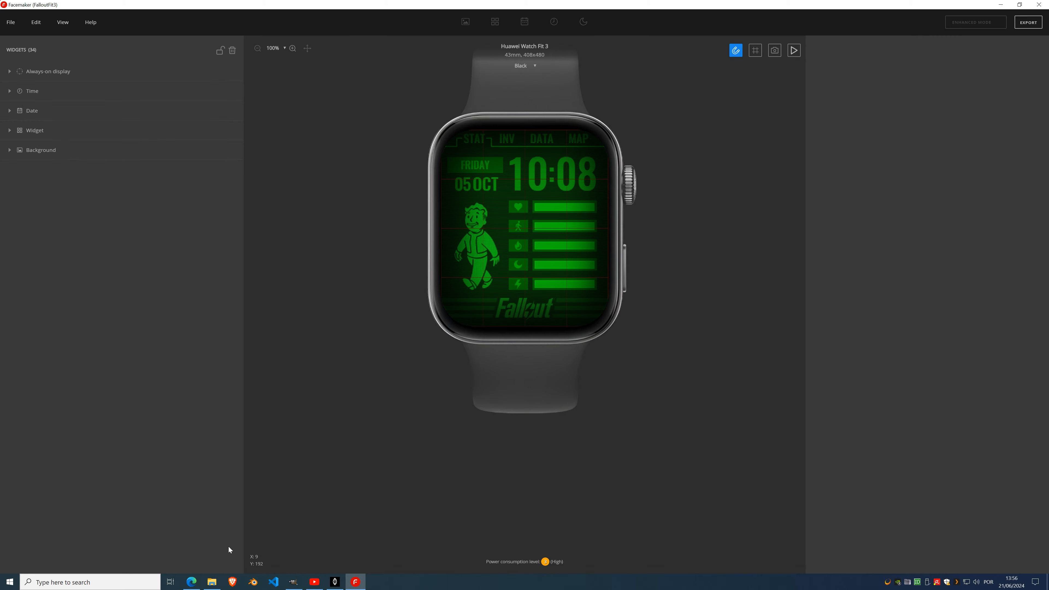
- Switch to the browser and look through the first watches in Garmin's Connect IQ compatible devices list
left_click(190, 582)
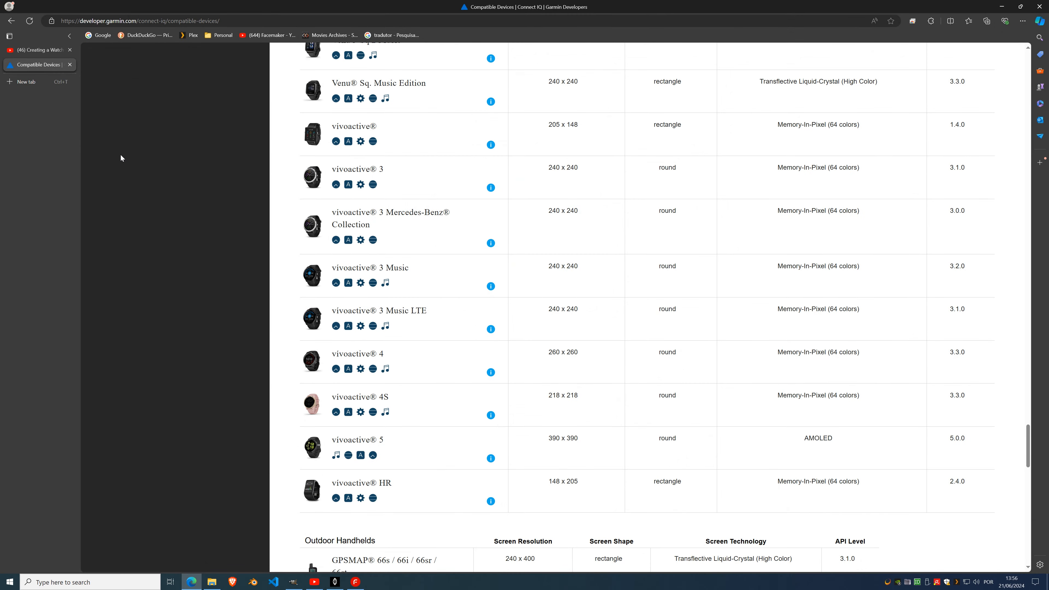
scroll(471, 269, "up", 4)
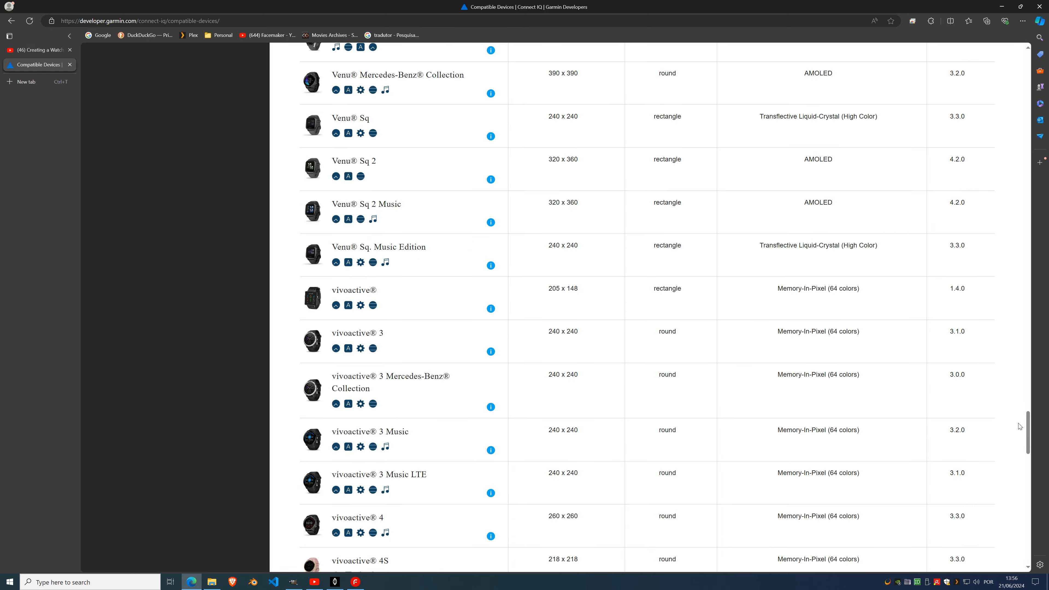
left_click_drag(1028, 427, 985, 66)
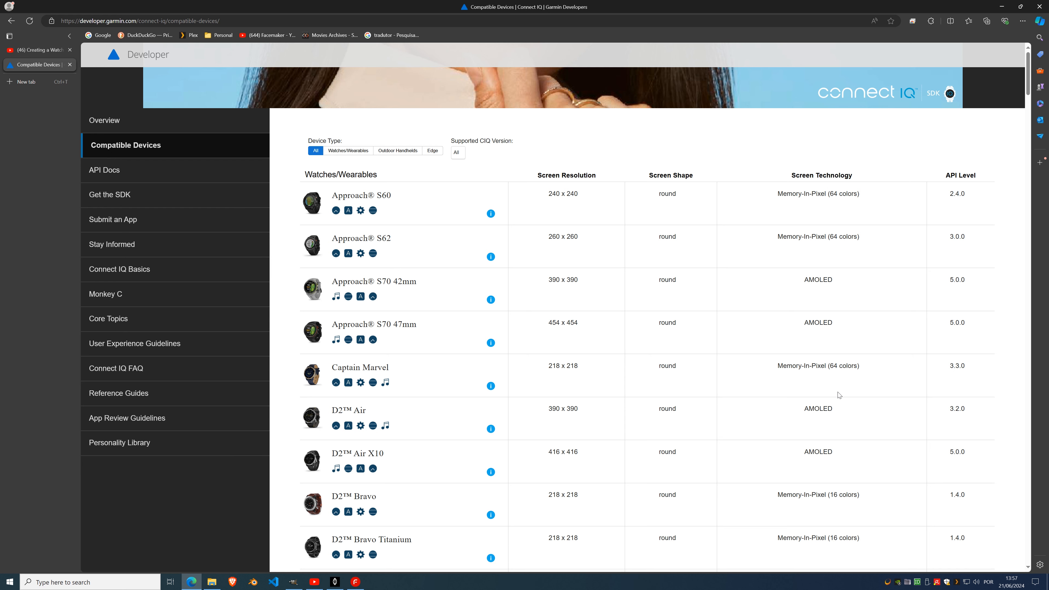
scroll(754, 388, "down", 5)
scroll(756, 393, "down", 4)
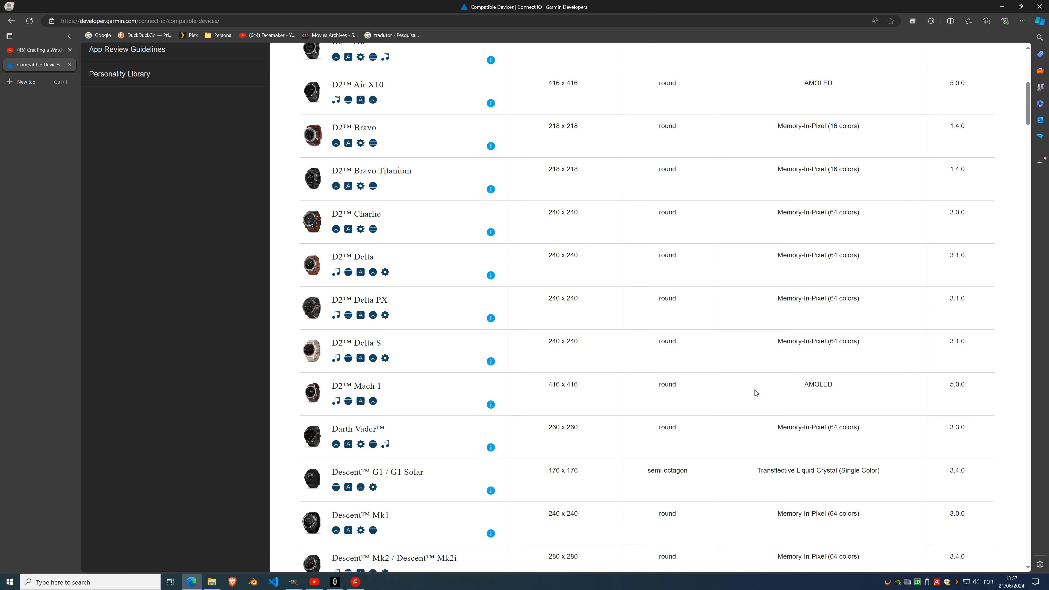
- Filter the compatible devices list to Watches/Wearables with supported CIQ version 5.0.0
scroll(516, 229, "up", 8)
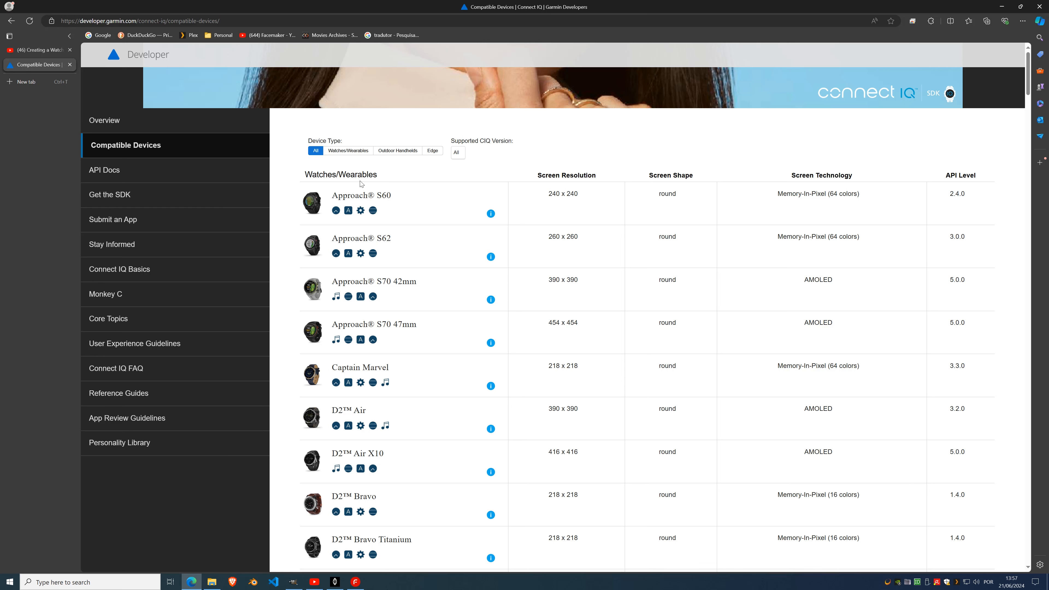
left_click(346, 152)
left_click(457, 152)
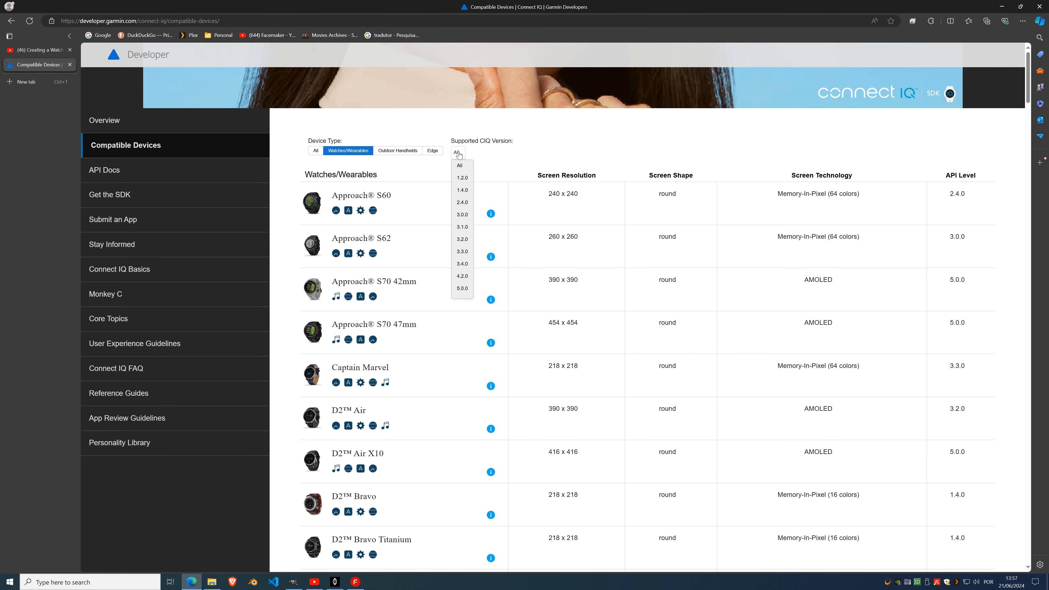
left_click(462, 288)
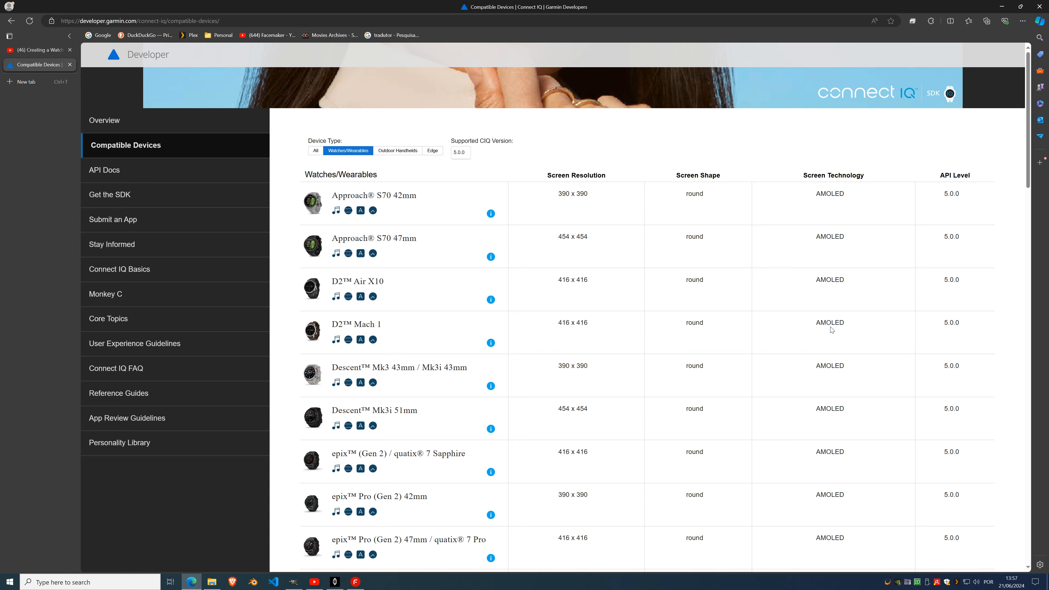
- Examine the screen resolution, shape and technology of the filtered watches, and return to Facemaker
scroll(823, 341, "down", 6)
scroll(830, 215, "down", 3)
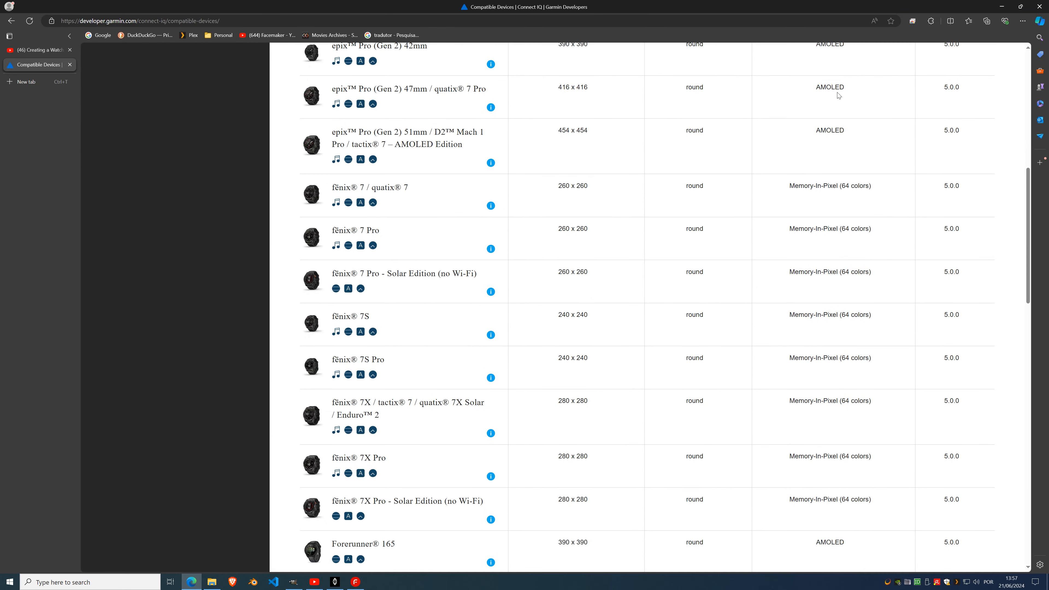
scroll(844, 170, "up", 6)
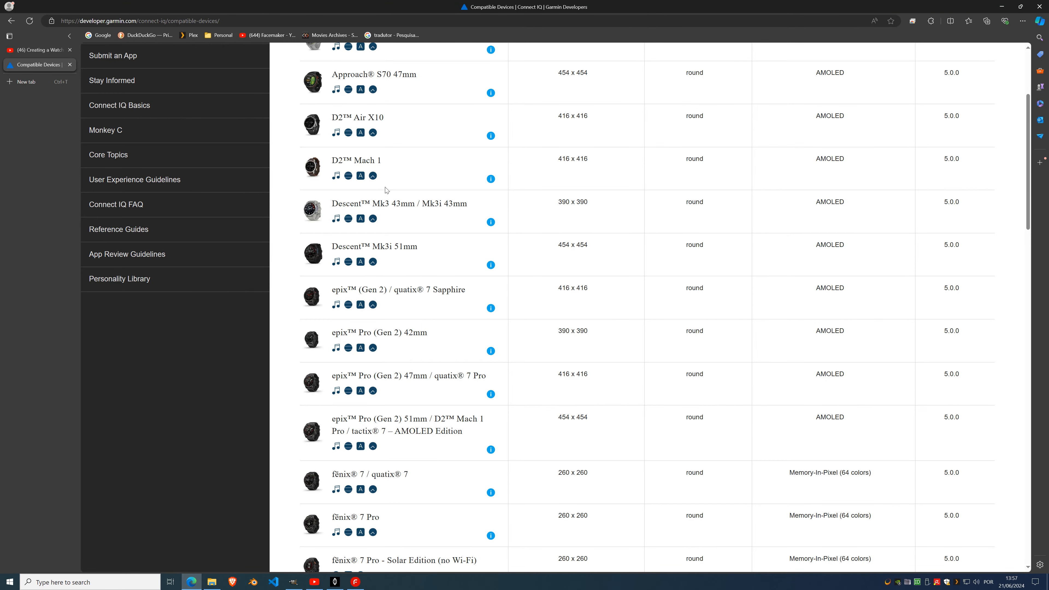
scroll(796, 333, "down", 13)
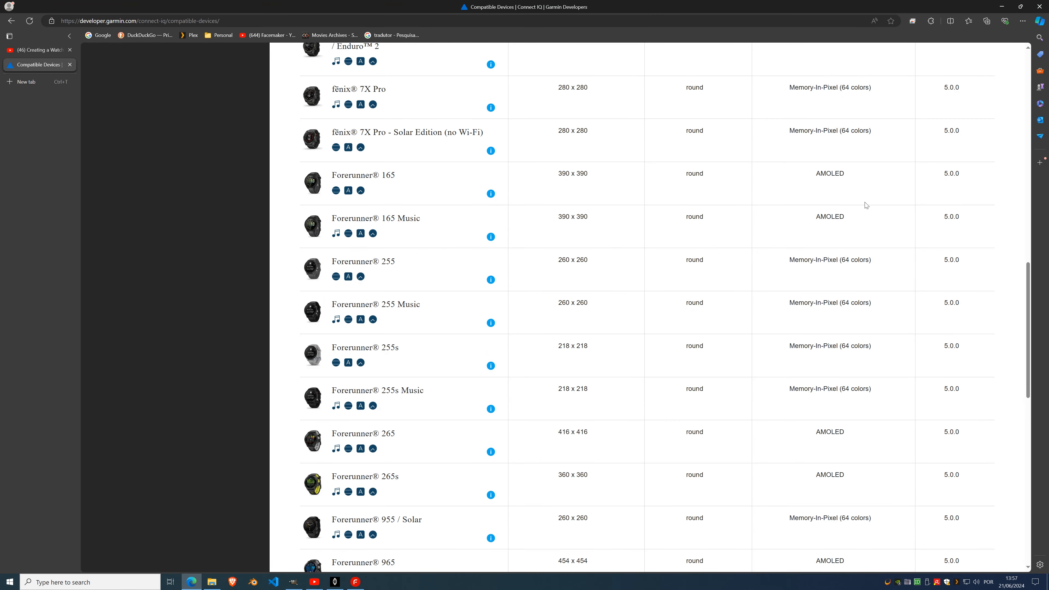
scroll(822, 351, "down", 5)
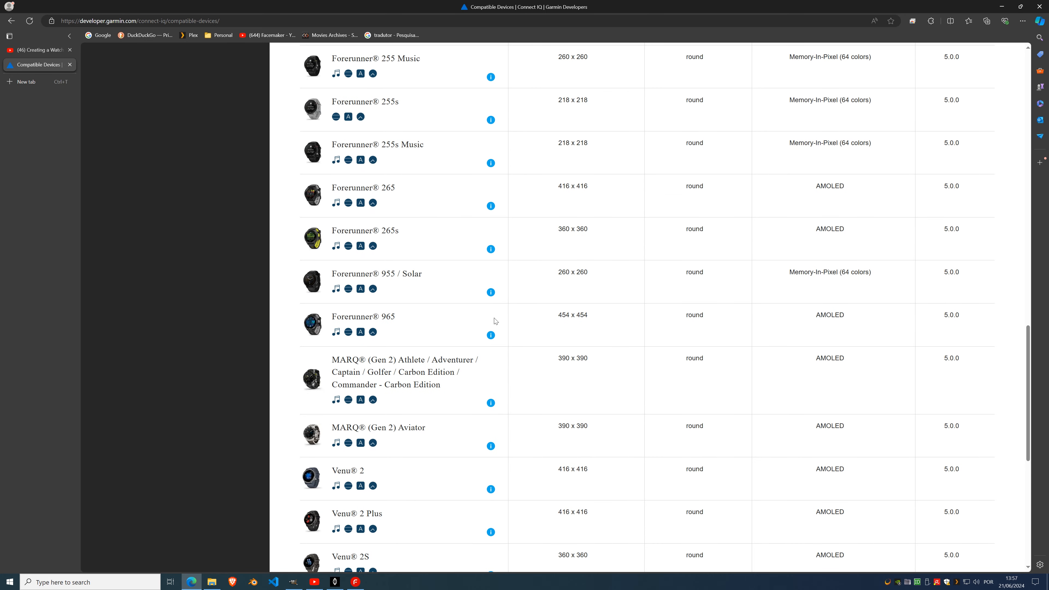
scroll(492, 451, "down", 3)
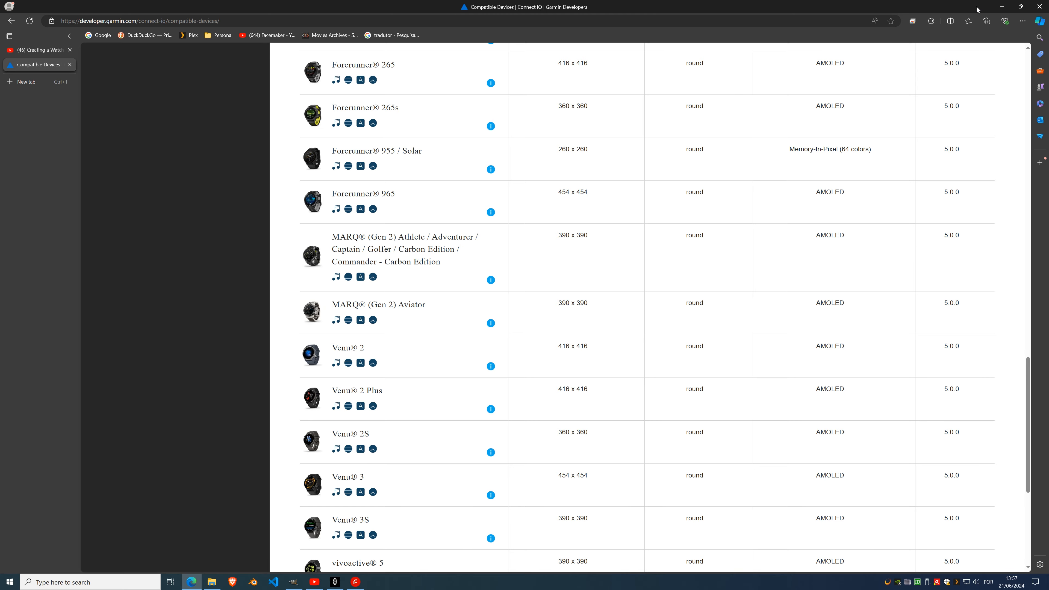
left_click(1001, 6)
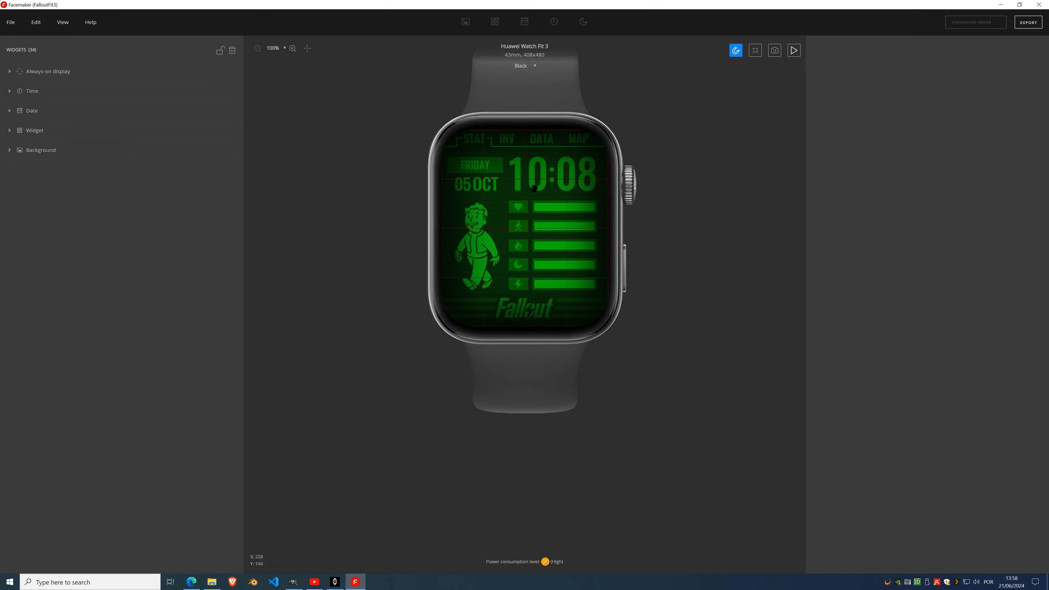
- Inspect the Always-on display layer up close, and compare it with the main watch face of the Background layer
scroll(534, 188, "up", 5)
scroll(535, 188, "down", 5)
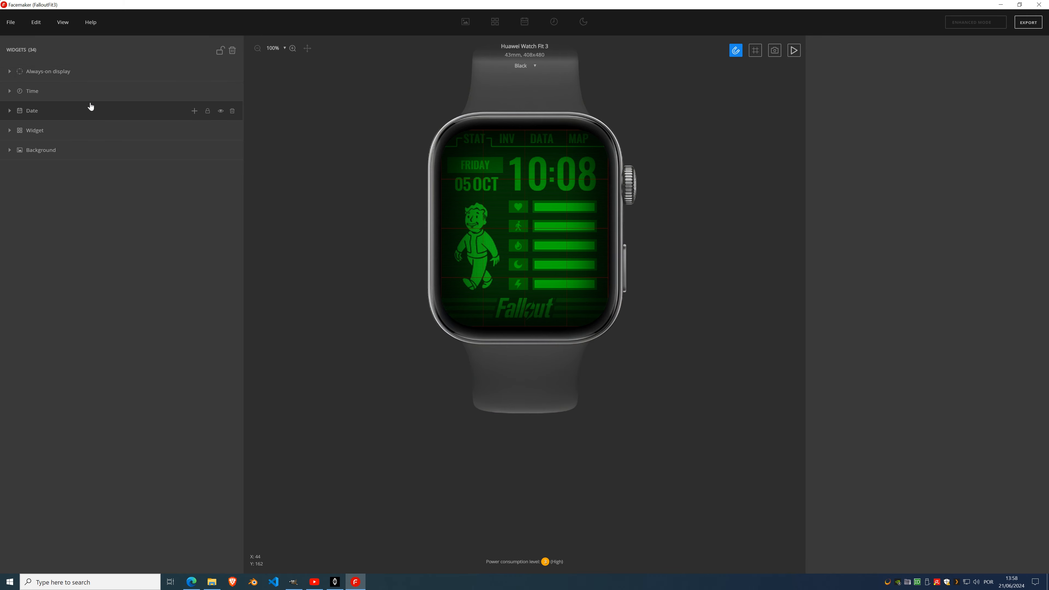
left_click(64, 73)
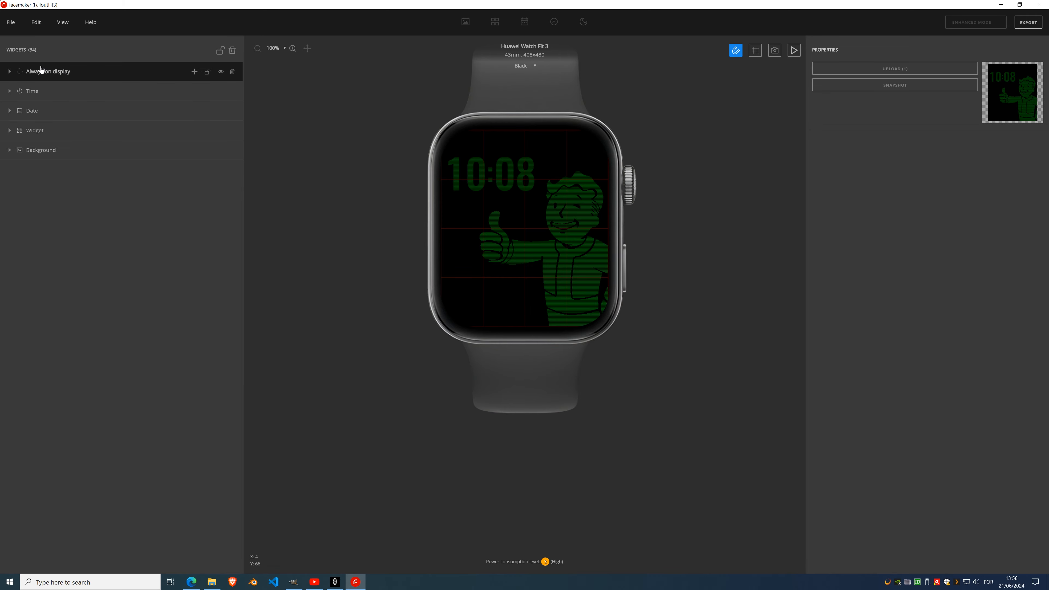
scroll(525, 197, "up", 3)
scroll(525, 197, "down", 3)
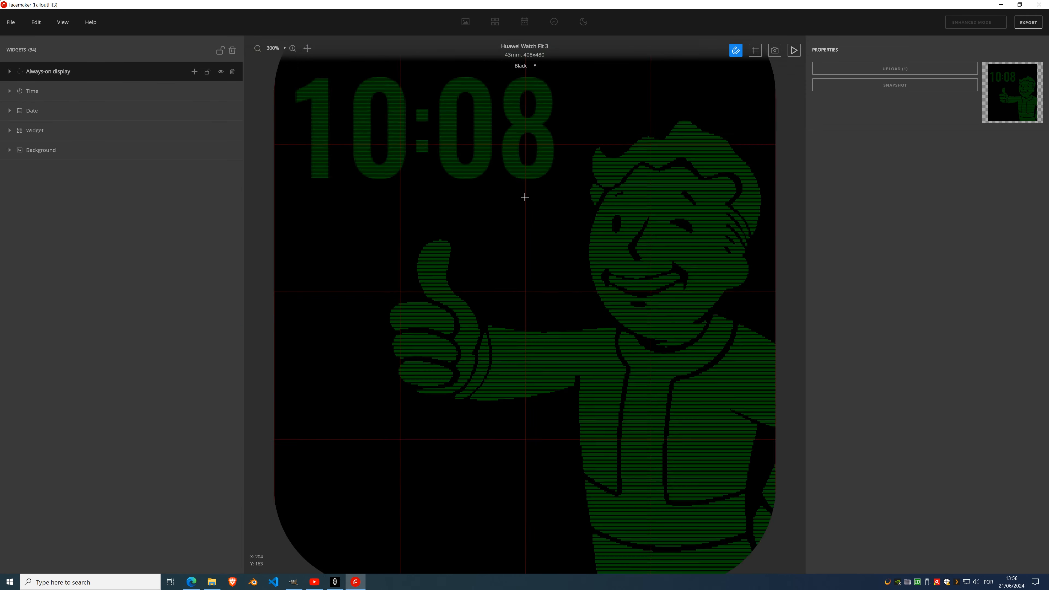
left_click(33, 150)
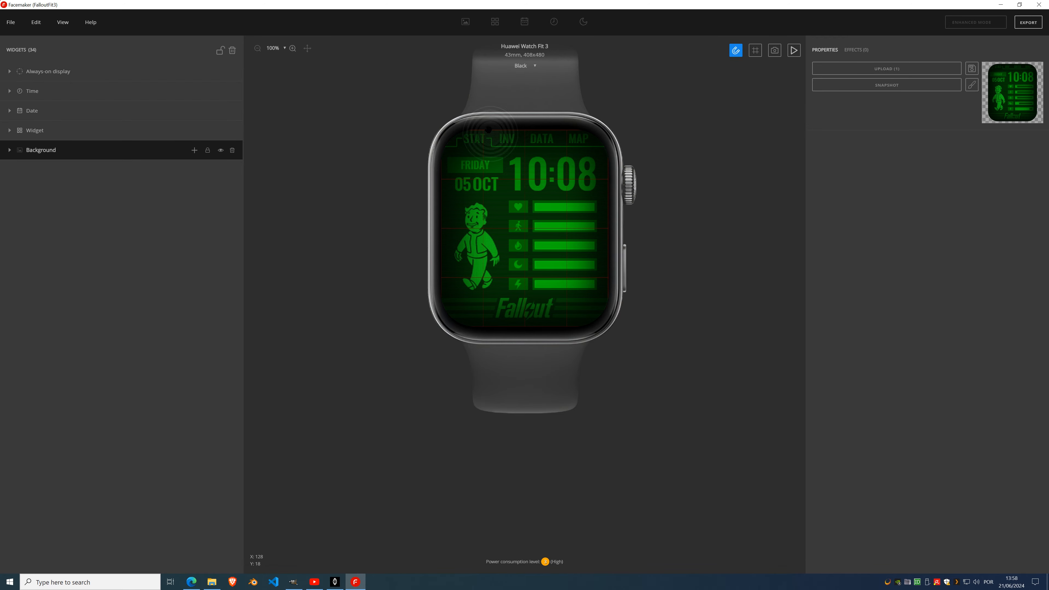
scroll(407, 73, "up", 3)
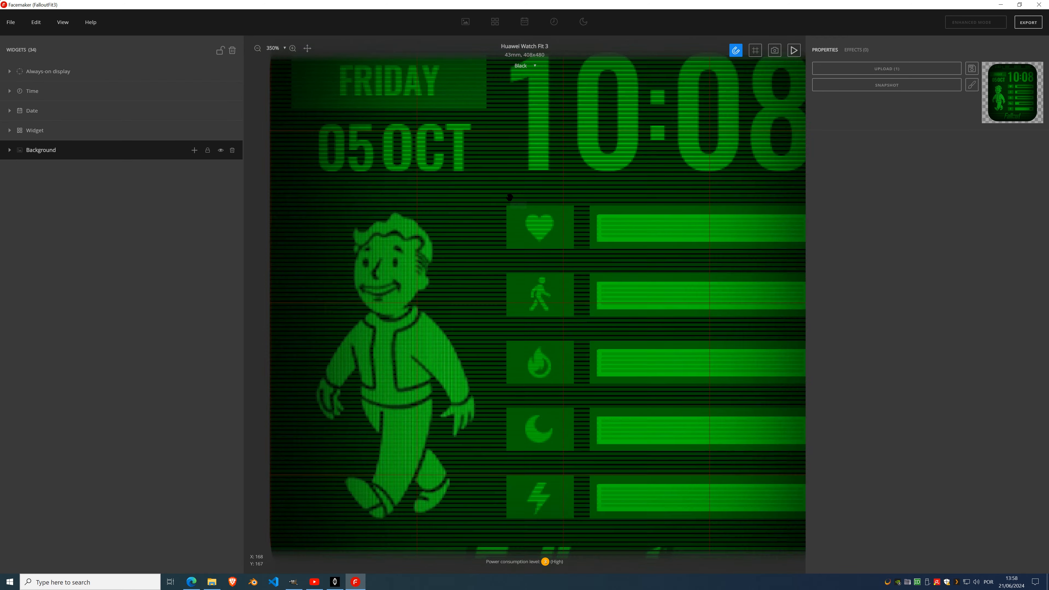
scroll(393, 78, "down", 2)
- Enable AOD detached in the interface preferences, and open the Always-on display in its own window beside the watch face
left_click(47, 25)
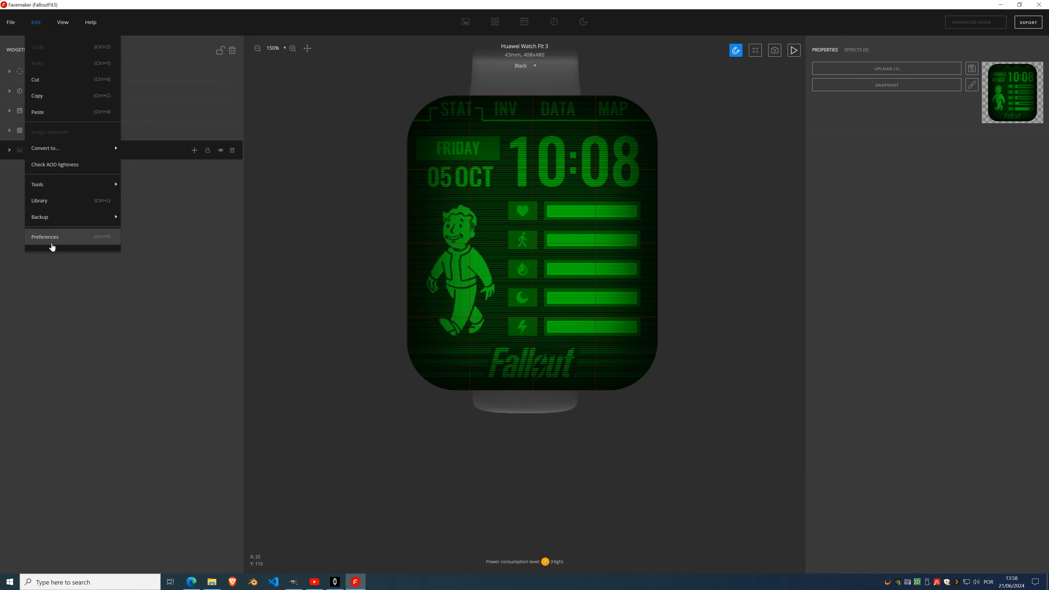
left_click(41, 242)
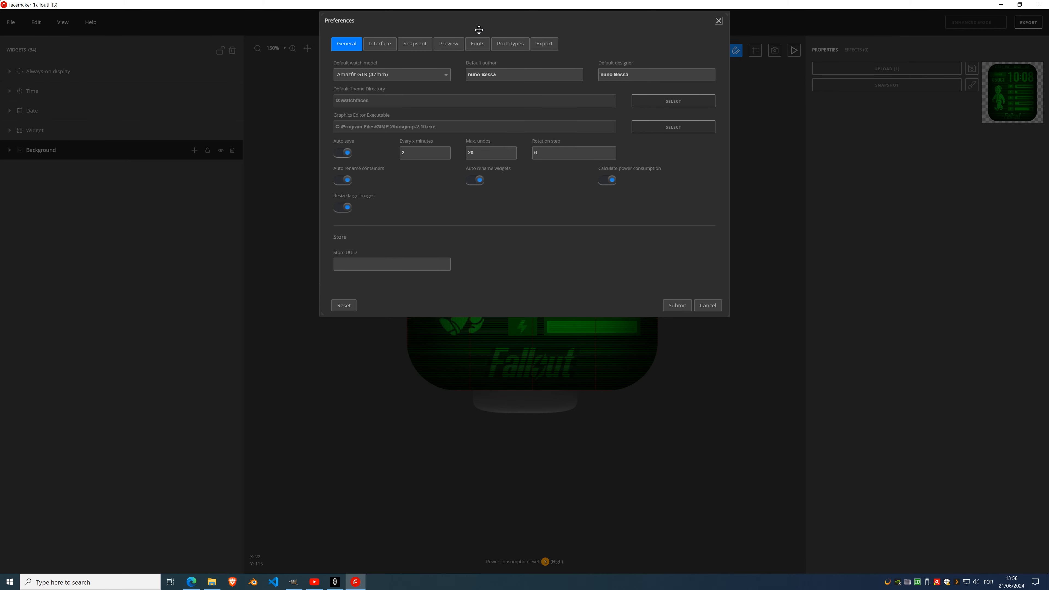
left_click_drag(480, 21, 472, 150)
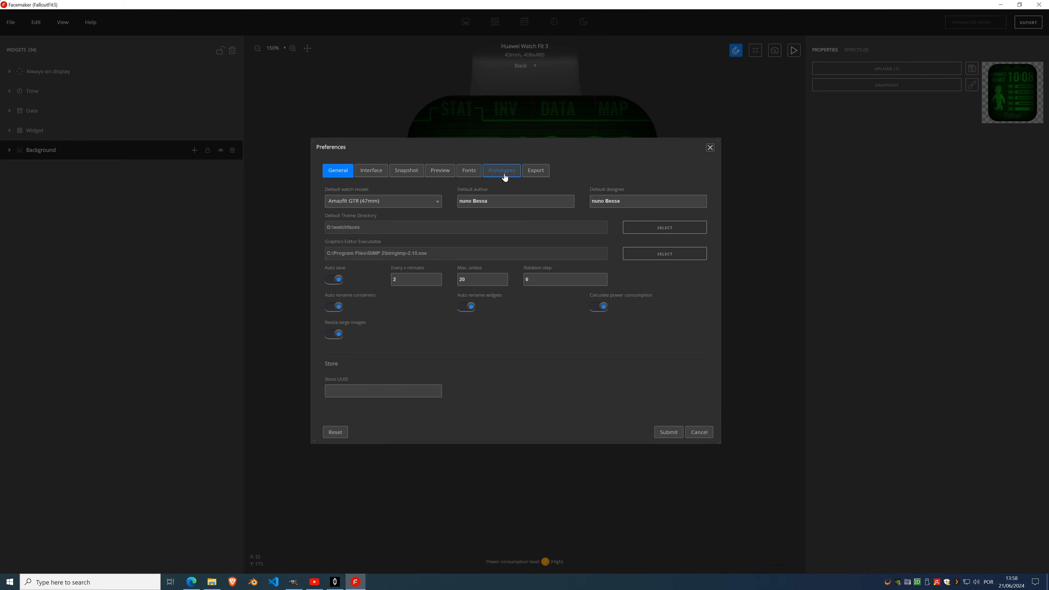
left_click(373, 171)
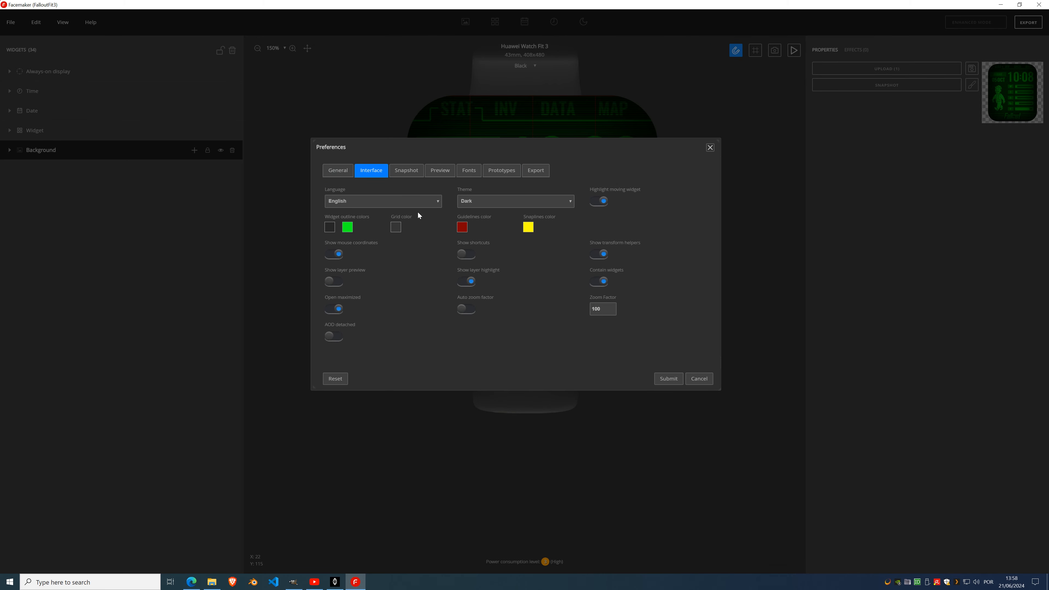
left_click(335, 336)
left_click(676, 384)
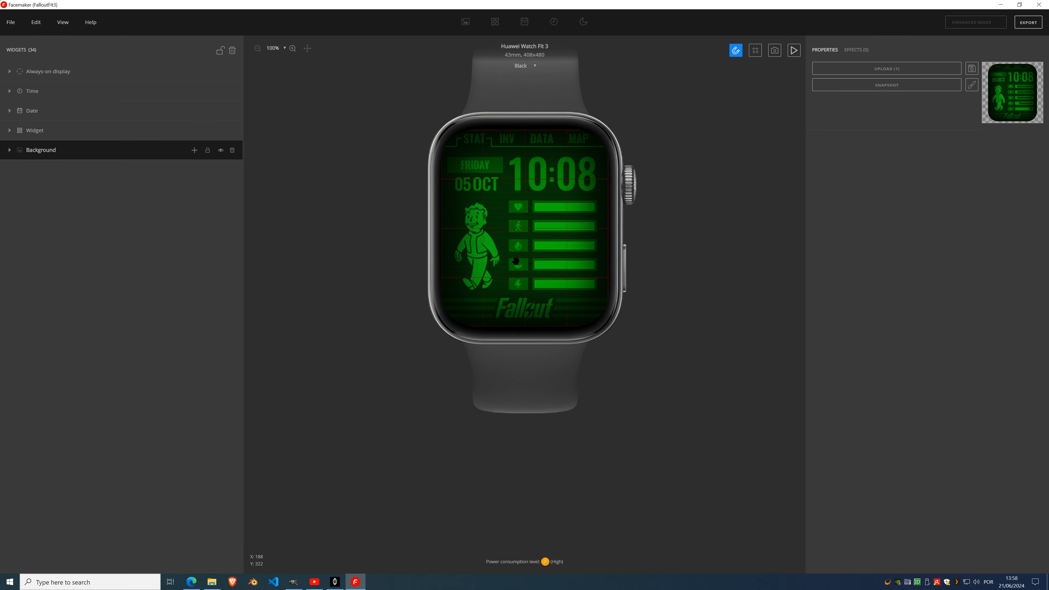
left_click(61, 79)
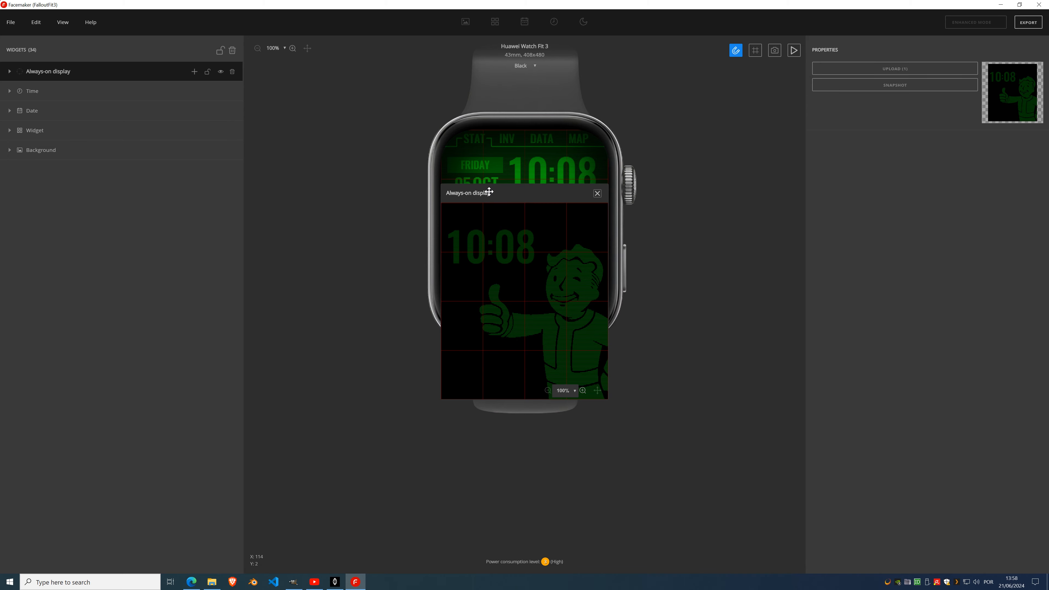
left_click_drag(497, 195, 264, 274)
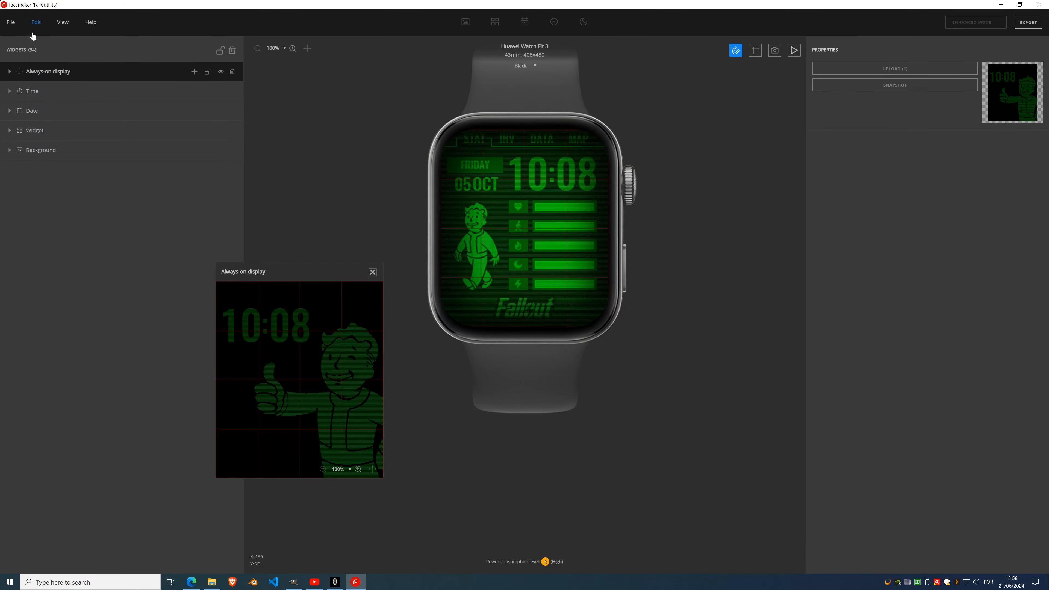
- Move the Always-on display window clear of the preferences and disable AOD detached in the interface settings
left_click(36, 21)
left_click(51, 237)
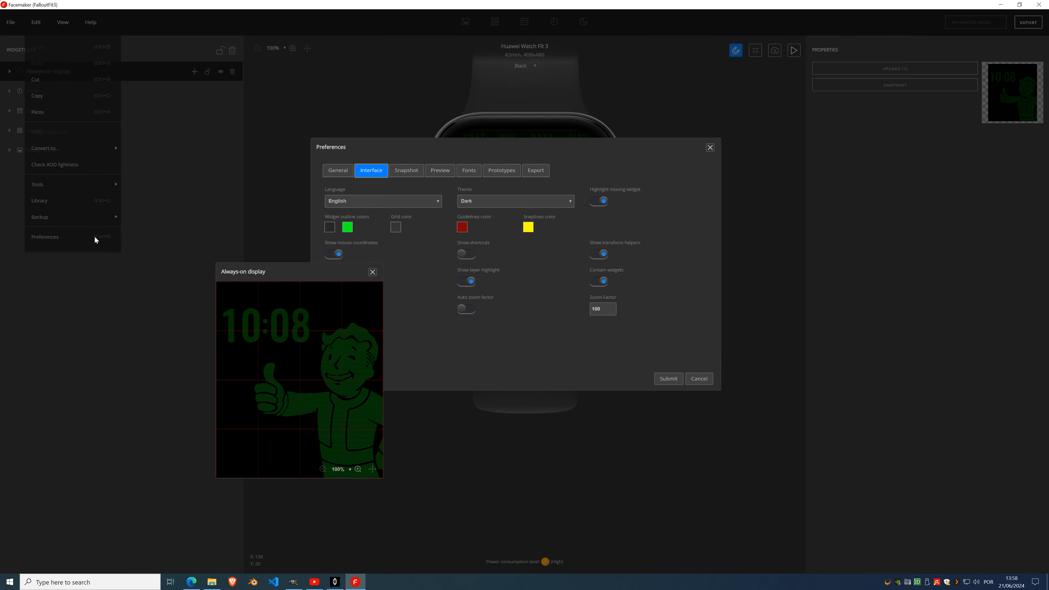
left_click_drag(309, 270, 149, 249)
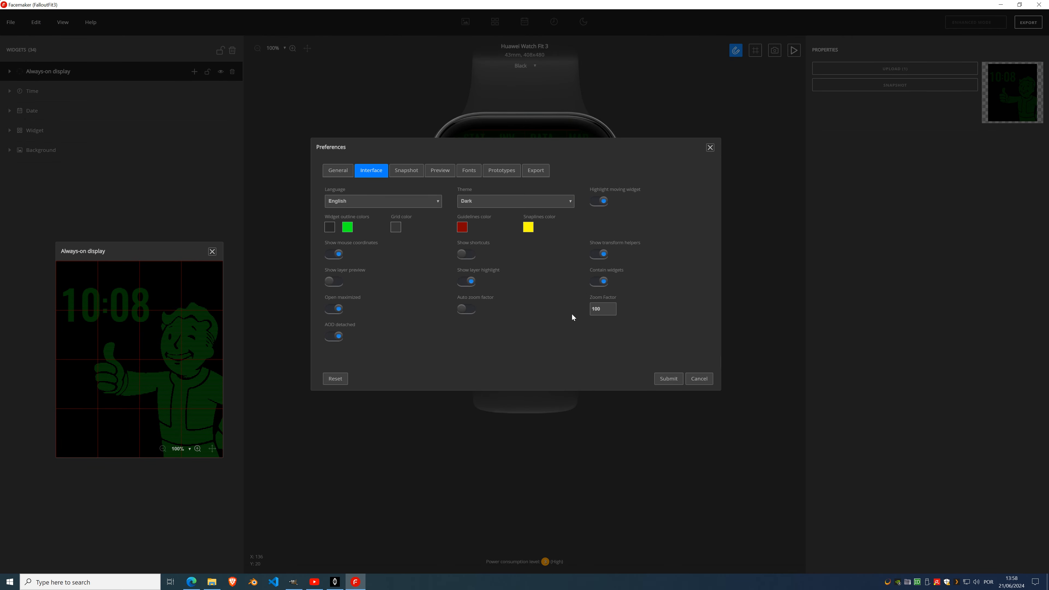
left_click(335, 336)
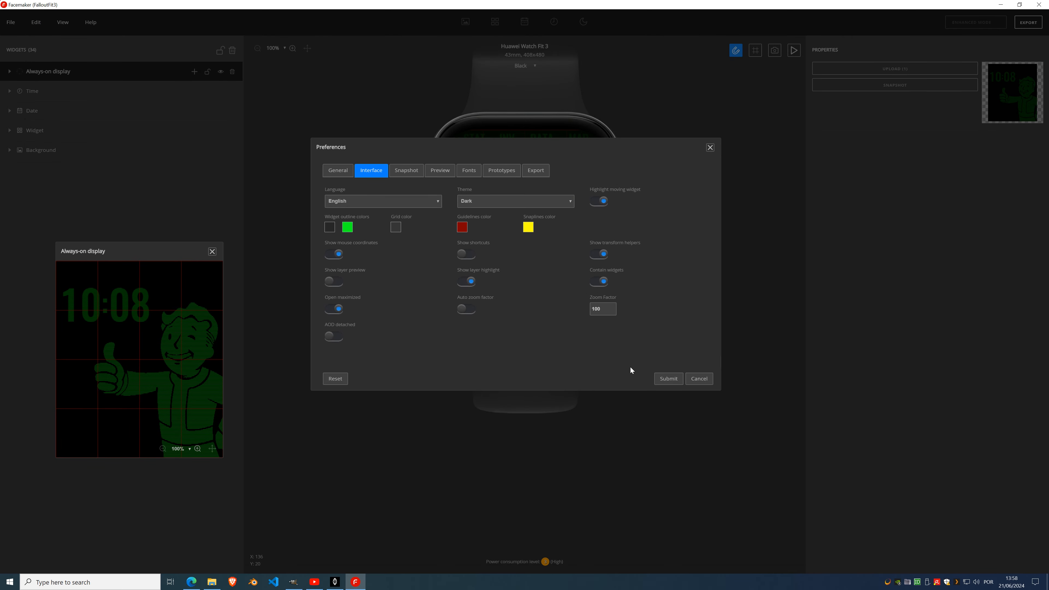
left_click(664, 383)
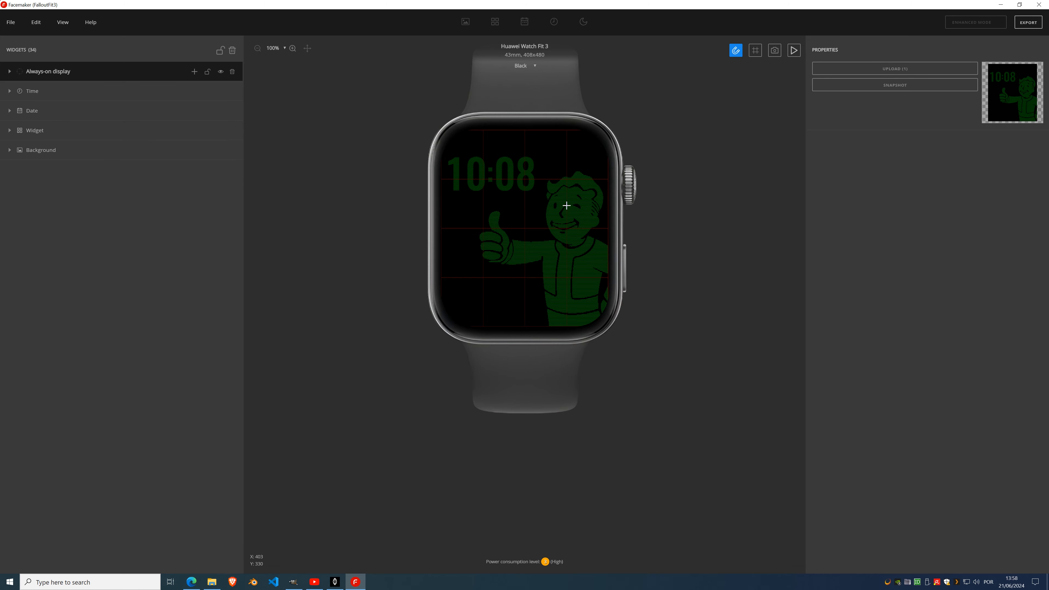
- Show the Background layer's main watch face and enable AOD detached again in the interface preferences
left_click(41, 149)
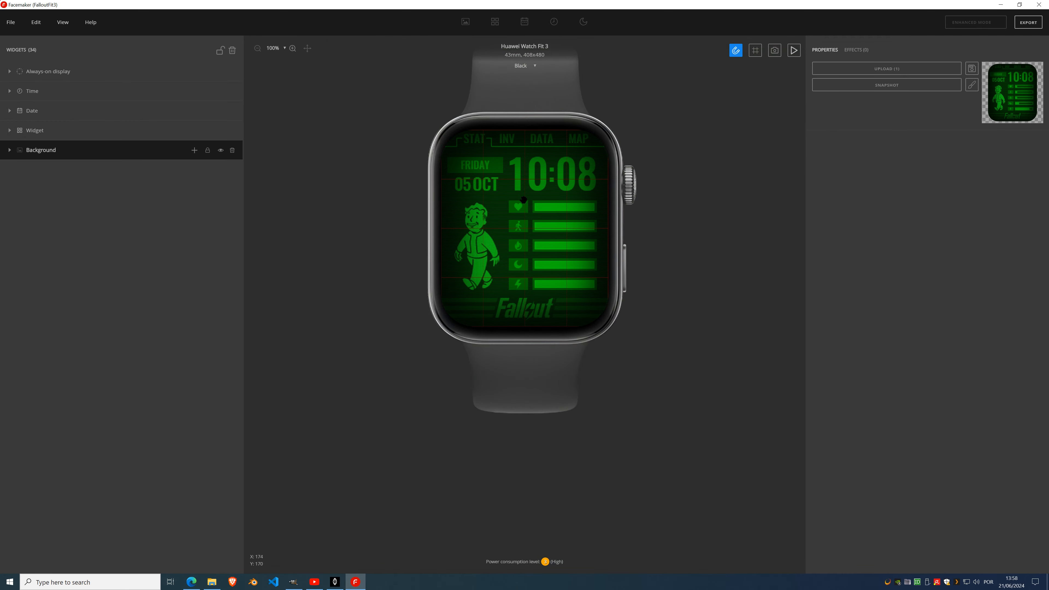
scroll(528, 202, "up", 3)
scroll(516, 212, "down", 3)
left_click(36, 22)
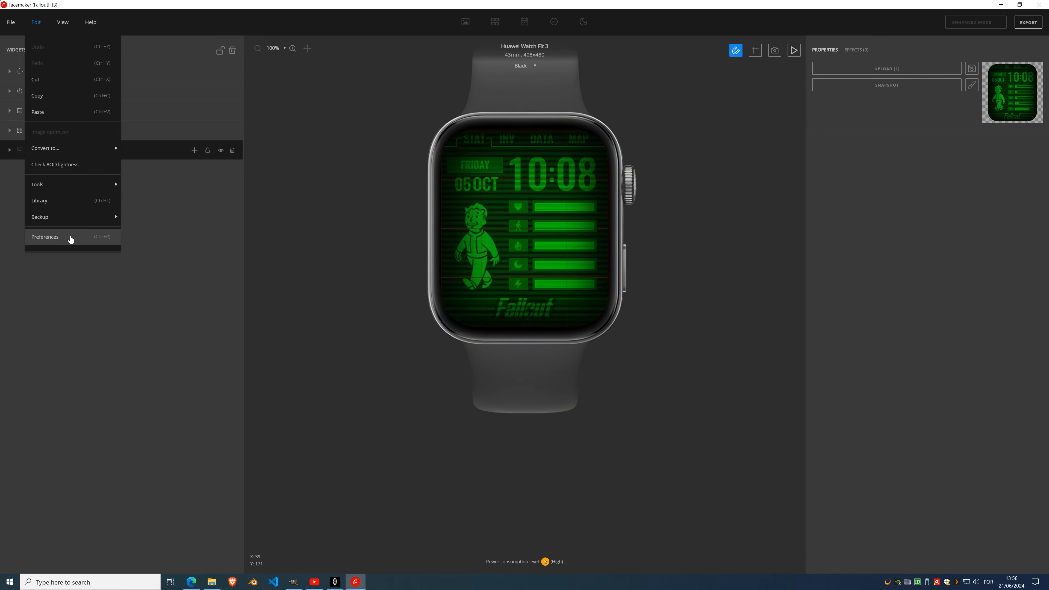
left_click(45, 237)
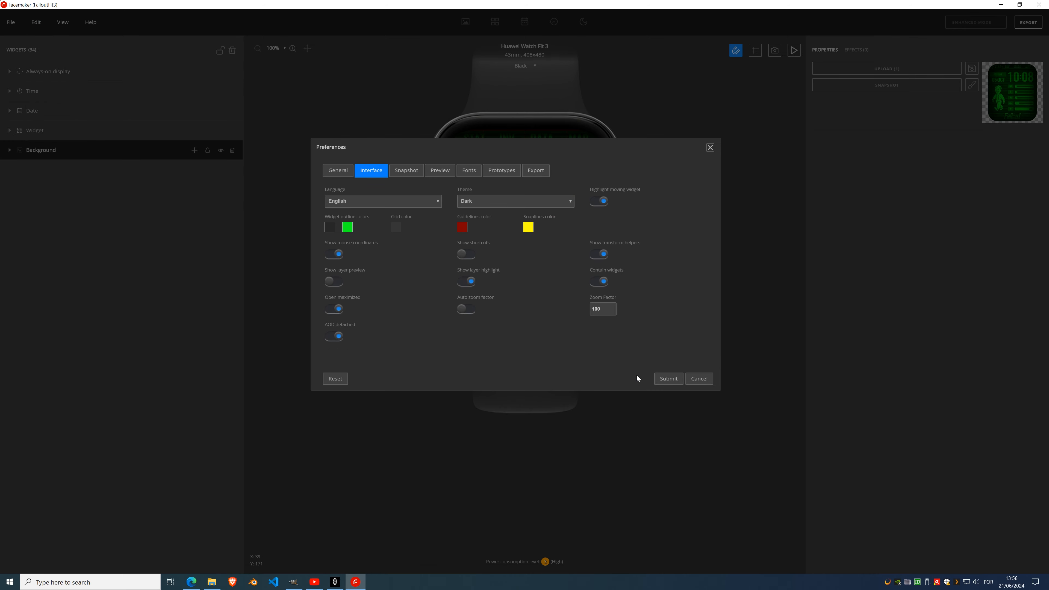
left_click(668, 379)
- View the Always-on display in its detached window, and return to the main face through the Background layer
scroll(502, 209, "up", 3)
scroll(504, 210, "down", 3)
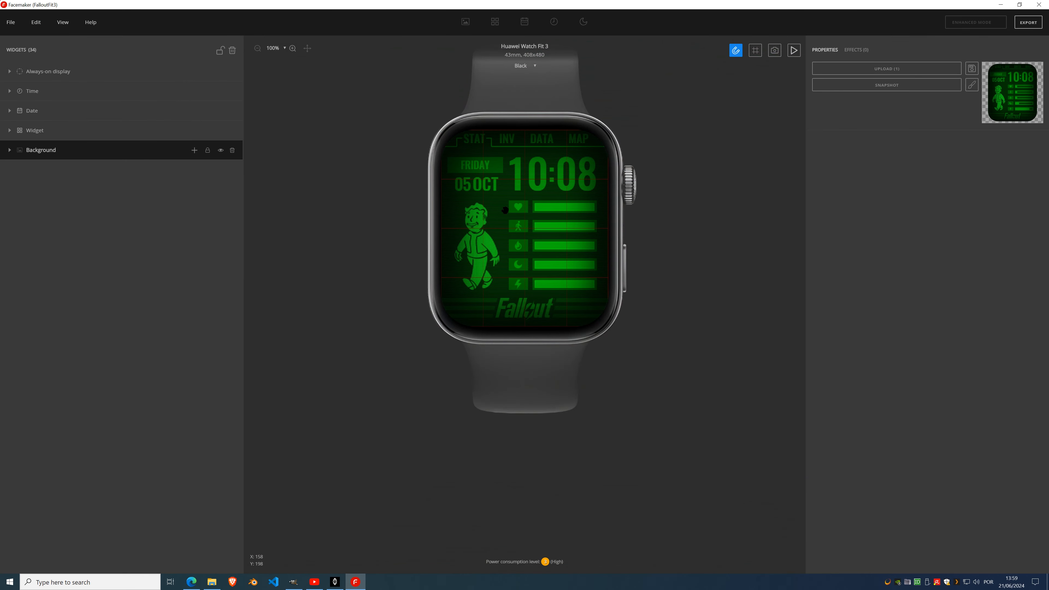
left_click(62, 78)
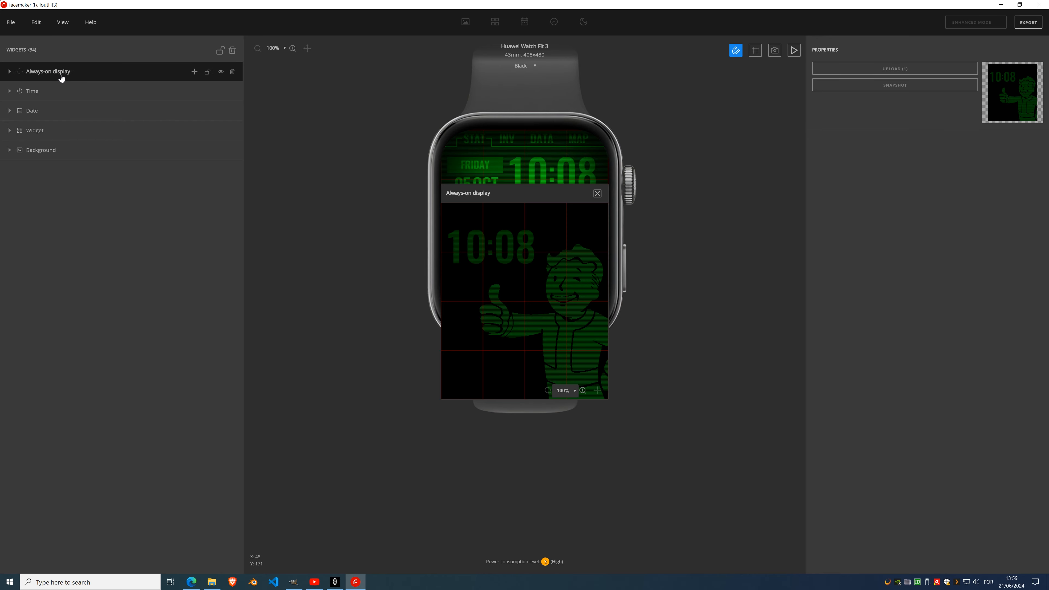
left_click(58, 150)
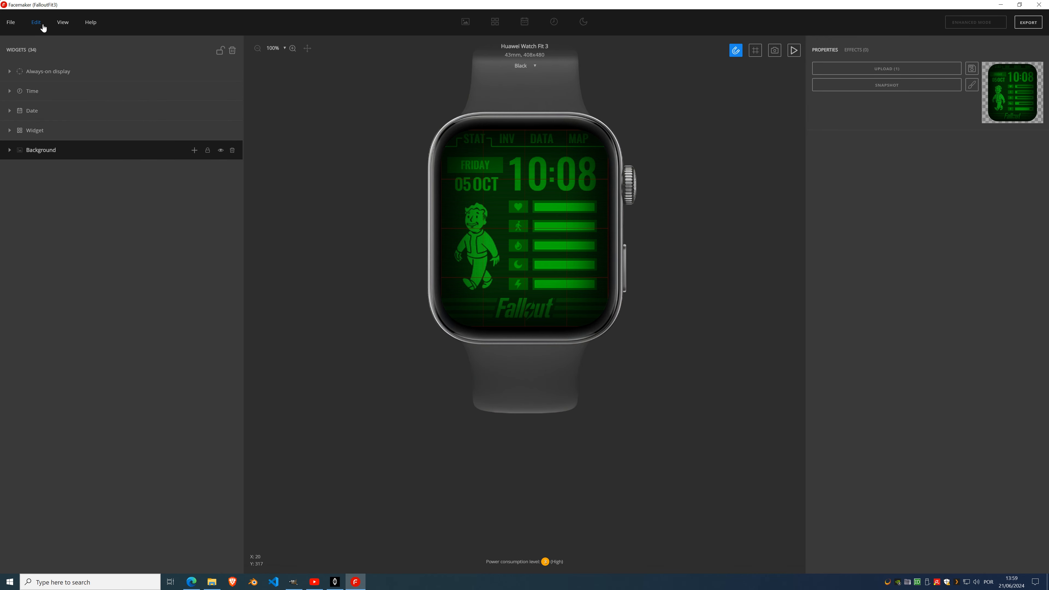
- Disable AOD detached in the interface preferences and submit the change
left_click(34, 22)
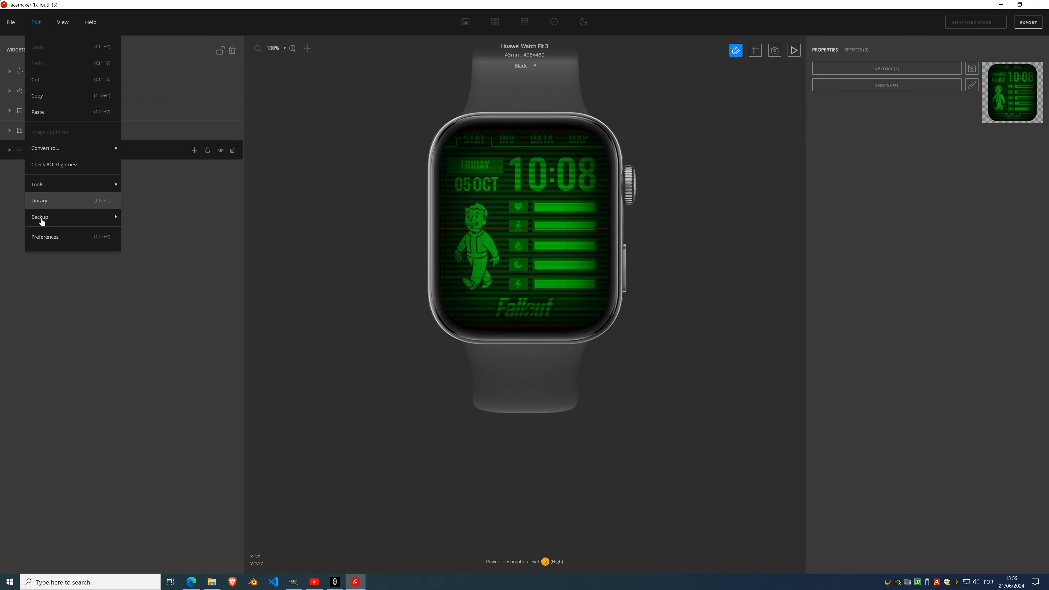
left_click(46, 236)
left_click(339, 336)
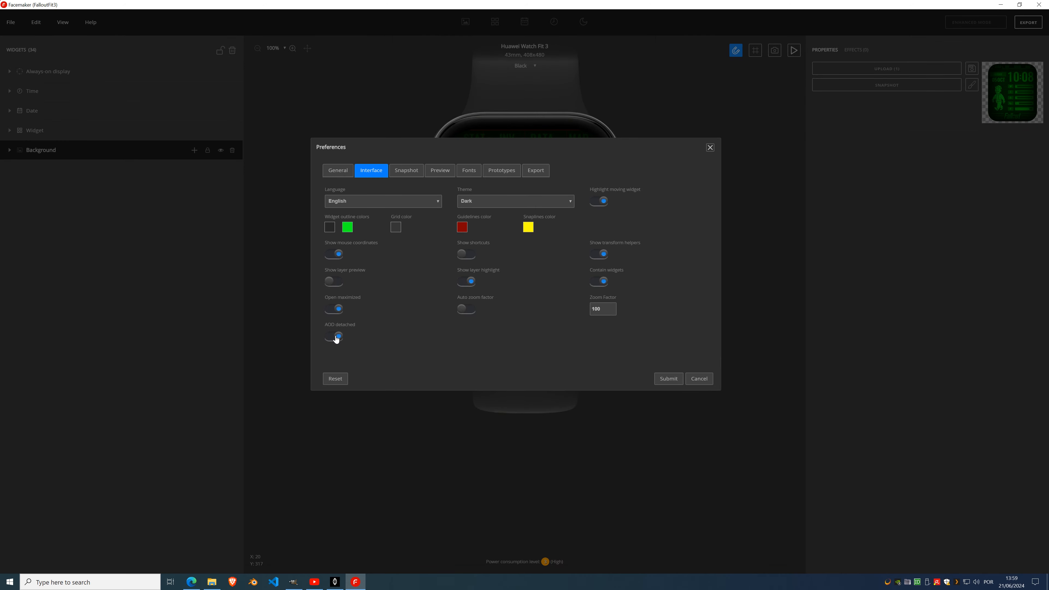
left_click(668, 378)
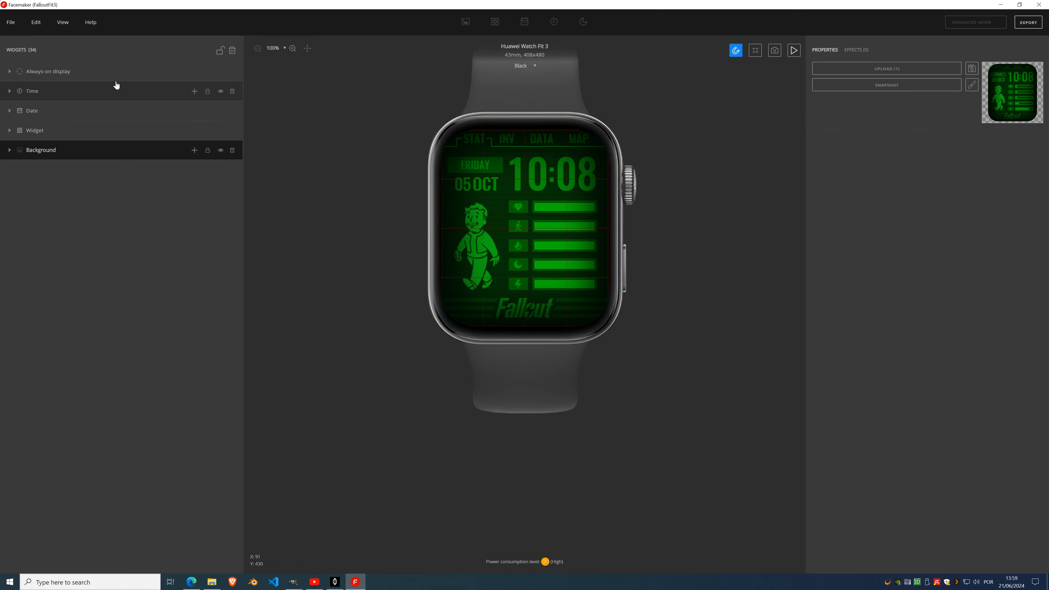
- Show the Always-on display in the main window, inspect its Time group's minute and hour digit widgets, and collapse the layer again
left_click(56, 72)
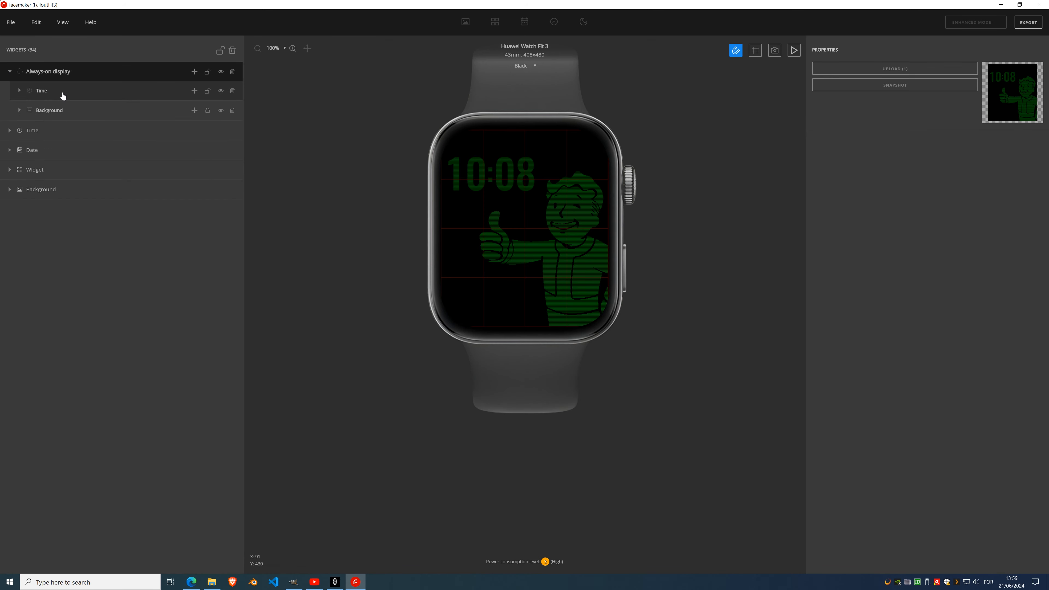
left_click(20, 91)
left_click(20, 90)
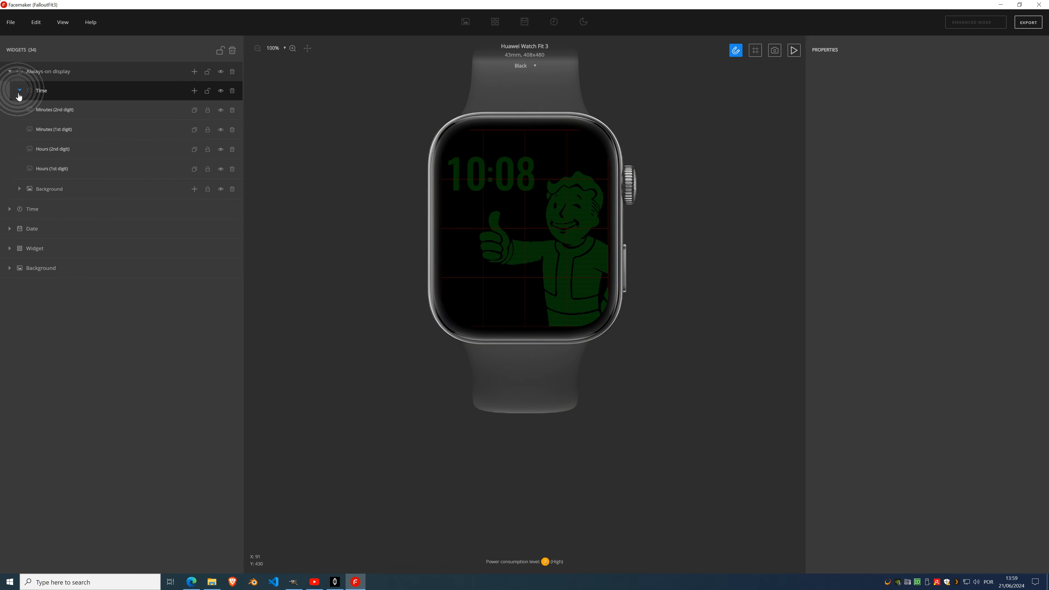
left_click(43, 110)
left_click(49, 130)
left_click(51, 150)
left_click(65, 173)
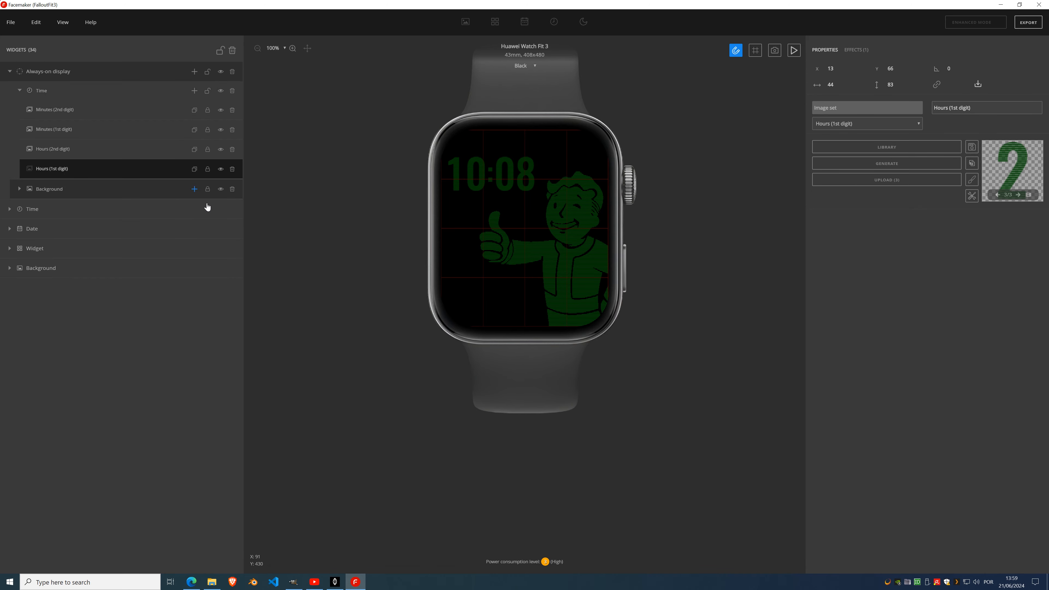
left_click(14, 72)
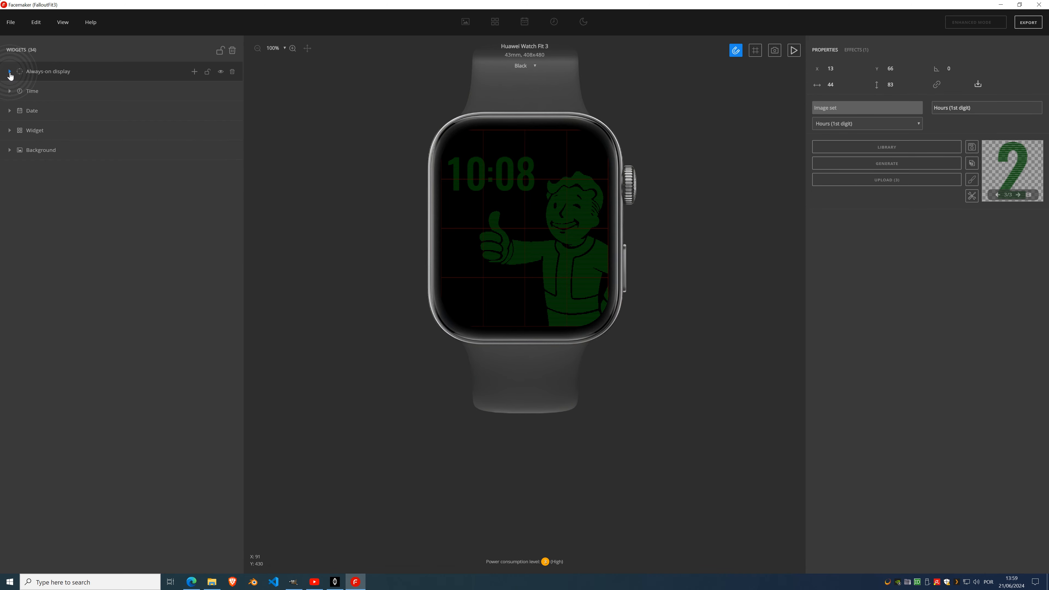
- Switch the Huawei Watch Fit 3 preview through the Active, Green, Classic and White variants, ending on Pink
left_click(528, 66)
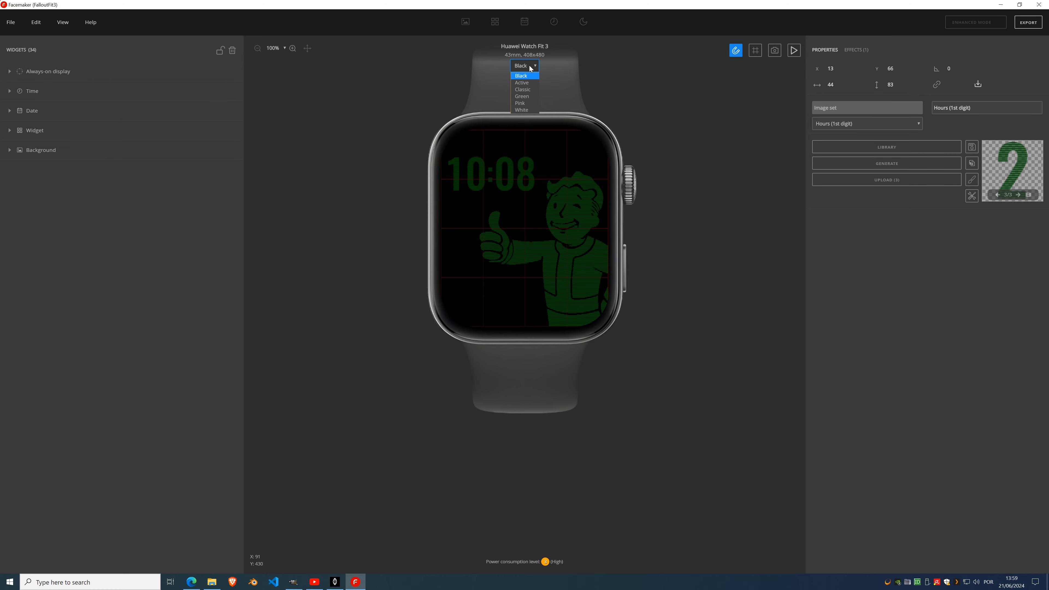
left_click(522, 82)
left_click(525, 66)
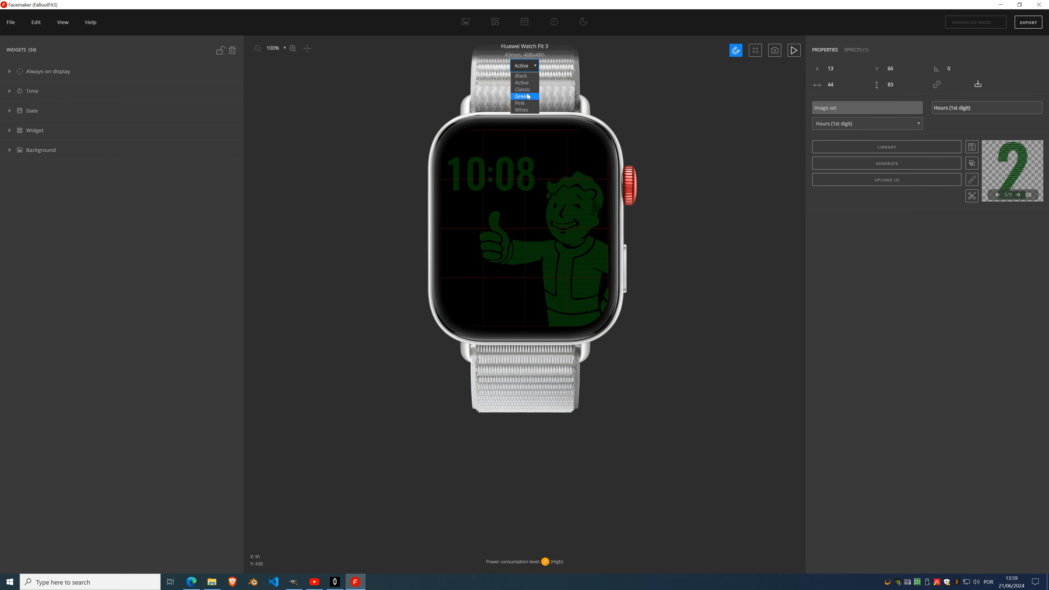
left_click(521, 96)
left_click(525, 66)
left_click(527, 90)
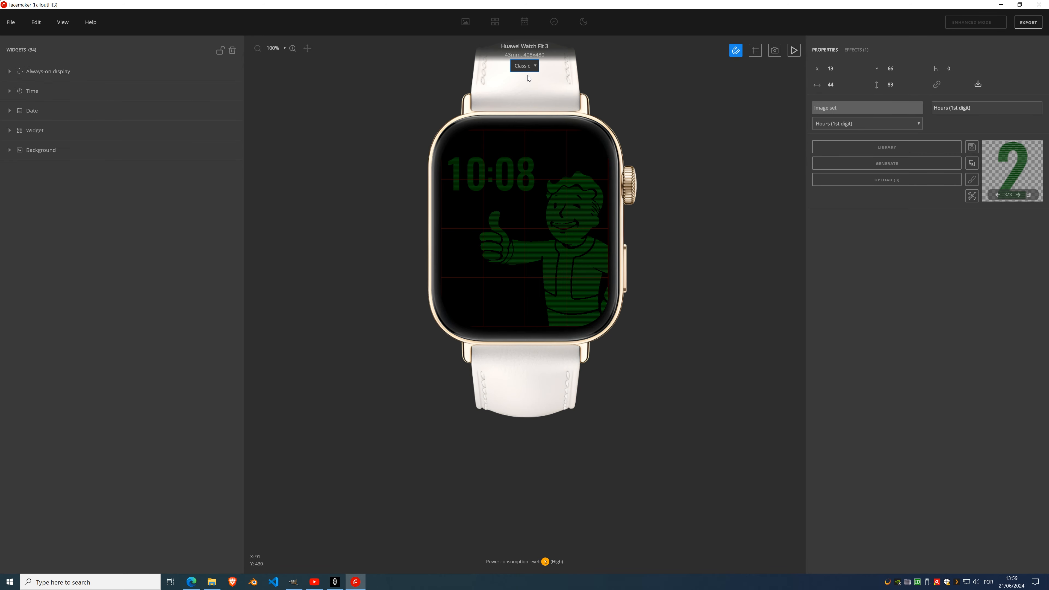
left_click(526, 66)
left_click(531, 109)
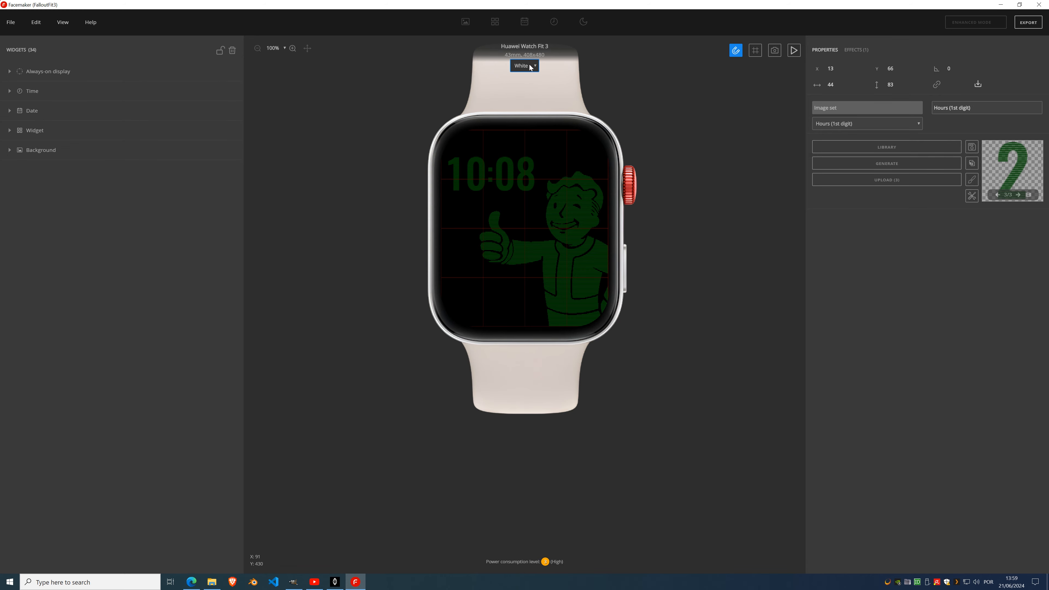
left_click(530, 65)
left_click(522, 103)
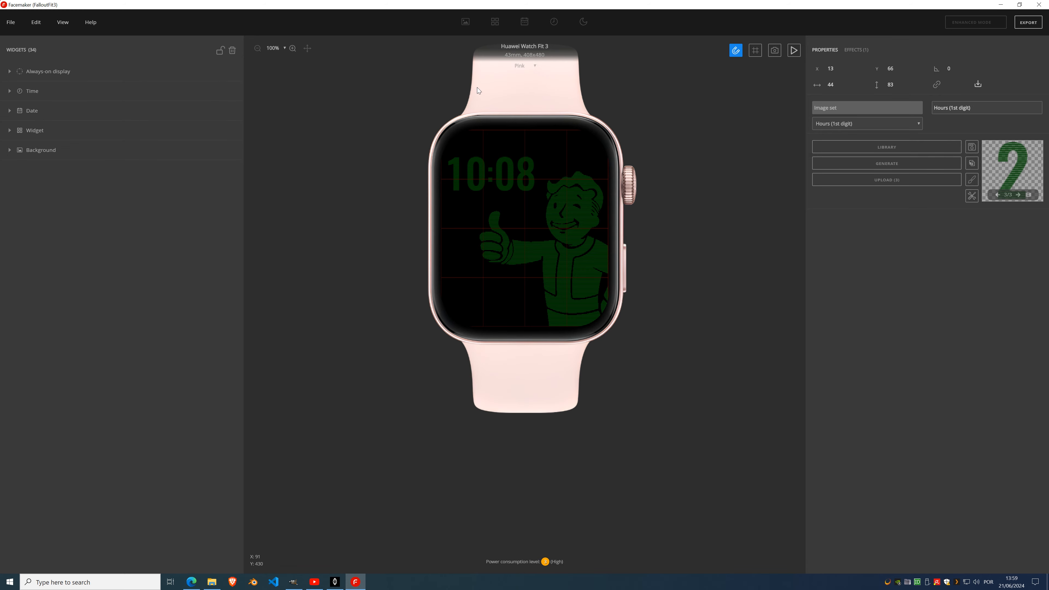
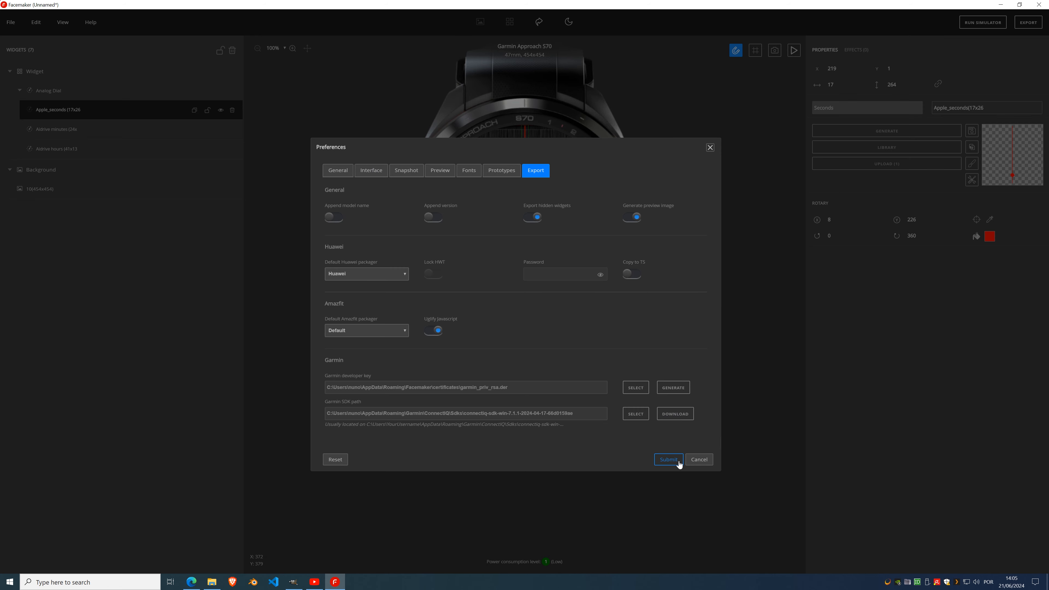
- Submit the export preferences and delete all widgets from the Garmin Approach S70 project
left_click(668, 460)
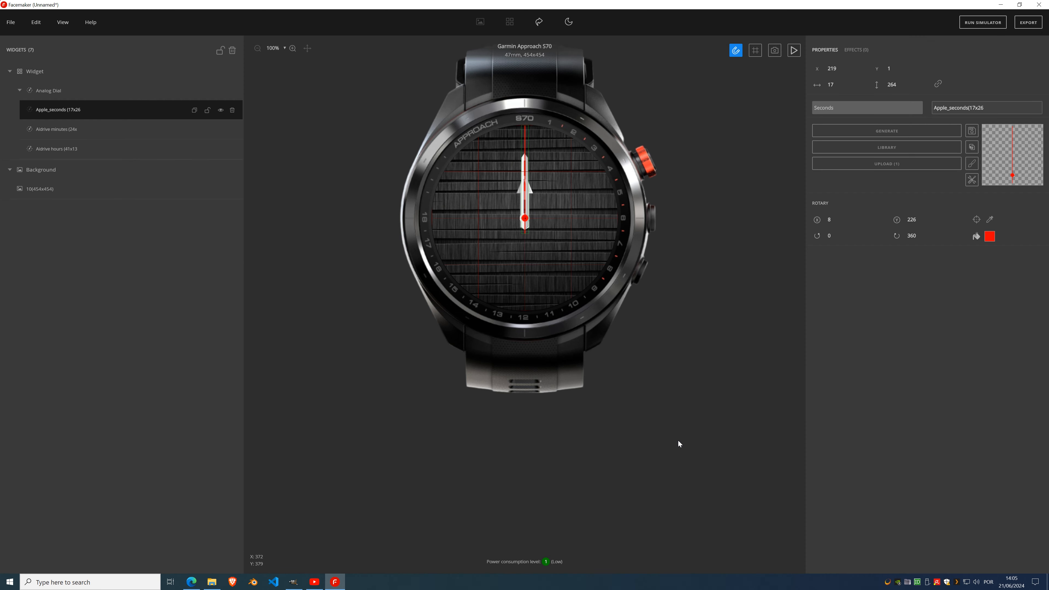
left_click(233, 51)
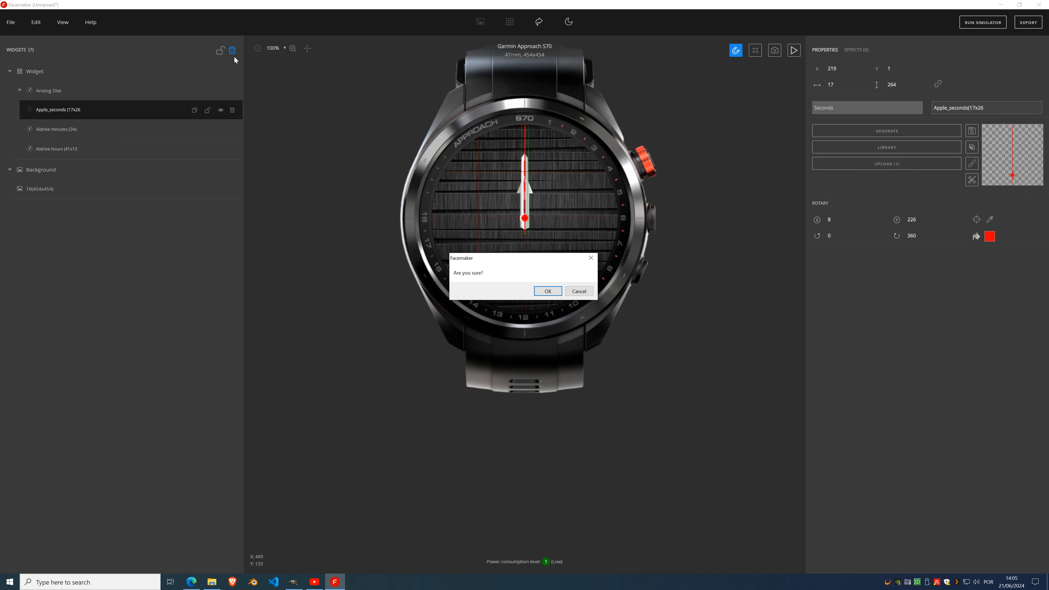
left_click(548, 291)
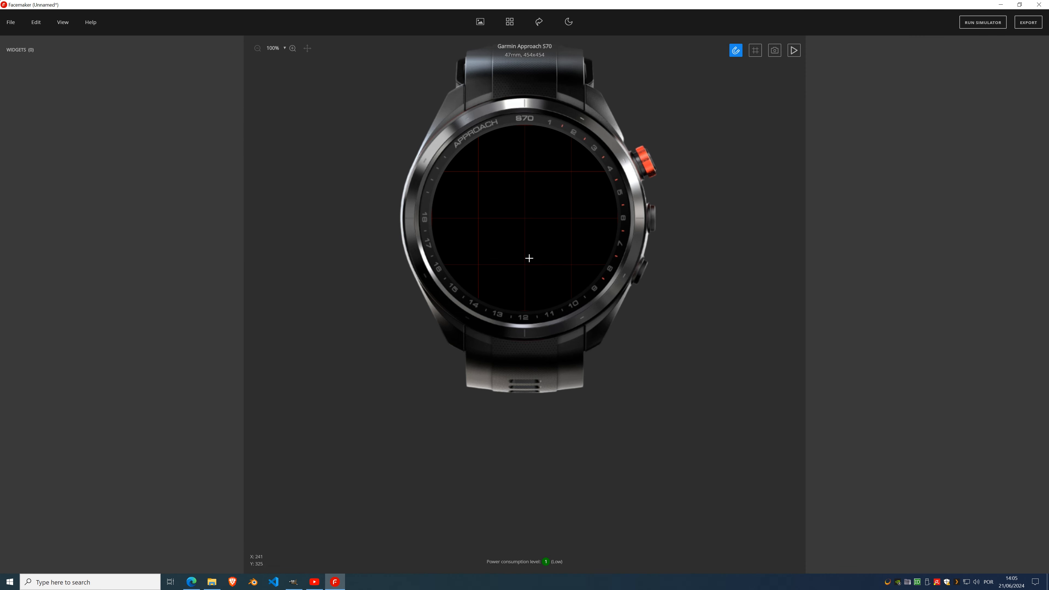
- Switch to GIMP and examine the GarminConcept01_reference.png watch face design up close
scroll(531, 253, "up", 3)
scroll(530, 253, "down", 3)
left_click(293, 582)
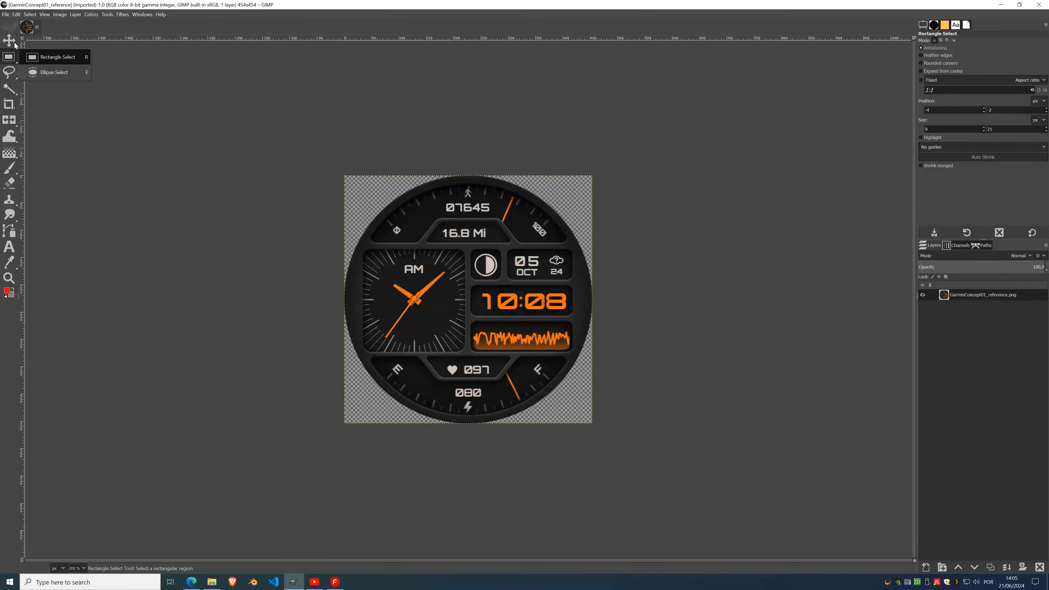
scroll(472, 265, "down", 2)
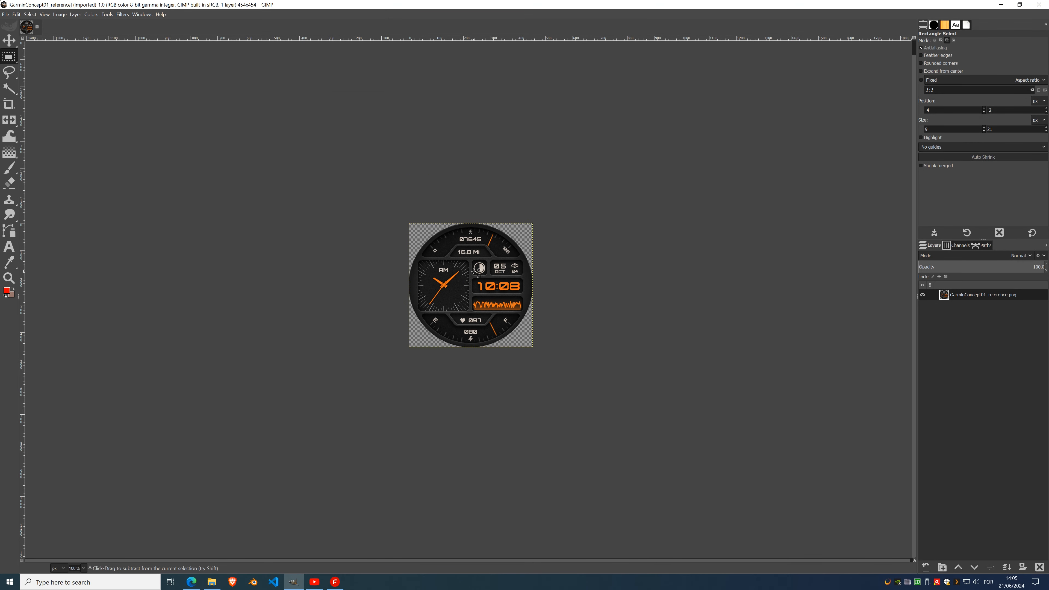
scroll(474, 271, "up", 1)
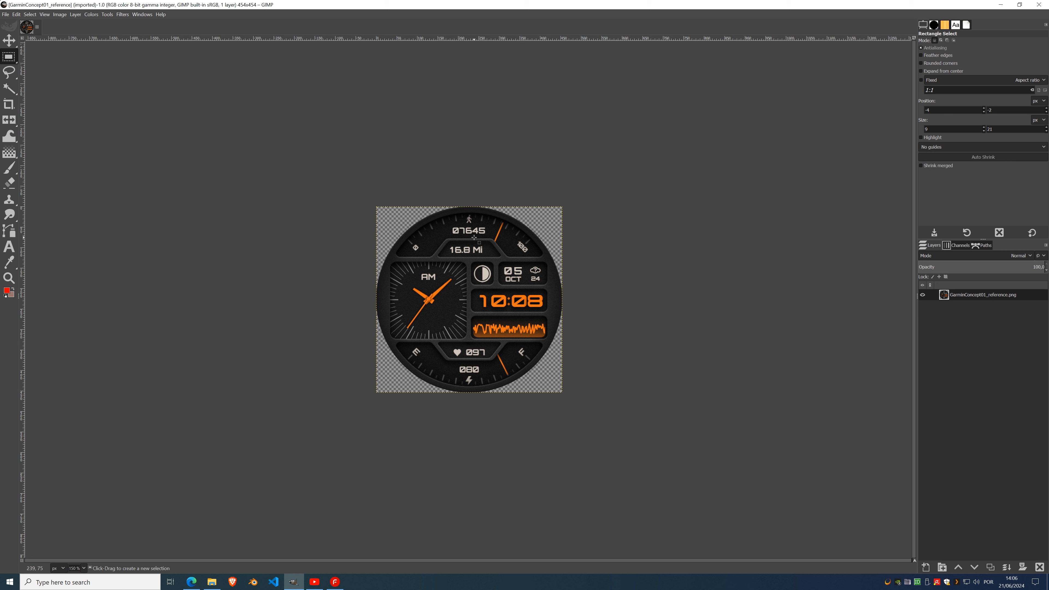
scroll(475, 275, "up", 2)
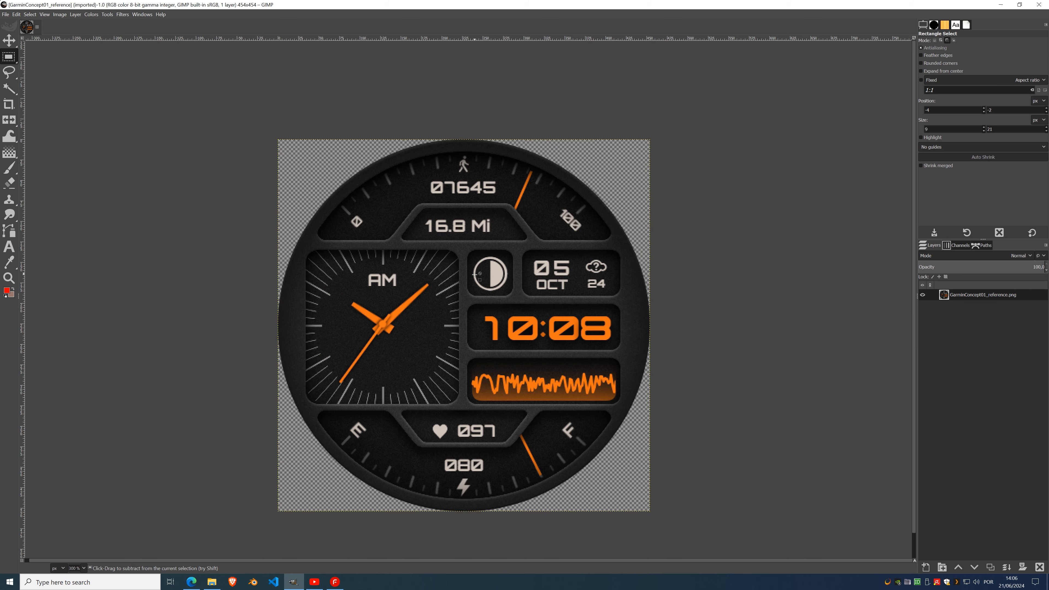
scroll(502, 293, "down", 2)
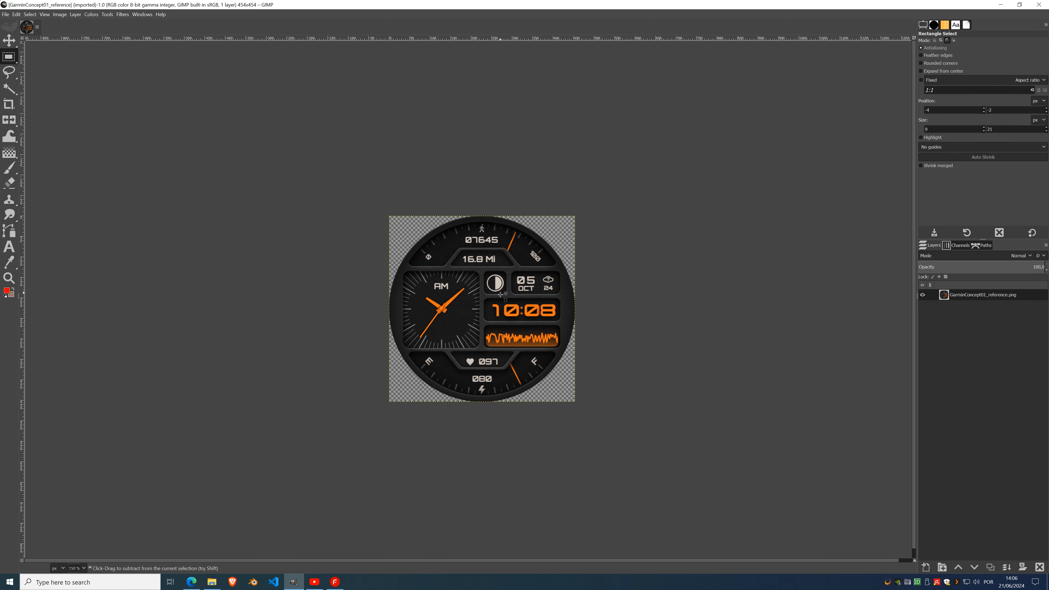
- Switch back to Facemaker, add a Background layer with an image widget, and place the widget at about X 169, Y 172
left_click(335, 582)
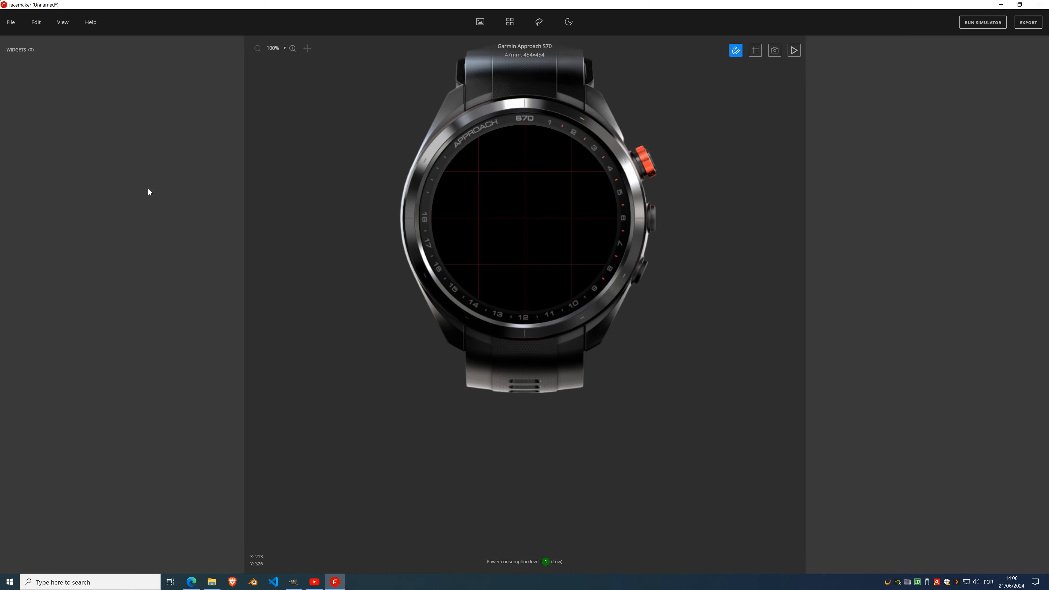
left_click(480, 25)
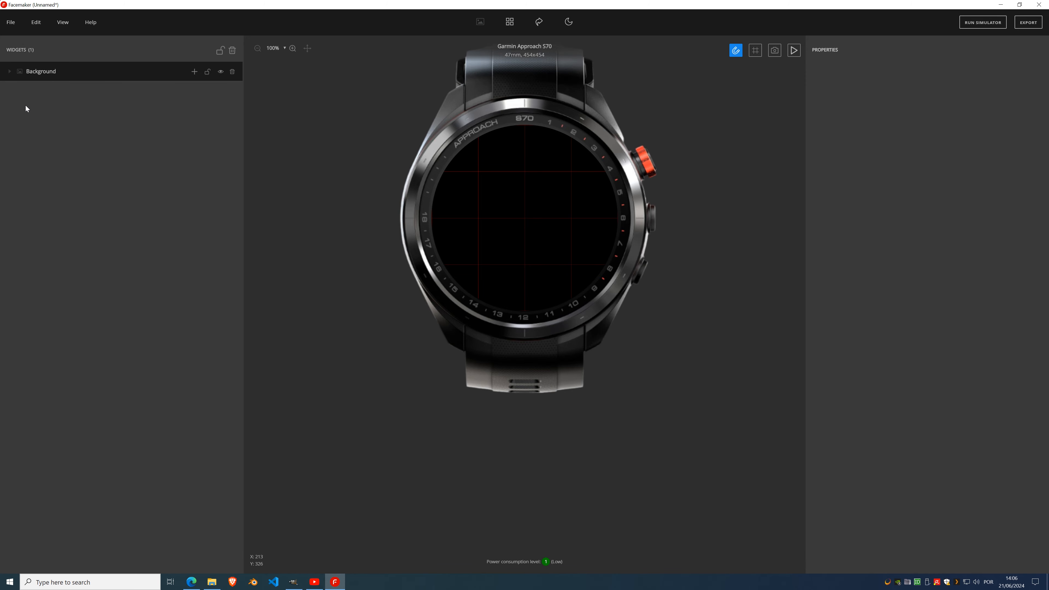
left_click(193, 72)
left_click(195, 91)
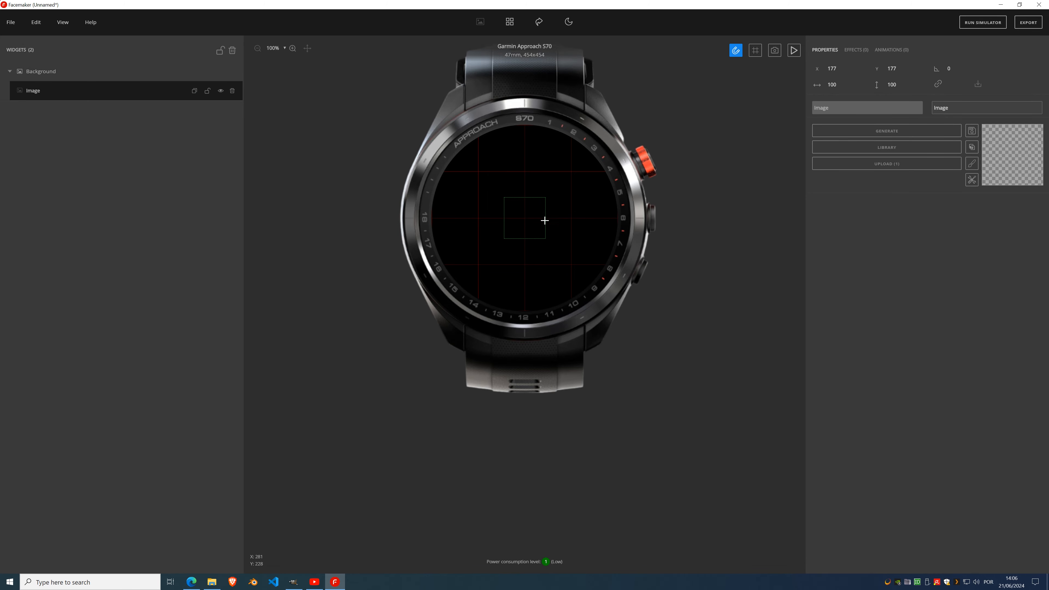
mouse_move(525, 218)
left_mouse_down()
mouse_move(498, 208)
mouse_move(494, 236)
mouse_move(522, 216)
left_mouse_up()
- Switch to GIMP and copy the GarminConcept01_reference.png concept image
left_click(289, 582)
left_click(291, 581)
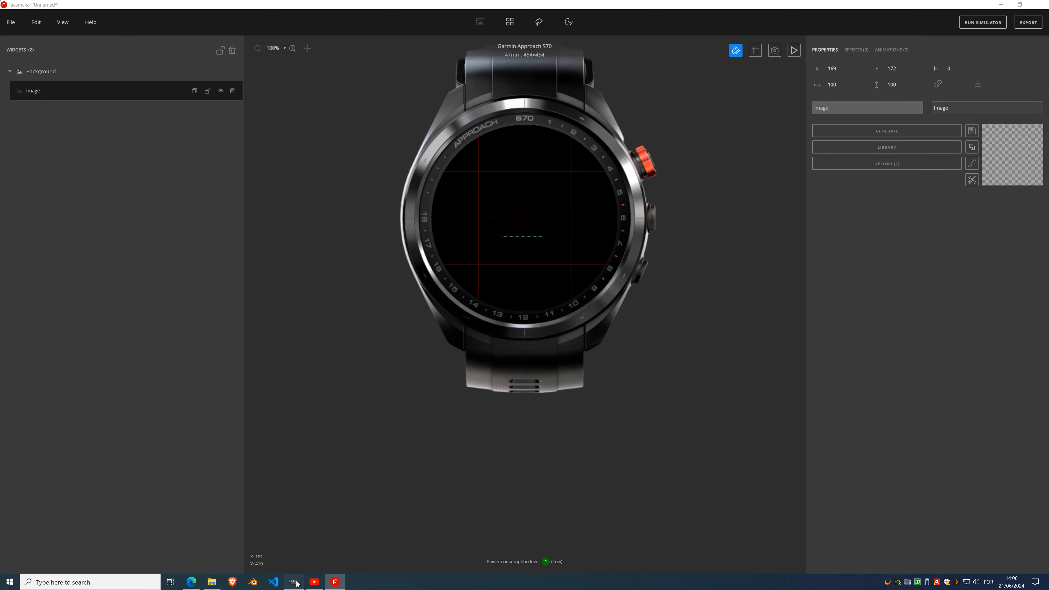
left_click(293, 581)
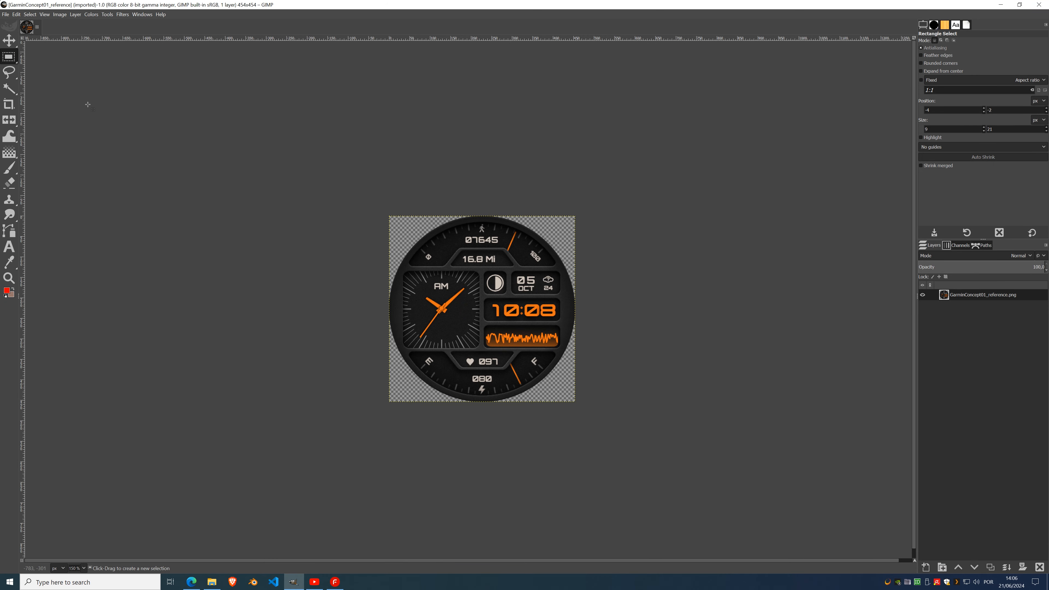
key("ctrl")
key("ctrl+c")
- Switch back to Facemaker, paste the concept image into the Image widget, and move it to X 0, Y 0
left_click(335, 582)
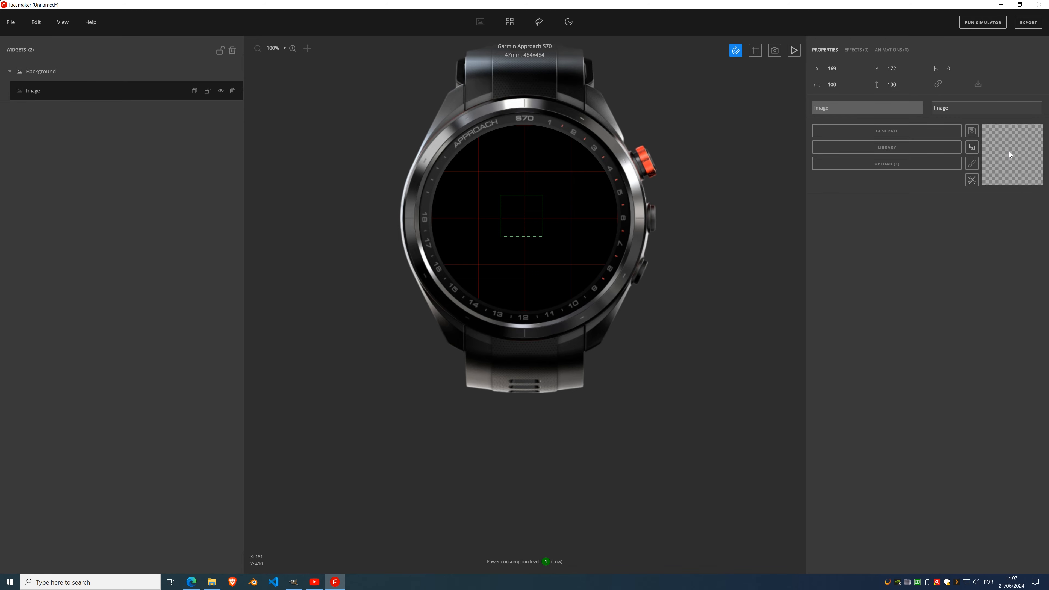
key("ctrl+v")
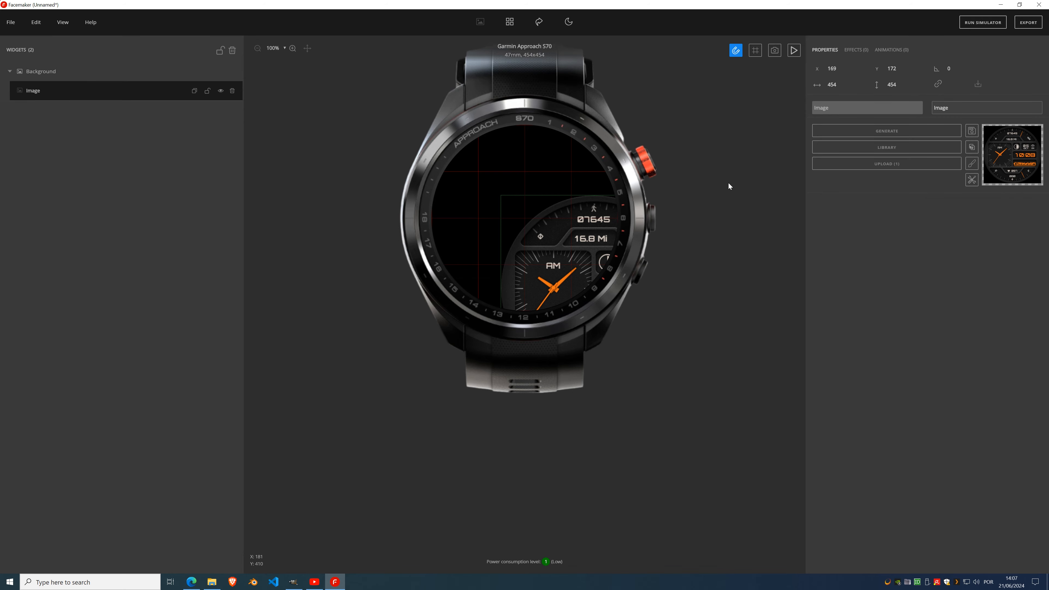
left_click_drag(560, 252, 489, 180)
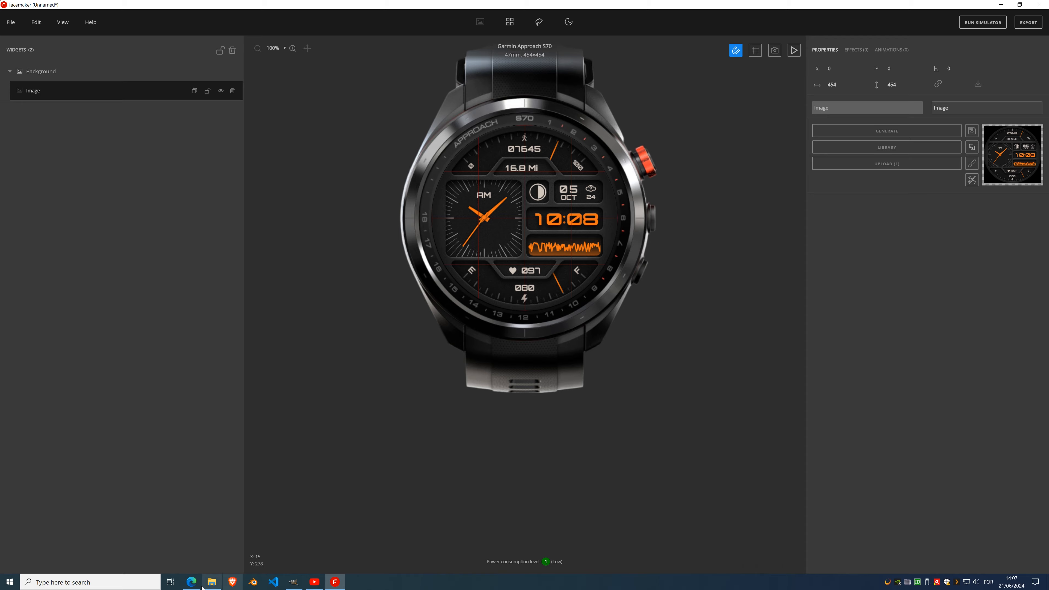
- Switch to Edge and look over the chapter list in the "Creating a Watch Face Chapter 8" YouTube description
left_click(194, 582)
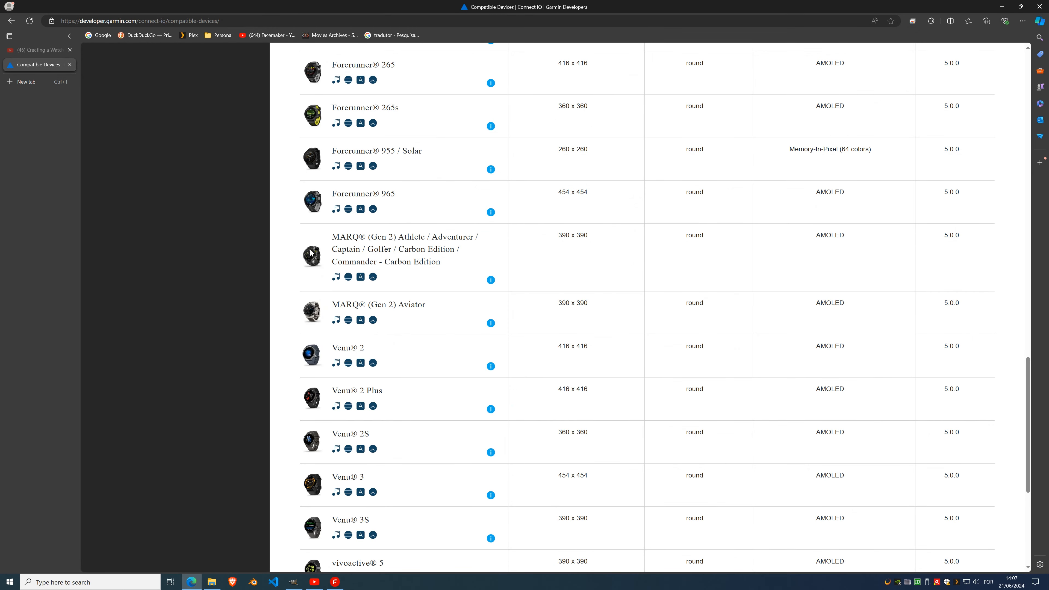
left_click(27, 53)
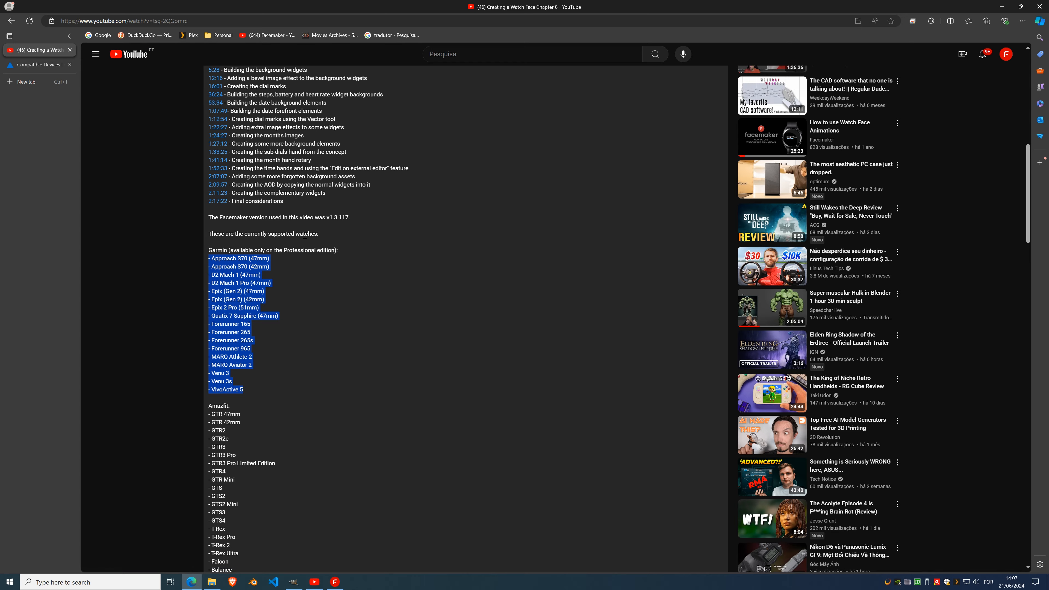
scroll(455, 248, "up", 5)
right_click(127, 53)
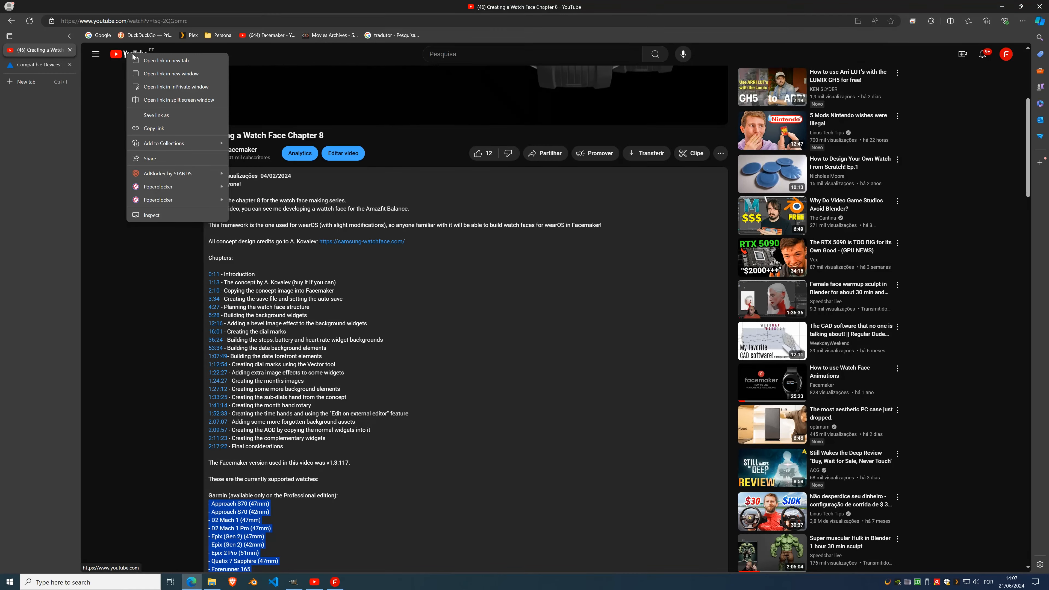
key("Escape")
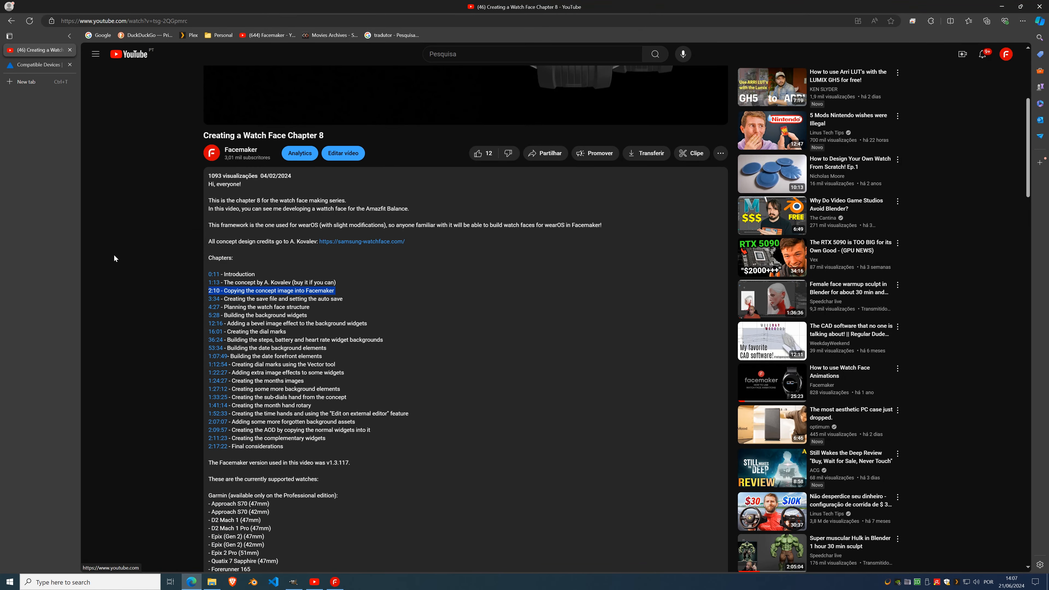
- Search Google Images for "watchface" in a new browser tab and copy the A/D Watchface picture
left_click(35, 81)
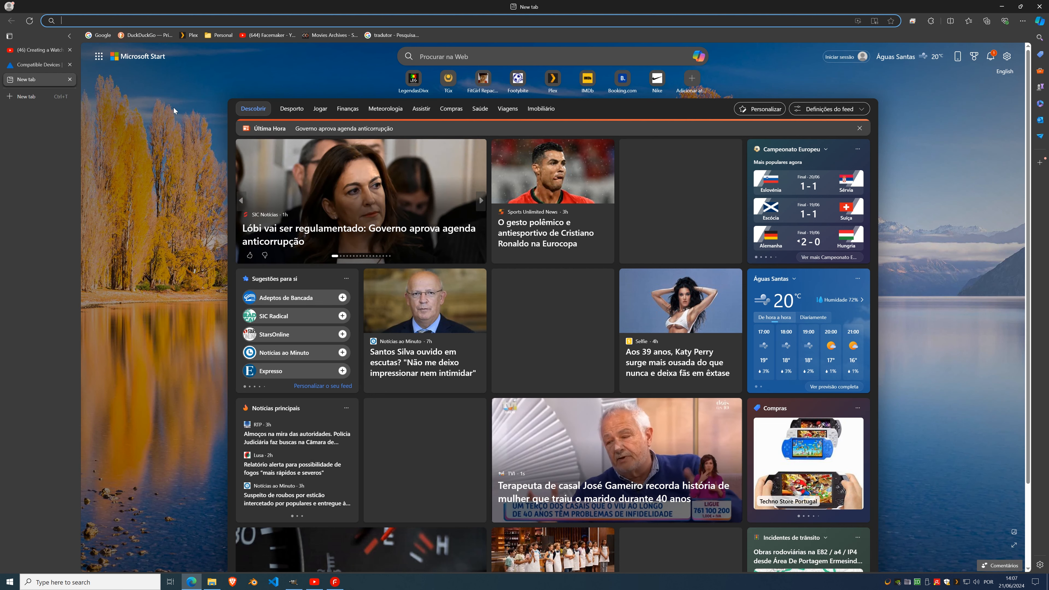
left_click(105, 38)
type("watchface")
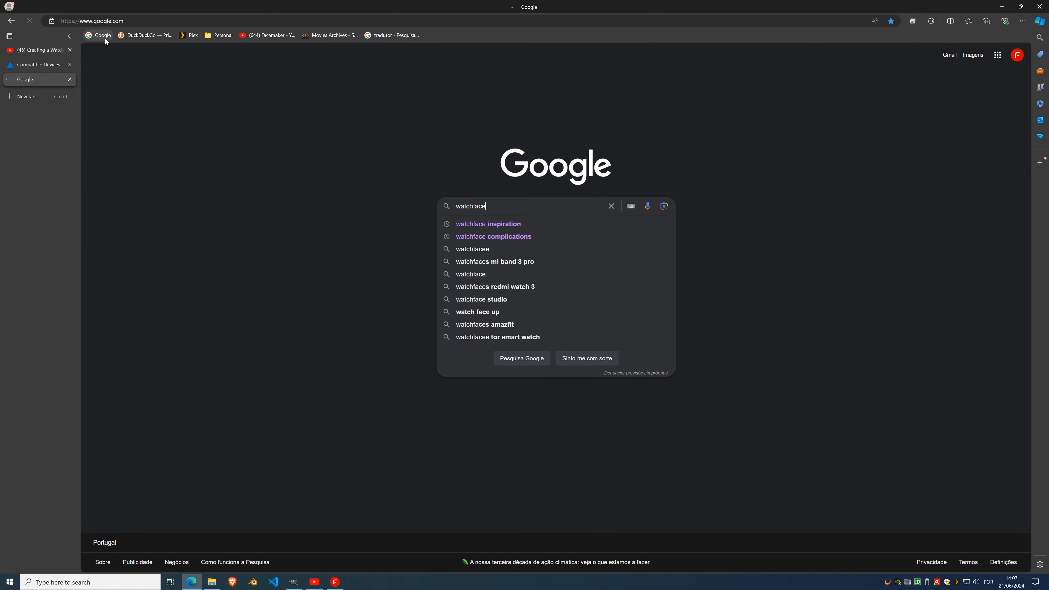
key("Return")
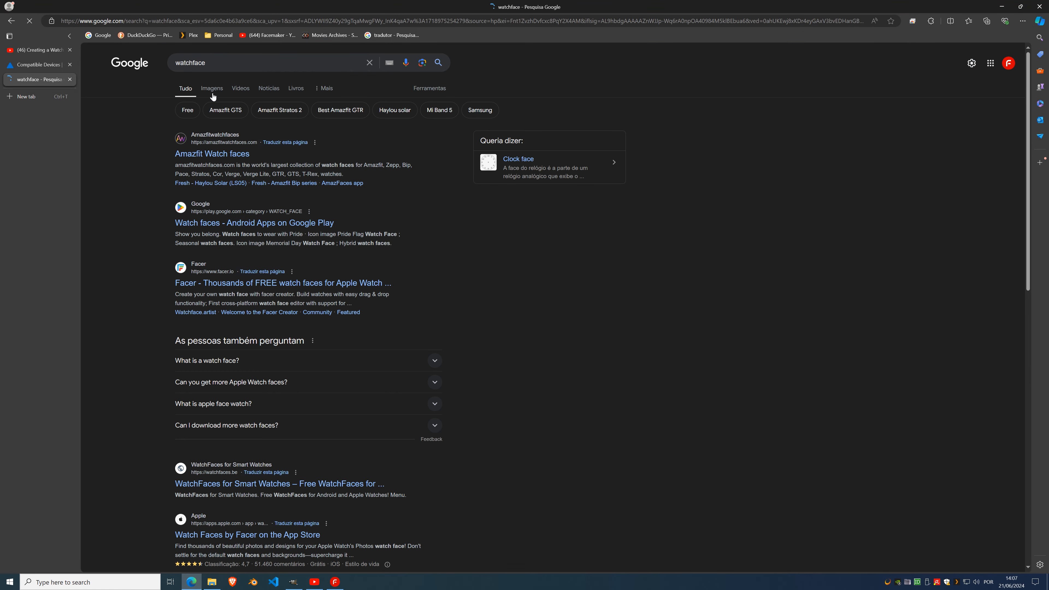
left_click(213, 91)
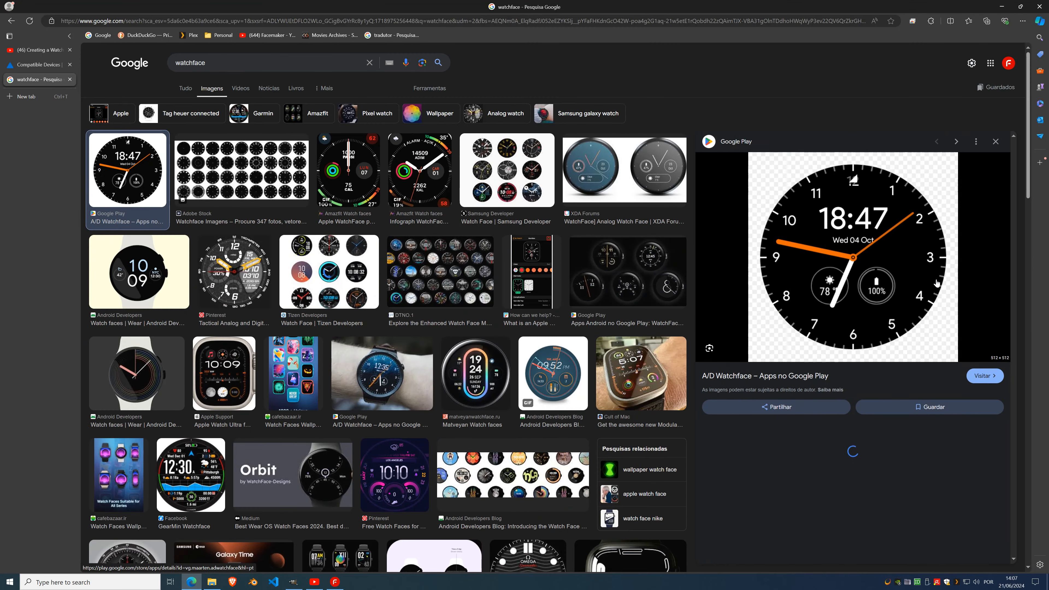
right_click(901, 264)
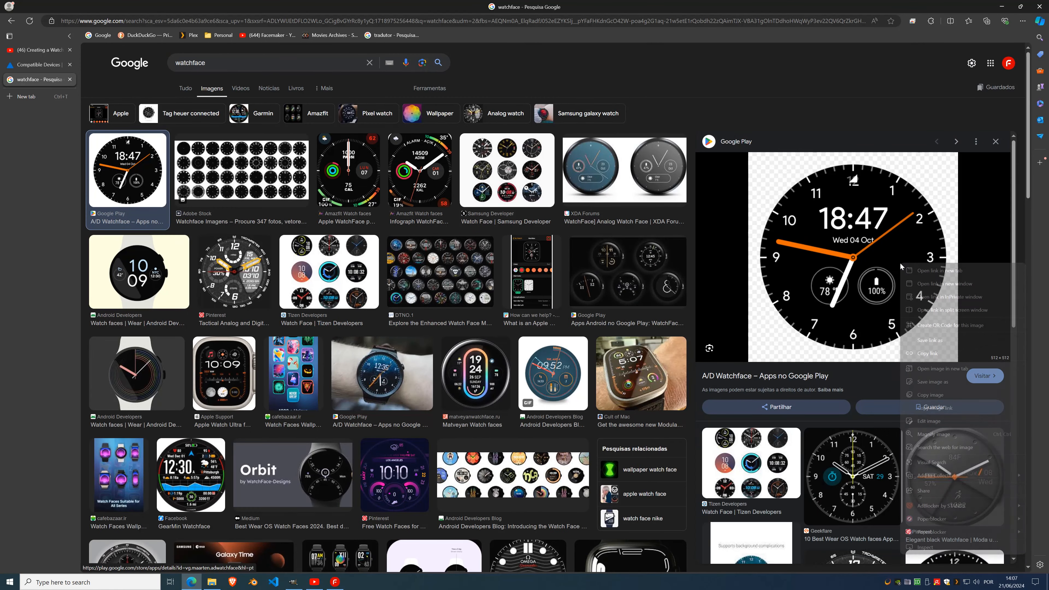
left_click(937, 395)
- Switch to Facemaker and paste the copied watch face picture into the Image widget
left_click(293, 582)
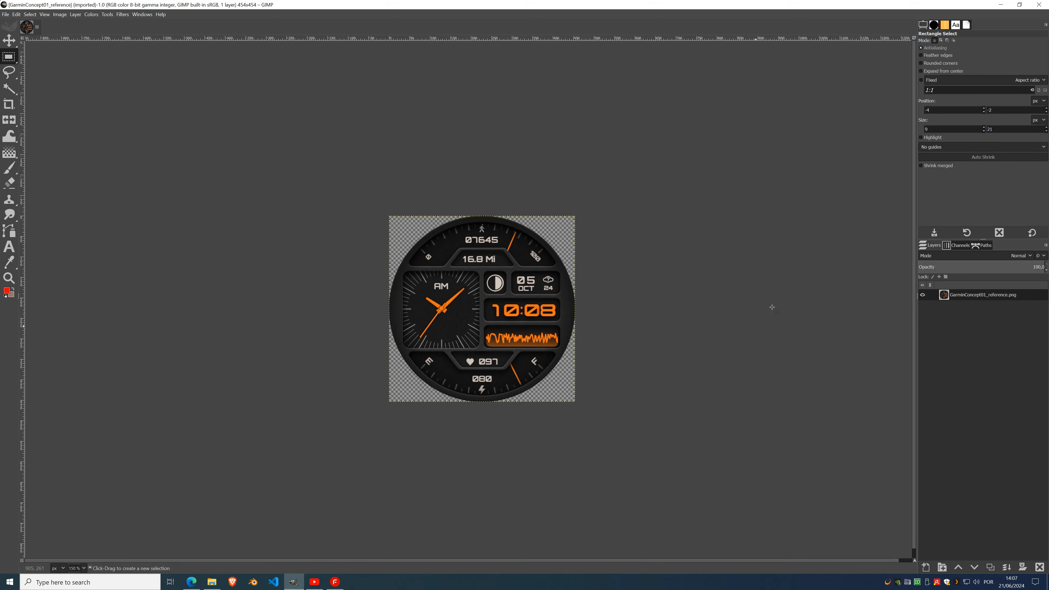
left_click(334, 582)
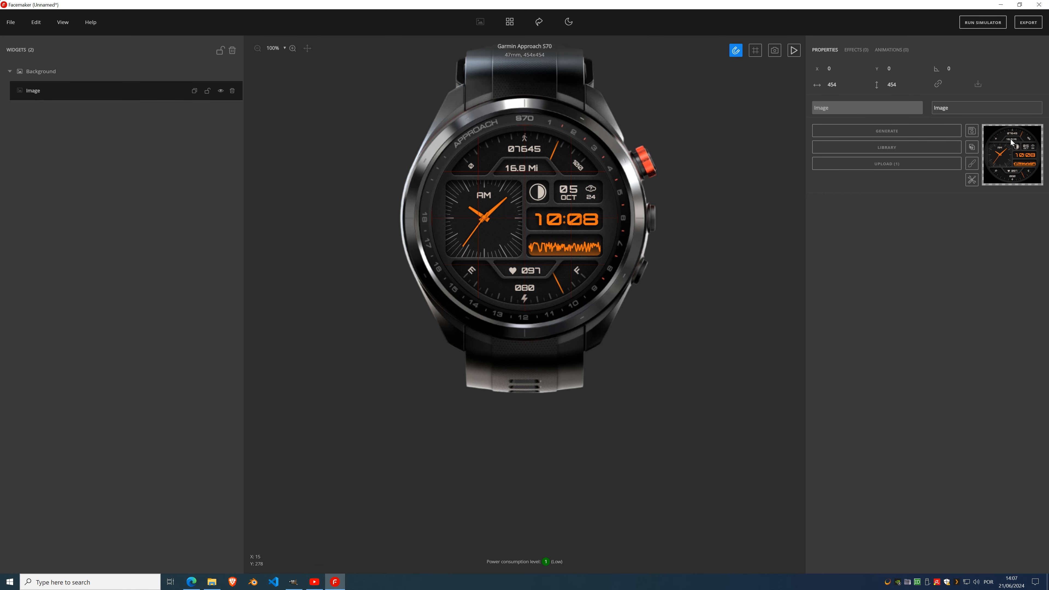
key("ctrl+v")
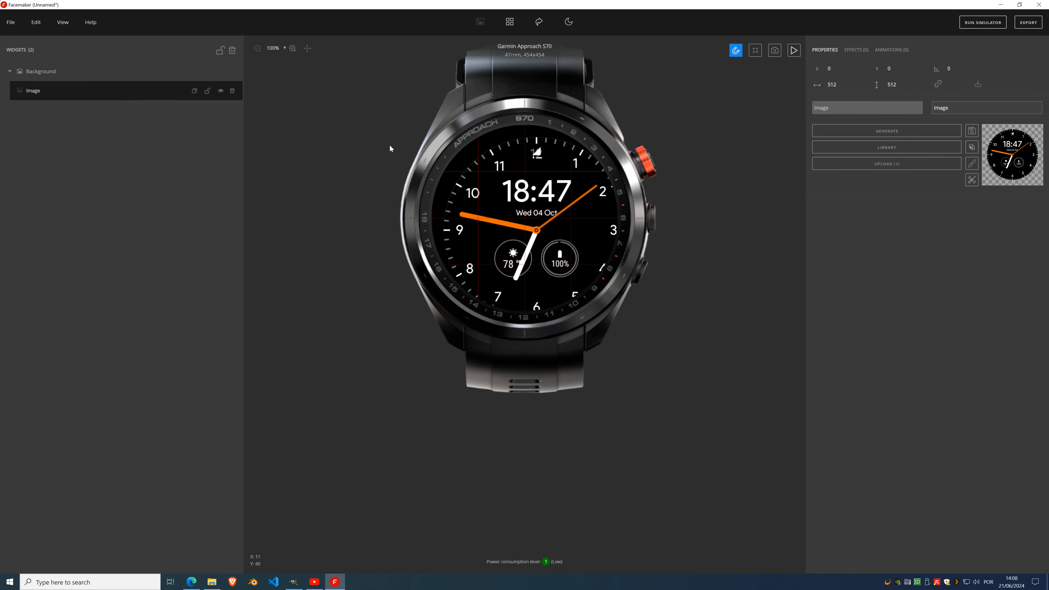
- Turn off the Contain widgets option in the interface preferences
left_click(34, 23)
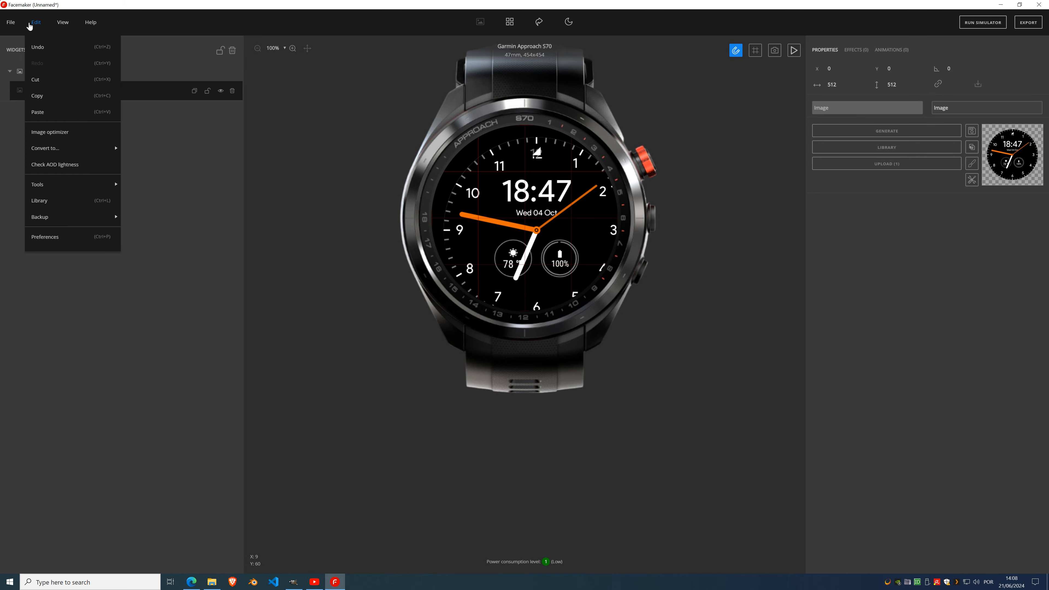
left_click(11, 164)
left_click(59, 237)
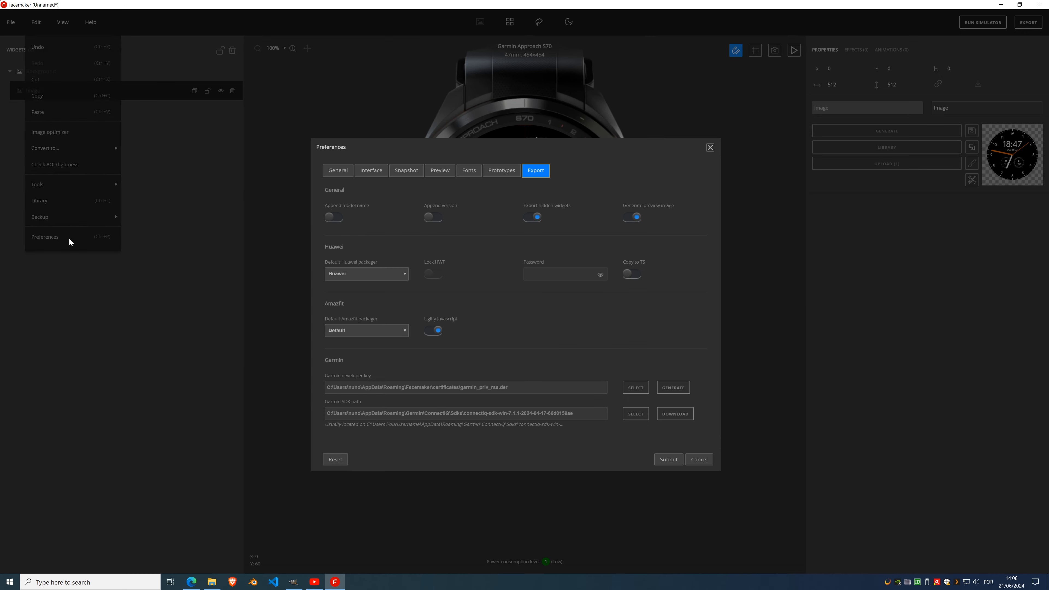
left_click(359, 173)
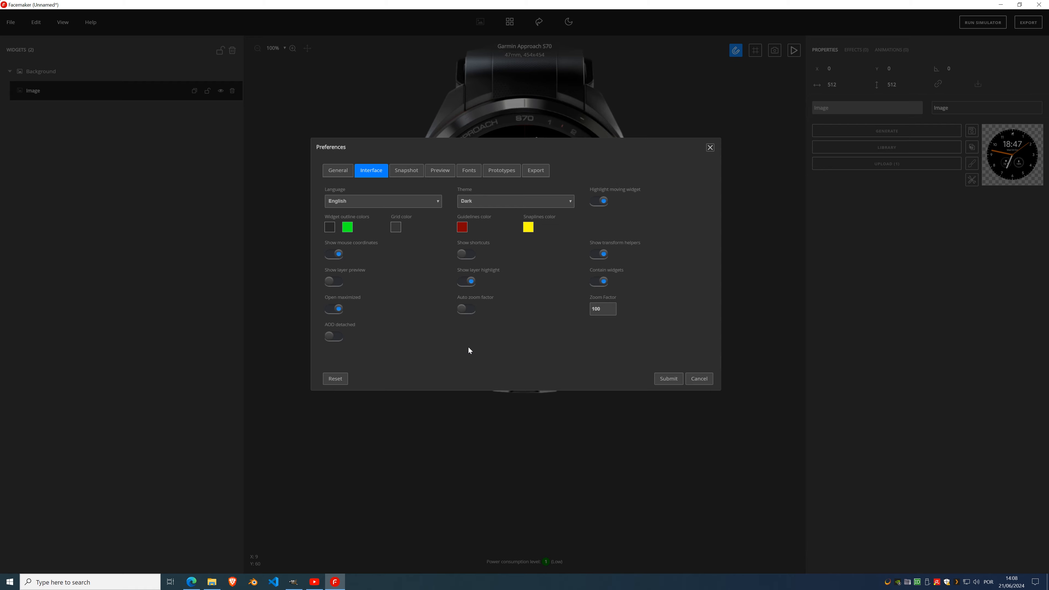
left_click(601, 281)
left_click(669, 378)
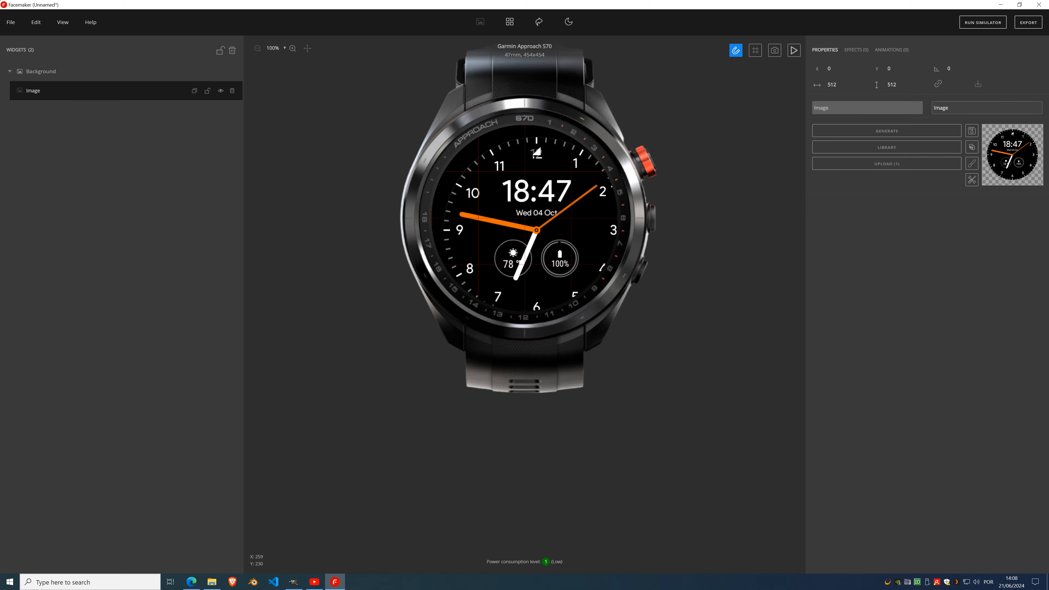
- Centre the oversized picture on the watch at X -29, Y -29 and crop it to the canvas
left_click_drag(500, 255, 524, 208)
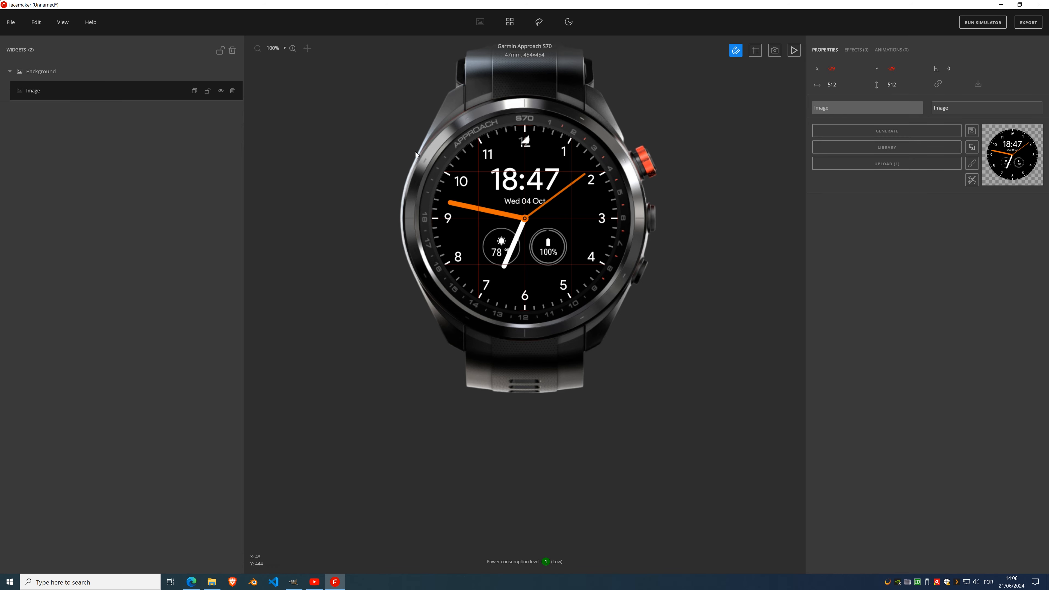
left_click(972, 180)
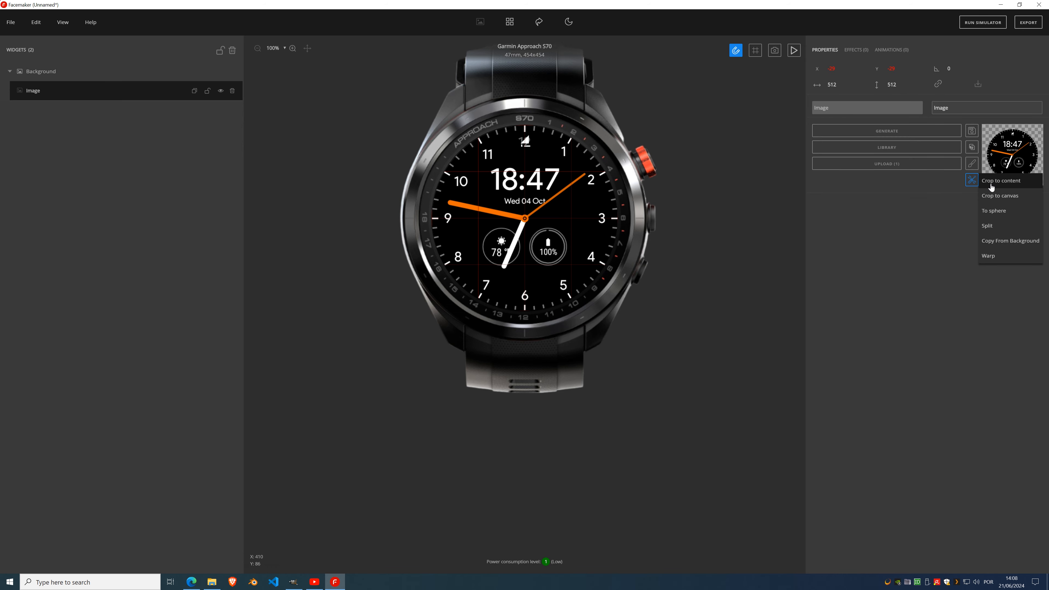
left_click(1009, 197)
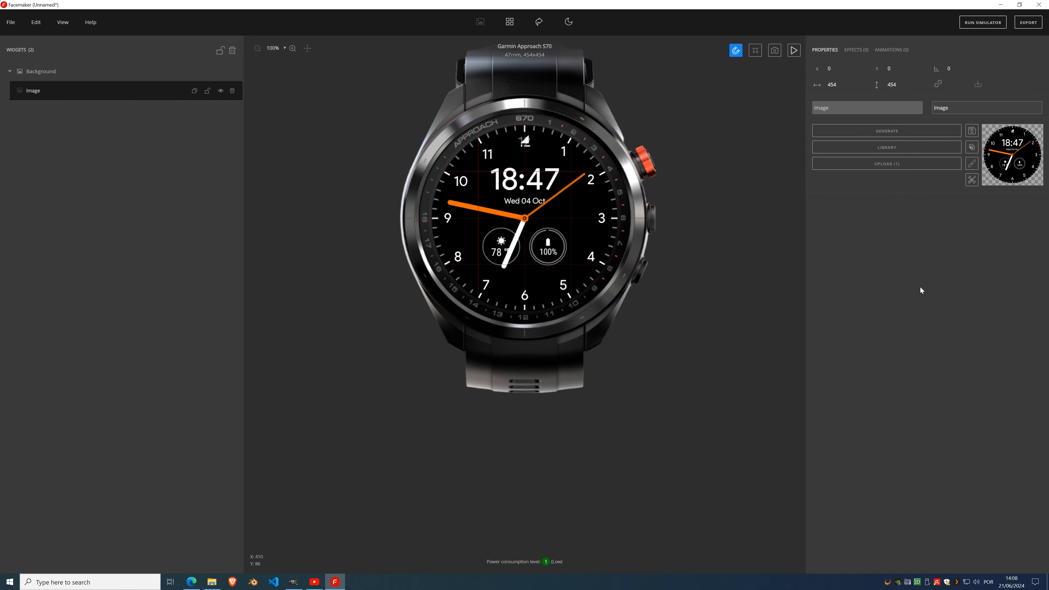
mouse_move(537, 222)
left_mouse_down()
mouse_move(529, 217)
mouse_move(557, 228)
mouse_move(537, 224)
left_mouse_up()
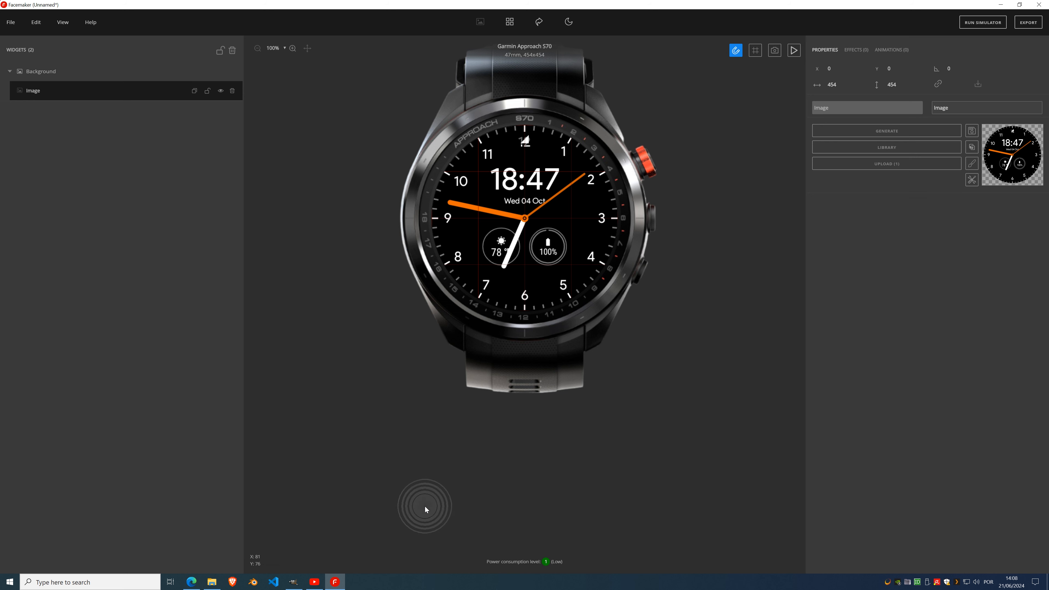
- Switch to GIMP to copy the concept image, and paste it back into Facemaker's Image widget
left_click(293, 581)
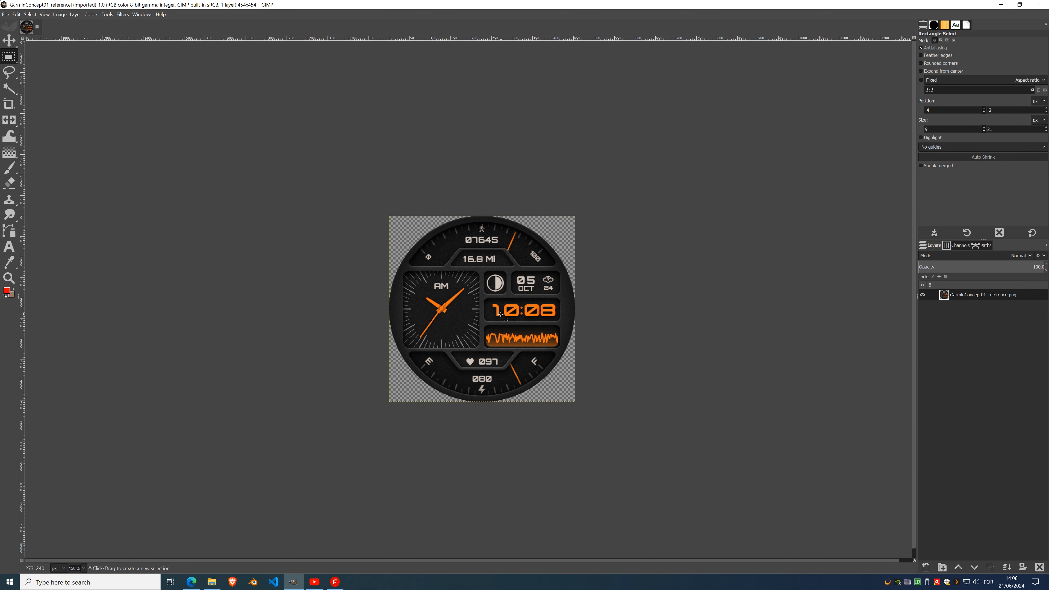
left_click(1001, 5)
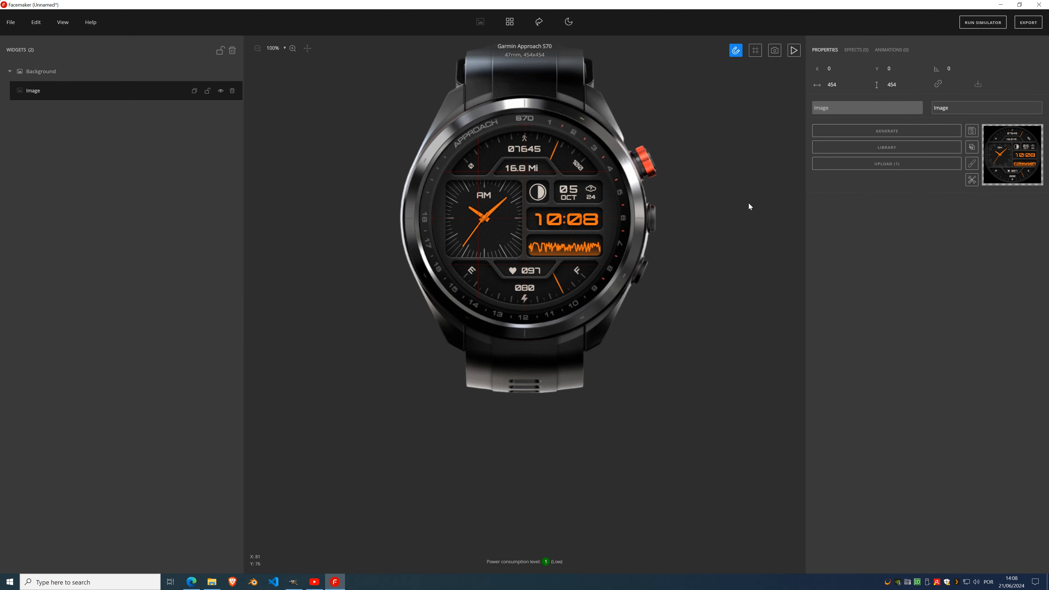
- Lock the concept image widget and the Background layer, and rename the widget "ref"
left_click(207, 90)
left_click(209, 71)
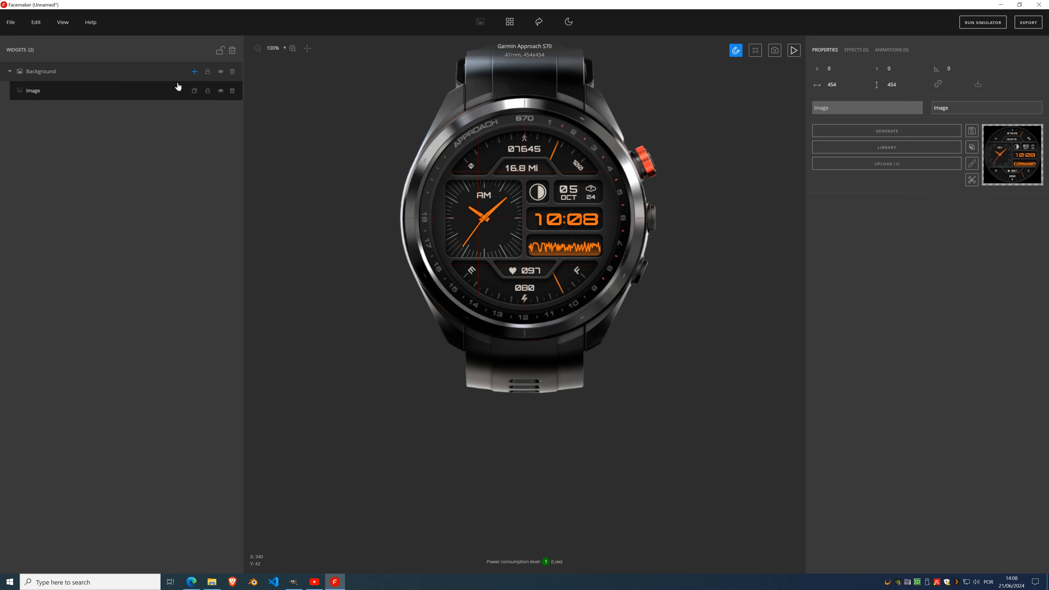
double_click(34, 92)
type("re")
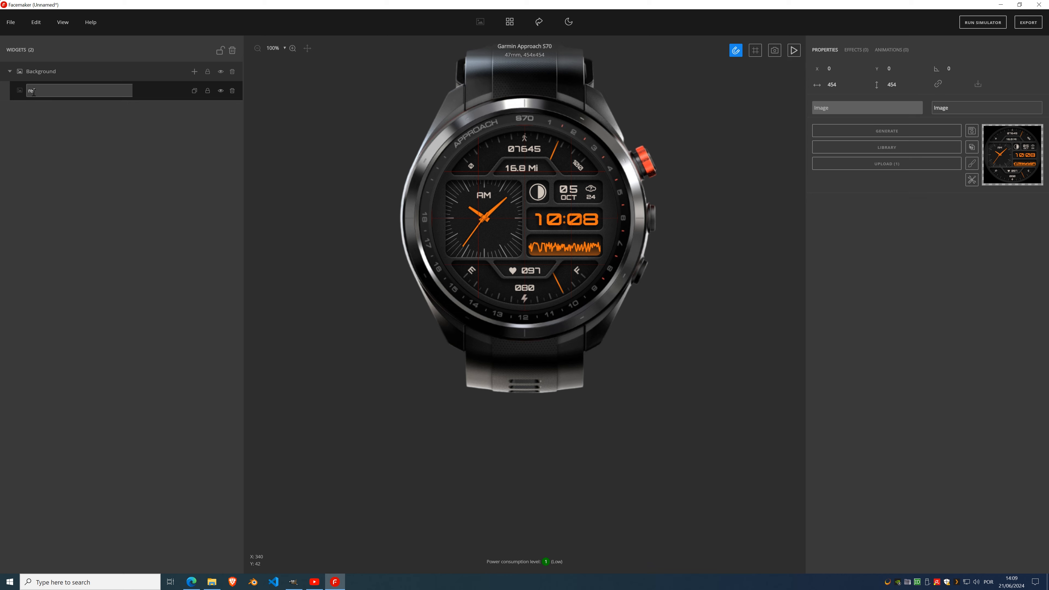
type("f")
key("Return")
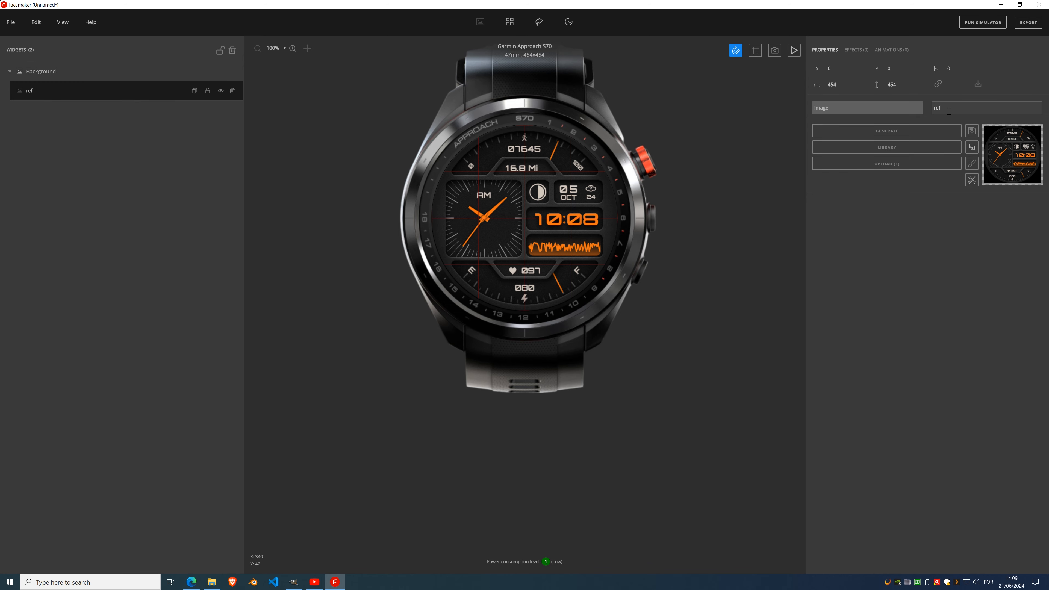
left_click_drag(950, 111, 933, 106)
- Add a new image widget to the Background layer at X 177, Y 242 and generate a polygon in it
left_click(194, 71)
left_click(198, 98)
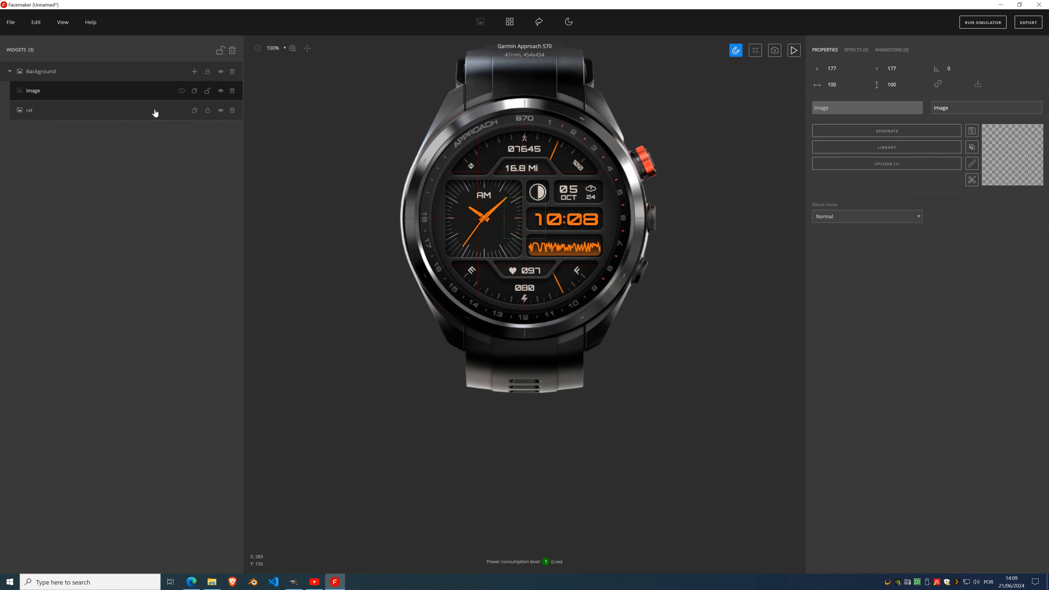
left_click_drag(524, 200, 522, 251)
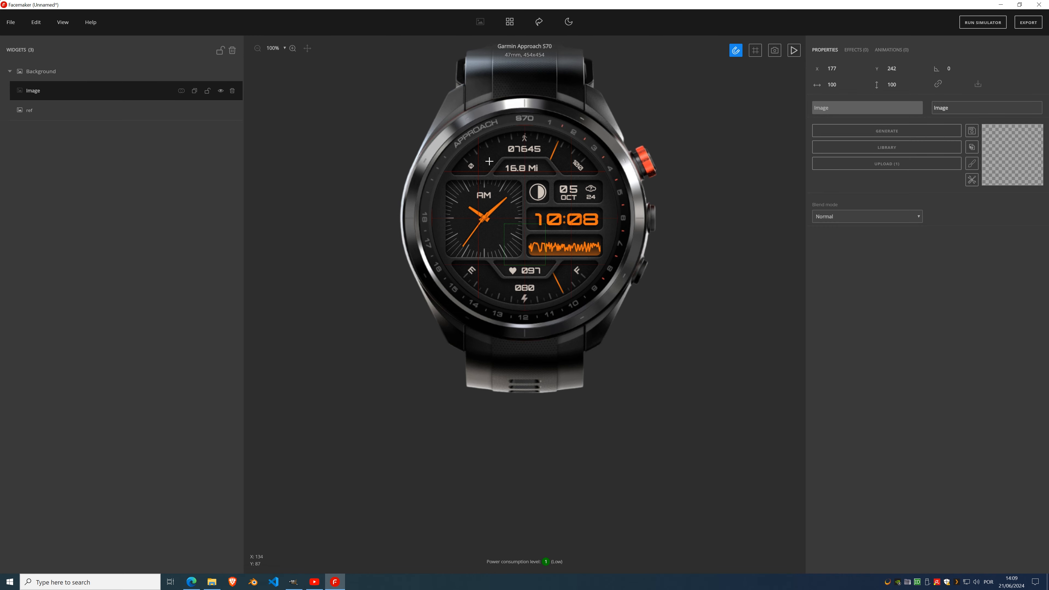
left_click(875, 137)
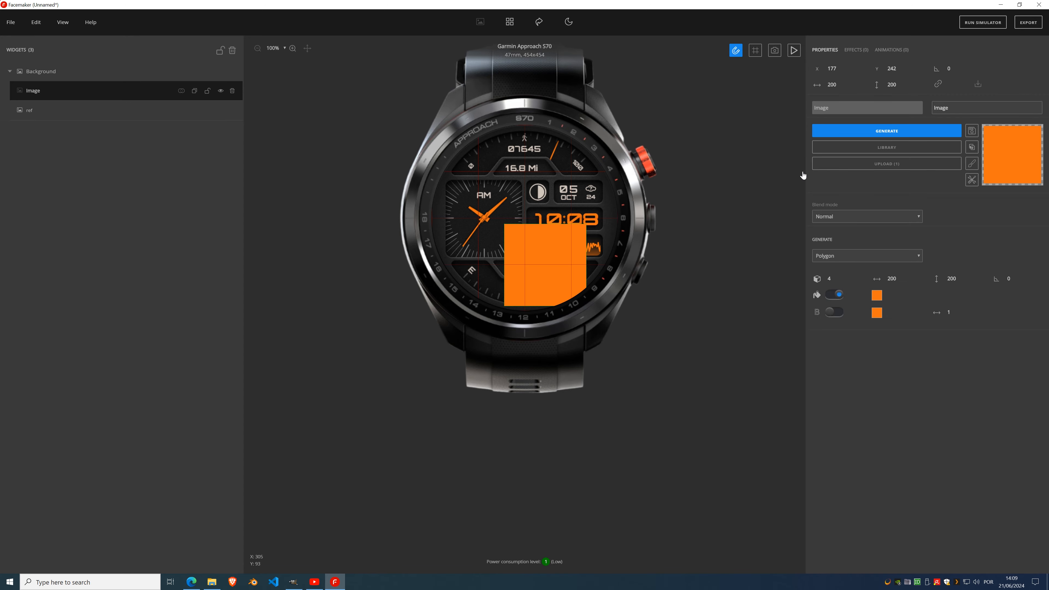
- Turn the Contain widgets preference back on and move the polygon widget to X 0, Y 0
left_click(36, 22)
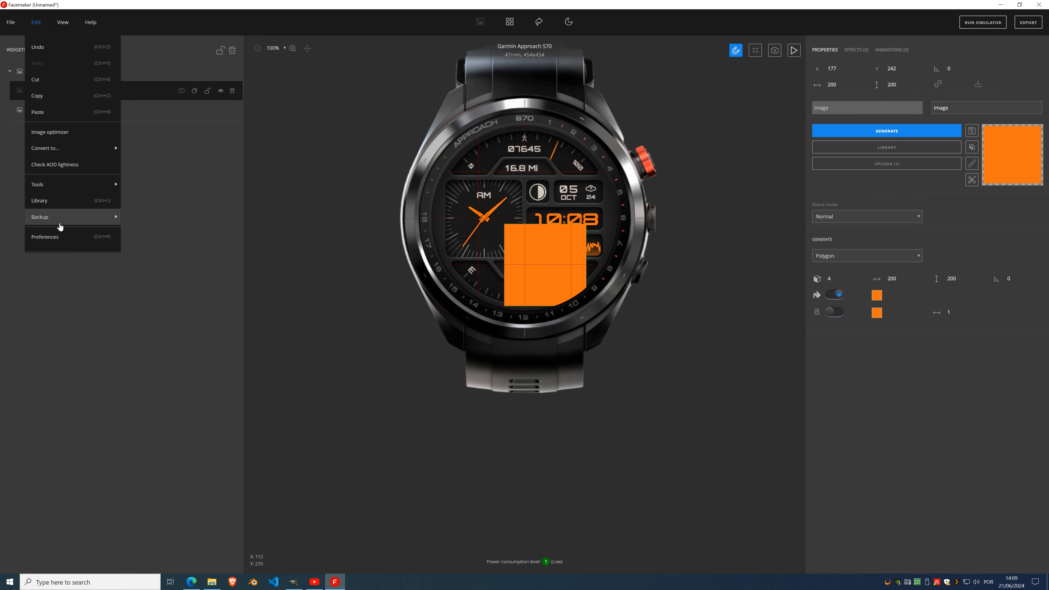
left_click(62, 239)
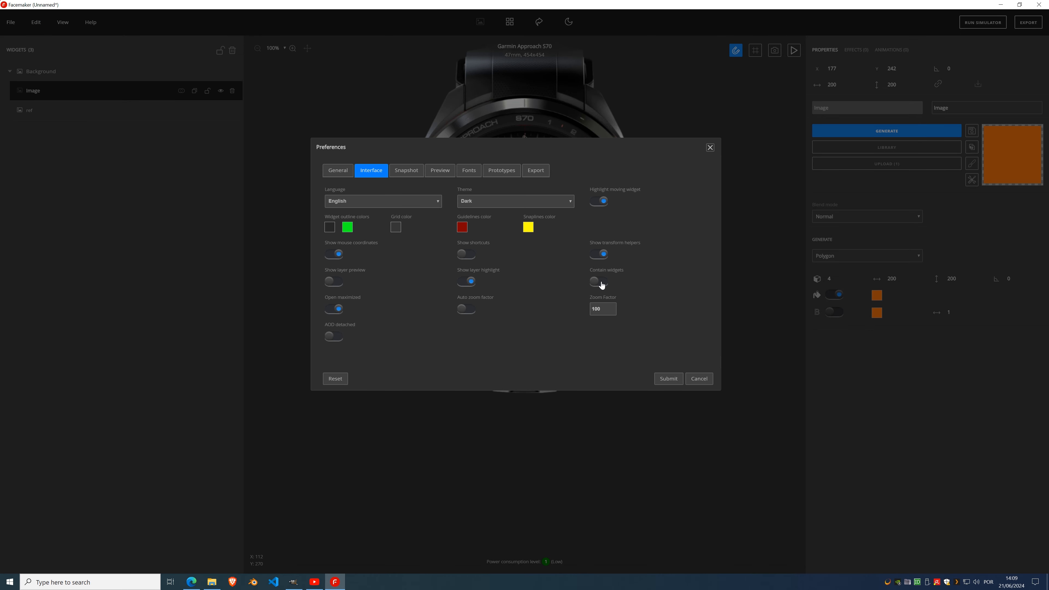
left_click(669, 379)
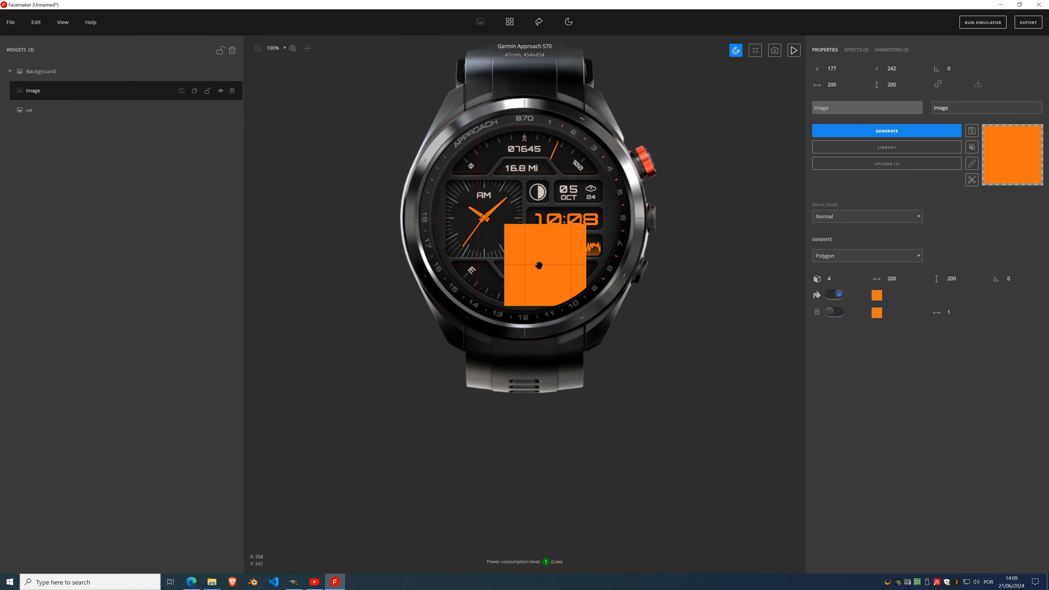
left_click_drag(534, 266, 229, 103)
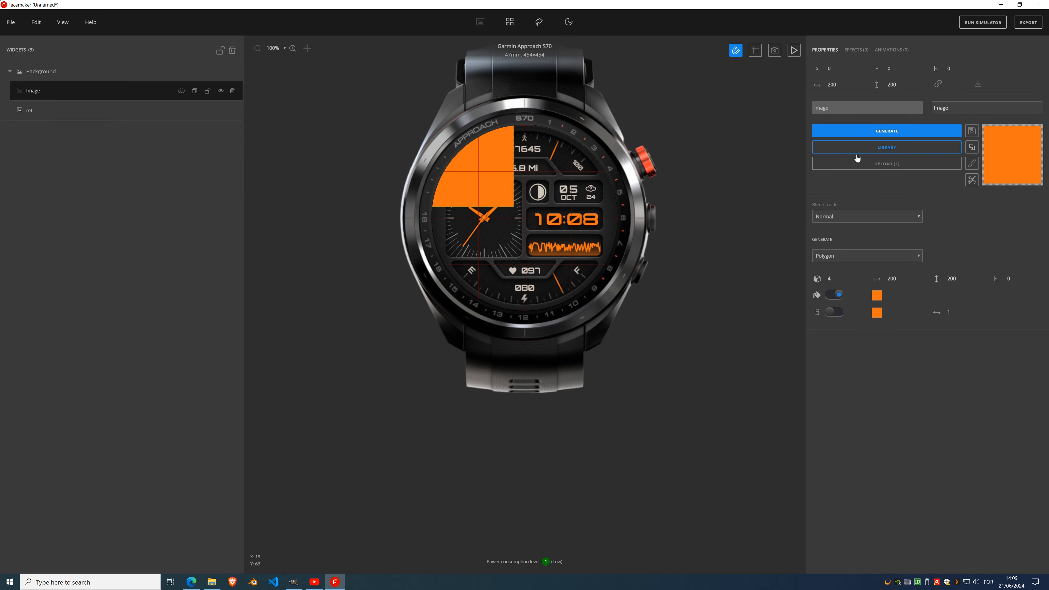
- Fill the polygon with solid dark rgba(20, 20, 20, 1) sampled from the concept image and save it as a custom gradient
left_click(876, 296)
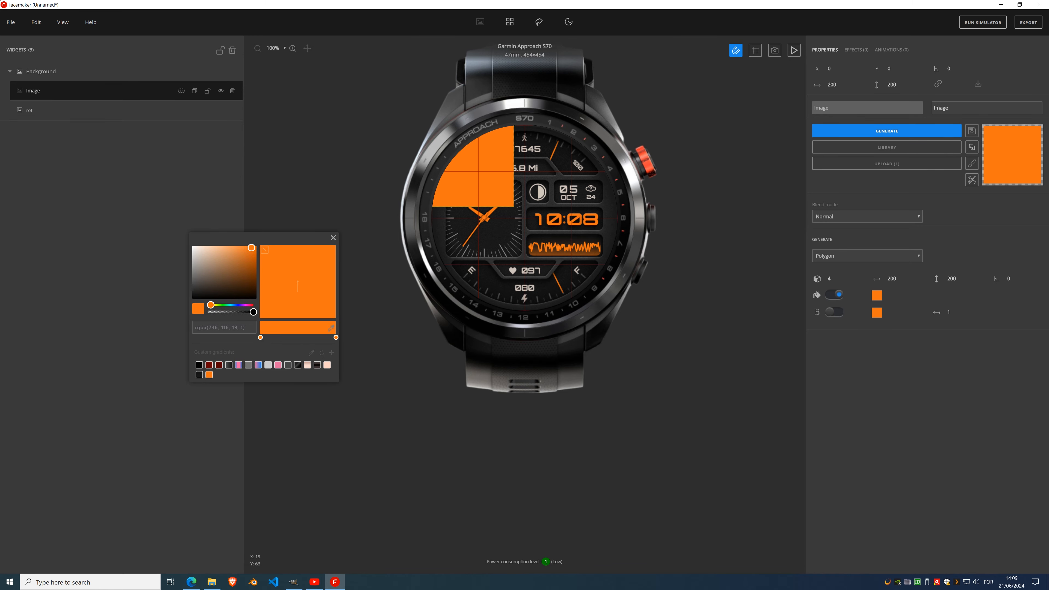
left_click(200, 375)
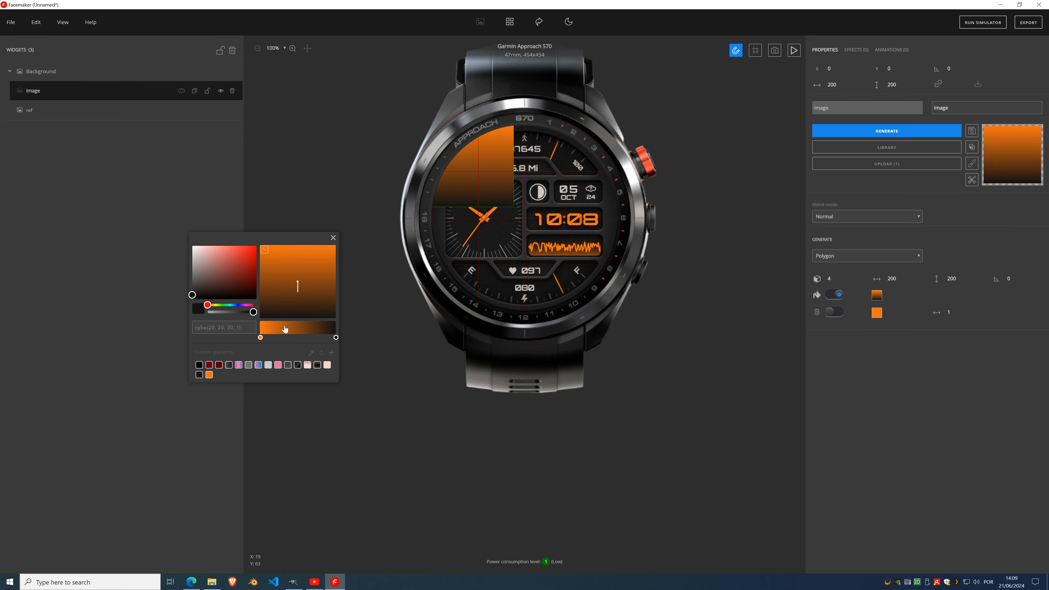
left_click(260, 337)
left_click(312, 353)
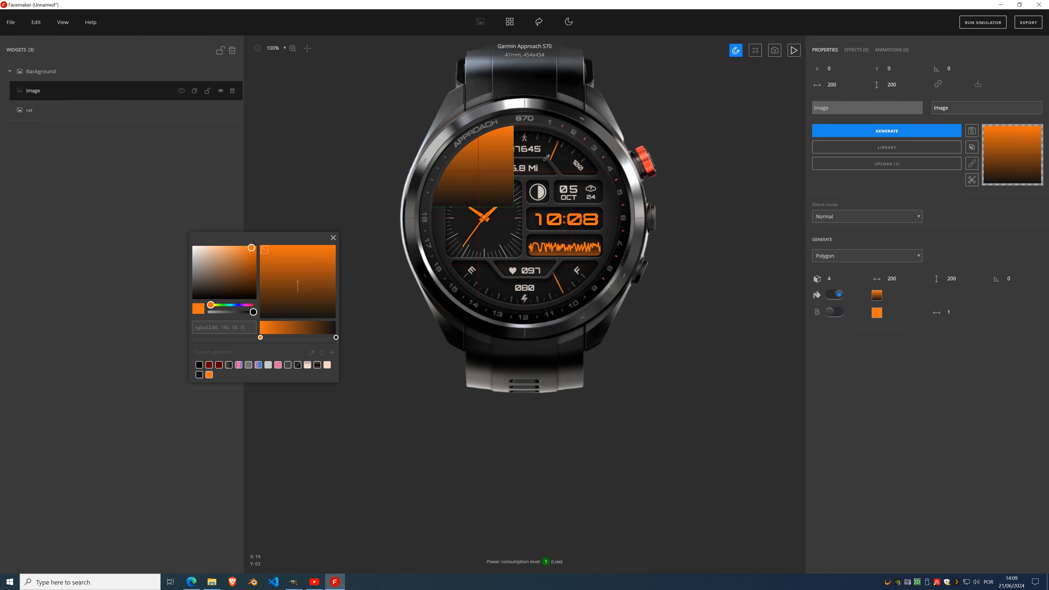
left_click(565, 155)
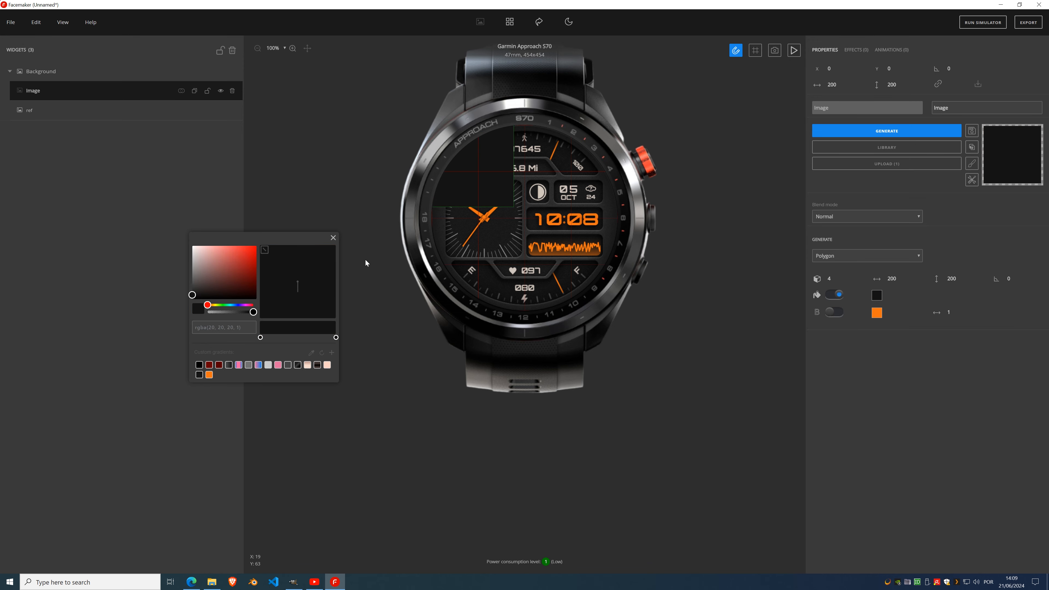
left_click(332, 352)
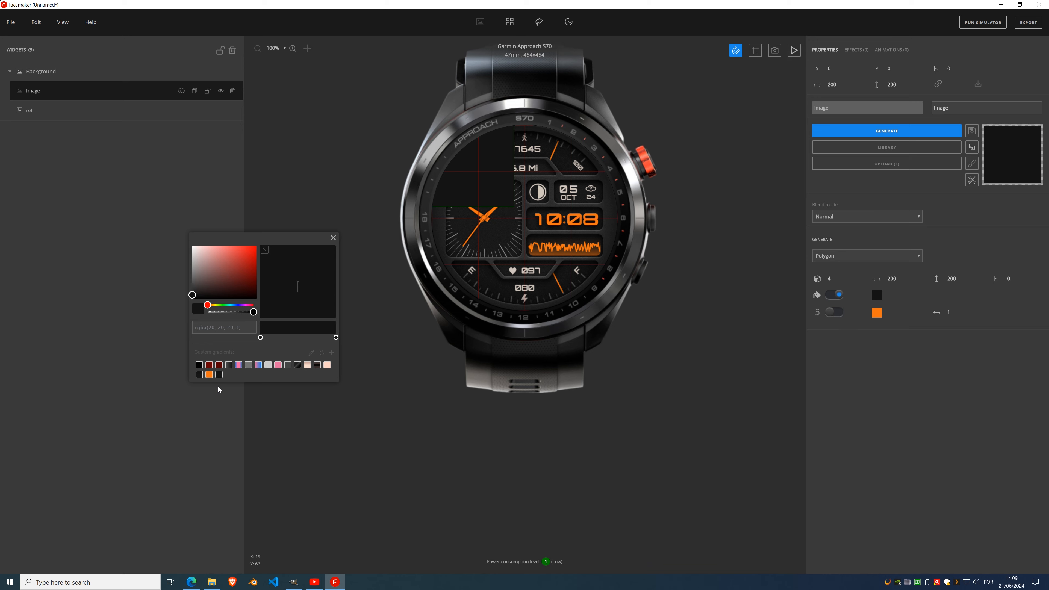
left_click(334, 237)
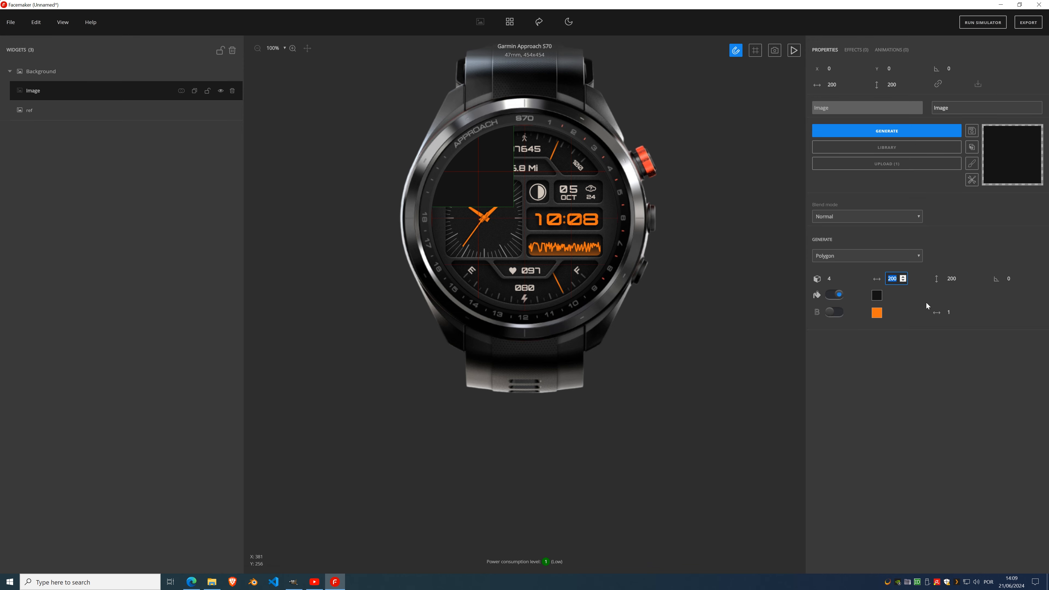
- Set the dark polygon's width and height to 454 so it covers the full watch face
type("454")
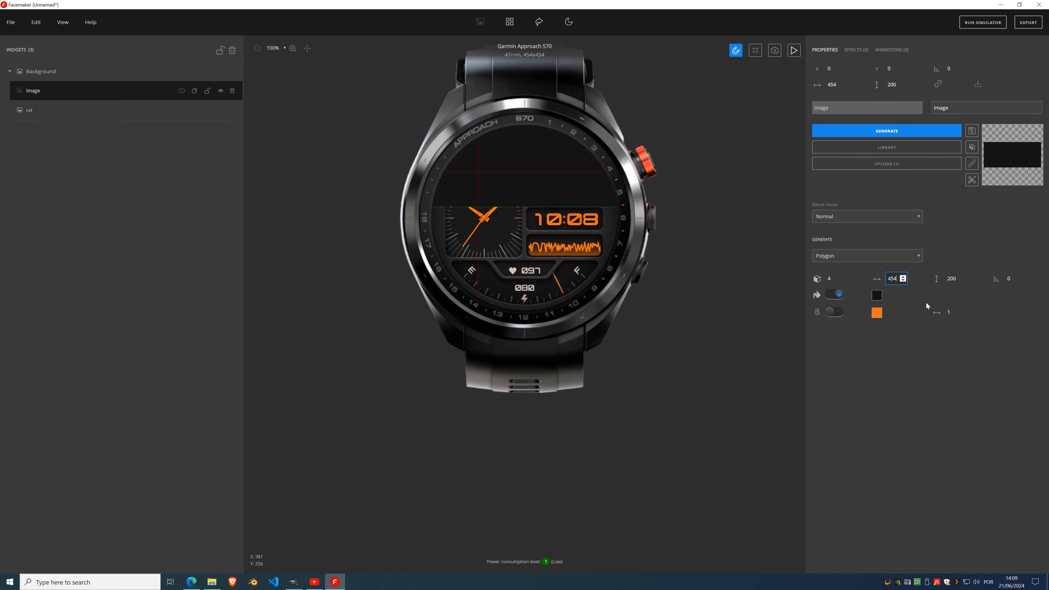
key("Tab")
type("454")
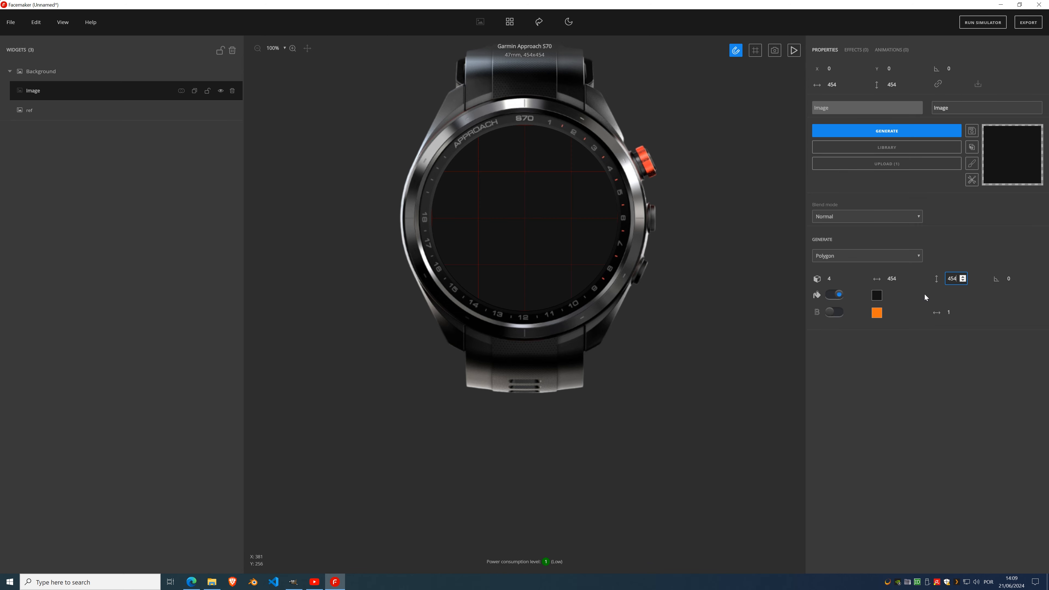
- Turn off the guidelines and hide the dark polygon widget to expose the concept image
left_click(63, 22)
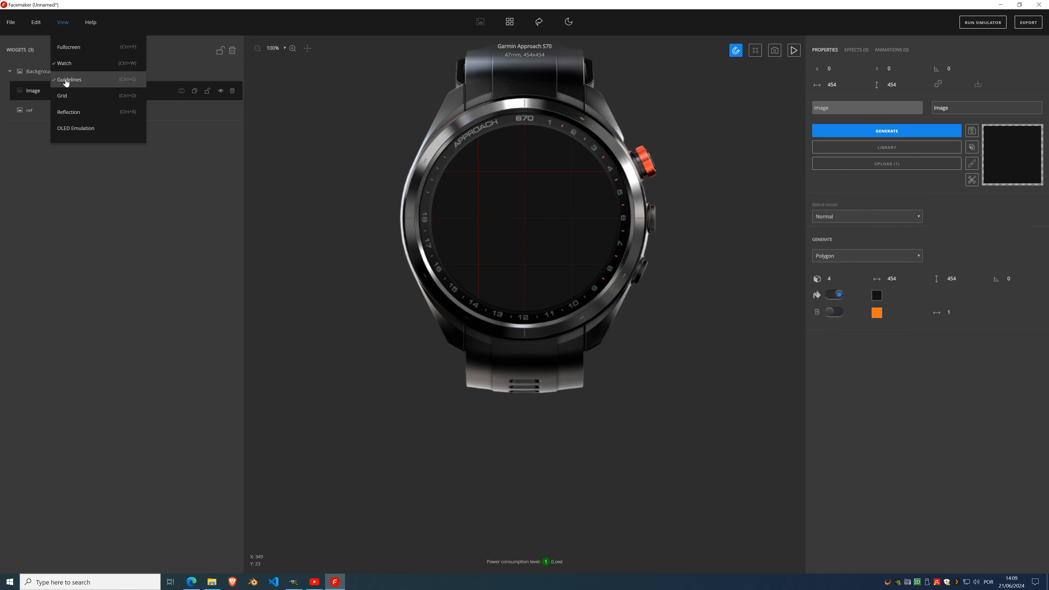
left_click(74, 85)
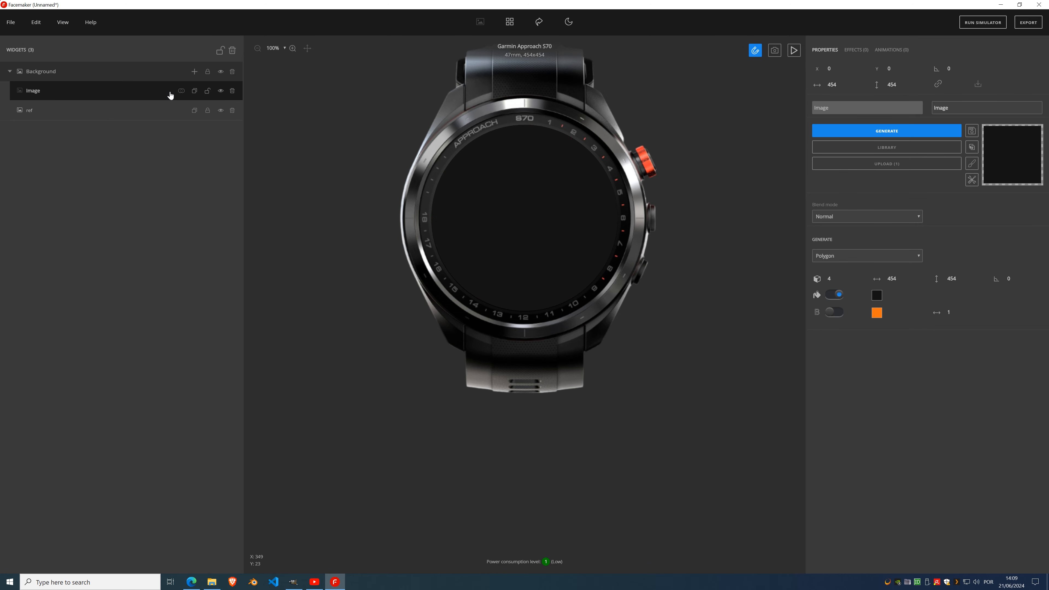
left_click(221, 91)
- Add another image widget to the Background layer, move it to X 0, Y 0 and generate a polygon in it
left_click(194, 71)
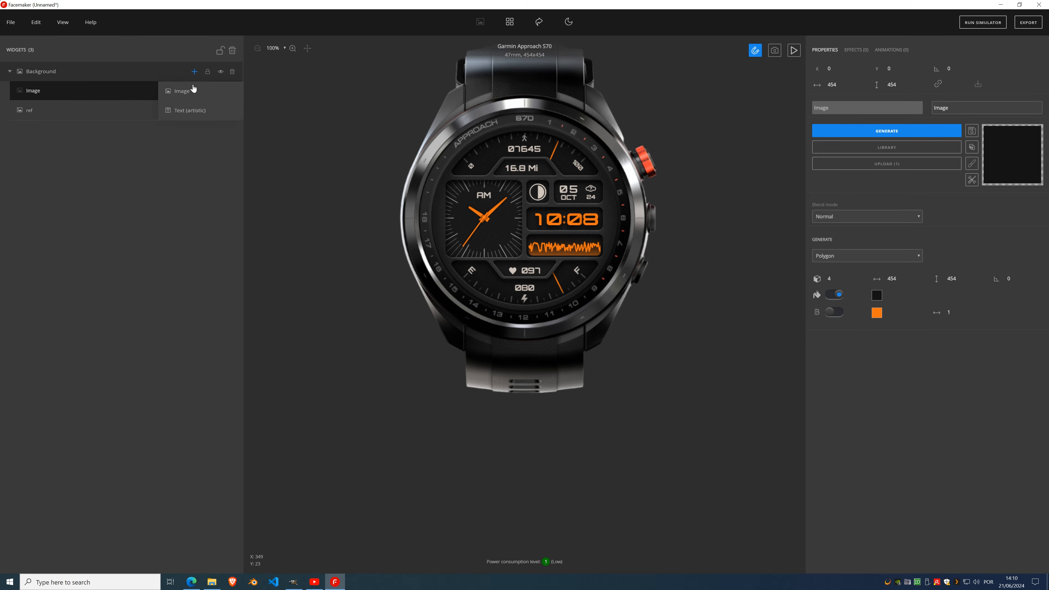
left_click(189, 91)
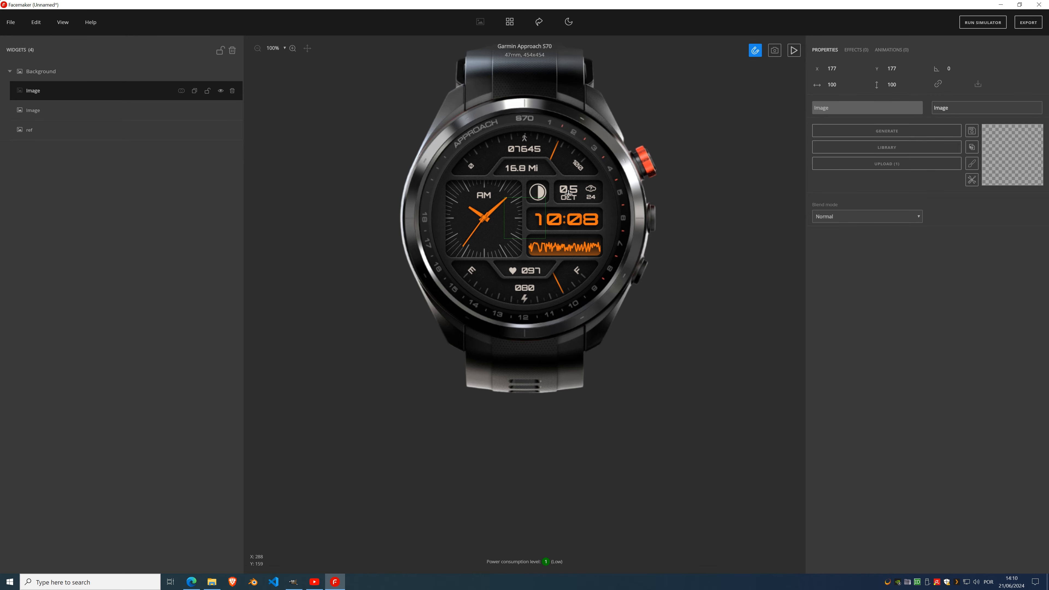
scroll(570, 176, "up", 3)
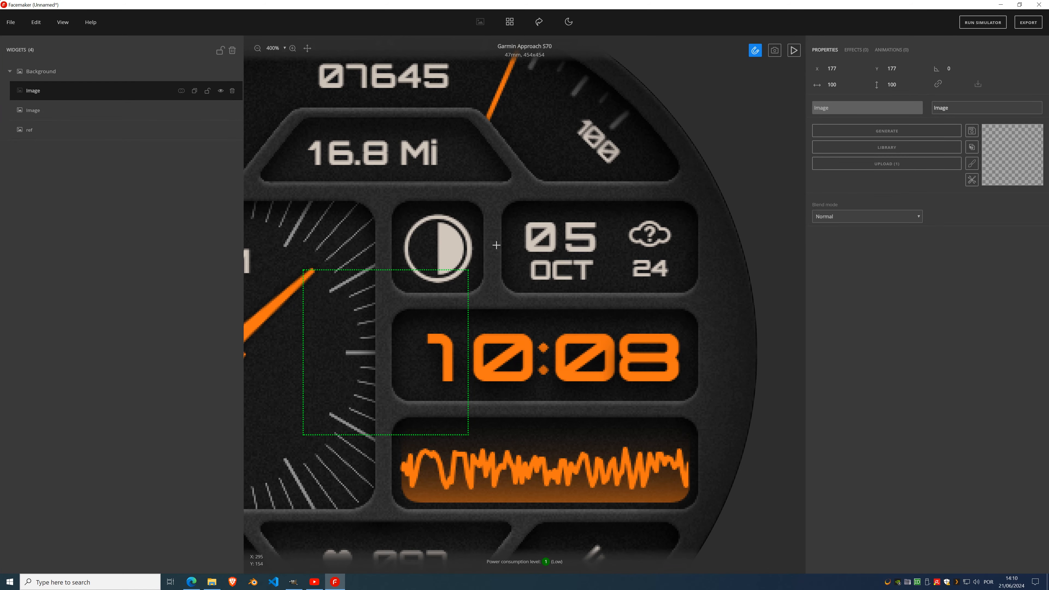
scroll(493, 220, "down", 3)
scroll(489, 157, "down", 1)
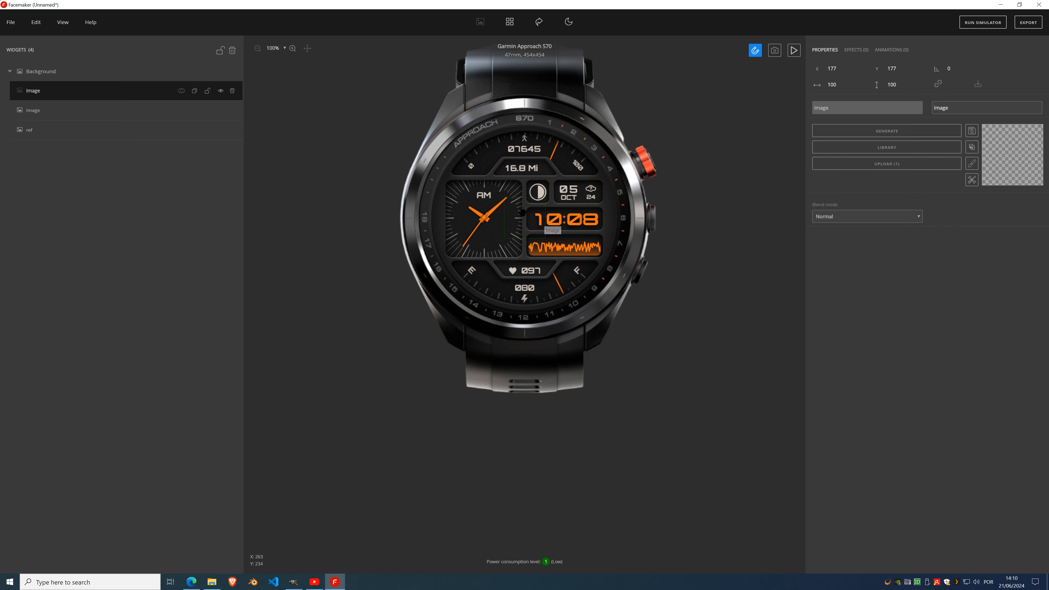
left_click_drag(521, 216, 402, 128)
left_click(867, 139)
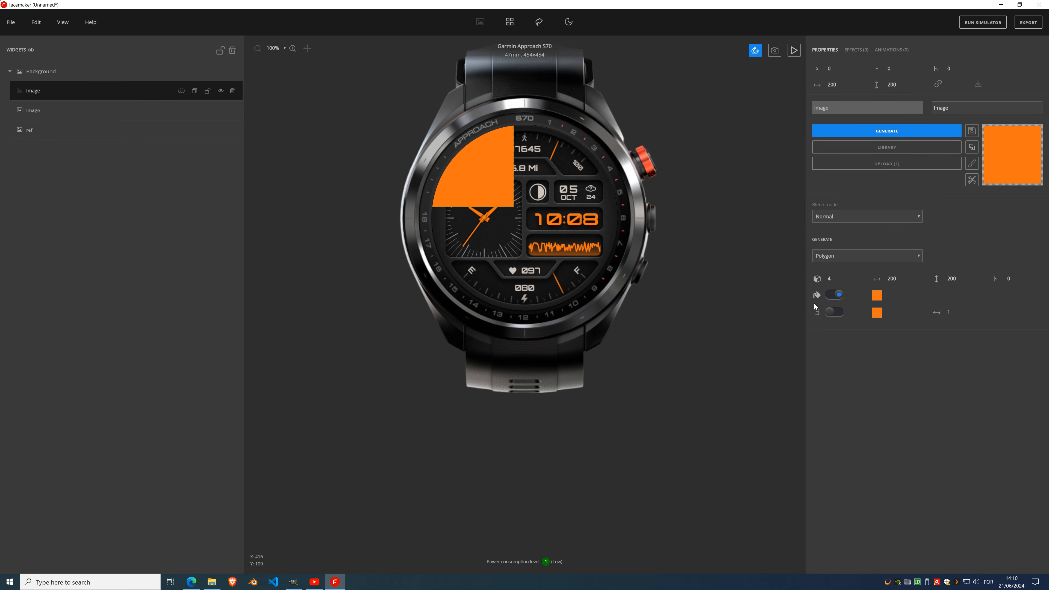
- Recolour both stops of the new polygon's fill gradient with dark greys sampled from the concept image's frame
left_click(876, 295)
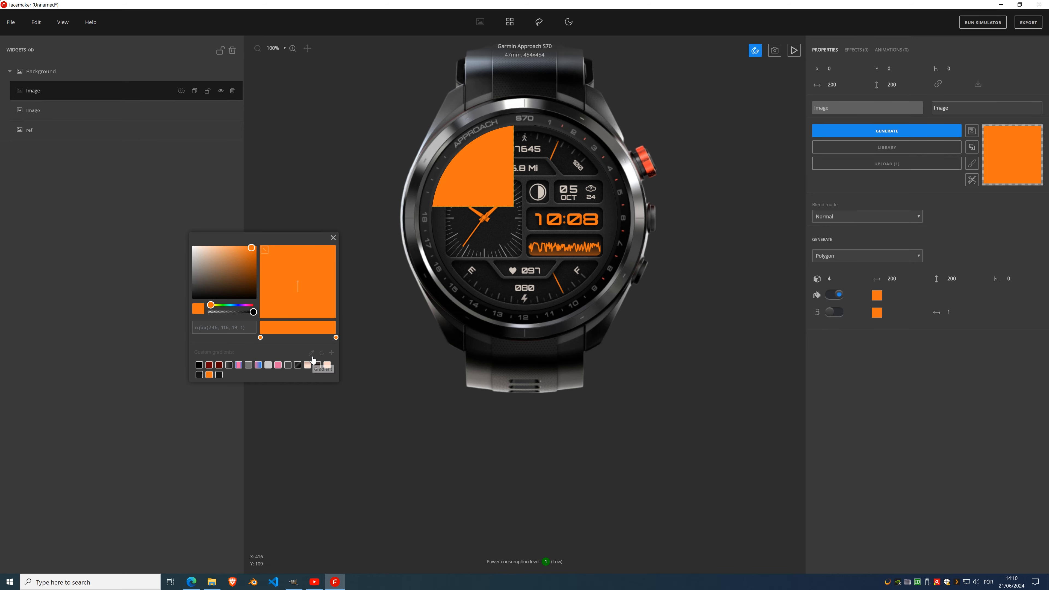
left_click(595, 208)
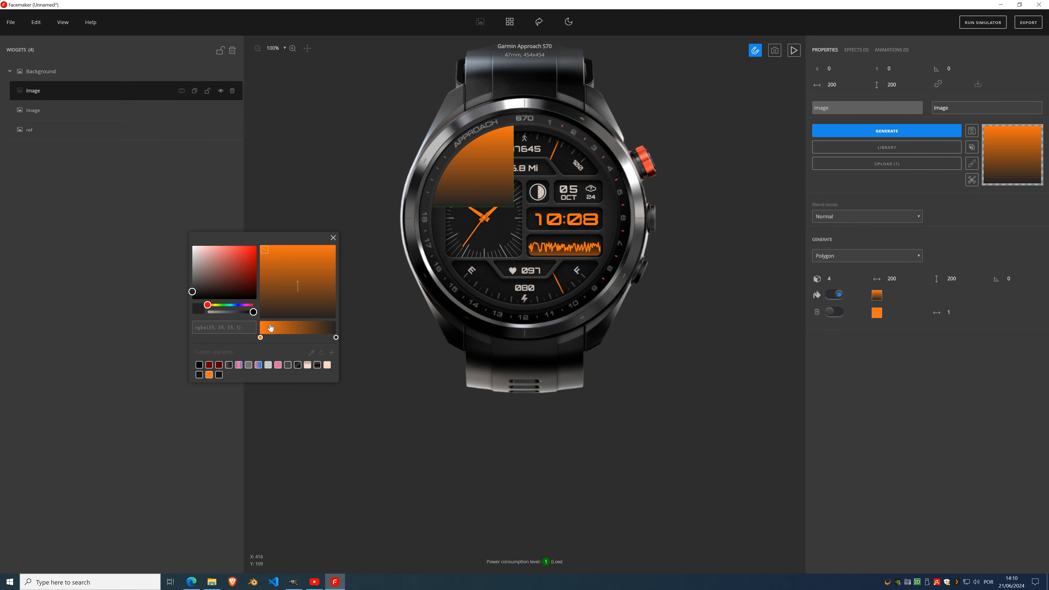
left_click(261, 338)
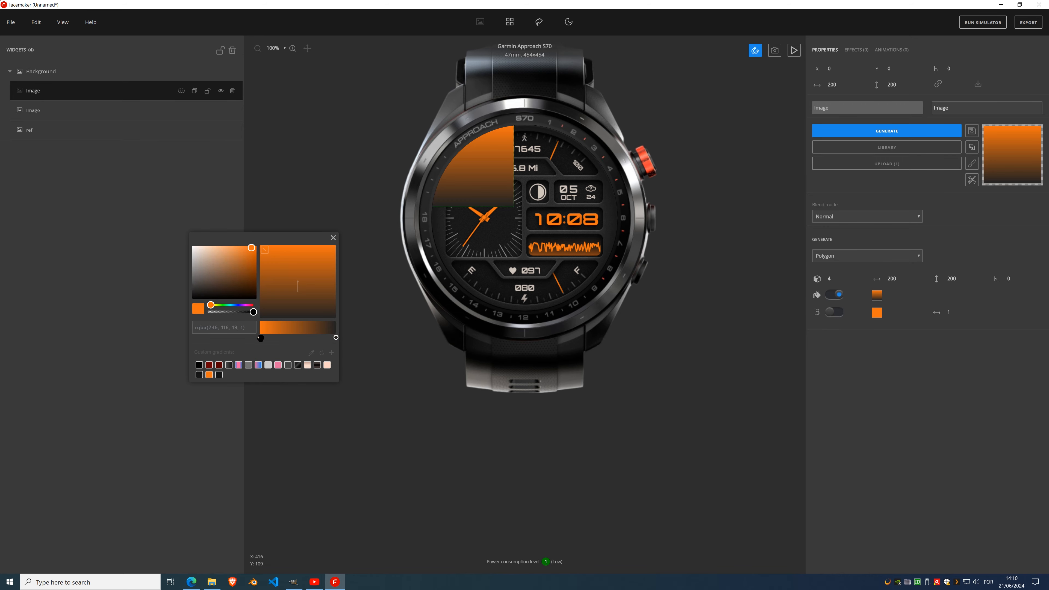
left_click(312, 354)
left_click(607, 203)
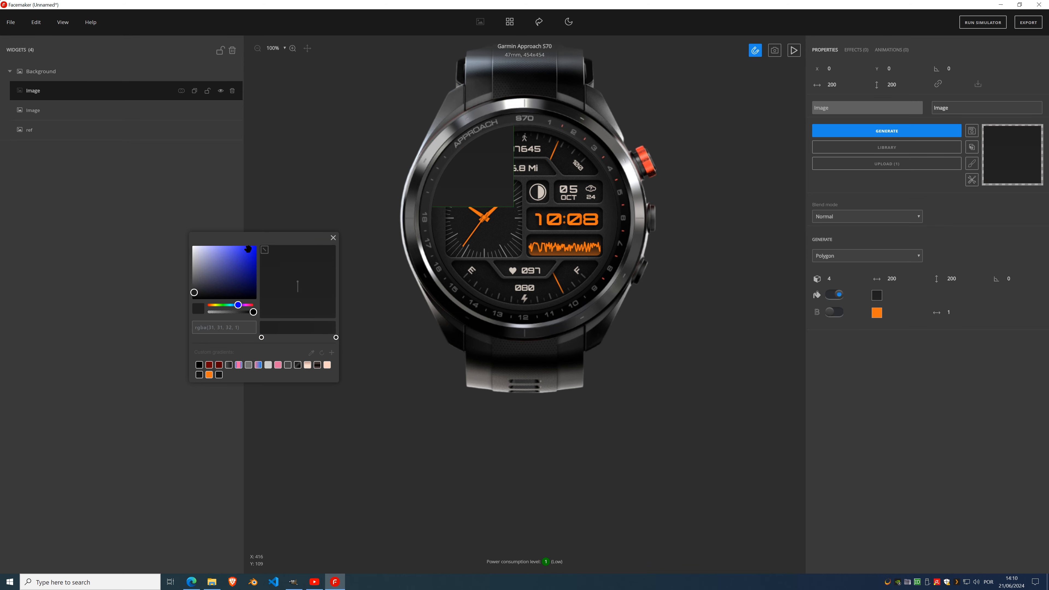
- Adjust the gradient's start stop to a neutral dark grey and darken its end stop to rgba(24, 24, 24, 1)
left_click(192, 294)
left_click_drag(192, 294, 188, 293)
left_click(337, 338)
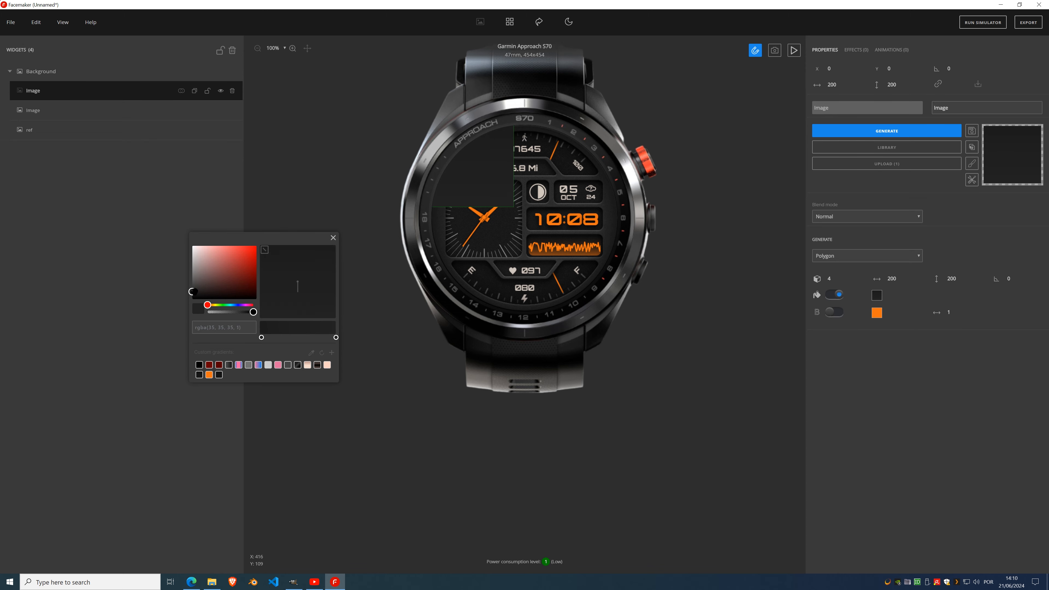
left_click_drag(192, 292, 191, 294)
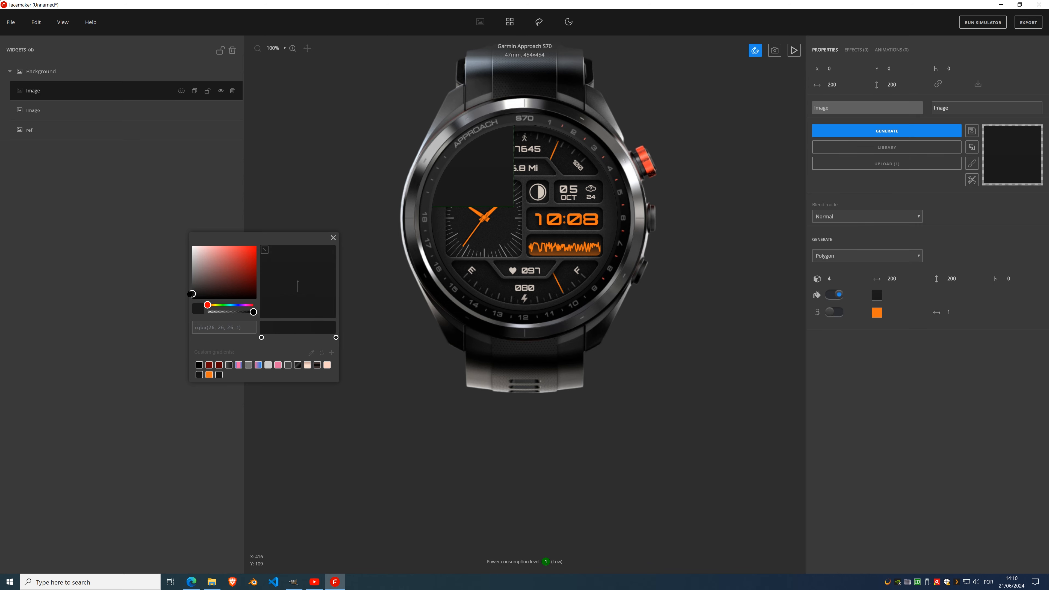
left_click(333, 239)
- Set the gradient polygon's width and height to 454
double_click(896, 280)
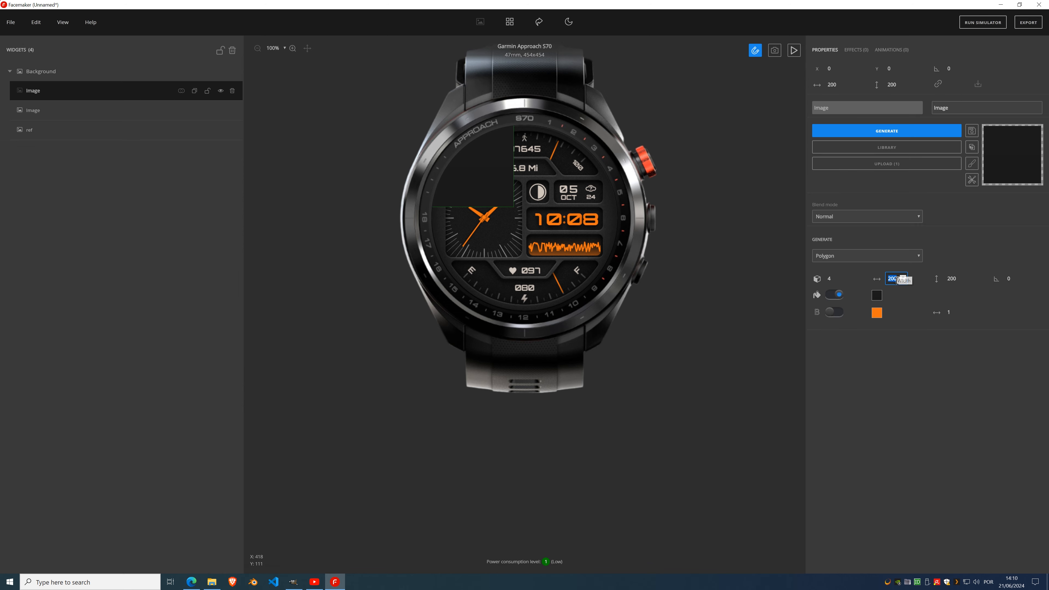
type("454")
key("Tab")
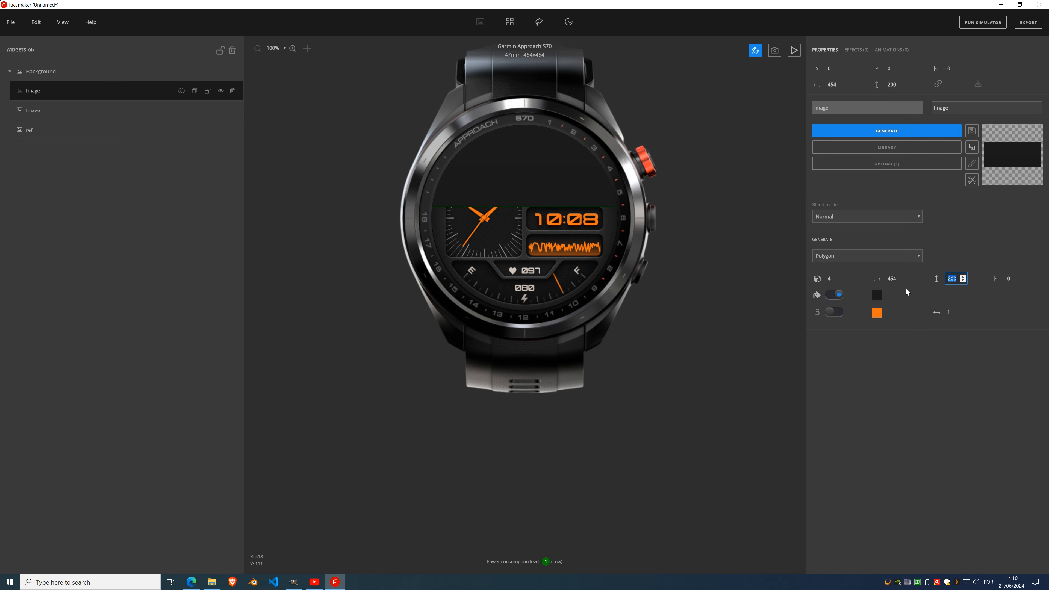
type("454")
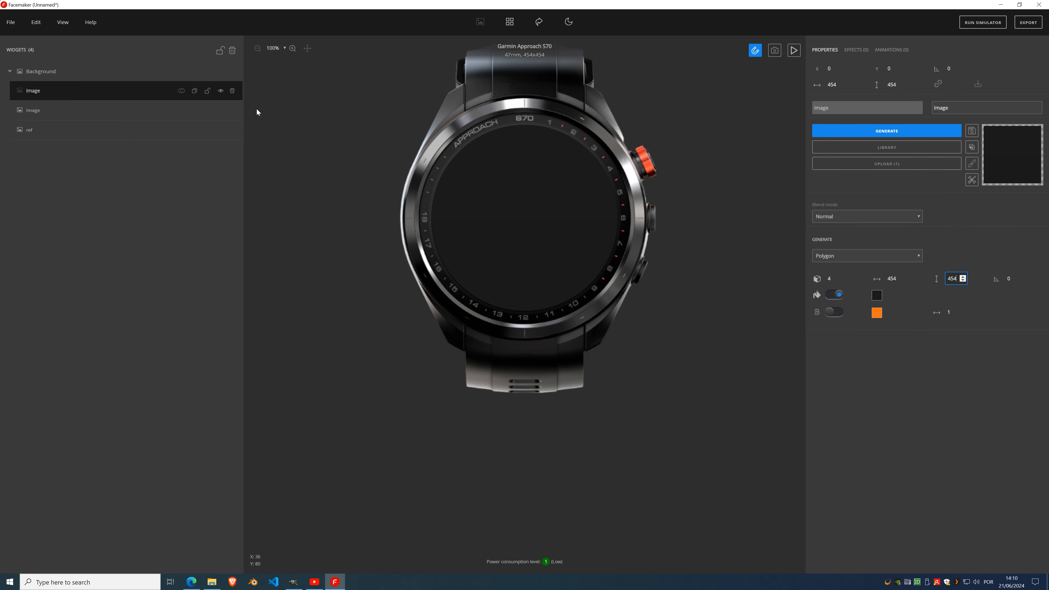
- Lock the gradient polygon widget and hide it, comparing its shading with the concept image
left_click(207, 91)
left_click(221, 91)
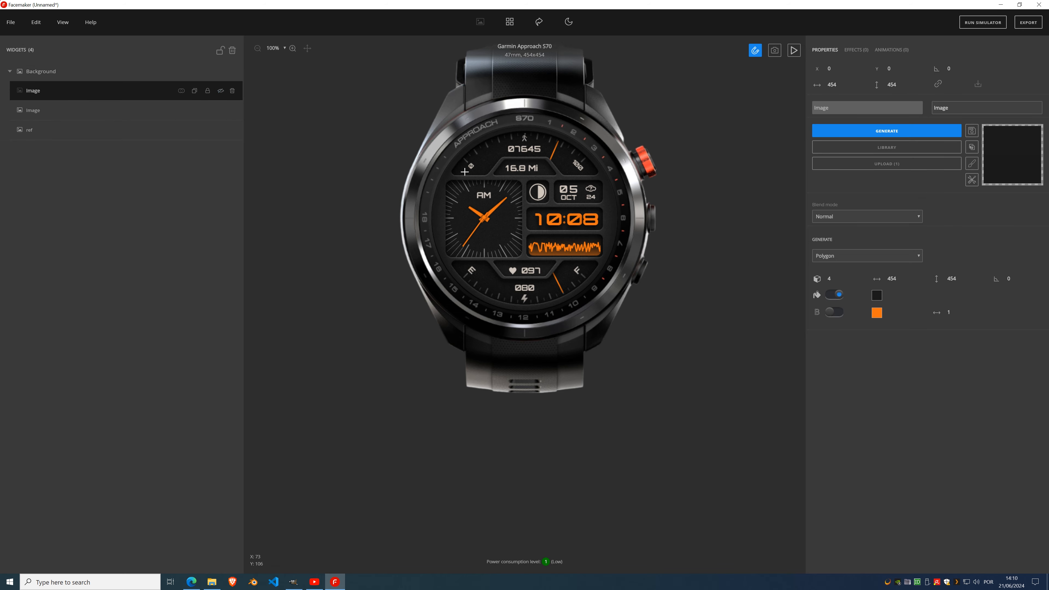
scroll(614, 211, "up", 2)
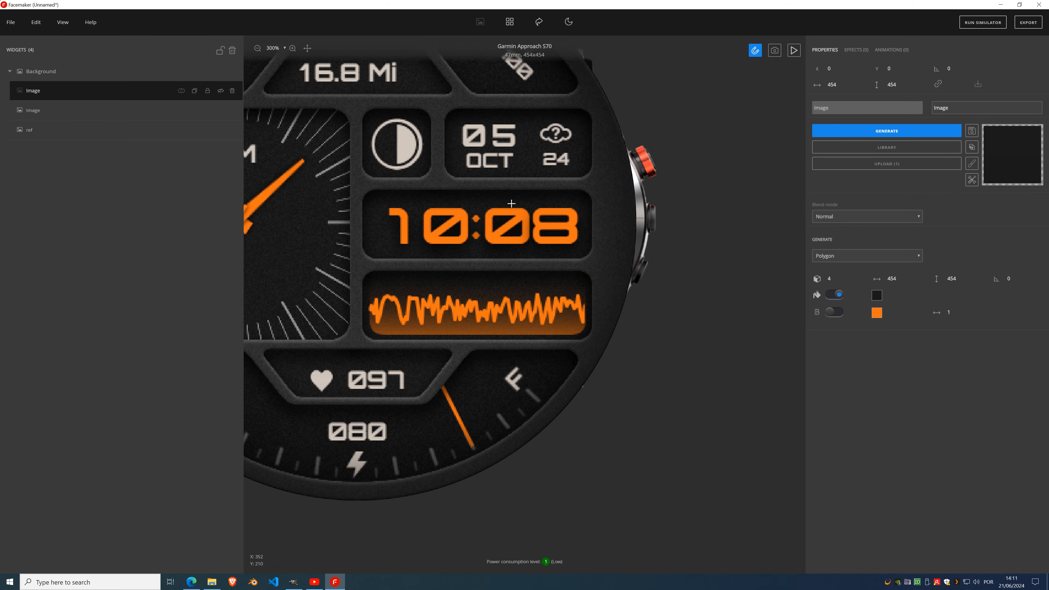
scroll(511, 203, "down", 2)
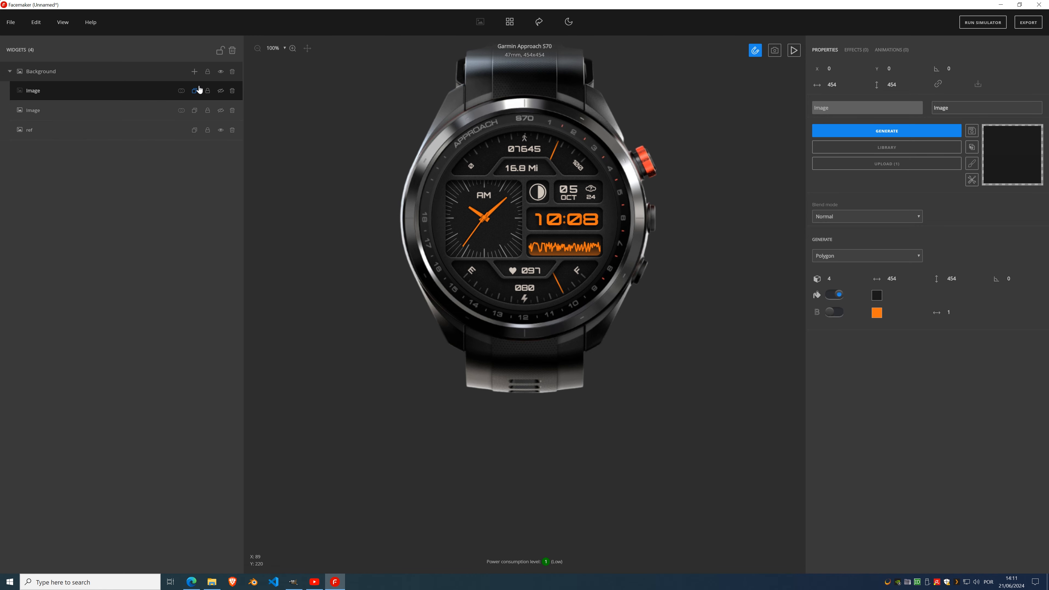
left_click(220, 91)
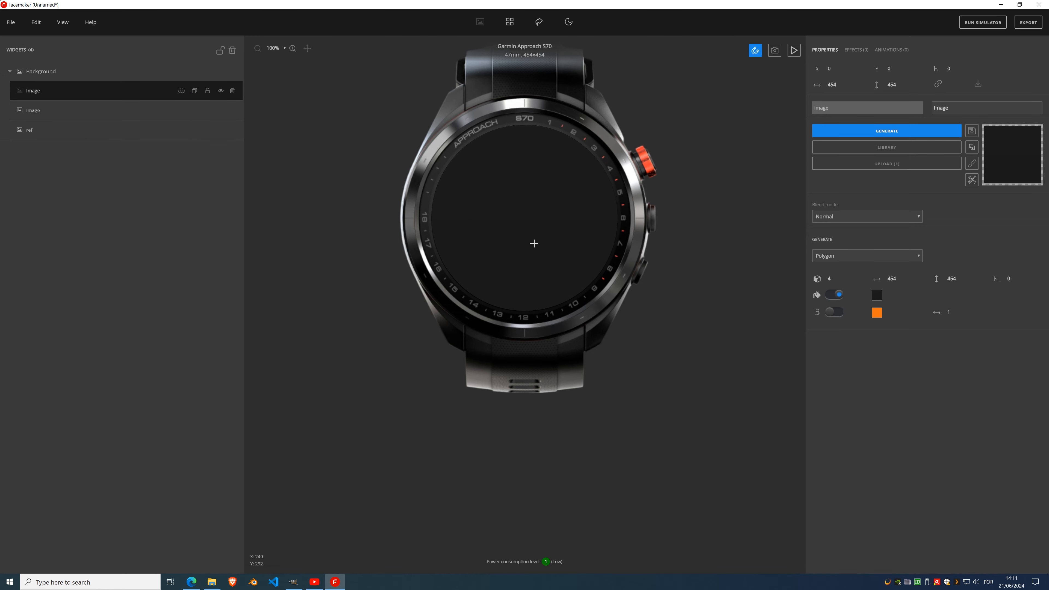
left_click(220, 90)
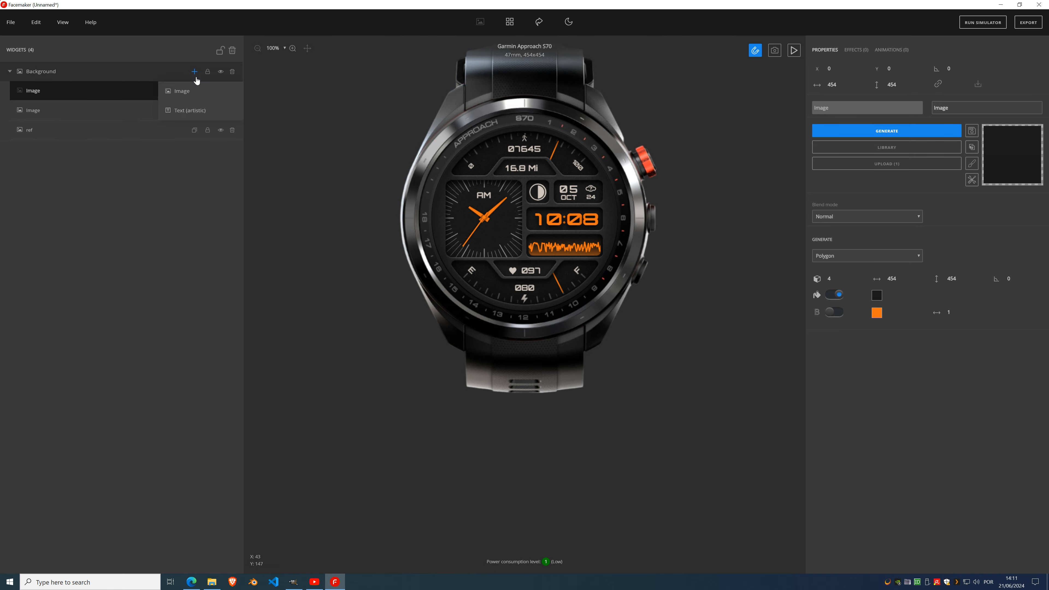
- Add another image widget to the Background layer and start drawing a custom point-based shape in it
left_click(194, 92)
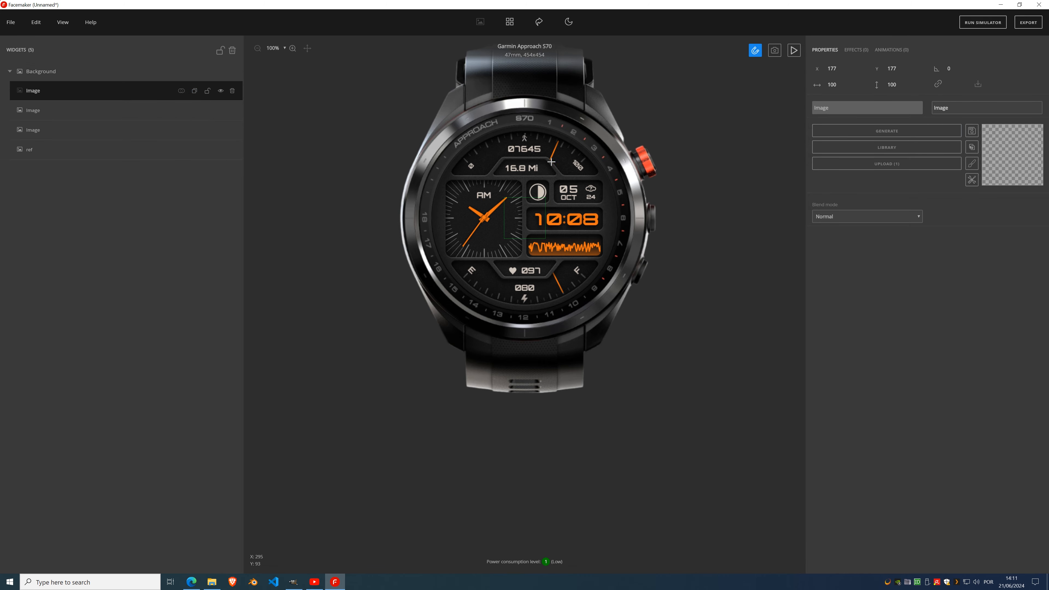
scroll(533, 156, "up", 3)
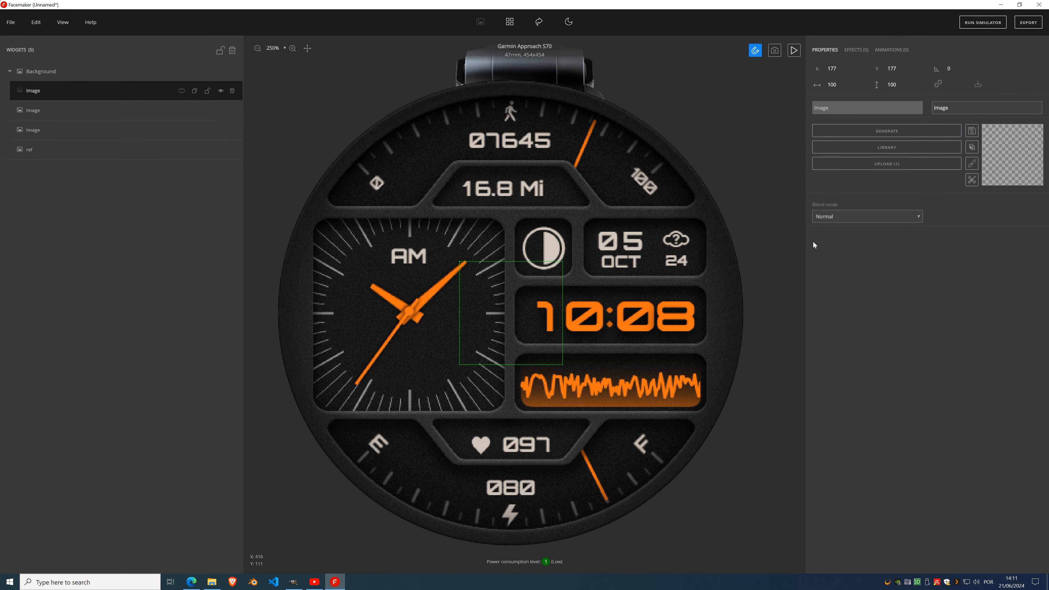
left_click(972, 180)
left_click(998, 170)
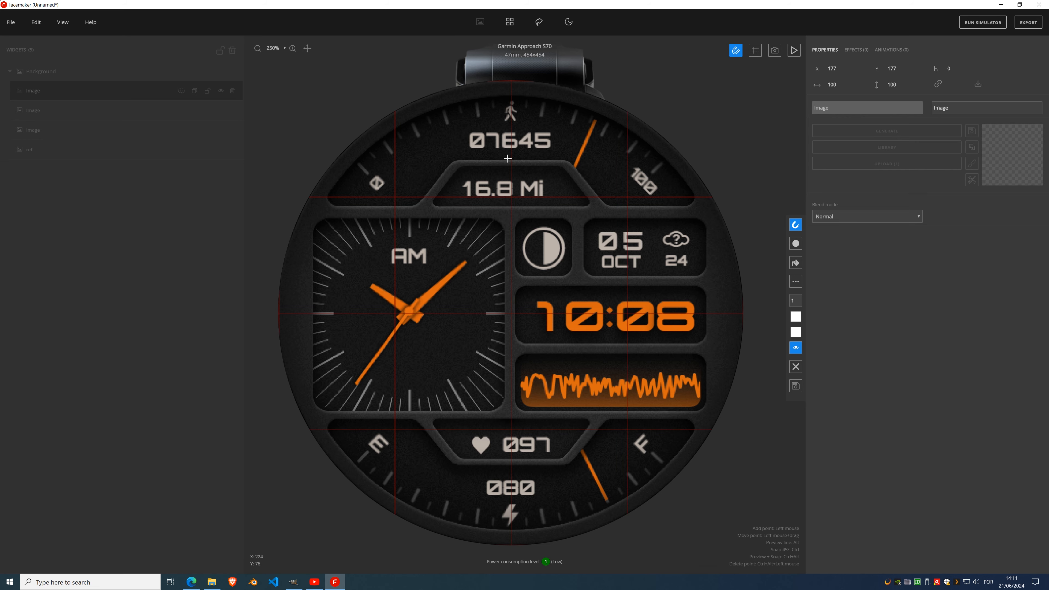
- Trace the left half of the upper step-counter panel with straight segments from its top centre, and turn on the shape's fill
scroll(513, 103, "up", 1)
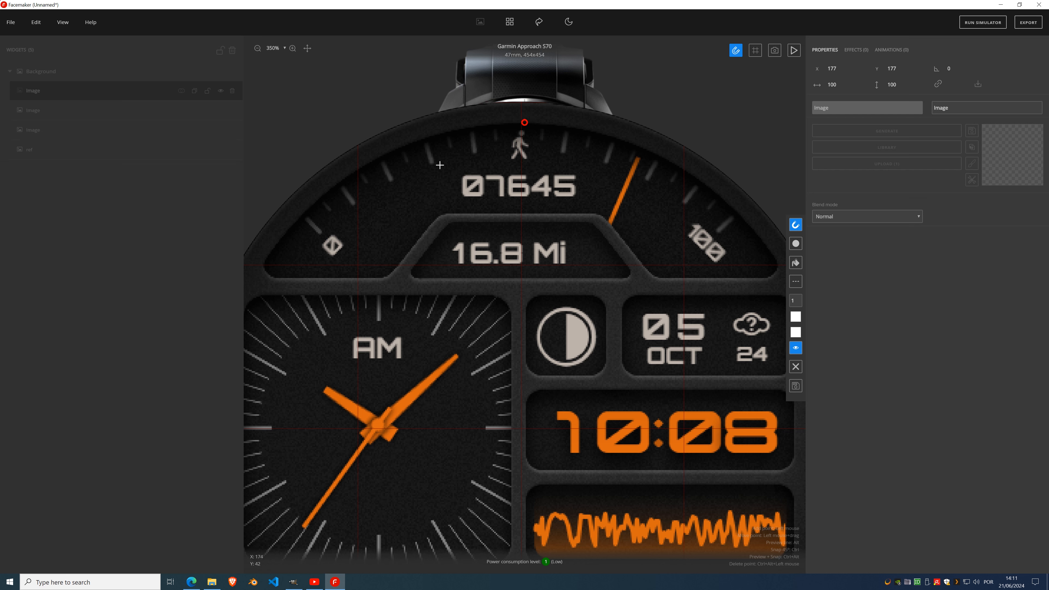
left_click(272, 252)
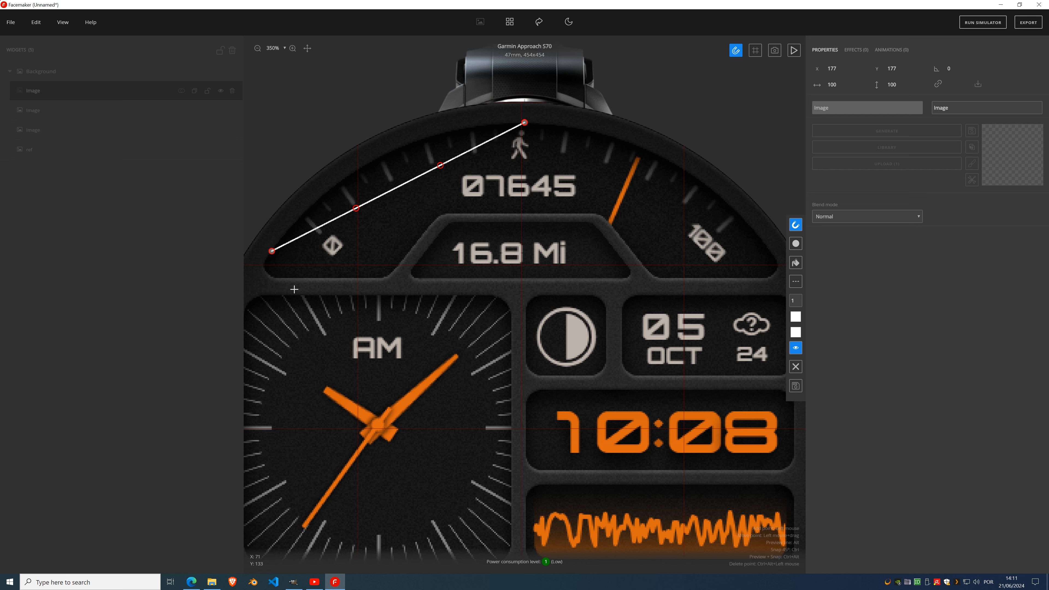
left_click(283, 277)
left_click(283, 276)
left_click(373, 277)
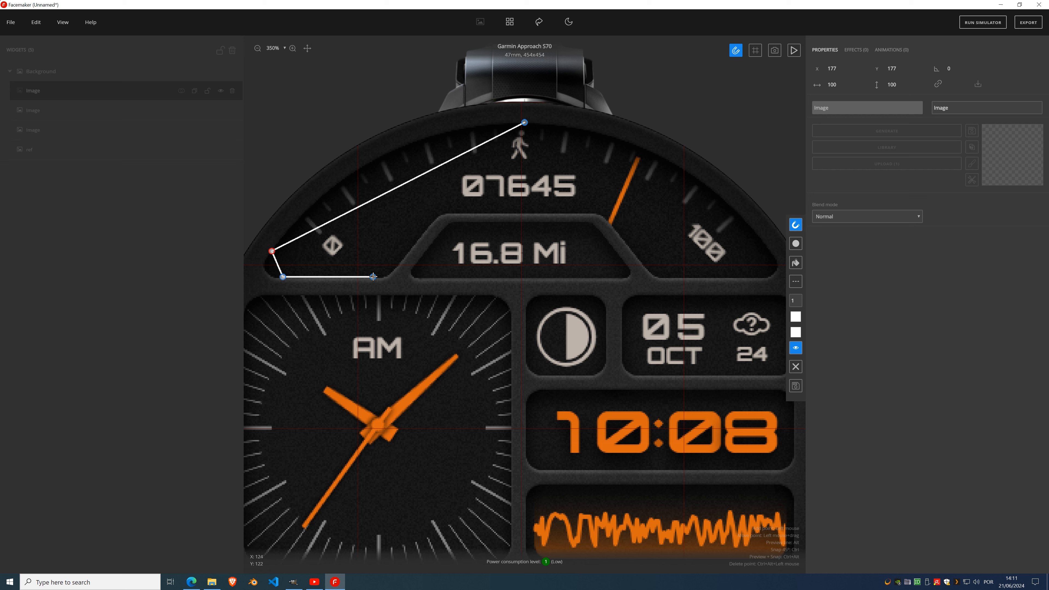
left_click(398, 264)
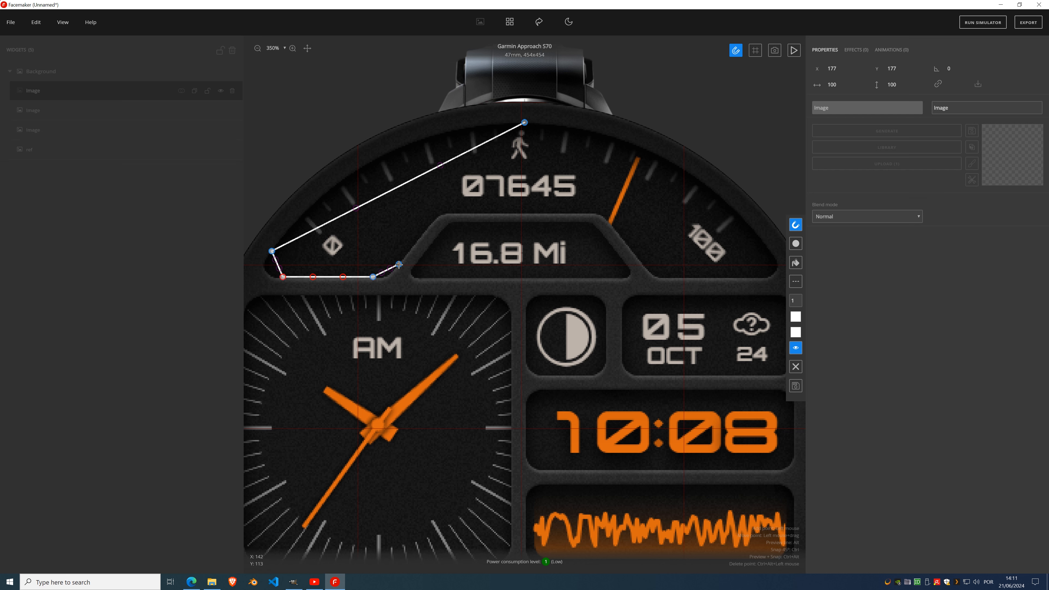
left_click(432, 222)
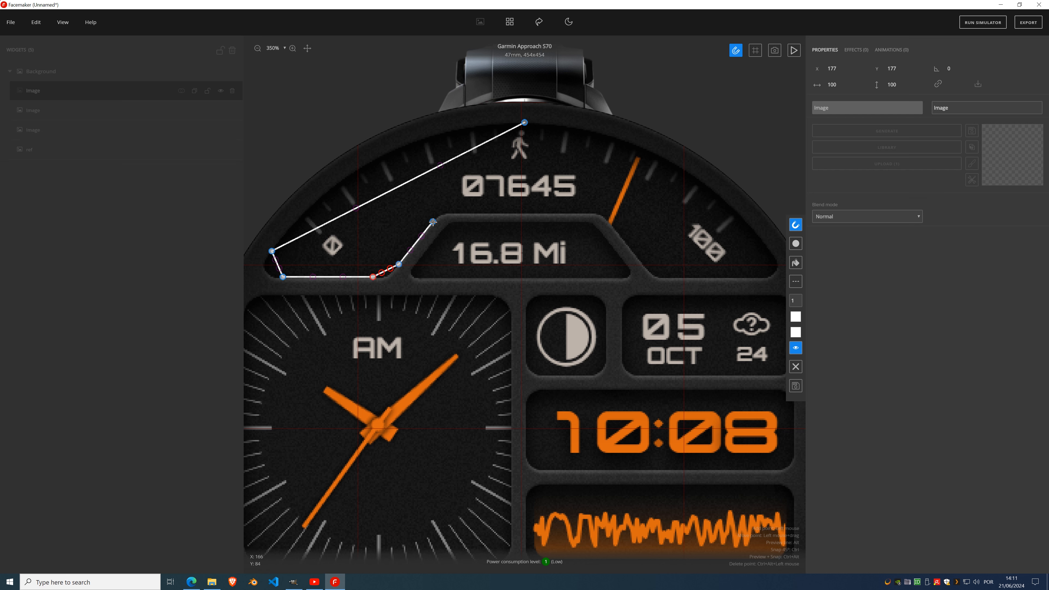
left_click(452, 212)
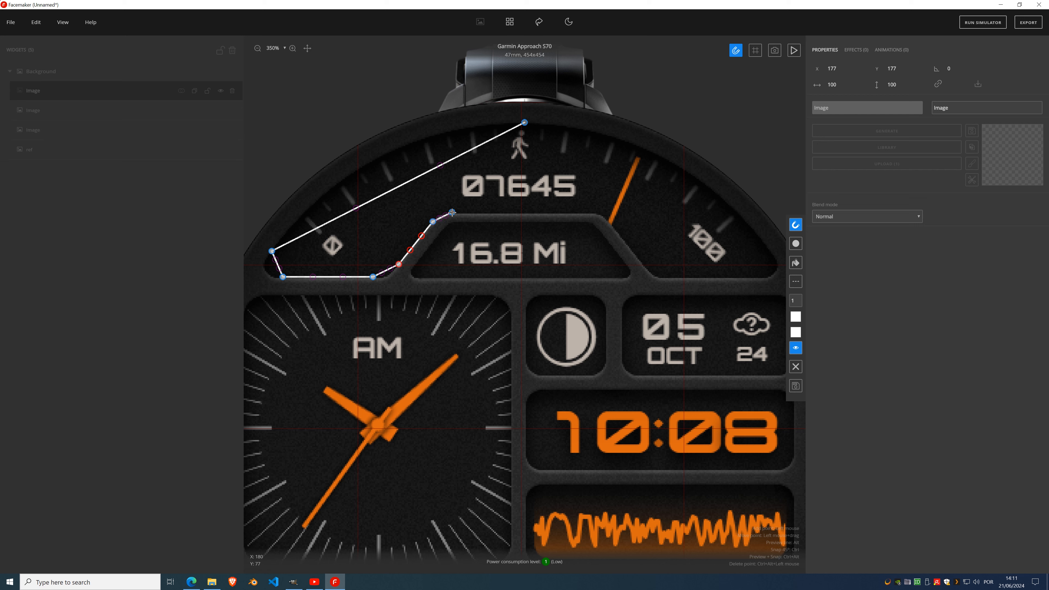
left_click(524, 211)
left_click(797, 264)
left_click(796, 265)
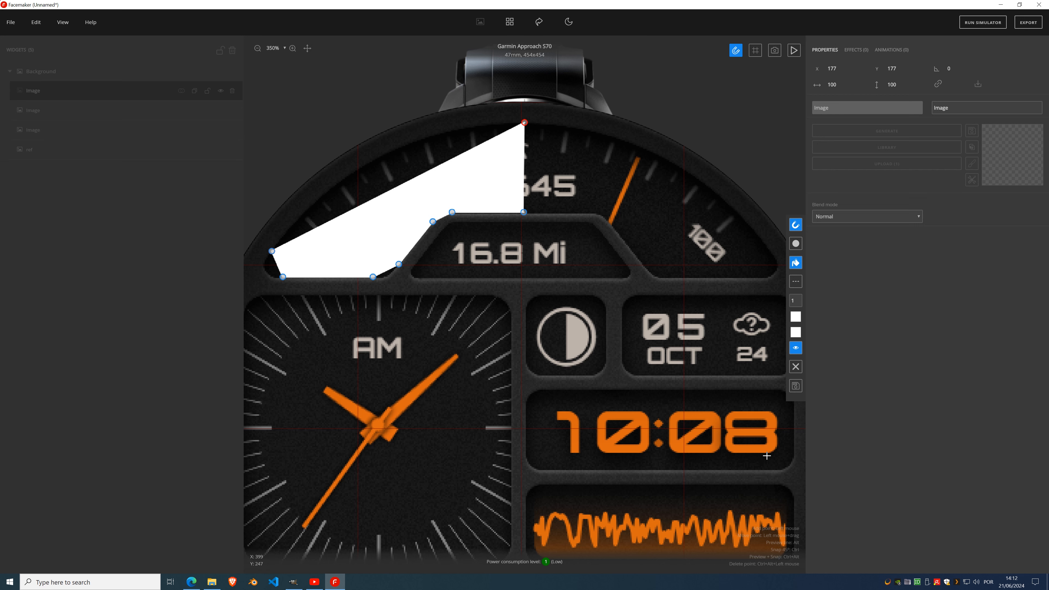
- Select the long diagonal edge of the half-panel shape and bend its curve handles to follow the panel's outer arc
left_click(524, 122)
left_click_drag(369, 309, 417, 371)
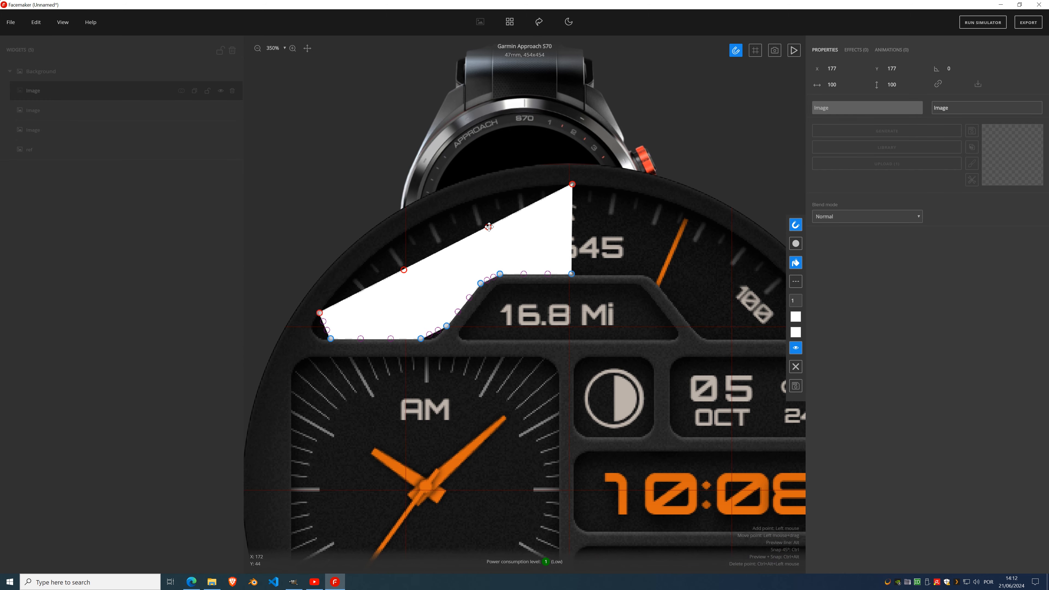
left_click_drag(488, 226, 404, 184)
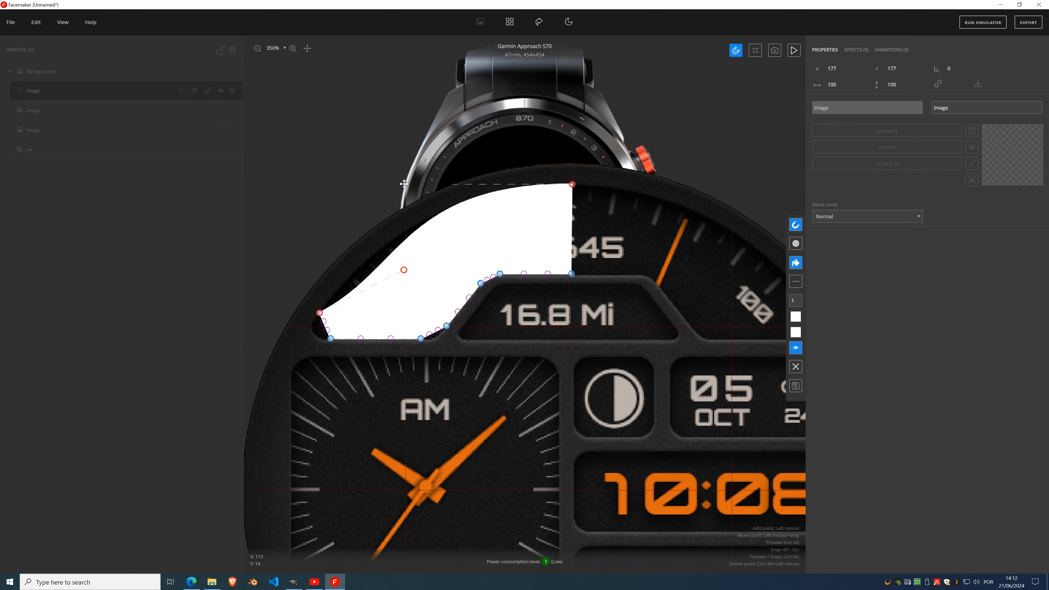
left_click_drag(403, 270, 362, 264)
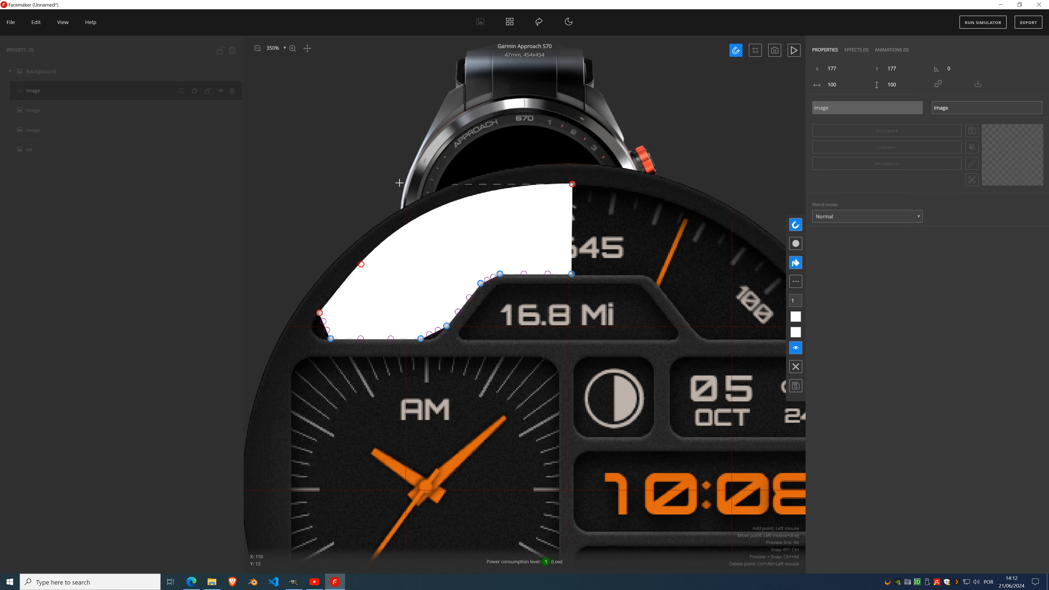
left_click_drag(403, 182, 442, 186)
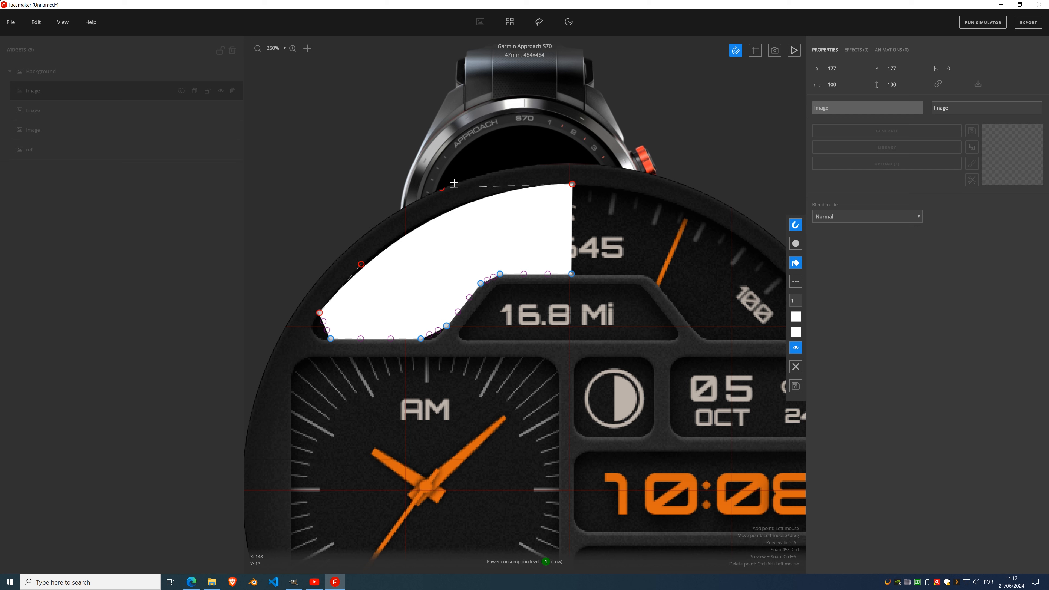
left_click_drag(441, 187, 446, 186)
mouse_move(363, 264)
left_mouse_down()
mouse_move(350, 262)
mouse_move(367, 258)
left_mouse_up()
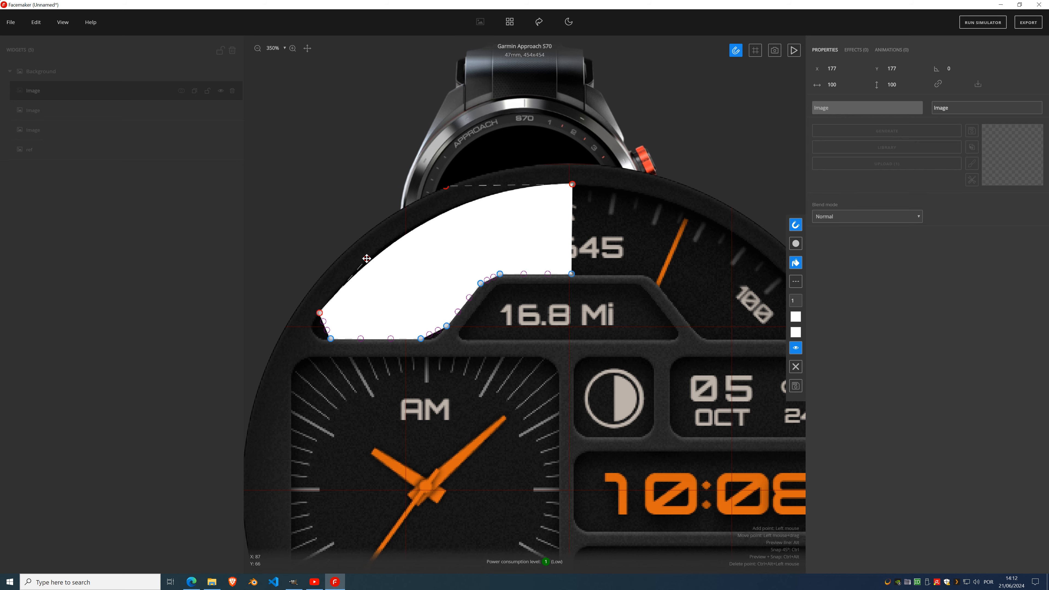
- Round the shape's outer lower-left corner by pulling both curve handles out to match the panel's rounded end
scroll(323, 327, "up", 1)
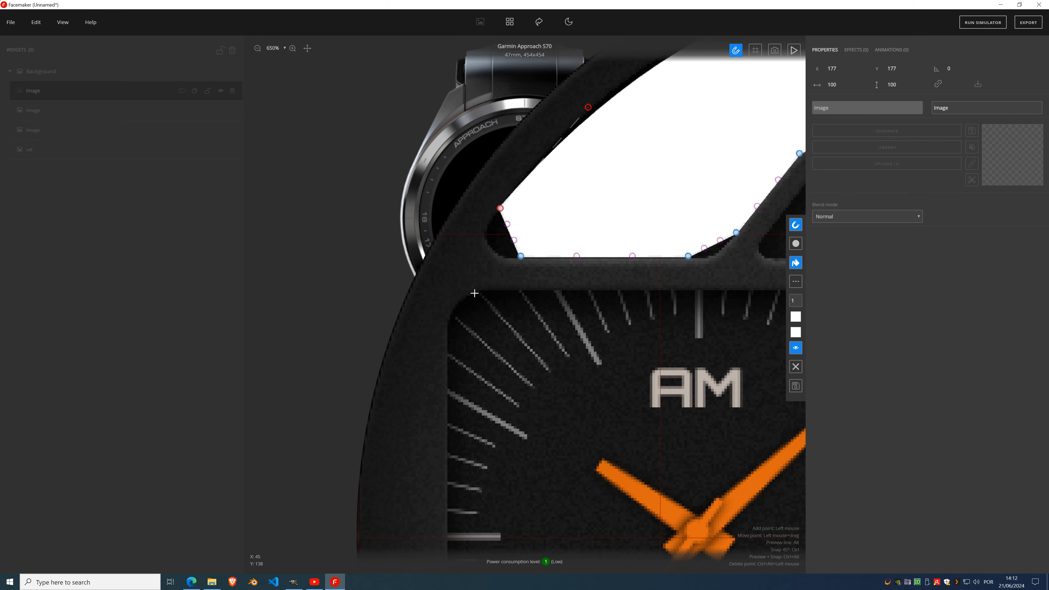
scroll(503, 235, "up", 1)
left_click_drag(507, 221, 454, 248)
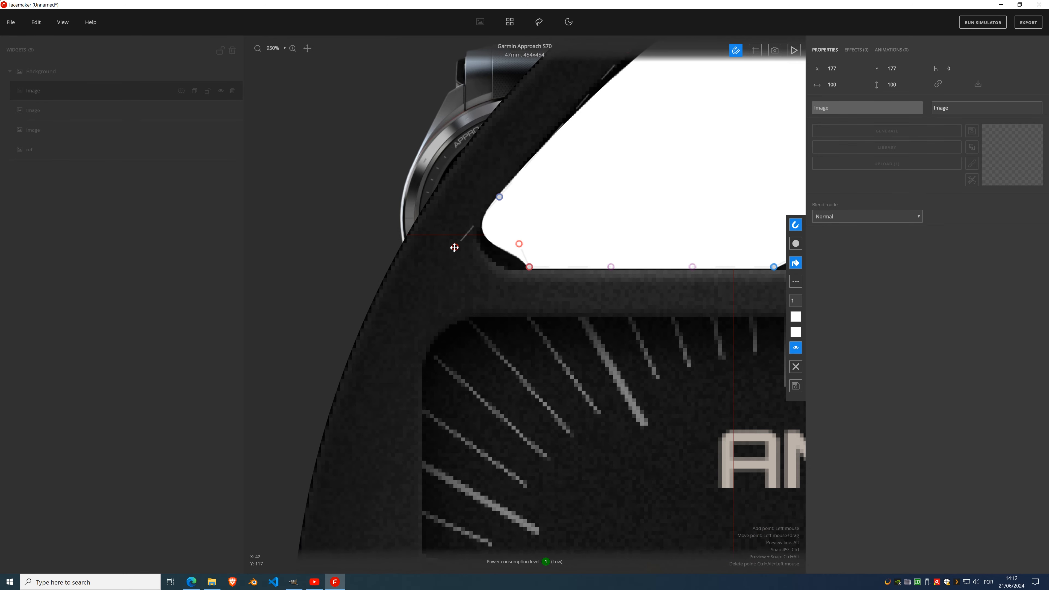
left_click_drag(519, 244, 485, 269)
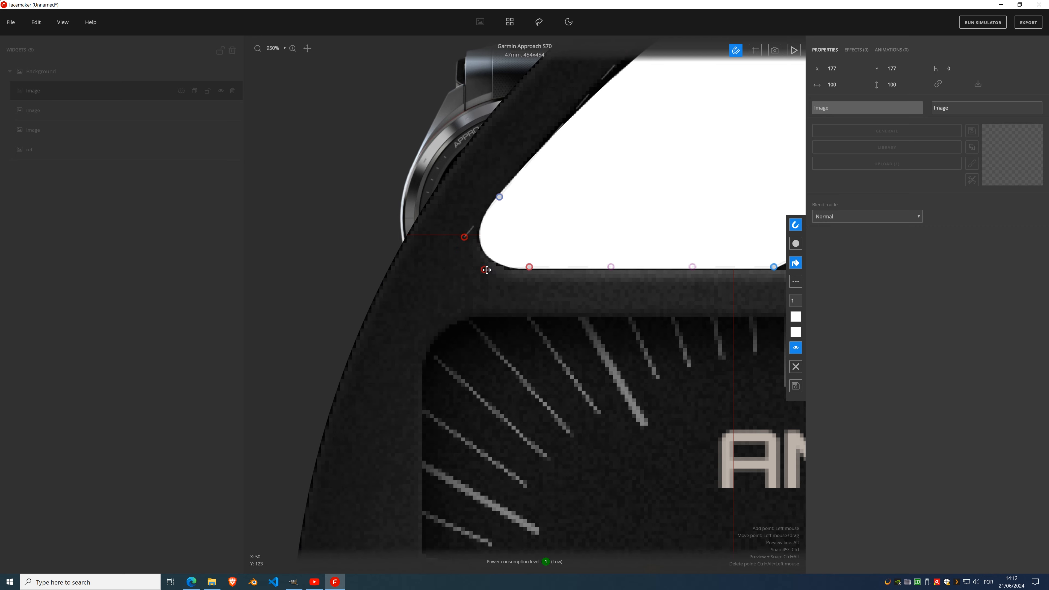
- Curve the shape's two corners beside the 16.8 Mi distance panel, at the foot and head of the slanted edge
left_click_drag(621, 305, 443, 310)
left_click_drag(656, 302, 424, 315)
left_click_drag(609, 302, 463, 306)
left_click_drag(486, 271, 508, 275)
left_click_drag(590, 250, 487, 363)
left_click_drag(504, 325, 463, 364)
left_click_drag(497, 271, 506, 257)
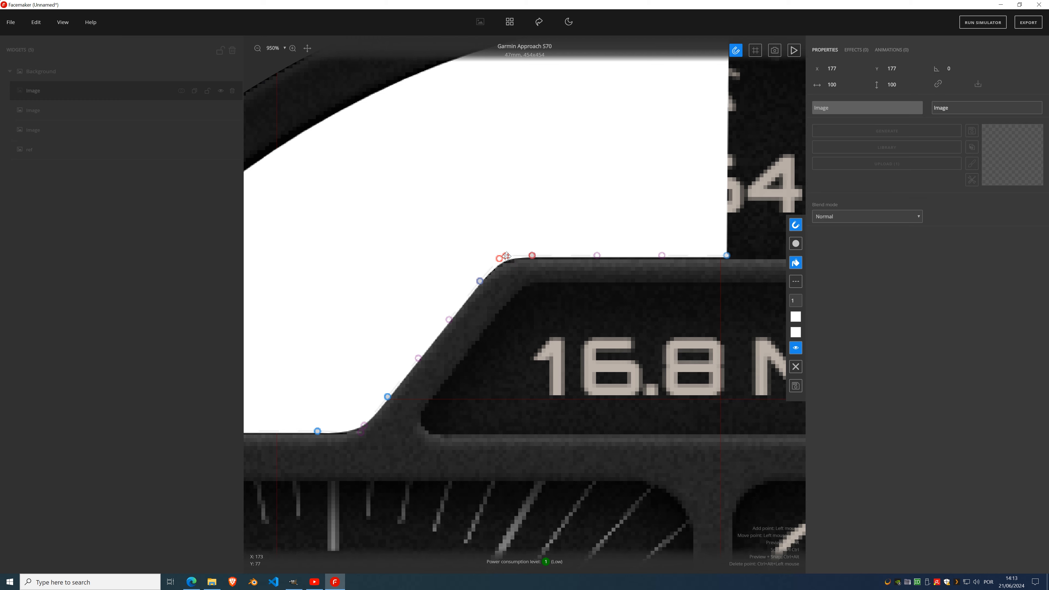
- Move both end points of the flat edge above the distance panel down to about Y 78
left_click(545, 260)
left_click(534, 256)
left_click_drag(532, 255, 533, 257)
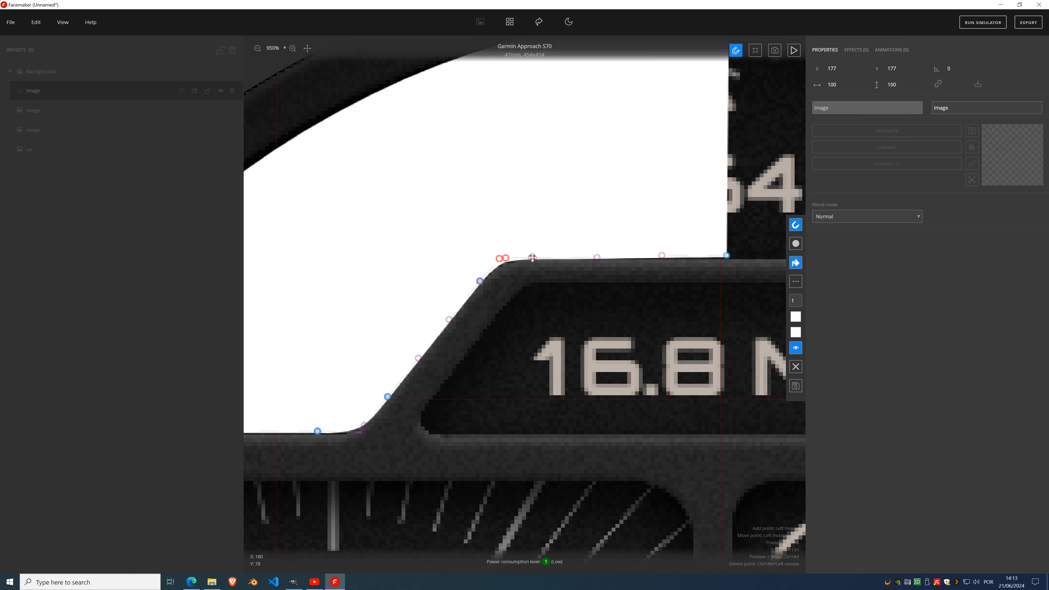
left_click(726, 256)
left_click_drag(726, 256, 726, 258)
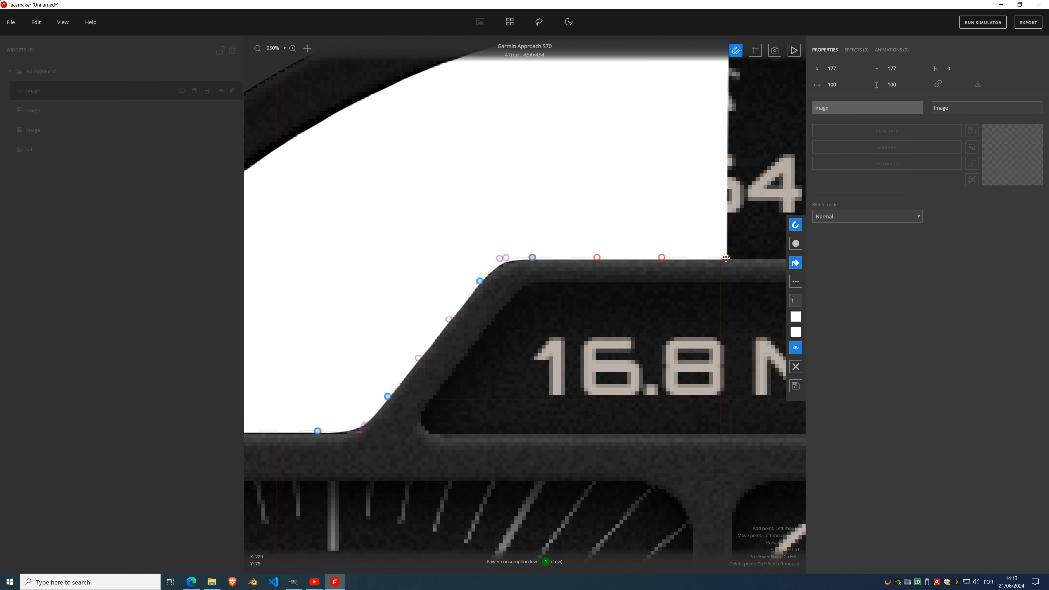
- Check the traced curve handles against the panel outline and save the half-panel shape
scroll(577, 272, "down", 12)
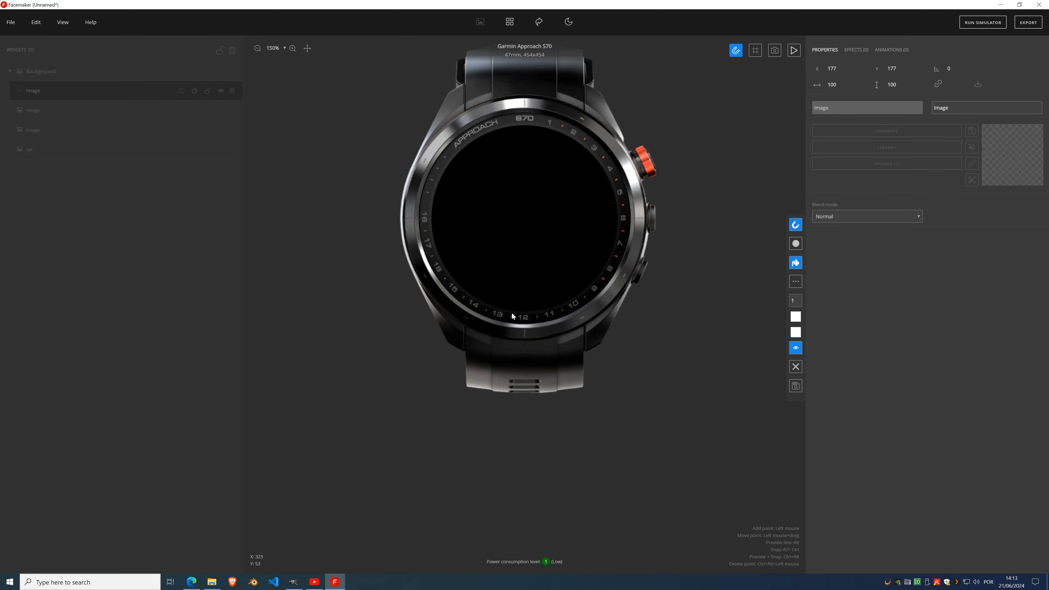
scroll(513, 151, "up", 8)
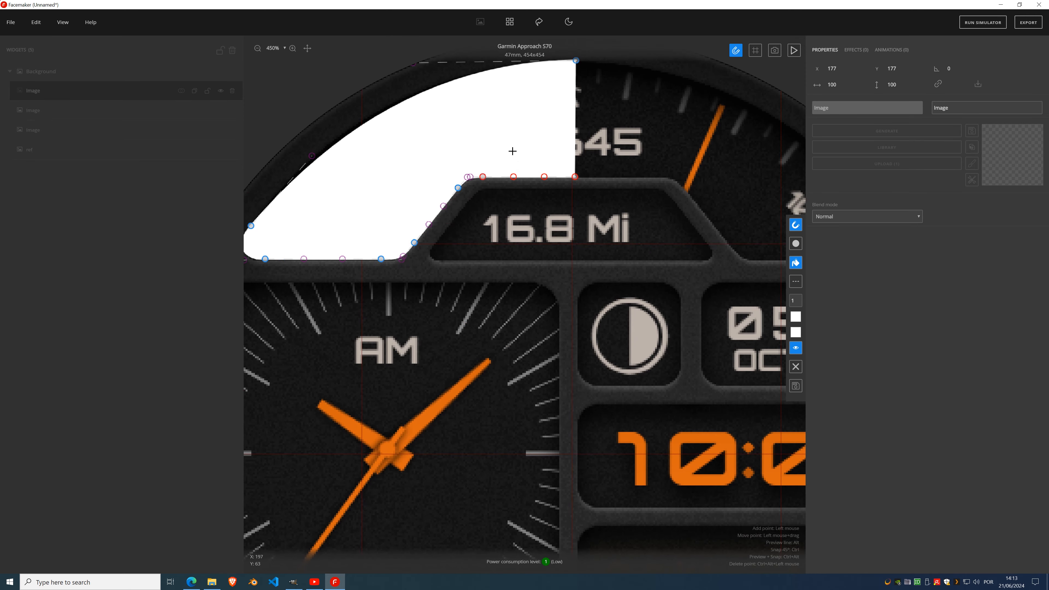
scroll(539, 197, "down", 3)
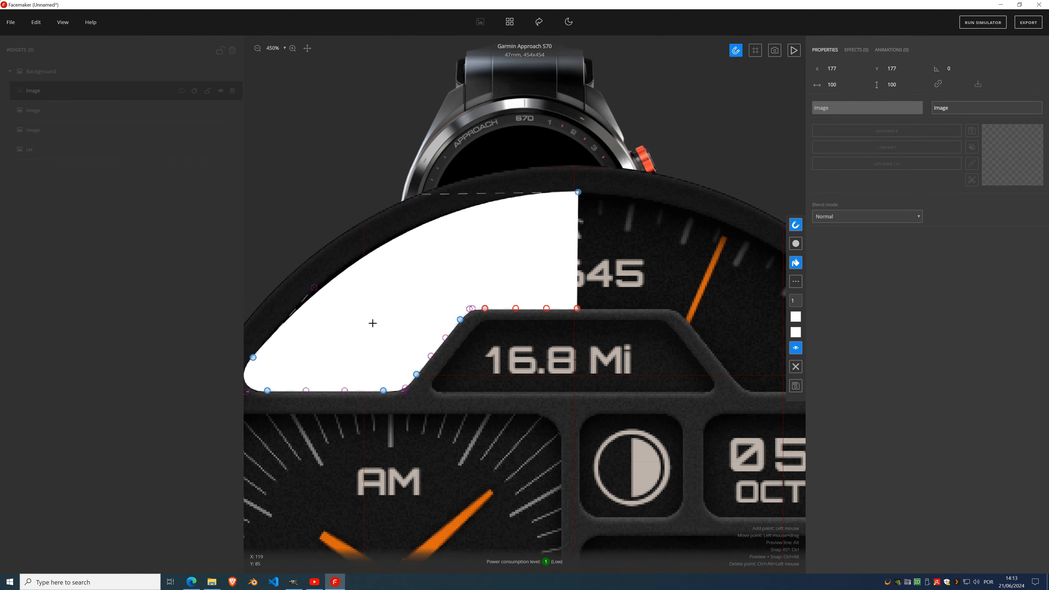
left_click(412, 195)
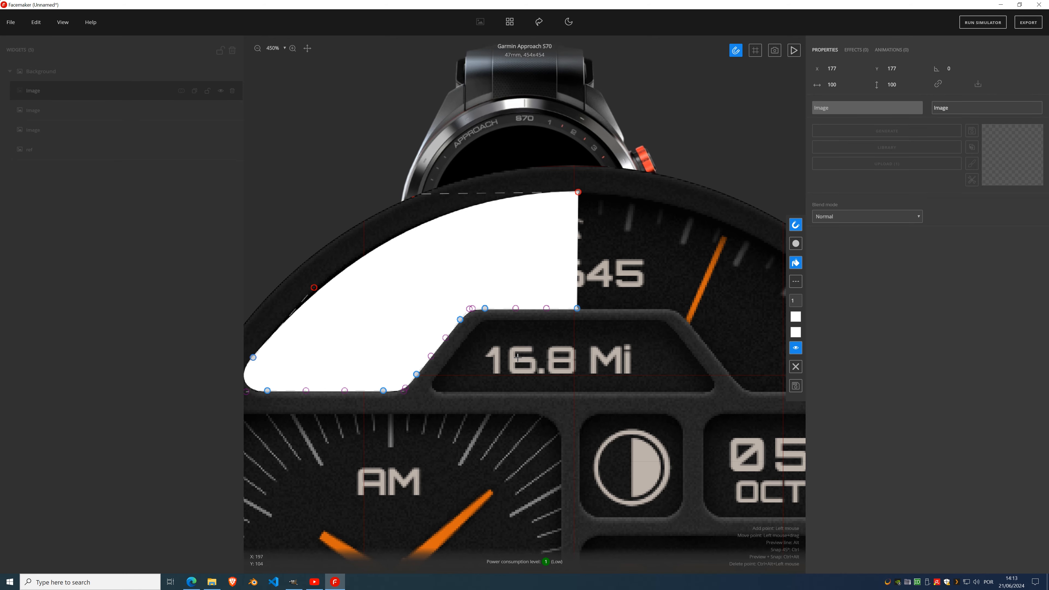
scroll(518, 357, "down", 4)
scroll(511, 153, "up", 4)
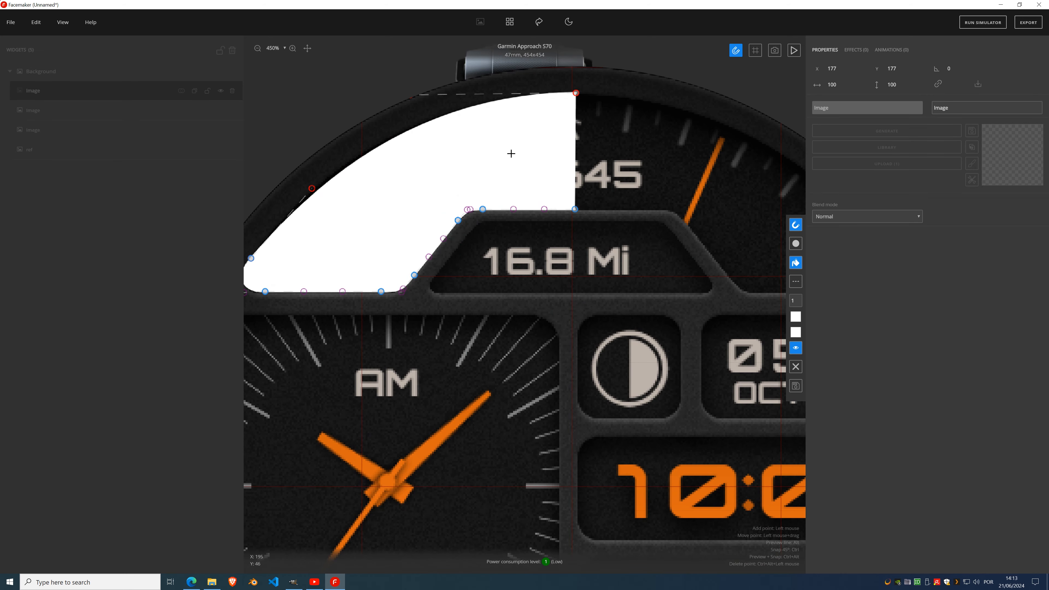
left_click_drag(496, 273, 548, 314)
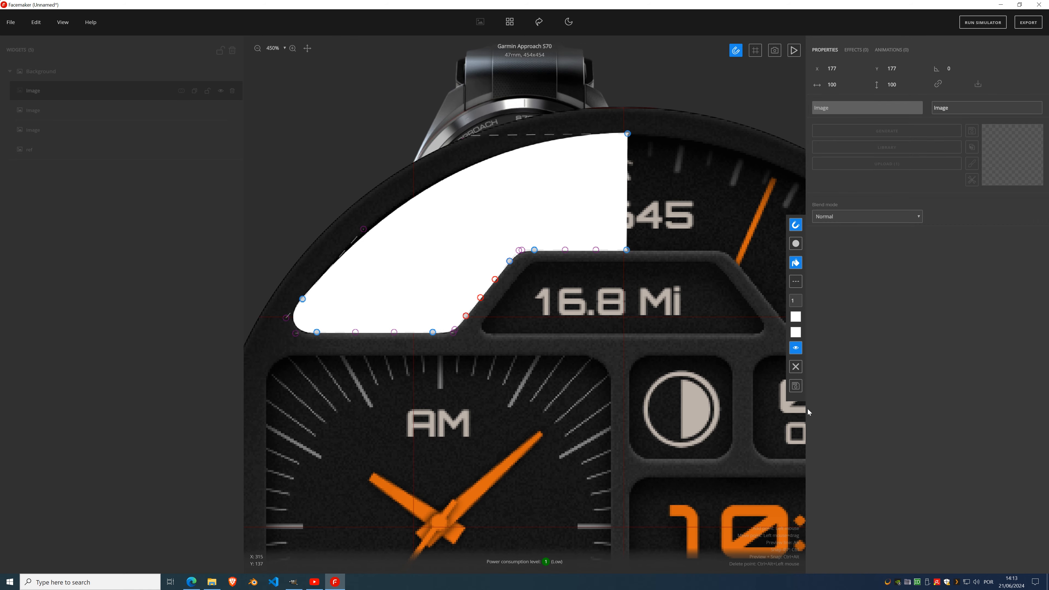
left_click(795, 387)
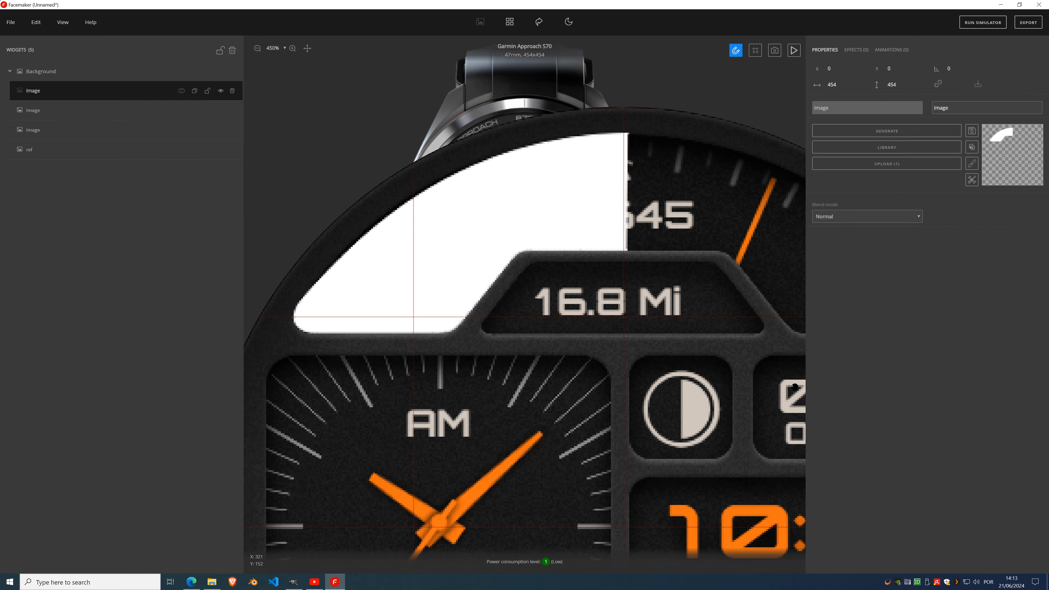
- Add a Mirror effect to the half-panel image, turn on Horizontal, and compare the full panel with the concept
left_click_drag(668, 315, 626, 304)
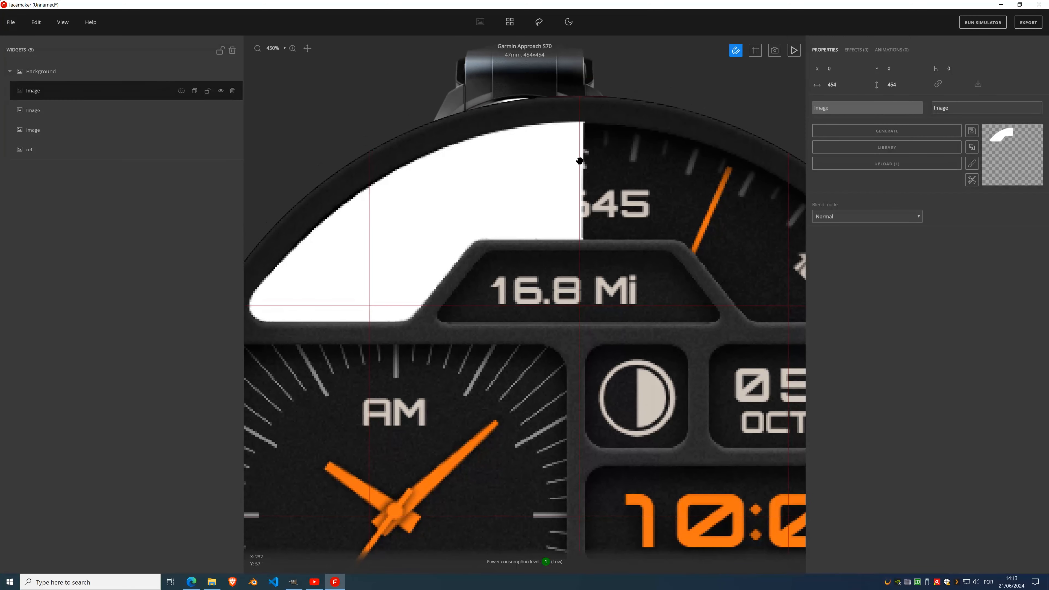
left_click(859, 52)
left_click(856, 68)
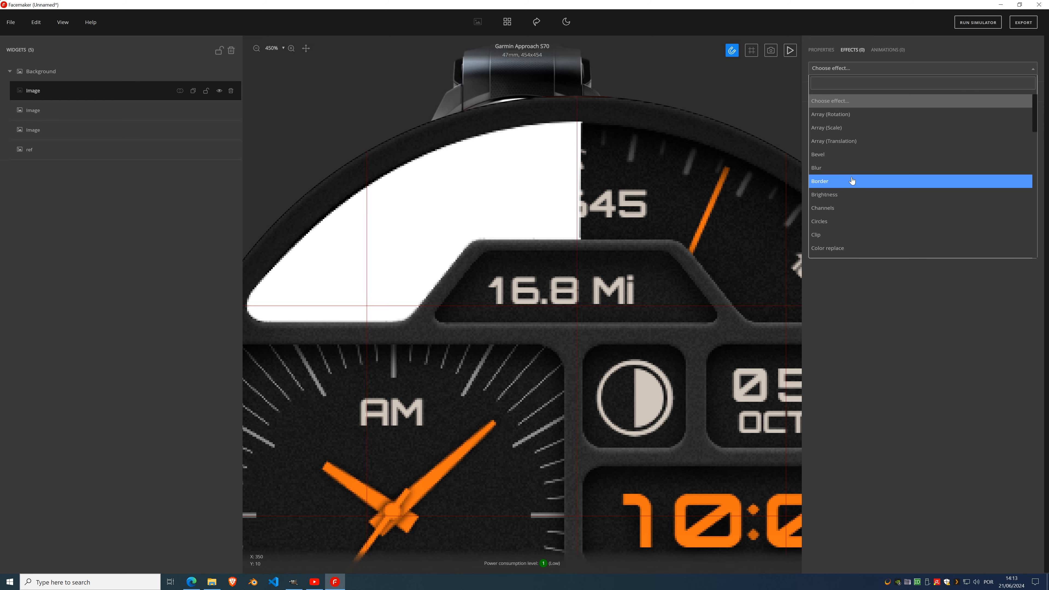
type("mir")
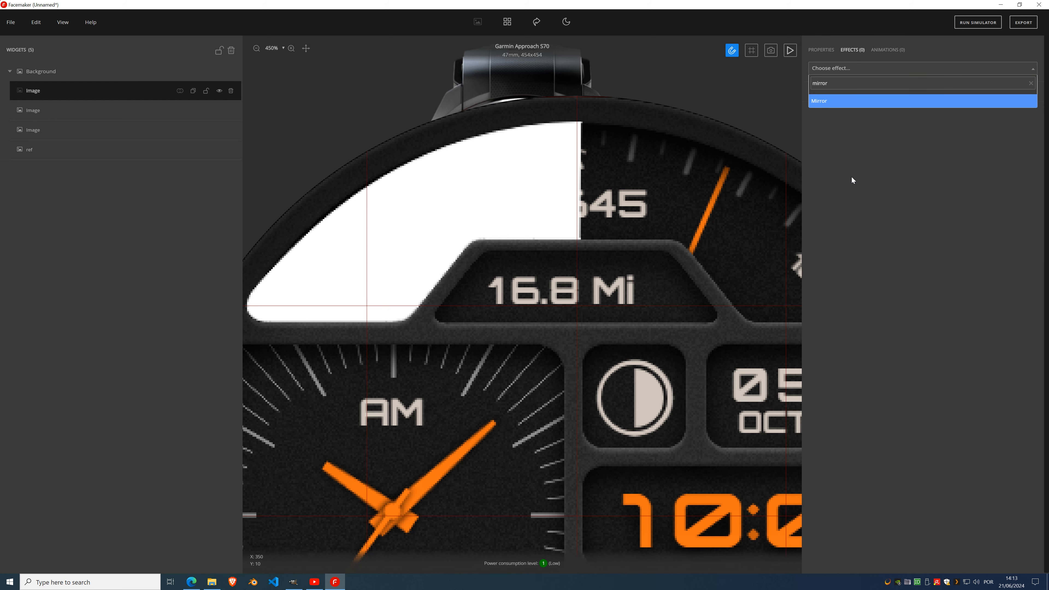
type("ror")
left_click(841, 107)
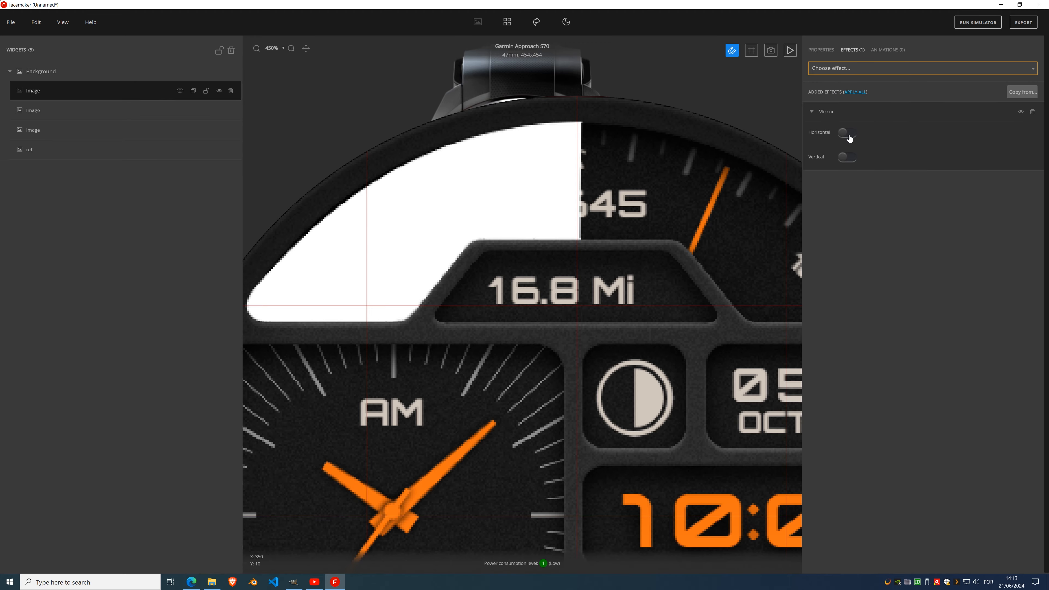
left_click(848, 136)
scroll(738, 171, "down", 5)
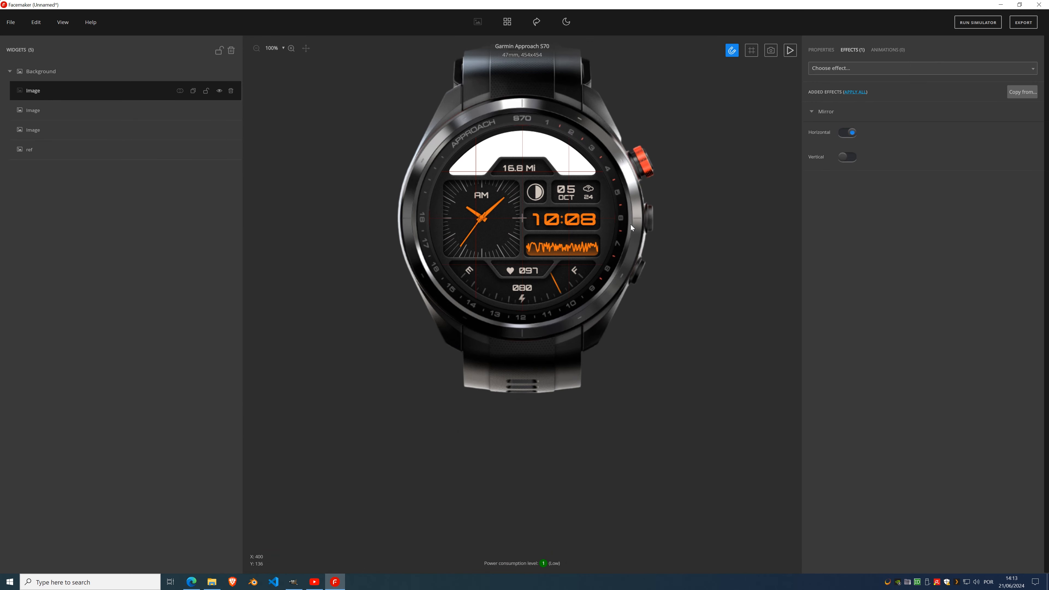
scroll(489, 147, "up", 5)
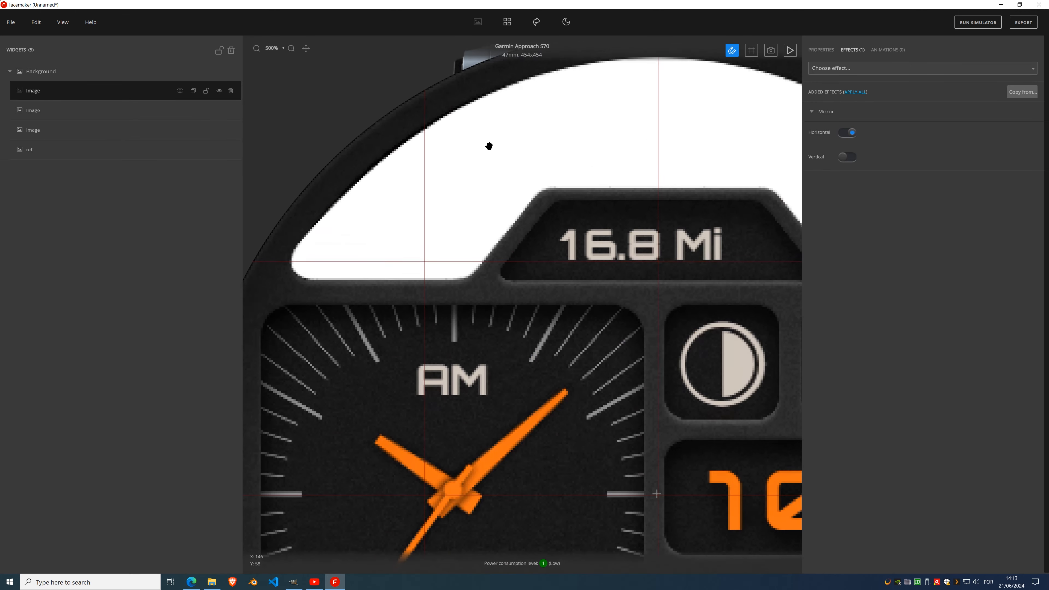
left_click_drag(573, 120, 556, 216)
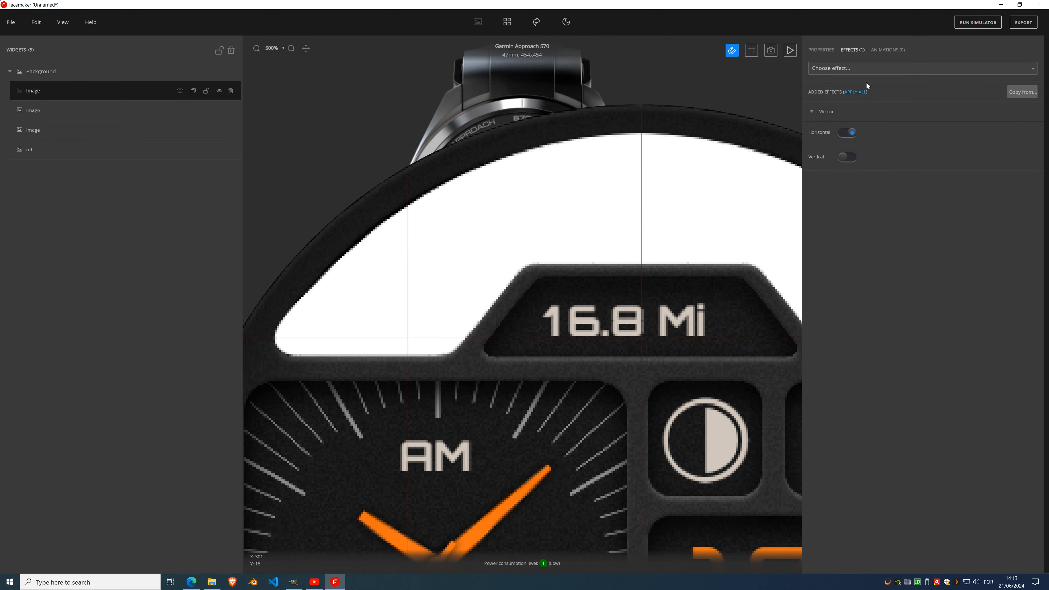
- Reopen the mirrored image's vector, lower its top-centre point and the adjoining curve handle slightly, and save the shape
left_click(822, 50)
left_click(972, 163)
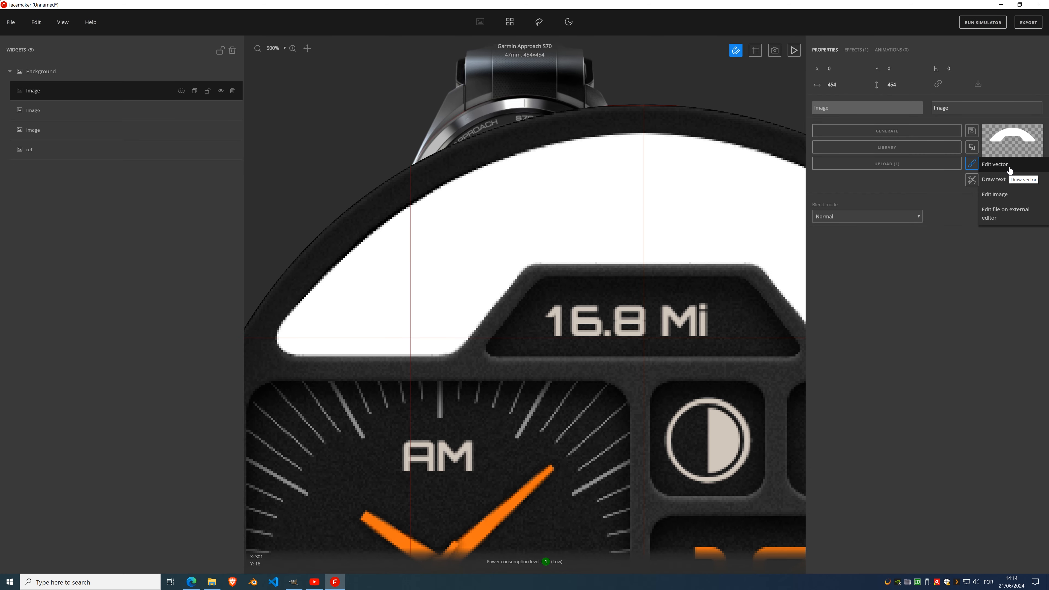
left_click(1007, 166)
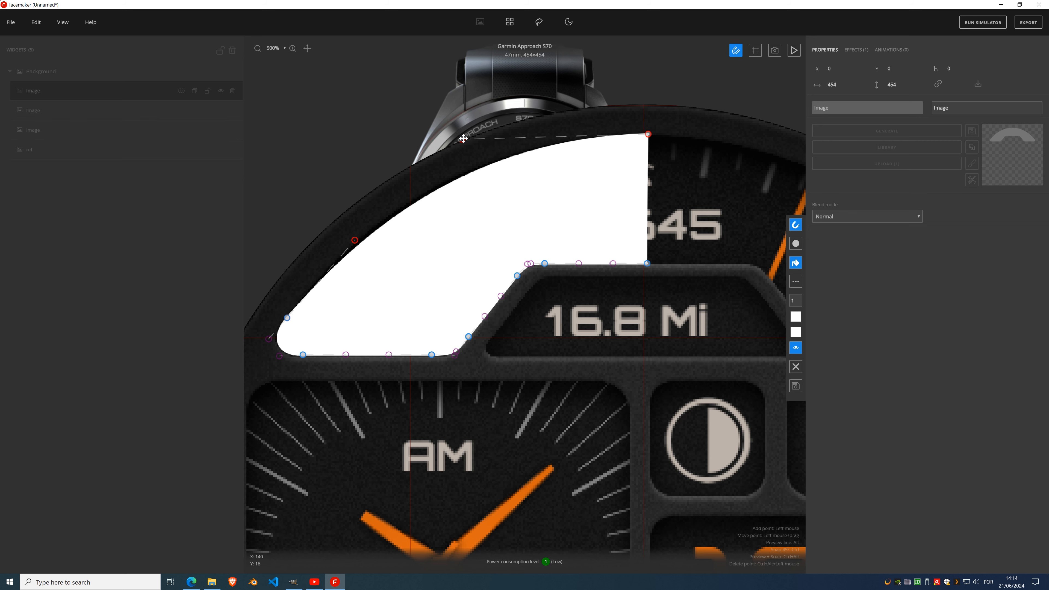
left_click_drag(648, 133, 648, 136)
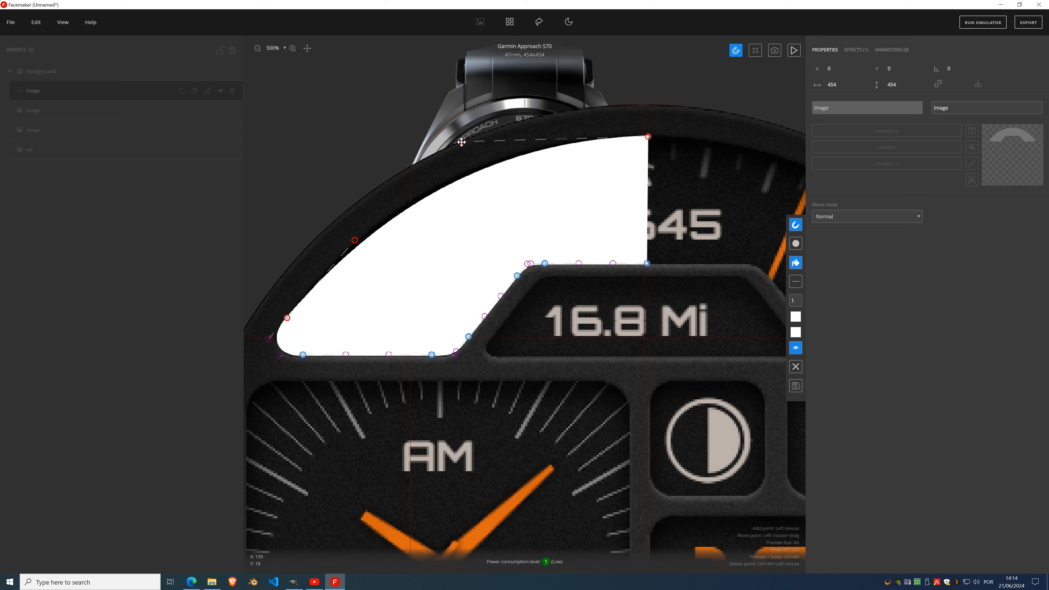
left_click_drag(463, 140, 462, 141)
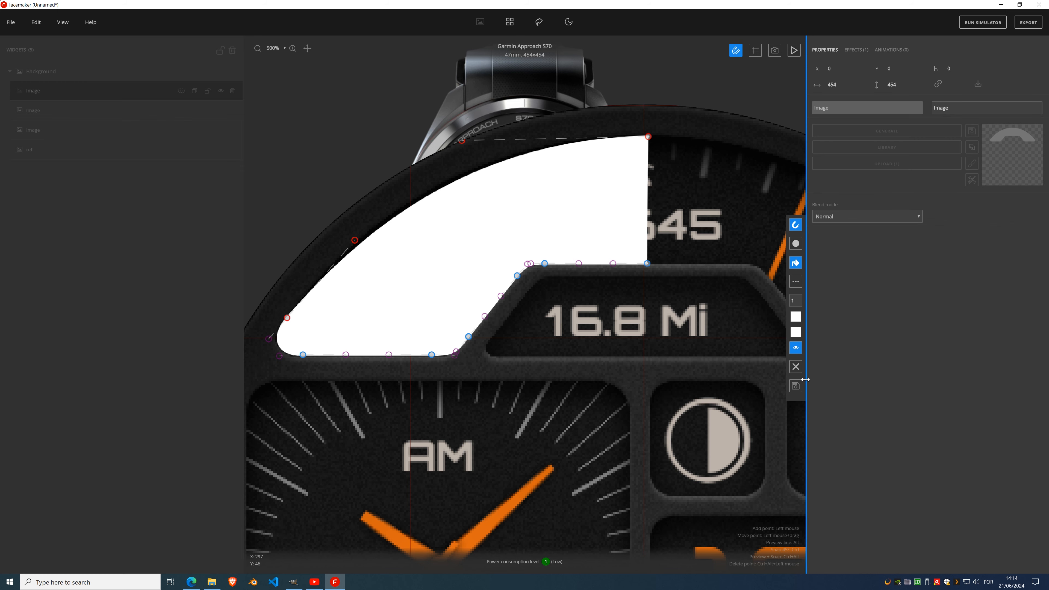
left_click(796, 387)
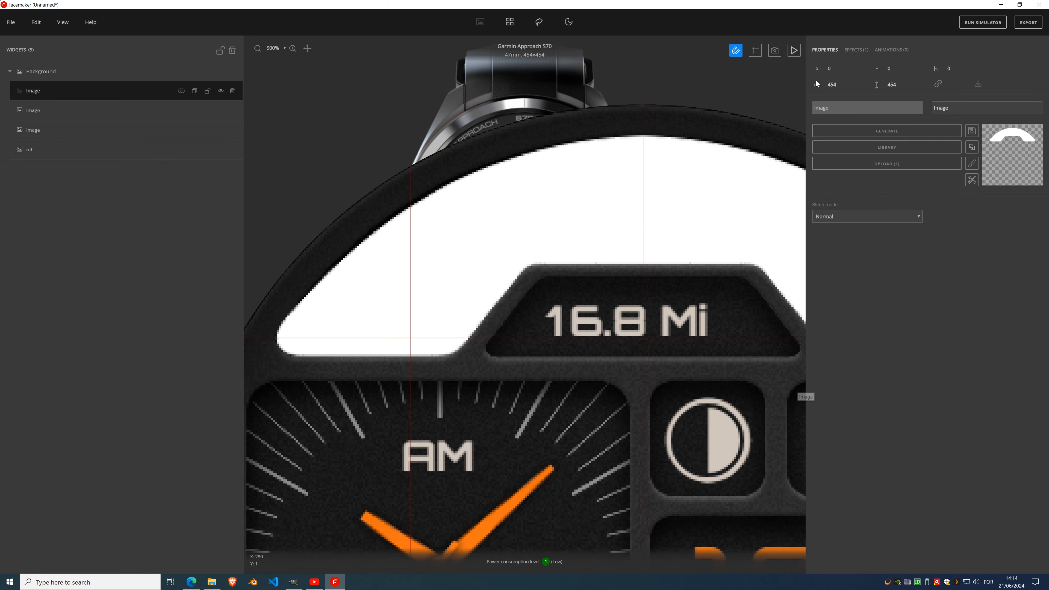
left_click(859, 50)
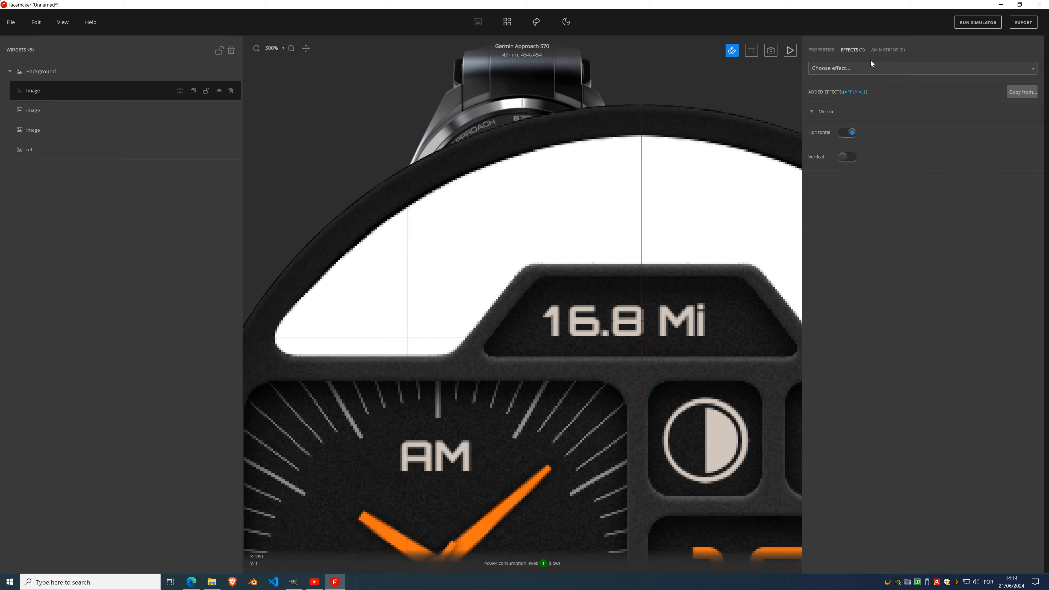
left_click(822, 50)
- Add a new image widget to the Background layer above the mirrored step-counter panel
scroll(538, 204, "down", 5)
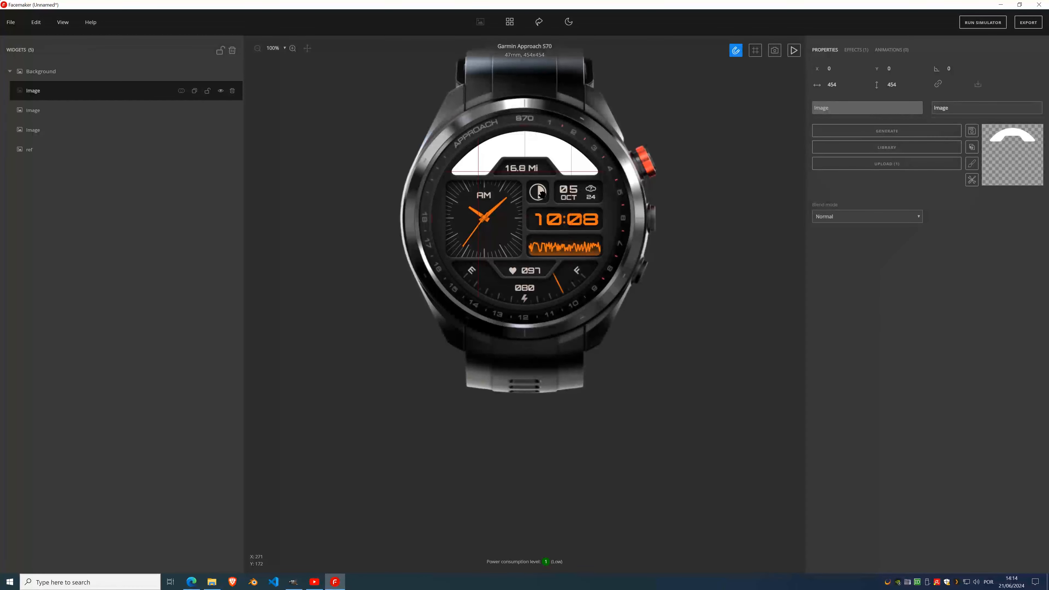
scroll(533, 165, "up", 5)
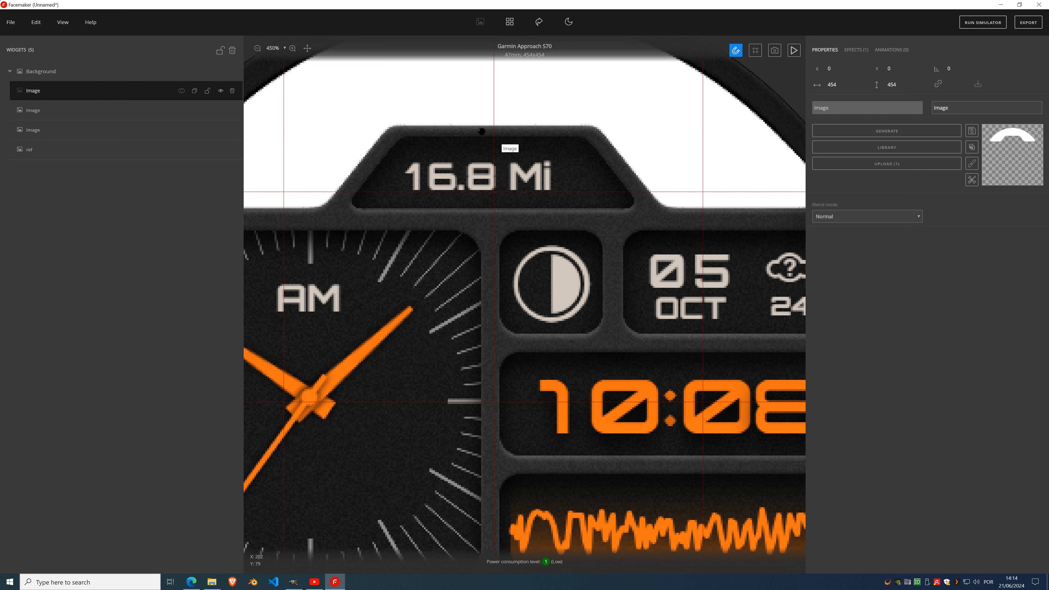
left_click(194, 71)
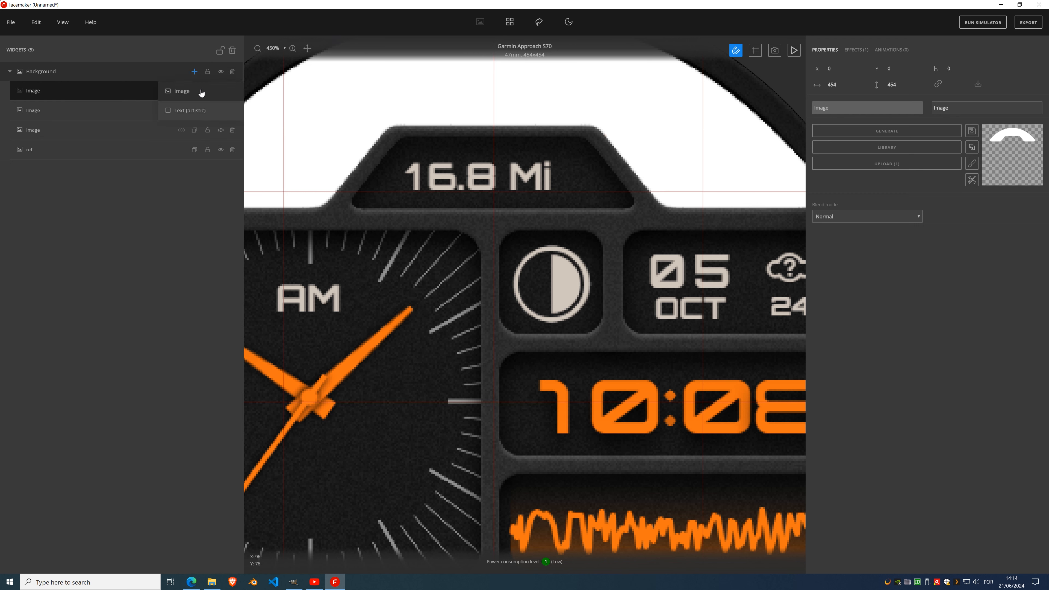
left_click(182, 99)
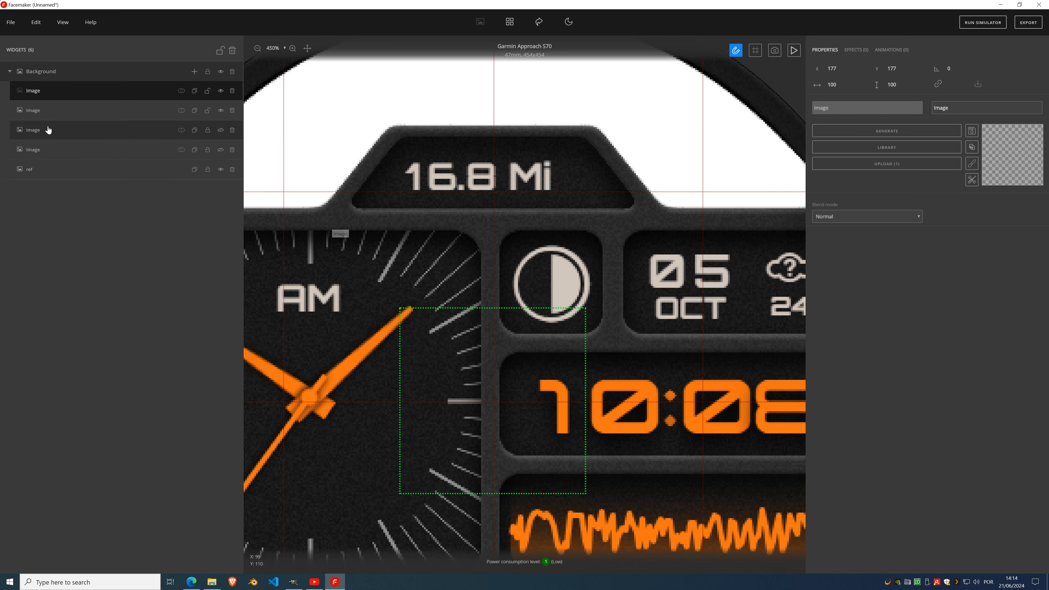
- Draw a vector on the new image widget, tracing the left half of the 16.8 Mi distance panel from its top centre to its bottom centre
left_click(973, 165)
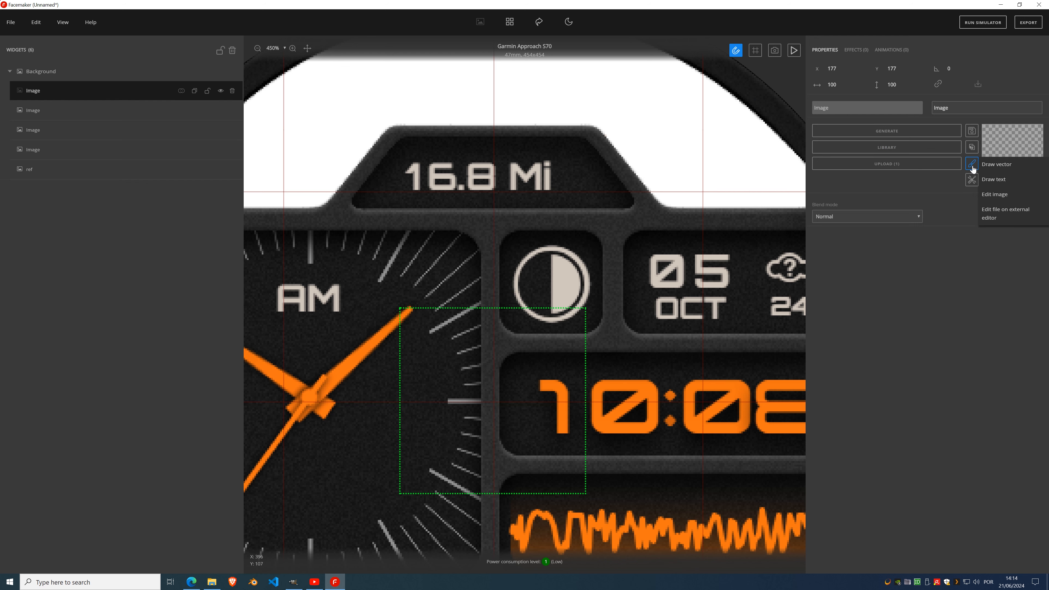
left_click(1004, 166)
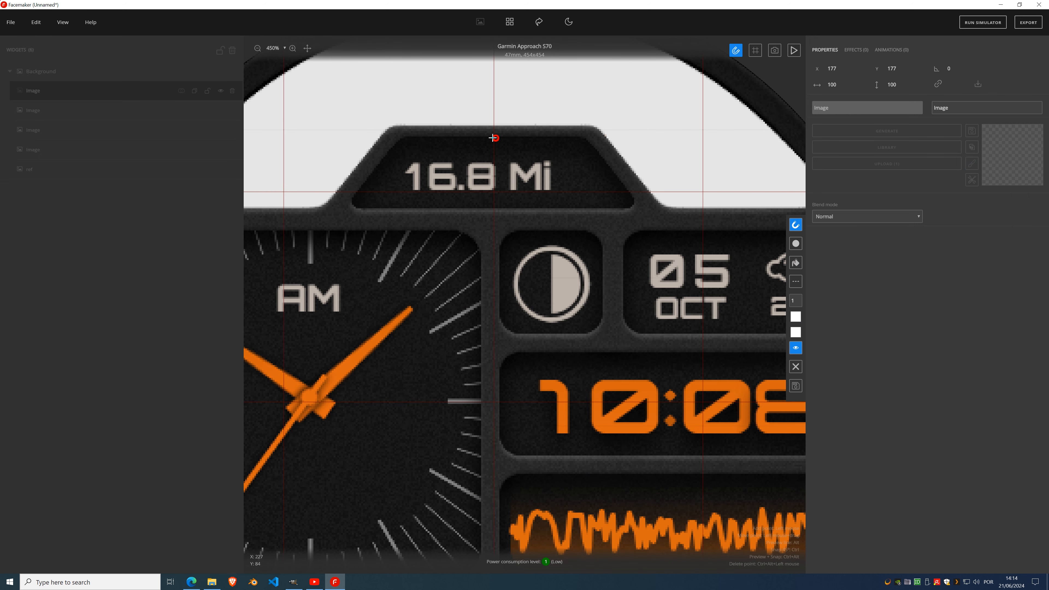
left_click(417, 138)
left_click(392, 149)
left_click(356, 193)
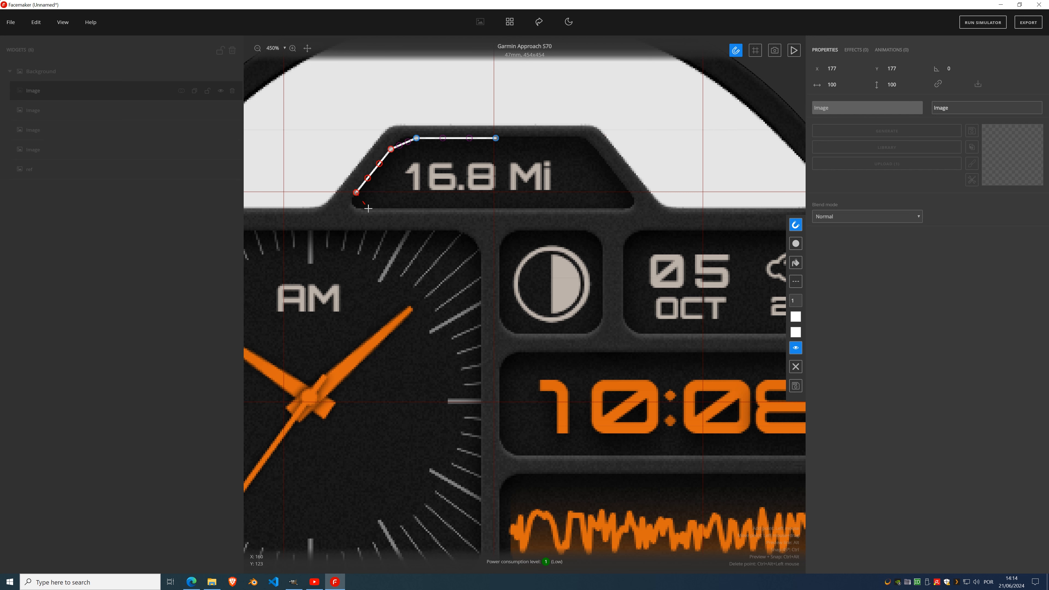
left_click(366, 208)
left_click(497, 208)
- Curve the two slanted corner segments of the traced half-panel so they follow the distance panel's rounded upper and lower corners
scroll(395, 133, "up", 5)
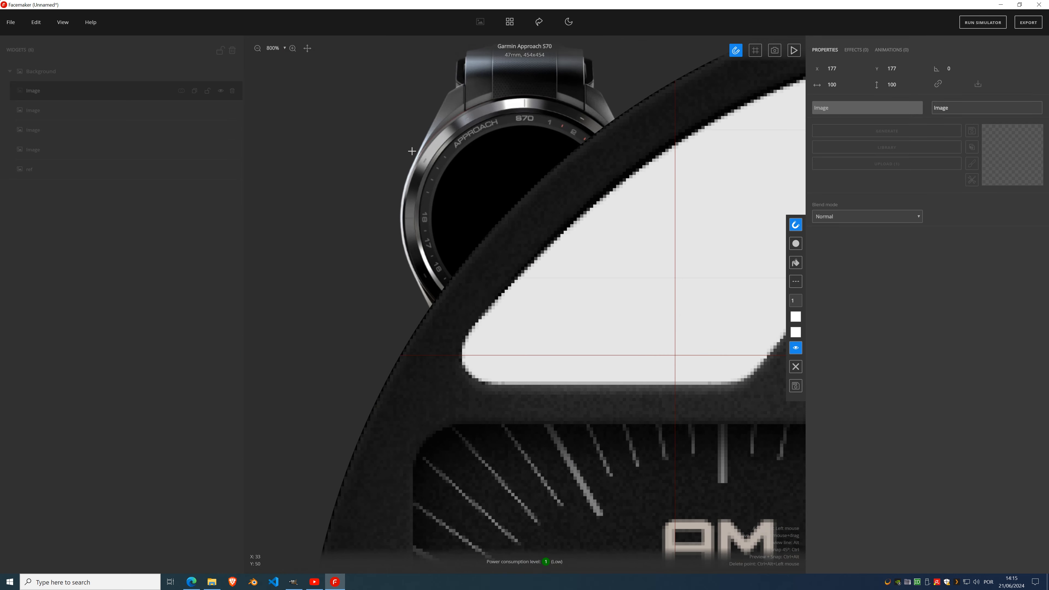
left_click_drag(602, 266, 435, 251)
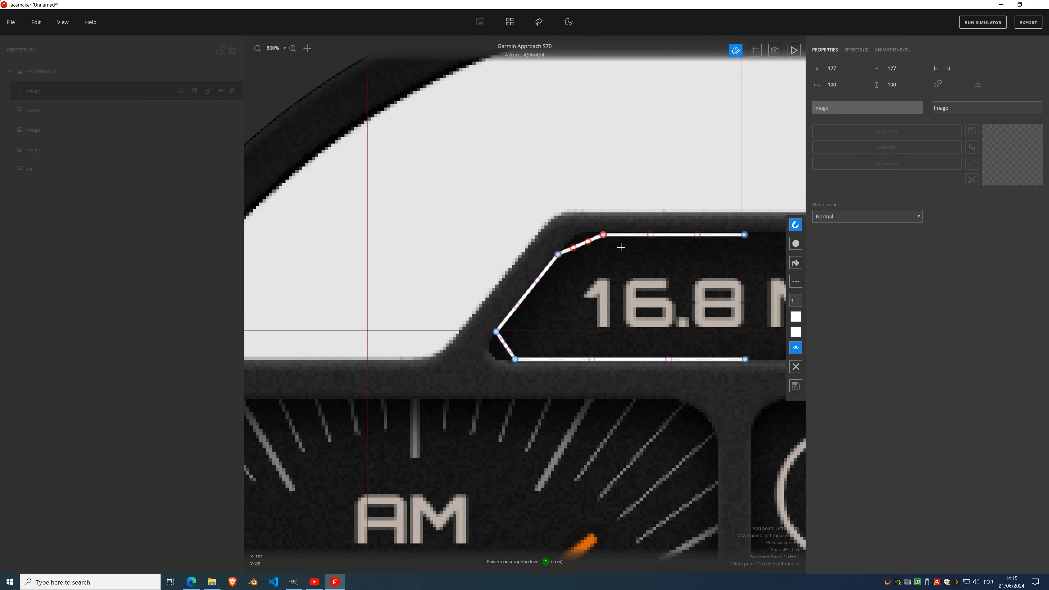
left_click_drag(622, 247, 456, 240)
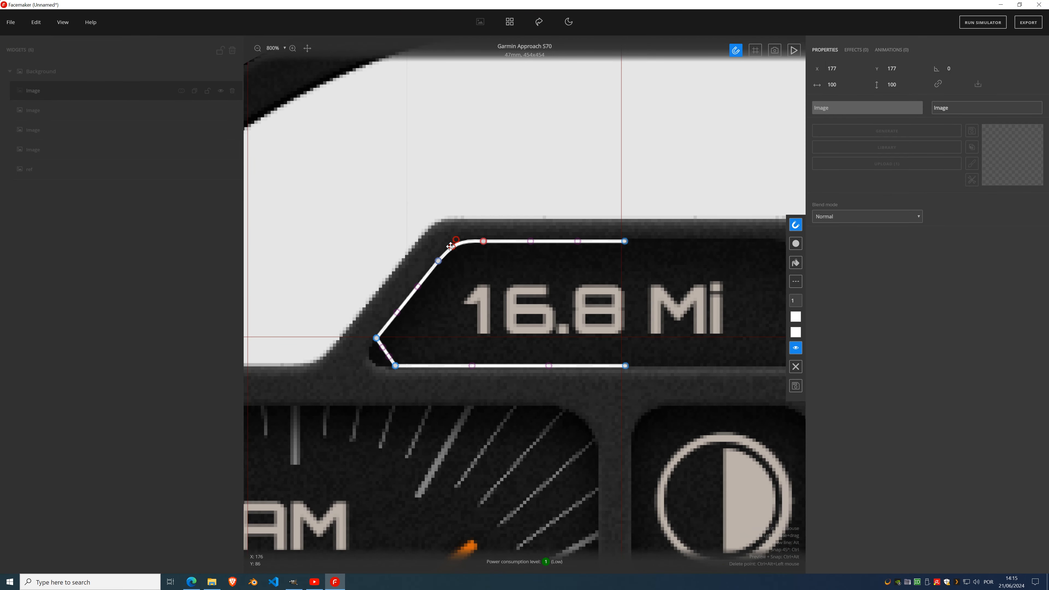
left_click_drag(383, 347, 358, 361)
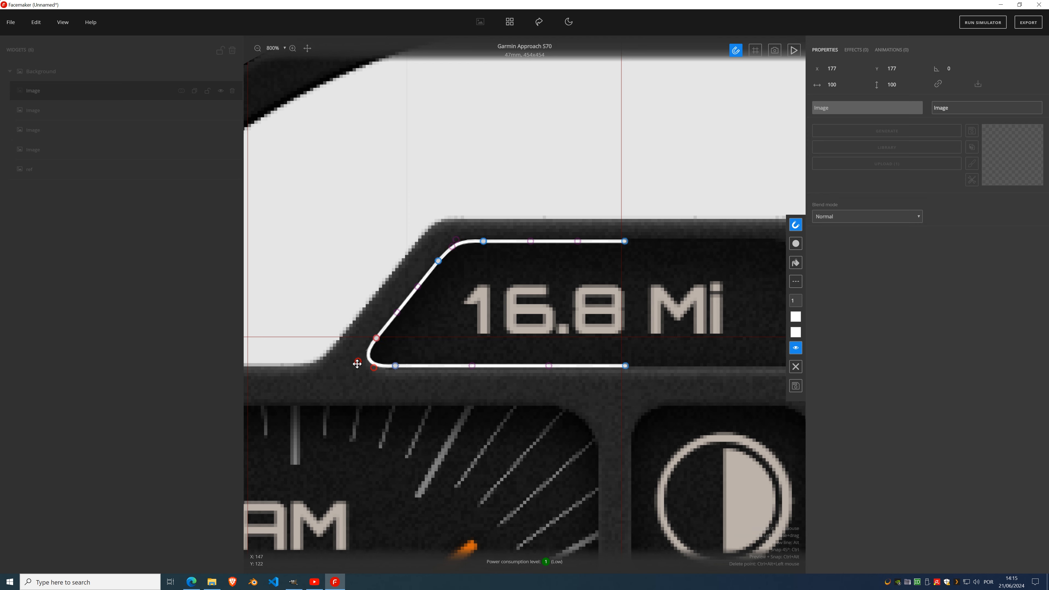
left_click_drag(356, 363, 363, 355)
- Fill the traced distance half-panel with white and save the vector shape, checking it against the whole watch face
left_click(797, 264)
left_click(795, 388)
scroll(564, 248, "down", 4)
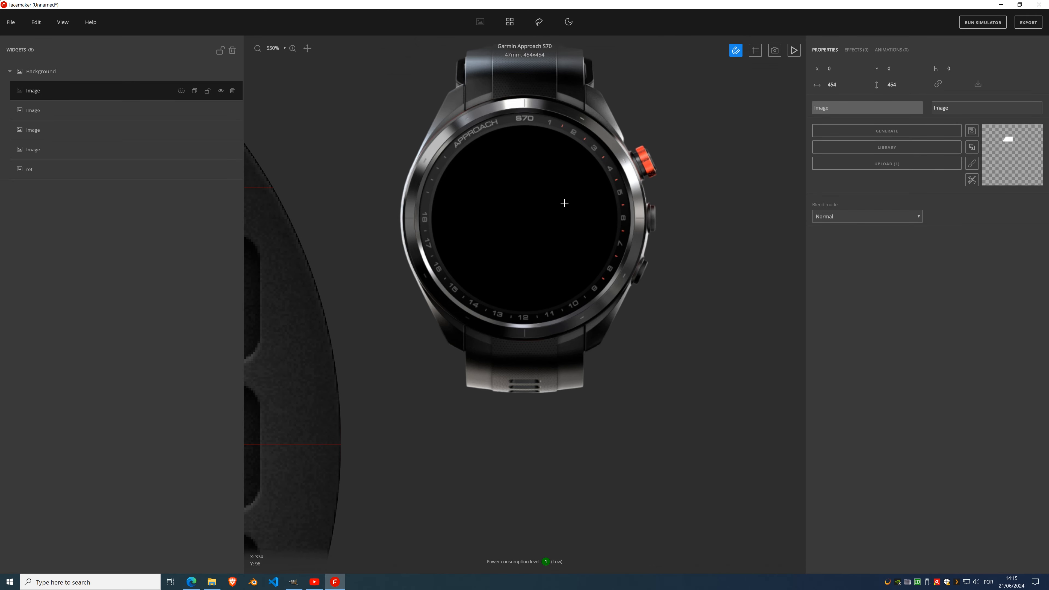
scroll(280, 293, "down", 3)
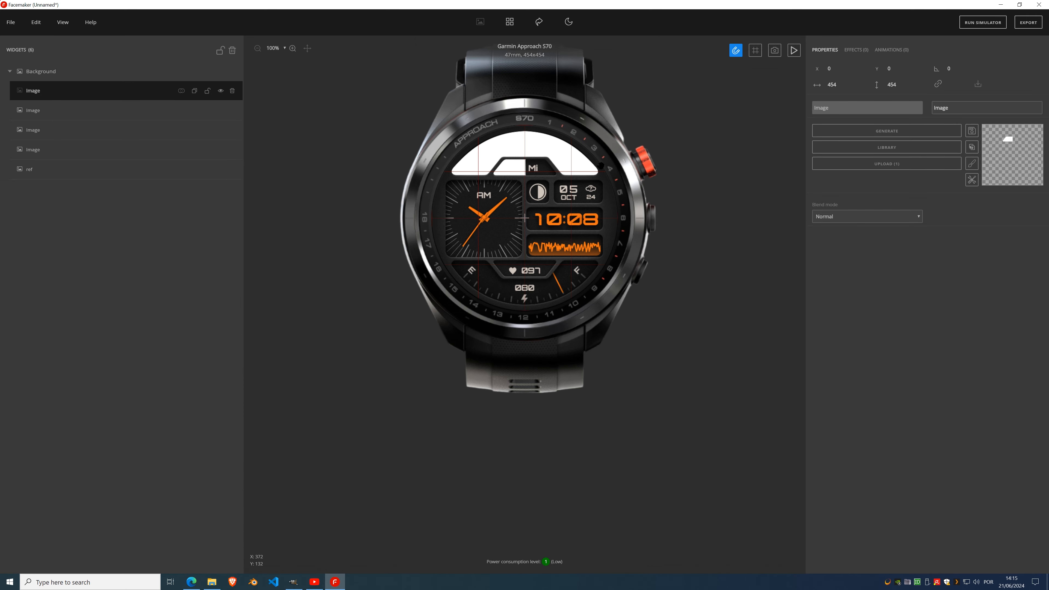
scroll(534, 160, "up", 5)
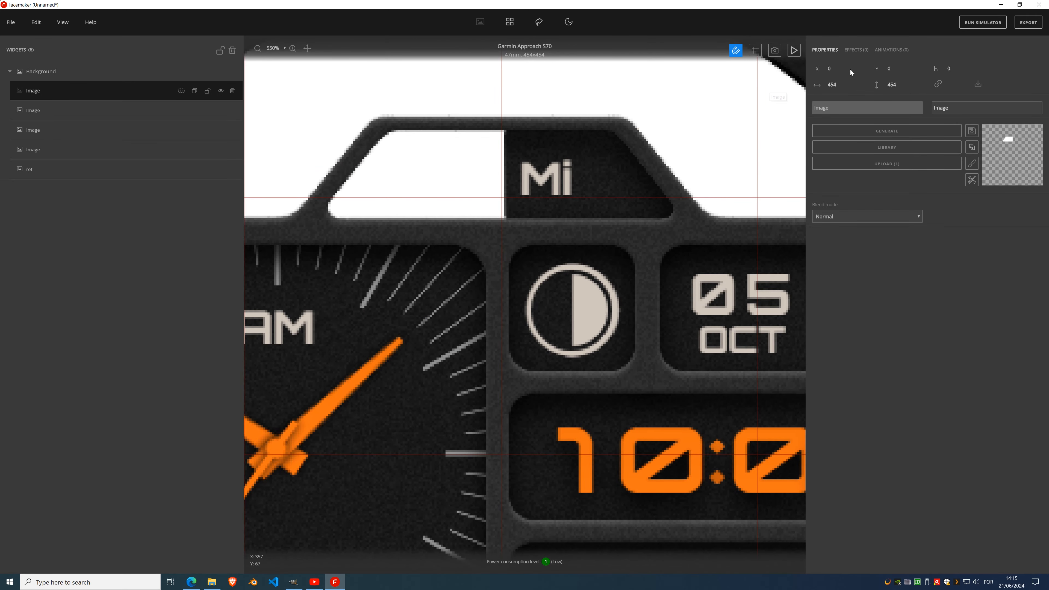
- Add a Mirror effect to the distance half-panel image, turn on Horizontal, and check the full panel on the watch
left_click(853, 52)
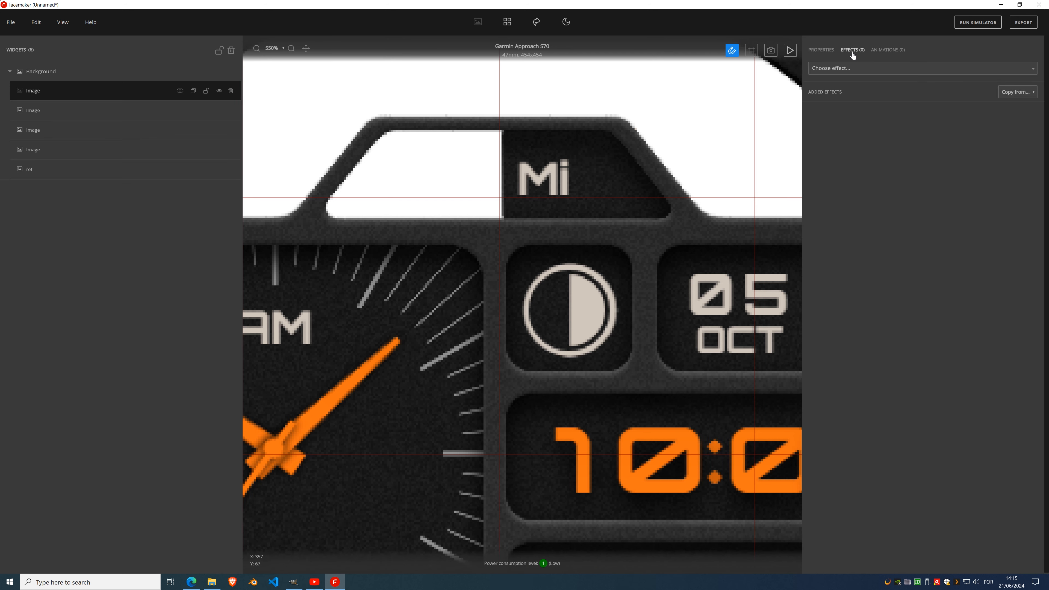
left_click(847, 69)
type("mirror")
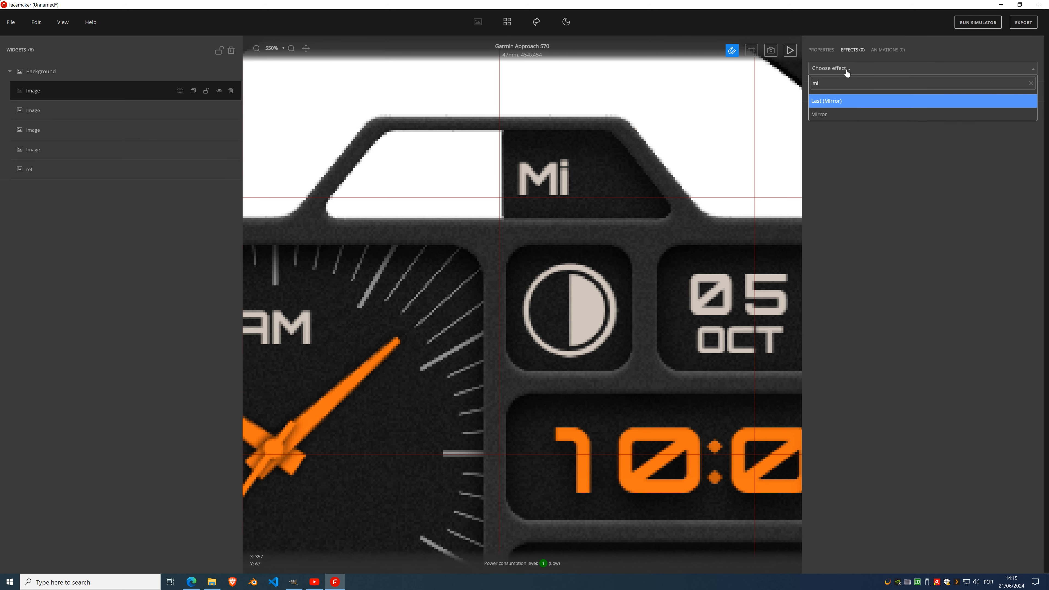
left_click(842, 115)
left_click(847, 133)
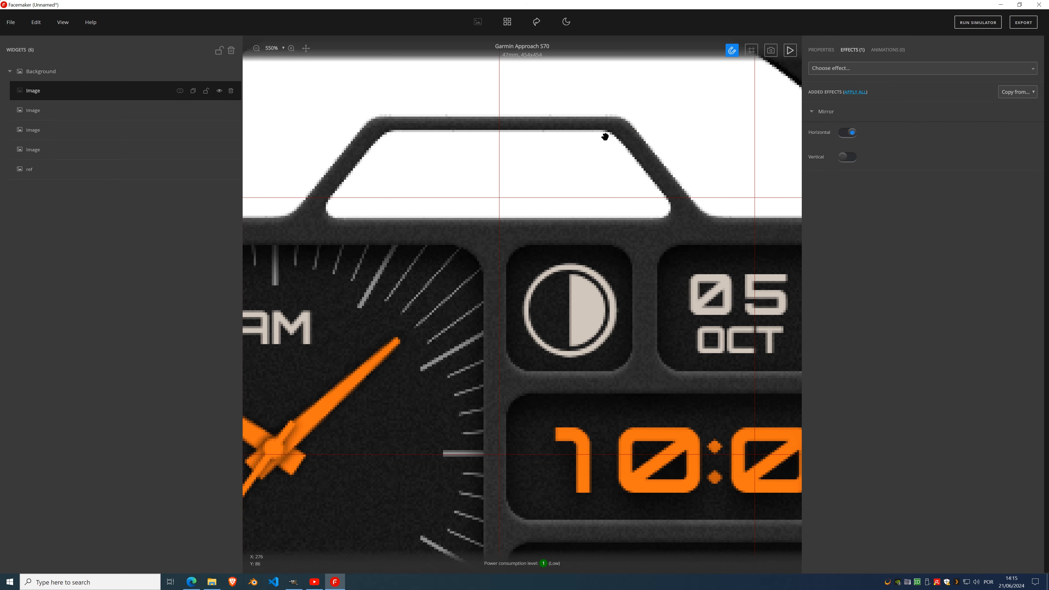
scroll(555, 159, "down", 10)
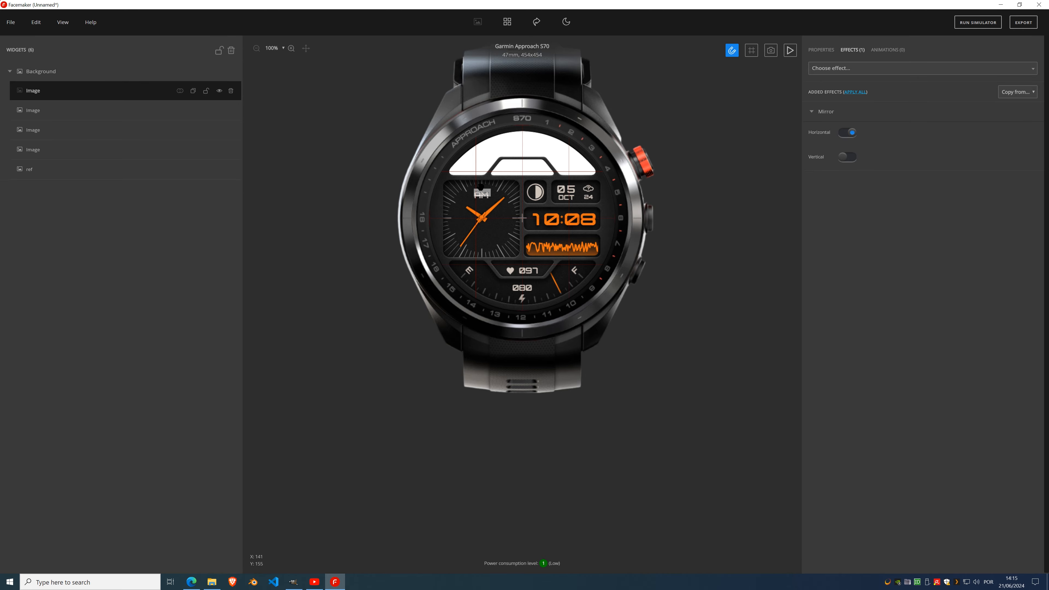
- Add a new image widget to the Background layer and place it at X 34, Y 134 over the analog clock panel
scroll(482, 193, "up", 7)
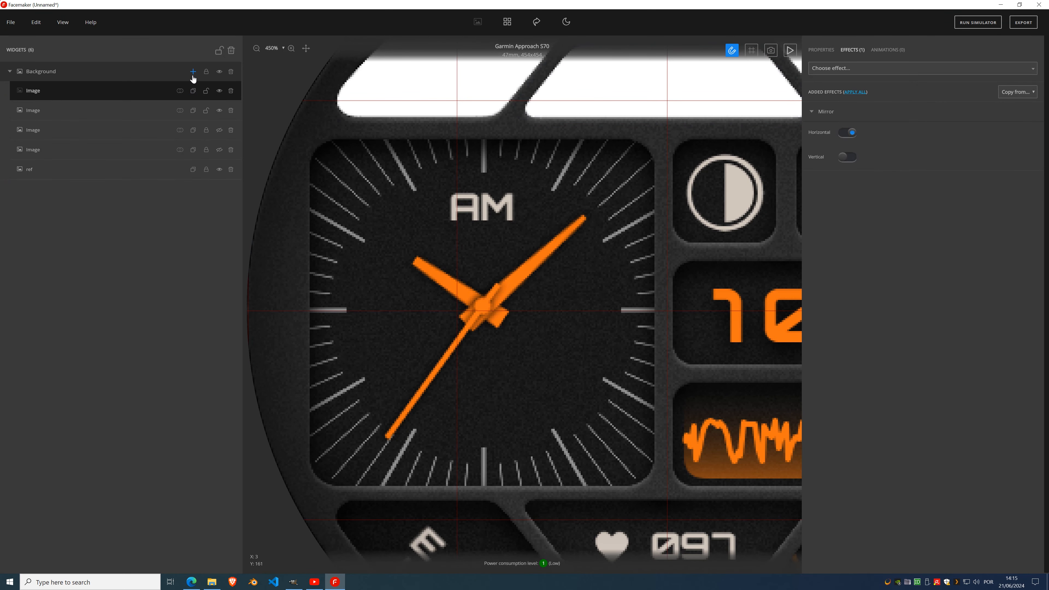
left_click(193, 72)
left_click(181, 91)
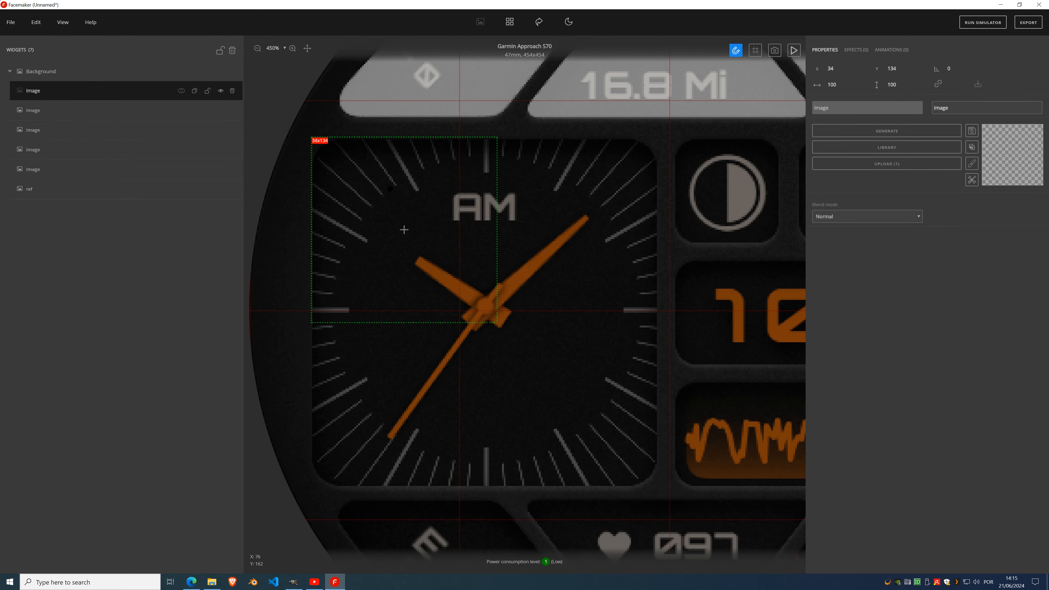
scroll(604, 280, "down", 7)
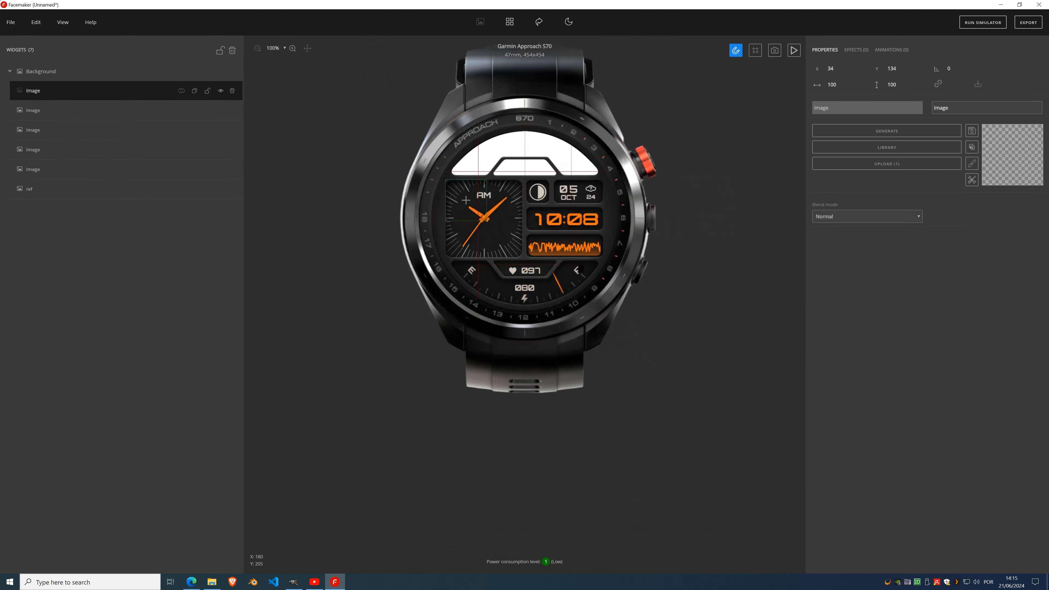
scroll(458, 206, "up", 7)
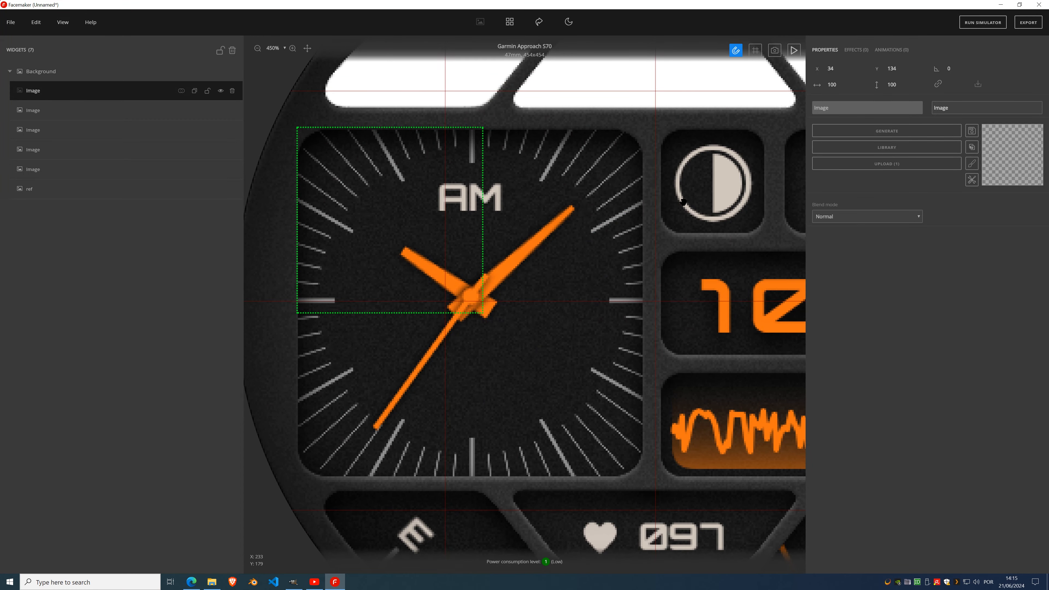
- Generate a four-sided polygon in the new image widget and make its fill solid white, setting both gradient stops to white
left_click(895, 134)
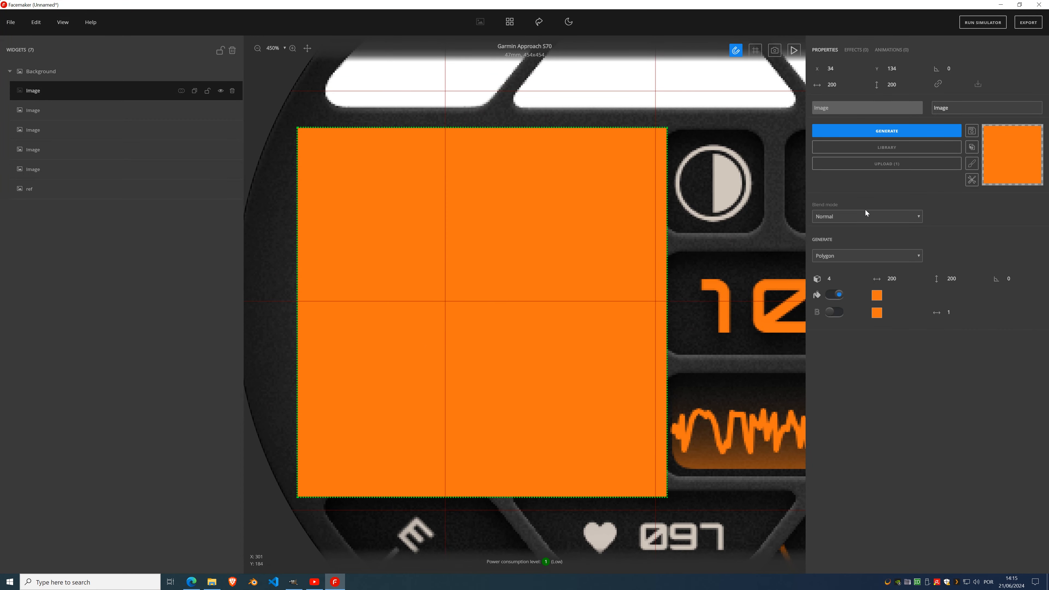
left_click(876, 295)
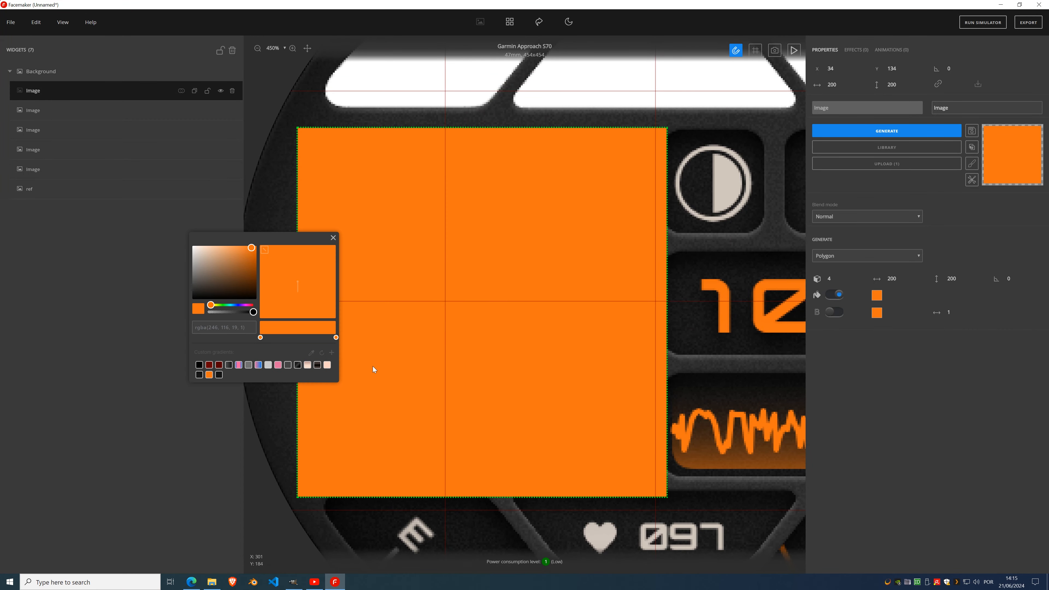
left_click(327, 365)
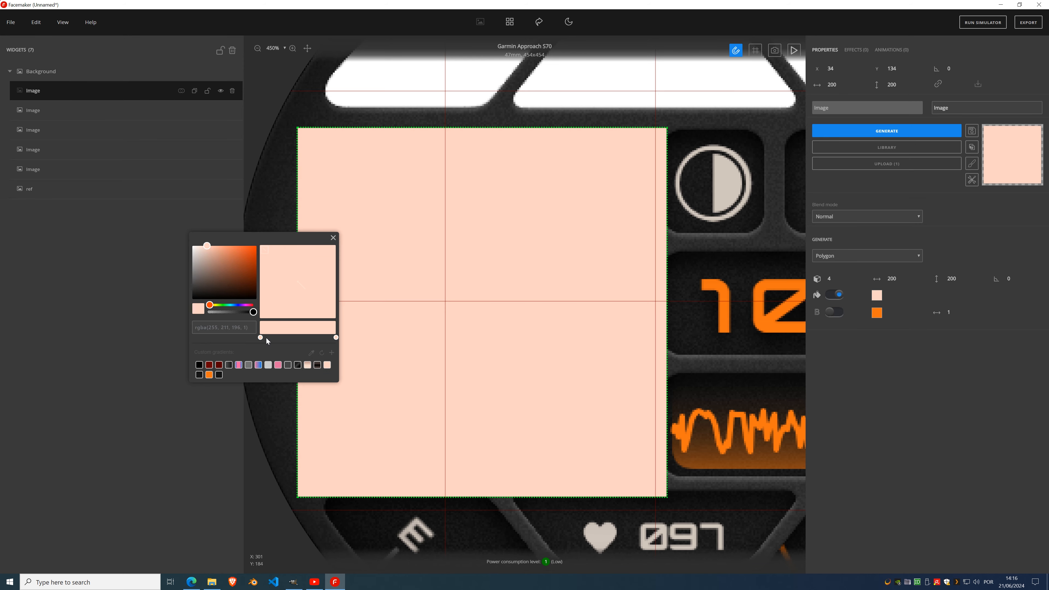
left_click(260, 337)
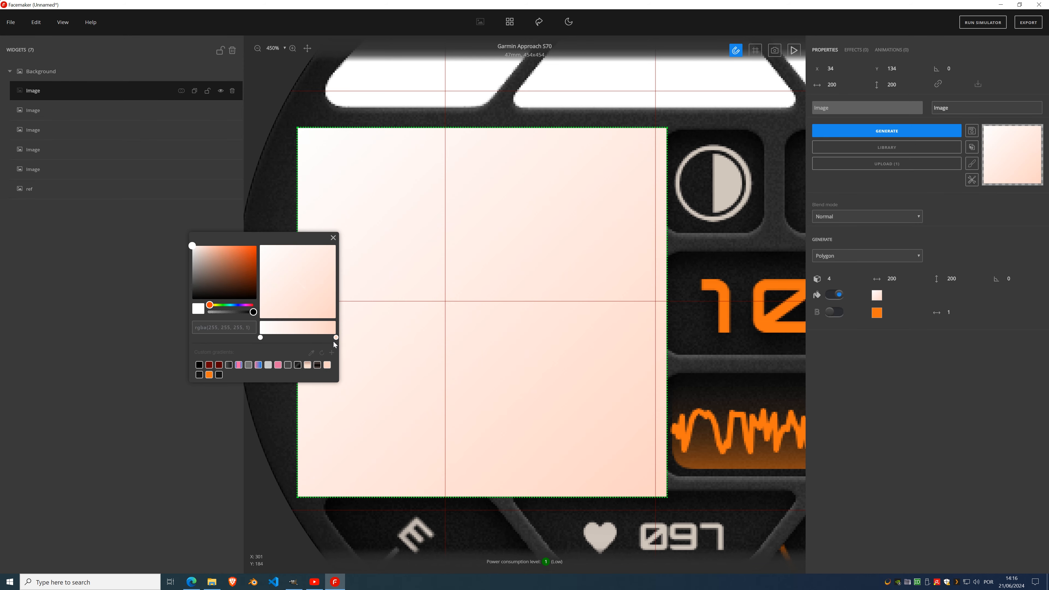
left_click(335, 337)
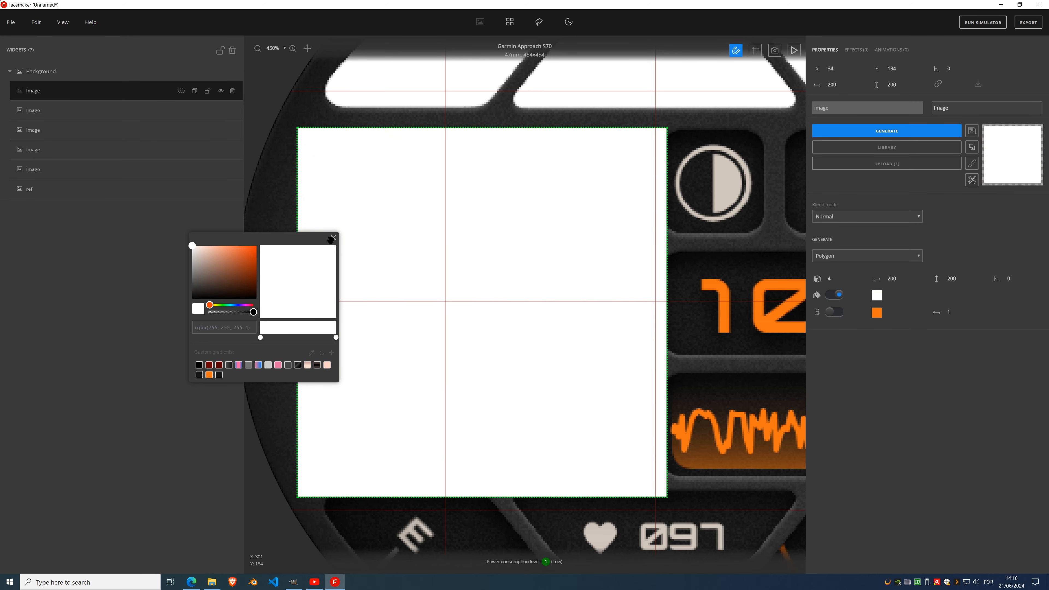
left_click(333, 238)
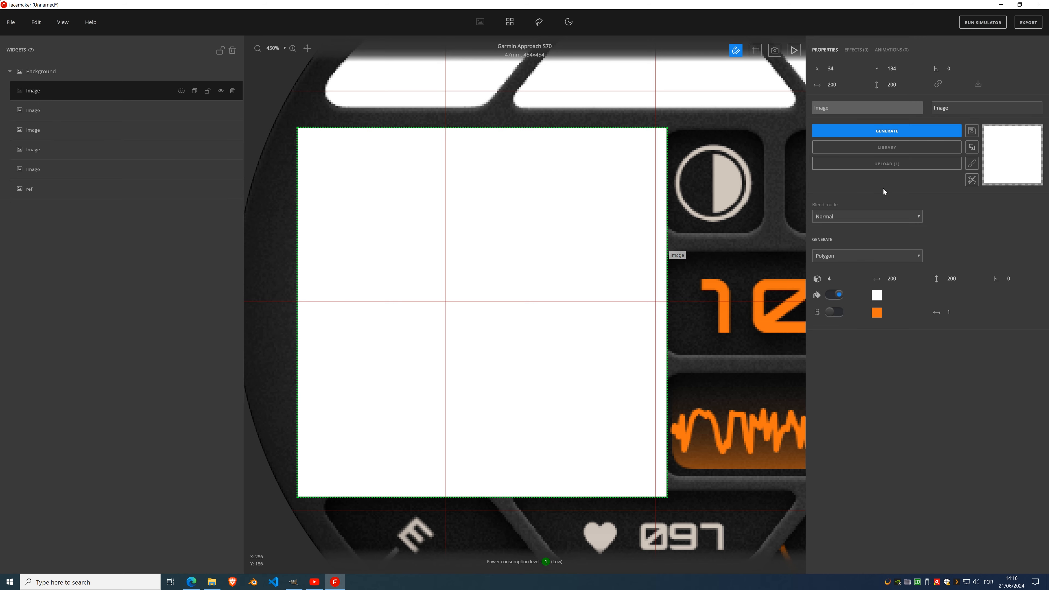
- Lock the white clock-panel square and set its generated width and height to 187 each
left_click_drag(903, 281, 904, 281)
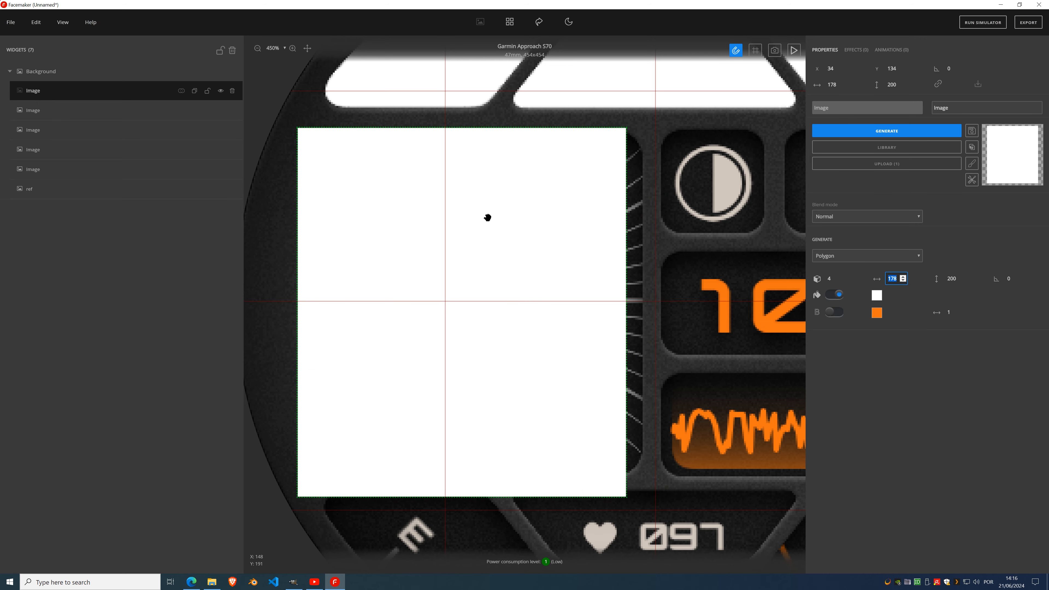
left_click(208, 92)
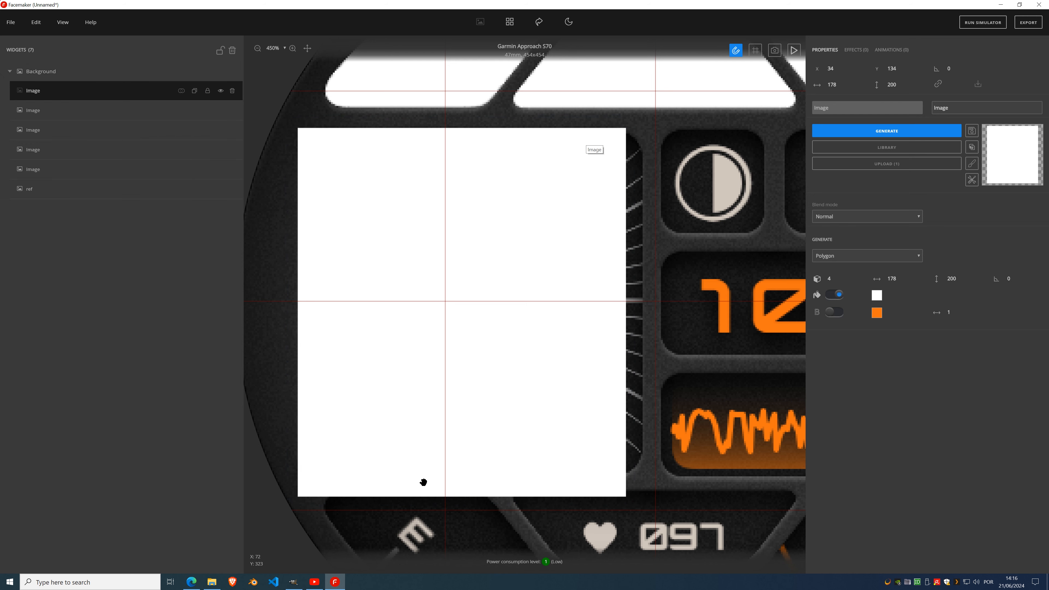
left_click_drag(903, 279, 904, 279)
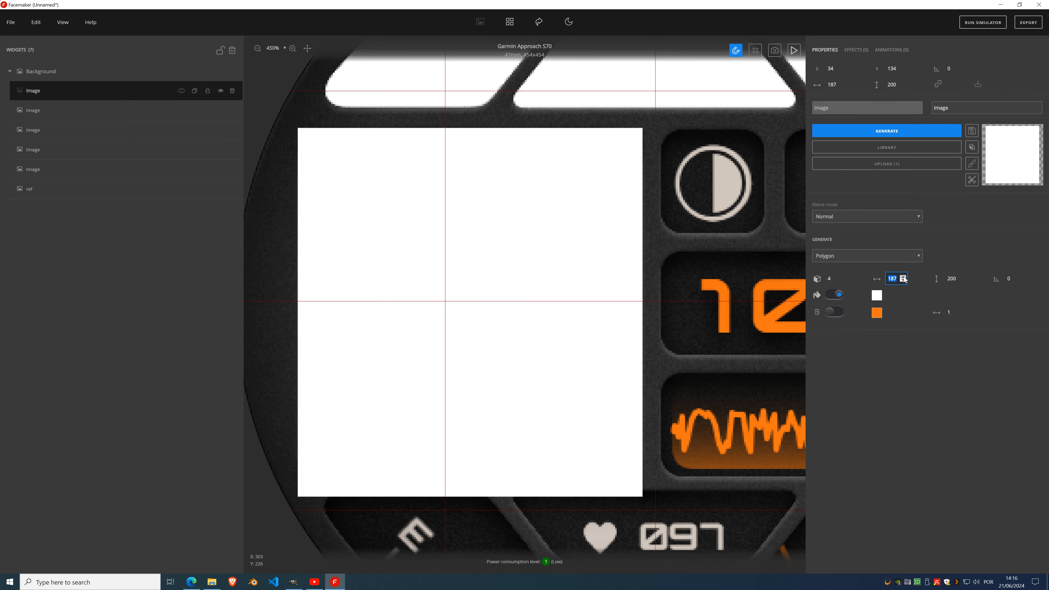
double_click(956, 281)
type("187")
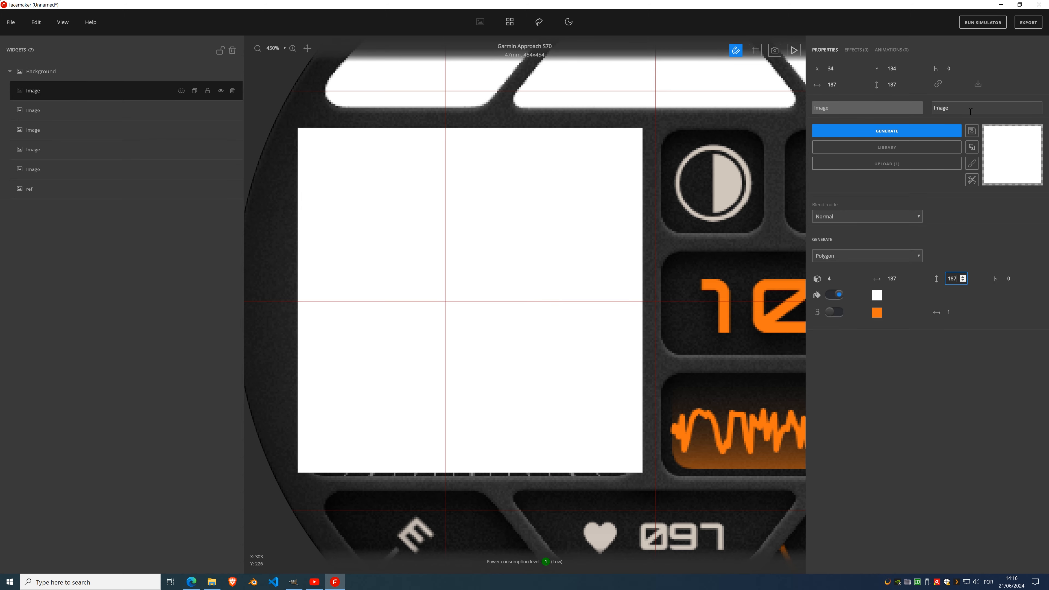
- Set the white square's Y position to 135, turn off its Generate mode, and inspect its fit over the clock panel
left_click(904, 68)
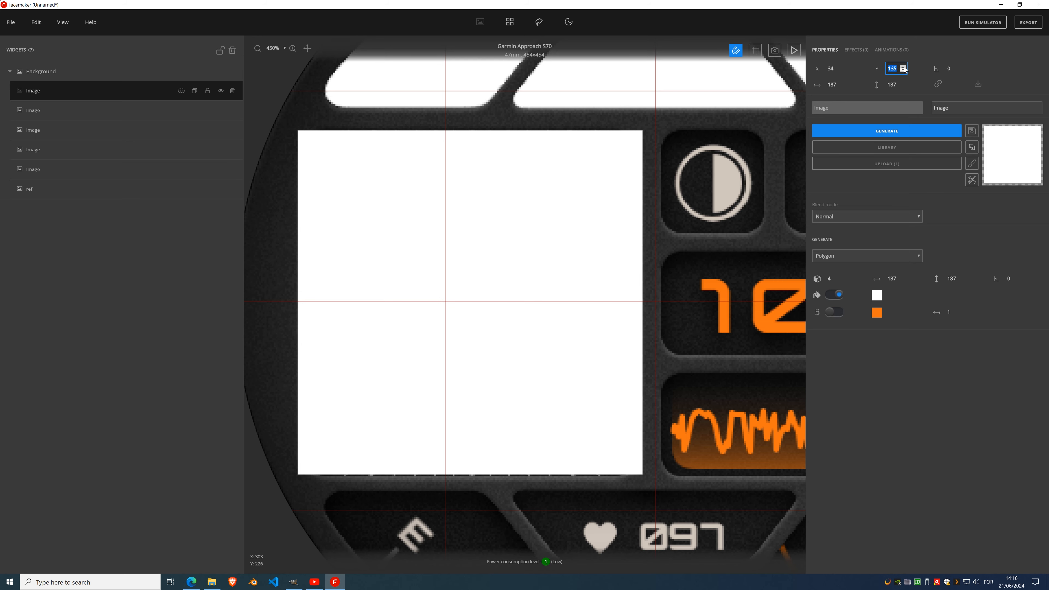
left_click(905, 68)
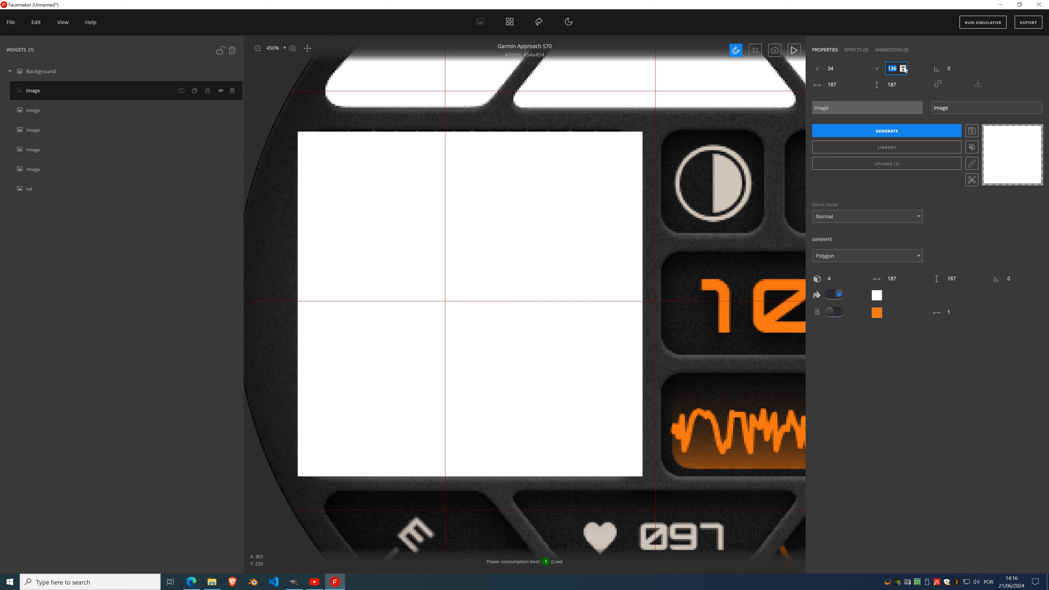
left_click(904, 70)
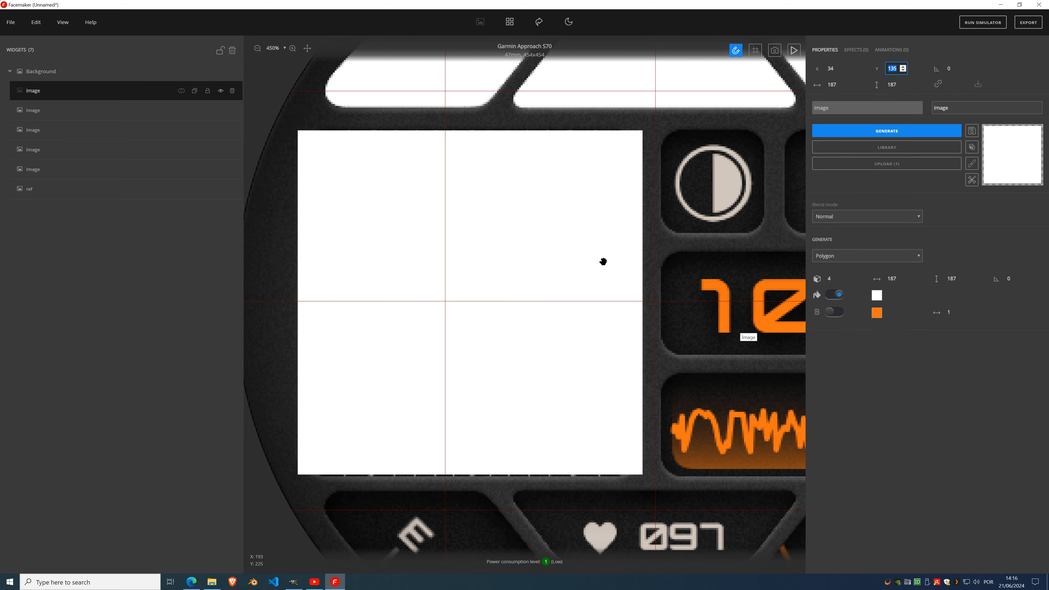
scroll(304, 136, "down", 7)
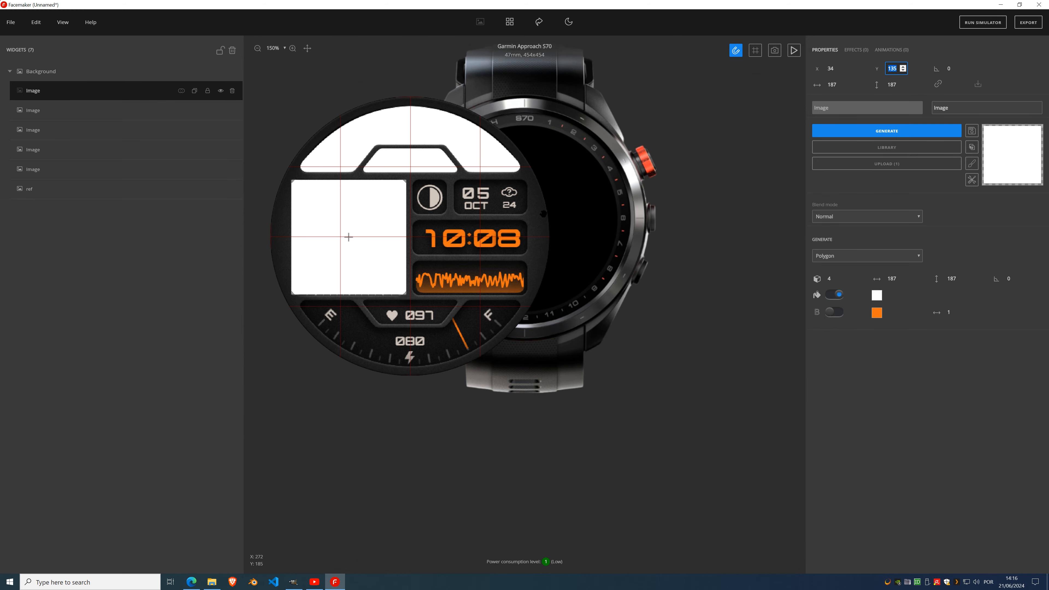
left_click(846, 133)
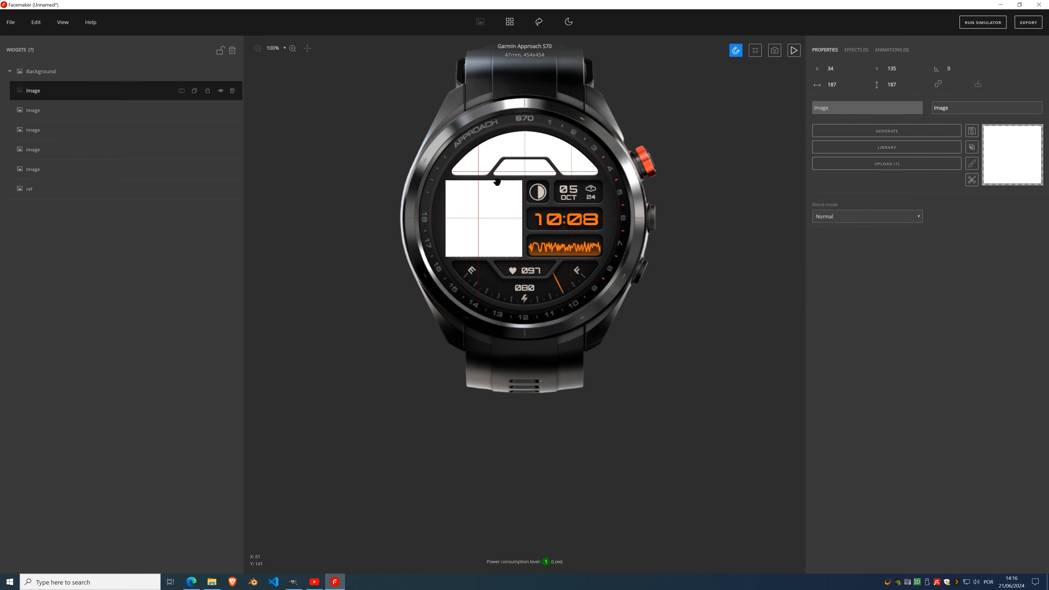
scroll(545, 184, "up", 4)
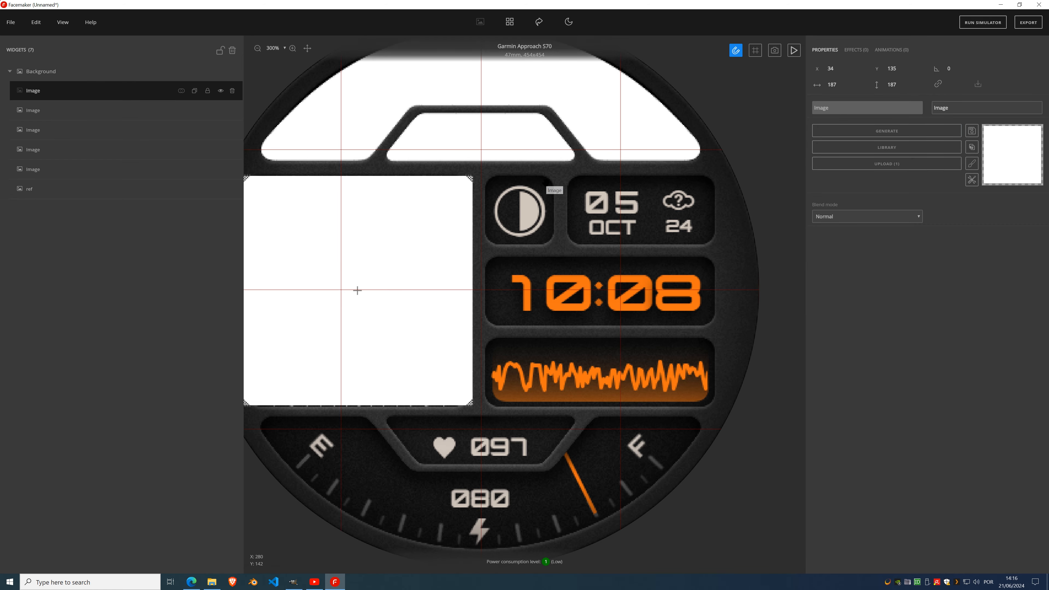
- Duplicate the white clock-panel square and unlock the copy
left_click(195, 92)
left_click(208, 95)
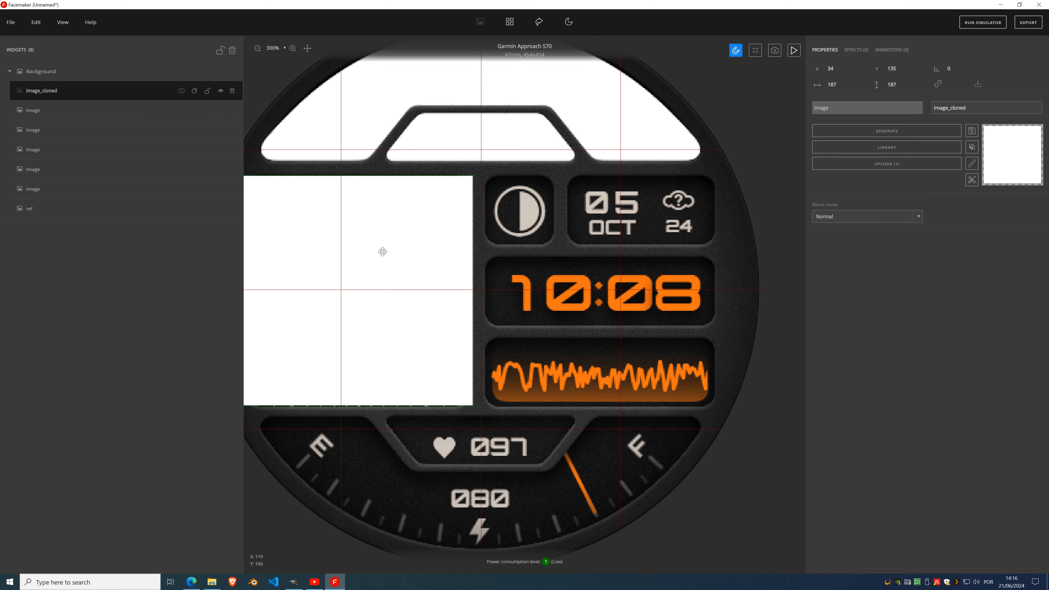
- Move the copied white square to X 230, Y 135 over the moon-phase panel, scale it to 58 by 58, and lock it
left_click_drag(381, 251, 601, 247)
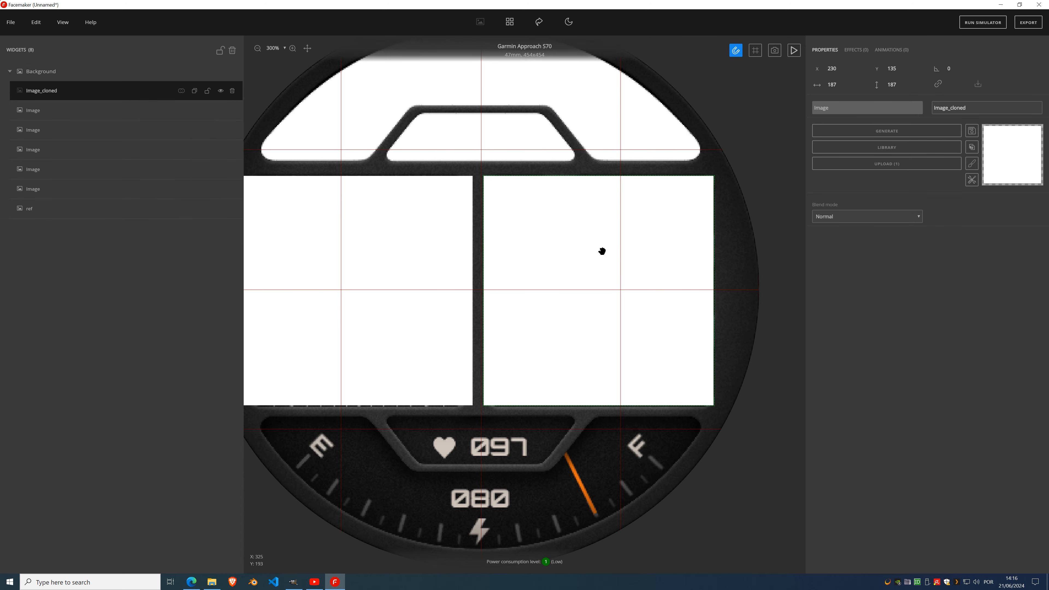
left_click_drag(712, 404, 533, 244)
scroll(524, 208, "up", 5)
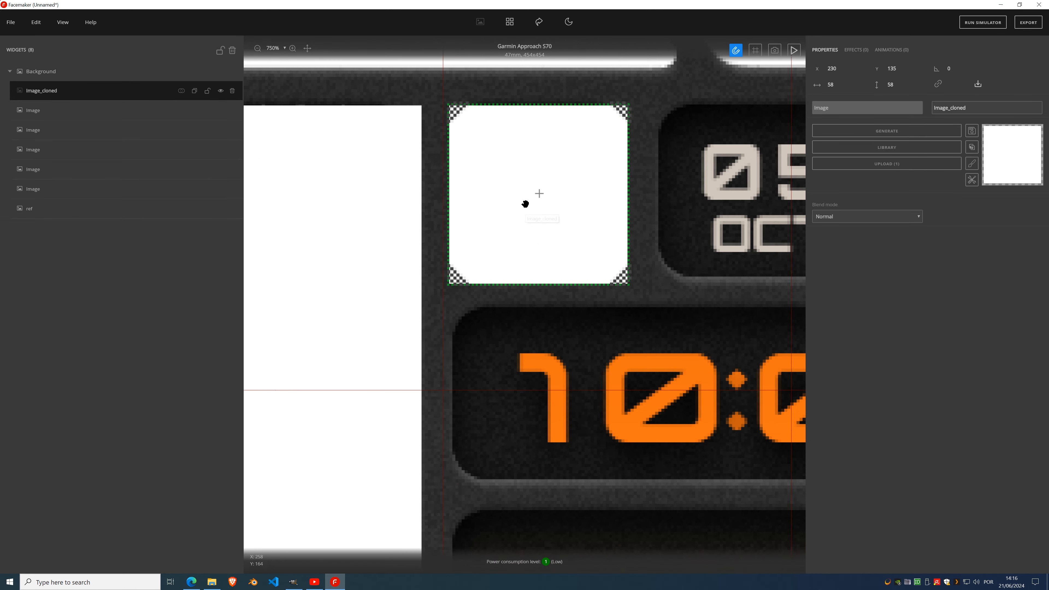
scroll(454, 122, "up", 2)
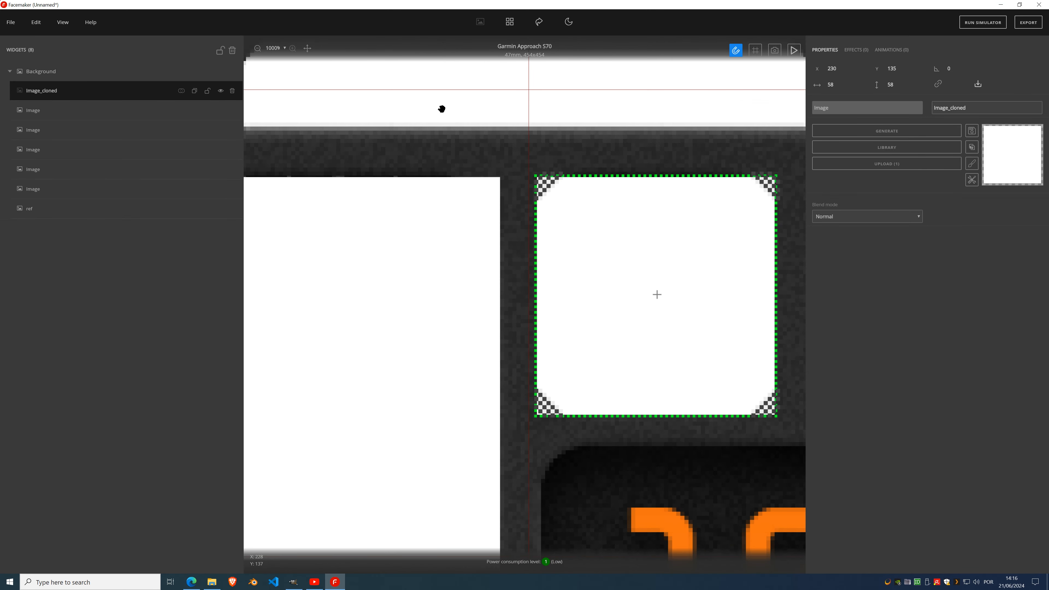
left_click(208, 91)
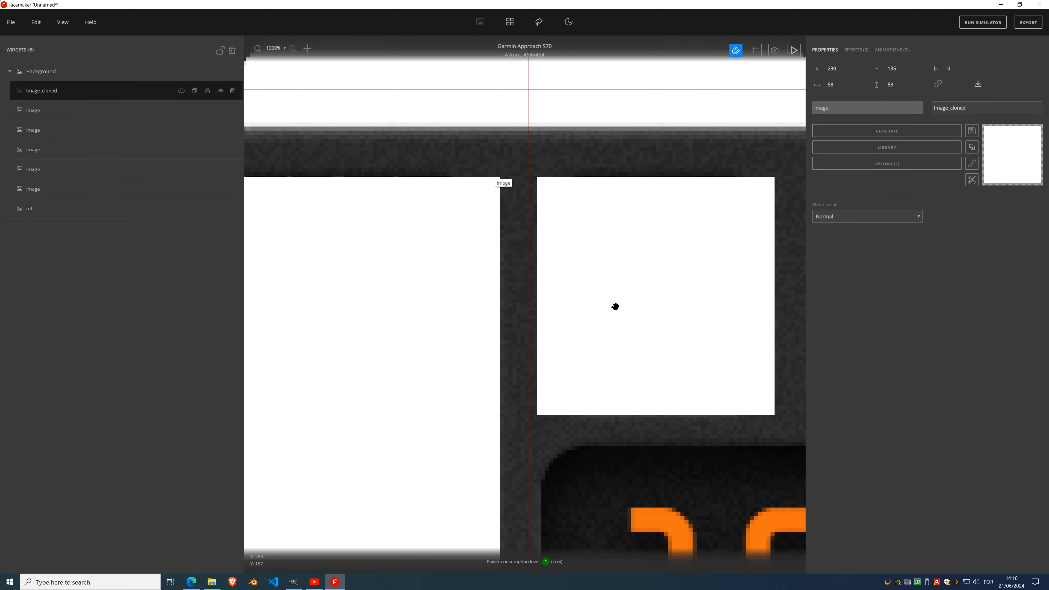
- Set the moon-phase square's size to 57 by 57 and its X position to 231
scroll(637, 293, "down", 1)
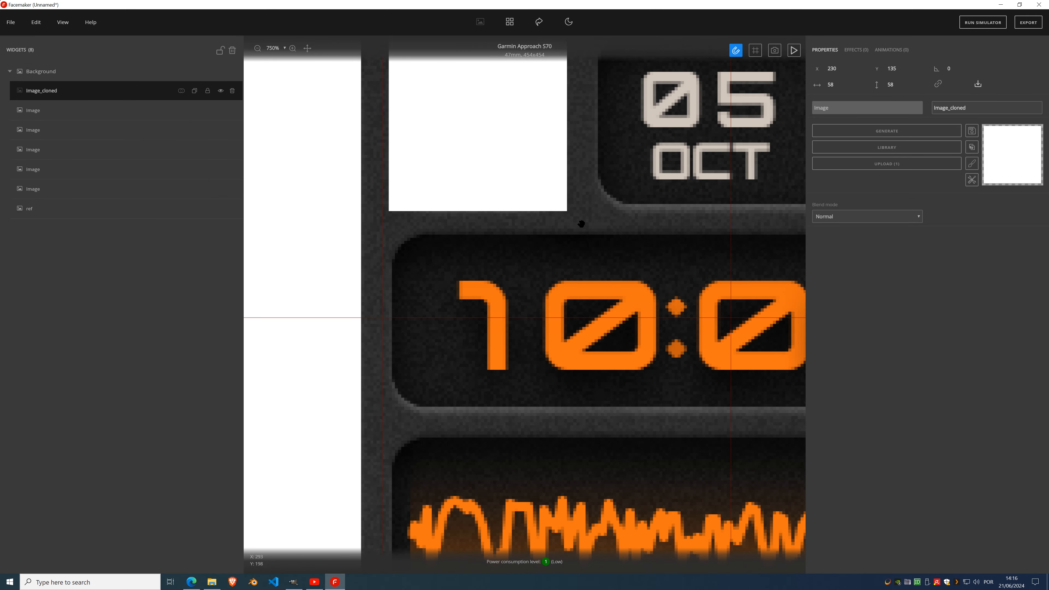
scroll(578, 231, "up", 3)
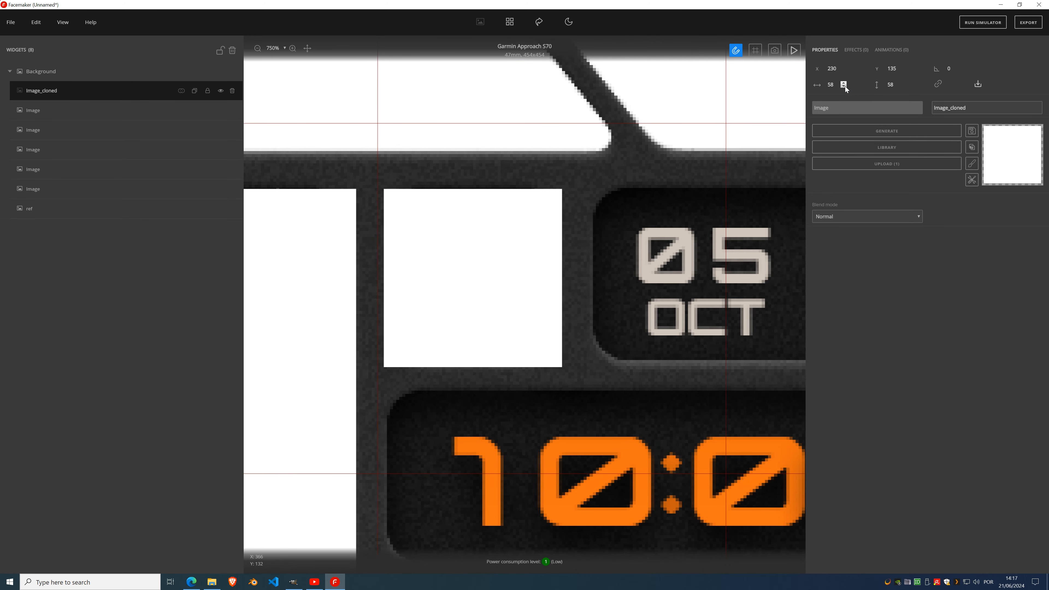
left_click(845, 86)
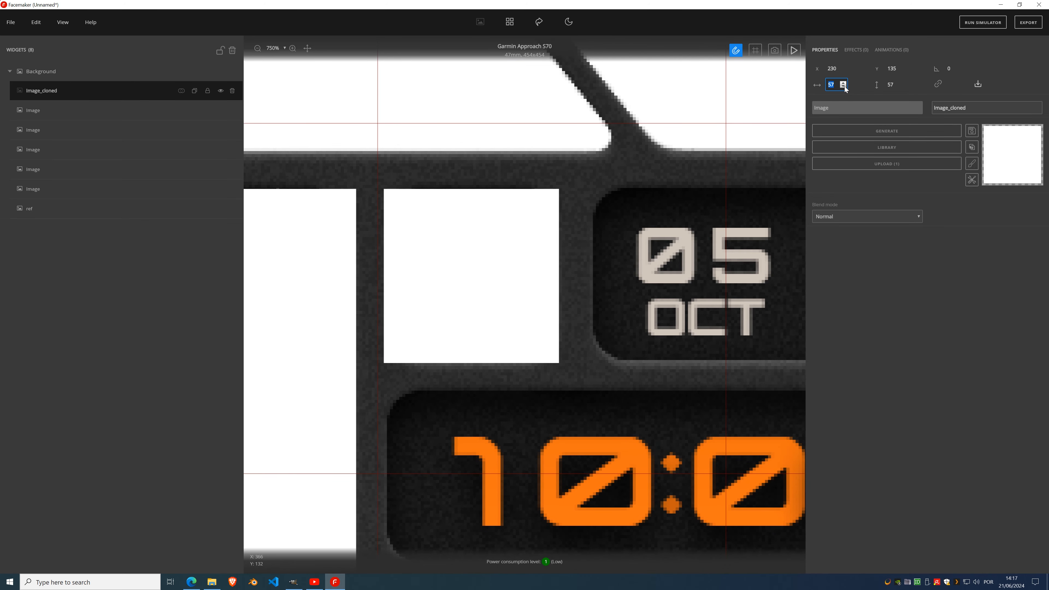
left_click(844, 67)
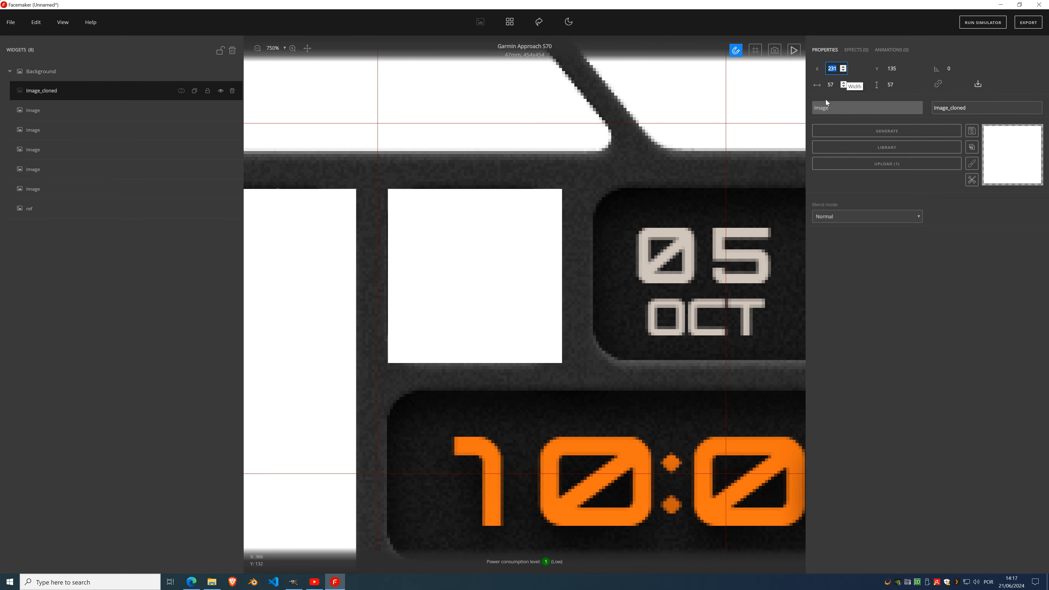
scroll(473, 274, "down", 5)
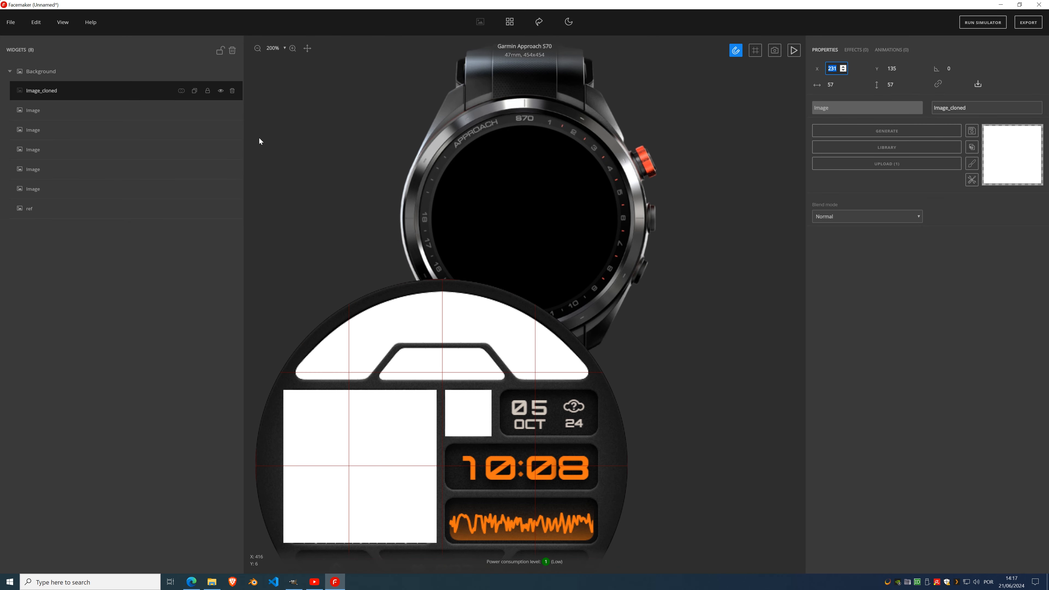
- Duplicate the moon-phase square, unlock the copy, and set its X position to 299 at the date panel's left edge
left_click(194, 90)
left_click_drag(464, 383, 485, 343)
left_click(207, 92)
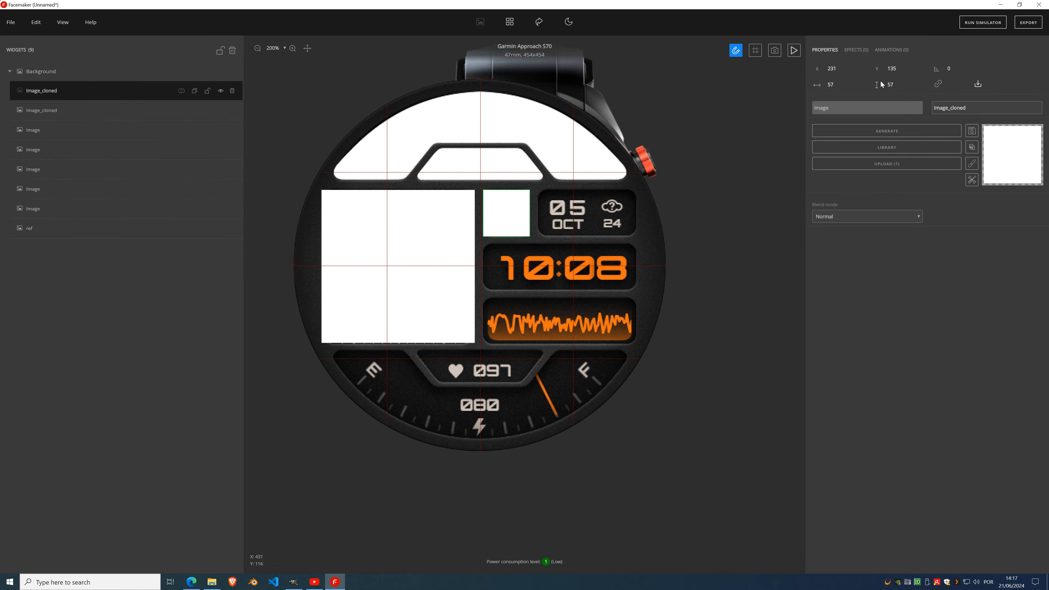
left_click(843, 67)
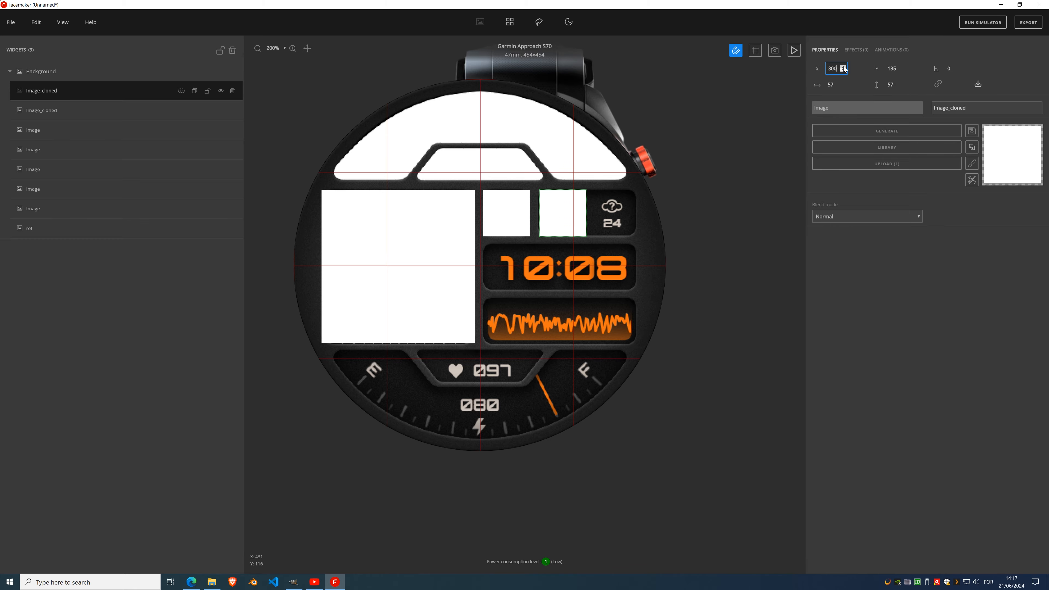
scroll(589, 303, "up", 5)
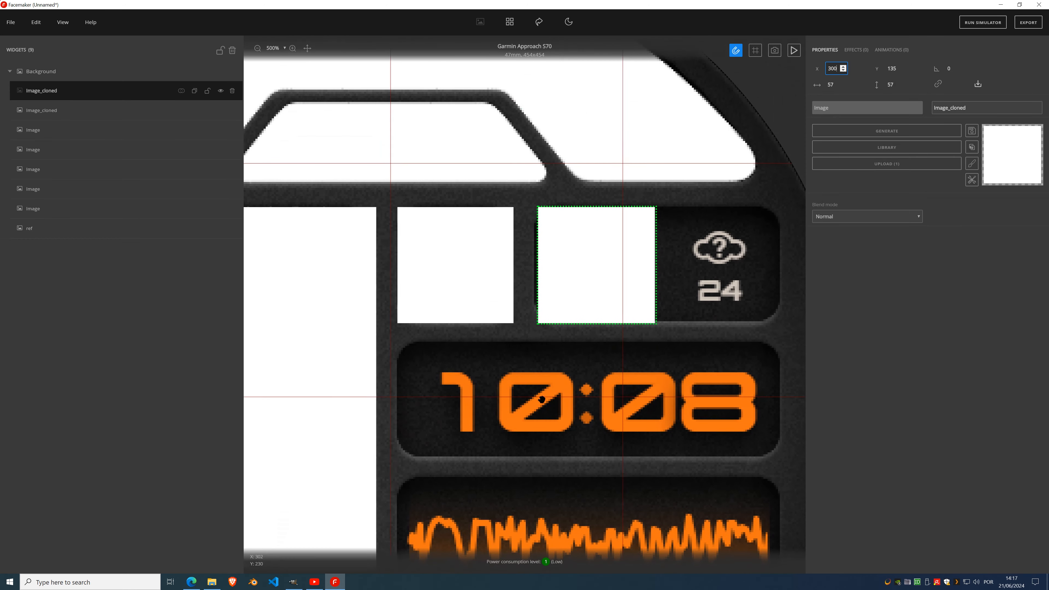
left_click(845, 73)
left_click(845, 73)
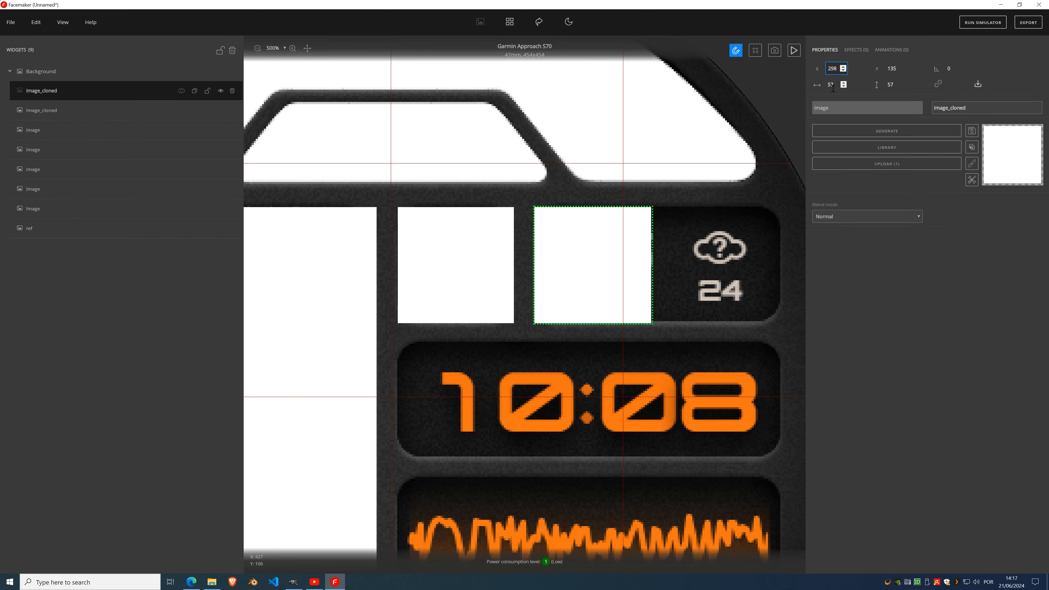
left_click(843, 66)
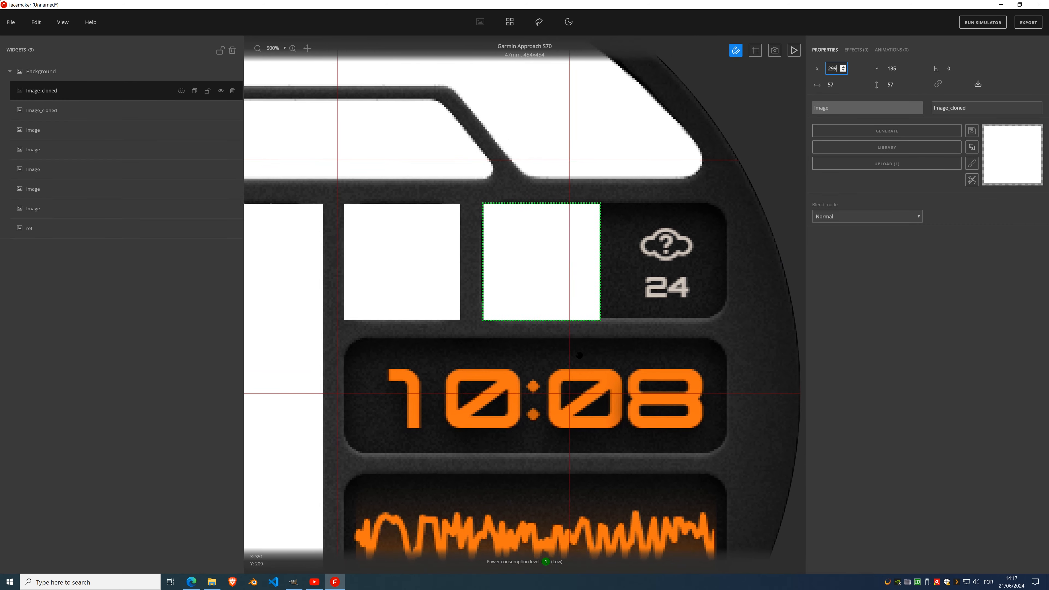
left_click_drag(580, 356, 494, 381)
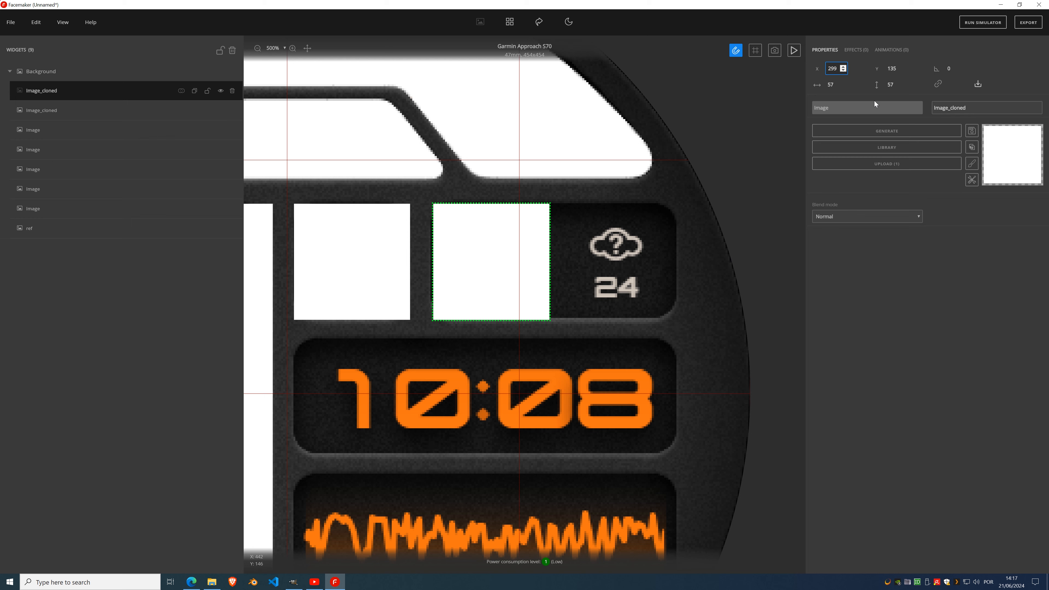
- Unlink the date-panel copy's proportions, set its width to 119 to span the panel, and apply the resize to the image
left_click(938, 87)
left_click_drag(844, 85, 844, 85)
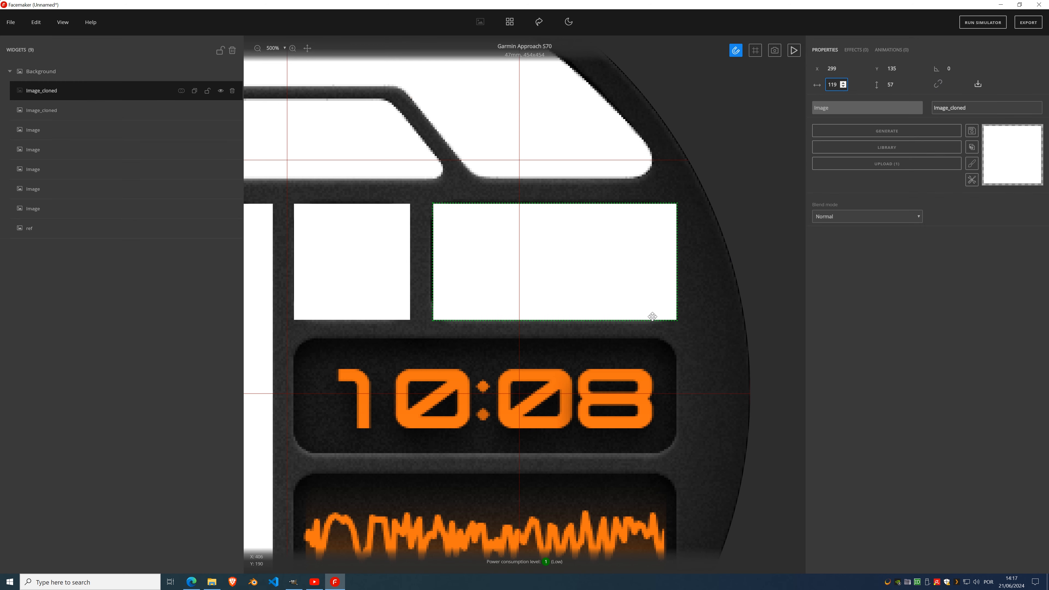
scroll(661, 319, "up", 5)
left_click_drag(593, 454, 627, 254)
scroll(627, 254, "down", 7)
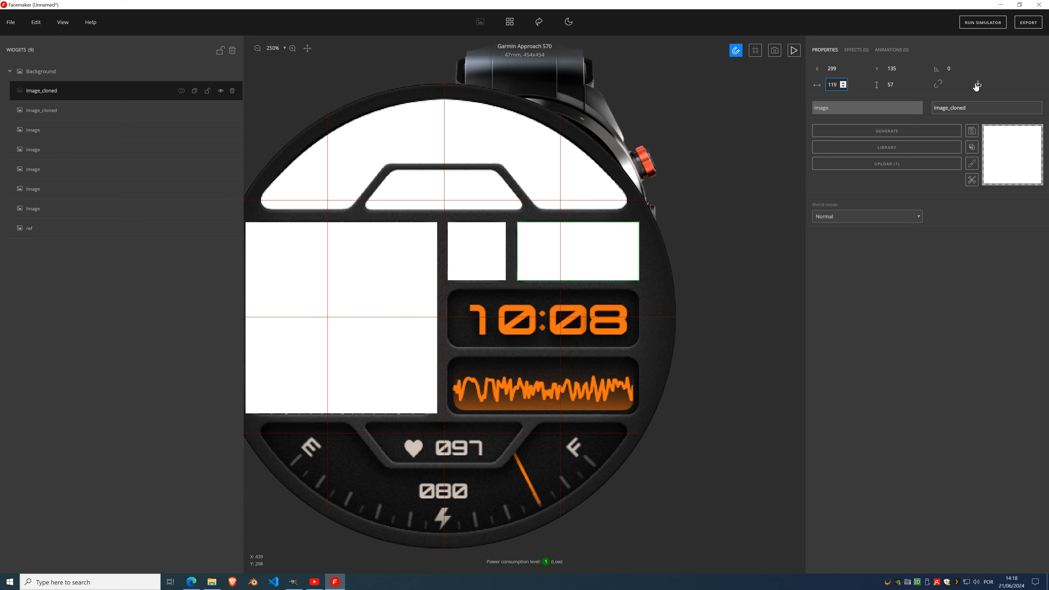
left_click(978, 85)
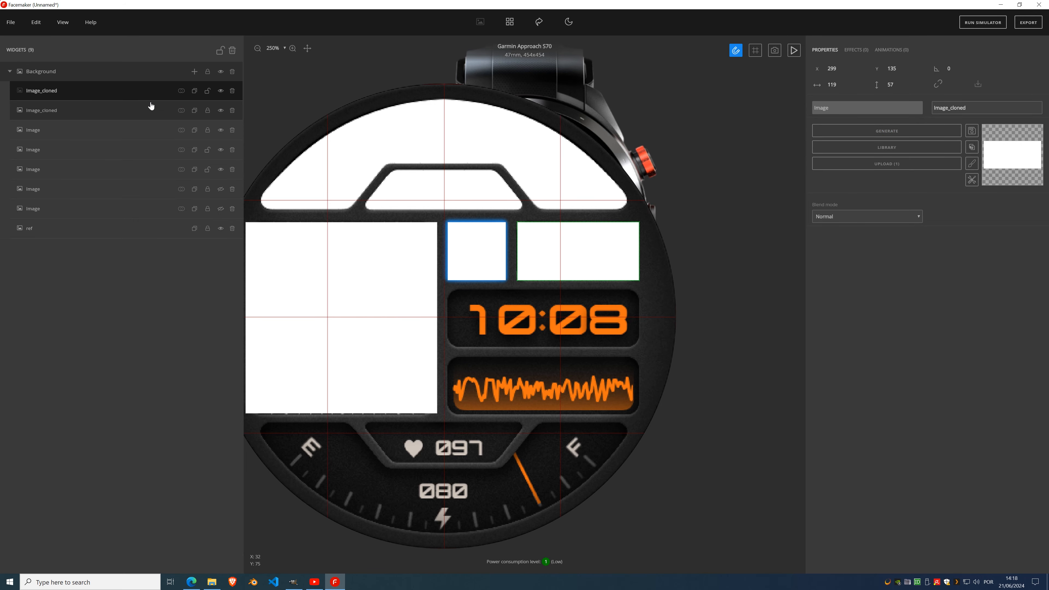
- Duplicate the date-panel rectangle, move the copy to X 231, Y 201 over the digital time panel, and lock it
left_click(129, 110)
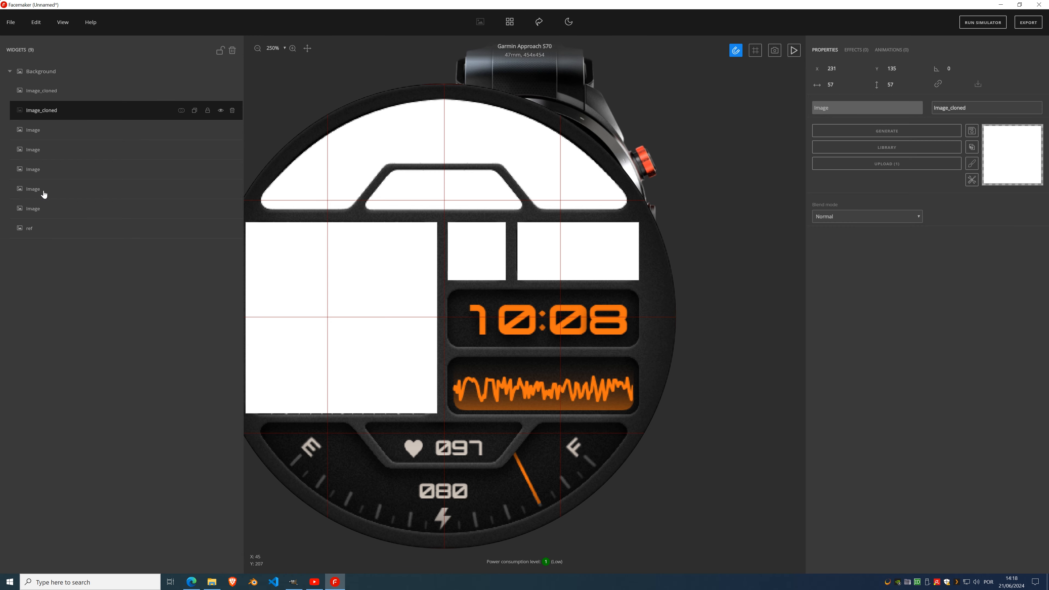
left_click(41, 130)
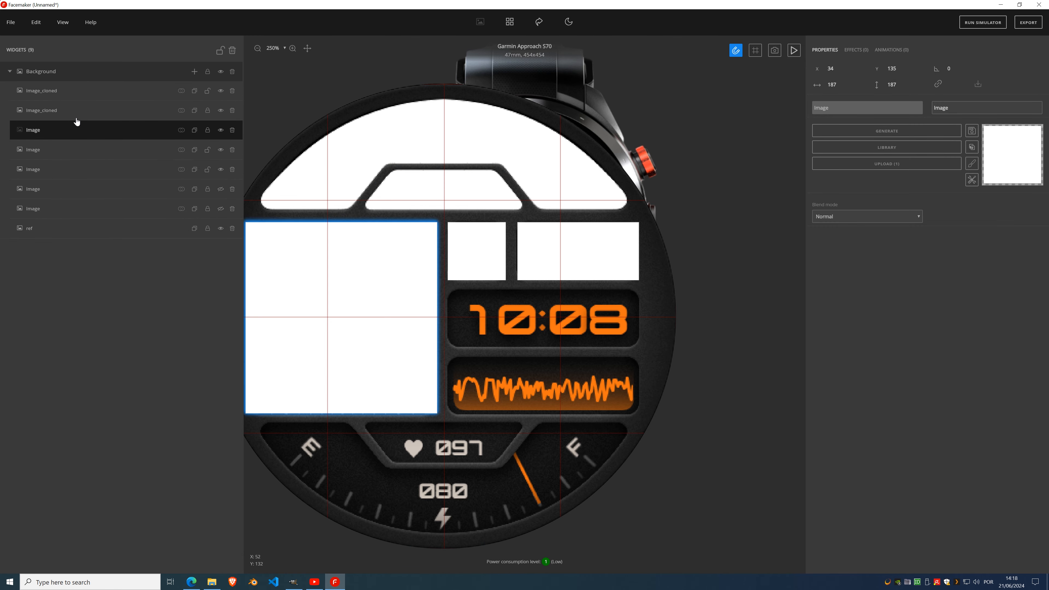
left_click(52, 92)
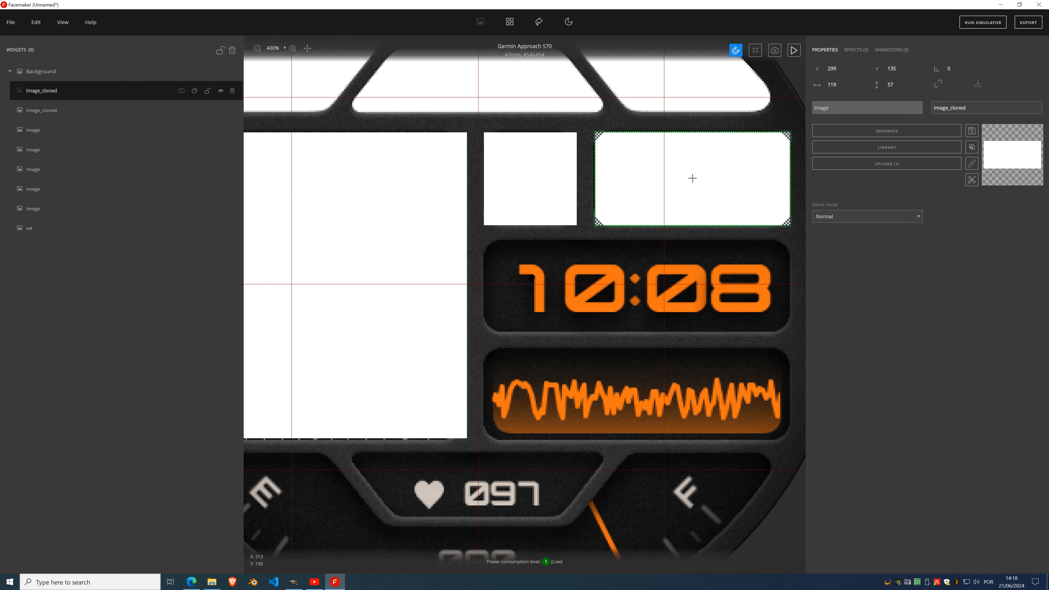
scroll(578, 251, "up", 5)
left_click_drag(587, 284, 472, 322)
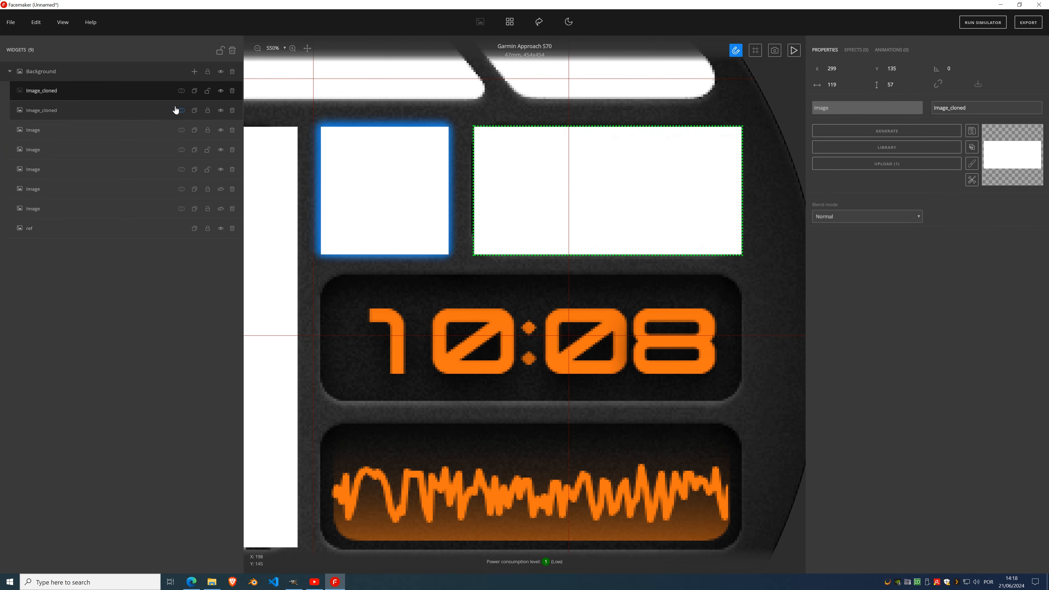
left_click(197, 95)
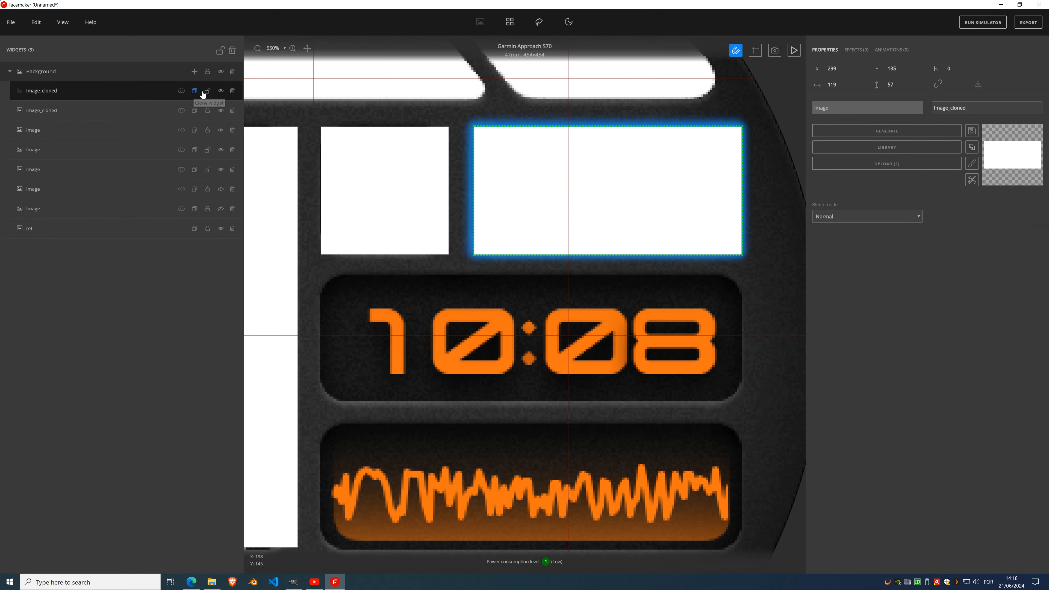
mouse_move(590, 157)
left_mouse_down()
mouse_move(492, 321)
mouse_move(436, 303)
left_mouse_up()
scroll(386, 288, "up", 7)
left_click_drag(462, 263, 306, 359)
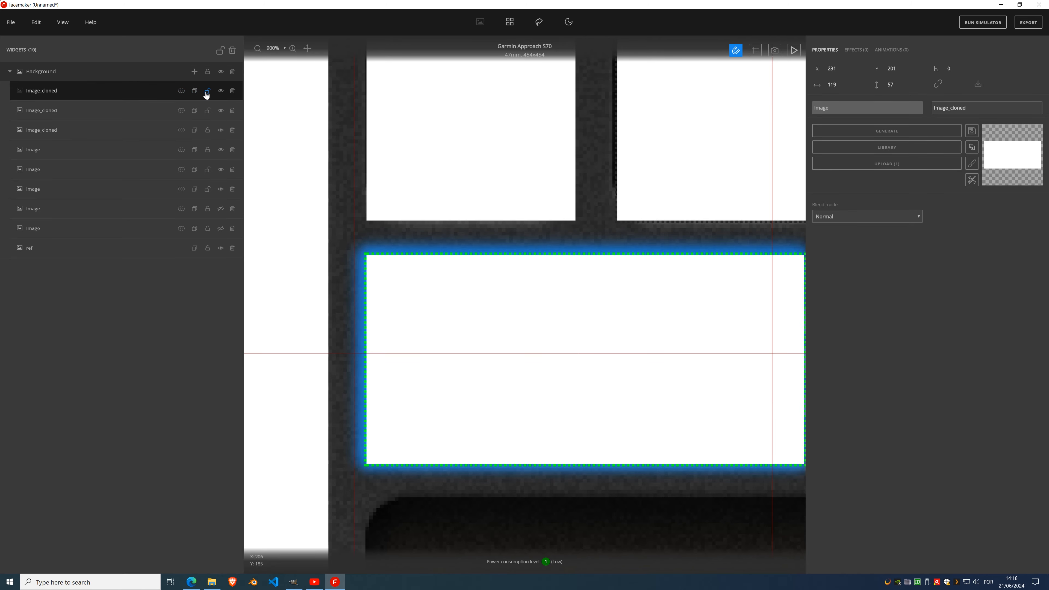
- Turn on Generate mode for the time-panel copy to bring back its 187-wide polygon and inspect its fit to the panel's right edge
scroll(566, 297, "down", 5)
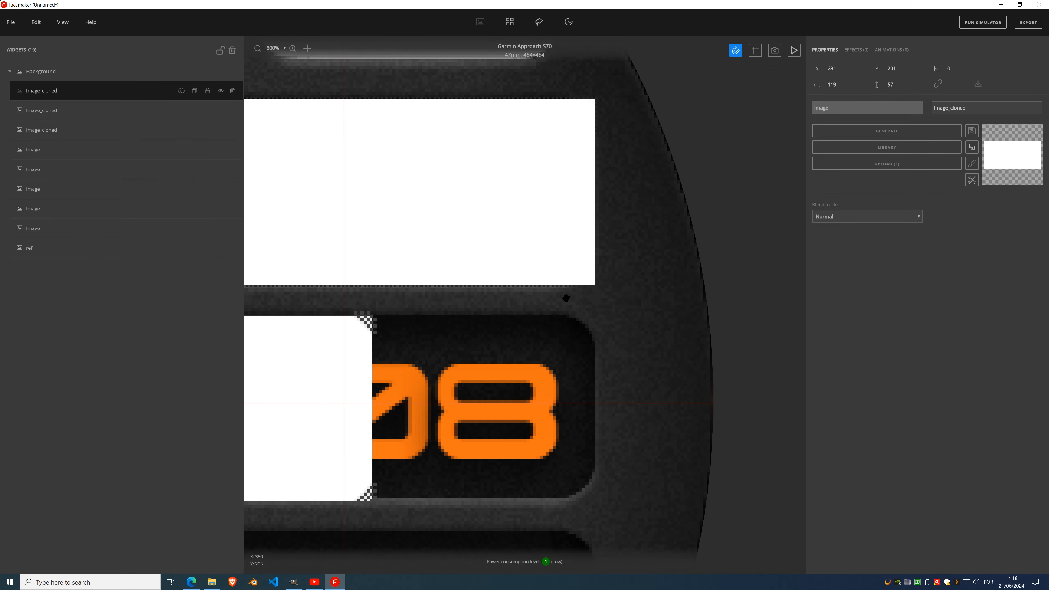
left_click_drag(461, 402, 539, 376)
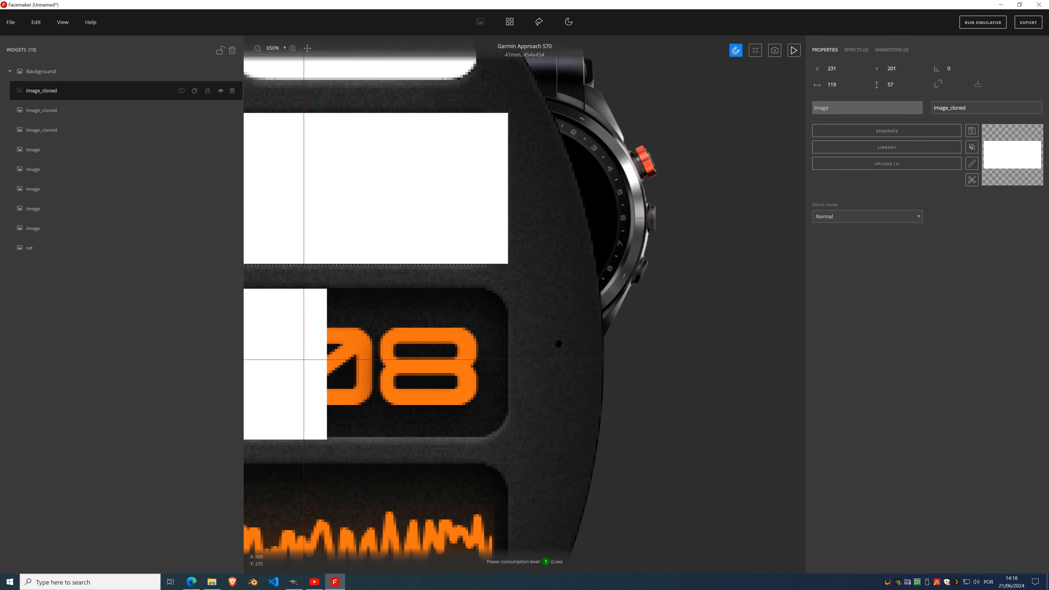
scroll(773, 268, "down", 3)
left_click_drag(451, 391, 539, 310)
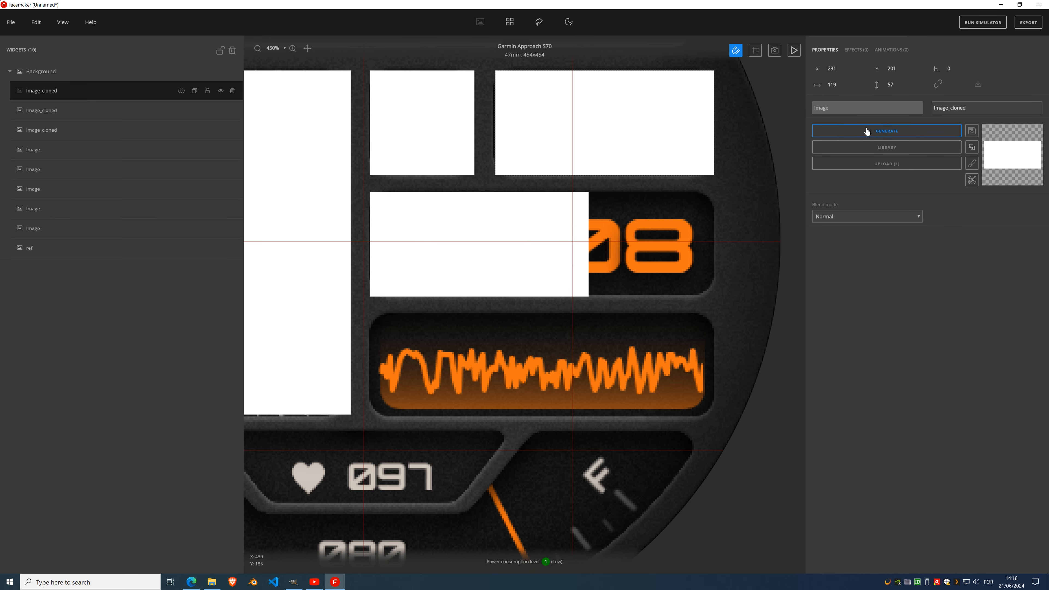
left_click(893, 131)
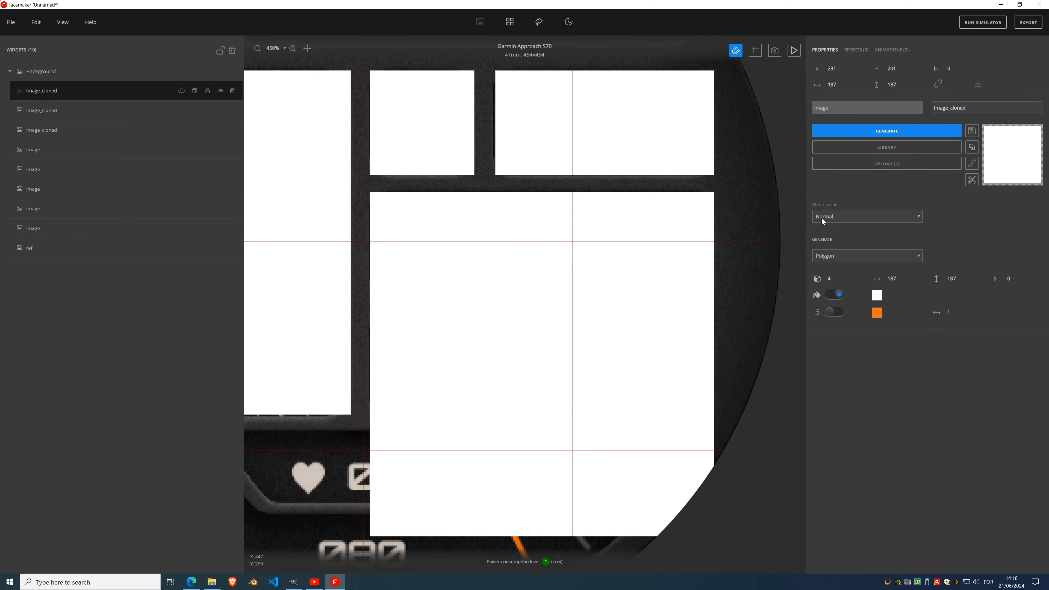
scroll(716, 177, "up", 5)
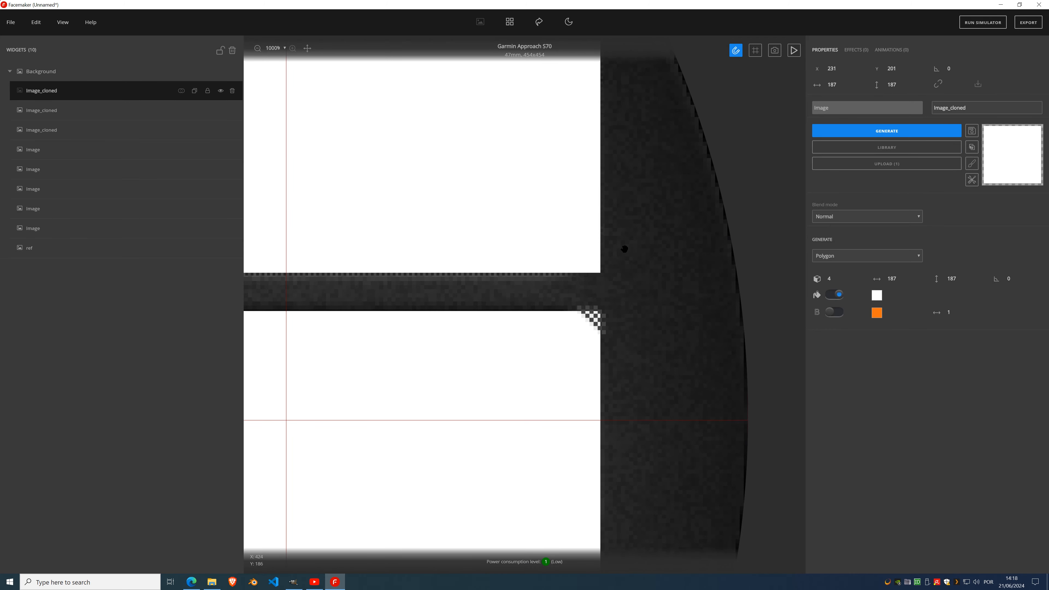
left_click_drag(535, 273, 602, 256)
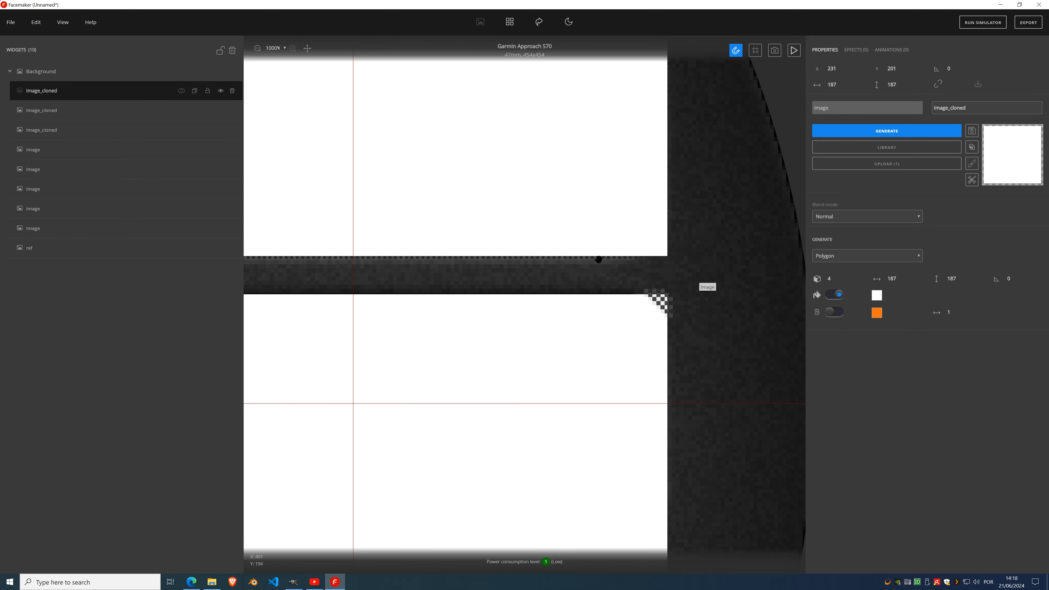
scroll(592, 232, "down", 7)
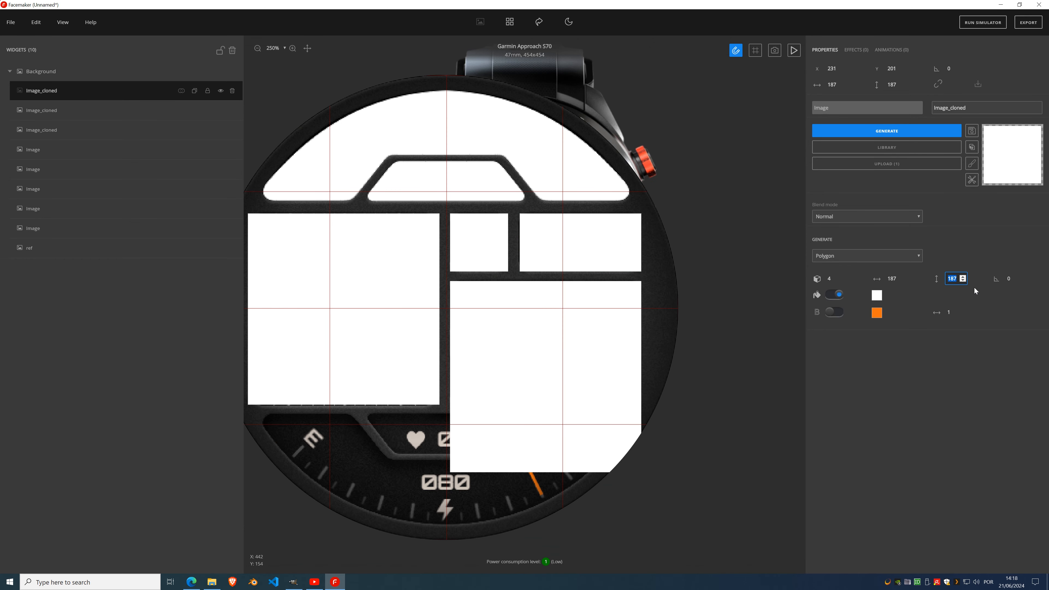
- Set the time-panel polygon's generated height to 56
type("60")
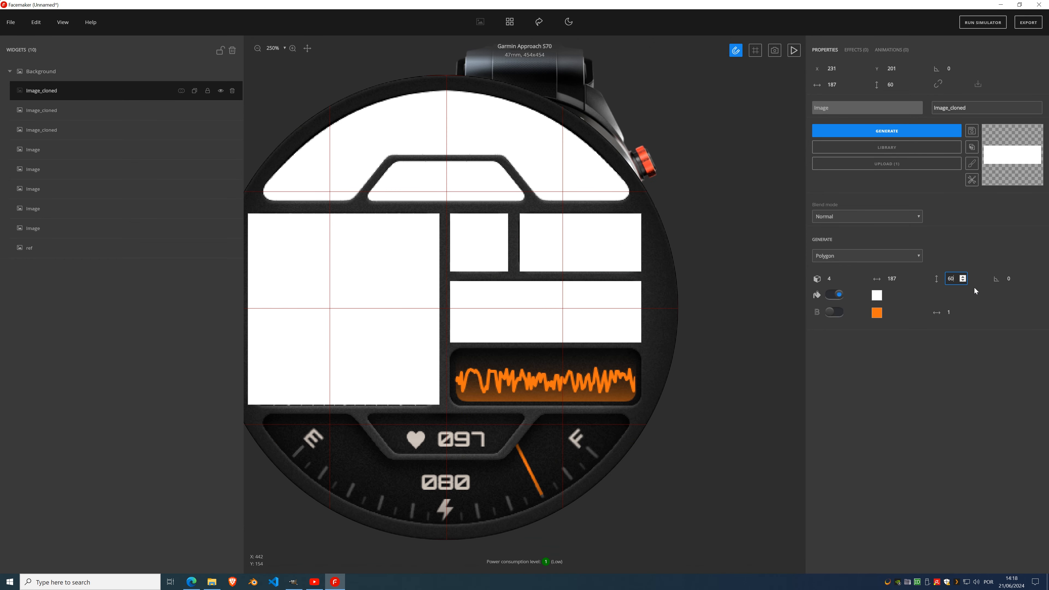
scroll(382, 437, "up", 5)
left_click_drag(382, 437, 491, 337)
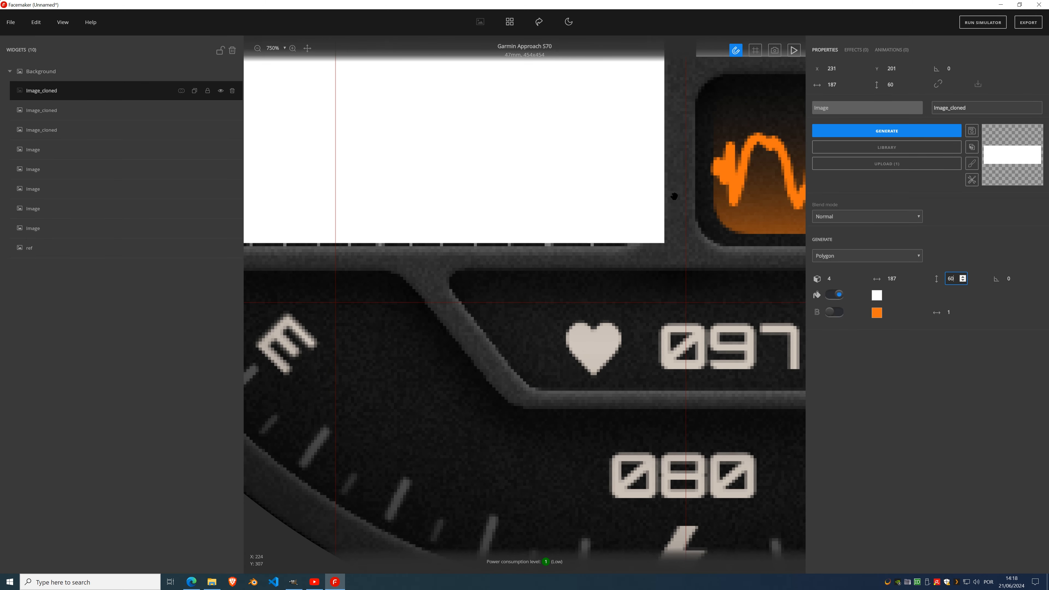
left_click_drag(763, 161, 450, 436)
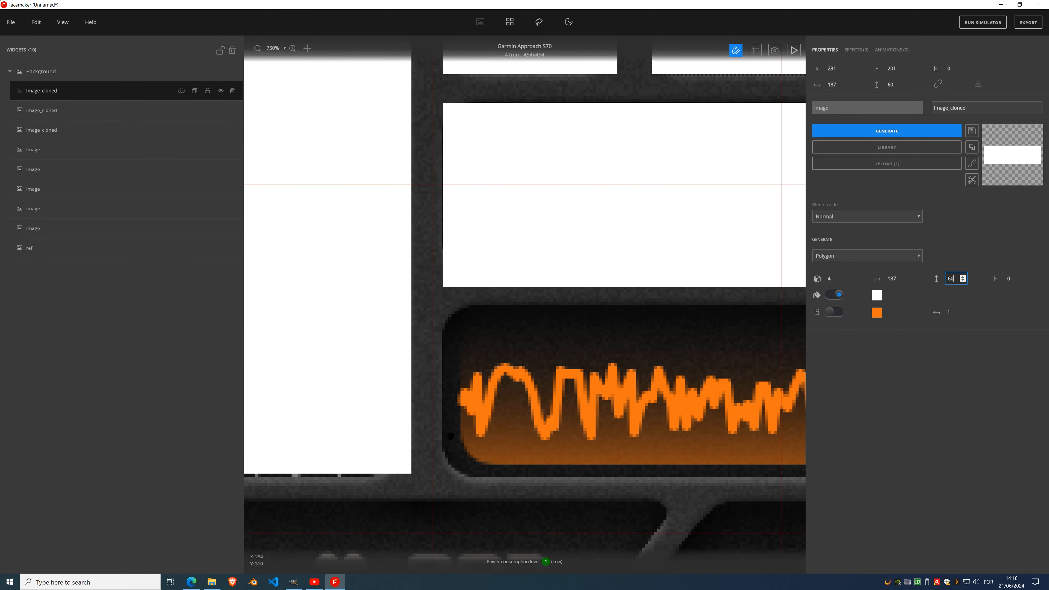
left_click(963, 281)
left_click(963, 281)
left_click(963, 281)
left_click(963, 280)
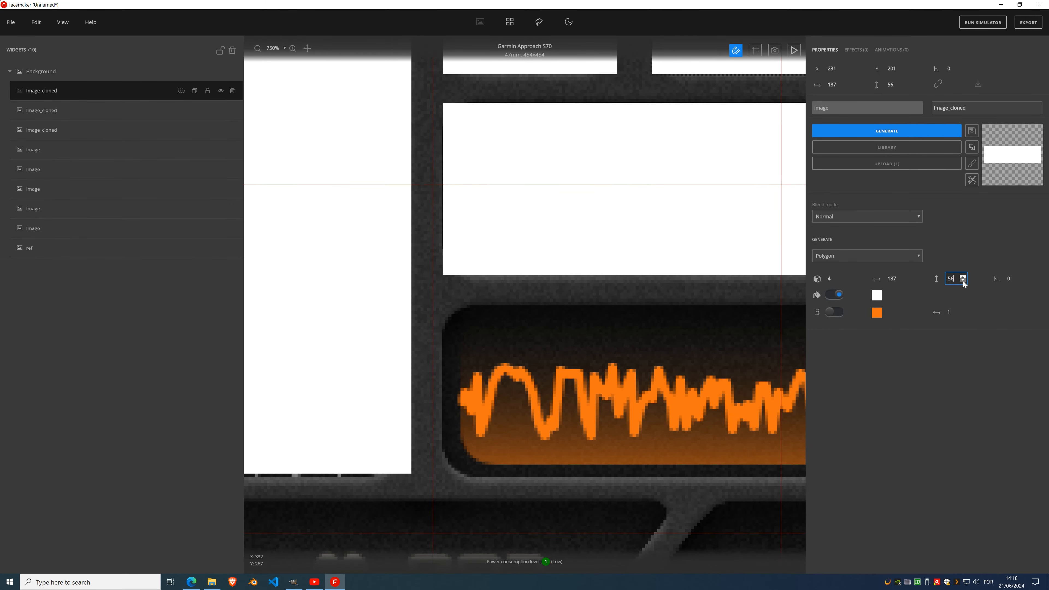
- Nudge the time-panel polygon's generated height and return it to 56, then compare its fit with the neighbouring panels
left_click(963, 280)
left_click(964, 276)
scroll(539, 308, "down", 5)
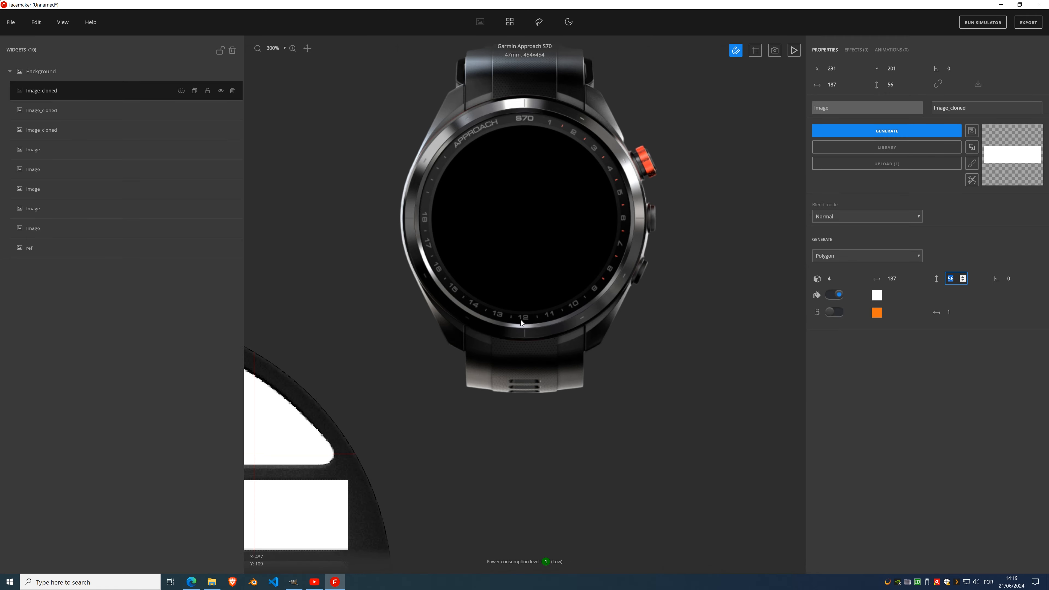
scroll(710, 228, "up", 4)
left_click_drag(711, 228, 579, 288)
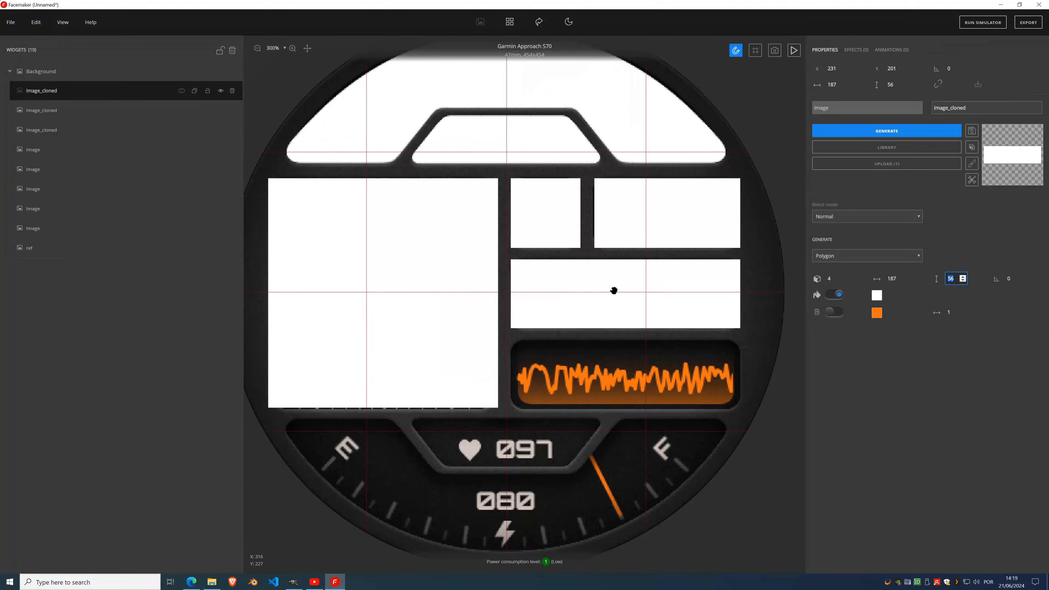
- Duplicate the time-panel rectangle, move the copy to Y 266 over the orange waveform panel, and check its fit
left_click(194, 93)
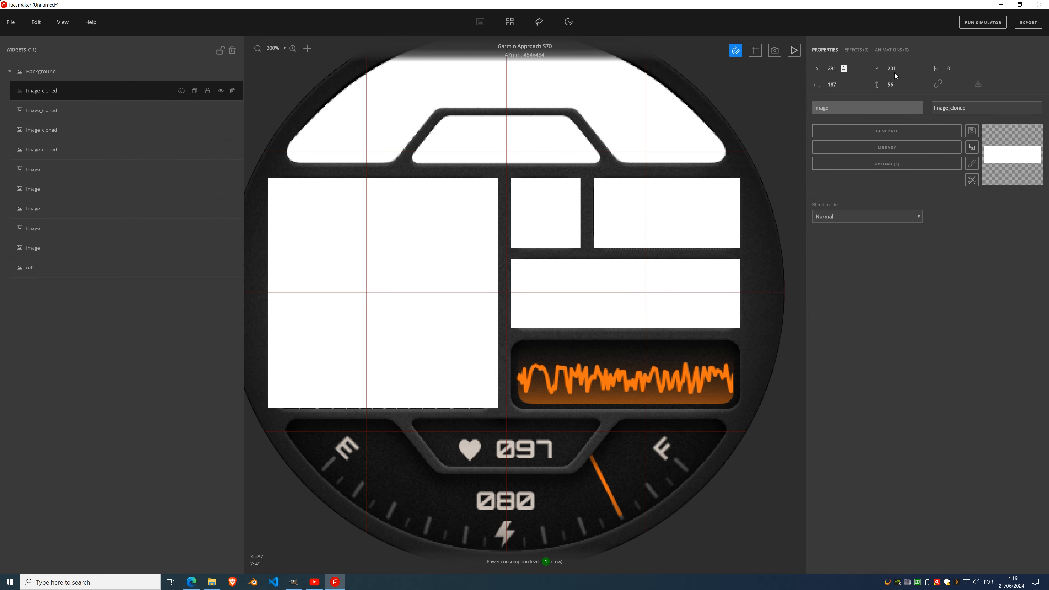
scroll(903, 68, "up", 6)
scroll(903, 68, "up", 20)
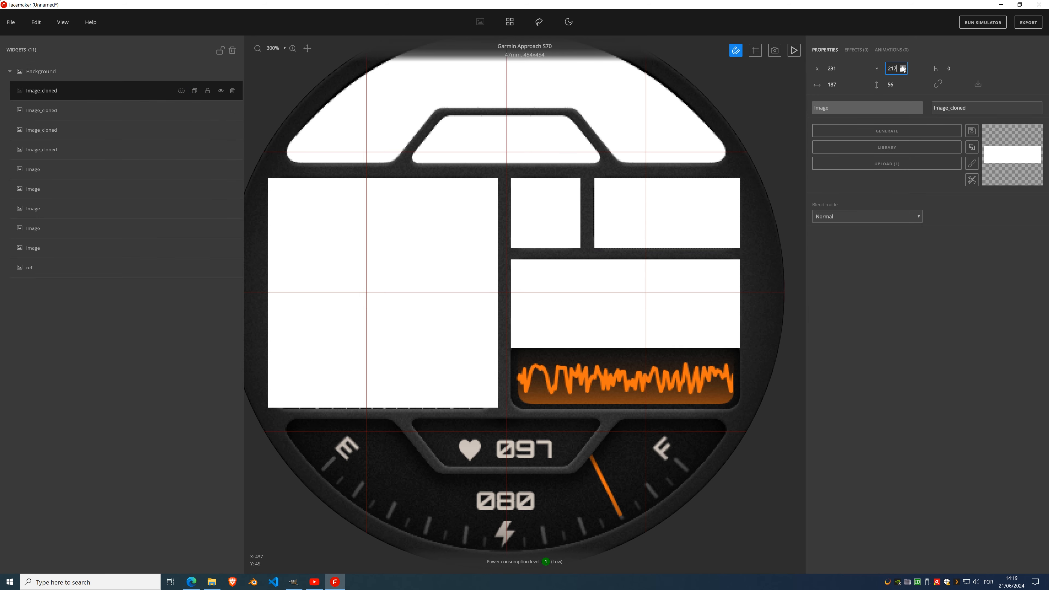
scroll(903, 69, "up", 19)
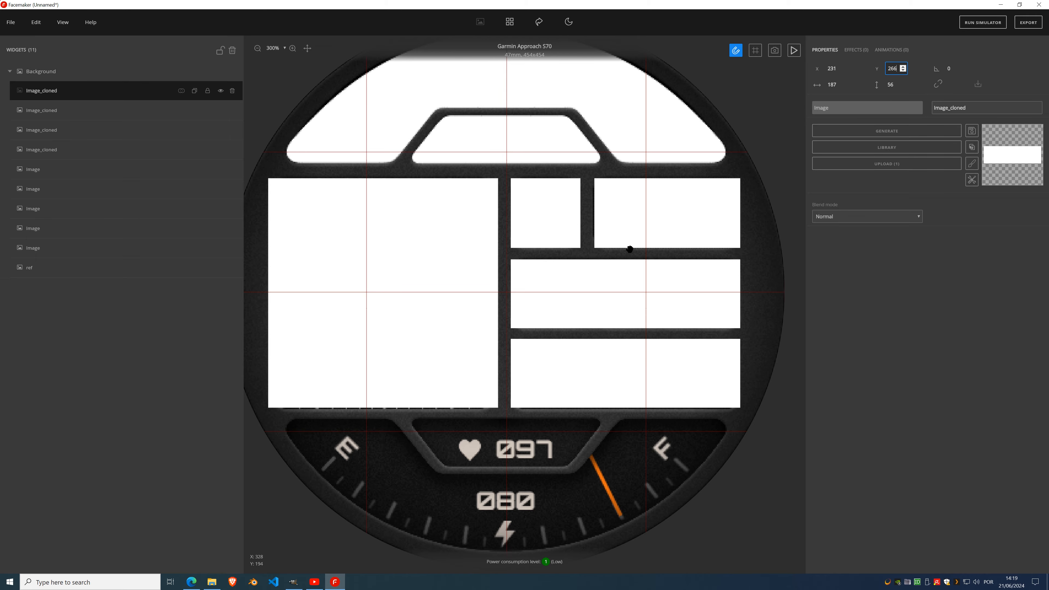
scroll(514, 375, "up", 8)
left_click_drag(639, 264, 380, 363)
left_click_drag(653, 227, 288, 481)
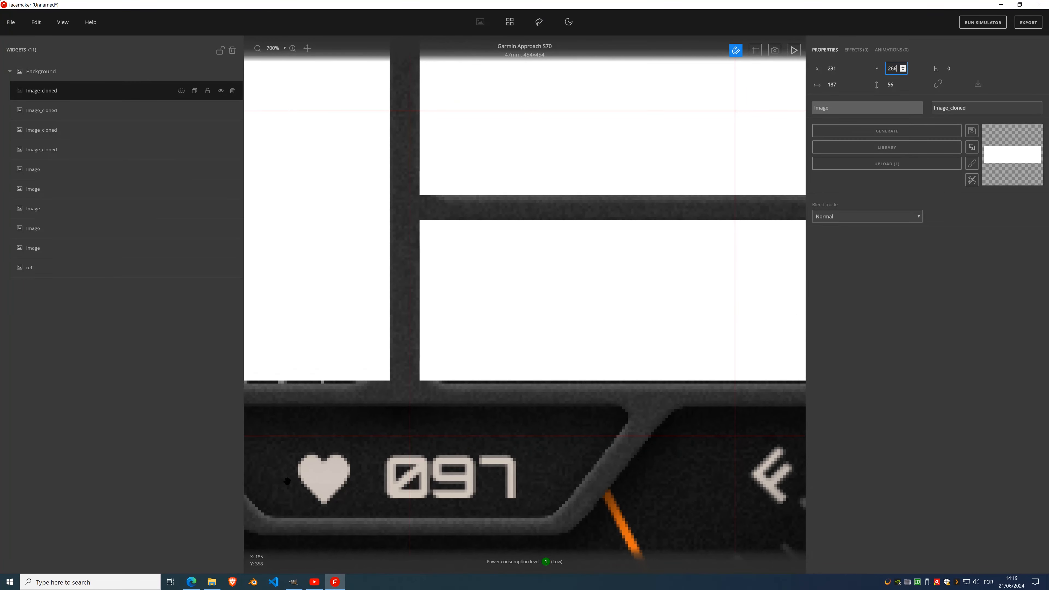
scroll(420, 401, "down", 10)
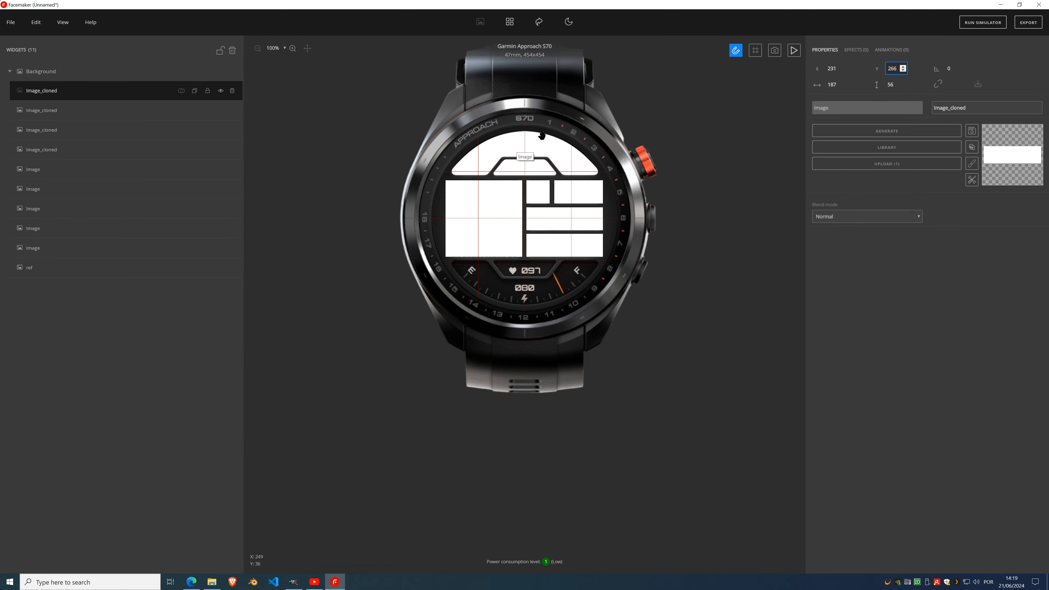
scroll(533, 198, "up", 5)
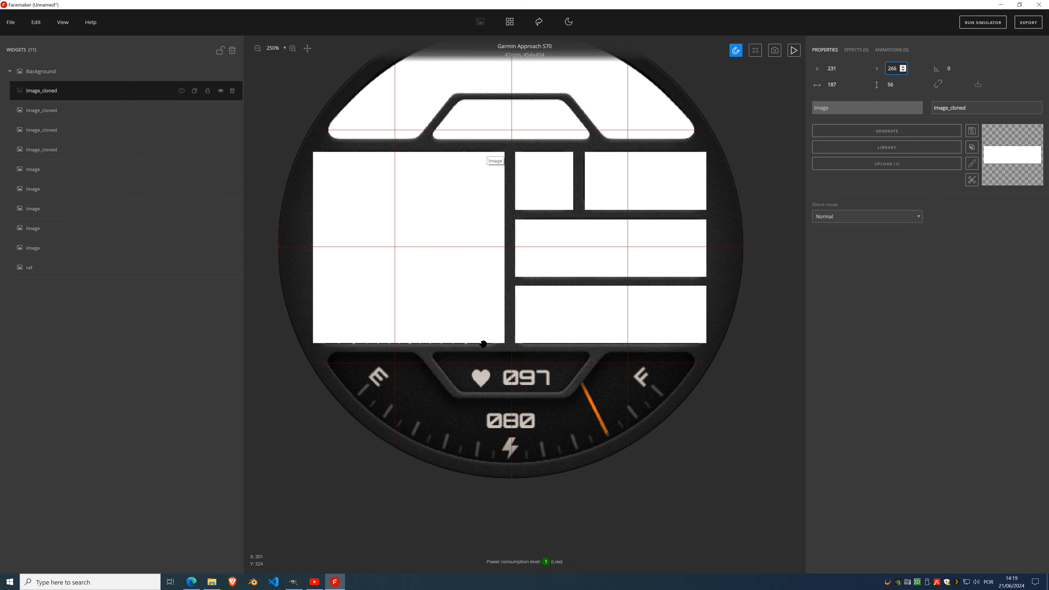
- Add a Rounded corners effect to the large square panel image
left_click(63, 169)
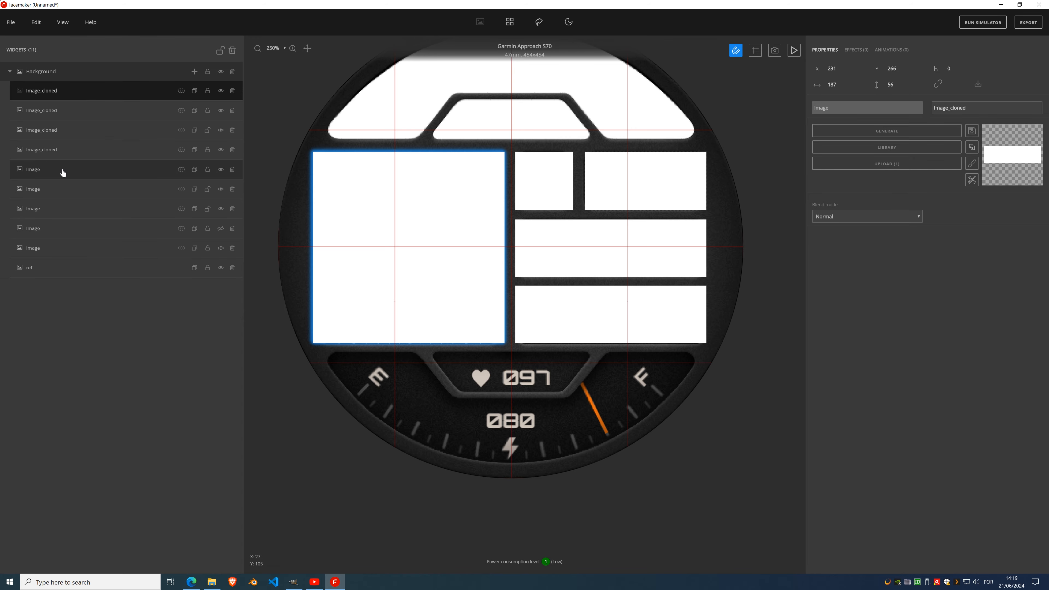
left_click(848, 53)
left_click(873, 69)
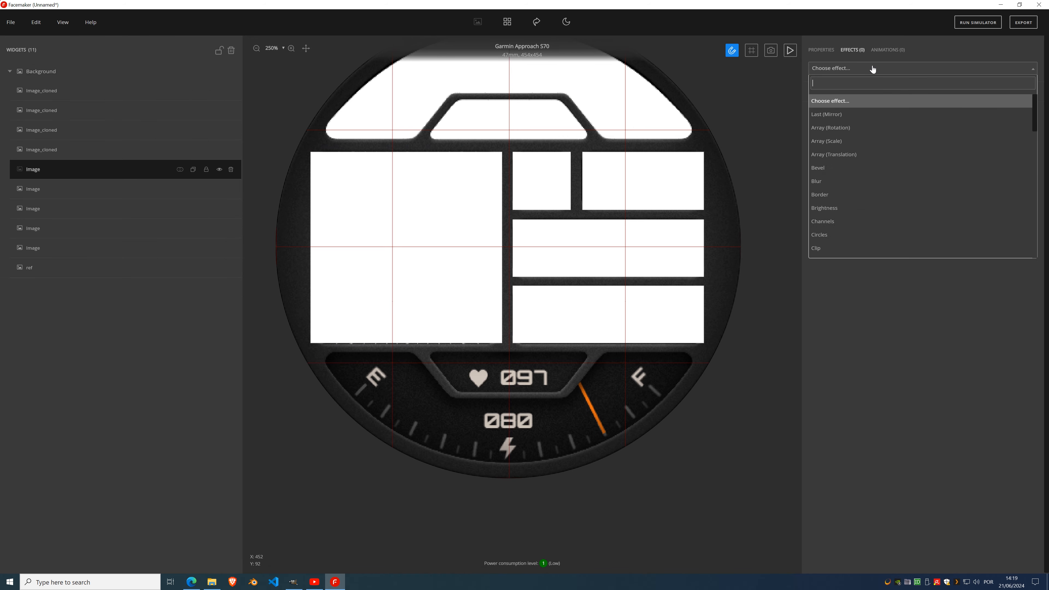
type("round")
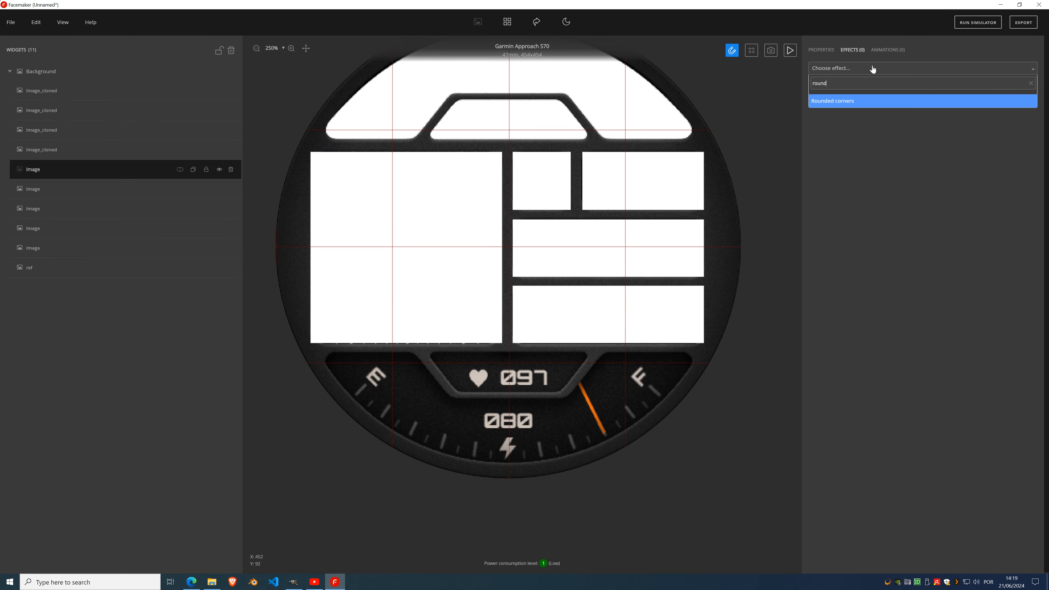
left_click(868, 99)
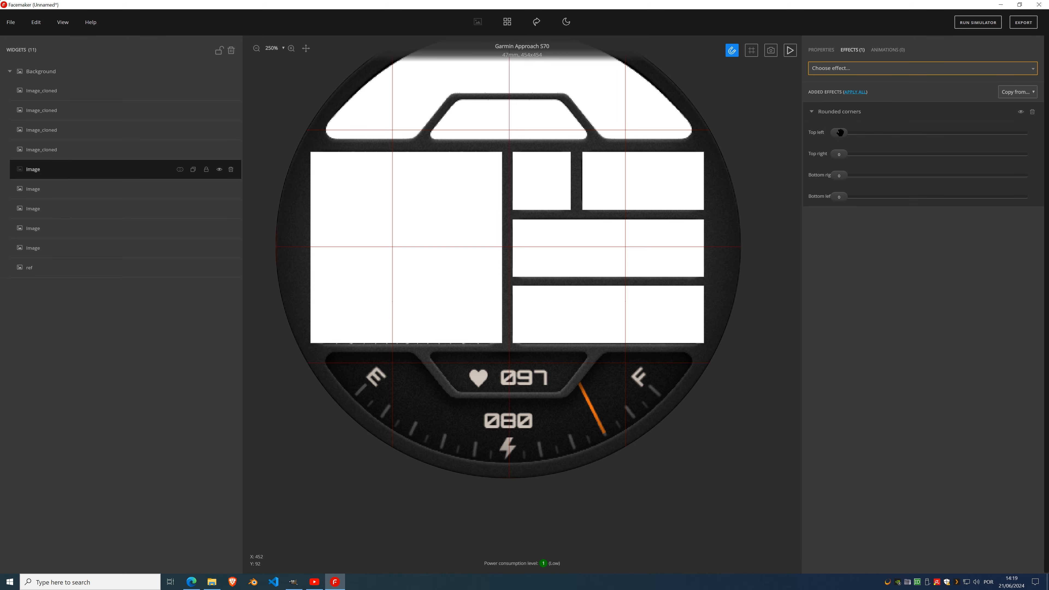
- Set all four corners of the large square's Rounded corners effect to 20 to match the panel's curve
left_click_drag(839, 133, 910, 152)
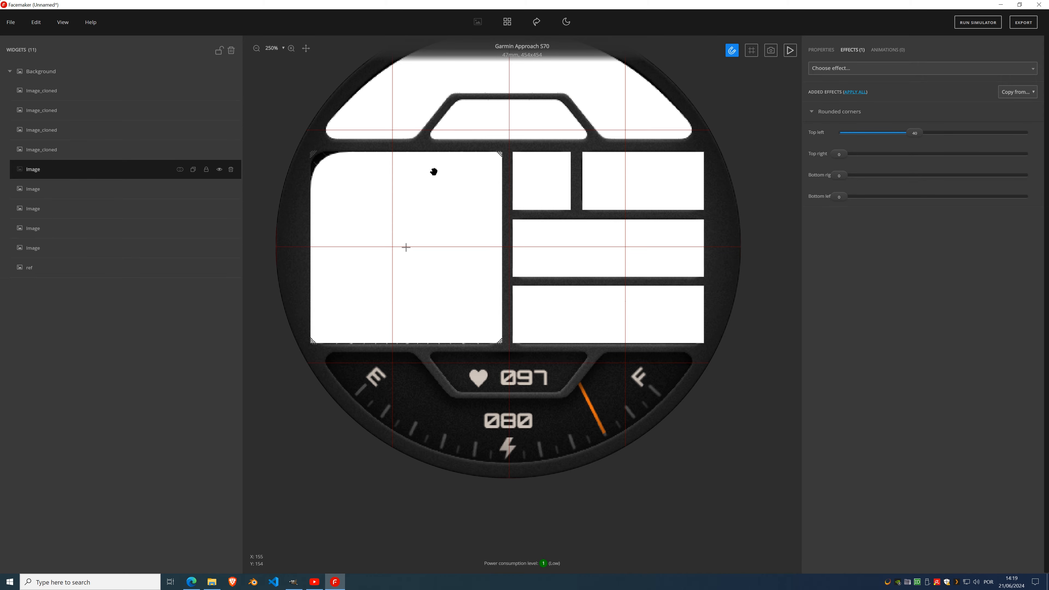
scroll(366, 162, "up", 4)
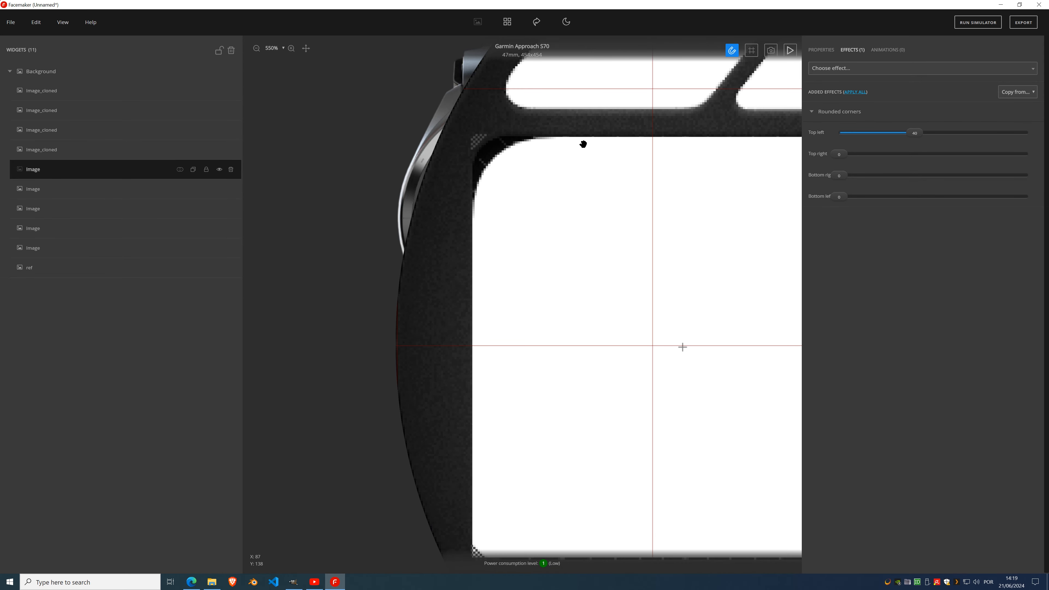
scroll(522, 162, "up", 3)
left_click_drag(540, 247, 587, 238)
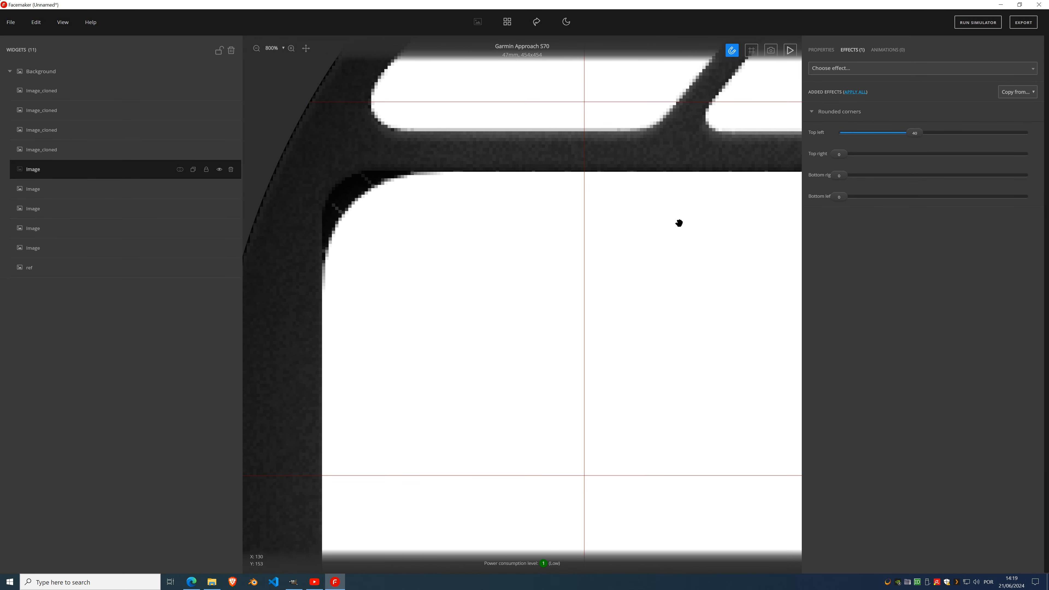
left_click_drag(915, 133, 873, 153)
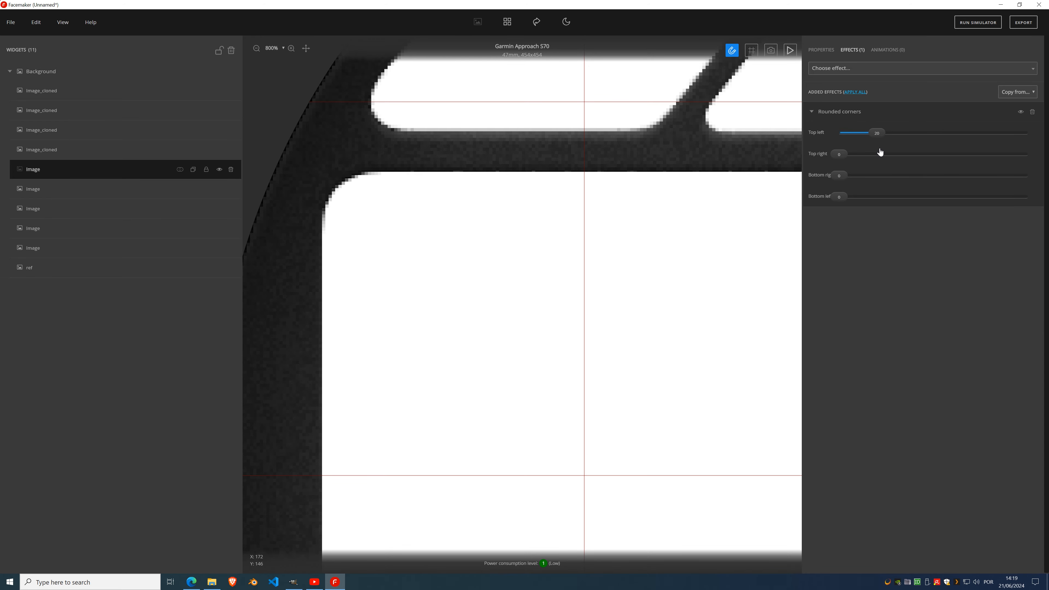
left_click_drag(839, 154, 880, 208)
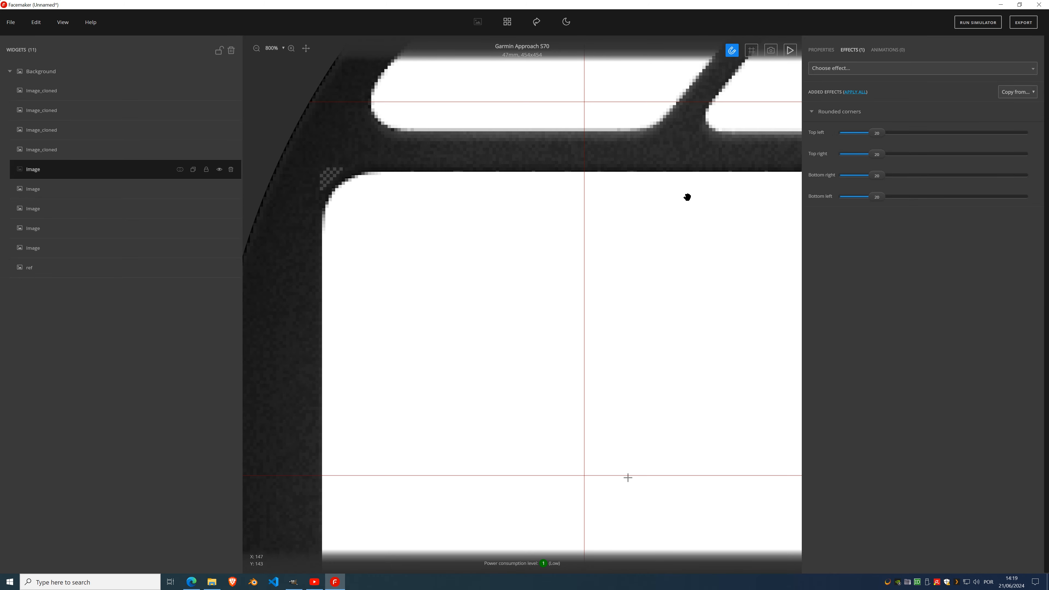
scroll(684, 200, "down", 5)
scroll(680, 201, "down", 3)
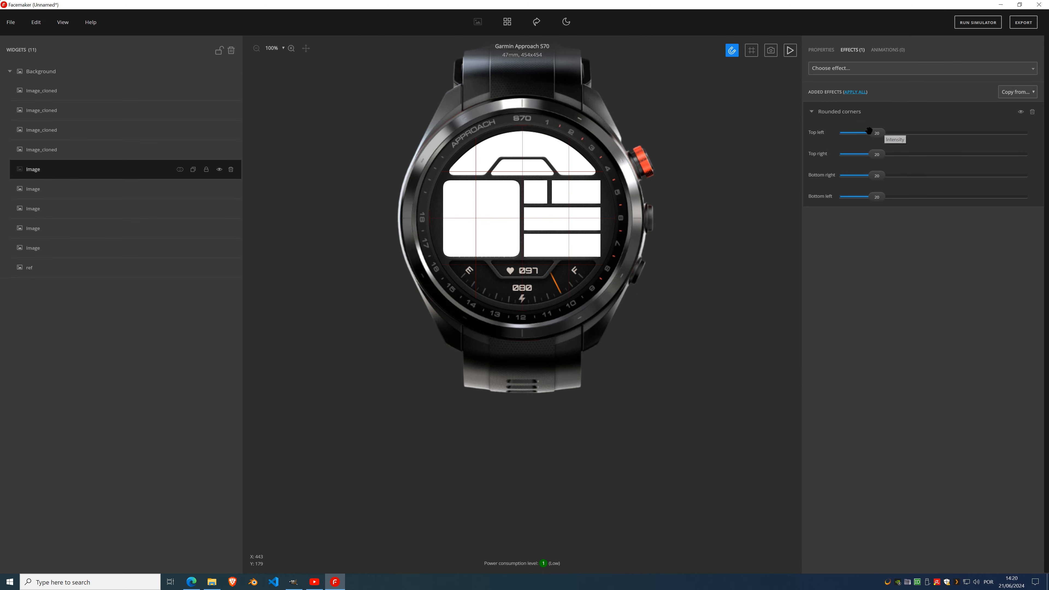
left_click_drag(877, 133, 838, 133)
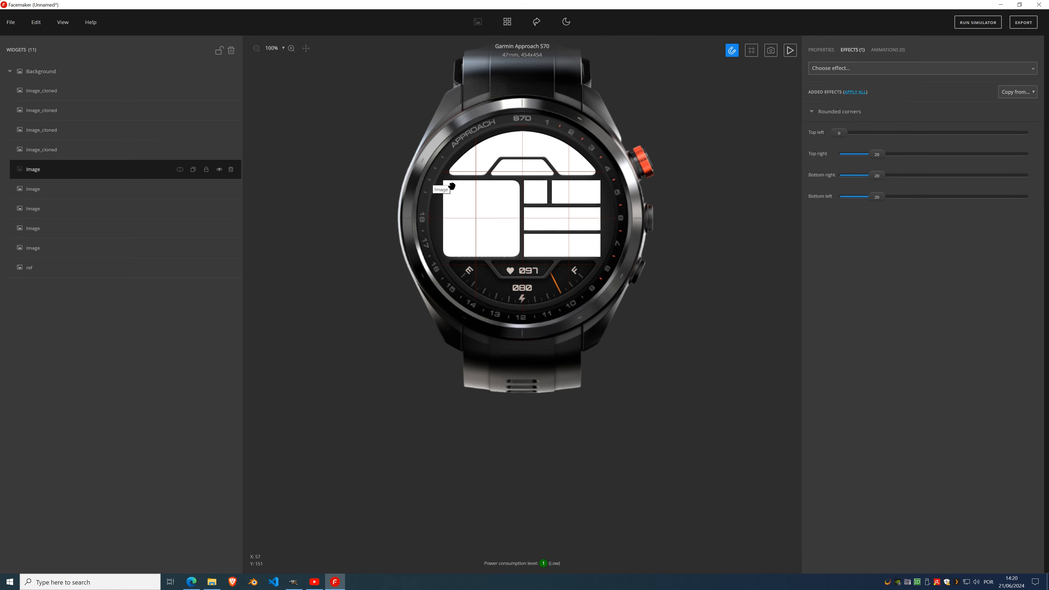
left_click_drag(839, 132, 998, 133)
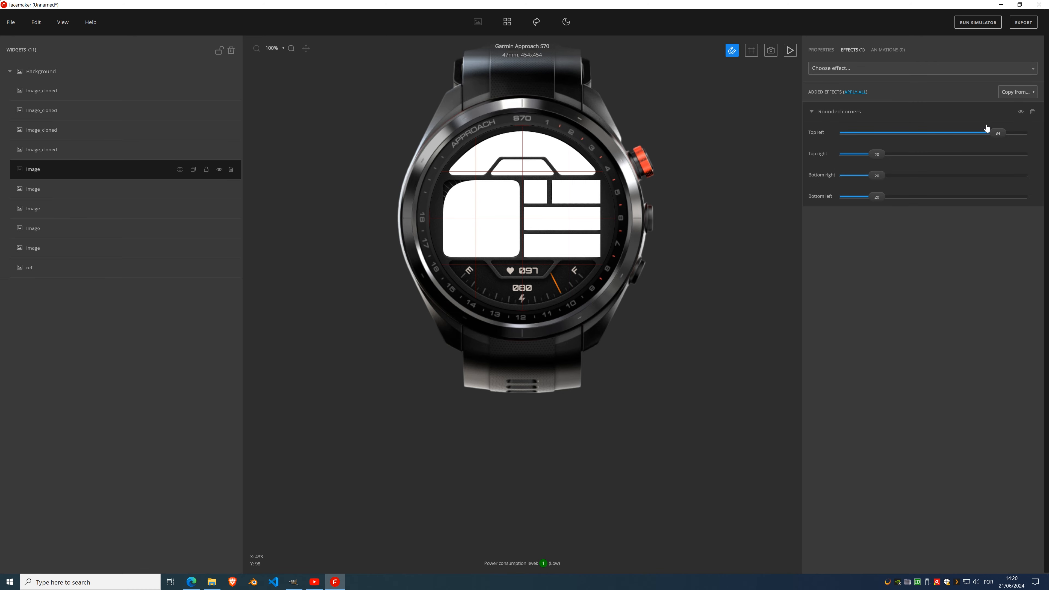
left_click_drag(997, 133, 880, 152)
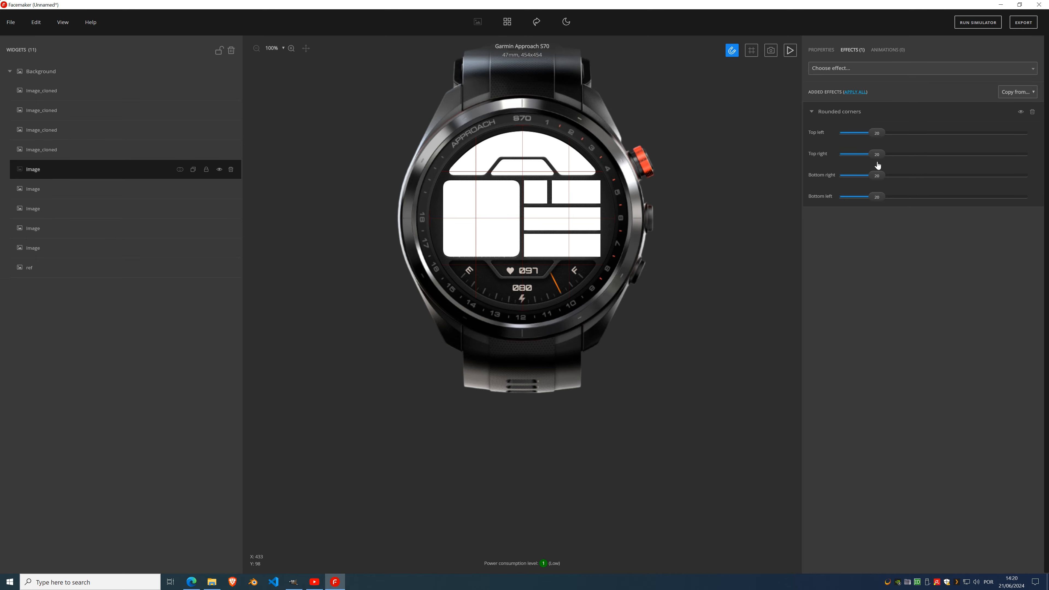
- Apply the last-used Rounded corners effect to the small 57 × 57 square and compare its corners with the large square's
scroll(555, 195, "up", 5)
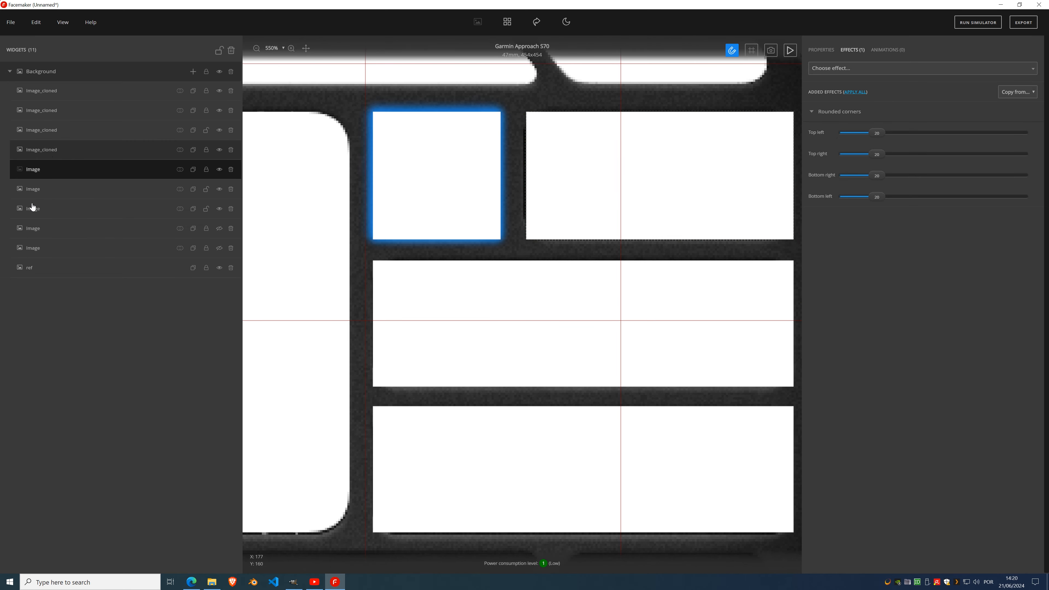
left_click(45, 150)
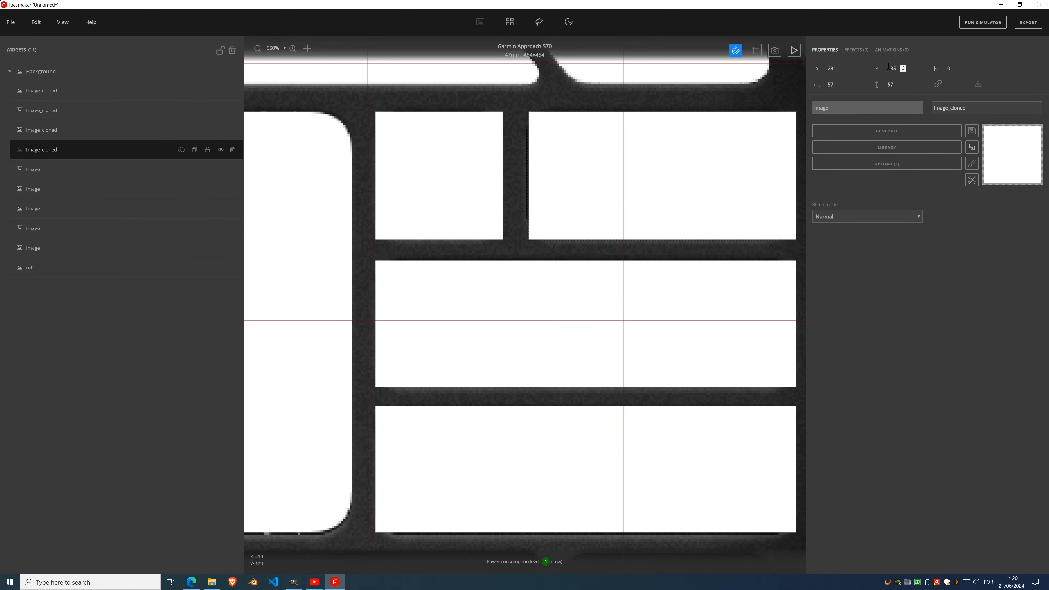
left_click(864, 53)
left_click(865, 69)
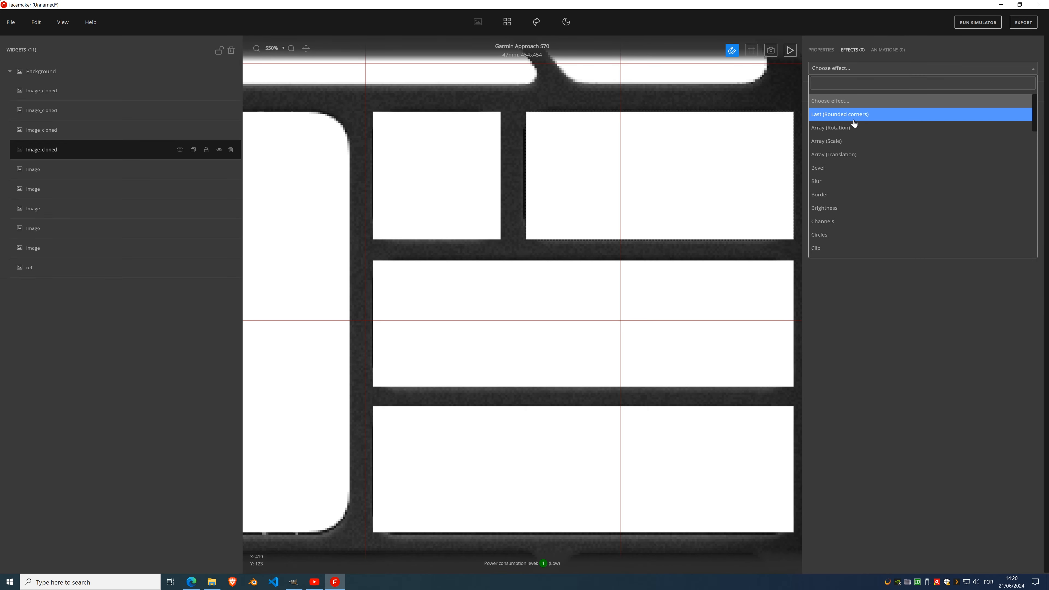
left_click(869, 119)
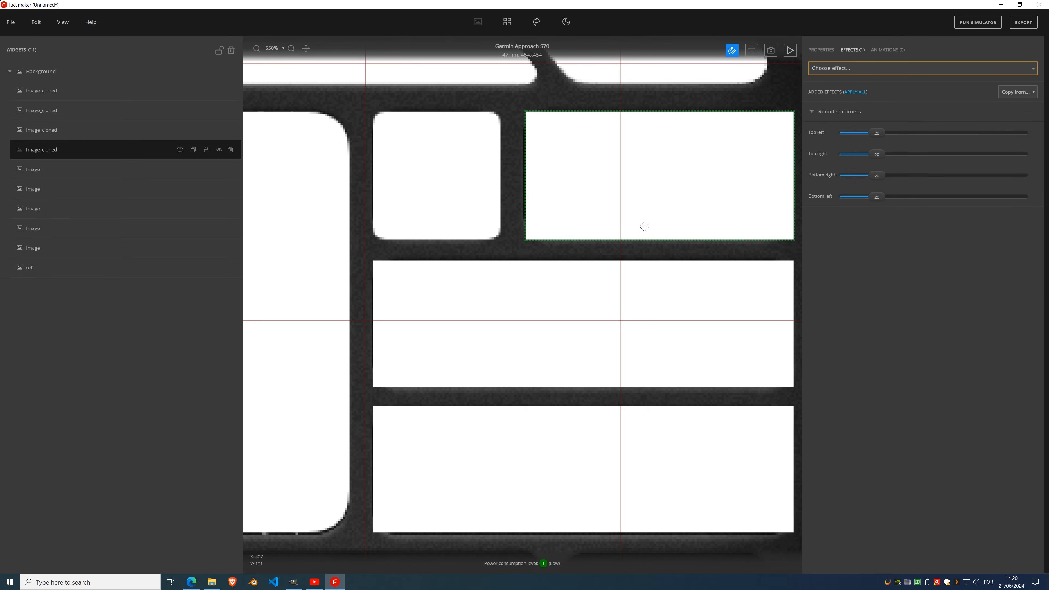
scroll(533, 227, "down", 1)
left_click_drag(478, 133, 591, 246)
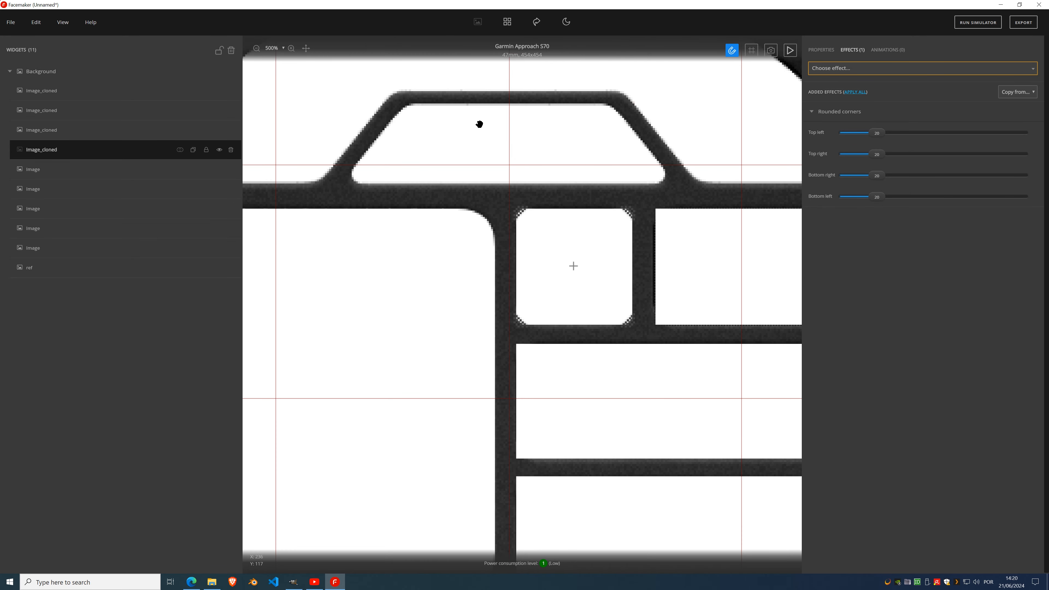
left_click_drag(672, 218, 589, 243)
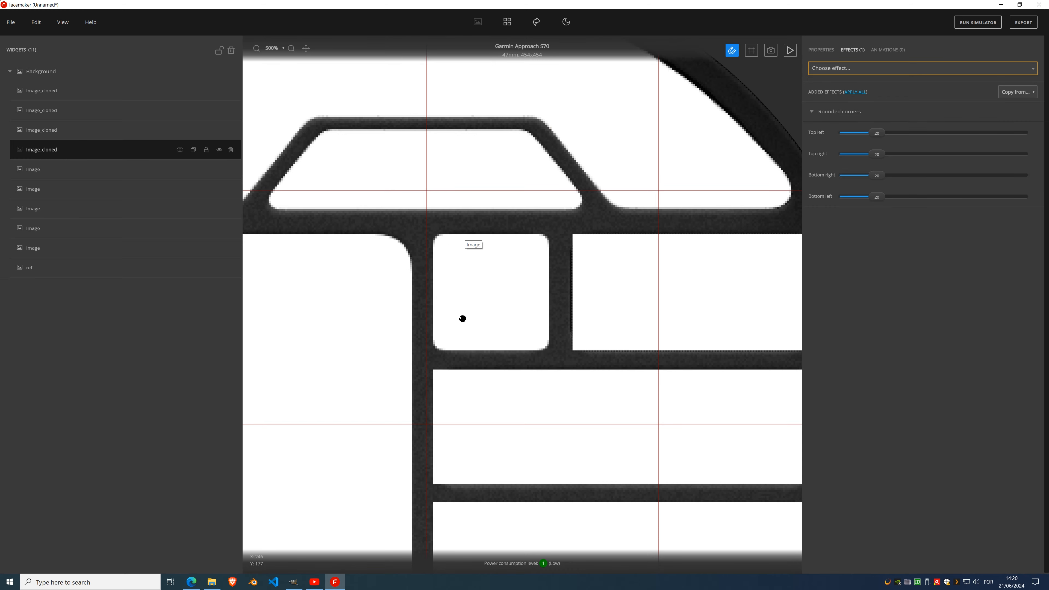
- Set all four corners of the small square's Rounded corners effect to 45
left_click_drag(878, 135, 920, 149)
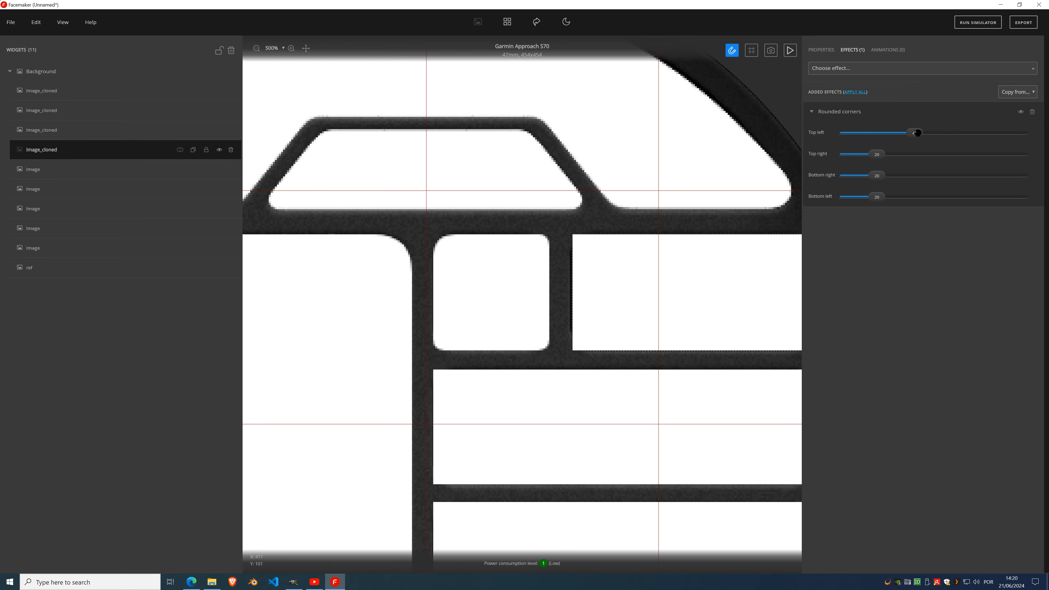
left_click_drag(918, 133, 999, 151)
left_click_drag(991, 134, 946, 152)
left_click_drag(939, 146, 933, 145)
left_click_drag(876, 156, 926, 180)
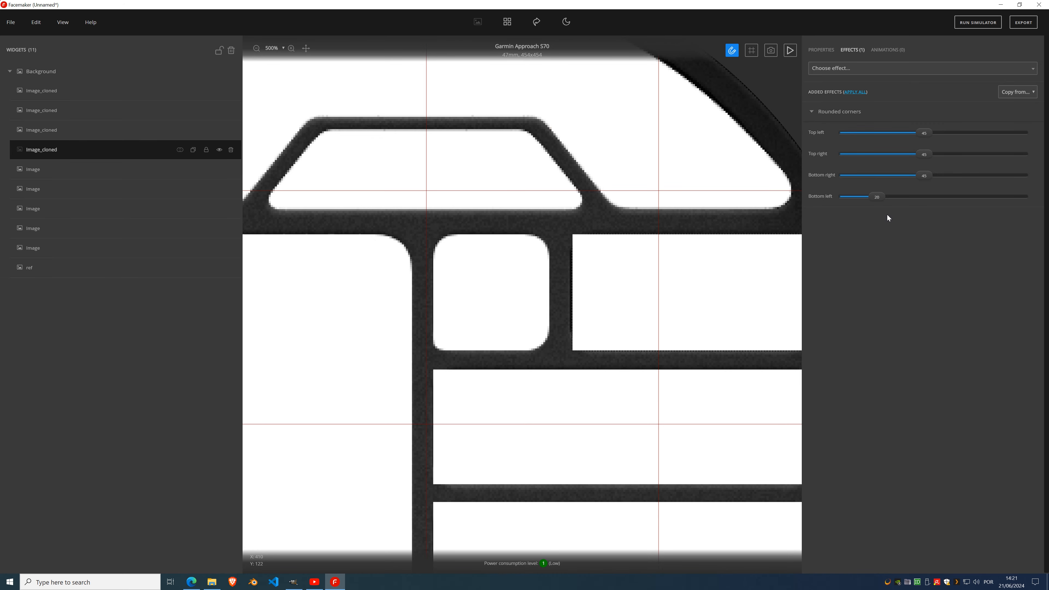
left_click_drag(876, 196, 929, 208)
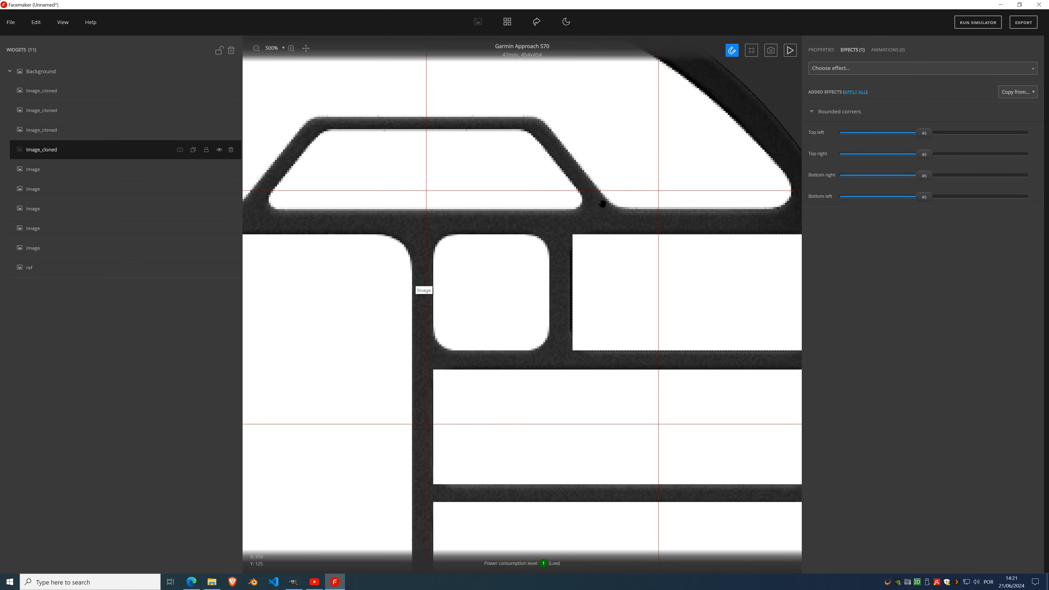
- Apply the last-used Rounded corners effect to the 119-wide date-panel rectangle, with all four corners at 45
left_click_drag(602, 203, 530, 213)
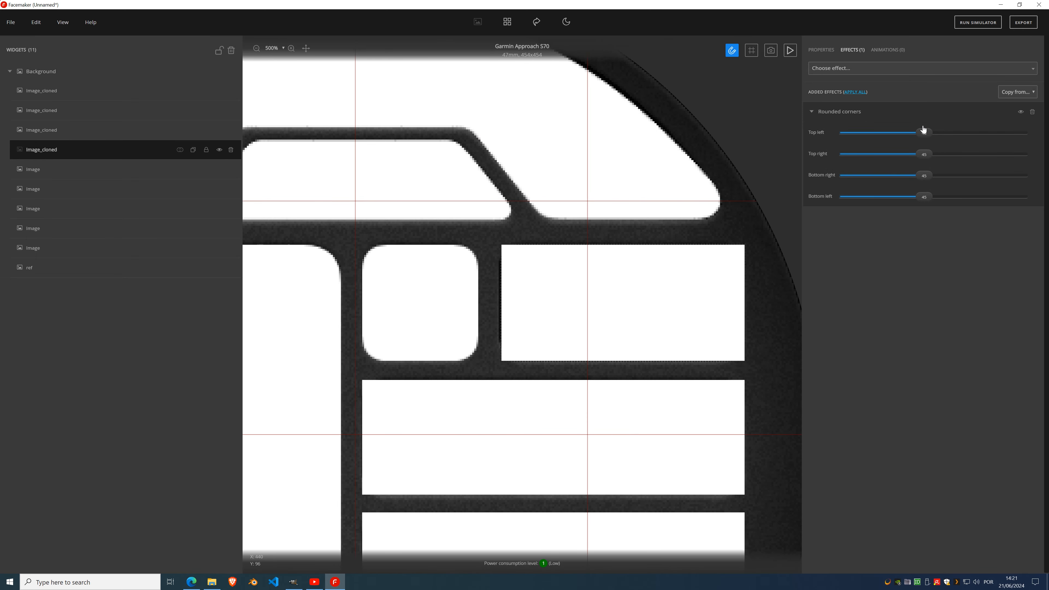
left_click(78, 135)
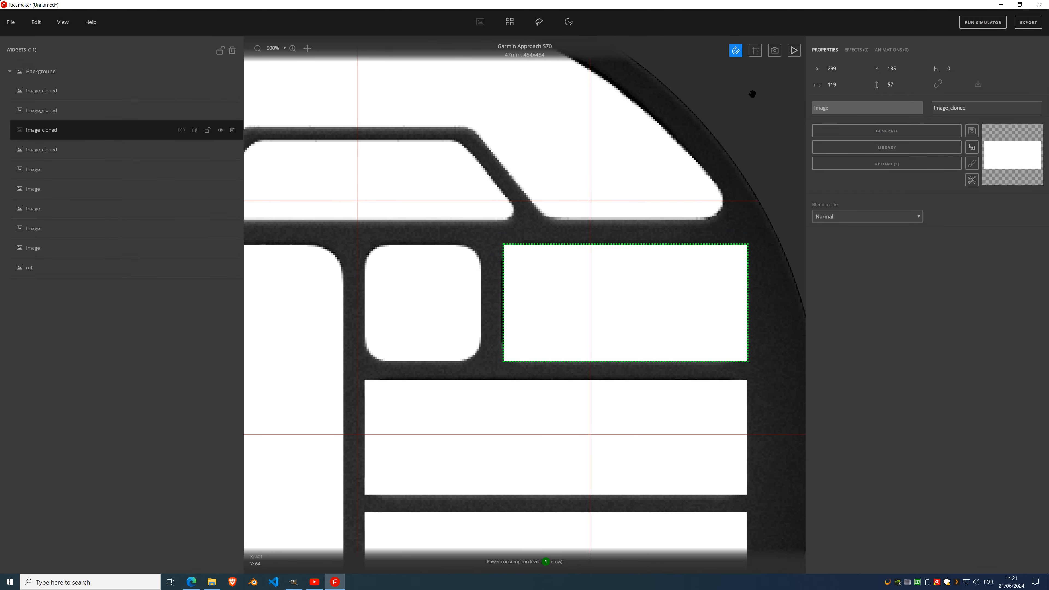
left_click(863, 54)
left_click(859, 69)
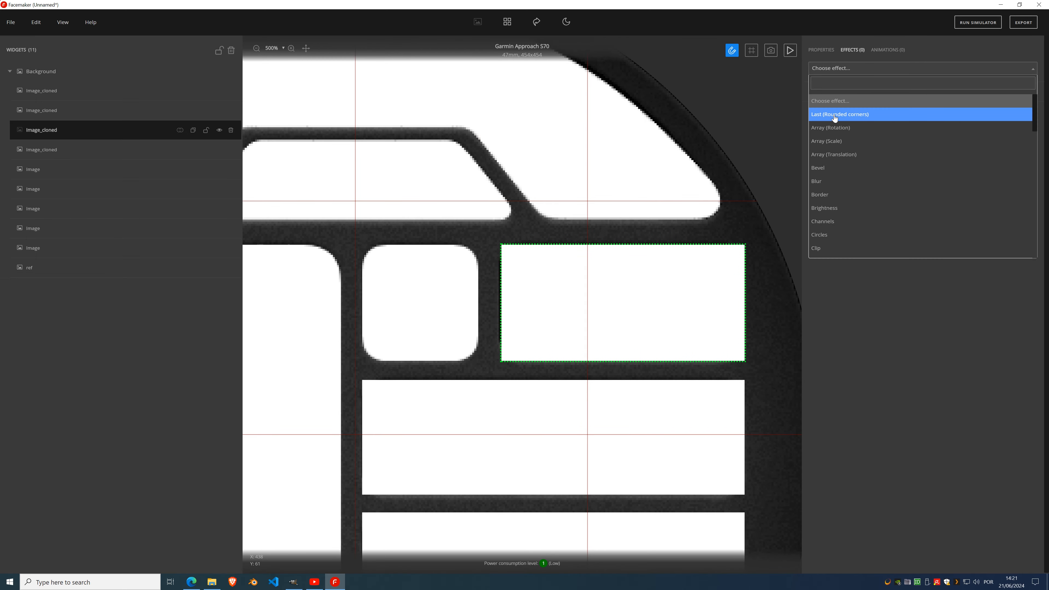
left_click(845, 116)
scroll(667, 249, "down", 5)
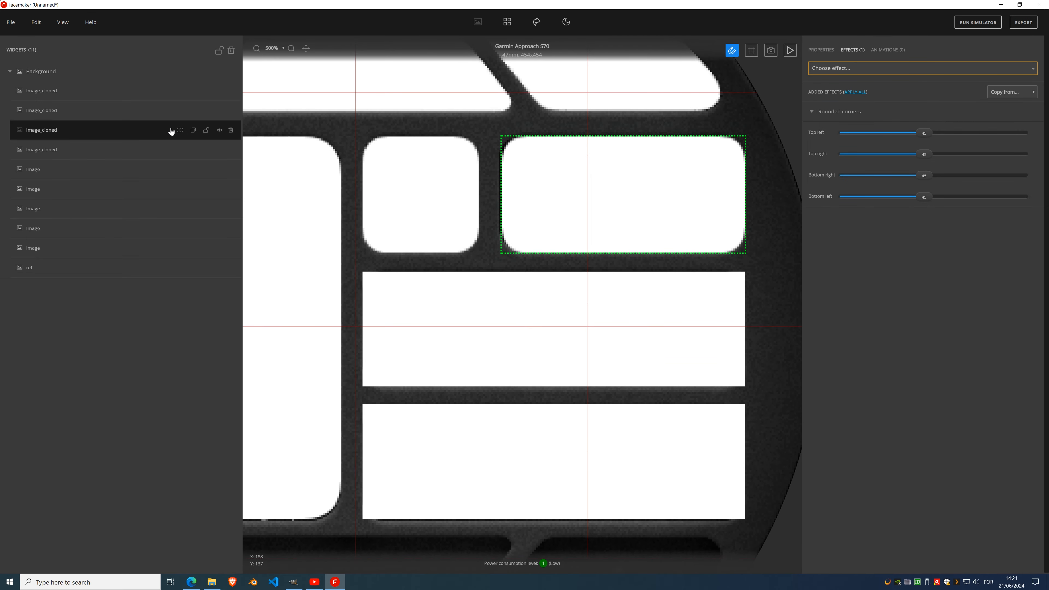
- Apply the last-used Rounded corners effect to the upper 187 × 56 rectangle, with all four corners at 45
left_click(82, 112)
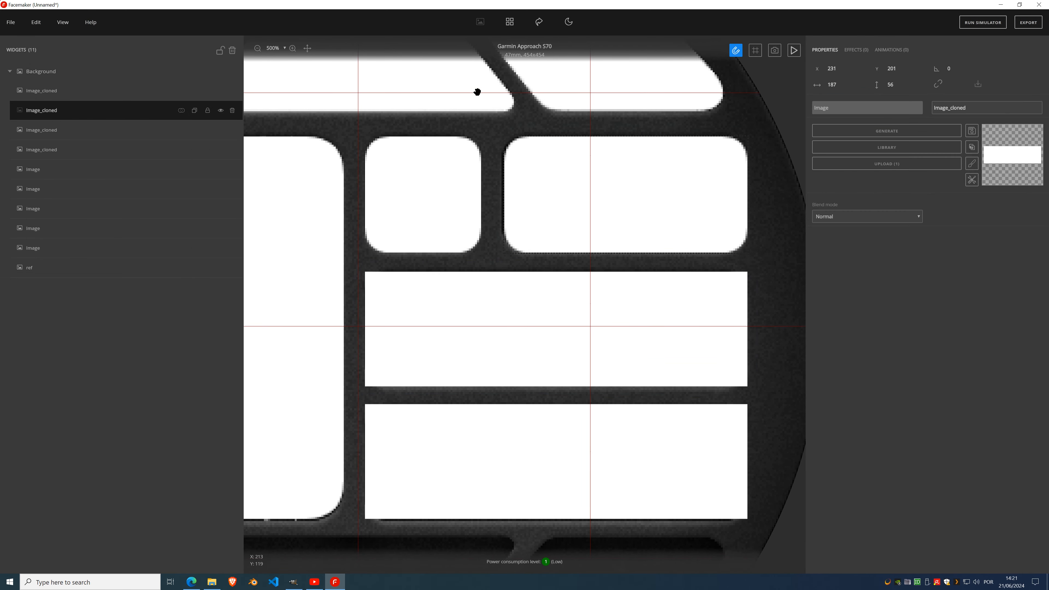
left_click(856, 50)
left_click(863, 70)
left_click(851, 115)
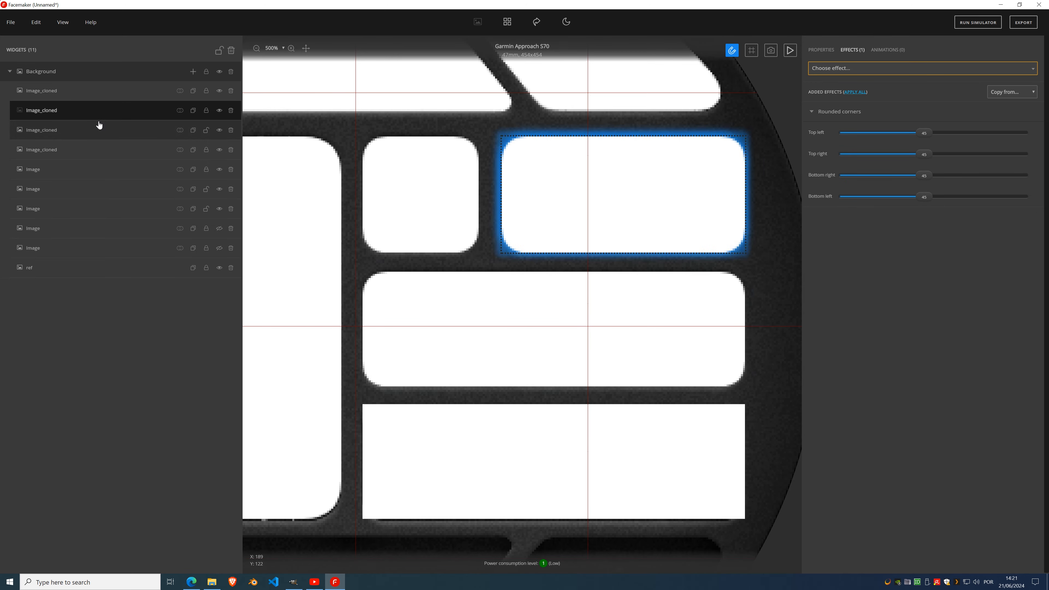
- Apply the last-used Rounded corners effect to the lowest 187 × 56 rectangle, with all four corners at 45
left_click(59, 92)
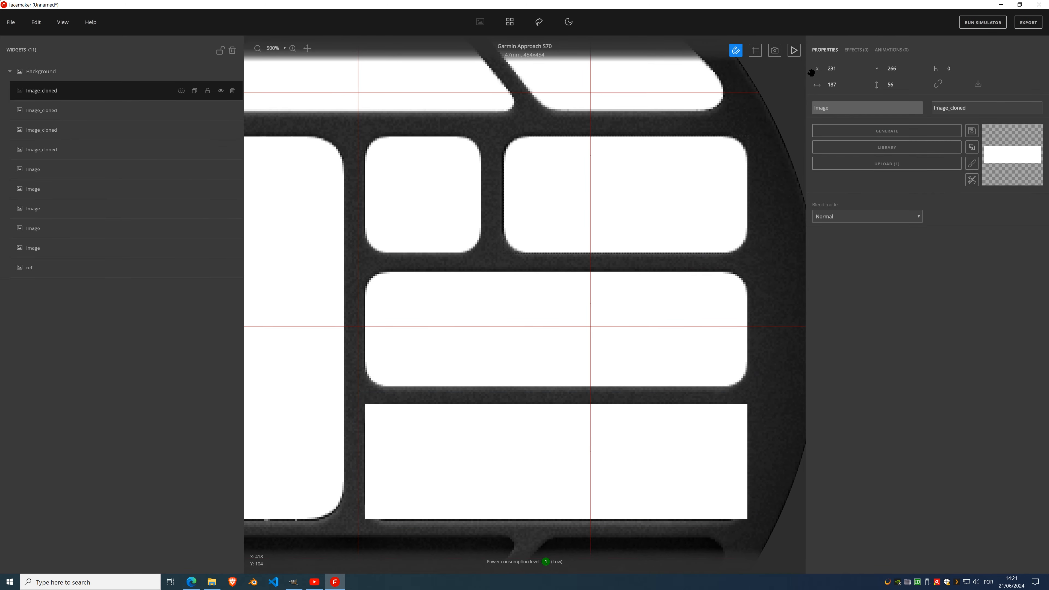
left_click(856, 51)
left_click(862, 68)
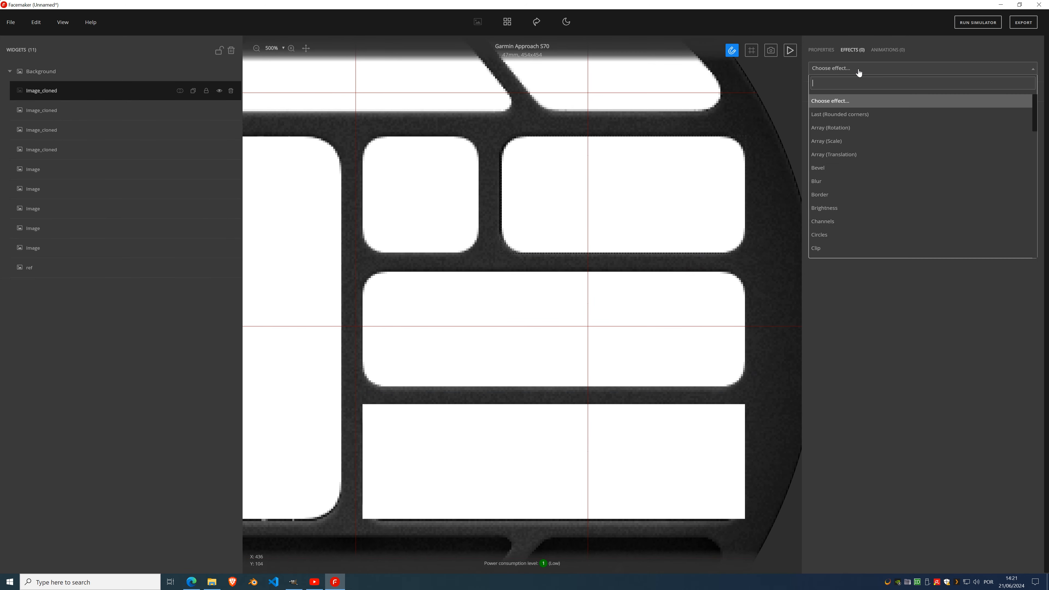
left_click(846, 116)
scroll(535, 303, "down", 4)
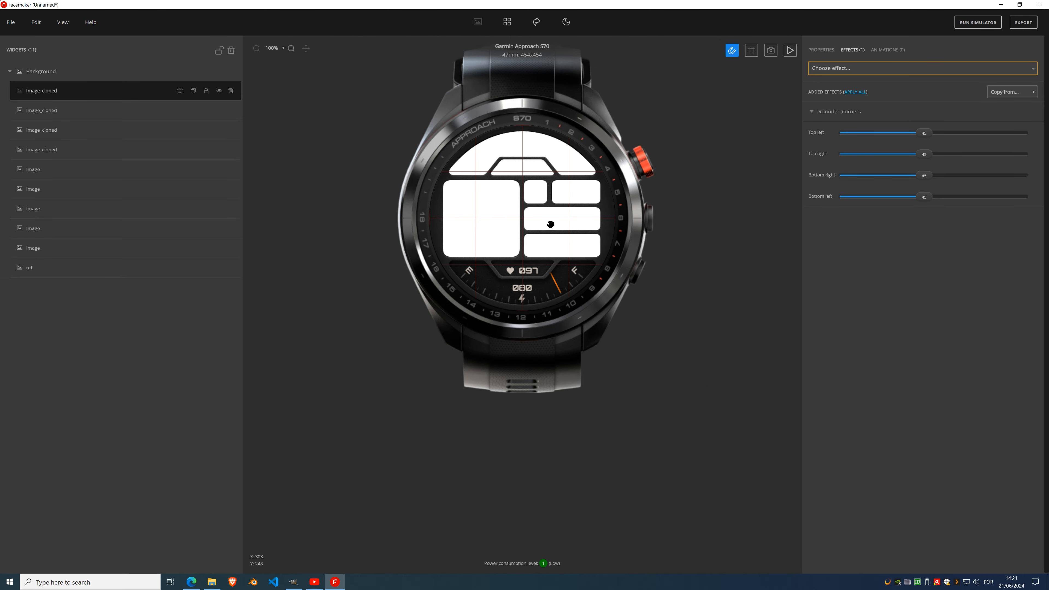
scroll(530, 200, "up", 3)
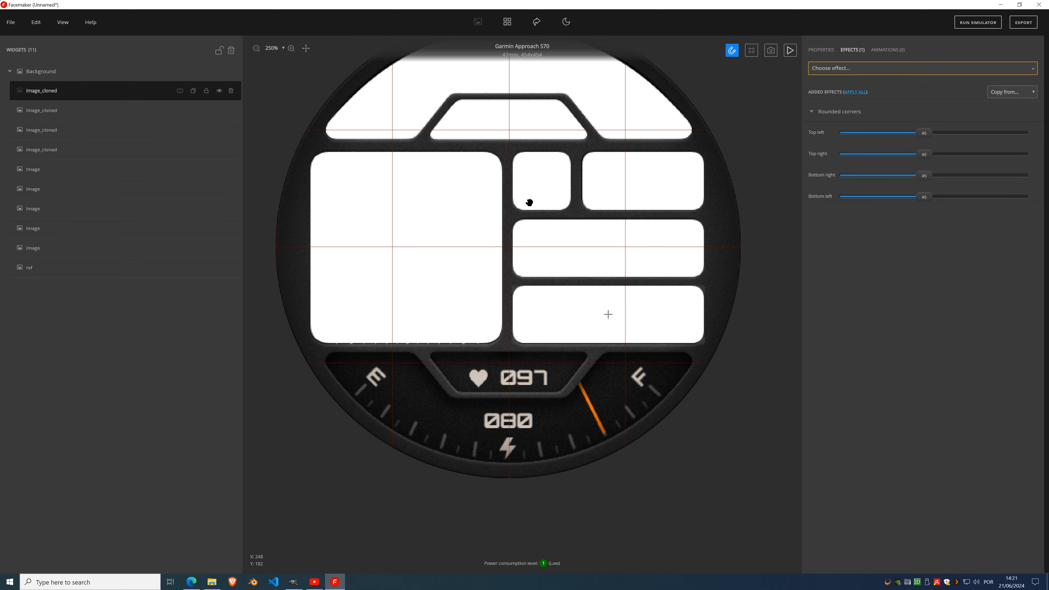
scroll(530, 203, "down", 2)
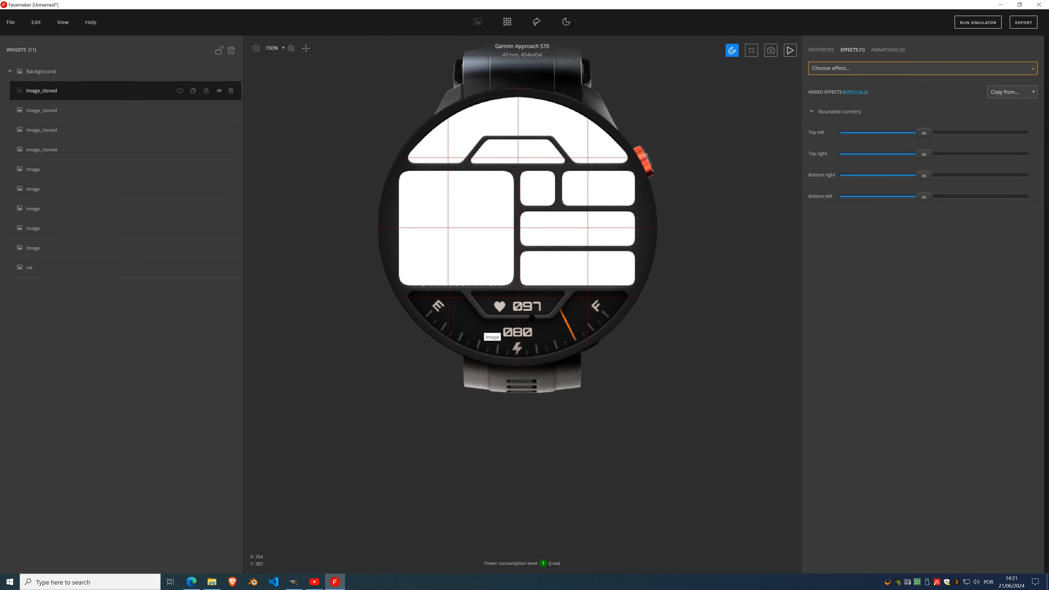
- Merge the white trapezoid layer with the dome-shaped layer below it using Add
left_click(56, 173)
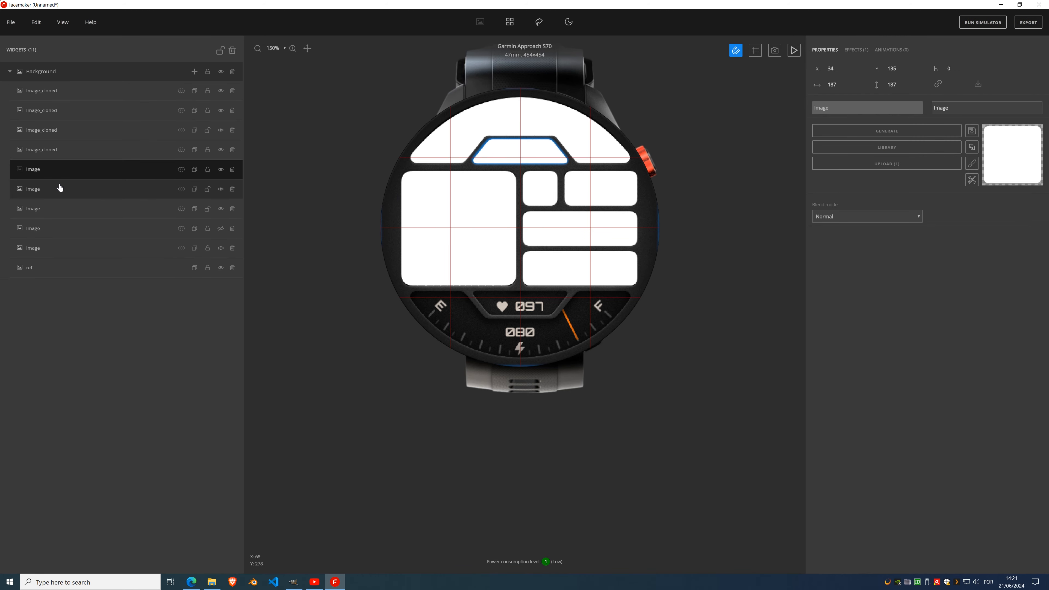
left_click(60, 194)
left_click(61, 209)
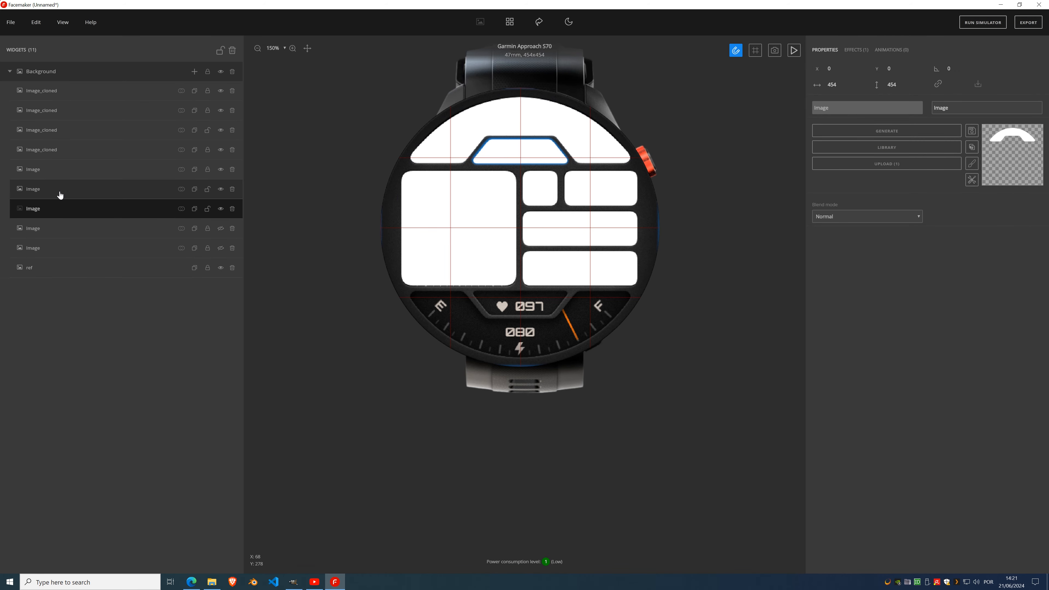
left_click(133, 196)
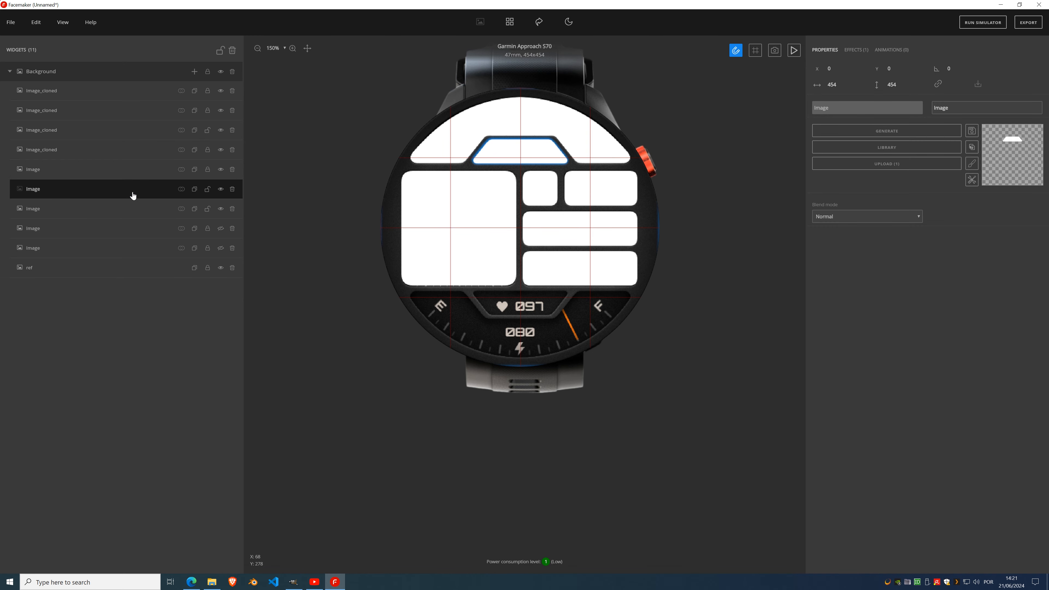
left_click(180, 191)
left_click(186, 219)
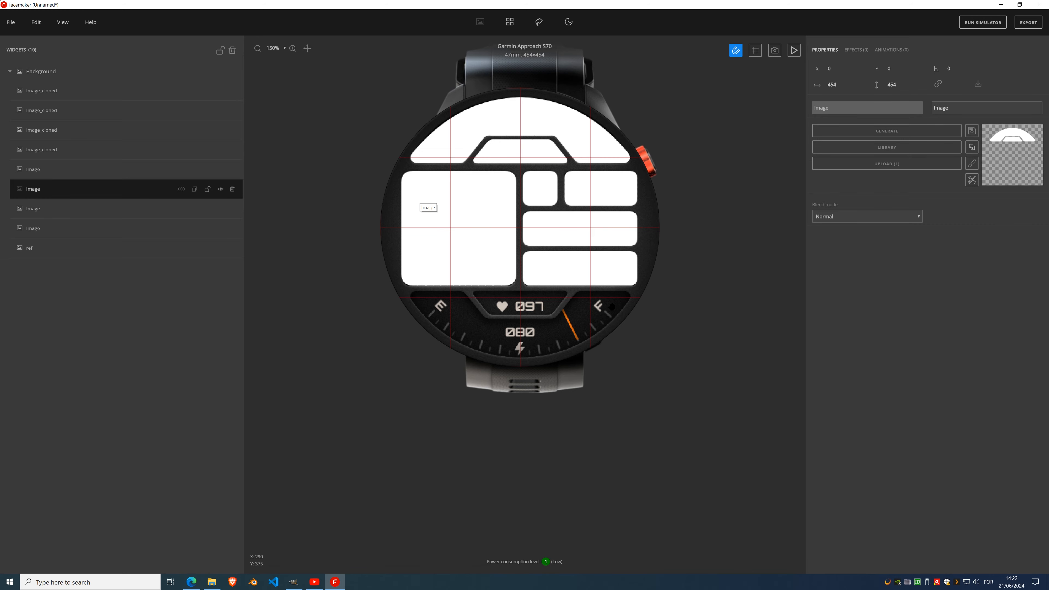
- Add a Mirror effect with Vertical enabled to the merged dome-and-trapezoid image and apply all its effects
left_click(857, 52)
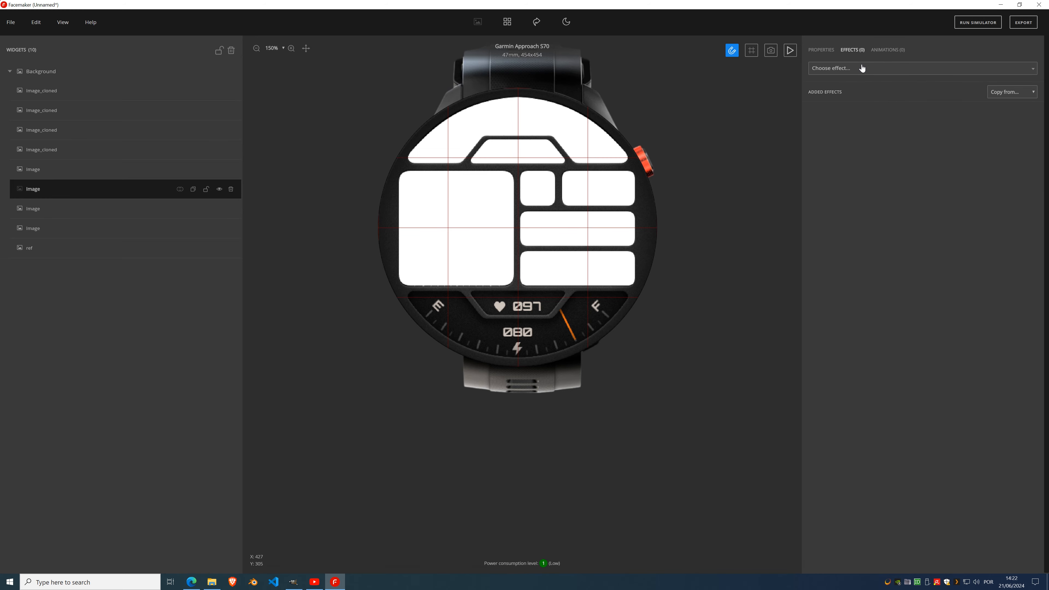
left_click(862, 68)
type("mirror")
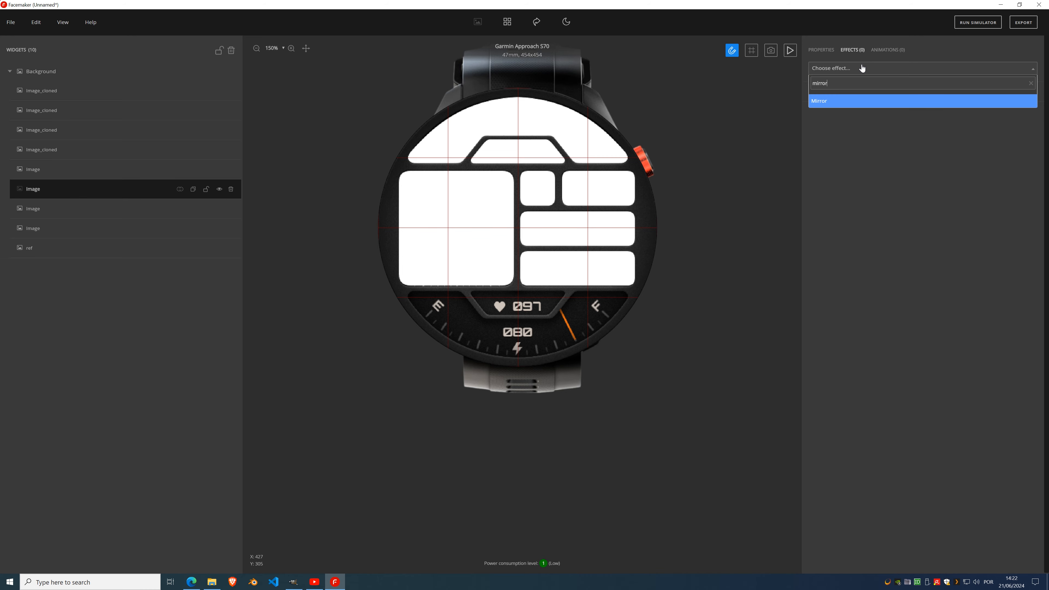
left_click(847, 99)
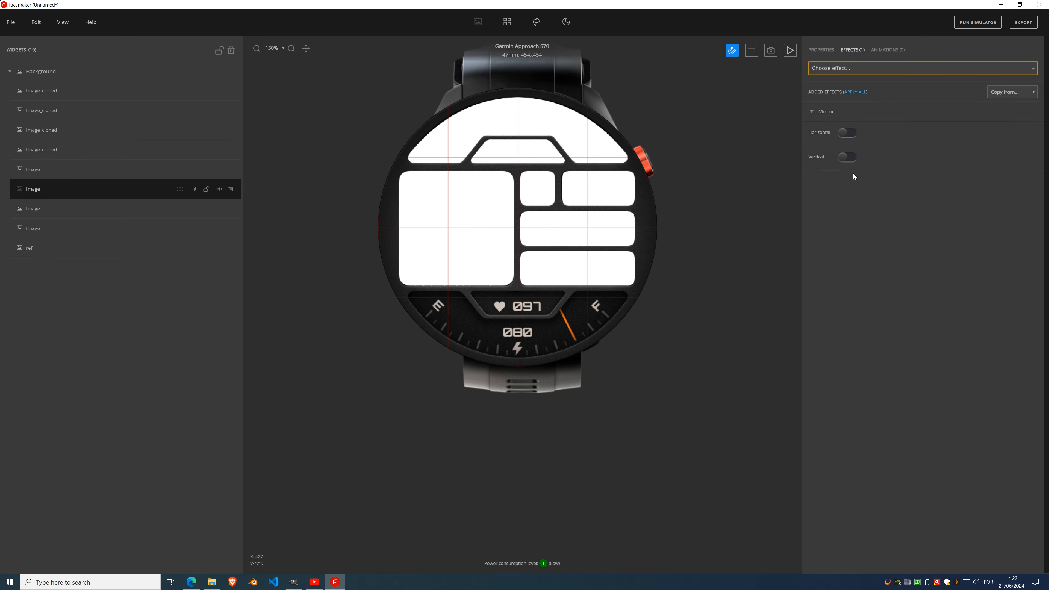
left_click(847, 159)
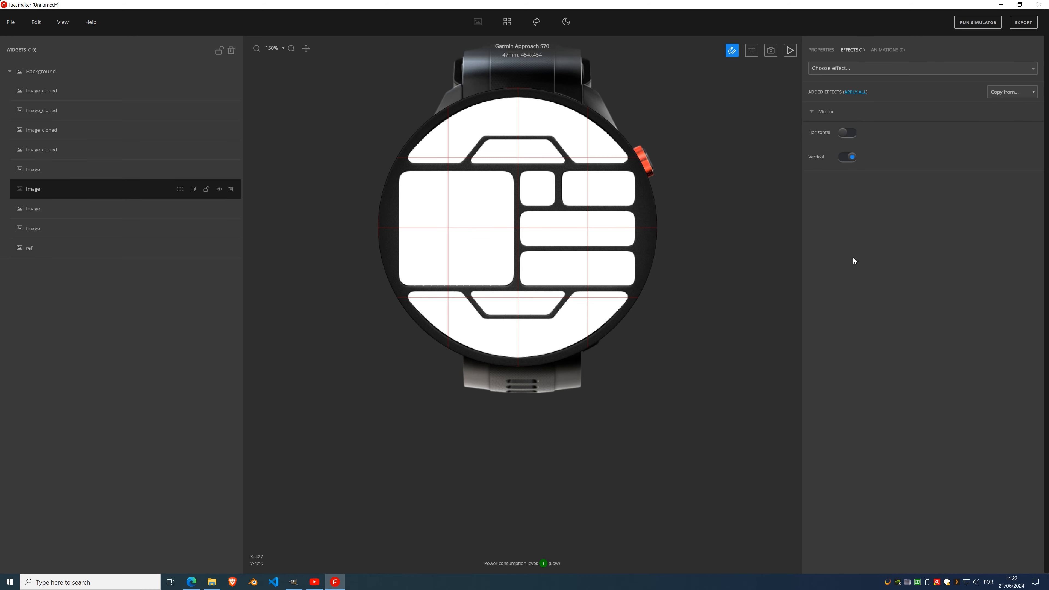
left_click(854, 92)
- Merge the four rounded white panels beside the large square into a single image using Add
left_click(44, 93)
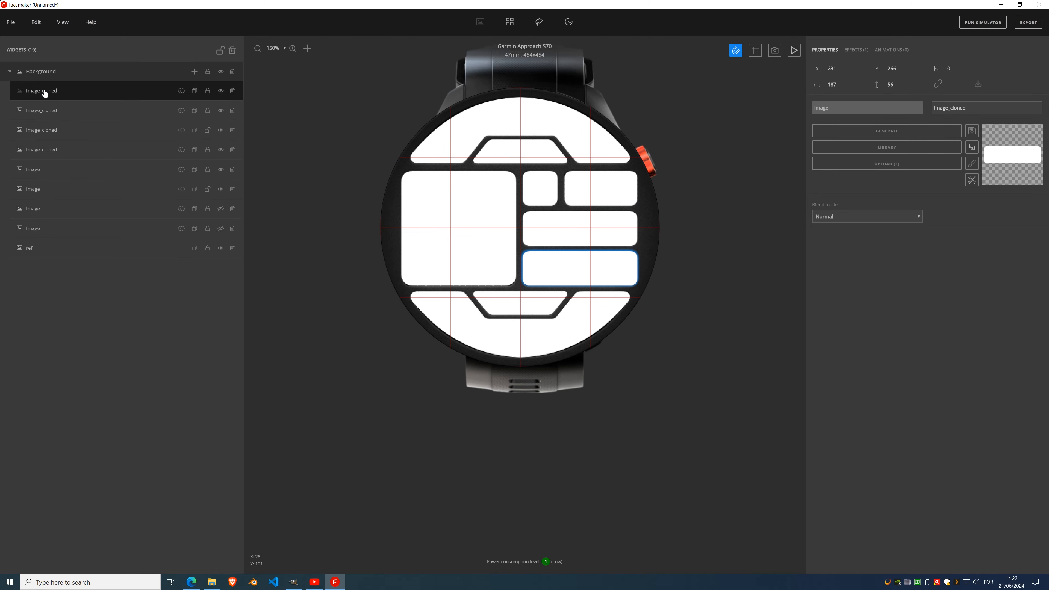
left_click(182, 90)
left_click(183, 109)
left_click(182, 92)
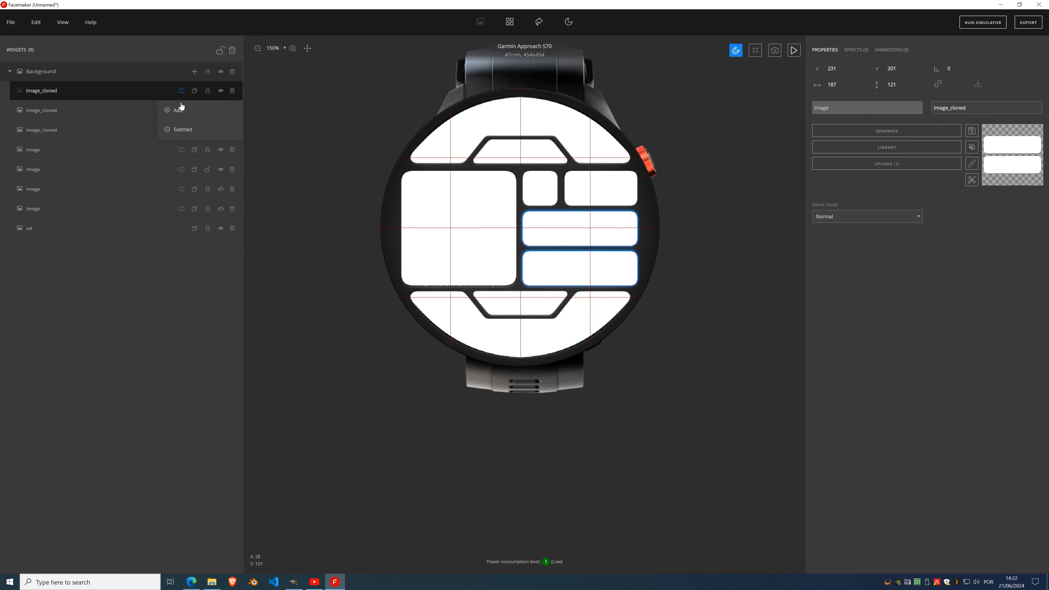
left_click(182, 91)
left_click(181, 110)
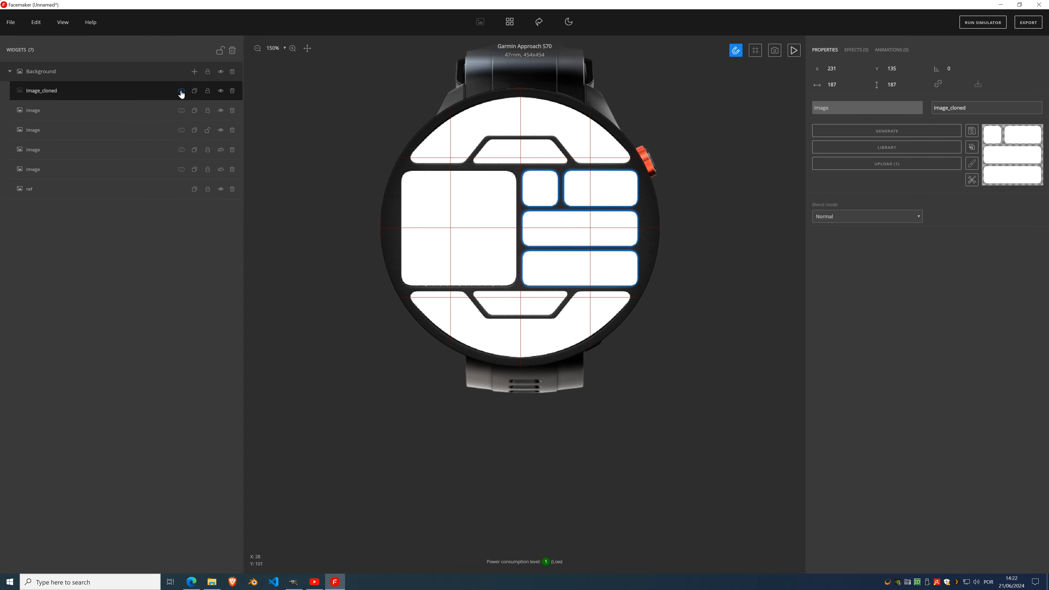
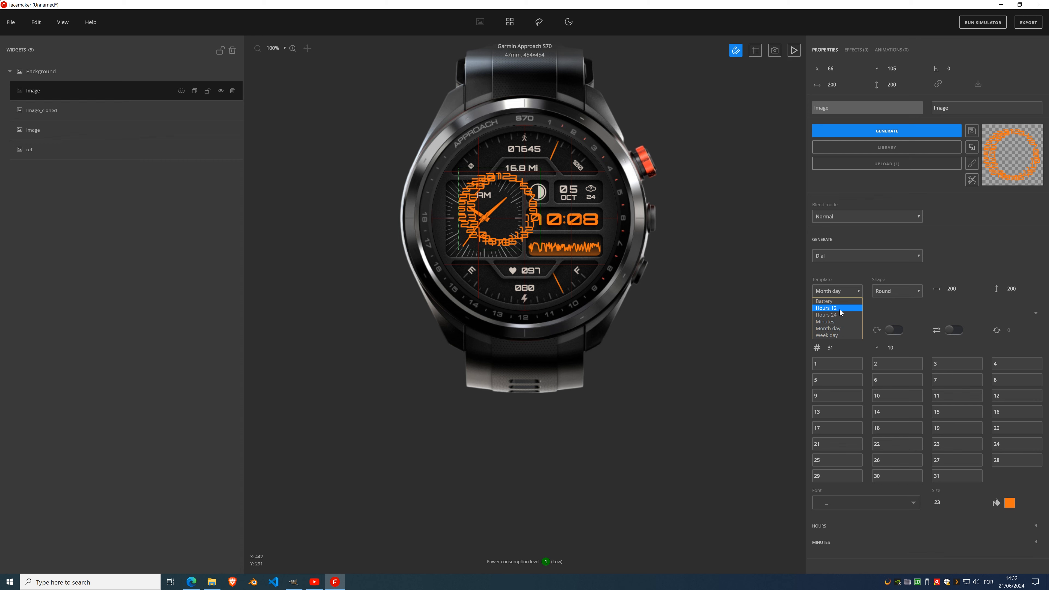
- Set the generated dial to the Hours 12 template with digits disabled and both hour and minute marks enabled
left_click(840, 309)
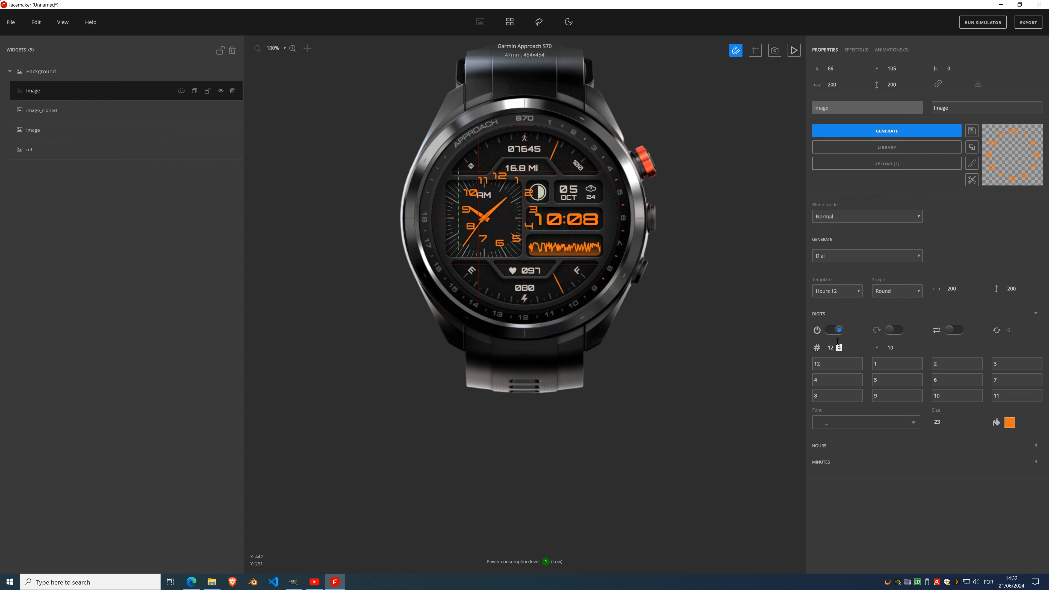
left_click(834, 331)
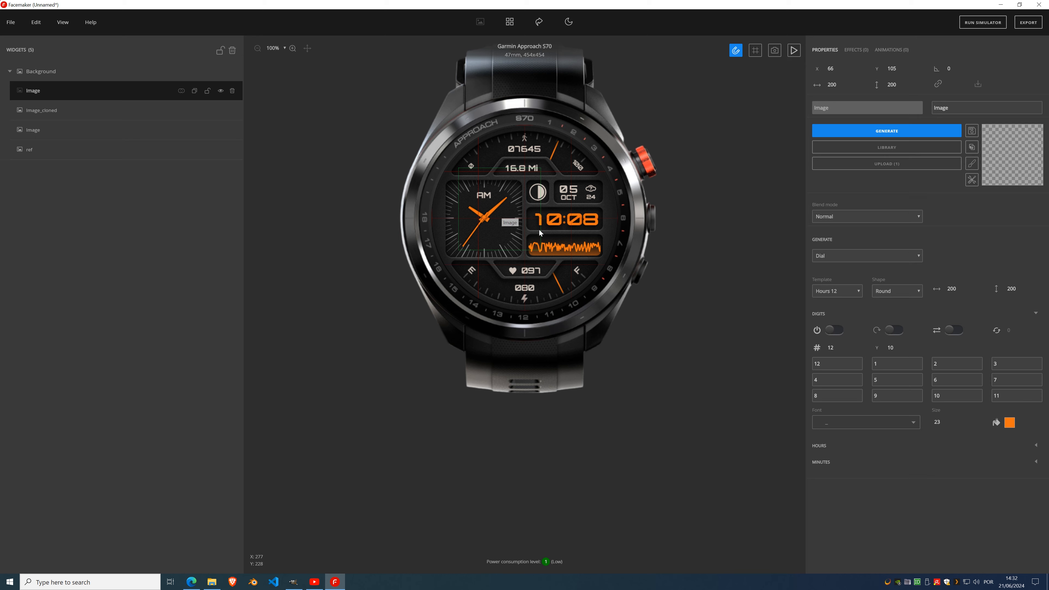
left_click(1034, 314)
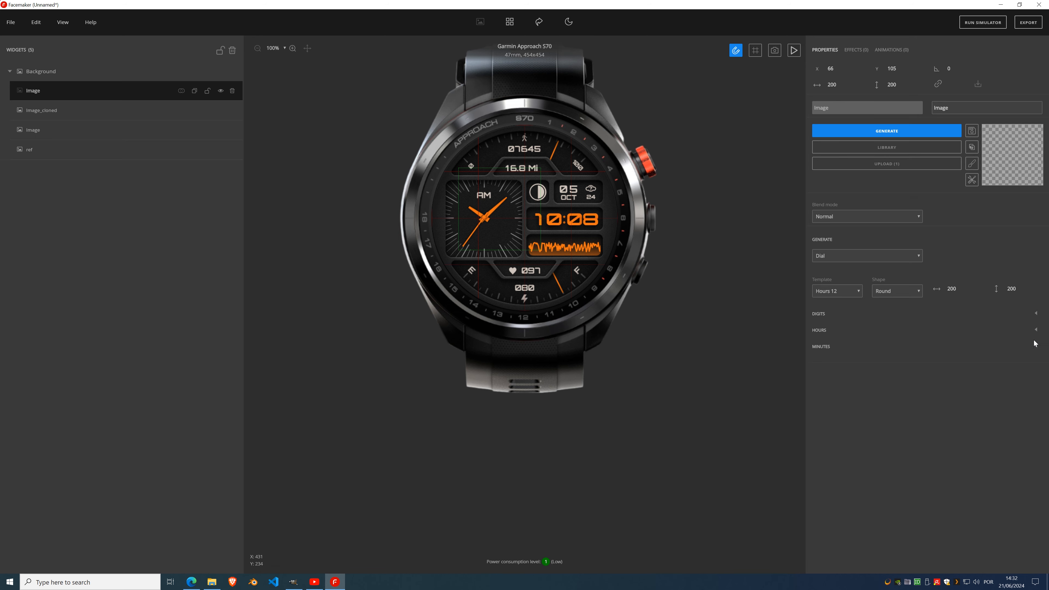
left_click(1036, 330)
left_click(839, 348)
left_click(1036, 391)
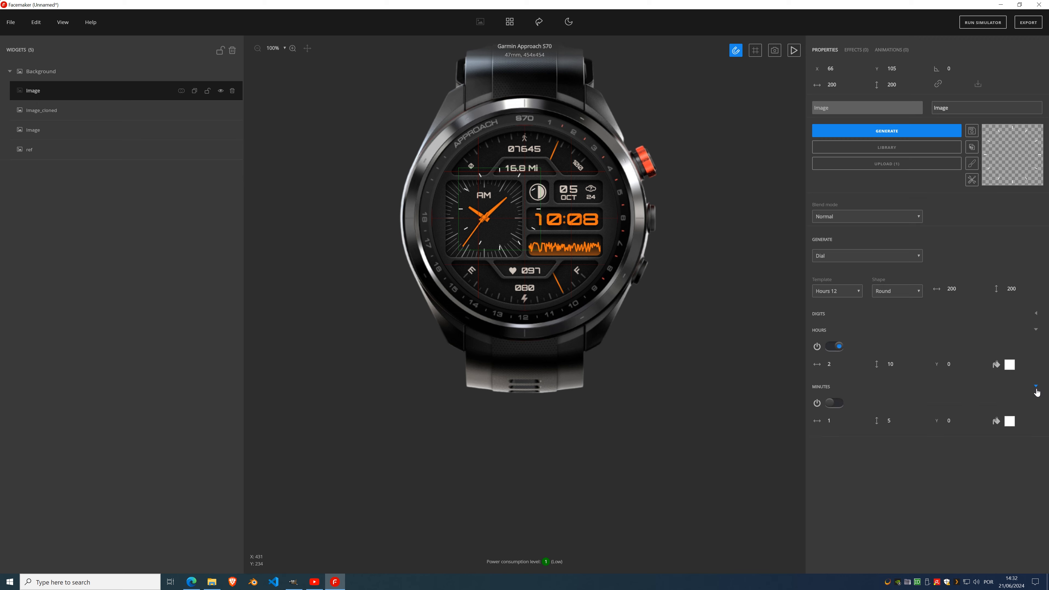
left_click(840, 407)
- Enlarge the round dial to 258 × 258 and position it at X -4, Y 98 over the analog clock panel
left_click_drag(505, 207, 468, 207)
left_click_drag(964, 289, 964, 290)
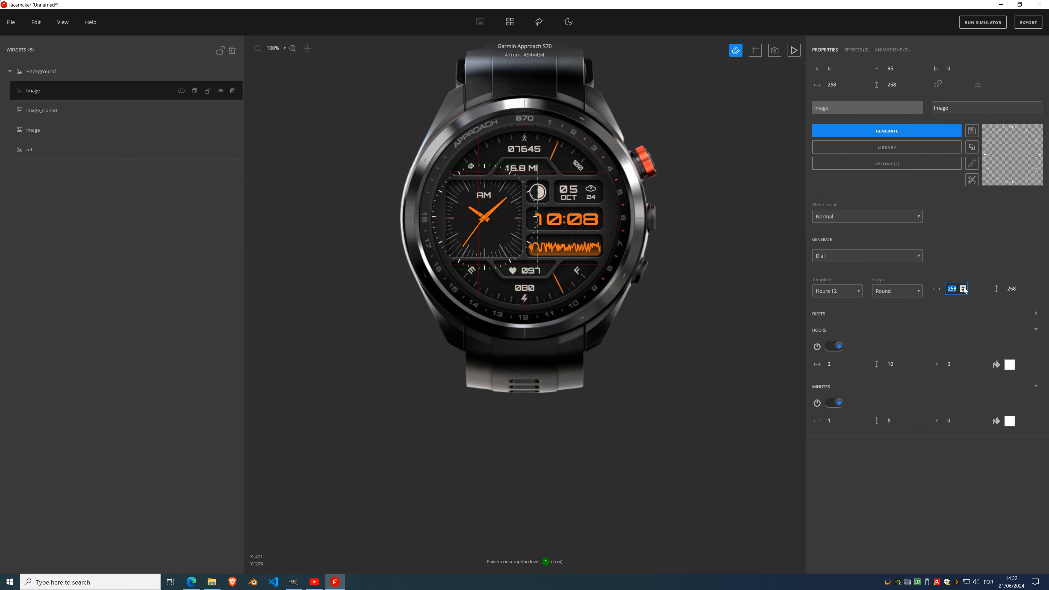
scroll(481, 226, "up", 5)
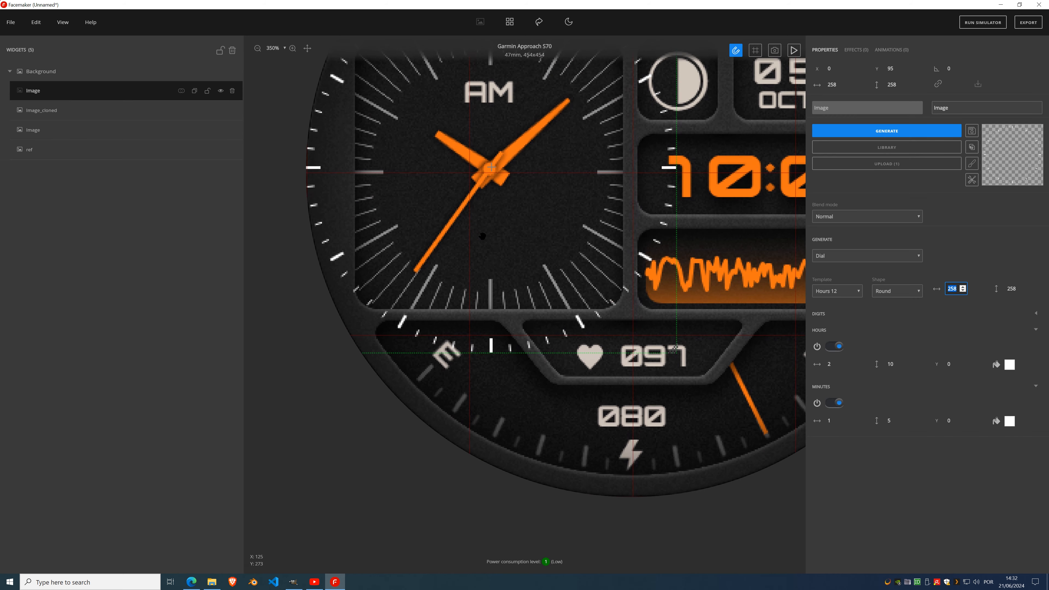
scroll(481, 226, "up", 3)
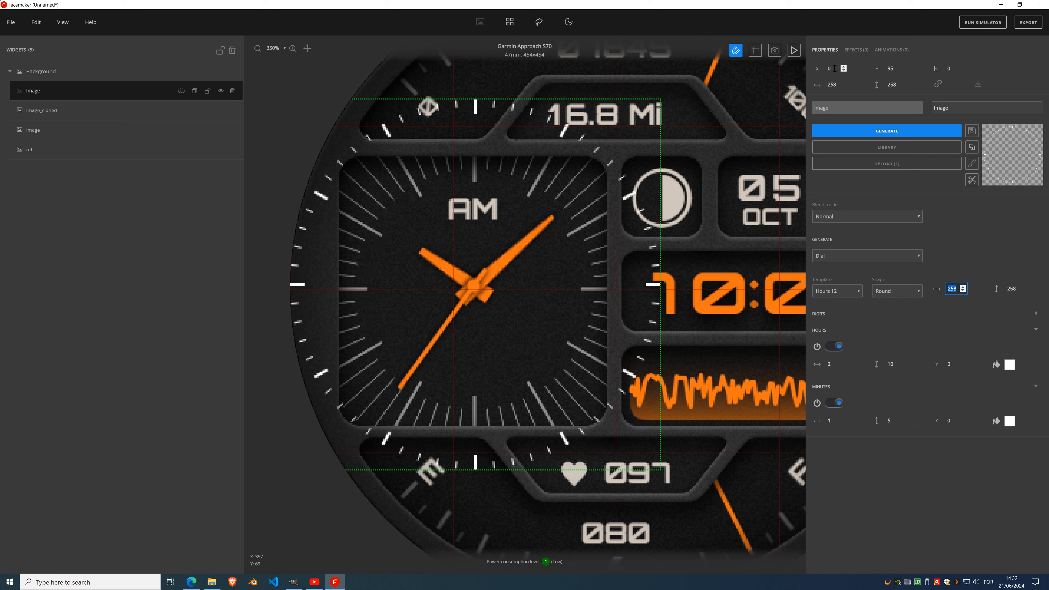
left_click(844, 70)
left_click(844, 71)
left_click(844, 71)
left_click(844, 70)
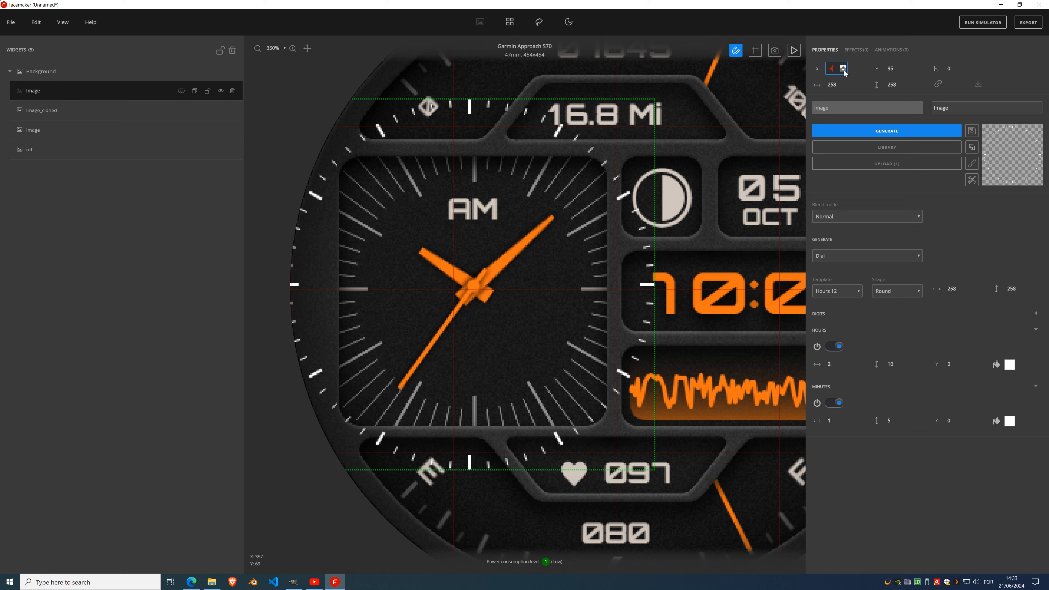
left_click(904, 67)
left_click(904, 67)
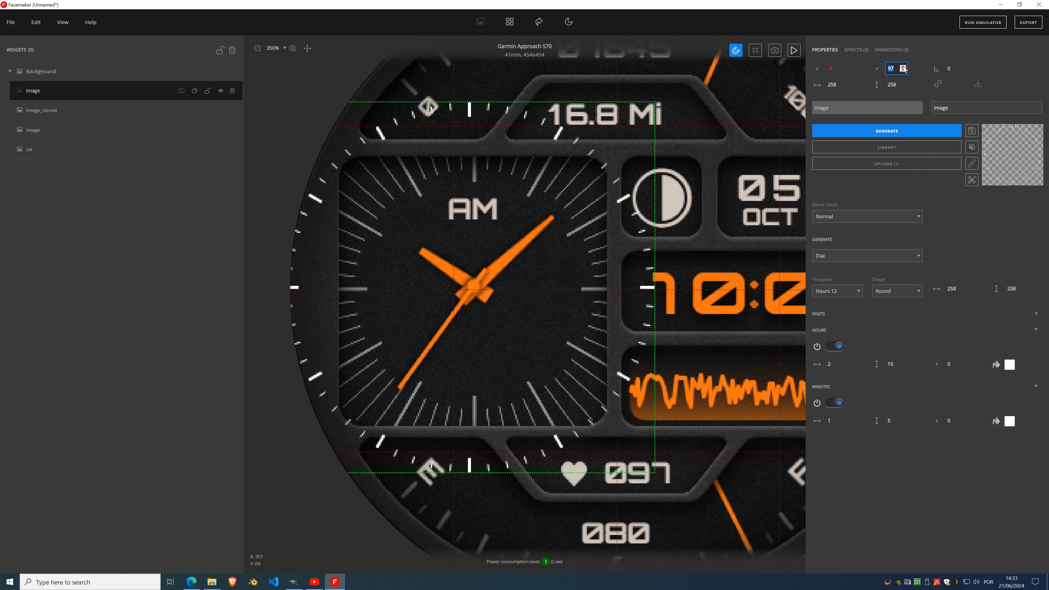
left_click(904, 67)
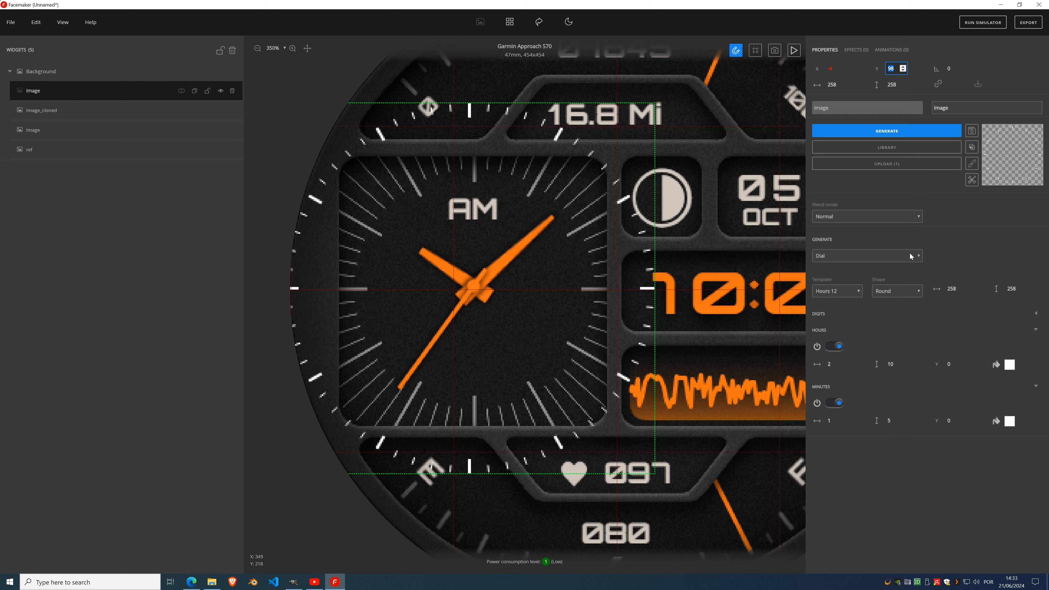
- Increase the generated dial's size to 266 × 266
left_click(964, 288)
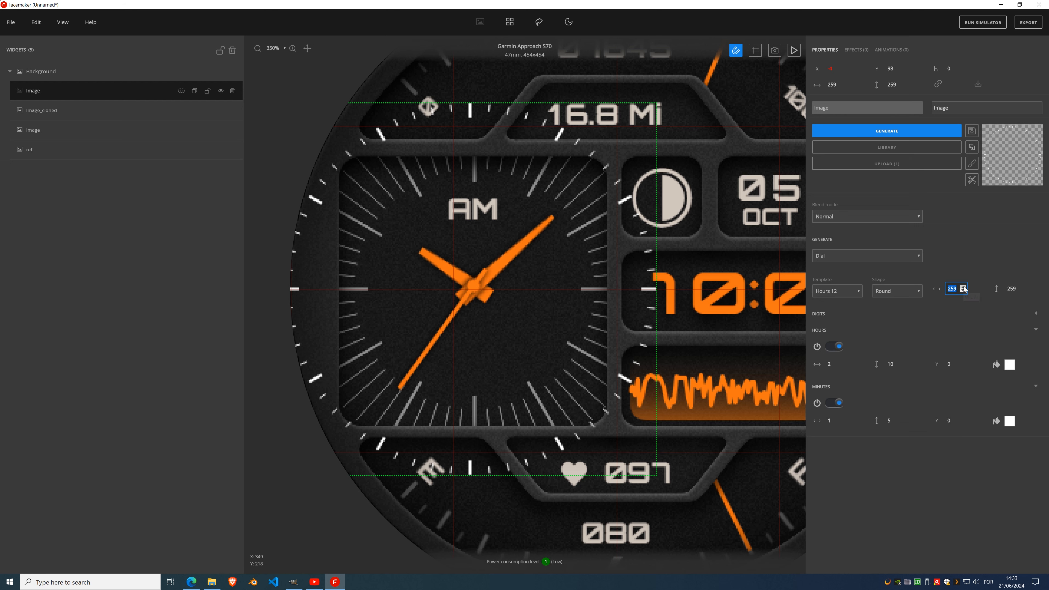
left_click(964, 287)
left_click(964, 288)
left_click(964, 287)
left_click(963, 287)
left_click(963, 288)
left_click(964, 287)
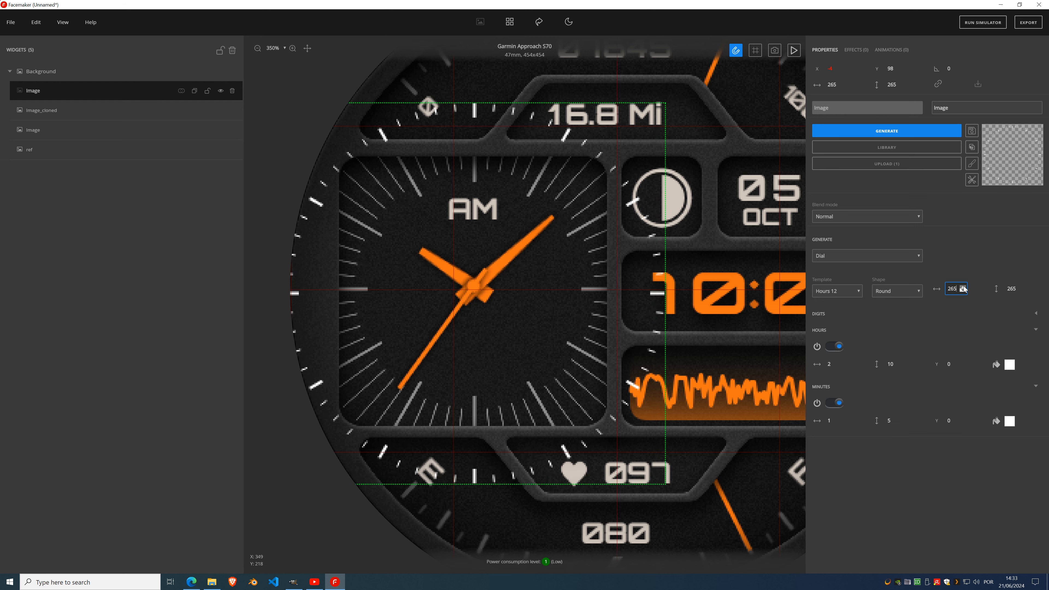
left_click(964, 287)
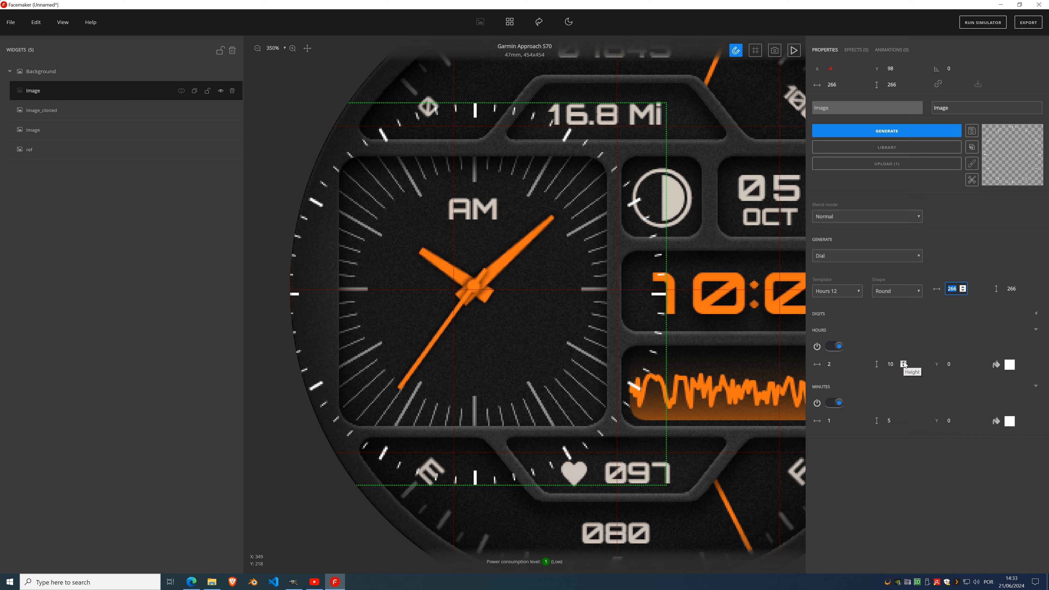
- Lengthen the dial's hour marks to a height of 55 and recentre the dial at X -5, Y 94
left_click_drag(904, 362, 904, 364)
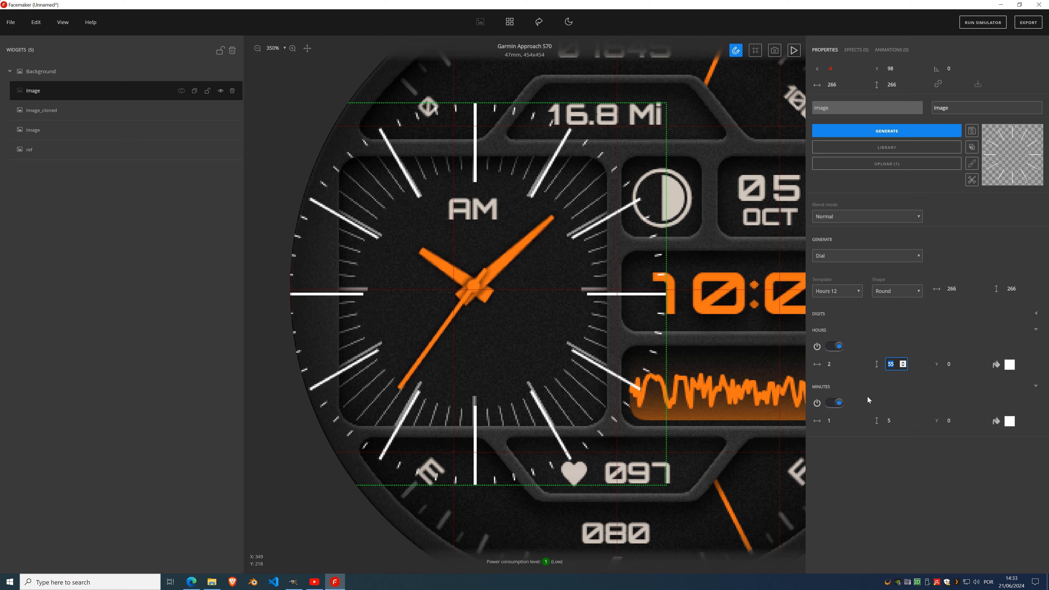
left_click_drag(904, 71, 905, 73)
left_click(904, 72)
left_click(905, 72)
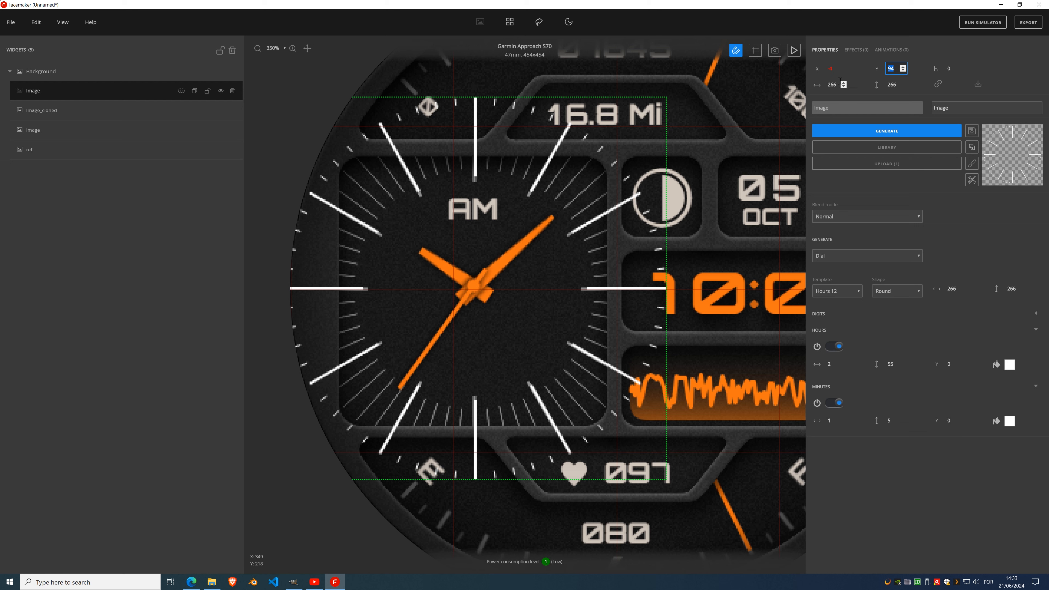
left_click(844, 71)
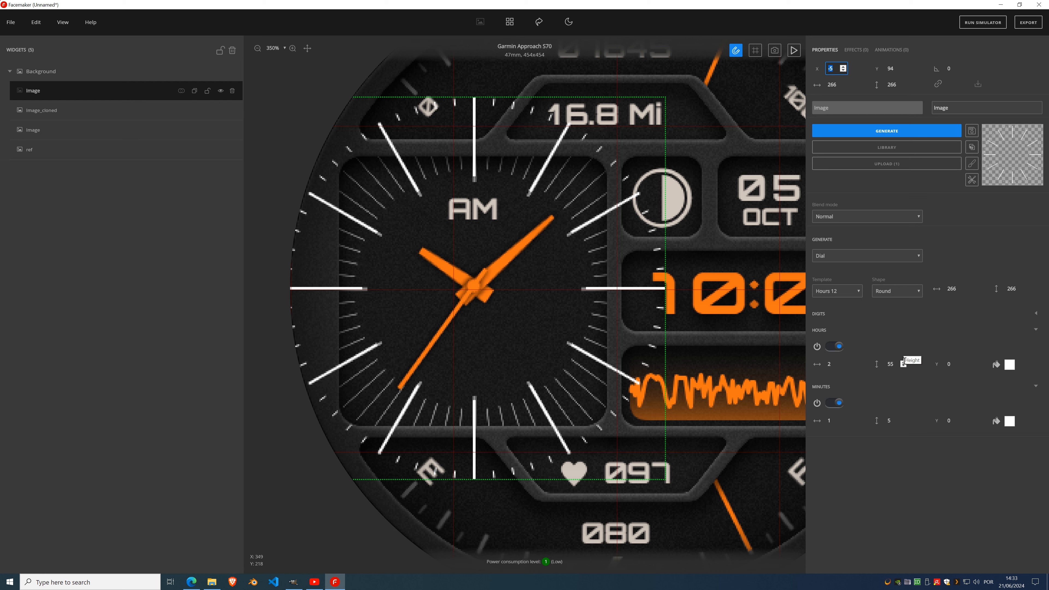
- Lengthen the generated dial's hour marks to a height of 58 and its minute marks to 50, then close the generator settings
left_click(904, 362)
left_click(903, 362)
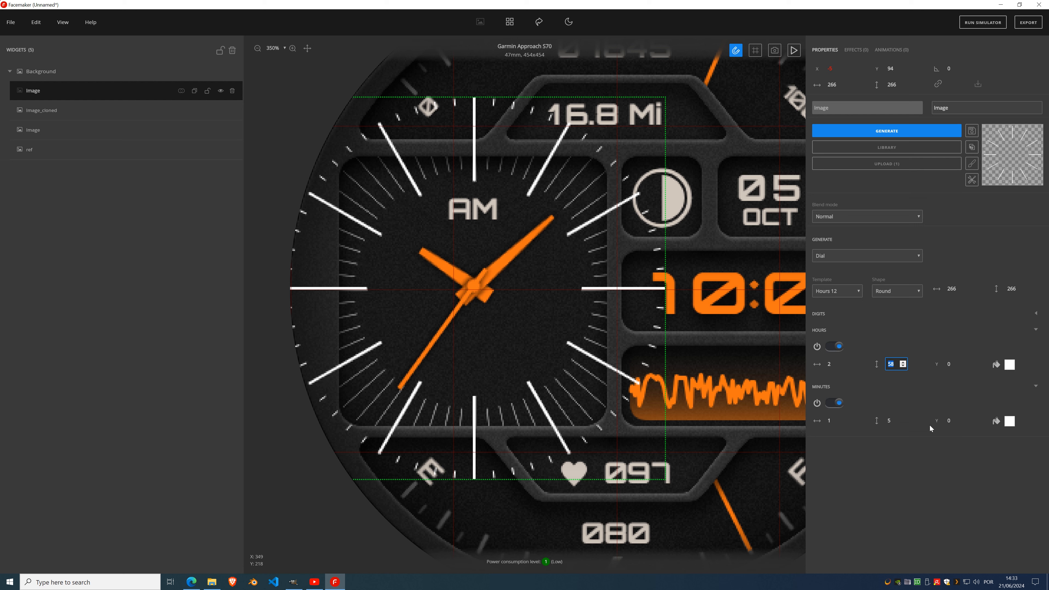
left_click(904, 419)
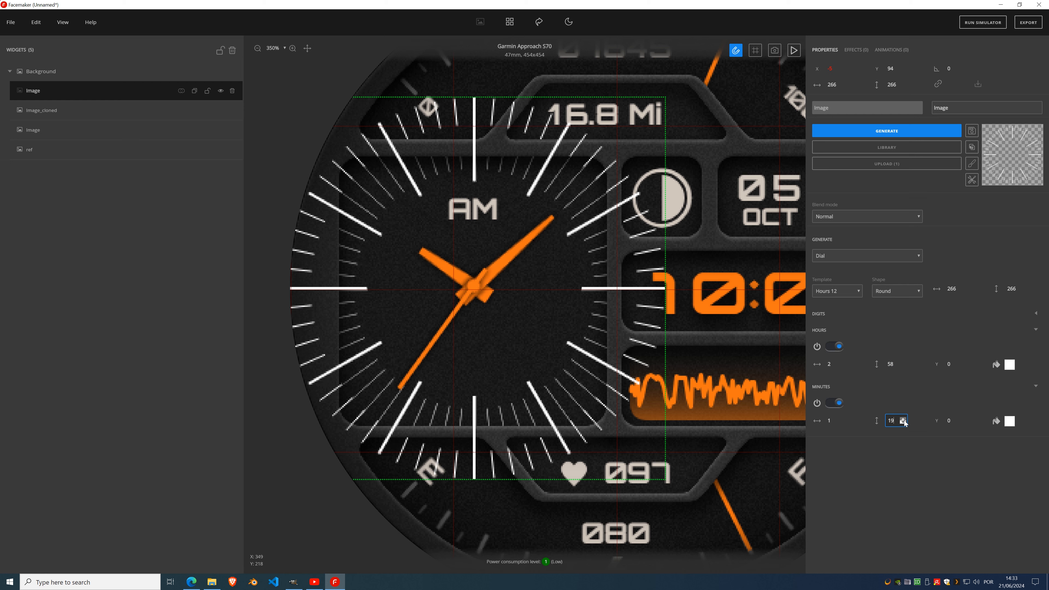
left_click_drag(903, 421, 904, 421)
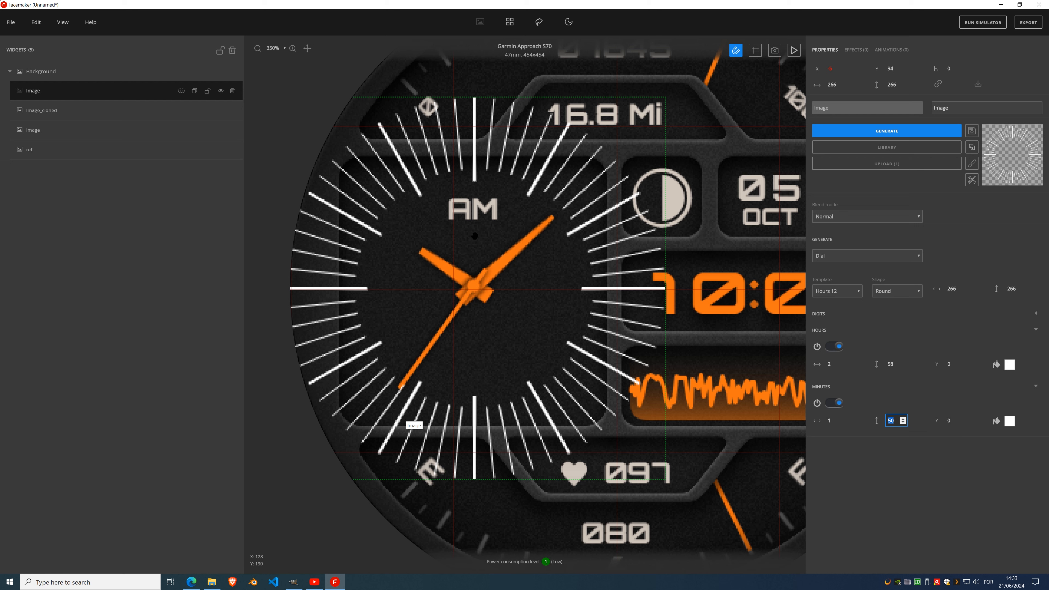
left_click(889, 132)
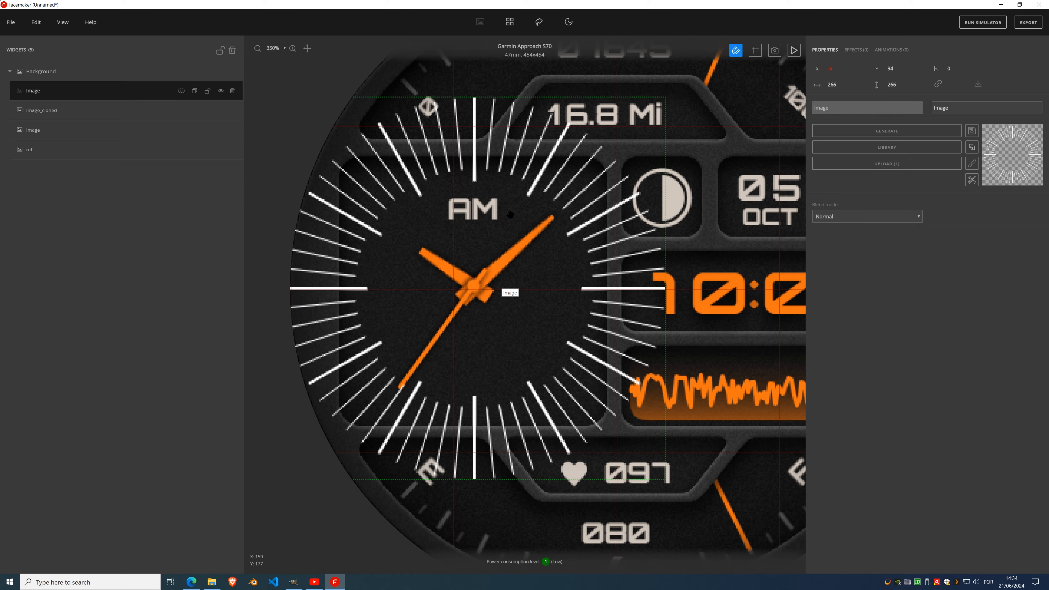
- Hide the generated dial image so the concept image's analog clock panel is unobstructed
scroll(531, 236, "down", 5)
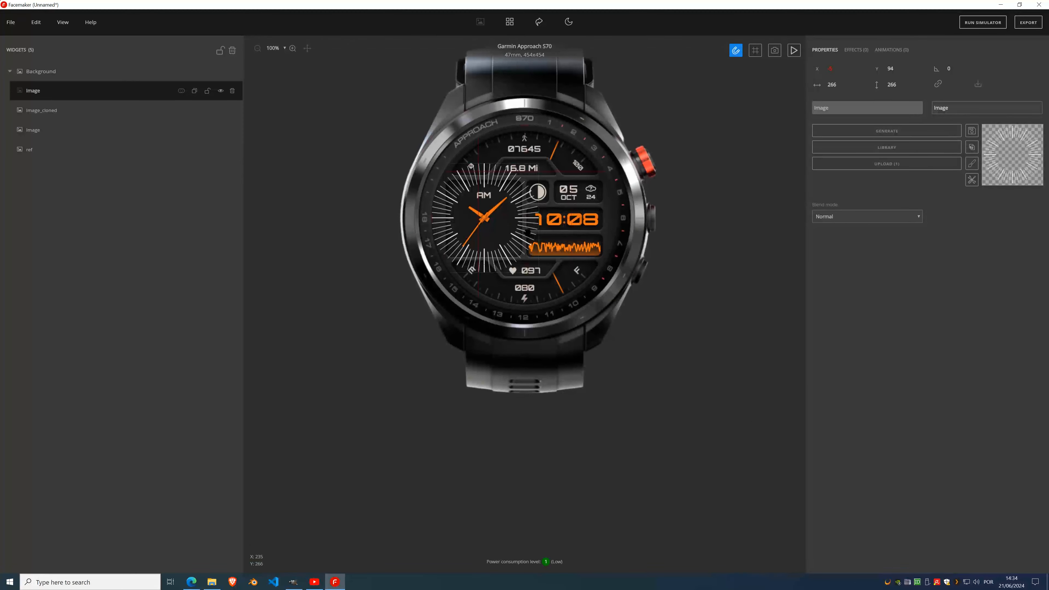
scroll(488, 209, "up", 5)
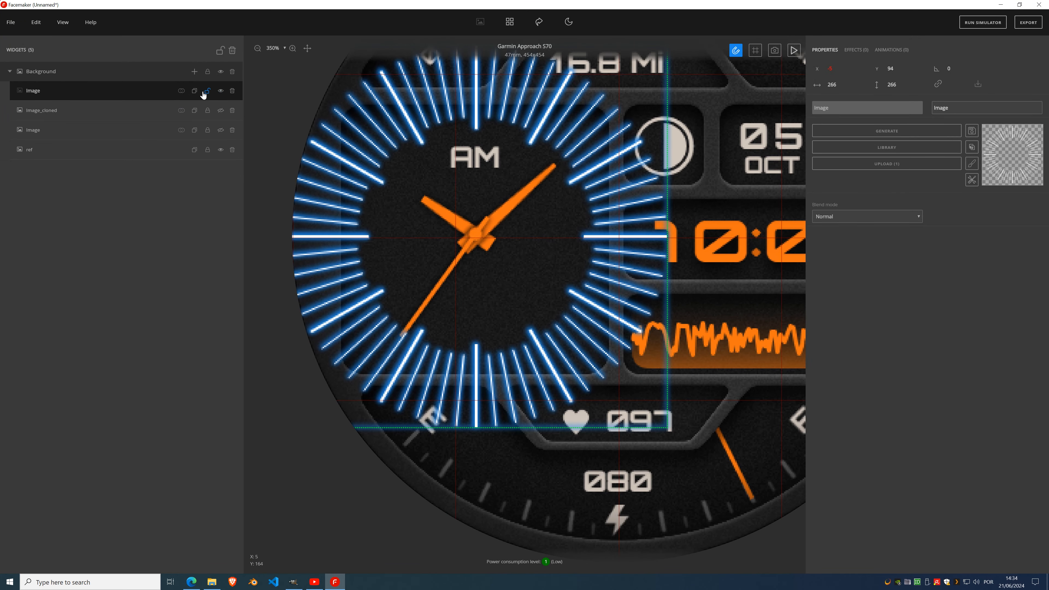
left_click(220, 91)
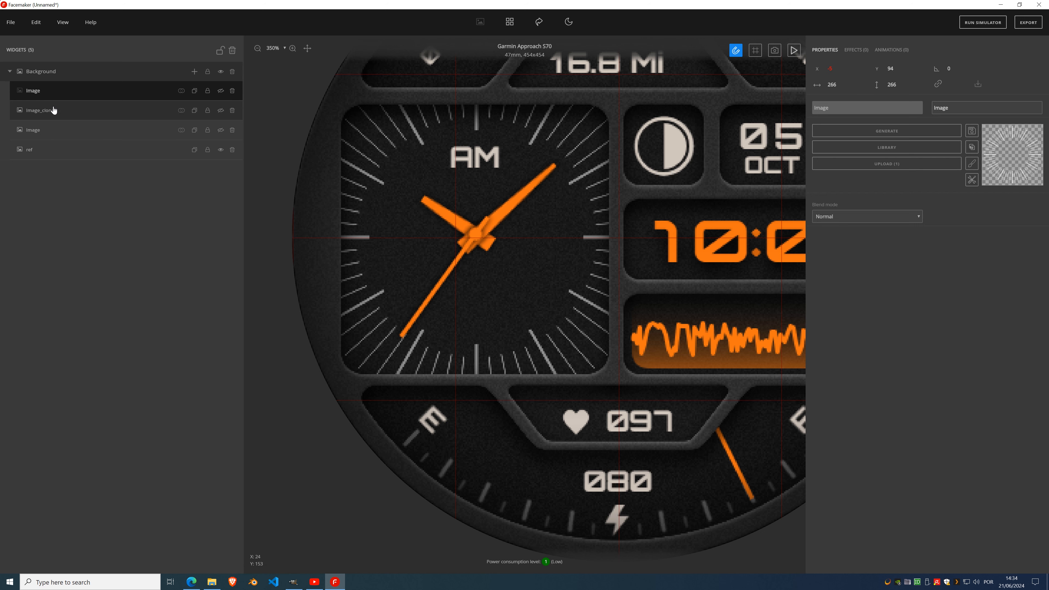
- Show the tick-mark image and compare its layer with Image_cloned
left_click(221, 91)
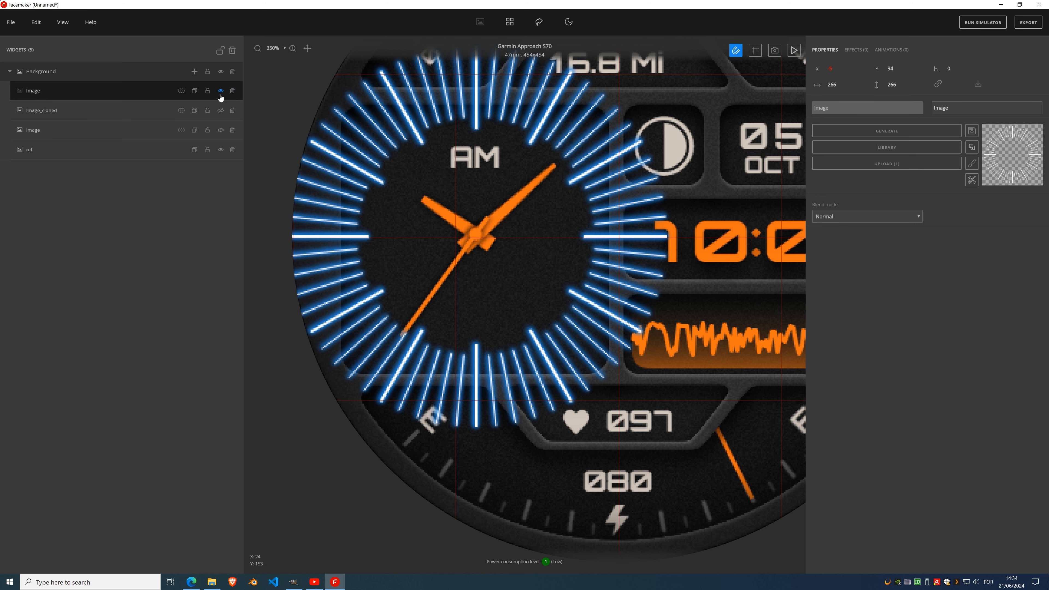
left_click(111, 112)
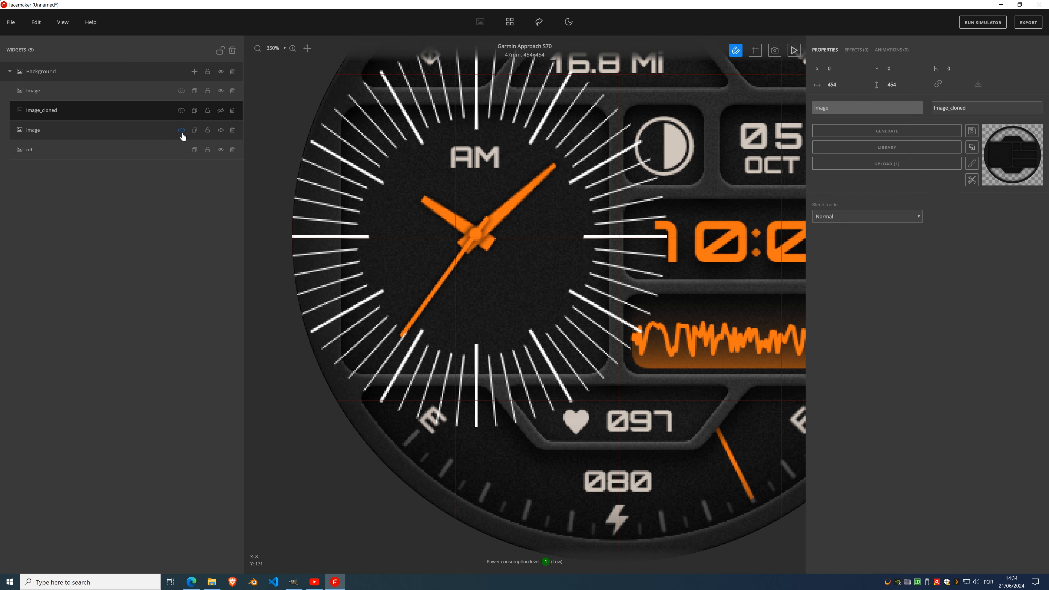
left_click(96, 95)
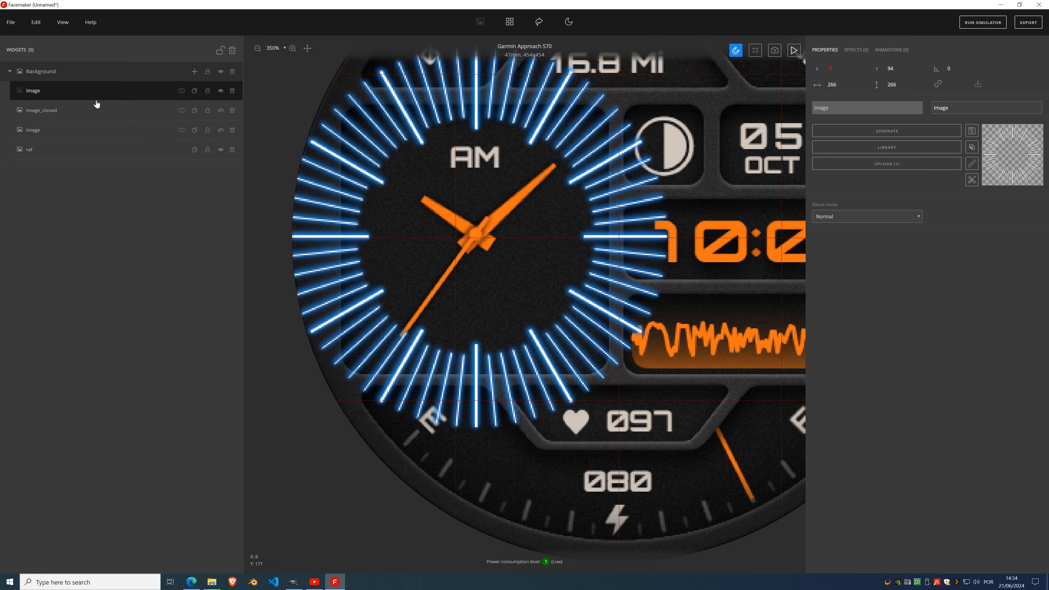
left_click(119, 113)
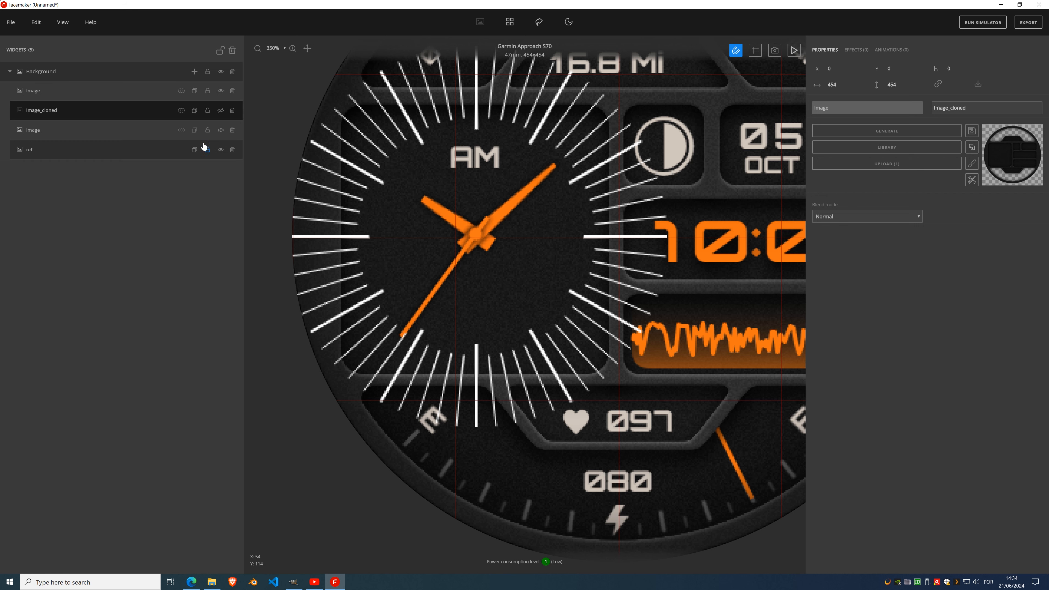
- Hide the ref and tick-mark images and show Image_cloned so only the frame is visible
left_click(220, 150)
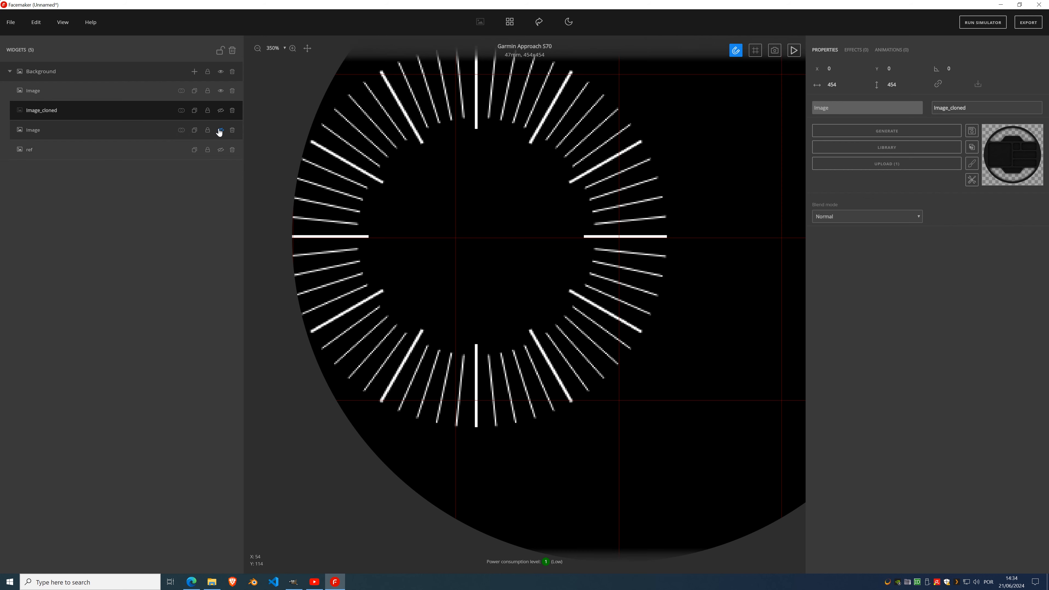
left_click(221, 91)
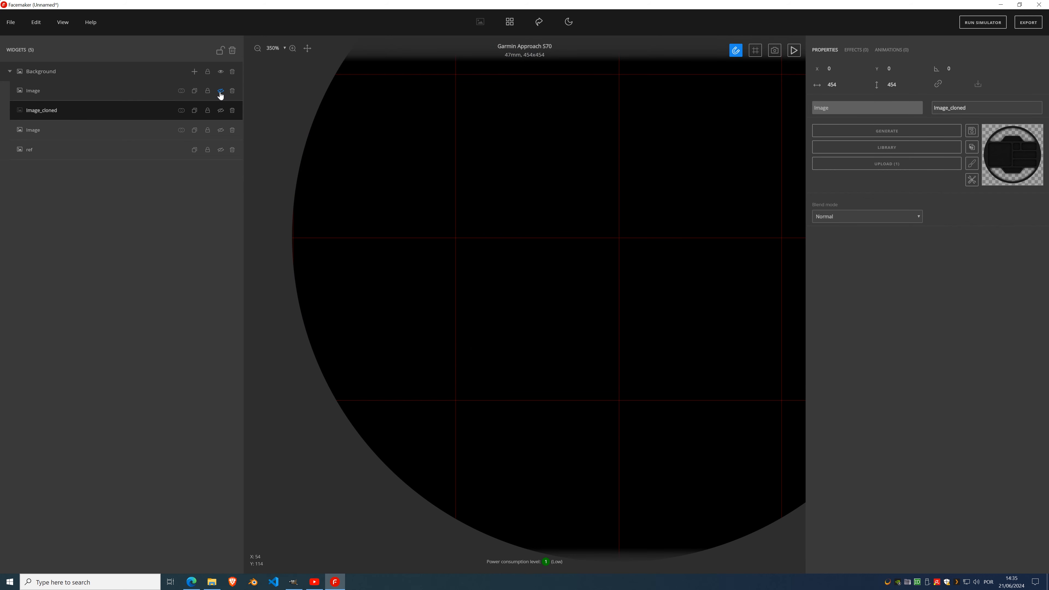
left_click(221, 92)
left_click(222, 92)
left_click(221, 112)
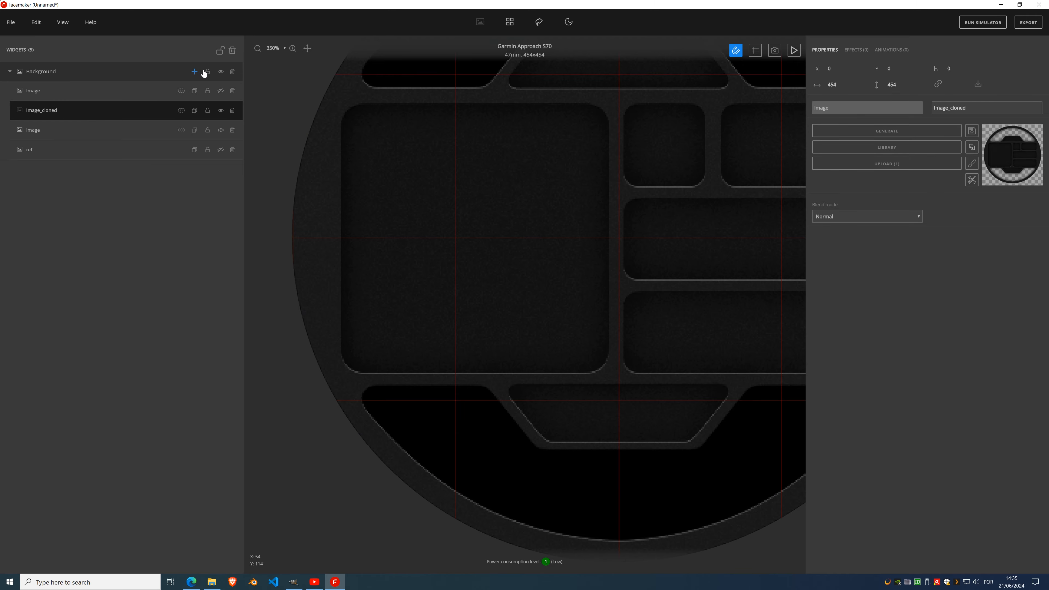
- Add a new image widget above Image_cloned and align it with the large square cutout's upper-left corner at X 34, Y 134
left_click(195, 72)
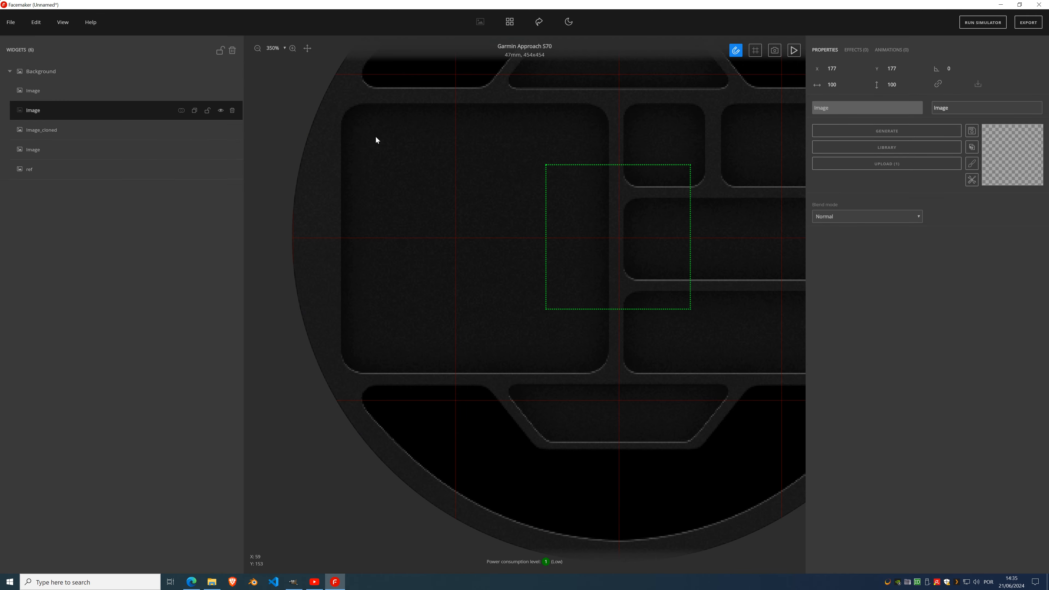
left_click_drag(615, 232, 413, 173)
scroll(393, 147, "up", 6)
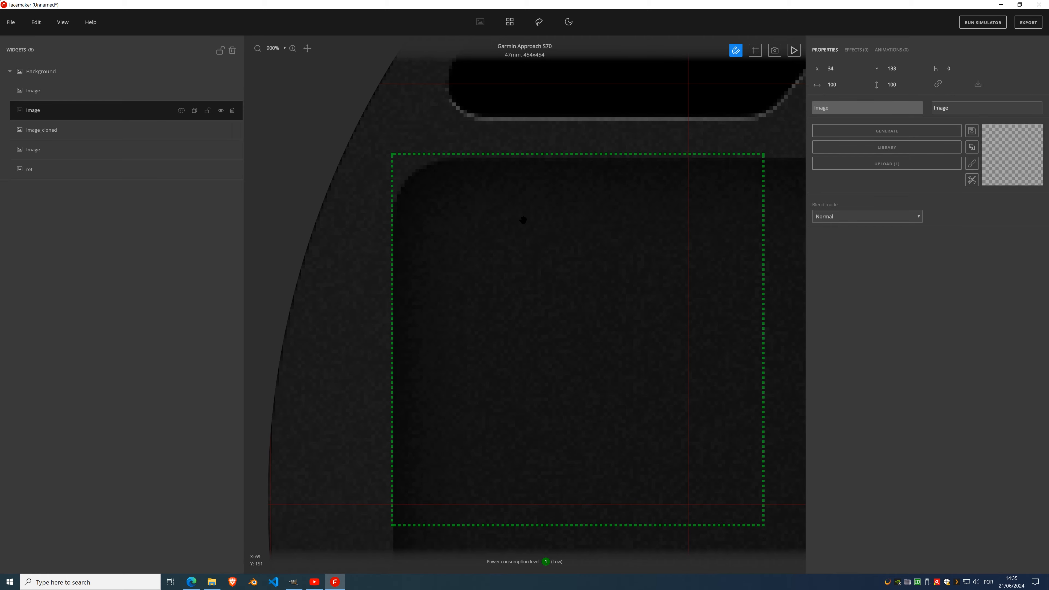
left_click_drag(578, 339, 577, 343)
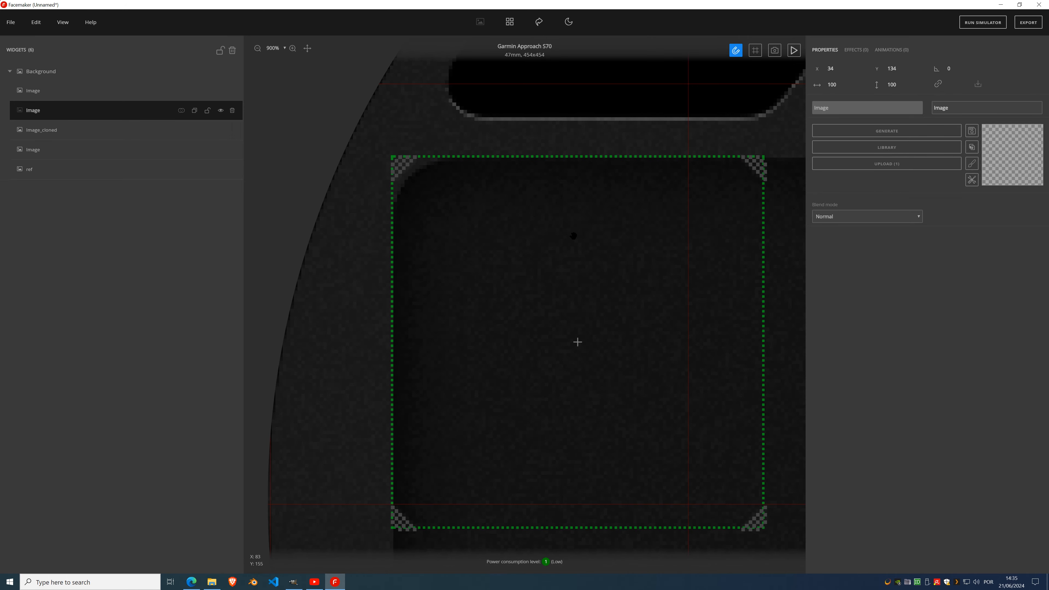
scroll(574, 235, "down", 3)
scroll(577, 222, "down", 1)
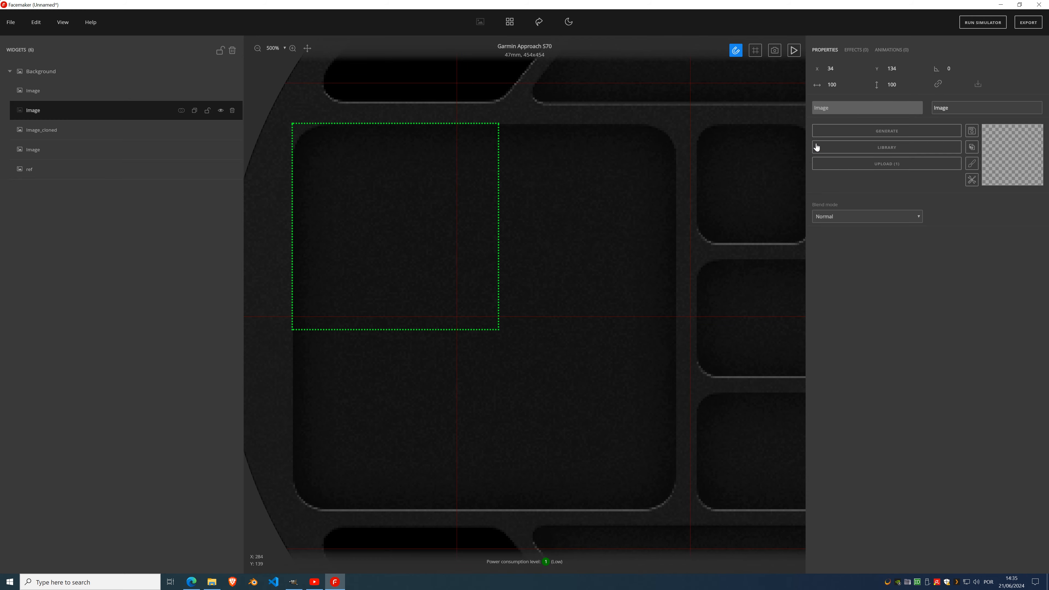
- Generate a four-sided orange polygon for the new image and size it to 187 wide by 187 high
left_click(883, 133)
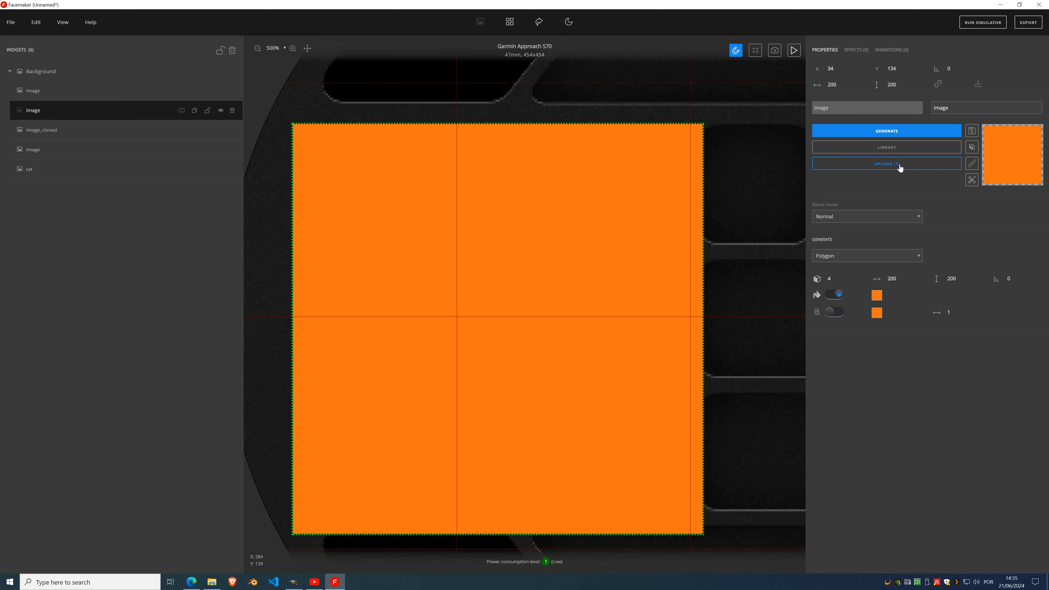
left_click(904, 281)
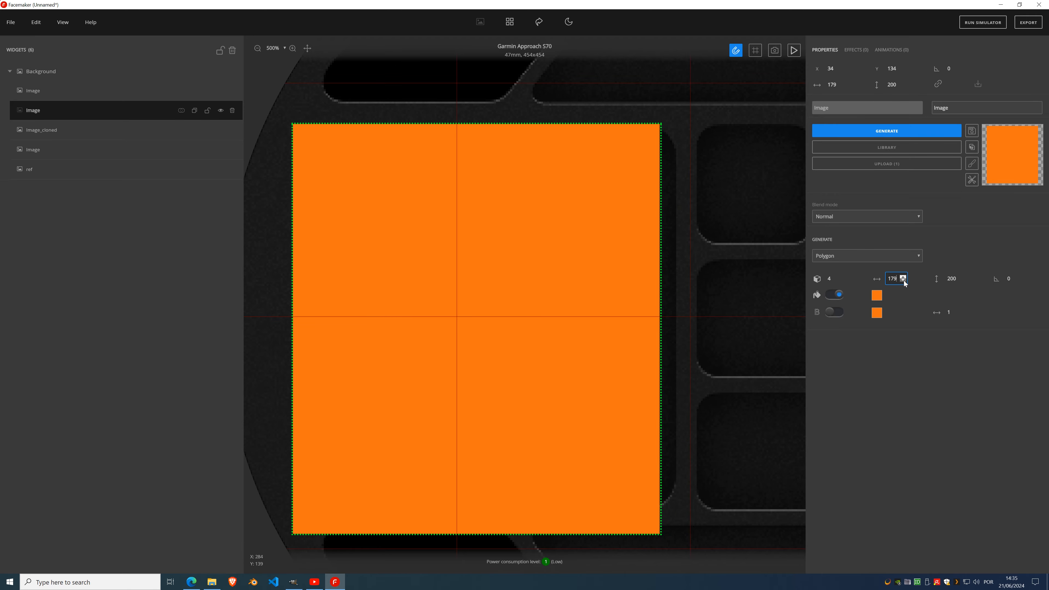
scroll(680, 227, "up", 5)
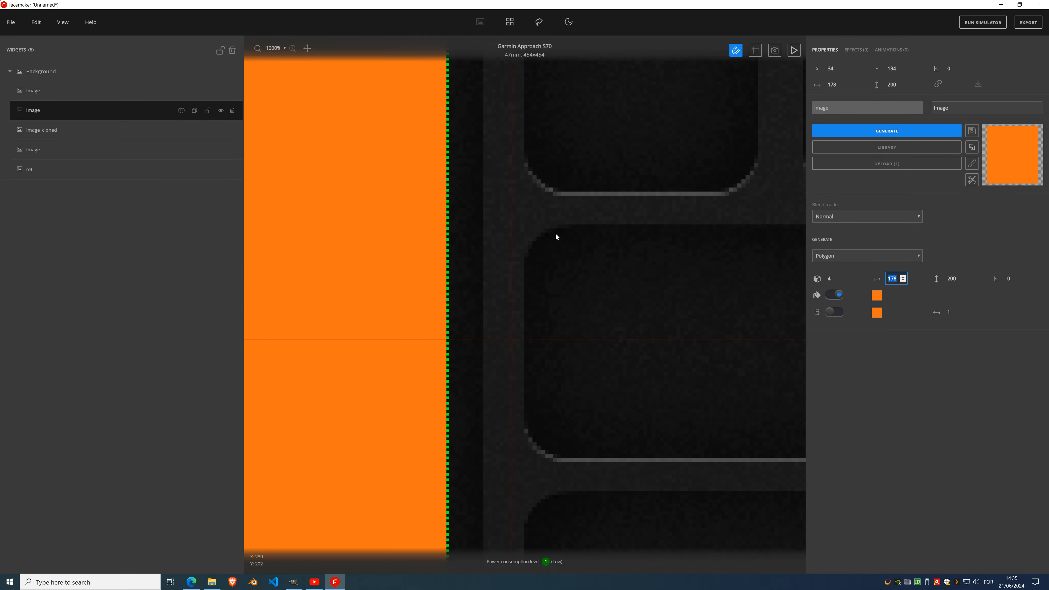
left_click(903, 276)
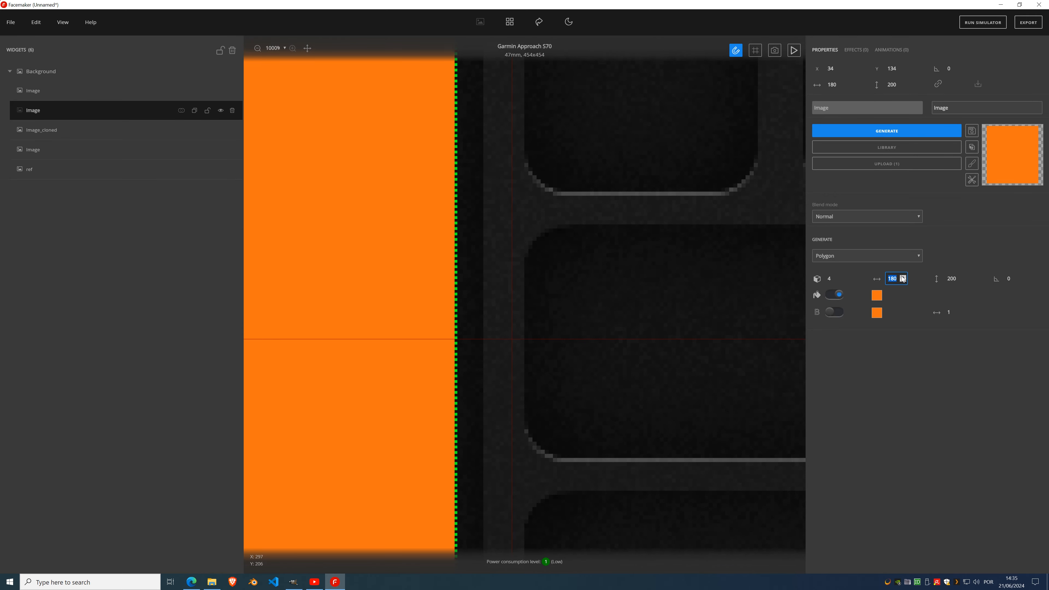
left_click(903, 276)
left_click(902, 276)
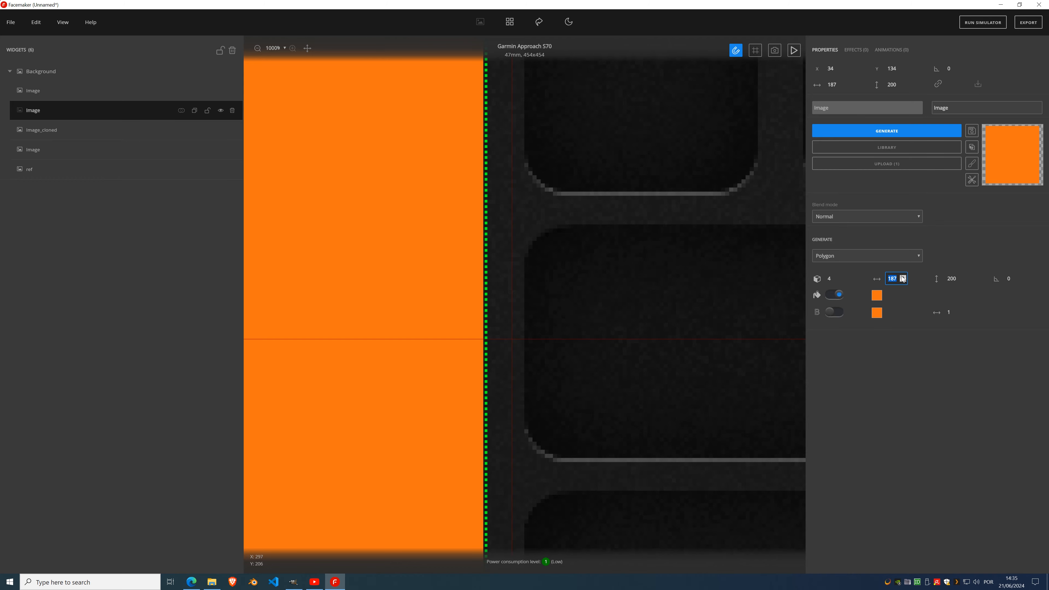
scroll(473, 282, "down", 5)
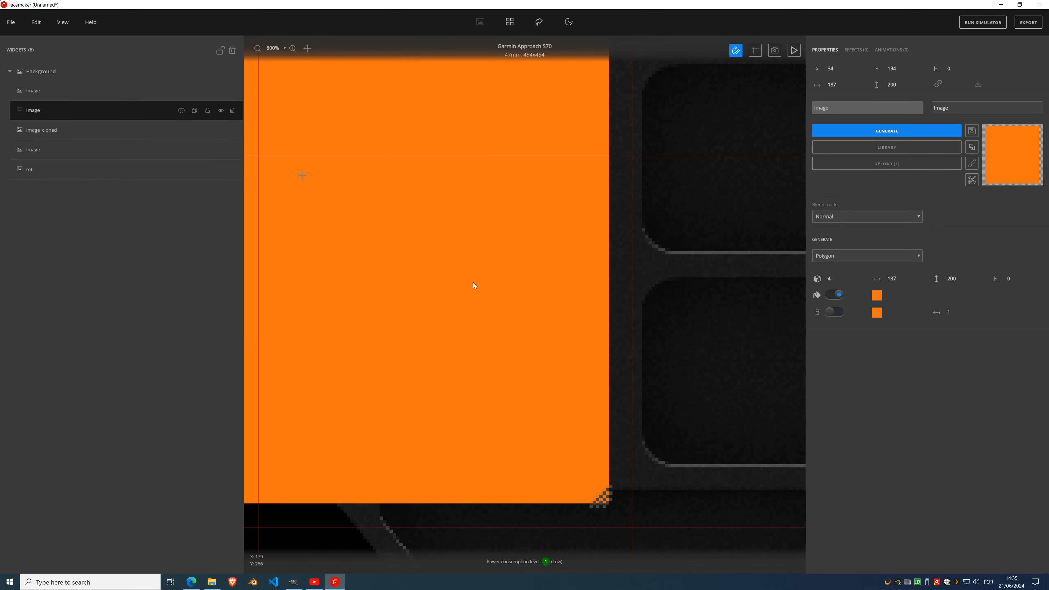
scroll(486, 257, "down", 3)
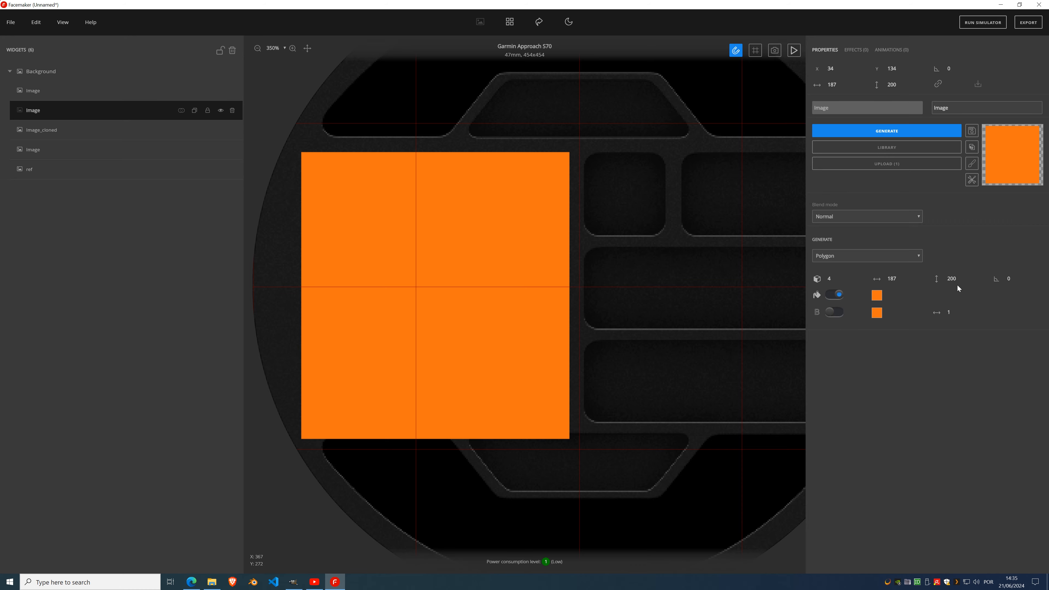
type("87")
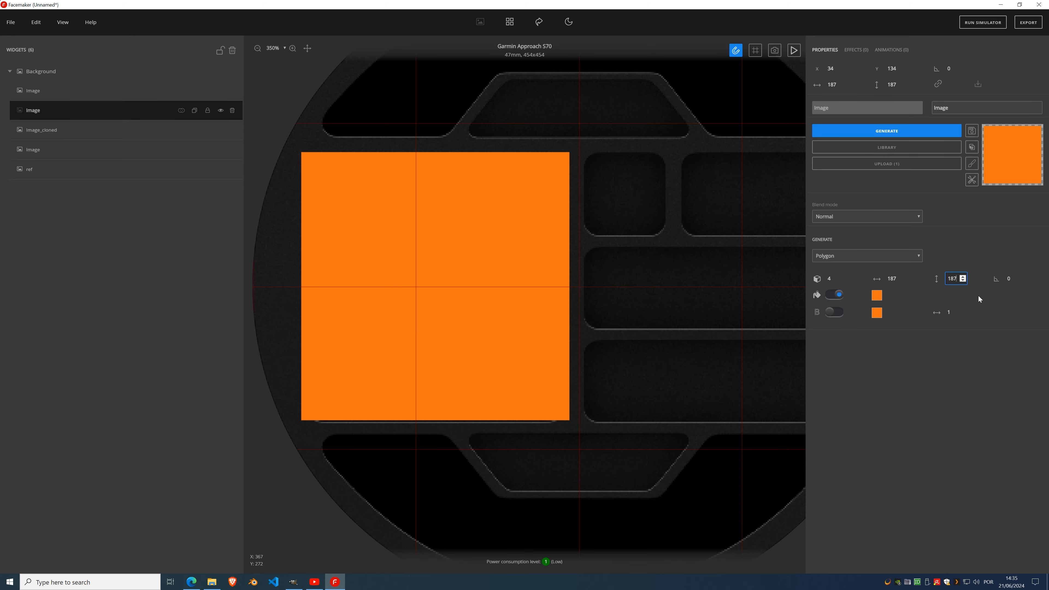
- Try a vertical position of 135 for the orange square, then restore it to 134
left_click(904, 66)
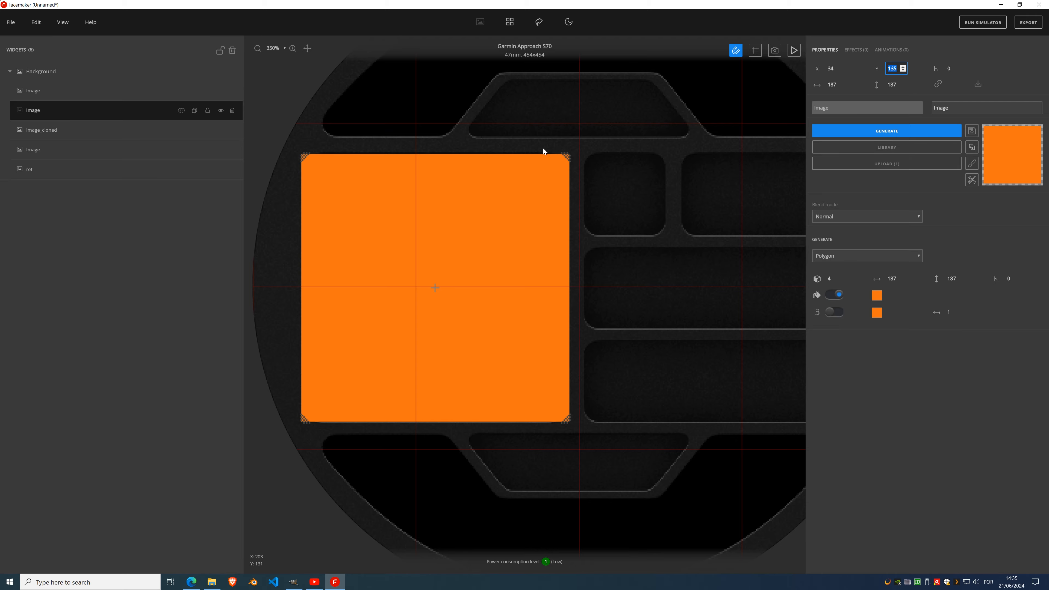
scroll(532, 207, "up", 3)
scroll(530, 222, "up", 3)
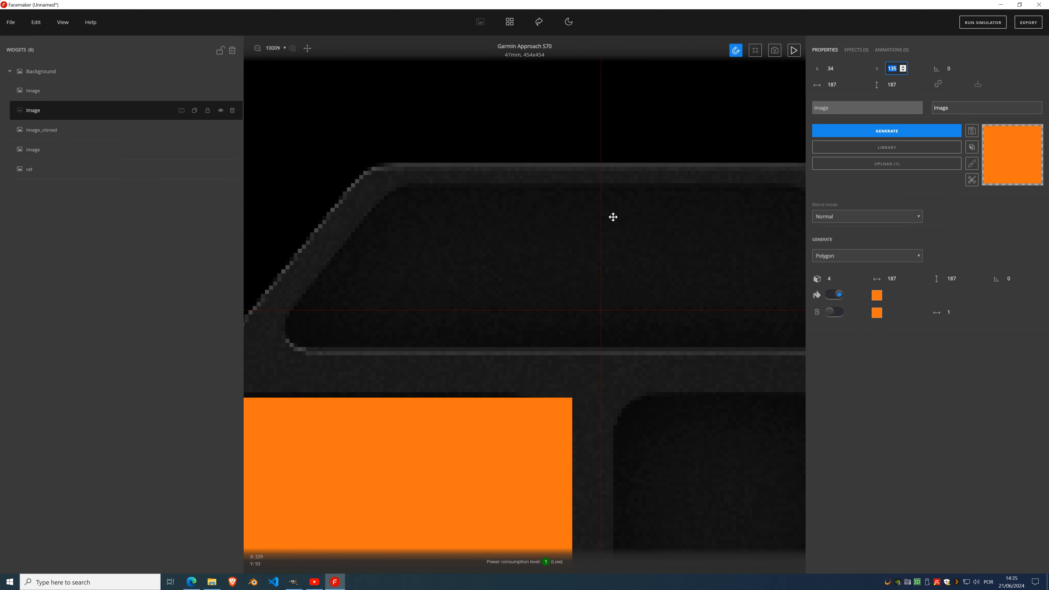
left_click_drag(557, 318, 575, 252)
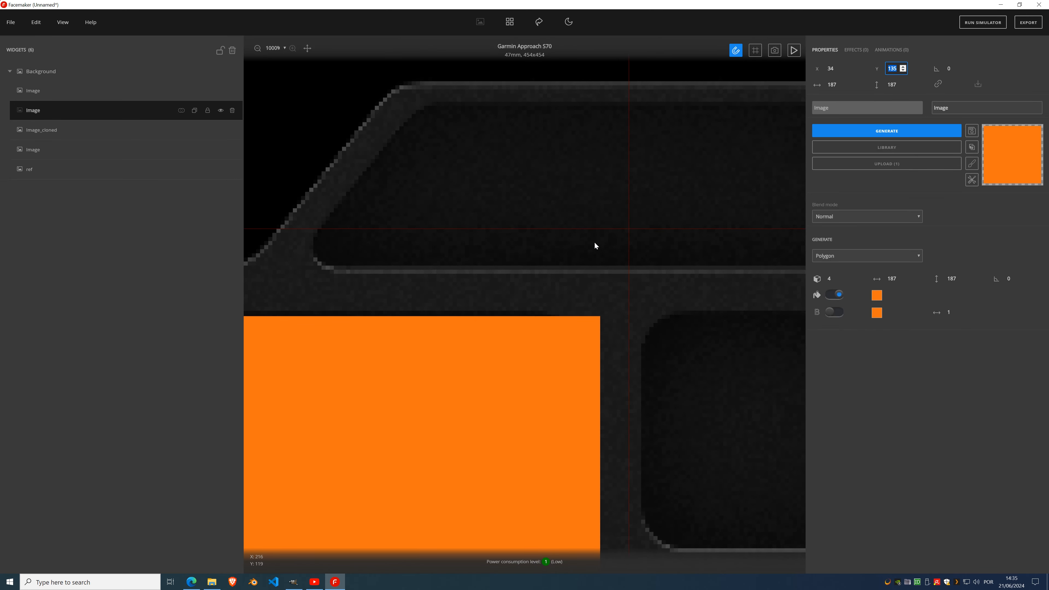
left_click(904, 71)
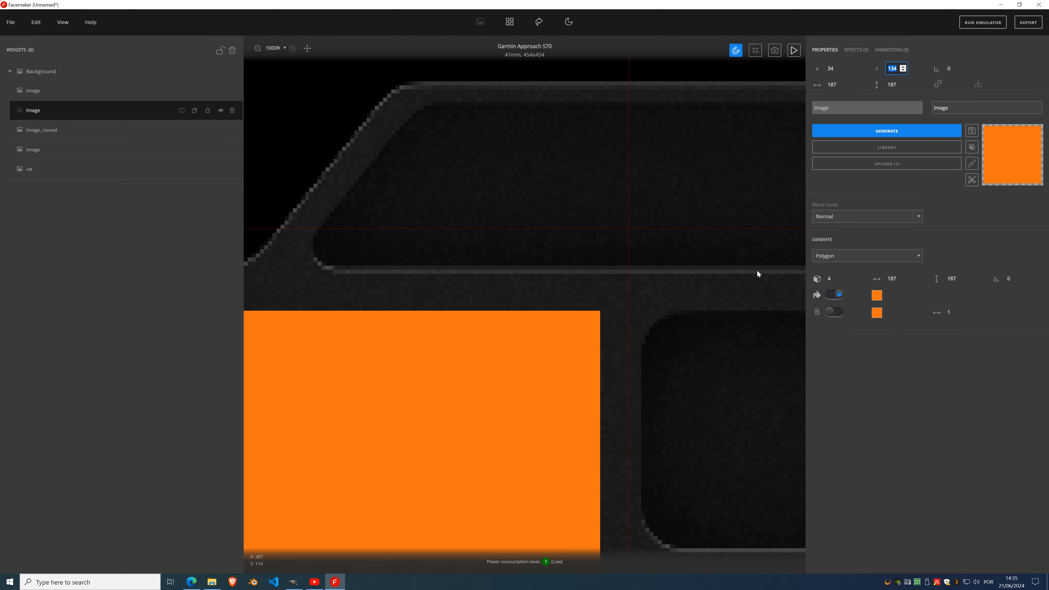
- Set the orange square's height to 188 to reach the cutout's lower edge
scroll(735, 290, "down", 5)
scroll(477, 209, "up", 5)
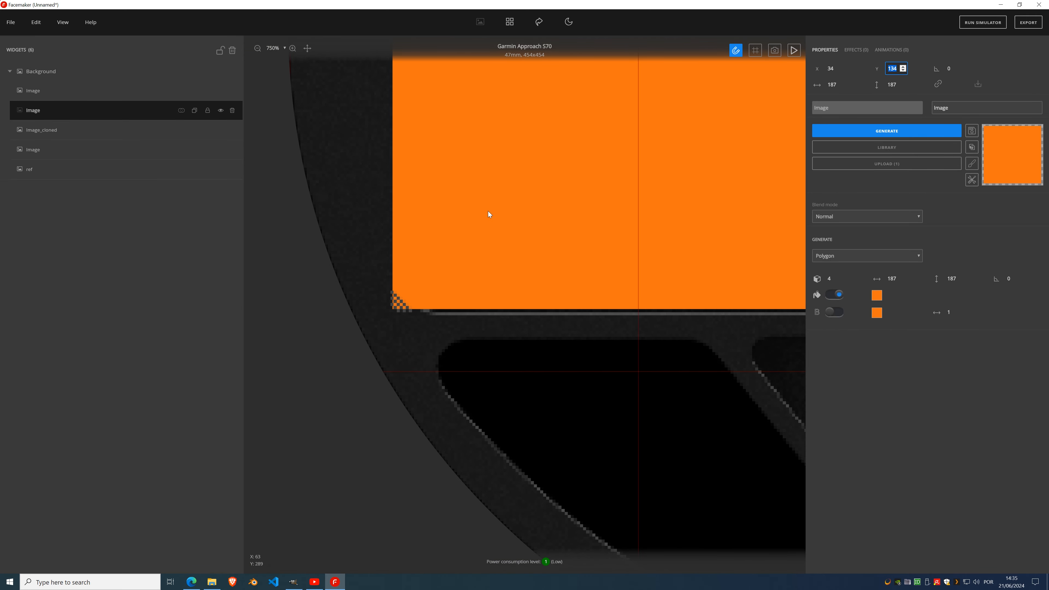
left_click_drag(536, 251, 385, 300)
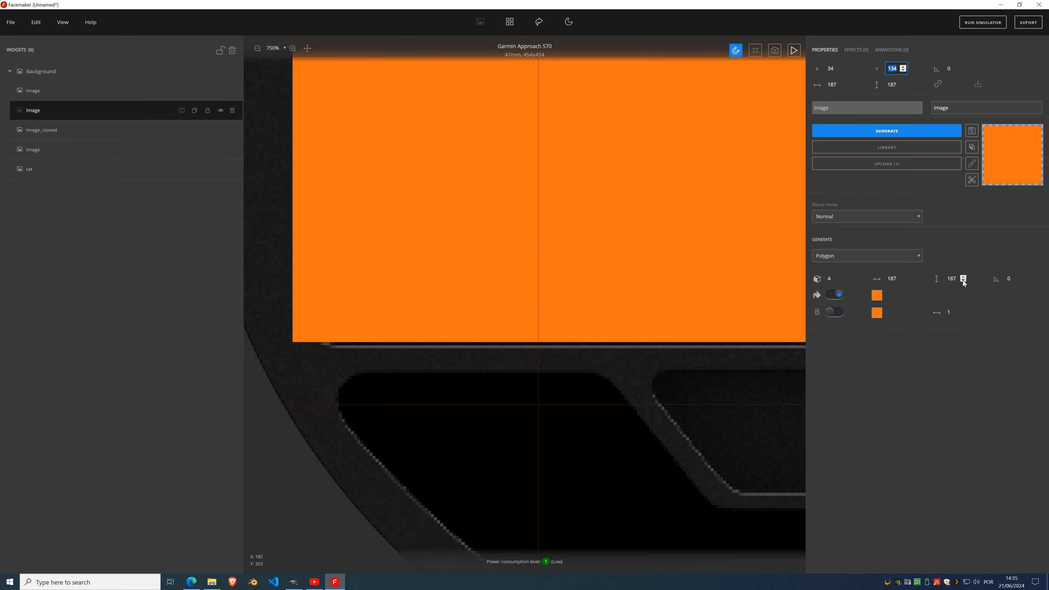
left_click(963, 276)
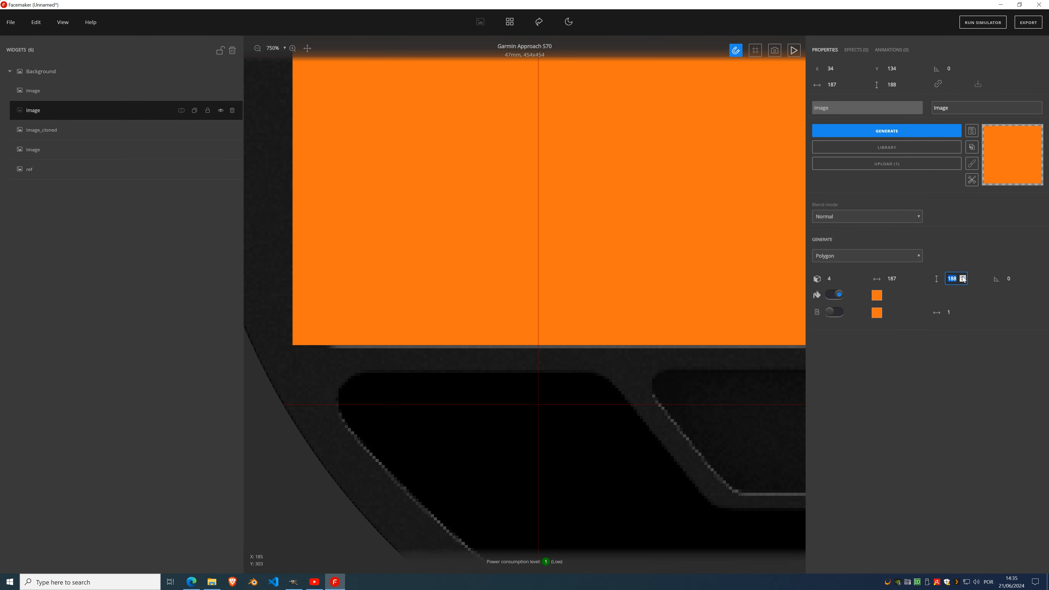
- Try shortening the orange square's height to 182, then restore it to 188
left_click(964, 281)
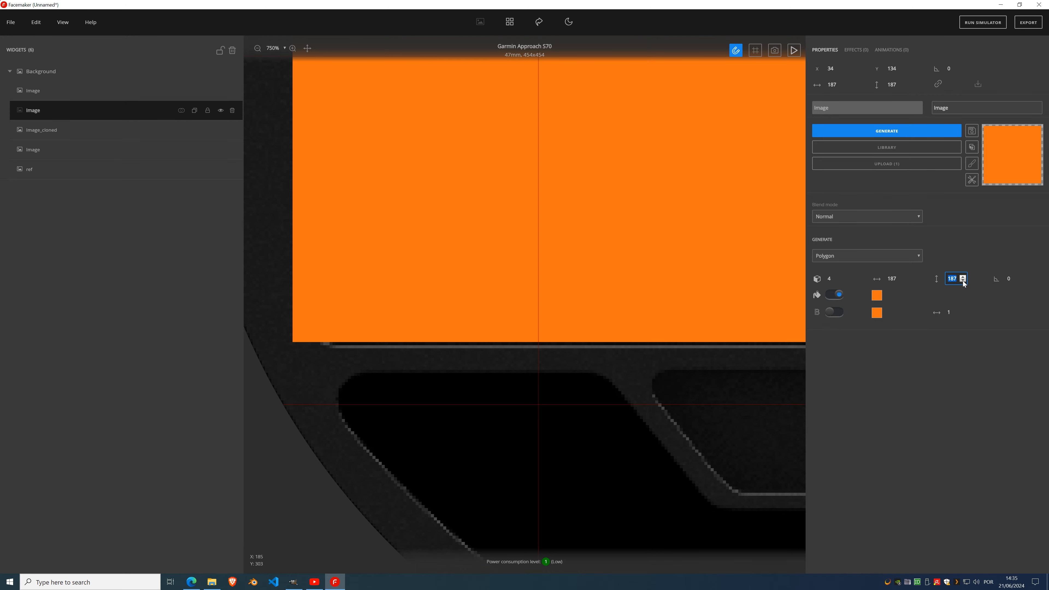
left_click(963, 281)
left_click(963, 281)
left_click(964, 281)
left_click(963, 280)
left_click(964, 280)
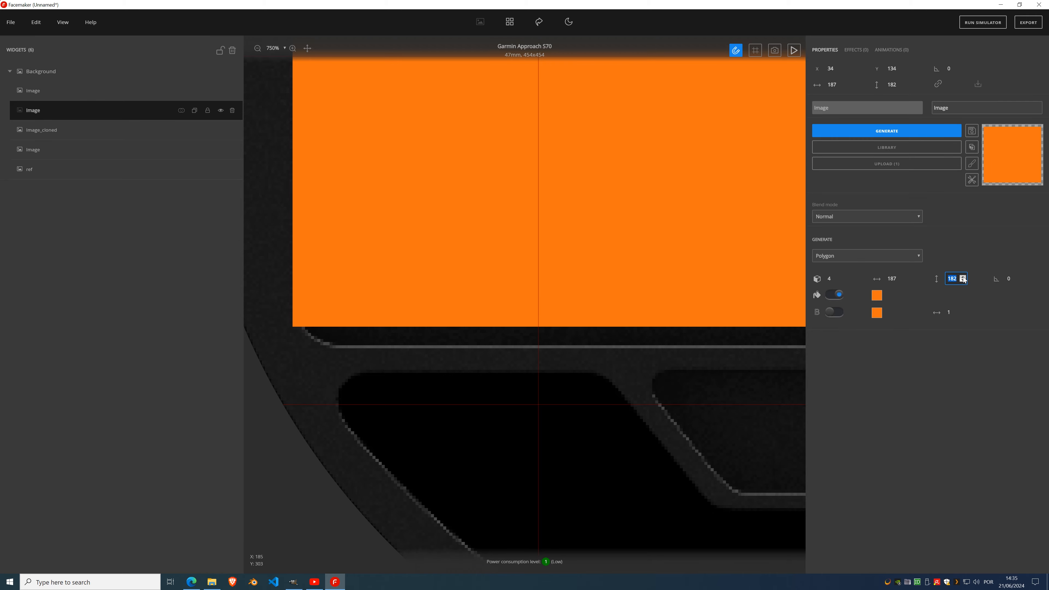
left_click(963, 276)
left_click(963, 276)
left_click(963, 276)
left_click(963, 276)
left_click(963, 276)
left_click(963, 276)
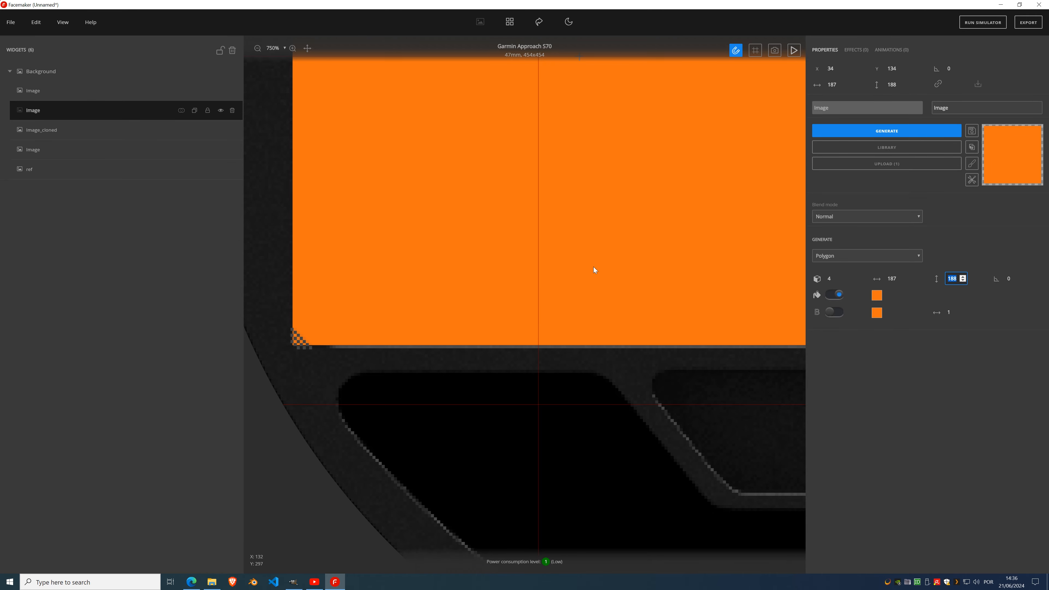
- Try moving the orange square down to a vertical position of 144, then restore it to 134
scroll(594, 266, "down", 4)
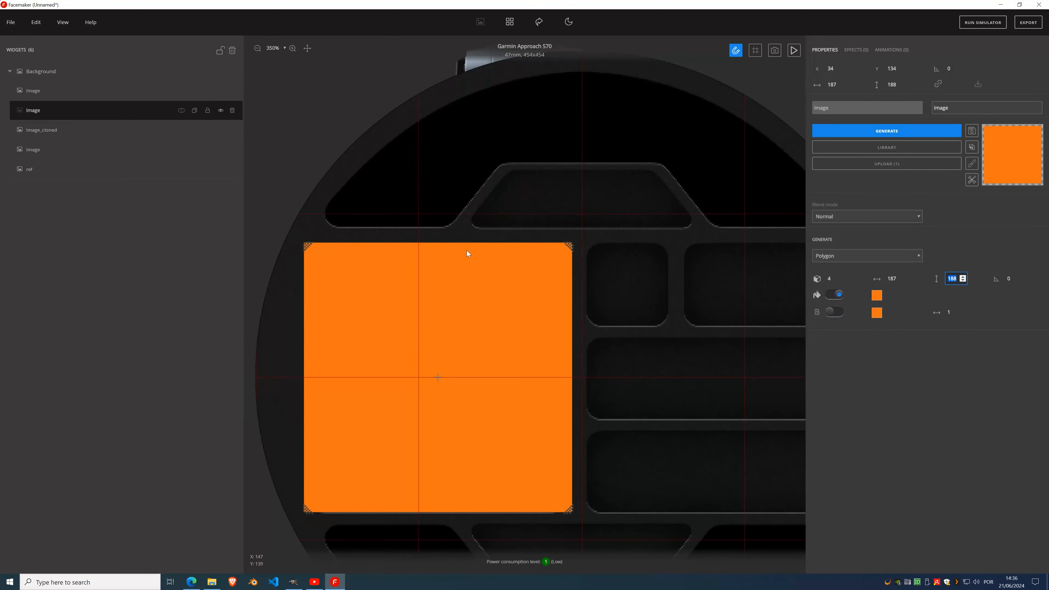
scroll(467, 250, "up", 4)
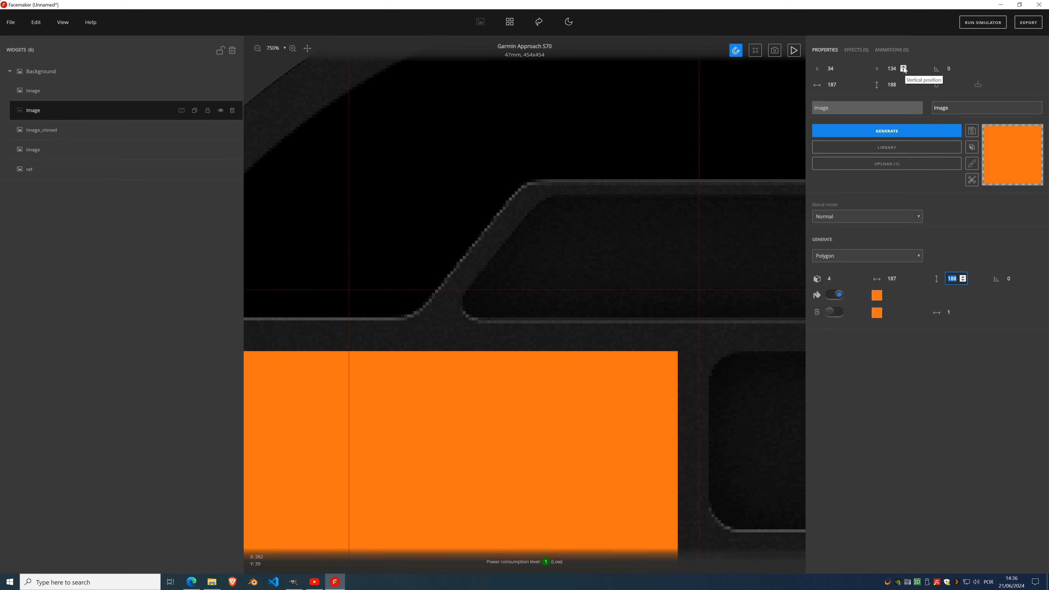
left_click(904, 67)
scroll(905, 69, "up", 7)
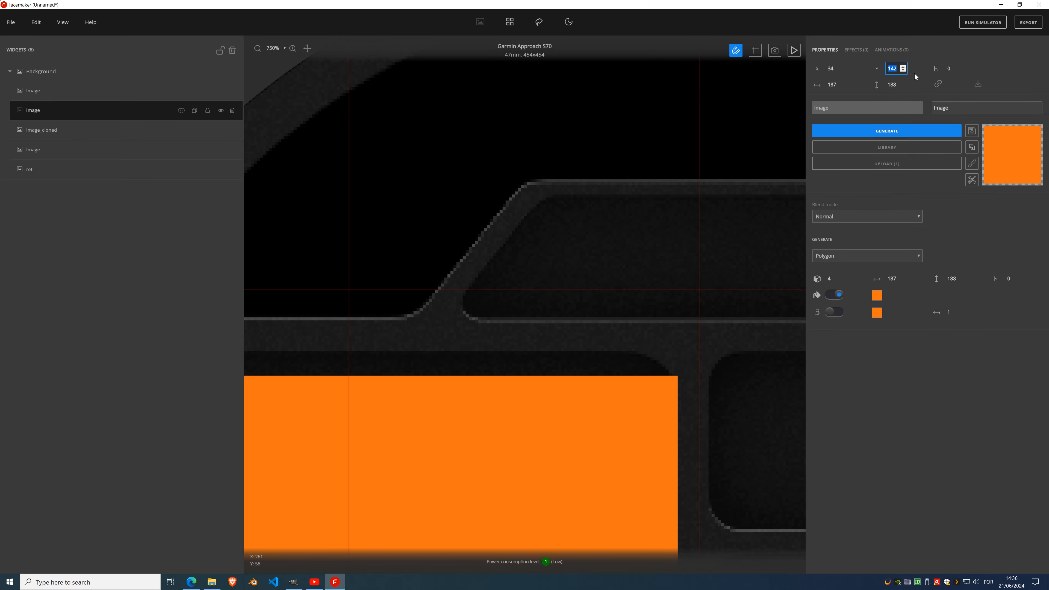
scroll(904, 70, "up", 2)
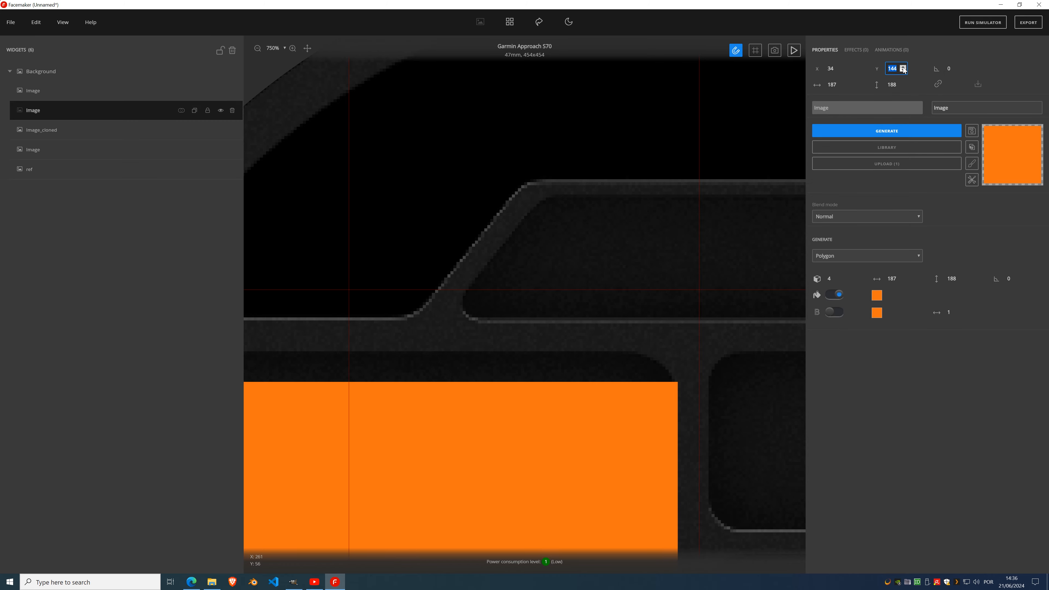
scroll(905, 72, "up", 2)
scroll(905, 71, "down", 10)
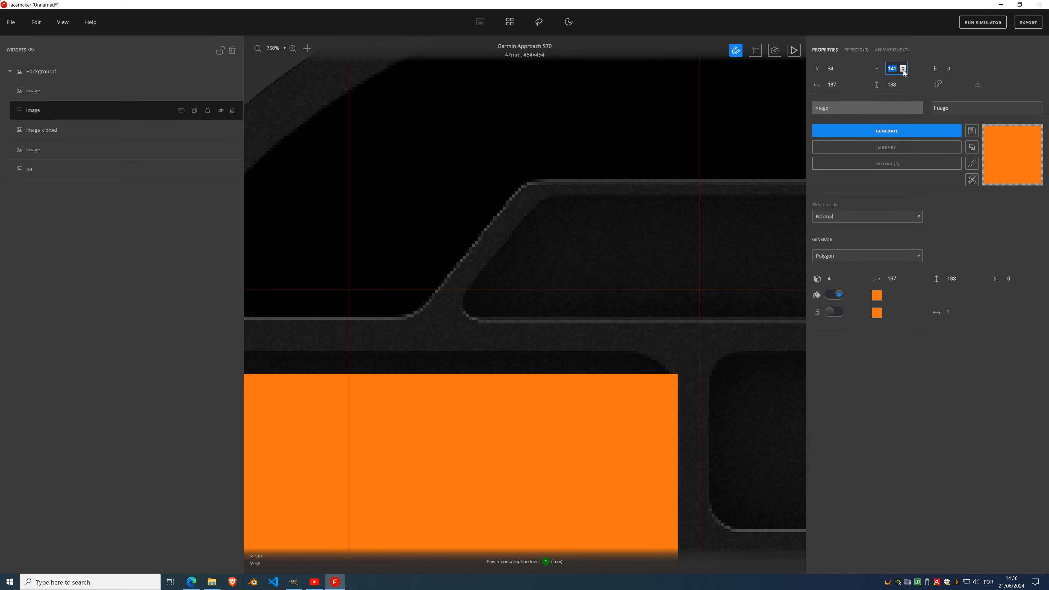
scroll(904, 71, "down", 1)
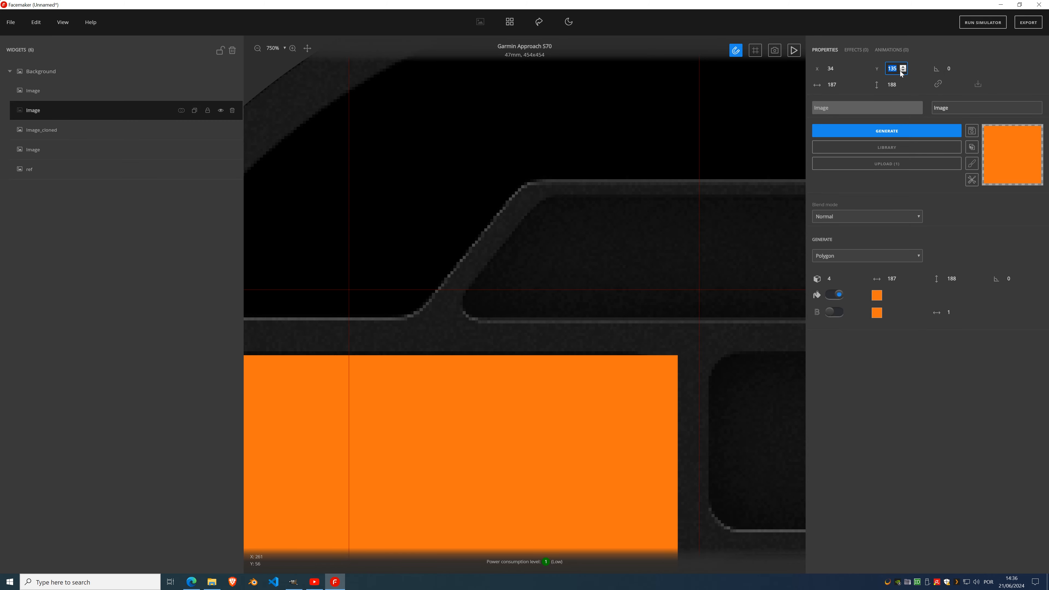
scroll(904, 73, "down", 1)
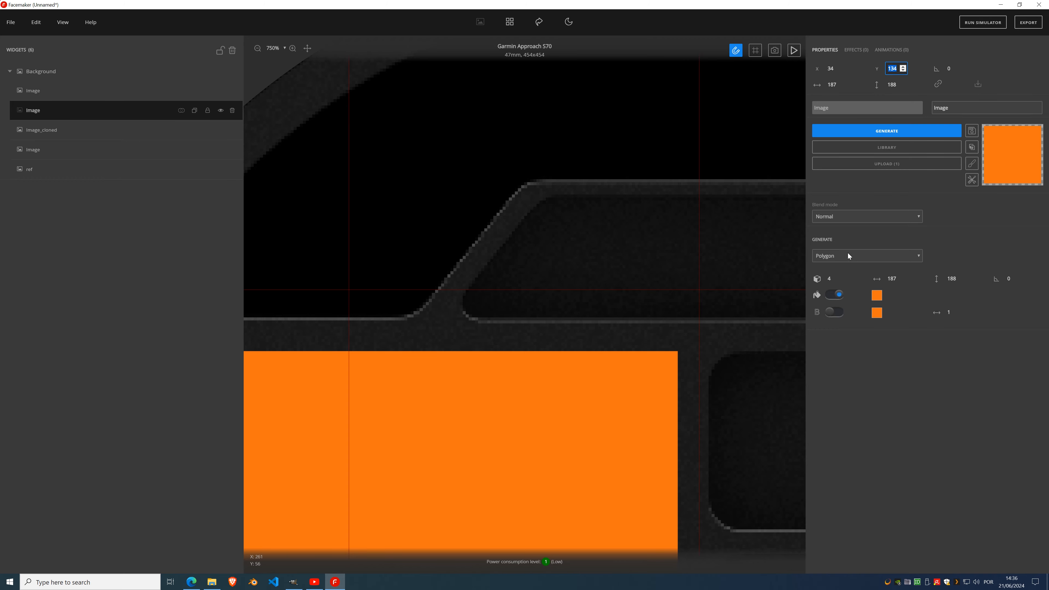
- Set the orange square's height to 187 and its vertical position to 135 to fit the cutout
scroll(964, 281, "down", 1)
scroll(617, 283, "down", 4)
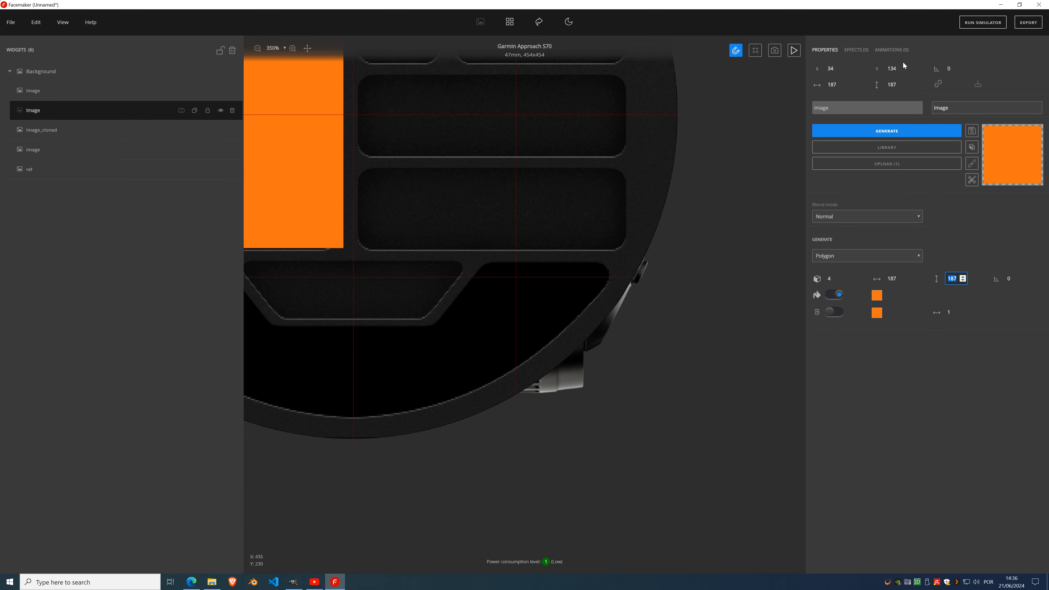
scroll(903, 67, "up", 1)
scroll(510, 139, "down", 3)
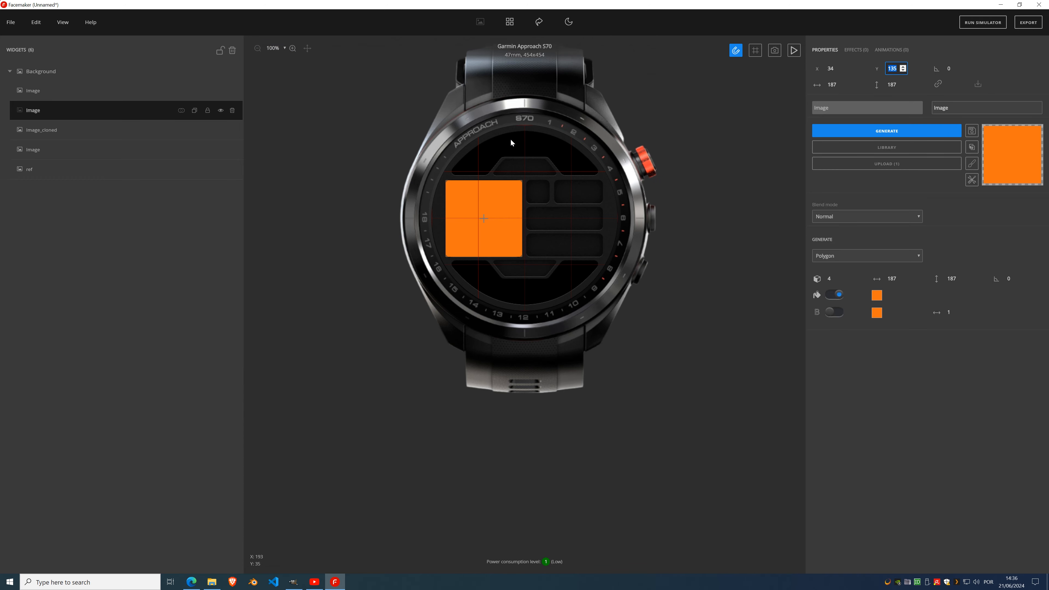
scroll(489, 202, "up", 4)
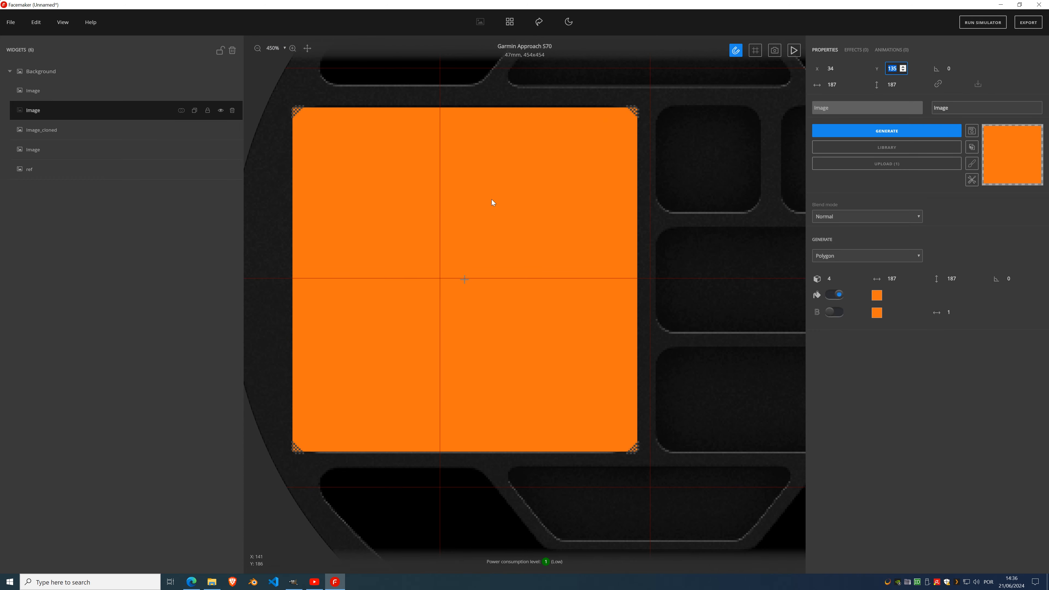
- Add a Rounded corners effect to the orange square and round all four corners equally to match the cutout
left_click(884, 129)
left_click(859, 54)
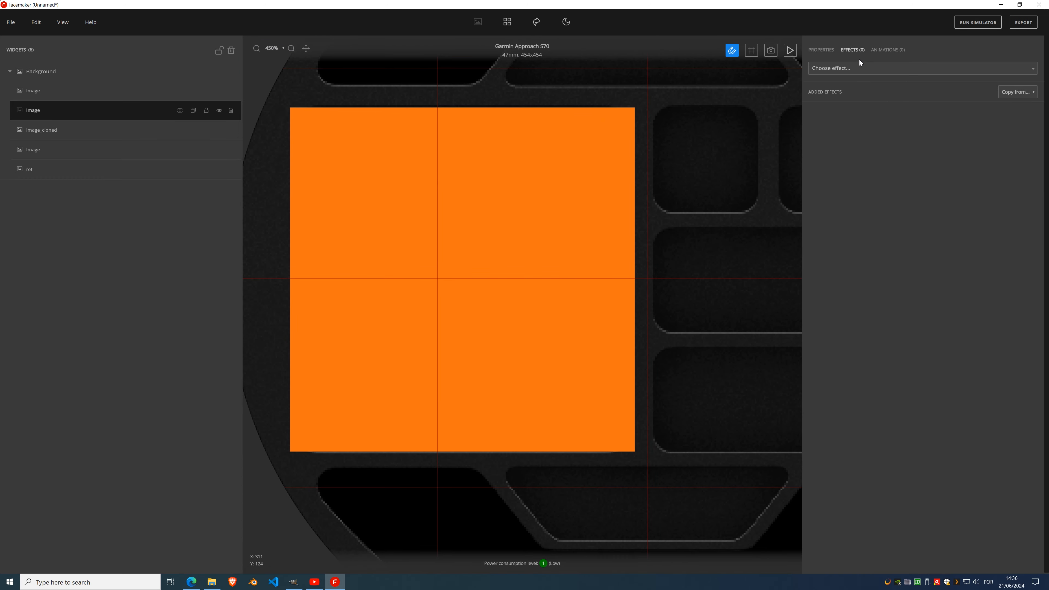
left_click(865, 71)
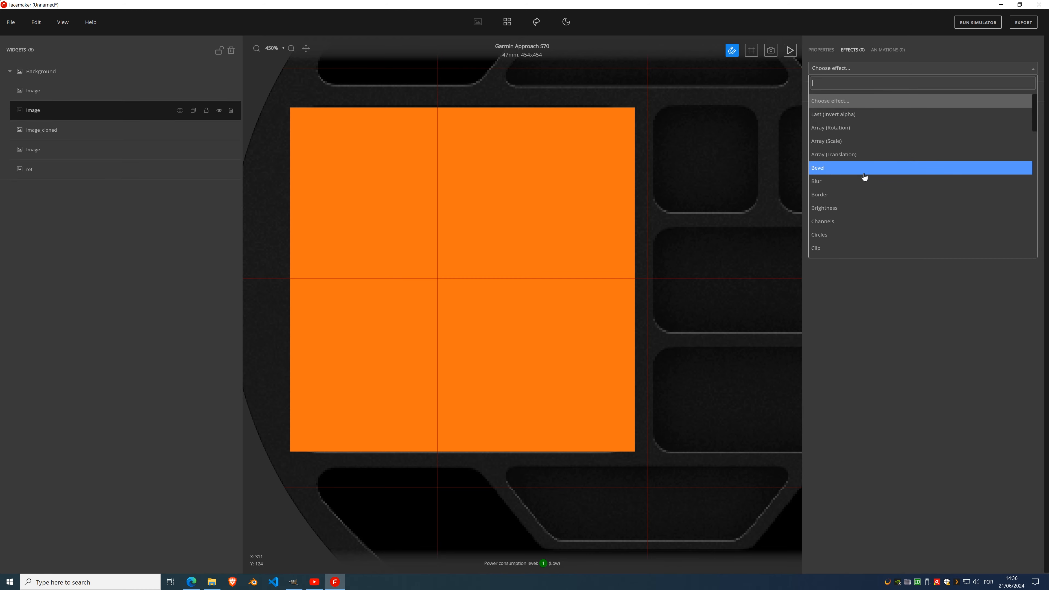
type("roun")
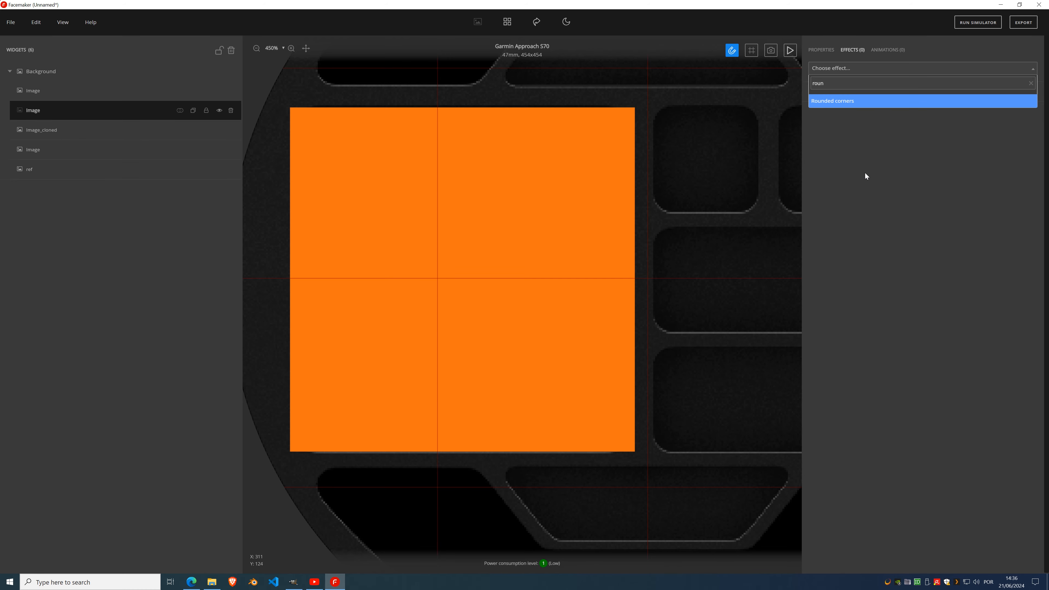
left_click(863, 108)
left_click_drag(839, 132, 875, 213)
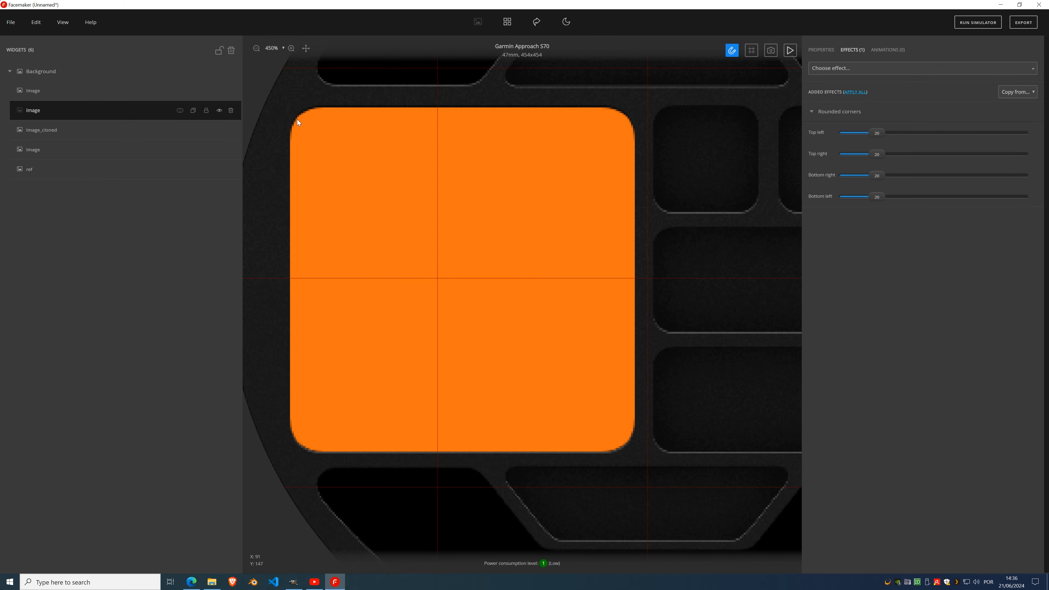
- Hide the rounded orange square to expose the cutout beneath it, and add a Fill color effect to the square
left_click(220, 110)
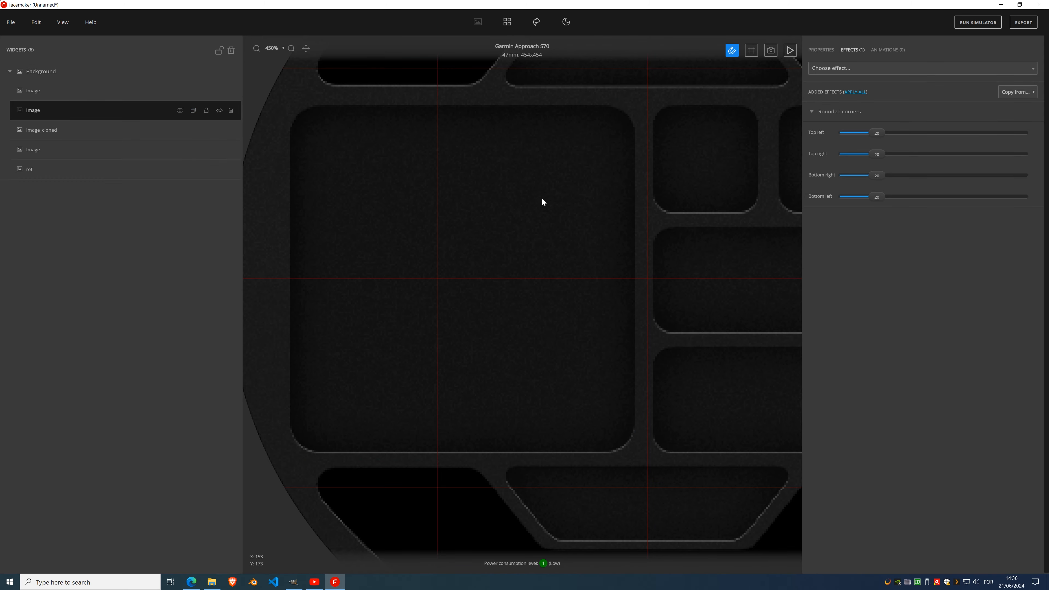
scroll(576, 163, "up", 5)
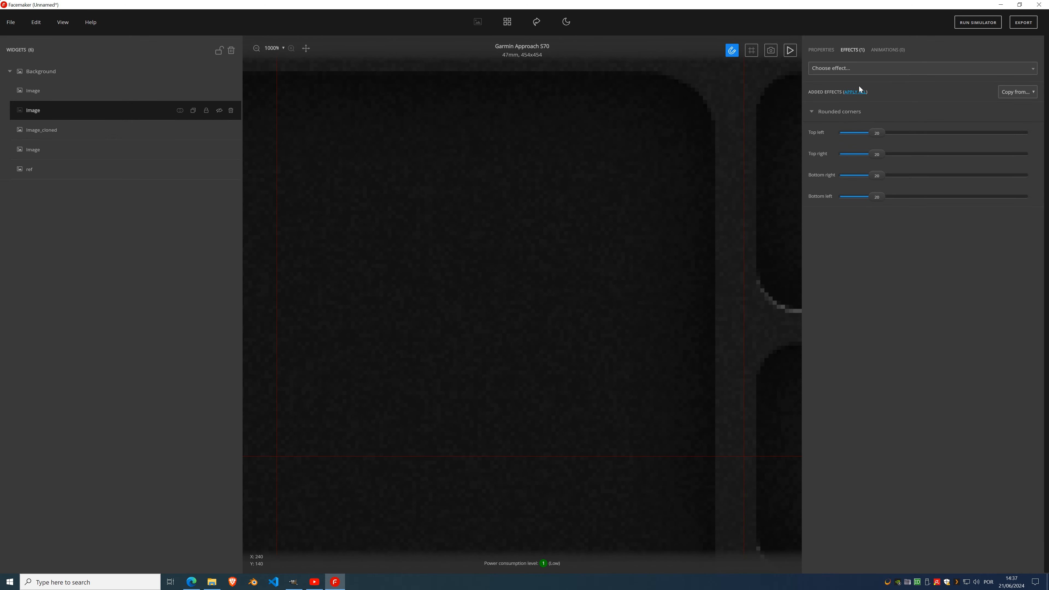
left_click(852, 69)
scroll(851, 182, "down", 5)
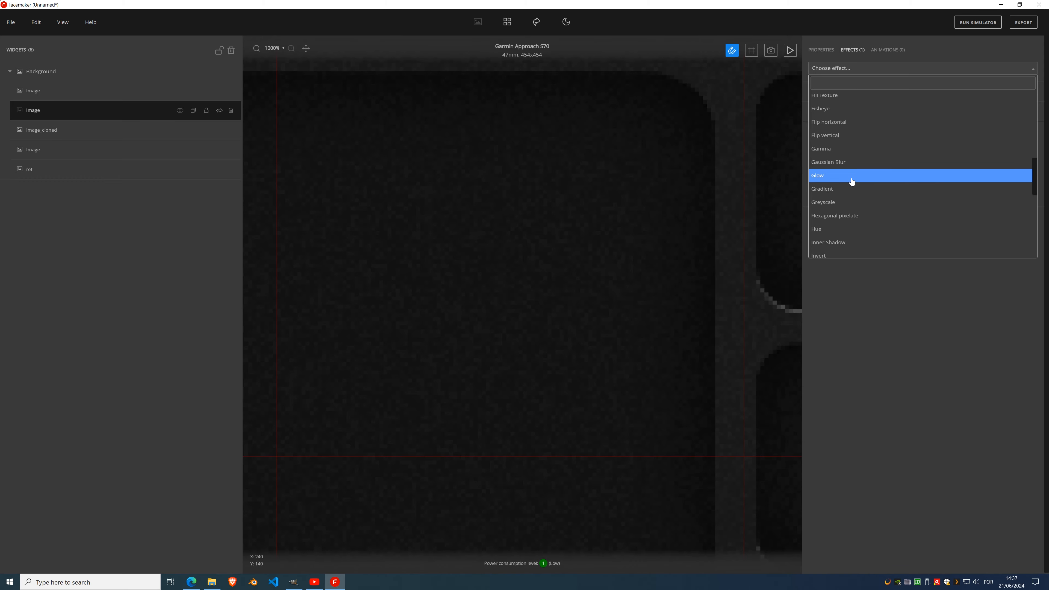
scroll(852, 179, "down", 3)
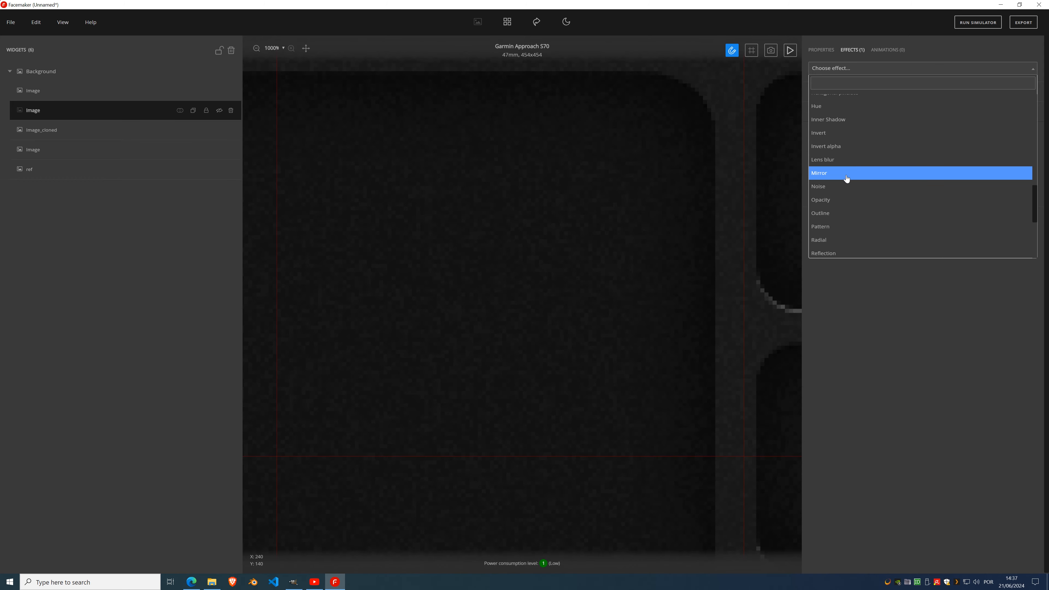
scroll(841, 140, "up", 3)
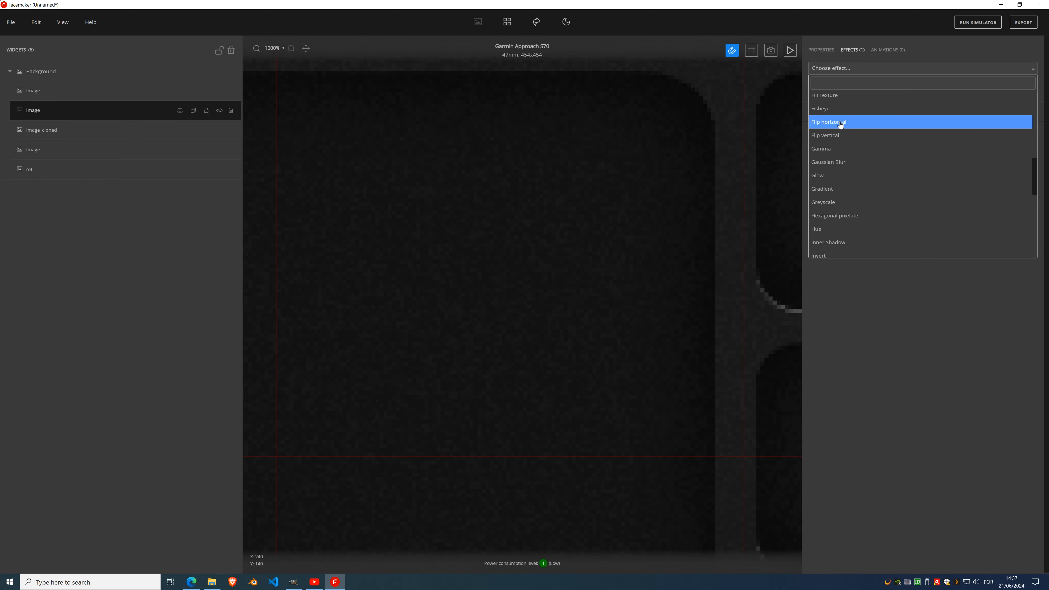
scroll(843, 124, "up", 1)
left_click(830, 125)
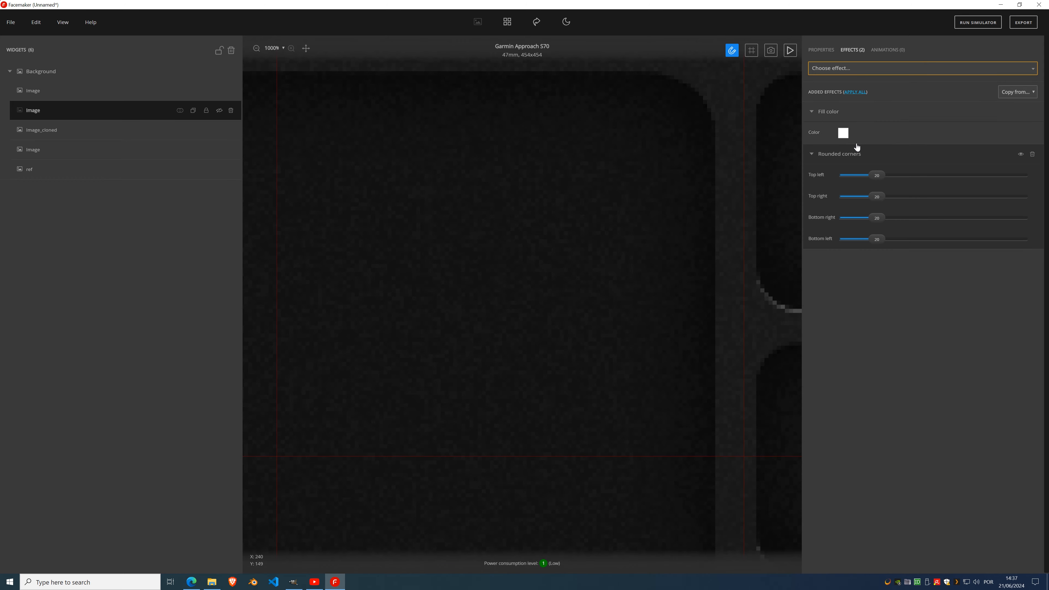
- Set the Fill color effect to the dark grey #151515 sampled from the cutout's background
left_click(843, 133)
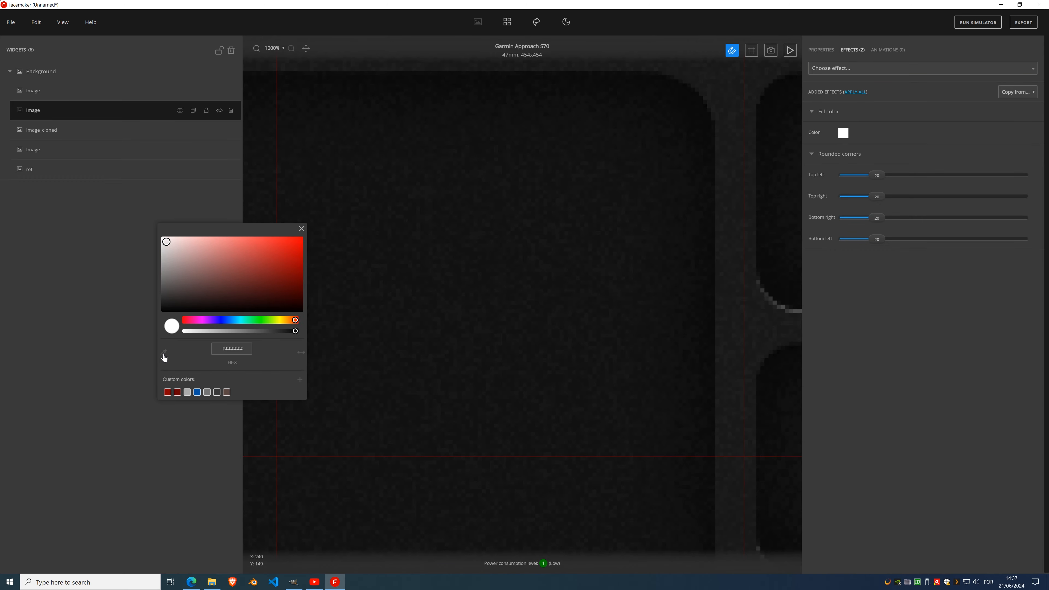
left_click(164, 356)
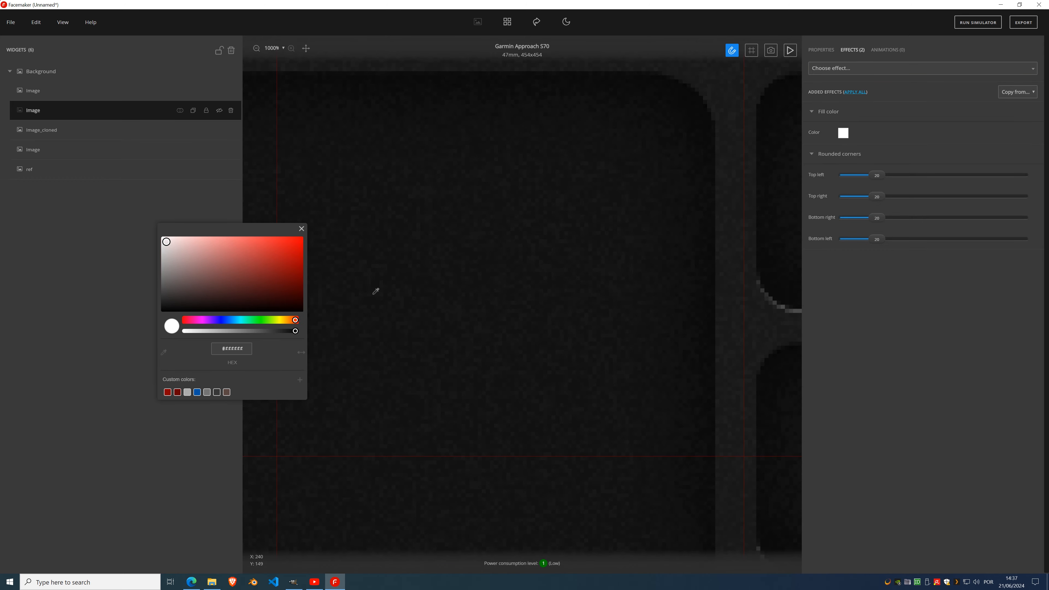
left_click(563, 171)
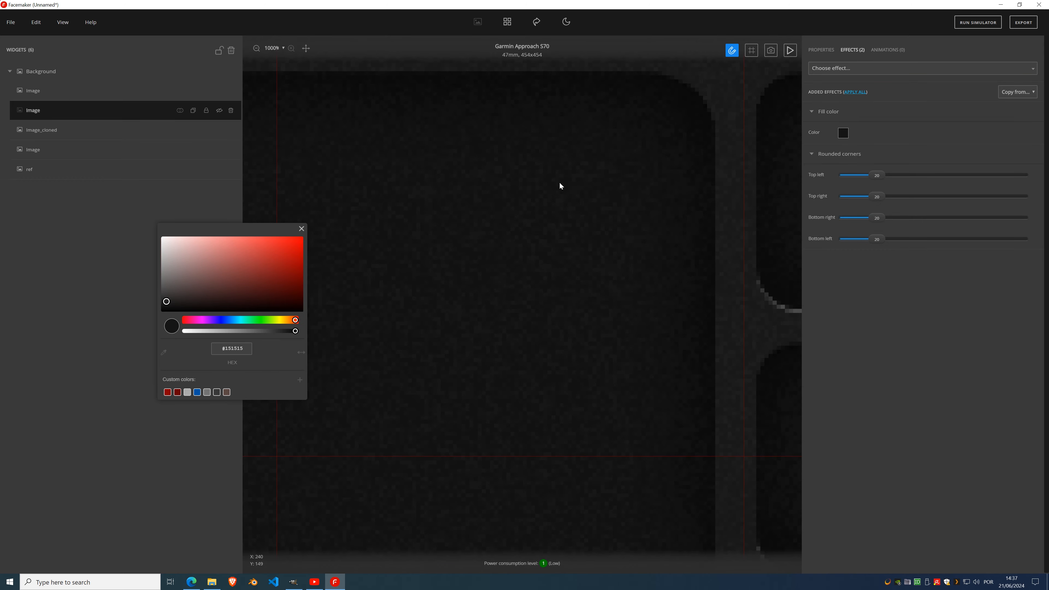
left_click(301, 230)
- Add a Noise effect to the square and lower its intensity slightly from the default
left_click(847, 71)
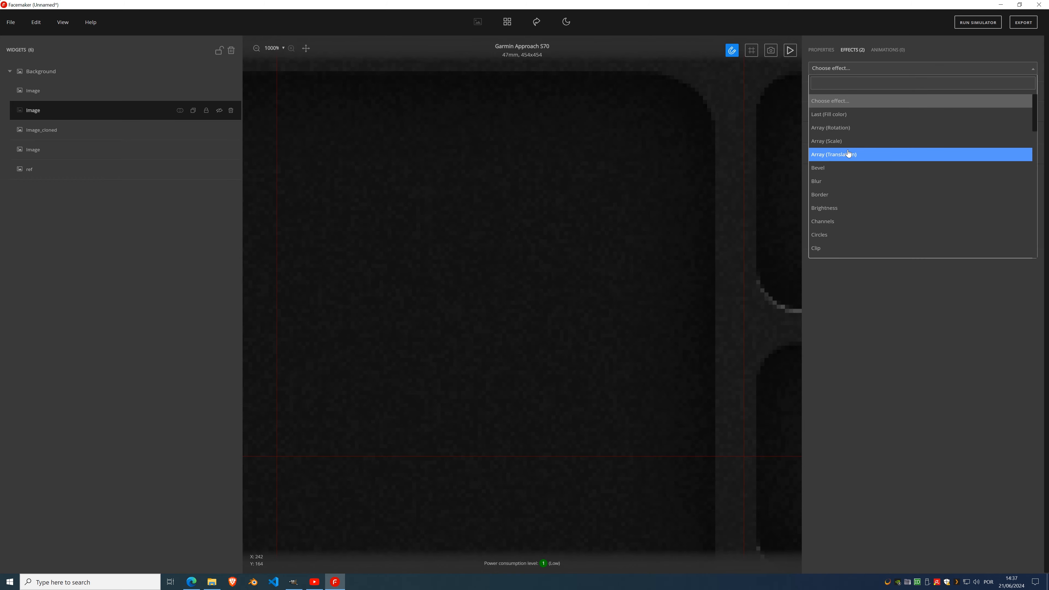
type("noise")
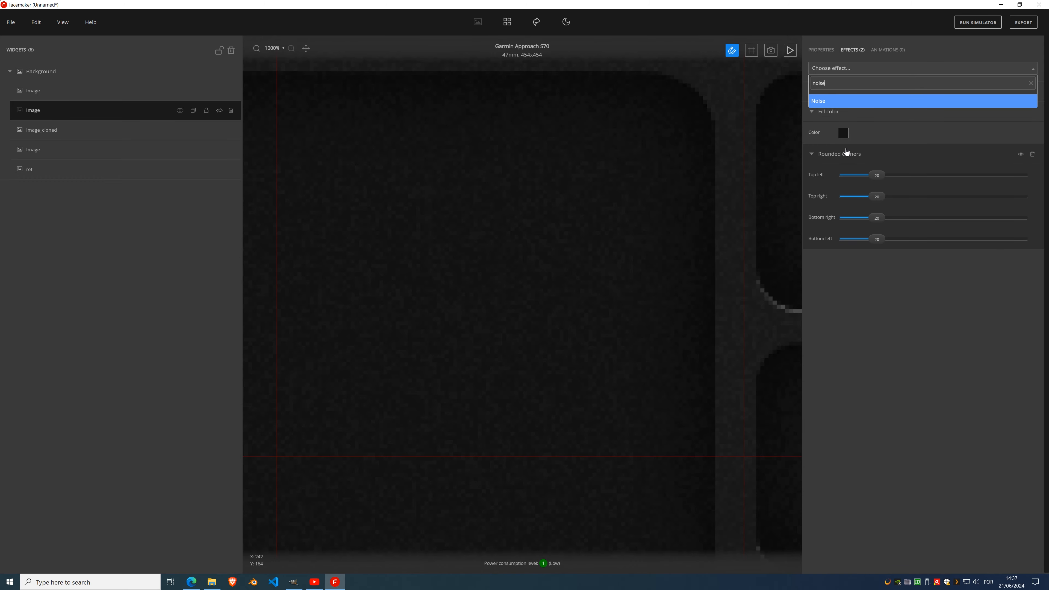
left_click(823, 102)
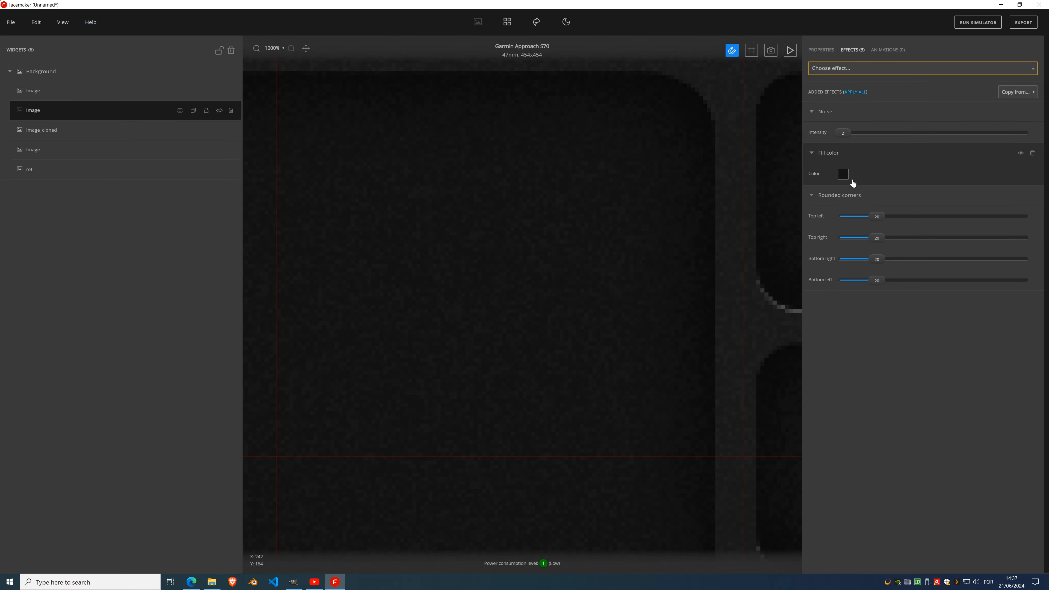
left_click(844, 133)
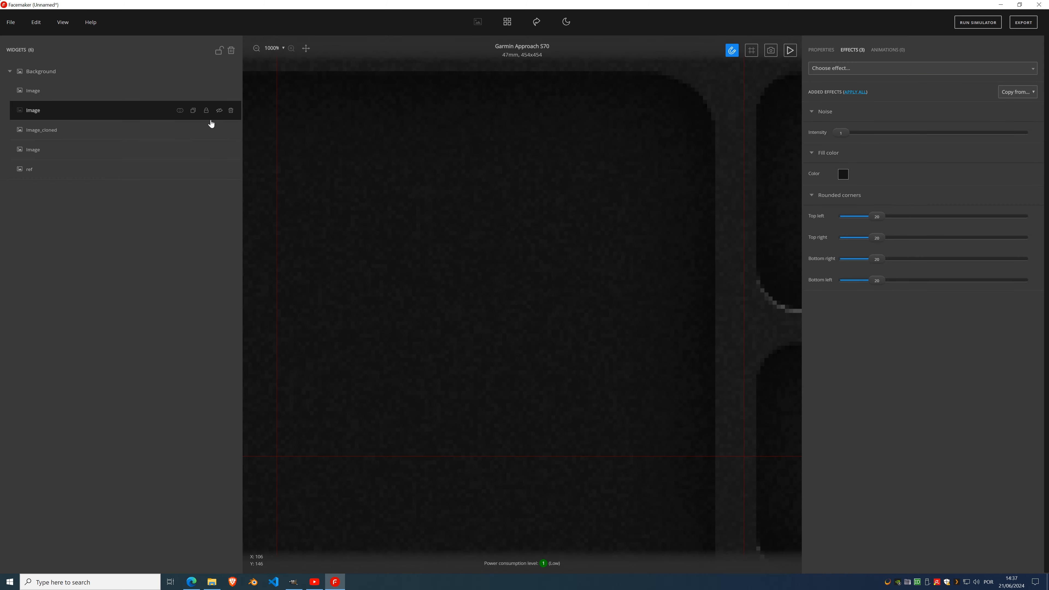
- Make the dark square visible again and compare its texture and edges with the neighbouring cutouts
left_click(220, 110)
scroll(536, 269, "down", 4)
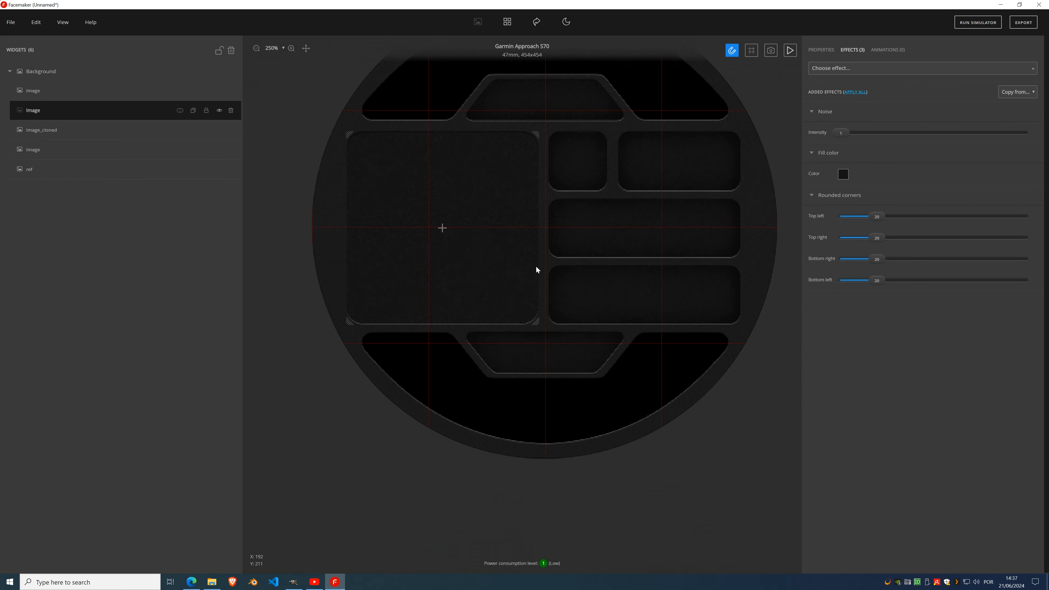
scroll(536, 269, "down", 3)
scroll(512, 220, "up", 6)
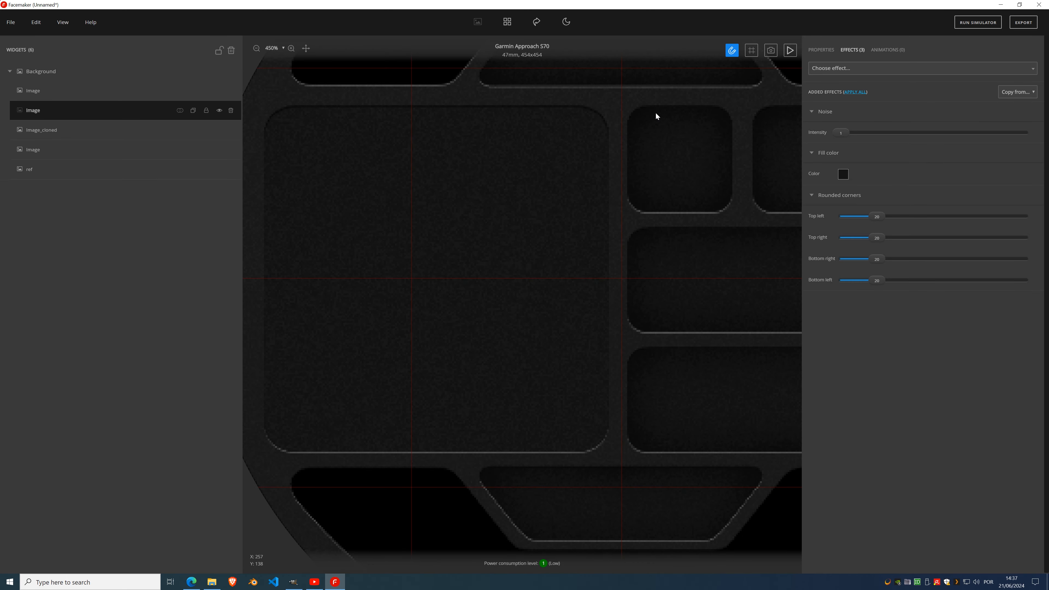
scroll(494, 255, "down", 4)
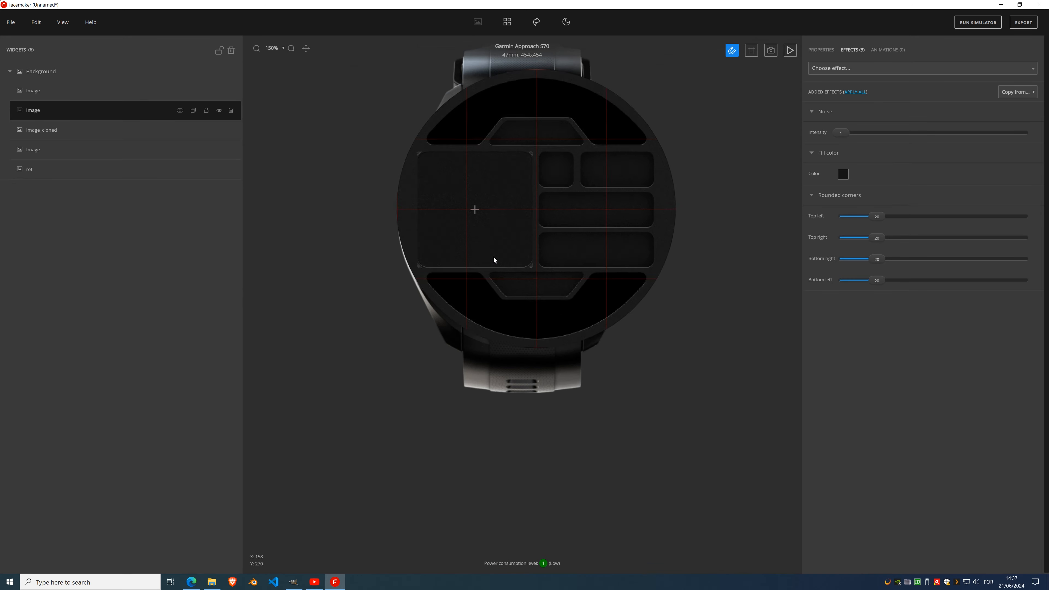
scroll(497, 237, "up", 4)
scroll(493, 212, "down", 3)
scroll(496, 215, "up", 2)
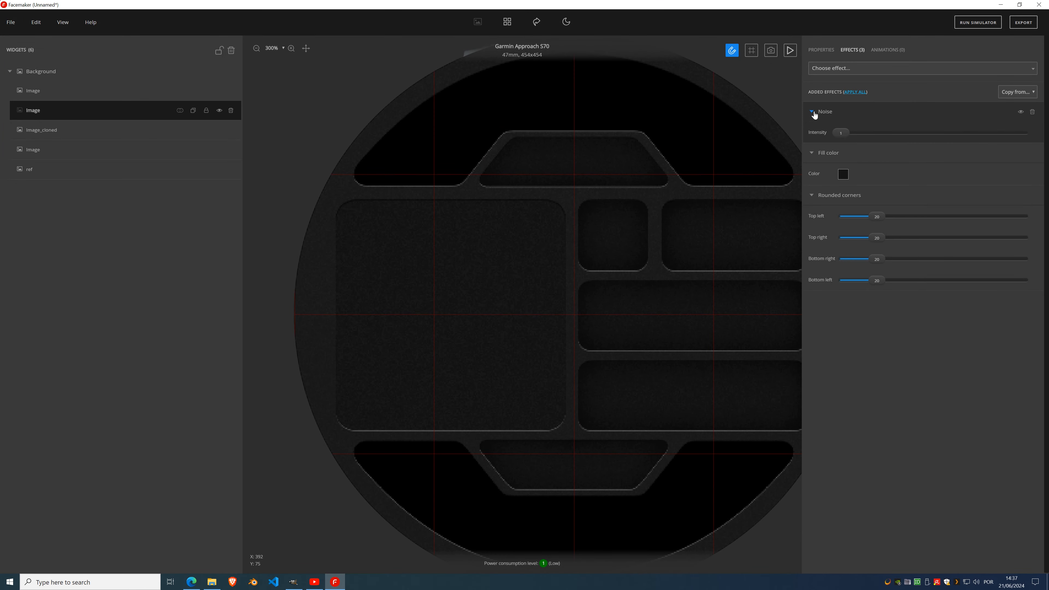
- Collapse the settings of the three existing effects and add an Inner Shadow effect to the square
left_click(812, 112)
left_click(812, 133)
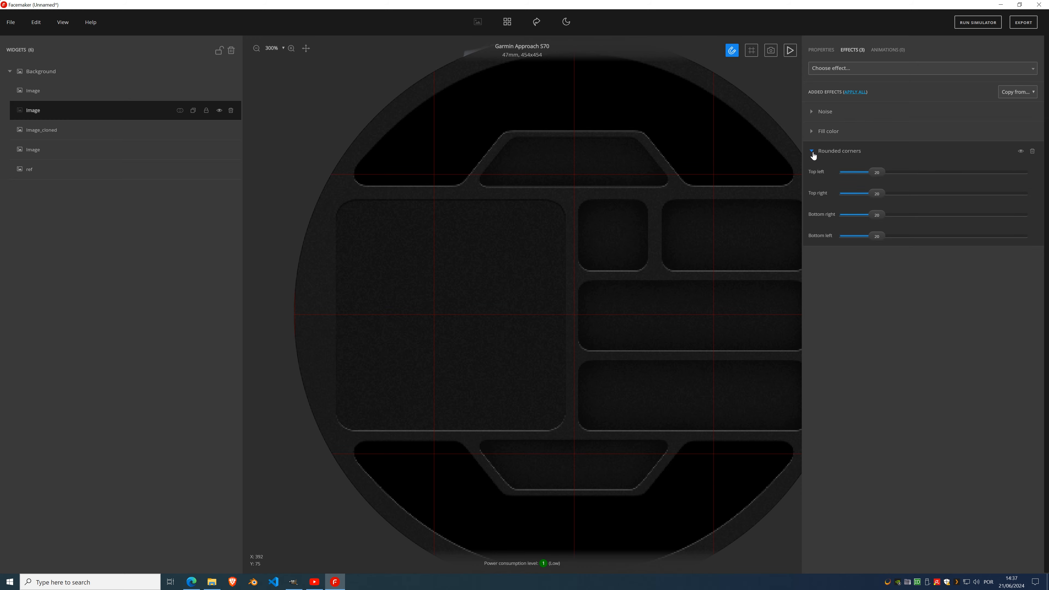
left_click(812, 151)
left_click(833, 69)
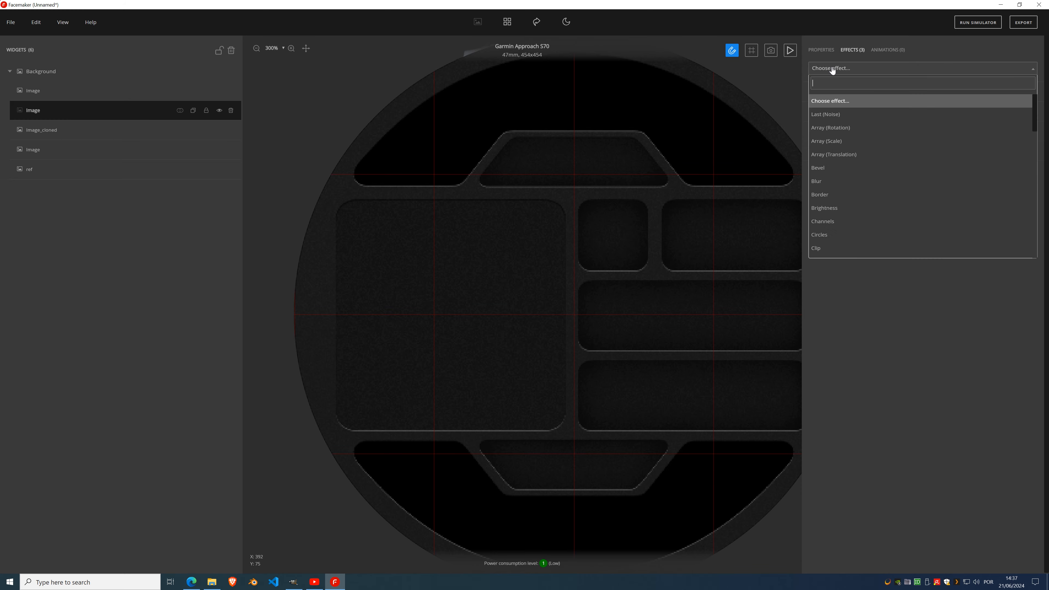
type("inner")
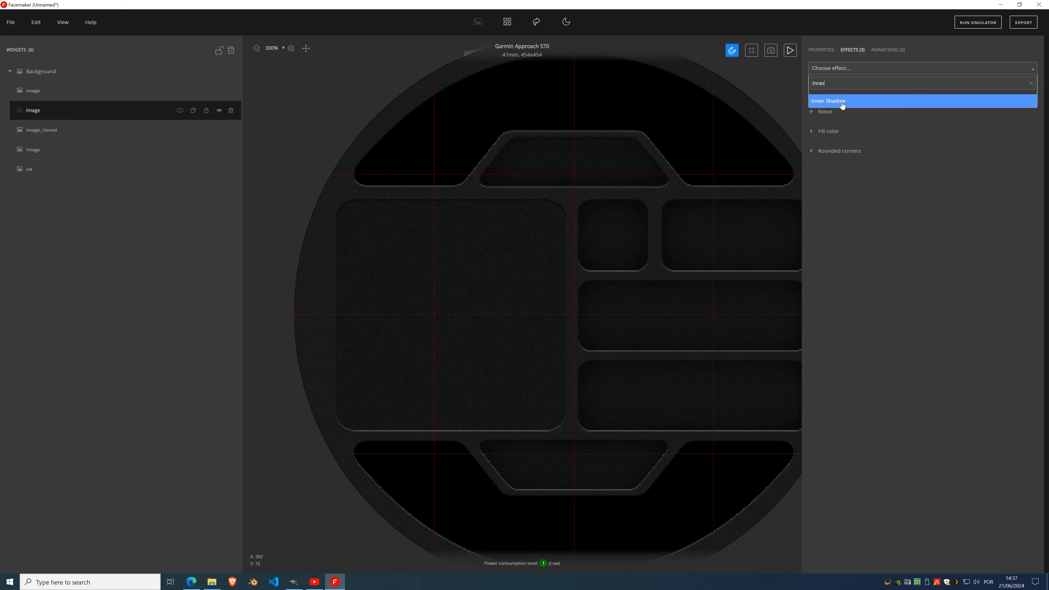
left_click(842, 103)
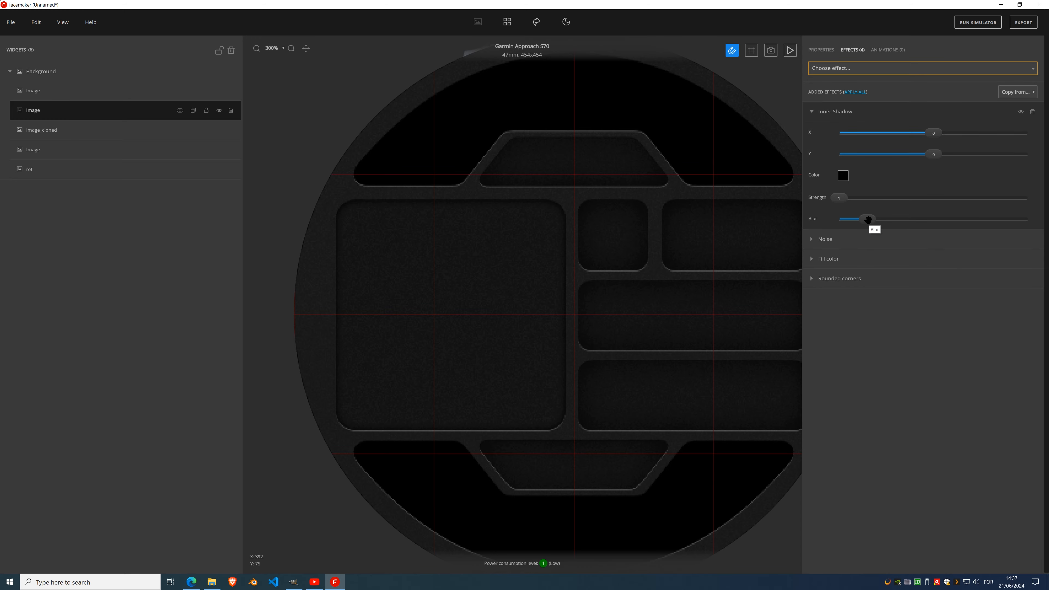
- Raise the Inner Shadow blur on the square to 10 and compare its shading with the neighbouring cutouts
left_click_drag(870, 221, 939, 239)
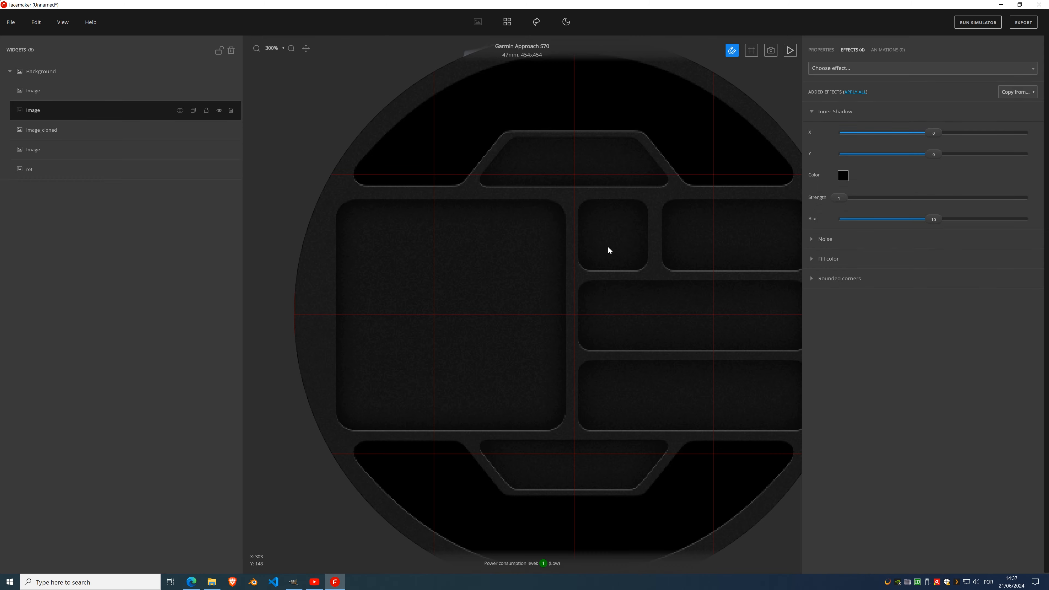
scroll(552, 310, "down", 2)
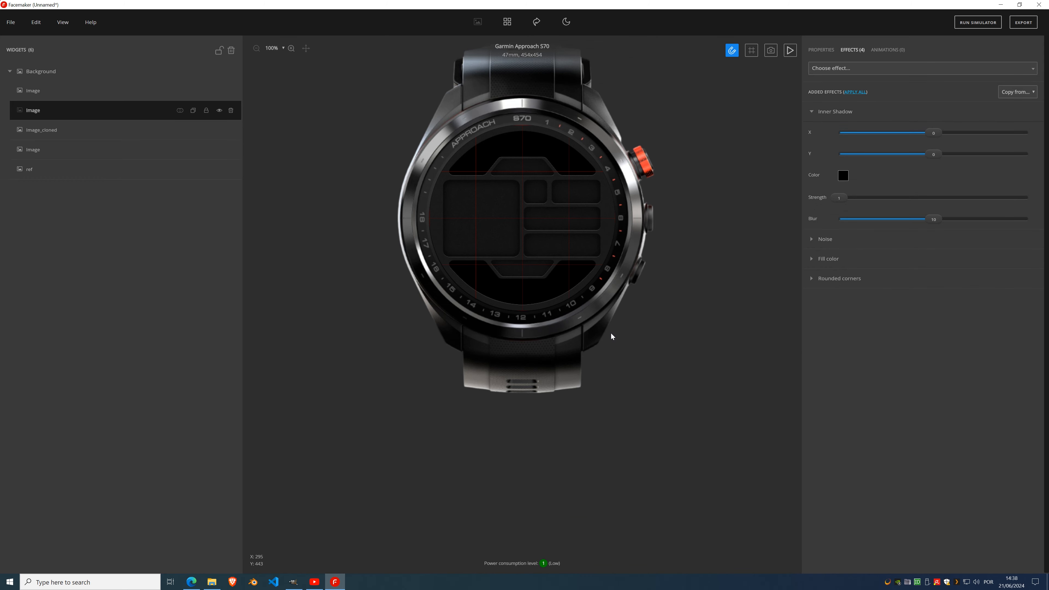
scroll(524, 204, "up", 3)
scroll(524, 204, "down", 2)
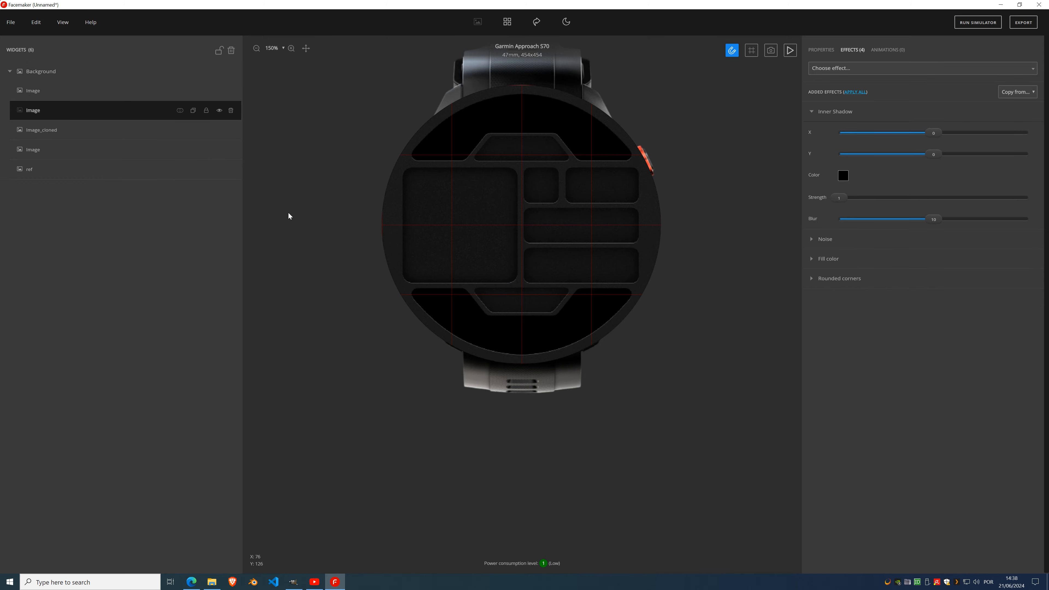
- Duplicate the shaded square and briefly show the tick-mark image over it, leaving the tick marks hidden
left_click(193, 110)
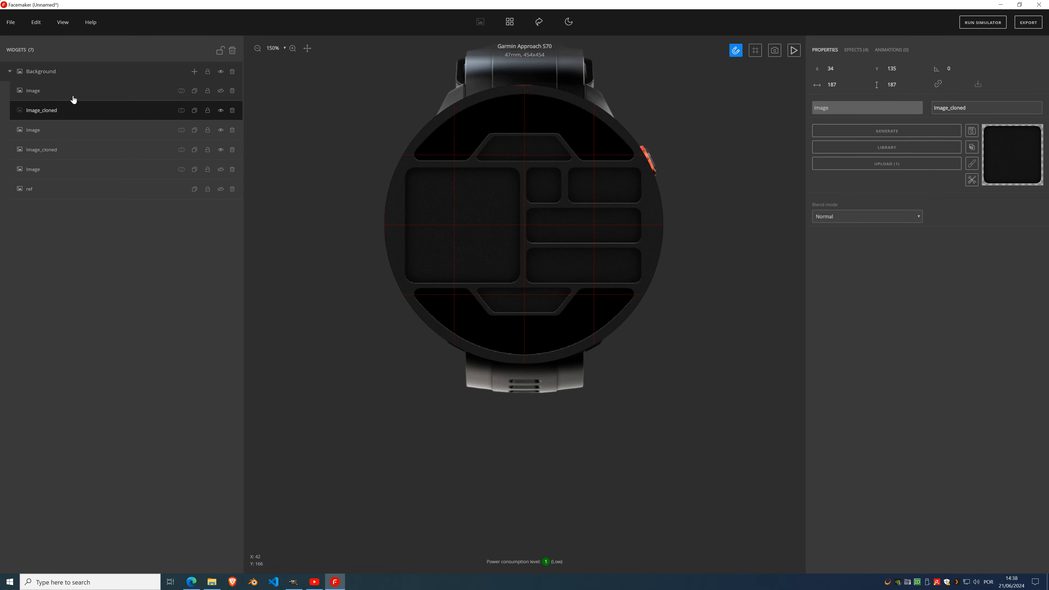
left_click(88, 96)
left_click(221, 92)
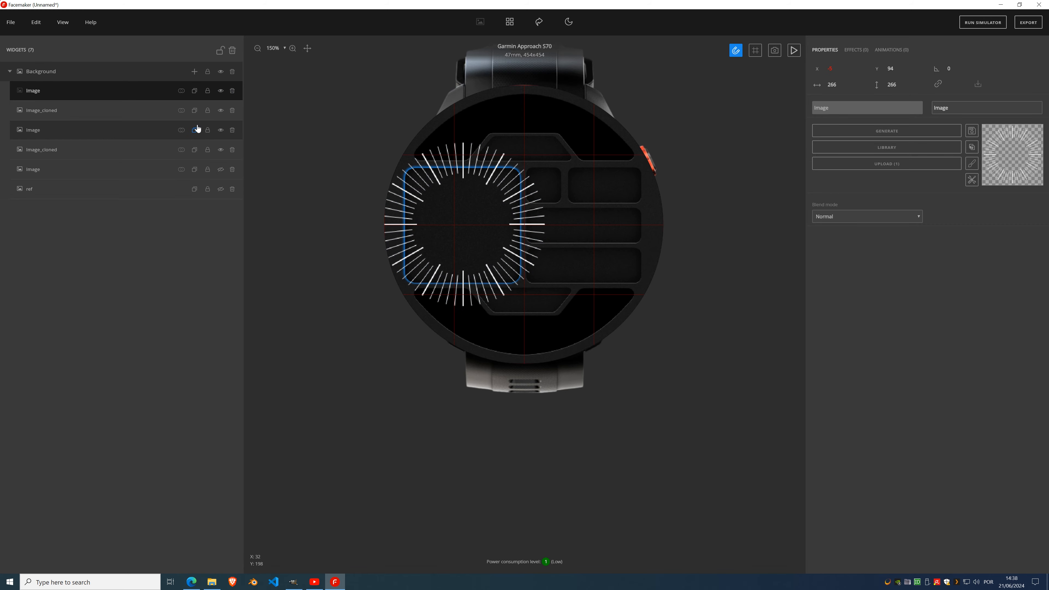
left_click(221, 91)
left_click(221, 91)
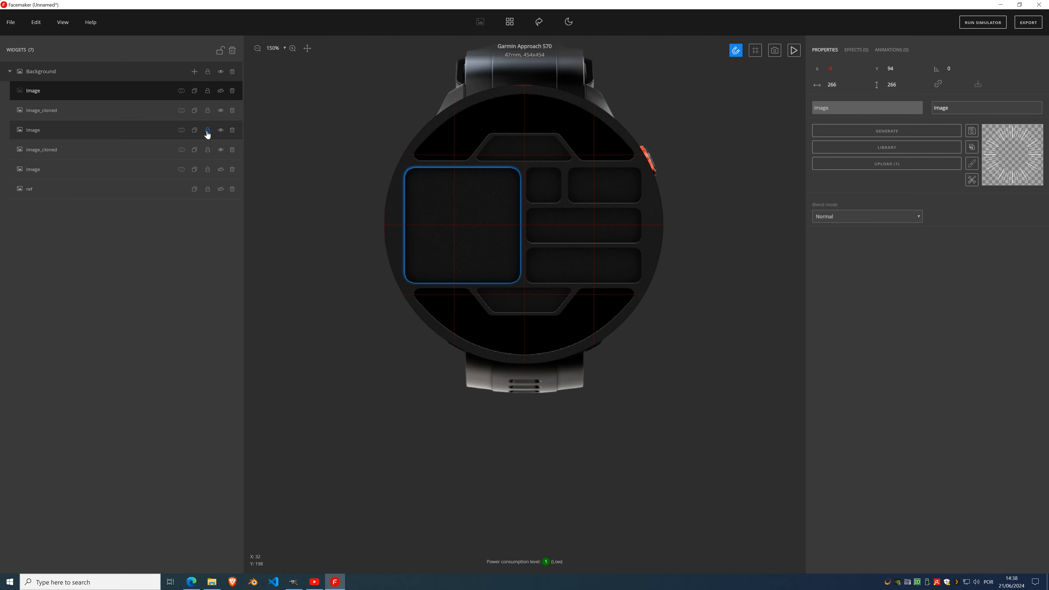
- Remove the Inner Shadow, Noise, Fill color and Rounded corners effects from the cloned square
left_click(109, 110)
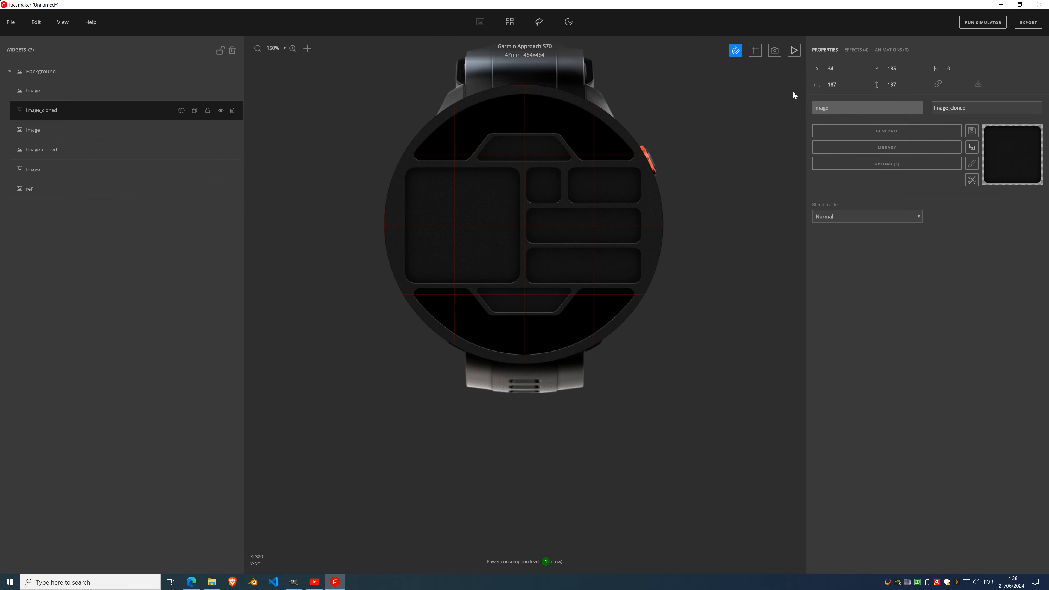
left_click(845, 52)
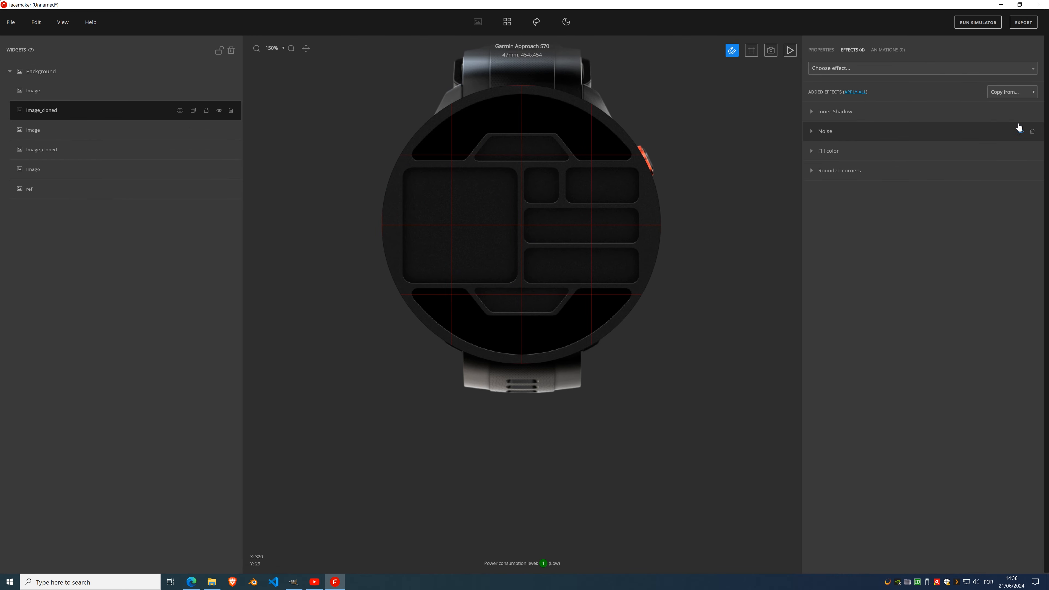
left_click(1033, 112)
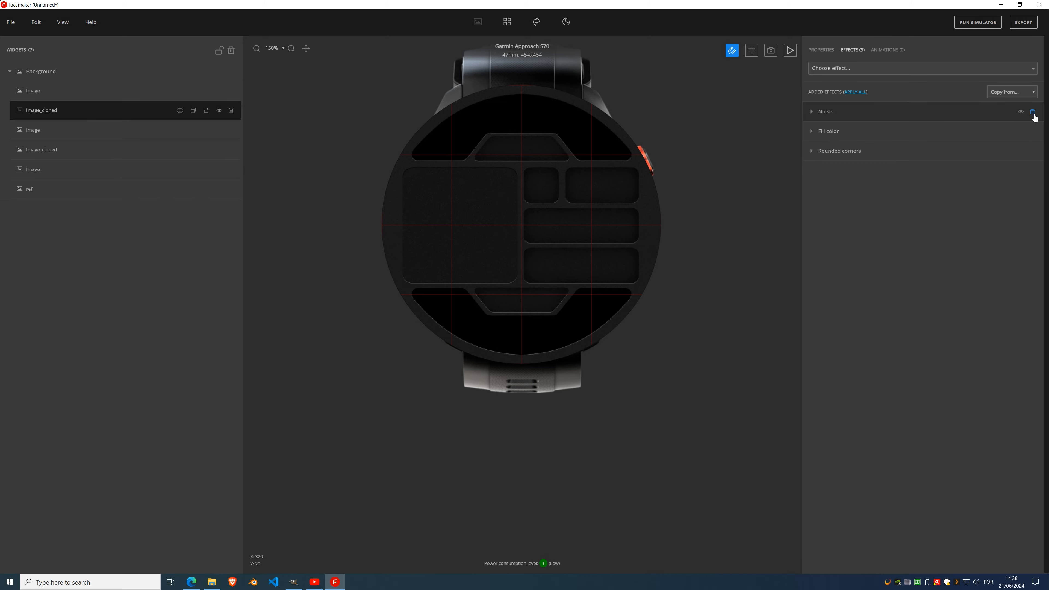
left_click(1033, 112)
left_click(1032, 113)
left_click(1033, 112)
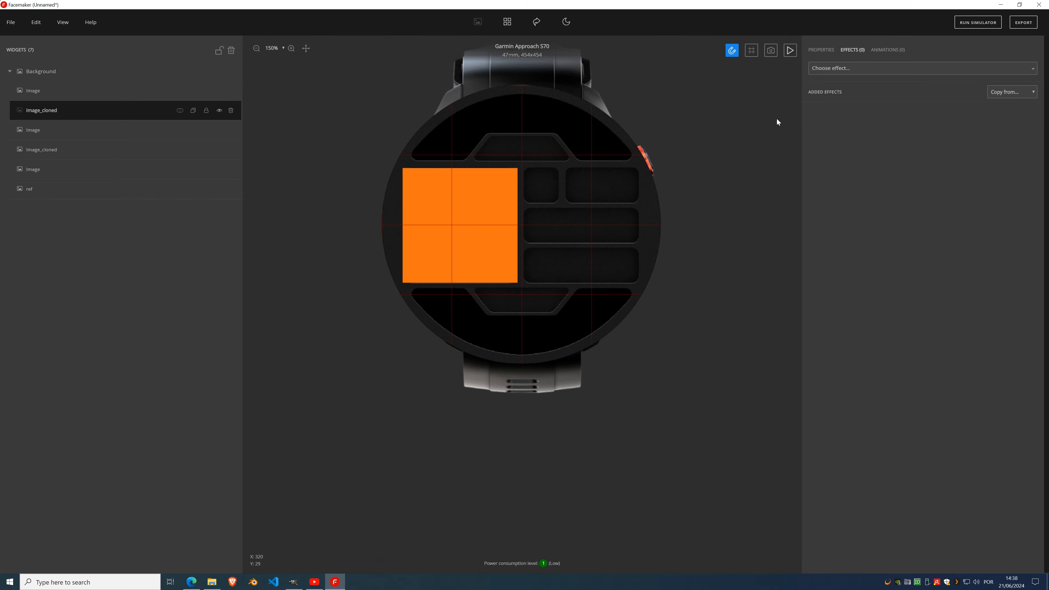
- Add a Rounded corners effect of 20 on all four corners of the cloned orange square and apply it permanently
left_click(825, 70)
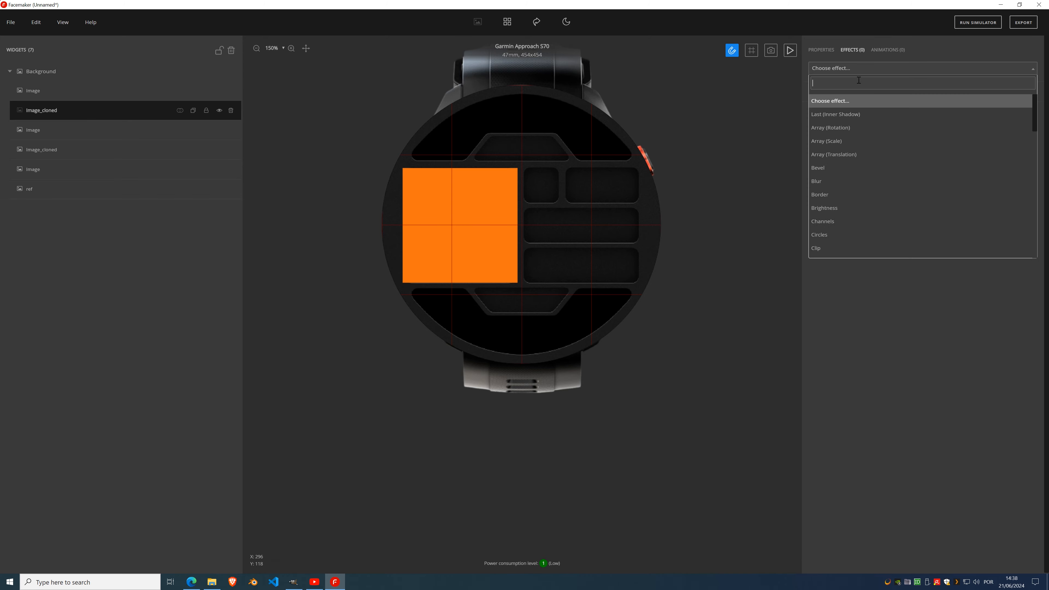
type("rounded")
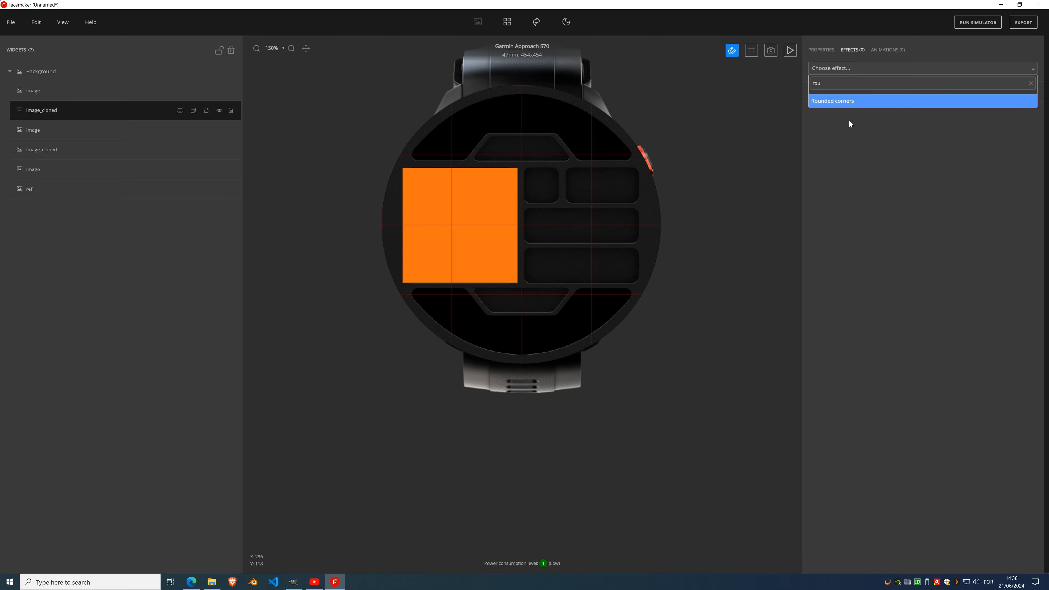
left_click(860, 109)
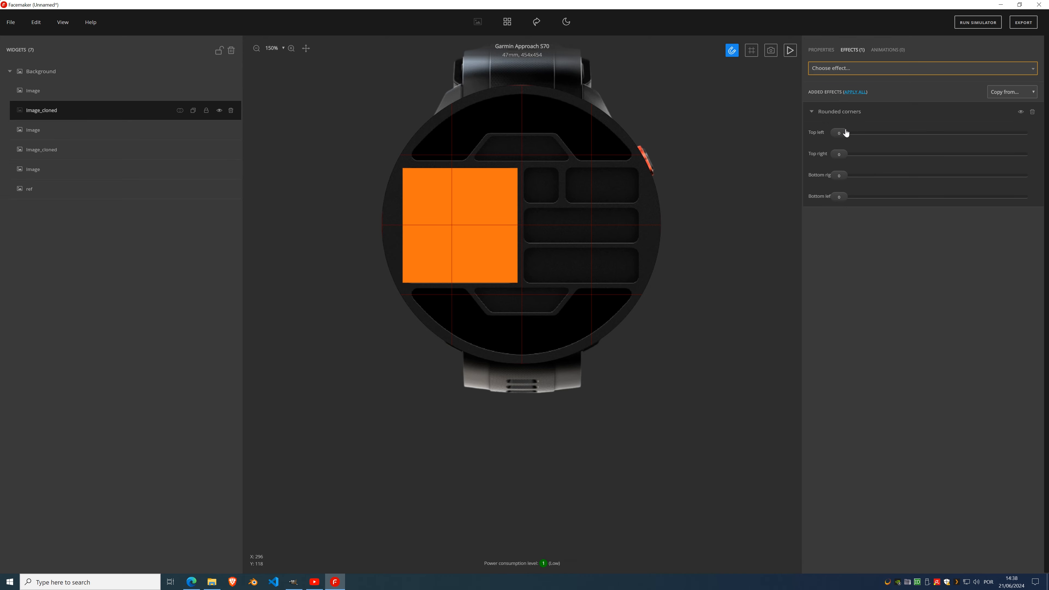
left_click_drag(845, 133, 879, 158)
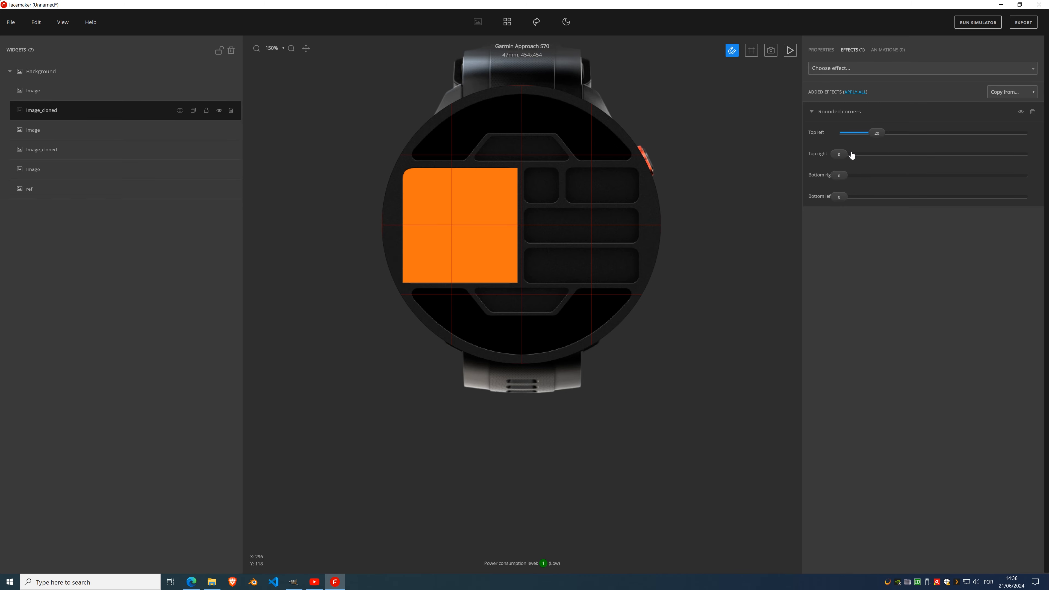
left_click_drag(839, 154, 880, 197)
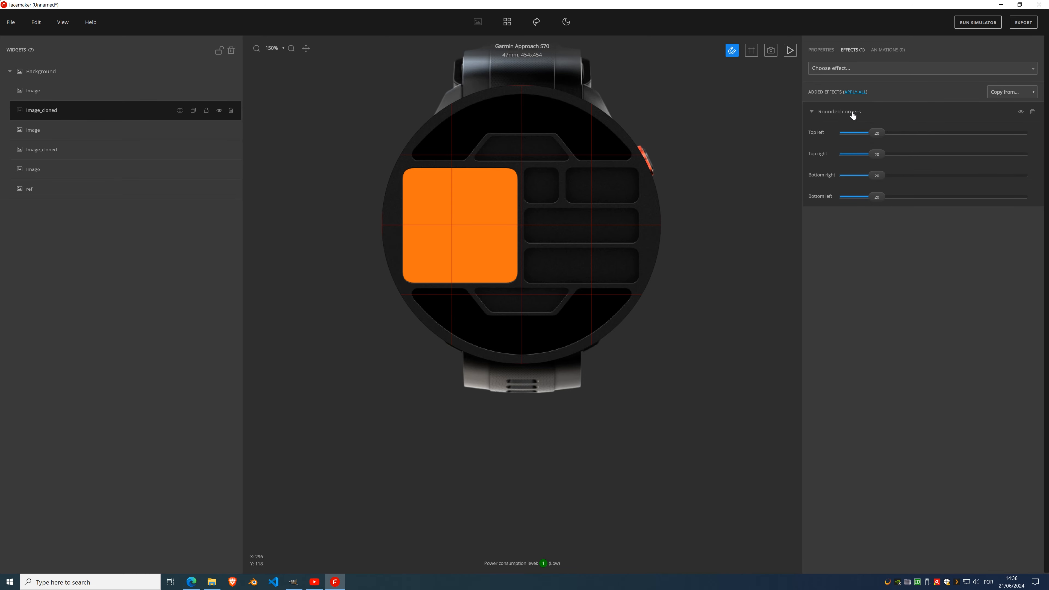
left_click(857, 92)
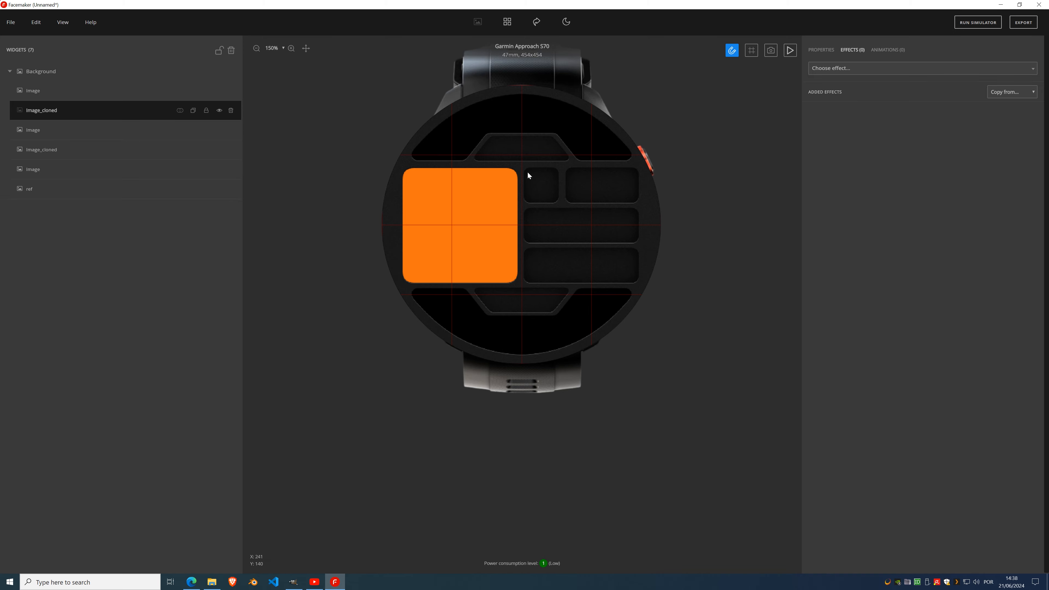
scroll(521, 200, "down", 2)
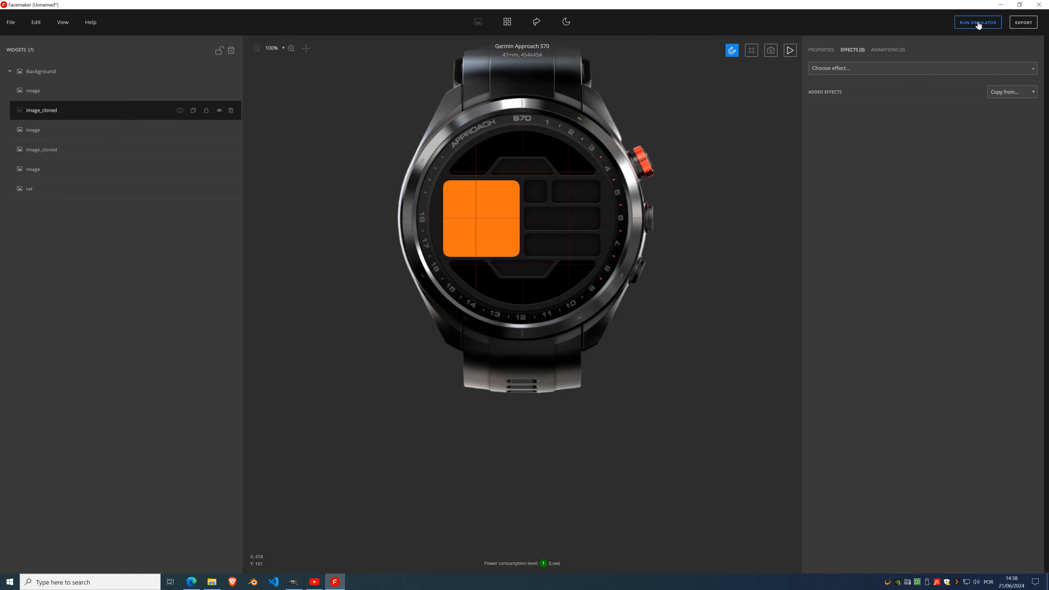
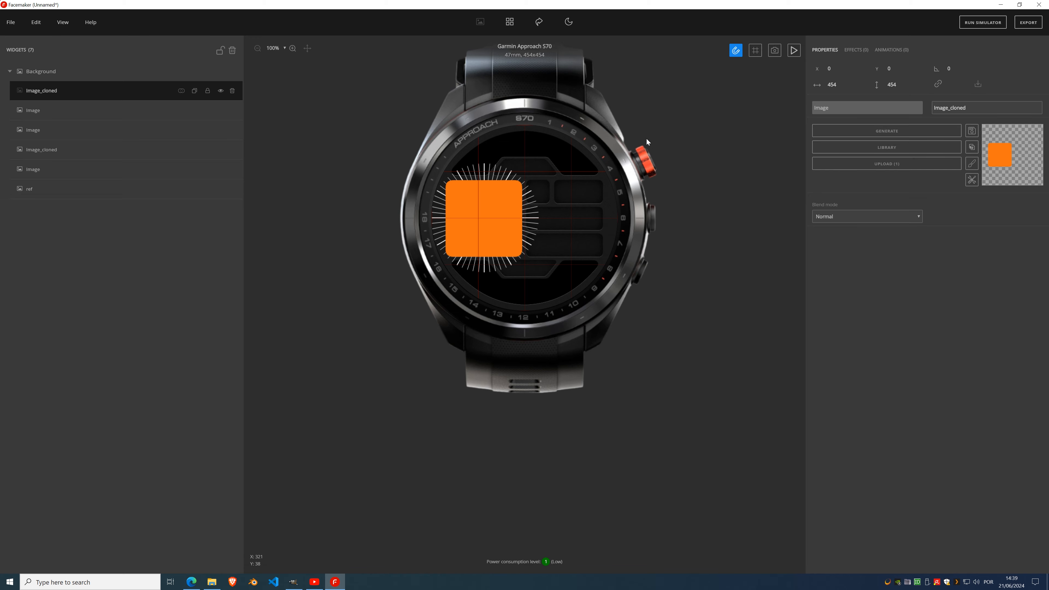
- Add an Invert alpha effect to the canvas-sized image containing the orange rounded square
left_click(856, 50)
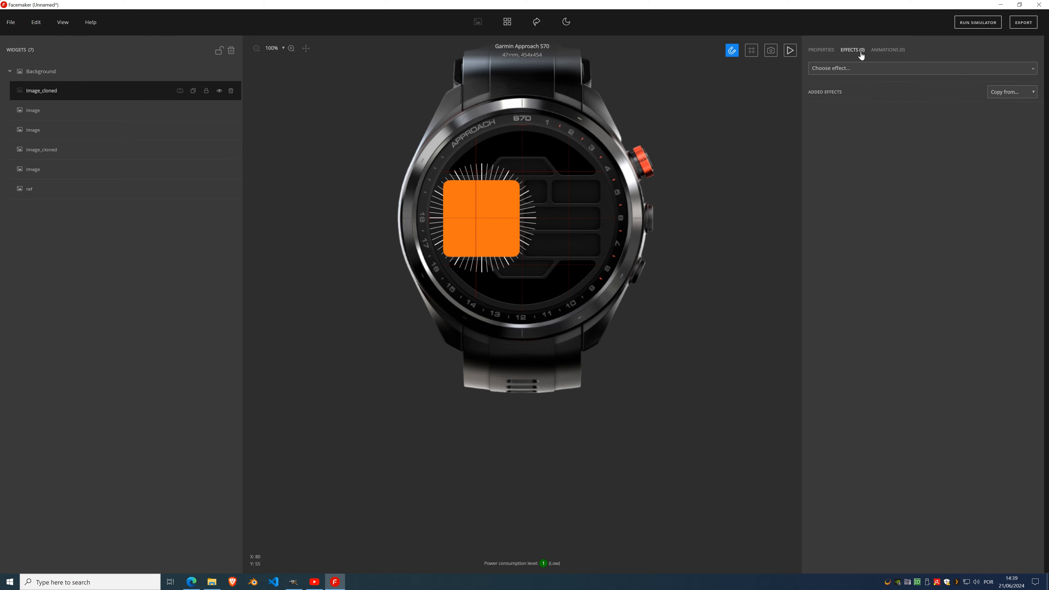
left_click(862, 69)
type("invert")
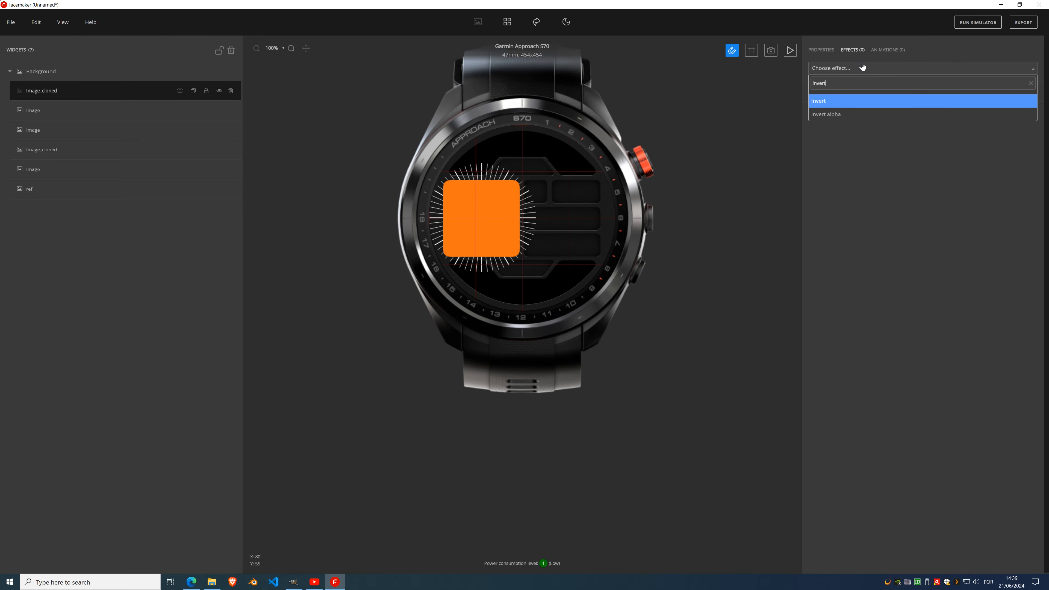
left_click(847, 119)
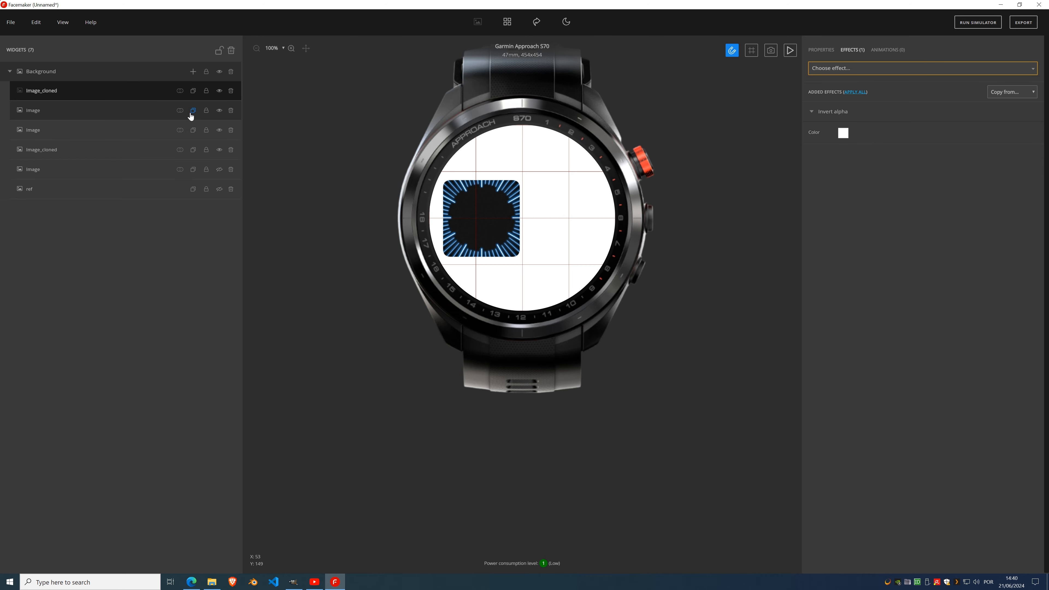
- Subtract the inverted square mask from the tick-mark image and inspect the trimmed ticks along the cutout's edges
left_click(179, 92)
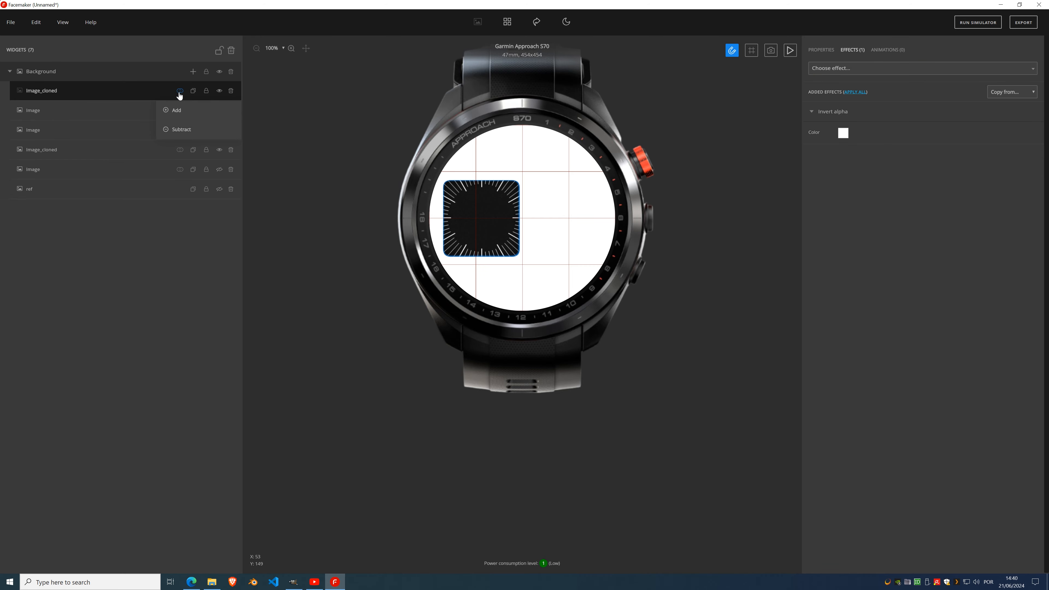
left_click(181, 129)
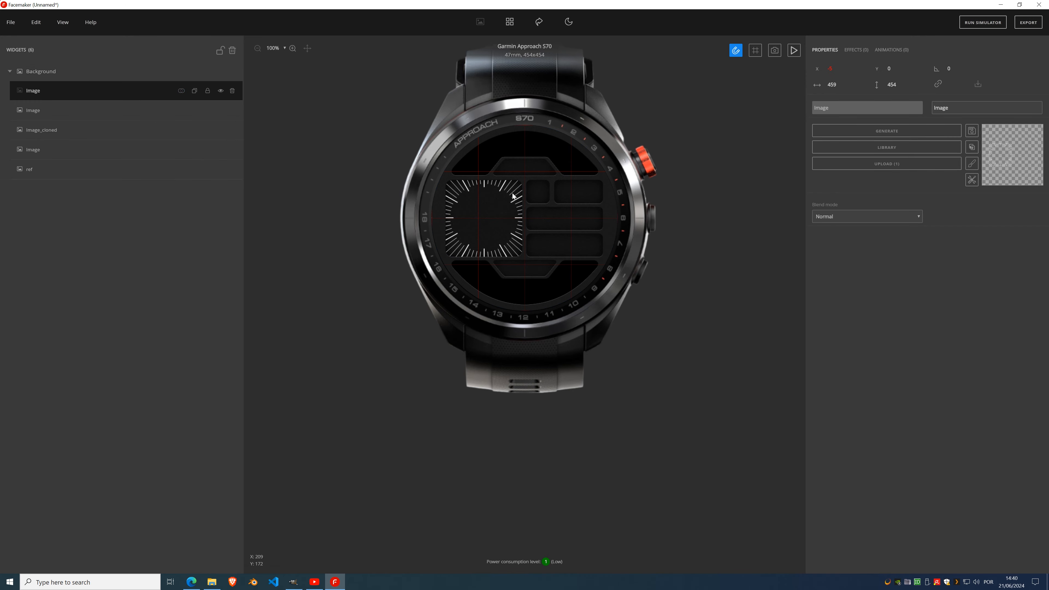
left_click(219, 91)
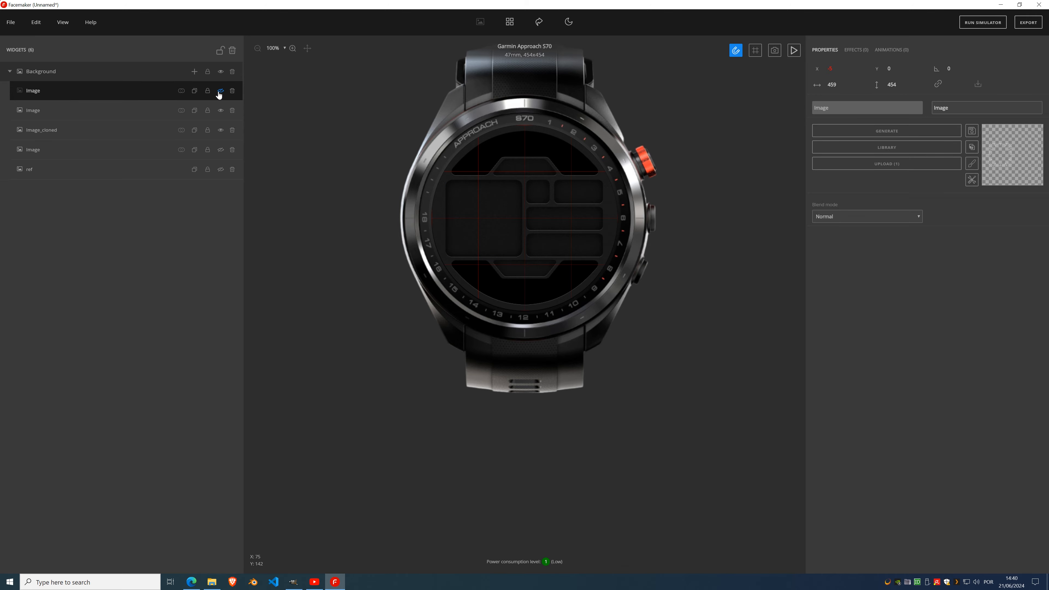
left_click(219, 92)
scroll(523, 185, "up", 6)
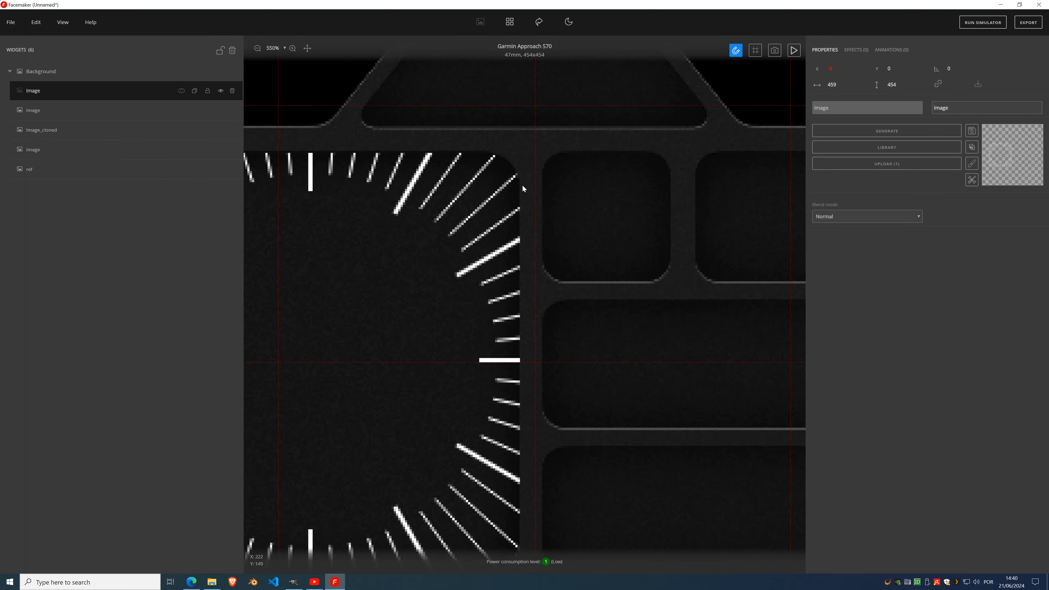
scroll(521, 181, "down", 4)
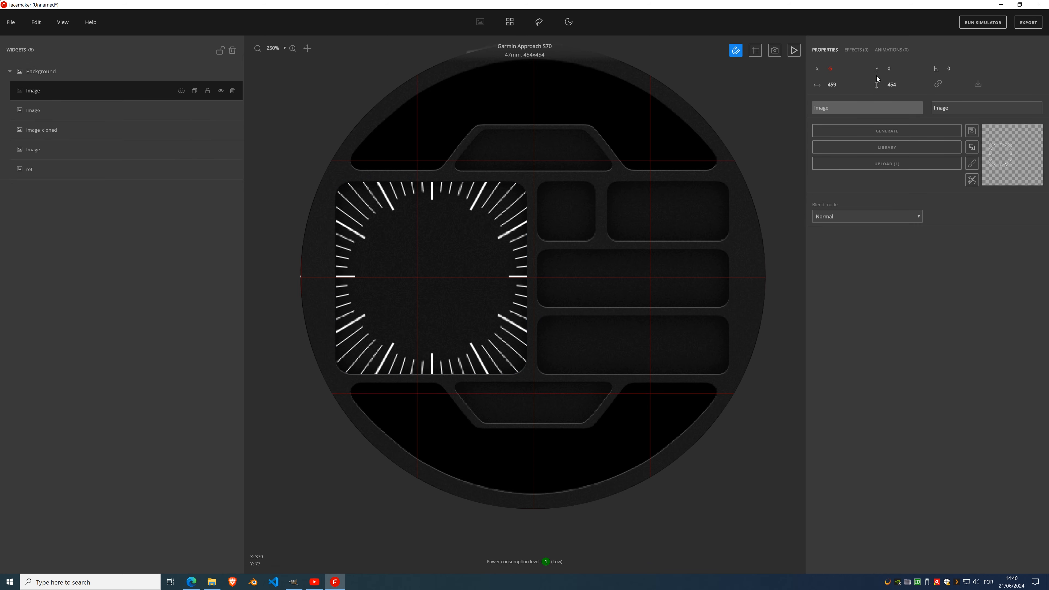
- Crop the trimmed tick-mark image to its content and check the far-left edge of the watch face for stray pixels
left_click(972, 180)
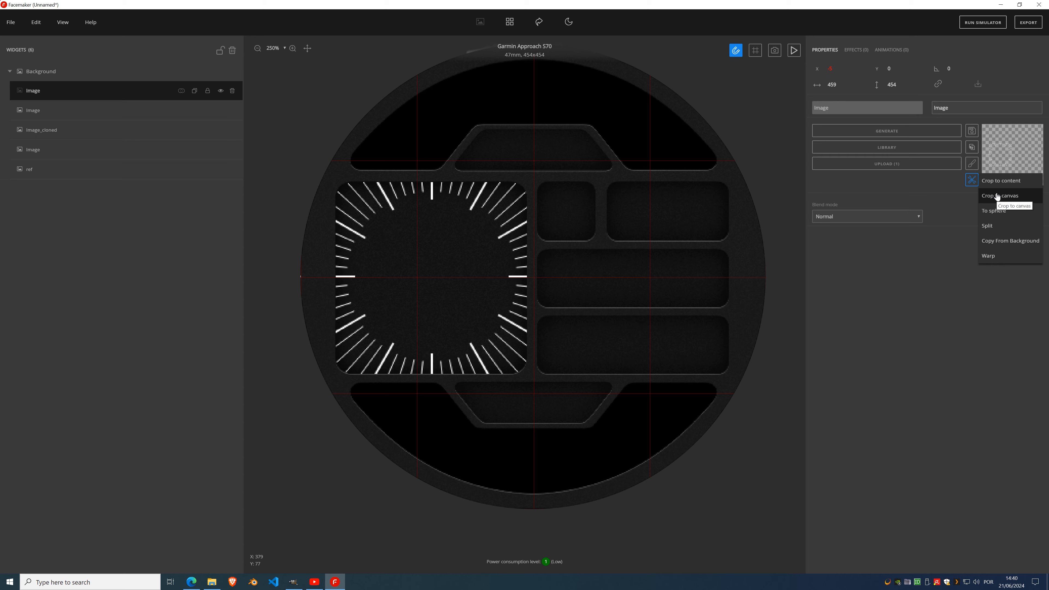
left_click(1010, 183)
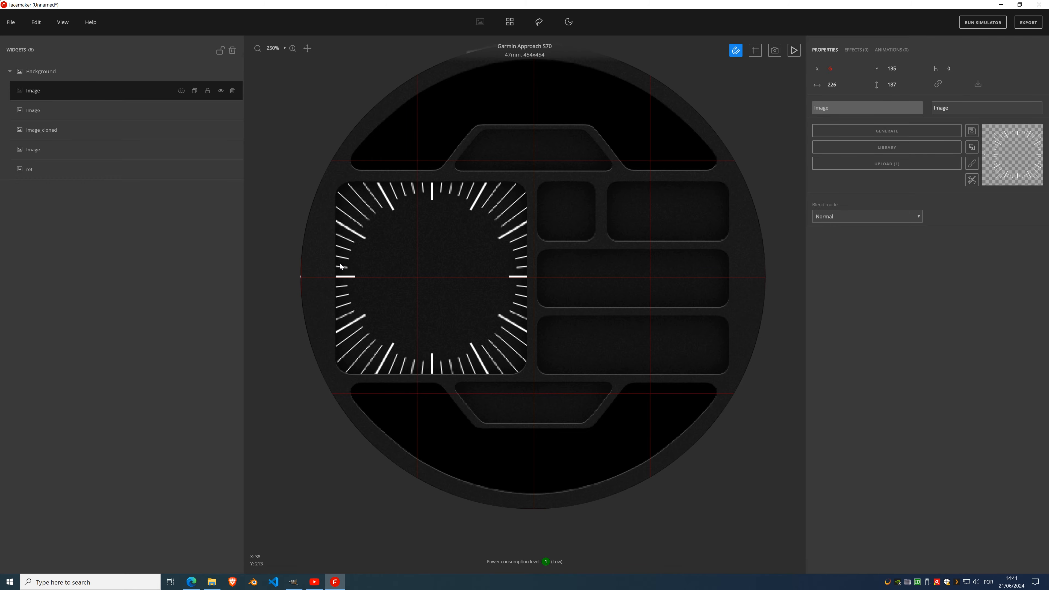
scroll(297, 280, "up", 4)
scroll(427, 213, "up", 1)
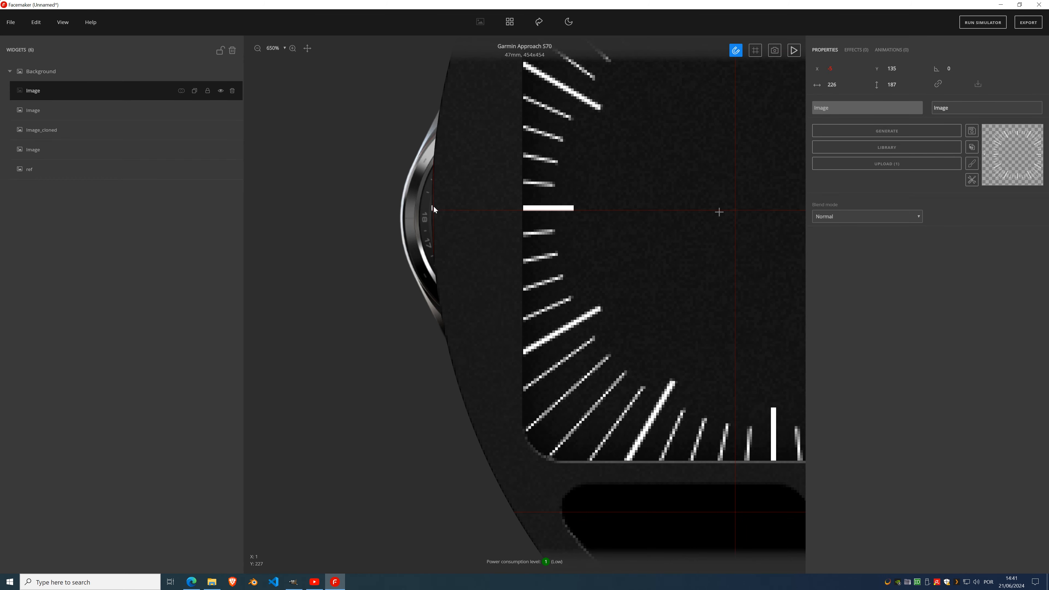
- Edit the tick-mark image, erase the stray fragment at the watch face's far-left edge and save the edit
left_click(974, 165)
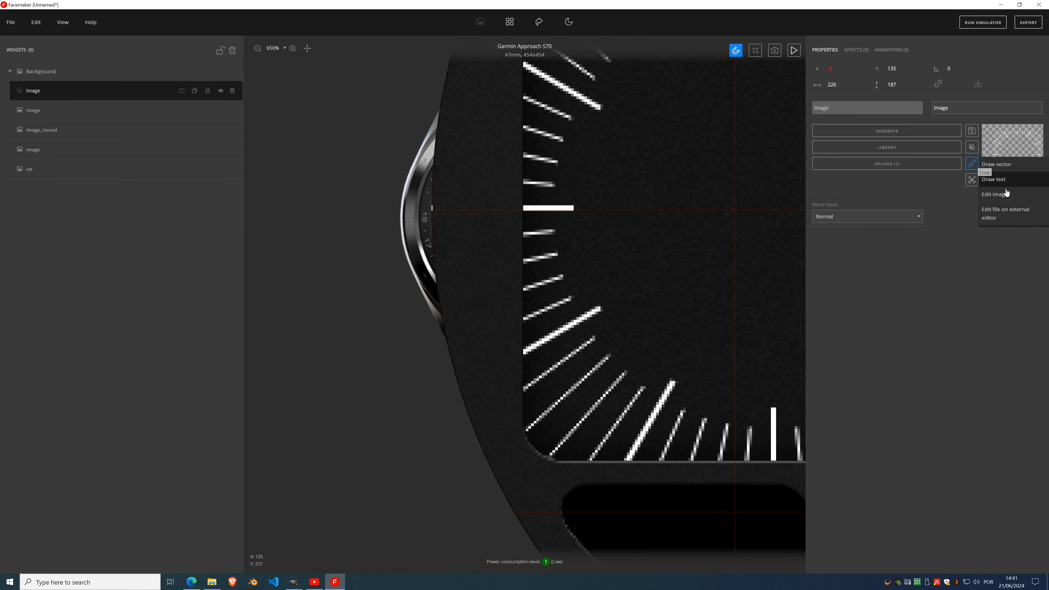
left_click(1008, 206)
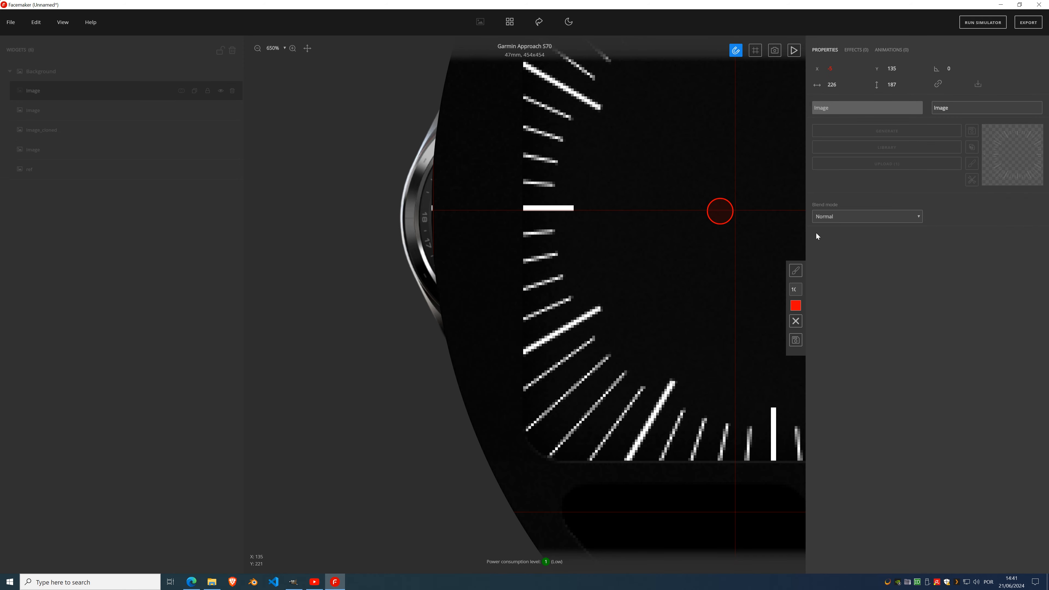
left_click(800, 275)
mouse_move(438, 225)
left_mouse_down()
mouse_move(438, 199)
mouse_move(438, 227)
left_mouse_up()
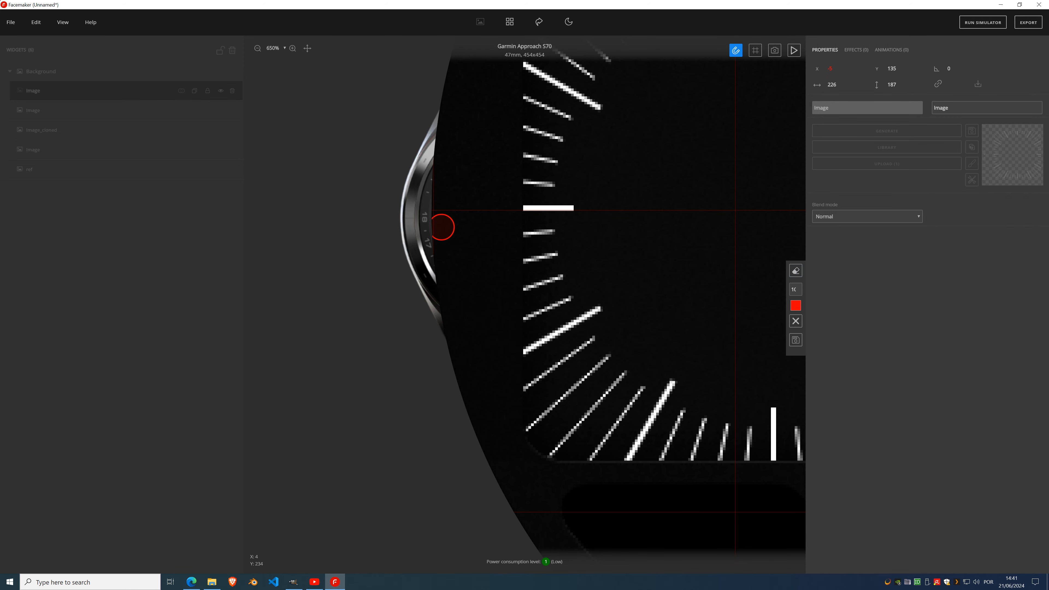
left_click(796, 340)
- Check the whole tick-mark dial on the watch face and crop its edited image to content again
scroll(633, 233, "down", 5)
scroll(576, 234, "down", 2)
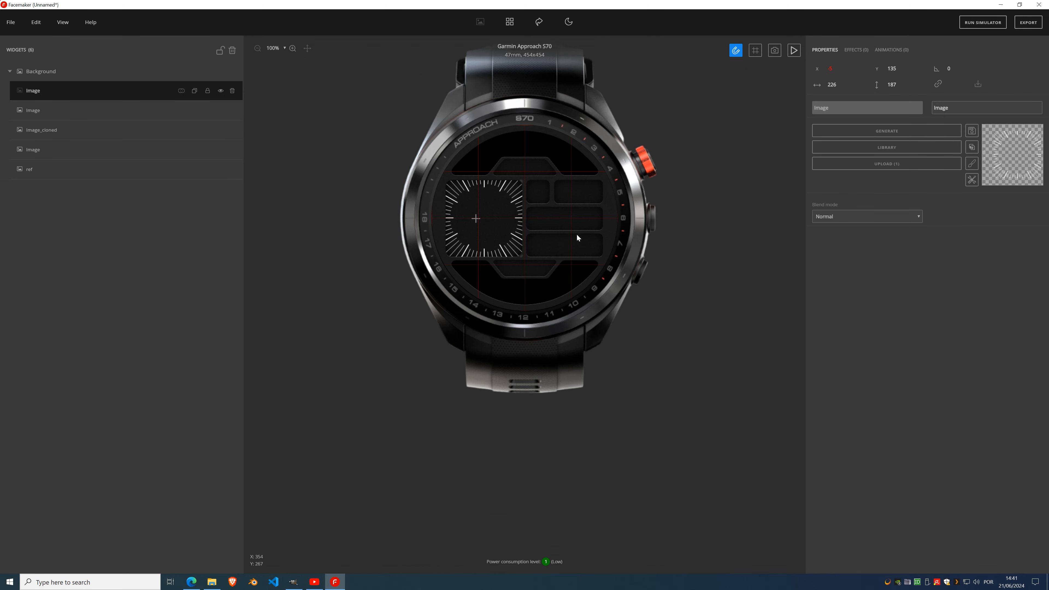
scroll(541, 216, "up", 3)
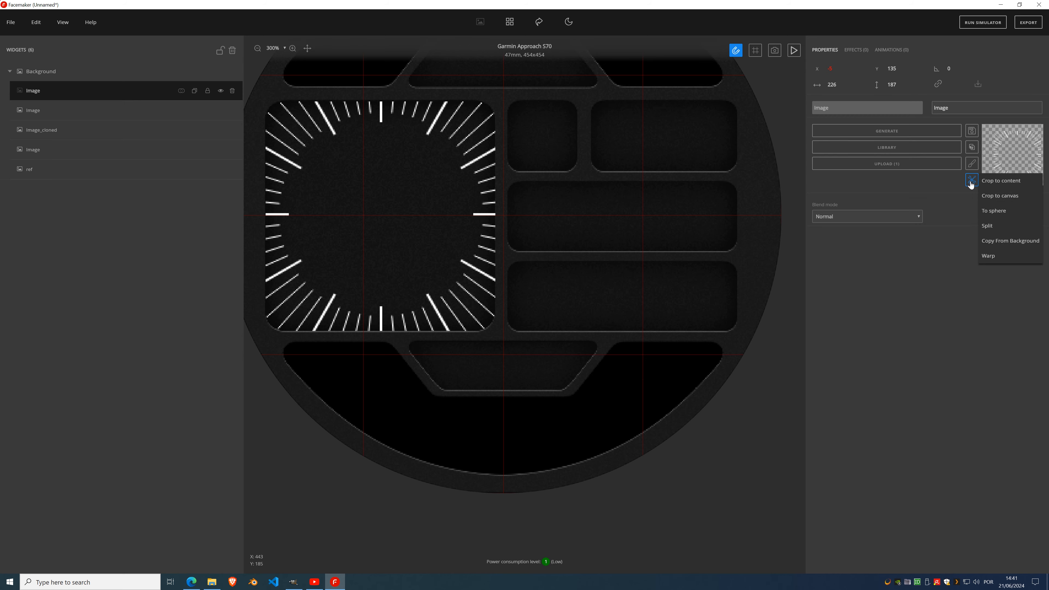
left_click(993, 185)
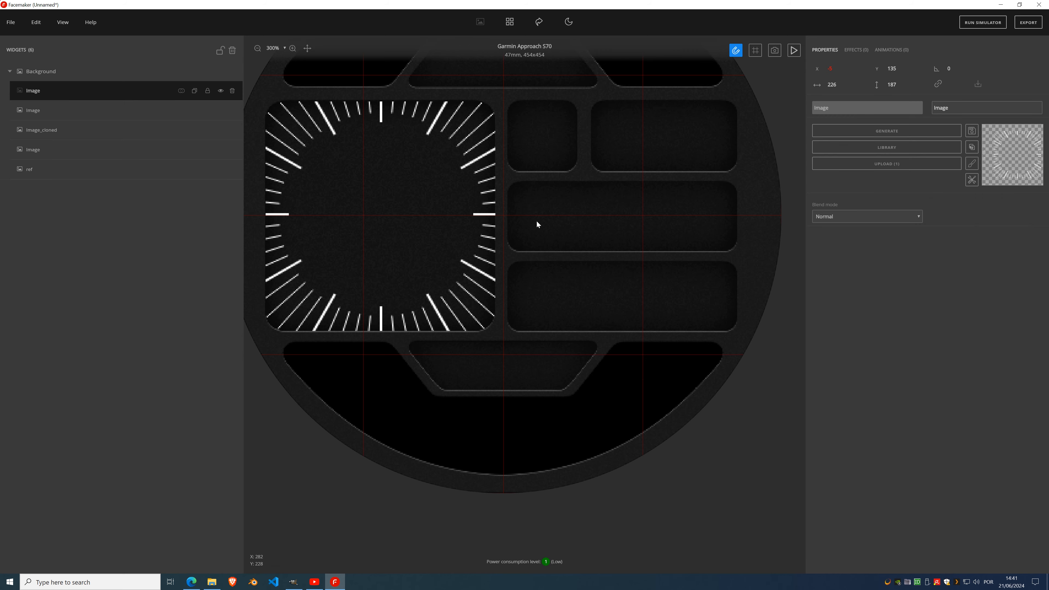
- Add a Gradient effect to the tick-mark image in the large square cutout
scroll(404, 226, "down", 1)
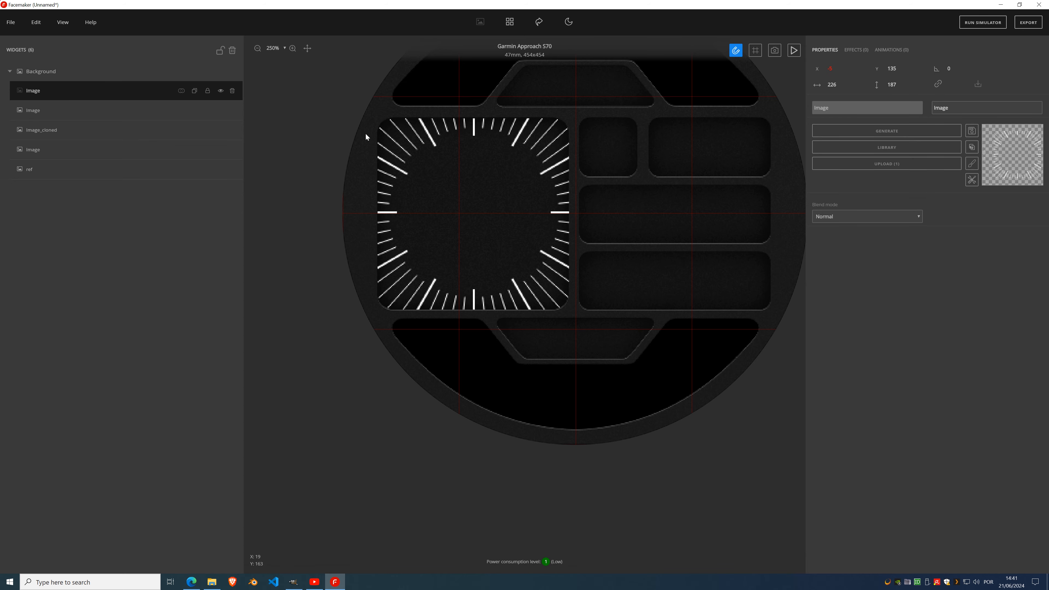
left_click_drag(545, 257, 525, 283)
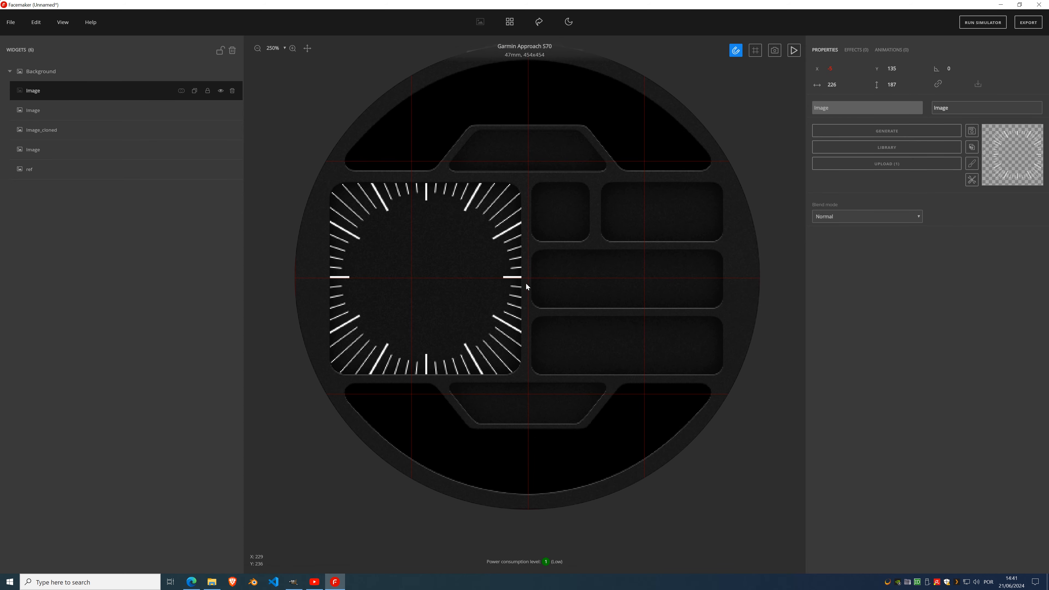
left_click(858, 55)
left_click(855, 70)
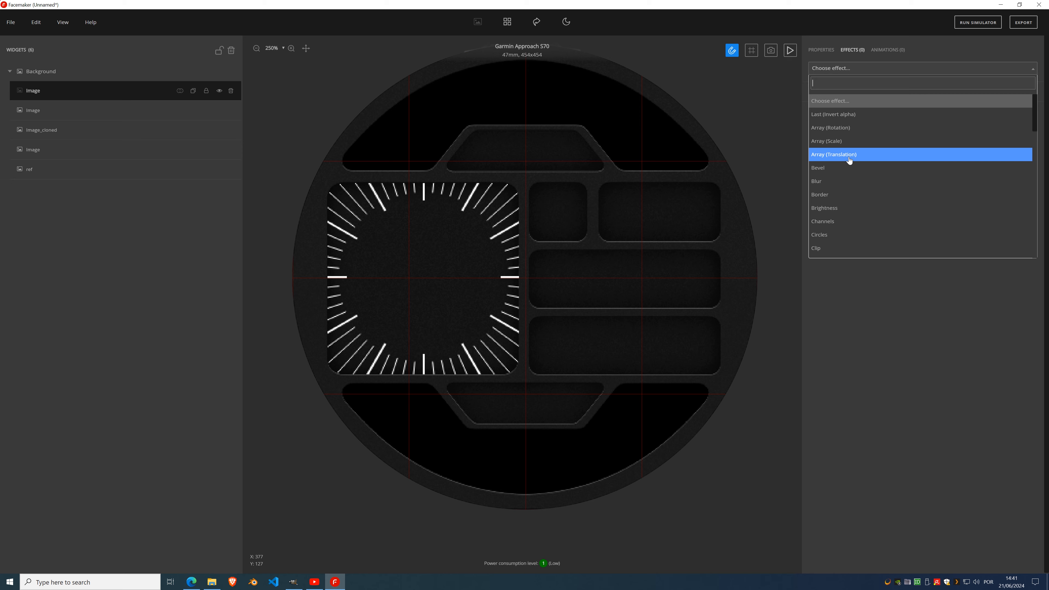
scroll(850, 160, "down", 5)
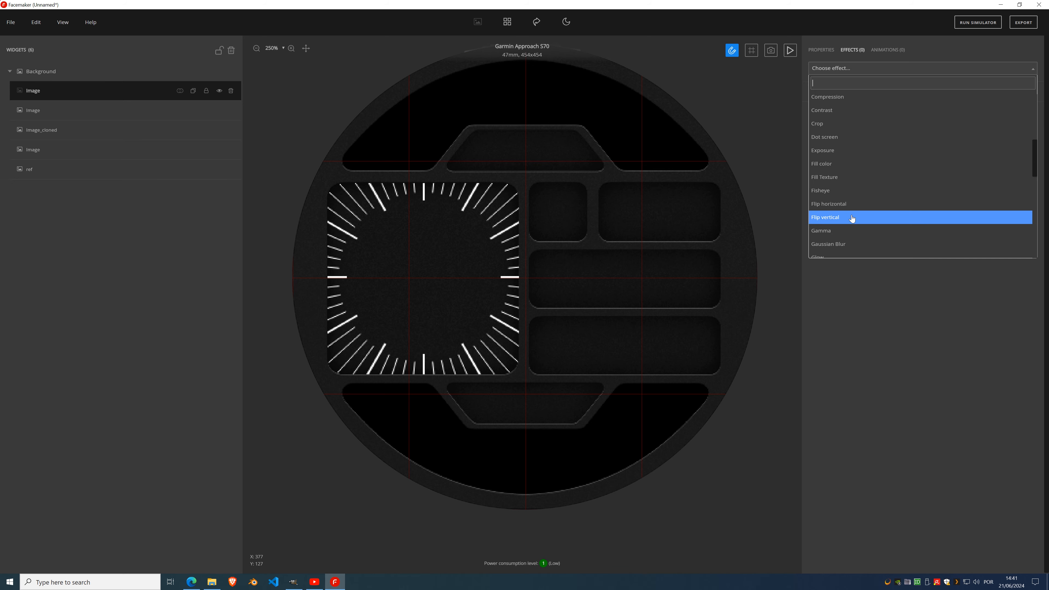
scroll(851, 207, "down", 2)
left_click(851, 230)
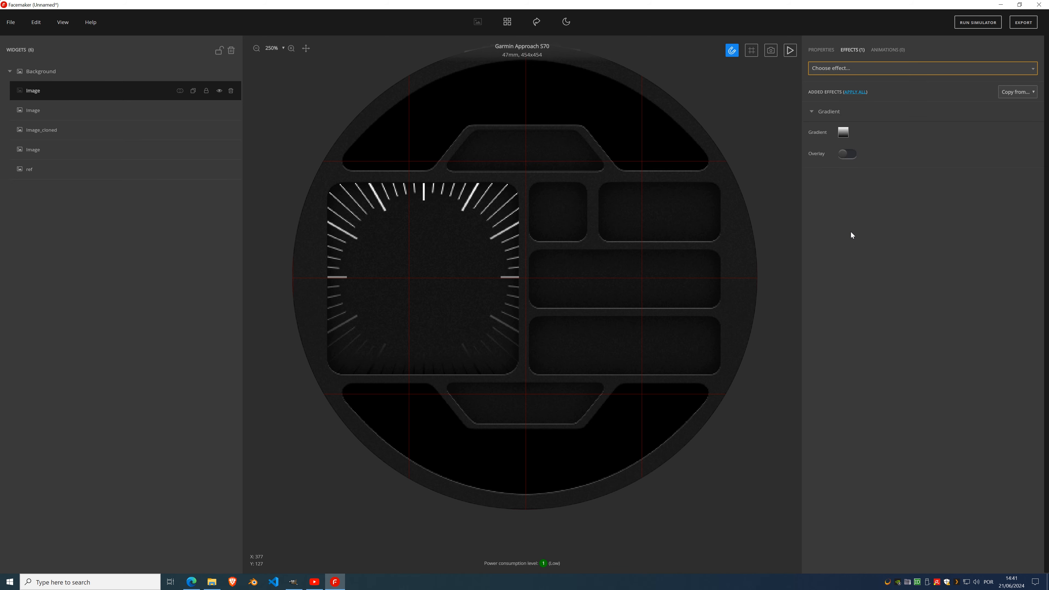
- Set the tick-mark gradient's start stop to mid grey, about rgb 126, and its end stop to black
left_click(843, 133)
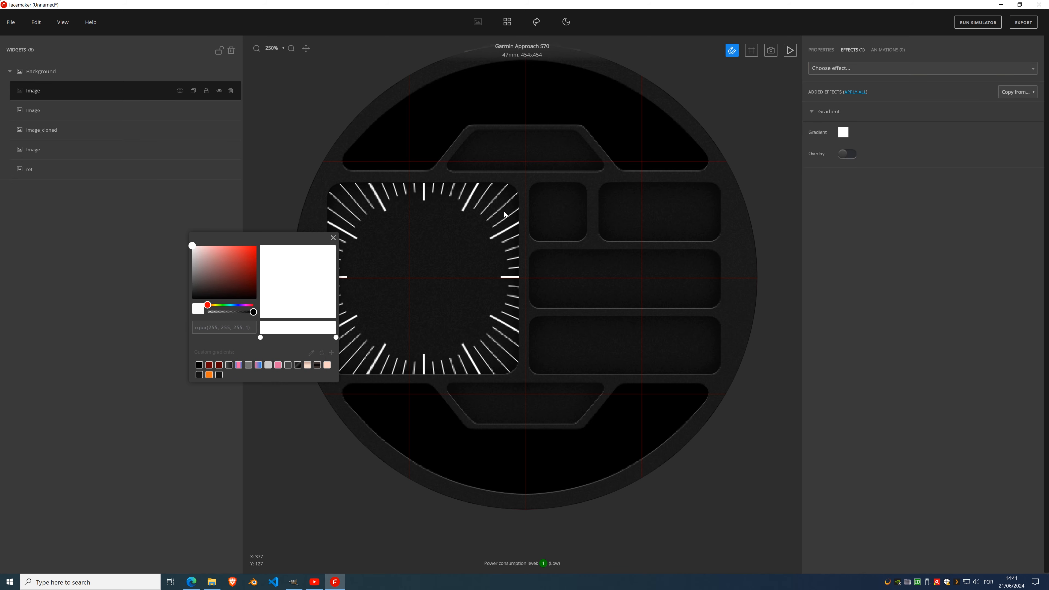
left_click_drag(304, 234, 162, 234)
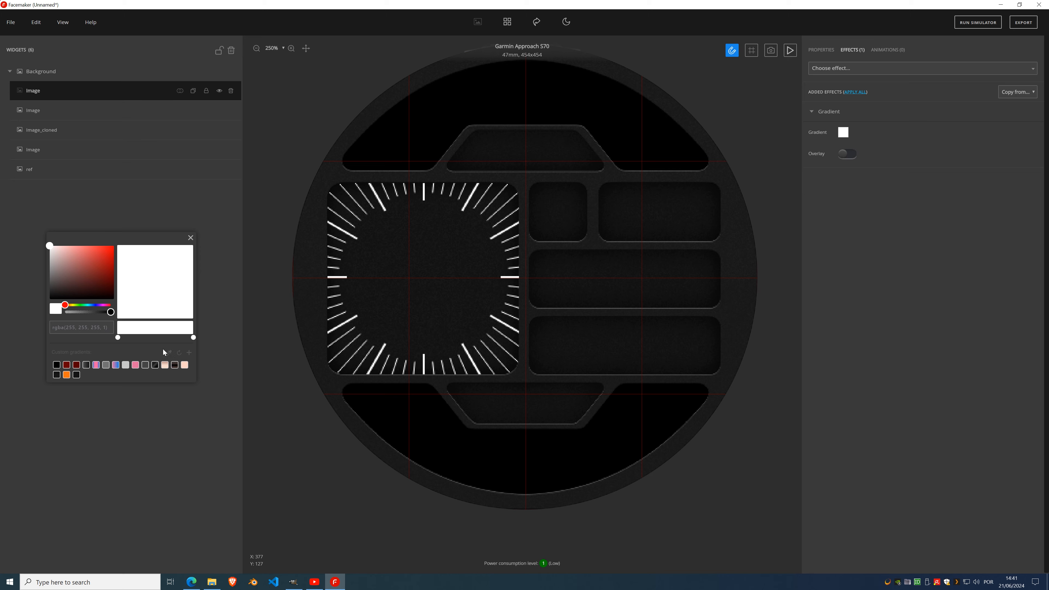
left_click(118, 337)
left_click_drag(58, 270, 50, 301)
left_click(194, 337)
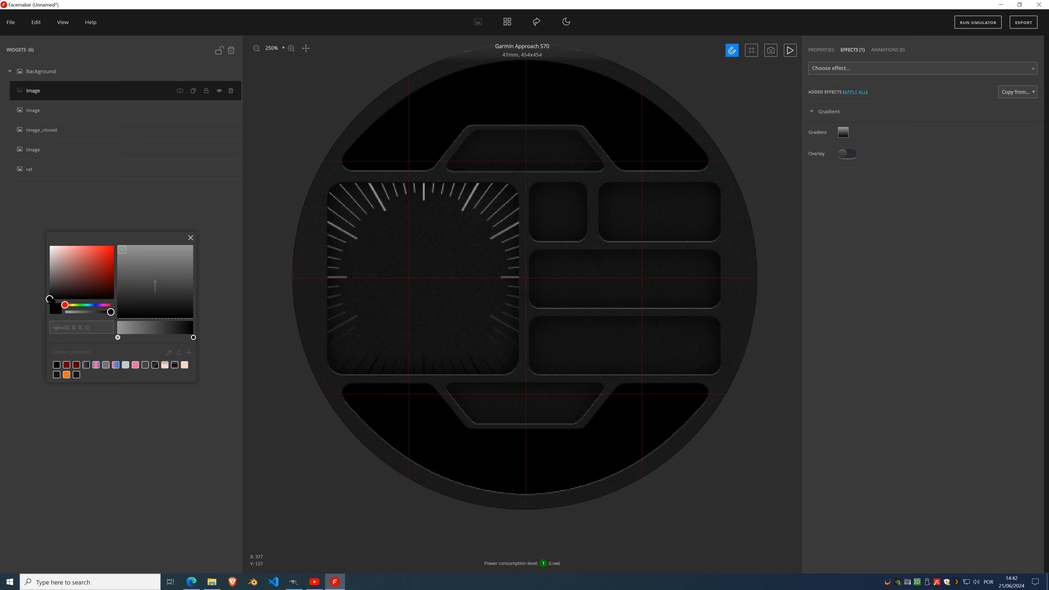
left_click(118, 337)
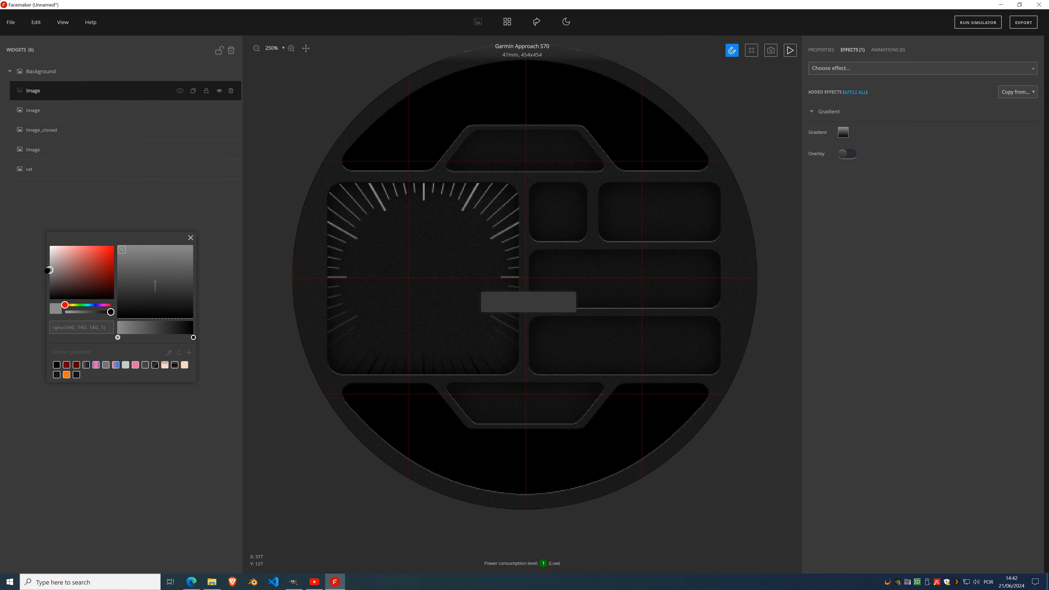
left_click_drag(47, 270, 47, 272)
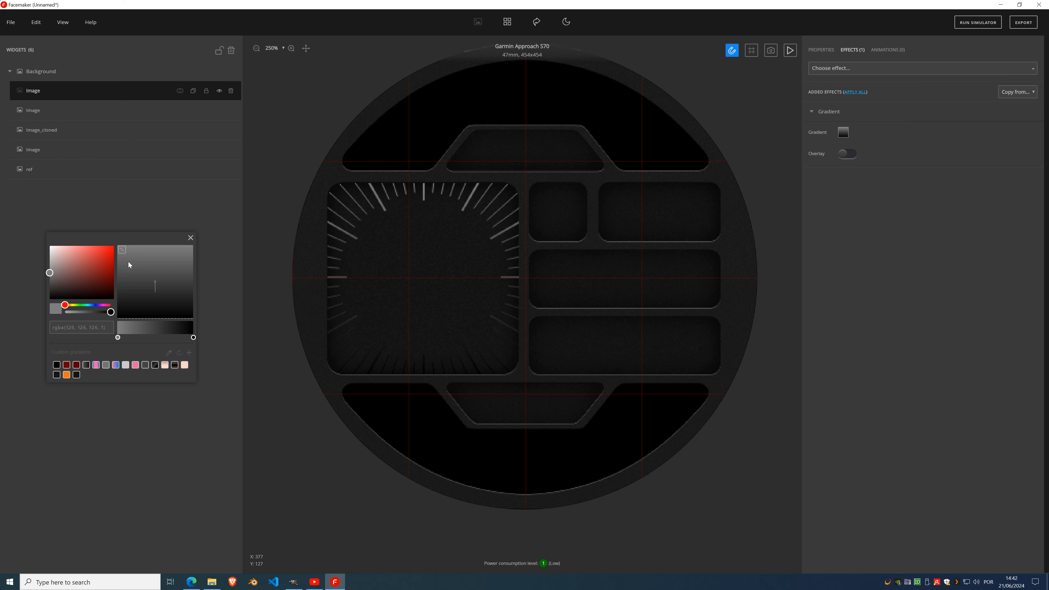
- Make the tick-mark gradient radial with its origin at the centre and finish editing it
left_click(122, 250)
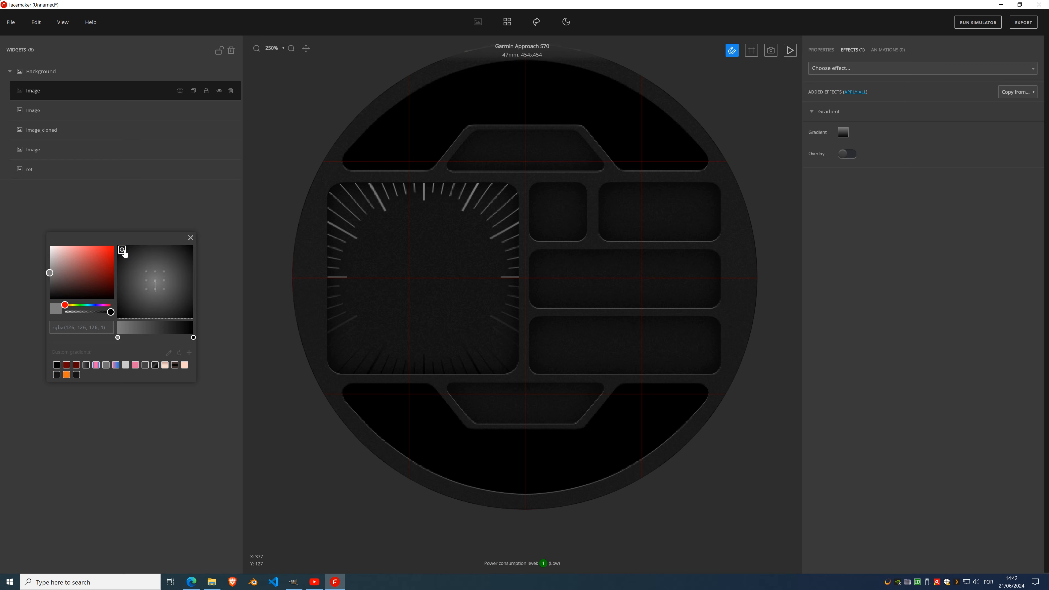
left_click(155, 282)
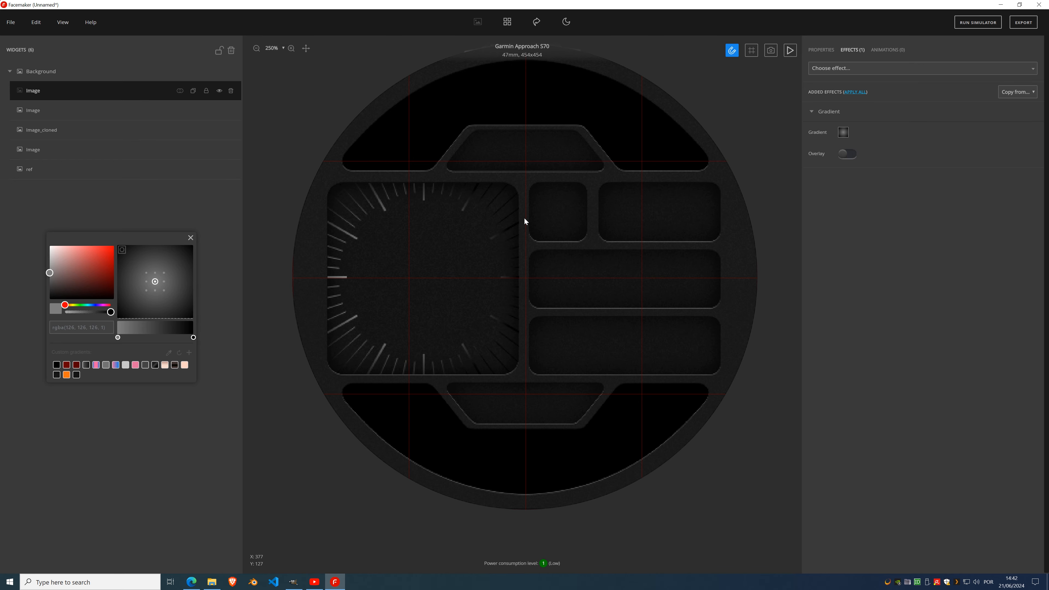
left_click(190, 237)
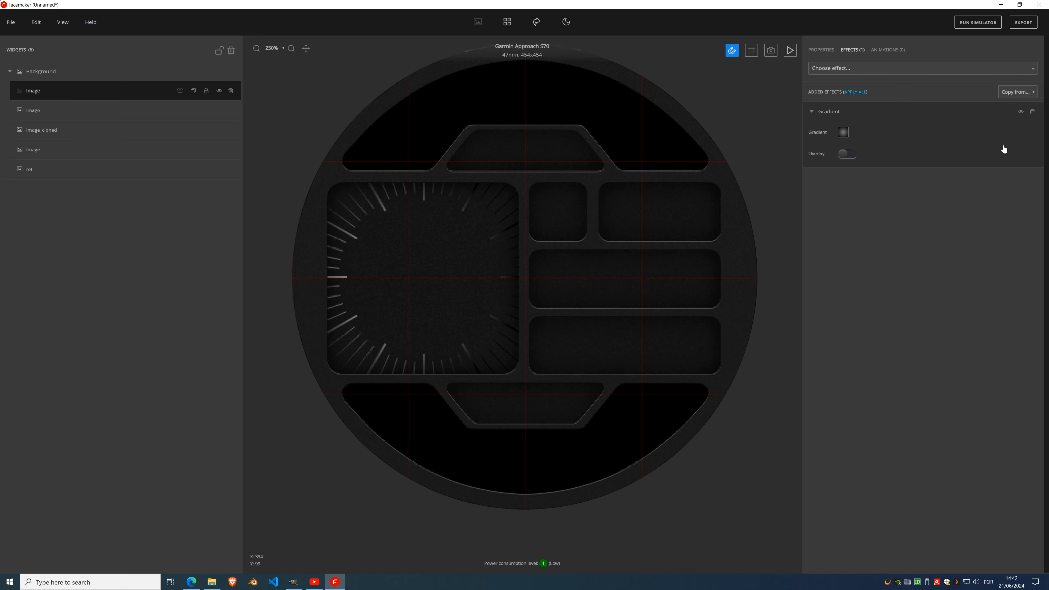
- Save the radial grey-to-black gradient as a custom gradient and remove the Gradient effect from the tick-mark image
left_click(848, 134)
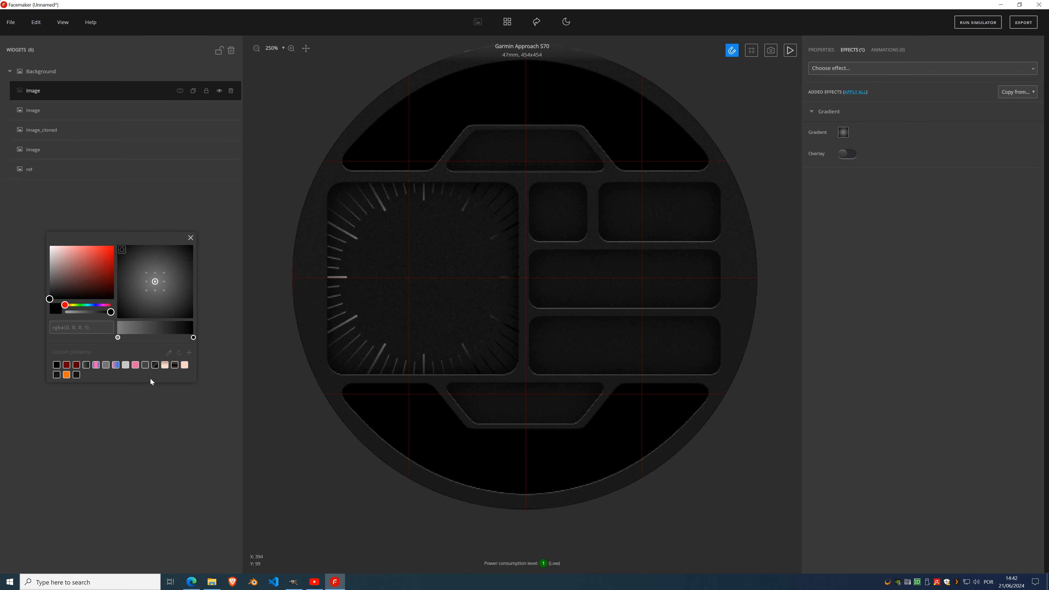
left_click(188, 354)
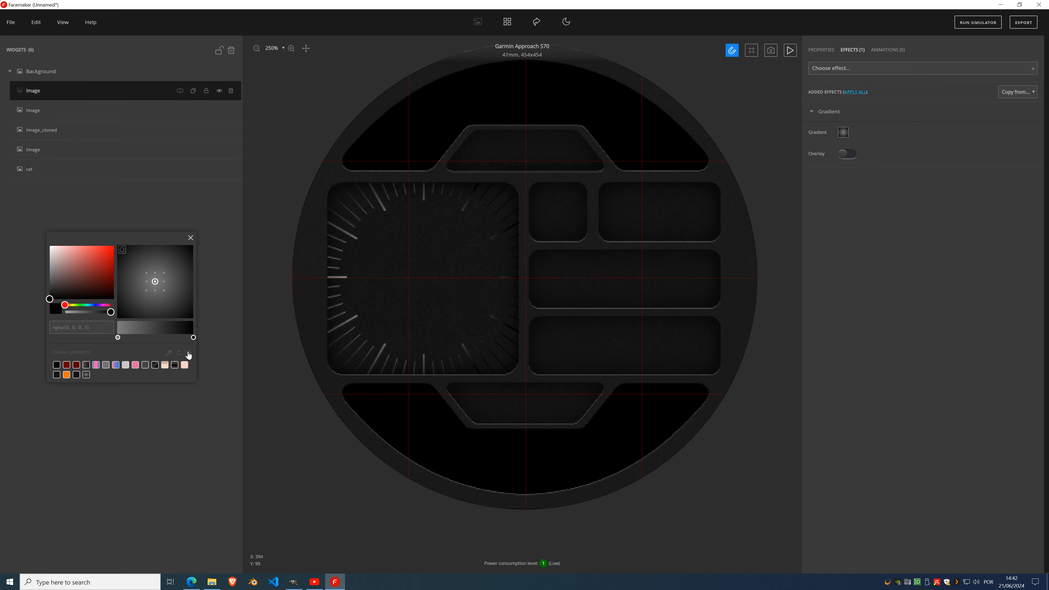
left_click(190, 237)
left_click(1033, 112)
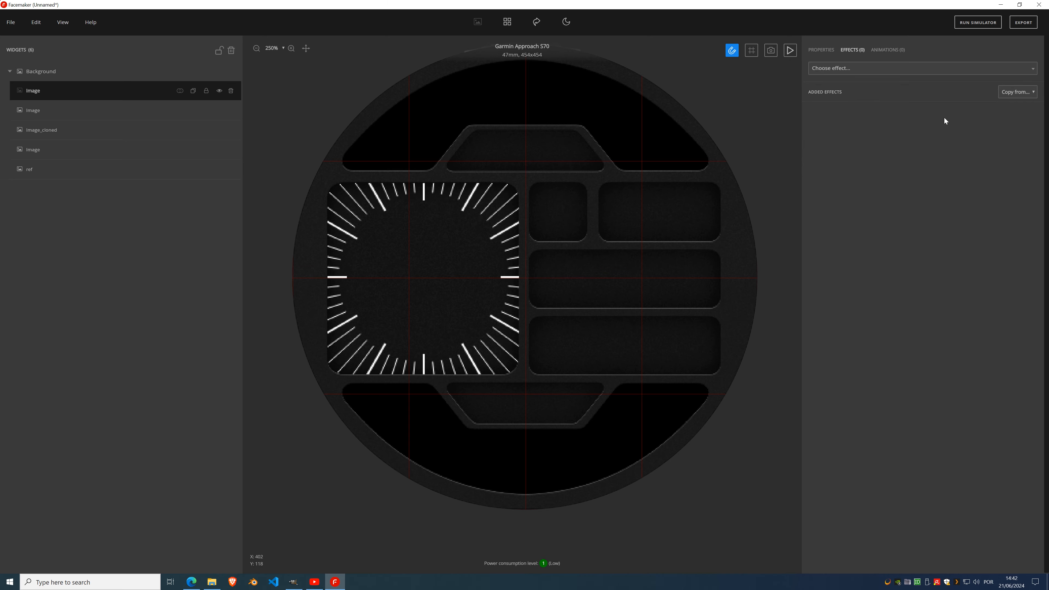
- Edit the tick-mark image to erase leftover fragments outside the dial, save it and crop the image to content
left_click(820, 50)
left_click(972, 164)
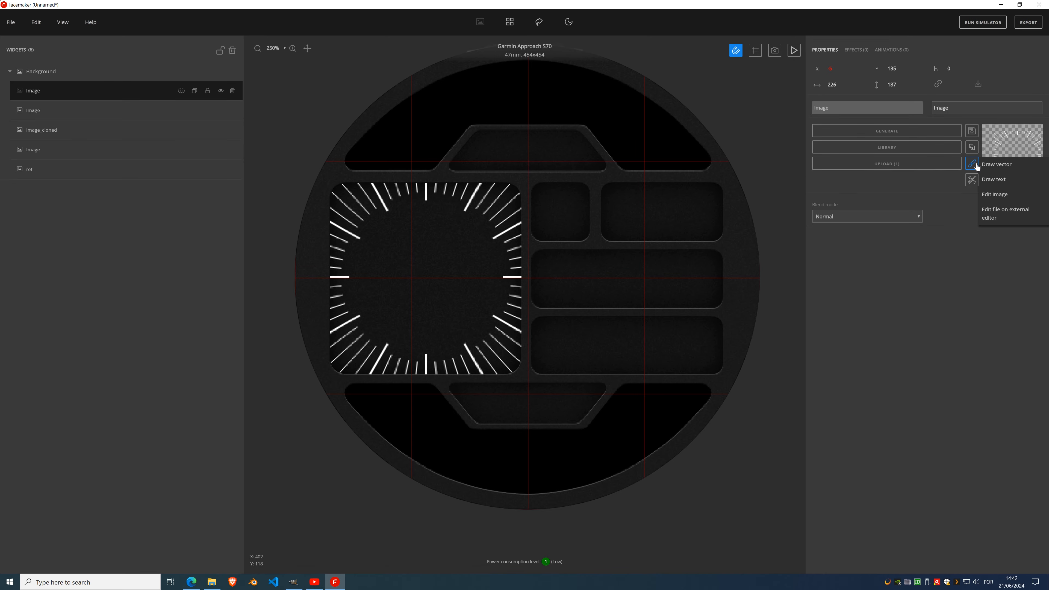
left_click(1000, 194)
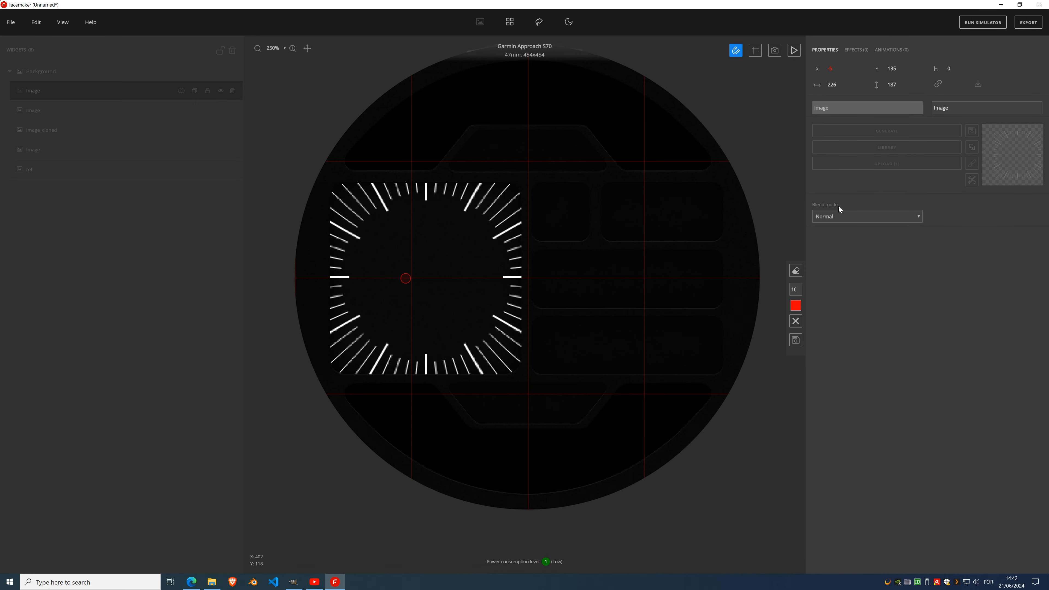
left_click(800, 289)
left_click(800, 288)
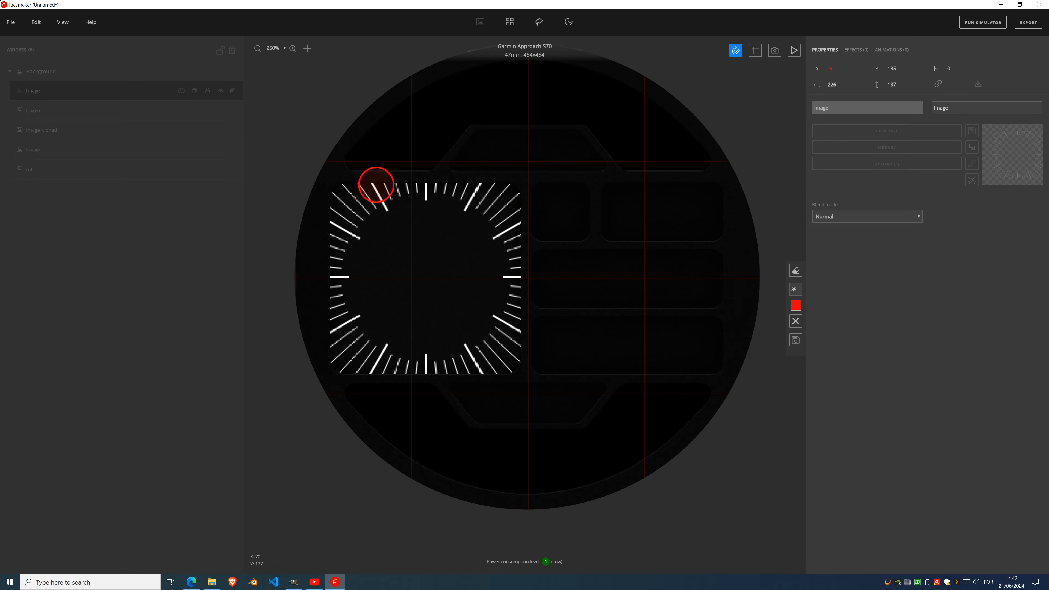
left_click(795, 341)
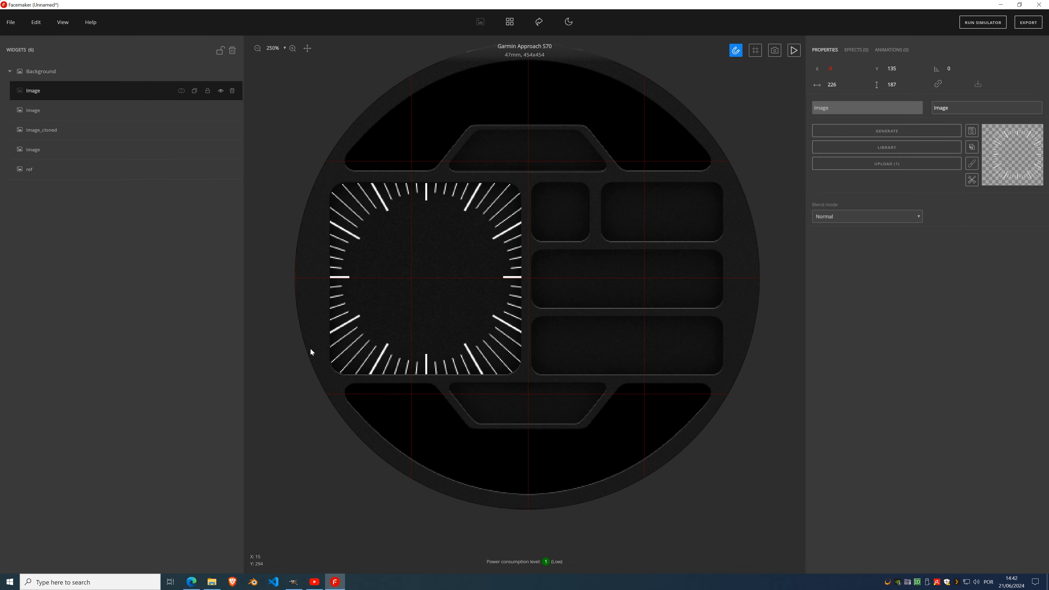
left_click(972, 180)
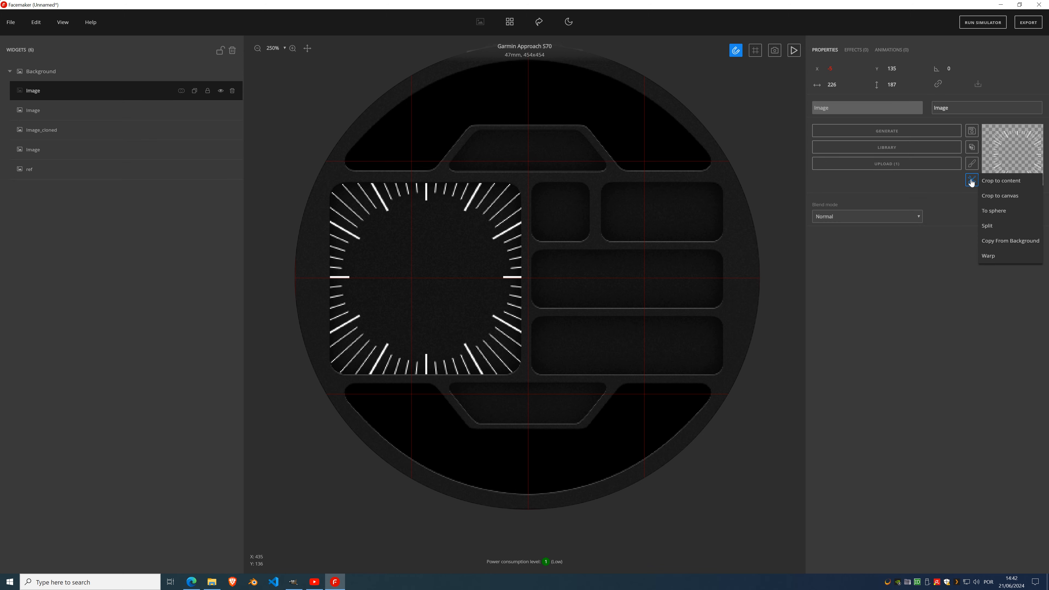
left_click(1003, 184)
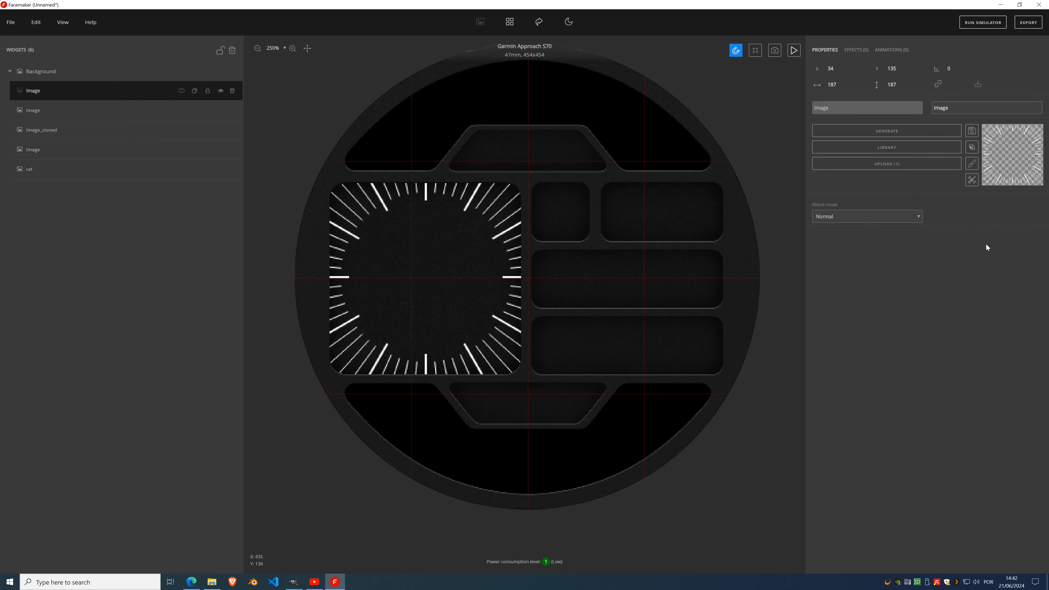
- Reapply the last Gradient effect to the cropped tick-mark image and move its inner grey stop close to the outer stop
left_click(862, 54)
left_click(859, 69)
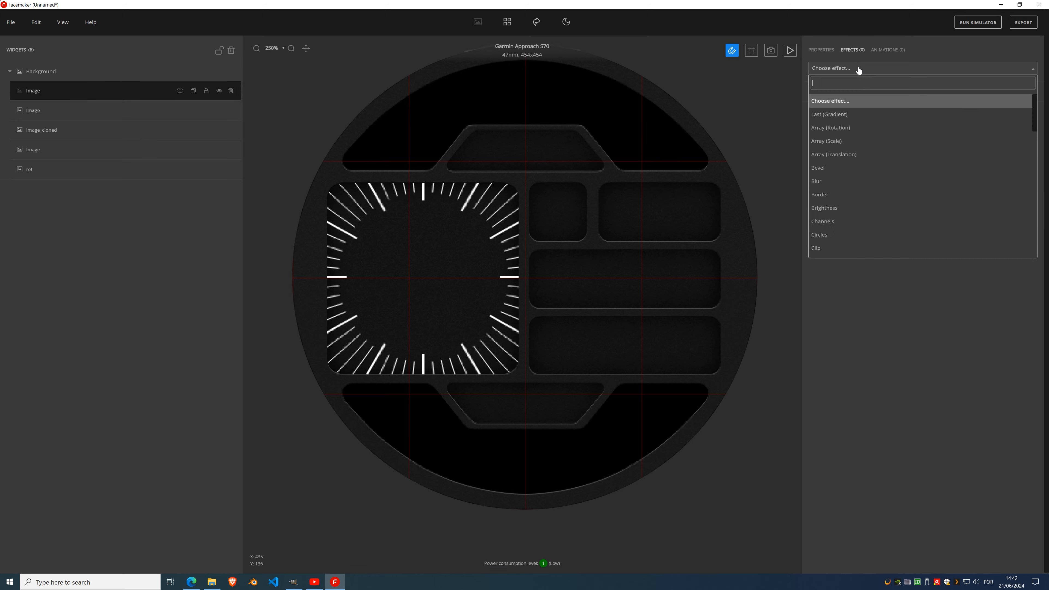
left_click(854, 117)
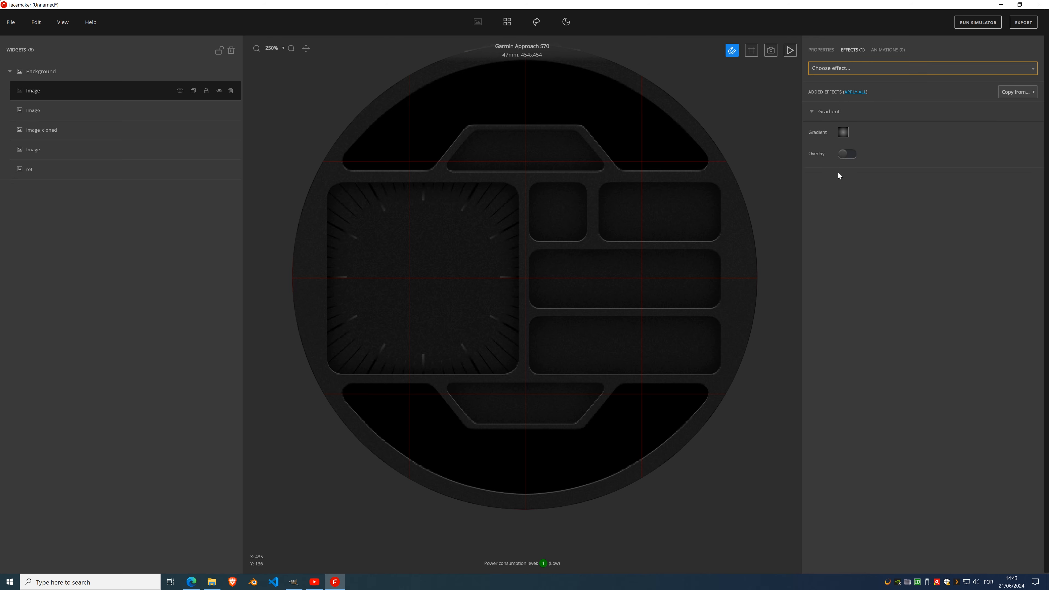
left_click(843, 132)
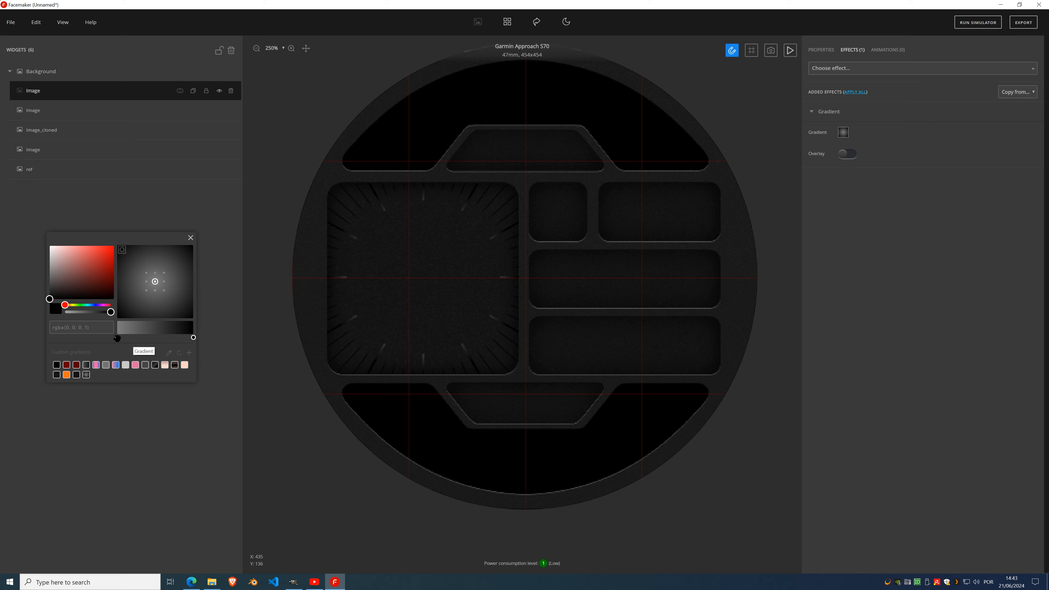
left_click_drag(117, 341, 184, 342)
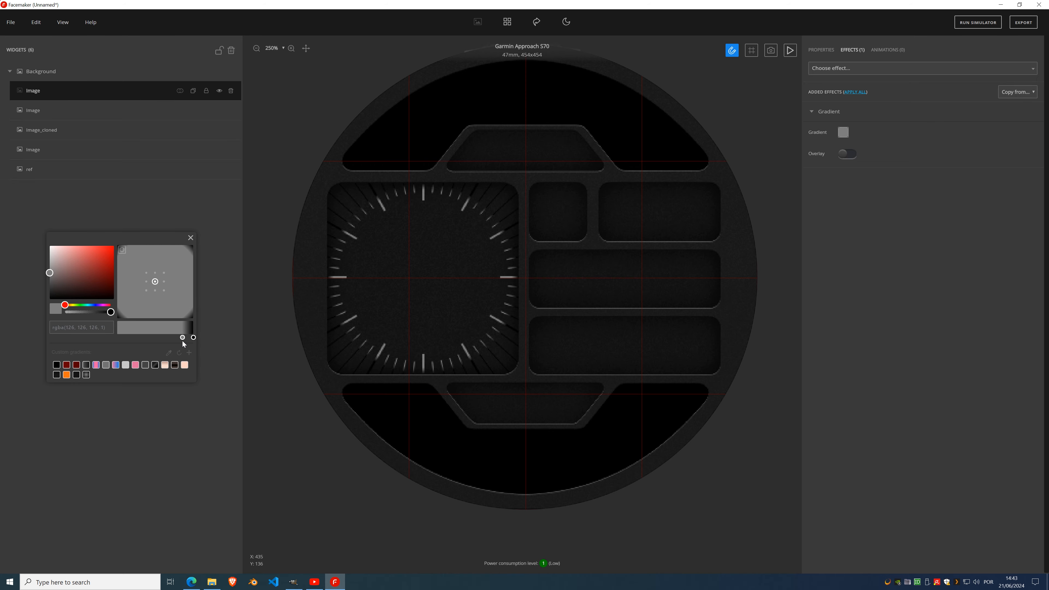
- Set the radial gradient's outer stop to dark grey rgba(53, 52, 52, 1), and darken the inner stop and shift it slightly inward
left_click(193, 338)
left_click(49, 298)
left_click_drag(49, 292, 49, 287)
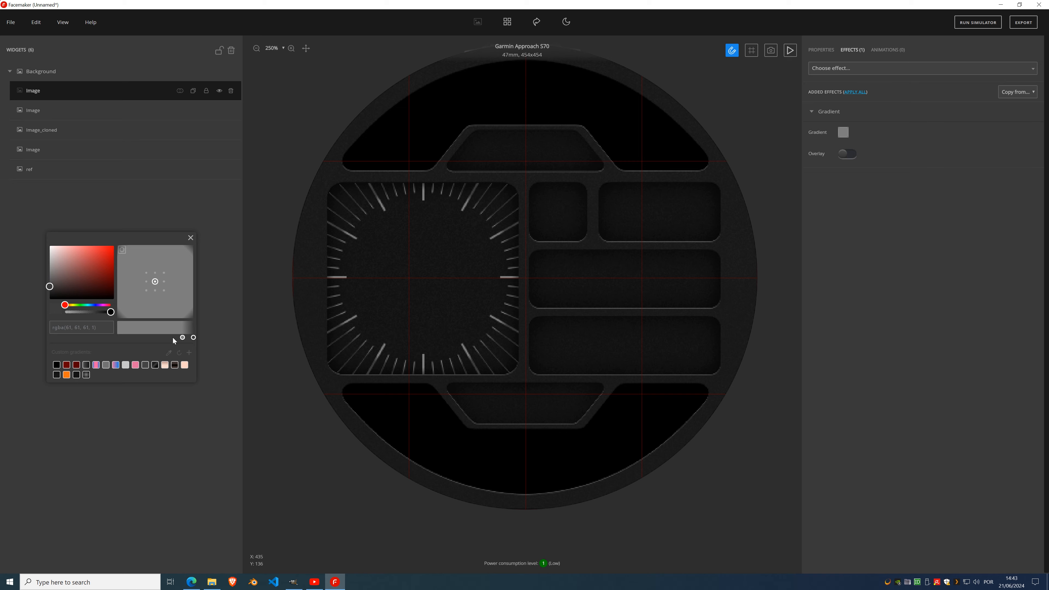
left_click_drag(182, 337, 180, 337)
left_click_drag(50, 275, 47, 285)
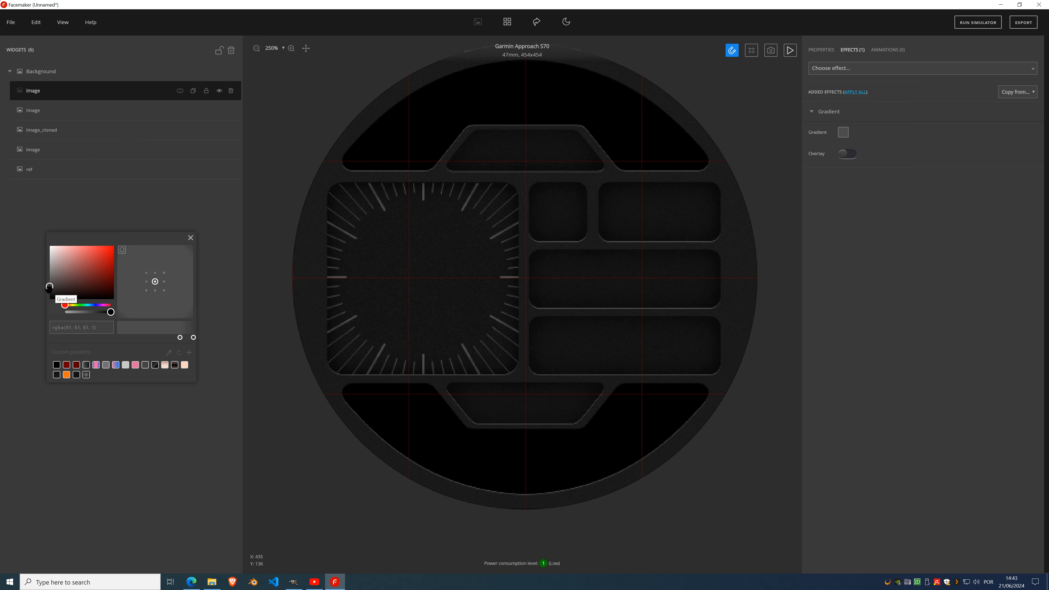
left_click_drag(50, 283, 51, 288)
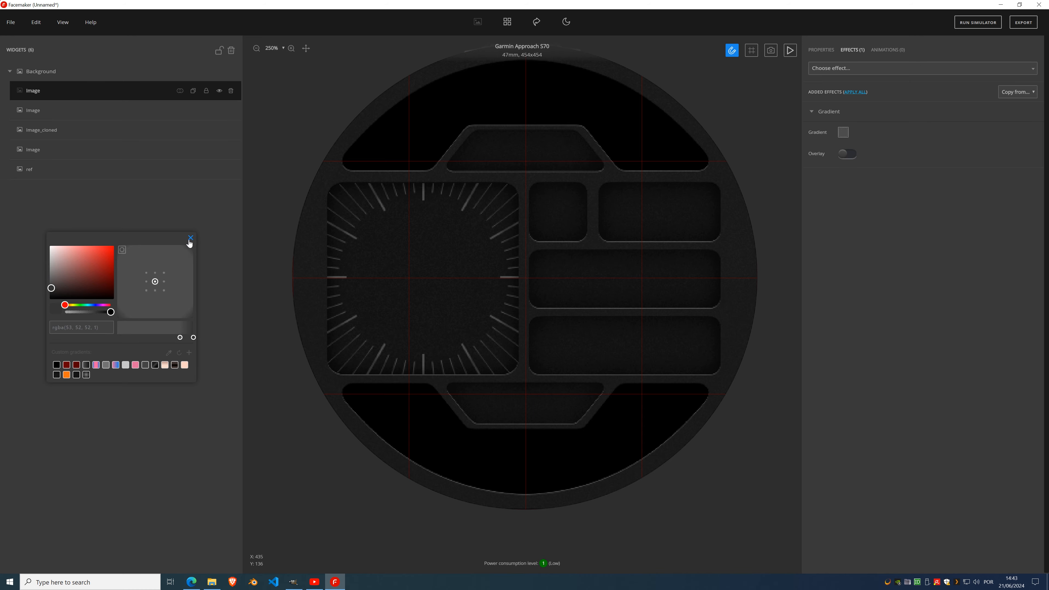
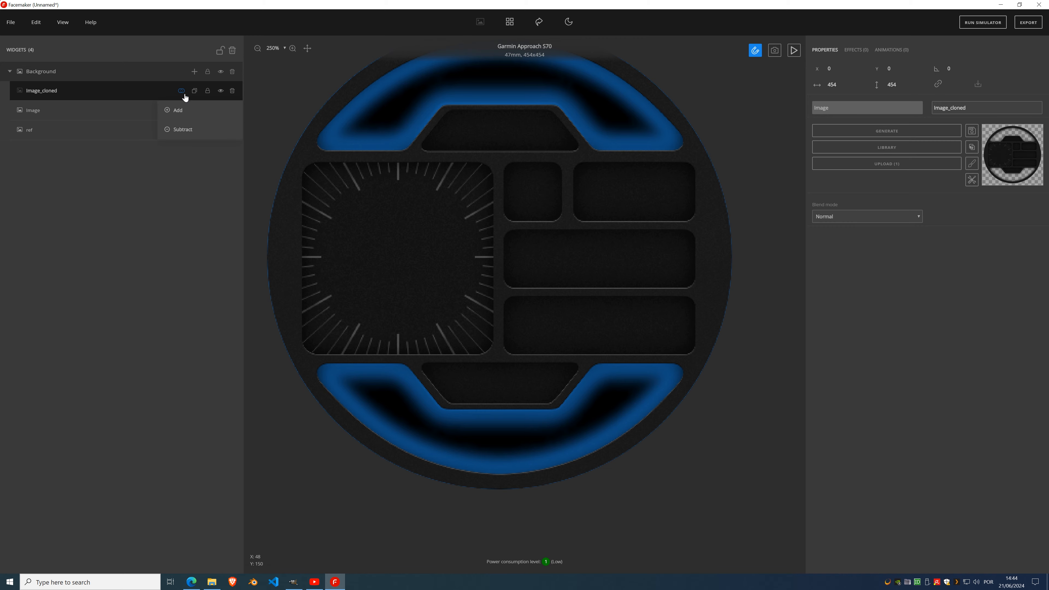
- Combine Image_cloned with the image below it using the Add option, and hide Image_cloned on the watch preview
left_click(184, 94)
left_click(181, 112)
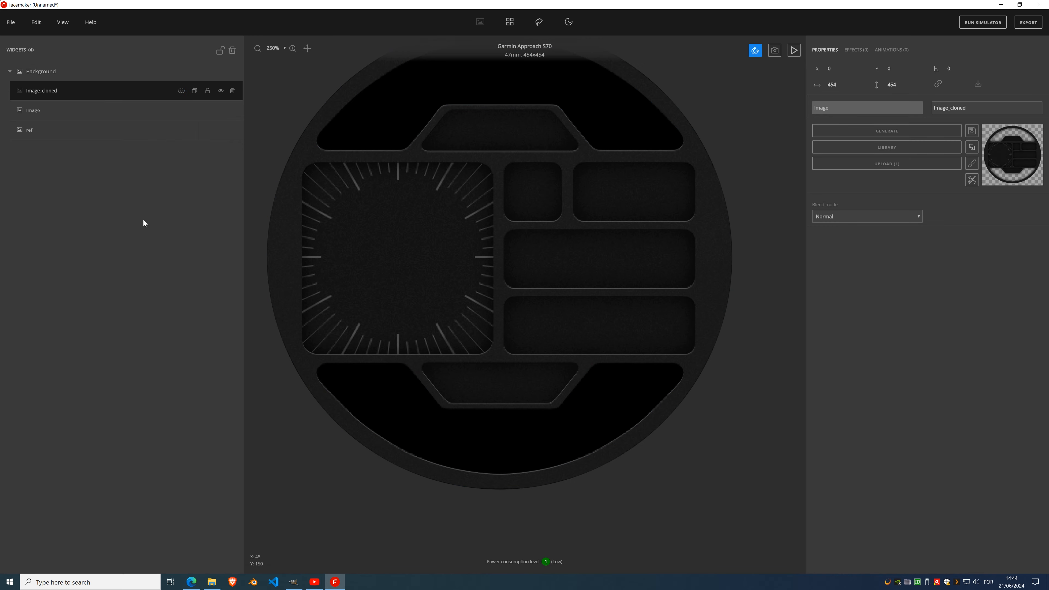
left_click(41, 114)
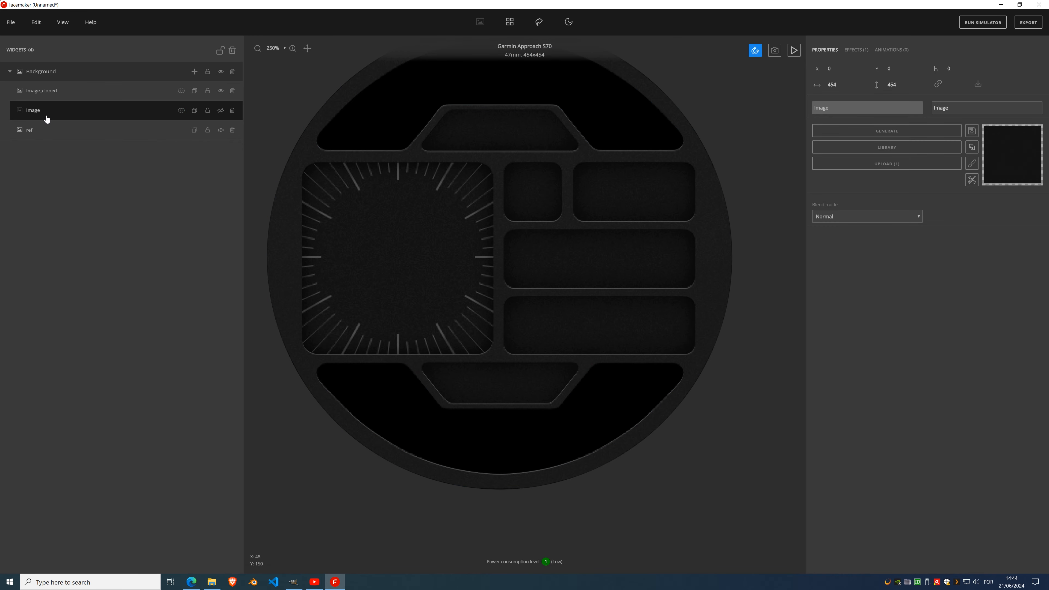
left_click(84, 96)
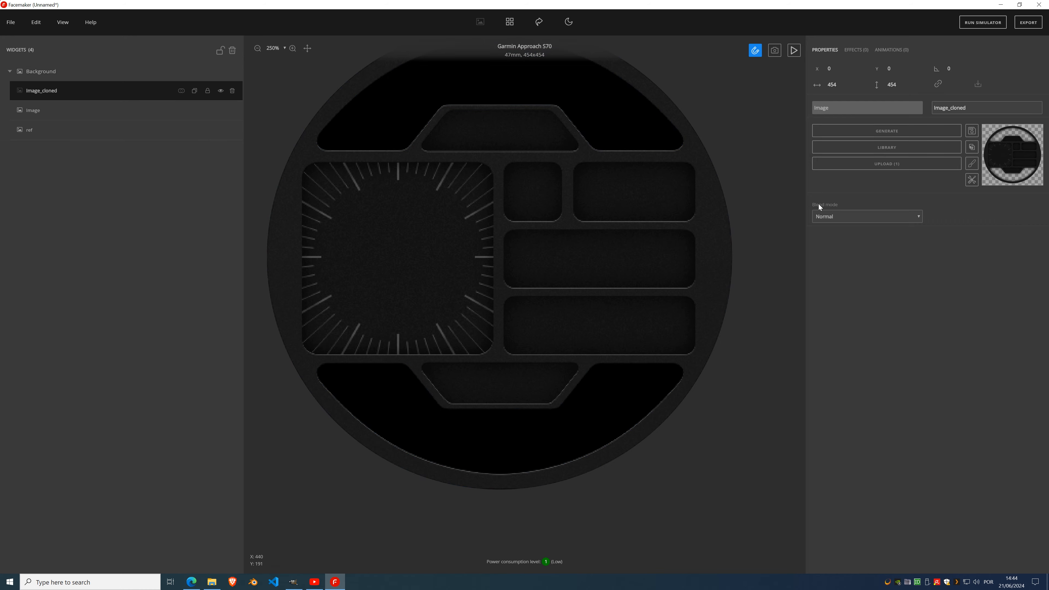
key("ctrl+0")
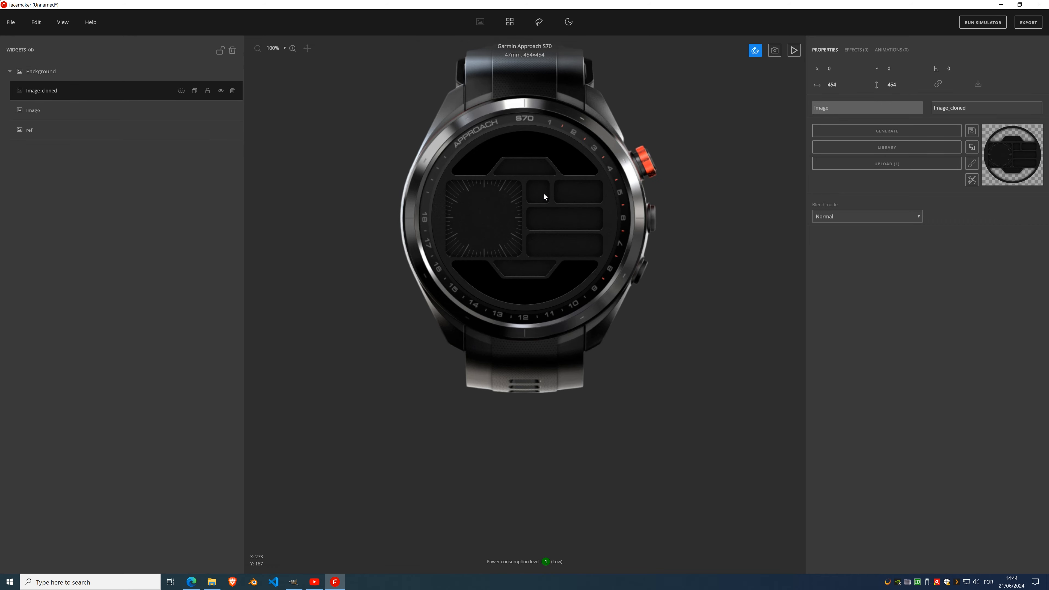
left_click(220, 90)
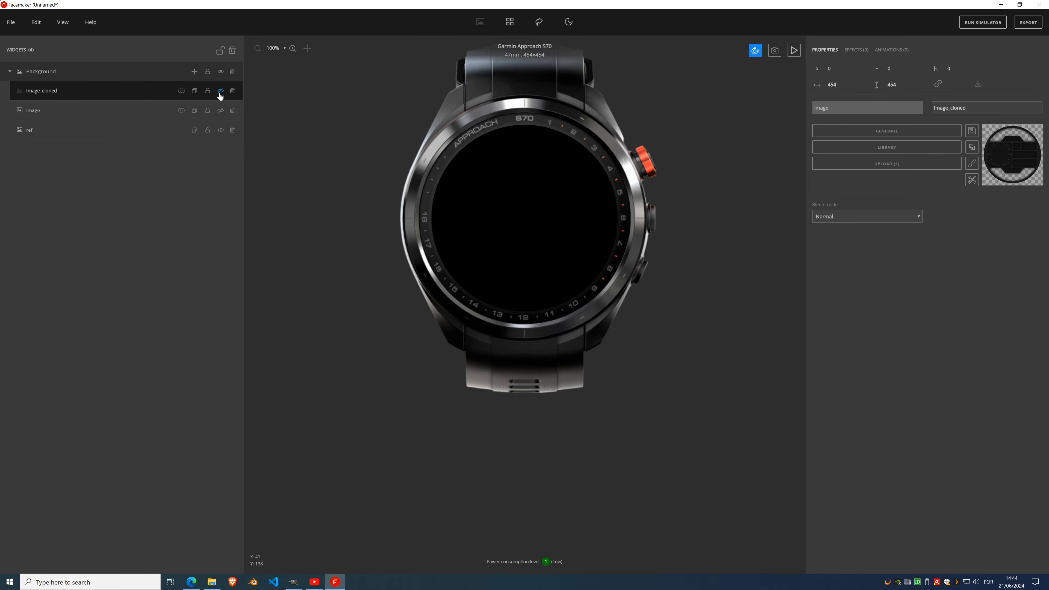
- Show the ref image and add a new widget containing a Date group with a Lunar Phase element
left_click(221, 130)
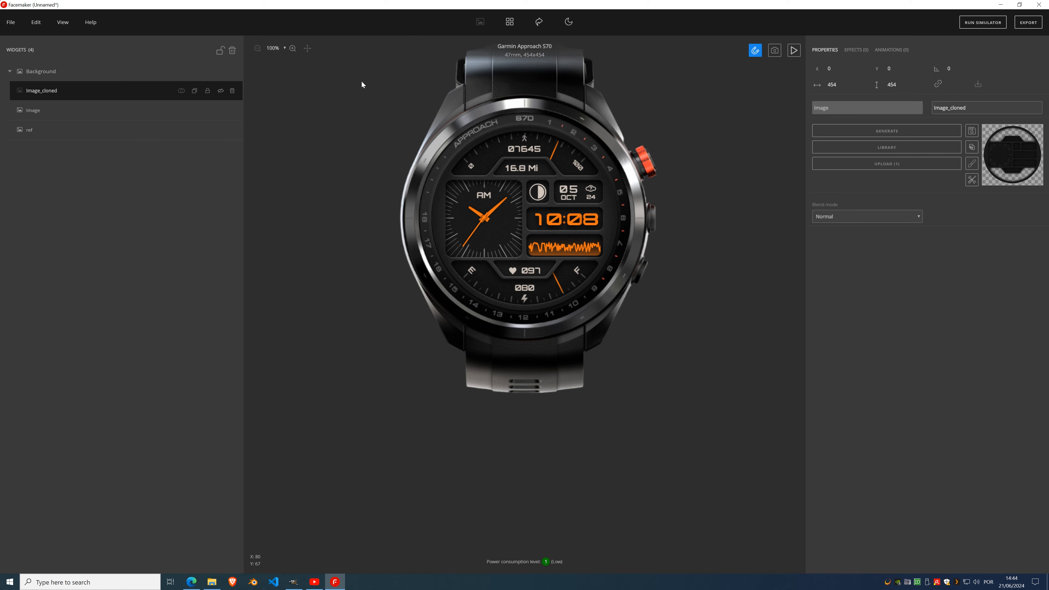
left_click(509, 23)
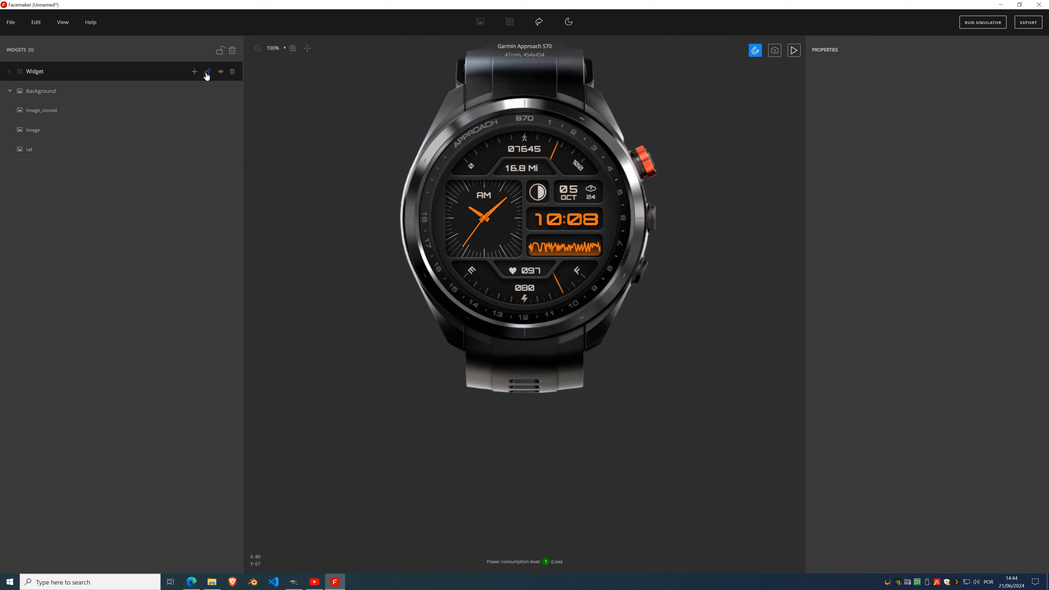
left_click(195, 72)
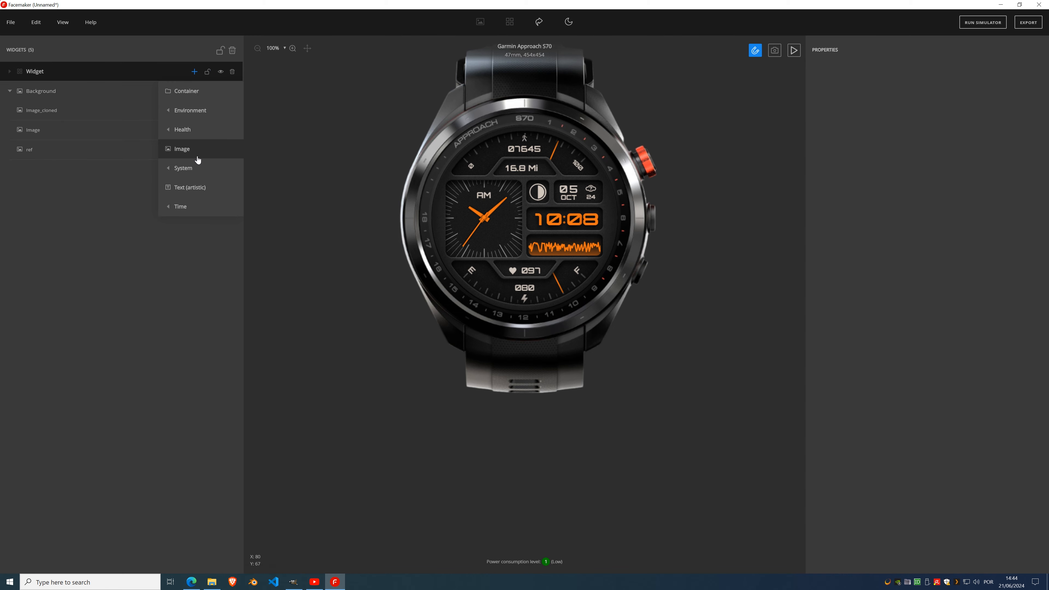
mouse_move(177, 168)
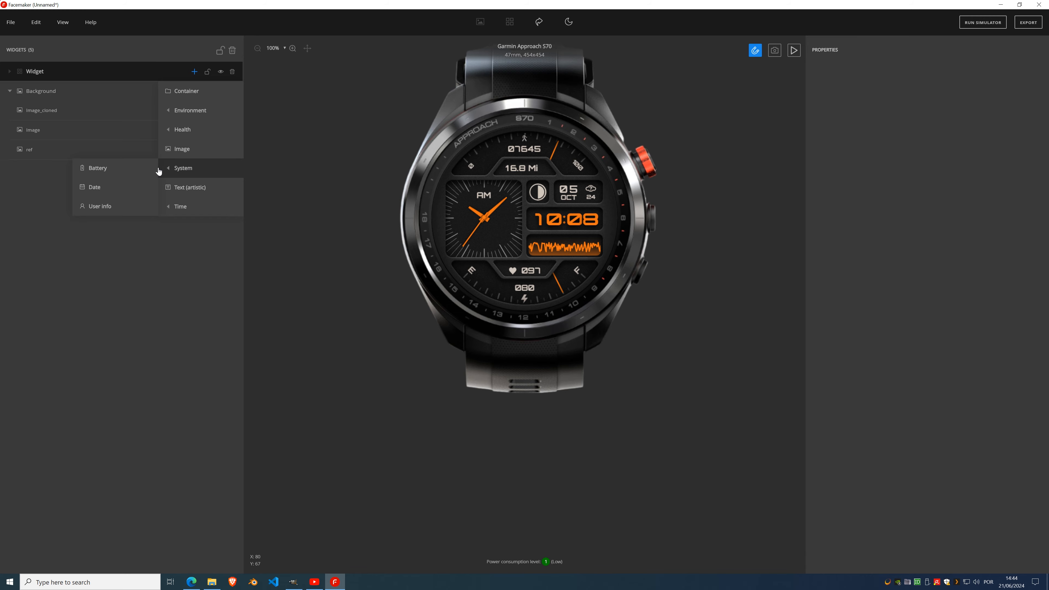
left_click(103, 190)
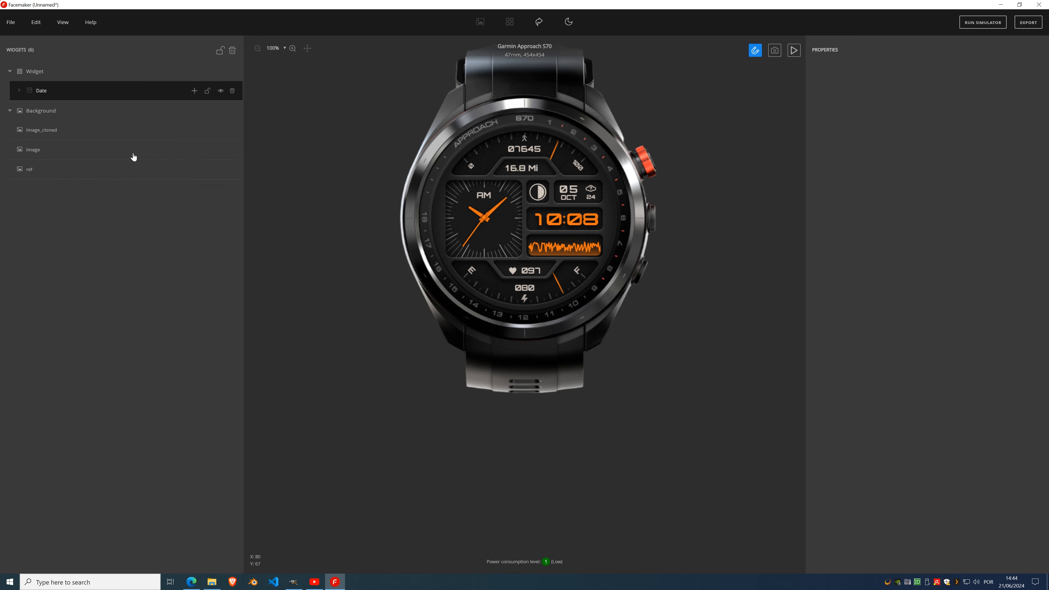
left_click(195, 91)
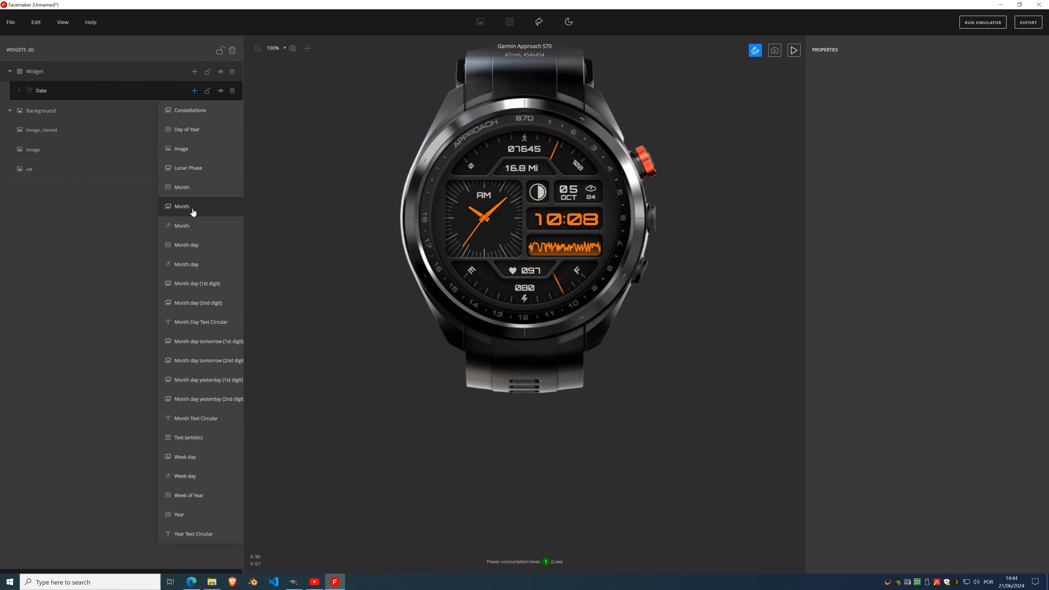
left_click(184, 168)
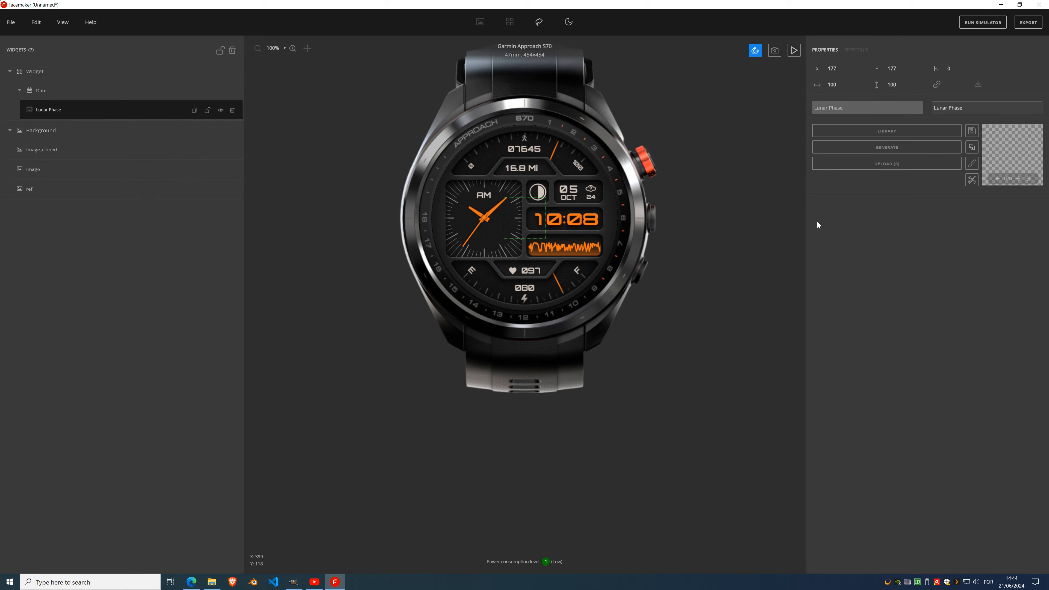
- Generate the lunar phase graphics in the Moon Phases font at size 42 and place them over the reference moon icon
left_click(890, 148)
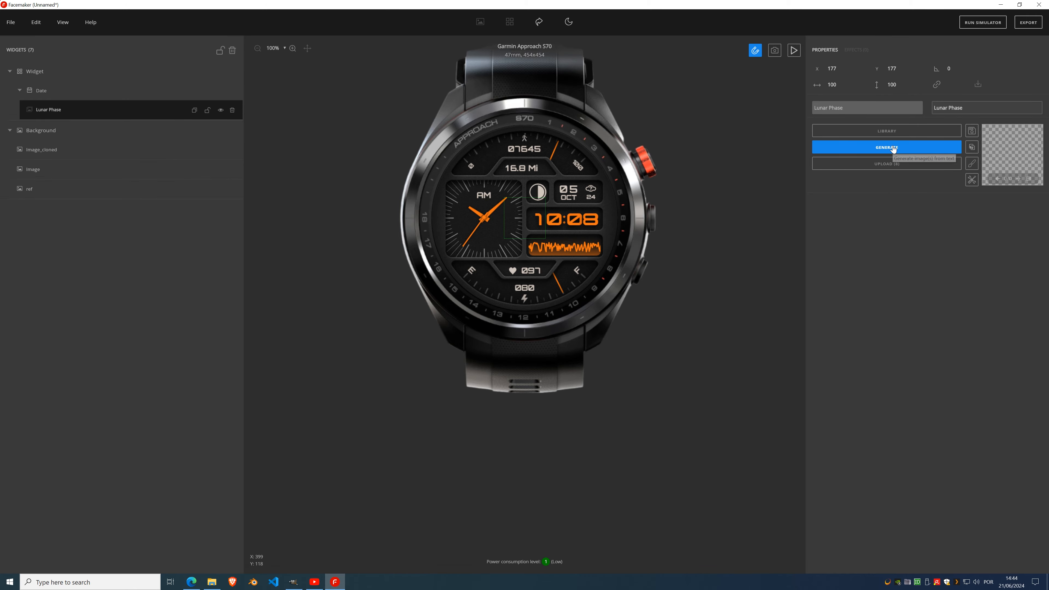
scroll(539, 199, "up", 5)
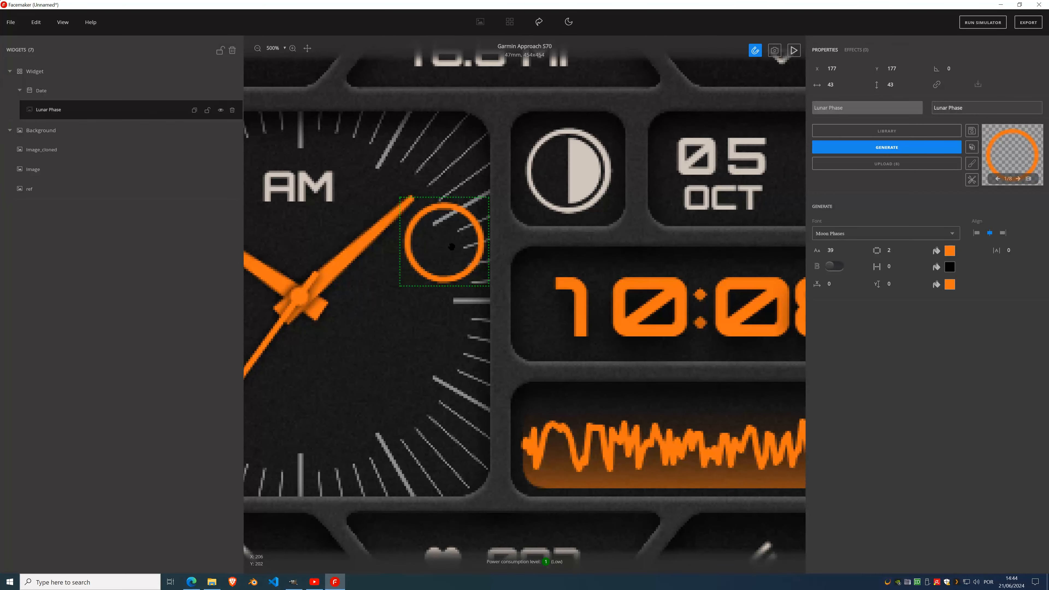
left_click_drag(448, 242, 564, 168)
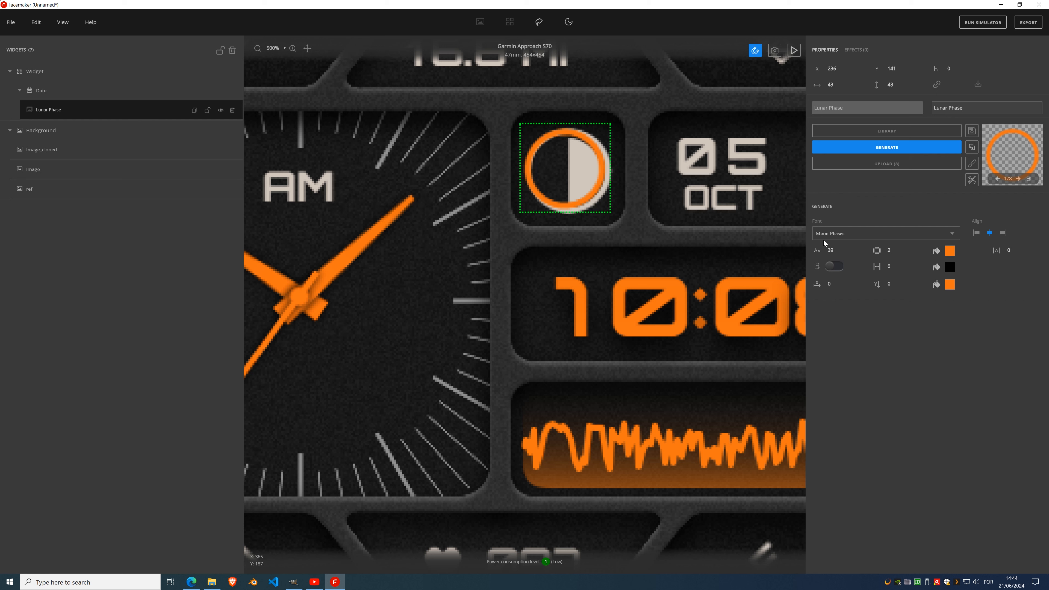
left_click(844, 248)
left_click(843, 249)
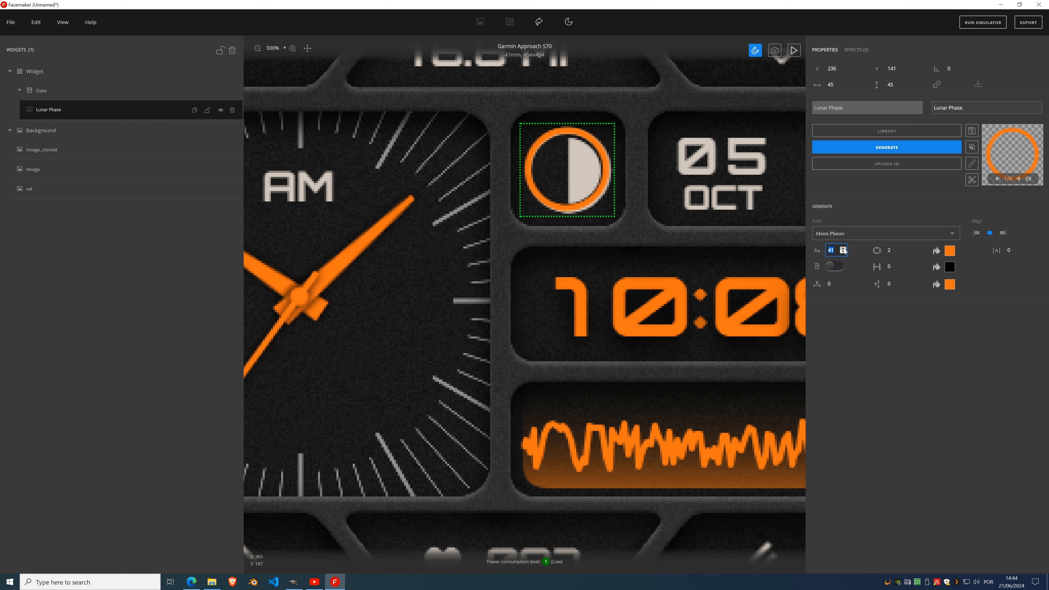
left_click(843, 248)
left_click(843, 249)
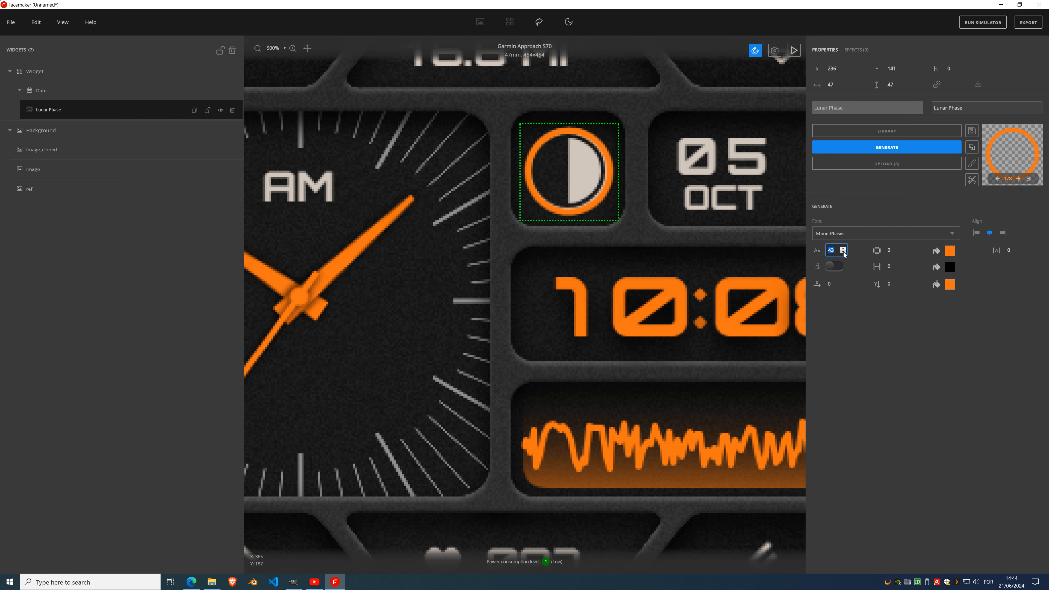
left_click(844, 253)
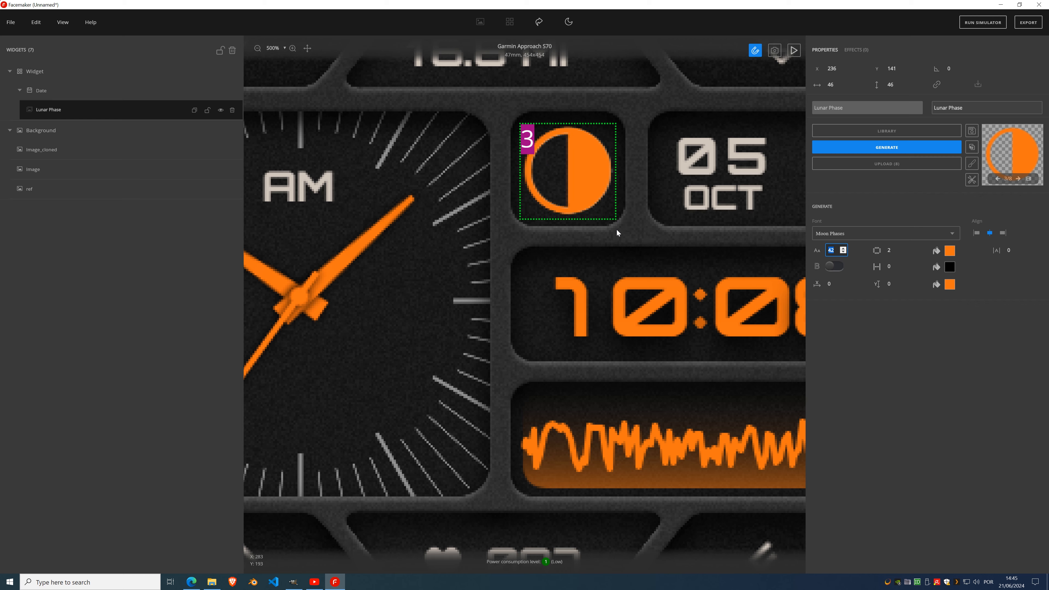
- Move the Lunar Phase element off the reference moon to just beside it, at X 188, Y 141
left_click(578, 162)
left_click_drag(579, 161, 415, 261)
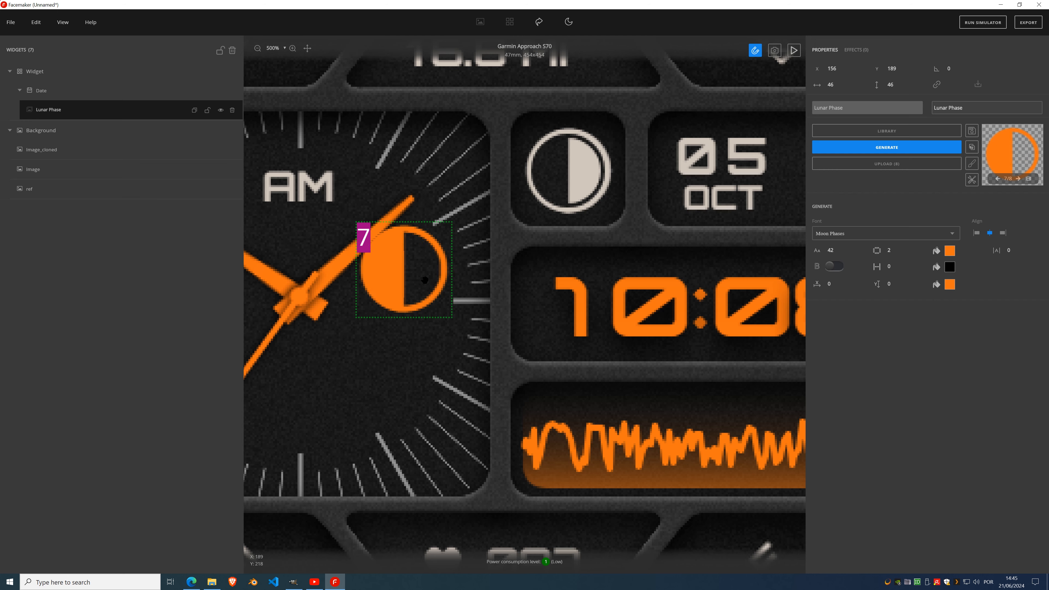
left_click_drag(425, 281, 470, 170)
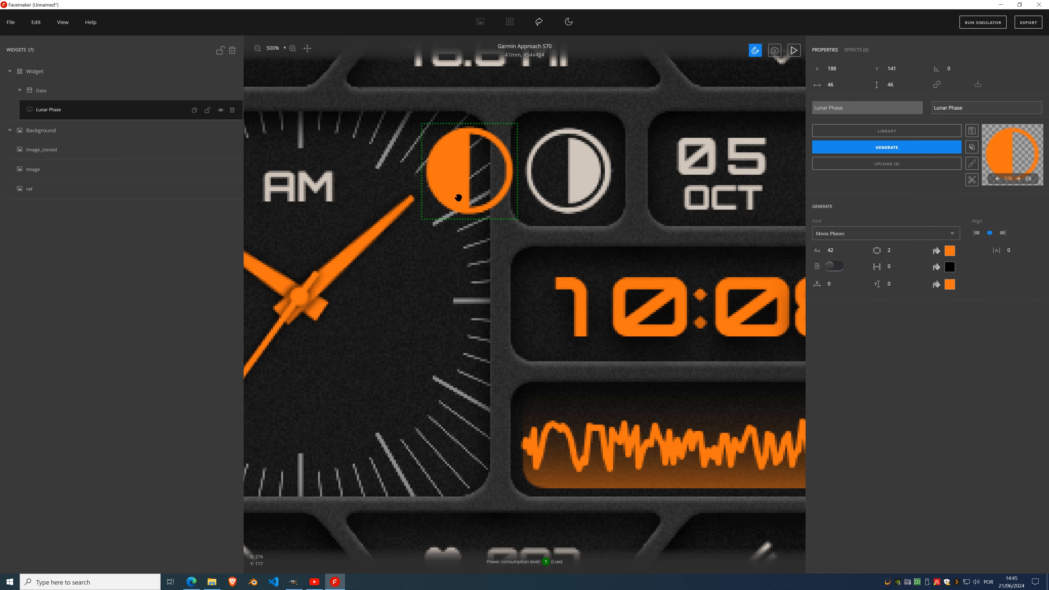
- Recolour the lunar phase solid beige by sampling both colour stops from the reference moon, and save the colour as a custom preset
left_click(950, 250)
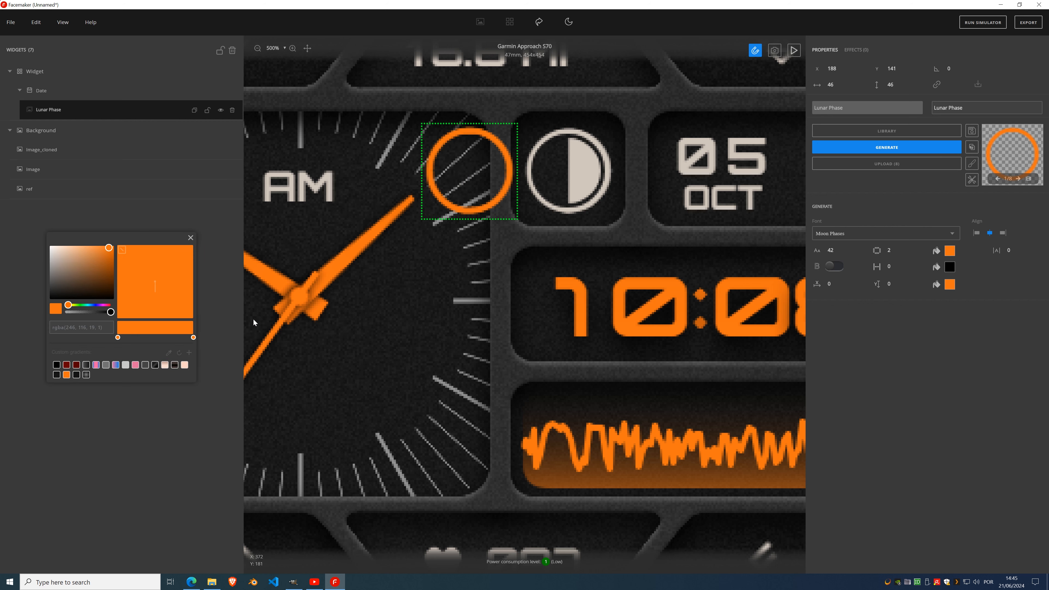
left_click(170, 355)
left_click(586, 164)
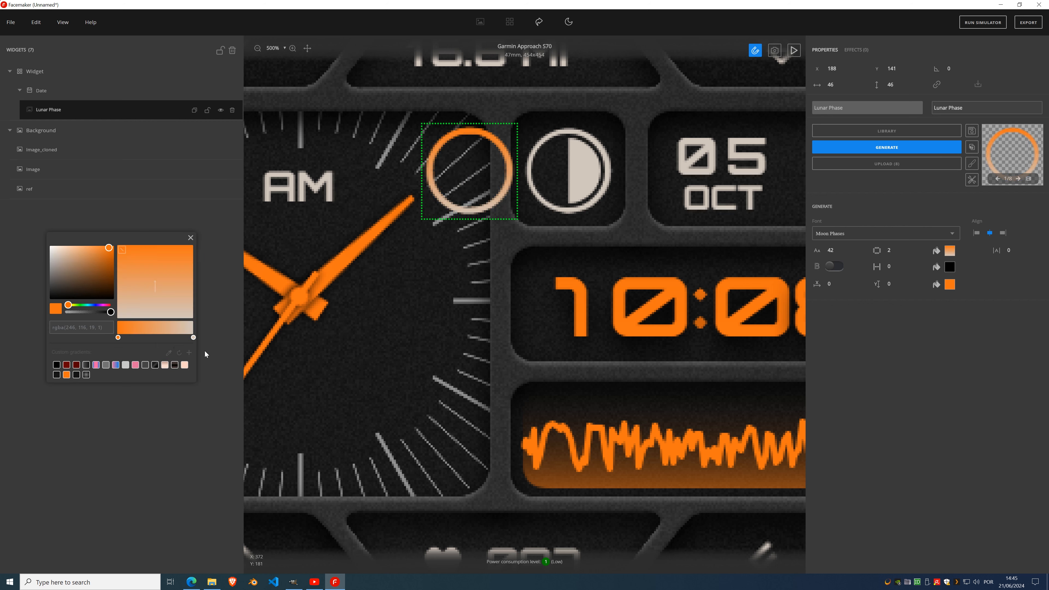
left_click(169, 354)
left_click(565, 172)
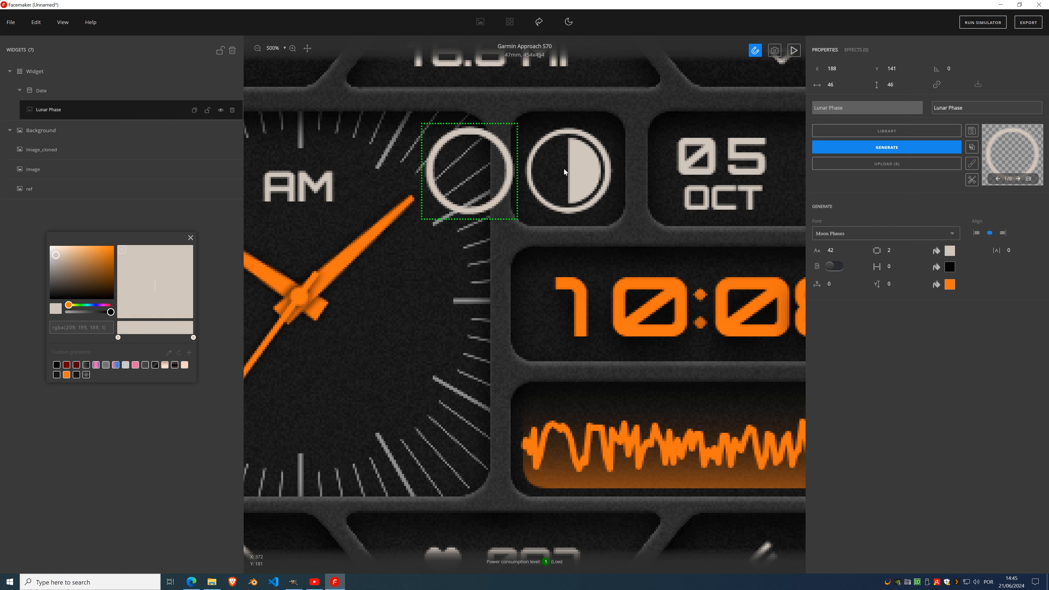
left_click(189, 353)
left_click(190, 238)
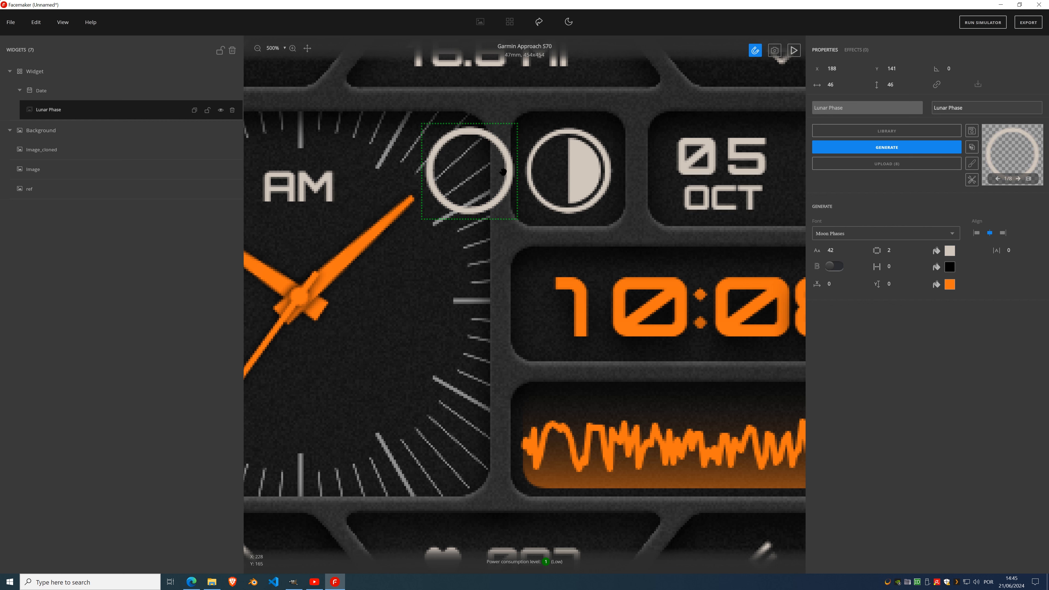
- Preview the full-moon frame, add an Image to the Date group and generate it as a circle with line thickness 2
scroll(489, 174, "down", 2)
scroll(489, 174, "down", 2)
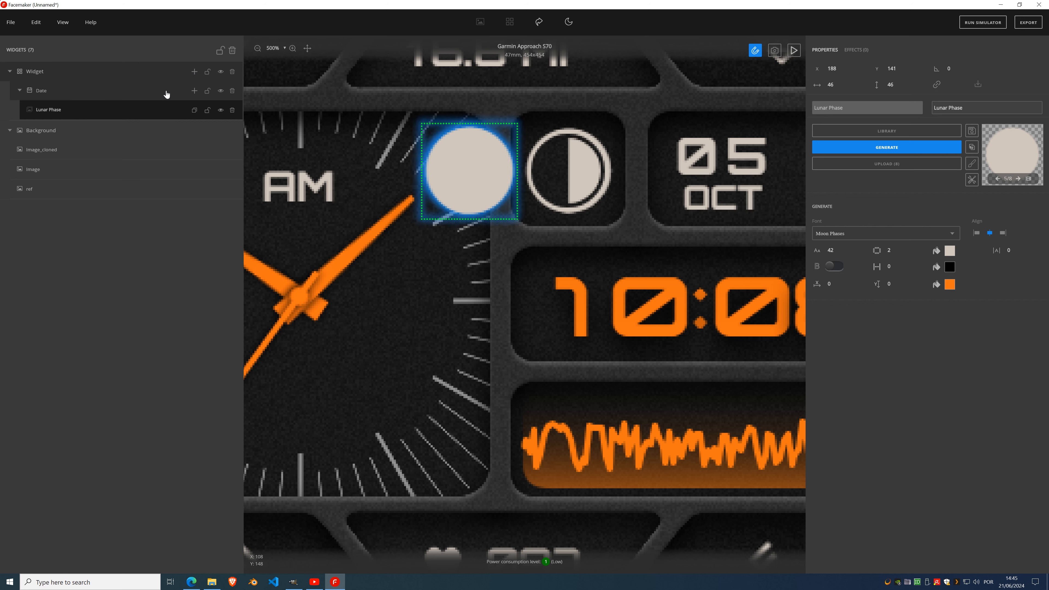
left_click(194, 90)
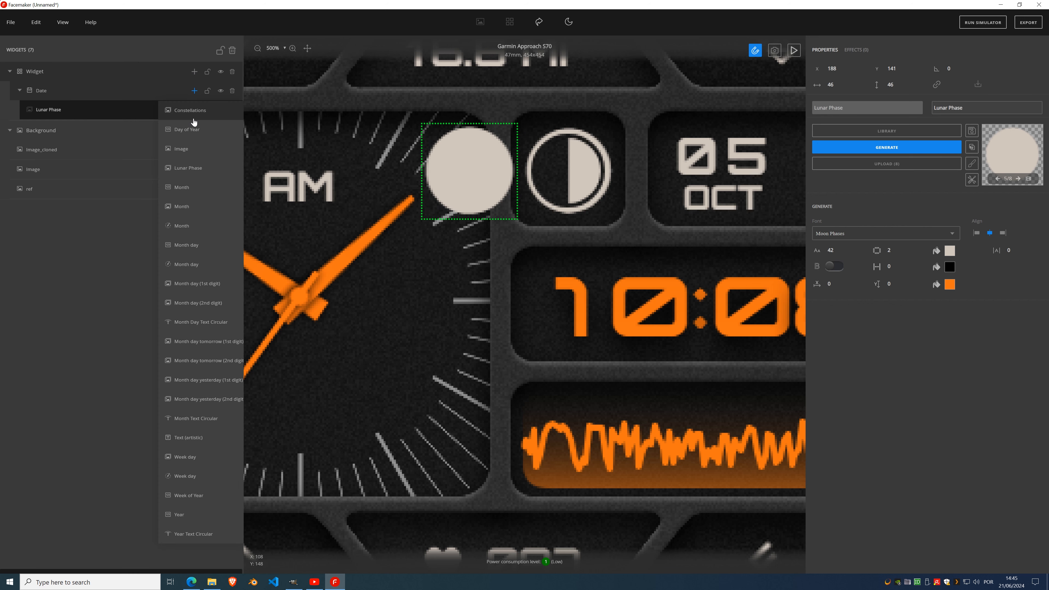
left_click(193, 151)
left_click(897, 131)
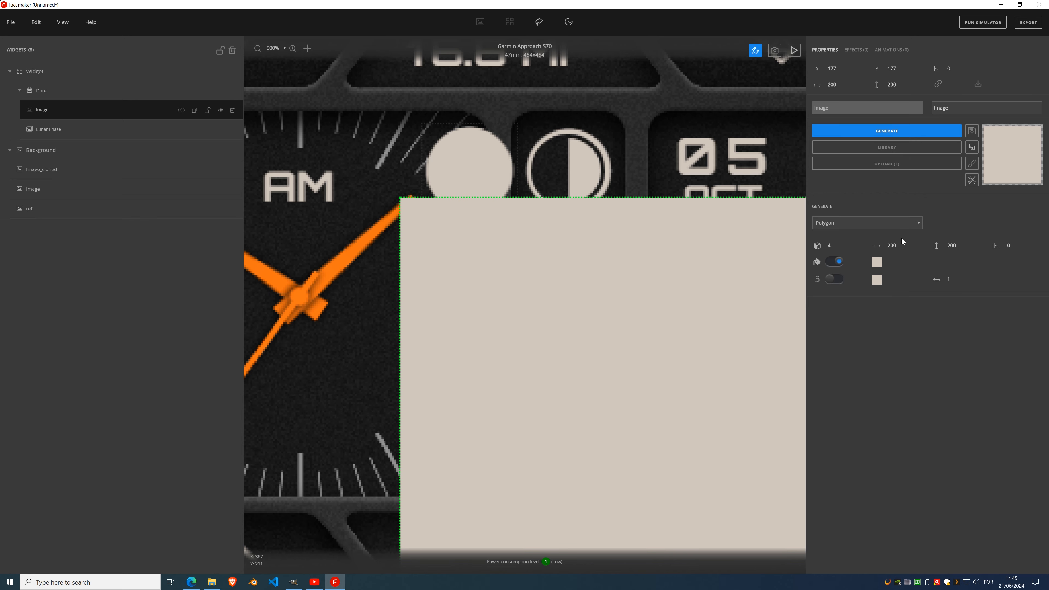
left_click(837, 226)
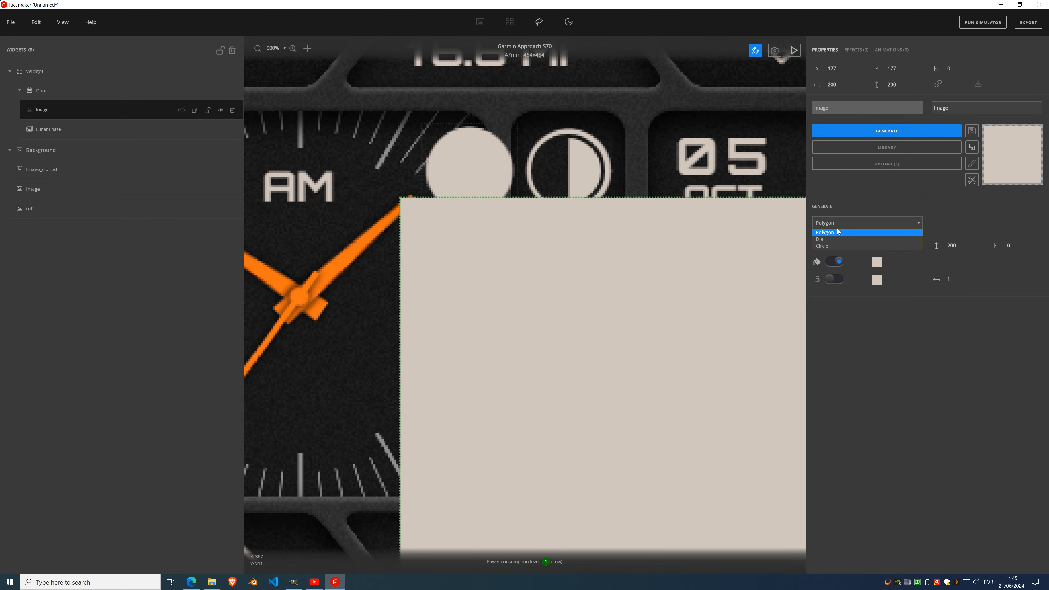
left_click(832, 246)
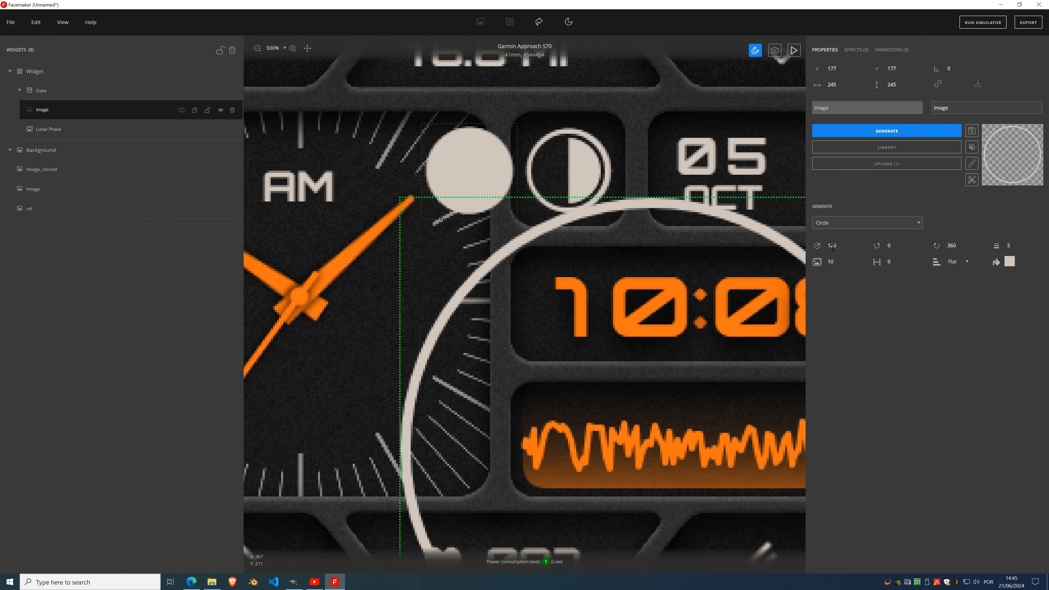
left_click(1023, 248)
left_click(1023, 247)
left_click(1023, 248)
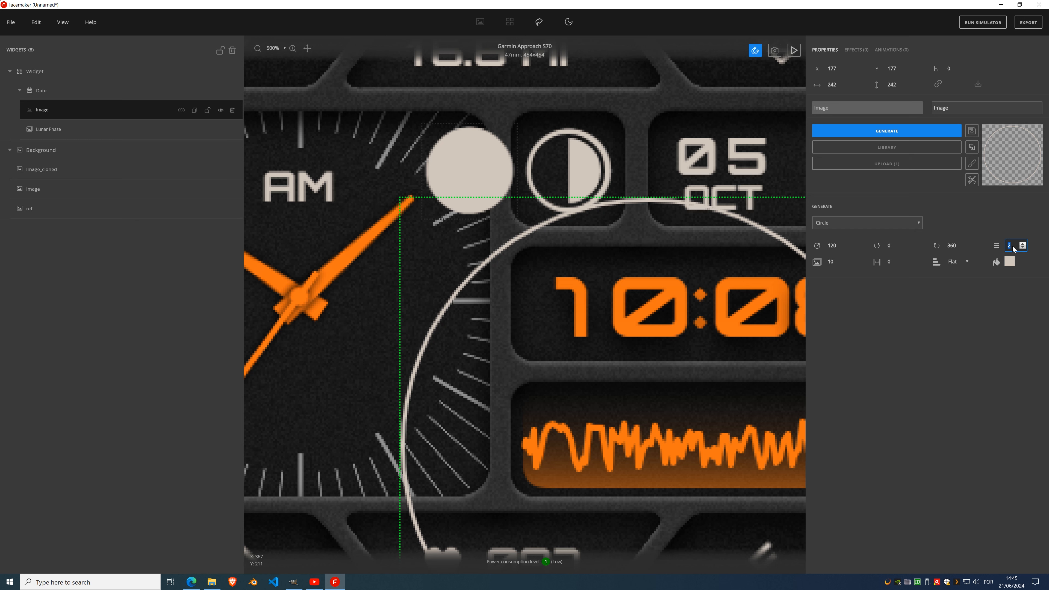
- Set the circle's radius to 22 and colour it with the pink preset
left_click(842, 246)
type("3")
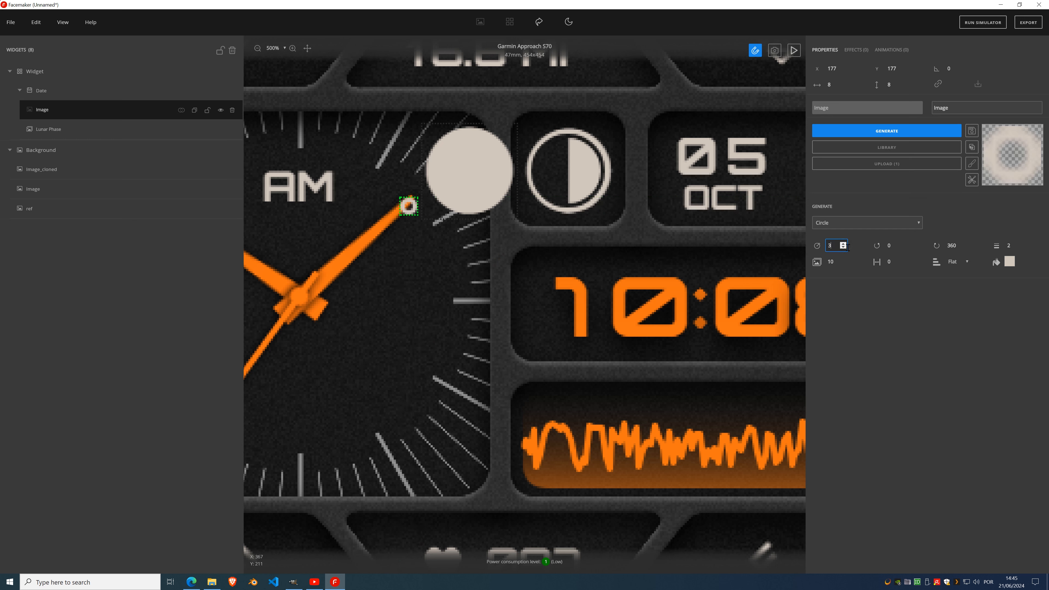
type("0")
left_click(843, 247)
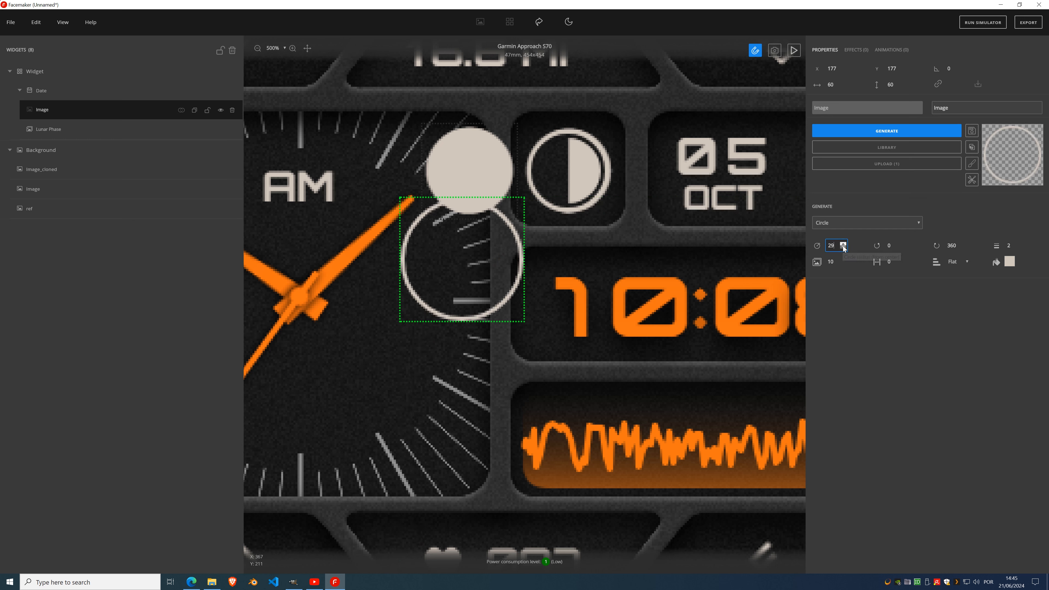
left_click(843, 246)
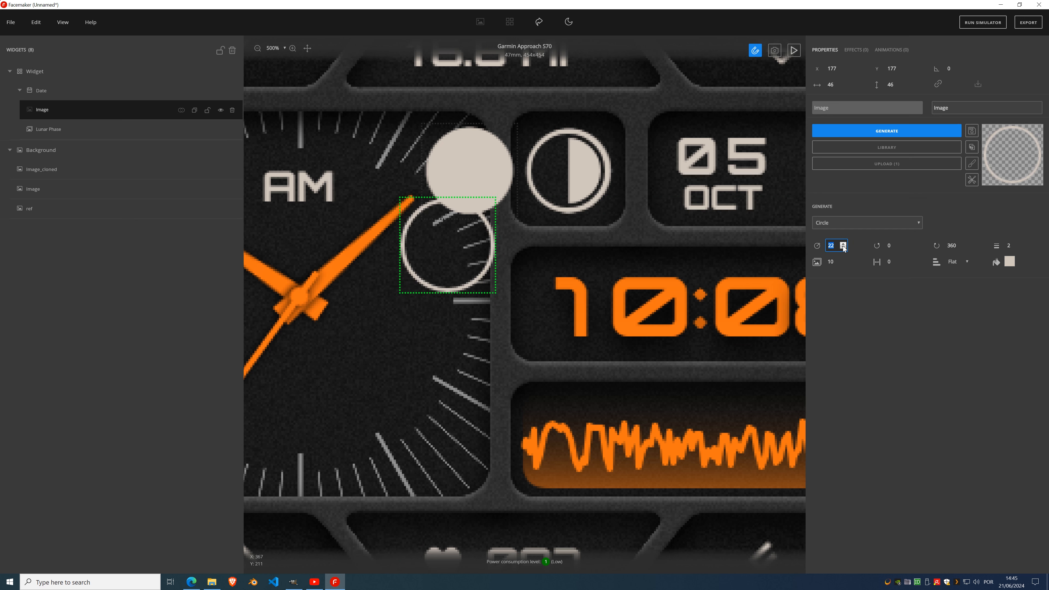
left_click(1008, 263)
left_click(135, 366)
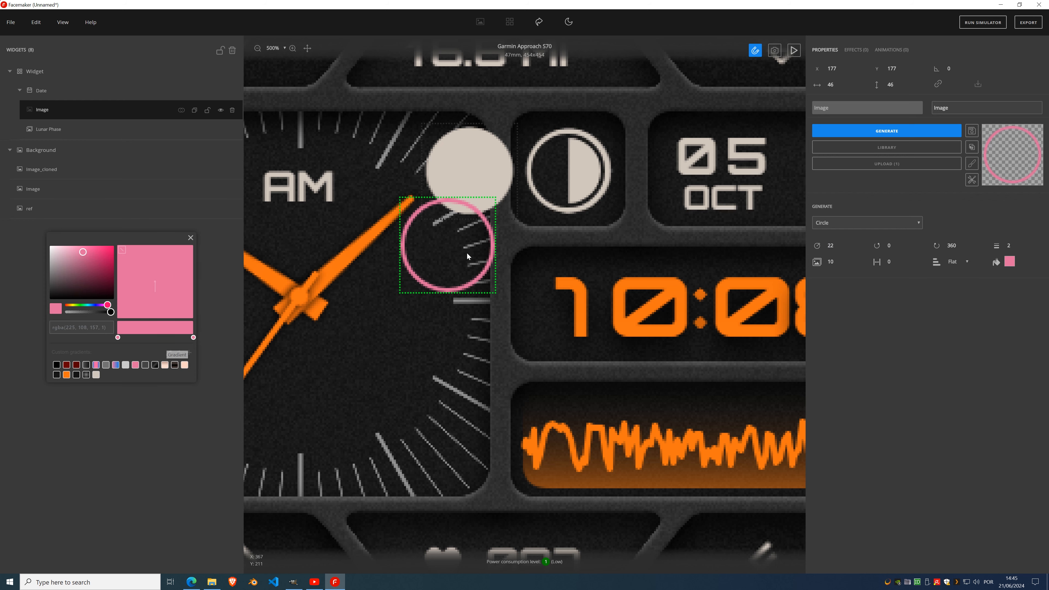
left_click(191, 238)
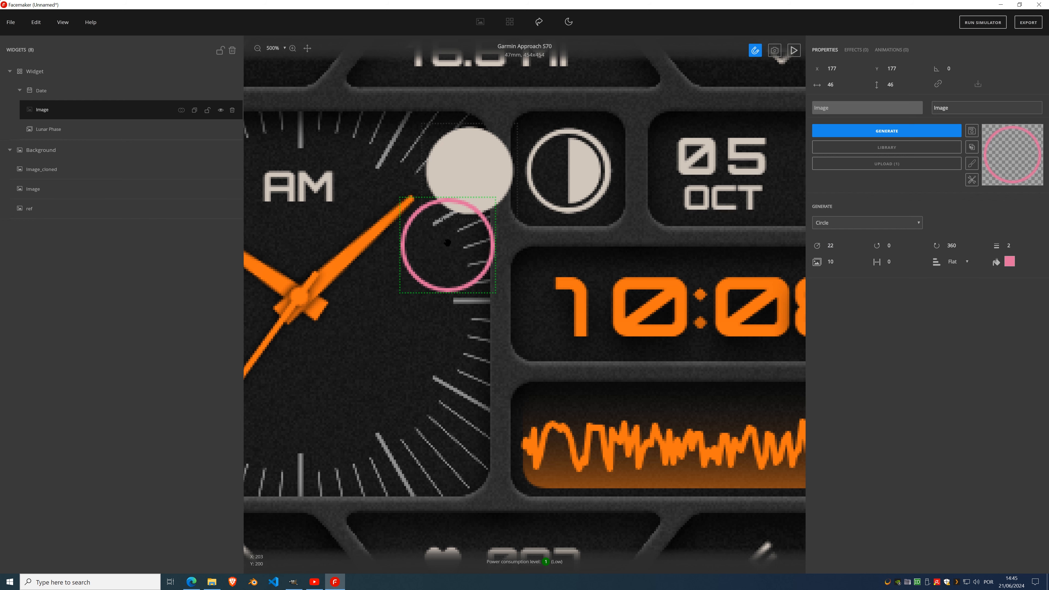
- Reduce the pink circle's radius to 18 and centre it over the full moon at X 192, Y 145
left_click_drag(452, 249, 479, 180)
scroll(471, 142, "up", 3)
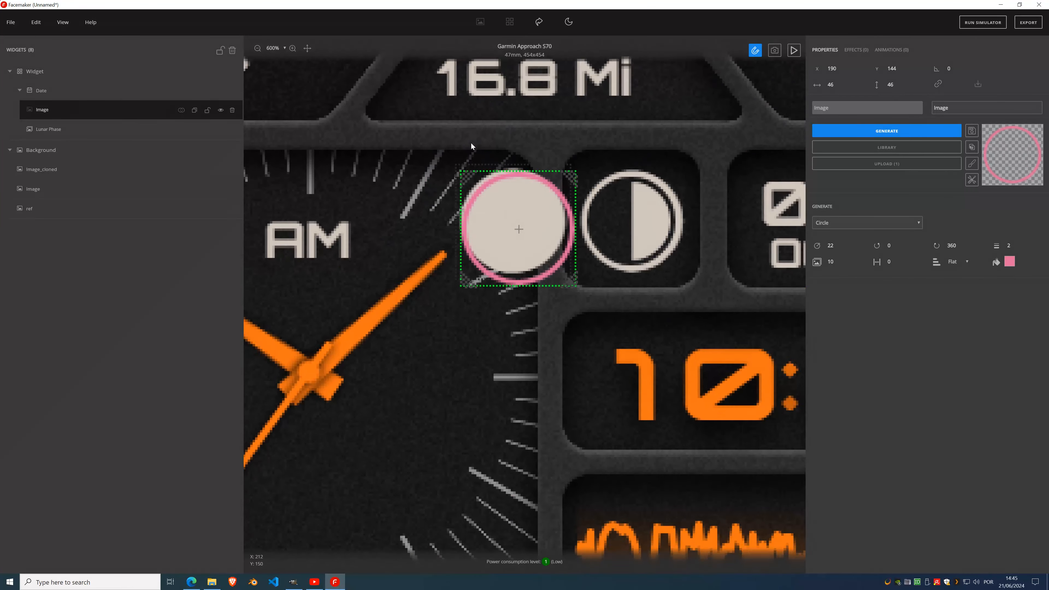
left_click(842, 248)
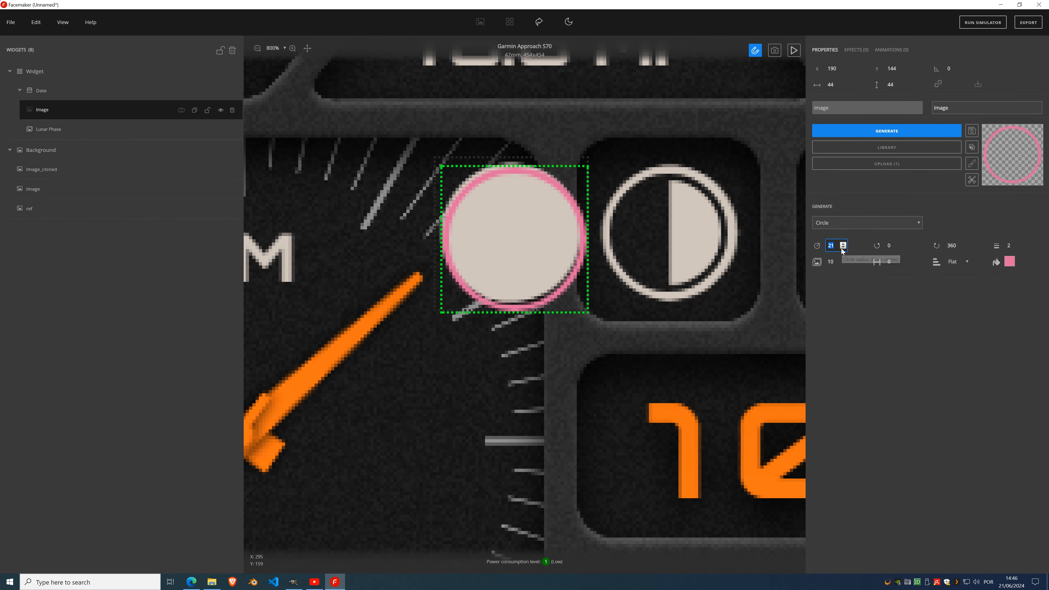
left_click(841, 248)
left_click(841, 248)
left_click(841, 249)
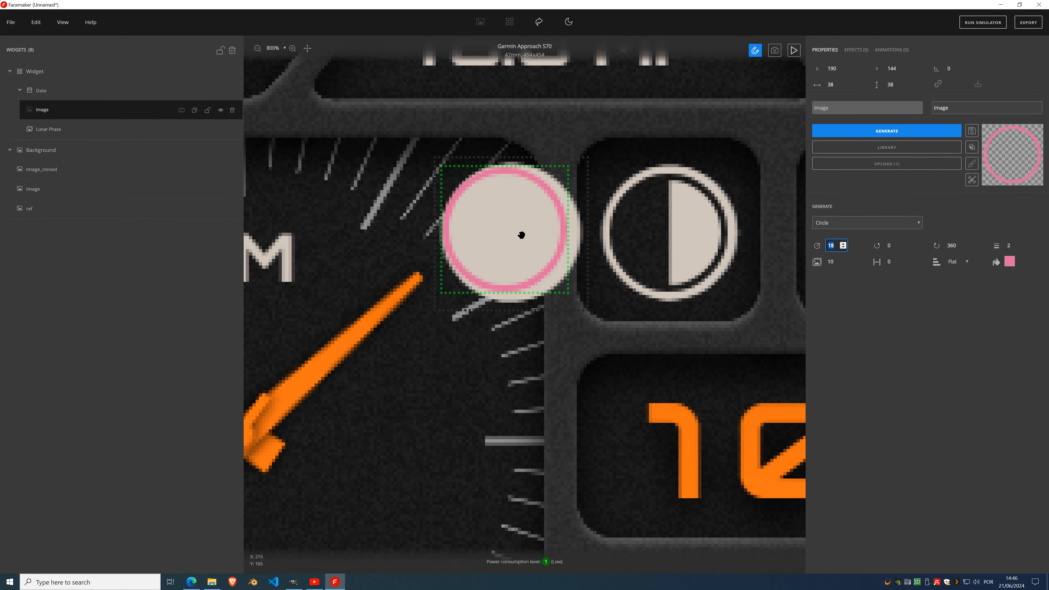
left_click_drag(521, 235, 513, 242)
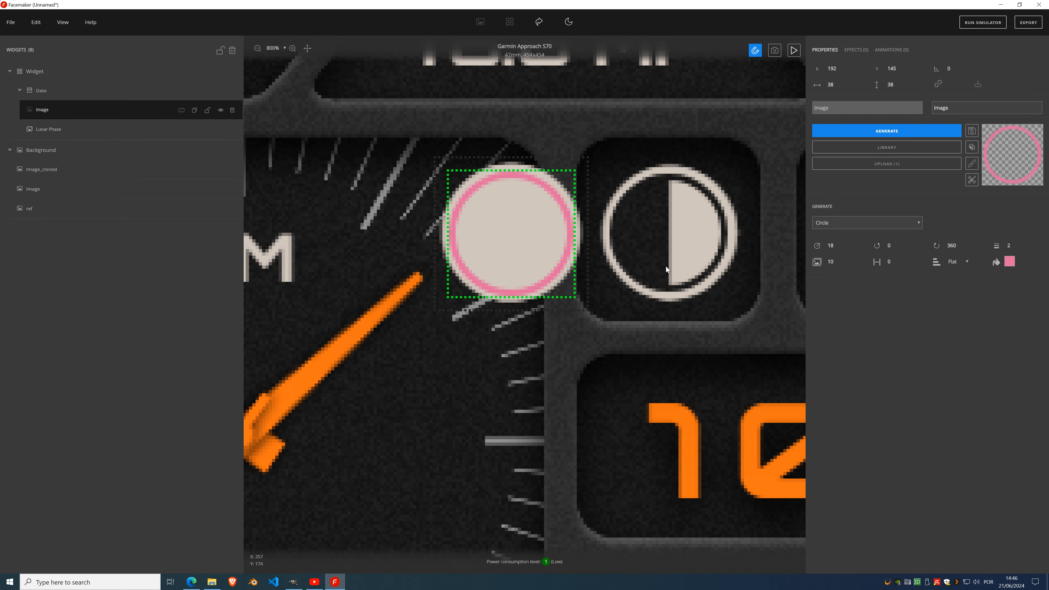
- Generate the Lunar Phase image and recolour its pink moon colour with the saved solid beige preset
left_click(69, 130)
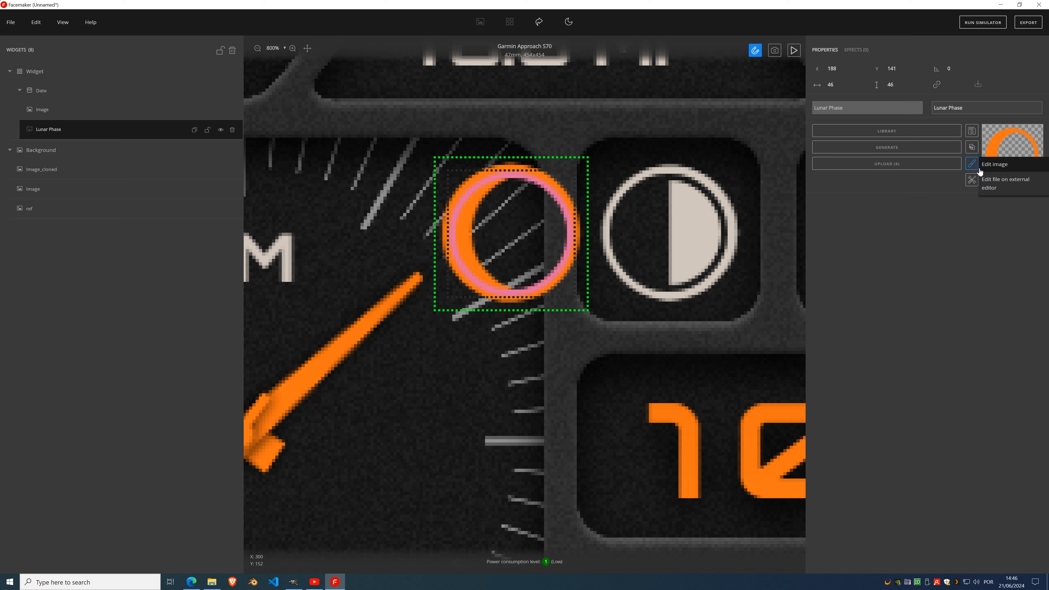
left_click(891, 150)
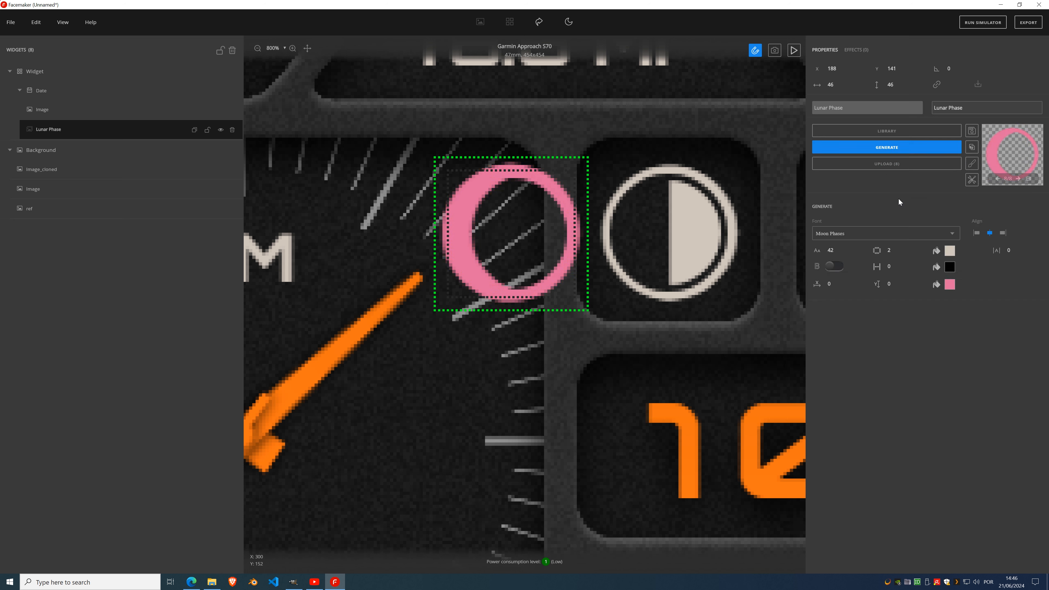
left_click(950, 285)
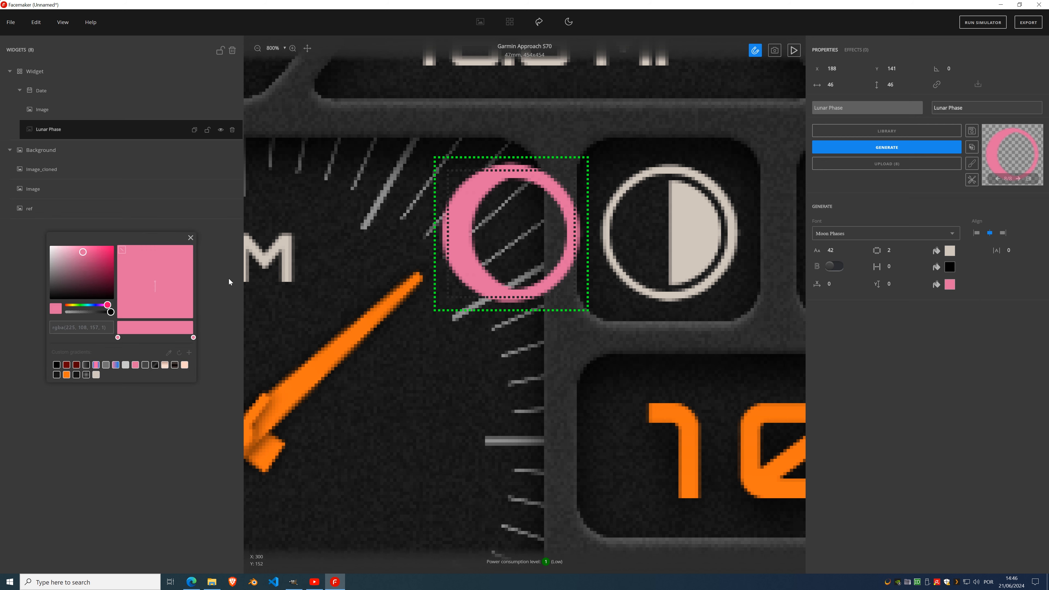
left_click(96, 375)
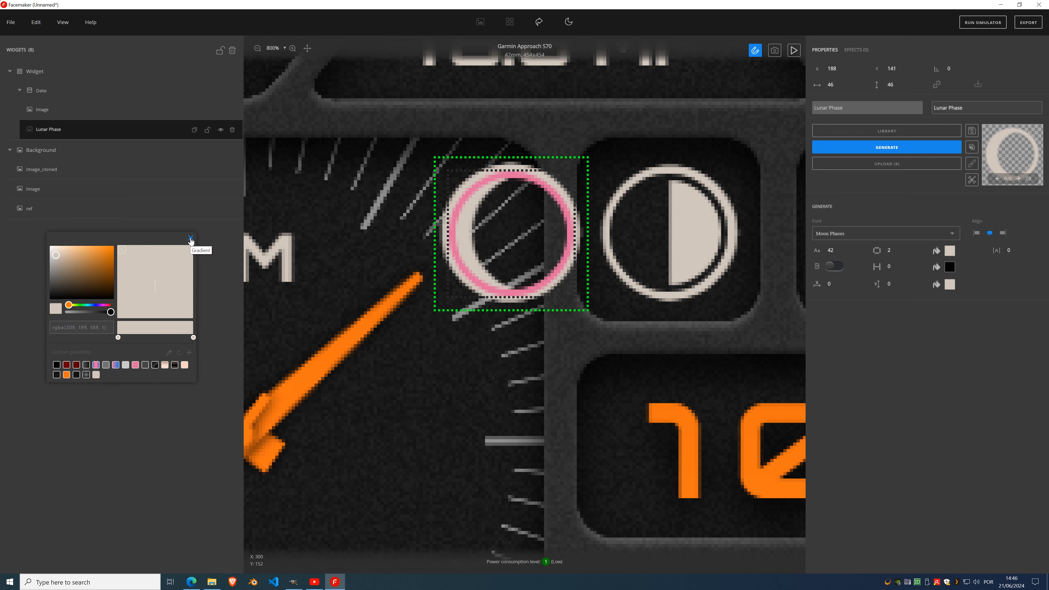
left_click(190, 238)
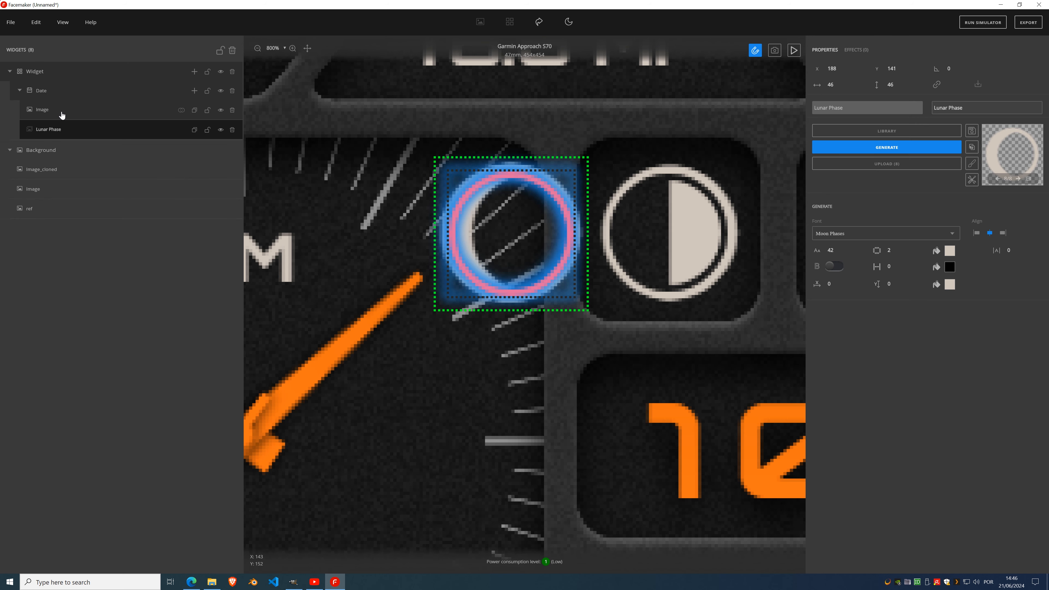
- Cut the pink circle image out of the Lunar Phase frames to form a gap inside the outer ring
left_click(63, 111)
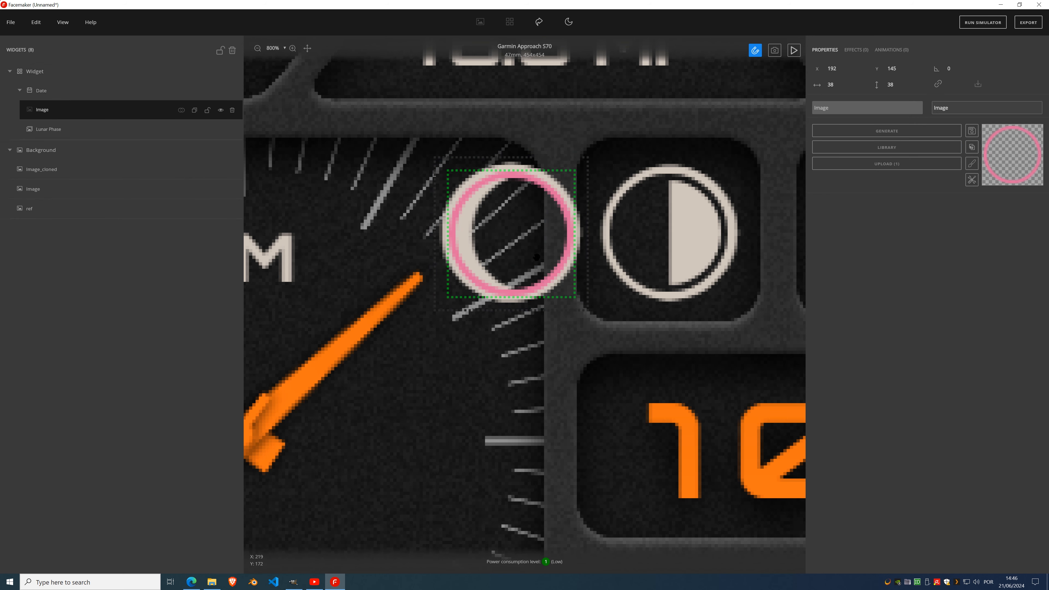
left_click(66, 132)
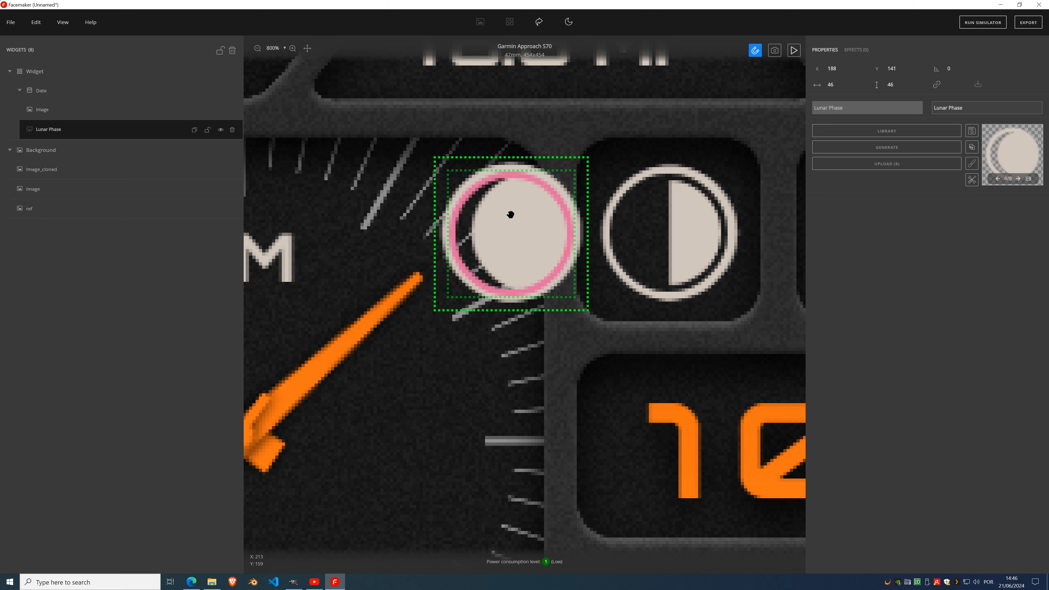
left_click(76, 112)
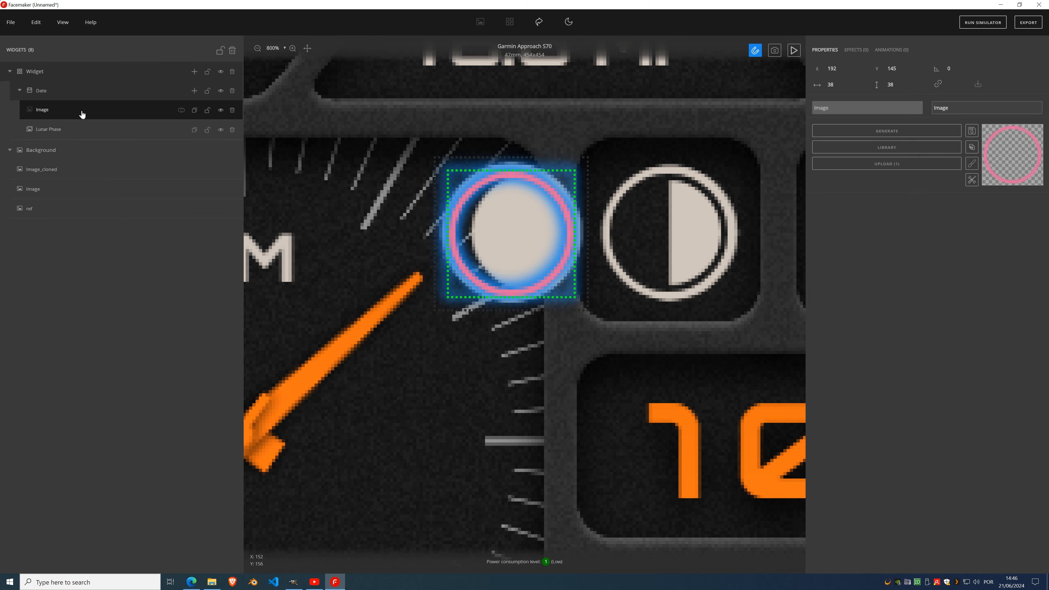
left_click(178, 111)
left_click(181, 146)
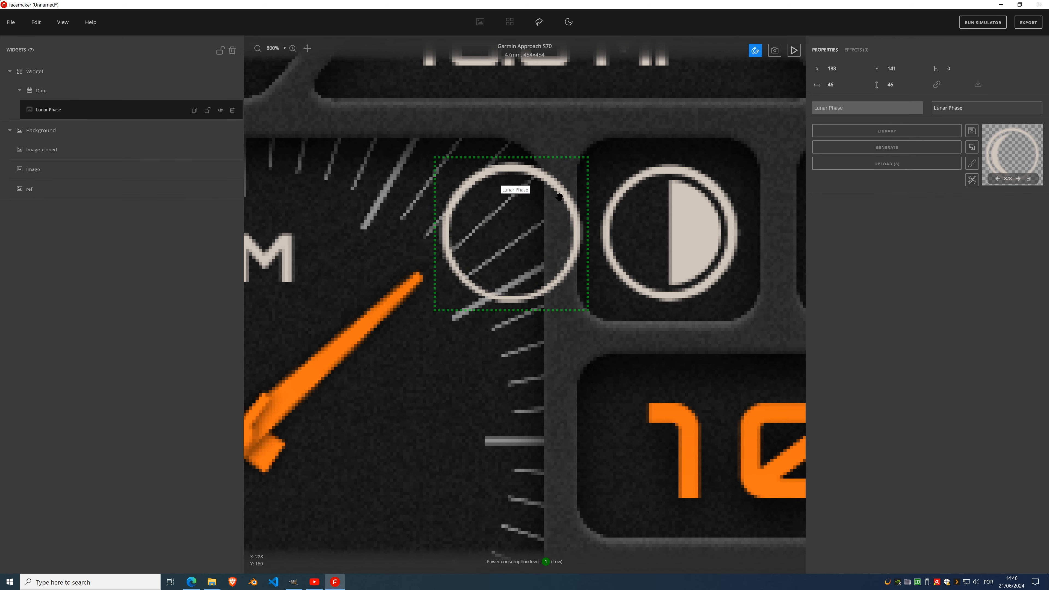
- Review the lunar phases in the frame editor and move the moon over the reference moon at X 236, Y 141
left_click(1030, 179)
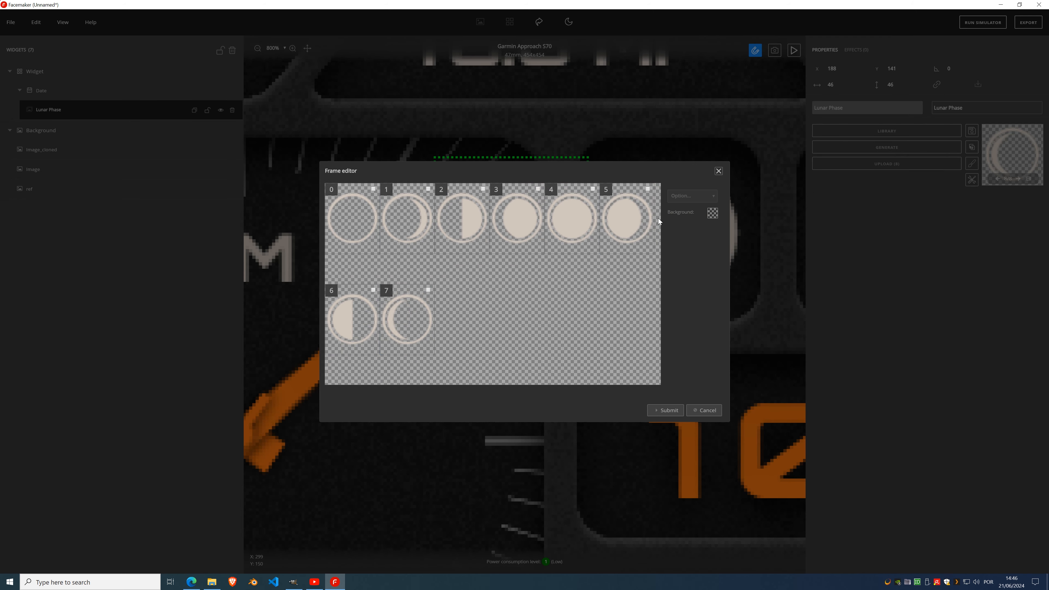
left_click(719, 171)
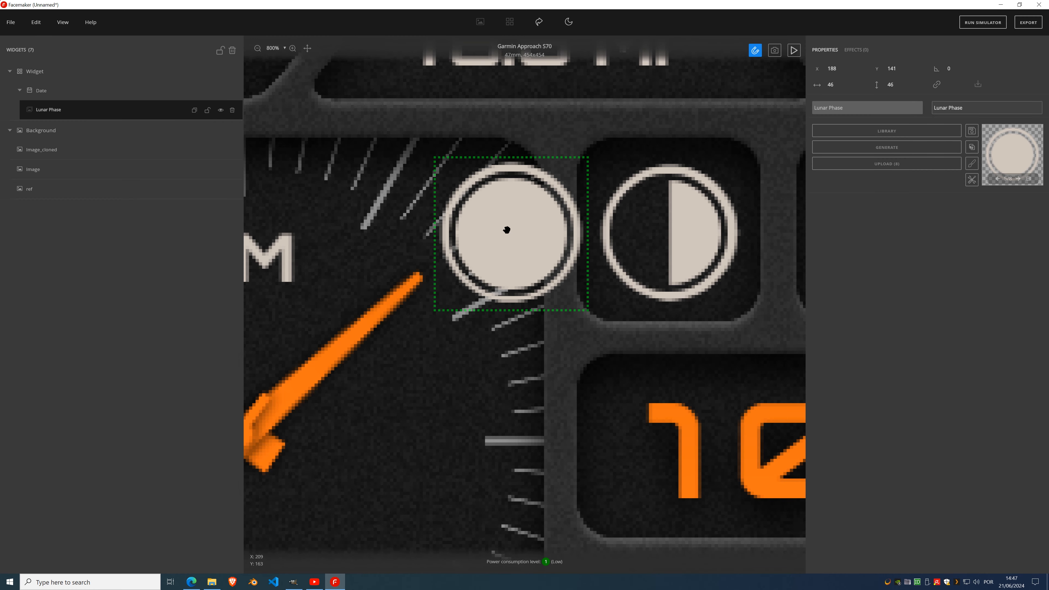
left_click_drag(507, 229, 656, 242)
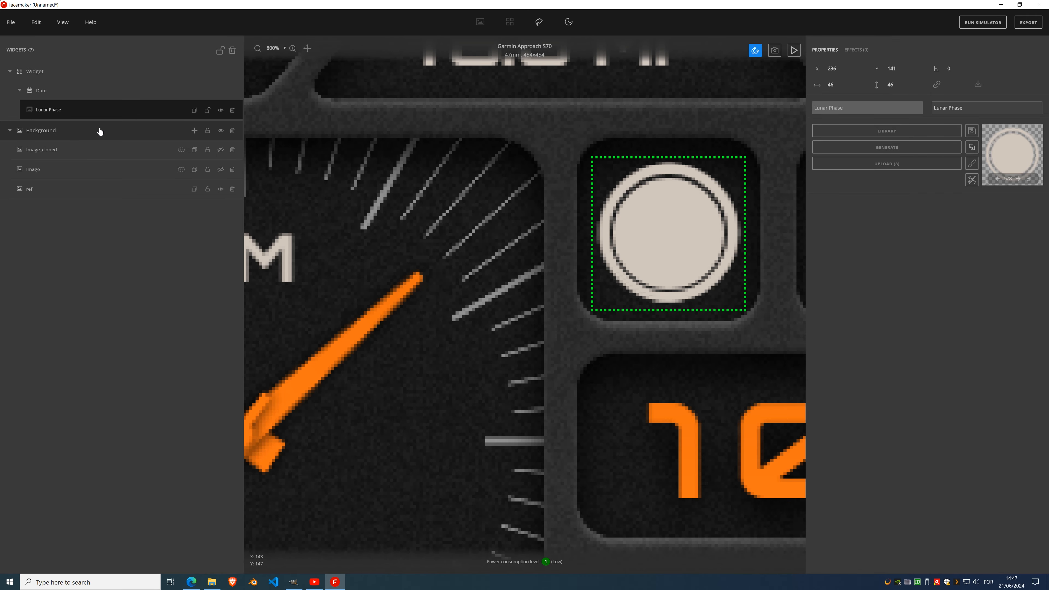
- Toggle the image_cloned and image background layers to compare the moon with the rebuilt panels and the reference, and examine the reference date area
left_click(220, 150)
left_click(220, 169)
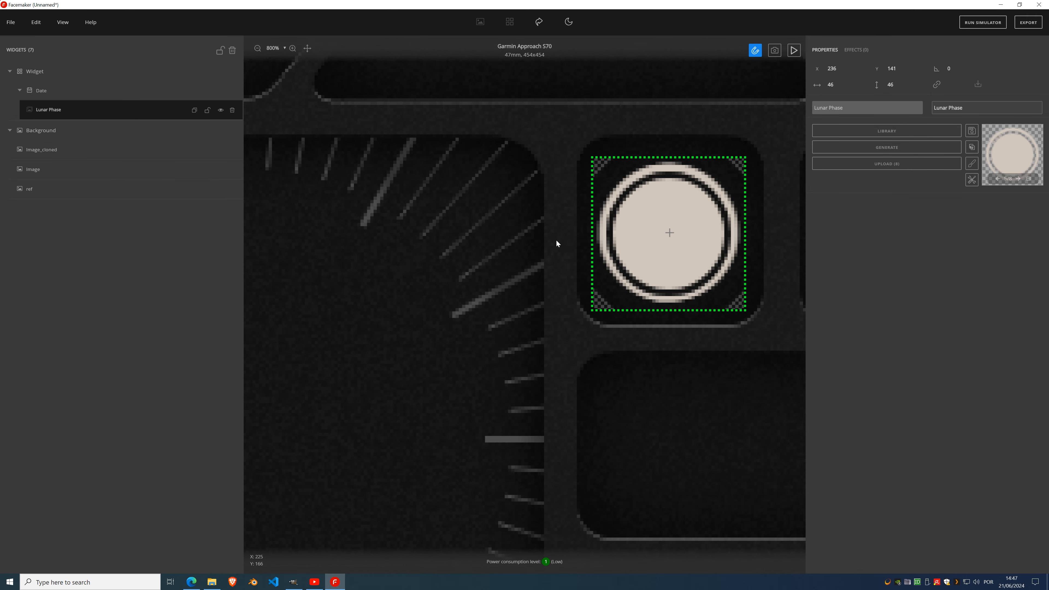
scroll(556, 241, "down", 7)
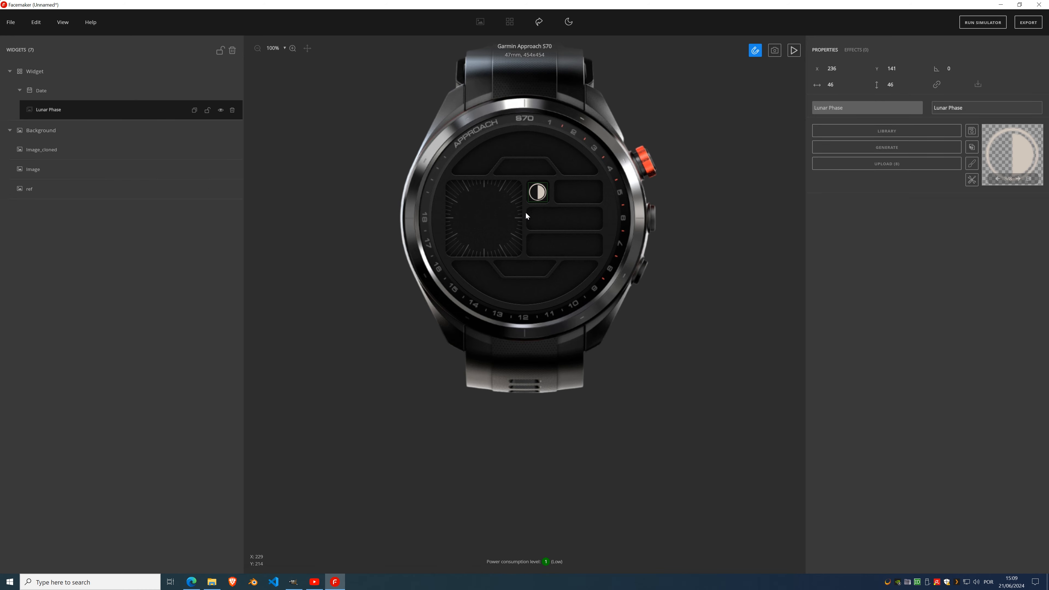
left_click(221, 150)
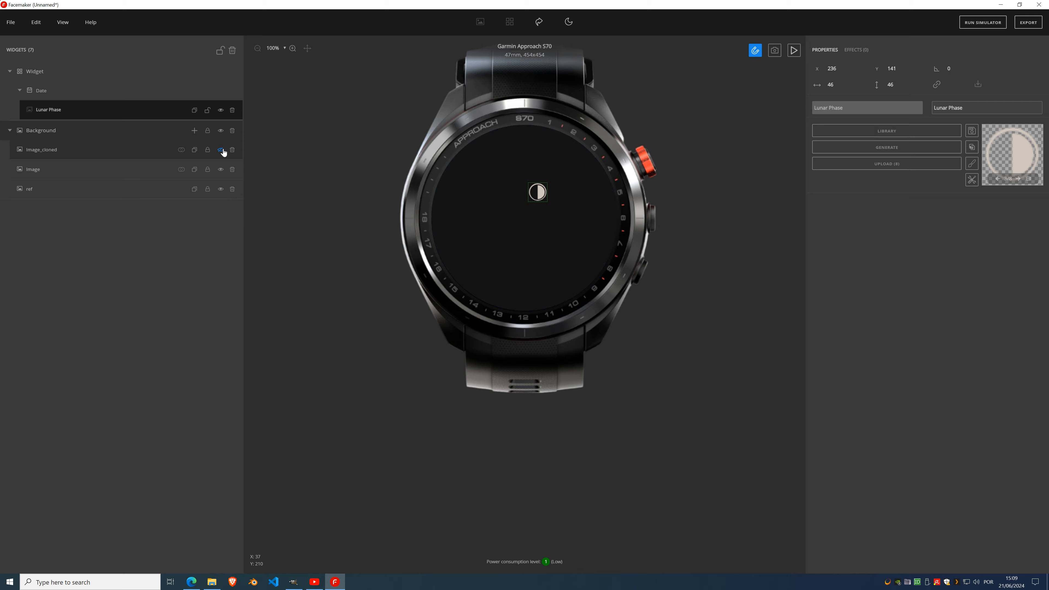
left_click(221, 173)
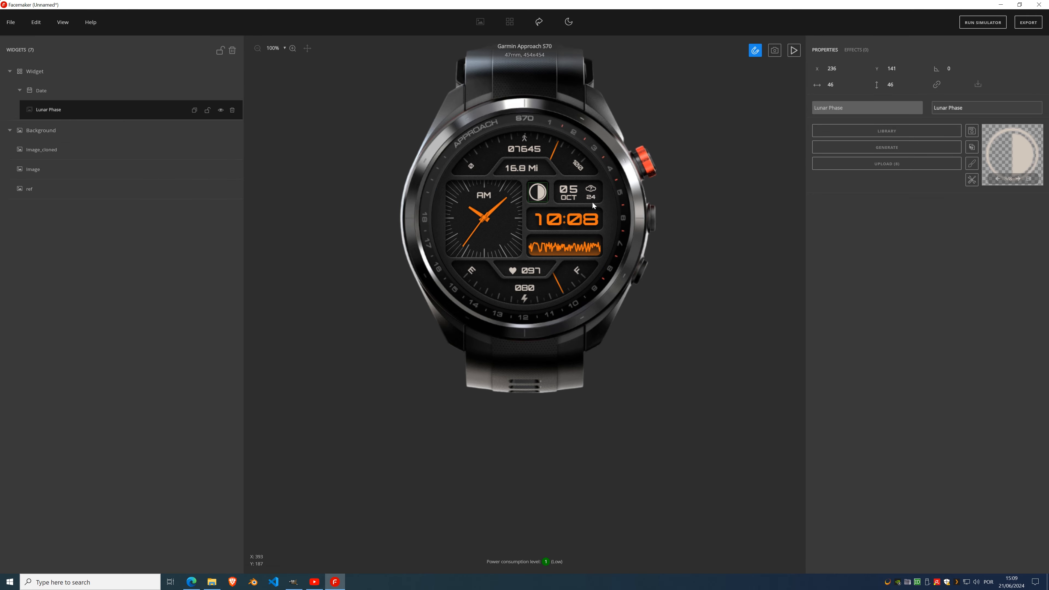
scroll(590, 190, "up", 4)
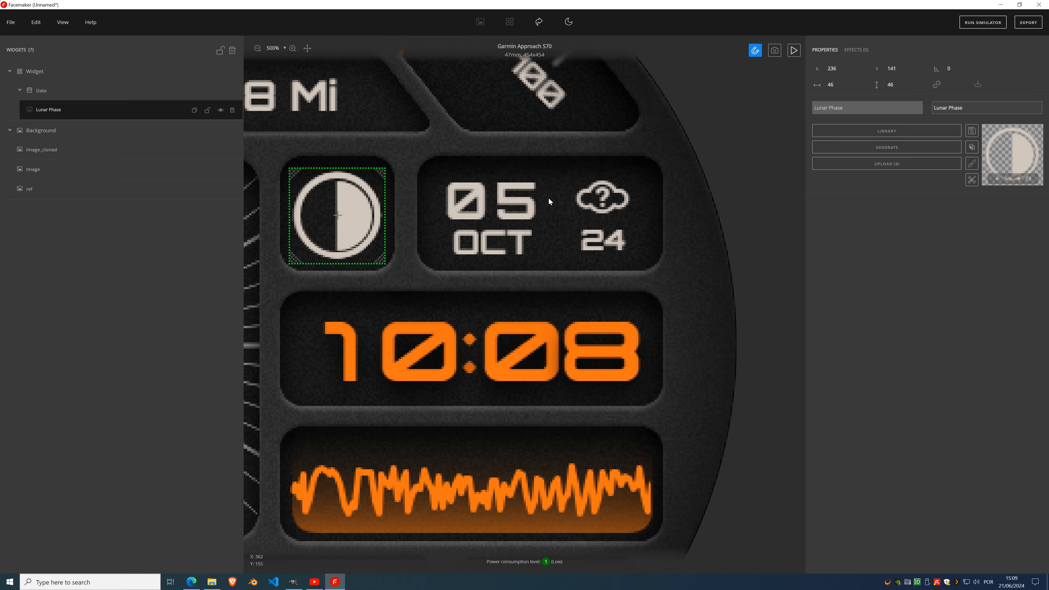
scroll(549, 197, "down", 5)
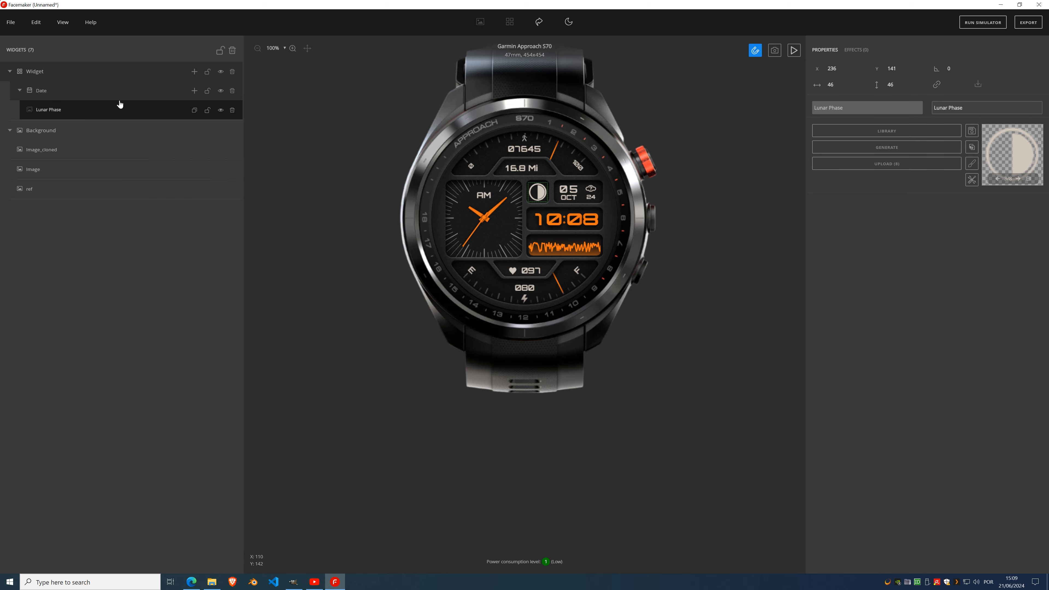
- Add a Month day number to the Date group, generate its digits and place it at X 271, Y 199
left_click(81, 93)
mouse_move(194, 91)
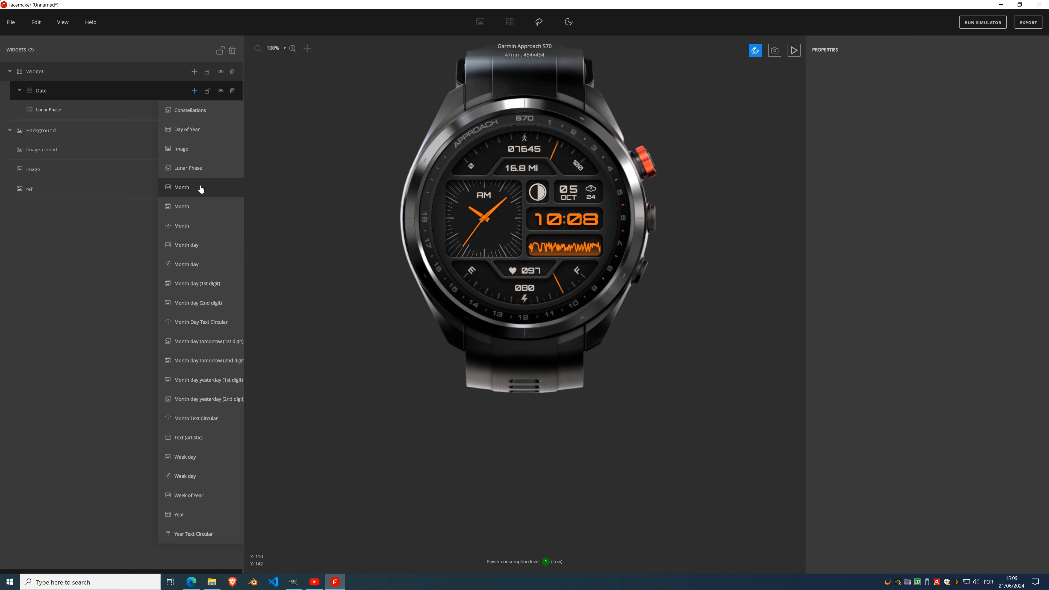
left_click(193, 249)
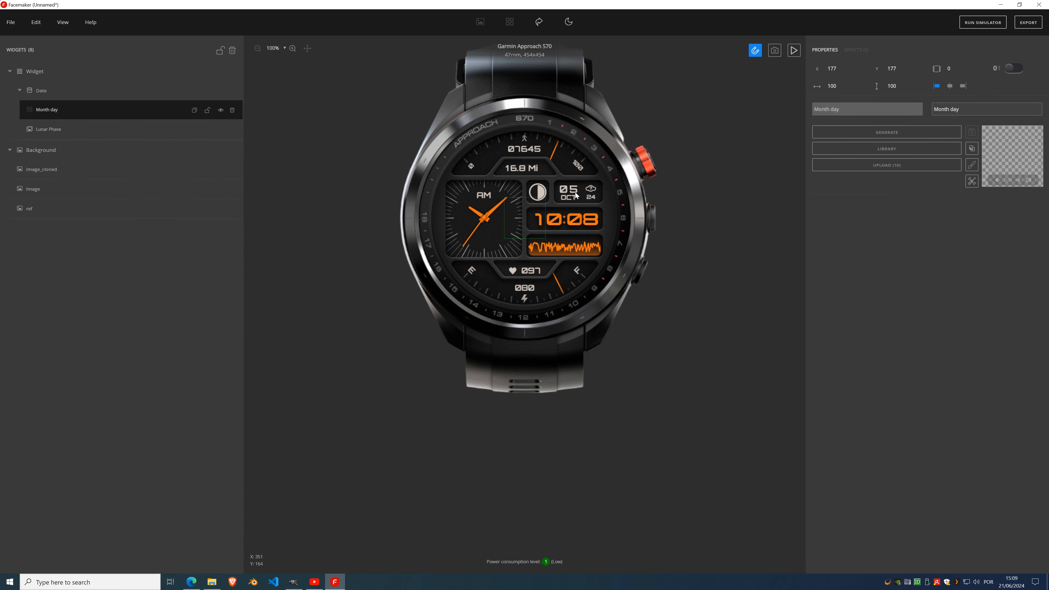
left_click(37, 124)
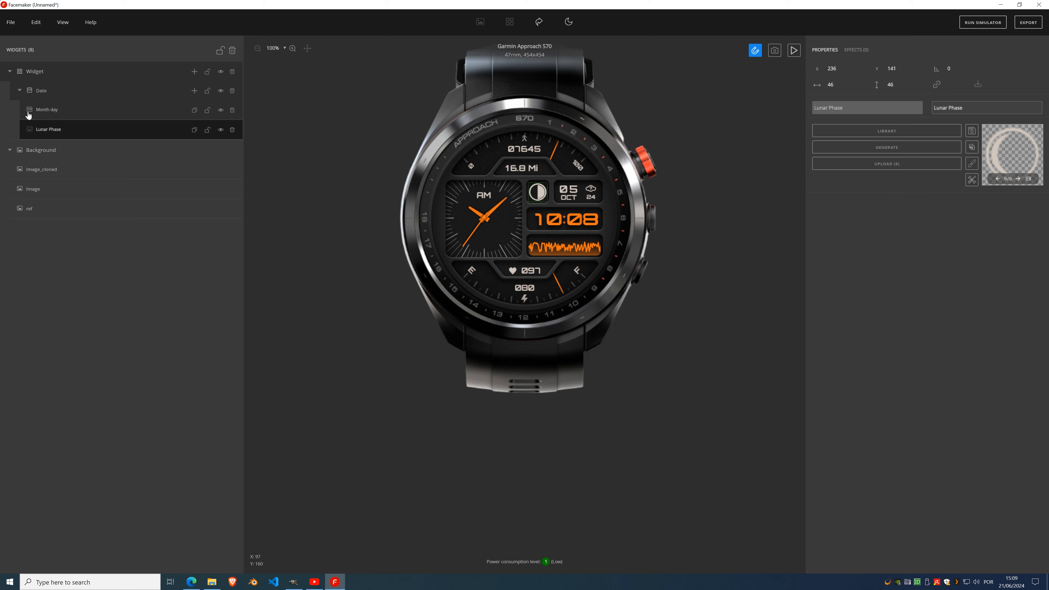
left_click(46, 115)
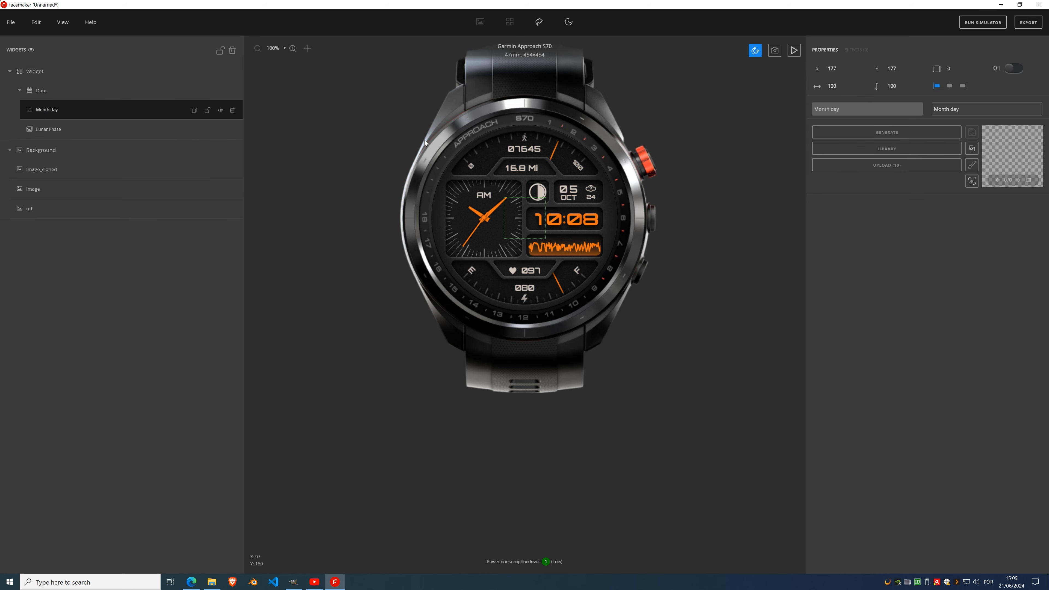
left_click(890, 136)
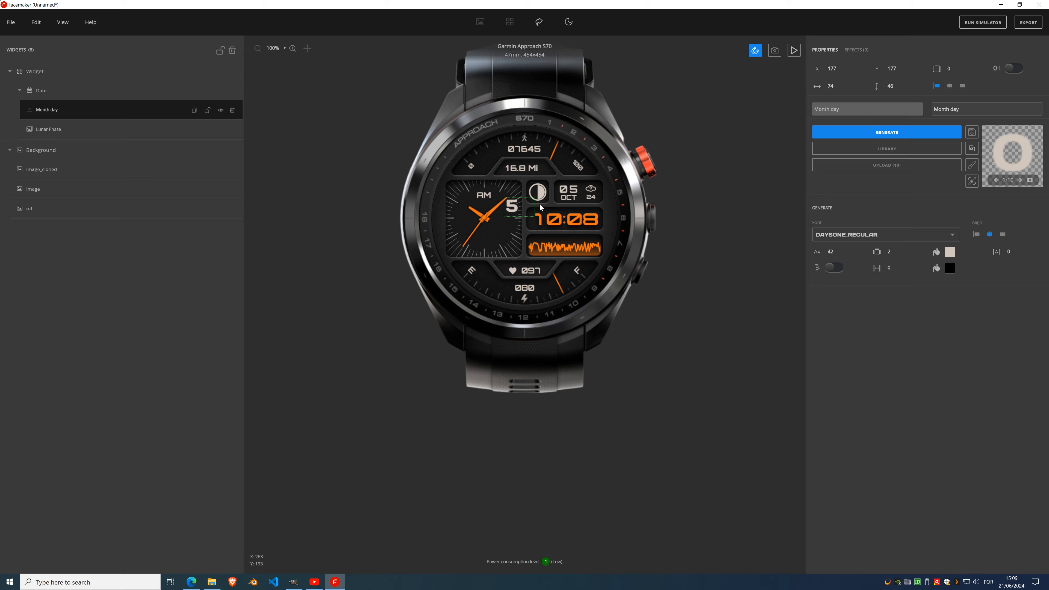
scroll(541, 207, "up", 5)
left_click_drag(480, 210, 655, 251)
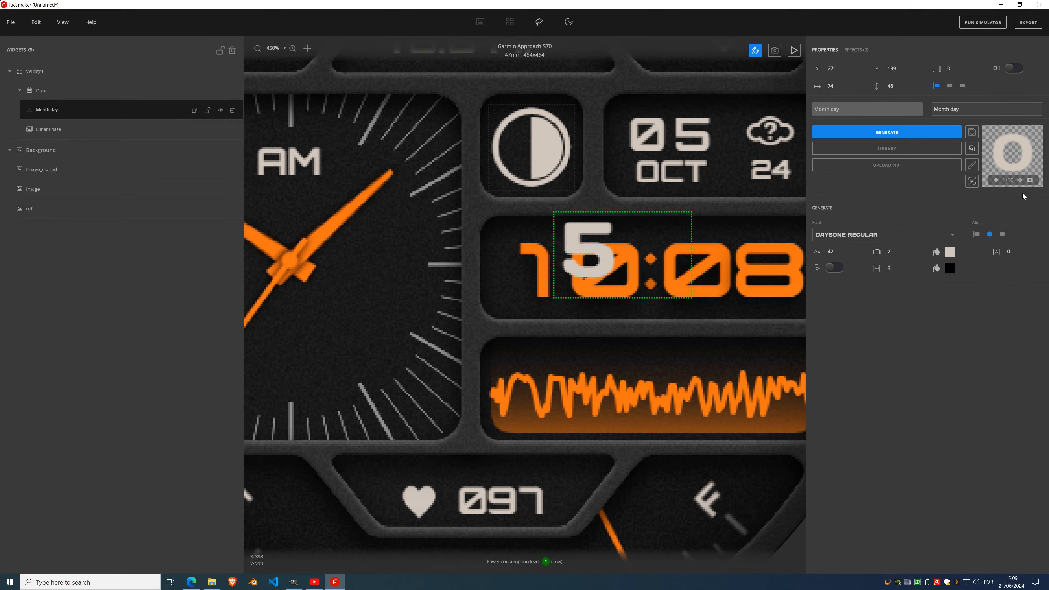
- Review the generated digit frames and try the blank-named font listed just above HYQIHEI_60S for the month day
left_click(1030, 180)
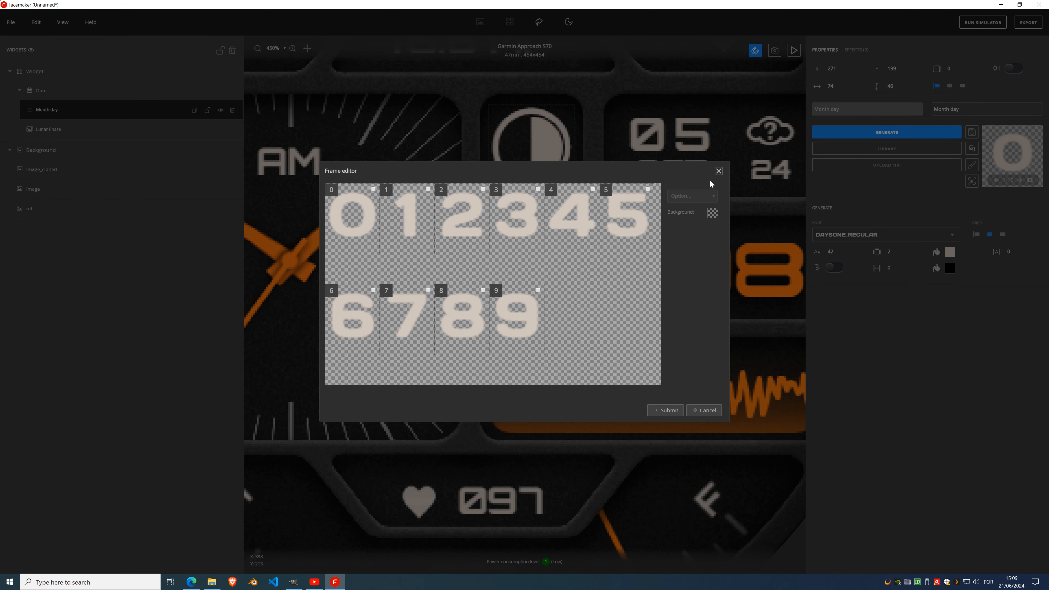
left_click(719, 171)
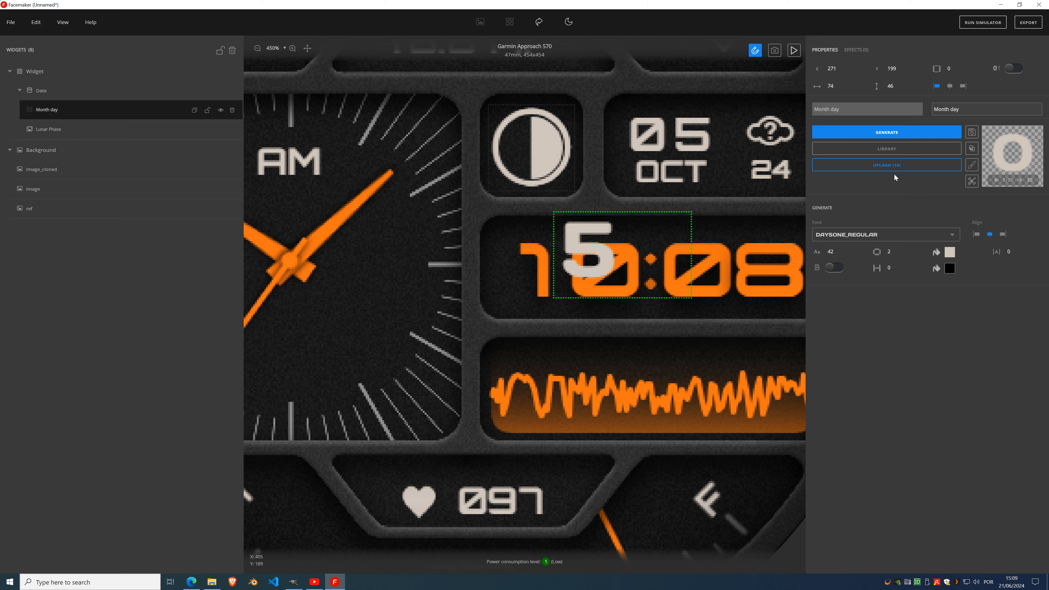
left_click(871, 239)
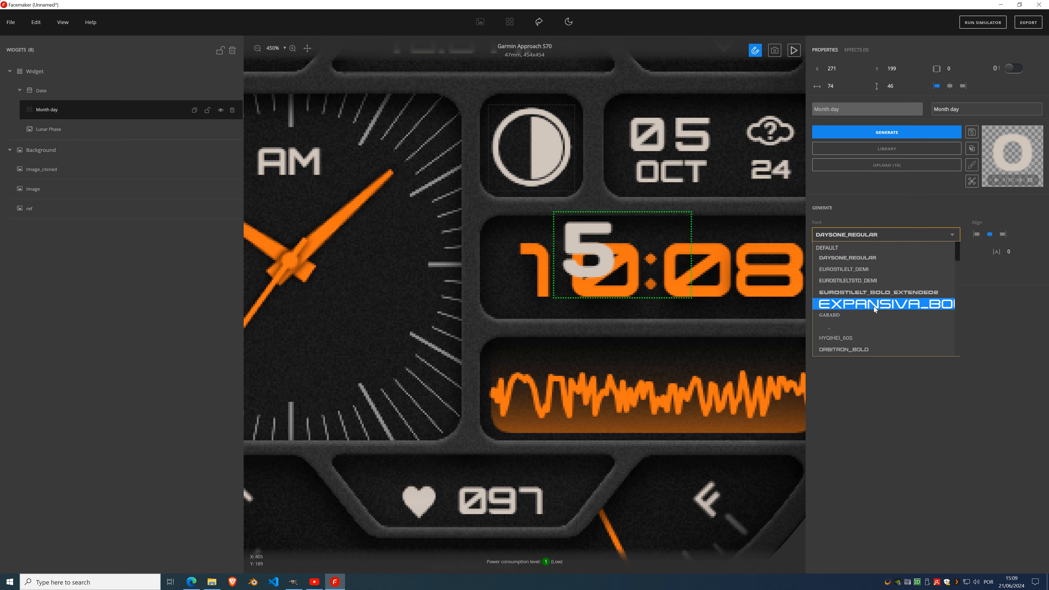
scroll(874, 307, "down", 2)
scroll(873, 307, "up", 2)
left_click(863, 325)
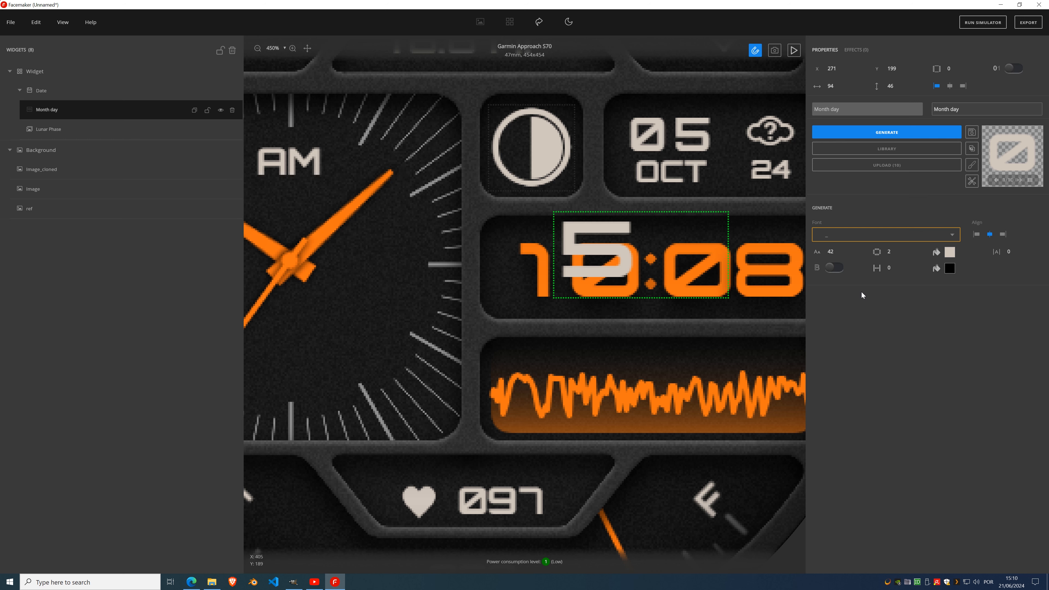
- Set the month day's font to ORBITRON_BOLD and turn on its leading zero, with the number moved to X 290, Y 177
left_click(855, 234)
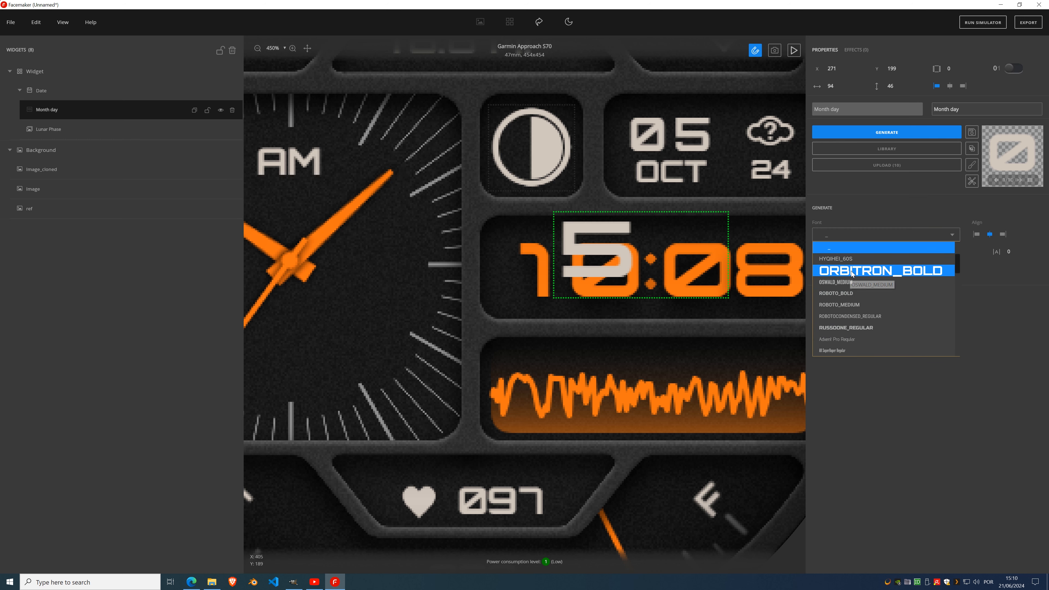
left_click(848, 271)
left_click_drag(616, 253, 650, 211)
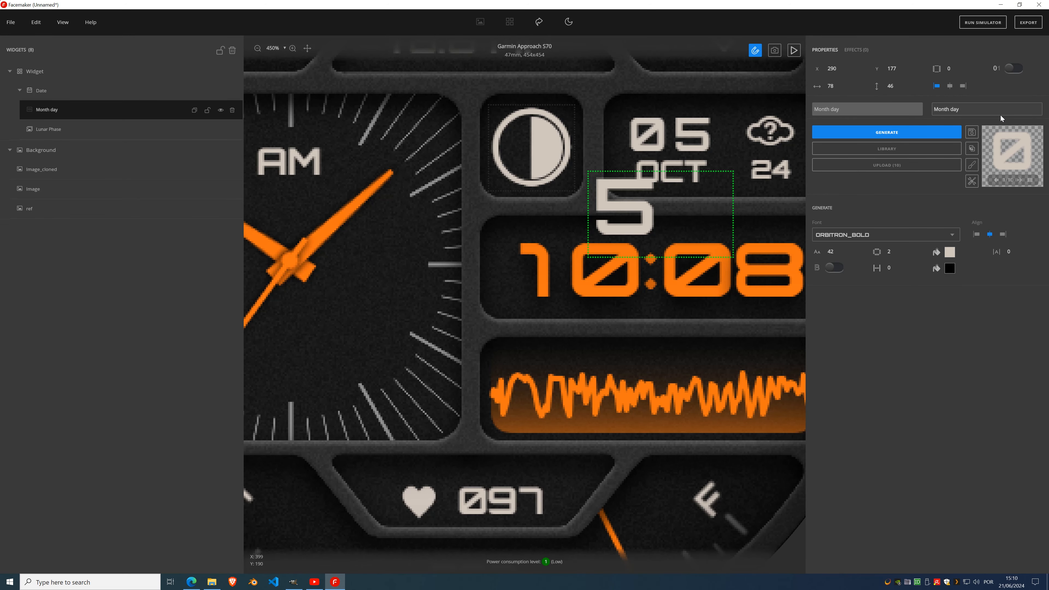
left_click(1016, 69)
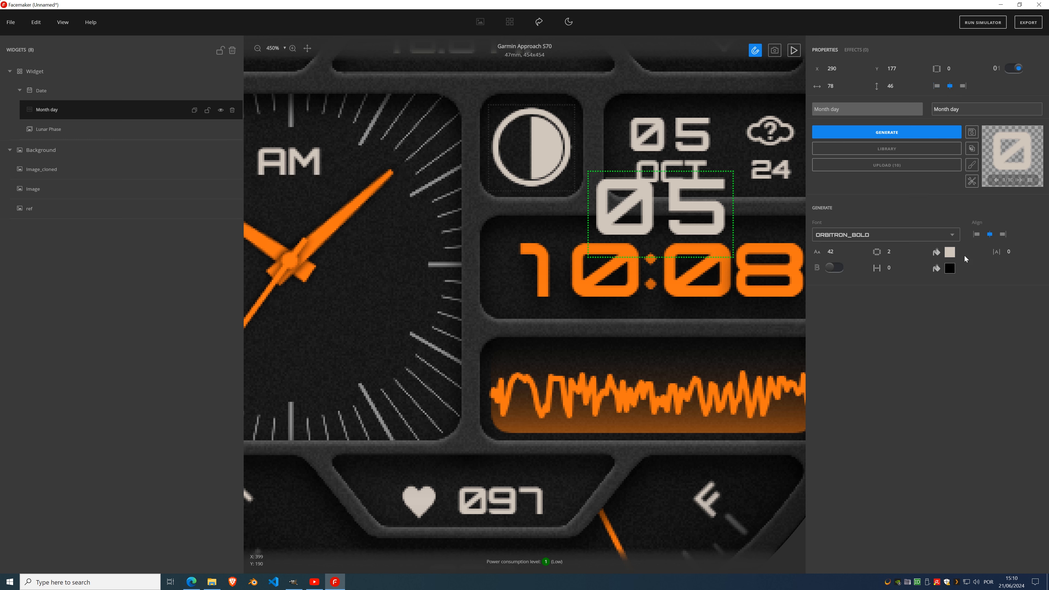
- Reduce the month day's font size to 26 and place it over the reference 05 at X 309, Y 144
left_click(844, 254)
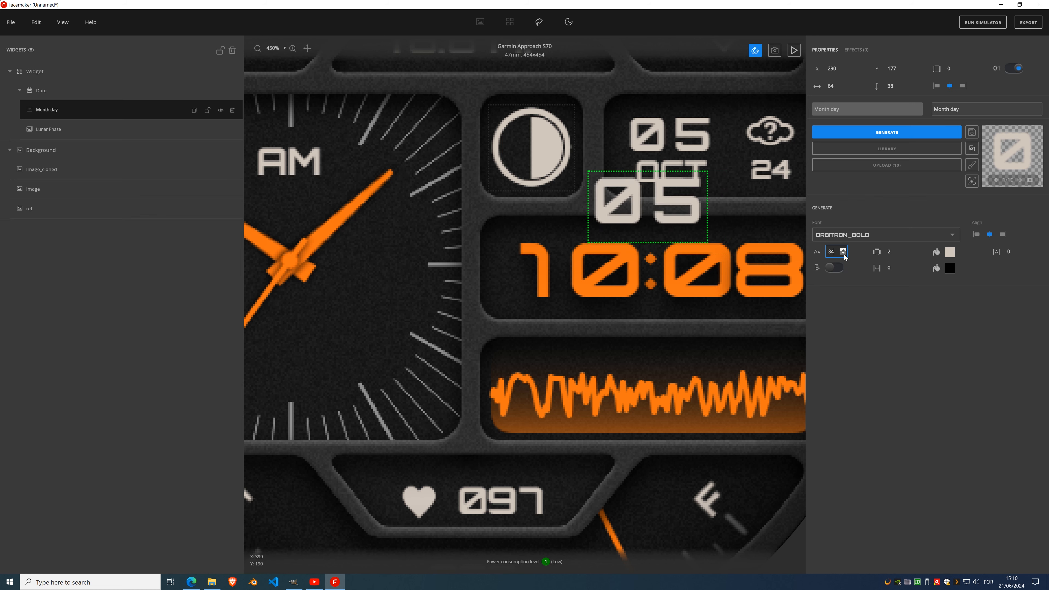
left_click(844, 255)
left_click(844, 254)
left_click(844, 254)
left_click(844, 255)
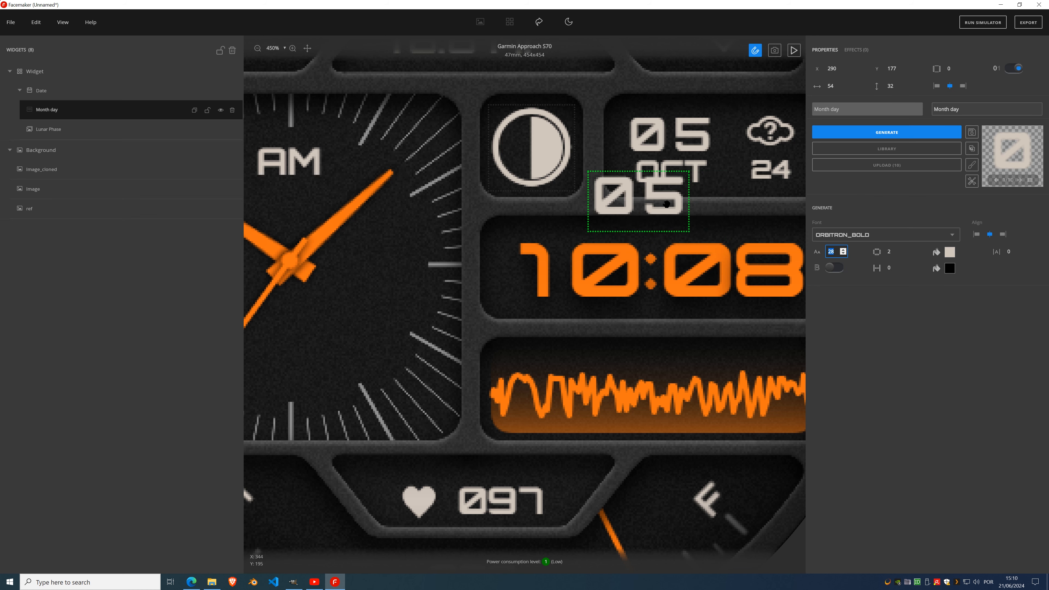
left_click_drag(653, 207, 689, 145)
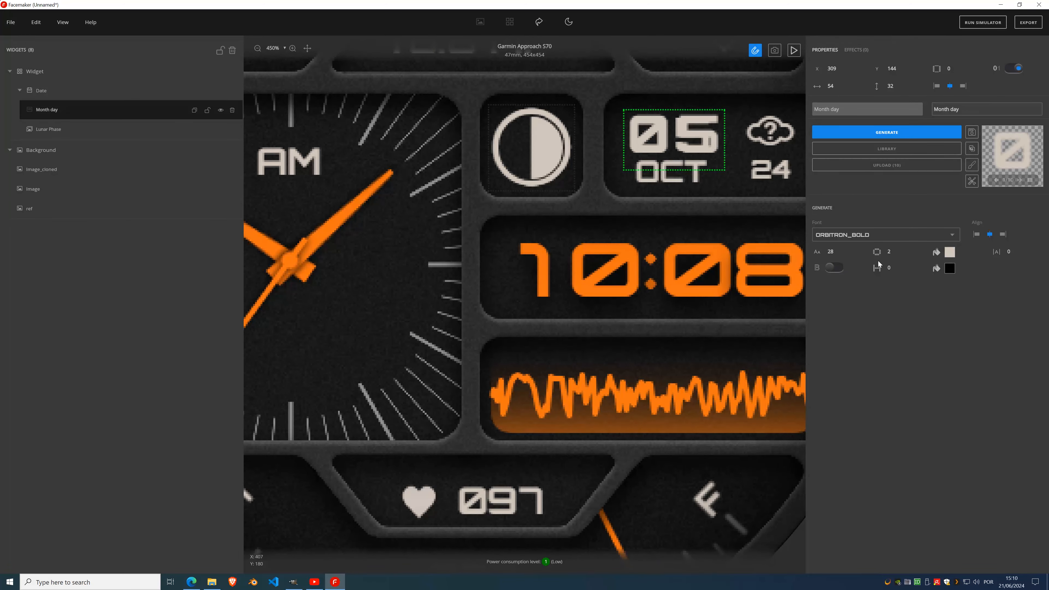
left_click(843, 254)
left_click(843, 254)
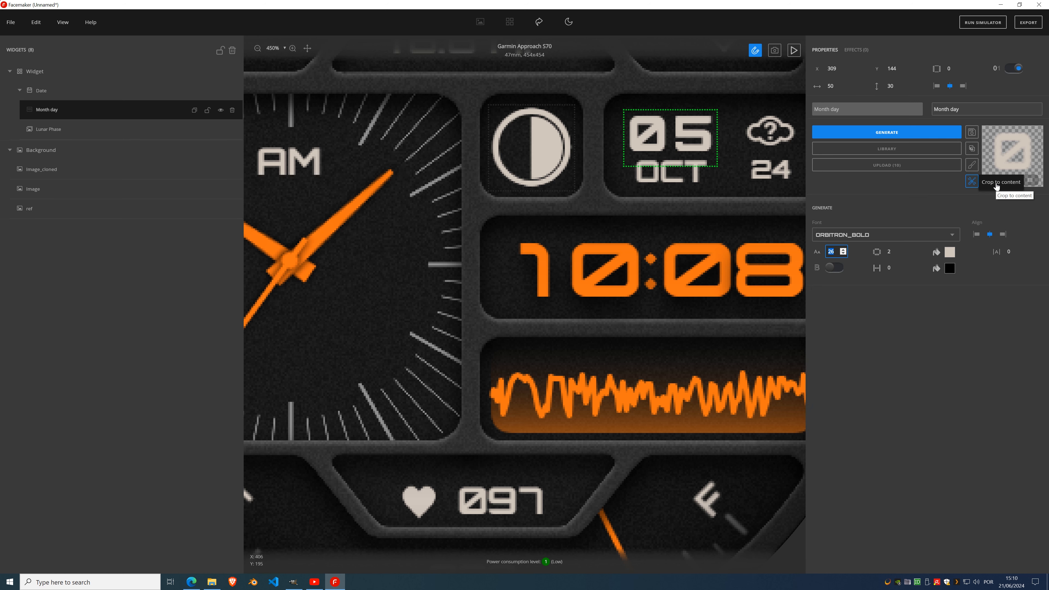
- Crop the month day digits to their content and realign the number at X 313, Y 147
left_click(996, 185)
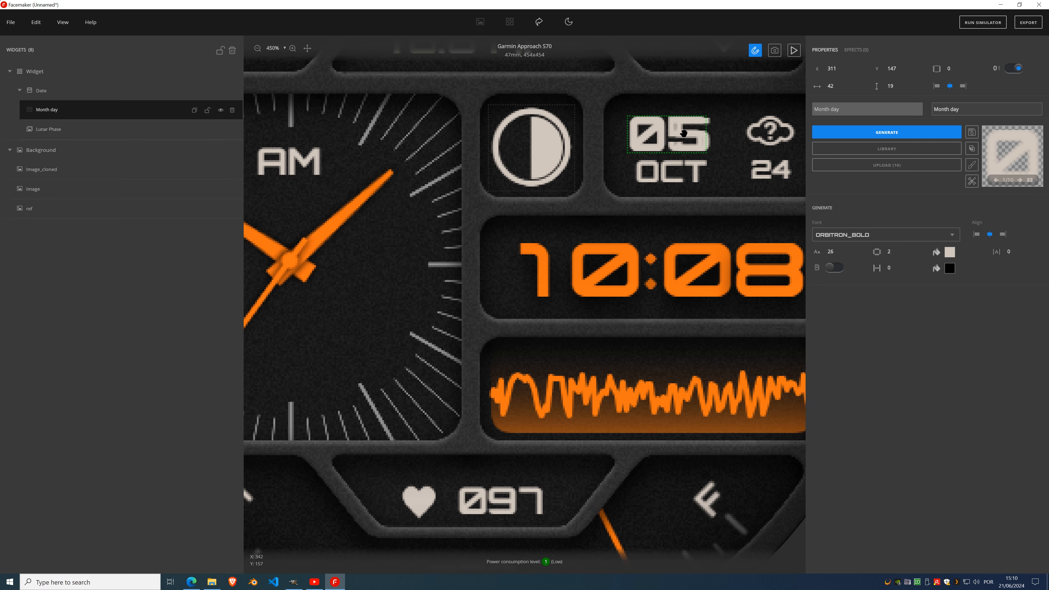
mouse_move(684, 134)
left_mouse_down()
mouse_move(606, 133)
mouse_move(688, 134)
left_mouse_up()
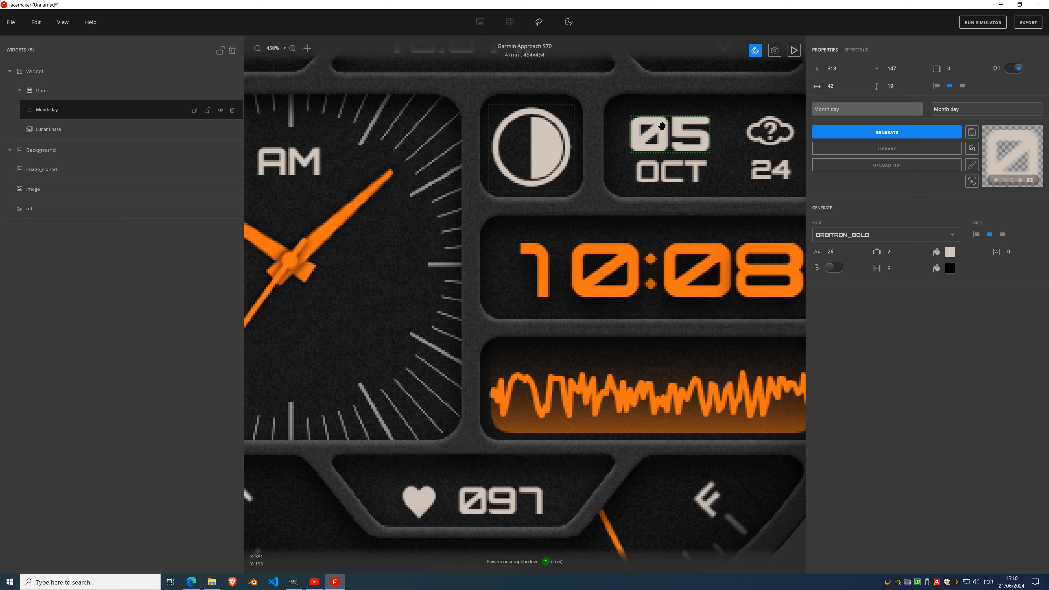
- Add an image-based Month to the Date group, generate its month names and place it at X 295, Y 194
left_click(194, 90)
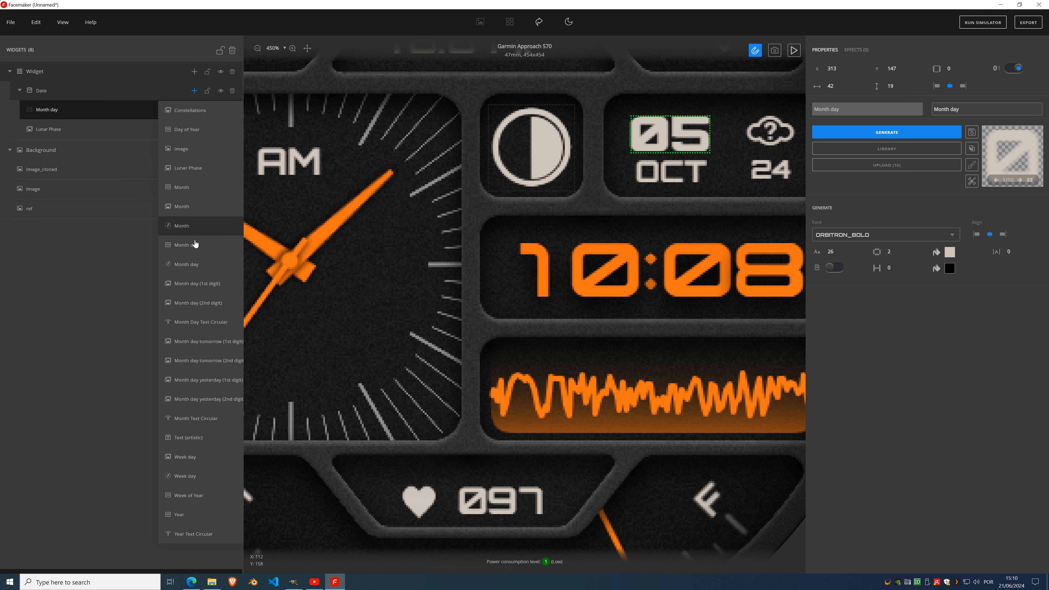
left_click(174, 208)
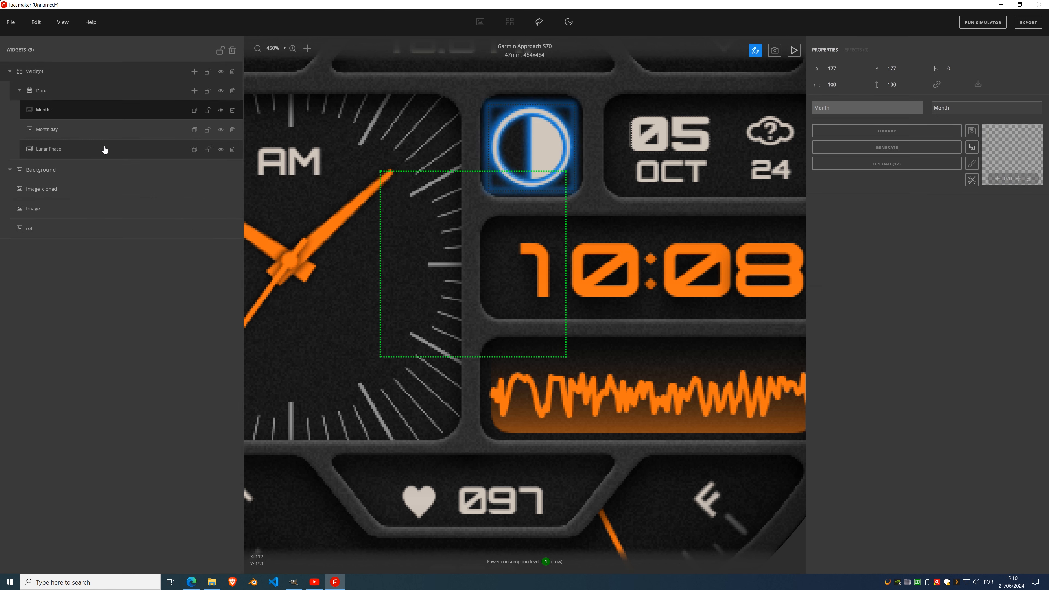
left_click(882, 148)
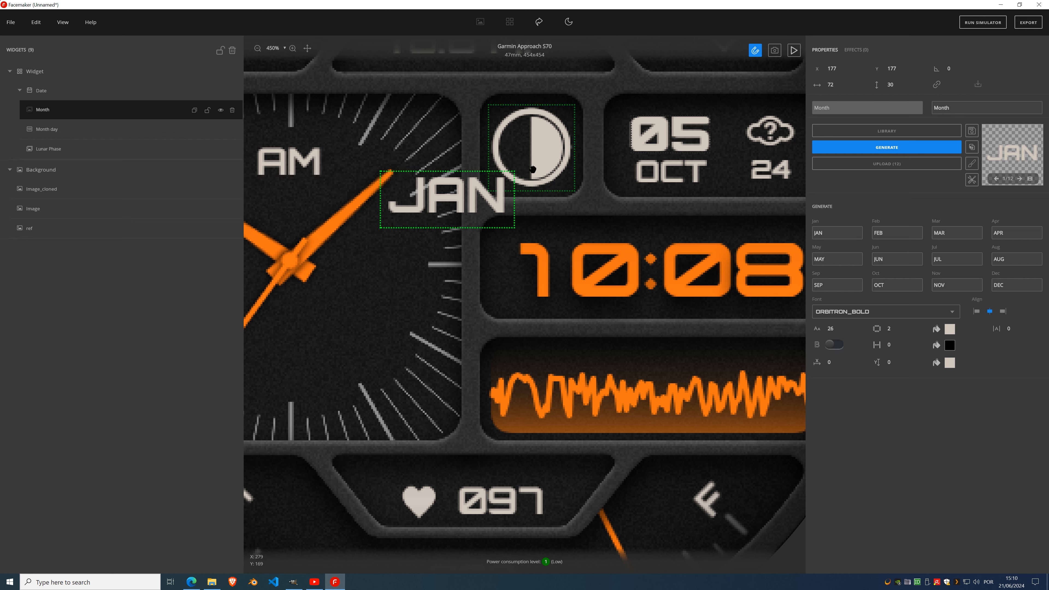
left_click_drag(458, 196, 672, 227)
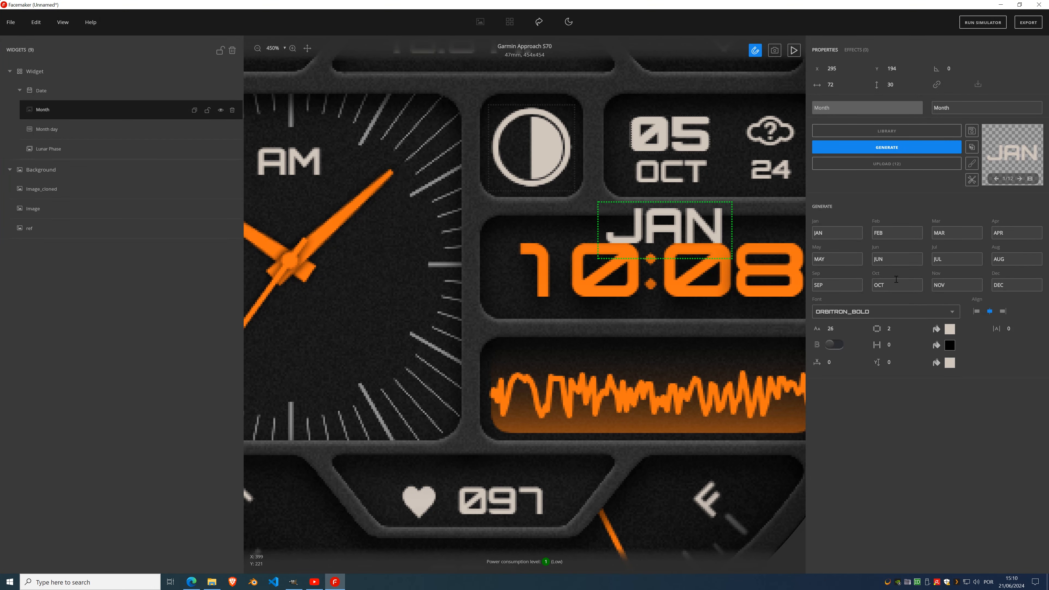
- Open the month's frames for editing, try moving DEC and swapping JAN with OCT, and restore the calendar order
left_click(1031, 179)
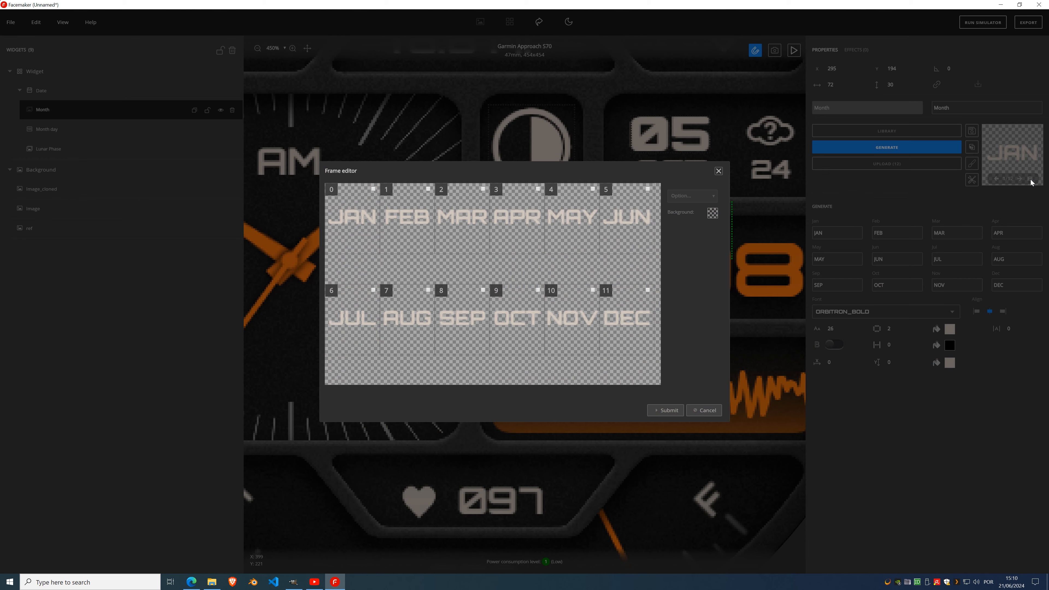
left_click_drag(639, 176, 351, 191)
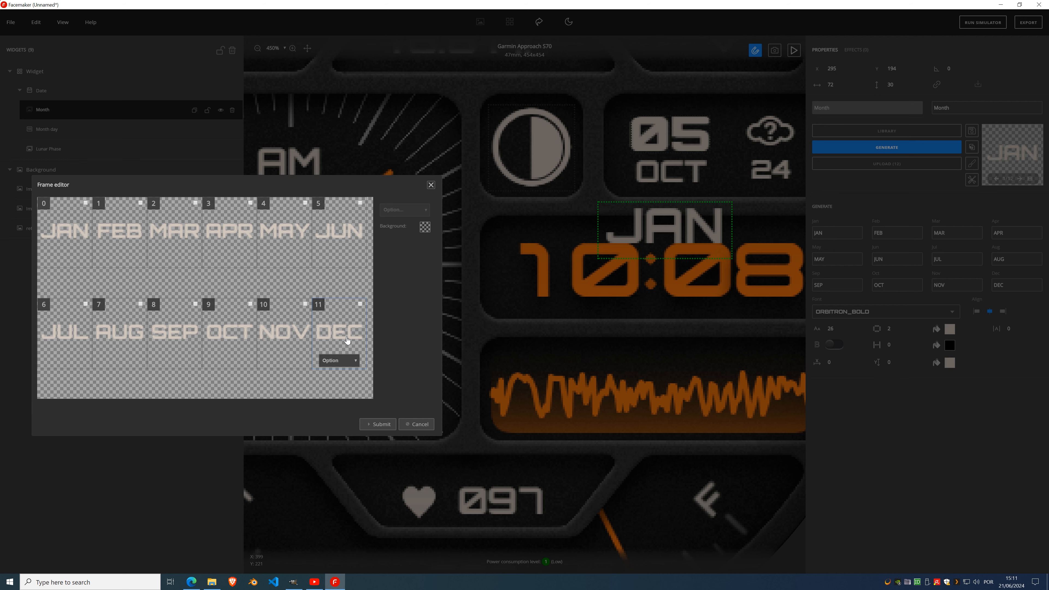
left_click_drag(347, 341, 62, 224)
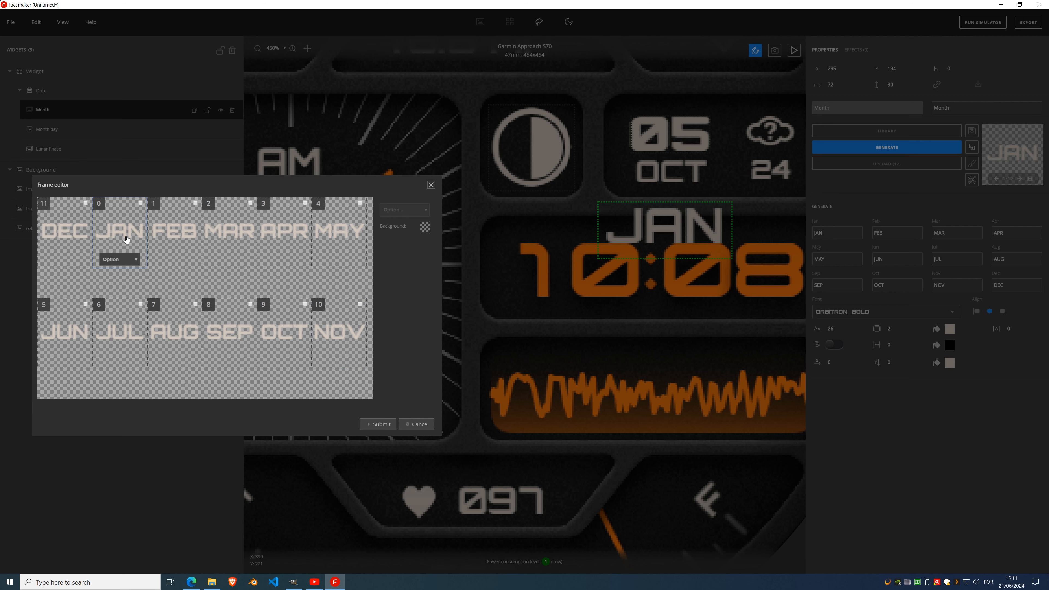
left_click_drag(124, 239, 285, 326)
left_click_drag(214, 330, 225, 256)
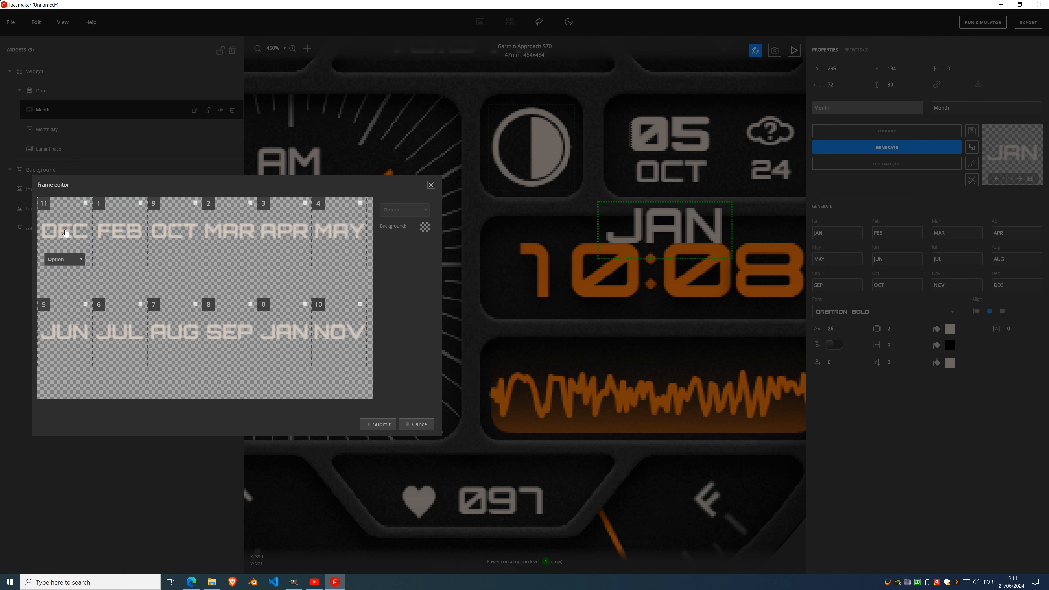
left_click_drag(65, 234, 339, 331)
left_click_drag(229, 330, 49, 227)
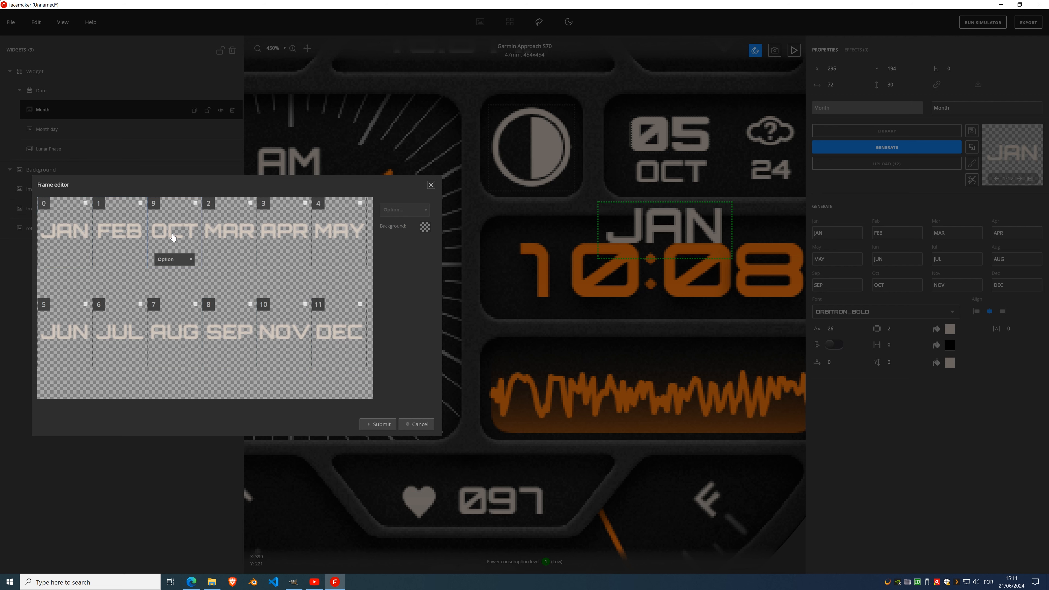
left_click_drag(173, 237, 230, 332)
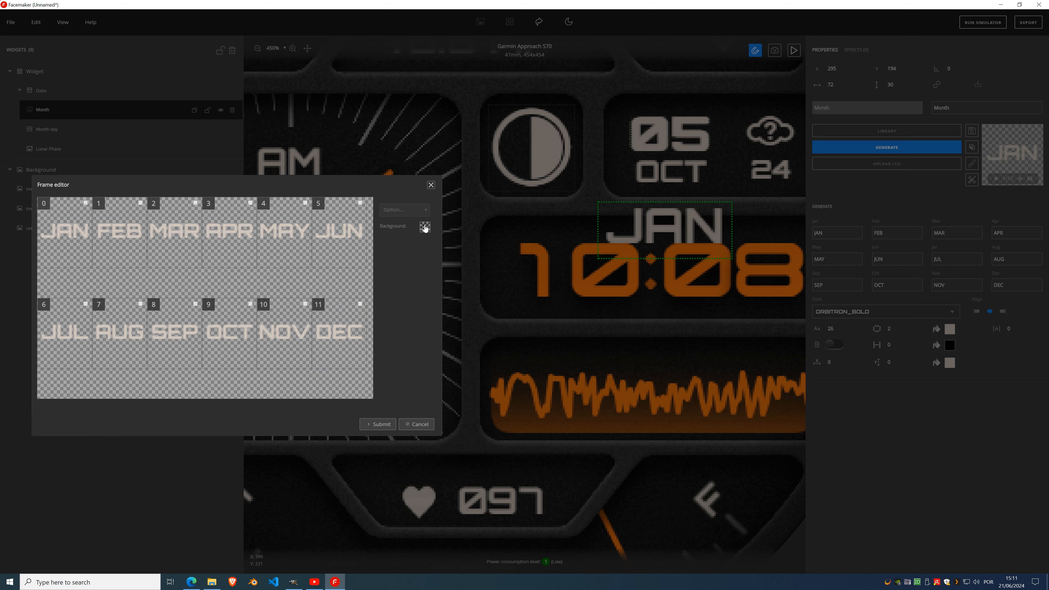
- Try an opaque black background behind the month frames, restore full transparency and submit the frames
left_click(425, 227)
left_click_drag(251, 233, 547, 258)
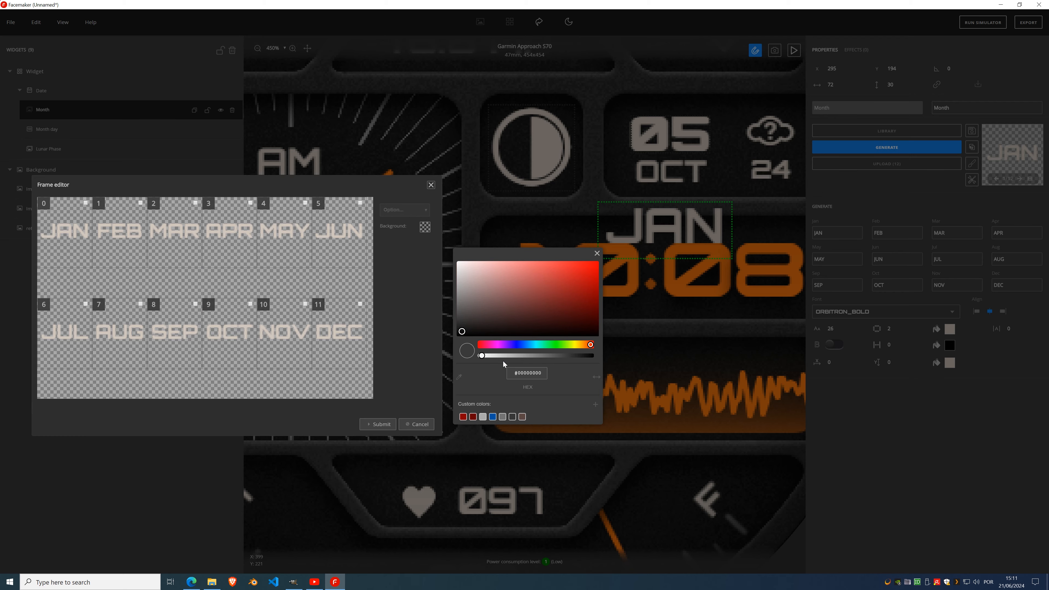
mouse_move(482, 356)
left_mouse_down()
mouse_move(595, 356)
mouse_move(611, 252)
left_mouse_up()
mouse_move(581, 285)
left_mouse_down()
mouse_move(473, 276)
mouse_move(483, 312)
mouse_move(536, 305)
mouse_move(595, 268)
mouse_move(609, 345)
mouse_move(600, 260)
mouse_move(566, 301)
mouse_move(459, 279)
mouse_move(447, 349)
left_mouse_up()
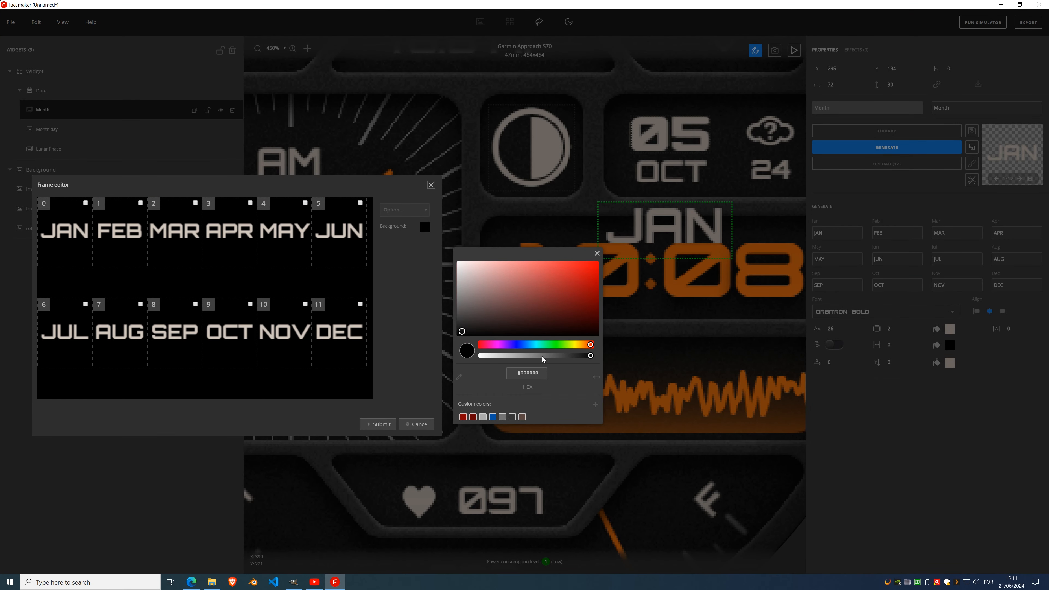
left_click_drag(592, 358, 456, 362)
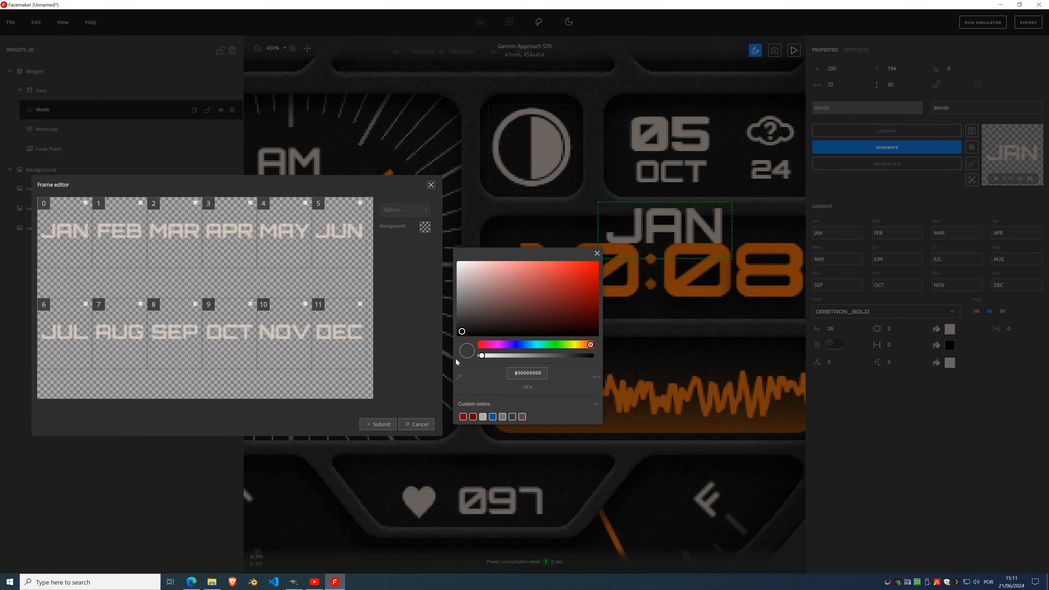
left_click(598, 255)
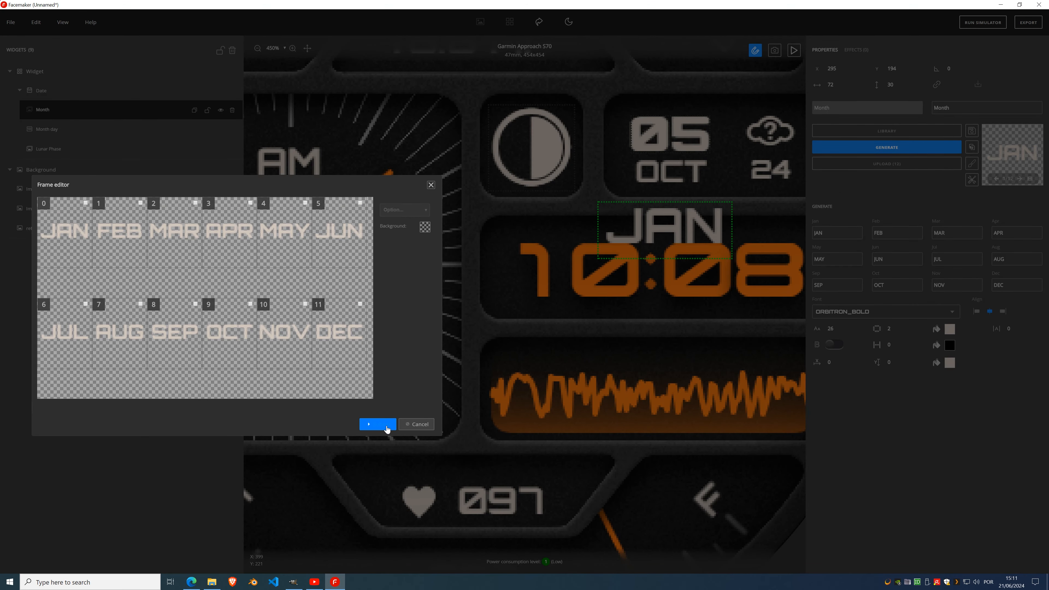
left_click(384, 424)
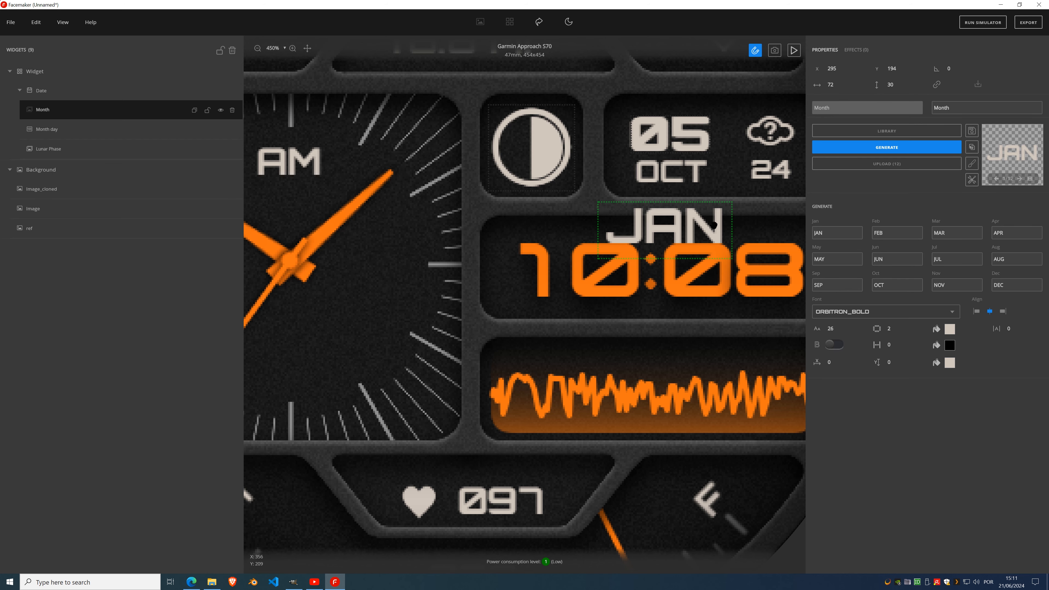
- Reduce the month's font size to 17 and move it to X 309, Y 189, just below the reference OCT
left_click(843, 331)
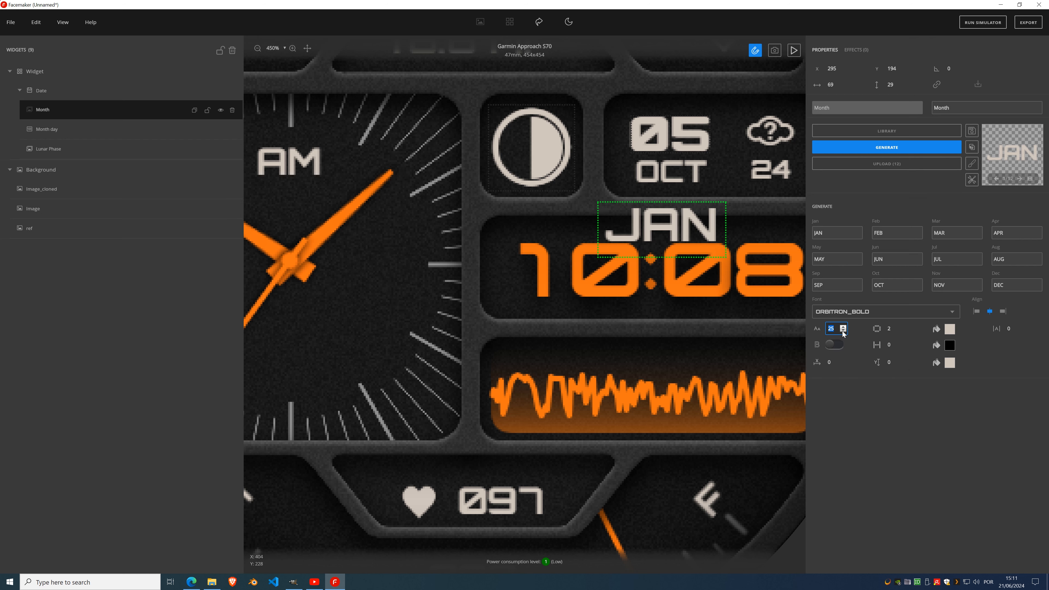
left_click(843, 332)
left_click(844, 331)
left_click(844, 331)
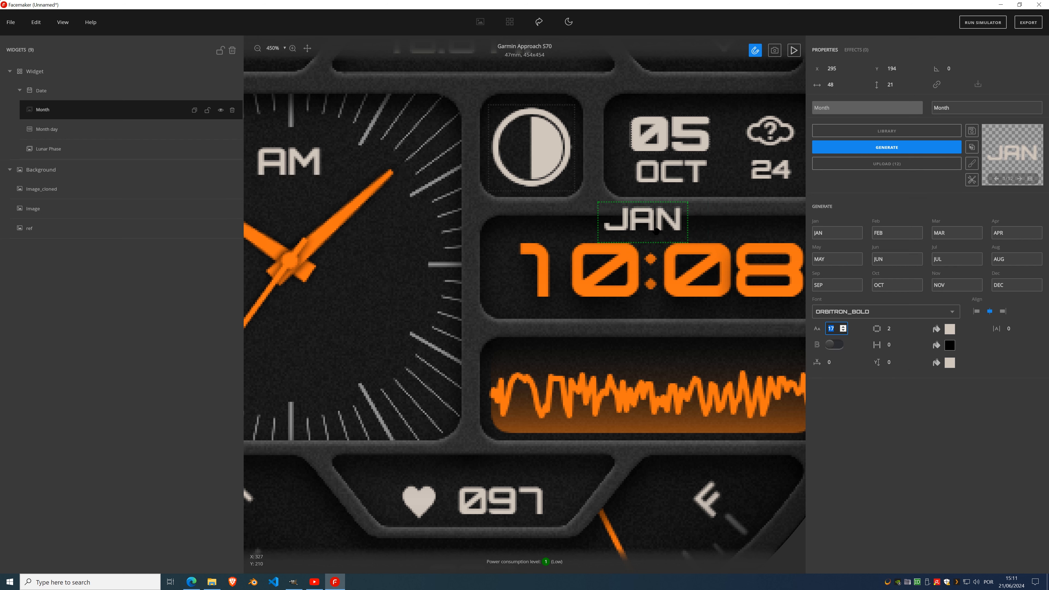
left_click_drag(654, 226, 682, 211)
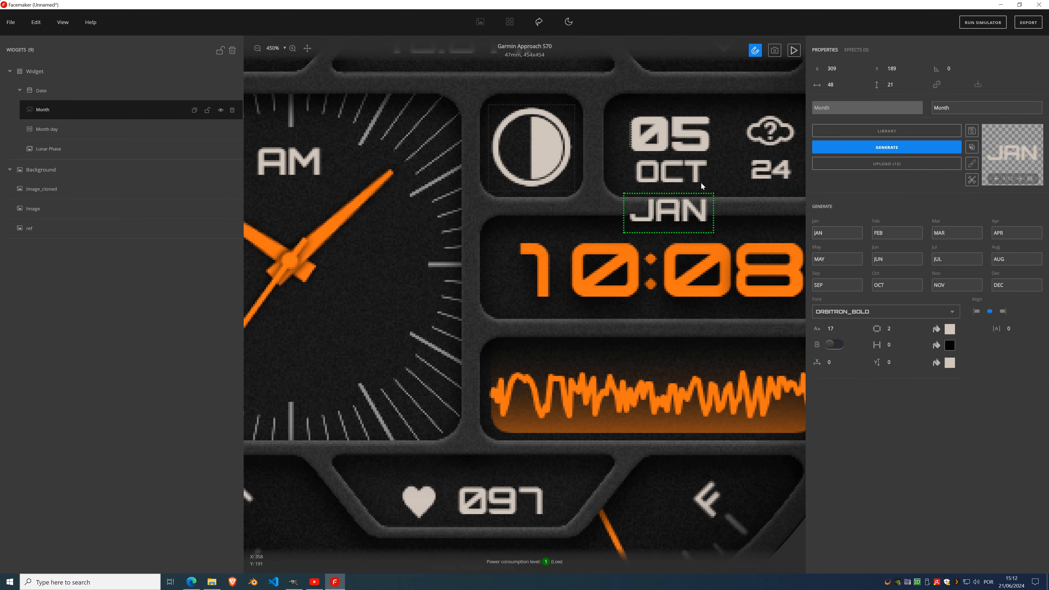
- Cycle through the month previews to NOV and place the month over the reference OCT at X 309, Y 168
scroll(726, 211, "down", 5)
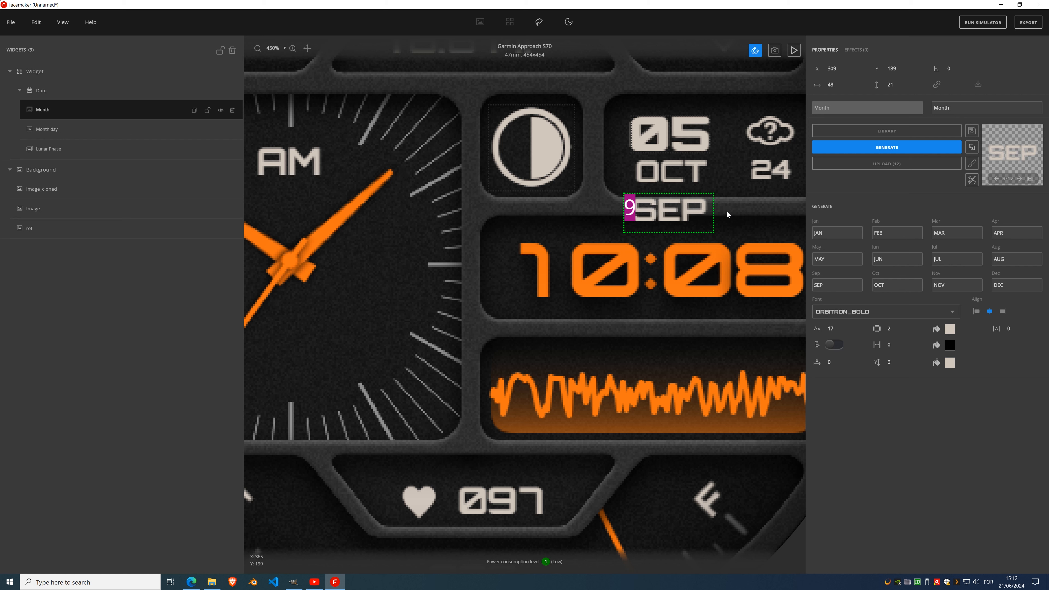
scroll(727, 214, "down", 7)
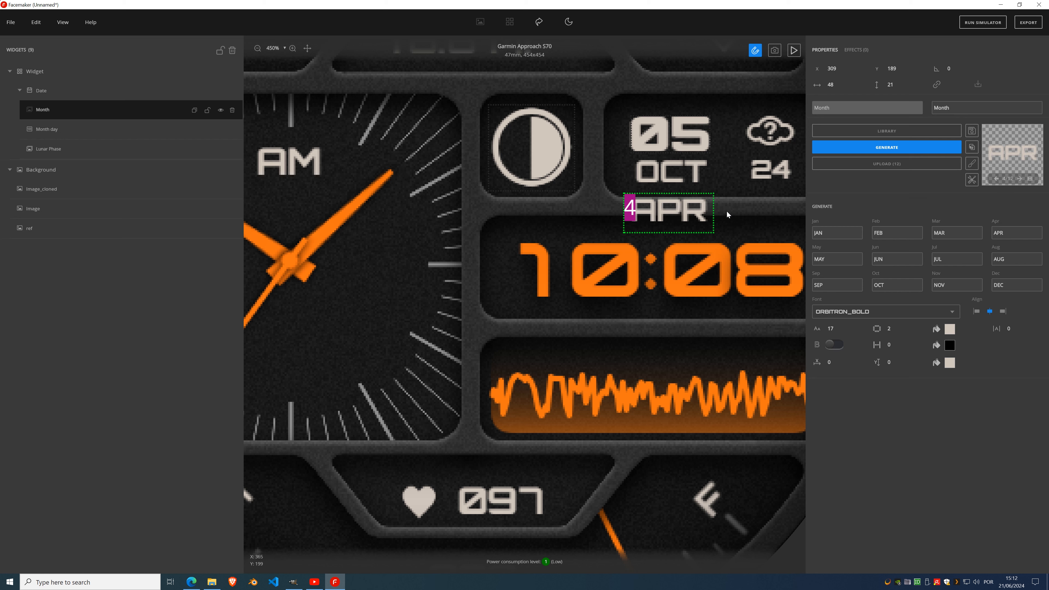
scroll(727, 214, "down", 3)
scroll(727, 214, "up", 1)
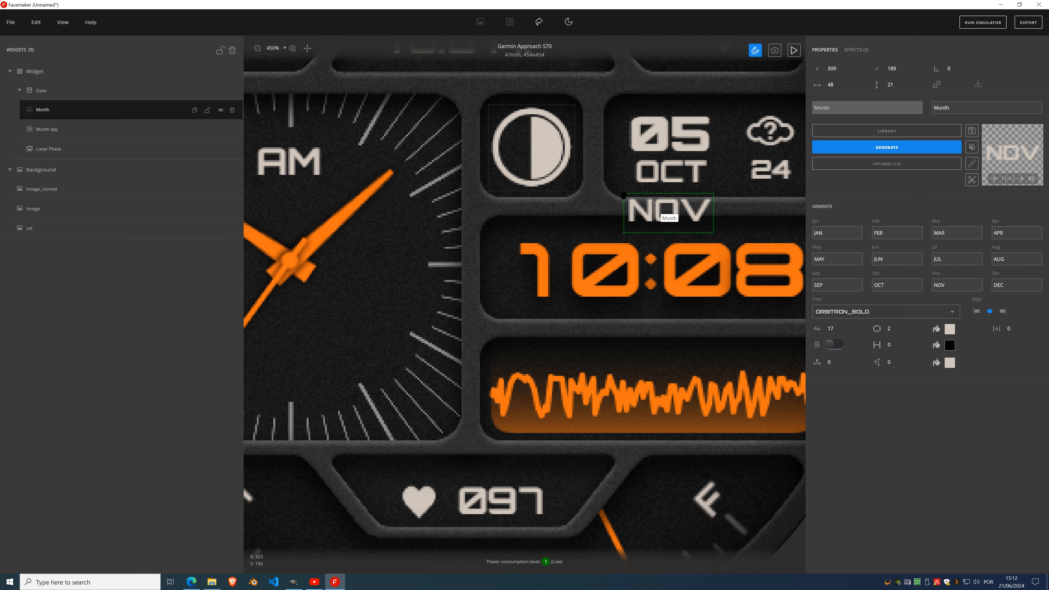
left_click_drag(678, 209, 679, 170)
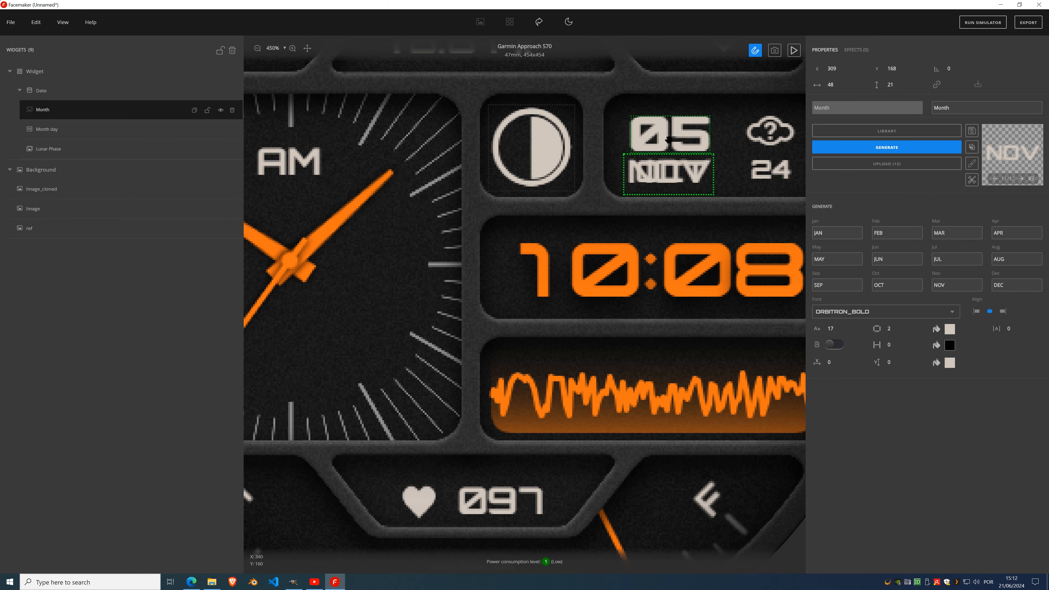
- Hide the reference design and reduce the month's font size to 15
left_click(221, 210)
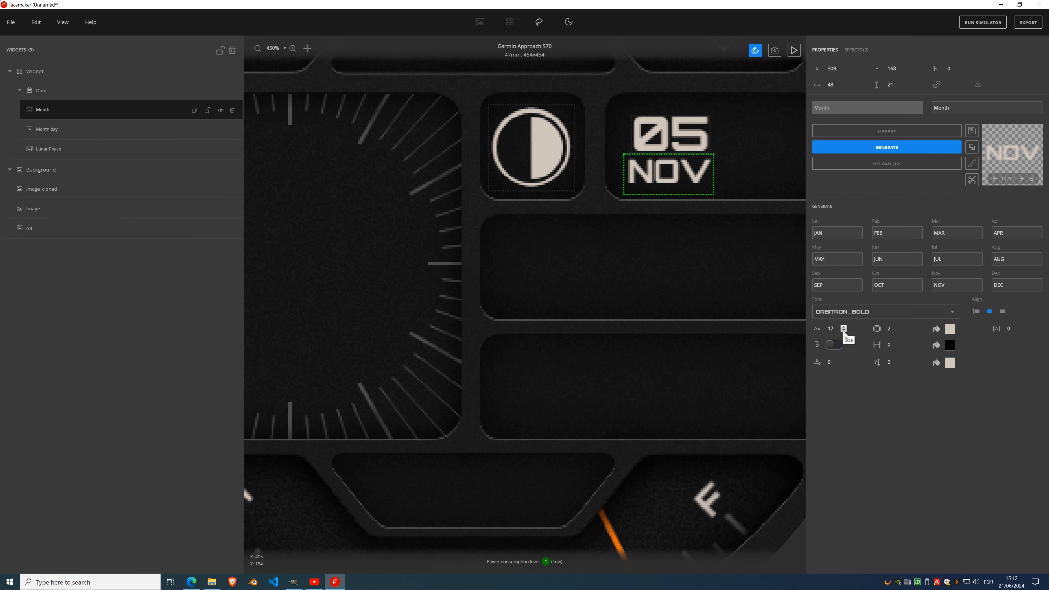
left_click(843, 331)
left_click(843, 332)
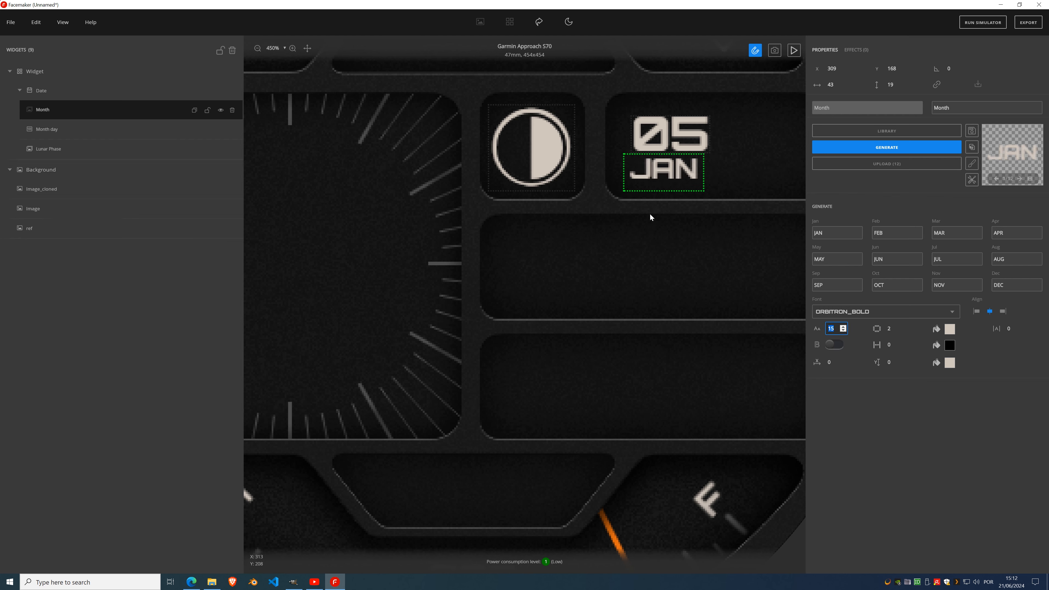
- Preview the month as NOV and align it under the day number at X 313, Y 169
left_click_drag(657, 170, 660, 172)
scroll(672, 181, "down", 1)
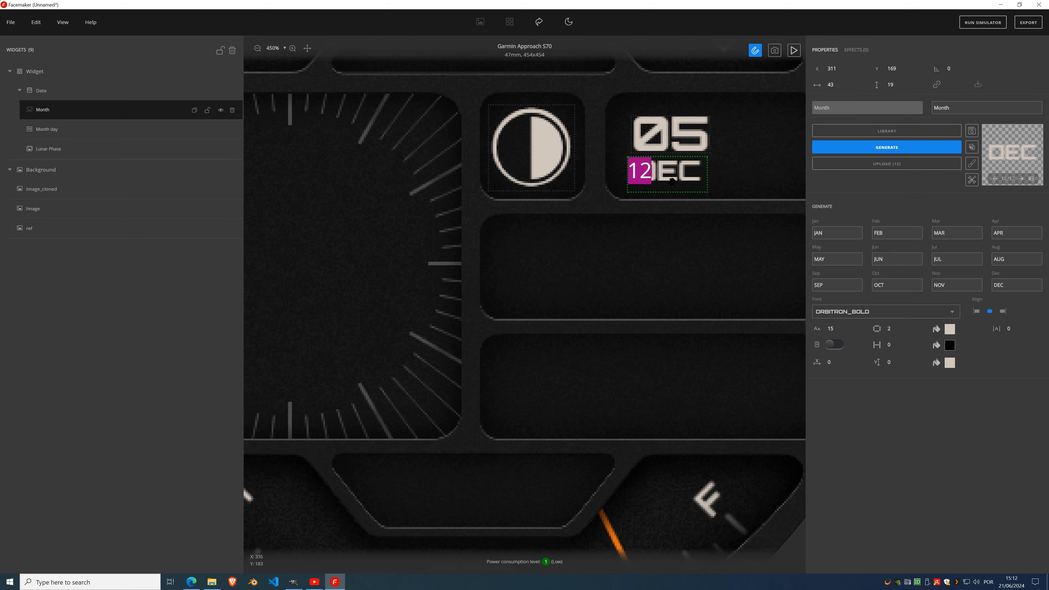
scroll(673, 181, "down", 2)
scroll(672, 182, "up", 1)
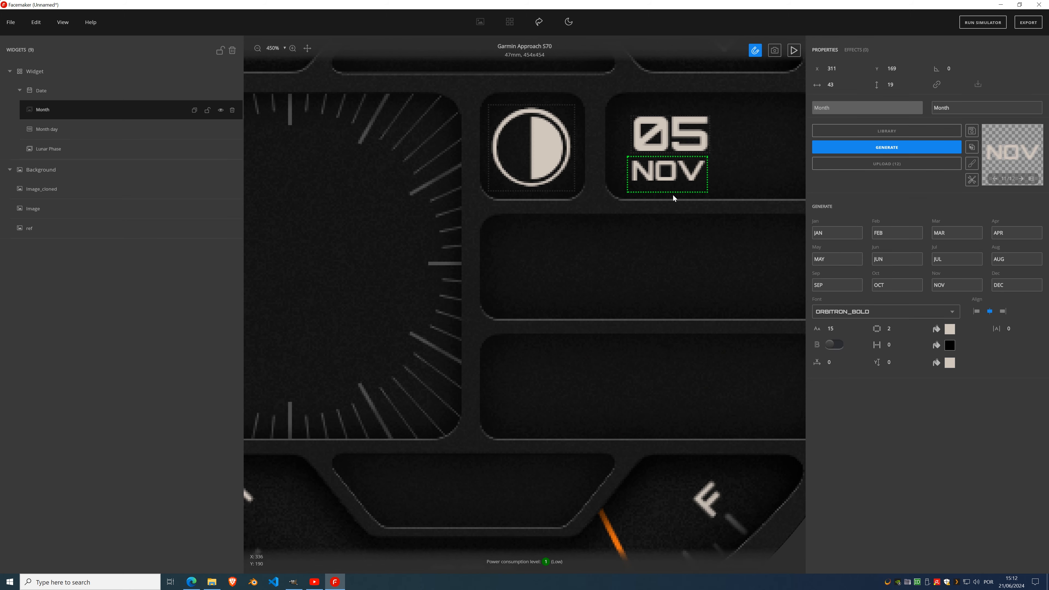
left_click_drag(667, 171, 668, 171)
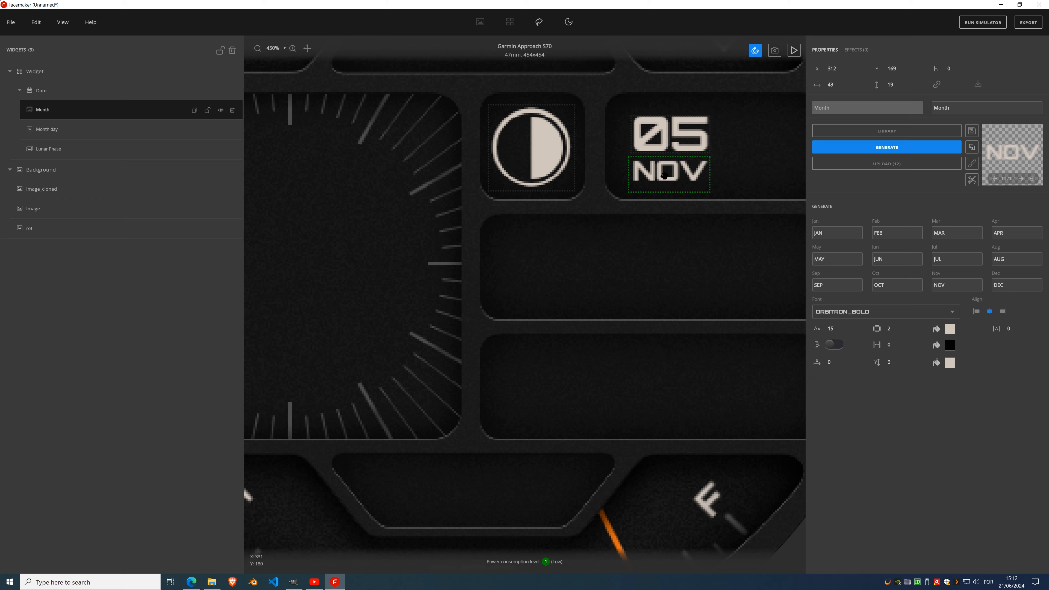
left_click_drag(664, 175, 671, 180)
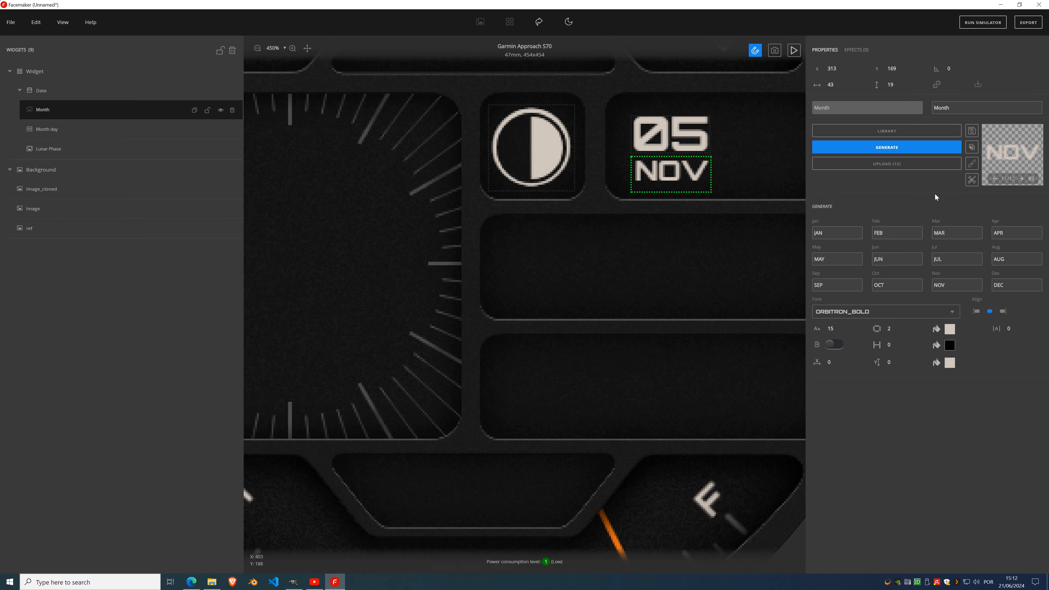
- Crop the month images to their content and nudge the month to X 314, Y 171
left_click(897, 152)
left_click(971, 180)
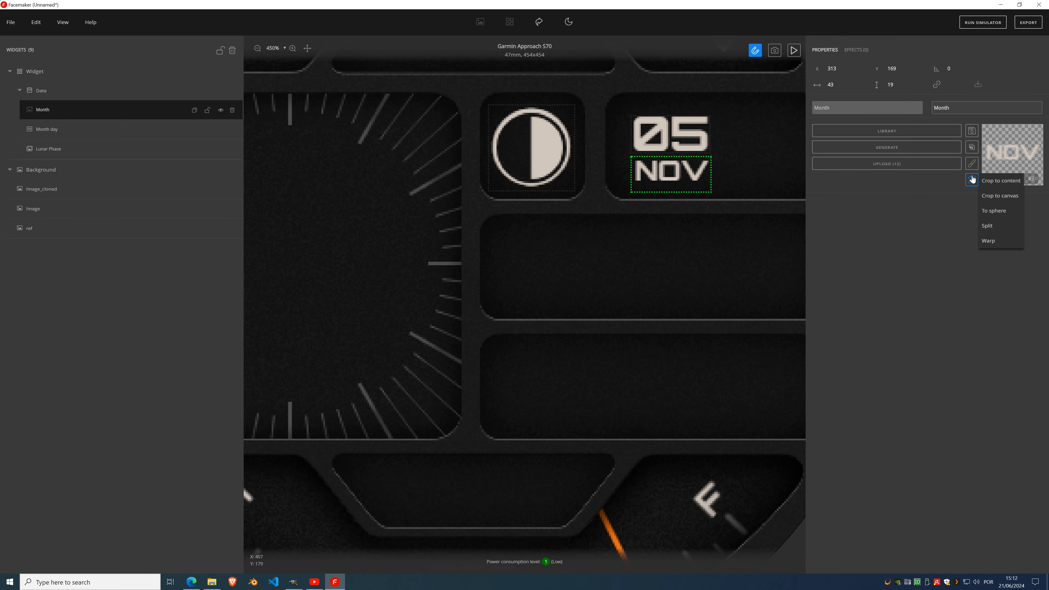
left_click(995, 182)
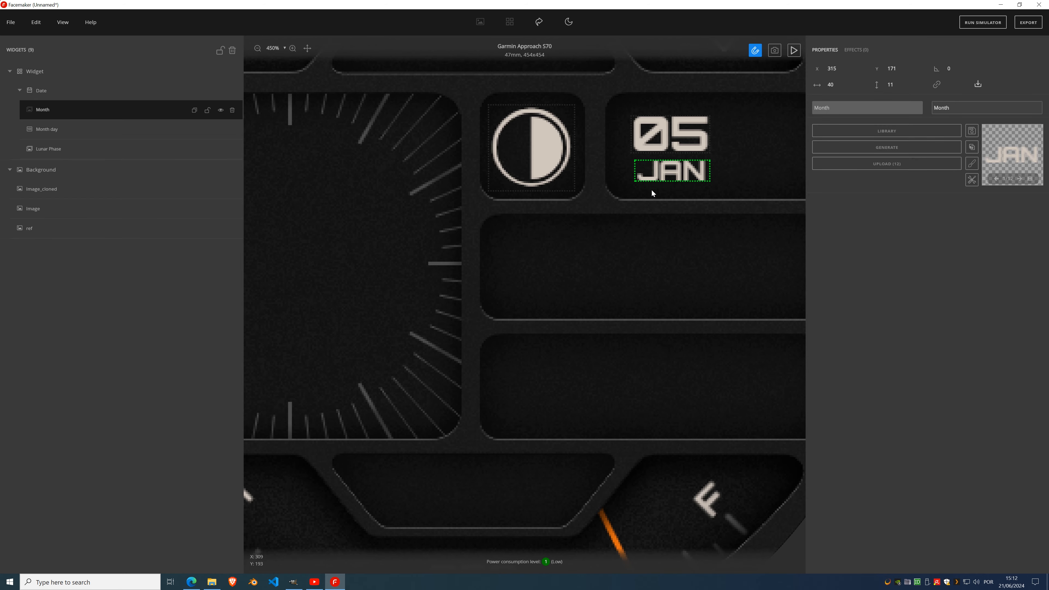
scroll(554, 255, "down", 5)
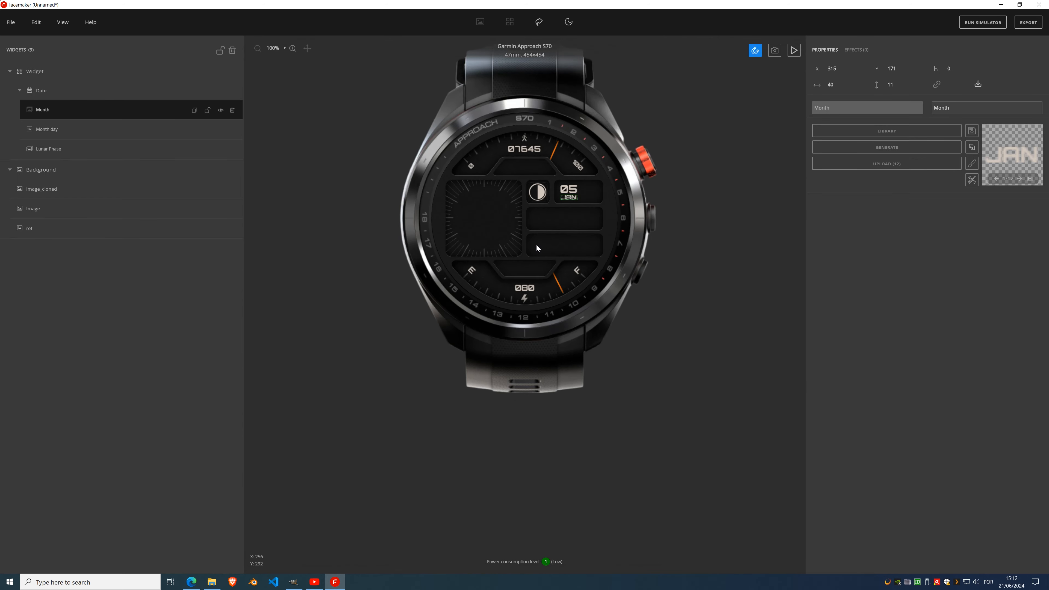
scroll(567, 191, "up", 4)
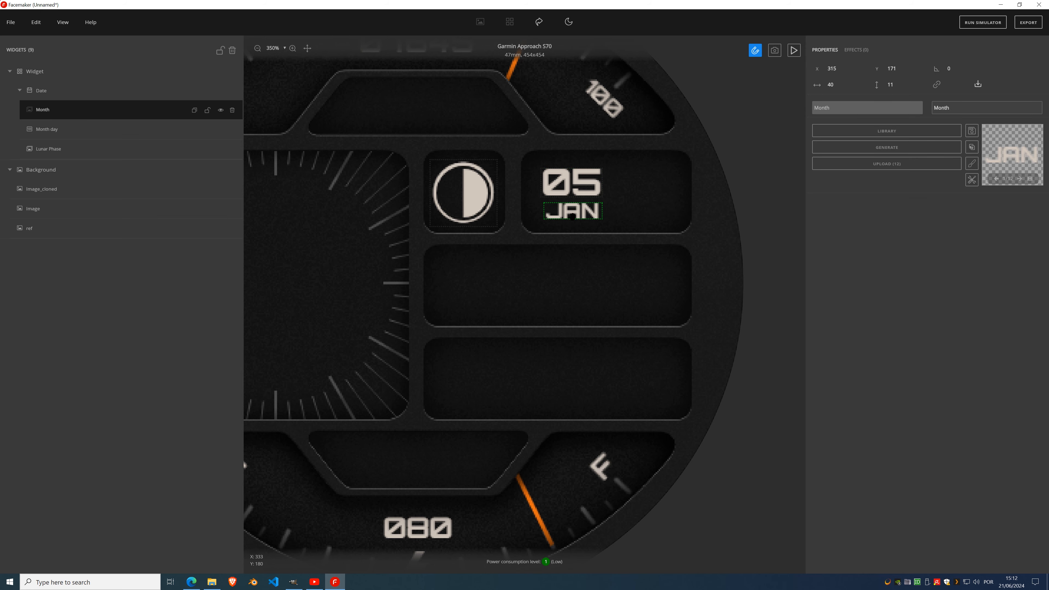
left_click_drag(580, 215, 577, 215)
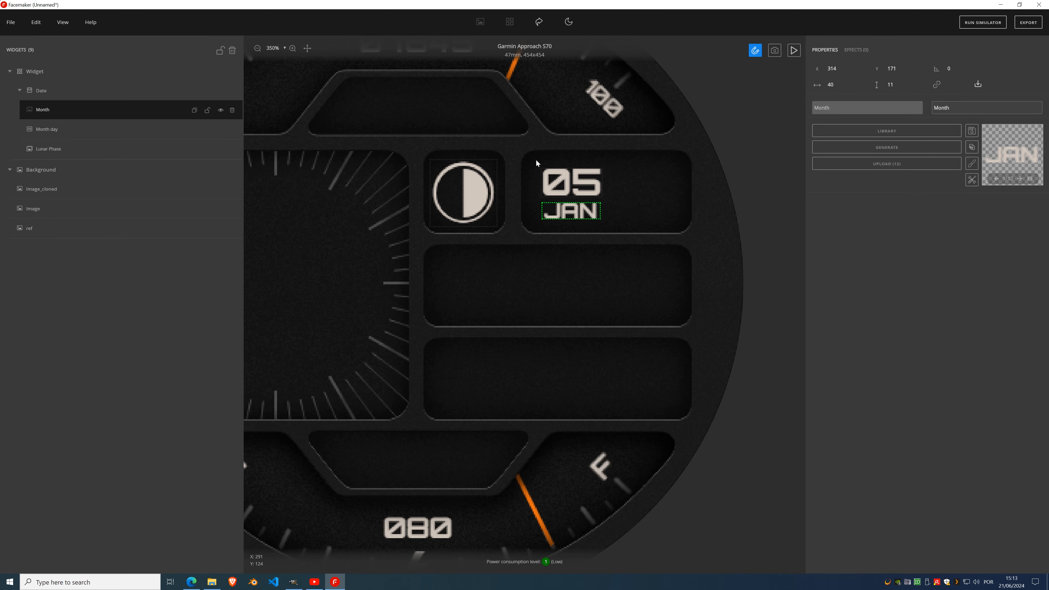
- Change the selected-widget outline colour to bright blue in the interface preferences and save the preferences
scroll(467, 239, "down", 5)
scroll(592, 192, "up", 6)
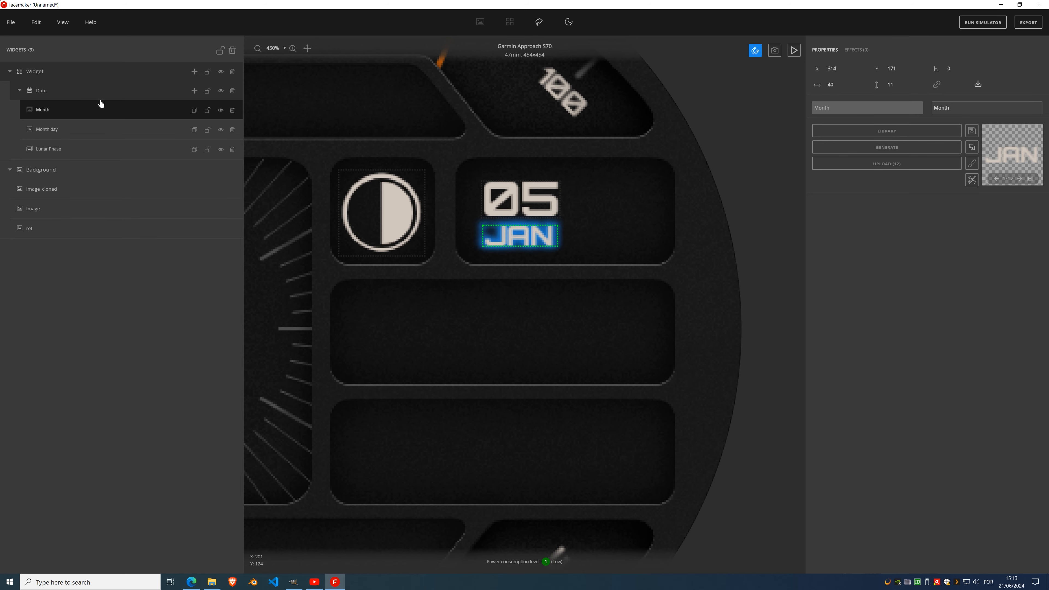
left_click(37, 23)
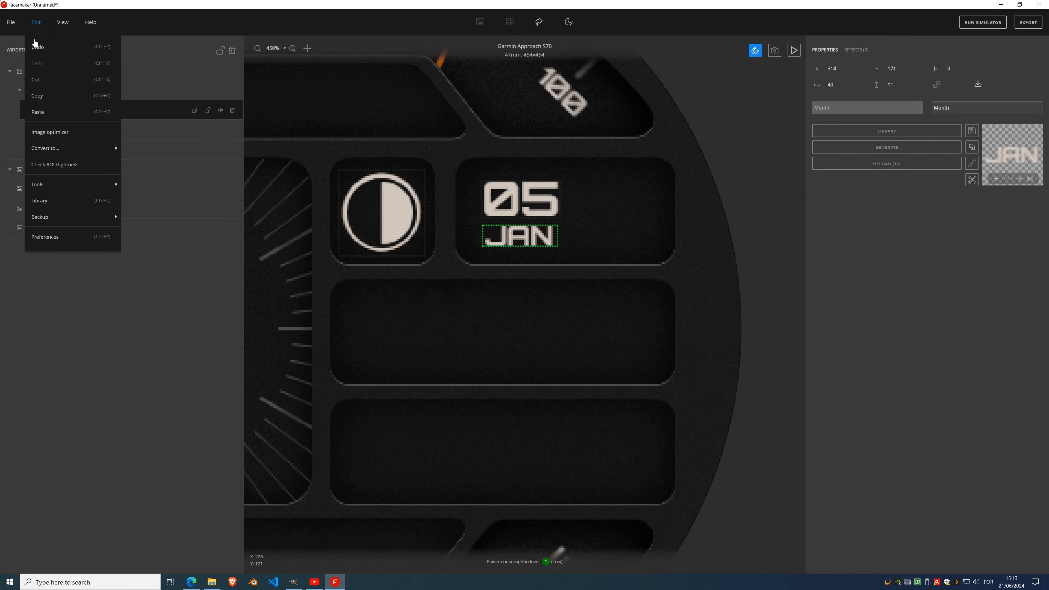
left_click(68, 242)
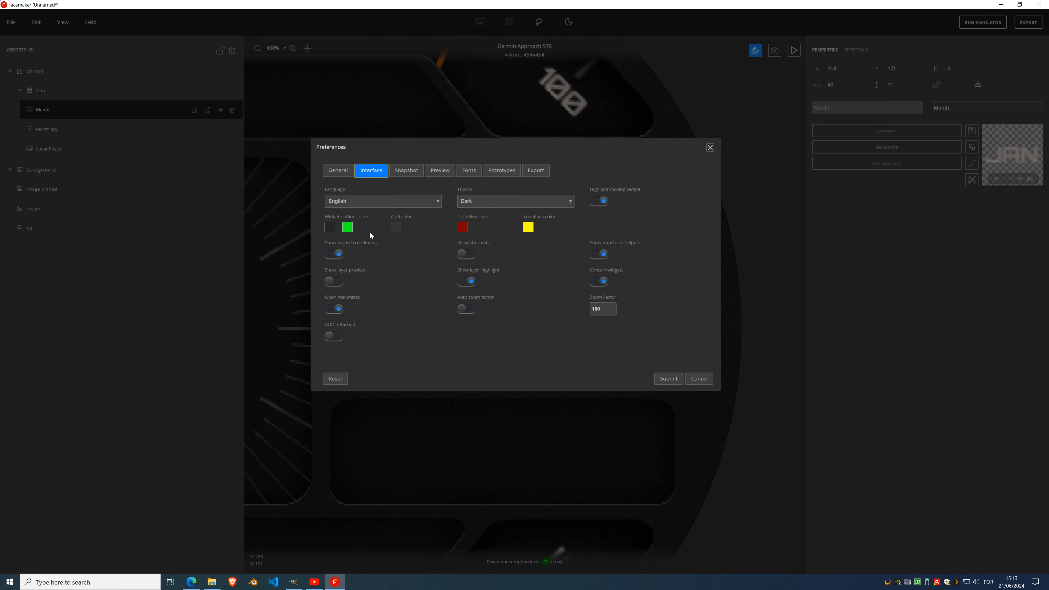
left_click(347, 227)
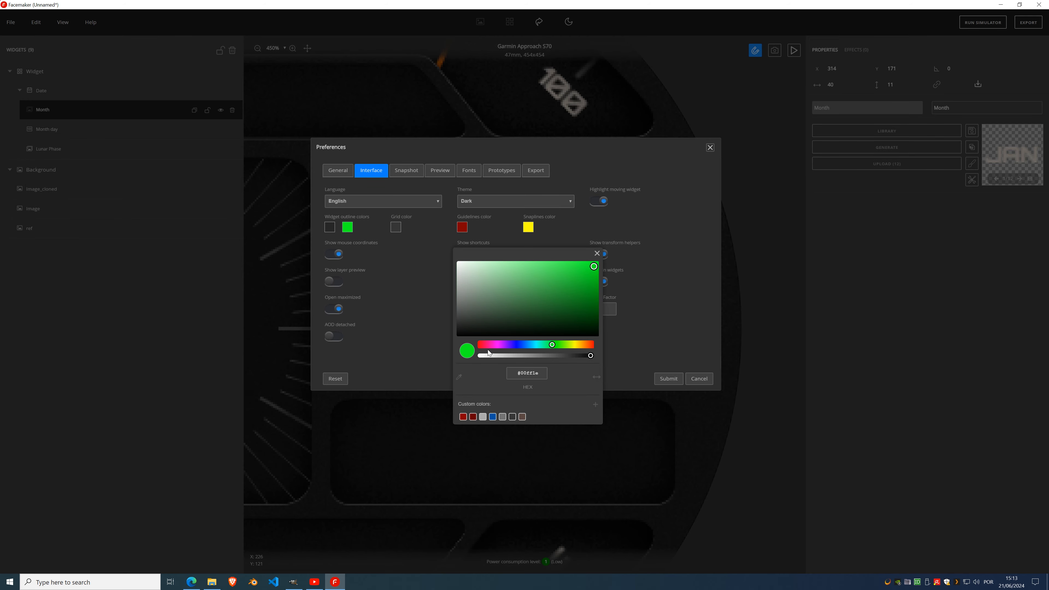
left_click_drag(551, 346, 527, 349)
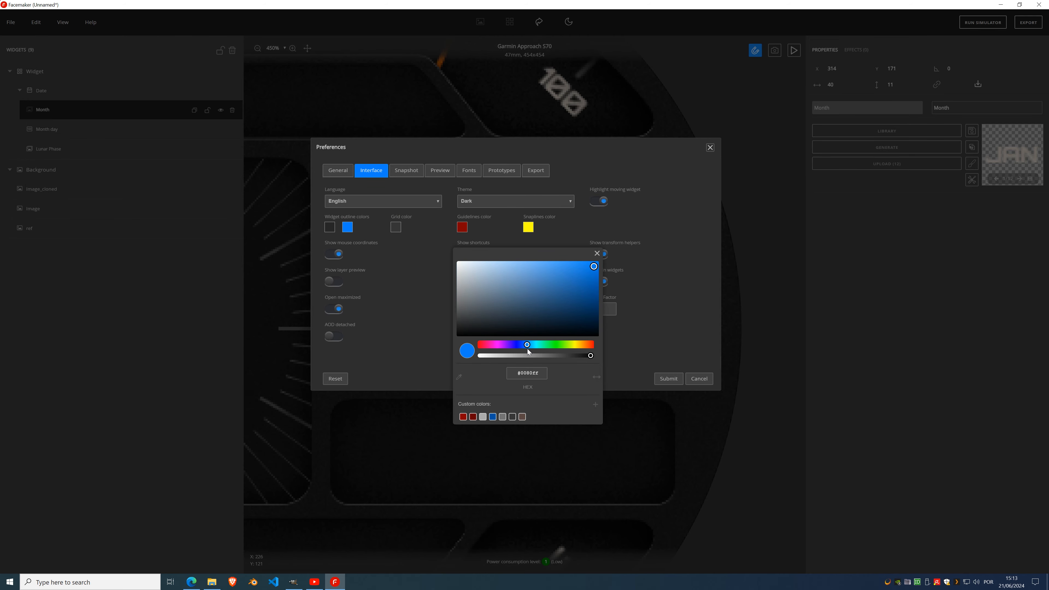
left_click(597, 254)
left_click(661, 374)
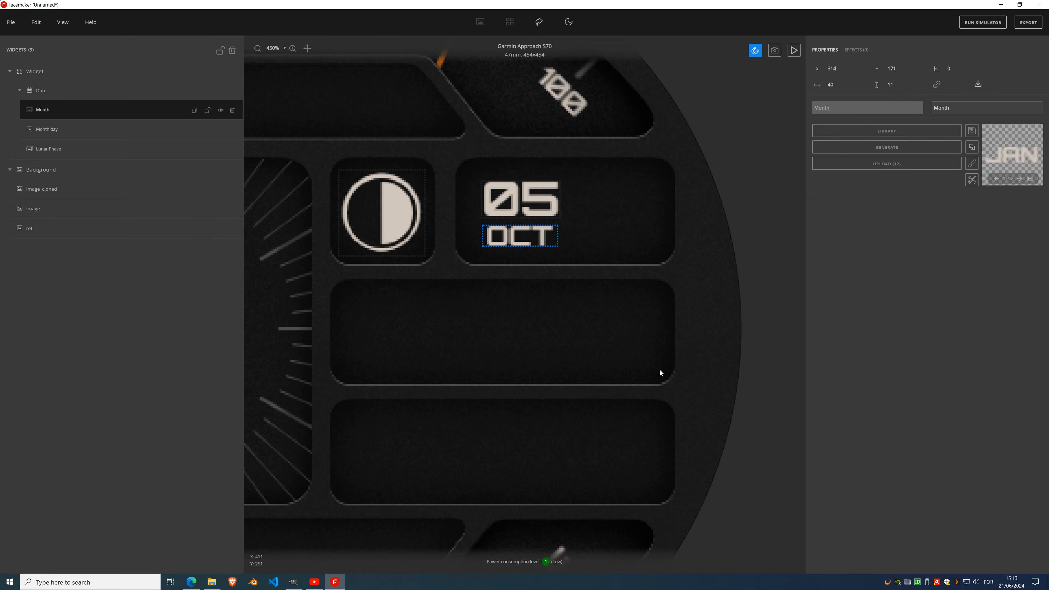
- Lock the Widget group with the date and moon phase layers, and collapse the Date group
scroll(421, 205, "down", 7)
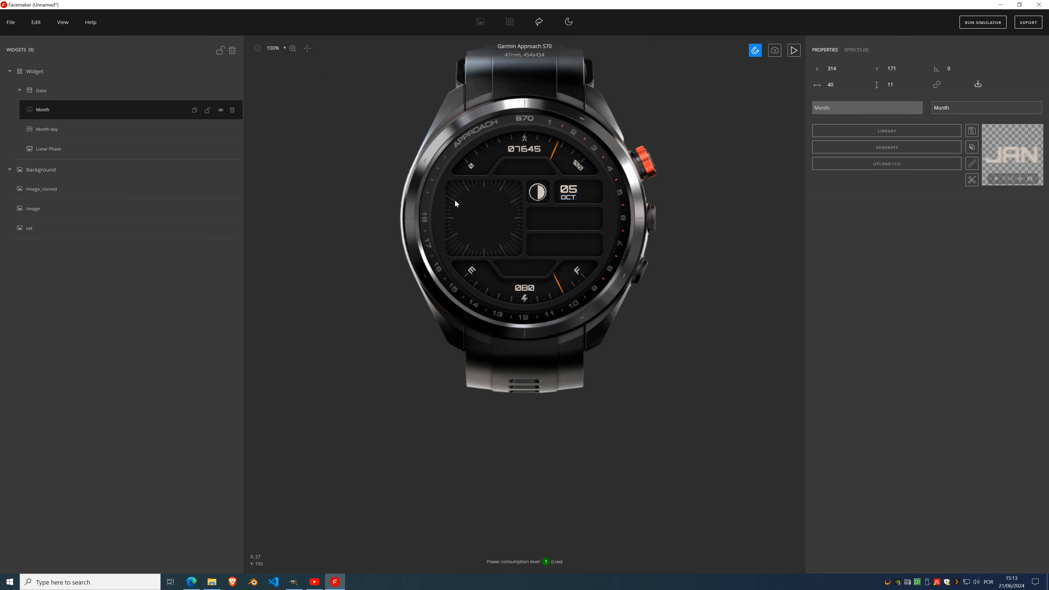
scroll(590, 202, "up", 6)
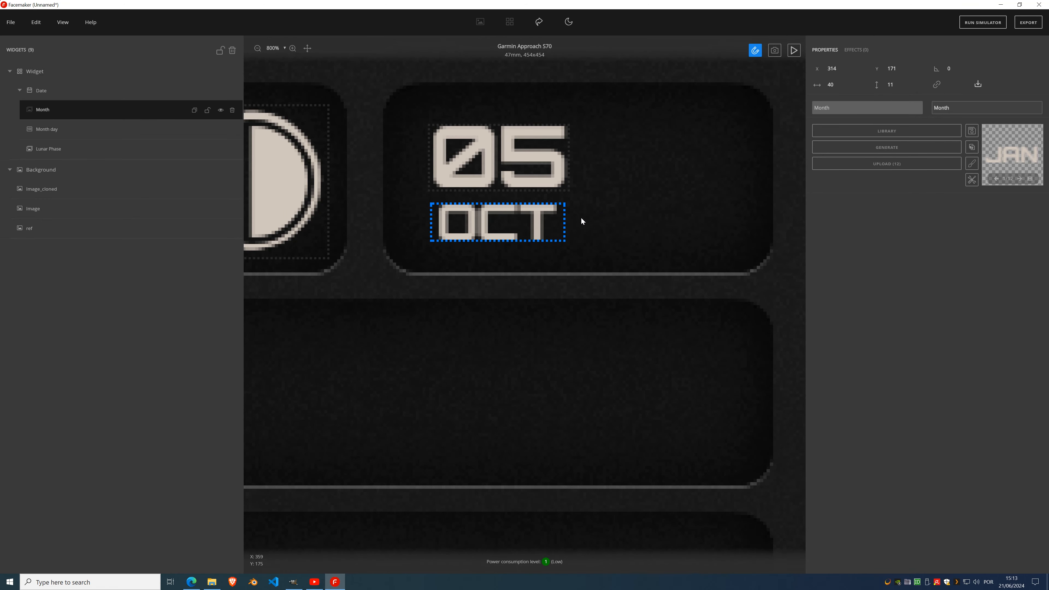
left_click_drag(554, 261, 519, 271)
key("ctrl")
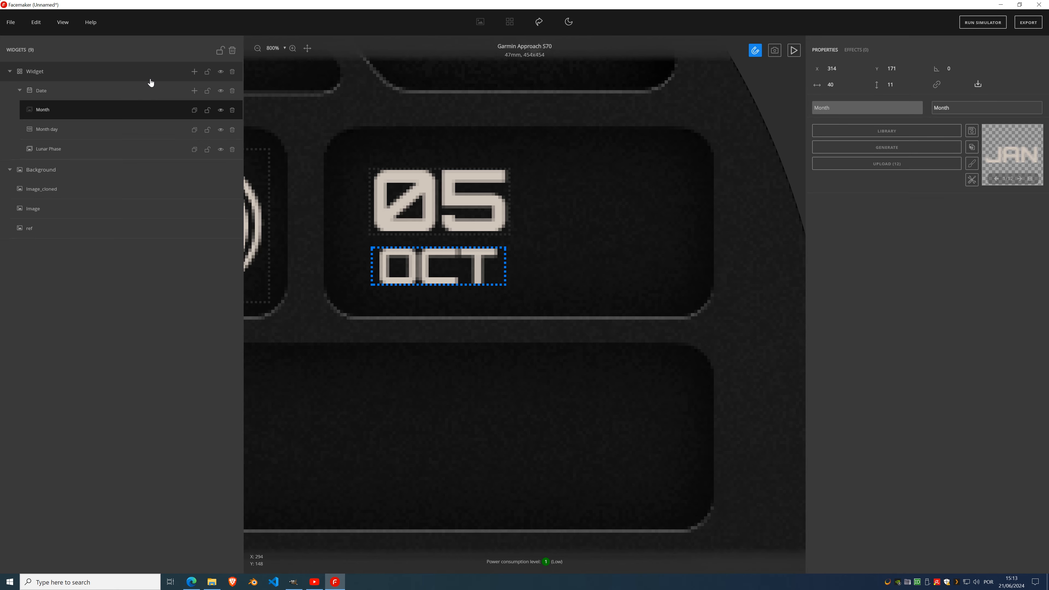
left_click(207, 76)
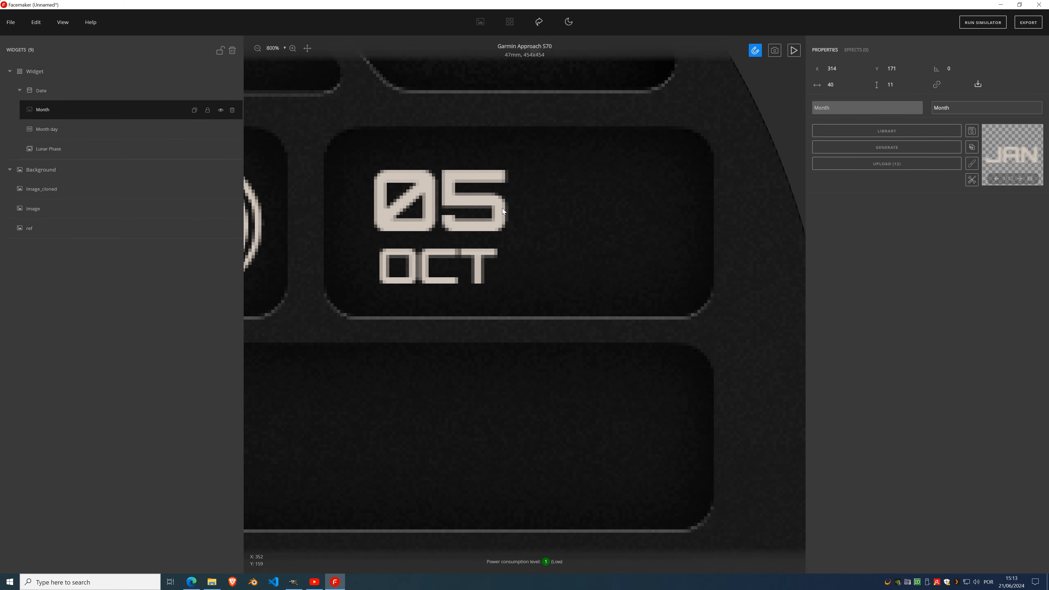
left_click(19, 90)
- Add a Weather group from the Environment elements to the Widget group and insert a Weather image layer in it
left_click(195, 72)
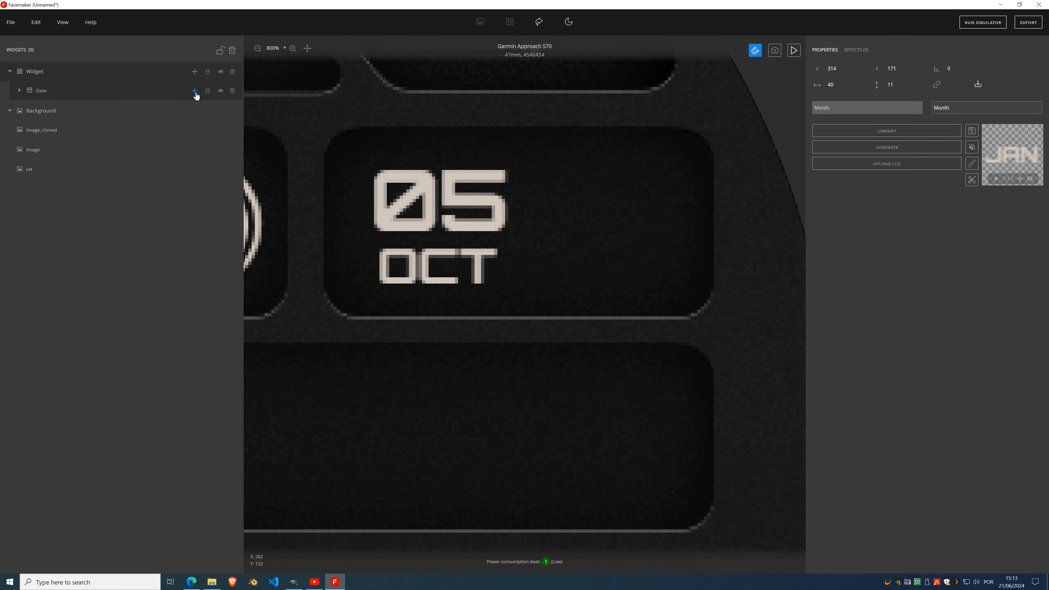
left_click(194, 72)
mouse_move(188, 111)
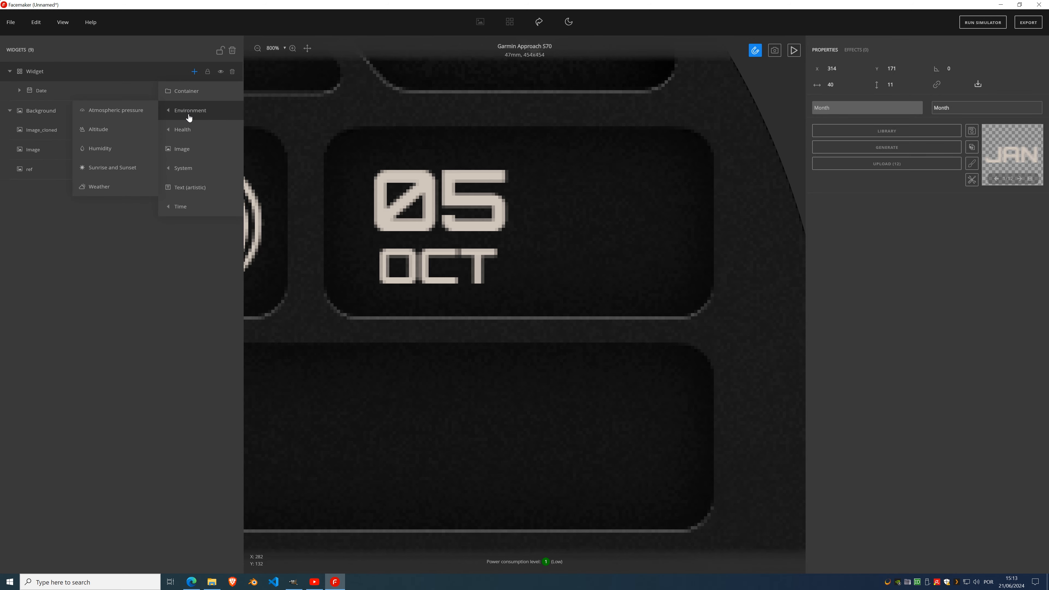
left_click(124, 188)
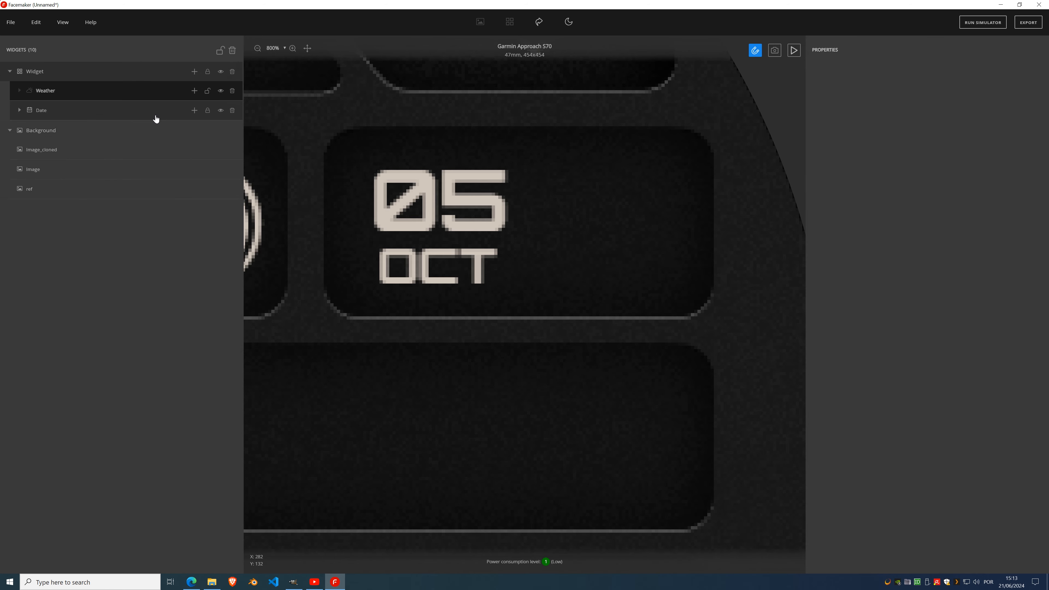
left_click(194, 92)
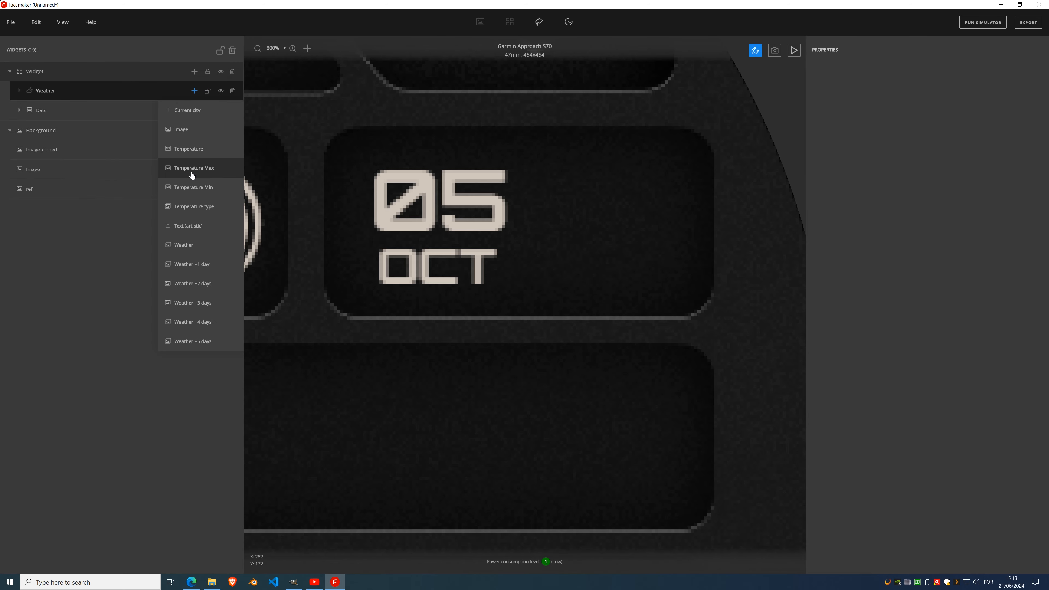
left_click(200, 249)
- Generate the weather icons at font size 39 and place them beside the date at X 364, Y 142
scroll(406, 287, "down", 6)
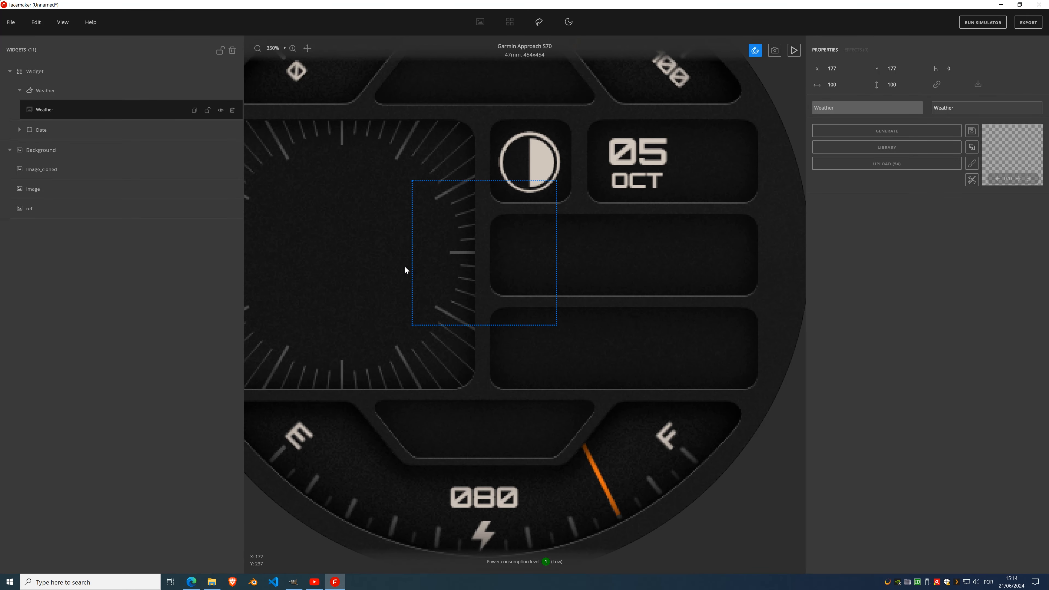
left_click_drag(504, 244, 726, 238)
left_click_drag(616, 252, 476, 290)
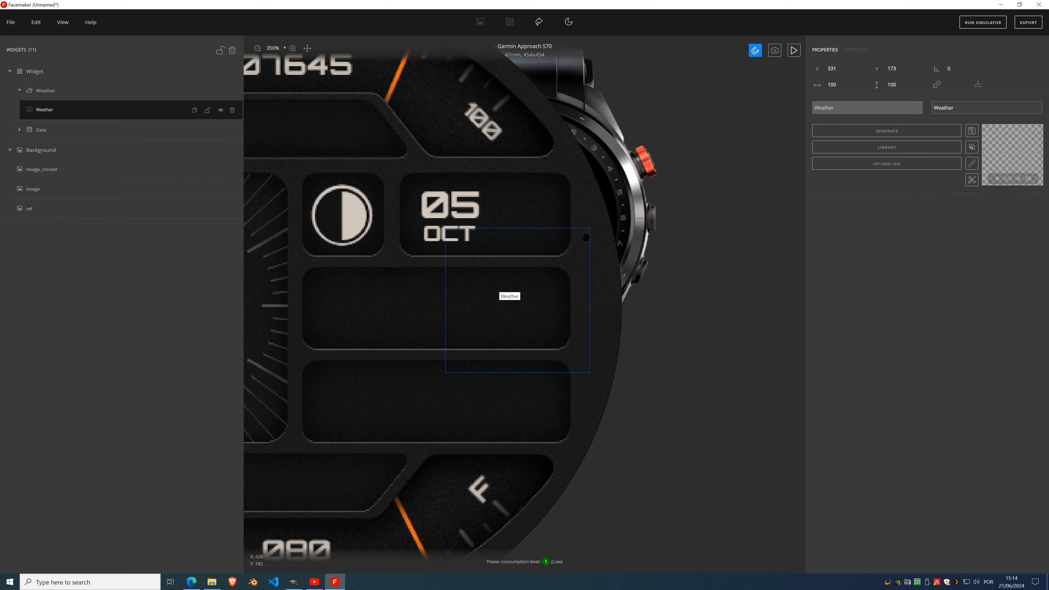
left_click(902, 135)
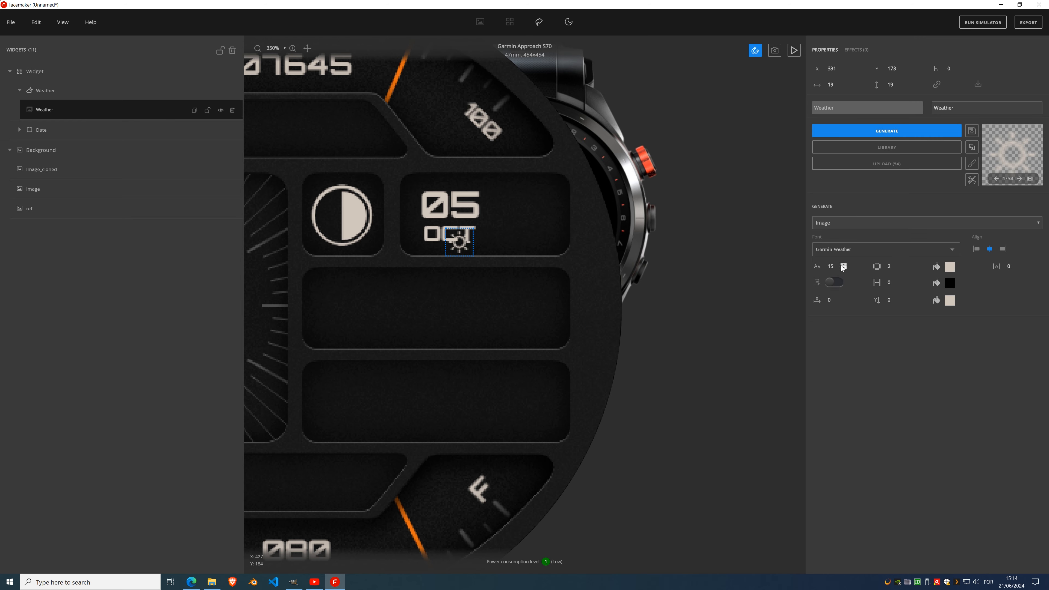
left_click(843, 265)
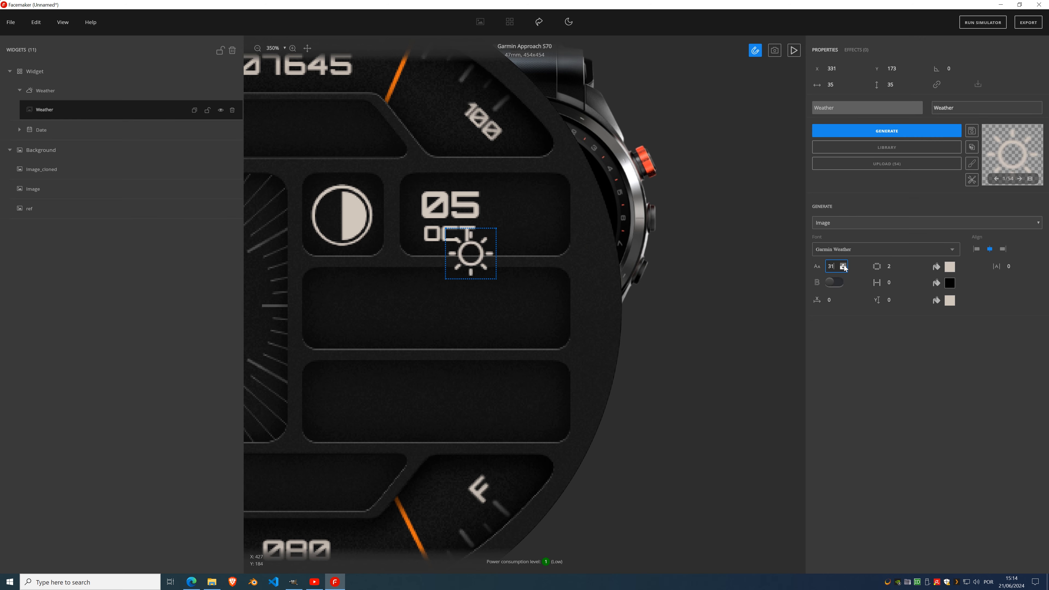
left_click_drag(484, 260, 530, 217)
- Preview the weather icon frames in place and in the frame editor, and nudge the icon to X 365, Y 142
scroll(538, 221, "down", 18)
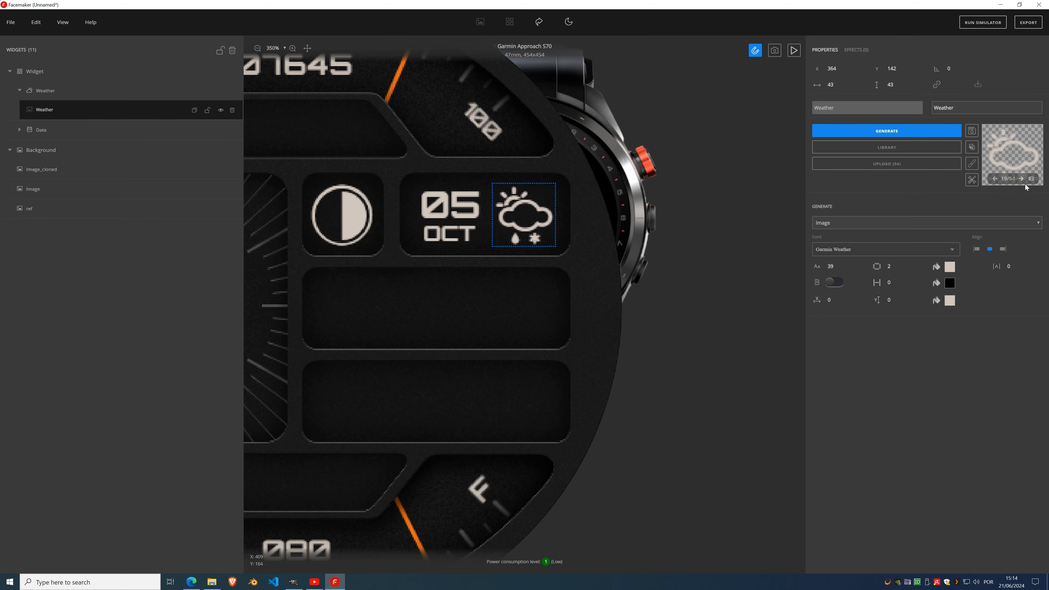
left_click(1032, 178)
mouse_move(371, 225)
left_mouse_down()
mouse_move(365, 369)
mouse_move(377, 216)
left_mouse_up()
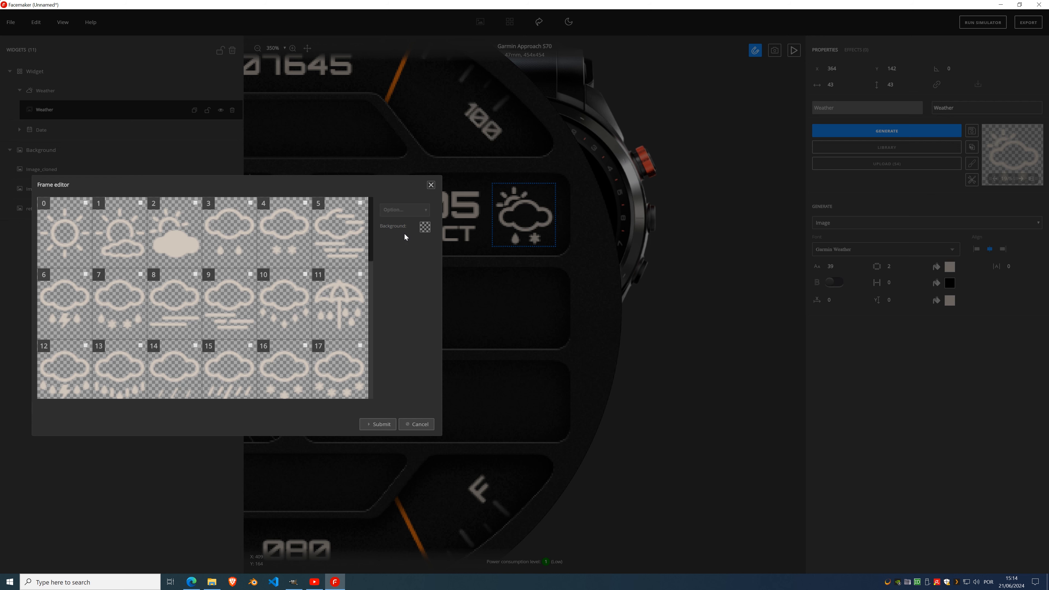
left_click(431, 185)
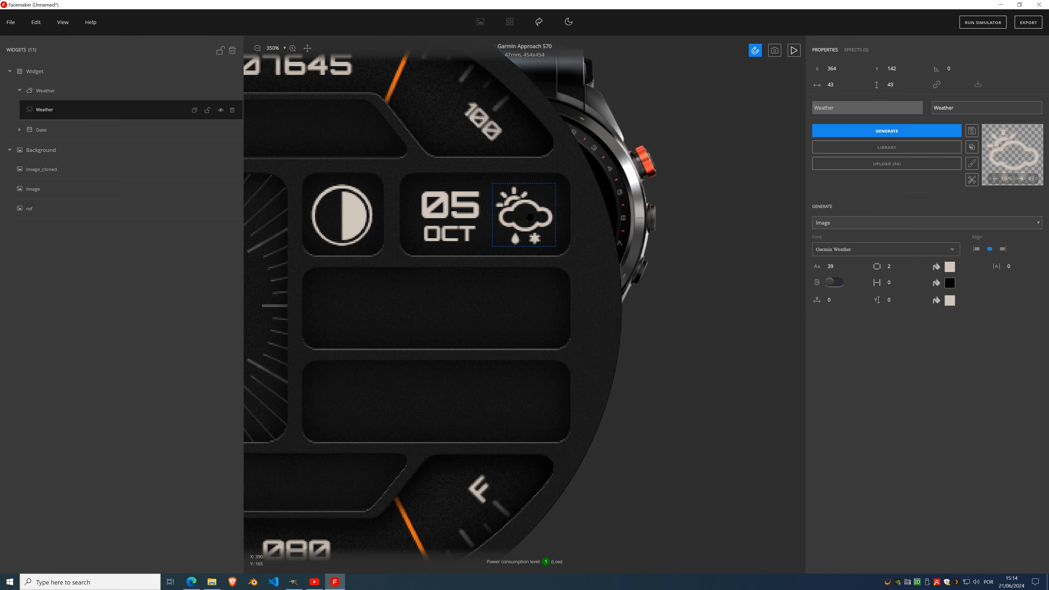
key("Right")
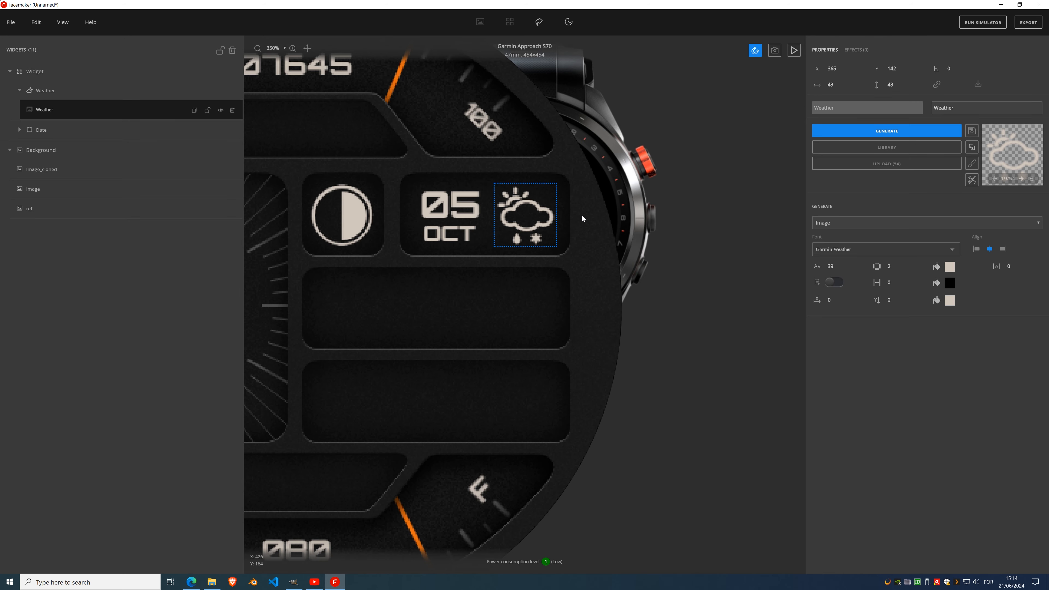
scroll(426, 265, "down", 5)
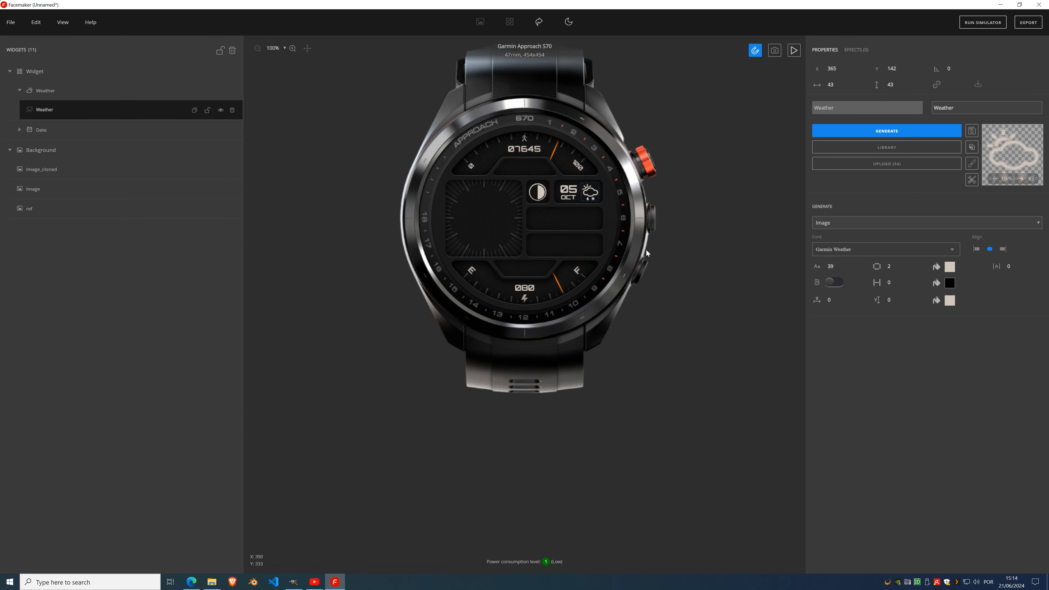
scroll(595, 191, "up", 5)
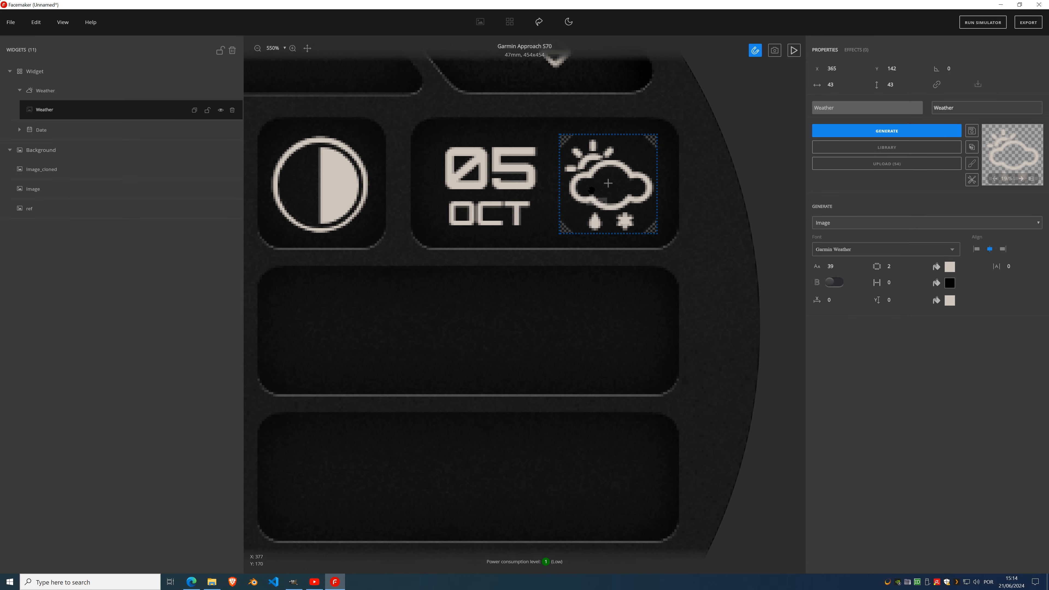
- Try moving the weather icon to X 262, Y 176 and enlarging its font size to 142
left_click_drag(598, 184, 378, 260)
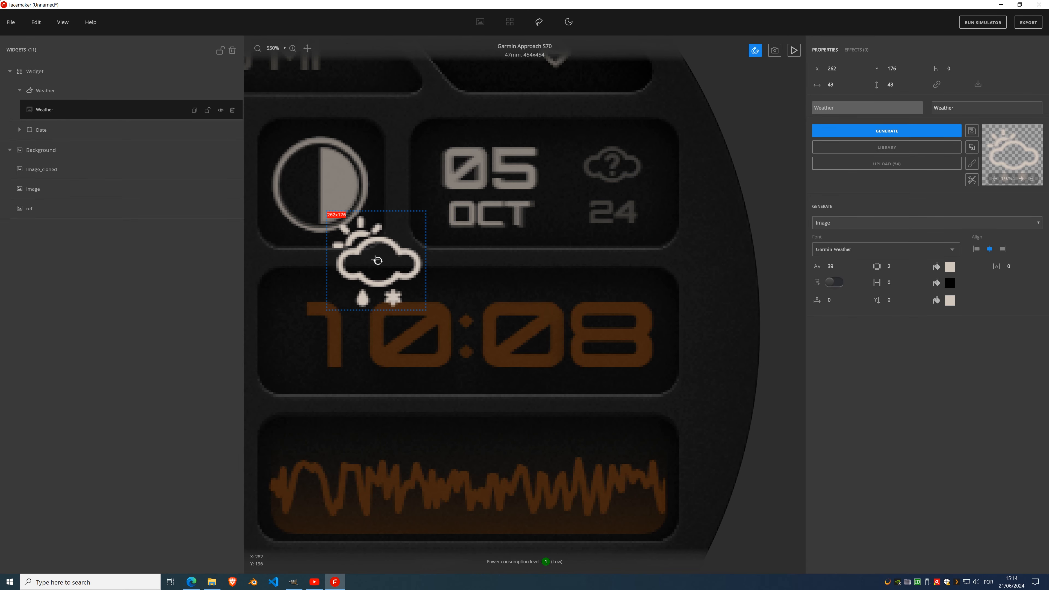
left_click(842, 264)
left_click_drag(844, 267, 582, 289)
scroll(498, 340, "down", 9)
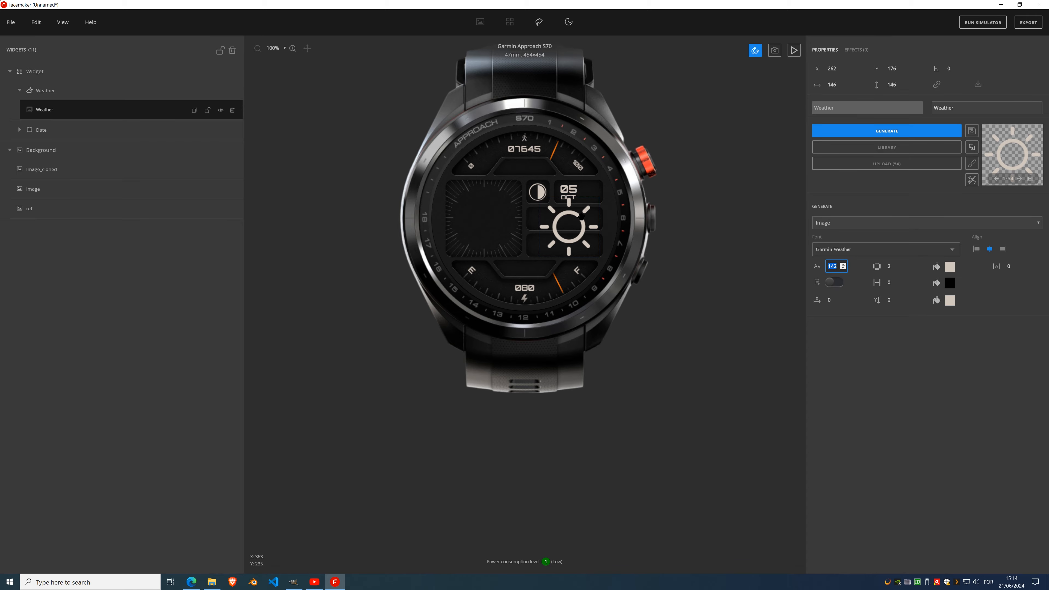
scroll(582, 219, "up", 9)
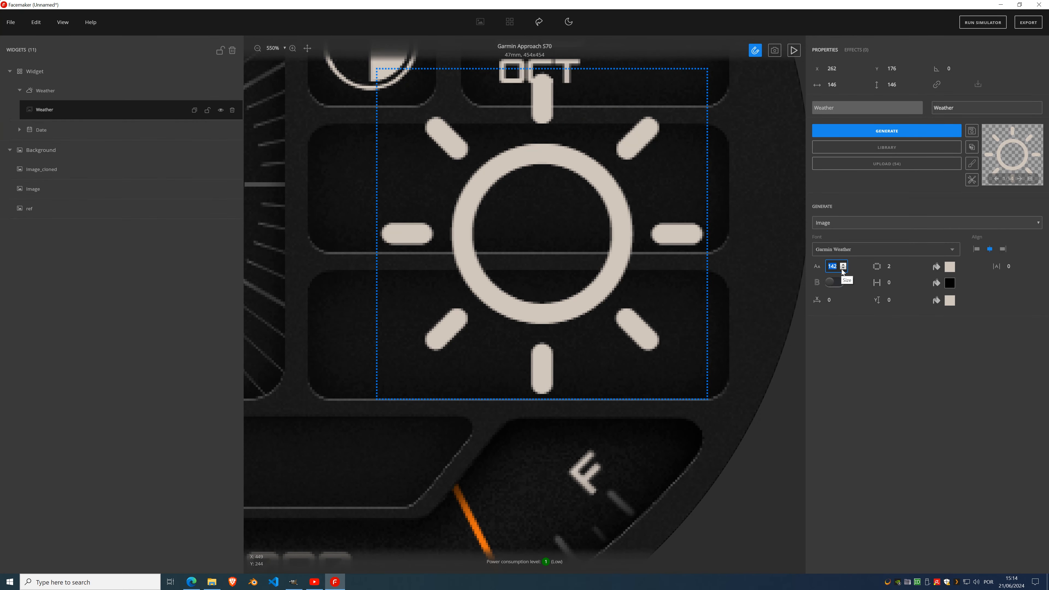
- Set the weather icon's font size to 36 and place it beside the date at X 366, Y 145
type("23")
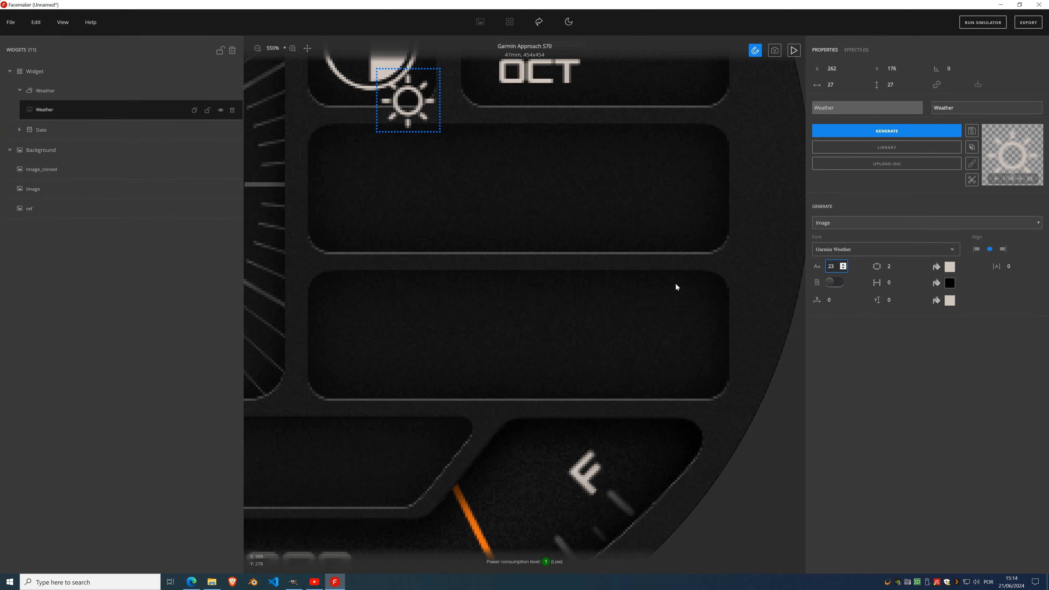
left_click_drag(536, 169, 450, 351)
left_click_drag(312, 274, 546, 201)
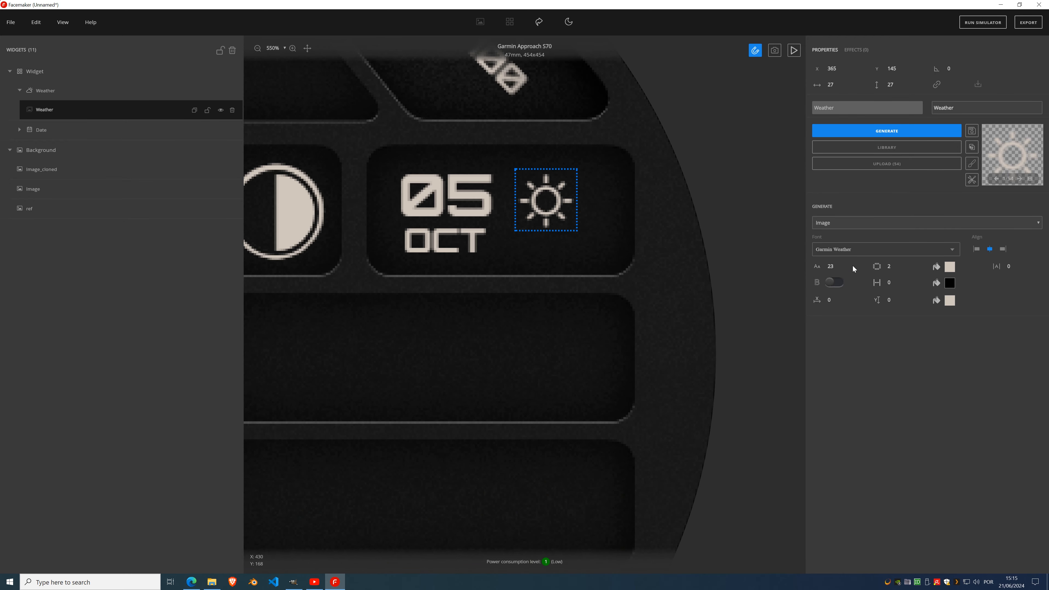
left_click(844, 267)
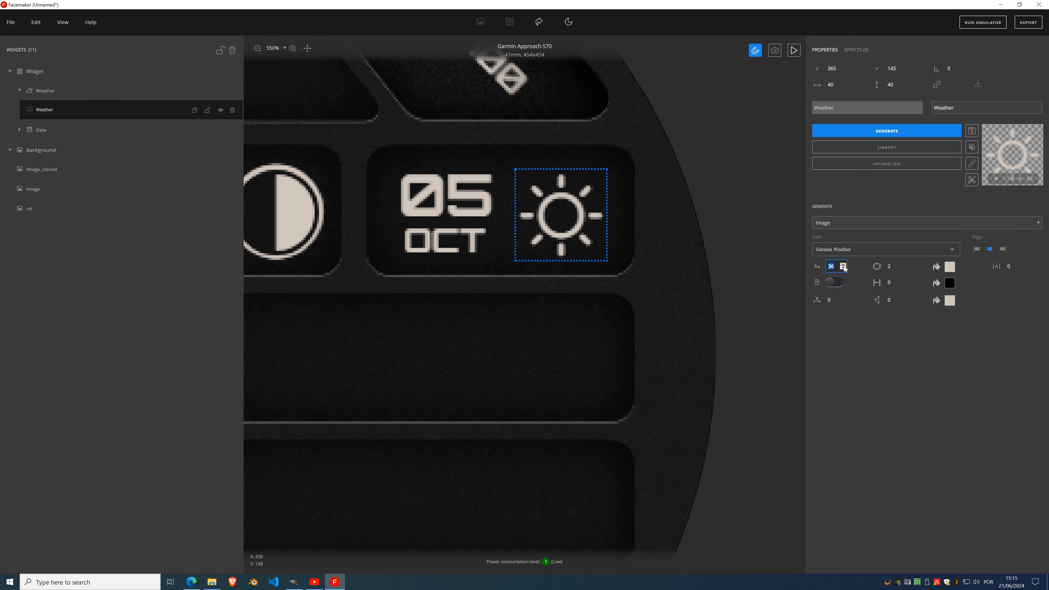
left_click_drag(564, 215, 566, 214)
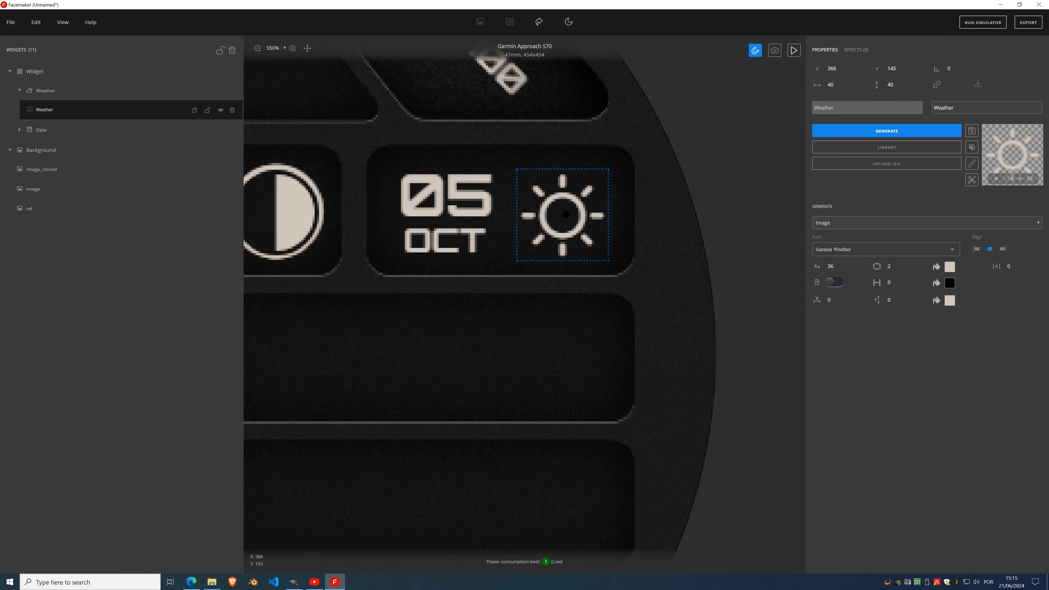
- Lock the weather layer and hide the Background layers except the reference design
scroll(452, 303, "down", 9)
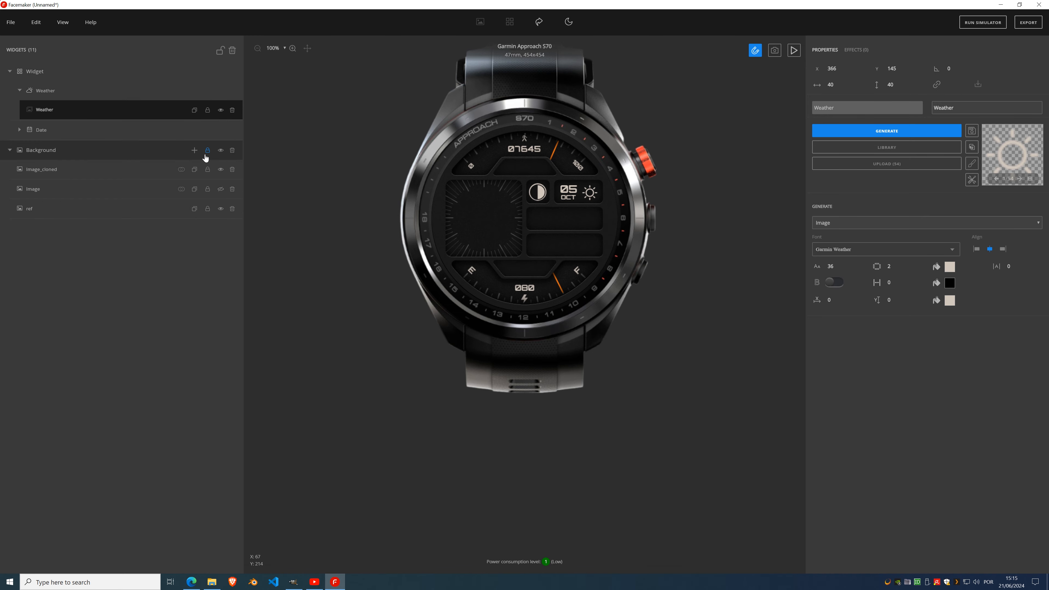
left_click(222, 151)
left_click(221, 210)
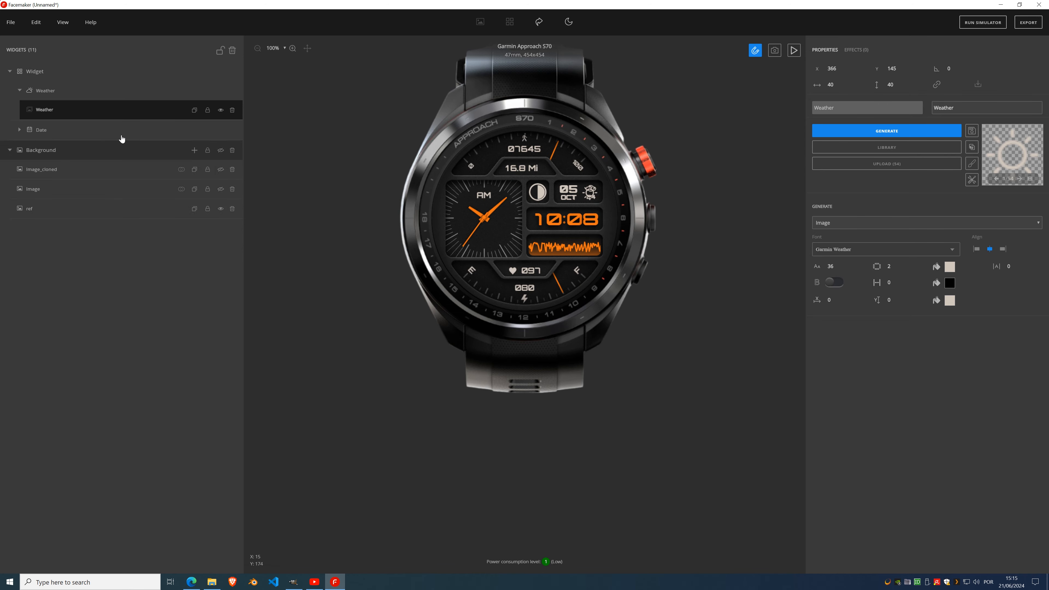
- Add a Digital Dial widget with an Hours element and generate its digit images
left_click(20, 90)
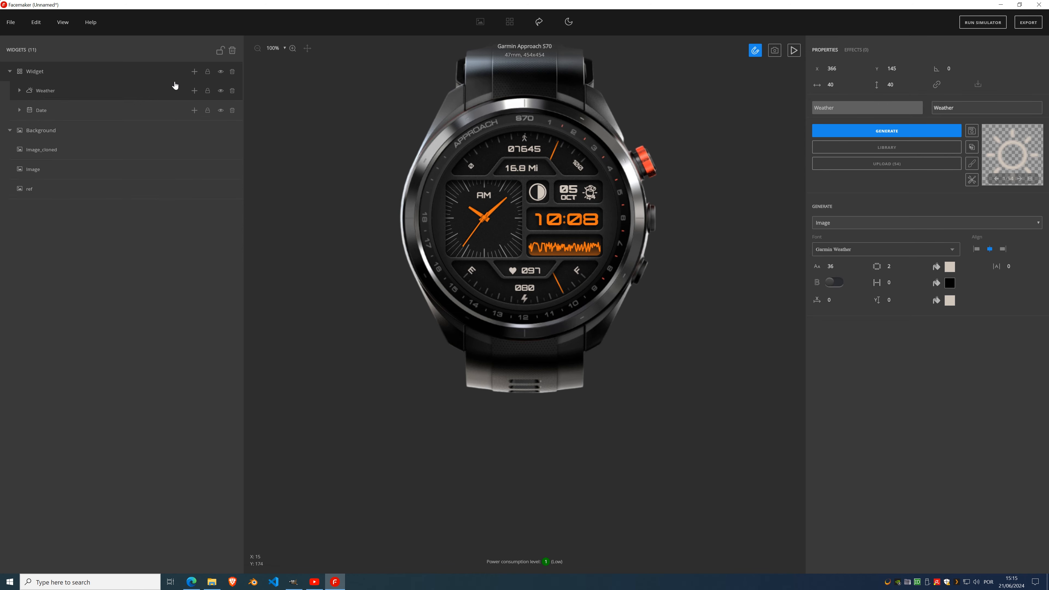
left_click(194, 71)
mouse_move(198, 207)
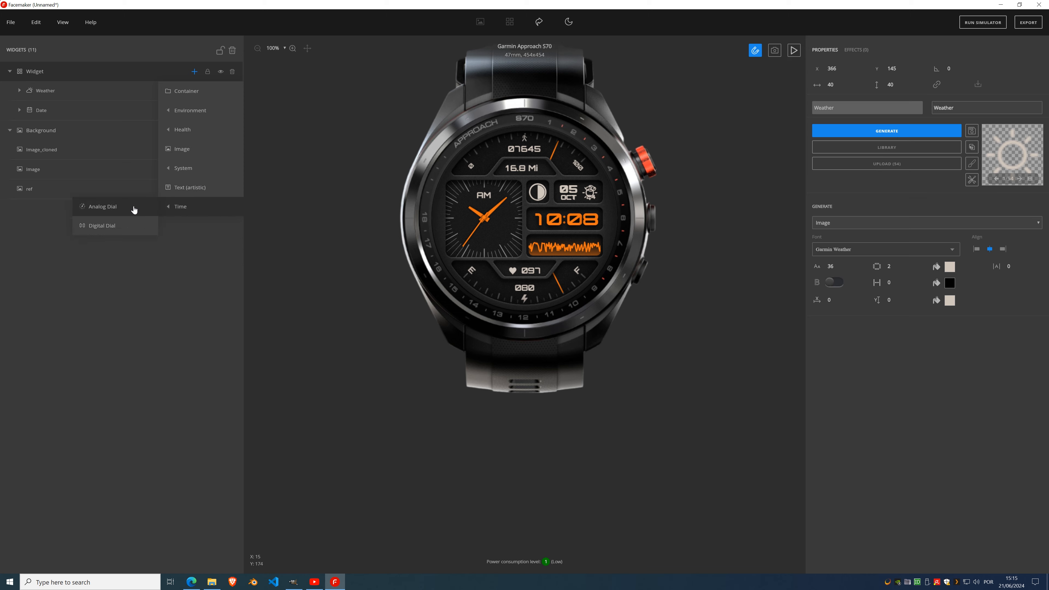
left_click(112, 227)
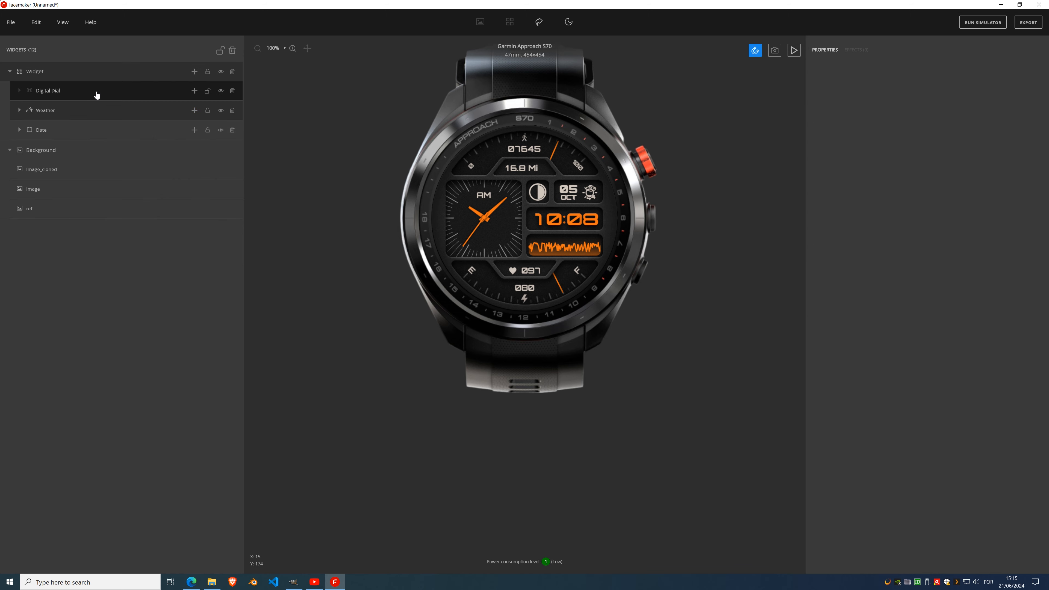
left_click(194, 92)
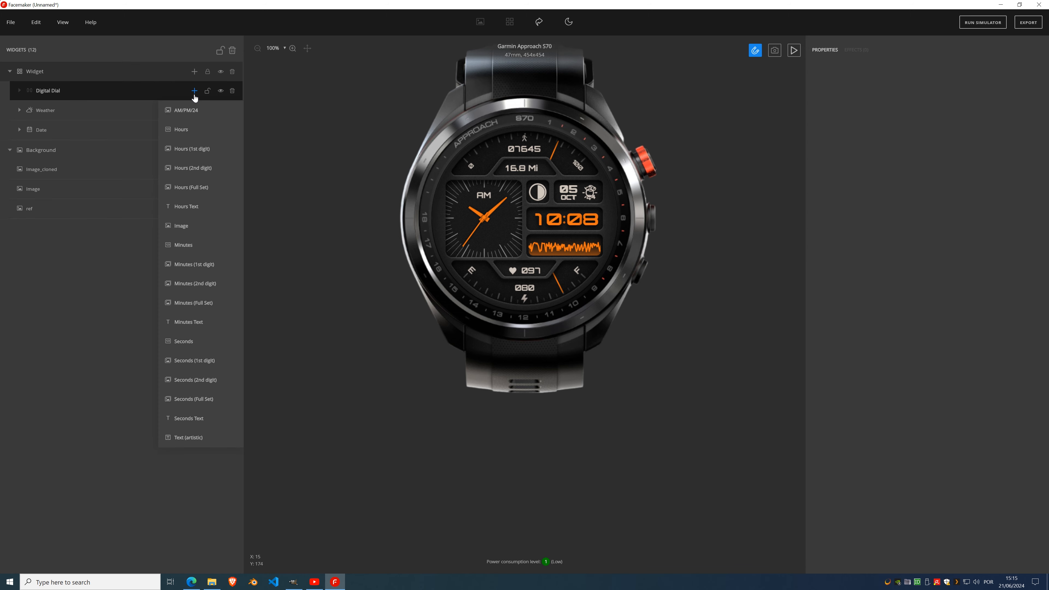
left_click(191, 131)
left_click(905, 138)
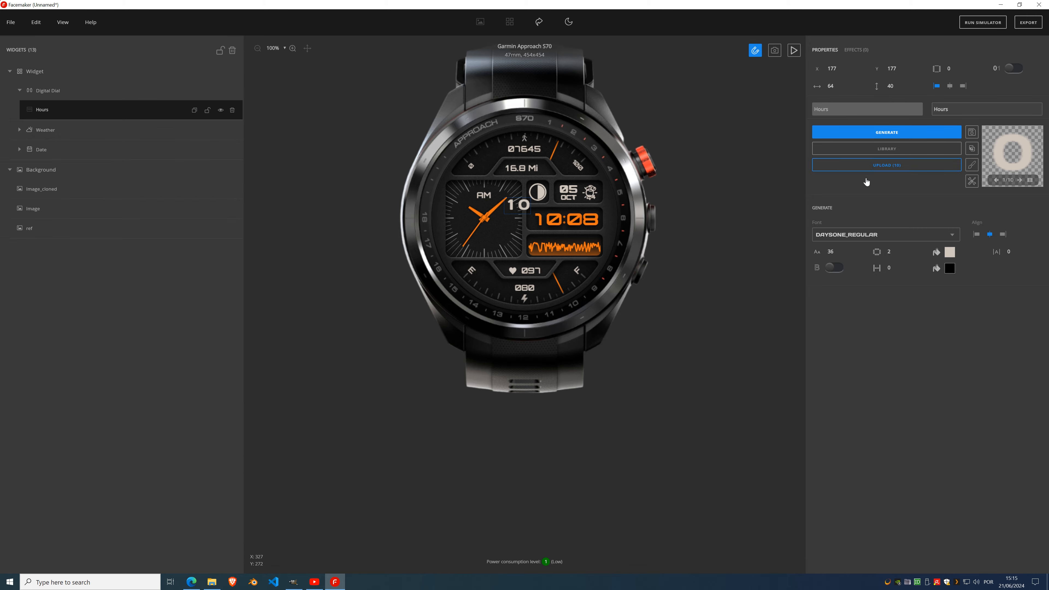
- Switch the hours digits to the slashed-zero font matching the reference and move them over its digital hours at X 237, Y 211
scroll(623, 245, "up", 3)
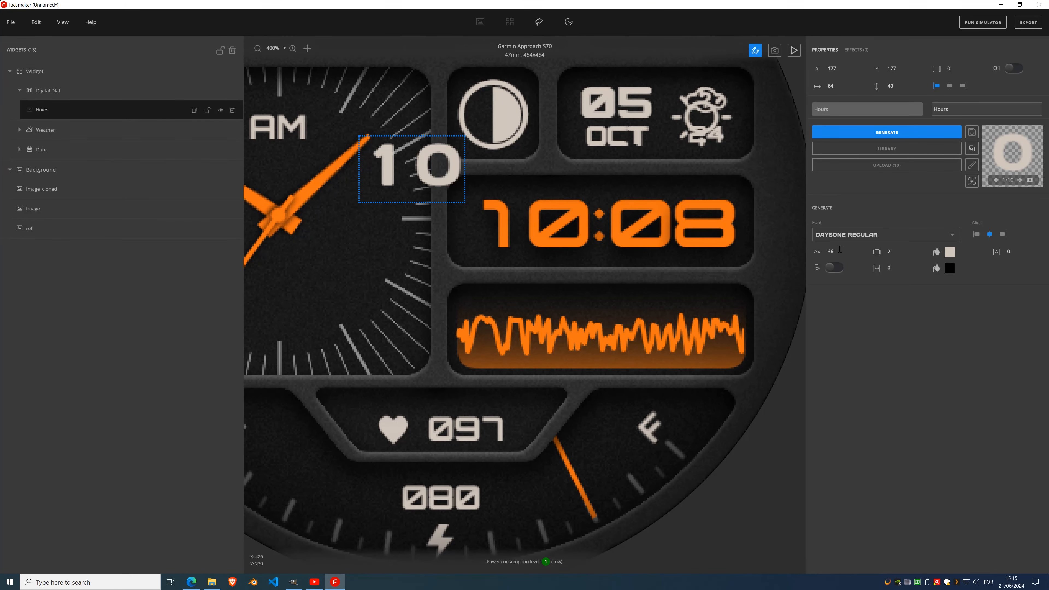
left_click(845, 234)
left_click(840, 327)
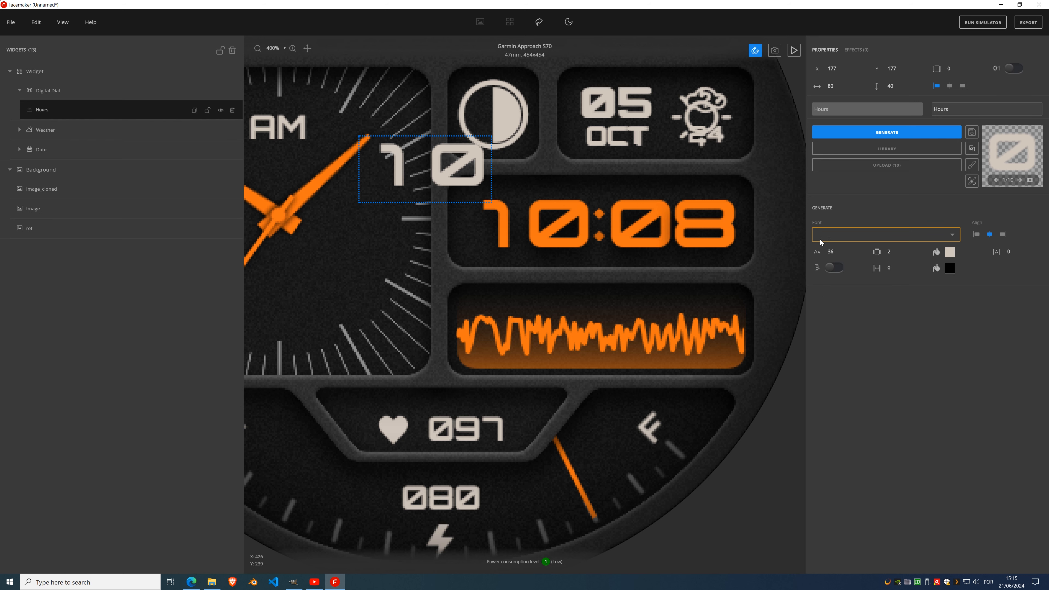
left_click_drag(462, 178, 561, 233)
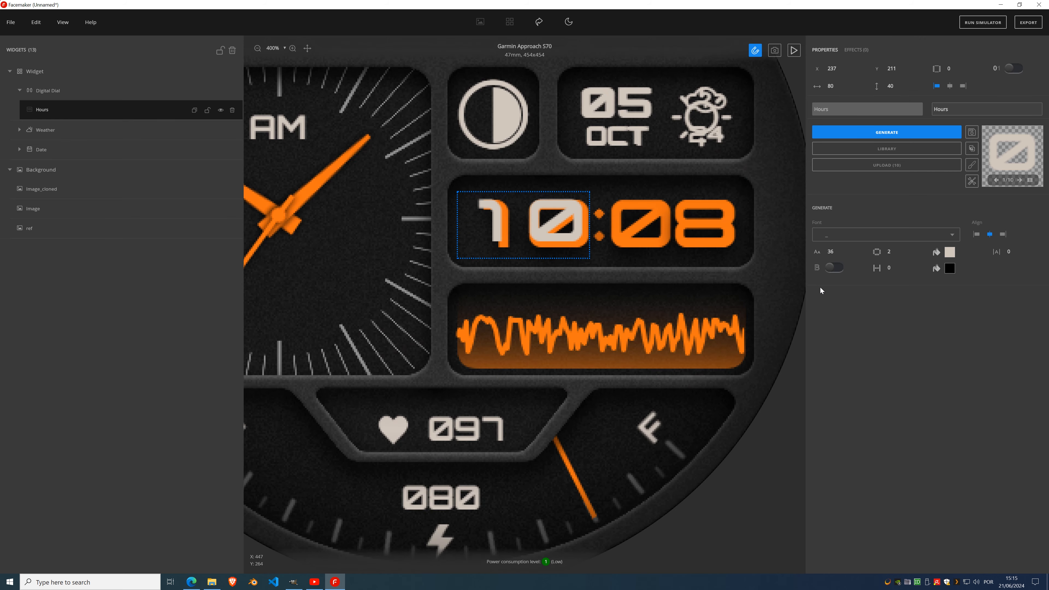
- Increase the hours font size to 42 and realign the digits over the reference at X 229, Y 210
left_click(844, 250)
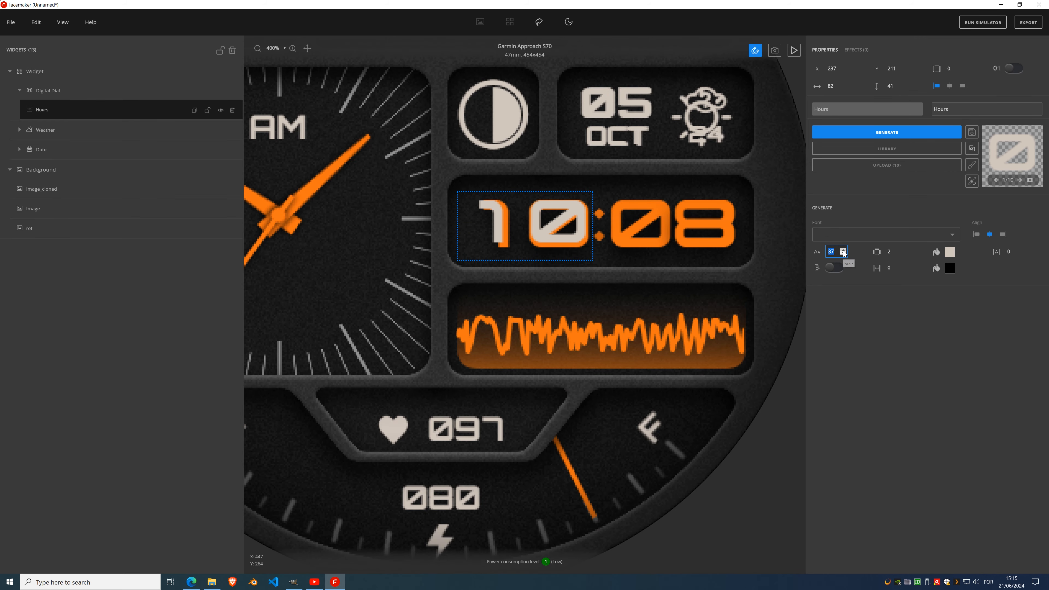
left_click(844, 251)
left_click(843, 251)
left_click(844, 251)
left_click(844, 250)
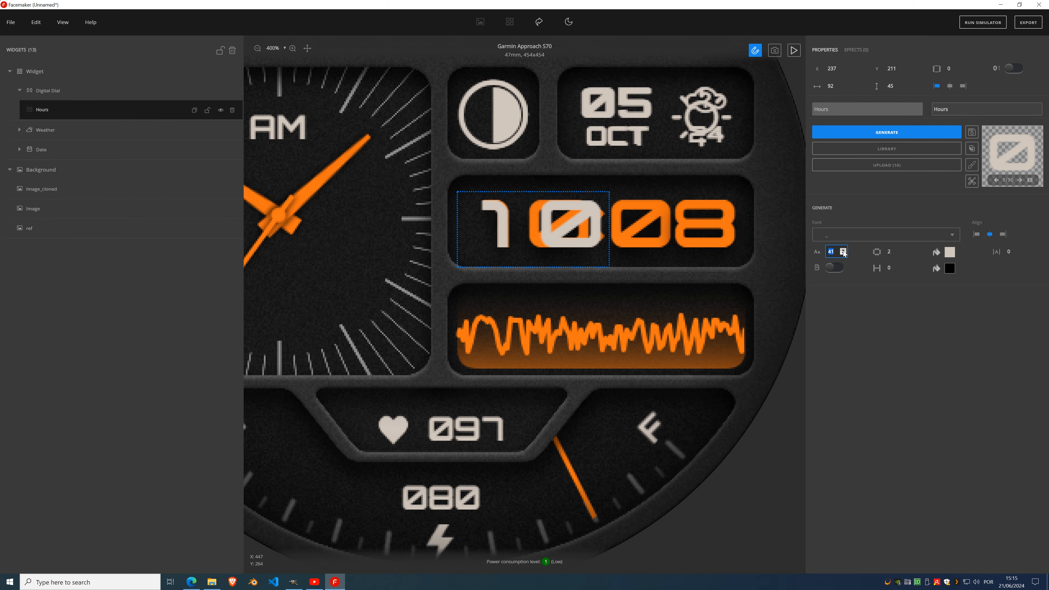
left_click(844, 251)
left_click_drag(569, 227, 560, 226)
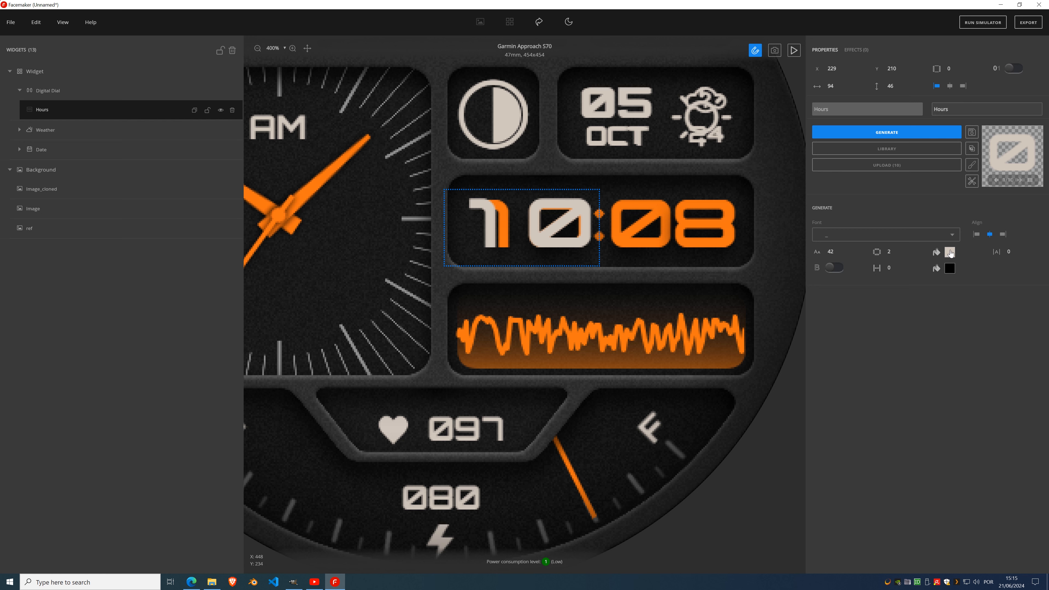
- Recolour both gradient stops of the hours digits with the orange sampled from the reference time
left_click(951, 252)
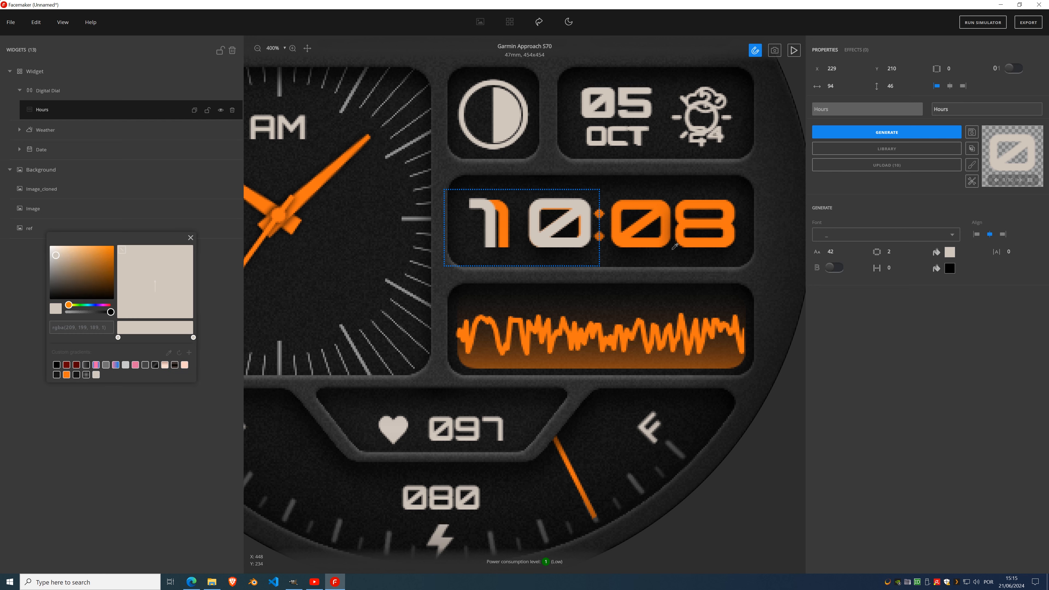
left_click(657, 214)
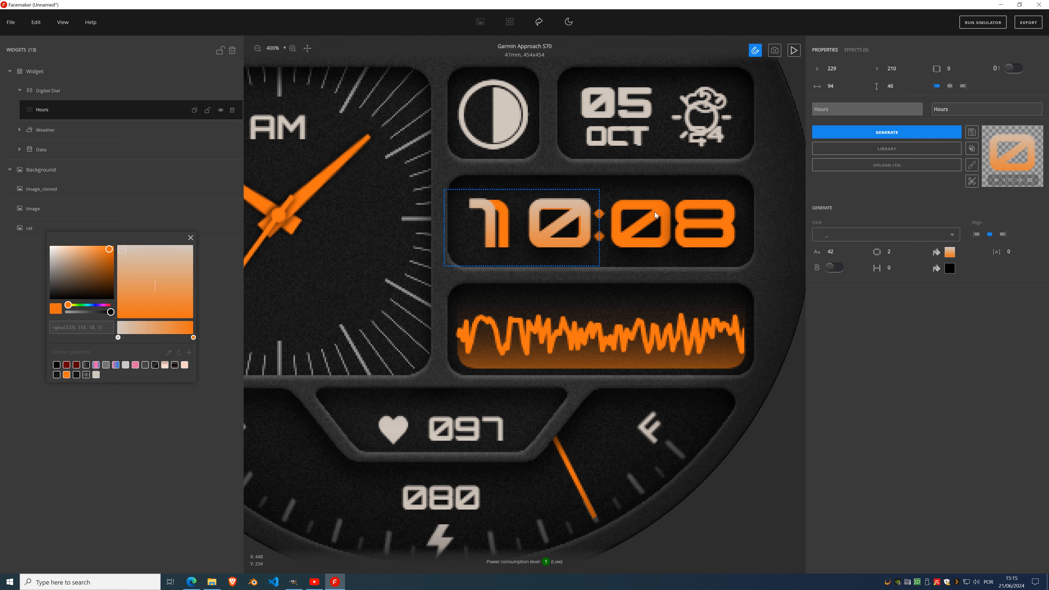
left_click(118, 337)
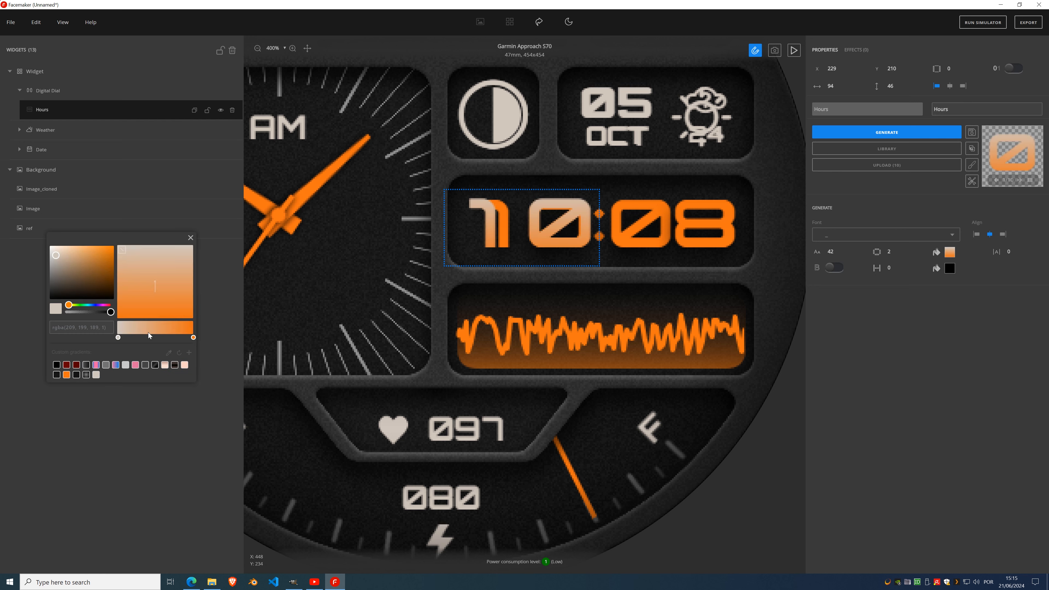
left_click(640, 202)
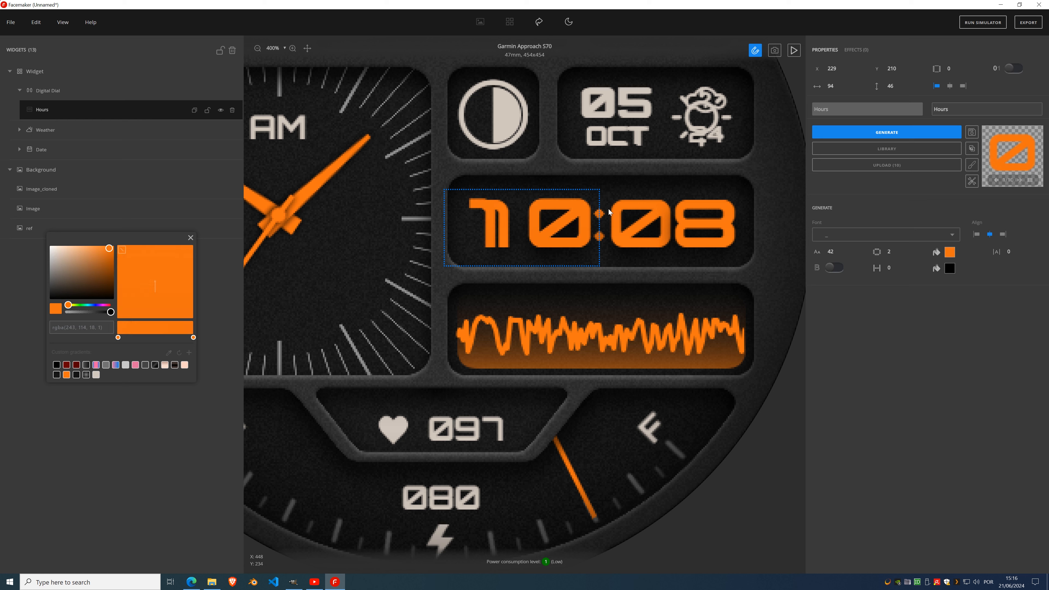
left_click(190, 353)
left_click(190, 238)
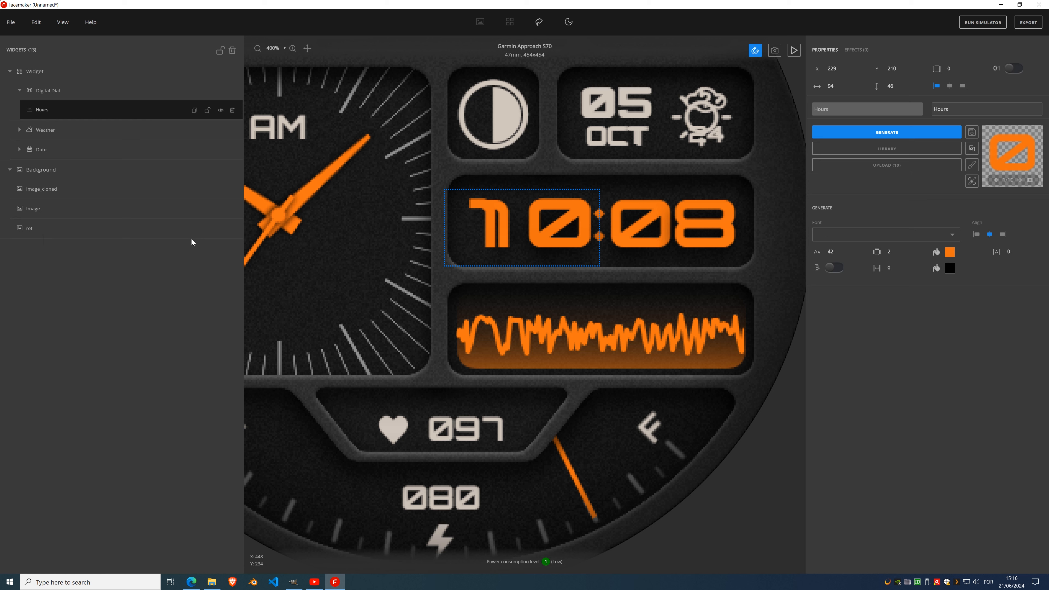
- Crop the hours digits to their content and place them over the reference hours at X 240, Y 215
left_click(988, 186)
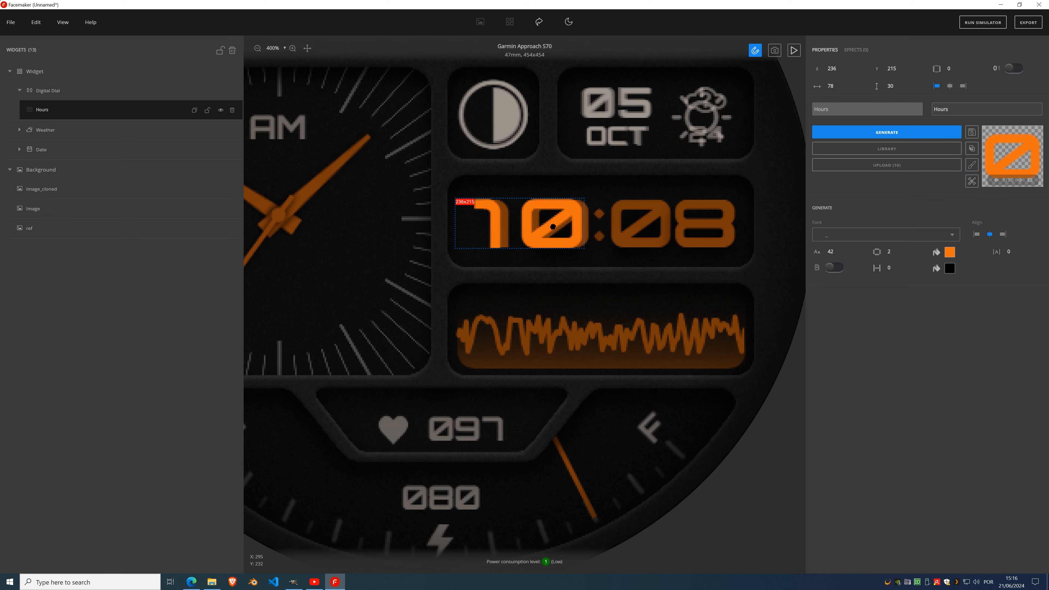
left_click_drag(553, 227, 561, 226)
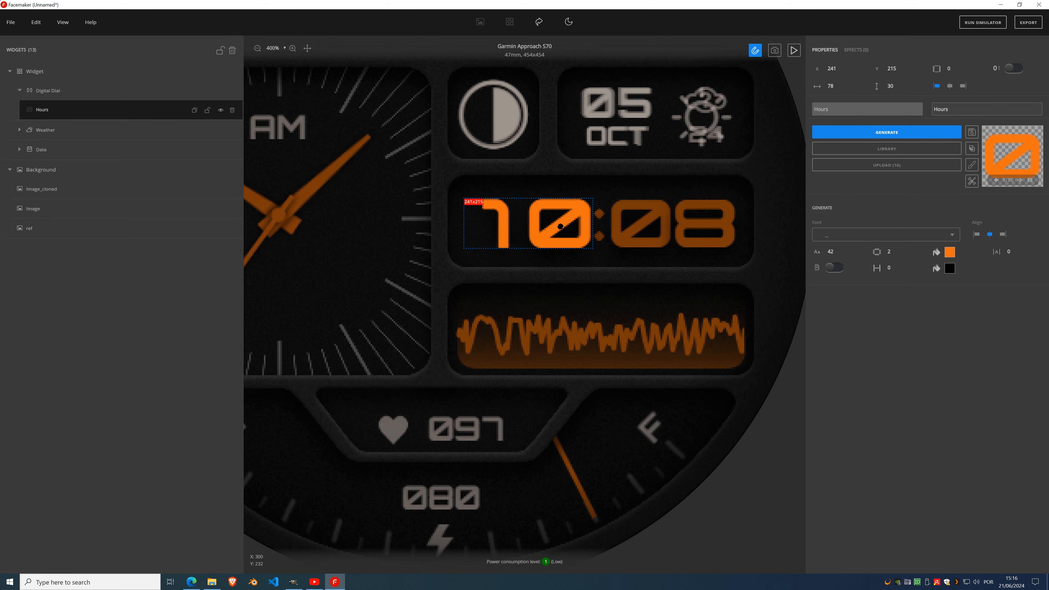
left_click_drag(561, 226, 559, 226)
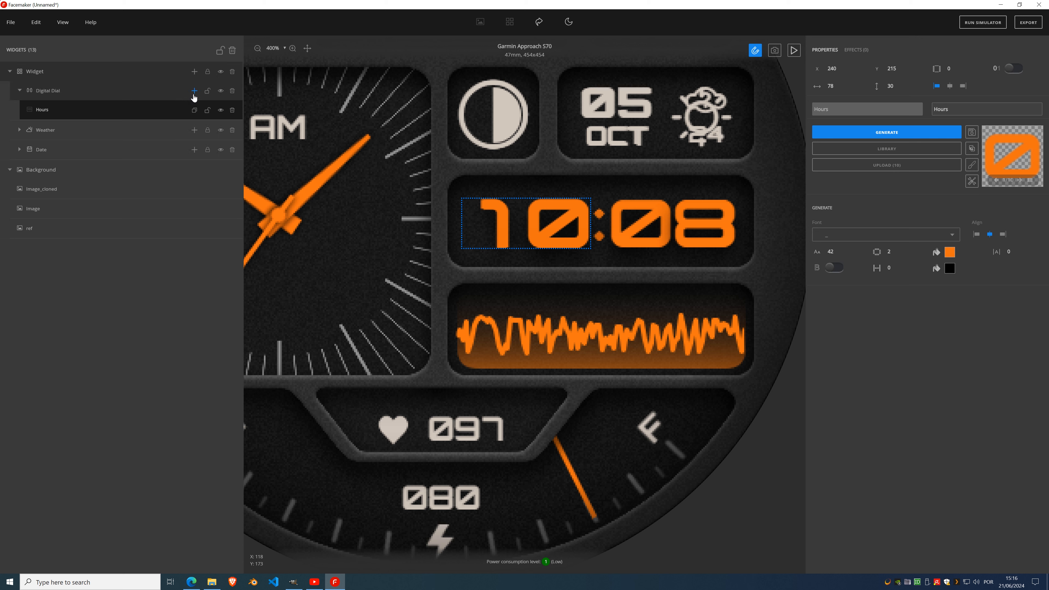
- Add a Minutes element to the Digital Dial and generate its digits in the same orange style
left_click(194, 93)
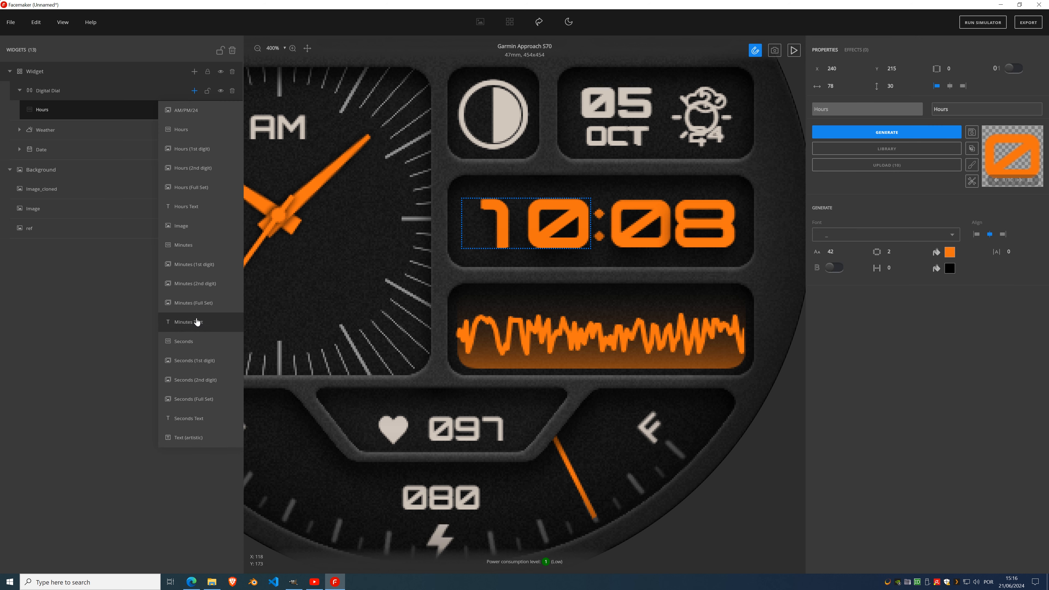
left_click(191, 247)
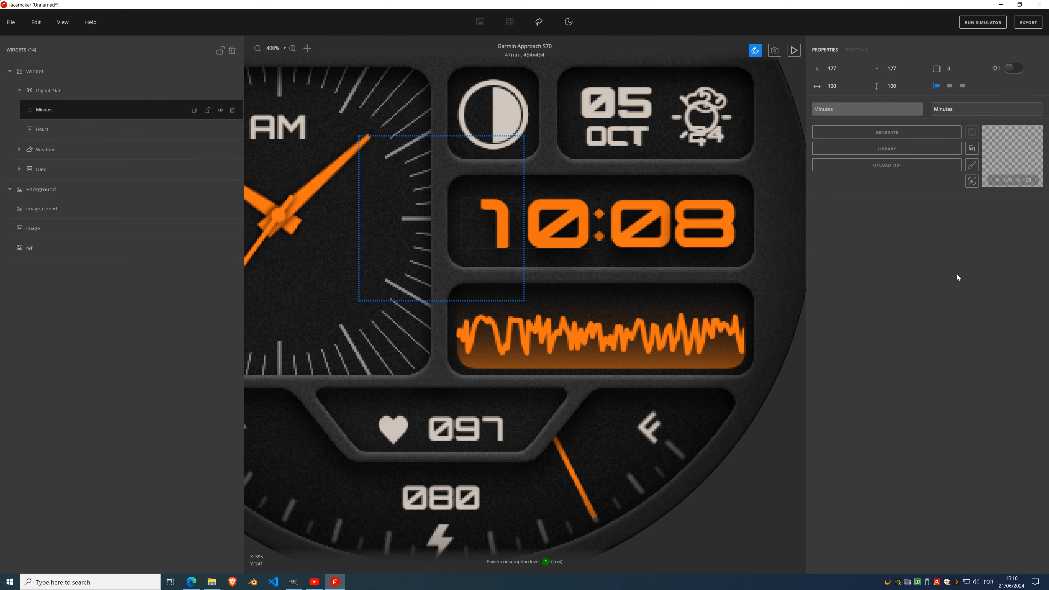
left_click(886, 139)
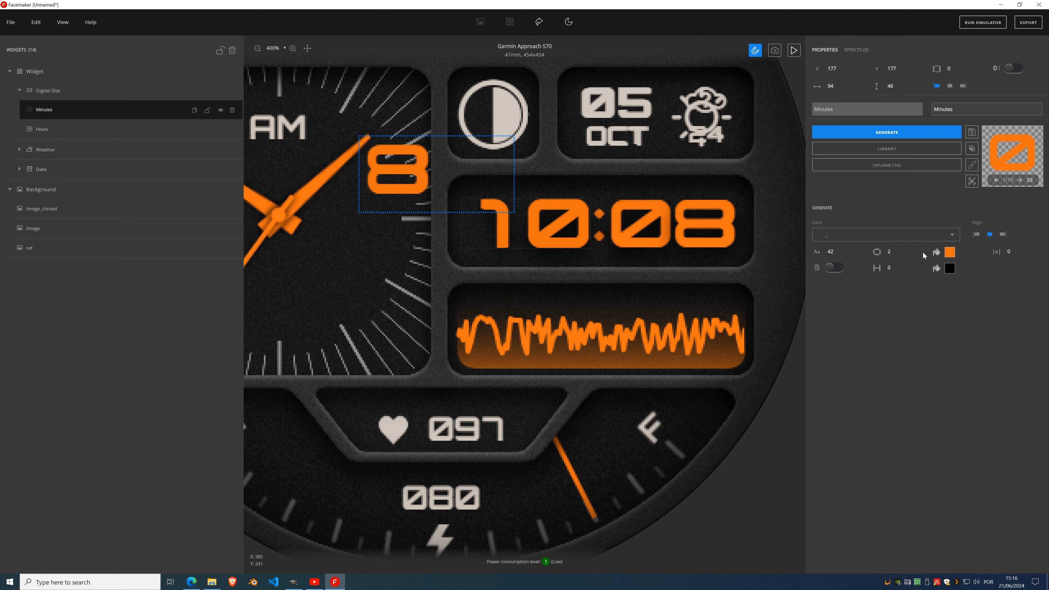
- Turn on the leading zero for the minutes, centre their alignment and move them clear of the reference to X 122, Y 249
left_click(1013, 69)
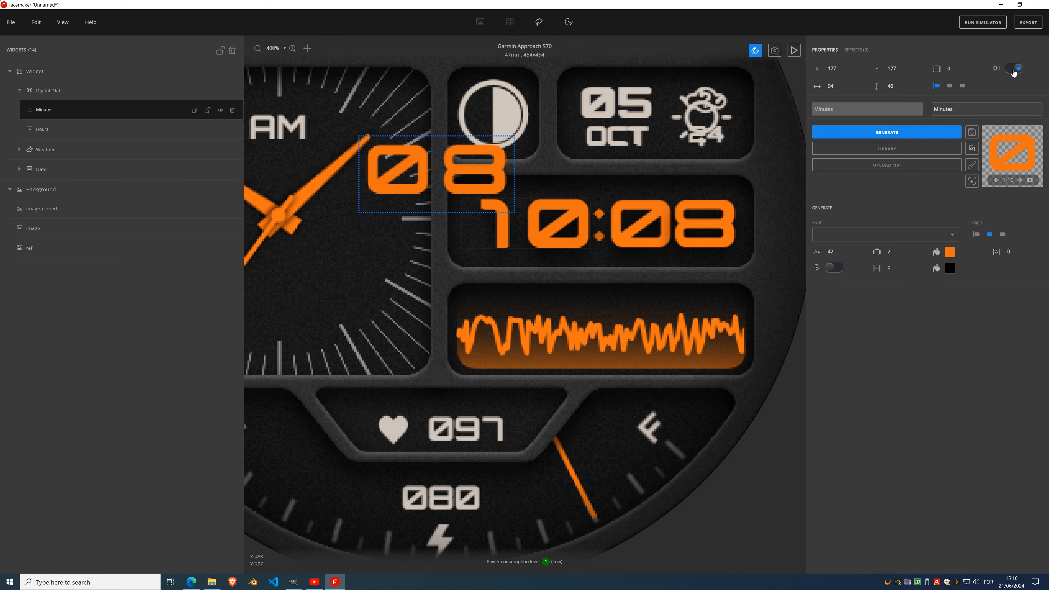
left_click(1013, 69)
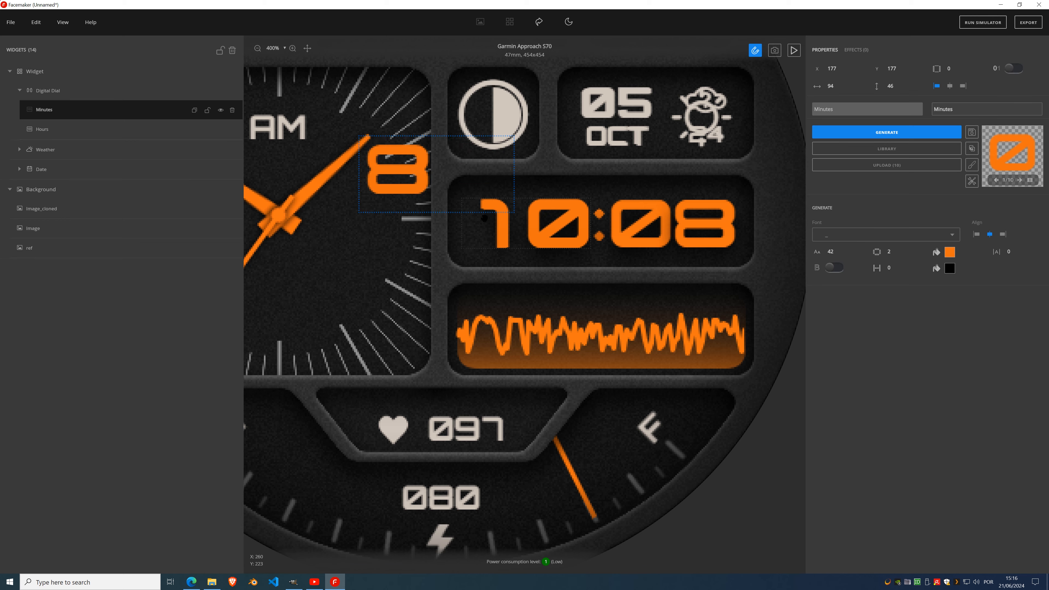
left_click_drag(410, 166, 347, 248)
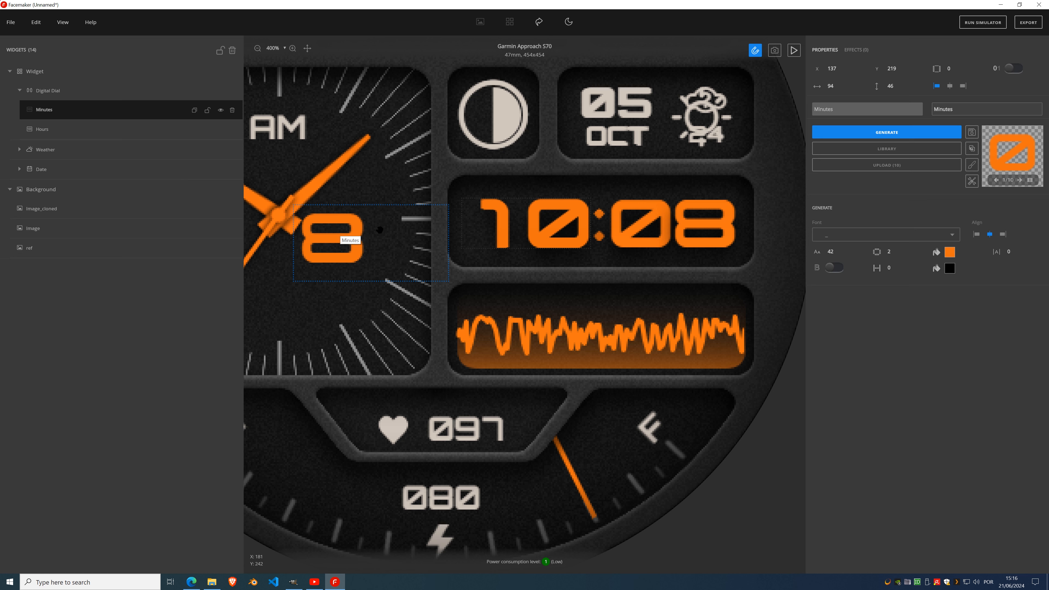
left_click(1014, 68)
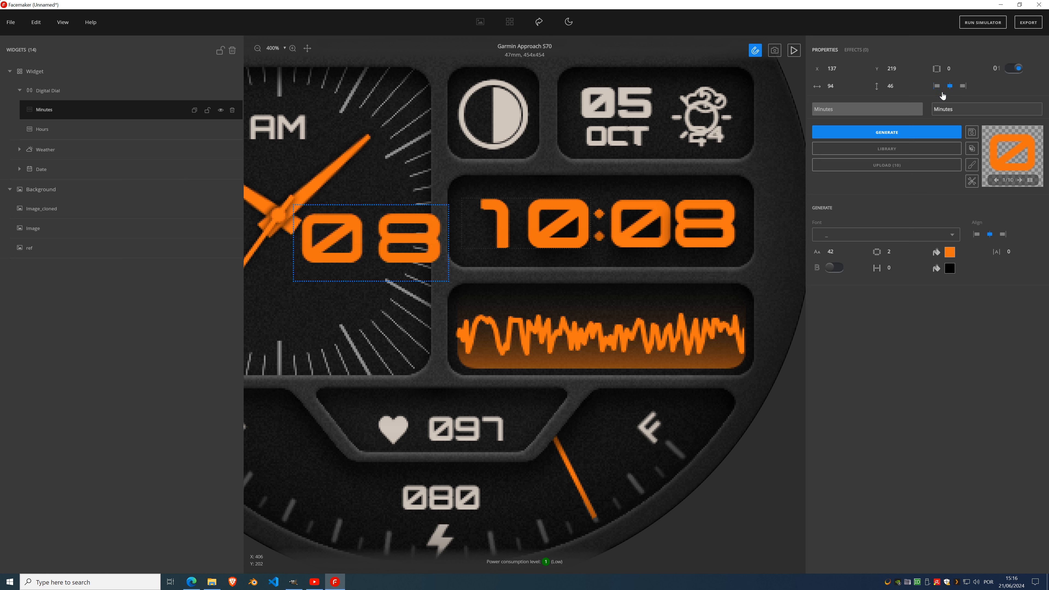
left_click_drag(371, 249, 326, 293)
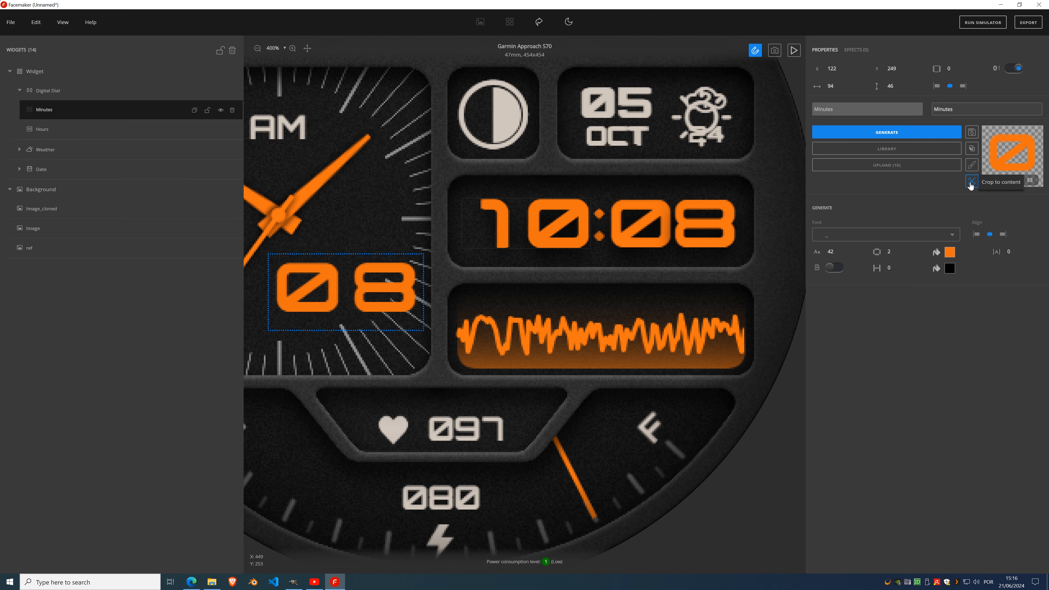
- Crop the minutes digits to their content and align them over the reference minutes at X 329, Y 215
left_click(992, 188)
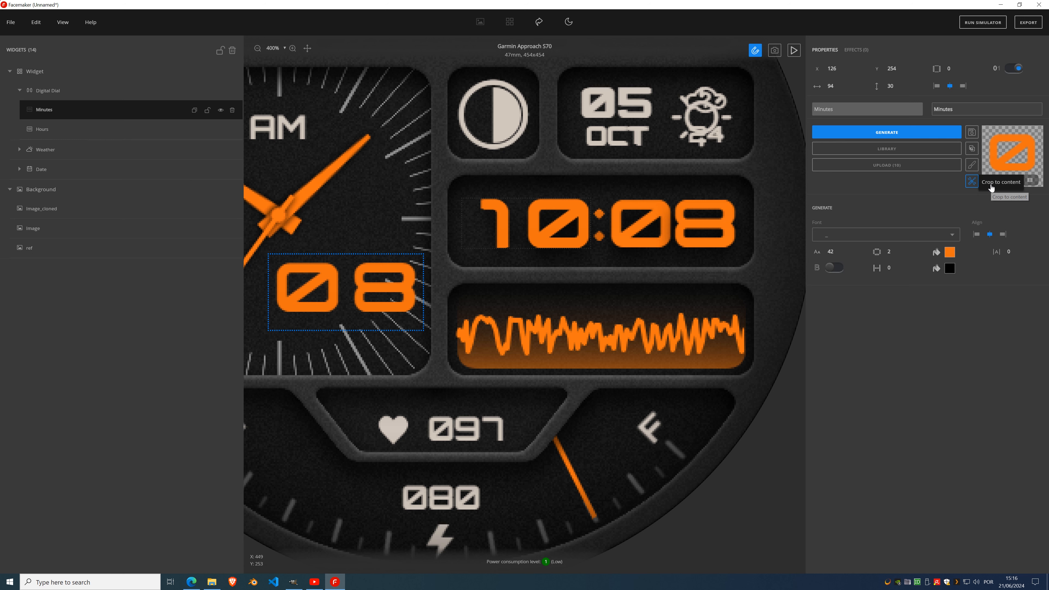
left_click_drag(335, 287, 670, 222)
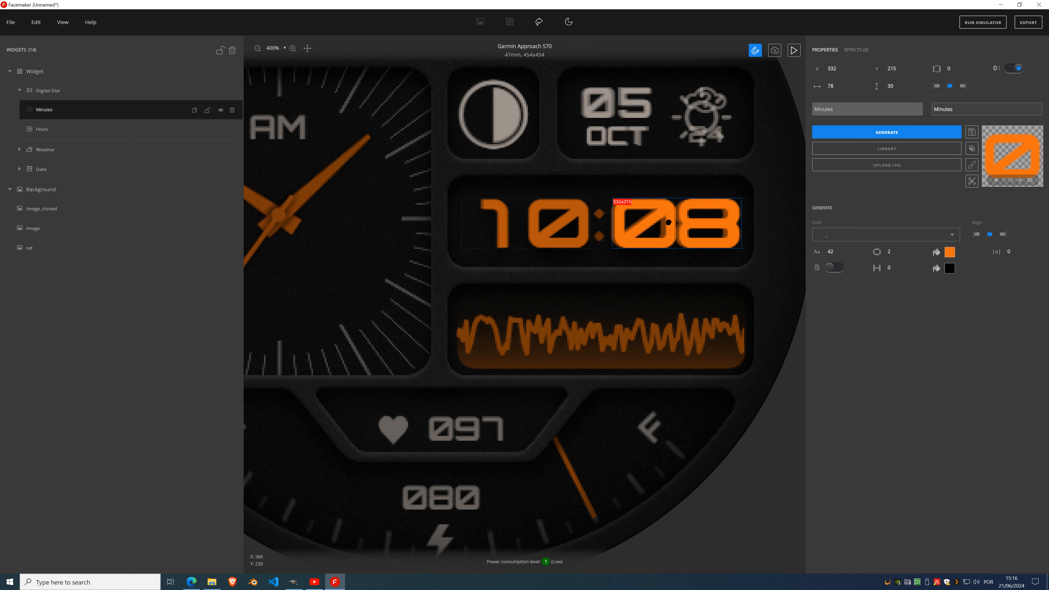
scroll(643, 231, "down", 3)
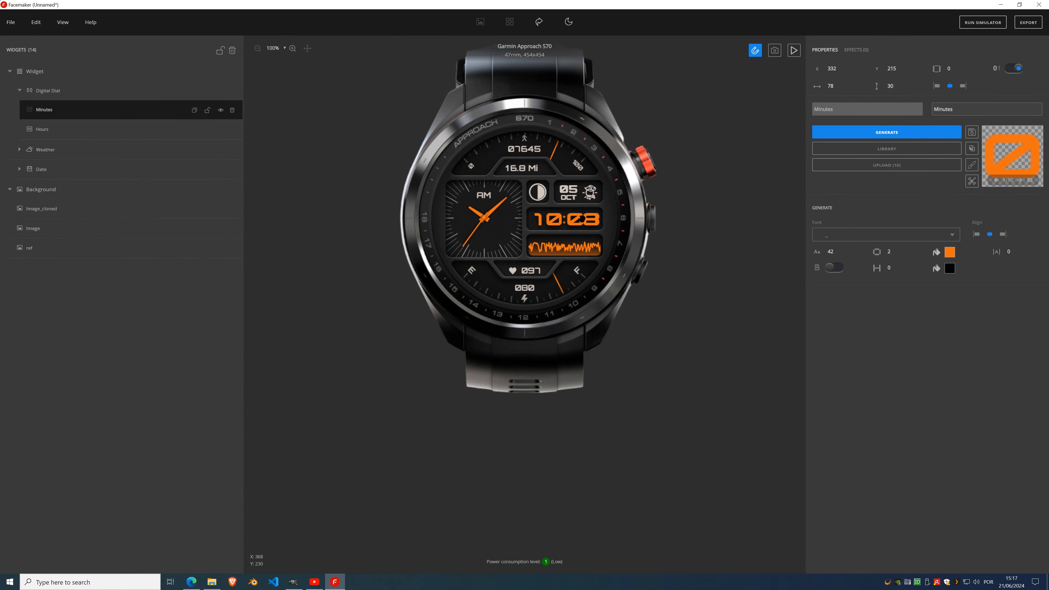
left_click_drag(587, 220, 581, 221)
scroll(554, 219, "up", 5)
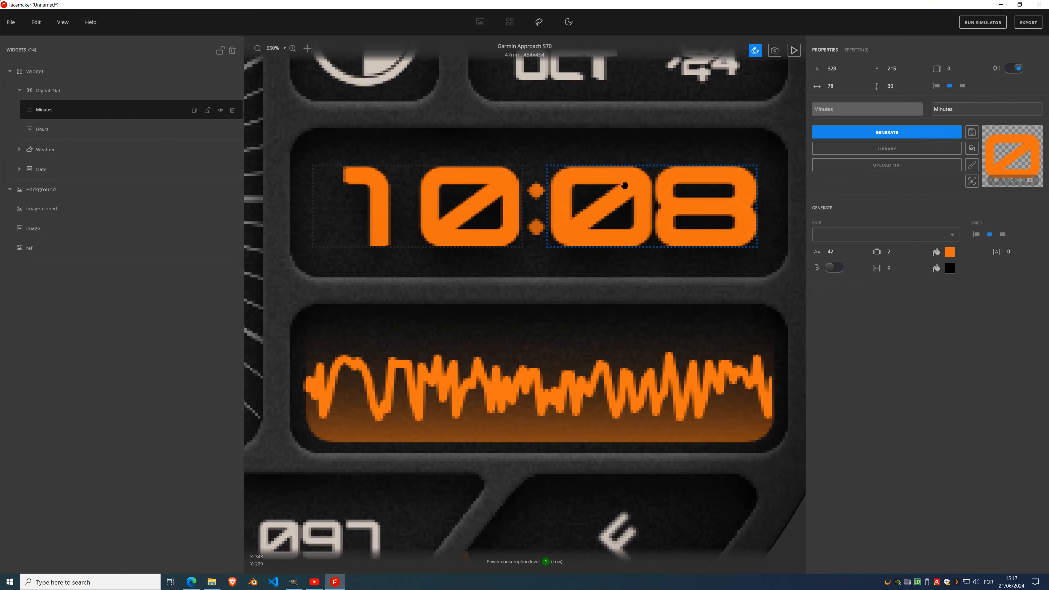
left_click(844, 67)
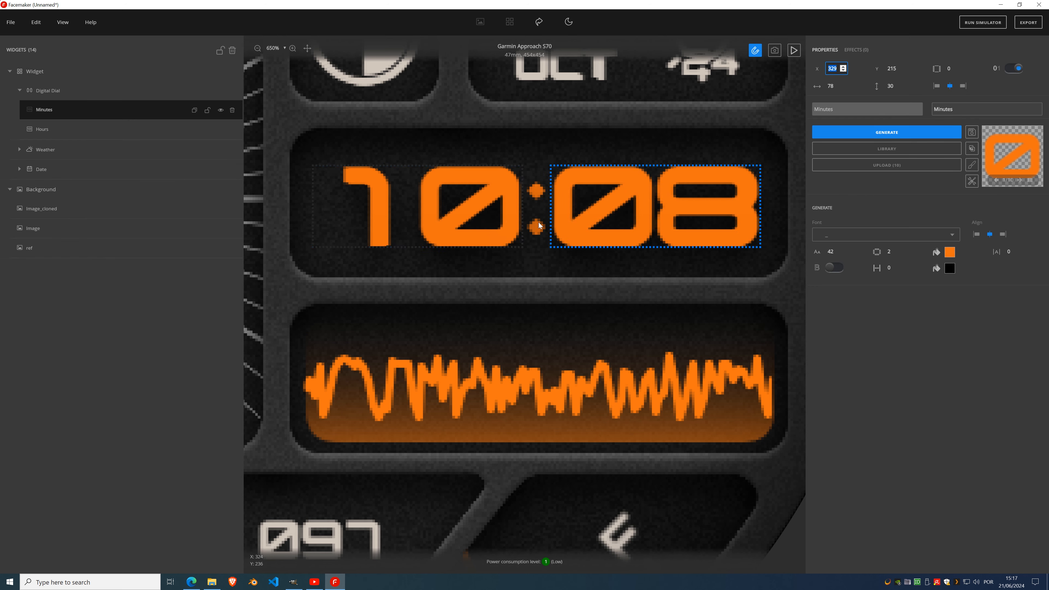
- Lock the Digital Dial group and add an artistic text element containing ":" to the Background group, above image_cloned
left_click(207, 91)
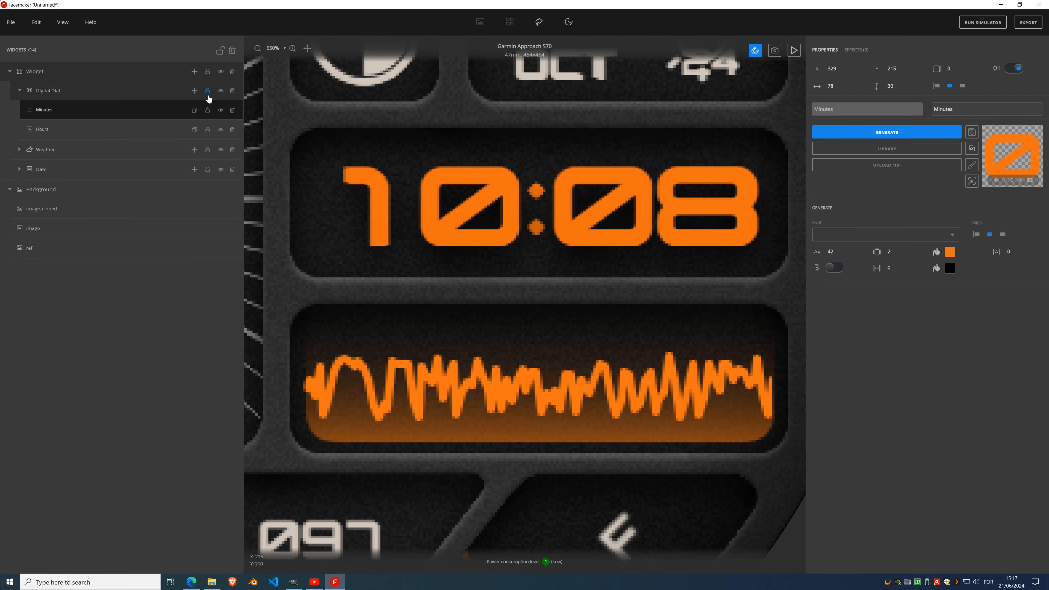
left_click(71, 211)
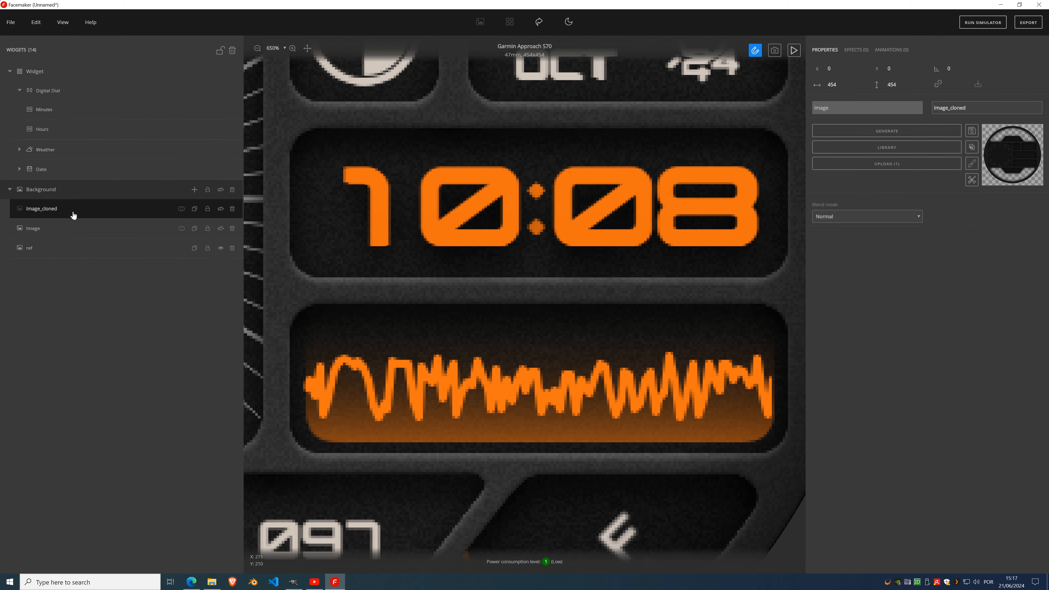
left_click(194, 190)
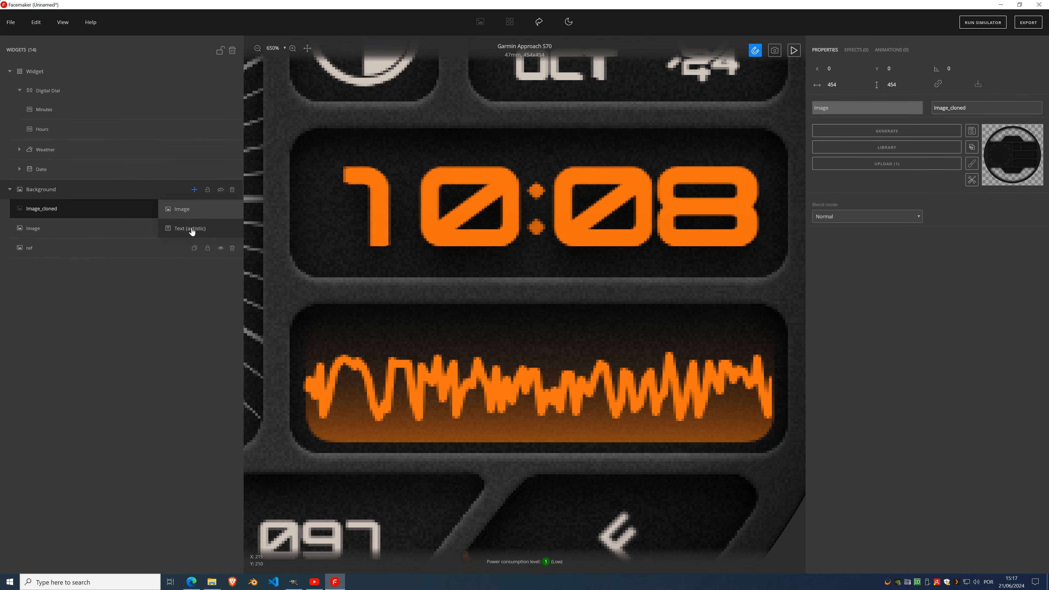
left_click(186, 228)
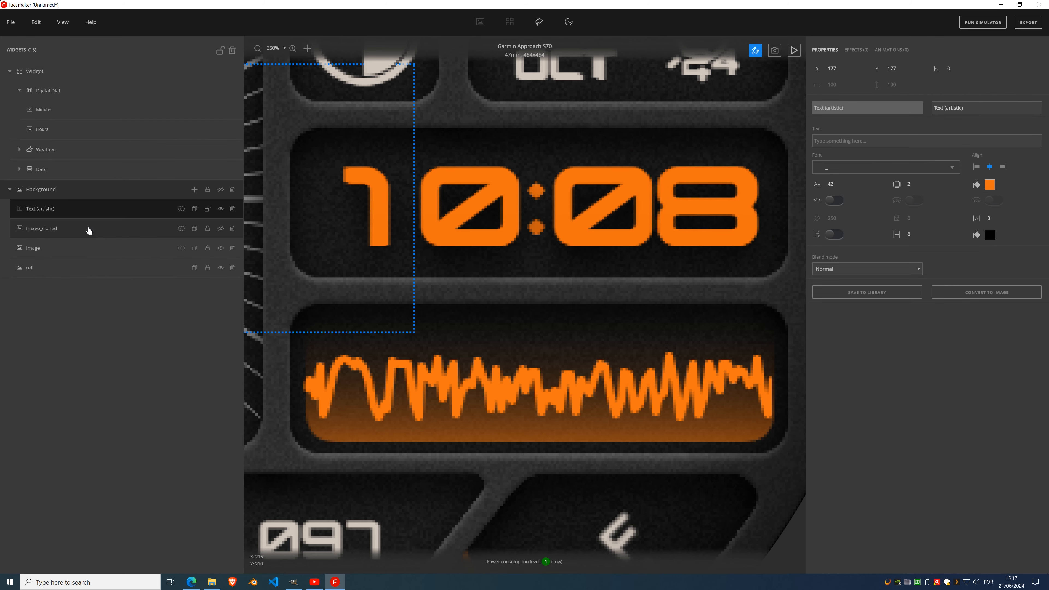
left_click(836, 140)
type(":")
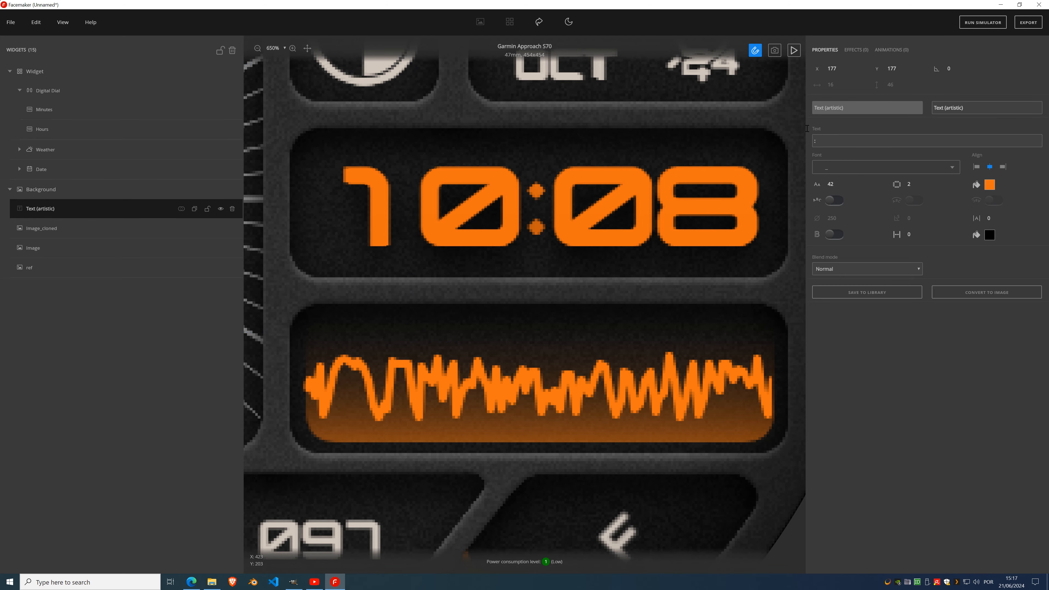
- Move the colon text over the reference colon between the hours and minutes, at X 316, Y 206
scroll(377, 173, "down", 5)
left_click_drag(743, 267, 512, 297)
scroll(532, 291, "up", 8)
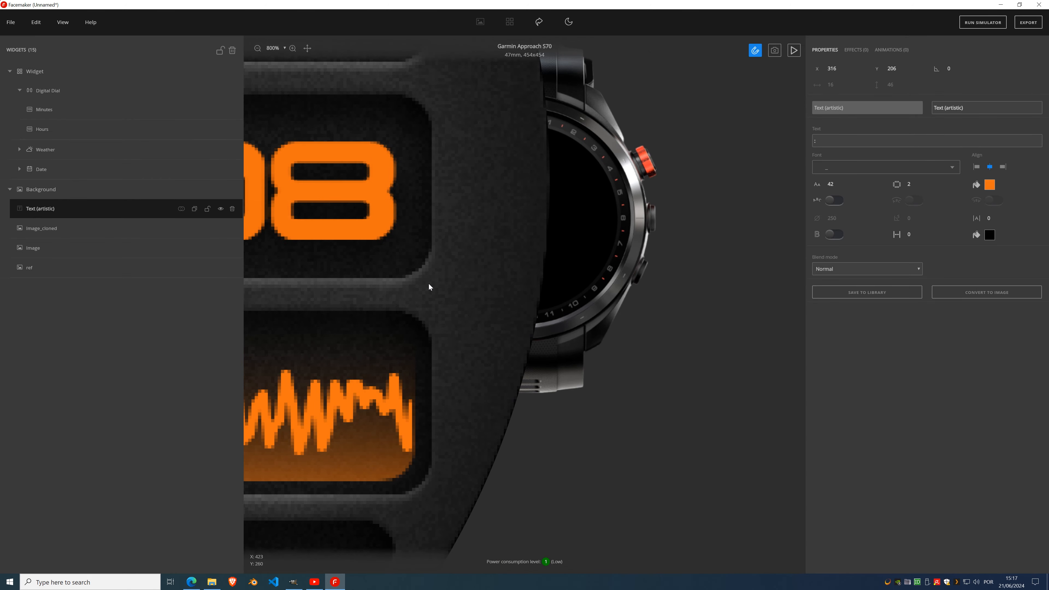
left_click_drag(425, 282, 730, 308)
left_click_drag(455, 278, 696, 321)
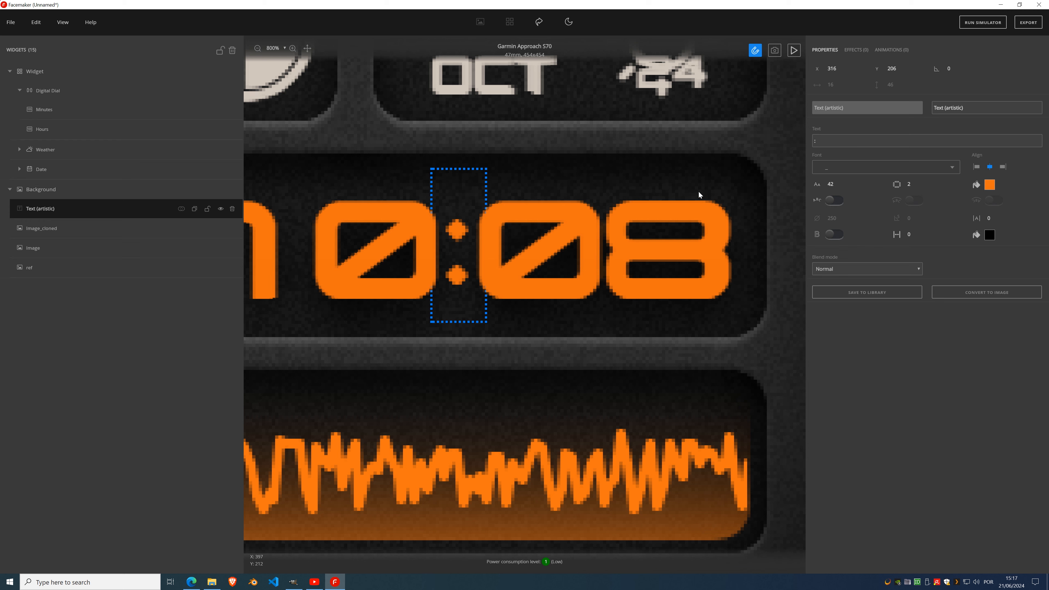
- Convert the colon text to an image and crop it to its content
left_click(969, 294)
left_click(972, 180)
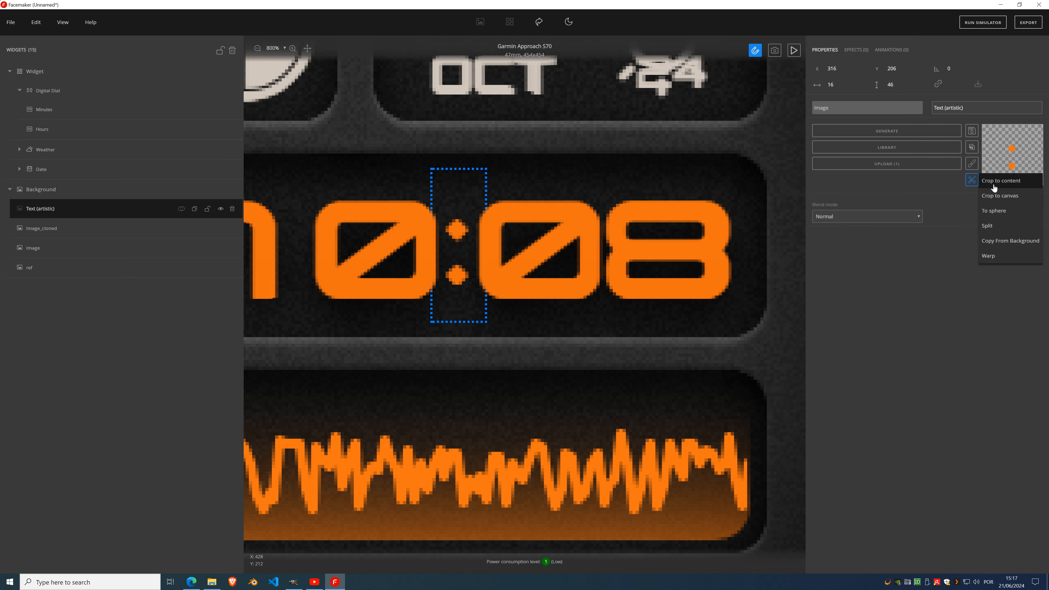
left_click(1002, 181)
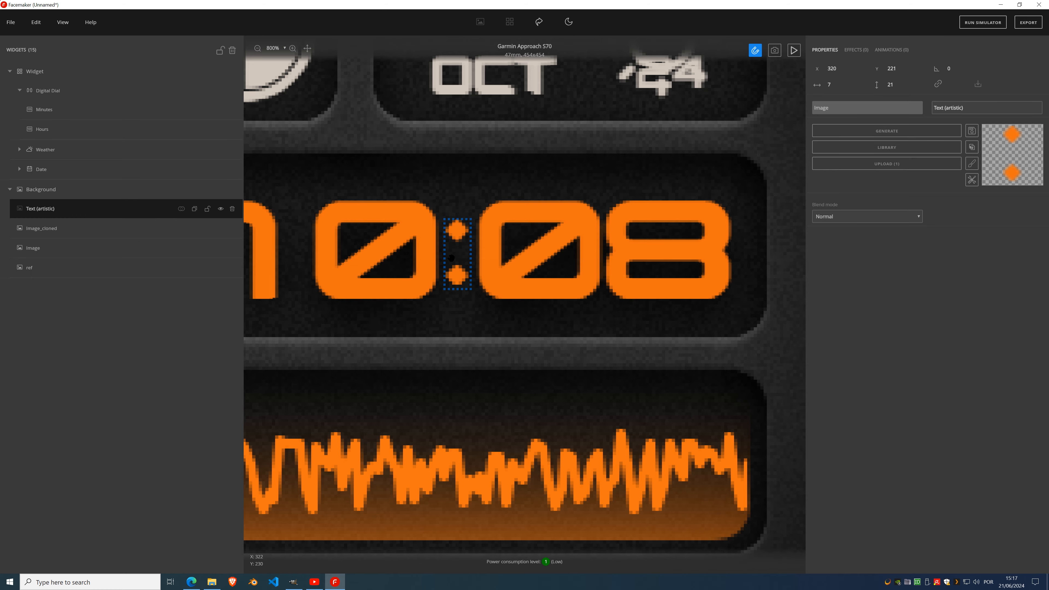
- Show the image_cloned and image layers in the Background group so that they cover the reference design
scroll(458, 254, "down", 3)
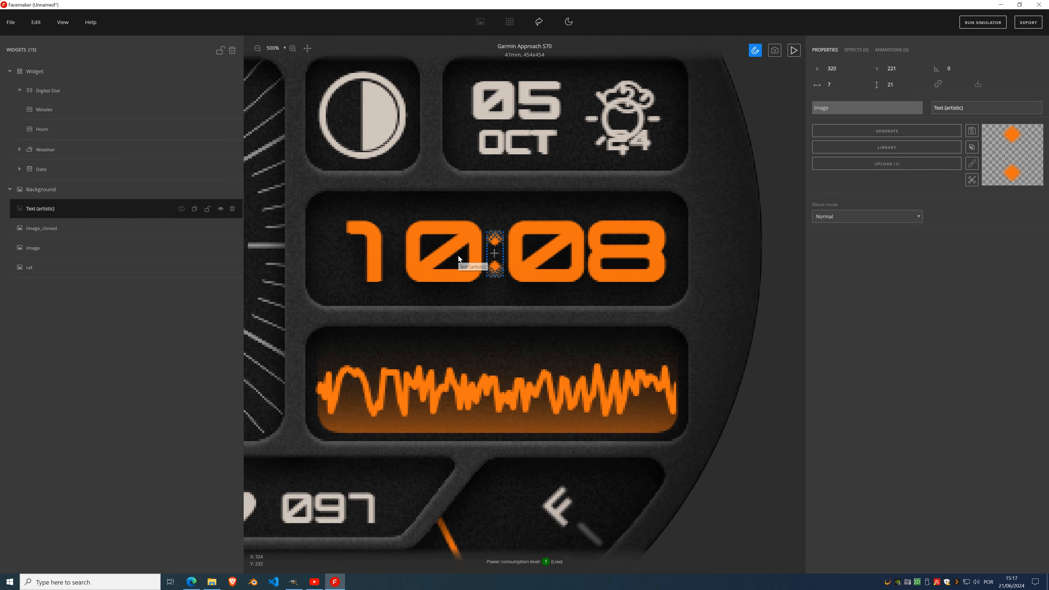
scroll(458, 254, "down", 5)
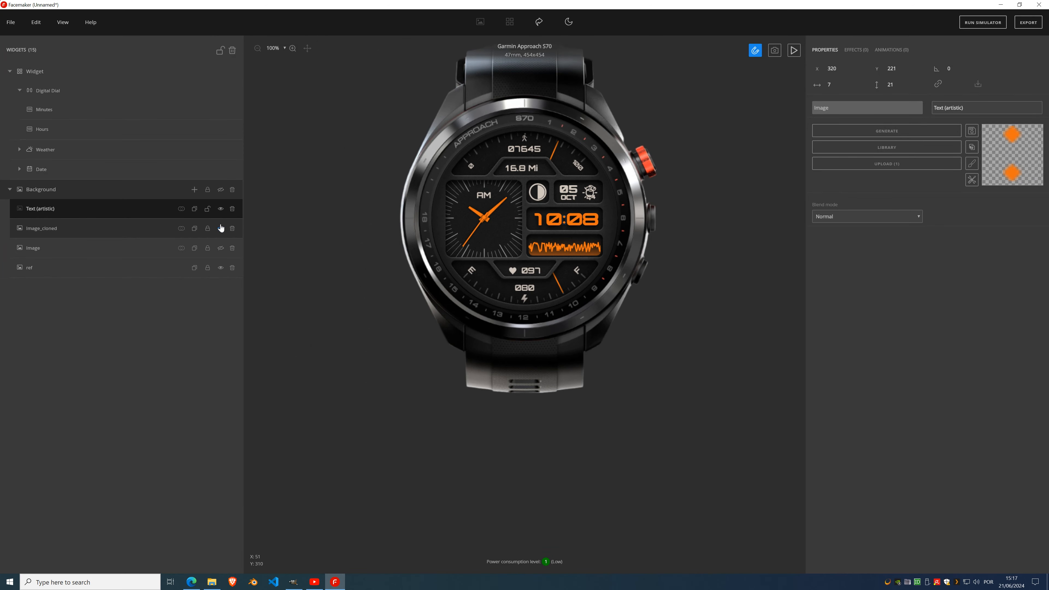
left_click(221, 228)
left_click(221, 248)
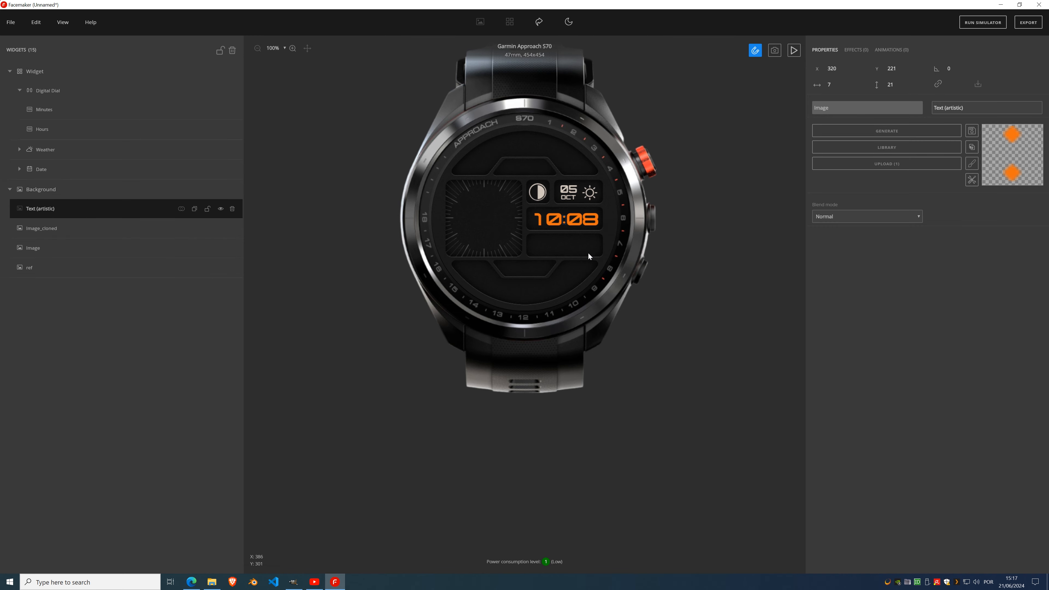
left_click(220, 209)
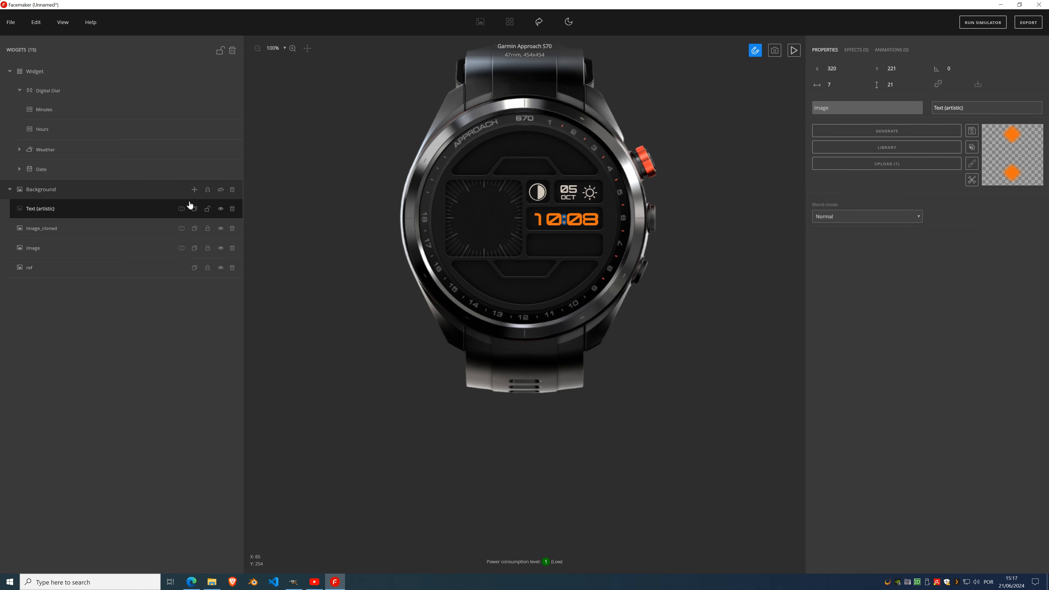
- Hide the Background's Text (artistic), image_cloned and image layers, keeping only the ref layer displayed
left_click(221, 228)
left_click(221, 230)
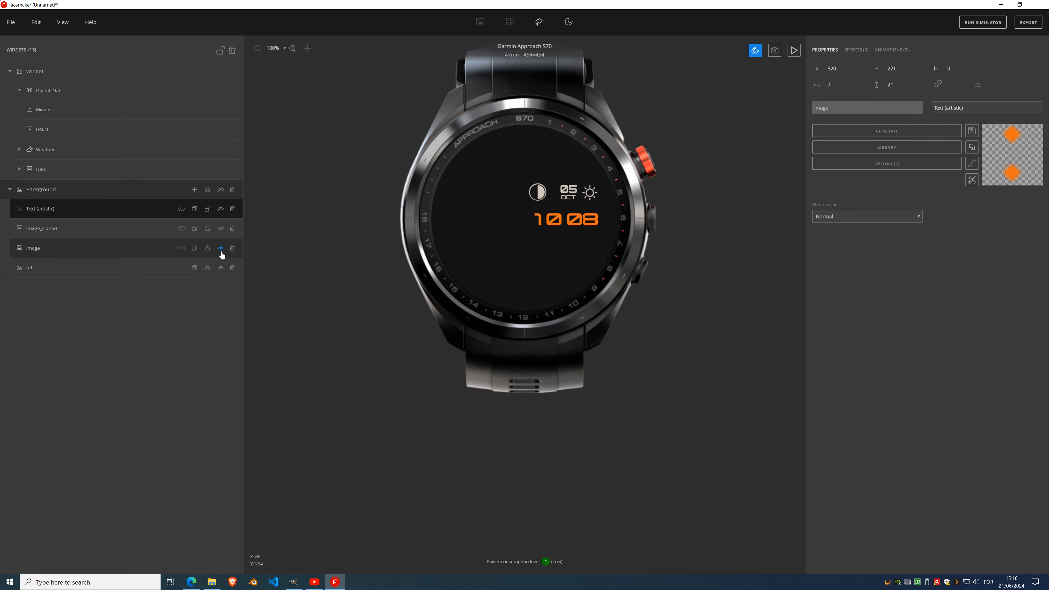
left_click(221, 248)
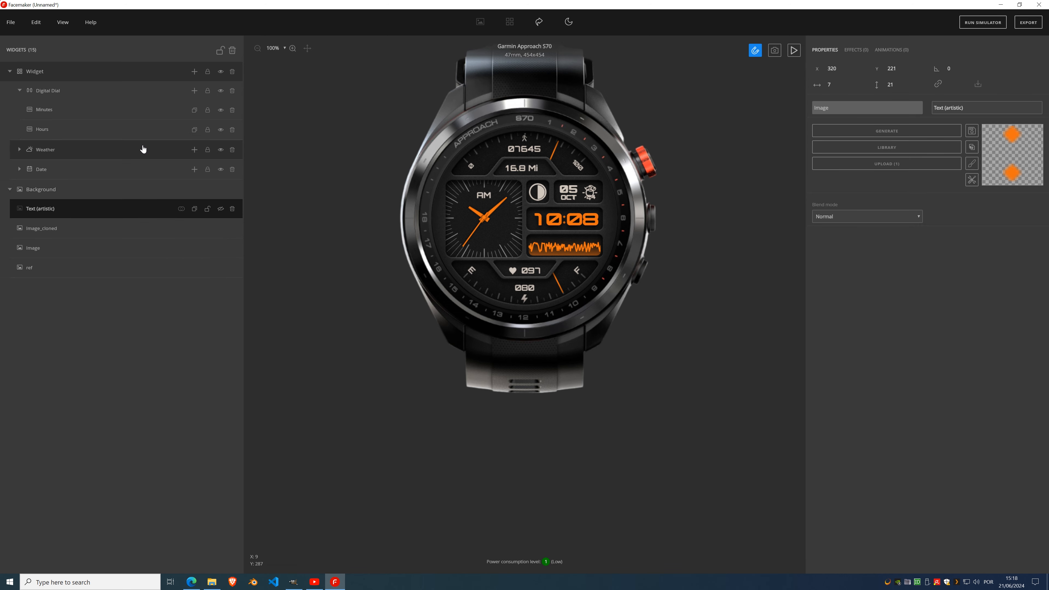
- Collapse Digital Dial, add a Heart rate widget to the Widget group and place it directly below Digital Dial
left_click(20, 91)
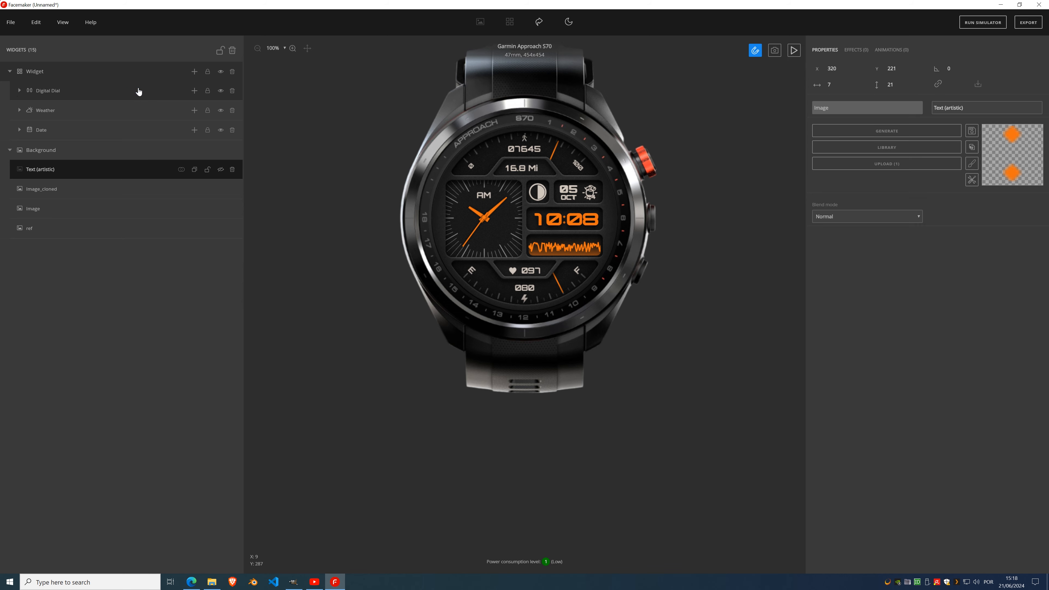
left_click(195, 72)
mouse_move(194, 135)
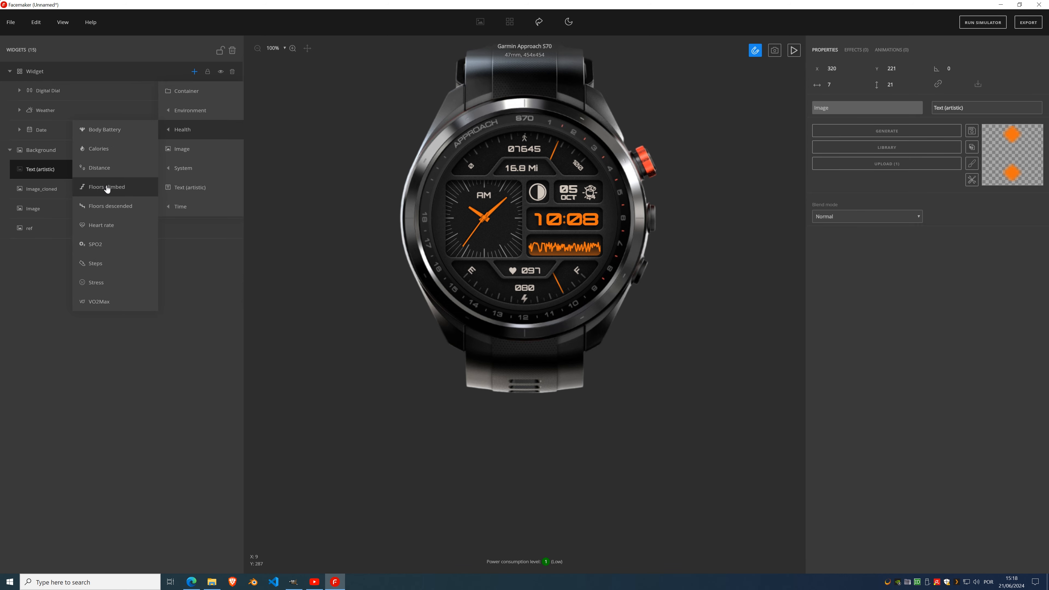
left_click(108, 226)
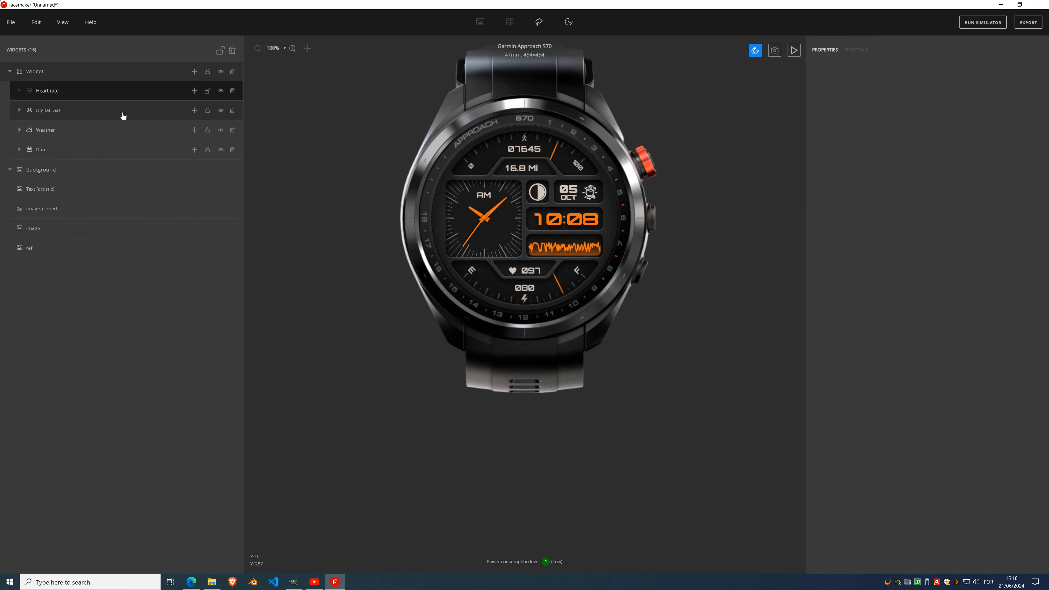
left_click_drag(125, 98, 100, 119)
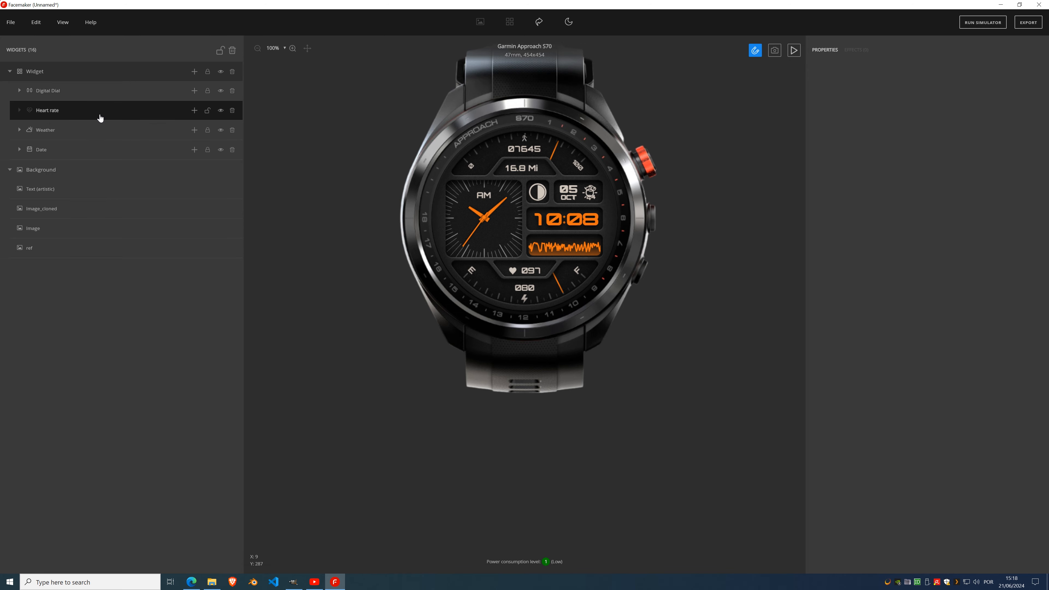
- Add a Line Graph to the Heart rate widget and place it over the analog dial at X 50, Y 199
left_click(194, 110)
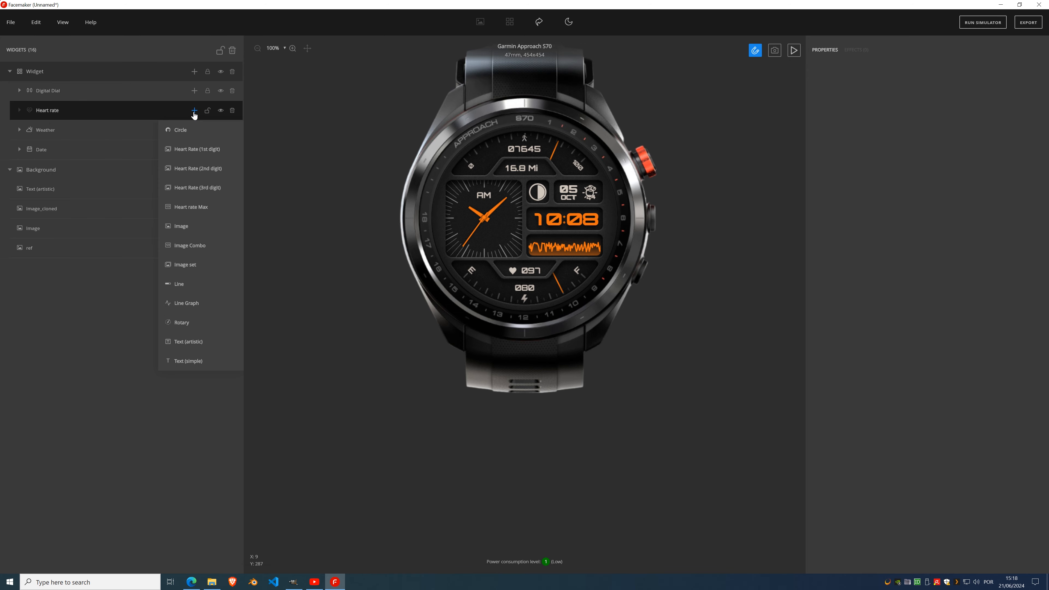
left_click(192, 303)
left_click_drag(531, 219, 437, 168)
scroll(516, 268, "up", 4)
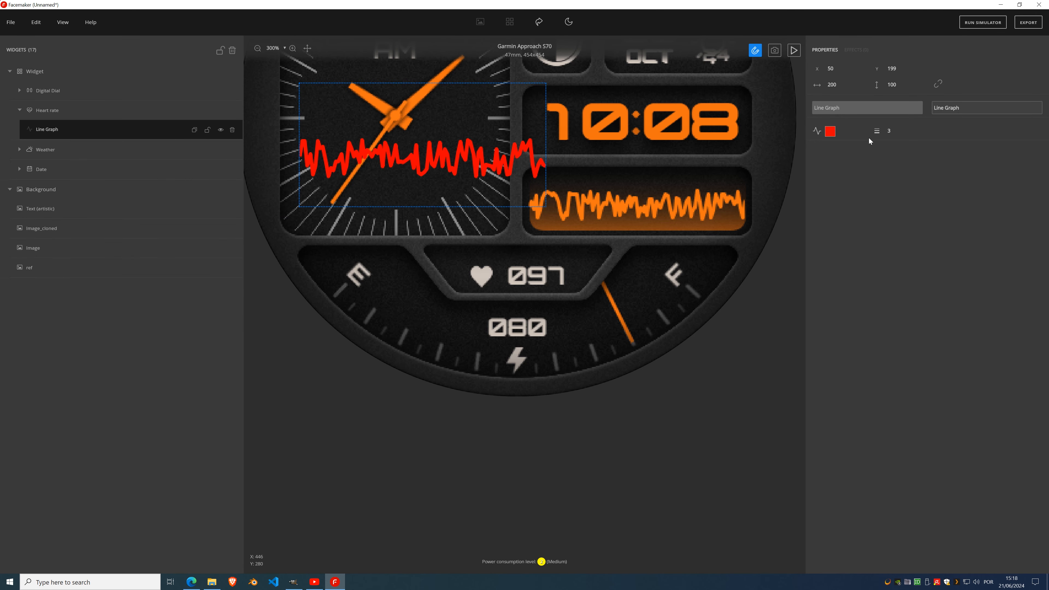
- Recolor the line graph with the orange sampled from the reference watch face and save that orange as a custom color
left_click(830, 136)
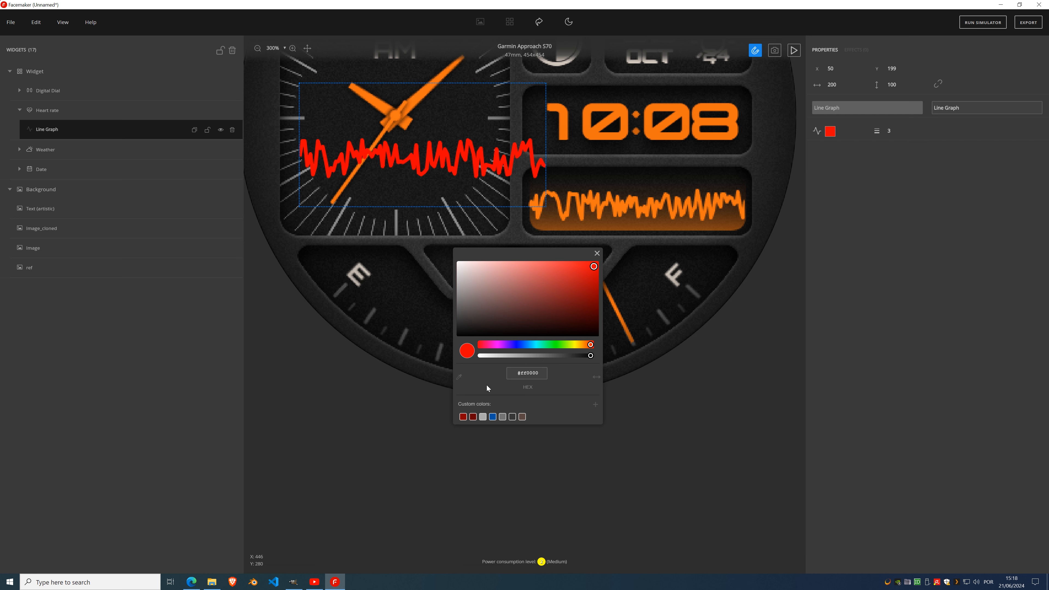
left_click(653, 115)
left_click(595, 405)
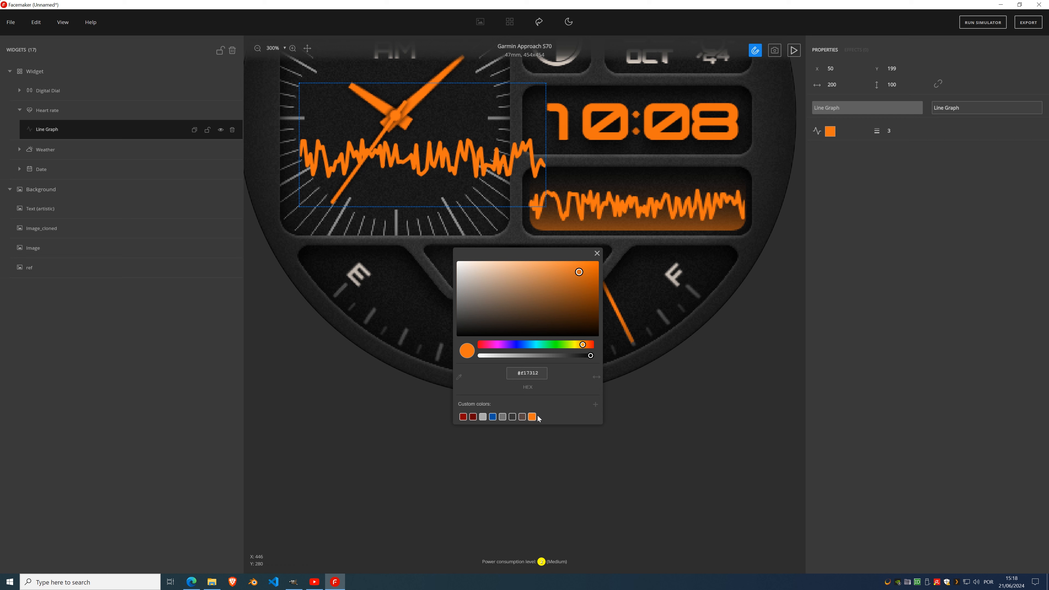
left_click_drag(539, 253, 501, 265)
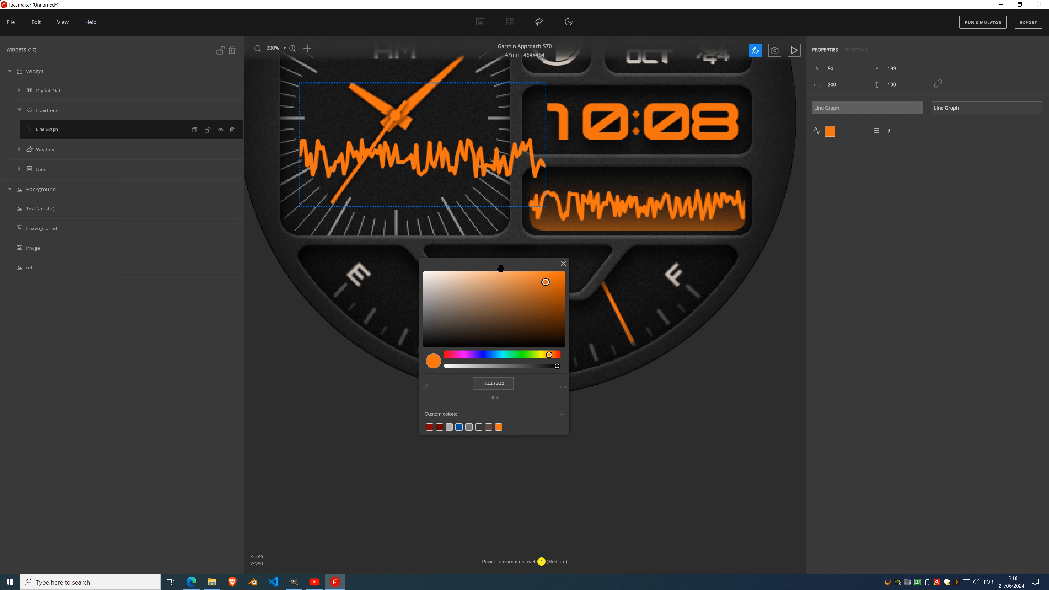
left_click_drag(499, 260, 527, 259)
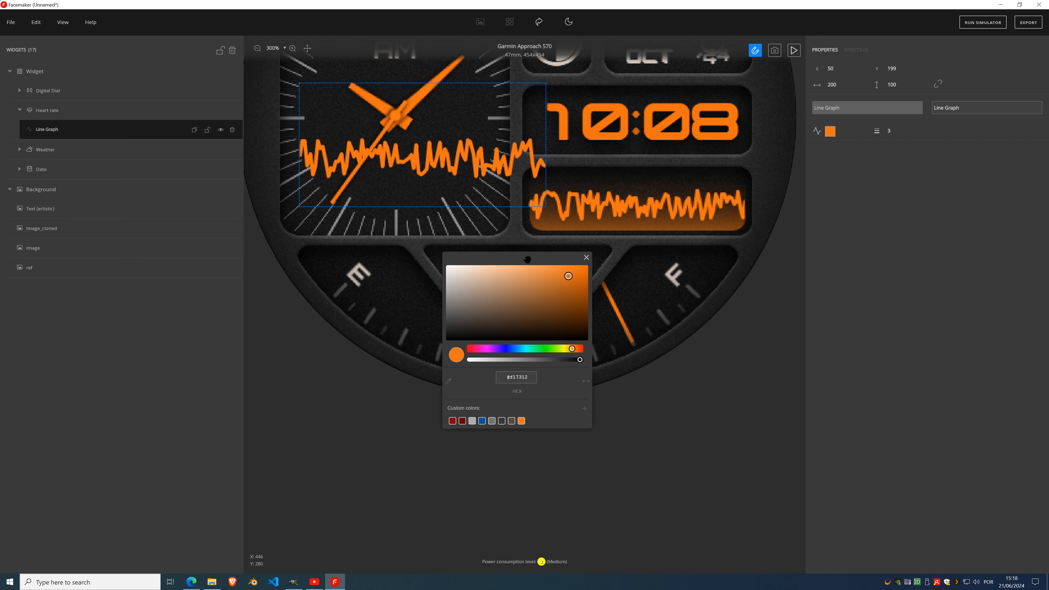
left_click(587, 257)
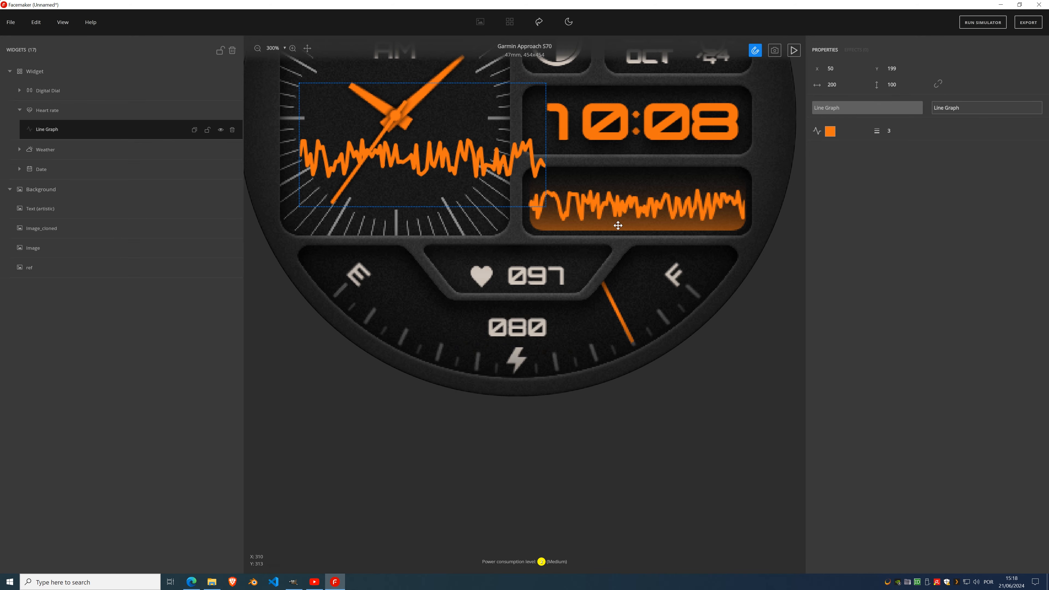
- Set the heart rate line graph's line thickness to 1
scroll(618, 226, "up", 3)
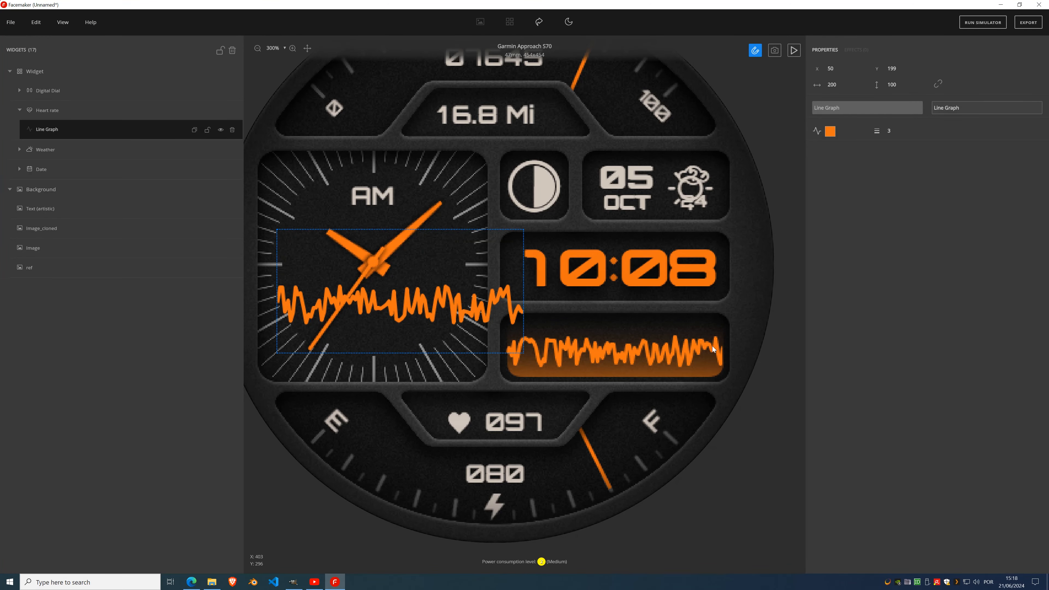
left_click(904, 133)
left_click(904, 133)
- Show the background layers, move the line graph to the panel below the digital time at X 235, Y 250, and narrow it to 181
left_click_drag(452, 298, 511, 374)
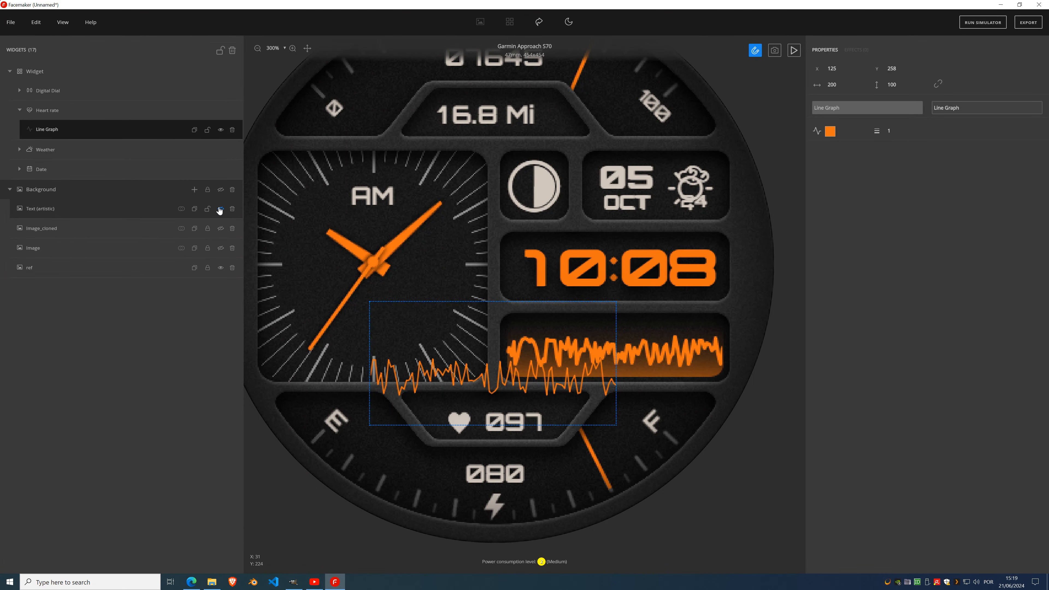
left_click(221, 189)
left_click_drag(475, 364, 608, 354)
scroll(842, 87, "down", 19)
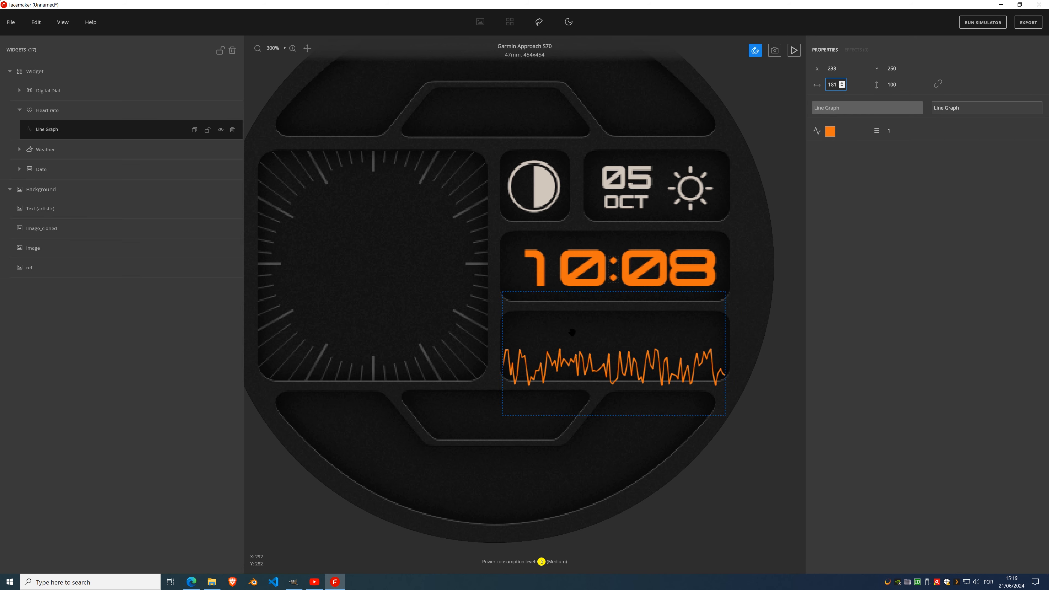
left_click_drag(573, 333, 575, 333)
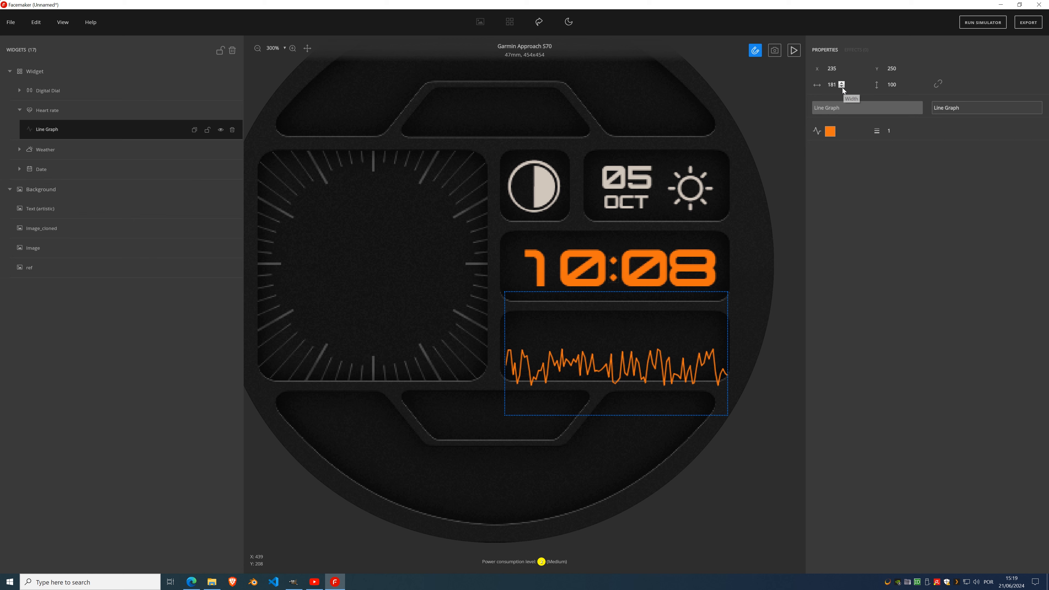
- Fit the line graph inside its panel with width 179, height 48 and Y position 270
left_click(842, 86)
left_click(842, 86)
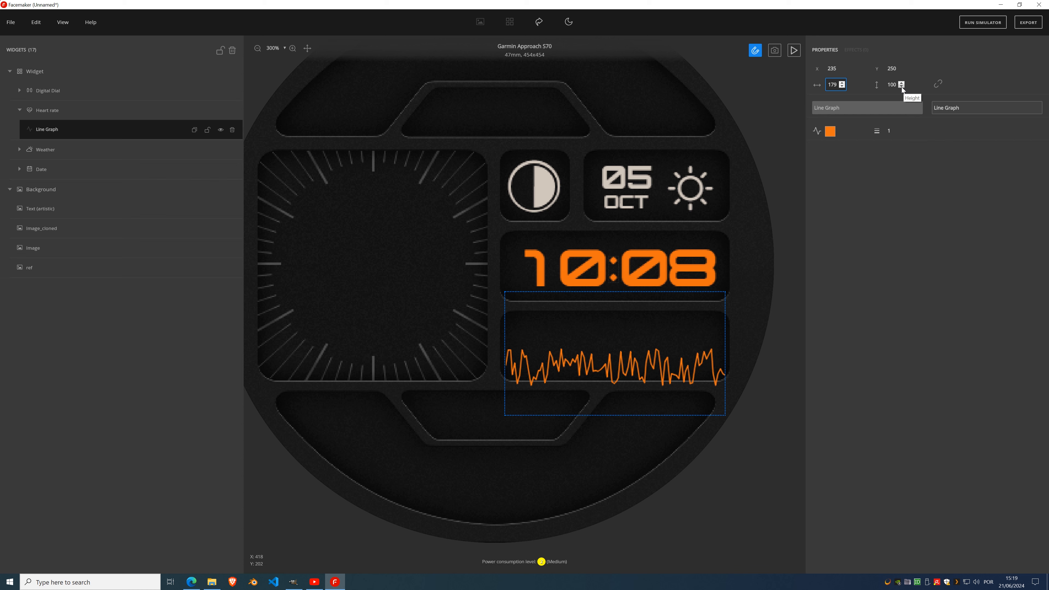
left_click_drag(902, 87, 904, 68)
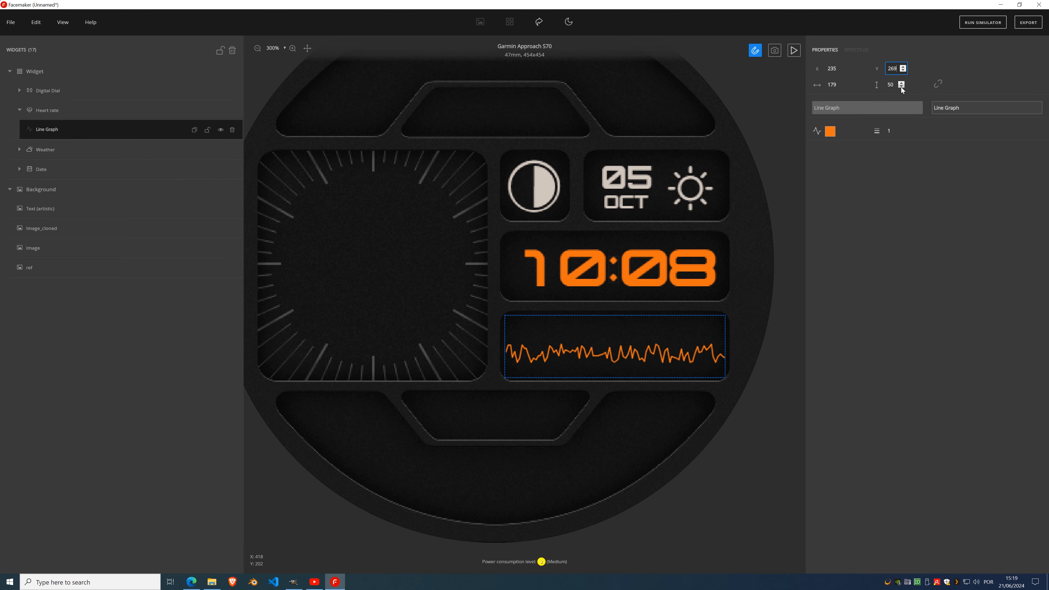
left_click(902, 87)
left_click(901, 87)
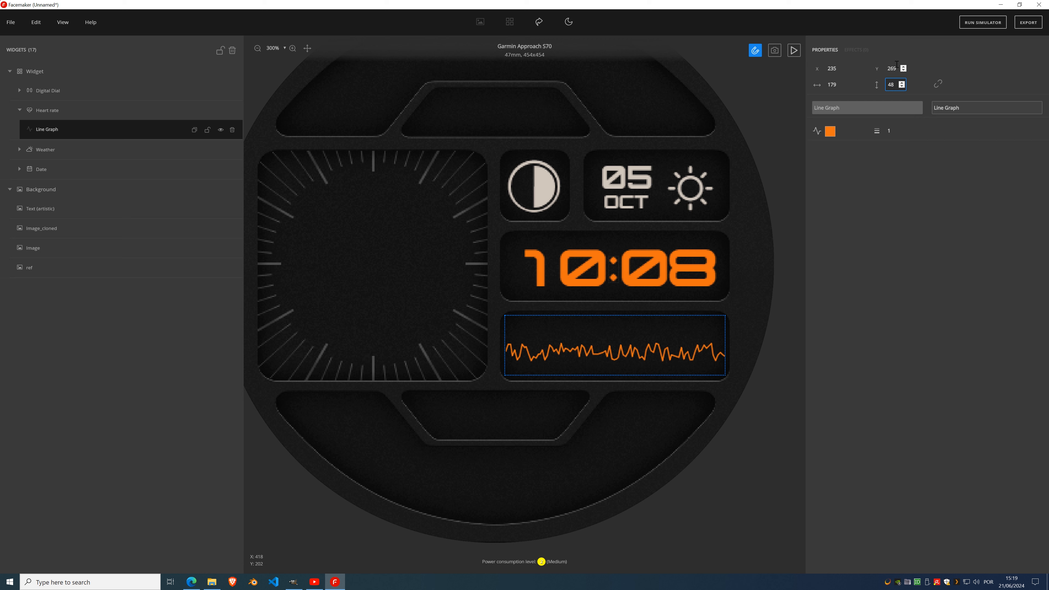
left_click(904, 70)
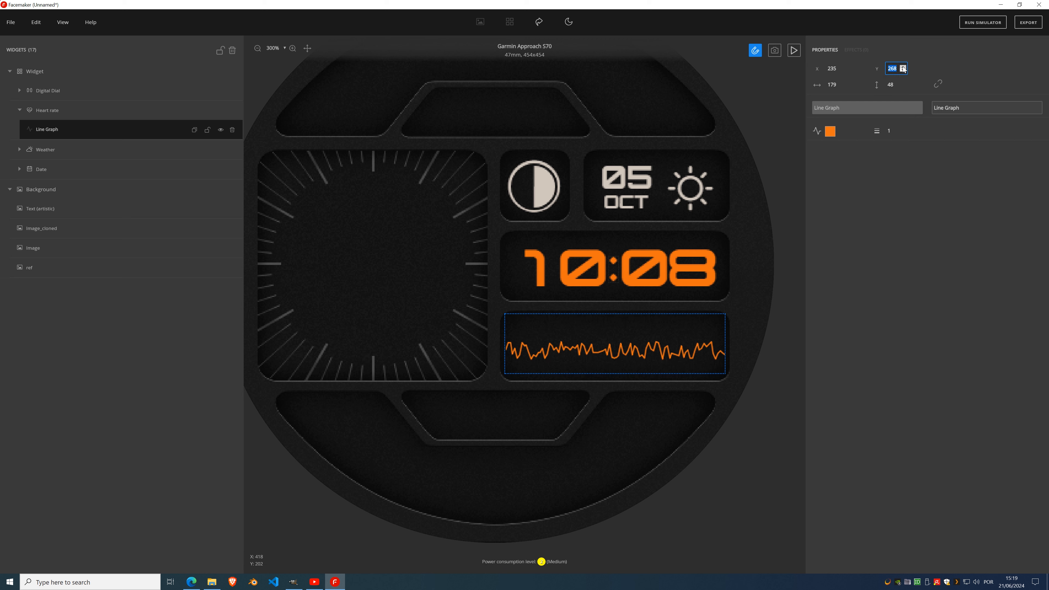
left_click(904, 68)
left_click(903, 68)
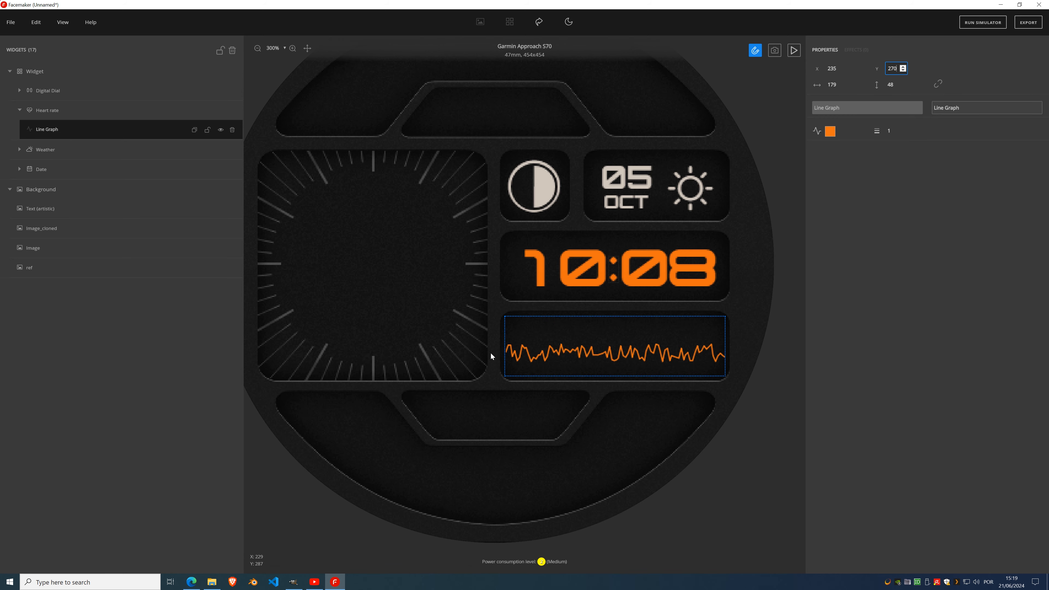
- Play the live preview of the whole watch face to check the heart rate graph, and stop it
scroll(547, 313, "down", 2)
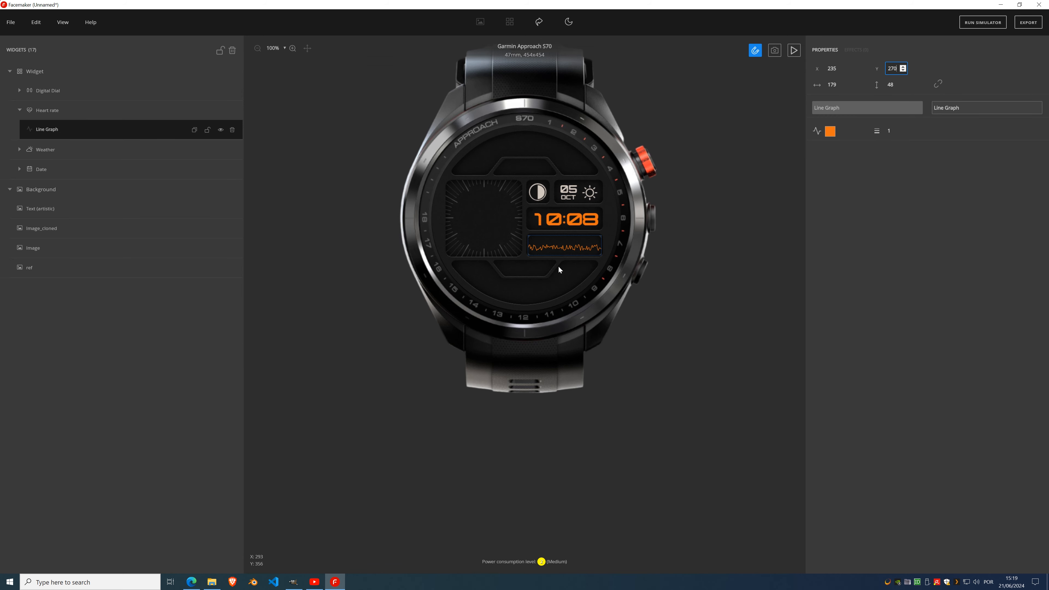
left_click(794, 56)
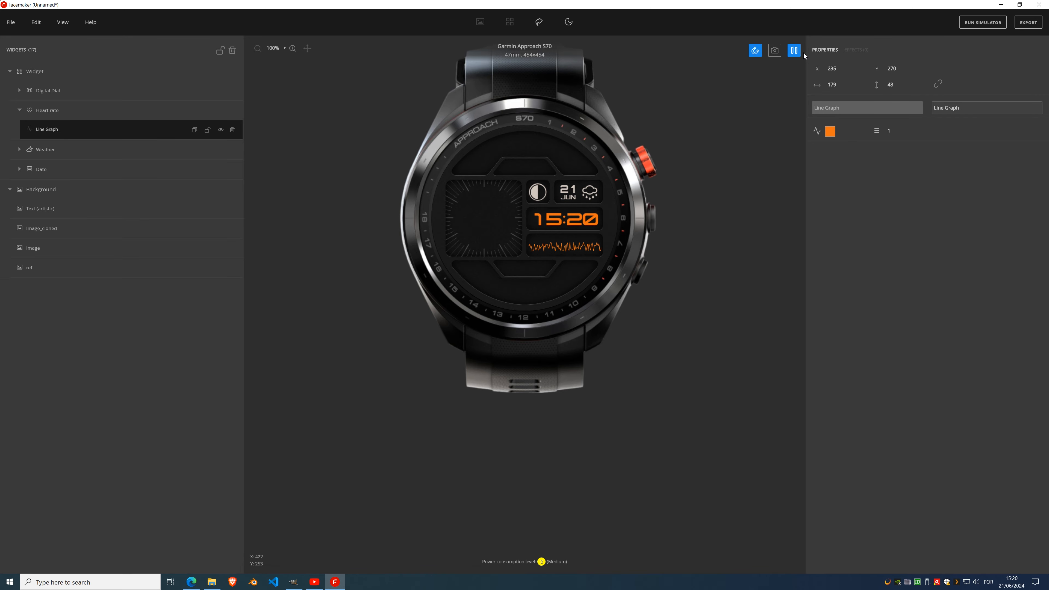
left_click(795, 51)
- Compare the line graph with the reference by temporarily hiding the other background layers
scroll(575, 242, "up", 5)
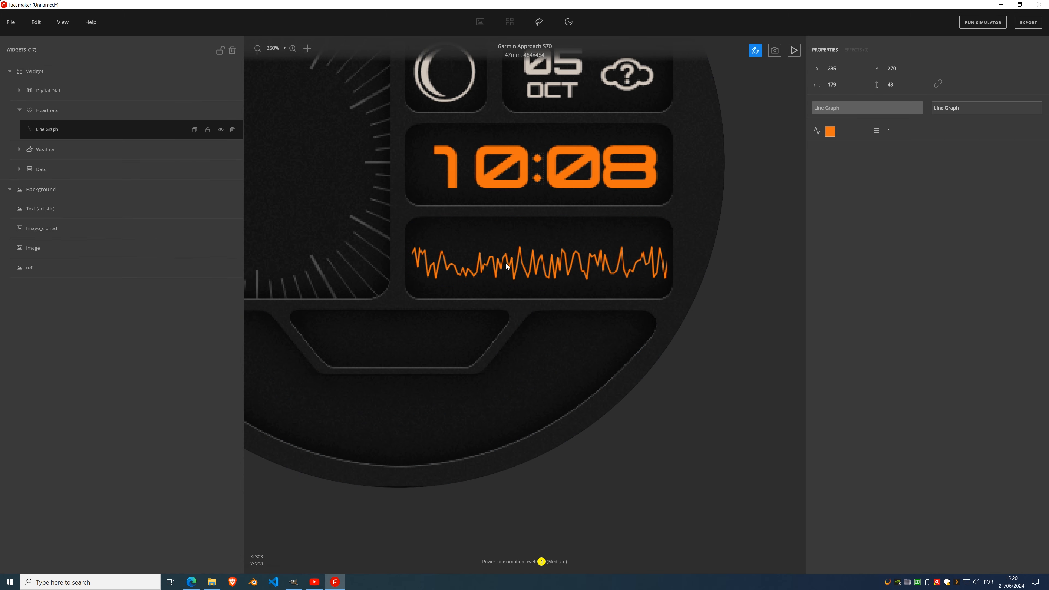
left_click(220, 189)
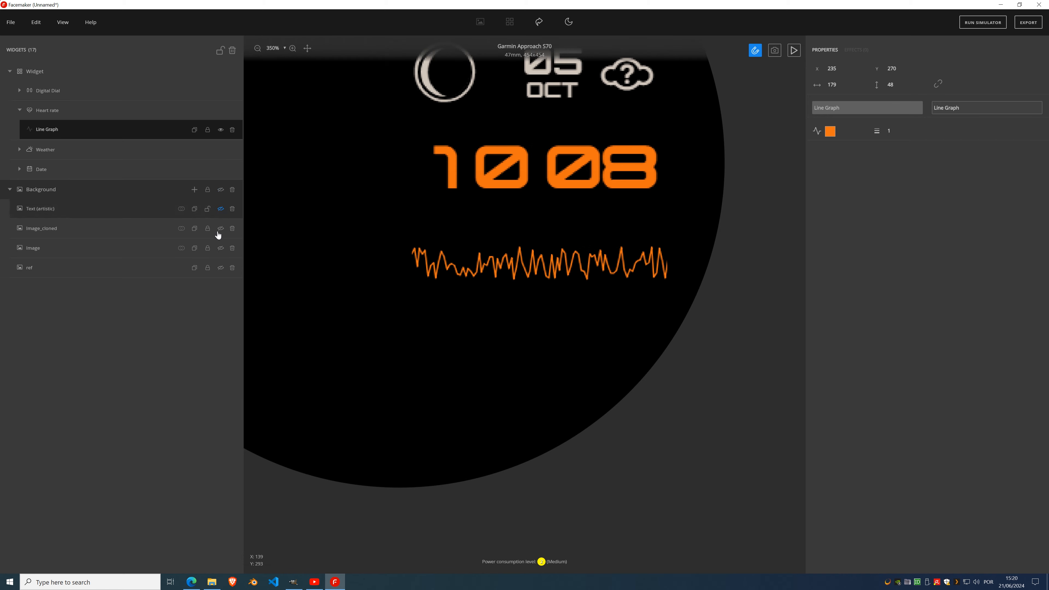
left_click(221, 268)
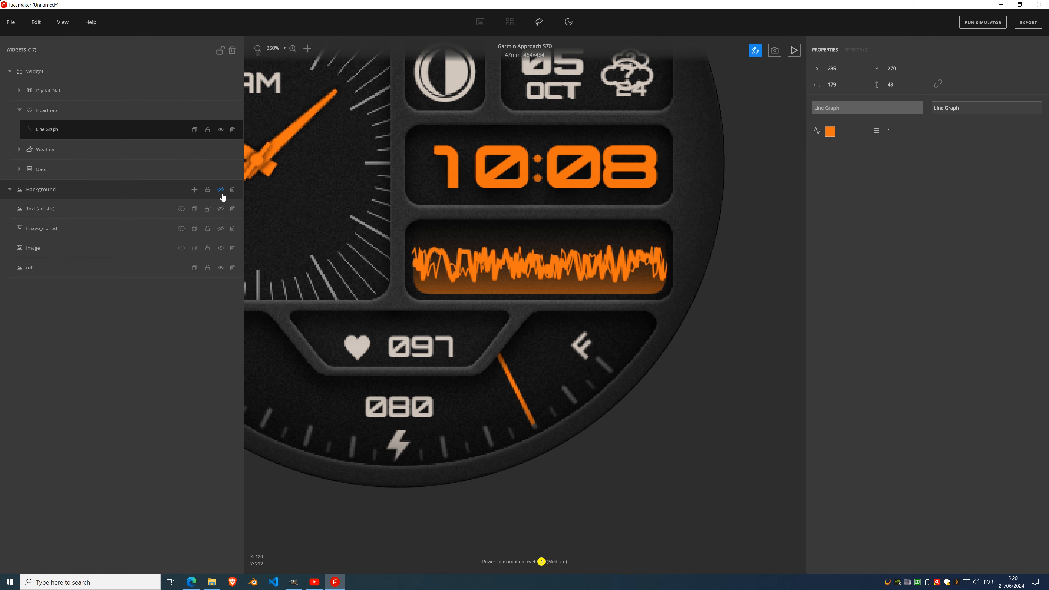
left_click(221, 191)
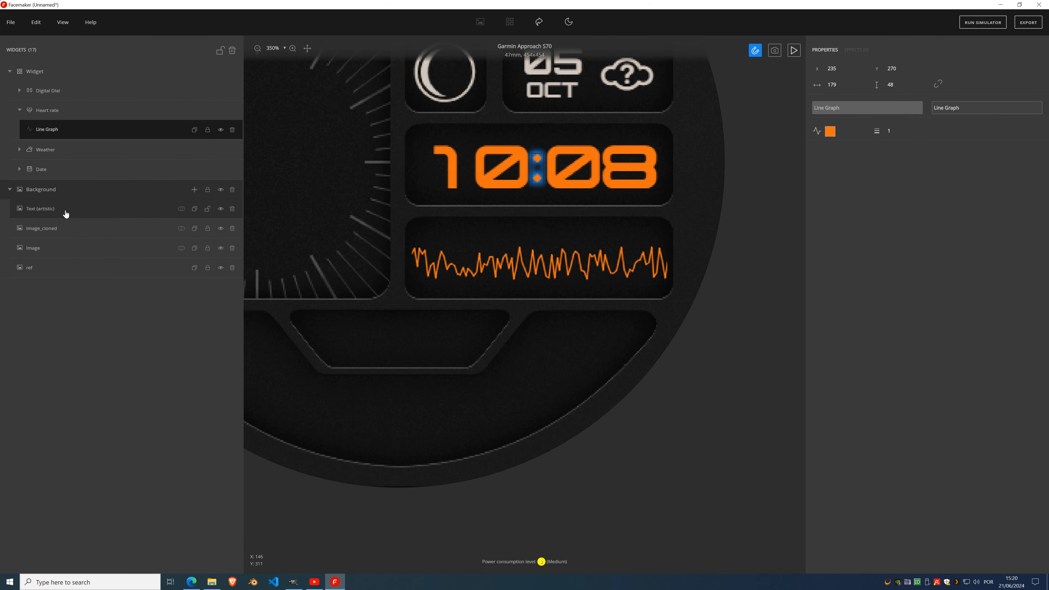
- Add an Image to the Background, generate an orange four-sided polygon in it and position it at X 142, Y 199
left_click(194, 191)
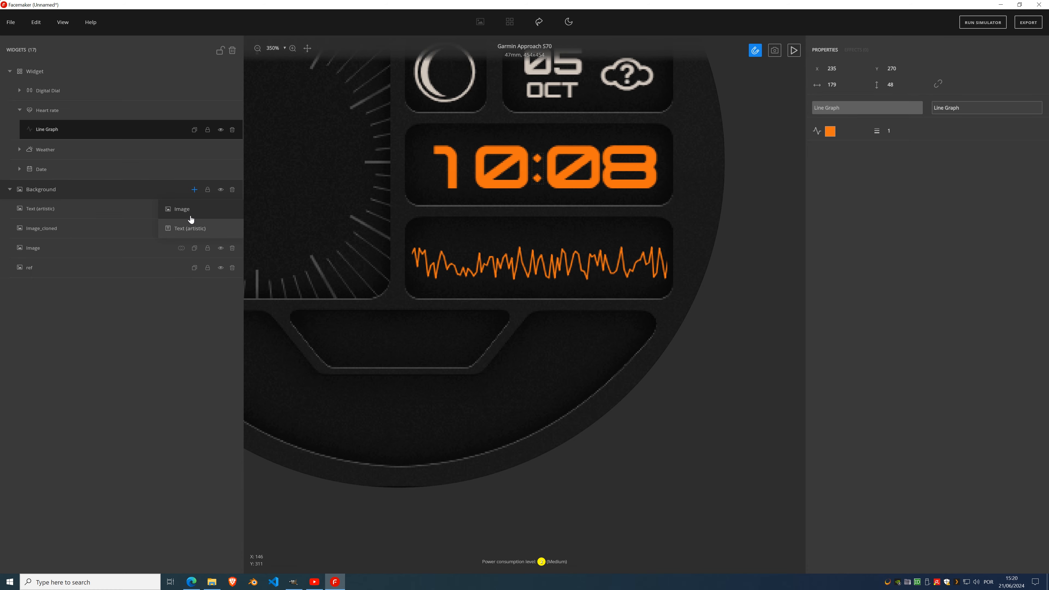
left_click(191, 215)
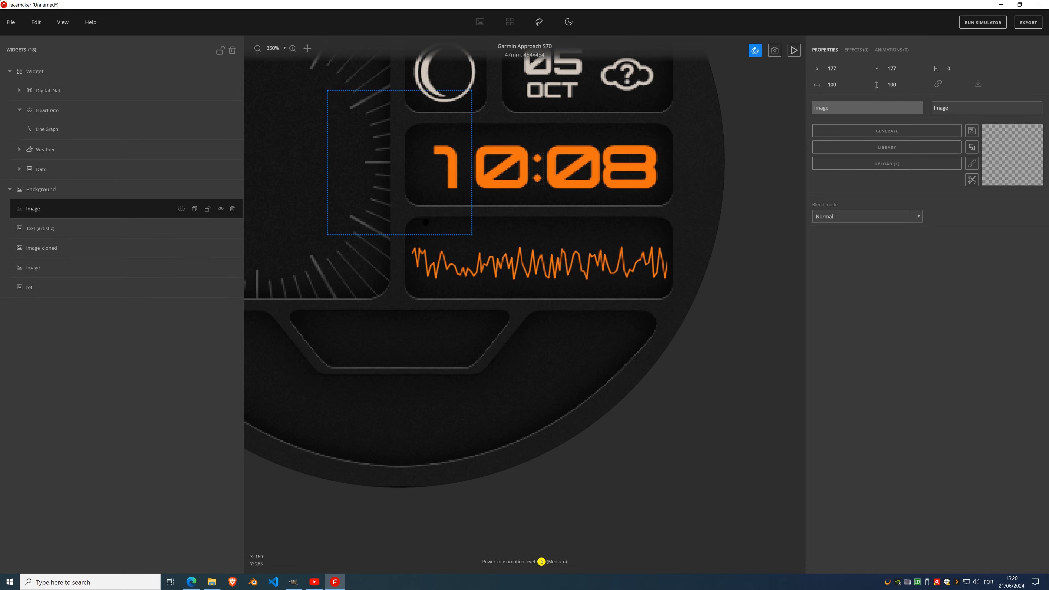
left_click(883, 130)
left_click_drag(487, 197, 405, 215)
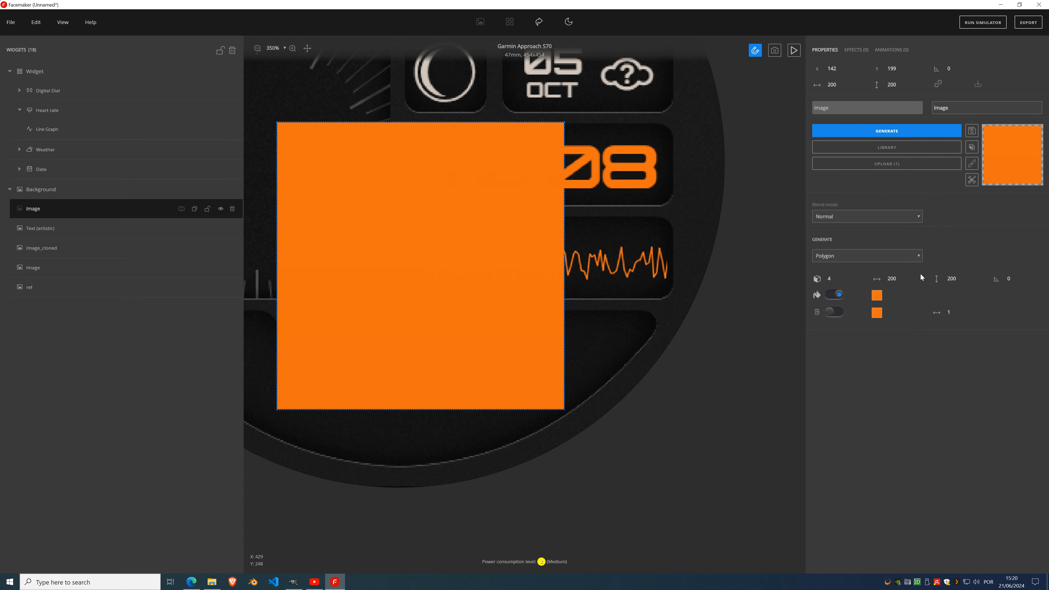
- Set the generated orange polygon's width to 135 and its height to 60
left_click_drag(904, 281, 903, 280)
left_click(965, 283)
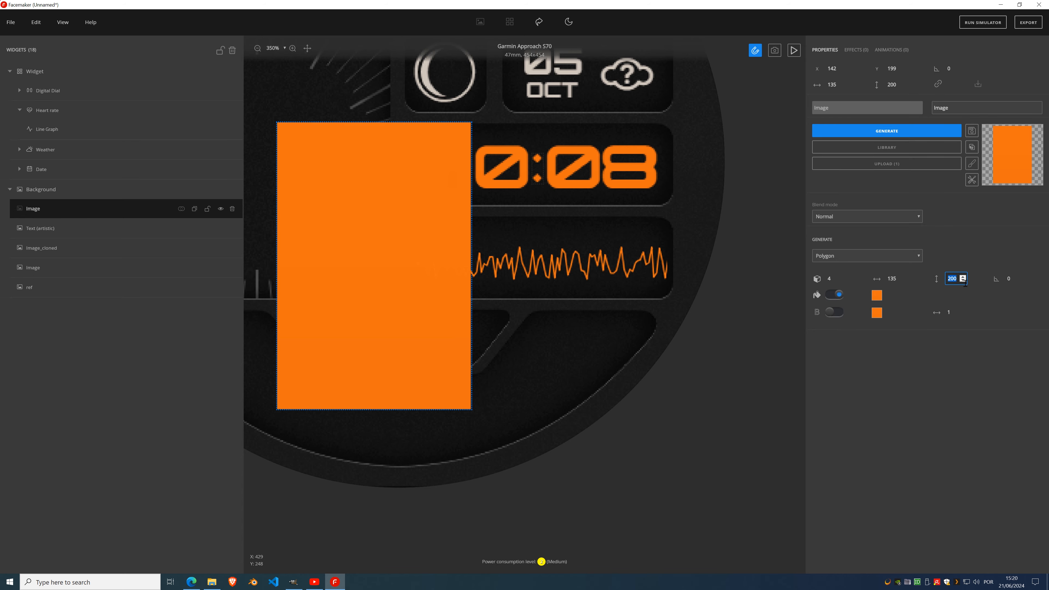
type("60")
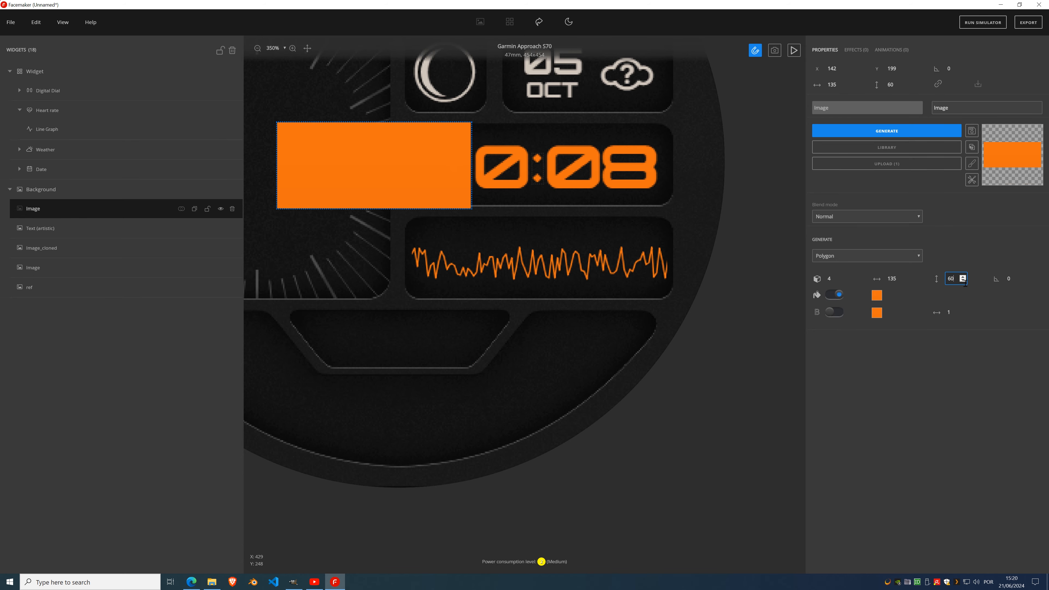
- Move the orange polygon over the heart rate graph's box at X 234, Y 269 and set its height to 50
left_click_drag(379, 165, 511, 265)
scroll(511, 266, "up", 3)
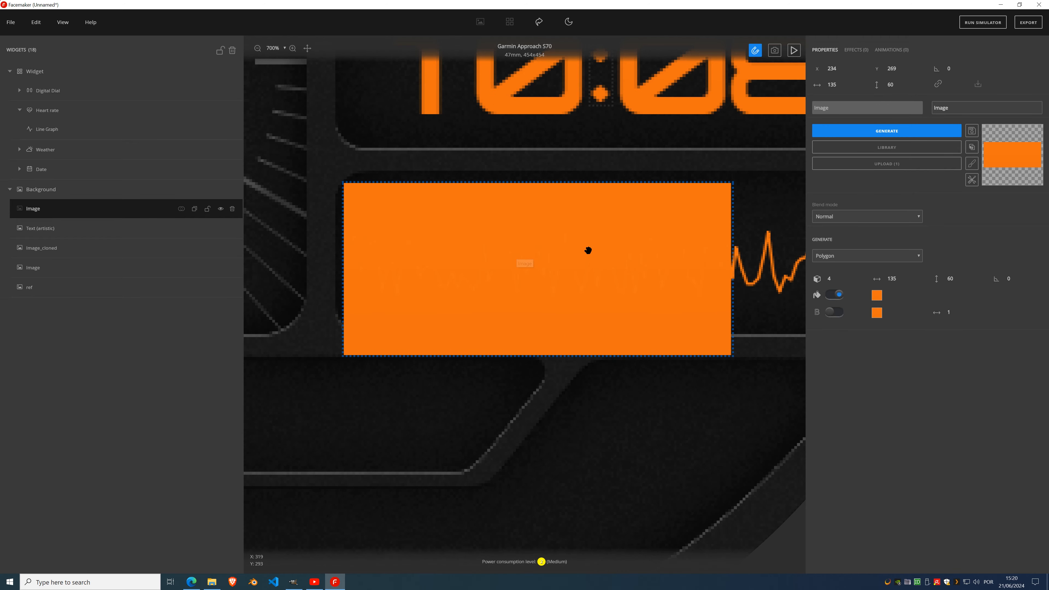
left_click(964, 281)
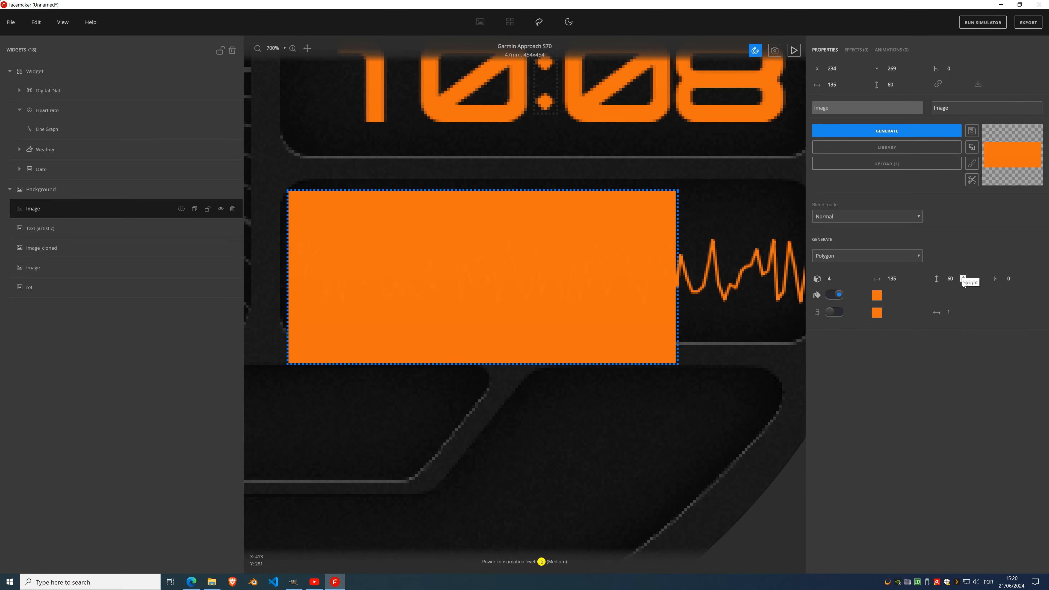
left_click(963, 280)
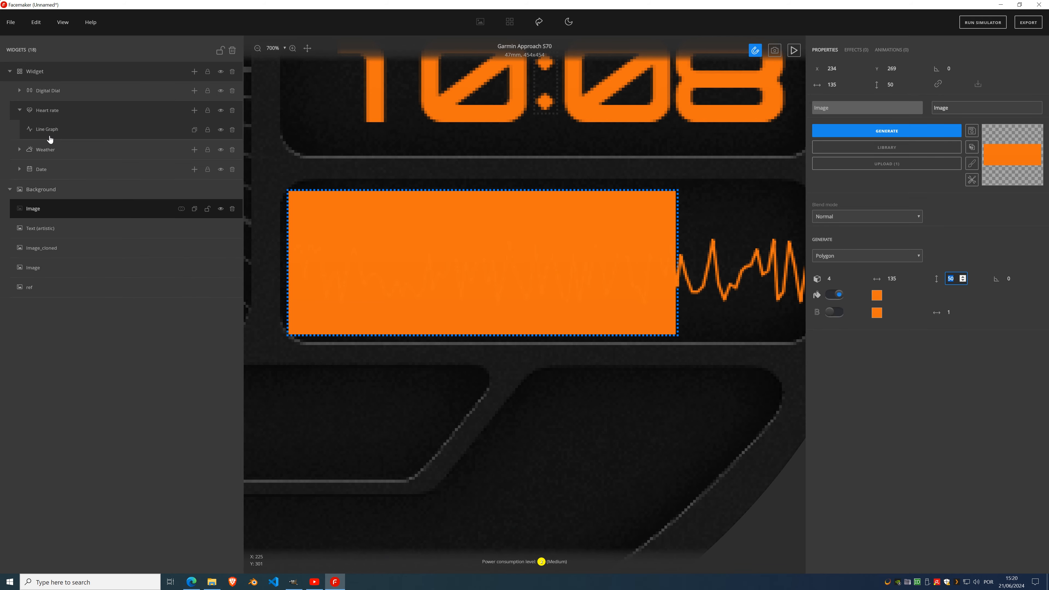
- Unlock the Line Graph and align the orange polygon with its outline at X 235, Y 270
left_click(208, 131)
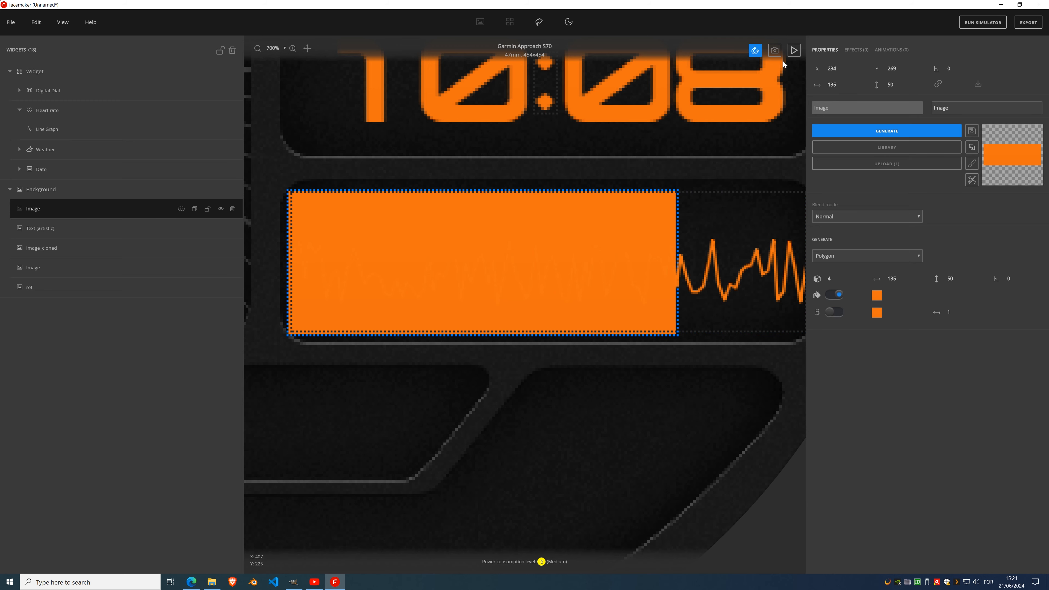
left_click(843, 67)
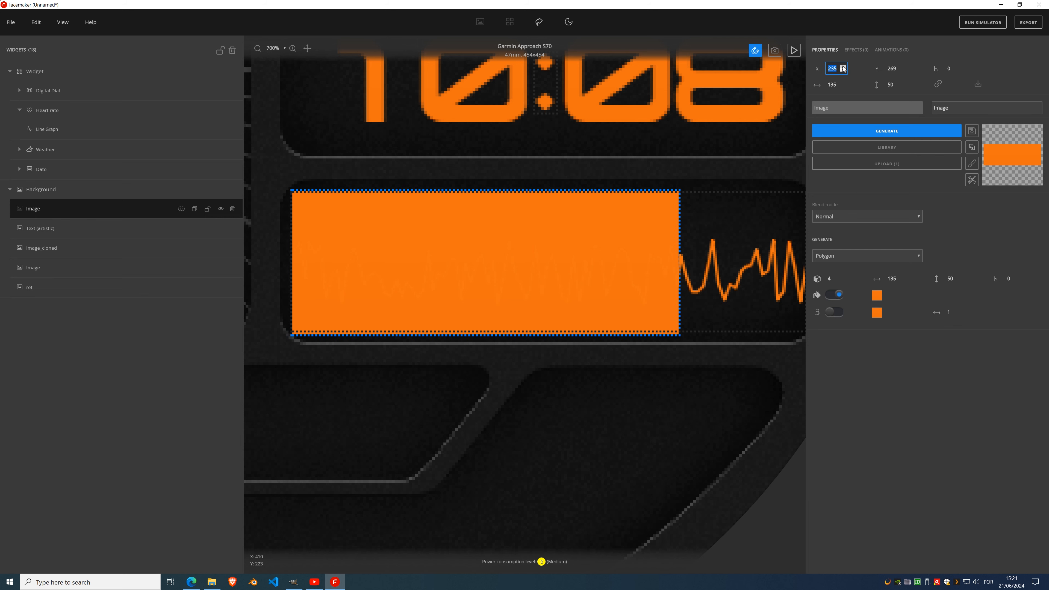
left_click(903, 67)
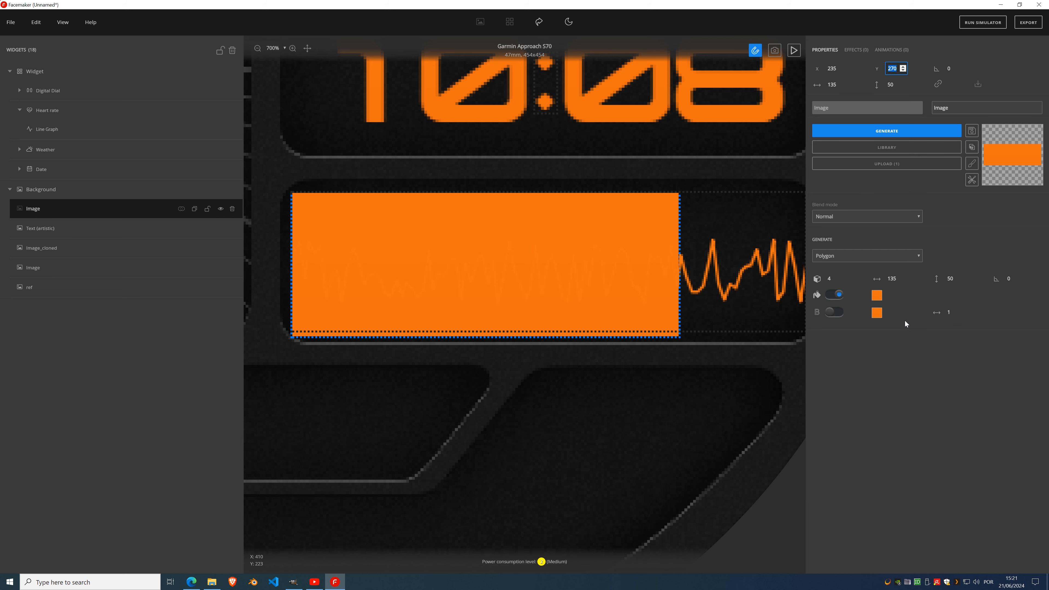
- Set the orange polygon's height to 48 and its width to 179 to match the line graph's outline
left_click(964, 282)
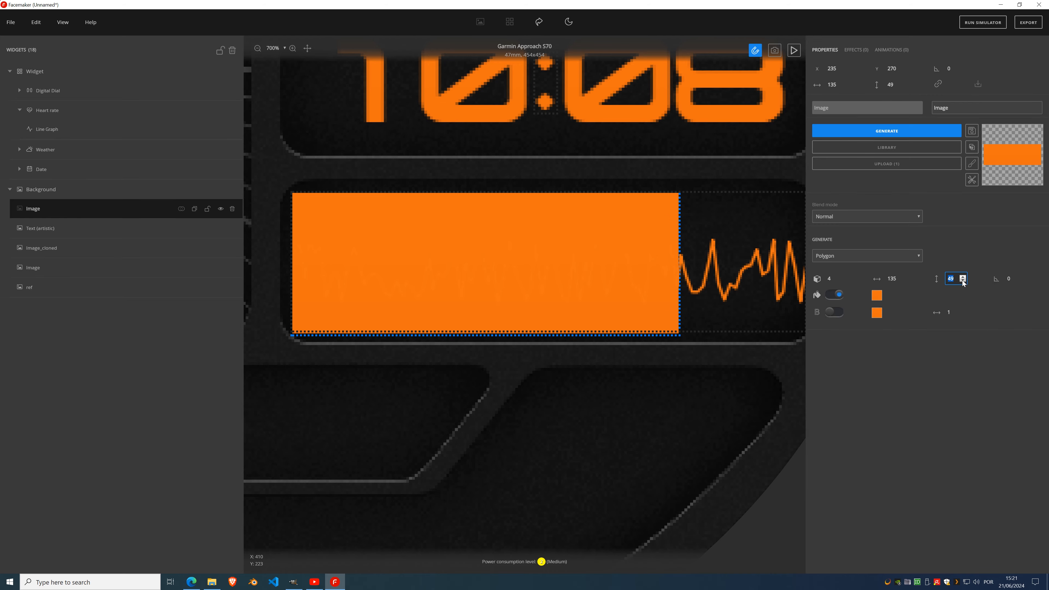
left_click(964, 282)
scroll(474, 279, "right", 3)
scroll(473, 278, "right", 1)
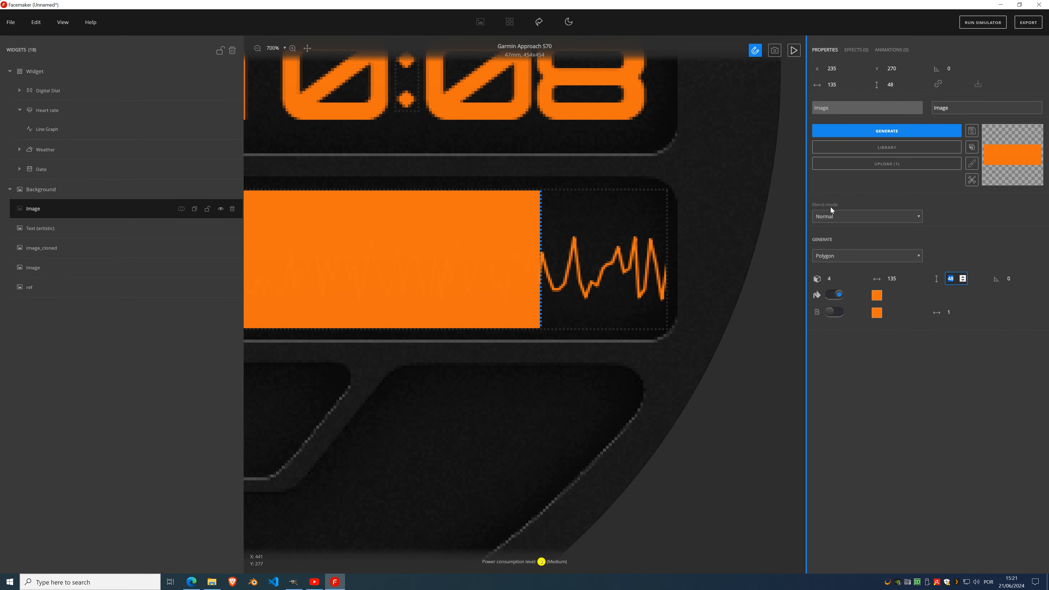
left_click_drag(904, 279, 904, 279)
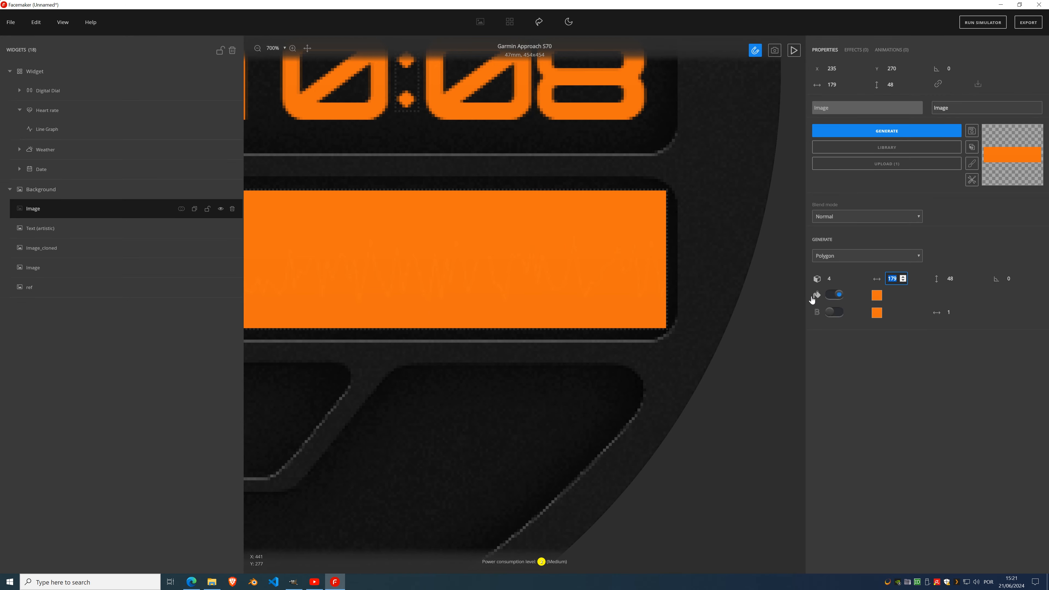
scroll(524, 273, "down", 3)
scroll(524, 273, "down", 3)
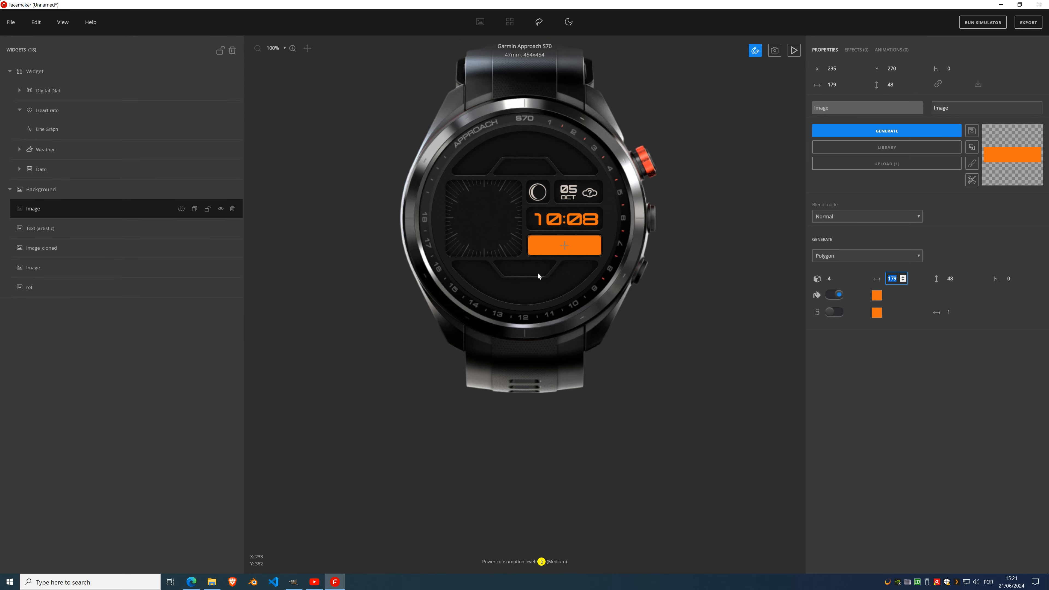
scroll(576, 240, "up", 4)
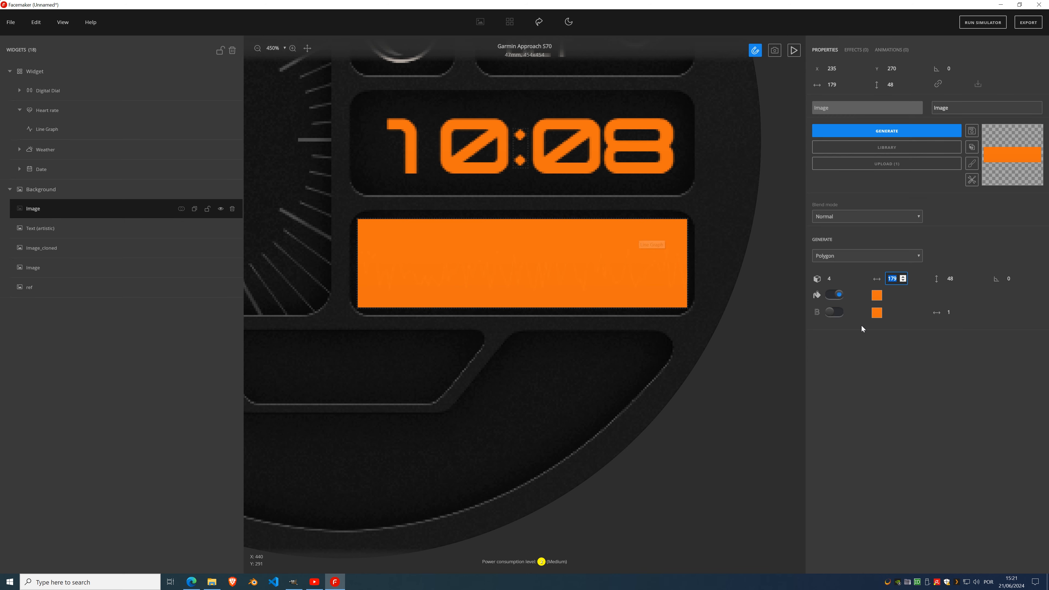
- Turn the polygon's fill into a gradient by making the upper color stop fully transparent black
left_click(878, 342)
left_click(877, 296)
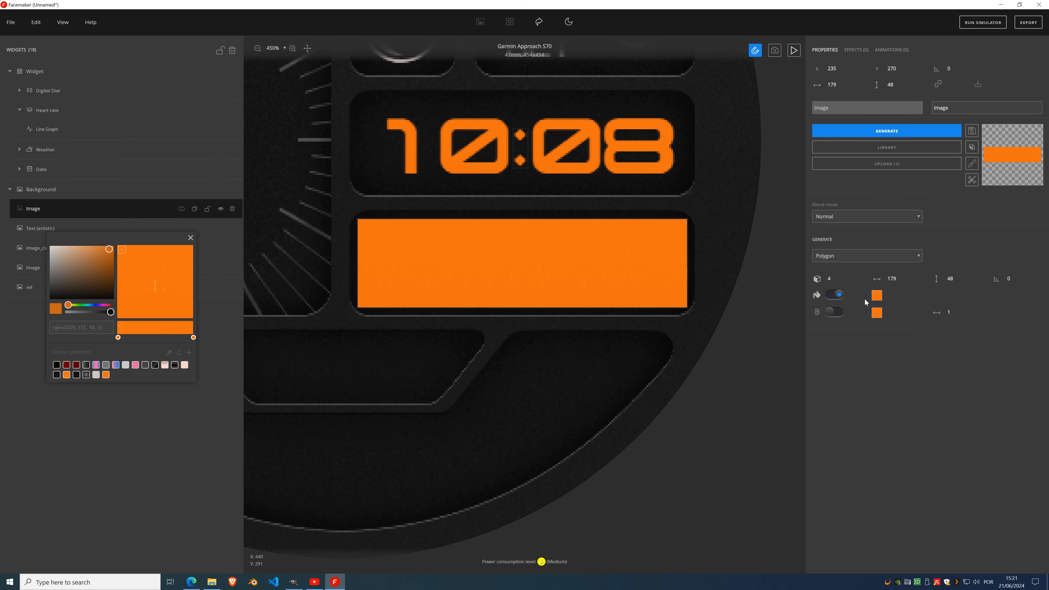
left_click(118, 338)
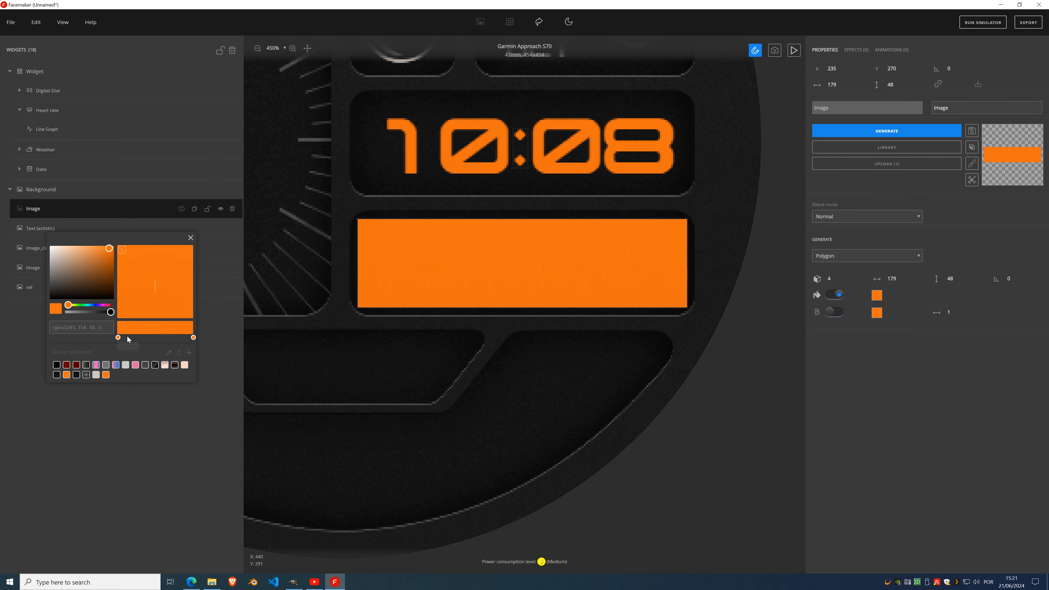
left_click_drag(84, 277, 1, 320)
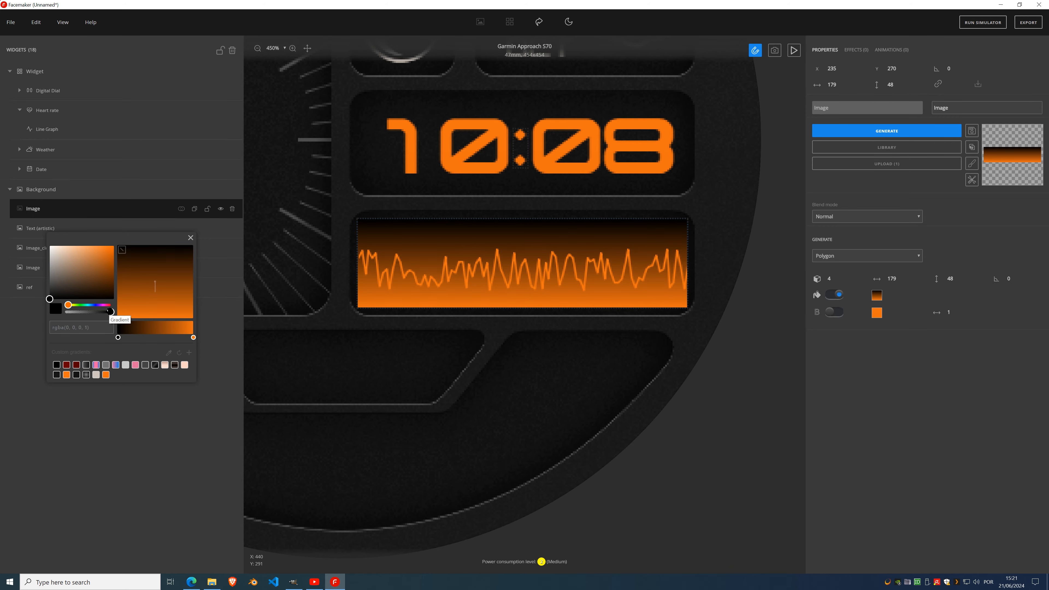
left_click_drag(111, 312, 39, 315)
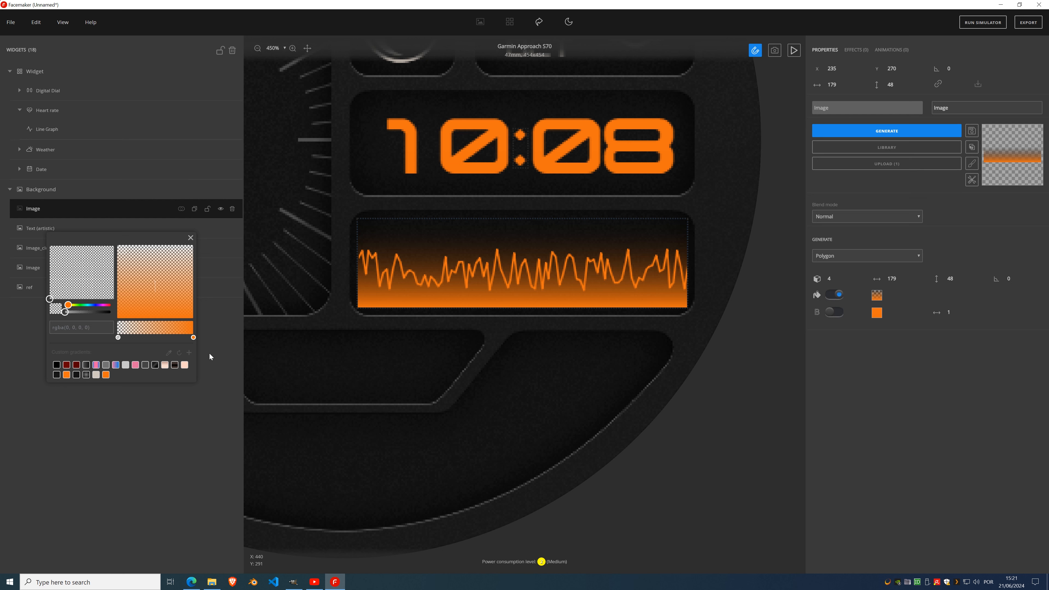
- Lower the opacity of the gradient's orange stop to about 0.59 and check the fill on the whole watch
left_click(193, 337)
left_click(106, 313)
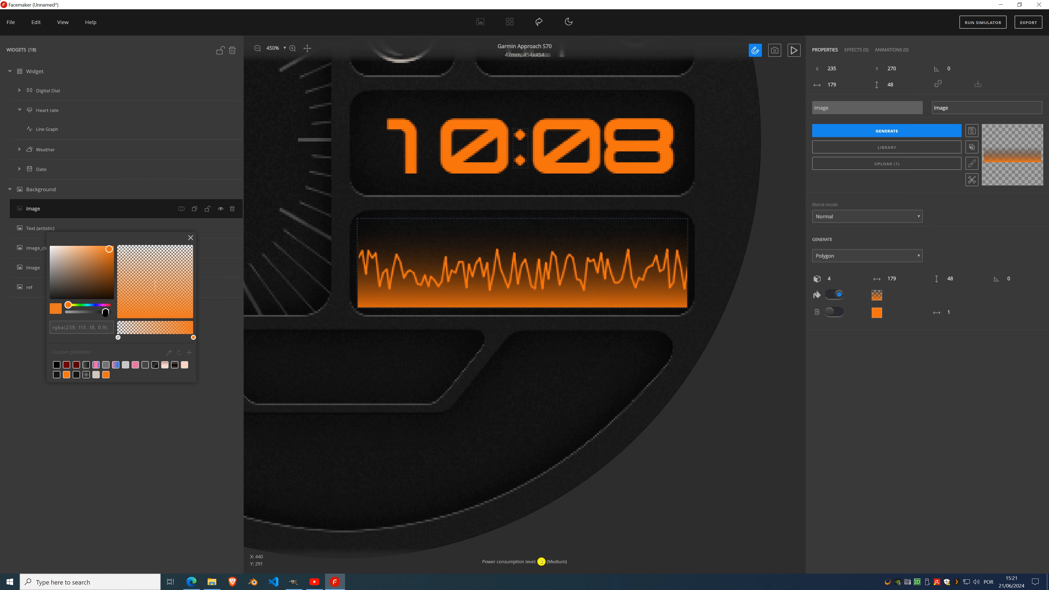
left_click_drag(106, 313, 92, 313)
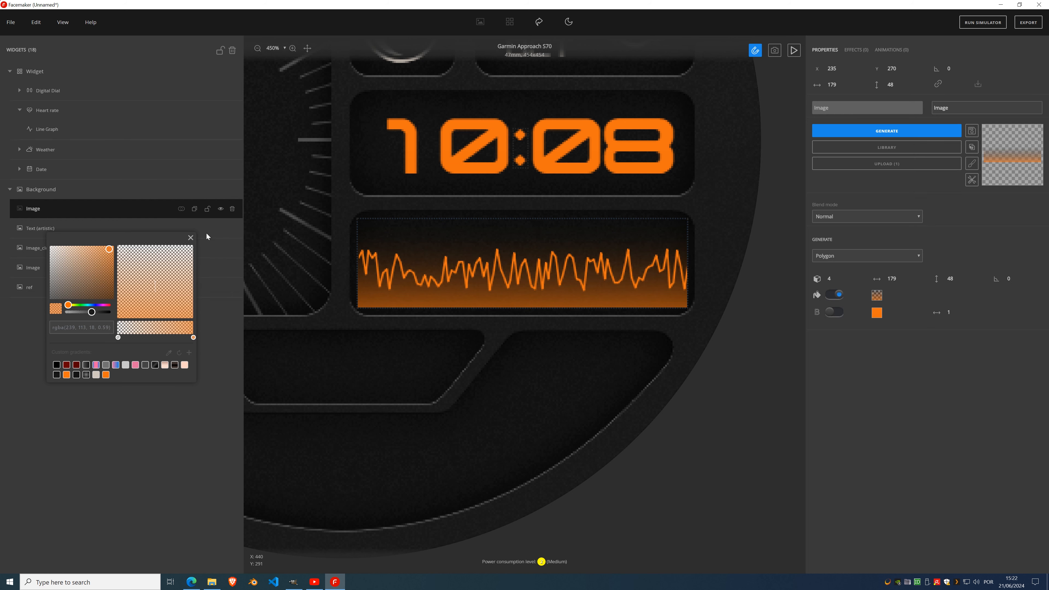
left_click(190, 239)
scroll(406, 274, "down", 5)
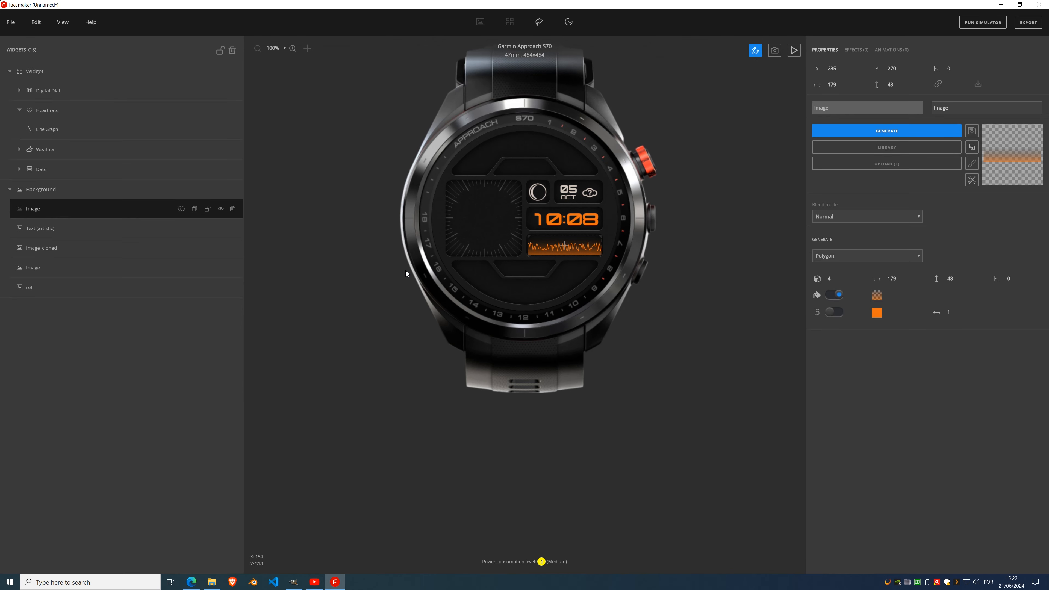
scroll(575, 248, "up", 6)
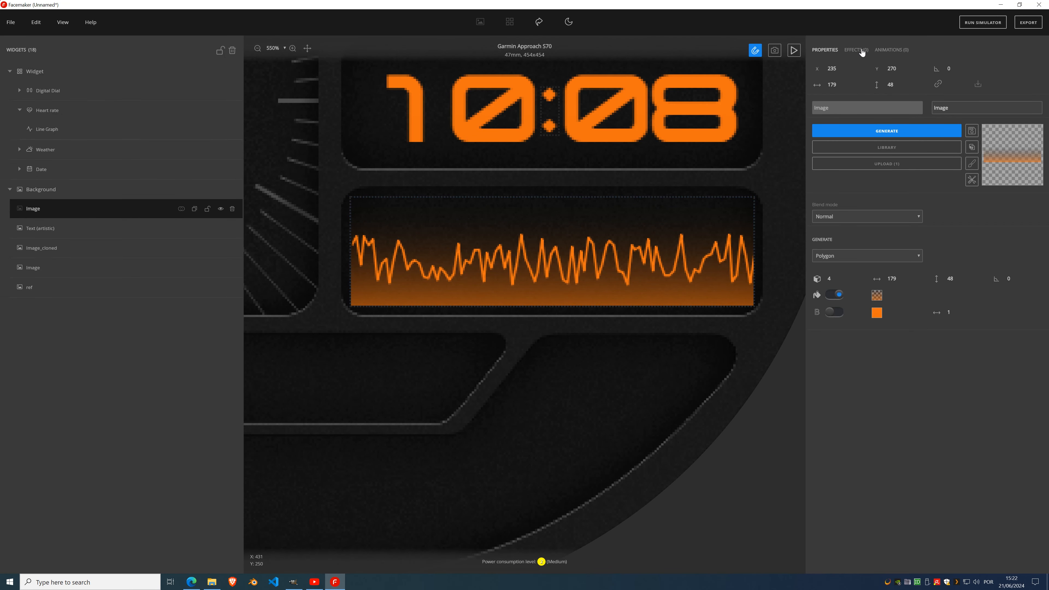
- Finish generating the gradient image and add the Rounded corners effect to it
left_click(891, 132)
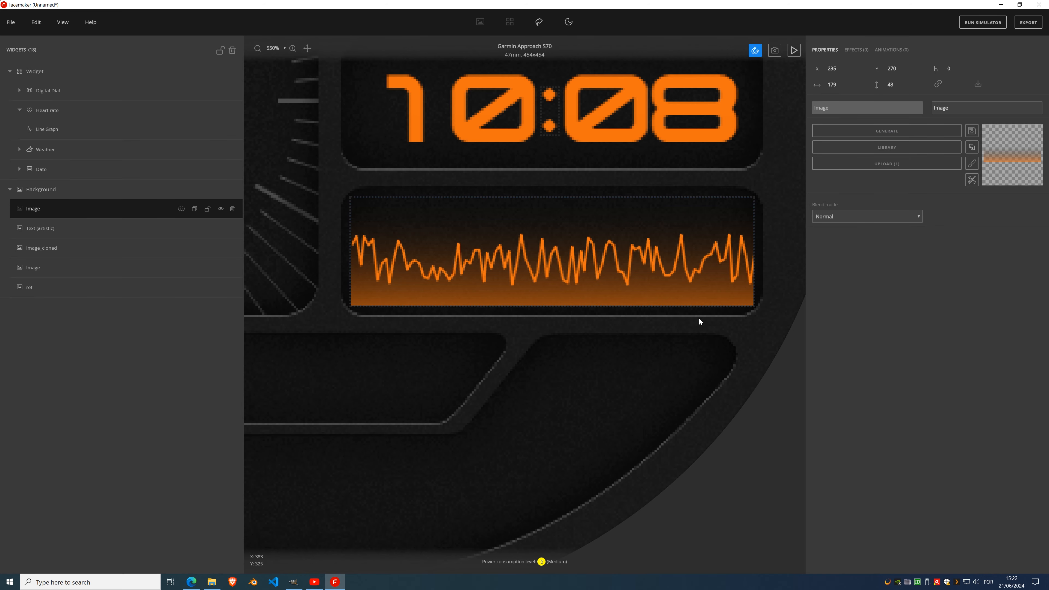
left_click(856, 50)
left_click(862, 70)
type("ro")
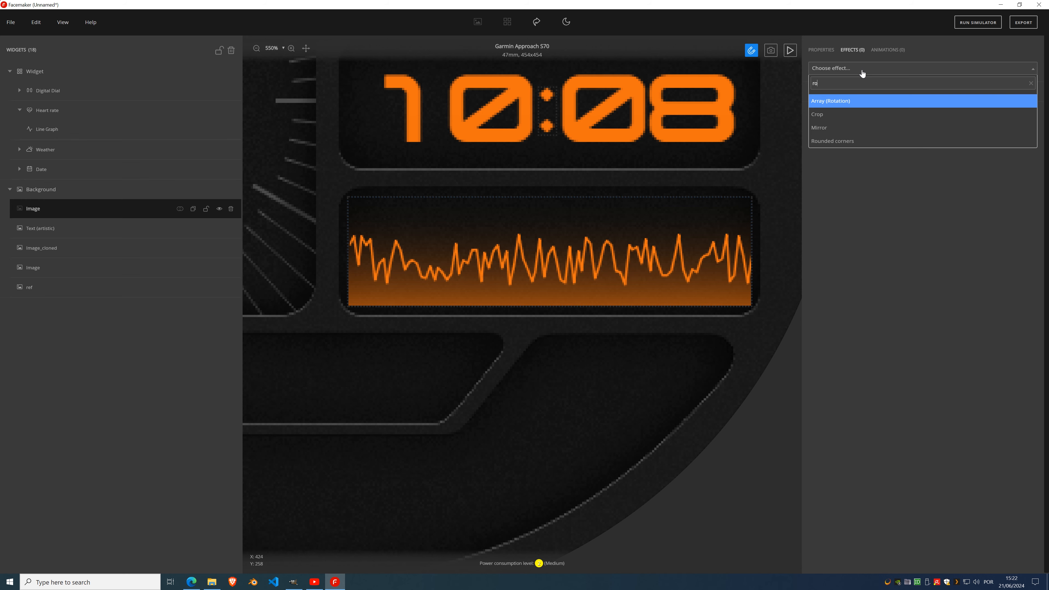
type("unded")
left_click(850, 106)
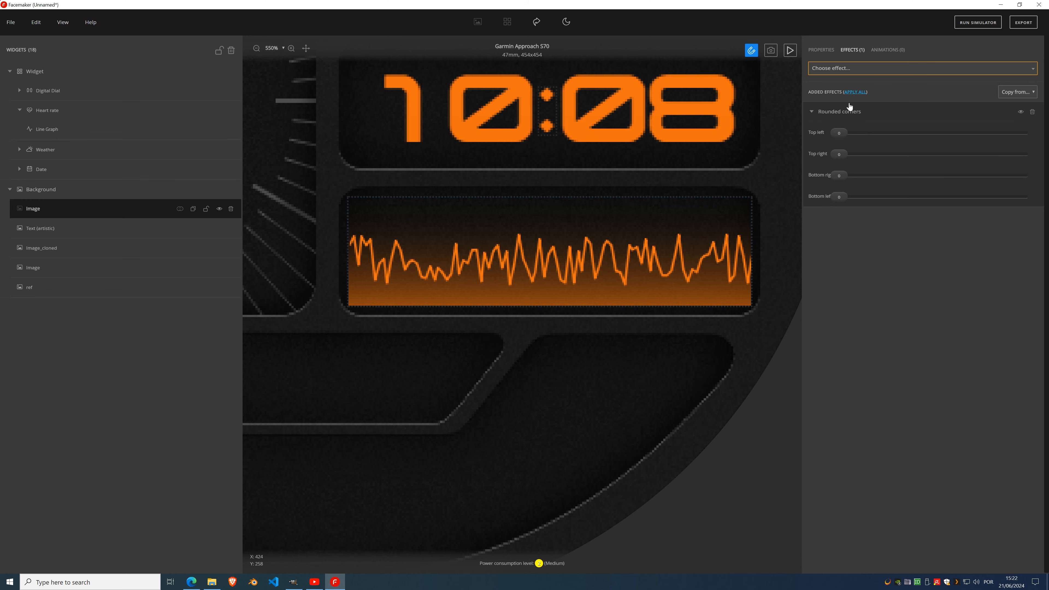
- Set the rounded corners to 20 for both top corners and 30 for both bottom corners
left_click_drag(837, 132, 885, 154)
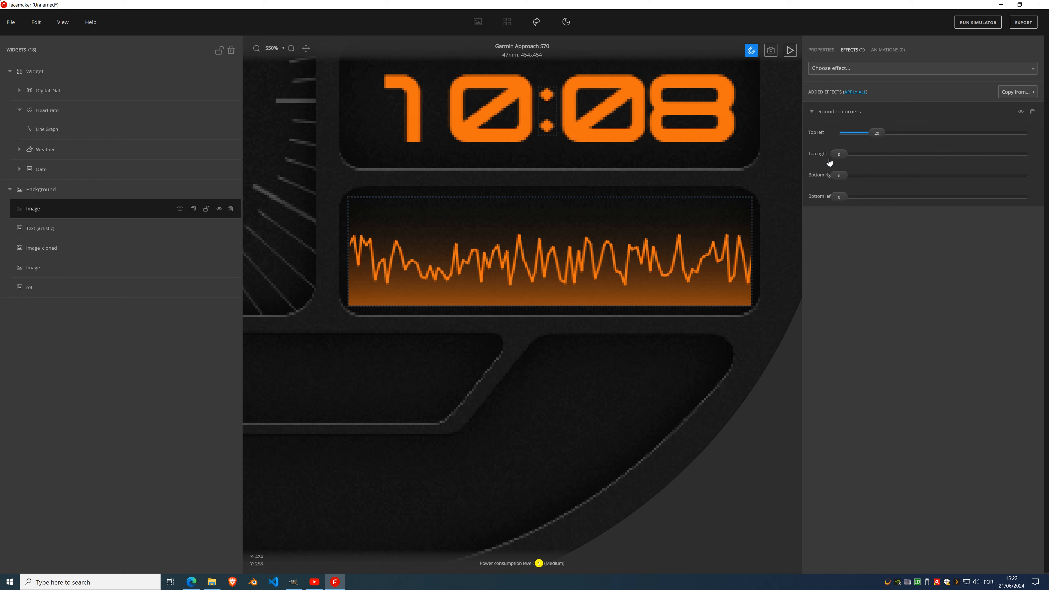
left_click_drag(839, 155, 882, 188)
left_click_drag(875, 177, 904, 189)
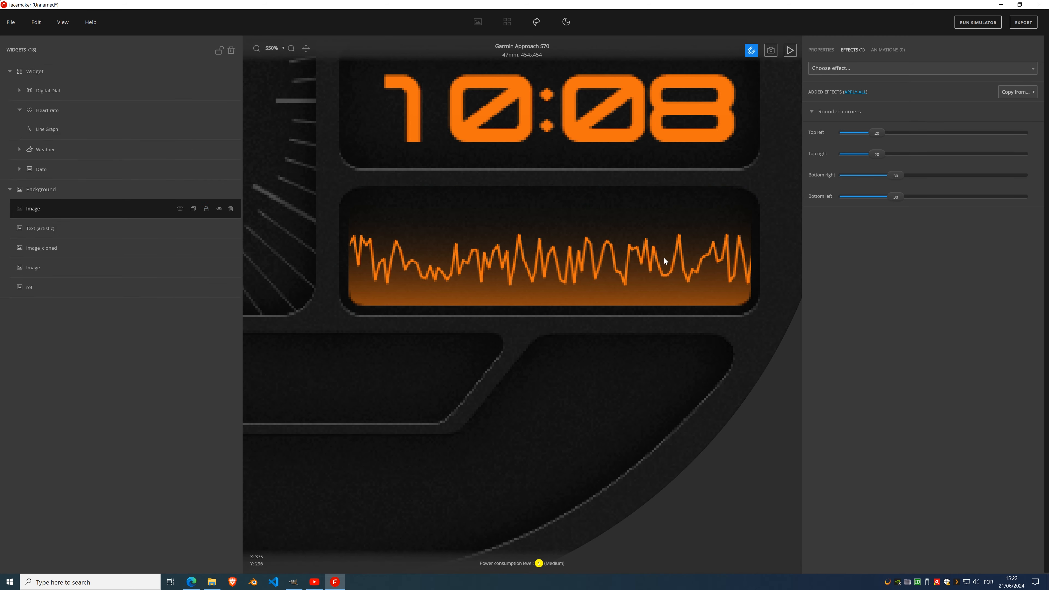
- Inspect the rounded gradient image on the watch face and permanently apply all of its added effects
scroll(477, 241, "down", 5)
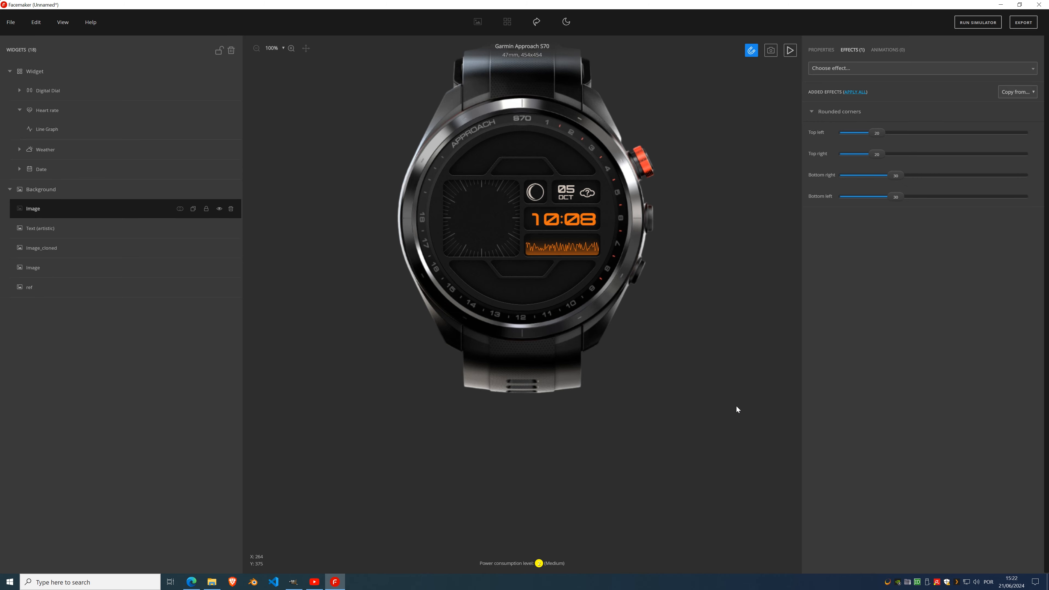
scroll(557, 252, "up", 4)
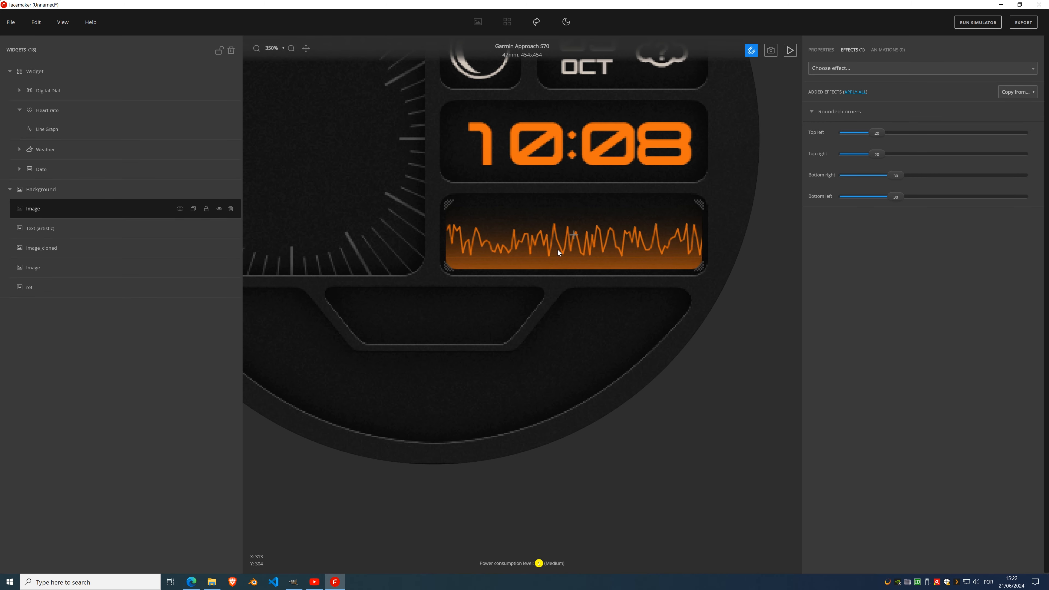
scroll(531, 303, "down", 4)
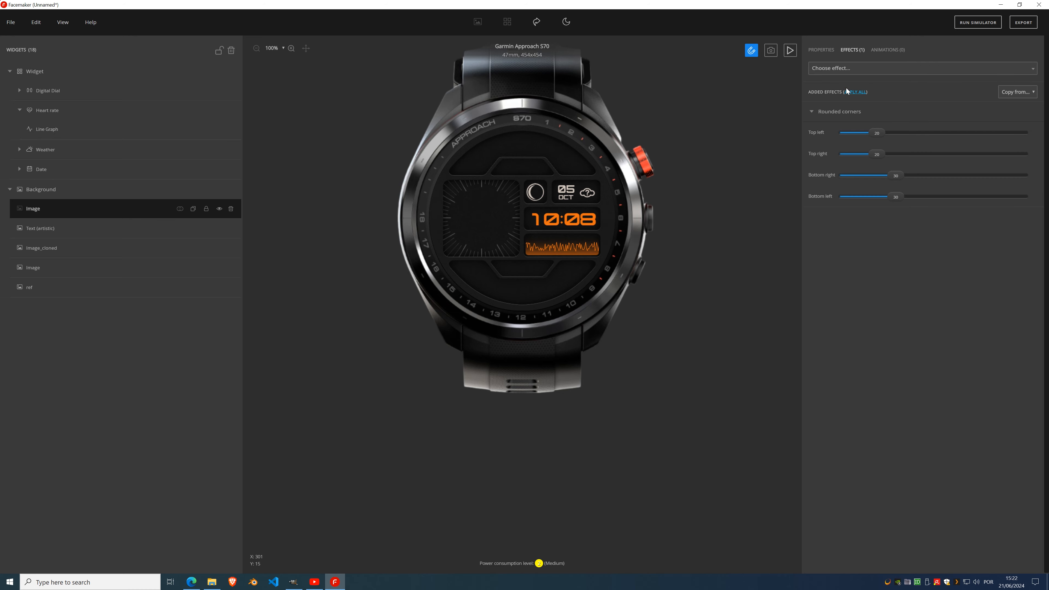
left_click(853, 94)
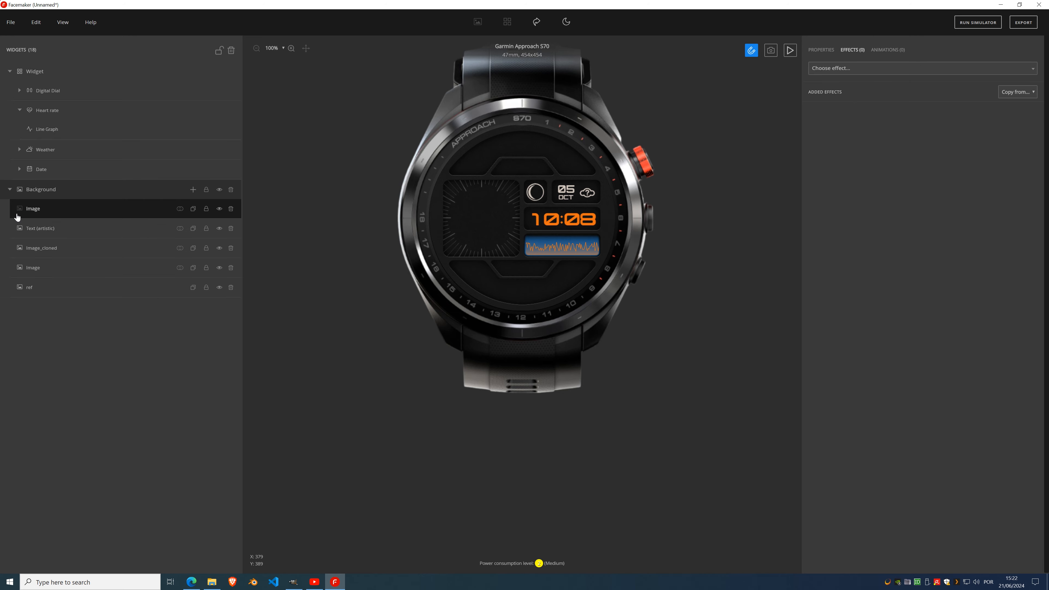
- Hide all Background layers except the ref image
left_click(219, 190)
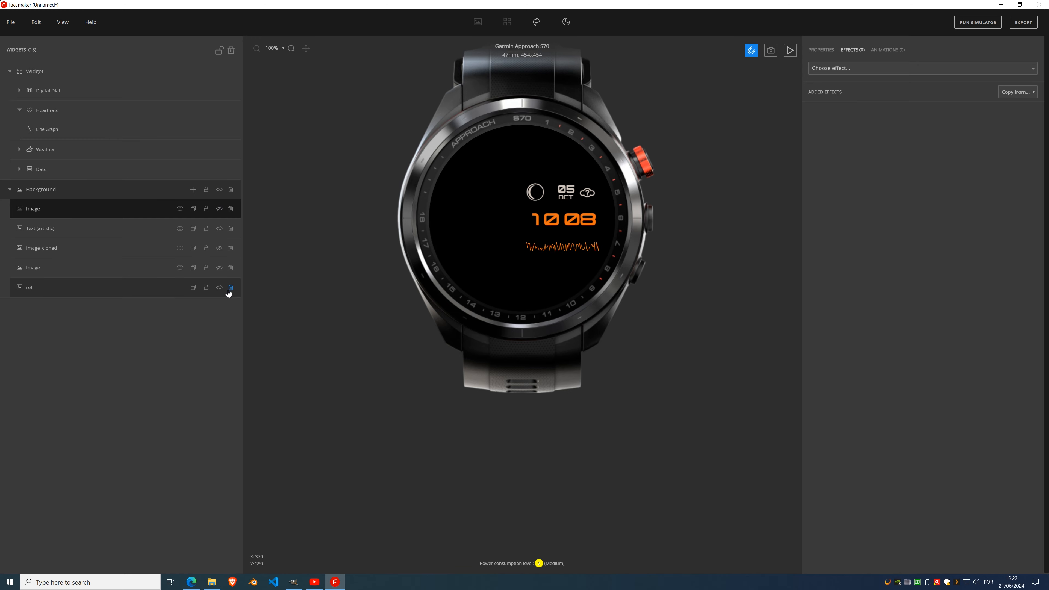
left_click(219, 289)
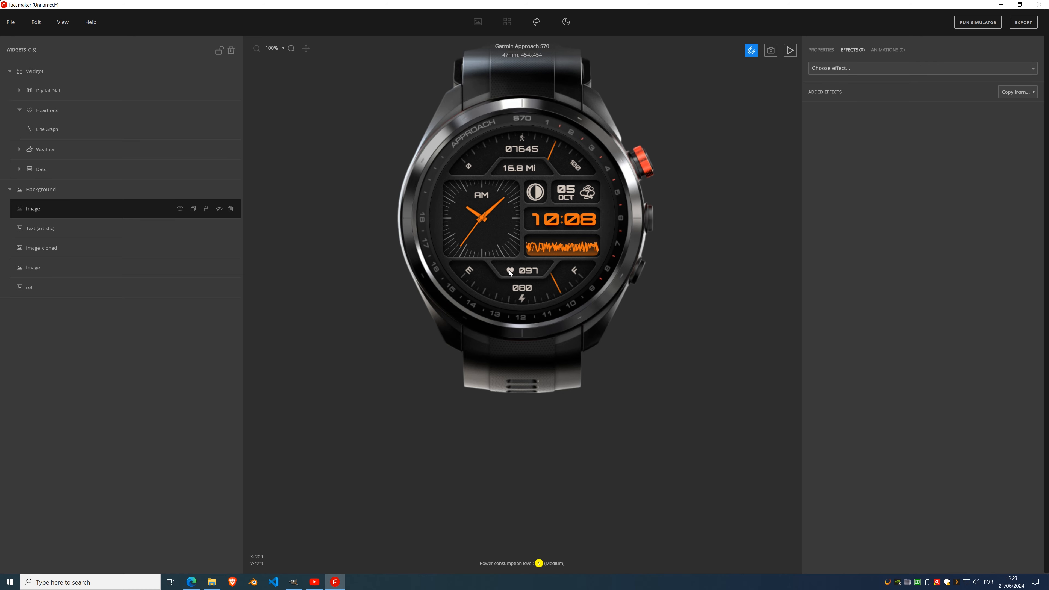
- Add a new image to the Background group and generate its default filled polygon
left_click(193, 191)
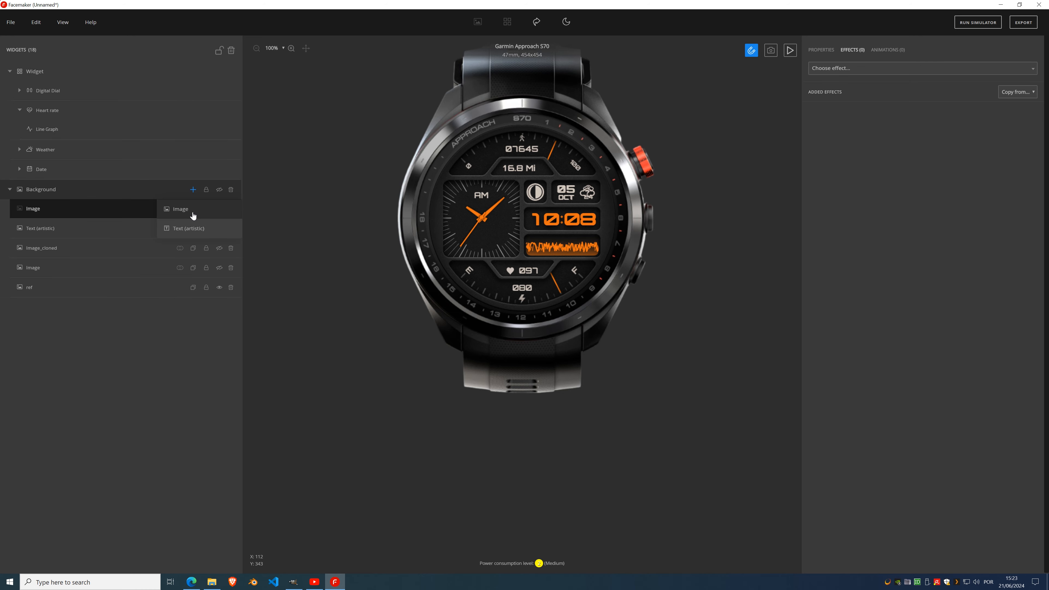
left_click(192, 213)
left_click(888, 132)
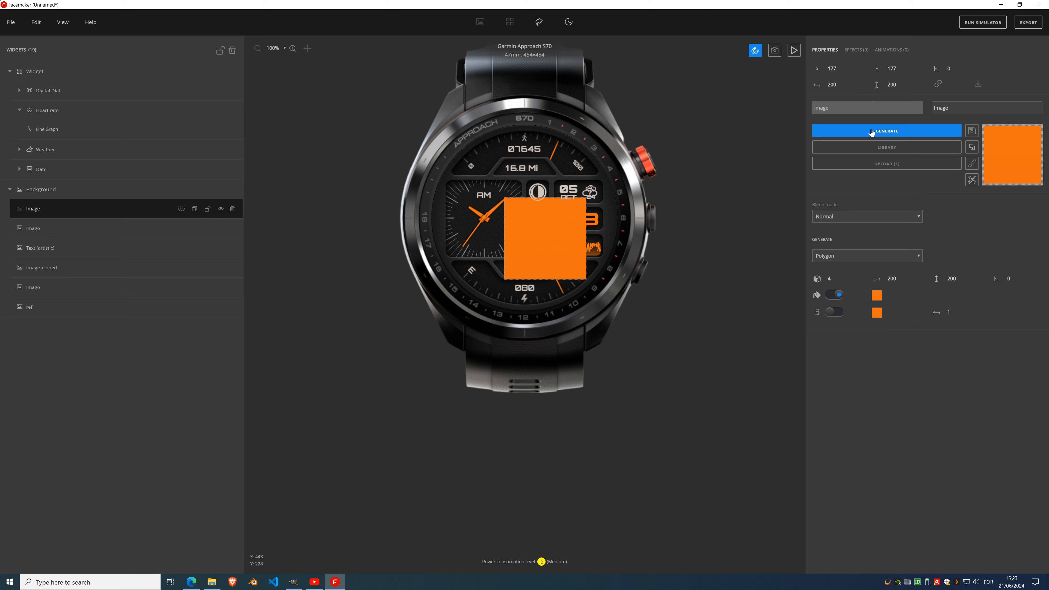
- Replace the new Background image with the solid white heart icon from the library's Stencils category
left_click(884, 148)
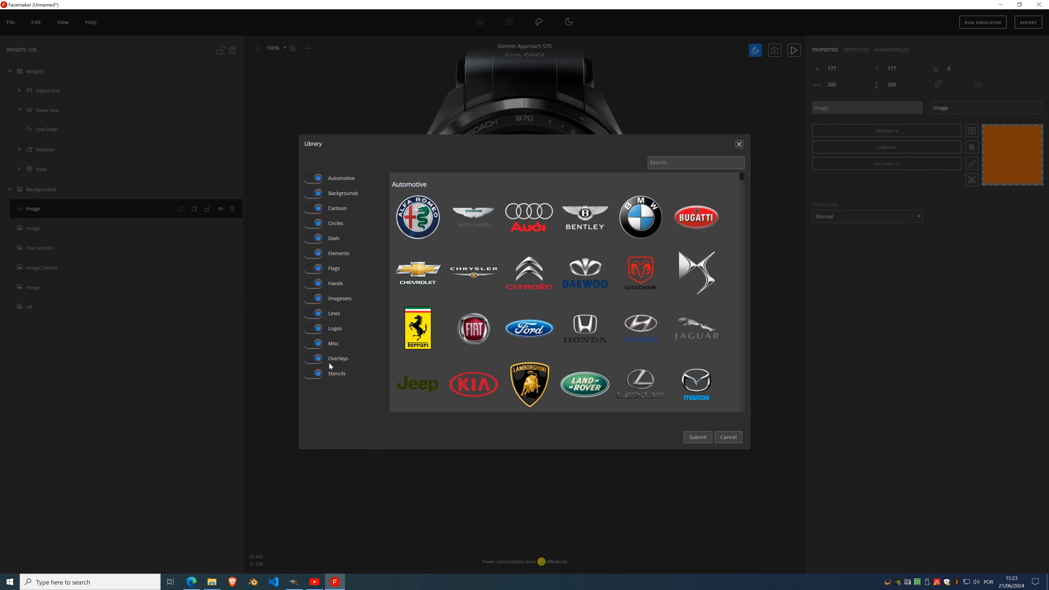
left_click(337, 377)
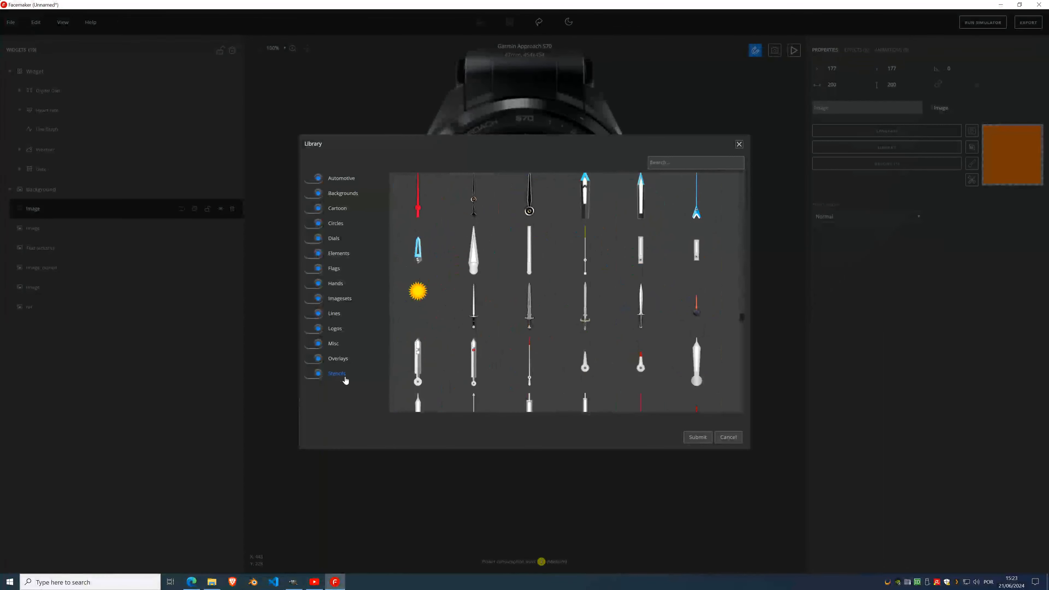
scroll(631, 272, "down", 3)
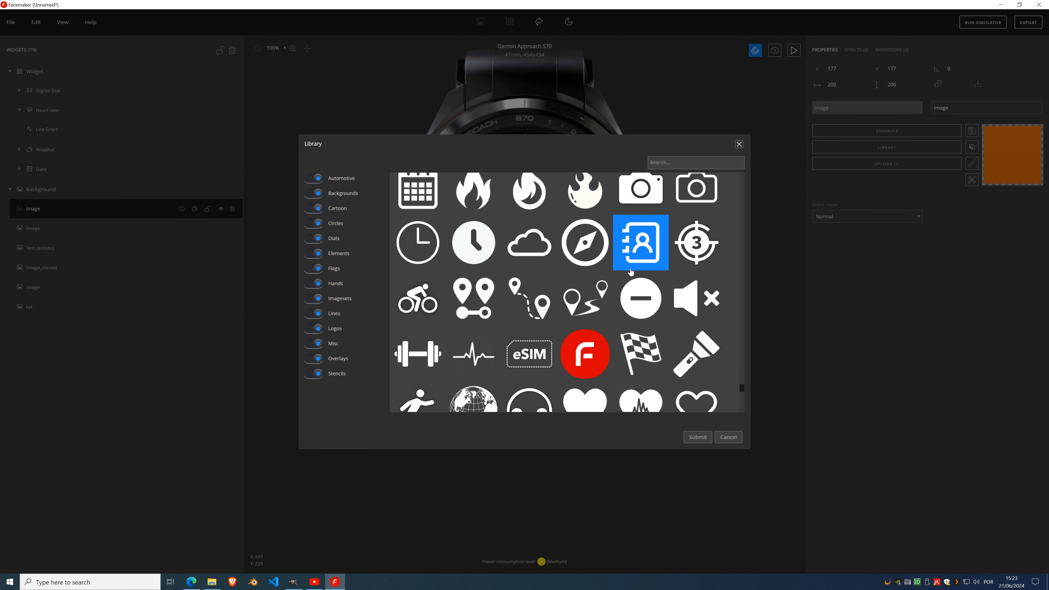
scroll(631, 271, "down", 10)
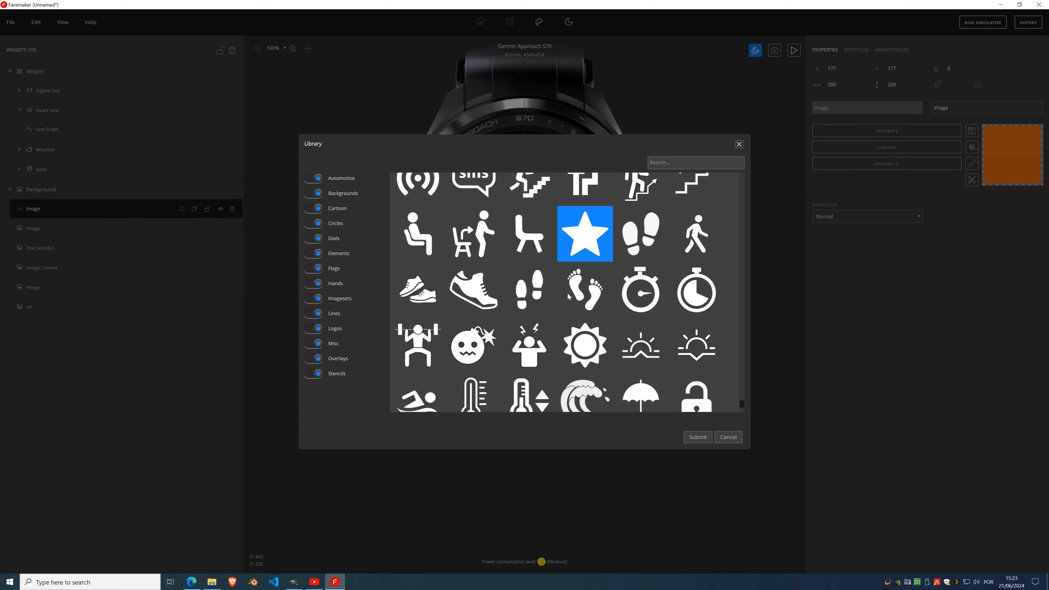
scroll(569, 296, "down", 3)
scroll(568, 296, "up", 5)
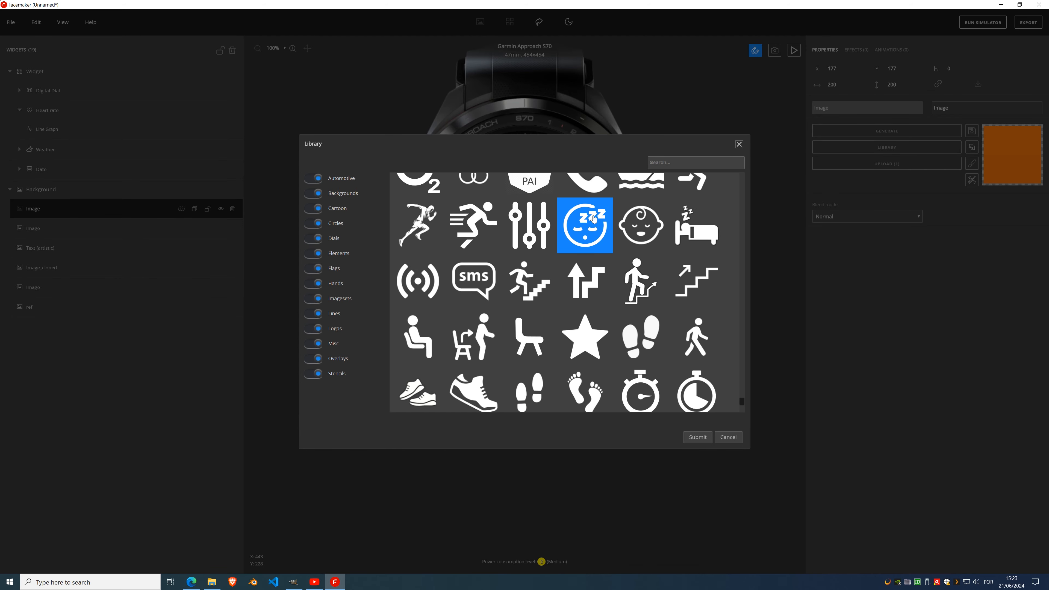
left_click_drag(575, 144, 284, 89)
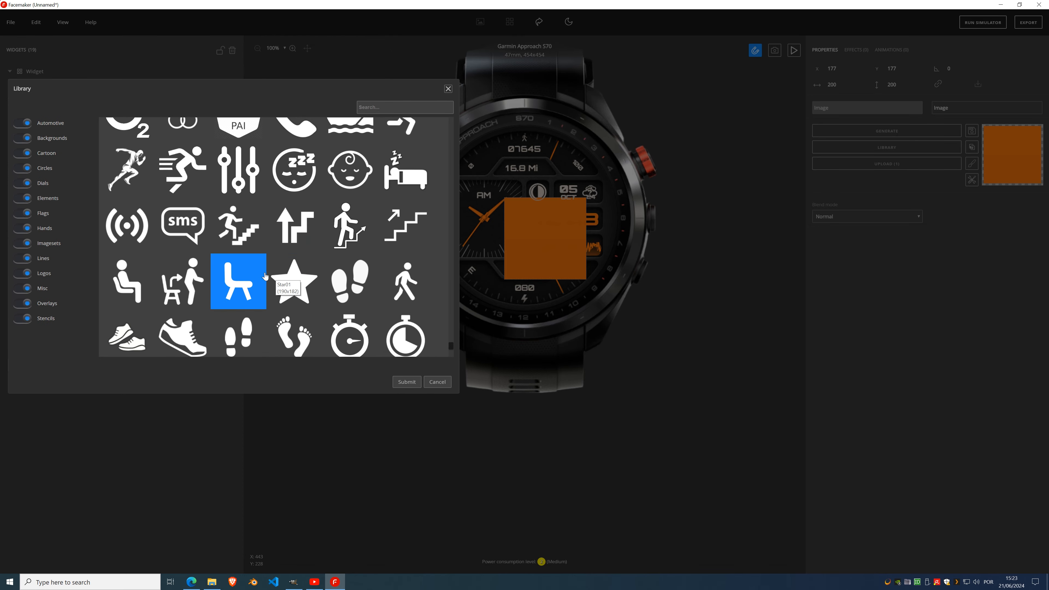
scroll(266, 276, "up", 6)
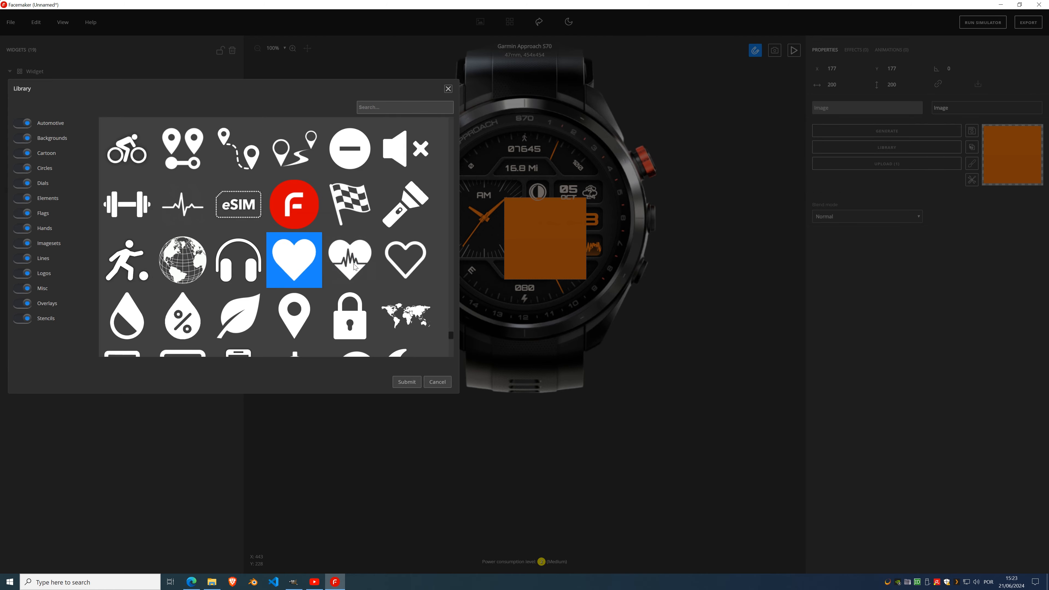
double_click(300, 261)
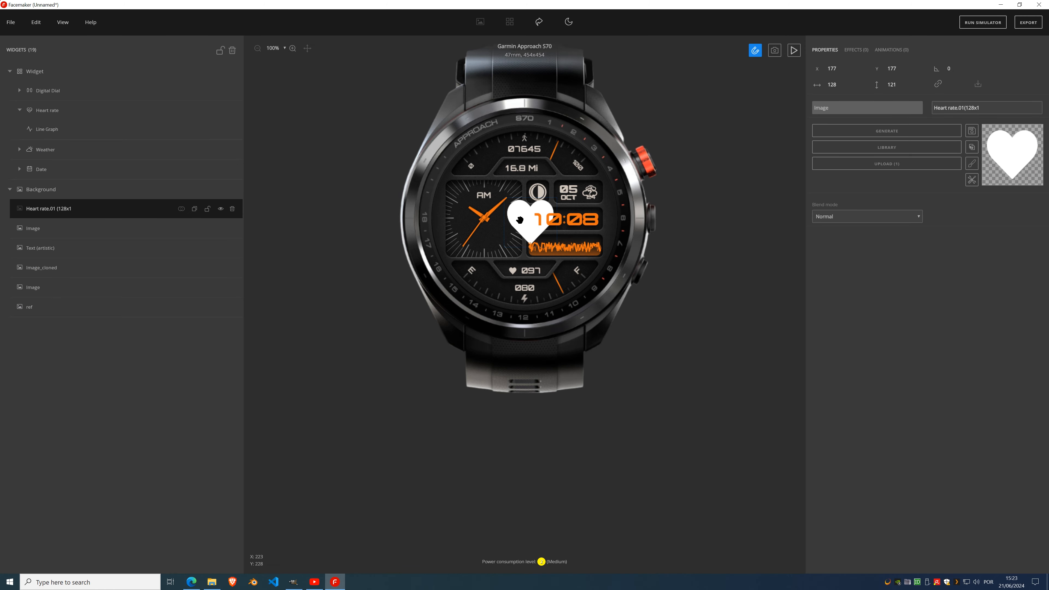
- Resize the heart icon to 22 × 20, place it over the reference heart at X 187, Y 342, and apply the resize
scroll(538, 228, "up", 6)
left_click_drag(478, 153, 366, 290)
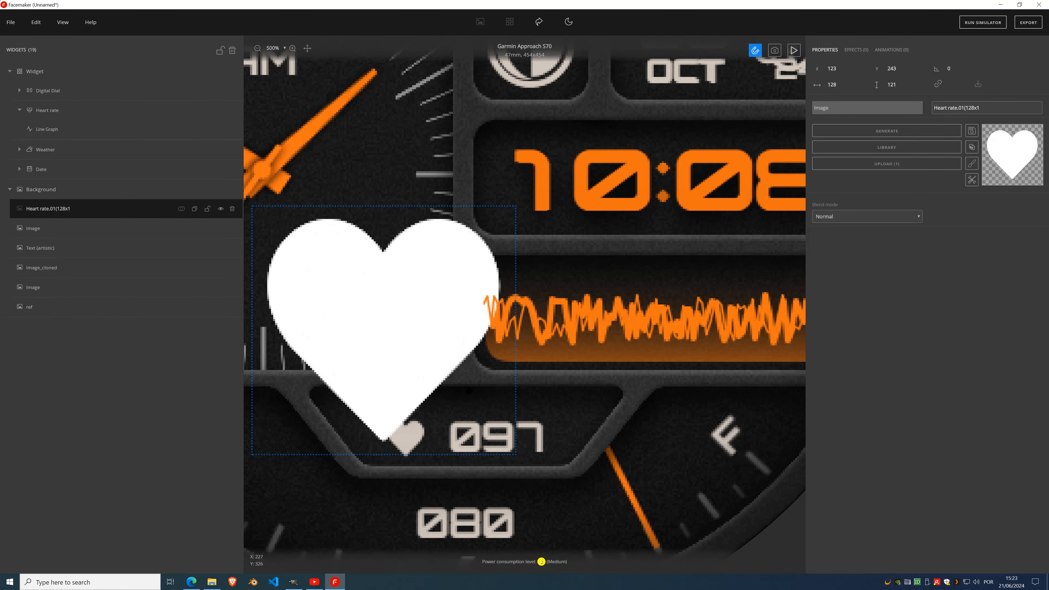
left_click_drag(512, 450, 406, 430)
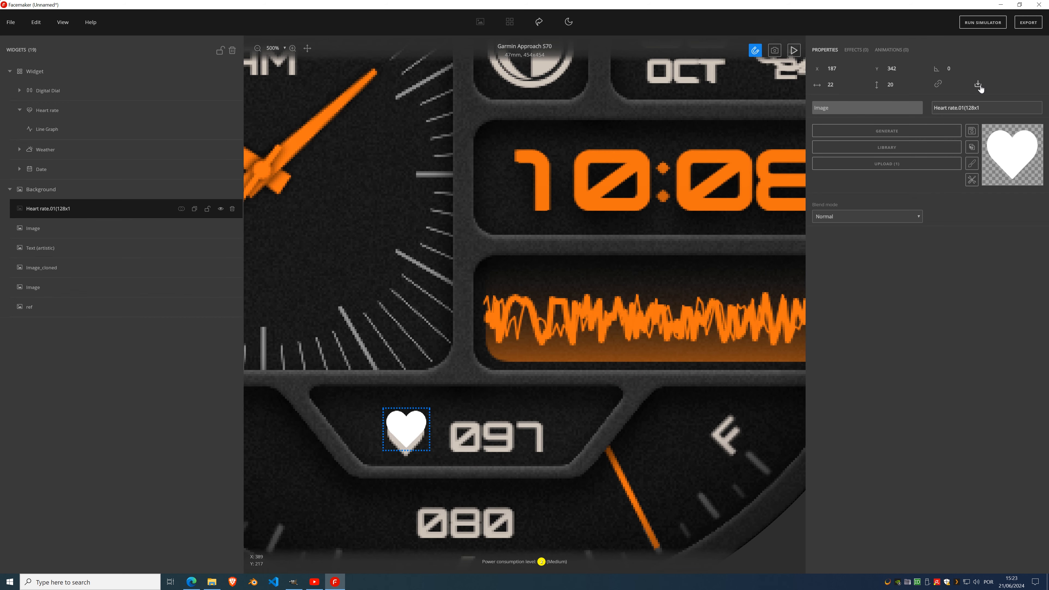
left_click(979, 86)
- Add a Fill color effect to the heart icon using the beige sampled from the reference 097 digits
left_click(858, 51)
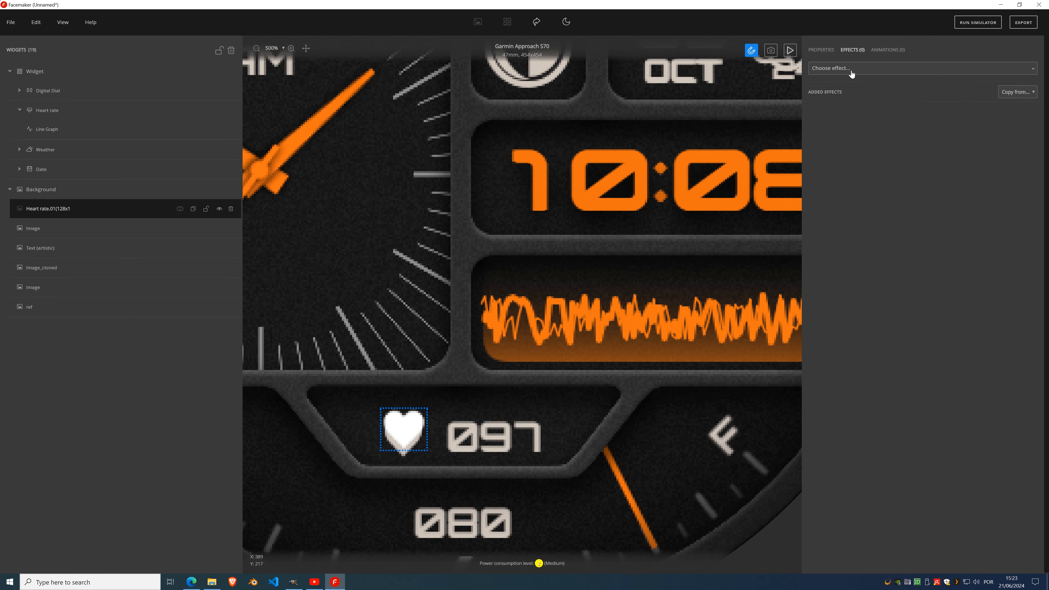
left_click(852, 69)
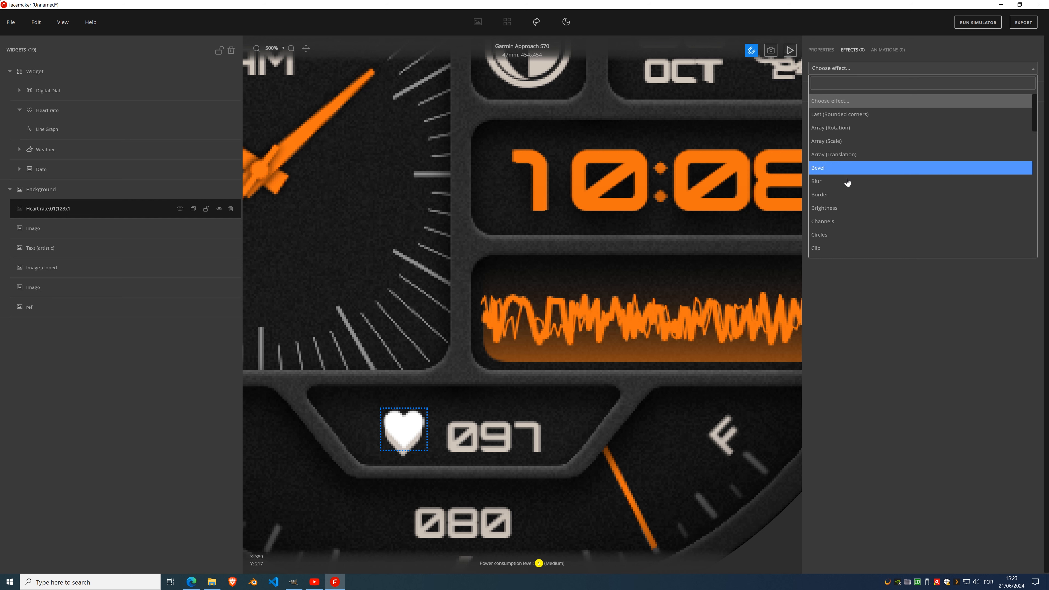
scroll(849, 188, "down", 5)
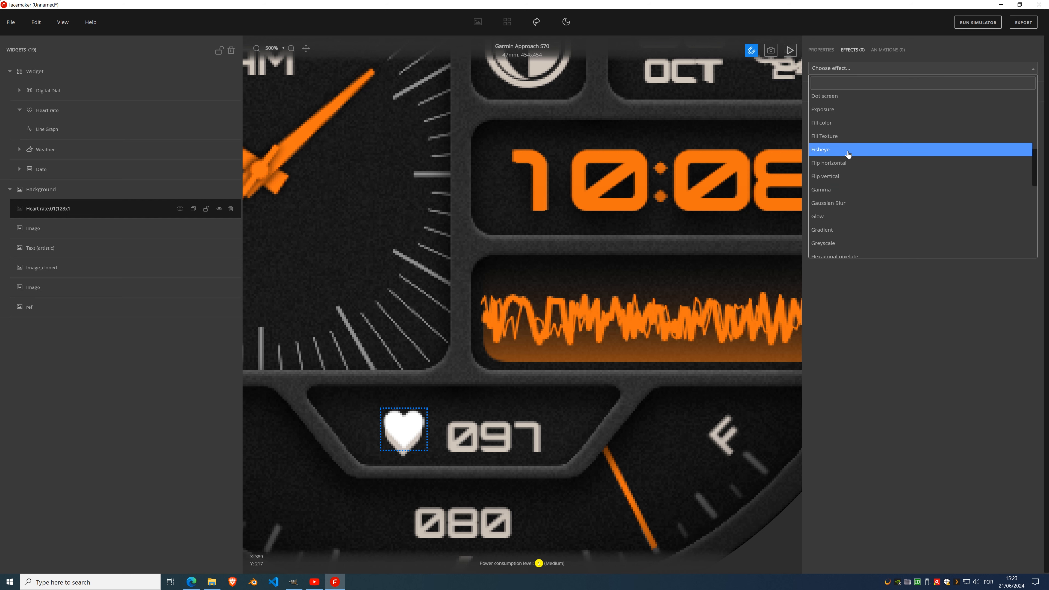
left_click(844, 132)
left_click(843, 135)
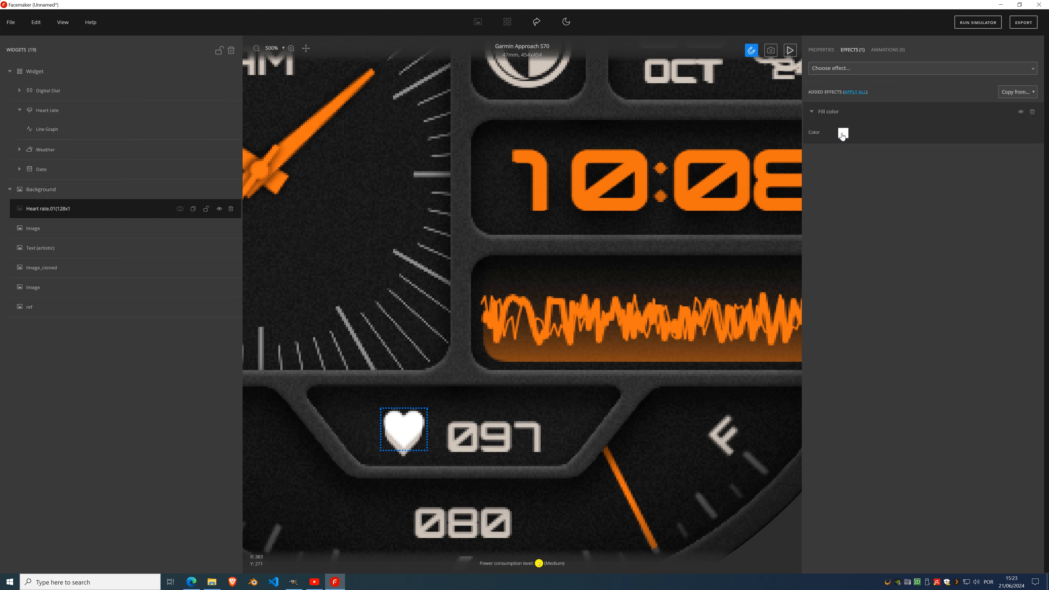
left_click_drag(570, 260, 249, 252)
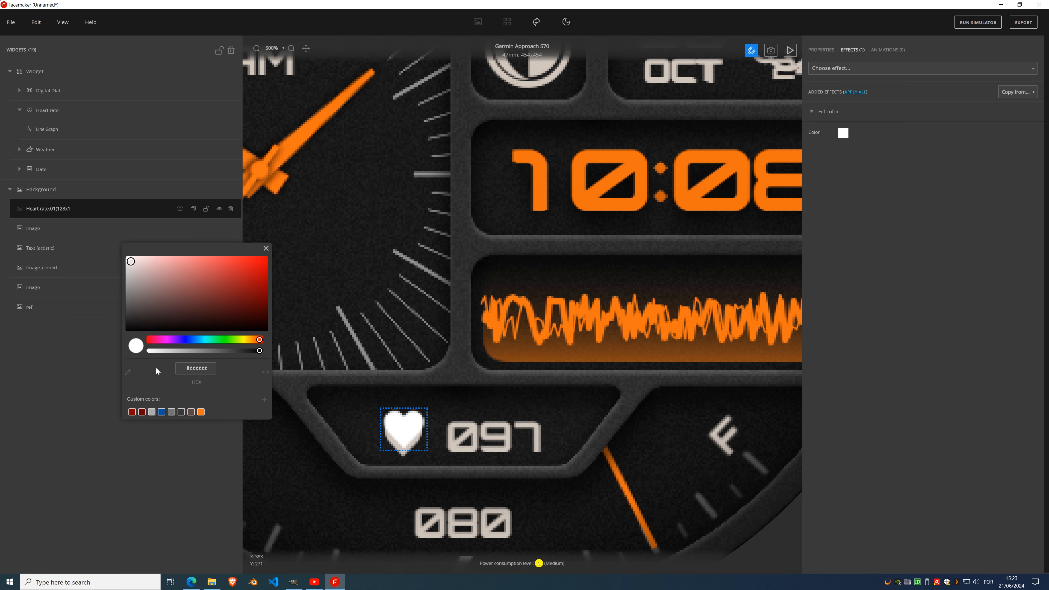
left_click(455, 434)
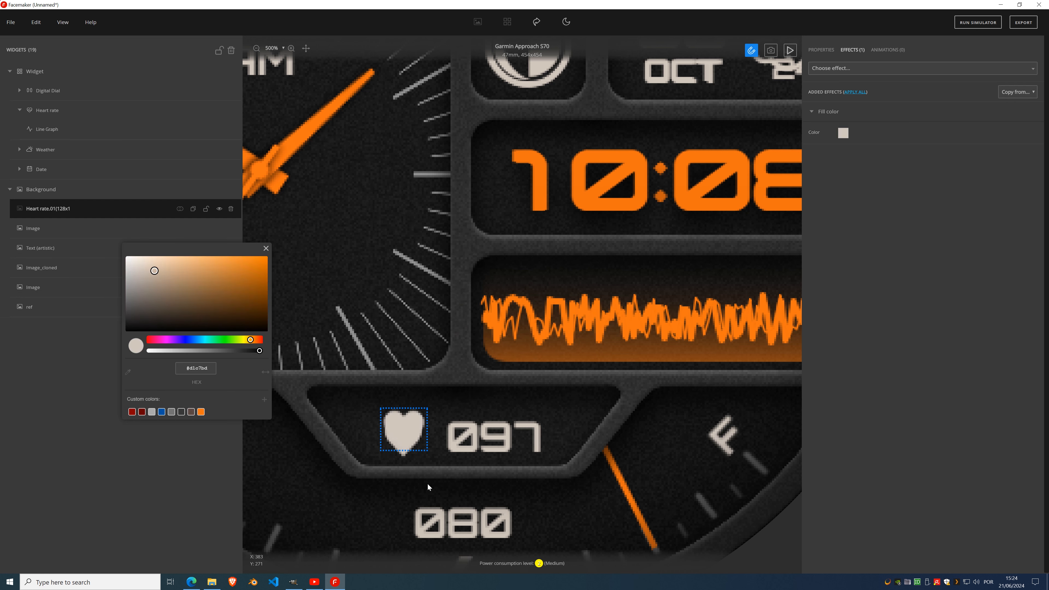
left_click(265, 249)
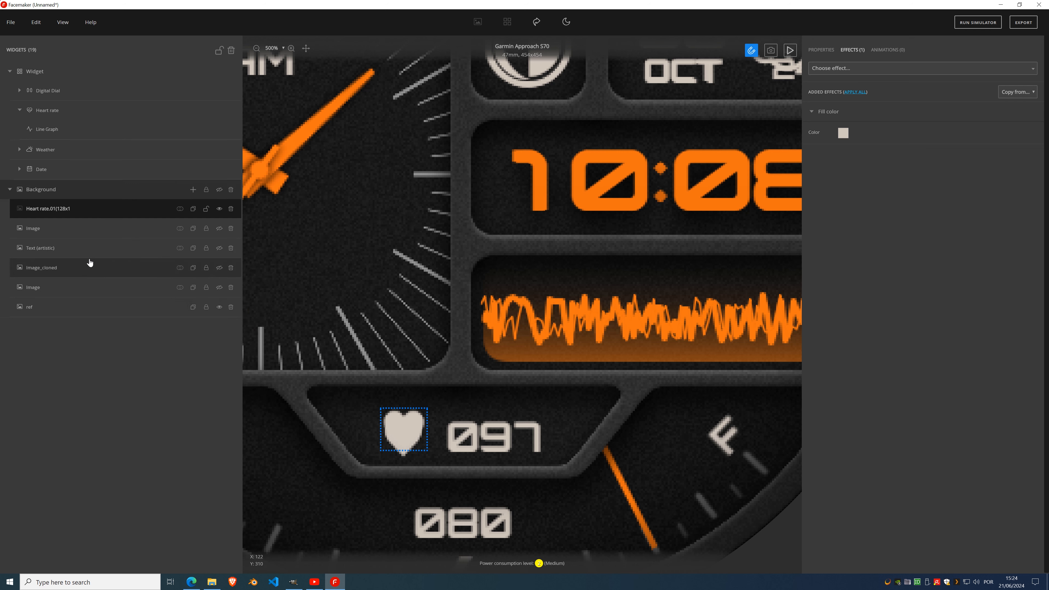
left_click(20, 110)
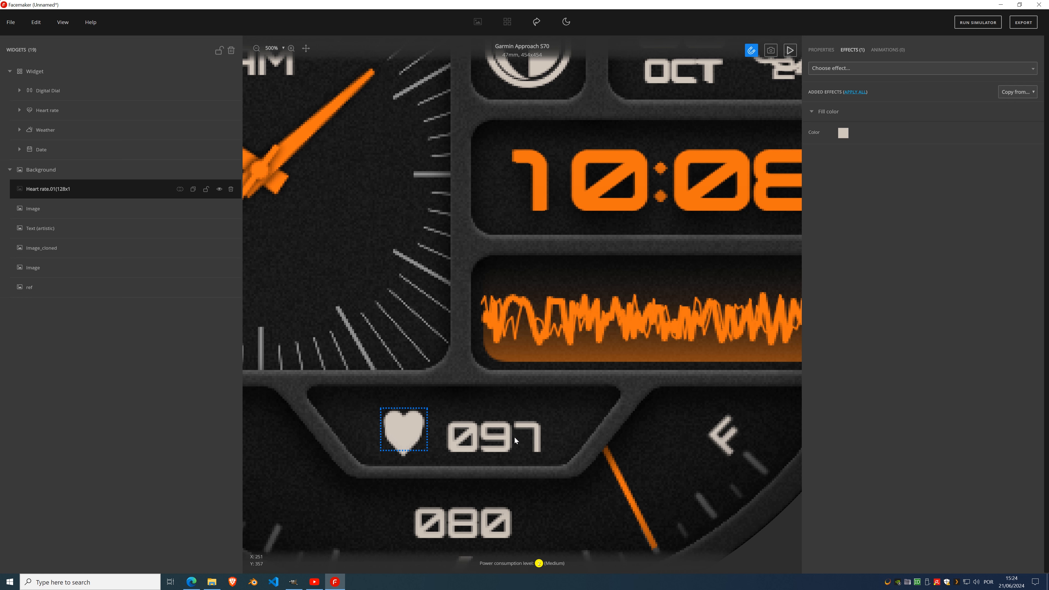
left_click(193, 72)
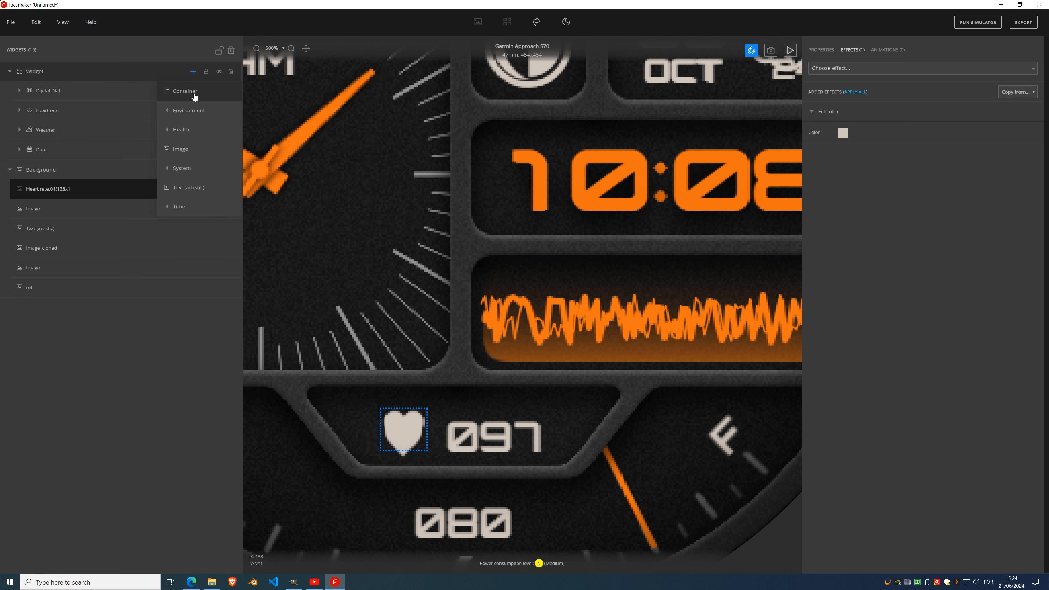
mouse_move(188, 131)
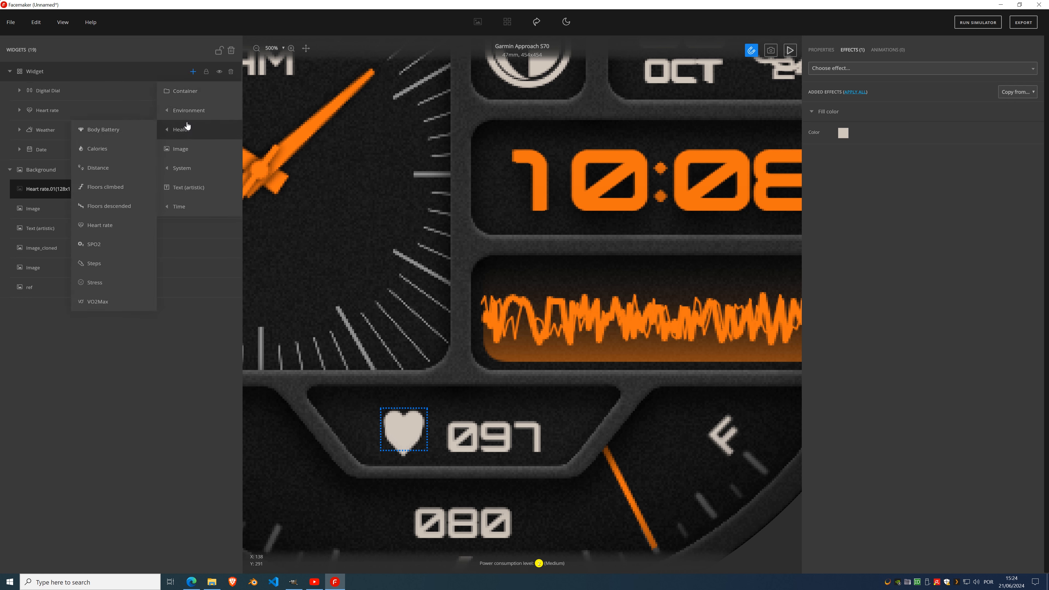
left_click(107, 229)
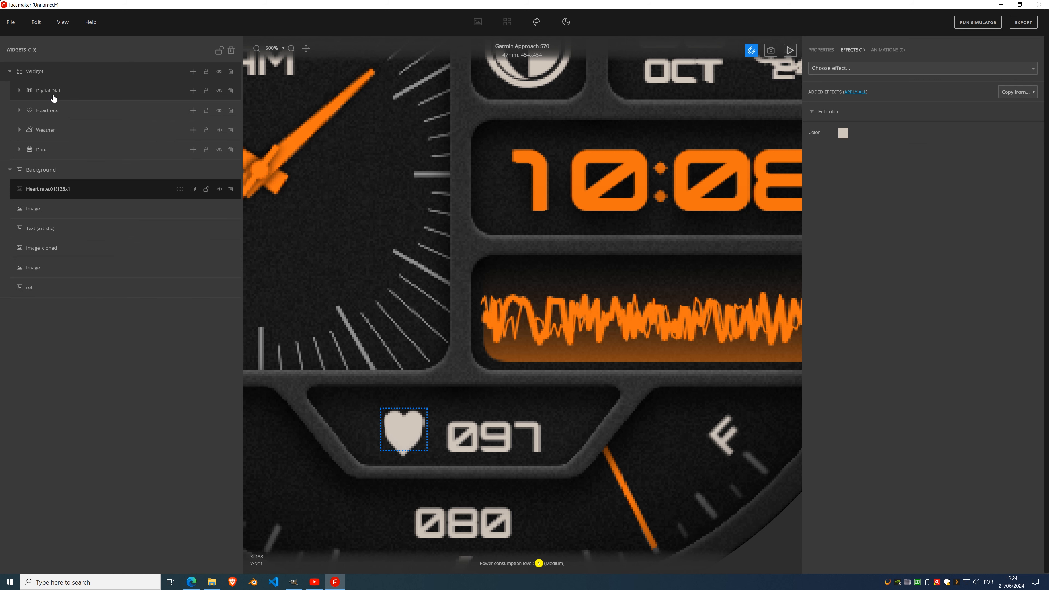
- Add an Image Combo to the existing Heart rate widget, generate its digits, and move it to X 151, Y 283
left_click(20, 110)
left_click(156, 115)
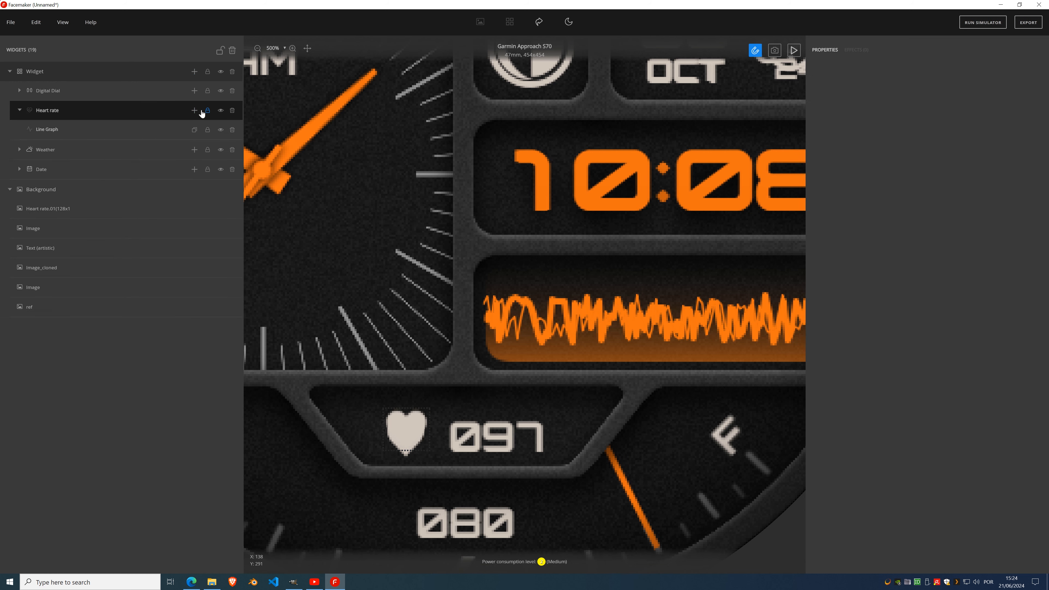
left_click(193, 110)
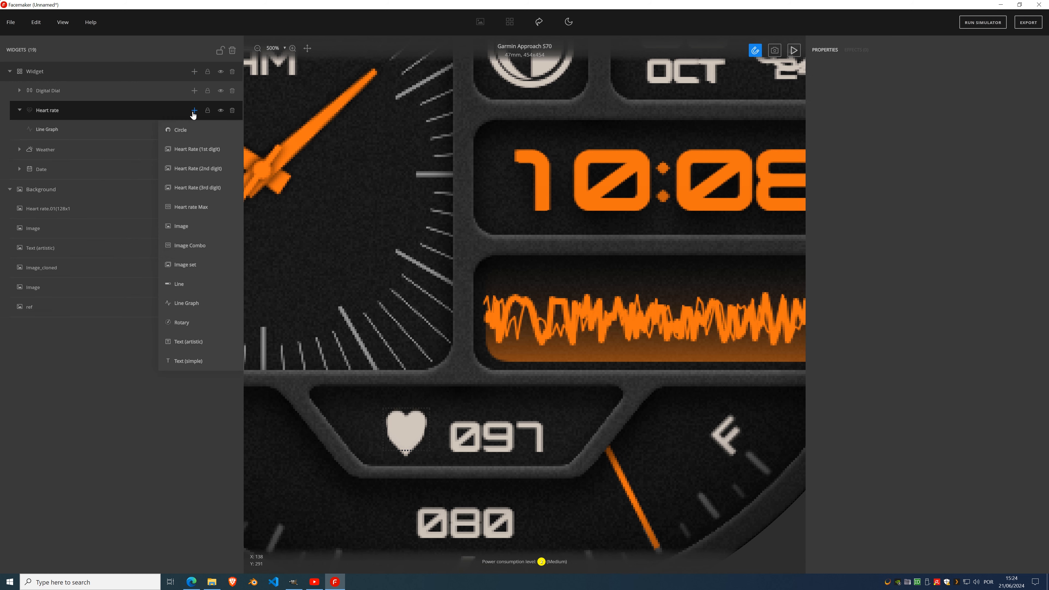
left_click(206, 249)
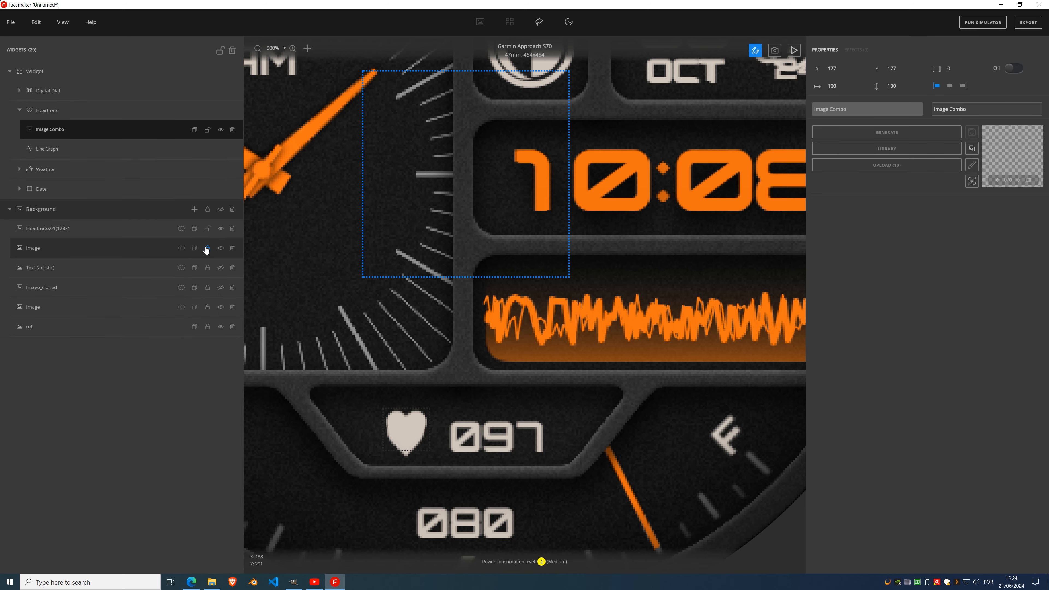
left_click(909, 137)
left_click_drag(518, 112, 413, 333)
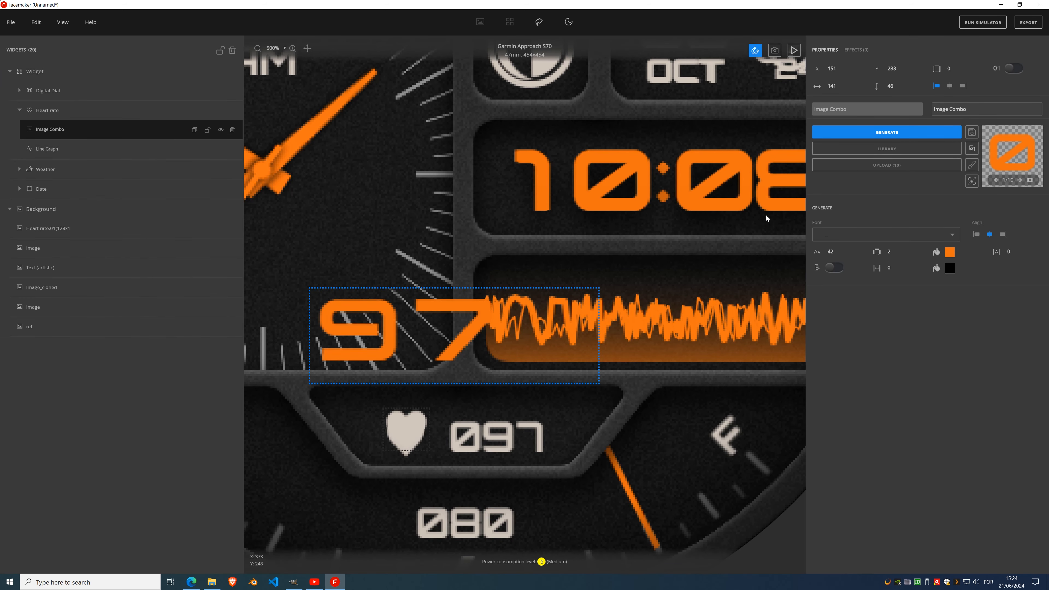
- Set the heart rate digits' font to ORBITRON_BOLD and move them to X 193, Y 309, near the reference 097
left_click(860, 237)
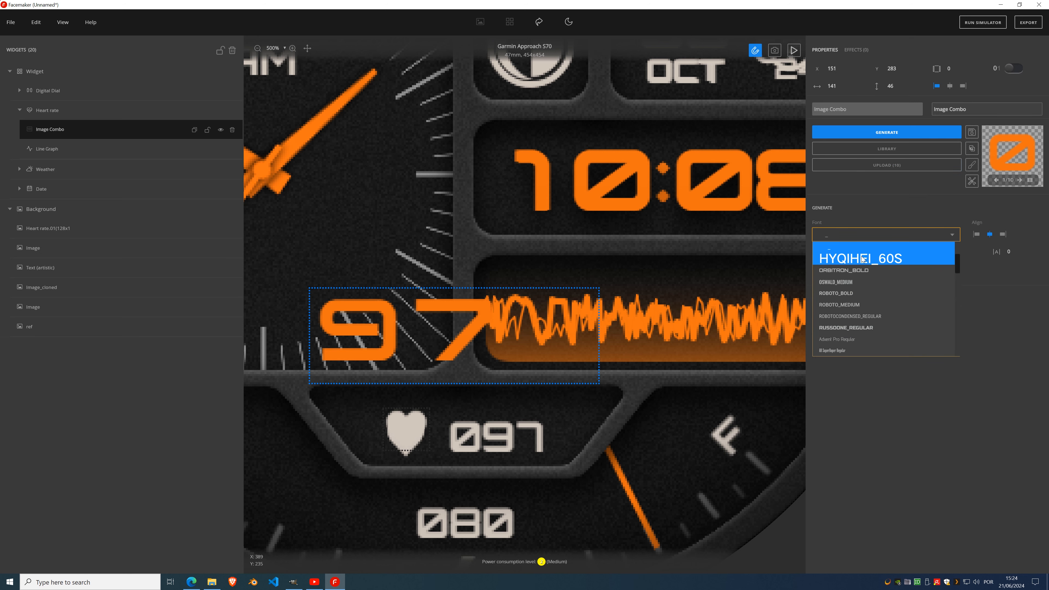
left_click(863, 272)
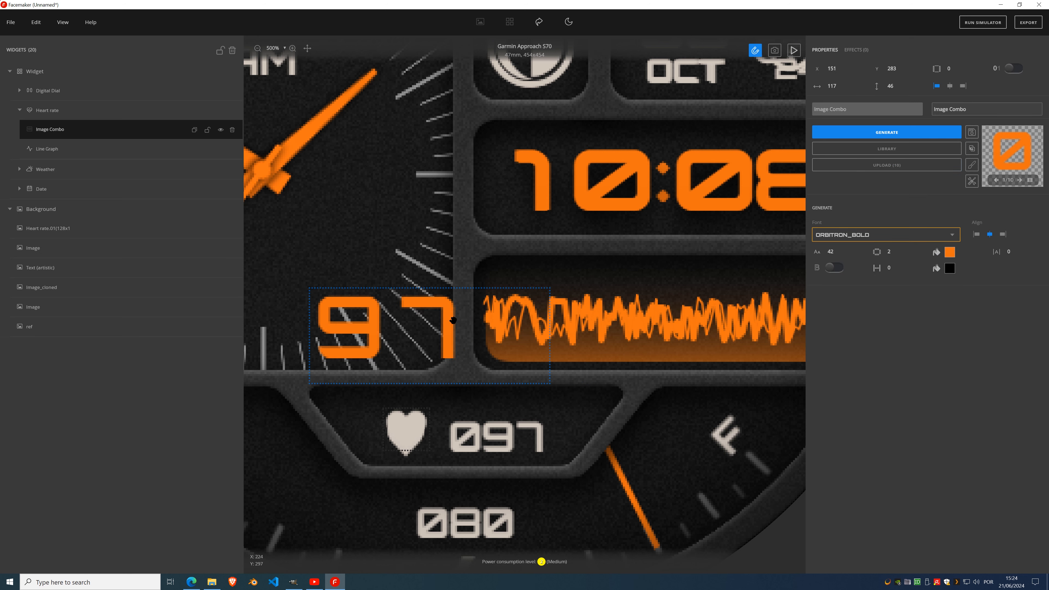
left_click_drag(453, 320, 528, 405)
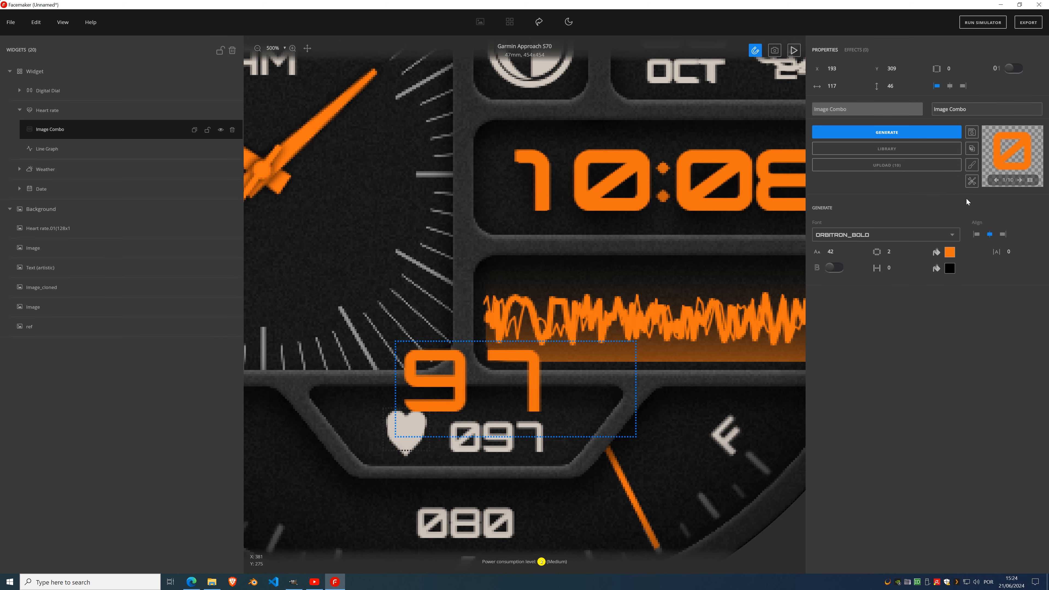
- Set both gradient stops of the heart rate digits' fill to the beige sampled from the heart icon
left_click(950, 254)
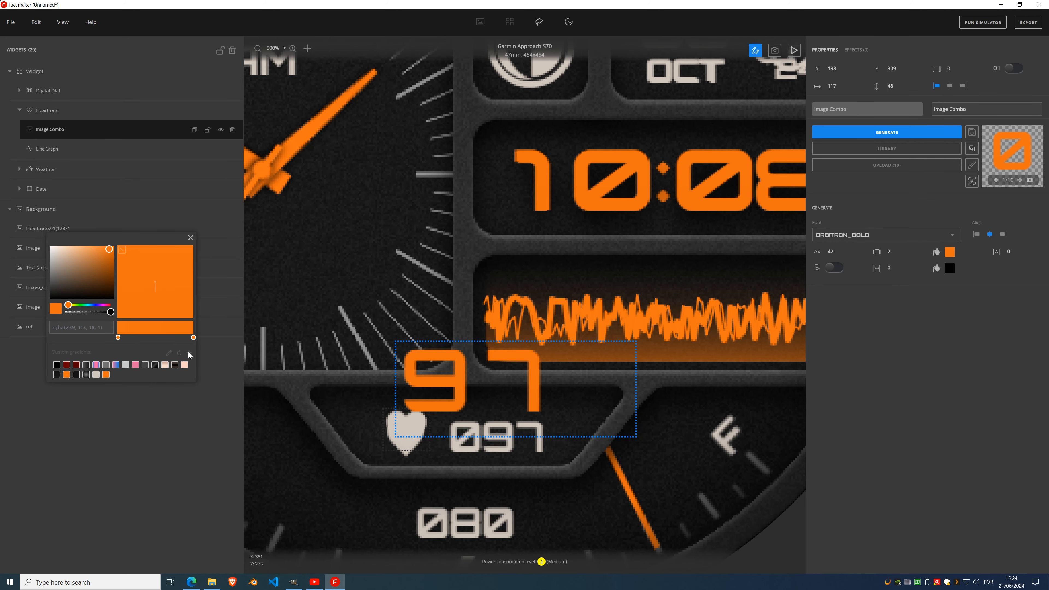
left_click(168, 353)
left_click(412, 424)
left_click(118, 338)
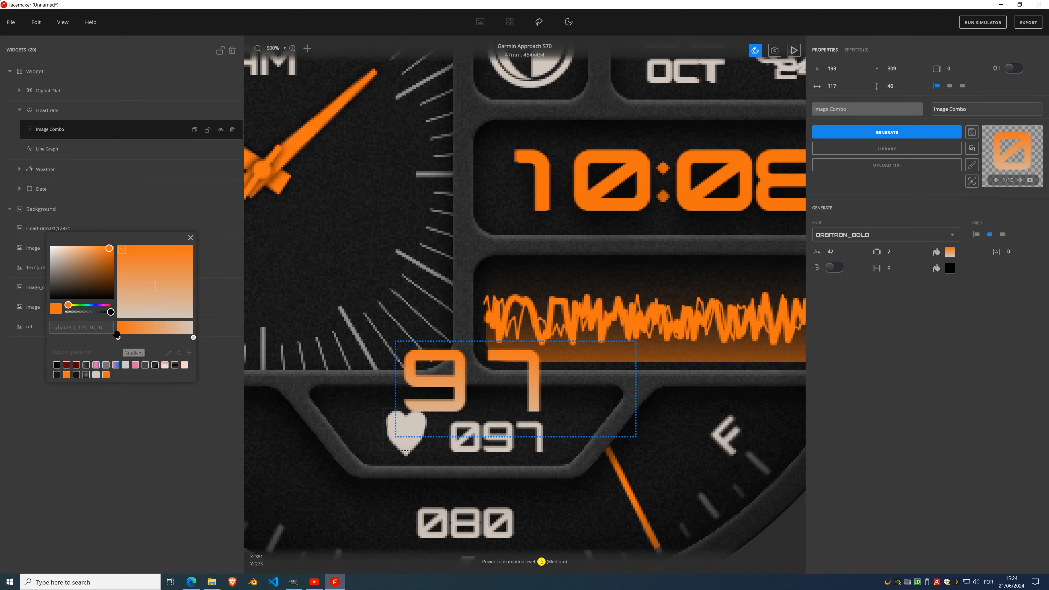
left_click(420, 426)
mouse_move(118, 337)
left_mouse_down()
mouse_move(168, 338)
mouse_move(118, 341)
left_mouse_up()
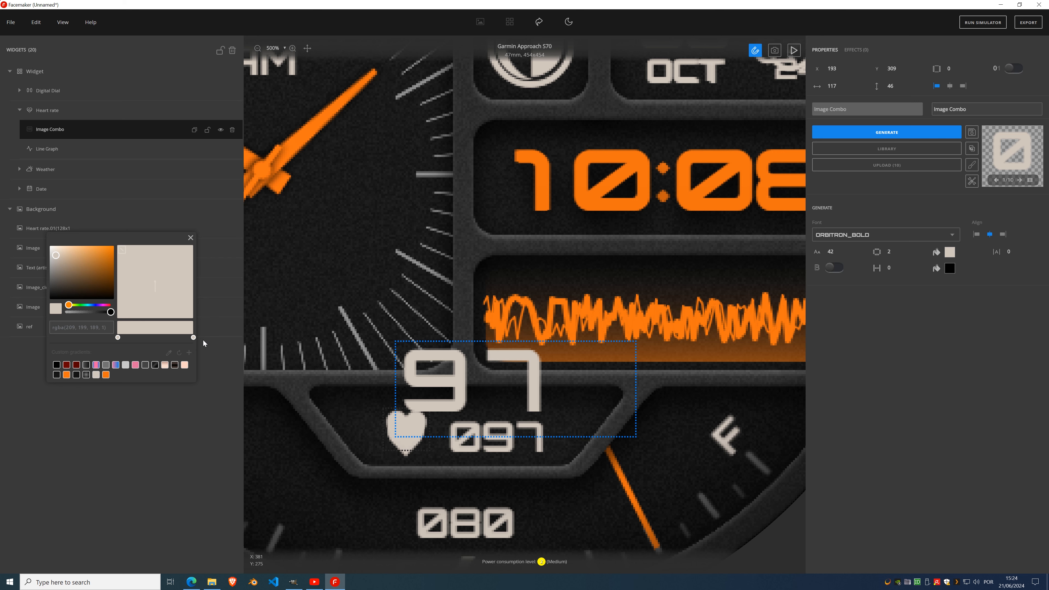
- Add an orange middle stop to the heart rate digits' fill gradient and remove it again
left_click(152, 338)
left_click_drag(66, 282, 114, 245)
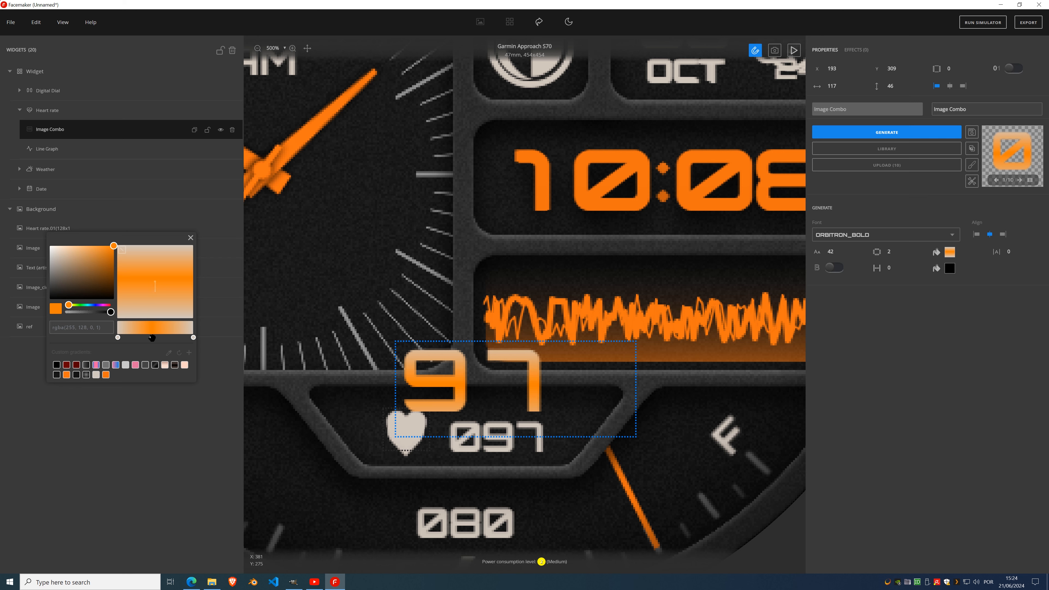
left_click_drag(152, 338, 167, 400)
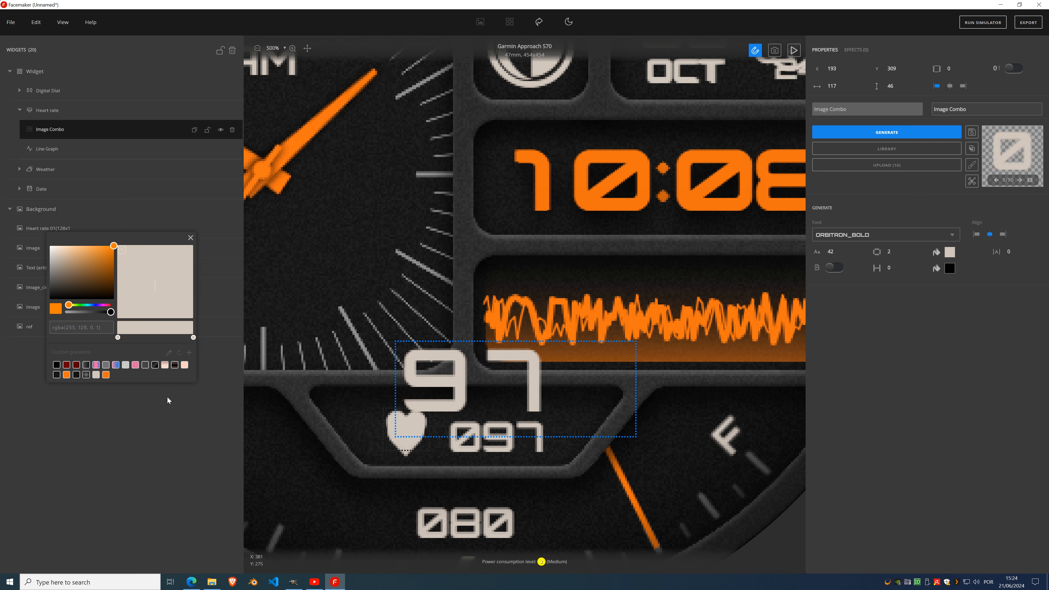
- Set the heart rate digits' font size to 20 and move them to X 229, Y 344 over the reference 097
left_click(189, 355)
left_click(191, 239)
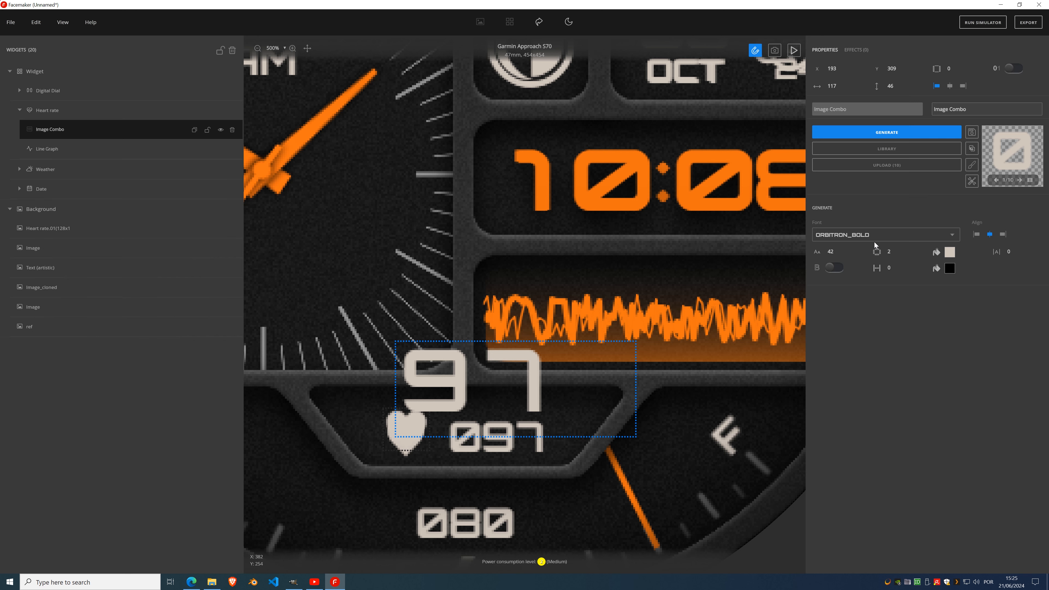
left_click(844, 254)
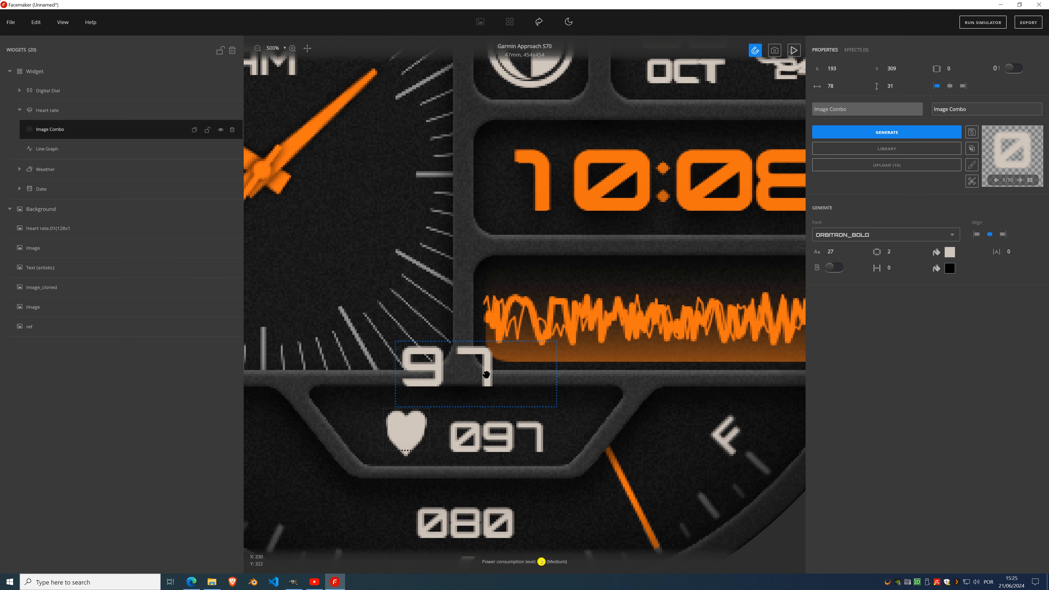
left_click_drag(512, 378, 562, 439)
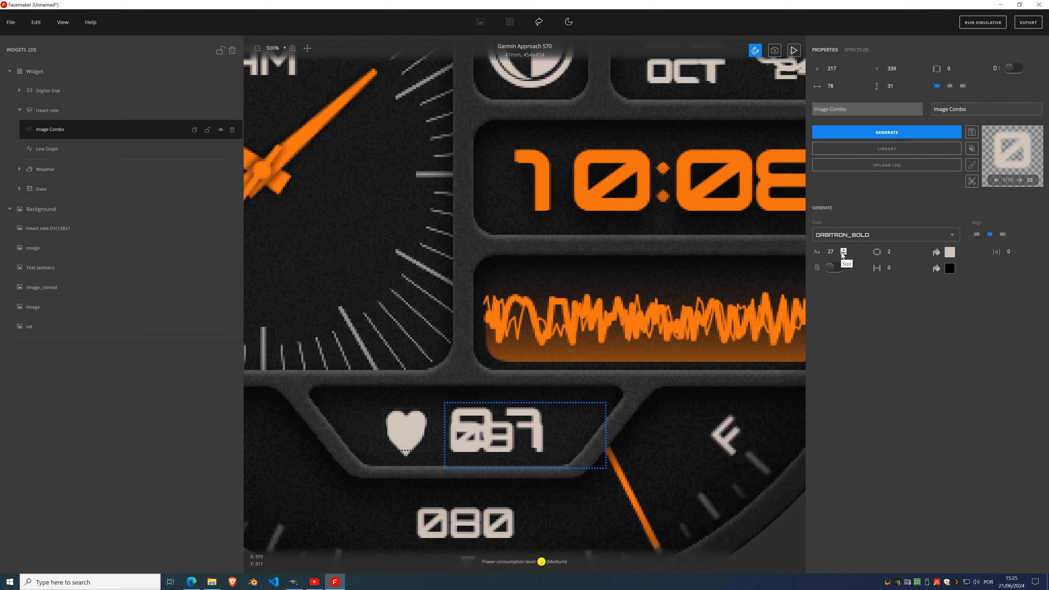
left_click(843, 254)
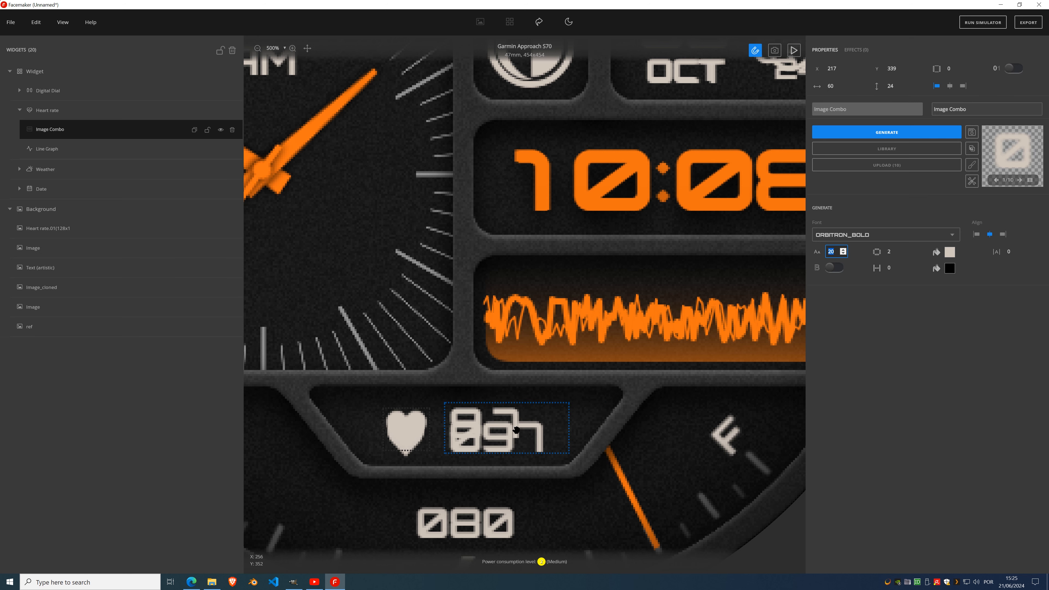
left_click_drag(508, 431, 532, 442)
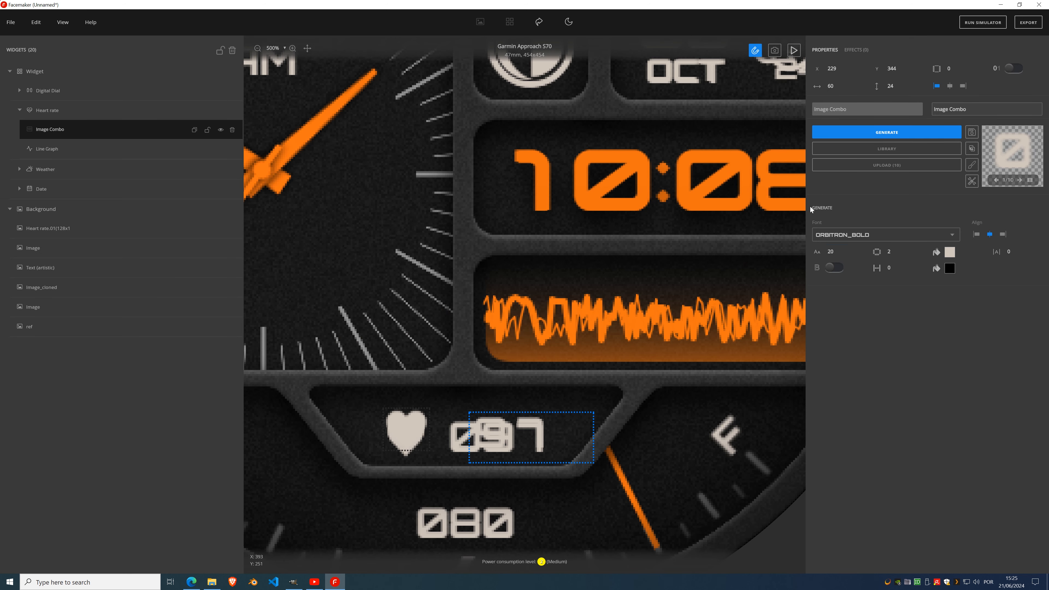
- Trim the heart rate digits' empty margins, turn on zero padding, and move them to X 219, Y 344
left_click(972, 181)
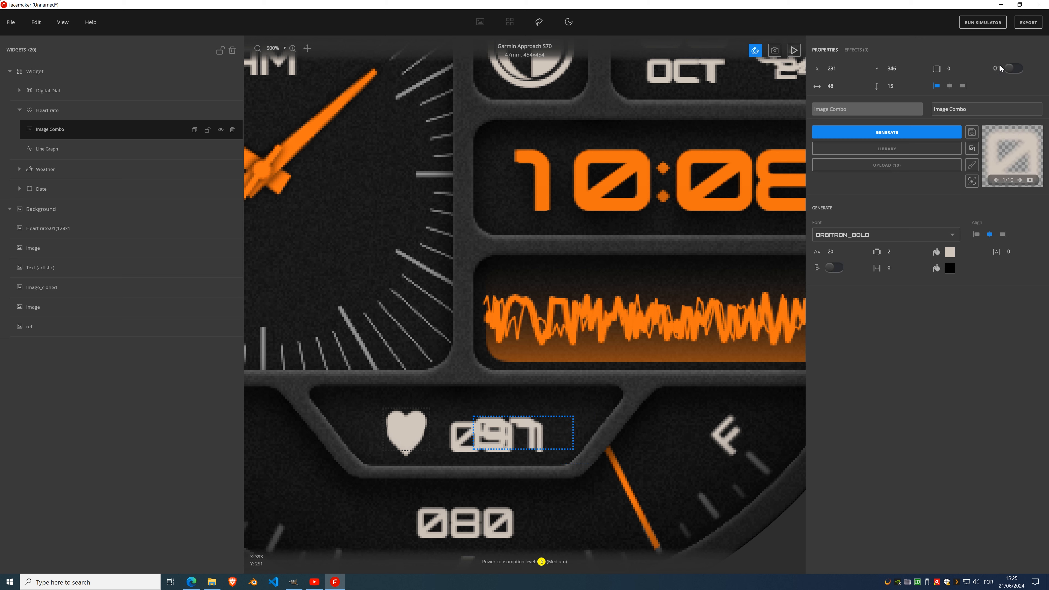
left_click(1013, 68)
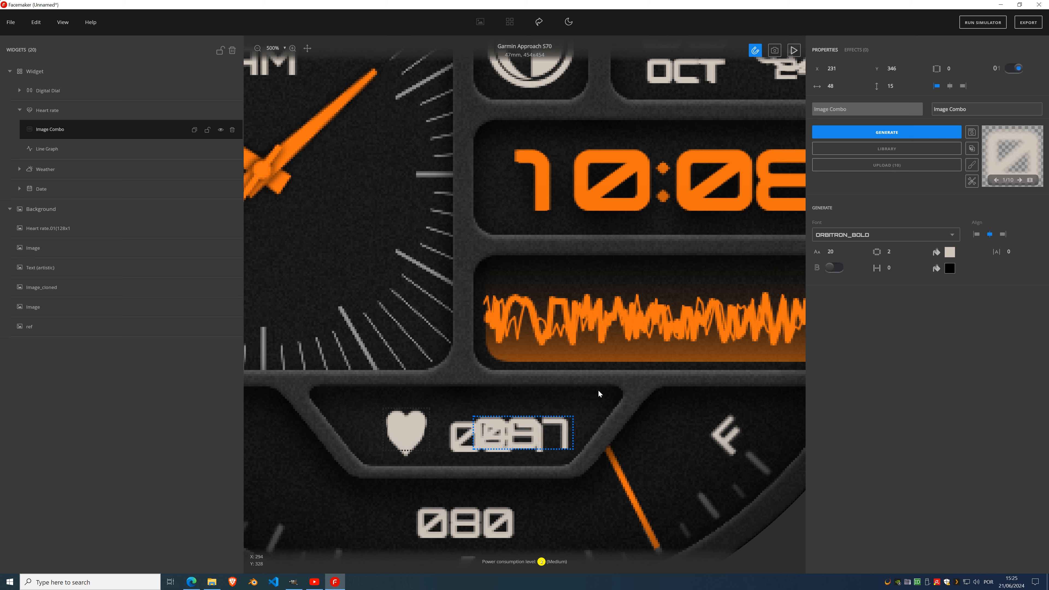
left_click_drag(518, 430, 494, 426)
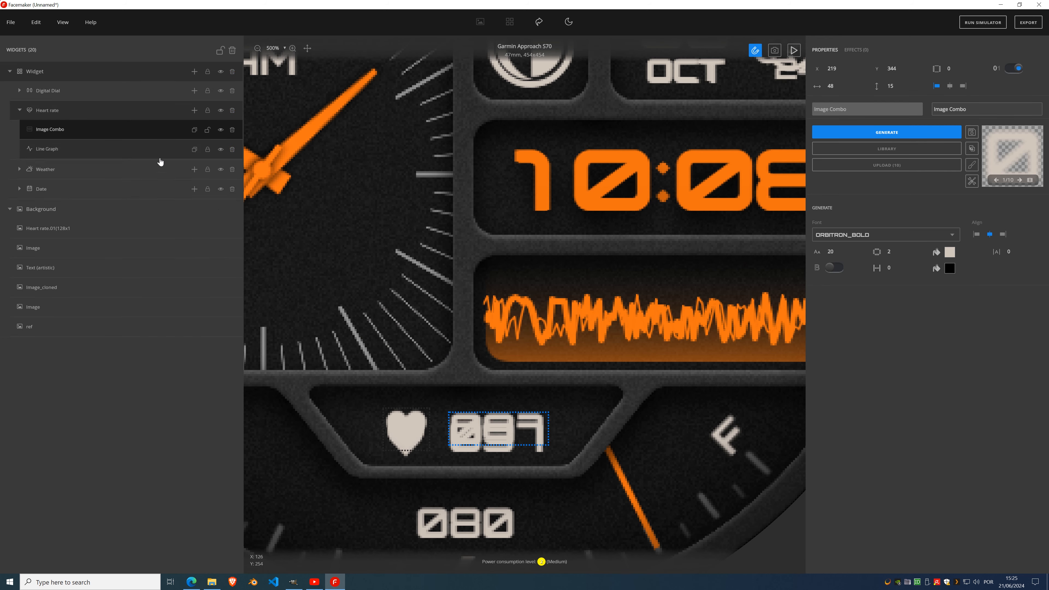
- Make all Background layers visible so they cover the reference, and check the heart rate panel against the whole face
left_click(219, 213)
left_click(219, 213)
left_click(218, 213)
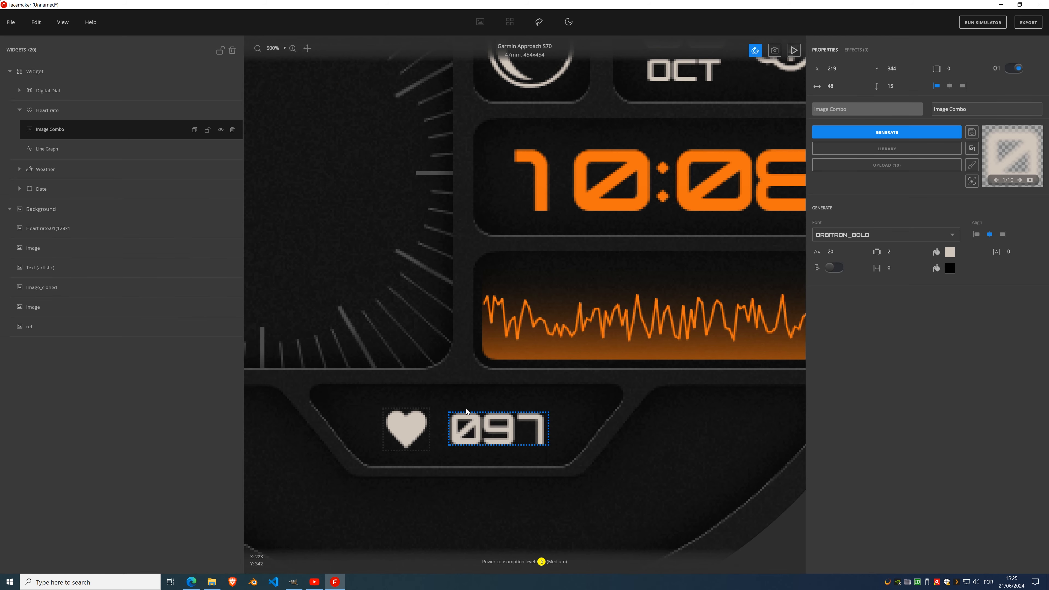
scroll(450, 339, "down", 2)
scroll(451, 341, "down", 2)
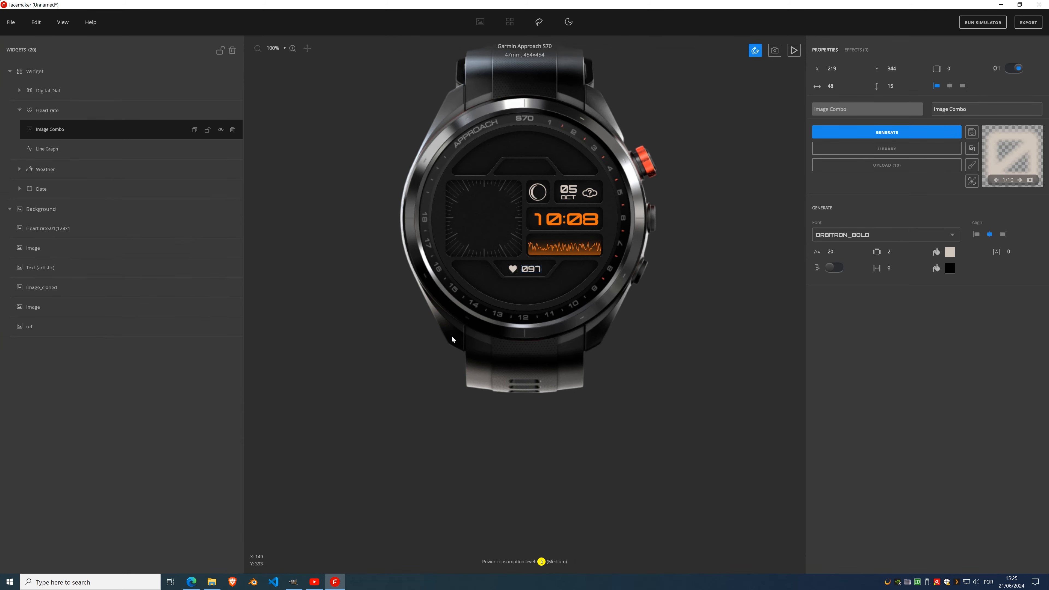
scroll(546, 274, "up", 5)
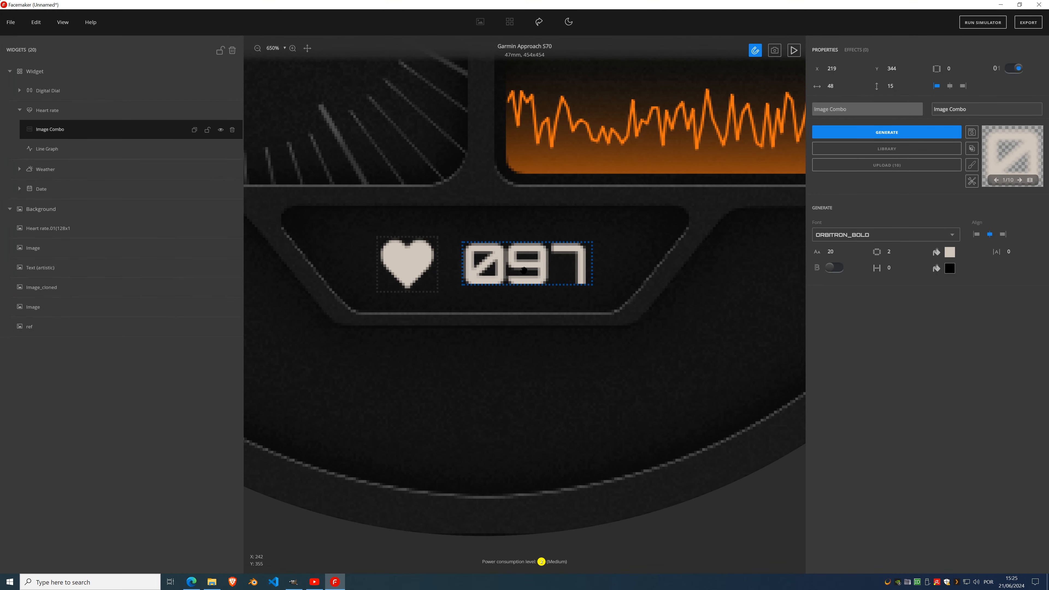
- Select the heart icon together with the heart rate digits and shift both vertically, bringing the digits to Y 342
left_click(422, 263)
left_click(512, 262, "ctrl")
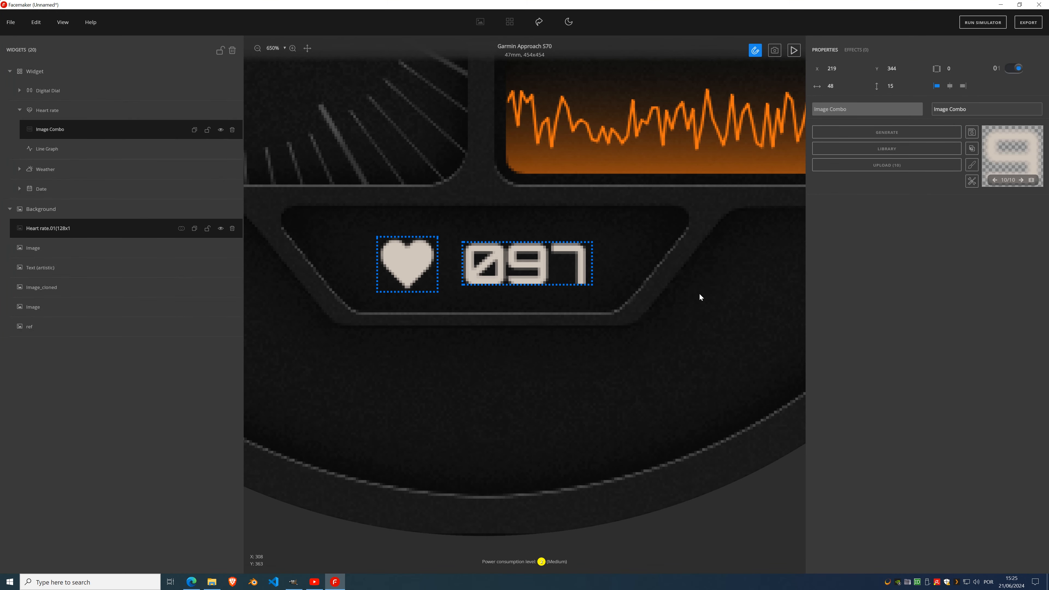
key("Up")
key("Up")
key("Up")
key("Up")
key("Up")
key("Up")
key("Down")
key("Down")
key("Down")
key("Down")
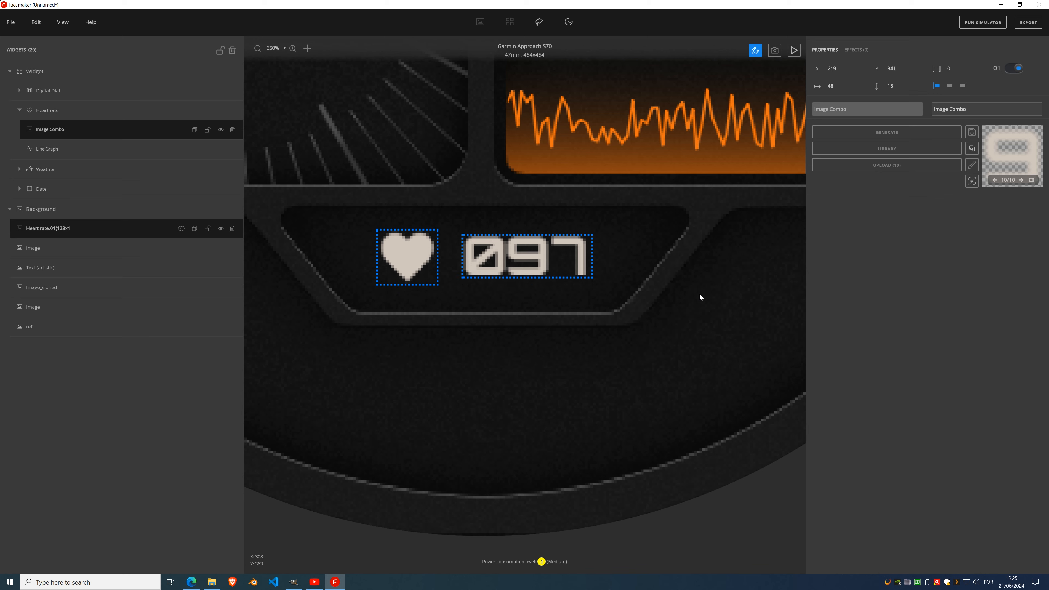
key("Down")
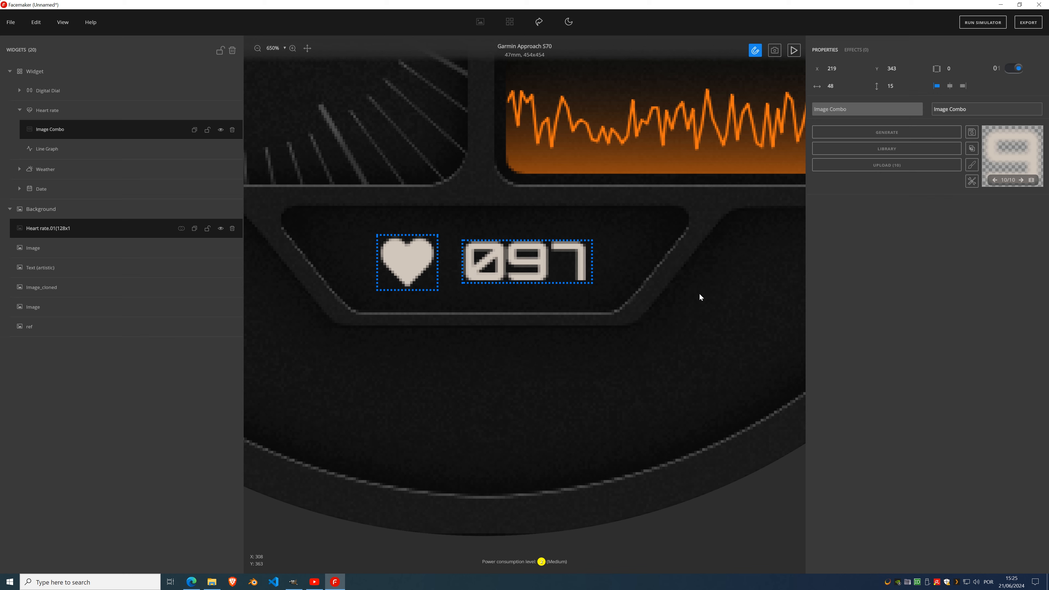
key("Up")
key("Down")
key("Up")
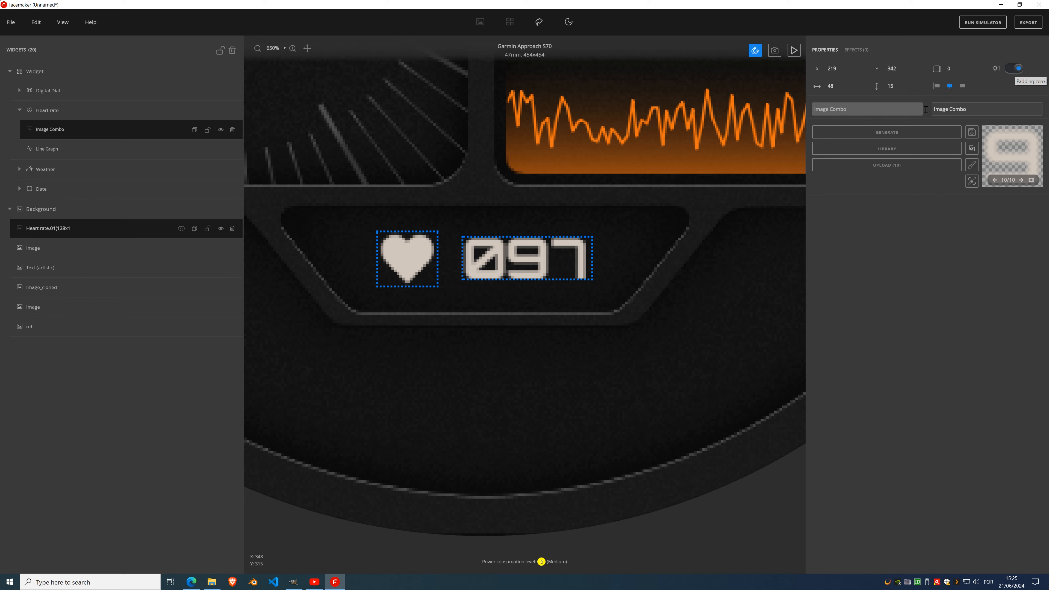
- Try the heart rate digits without zero padding in left, centre and right alignment, and restore zero padding with left alignment
left_click(937, 88)
left_click(1017, 71)
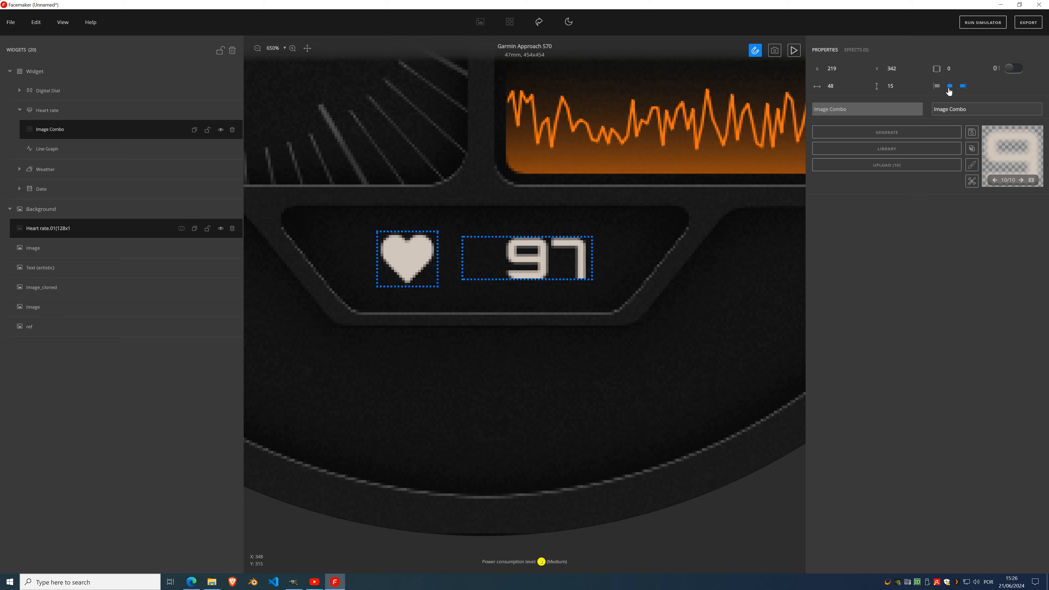
left_click(936, 88)
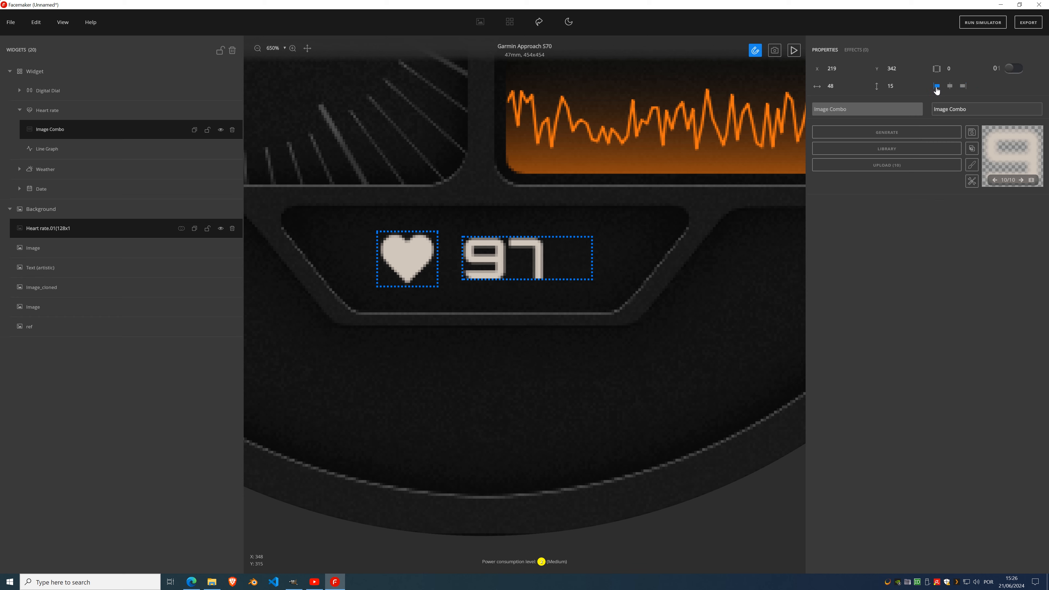
left_click(950, 89)
left_click(962, 89)
left_click(951, 88)
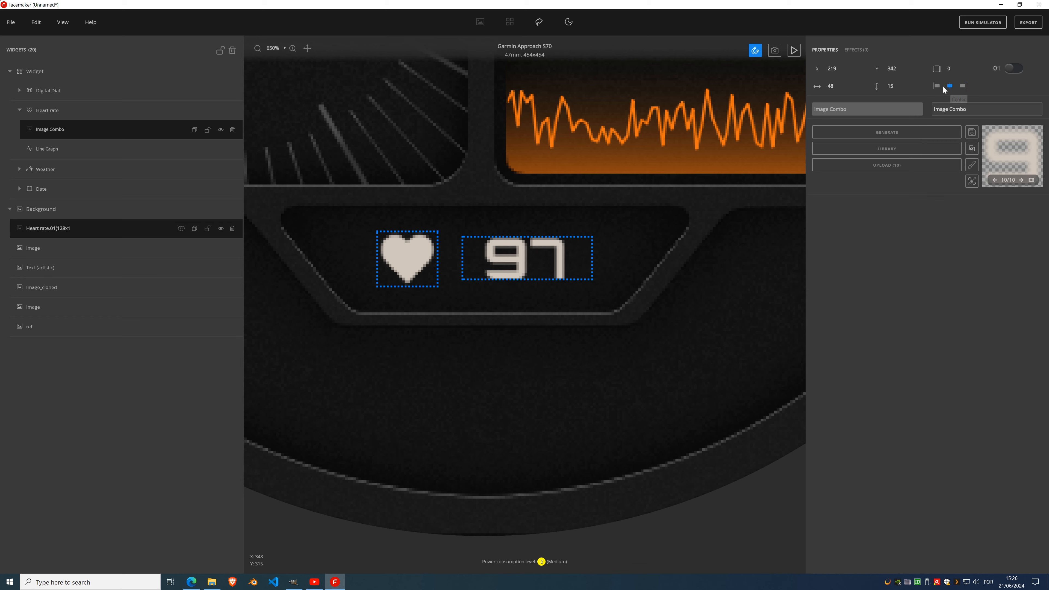
left_click(941, 87)
left_click(947, 88)
left_click(1011, 70)
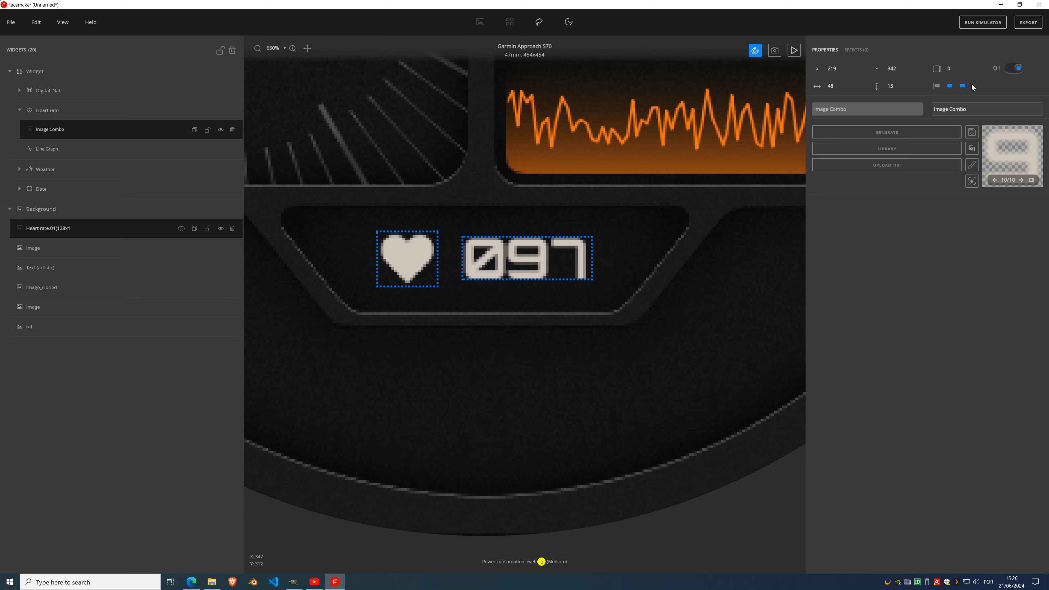
left_click(938, 87)
- Hide every Background layer except ref so that the reference design shows
scroll(479, 244, "down", 10)
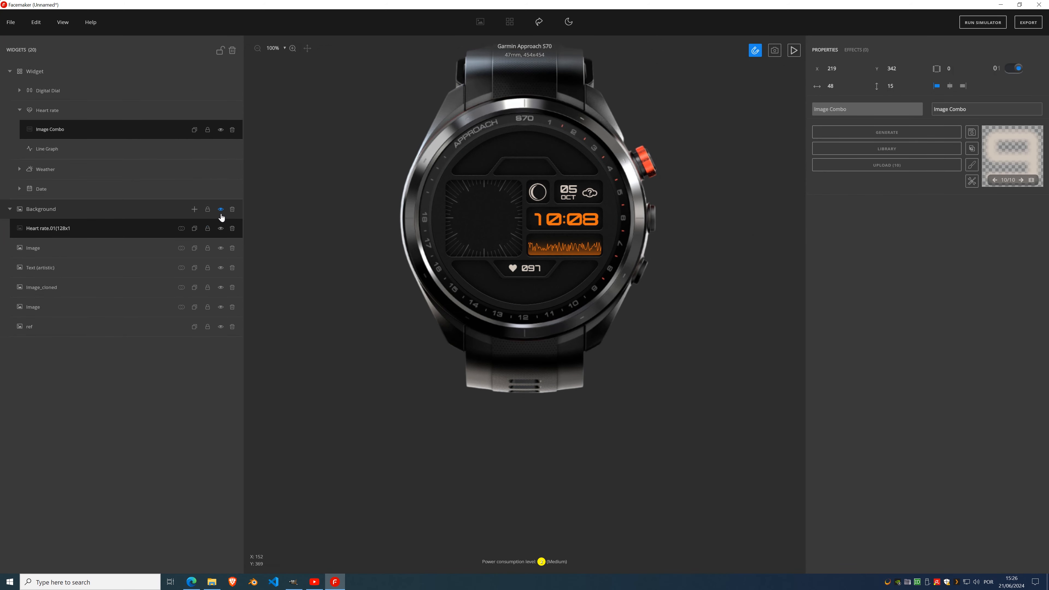
left_click(220, 248)
left_click(220, 326)
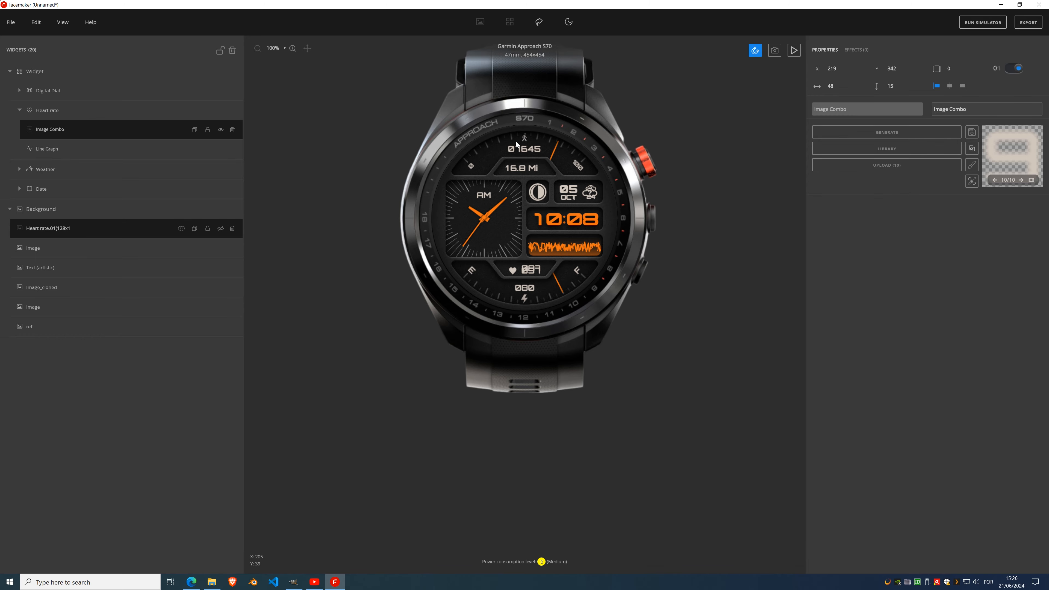
- Add a new Image to the Background and generate a shape for it
scroll(516, 139, "up", 3)
scroll(579, 203, "down", 1)
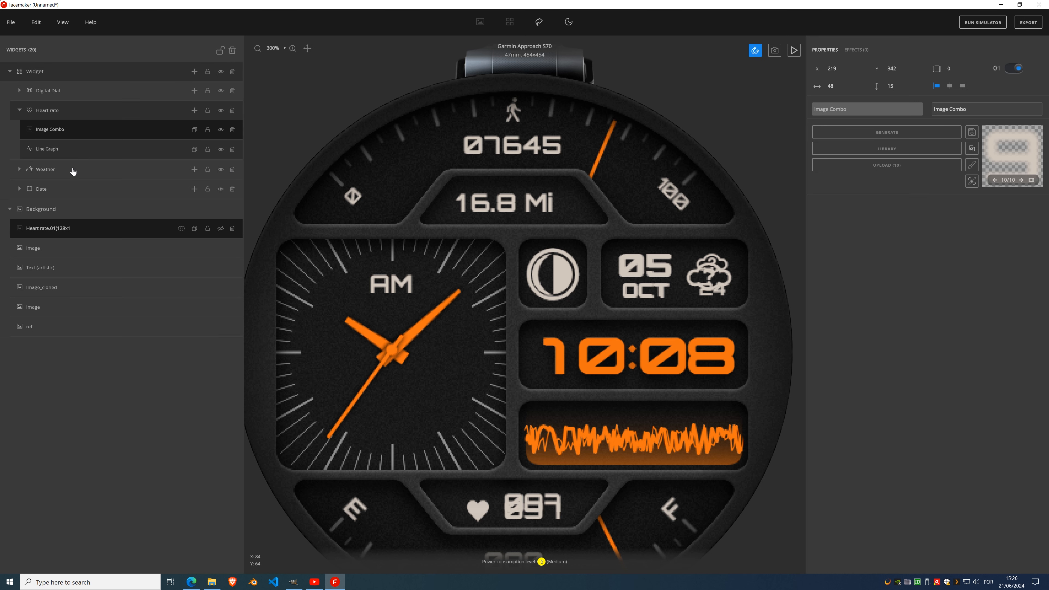
left_click(194, 210)
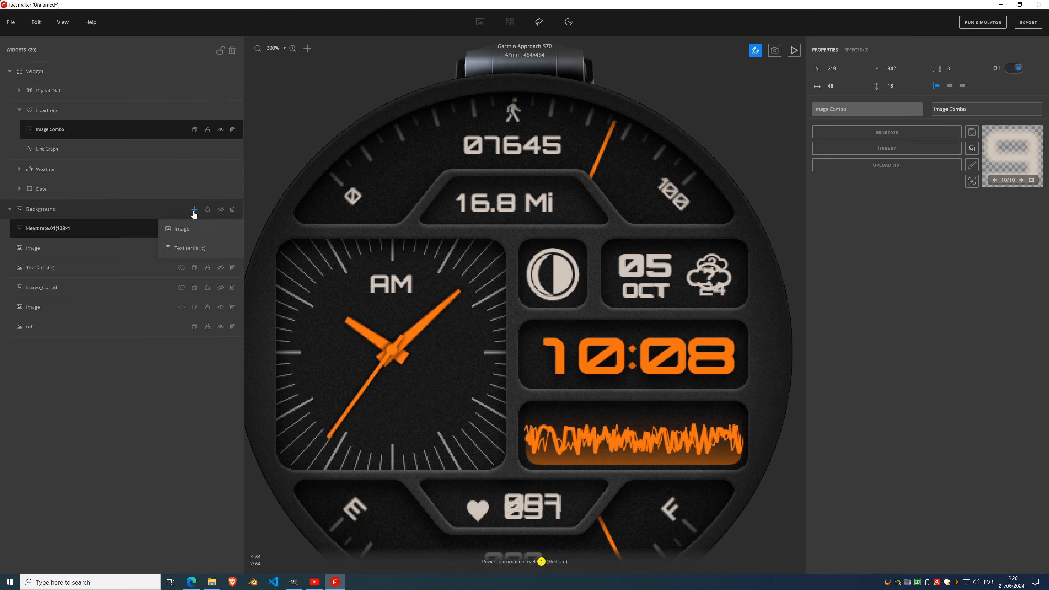
left_click(192, 229)
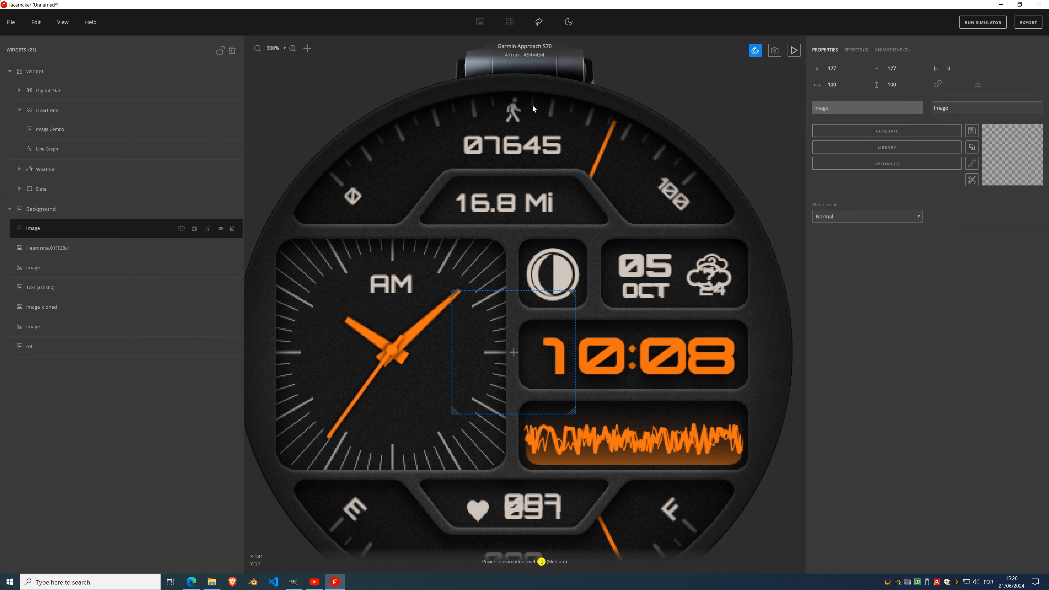
scroll(522, 110, "up", 5)
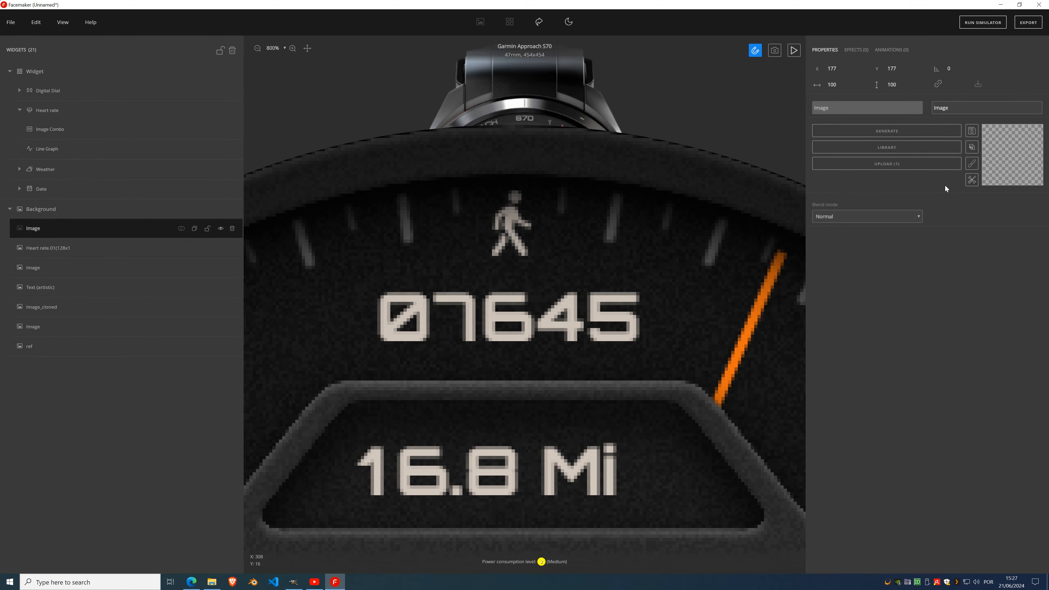
scroll(547, 224, "down", 4)
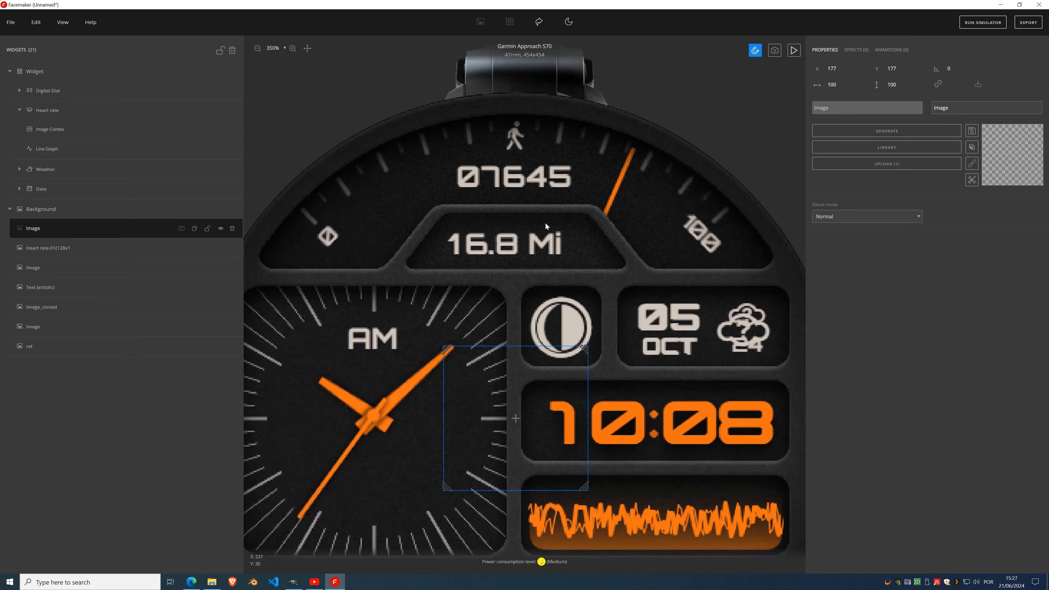
scroll(546, 223, "down", 2)
left_click(893, 133)
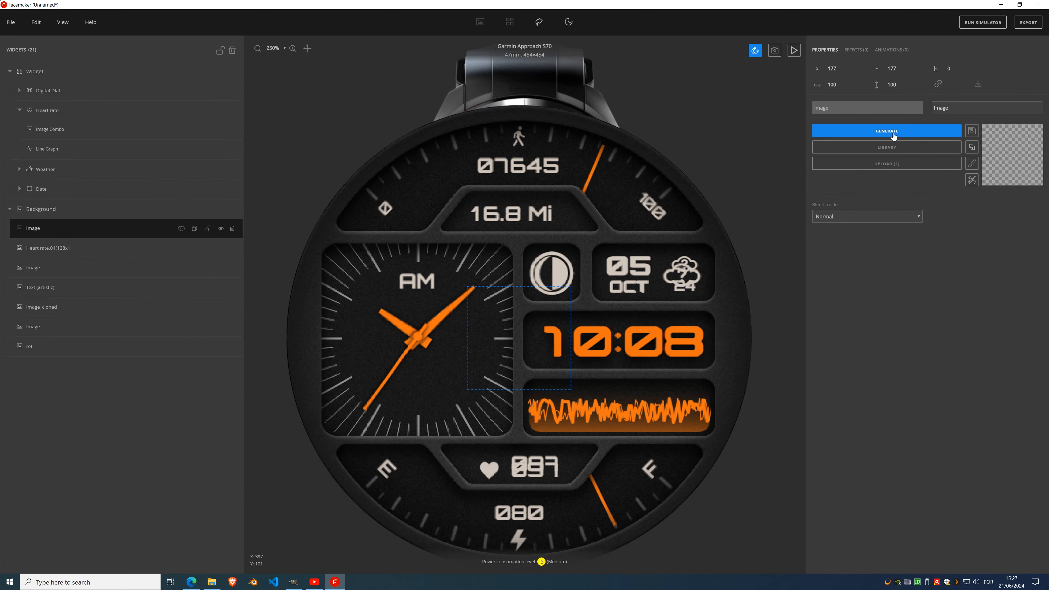
- Position the new generated image at X 16, Y 16
left_click_drag(514, 370, 446, 204)
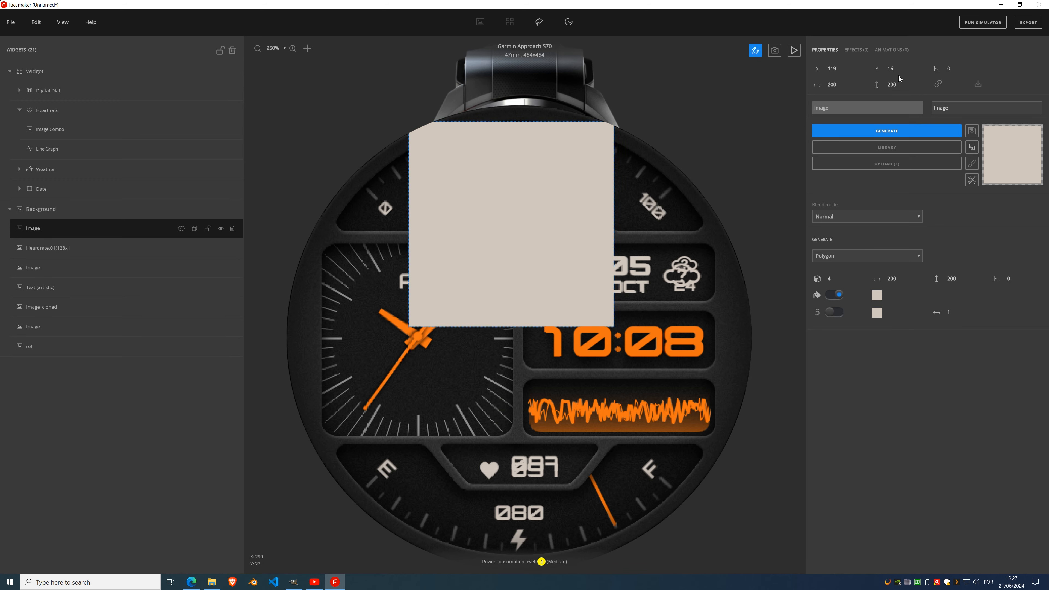
left_click(835, 67)
type("16")
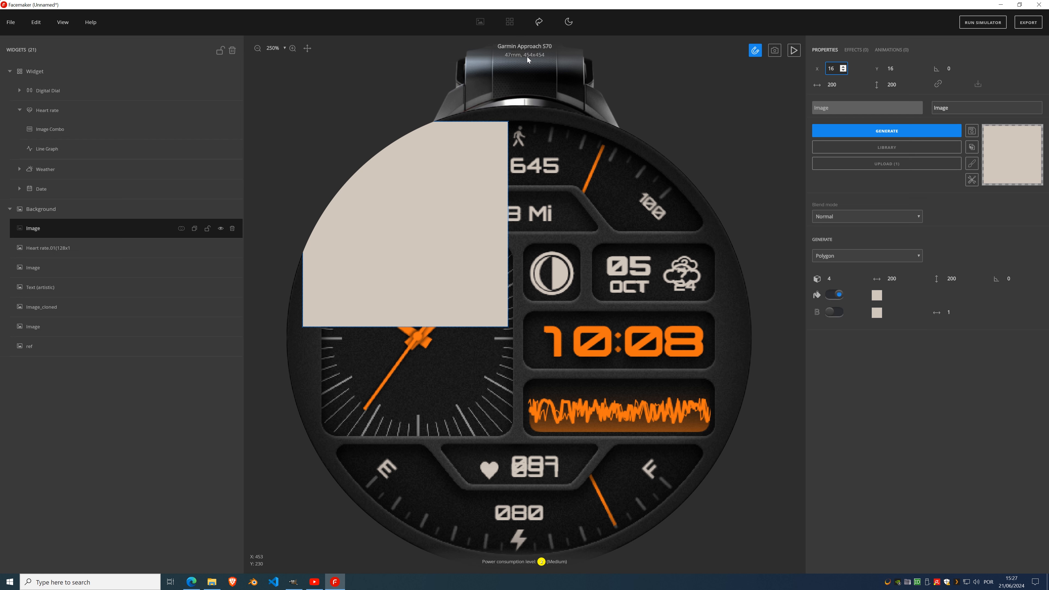
- Set the generated polygon's width to 422 and begin editing its height
left_click(901, 278)
type("422")
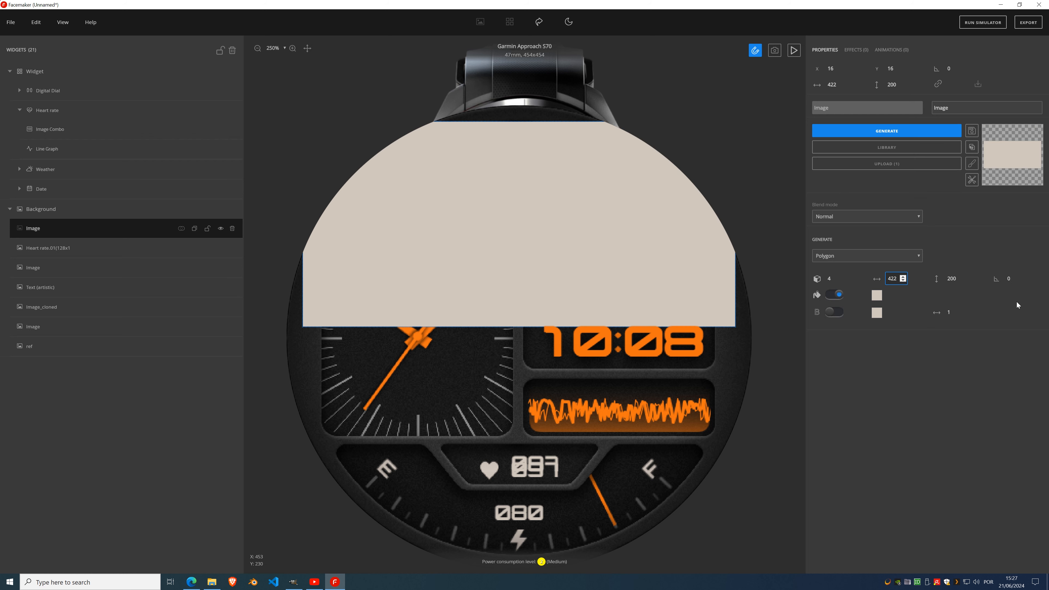
left_click(944, 274)
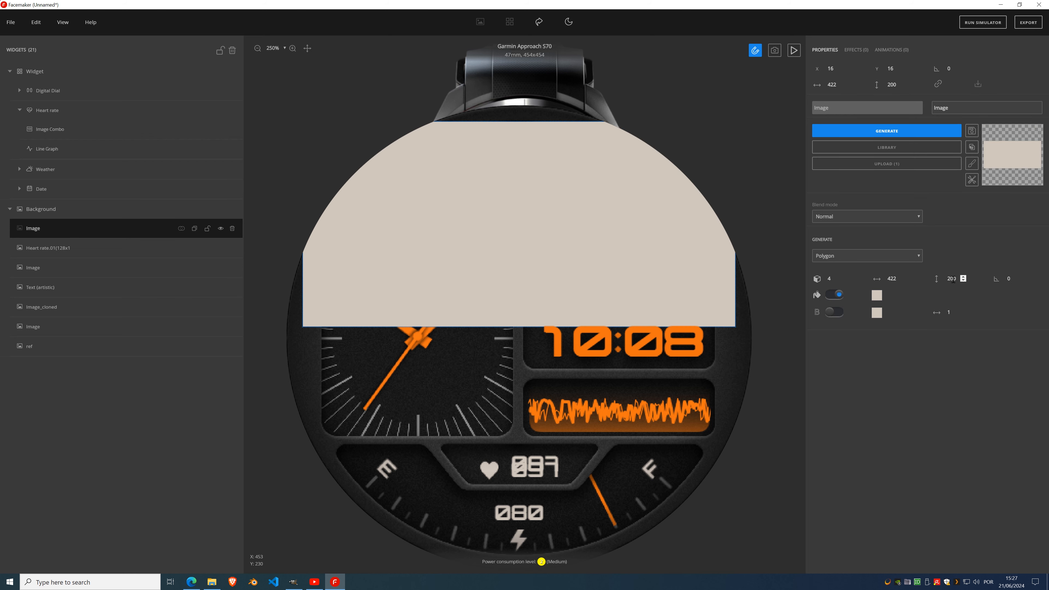
- Change the image's generated shape to a Dial, size it 422 by 422, and turn off its digits
left_click(840, 257)
left_click(827, 273)
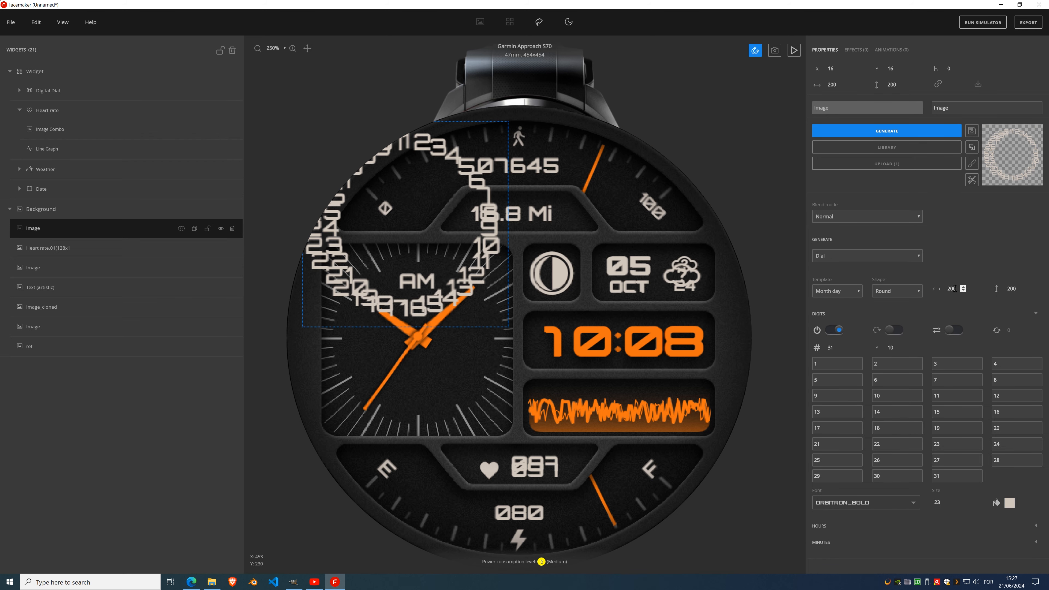
double_click(956, 289)
type("422")
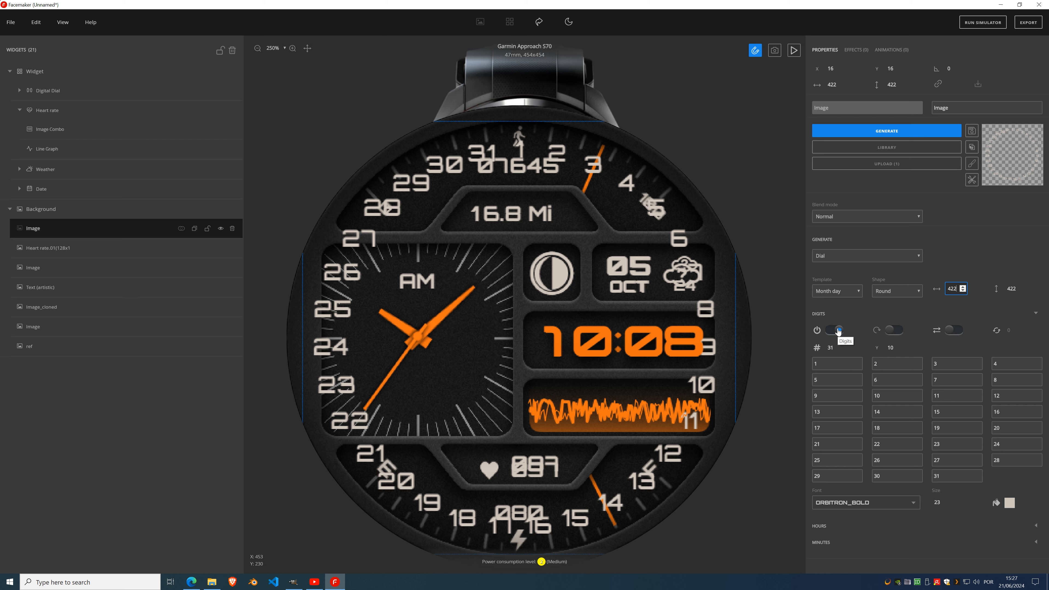
left_click(839, 331)
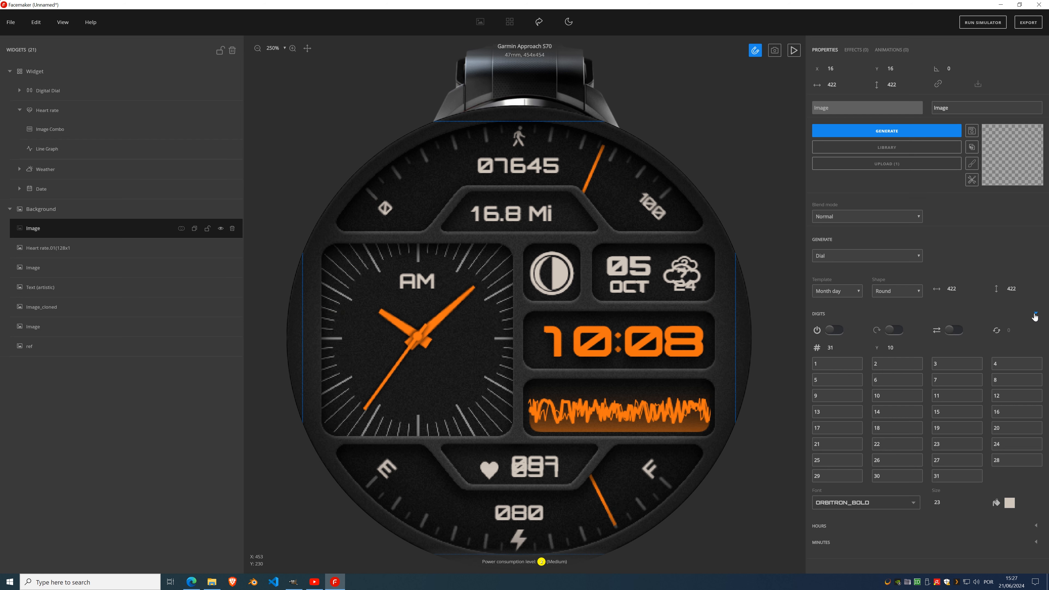
left_click(1035, 313)
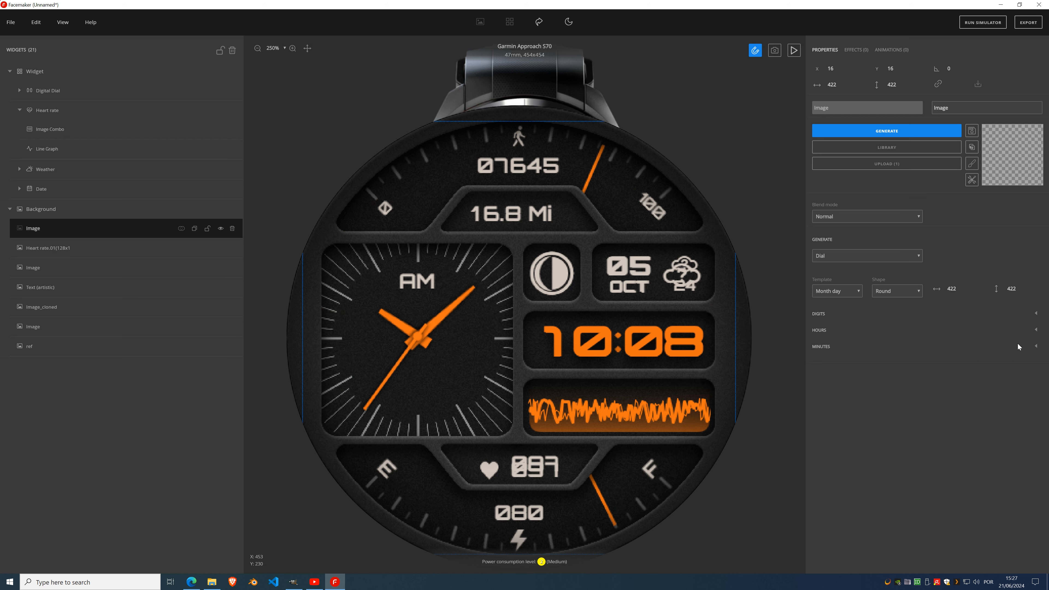
- Turn on the dial's hour marks and try reducing the number of marks to 16
left_click(1035, 331)
left_click(839, 347)
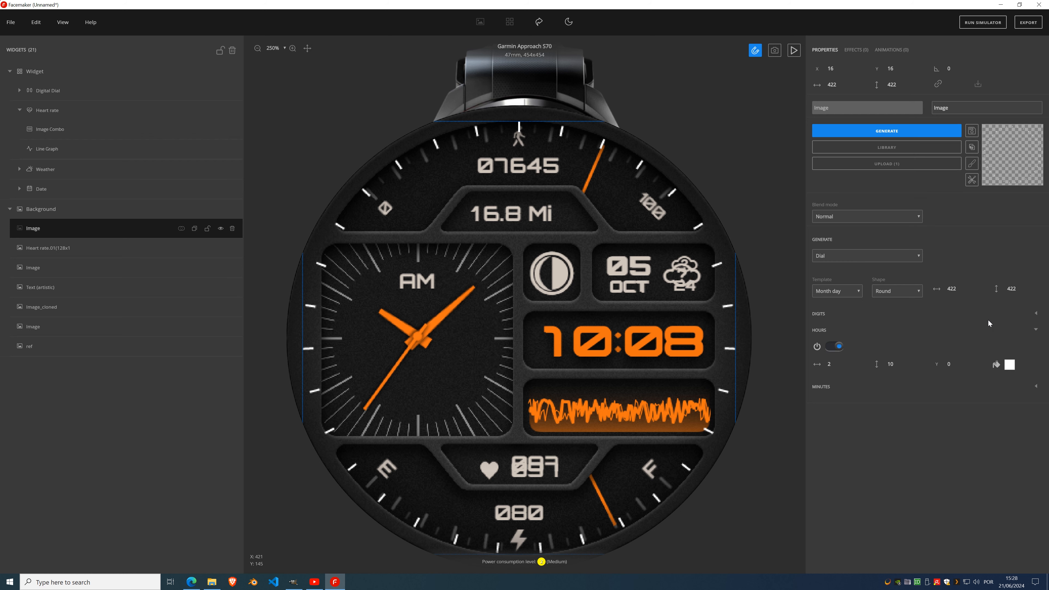
left_click(1036, 315)
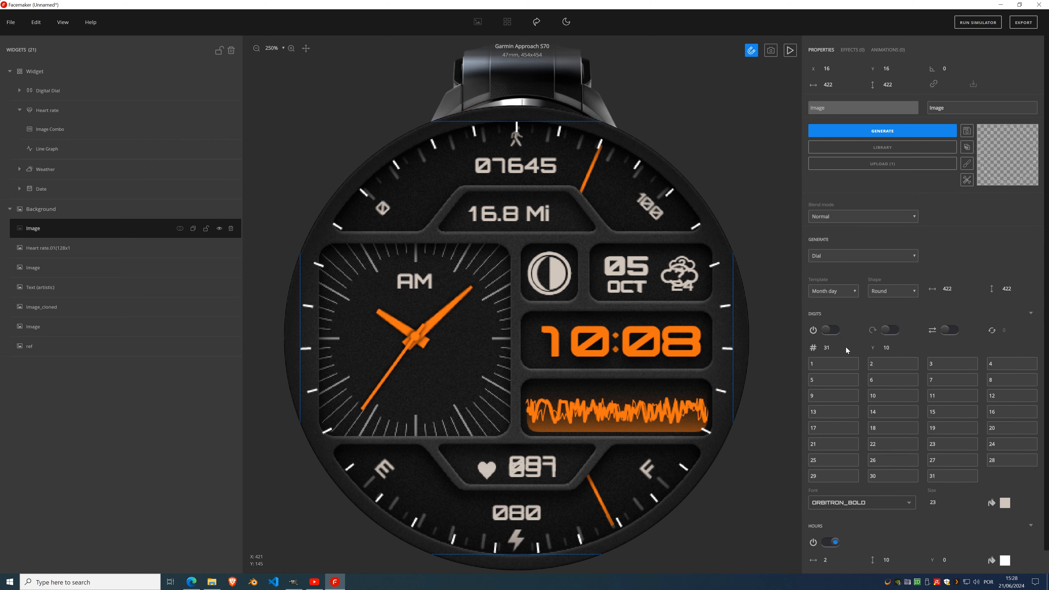
left_click(827, 348)
left_click(836, 350)
left_click(836, 349)
left_click(835, 350)
left_click(836, 350)
left_click(836, 349)
left_click(836, 349)
left_click(836, 350)
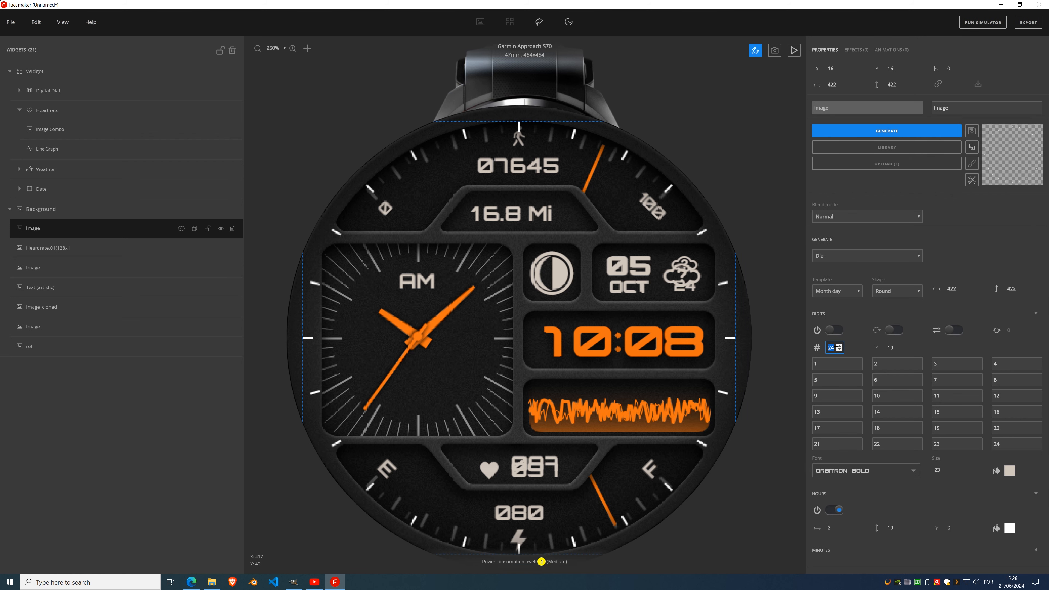
left_click(839, 350)
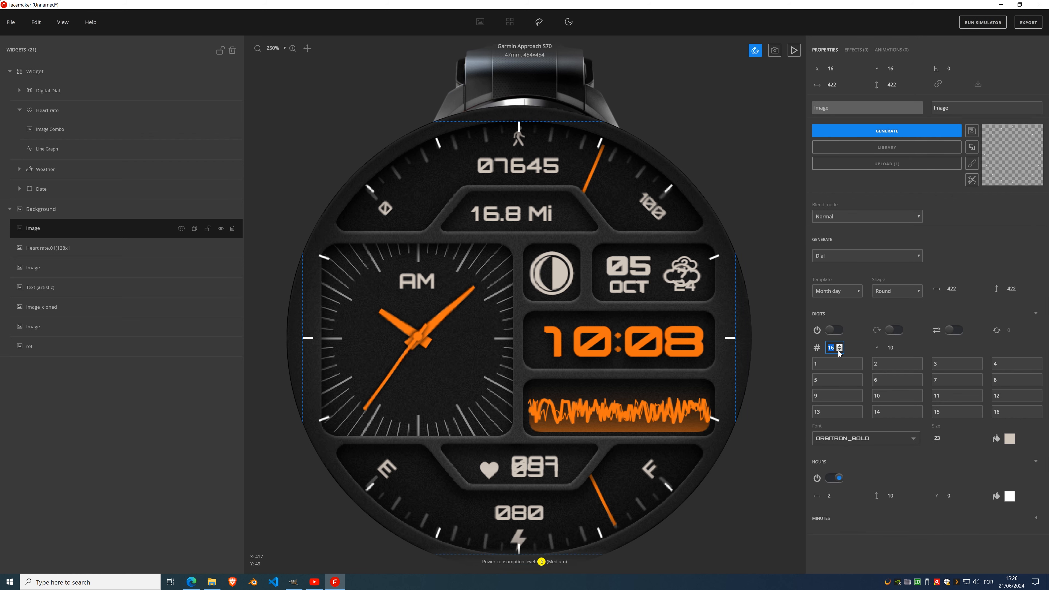
- Raise the dial's number of marks step by step to 31
left_click(839, 346)
left_click(839, 346)
left_click(839, 345)
left_click(839, 346)
left_click(839, 346)
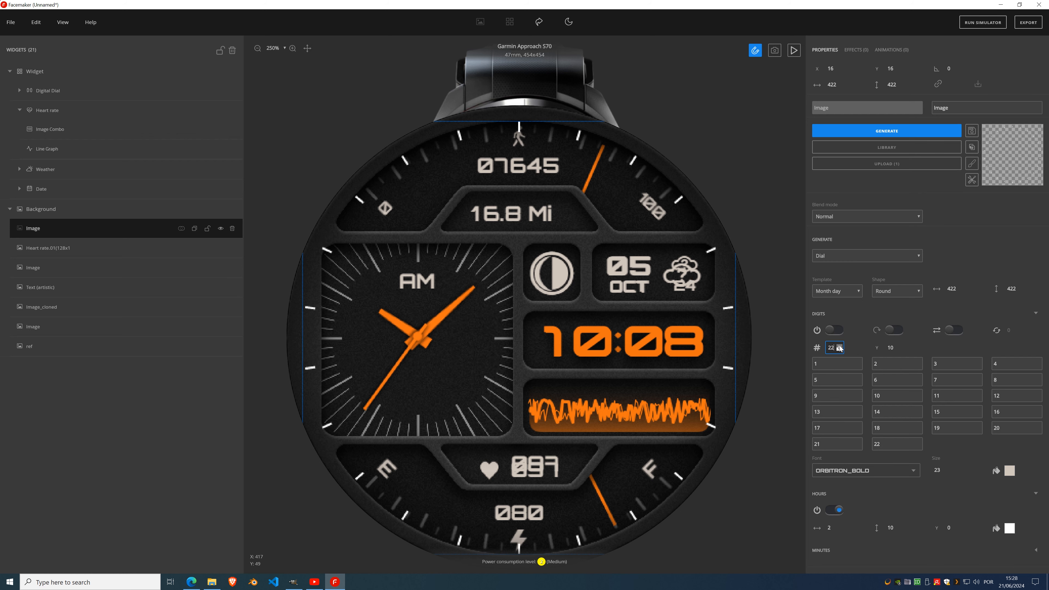
left_click(839, 346)
left_click(839, 346)
left_click(839, 346)
left_click(839, 346)
left_click(837, 346)
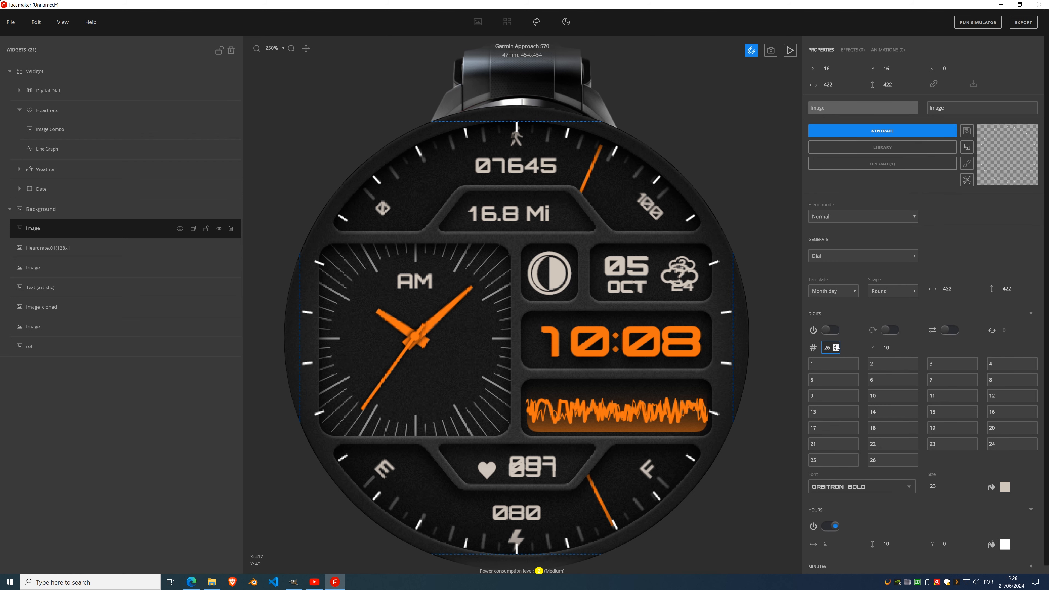
left_click(836, 346)
left_click(836, 346)
left_click(836, 347)
left_click(836, 347)
left_click(836, 346)
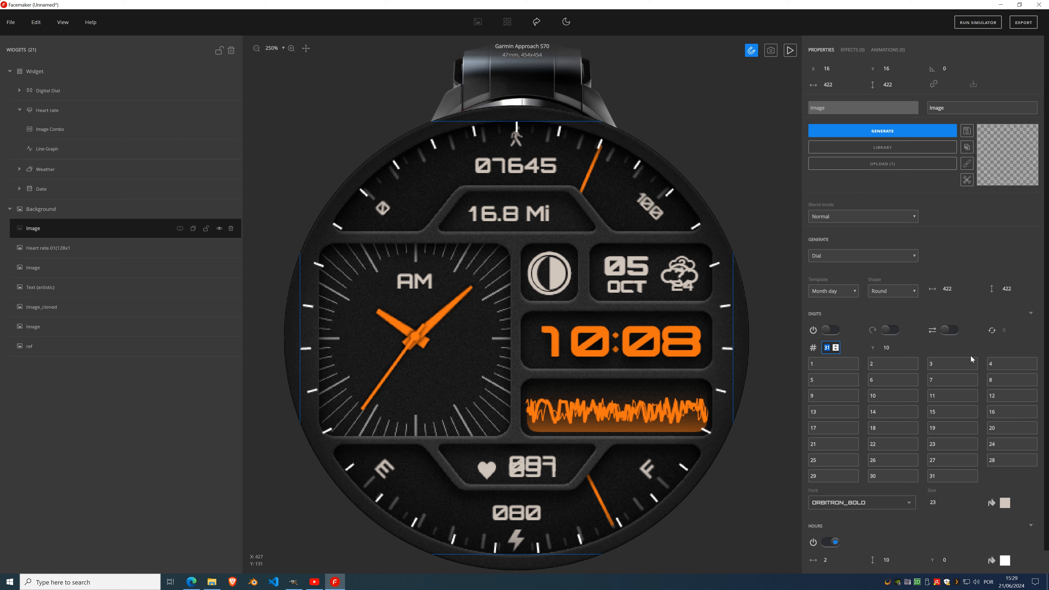
- Discard the generated dial and draw a vertical line at X 227 from Y 18 to Y 35 in the image
left_click(874, 133)
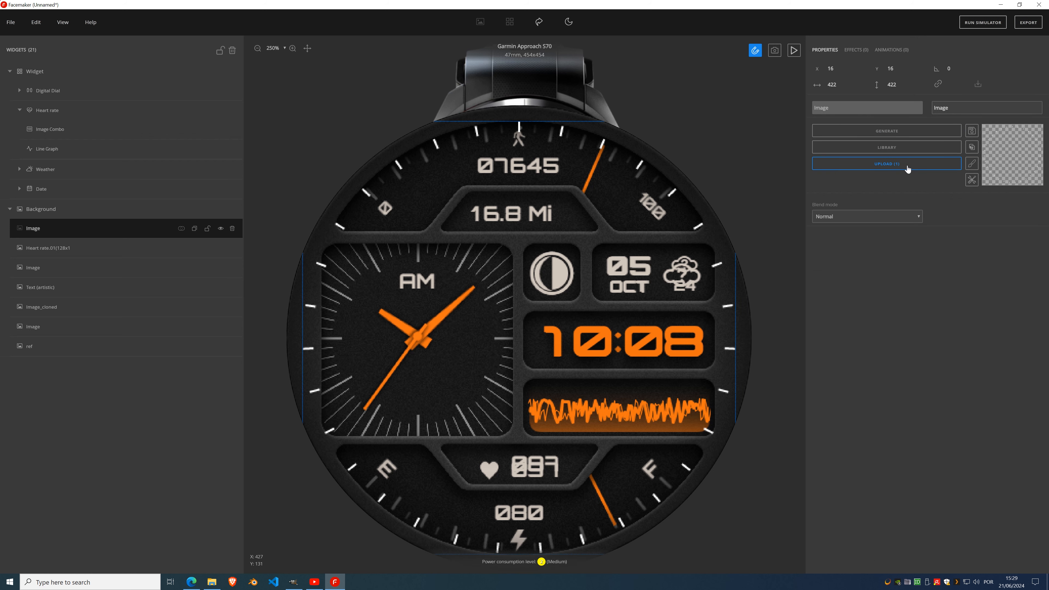
left_click(973, 164)
left_click(996, 165)
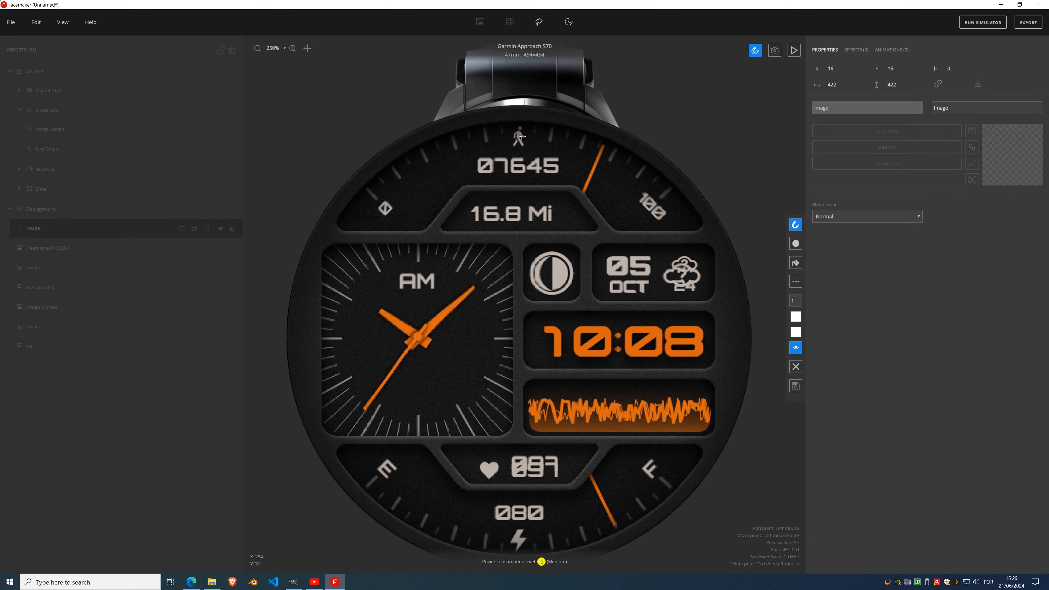
scroll(520, 128, "up", 4)
scroll(558, 209, "up", 2)
left_click_drag(576, 254, 507, 286)
key("g")
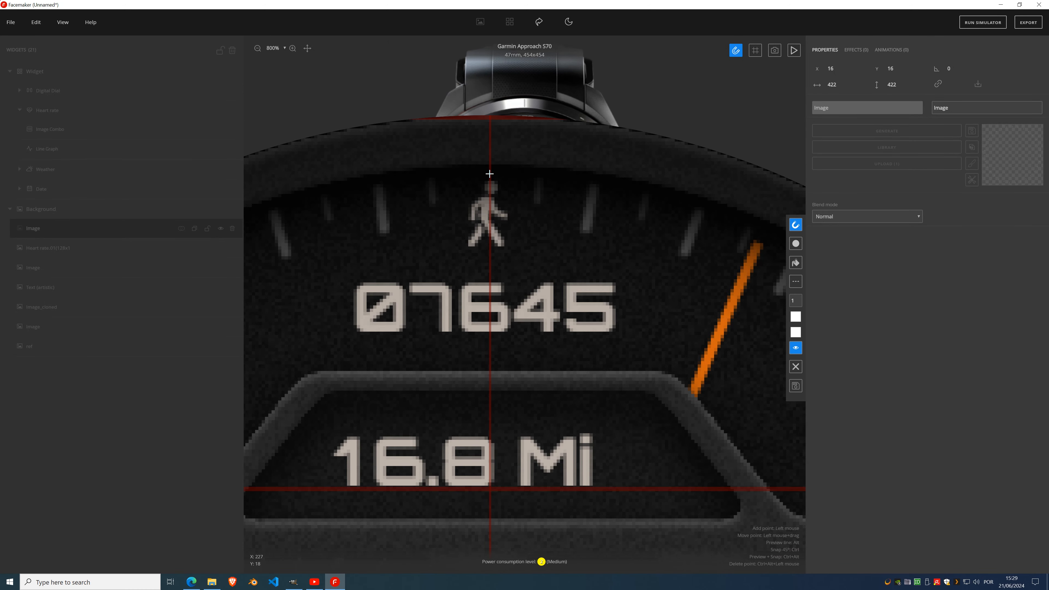
left_click(489, 174)
left_click(489, 231)
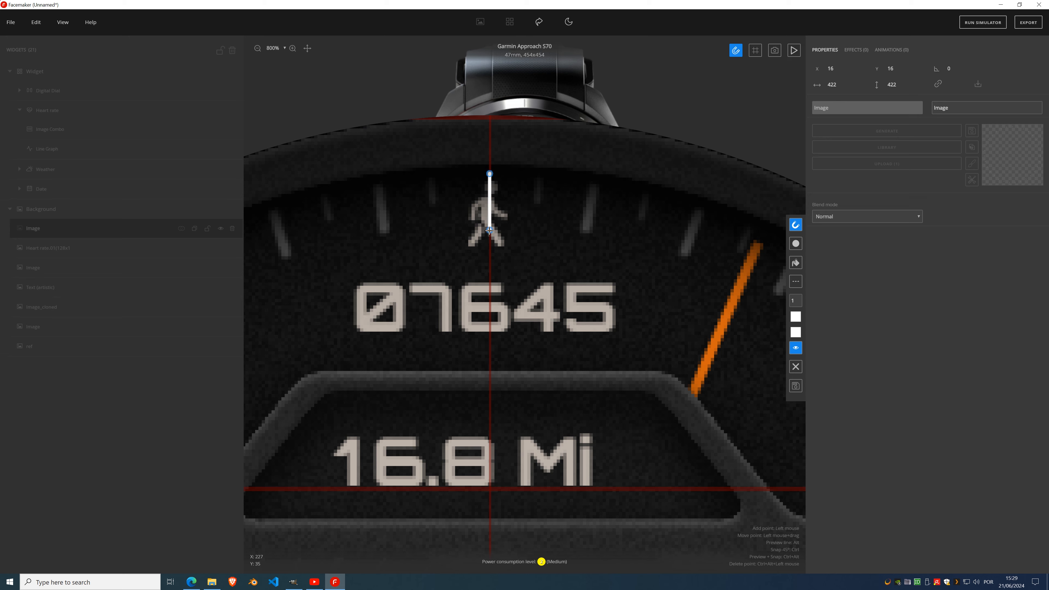
- Set the drawn line's thickness to 3, turn off its rounded ends and save the drawing
left_click(800, 300)
left_click(799, 300)
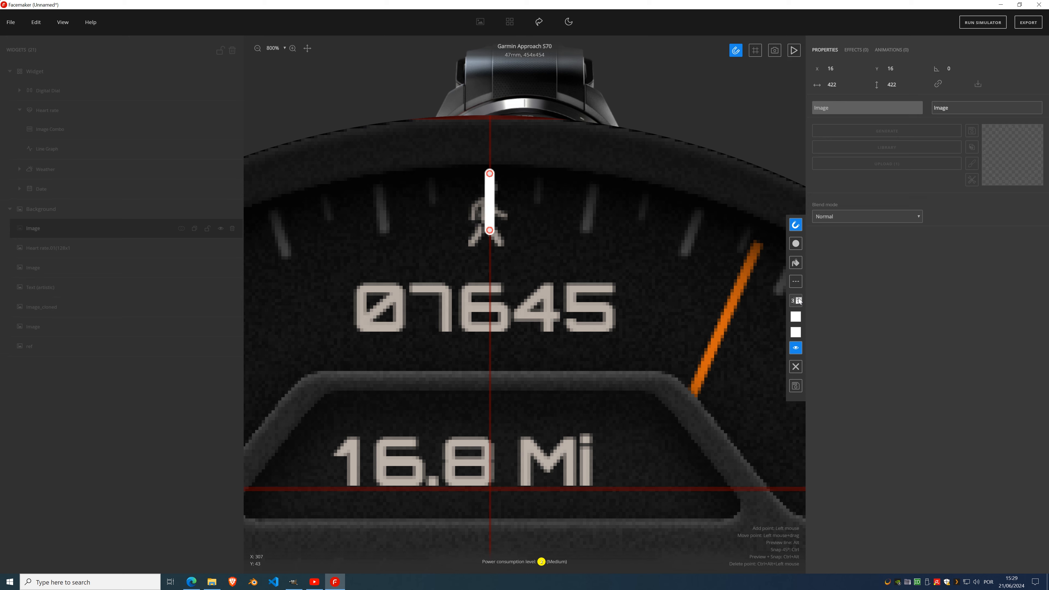
left_click(796, 244)
left_click(796, 388)
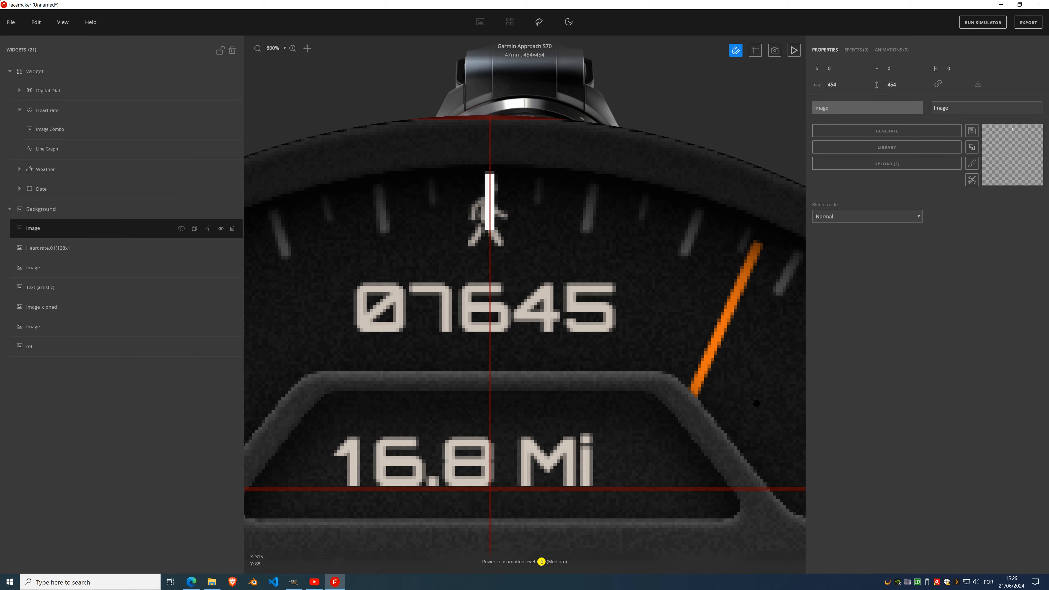
- Rotate the tick image to -46 degrees so the mark sits beside the 0 of the upper gauge
scroll(548, 306, "down", 2)
scroll(548, 306, "down", 4)
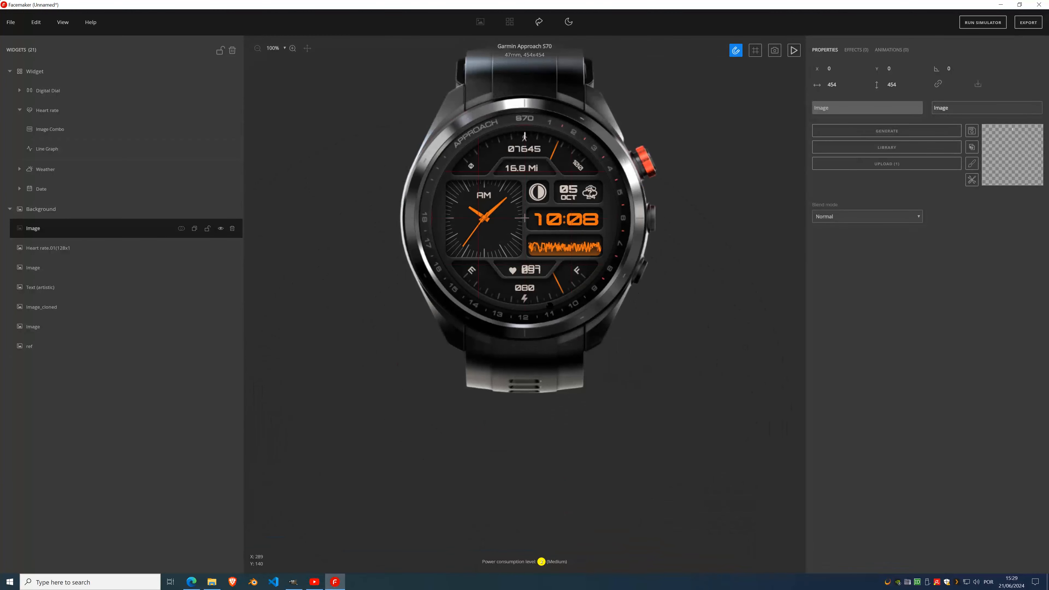
scroll(533, 155, "up", 3)
scroll(527, 144, "down", 1)
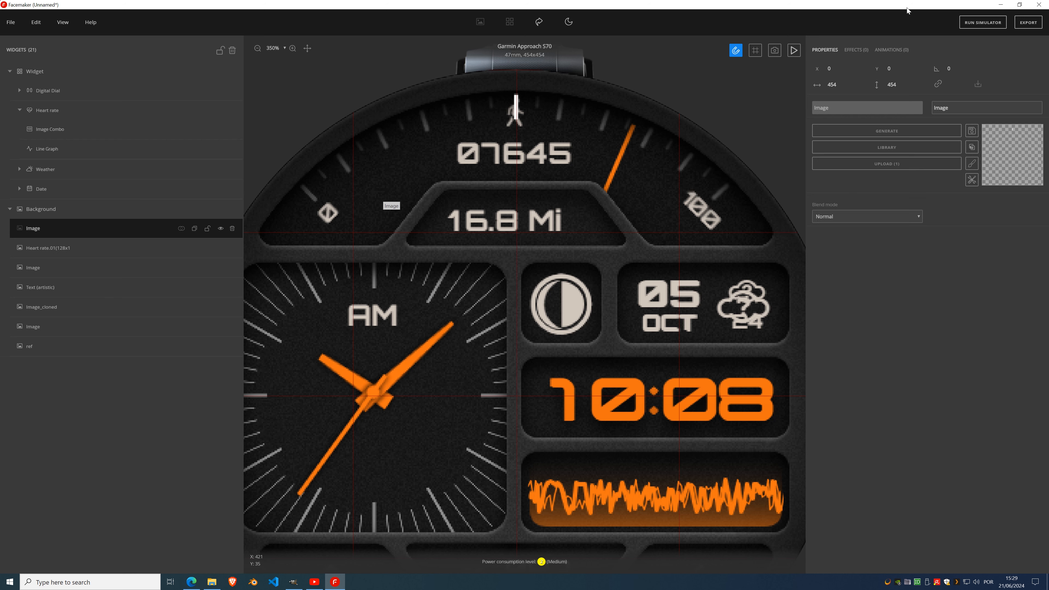
left_click(964, 71)
left_click_drag(965, 73, 965, 73)
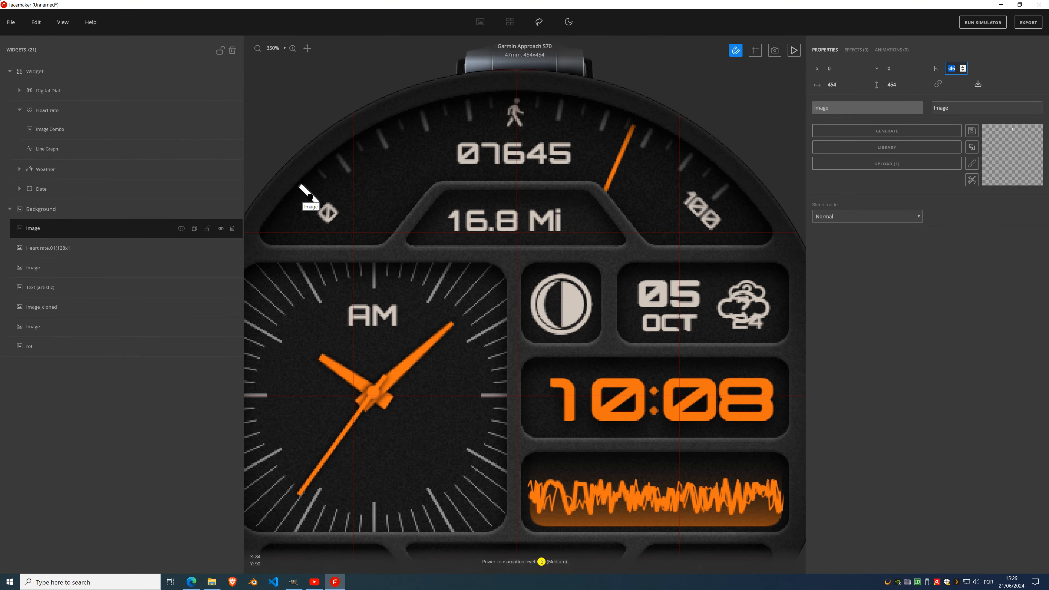
- Add an Array (Rotation) effect to the tick image and set its amount to 11
left_click(863, 51)
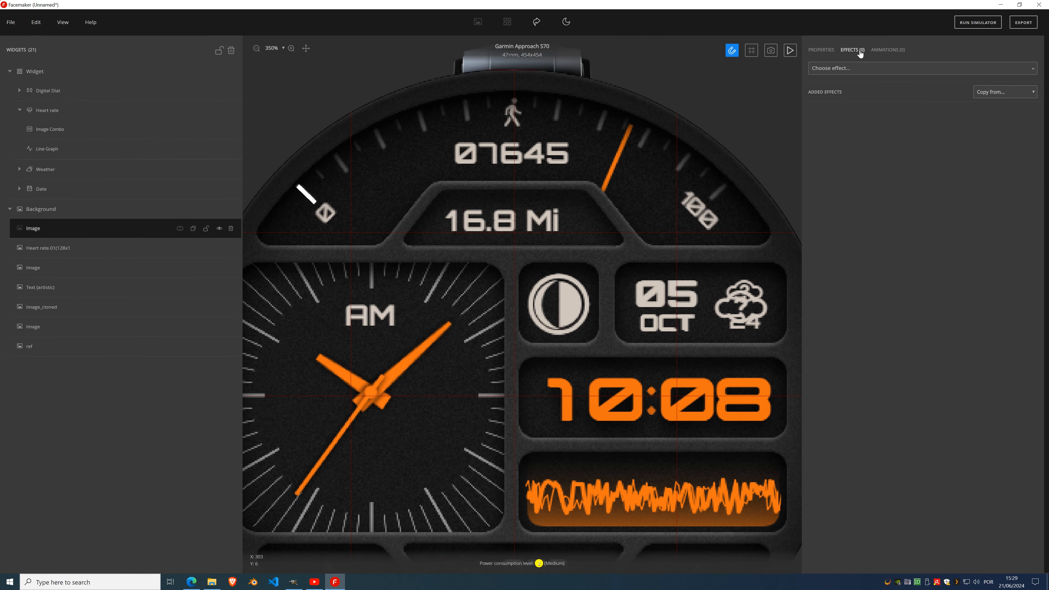
left_click(859, 70)
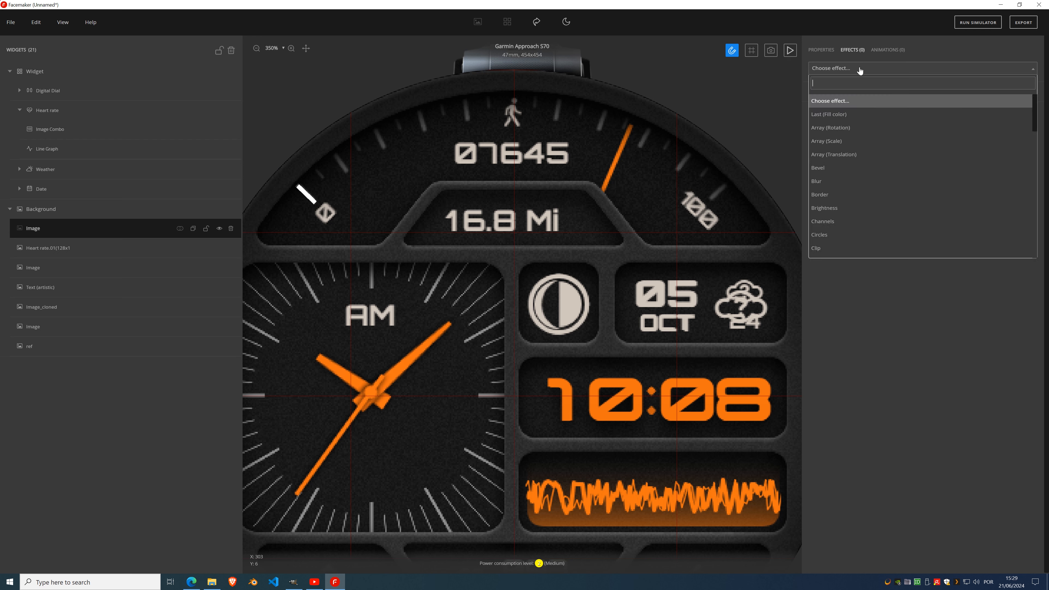
left_click(864, 128)
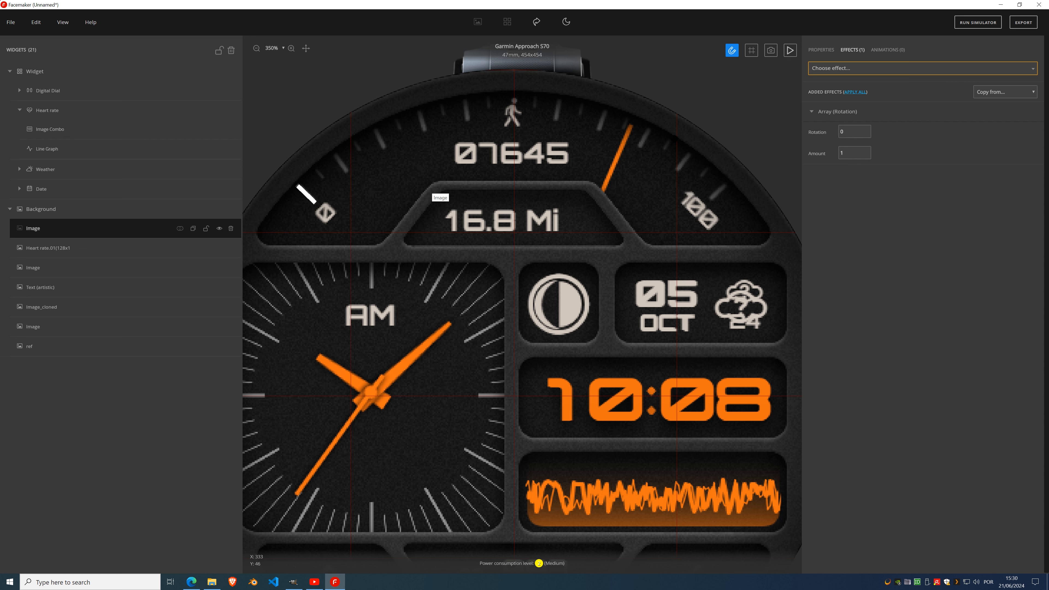
left_click(852, 154)
type("1")
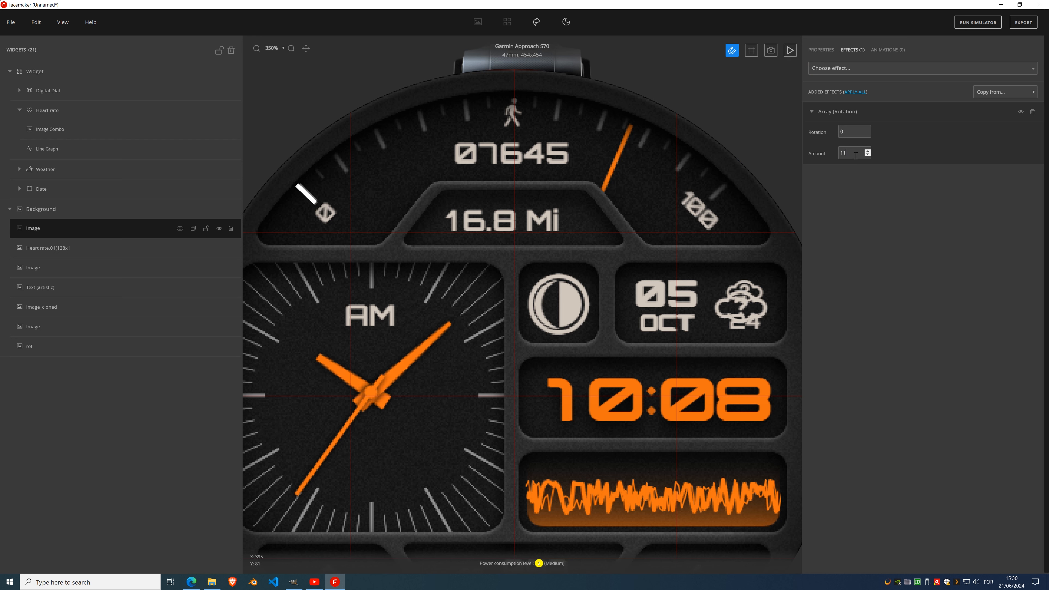
- Adjust the array's rotation to 9.2 so the ticks span the upper gauge from 0 to 100
left_click(869, 130)
left_click(868, 130)
left_click_drag(869, 131, 869, 132)
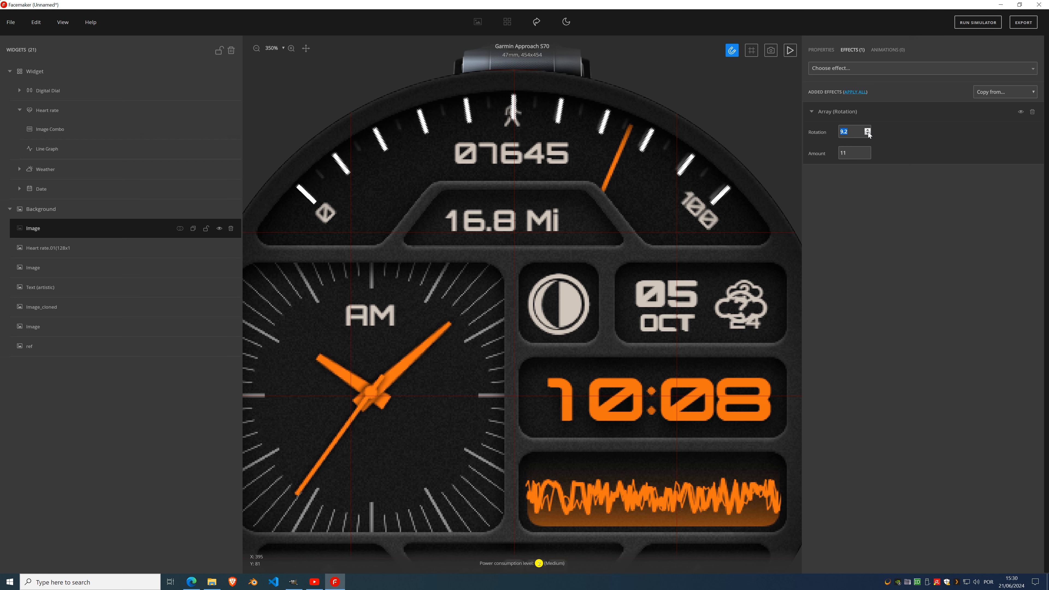
left_click(868, 133)
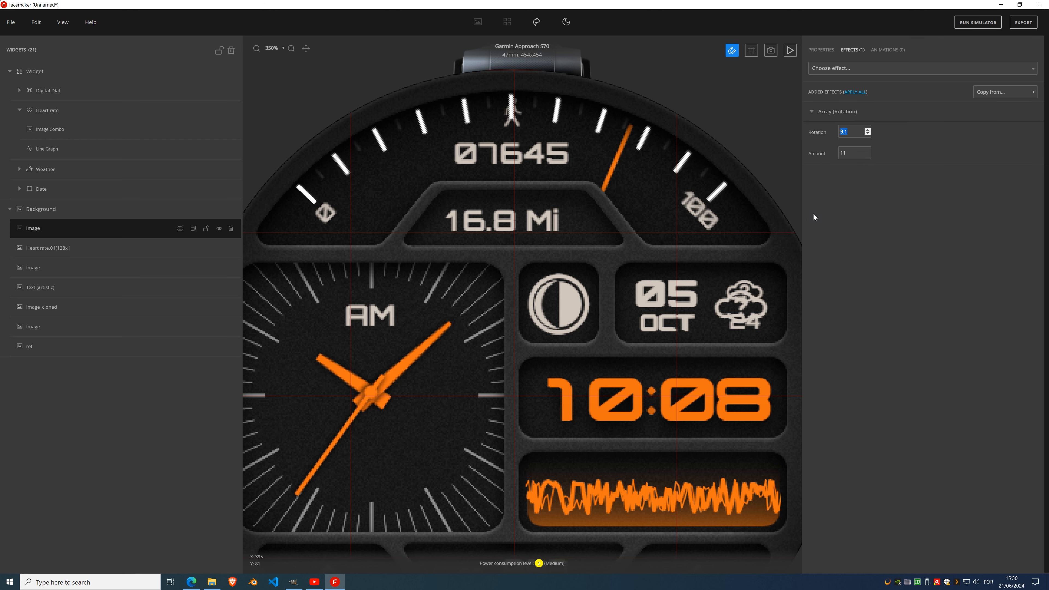
left_click(868, 130)
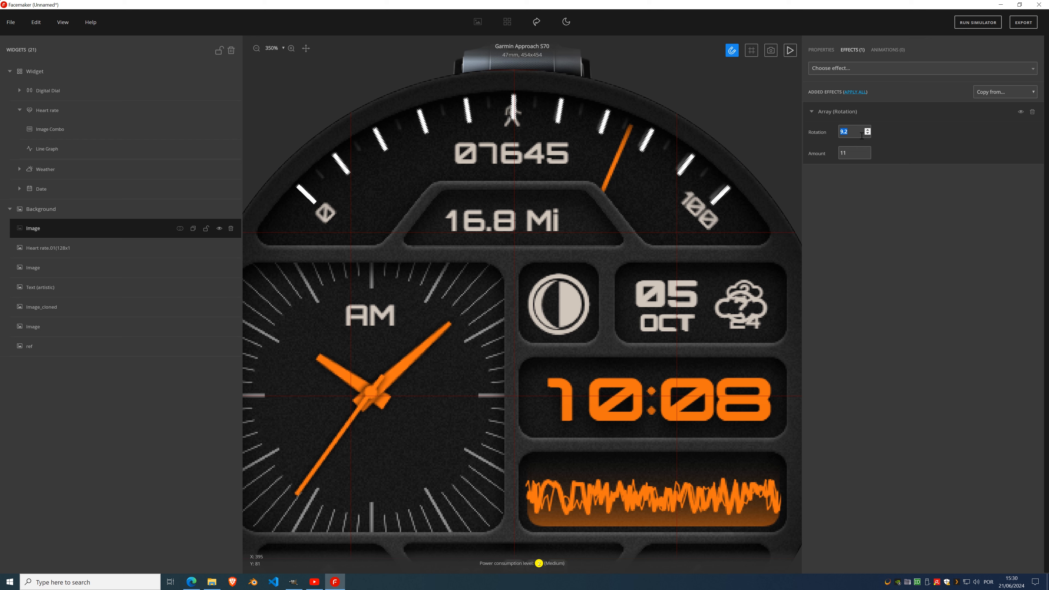
left_click(869, 134)
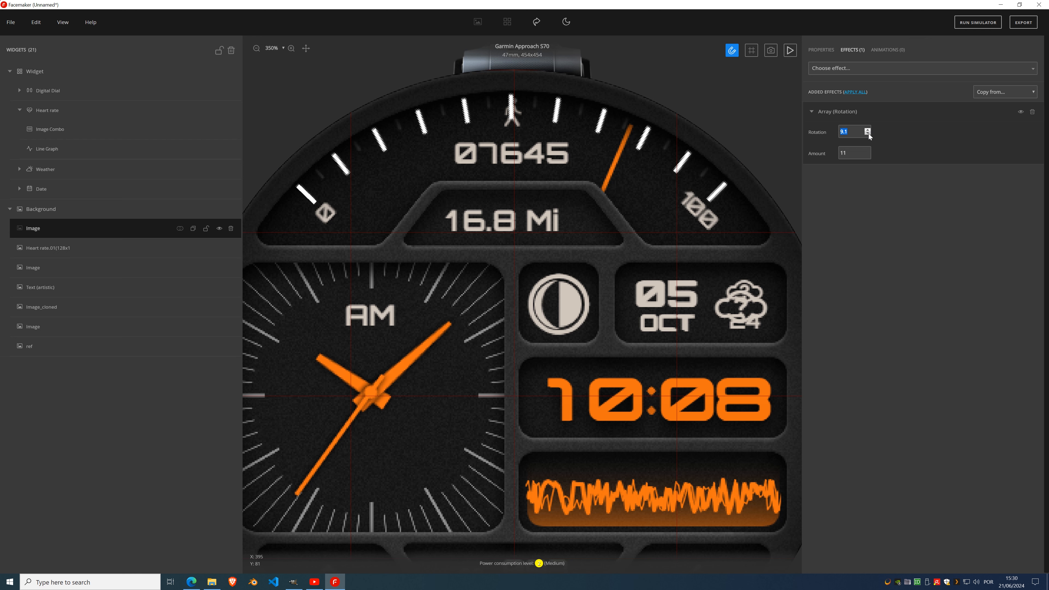
left_click(869, 133)
left_click(868, 129)
left_click(868, 130)
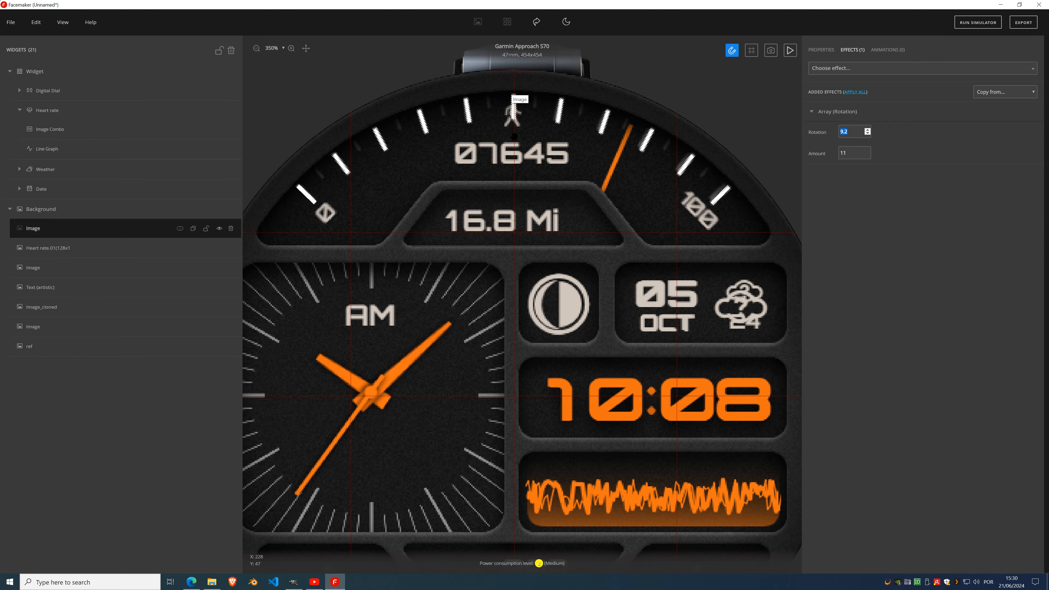
- Apply the array effect permanently and bake the rotation into the tick image
scroll(514, 136, "up", 3)
scroll(520, 157, "down", 1)
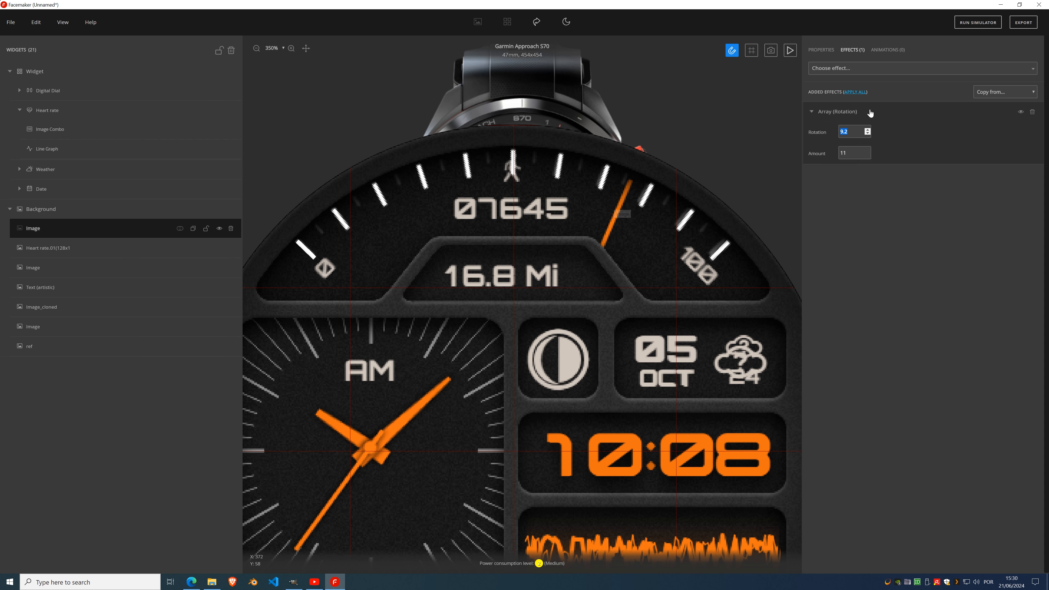
left_click(862, 92)
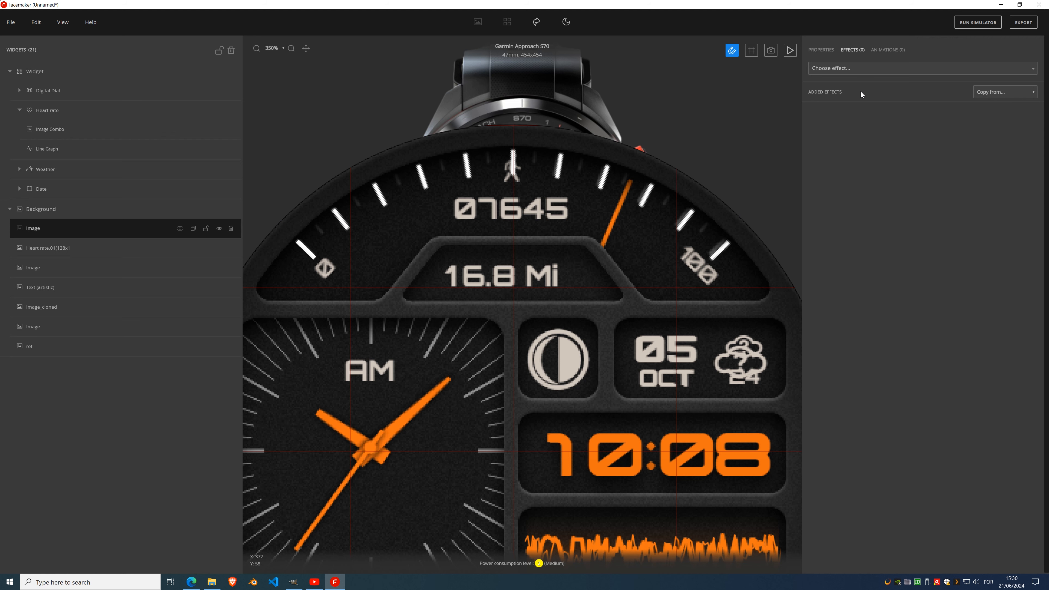
left_click(824, 47)
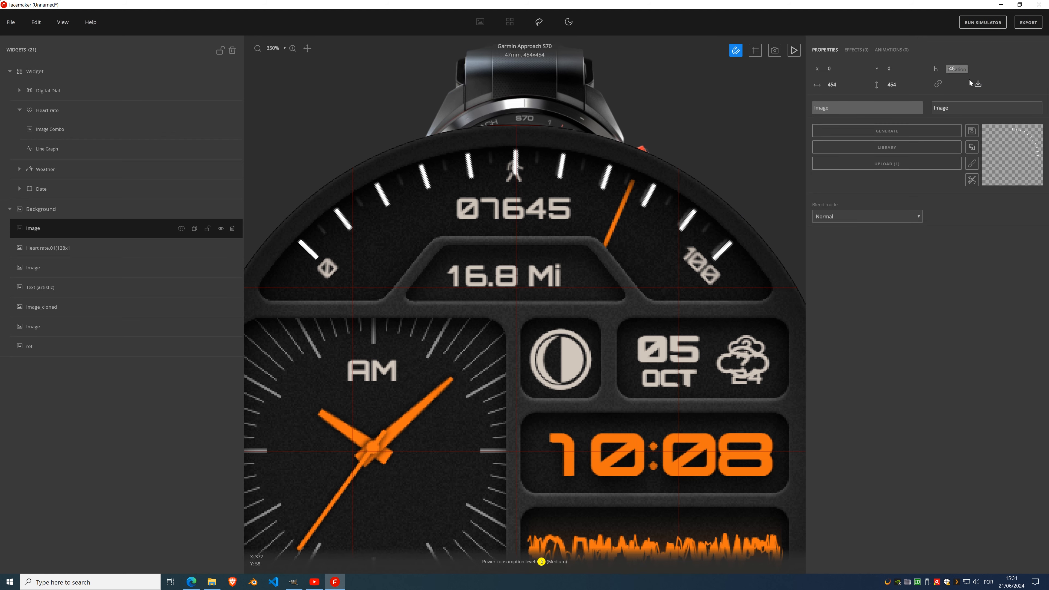
left_click(979, 85)
scroll(623, 238, "down", 5)
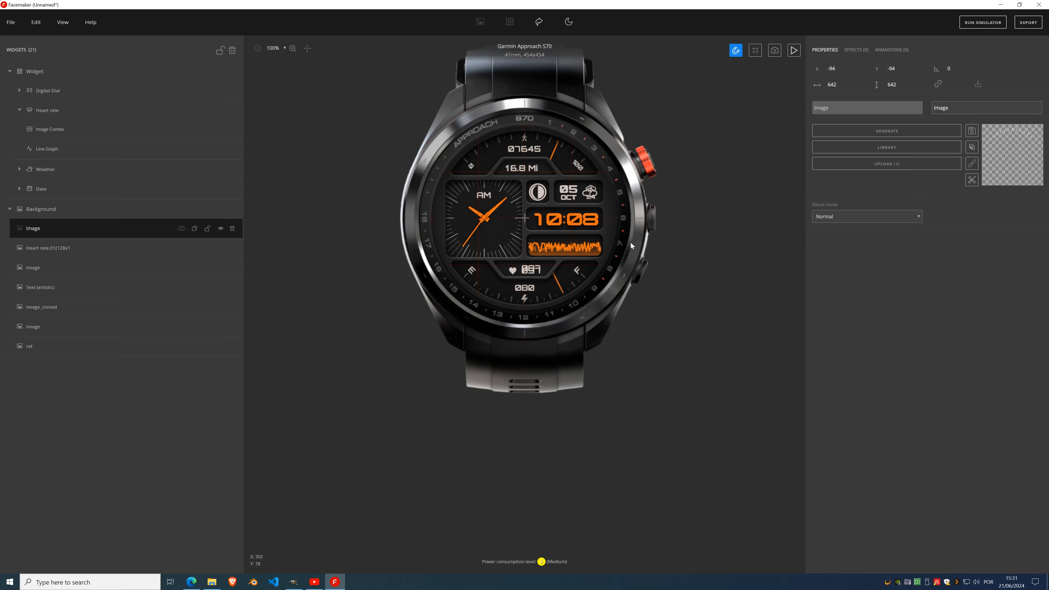
- Set the tick image's width and height to 454
left_click(836, 85)
left_click(221, 232)
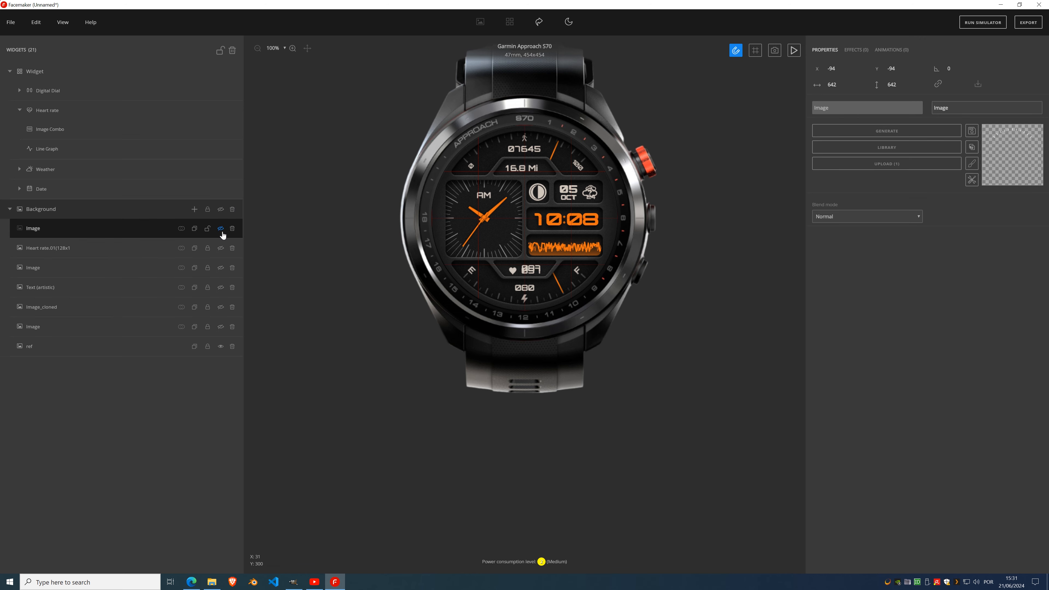
left_click(841, 83)
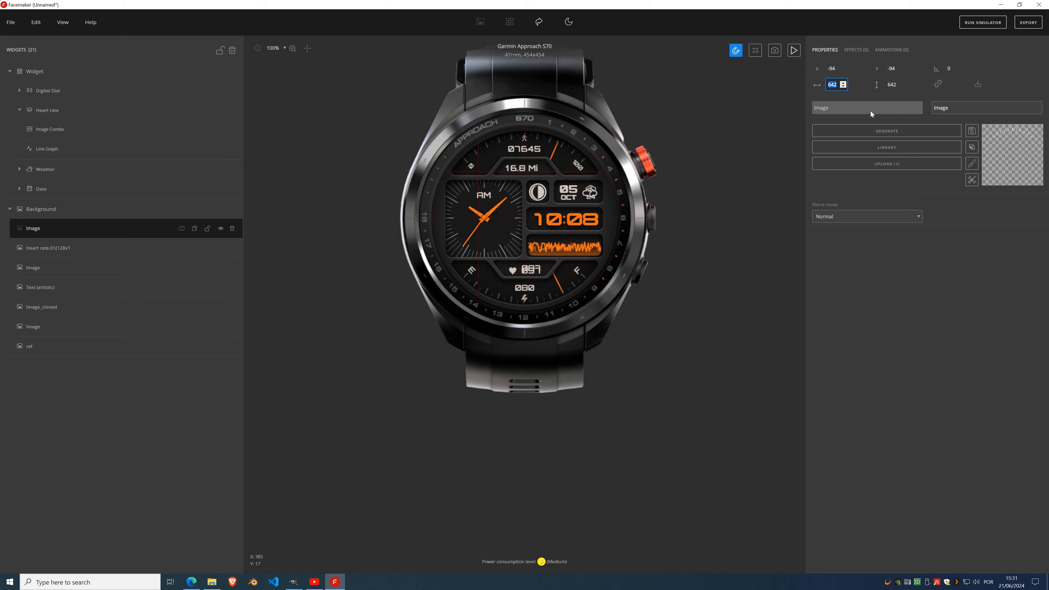
type("454")
left_click(895, 84)
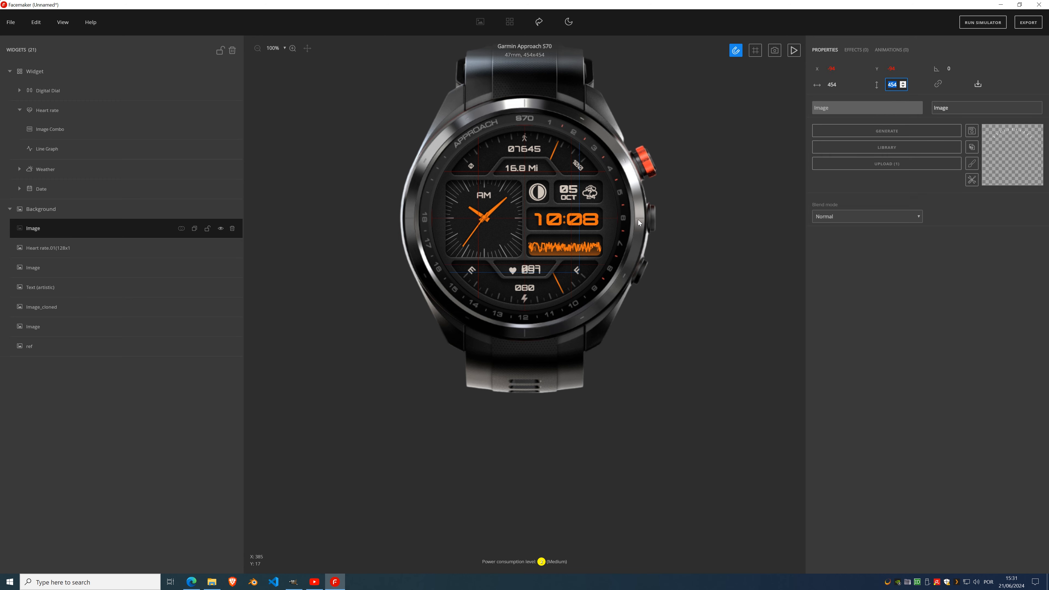
- Move the 454 by 454 tick image to X 0, Y 0 and check its ticks on the upper gauge
left_click_drag(525, 193, 579, 223)
scroll(525, 149, "up", 3)
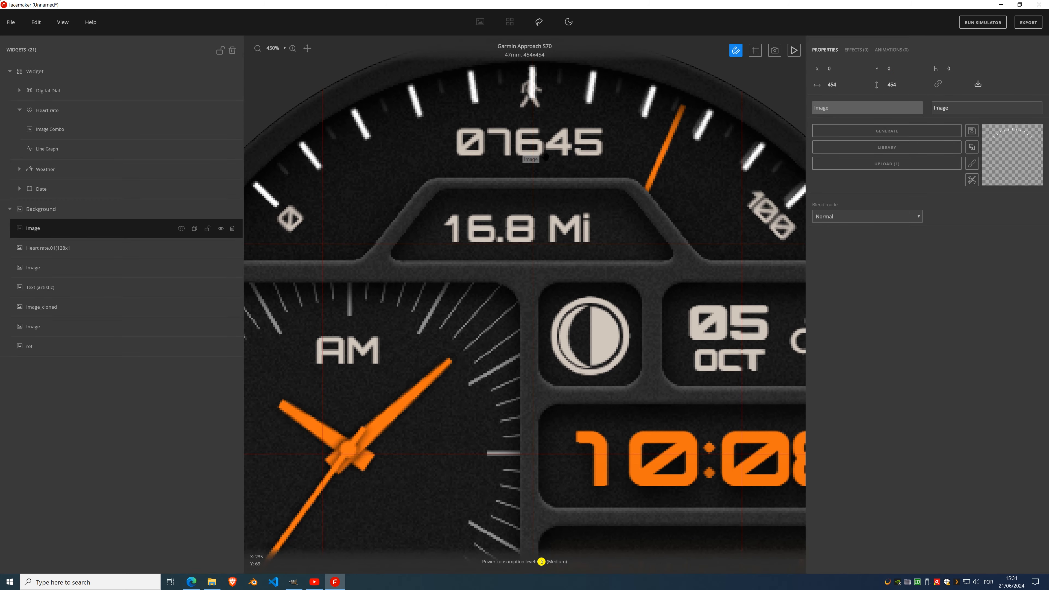
scroll(525, 149, "down", 2)
scroll(538, 140, "down", 2)
scroll(533, 149, "up", 2)
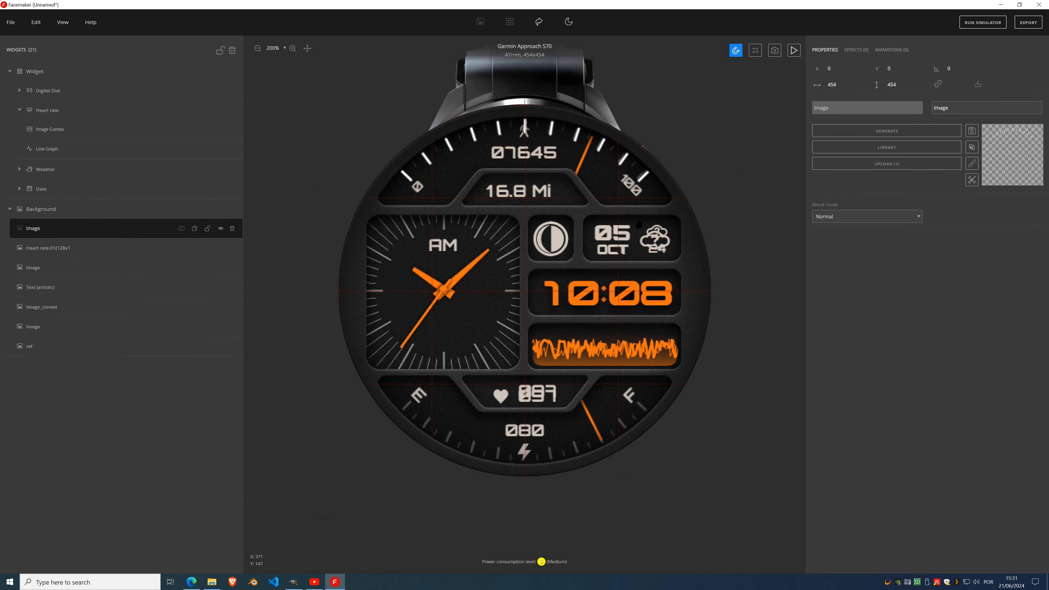
scroll(507, 106, "up", 2)
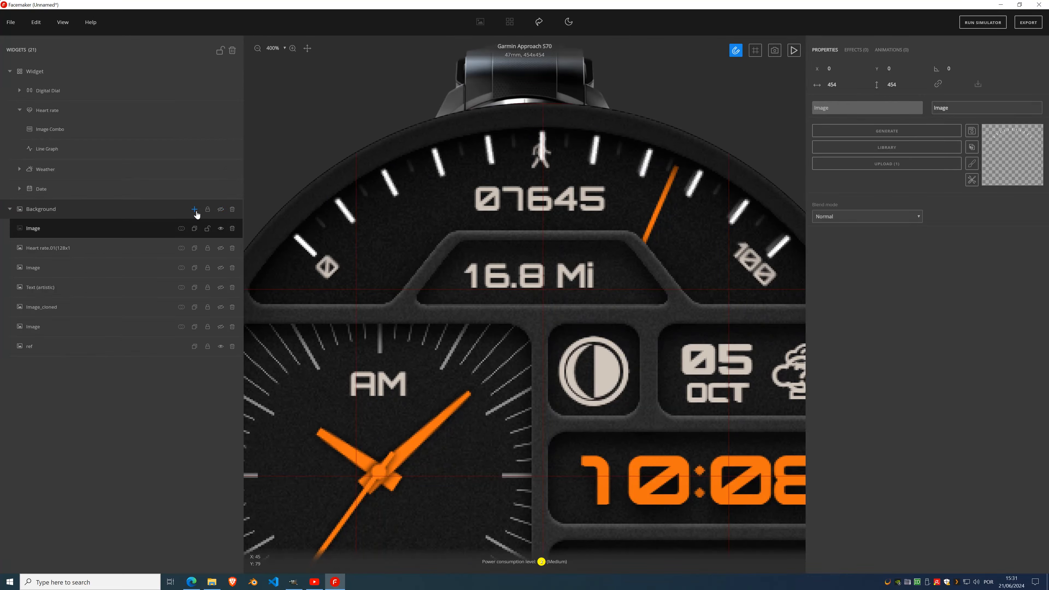
- Add a new image to the Background group and draw a short vector line over the first minor tick after the 0 mark
left_click(194, 209)
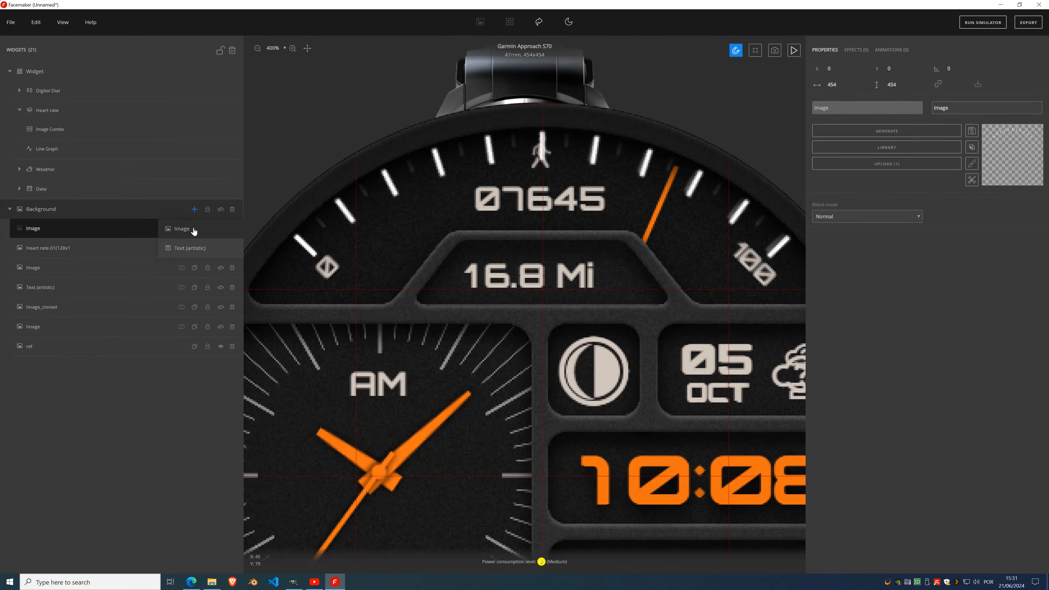
left_click(194, 230)
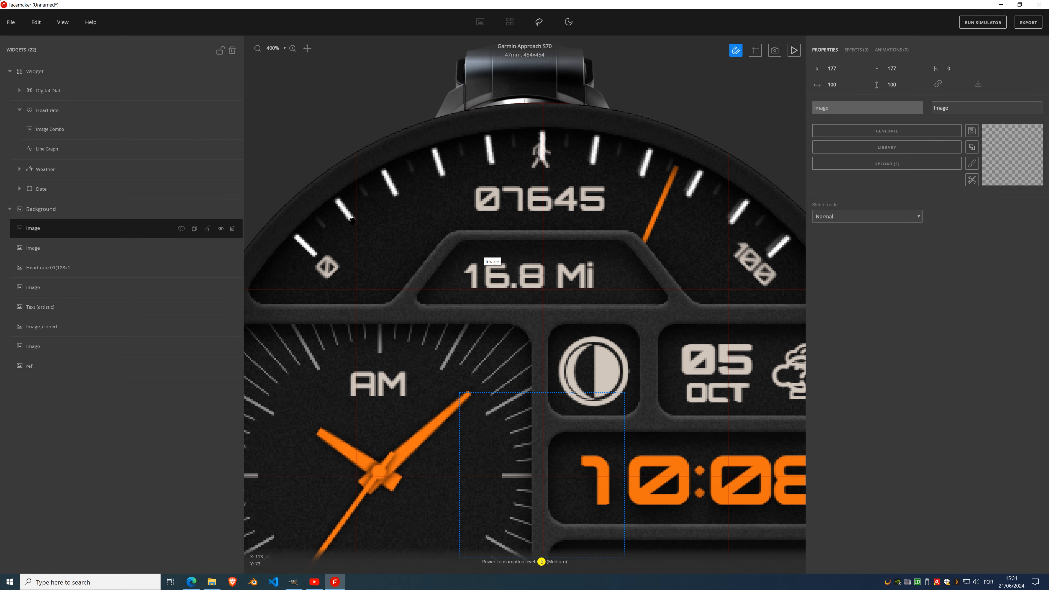
scroll(335, 223, "up", 5)
left_click_drag(472, 299, 298, 370)
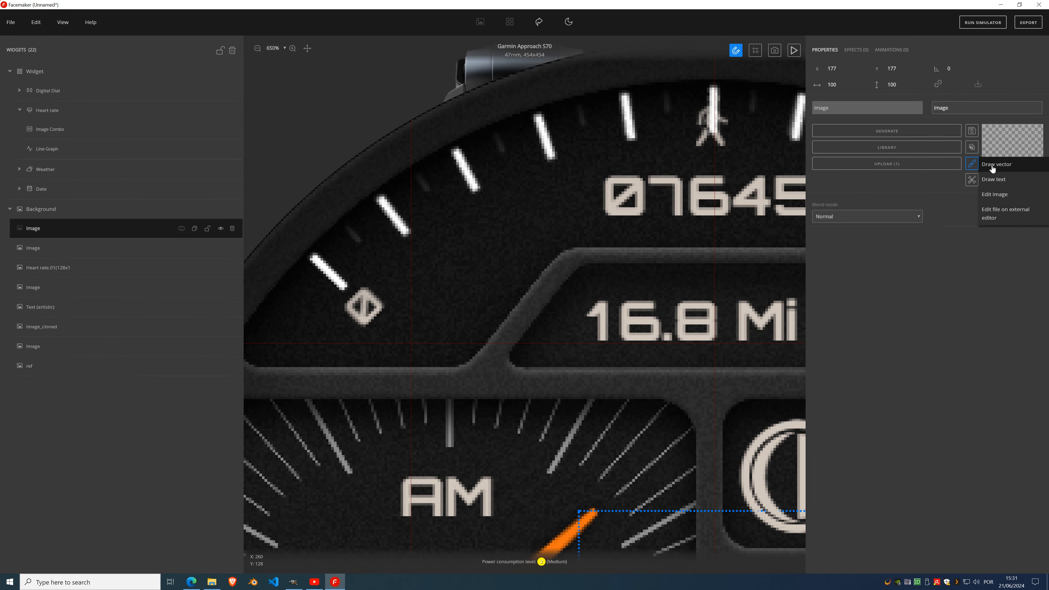
left_click(974, 164)
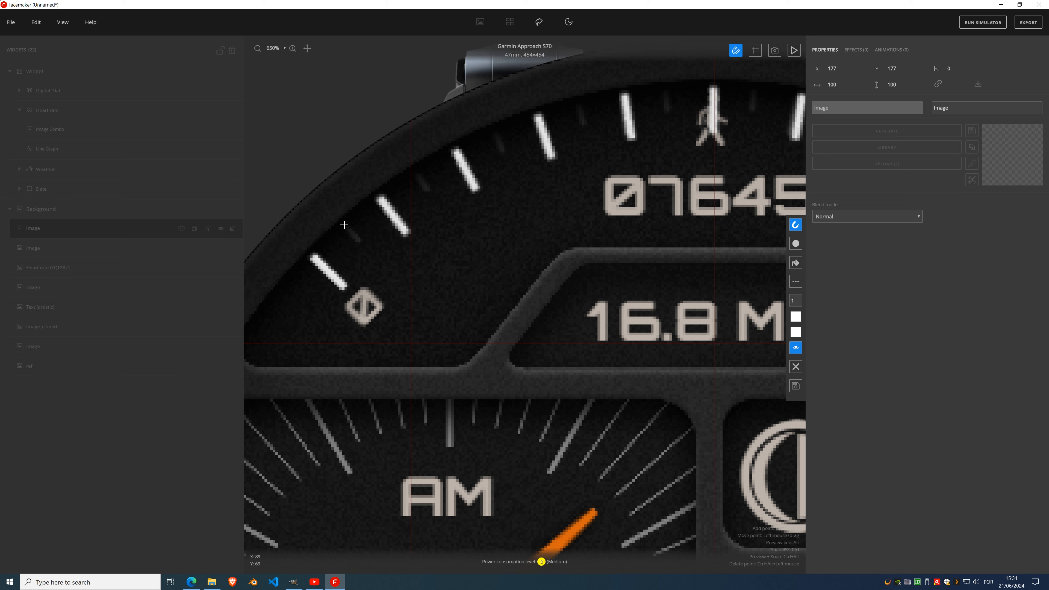
left_click(345, 224)
left_click(362, 244)
- Give the minor tick line a width of 3 with square ends and save the drawing
left_click(799, 300)
left_click(800, 301)
left_click(796, 245)
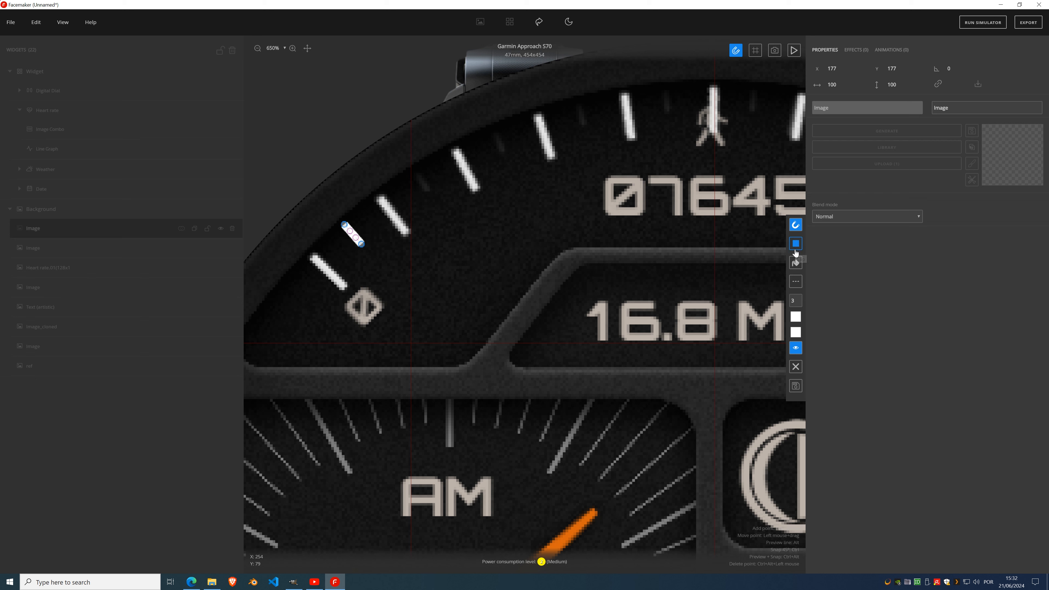
left_click(800, 390)
scroll(413, 328, "down", 11)
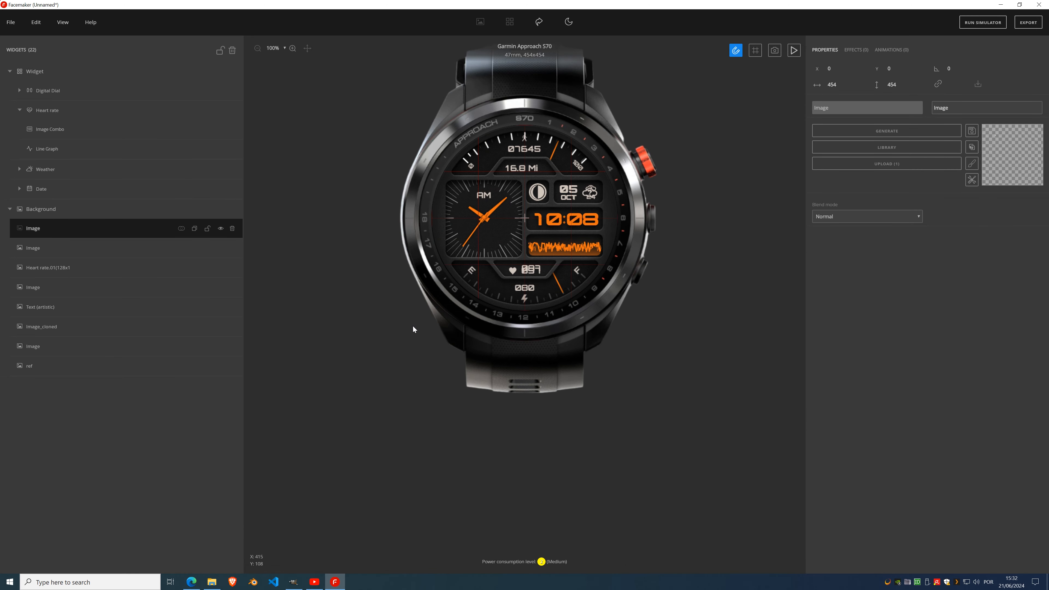
scroll(511, 147, "up", 3)
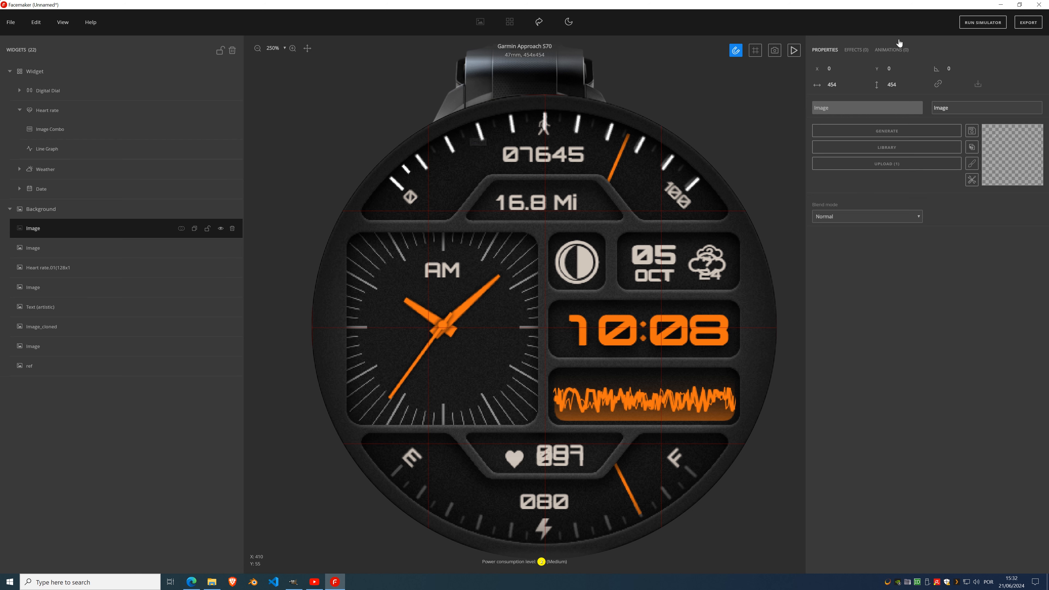
- Repeat the minor tick with the last Array (Rotation) effect, reduce the amount so the ticks stop before the 100 mark, and apply it permanently
left_click(858, 50)
left_click(845, 71)
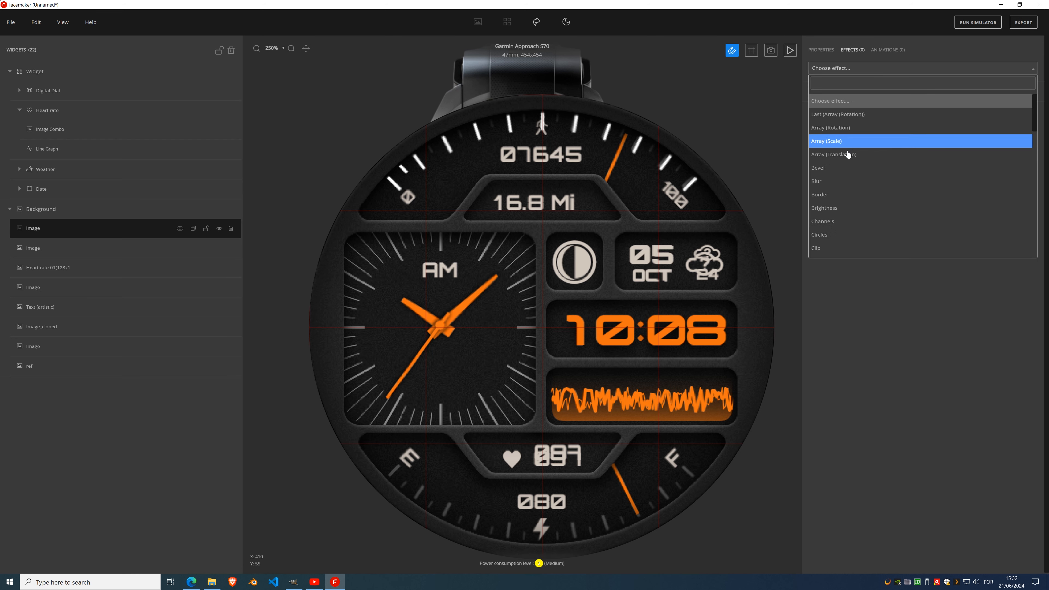
left_click(851, 119)
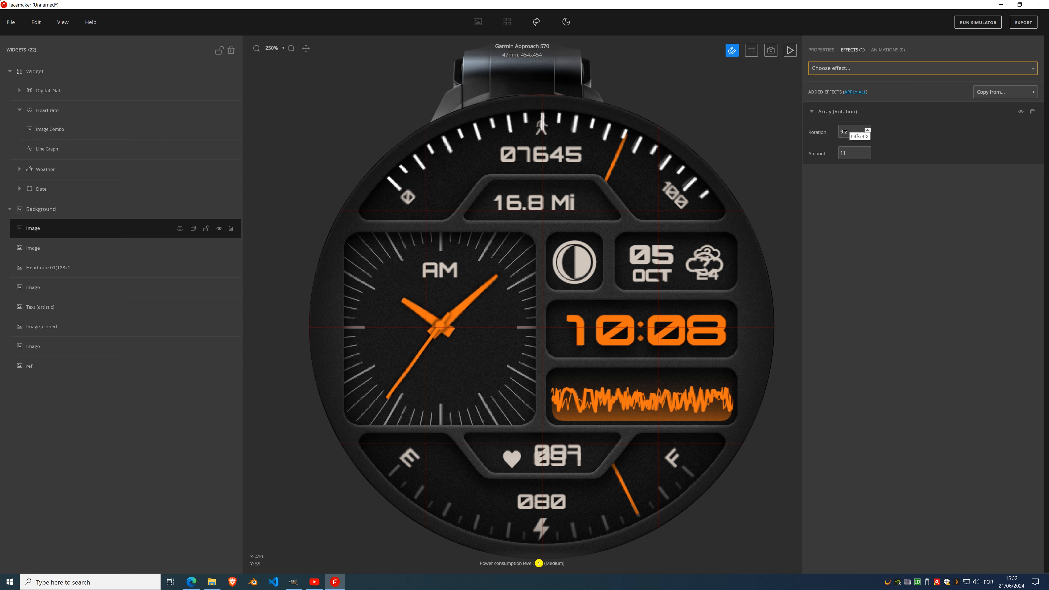
left_click(867, 152)
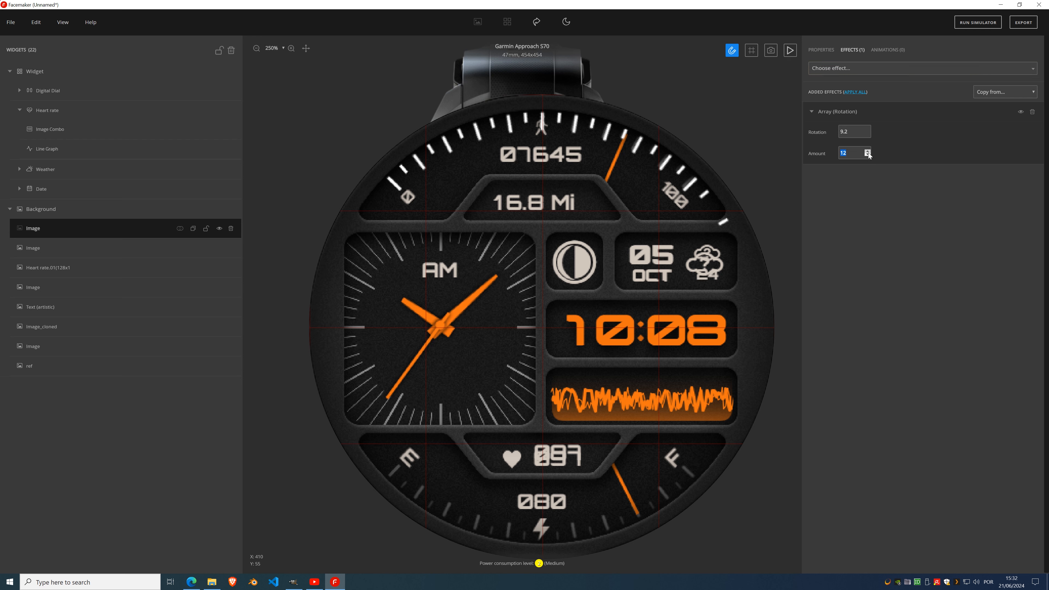
left_click(867, 155)
left_click(856, 92)
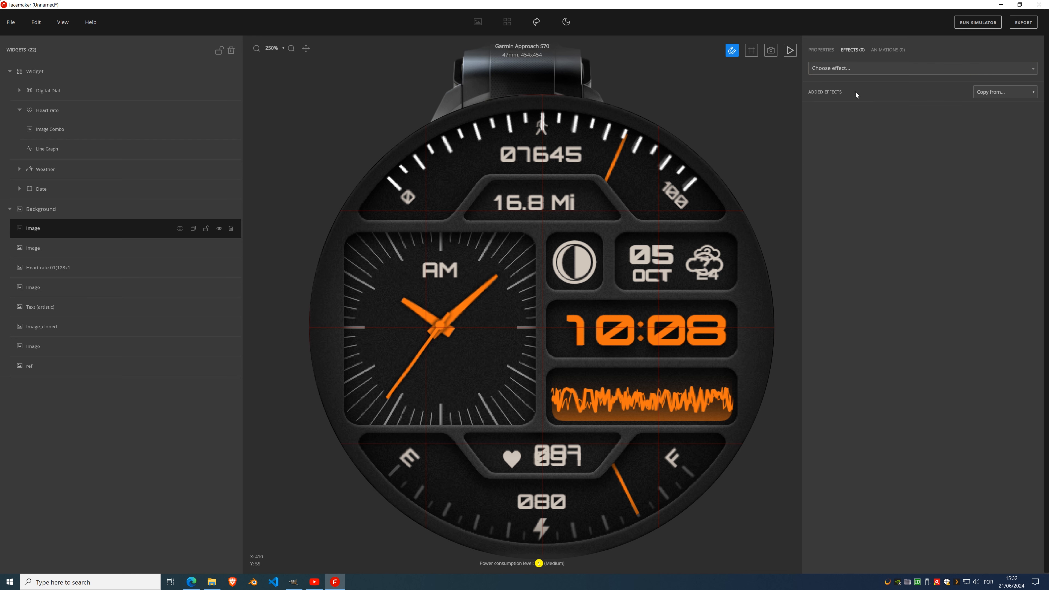
scroll(564, 210, "down", 3)
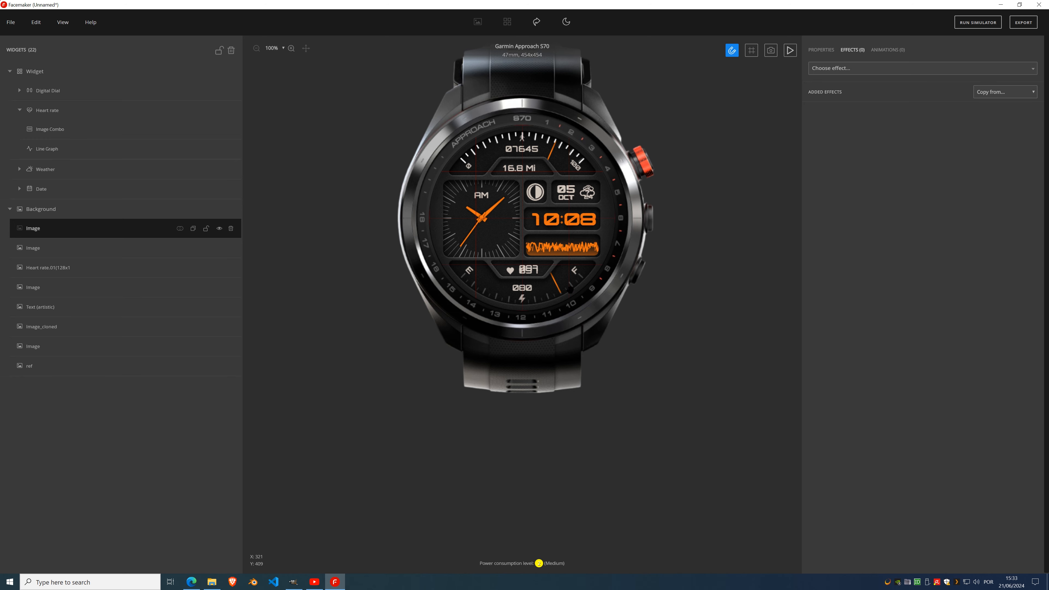
- Try to mirror the minor tick image vertically onto the lower gauge with the Mirror effect
left_click(845, 69)
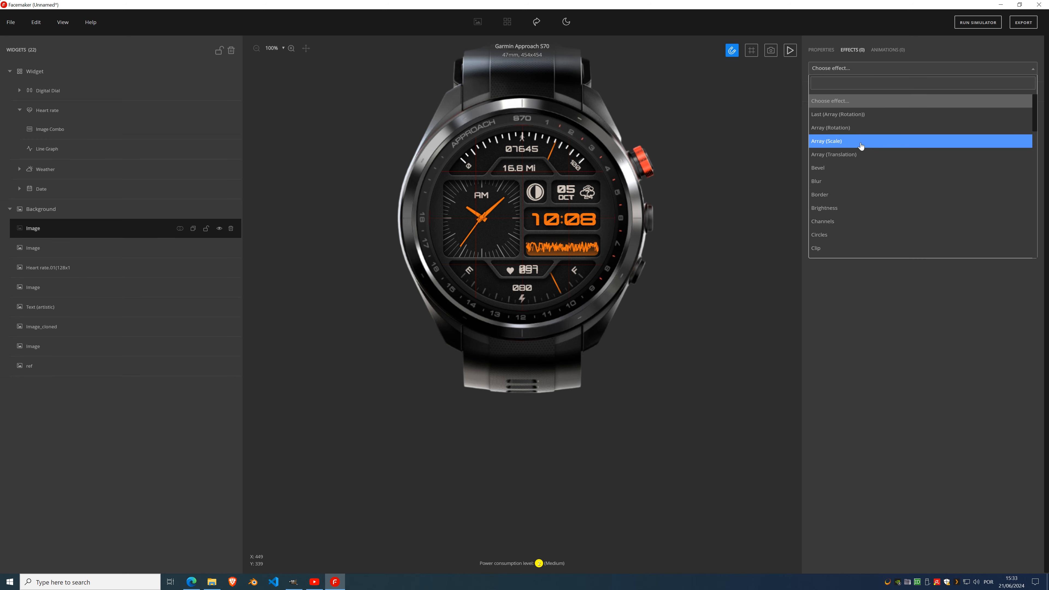
type("mirror")
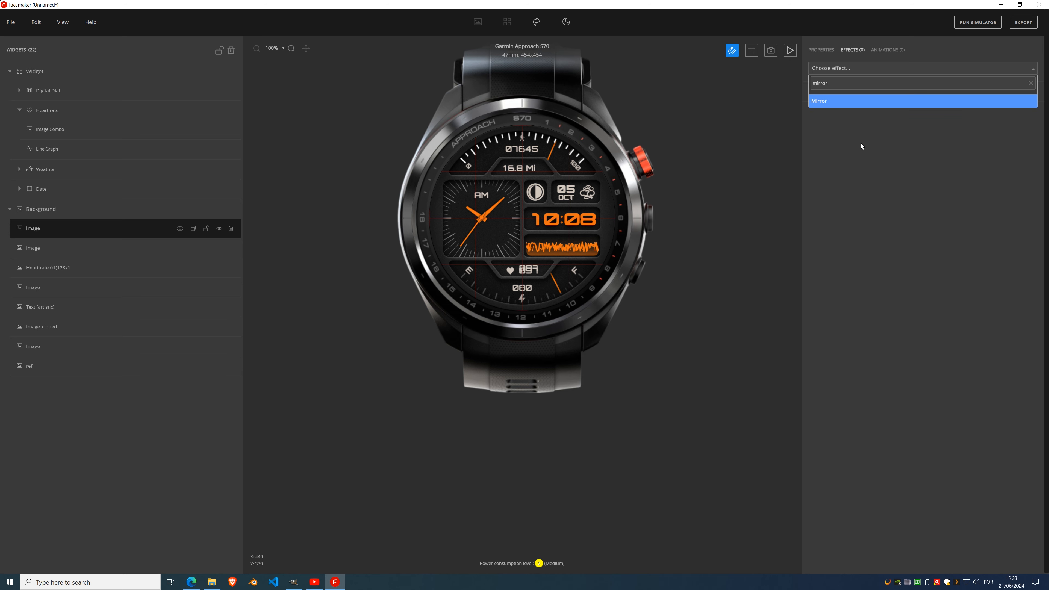
left_click(840, 103)
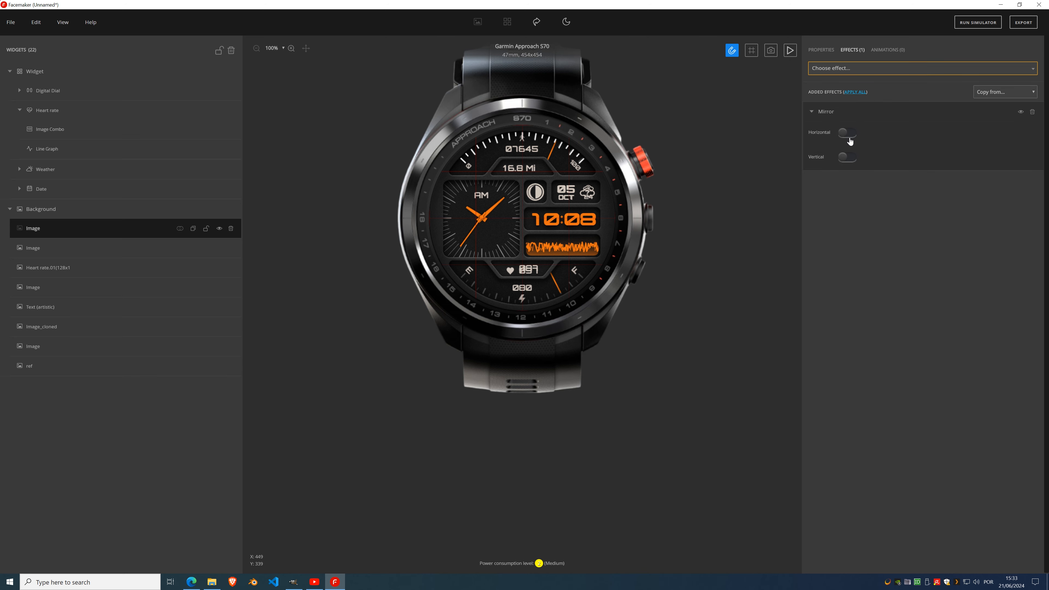
left_click(844, 160)
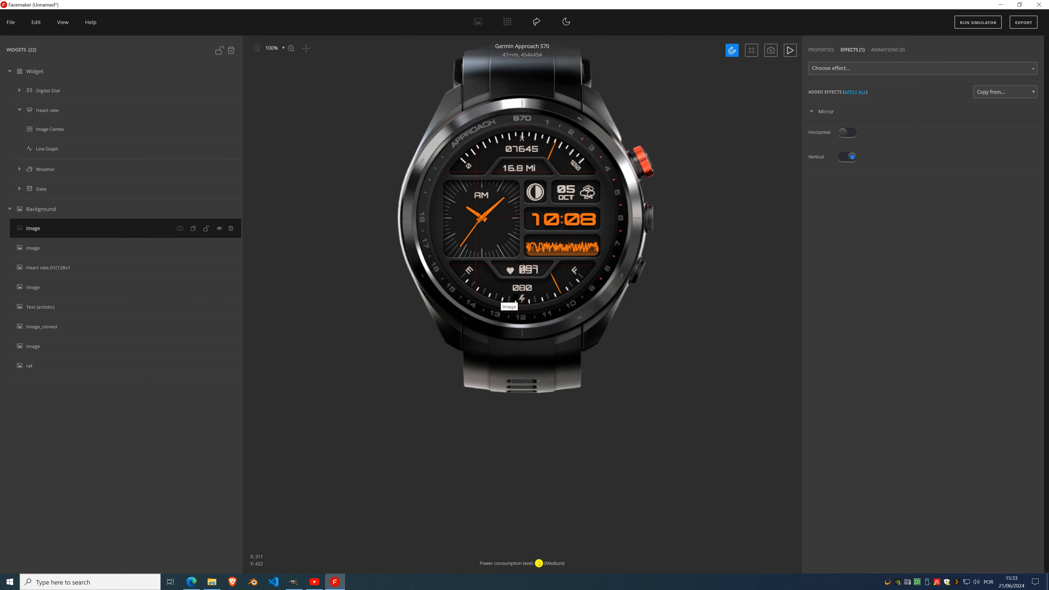
- Remove the Mirror effect from the minor tick image
left_click(50, 253)
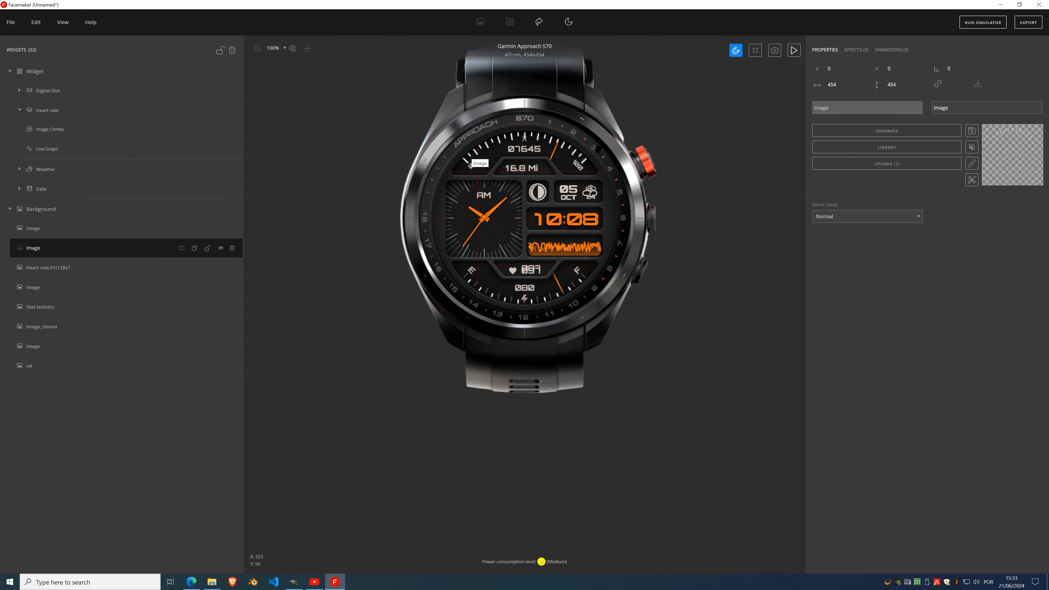
left_click(853, 54)
left_click(857, 68)
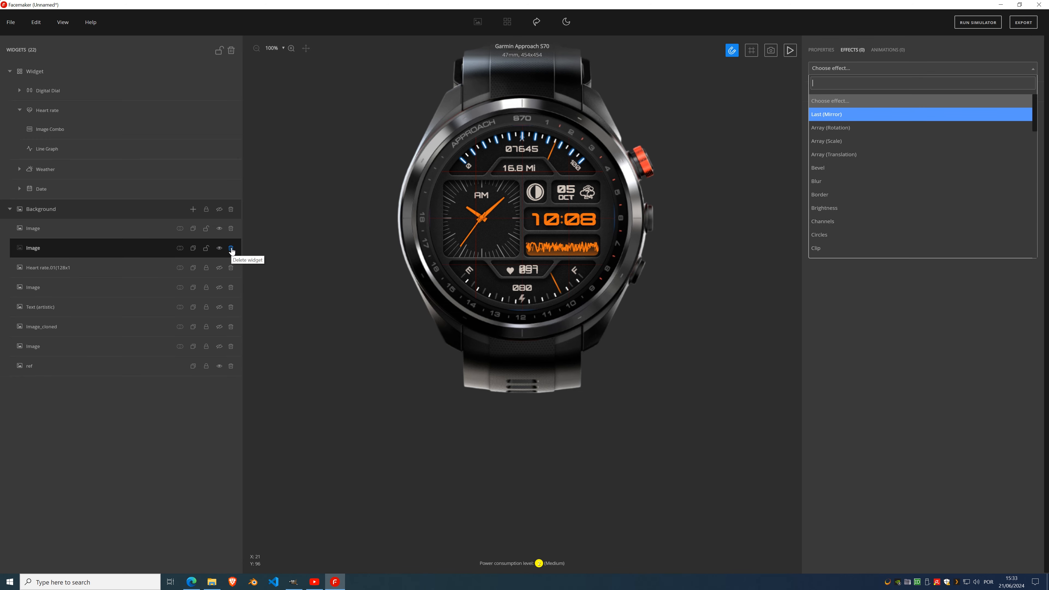
left_click(116, 234)
left_click(116, 234)
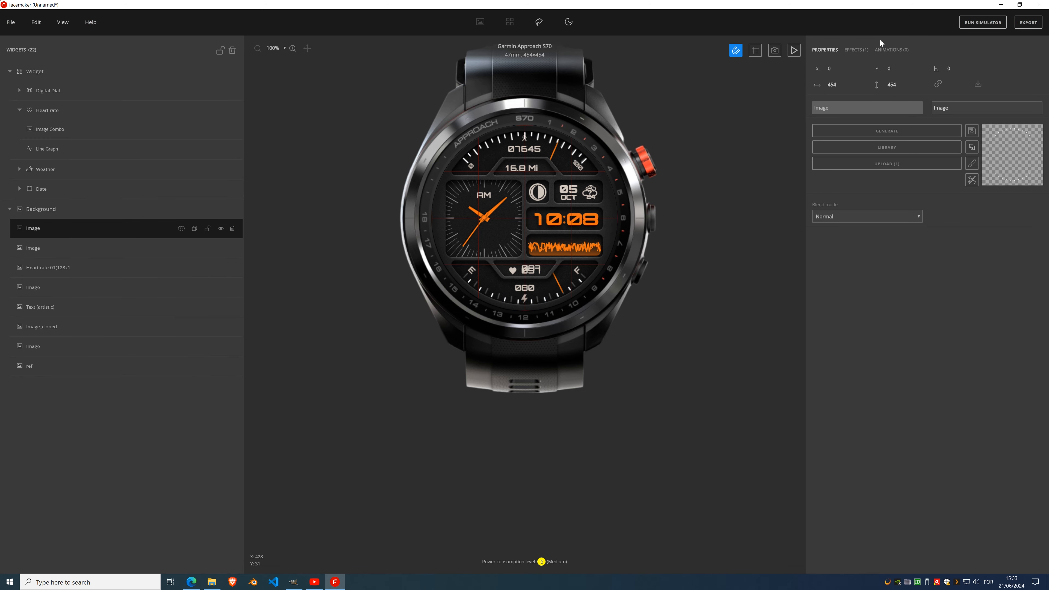
left_click(858, 52)
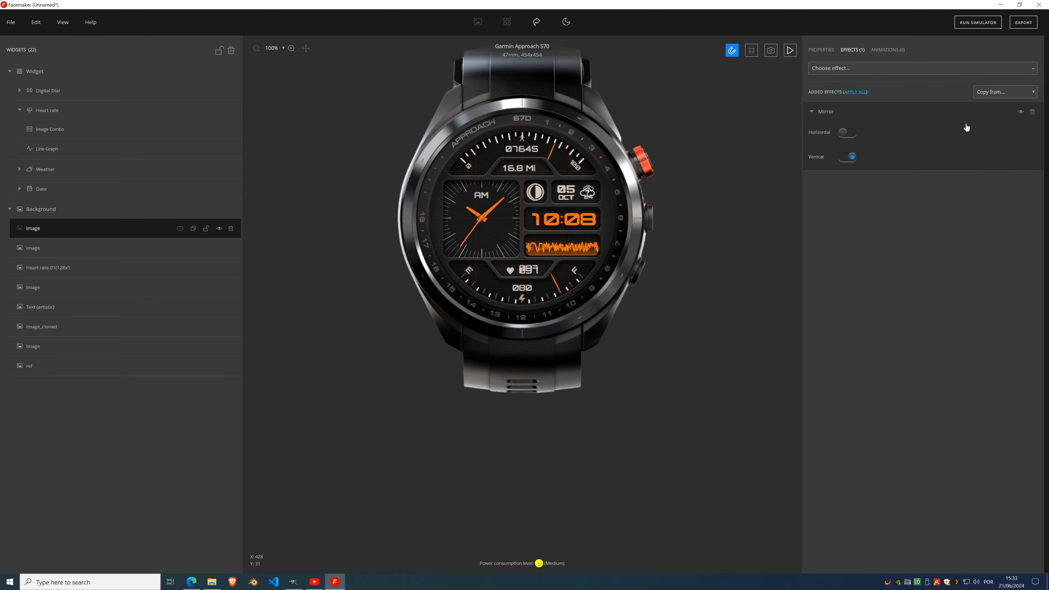
left_click(1030, 112)
- Merge the minor tick image with the major tick image below it into a single image
left_click(71, 248)
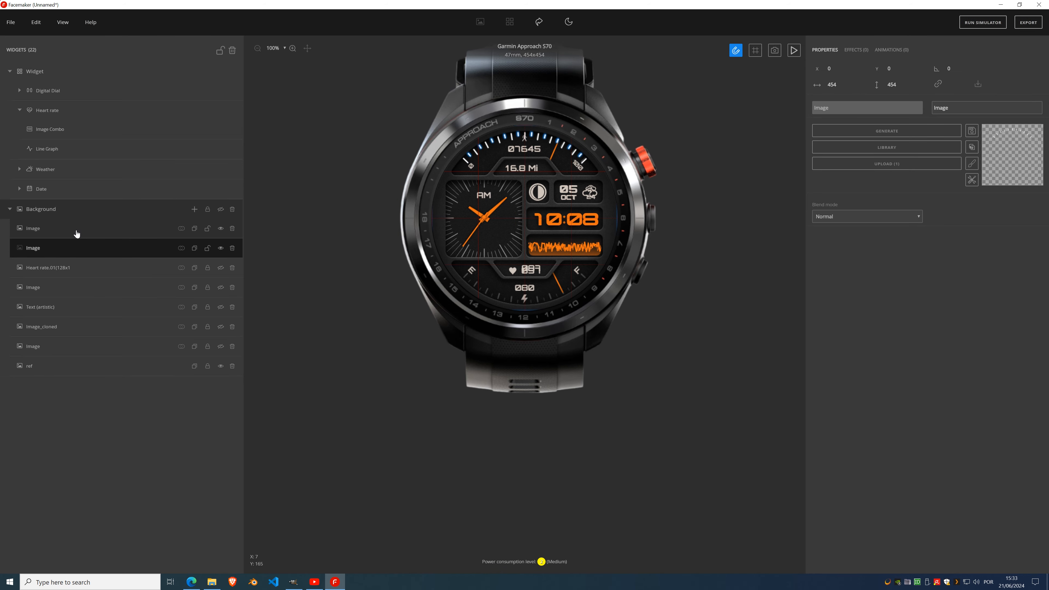
left_click(77, 233)
left_click(76, 251)
left_click(78, 232)
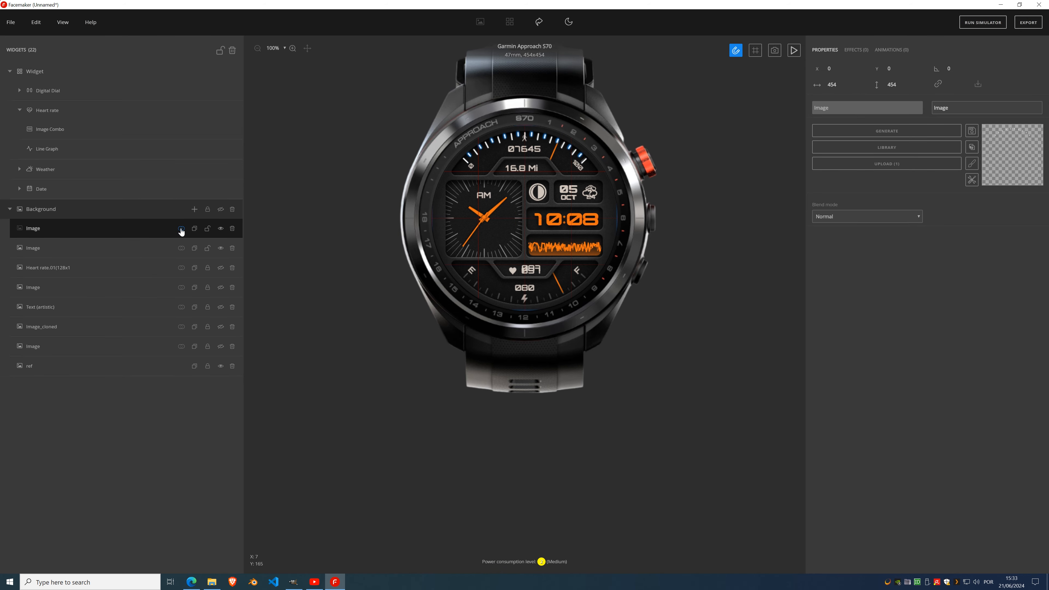
left_click(181, 228)
left_click(182, 252)
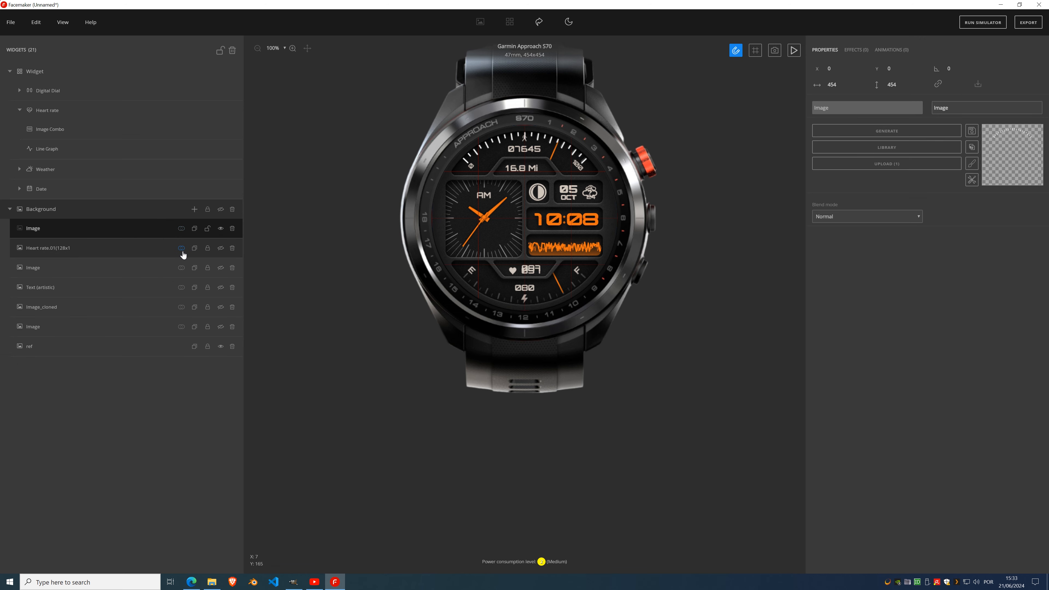
- Mirror the merged tick image vertically onto the lower gauge, check its alignment with the reference, and apply the effect permanently
left_click(857, 51)
left_click(853, 71)
type("mirror")
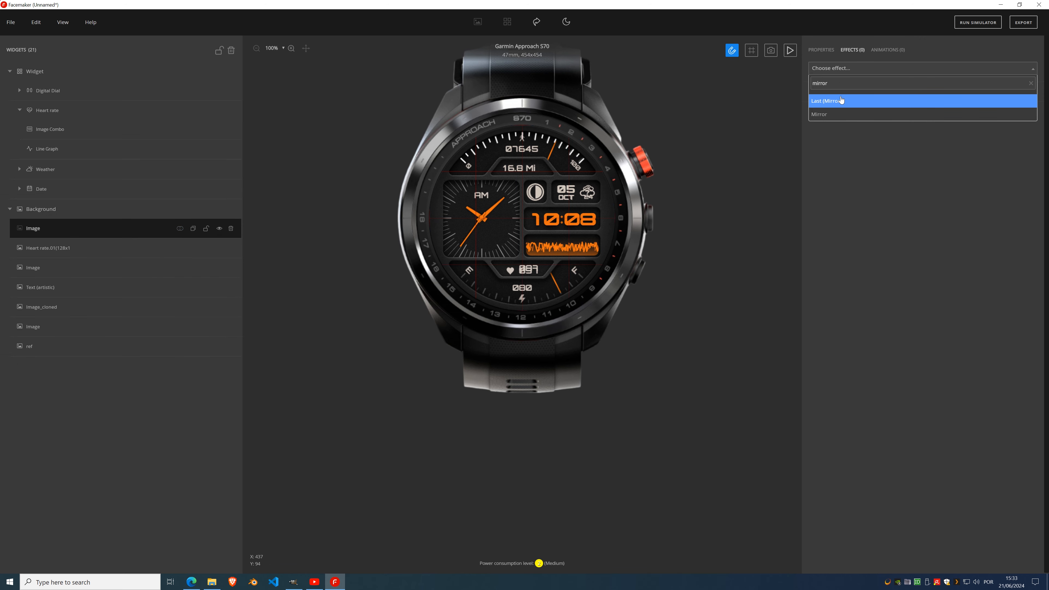
left_click(841, 100)
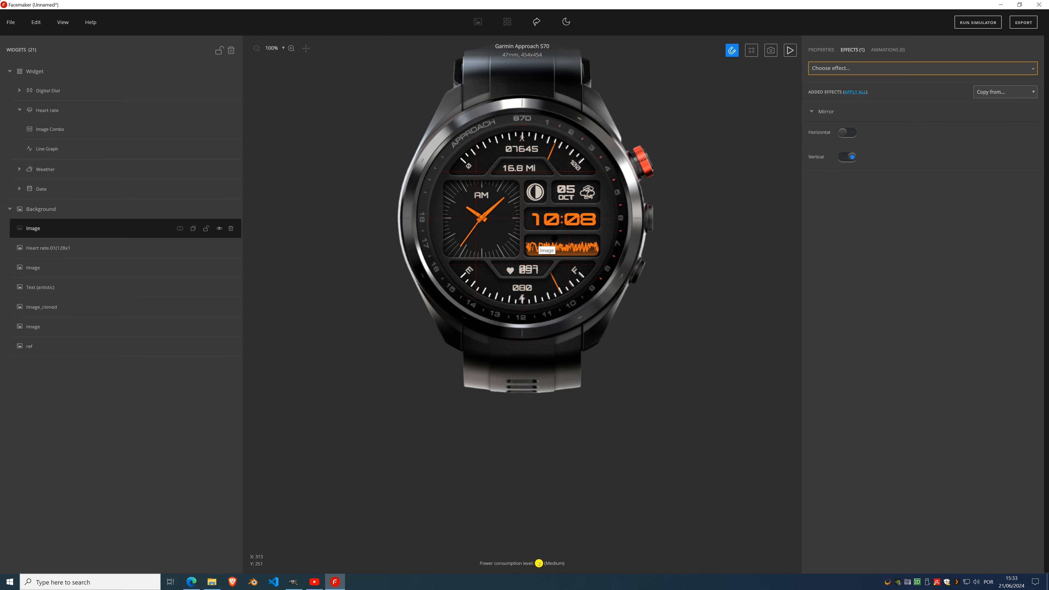
scroll(522, 301, "up", 5)
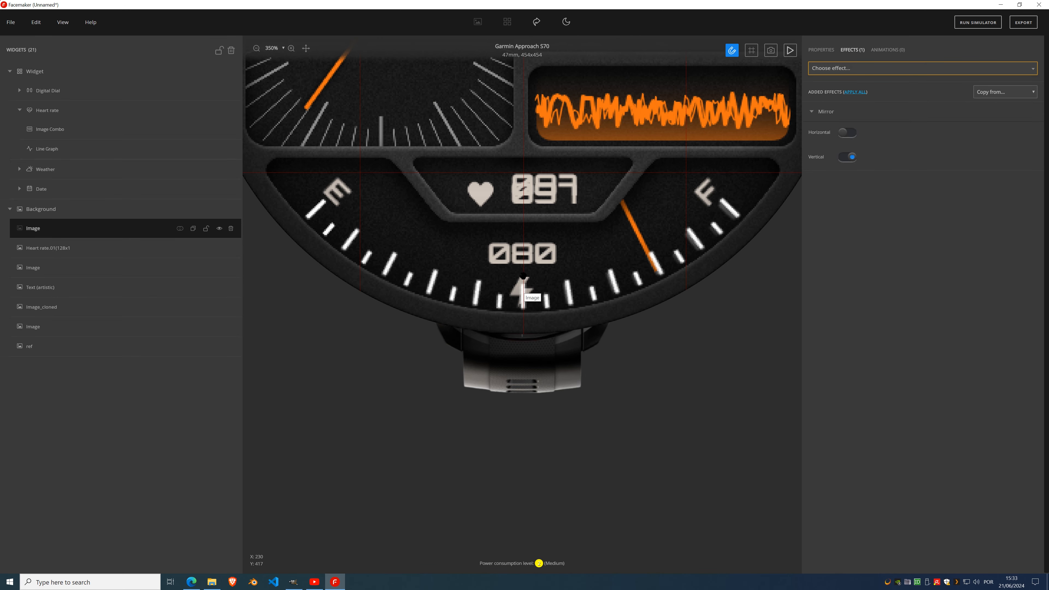
scroll(522, 276, "up", 10)
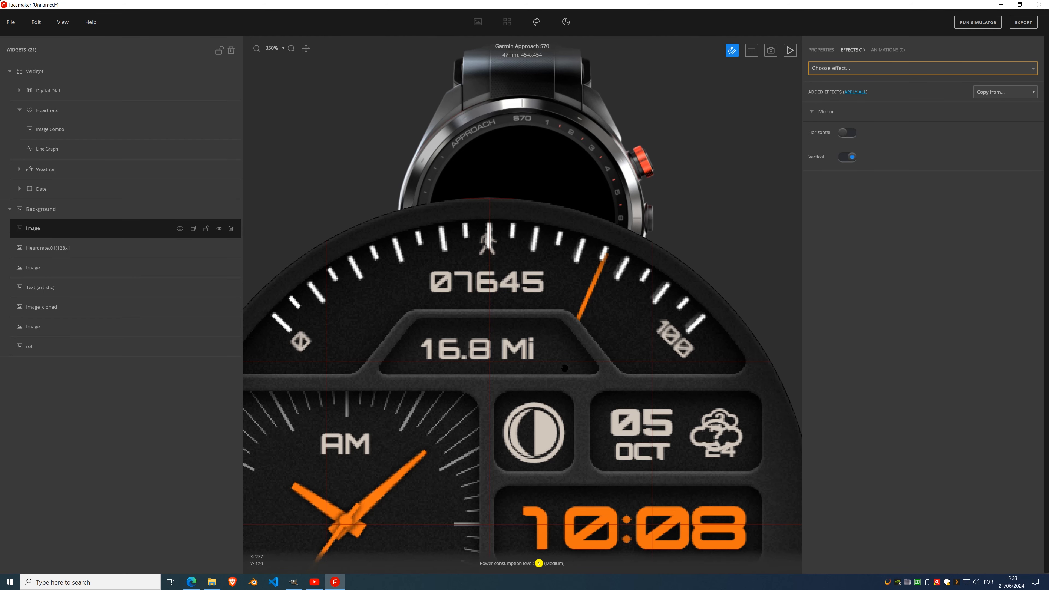
left_click(863, 92)
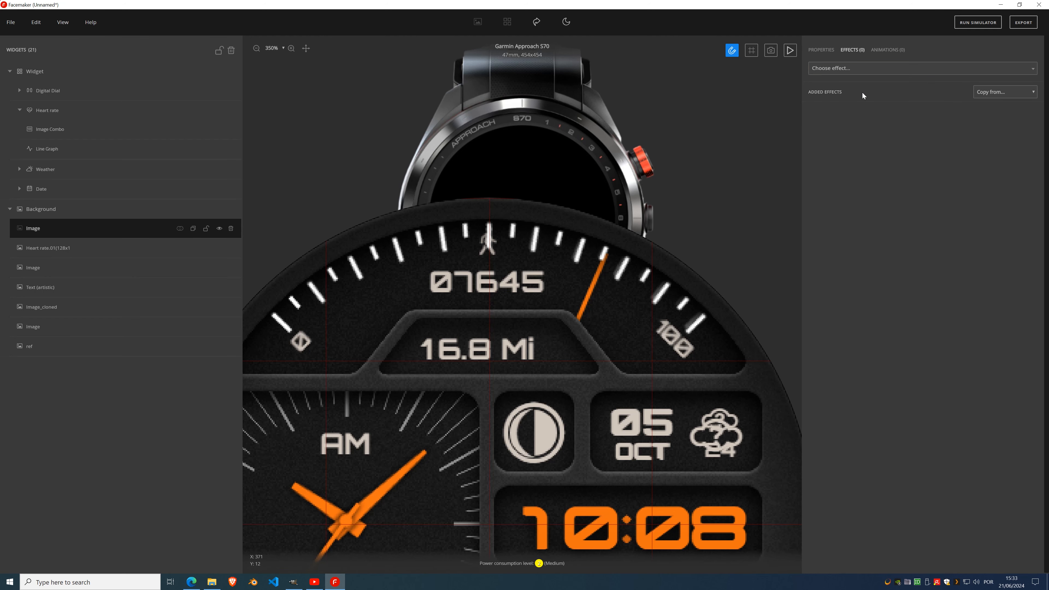
- Edit the tick image with a smaller eraser and erase the centre tick over the walking figure on the upper gauge
left_click(824, 51)
left_click(972, 164)
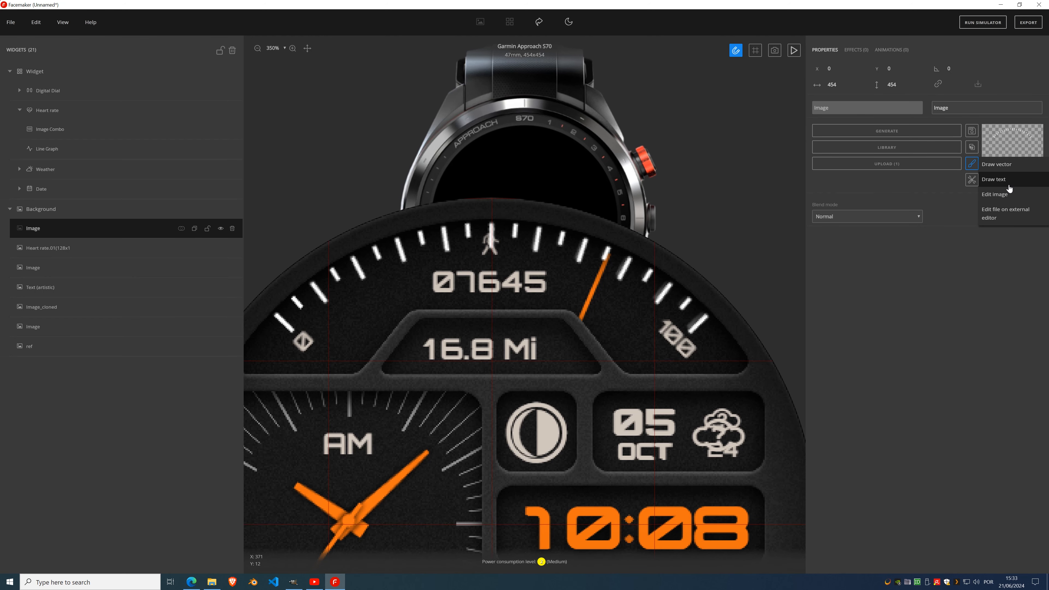
left_click(996, 194)
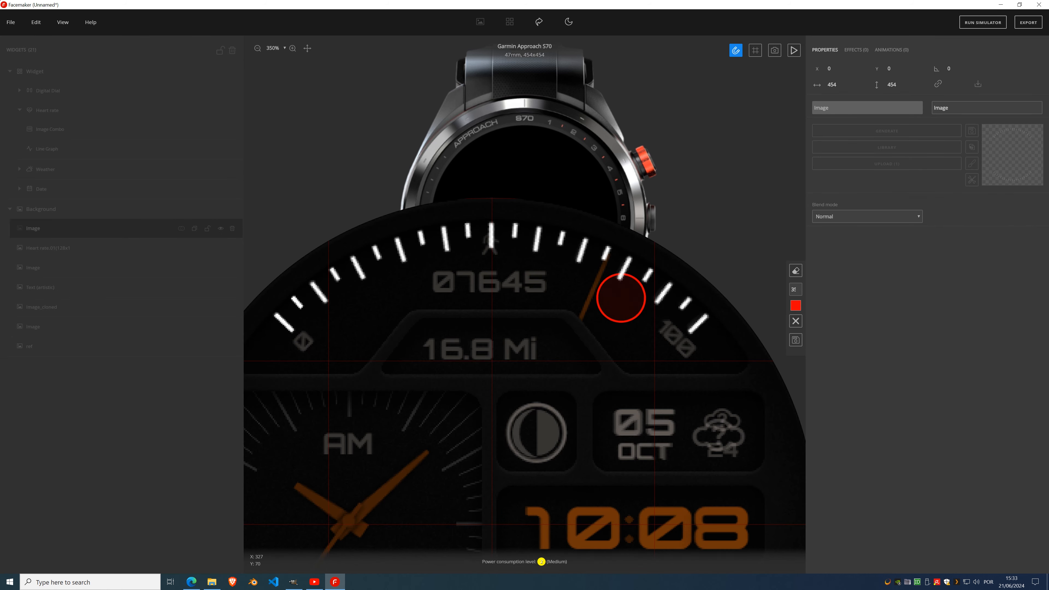
double_click(800, 292)
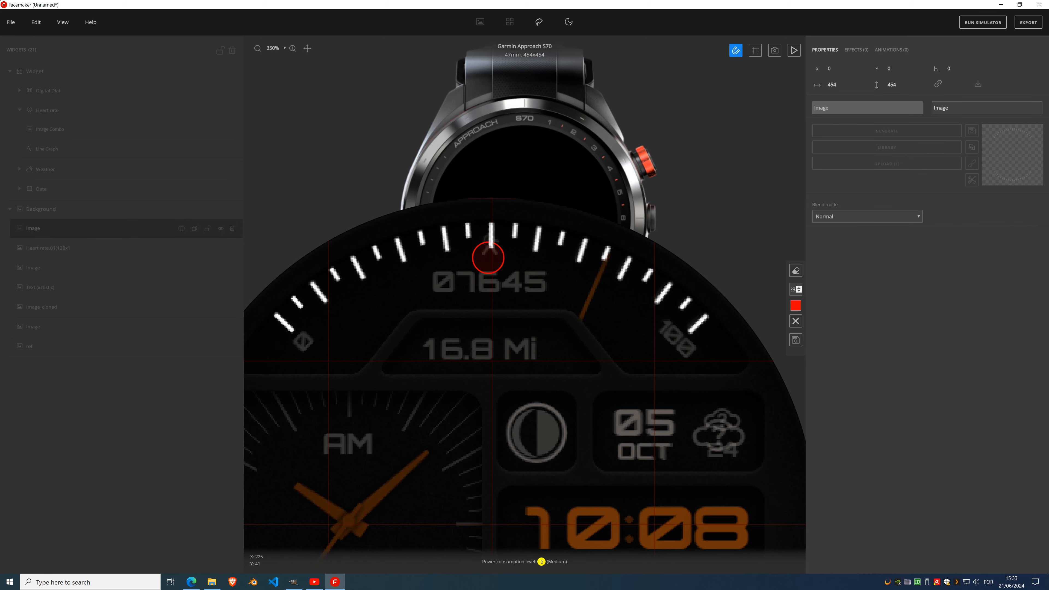
left_click_drag(489, 257, 492, 233)
- Erase the centre tick over the lightning bolt icon on the lower gauge
scroll(492, 309, "down", 8)
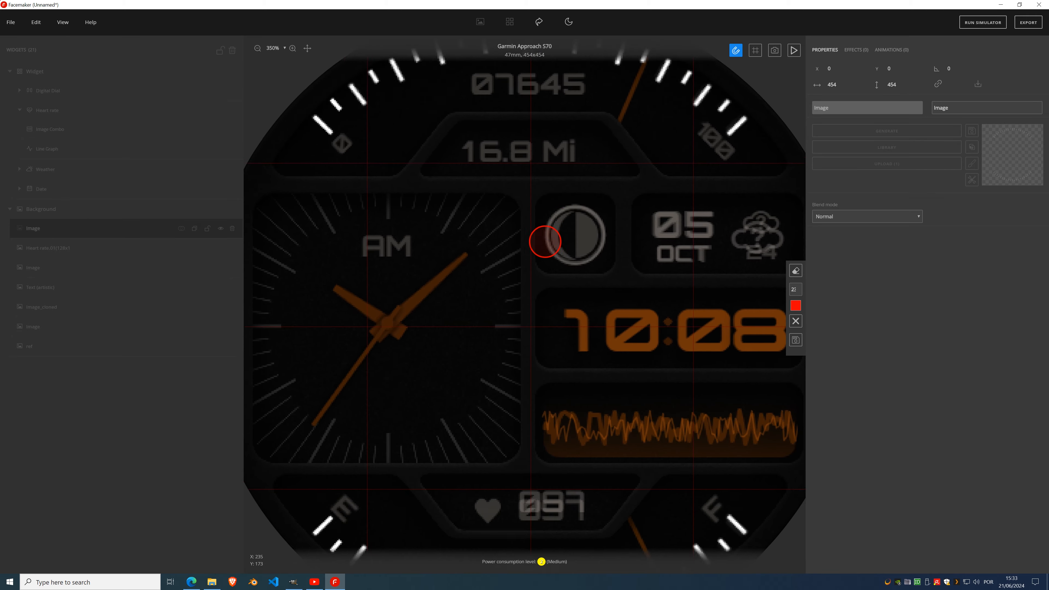
scroll(533, 264, "down", 1)
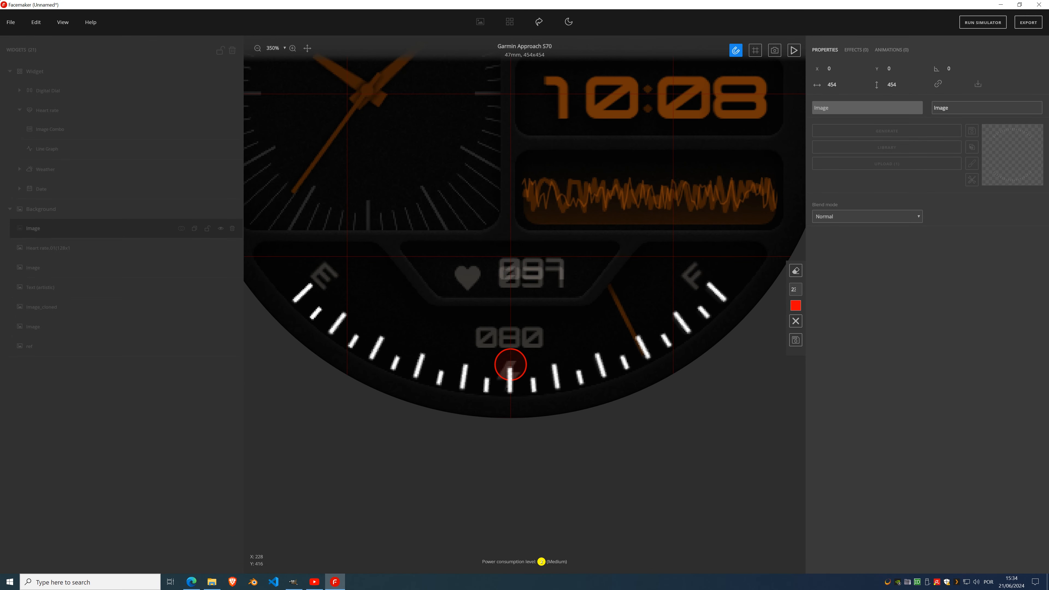
left_click_drag(504, 364, 510, 382)
scroll(517, 254, "up", 8)
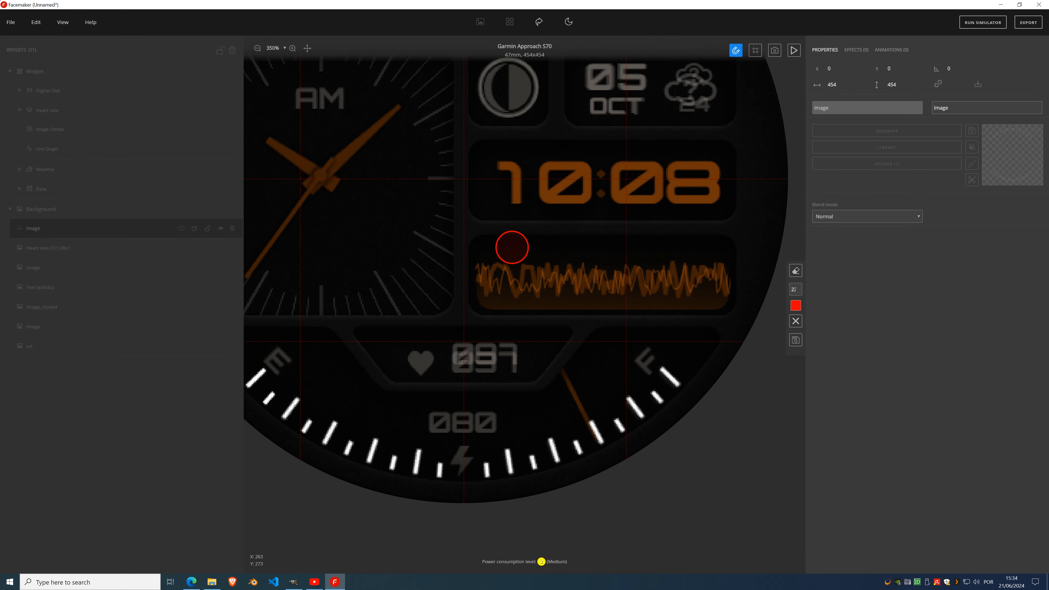
scroll(410, 236, "left", 6)
scroll(625, 225, "right", 5)
scroll(626, 225, "up", 3)
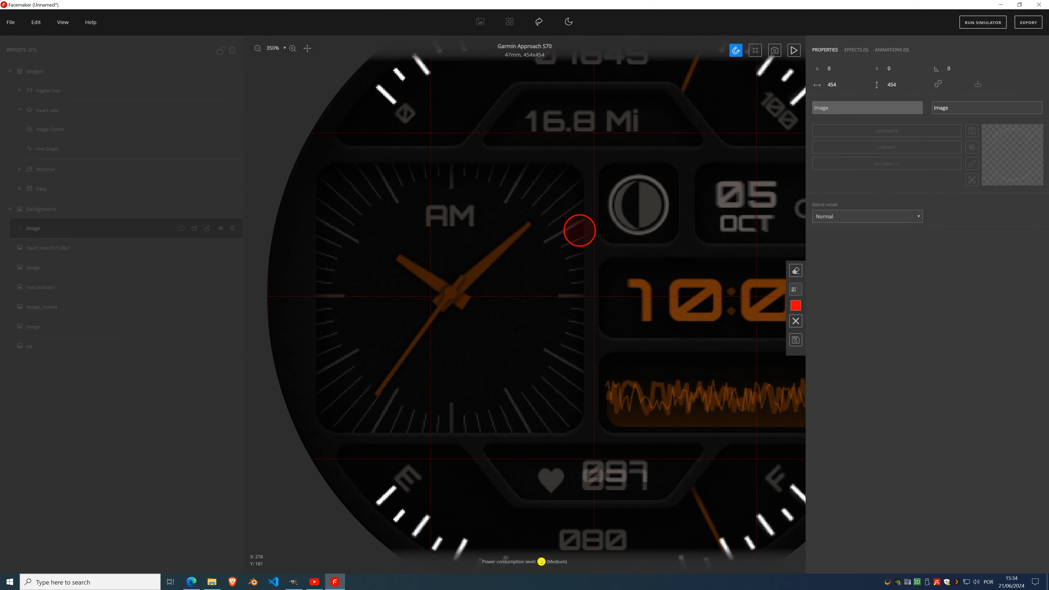
- Save the erased tick image and check both gauges over the whole watch face
mouse_move(479, 223)
left_mouse_down()
mouse_move(597, 282)
mouse_move(481, 202)
left_mouse_up()
left_click_drag(457, 251, 593, 210)
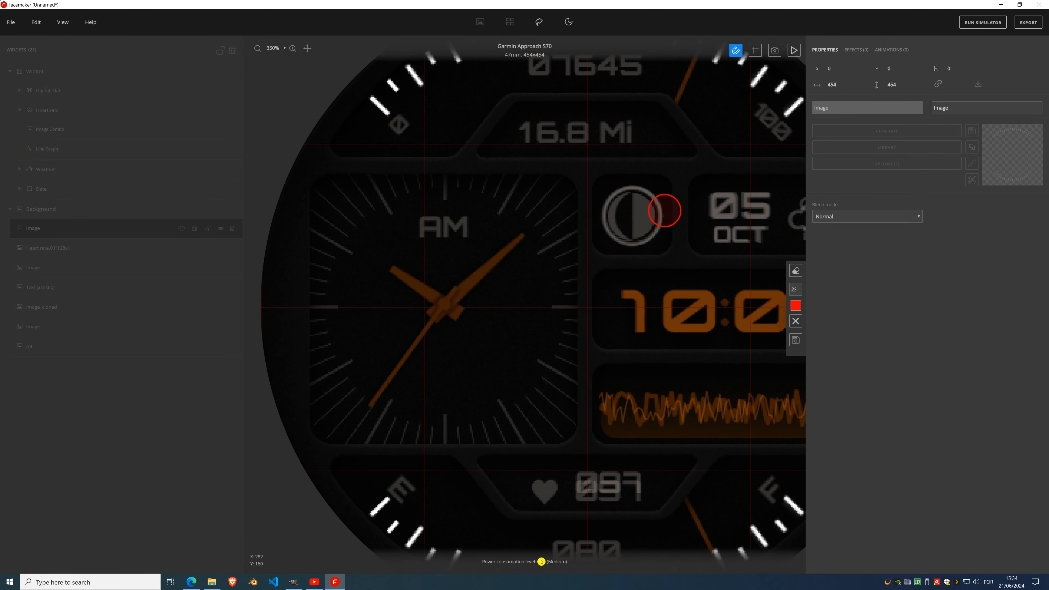
mouse_move(663, 211)
left_mouse_down()
mouse_move(501, 258)
mouse_move(635, 252)
mouse_move(497, 252)
mouse_move(516, 213)
mouse_move(524, 250)
mouse_move(544, 223)
left_mouse_up()
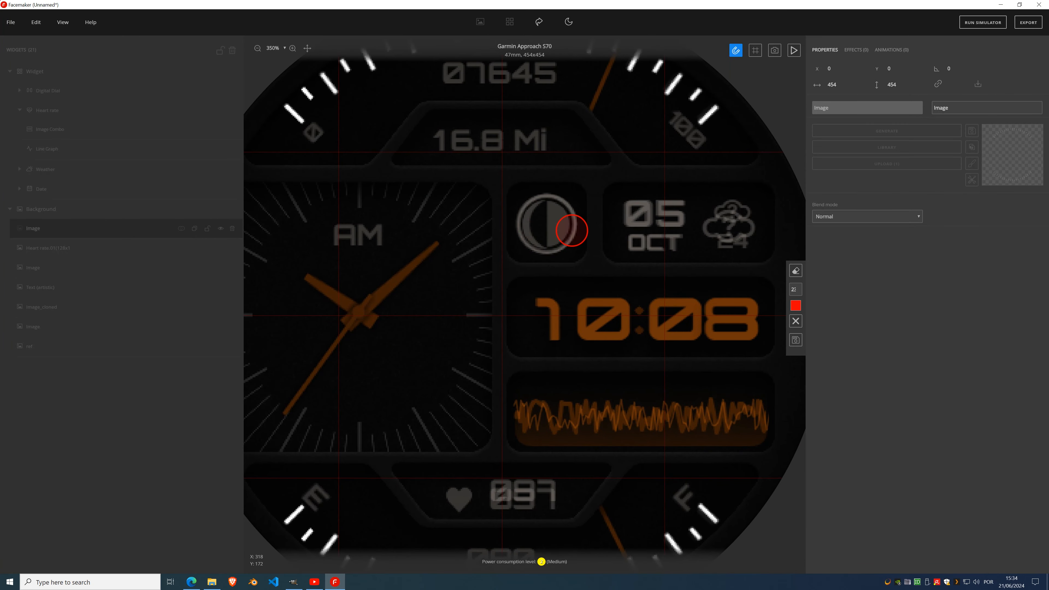
left_click(796, 341)
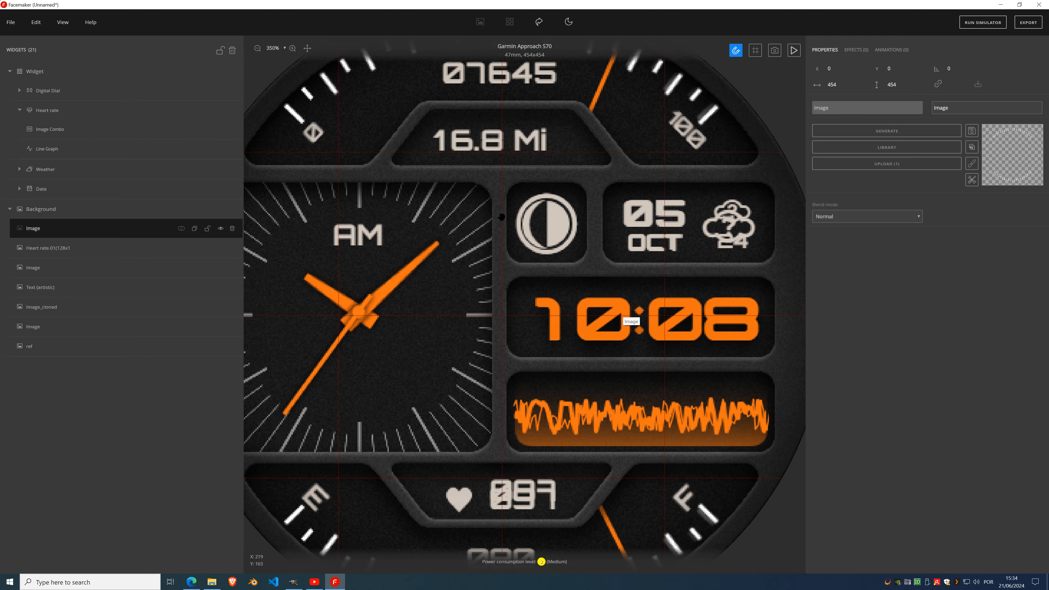
scroll(486, 212, "down", 5)
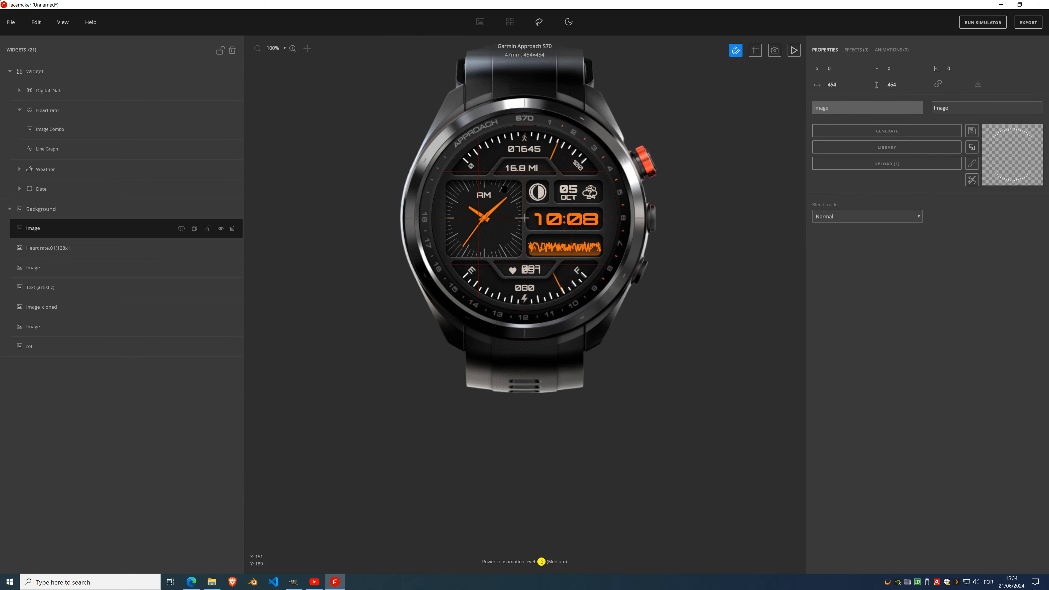
scroll(499, 143, "up", 4)
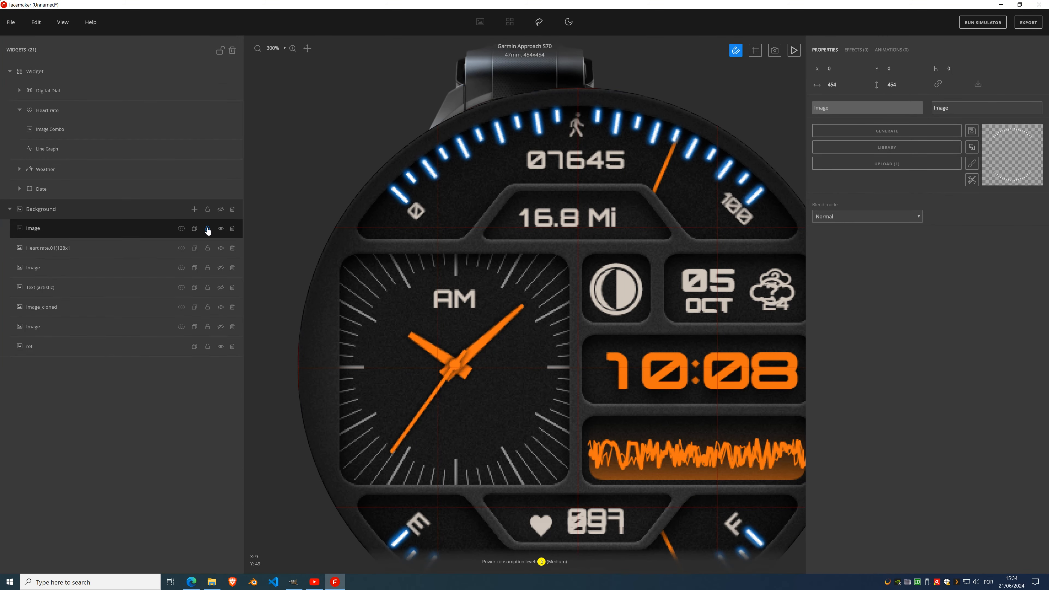
- Move the tick image layer directly below Image_cloned and check the upper and lower ticks against the built background
left_click(221, 229)
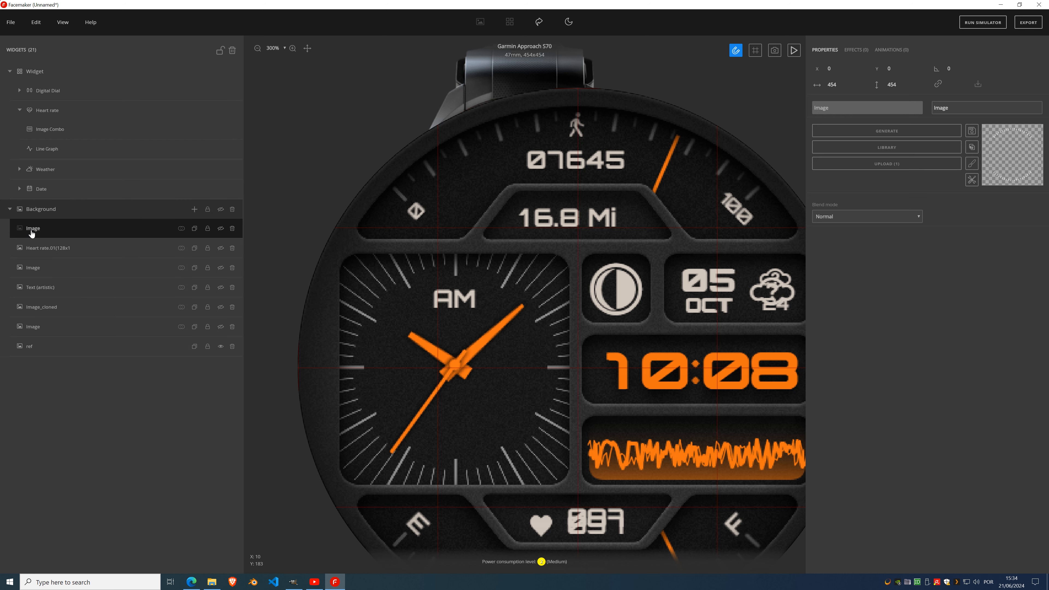
left_click_drag(32, 234, 32, 311)
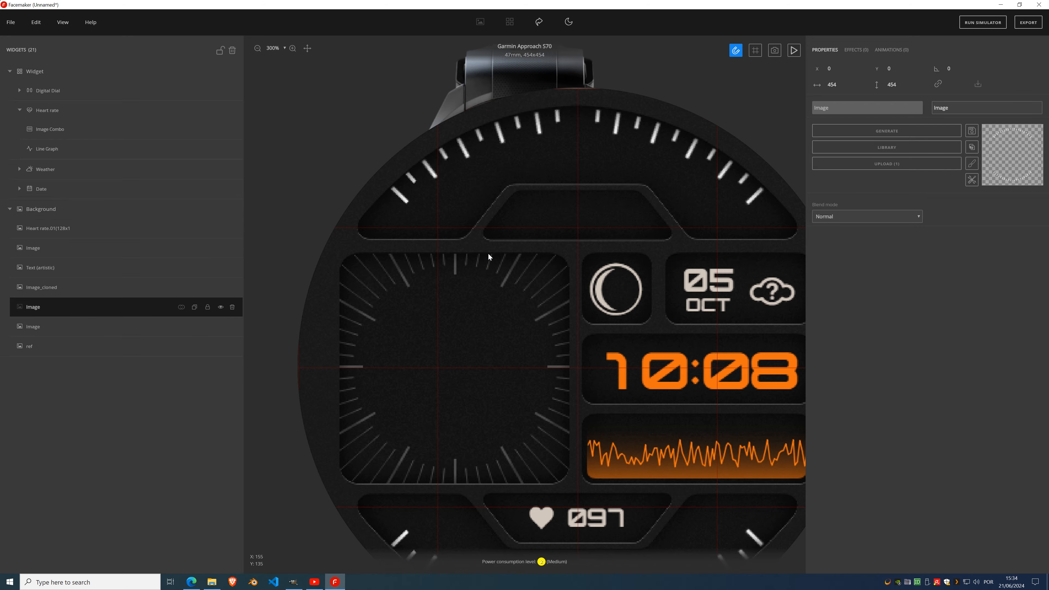
scroll(477, 209, "down", 3)
scroll(512, 208, "up", 4)
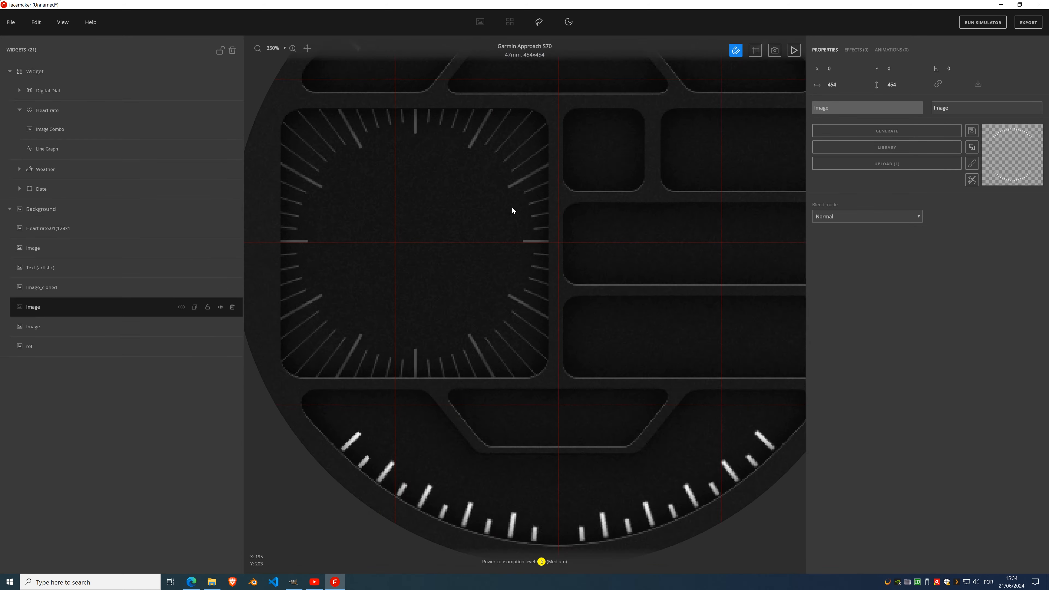
scroll(399, 434, "up", 5)
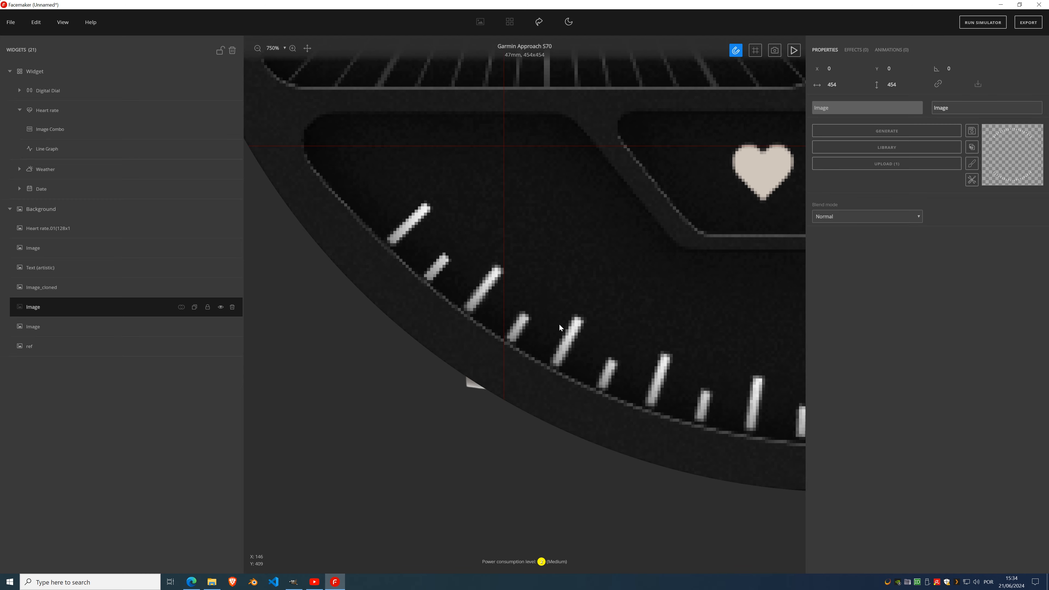
scroll(611, 341, "down", 7)
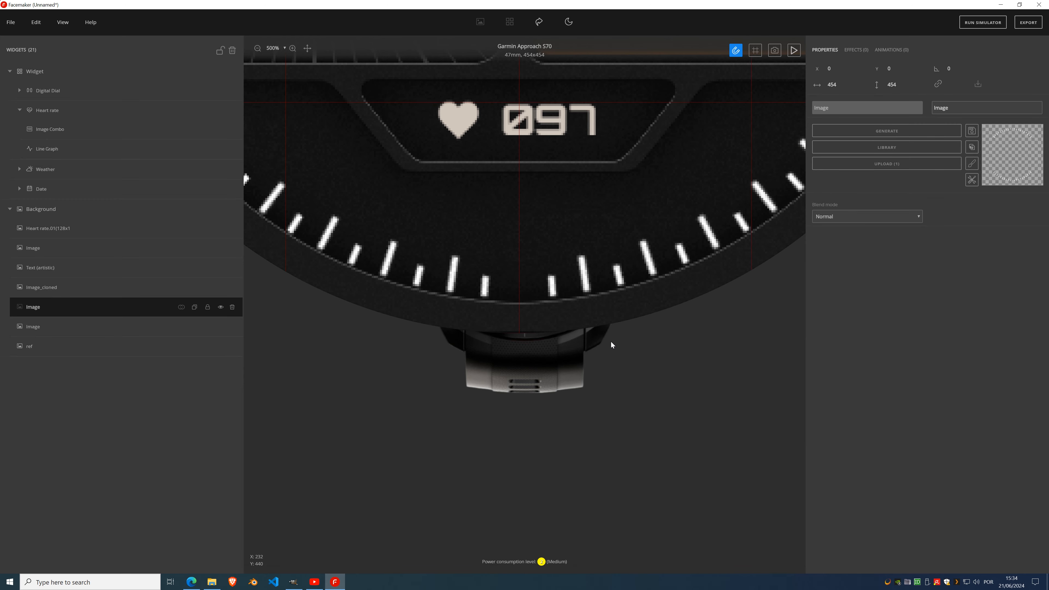
scroll(534, 163, "up", 2)
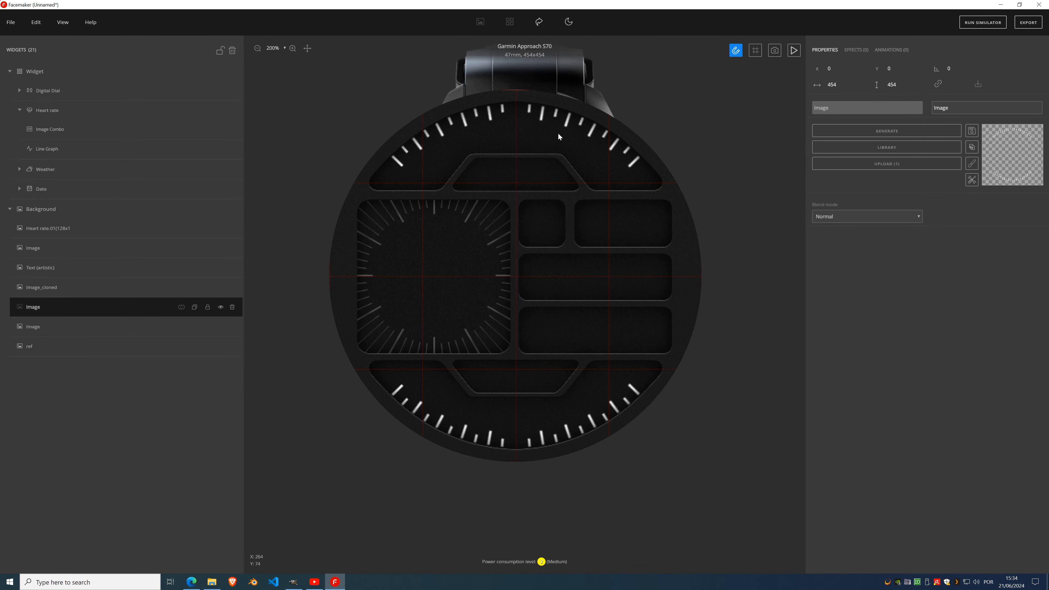
- Add a Fill color effect to the tick image and set its colour to dark grey #3b3b3b
left_click(853, 50)
left_click(862, 68)
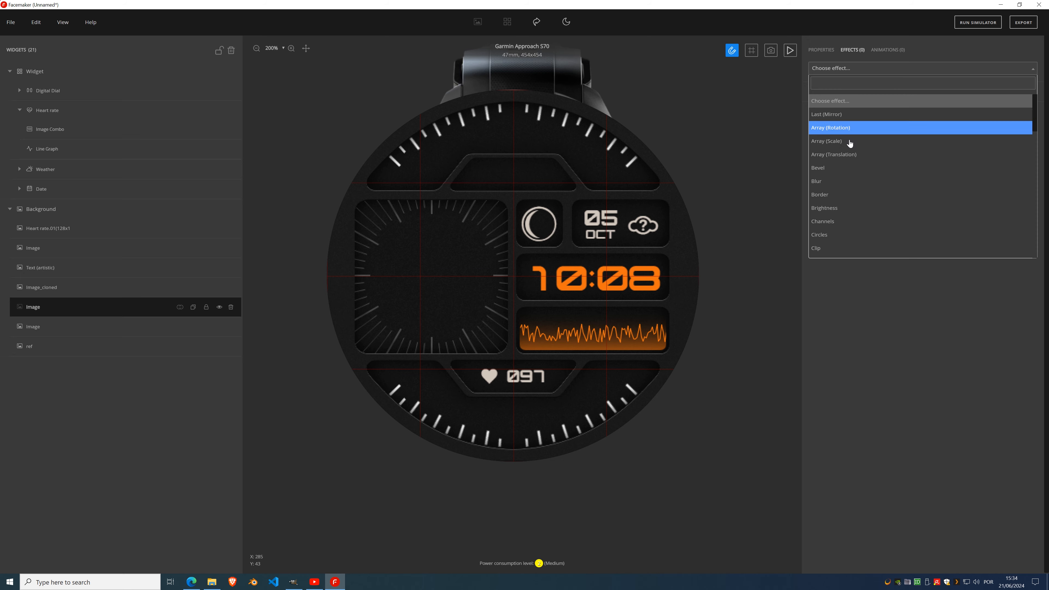
type("fill")
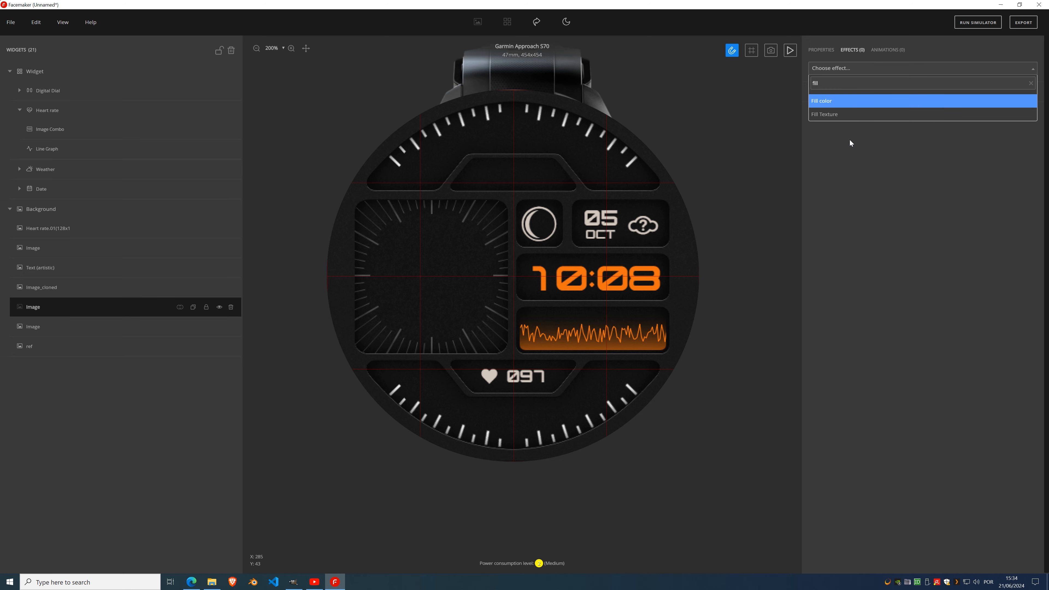
left_click(826, 100)
left_click(840, 136)
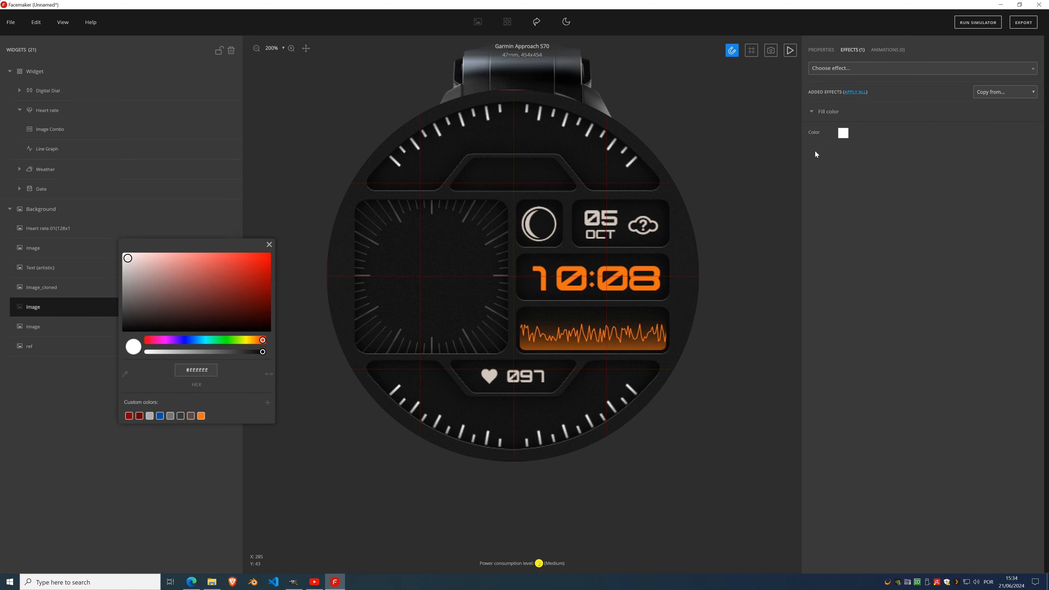
left_click(130, 307)
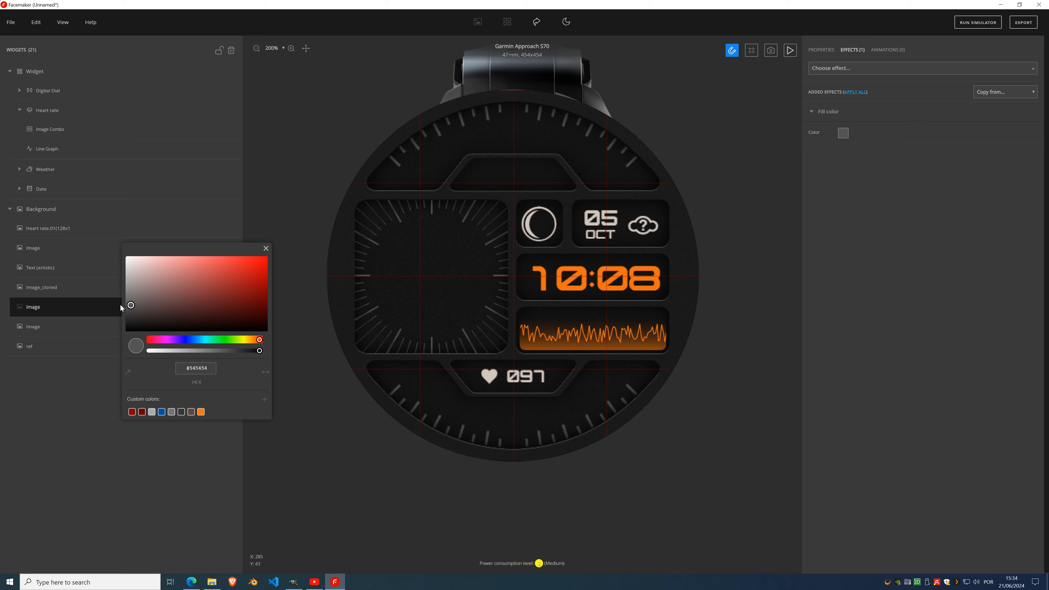
mouse_move(120, 305)
left_mouse_down()
mouse_move(121, 319)
mouse_move(122, 286)
mouse_move(122, 311)
left_mouse_up()
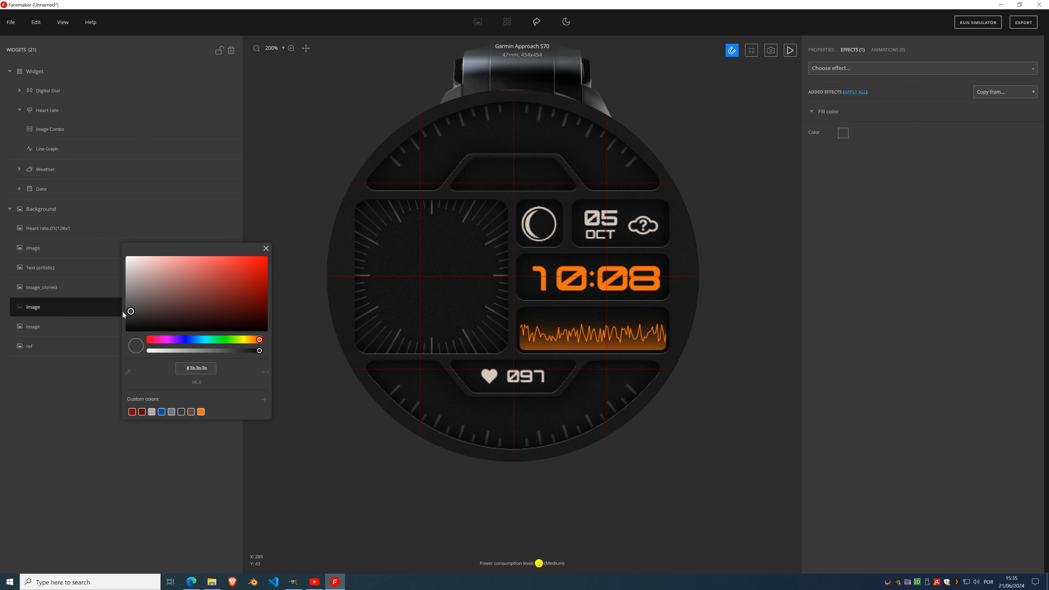
left_click(266, 248)
- Hide the Background group's layers and show only the ref image
scroll(460, 224, "down", 2)
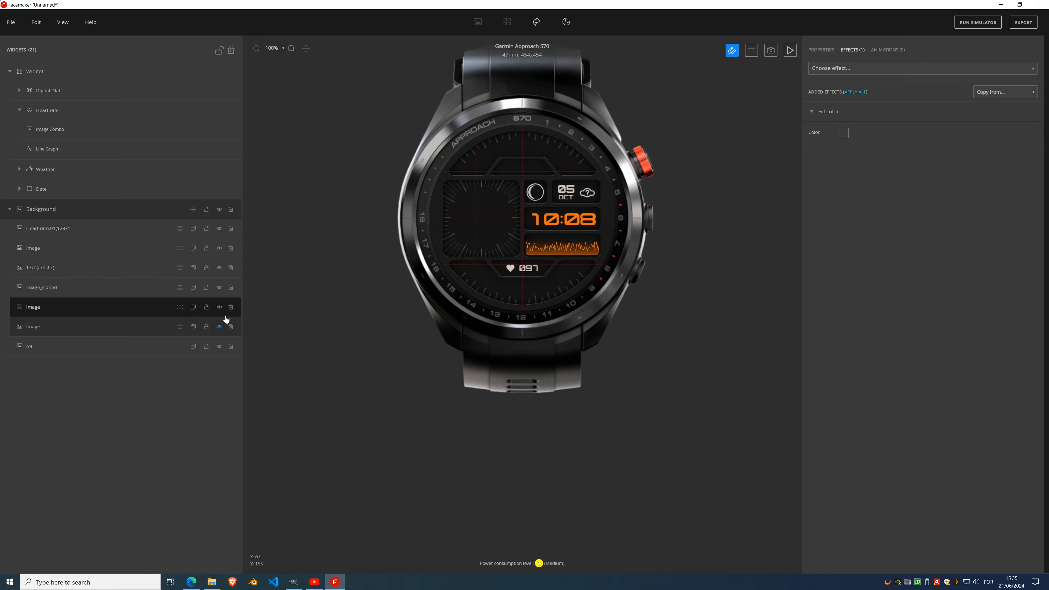
left_click(219, 209)
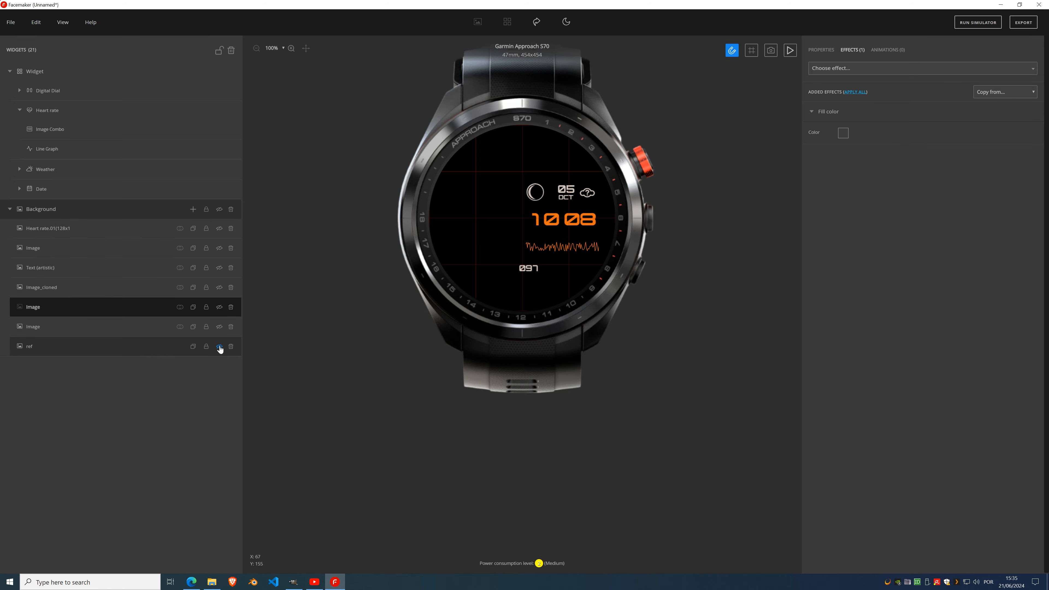
left_click(220, 346)
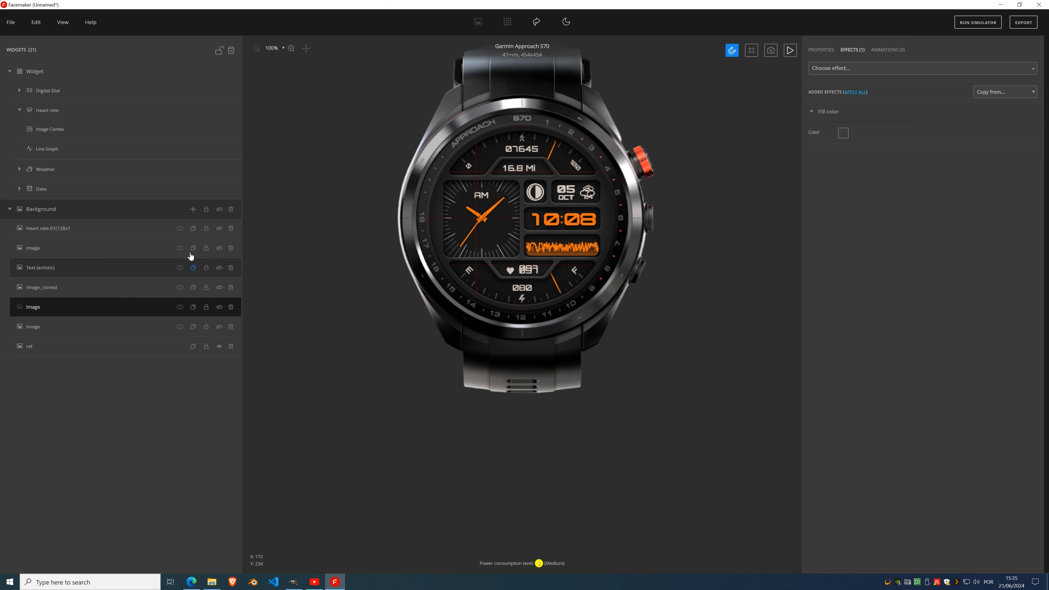
- Add a new image to the Background group and load the Steps 02 walking figure from the library
left_click(193, 210)
left_click(186, 234)
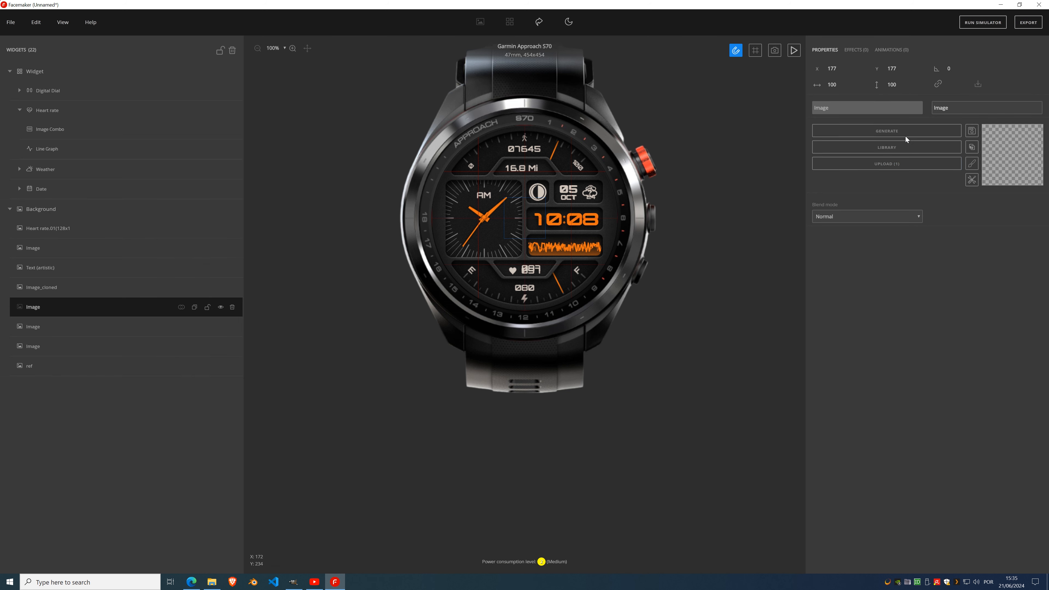
left_click(902, 152)
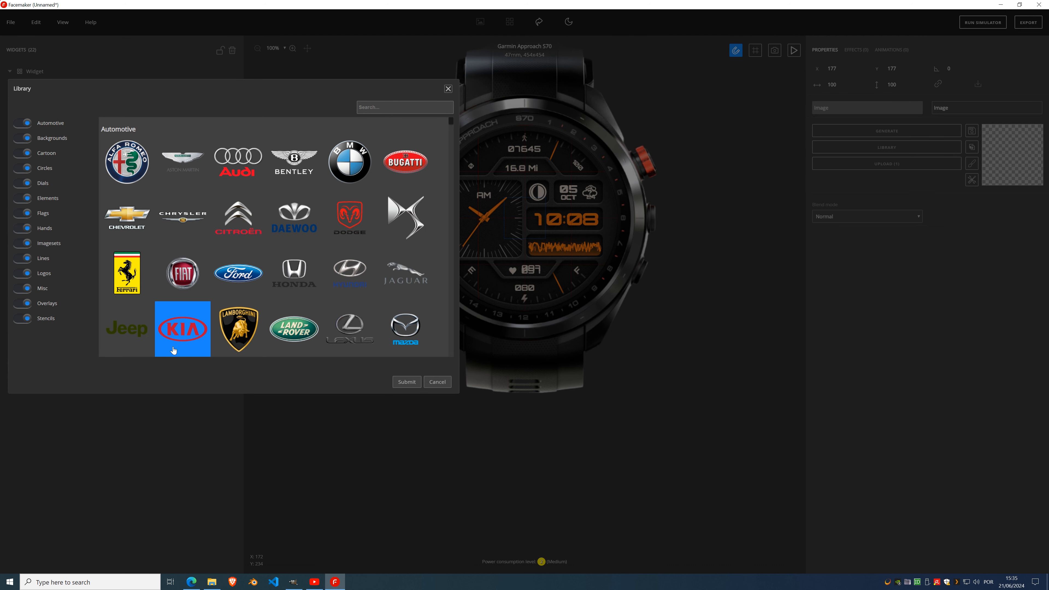
left_click(45, 319)
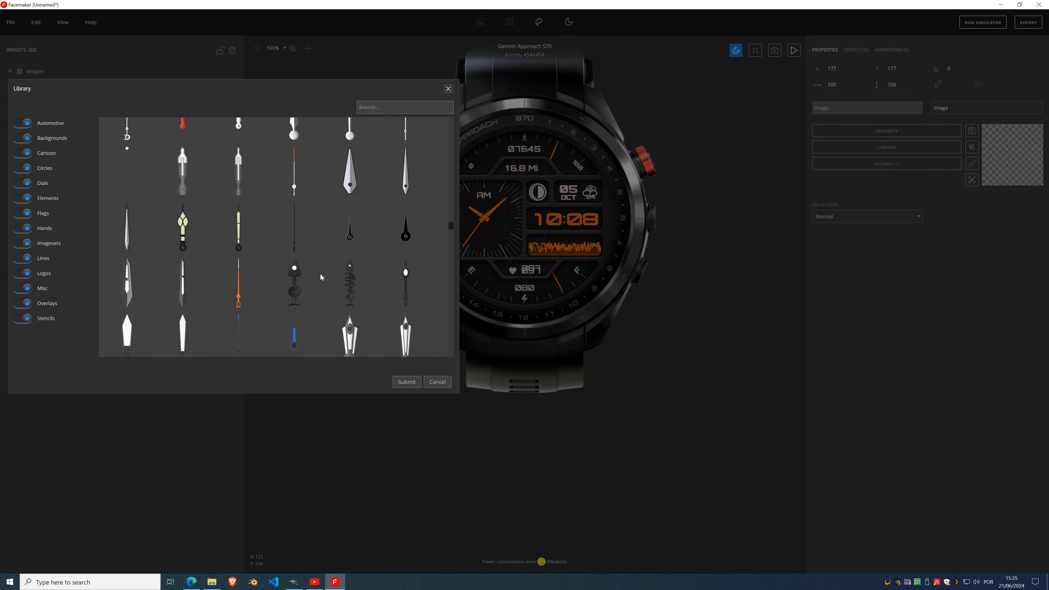
scroll(295, 289, "down", 10)
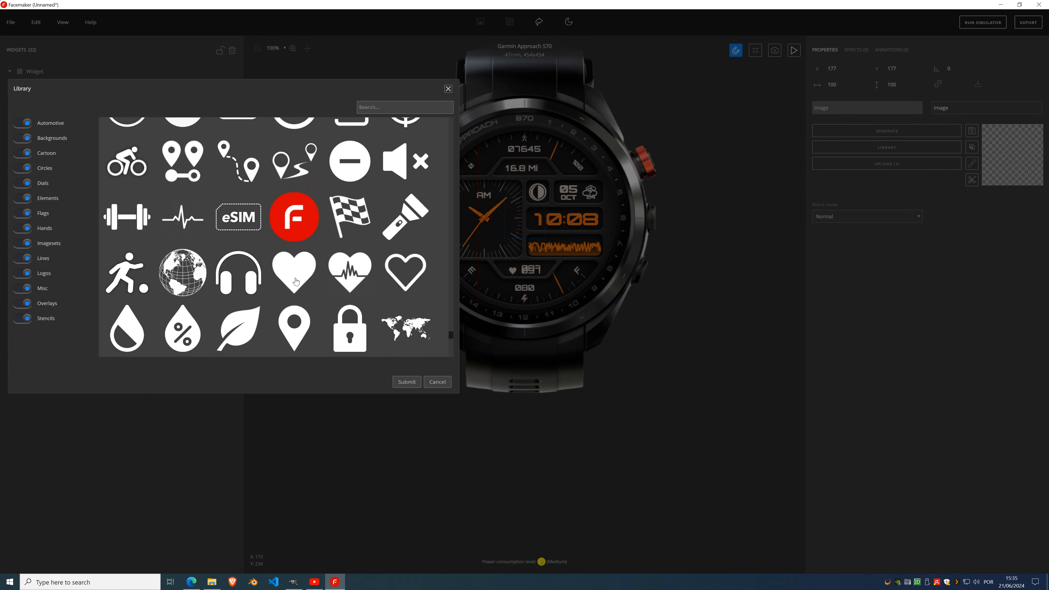
scroll(296, 281, "down", 5)
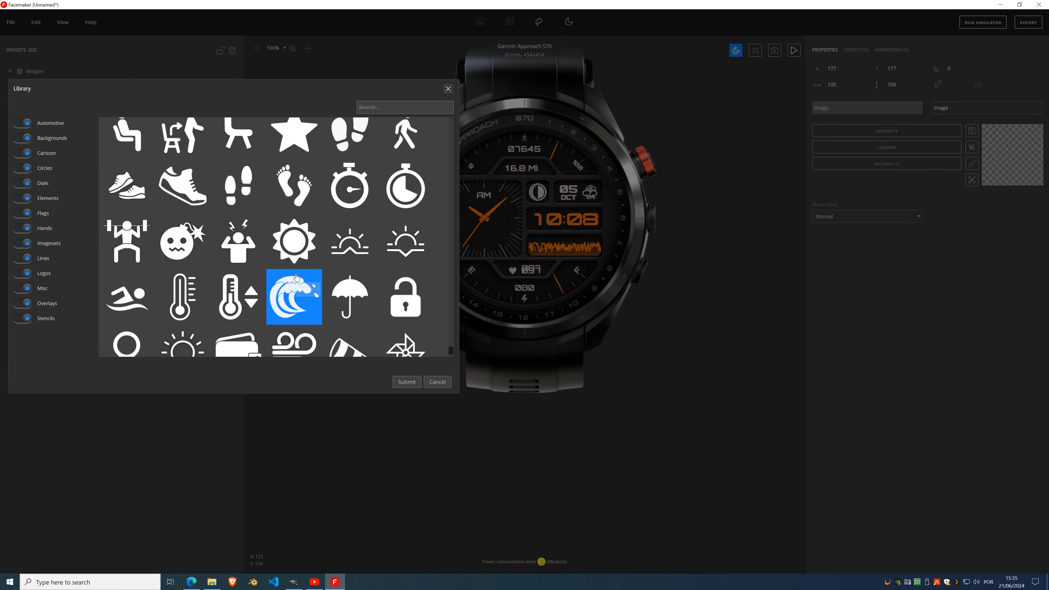
double_click(417, 185)
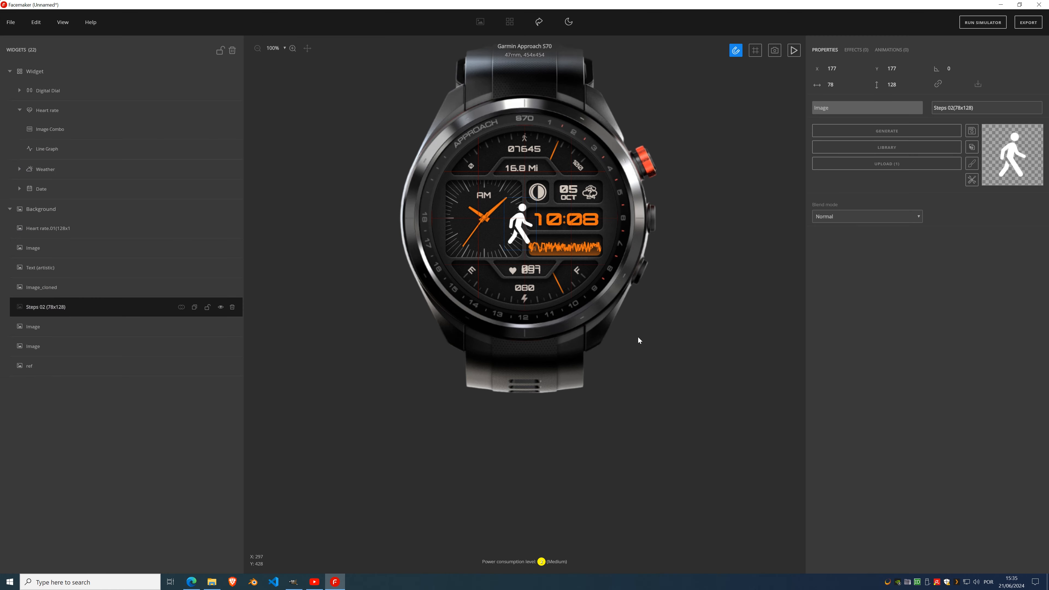
- Place the walking figure near the upper gauge and crop its transparent margins
scroll(511, 175, "up", 2)
left_click_drag(533, 314, 528, 121)
left_click_drag(591, 77, 550, 253)
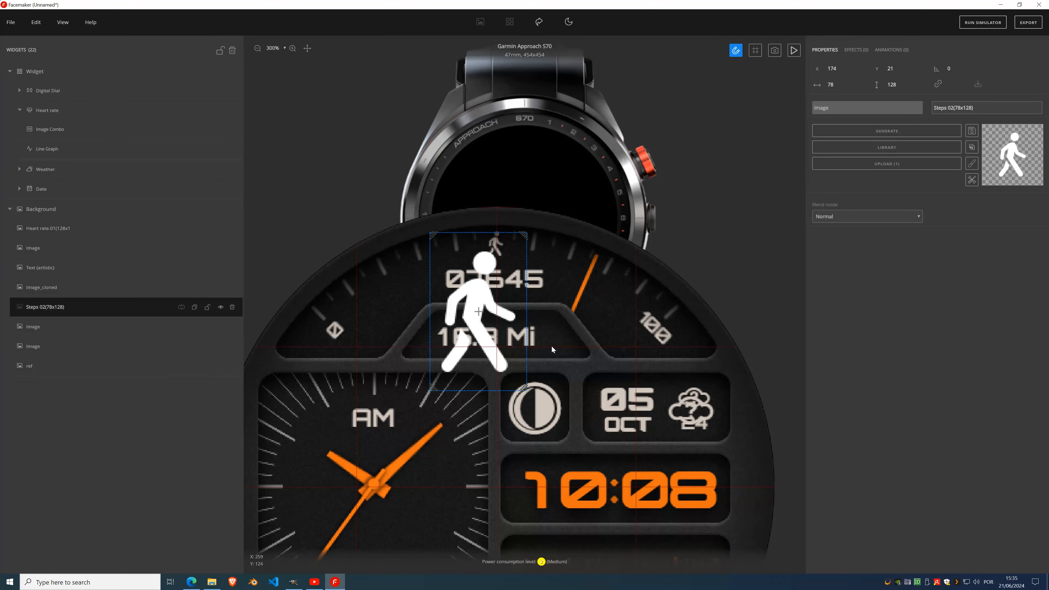
left_click(972, 180)
left_click(975, 186)
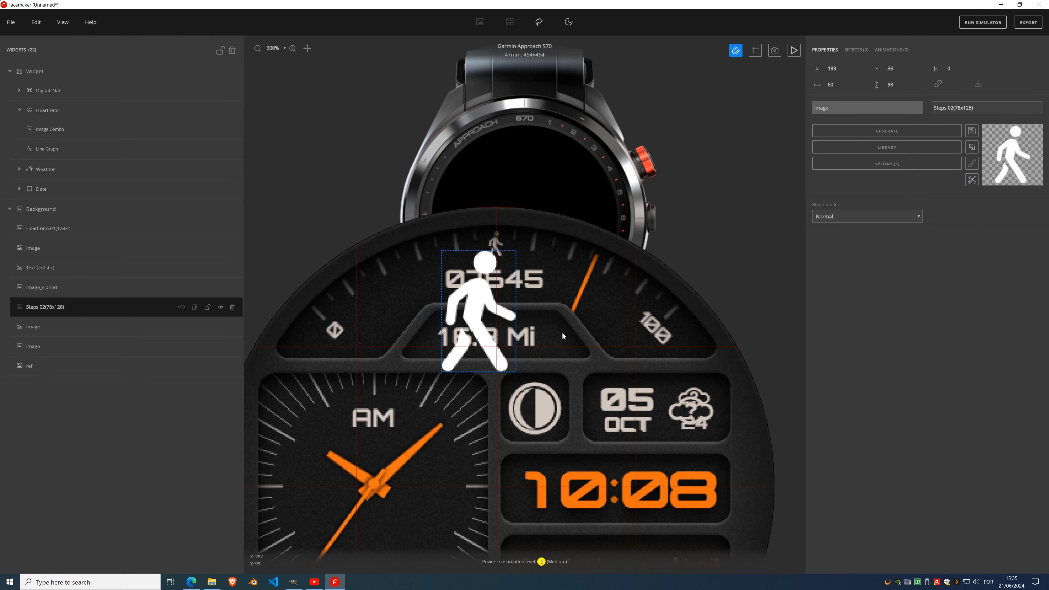
- Scale the walking figure to 12 × 21 at X 221, Y 20 over the reference icon, lock it and apply the new size
left_click_drag(512, 369, 497, 239)
scroll(497, 242, "up", 5)
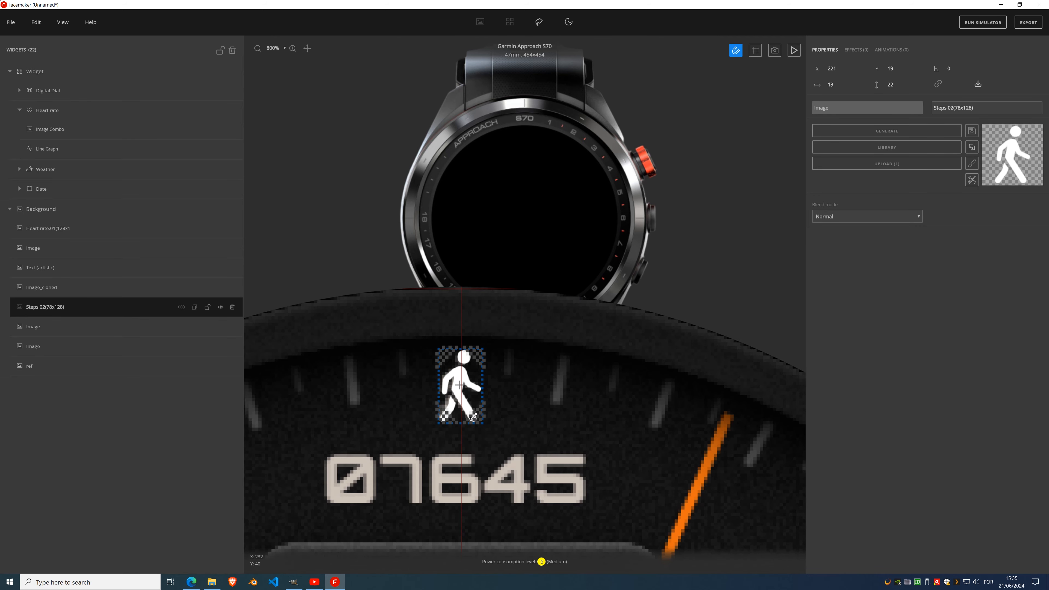
left_click_drag(474, 415, 479, 421)
left_click_drag(460, 385, 462, 389)
scroll(434, 363, "down", 6)
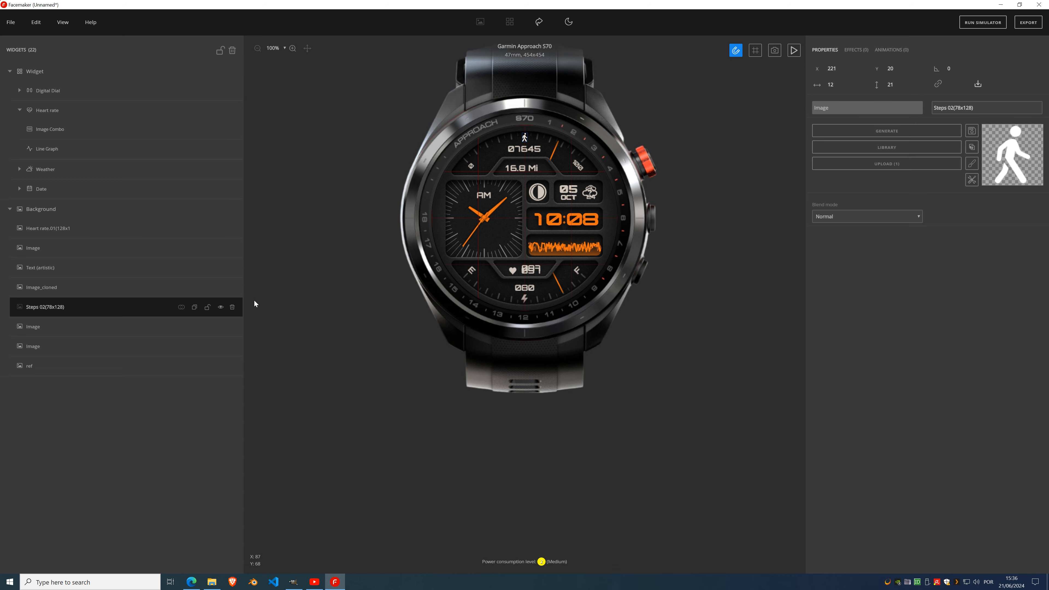
left_click(207, 307)
left_click(978, 85)
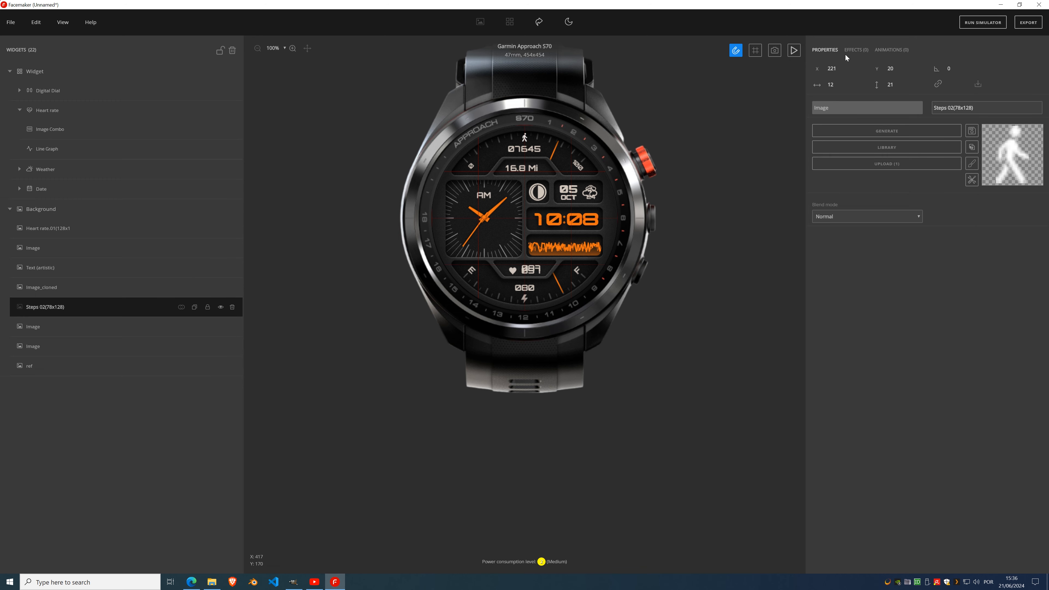
- Add a Fill color effect to the walking figure, sampling the light beige from the reference's heart icon
left_click(855, 50)
left_click(860, 70)
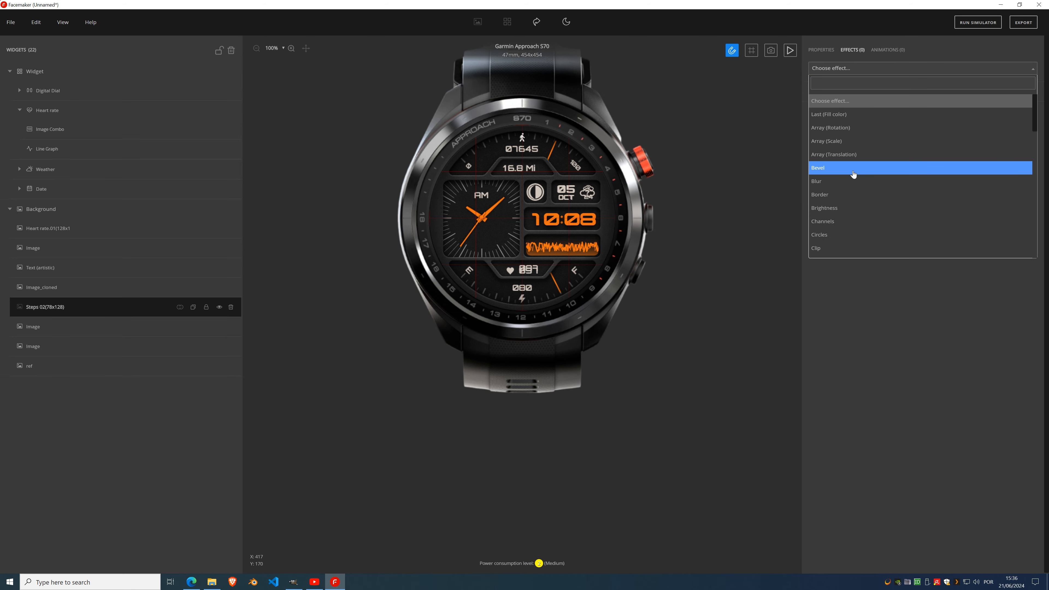
left_click(851, 120)
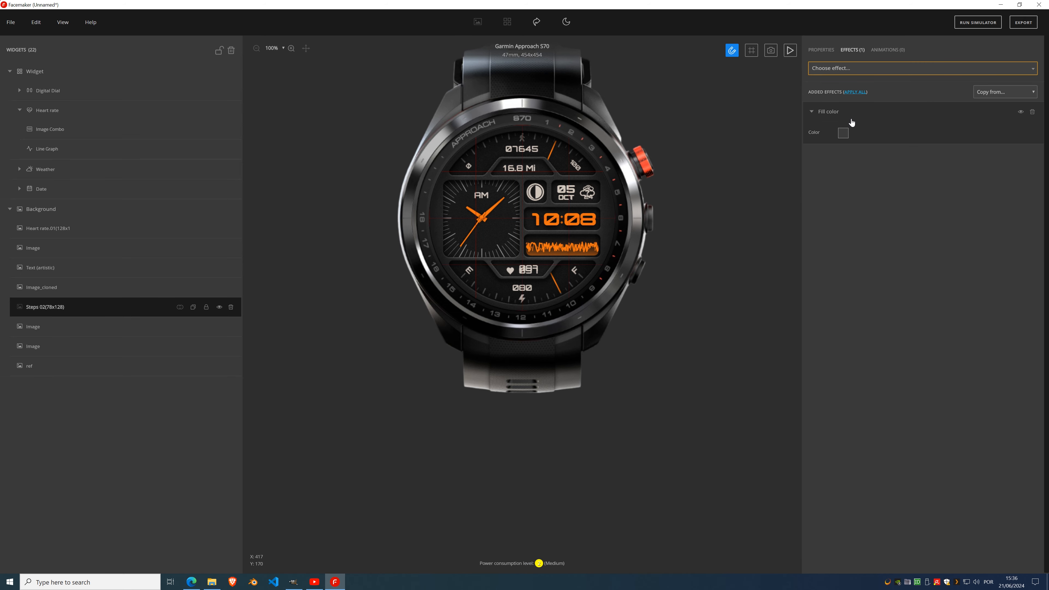
left_click(844, 132)
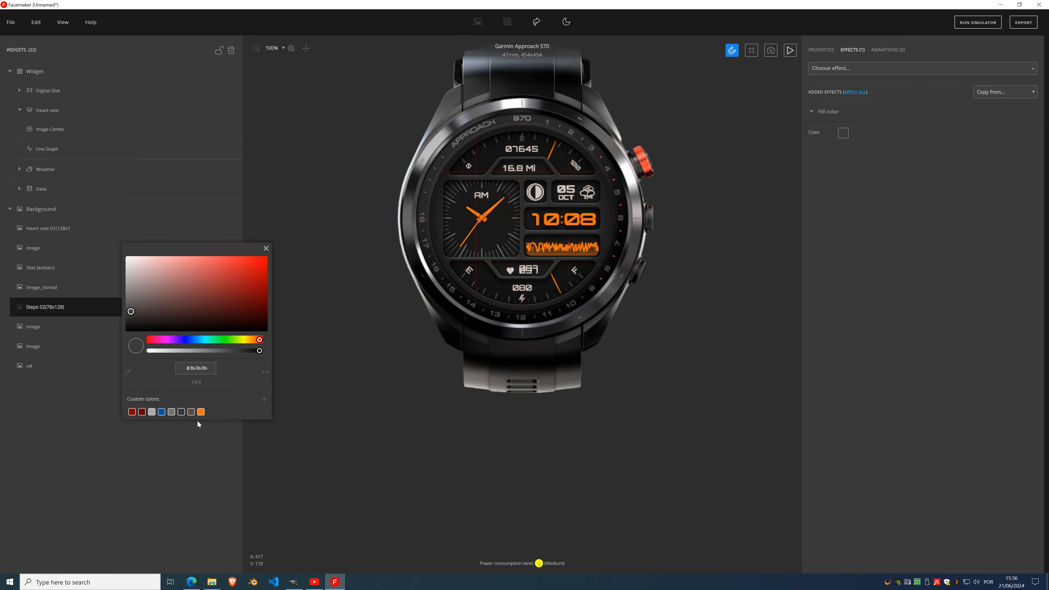
left_click(172, 412)
left_click(128, 371)
left_click(511, 273)
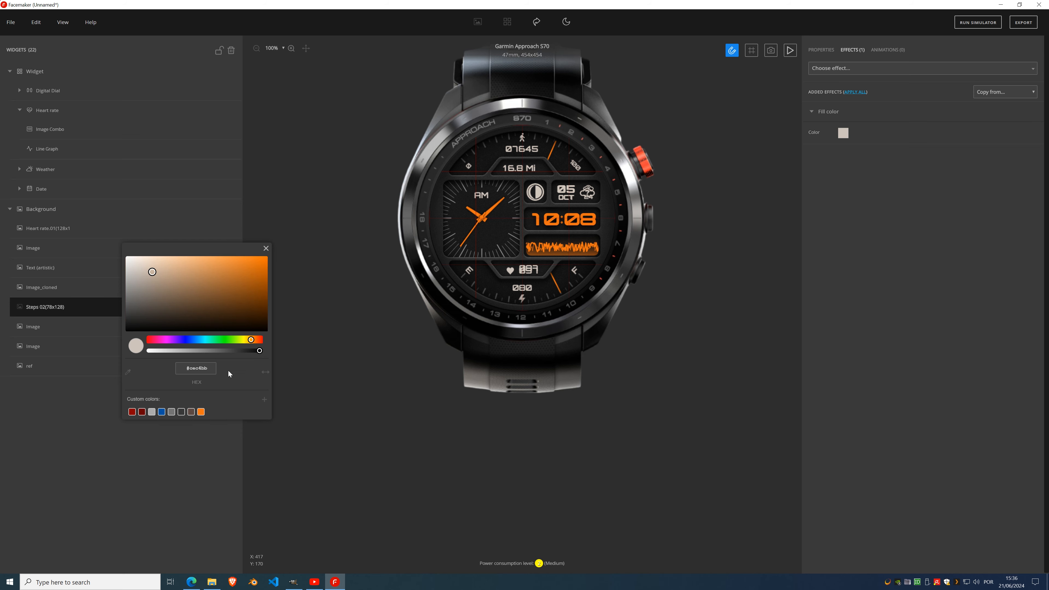
left_click(266, 248)
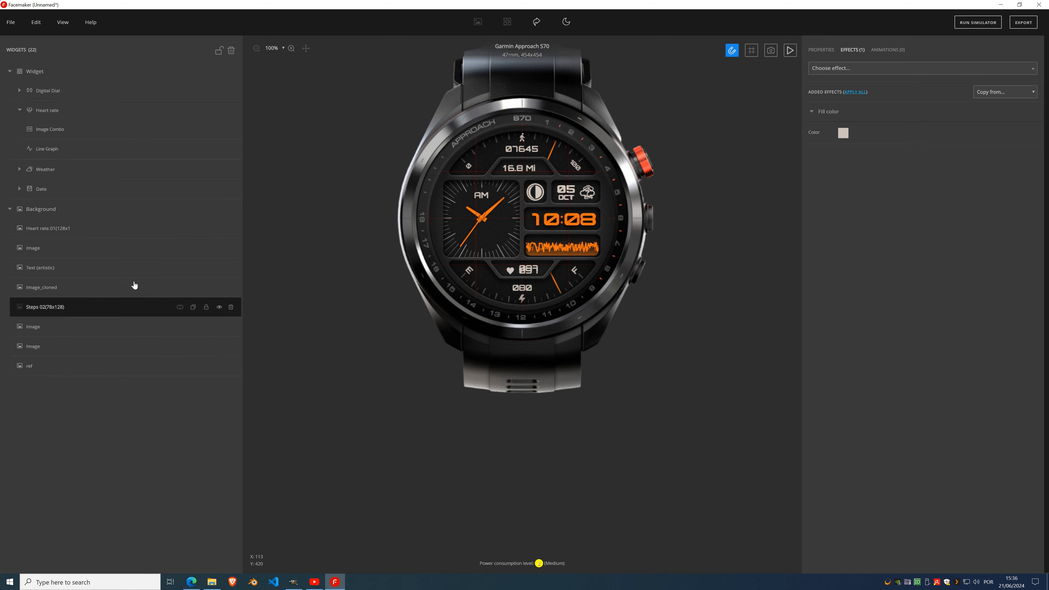
- Duplicate the Steps 02 walking figure and replace the copy's picture with the Battery 06 lightning bolt from the library
left_click(193, 310)
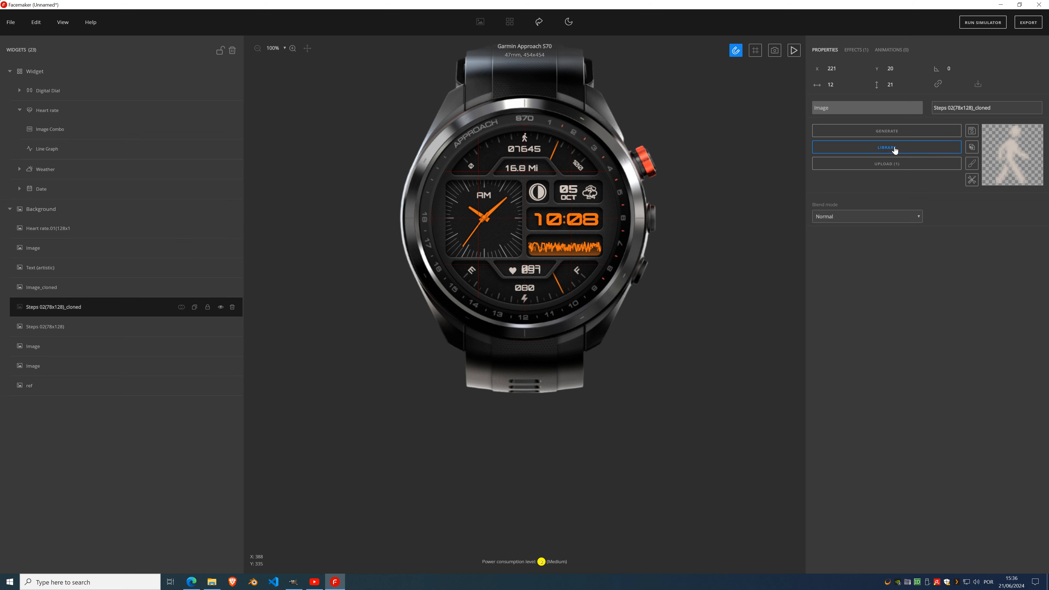
left_click(895, 149)
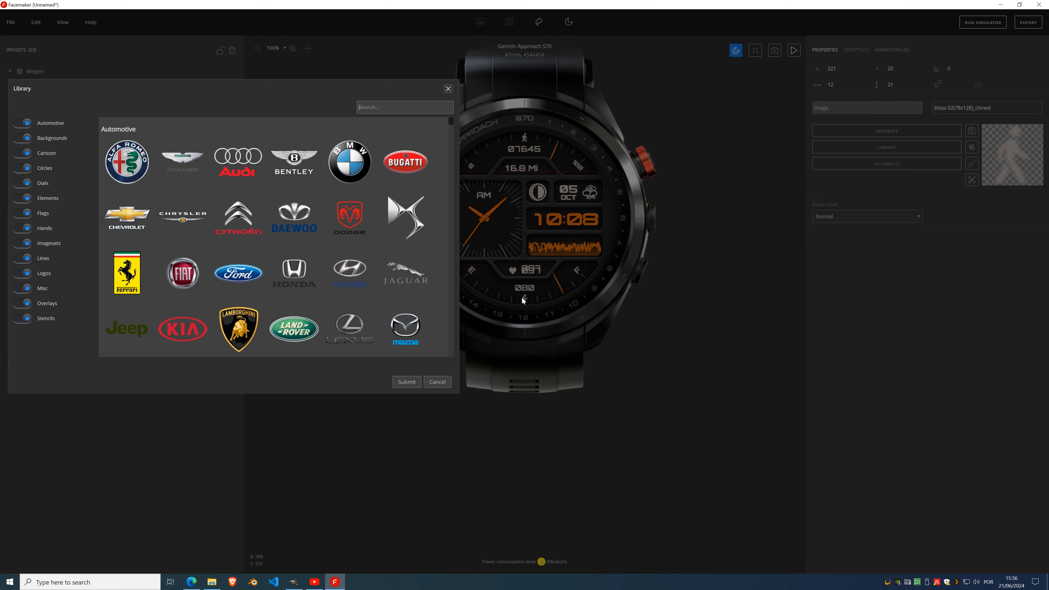
left_click(45, 320)
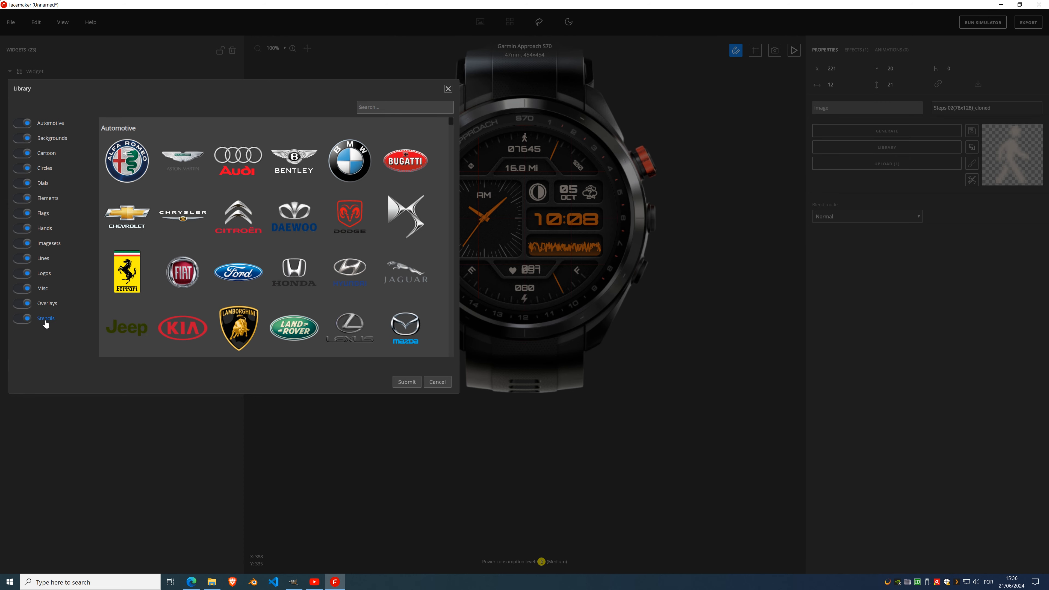
scroll(306, 319, "down", 3)
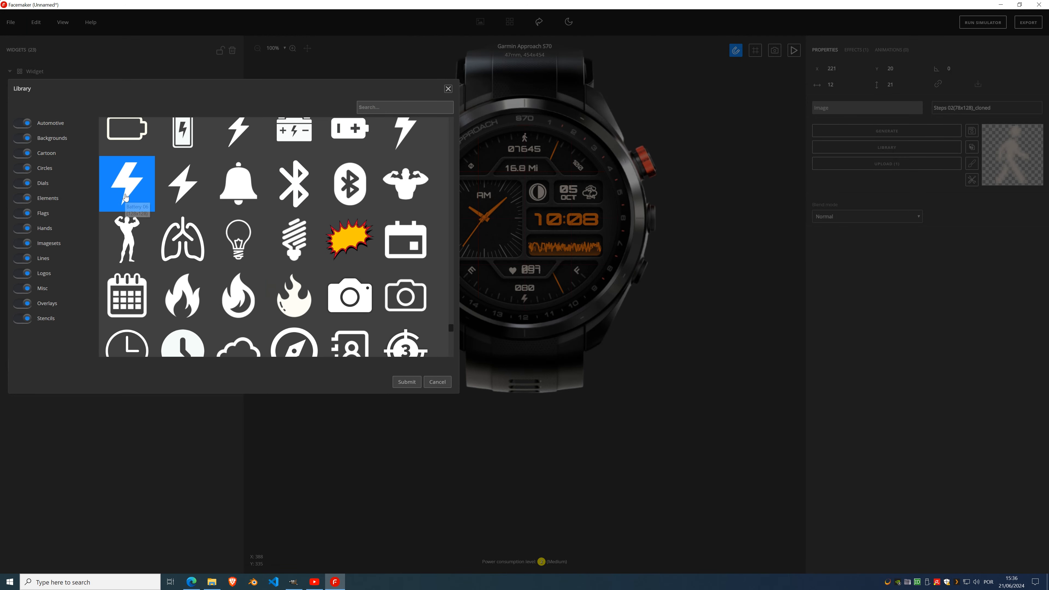
double_click(126, 197)
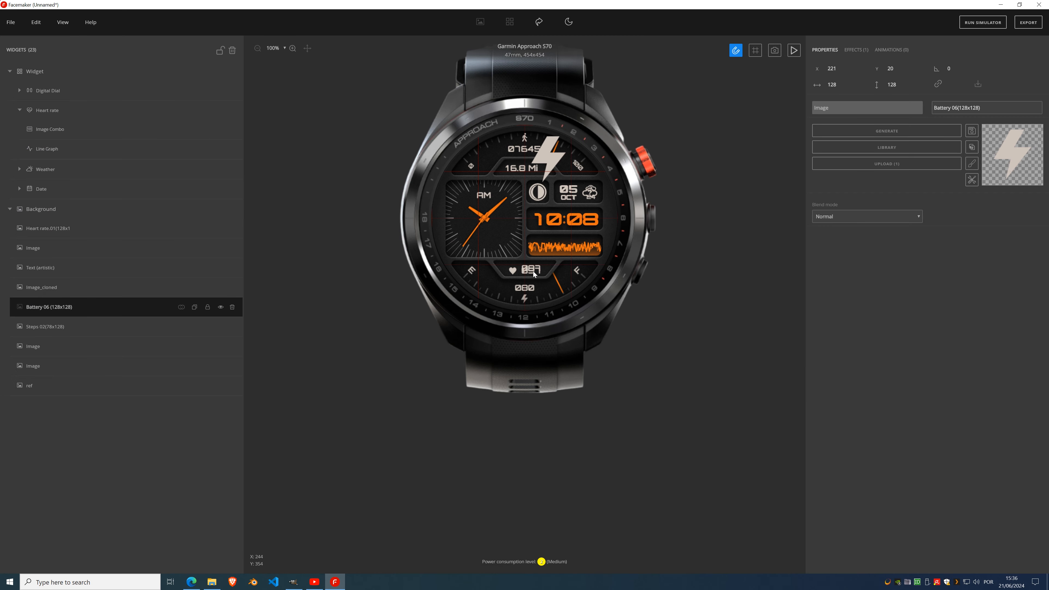
- Unlock the lightning bolt, place it near the lower gauge and crop its transparent margins
left_click(207, 307)
left_click_drag(557, 154, 519, 280)
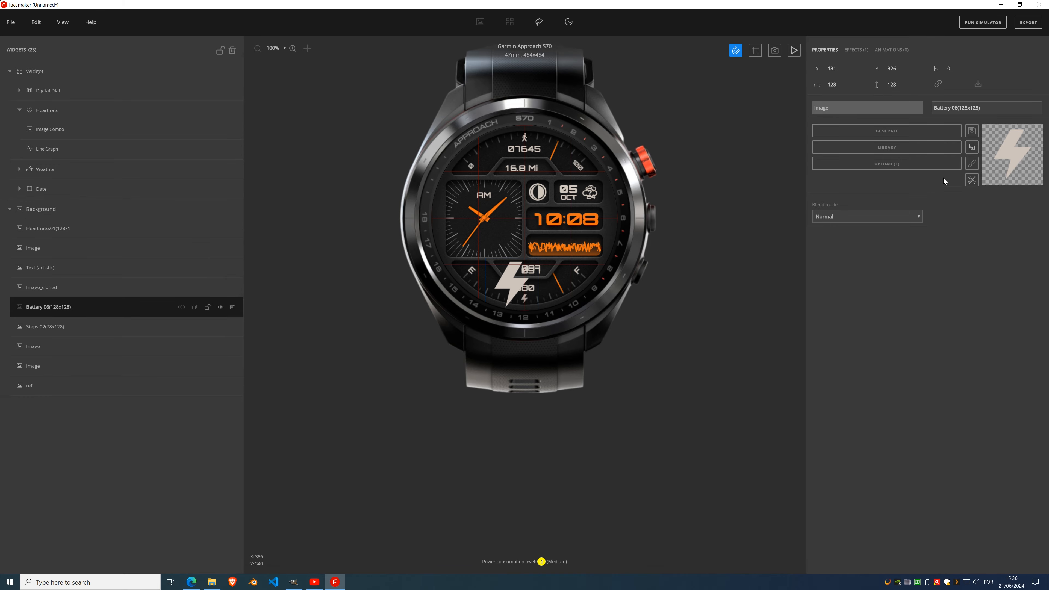
left_click(972, 180)
left_click(1004, 206)
- Scale the lightning bolt to 17 × 23 at X 219, Y 413 over the reference icon and check its Fill color effect
scroll(528, 296, "up", 4)
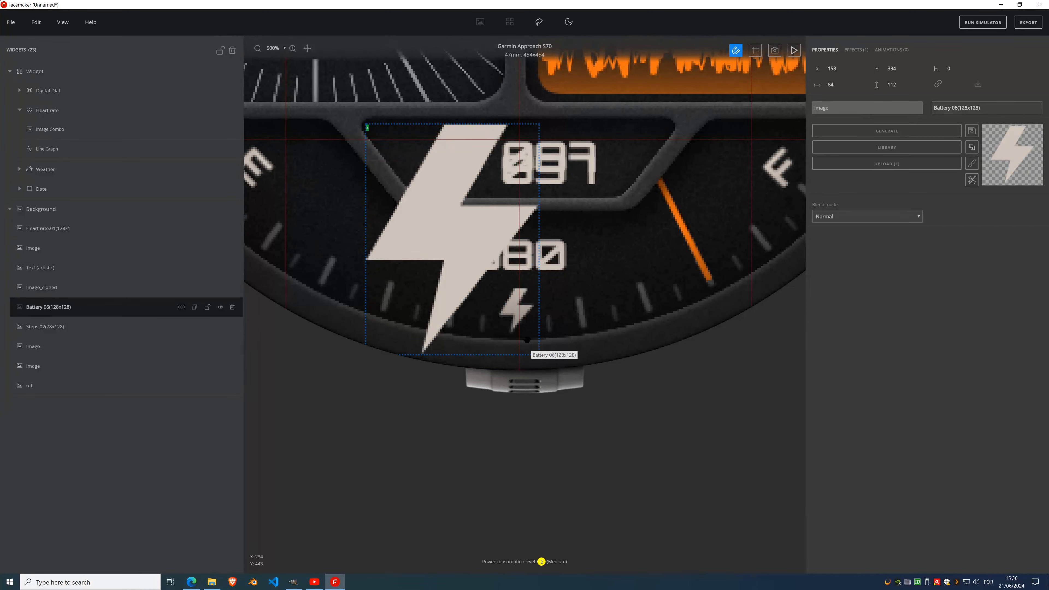
left_click_drag(538, 354, 511, 311)
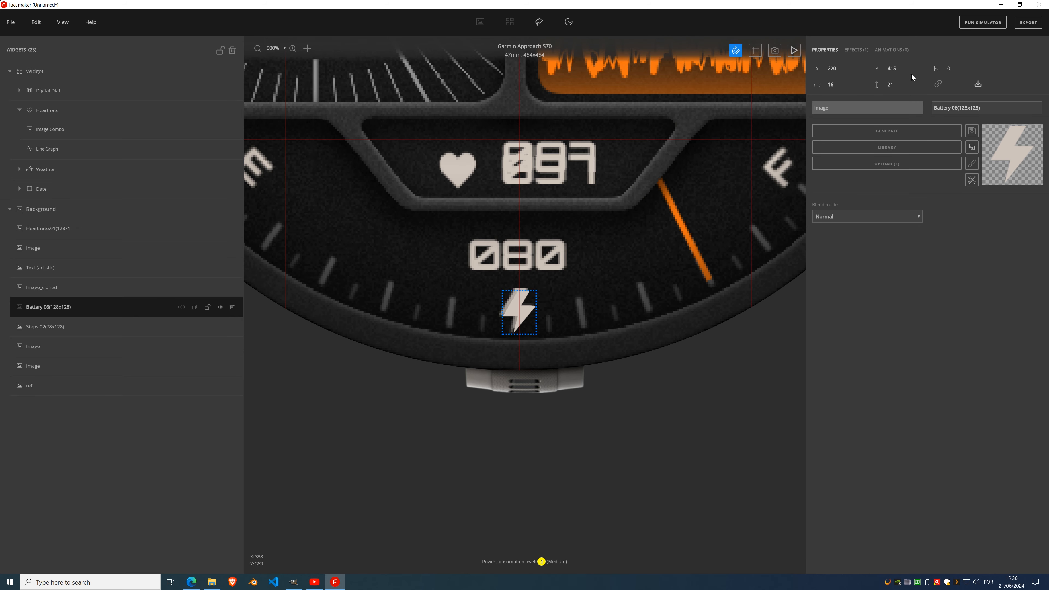
left_click(904, 70)
left_click(904, 70)
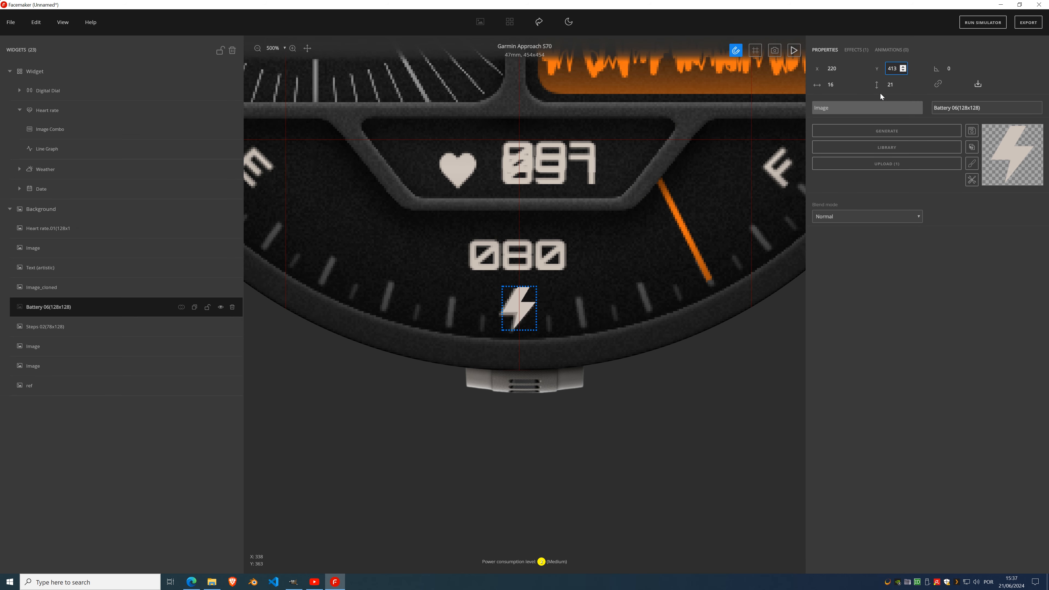
left_click(844, 83)
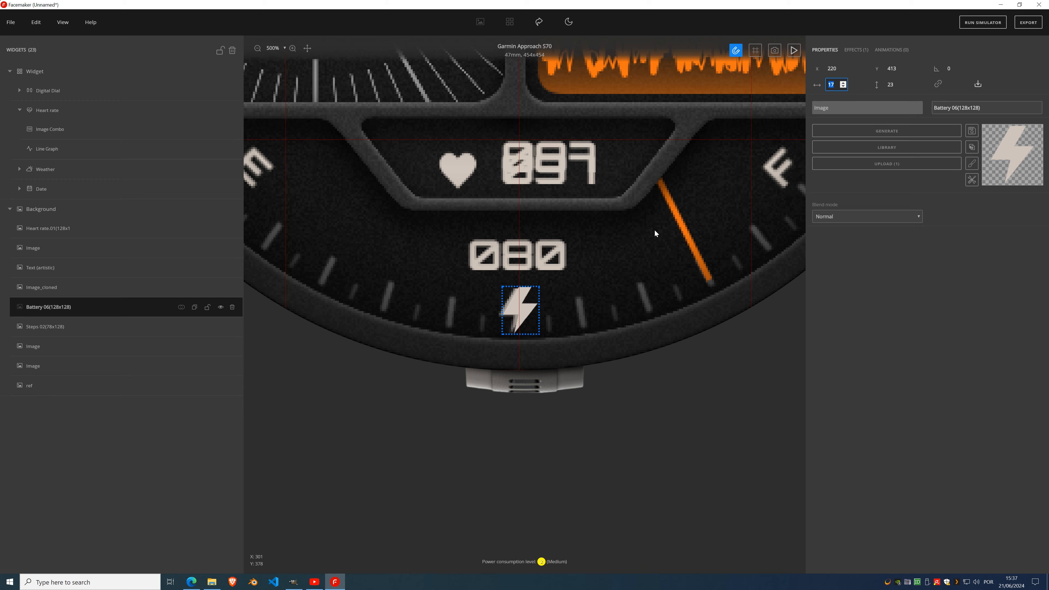
left_click(530, 308)
left_click_drag(530, 308, 527, 309)
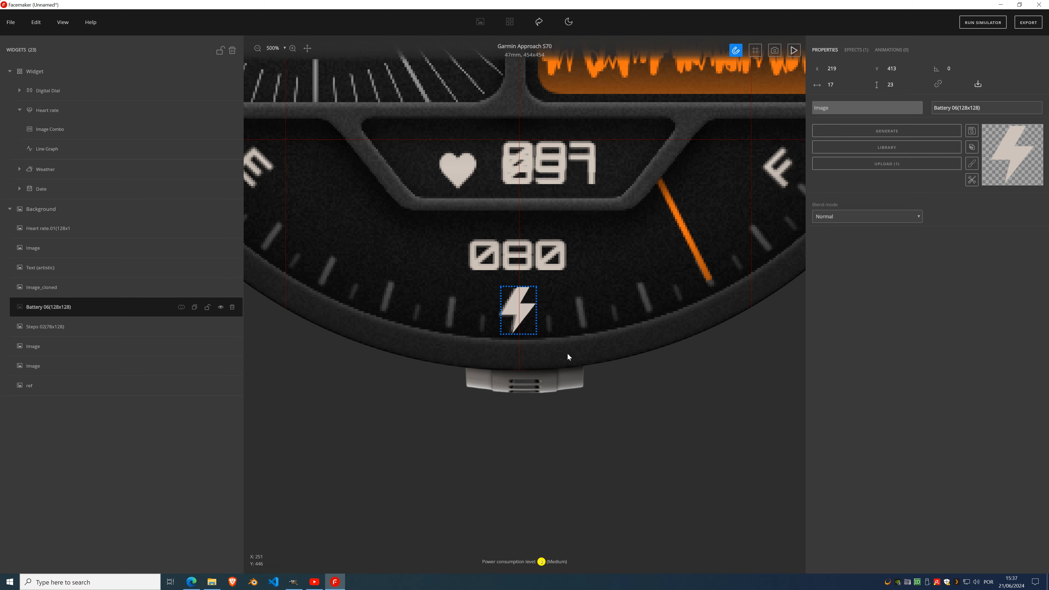
scroll(554, 292, "down", 8)
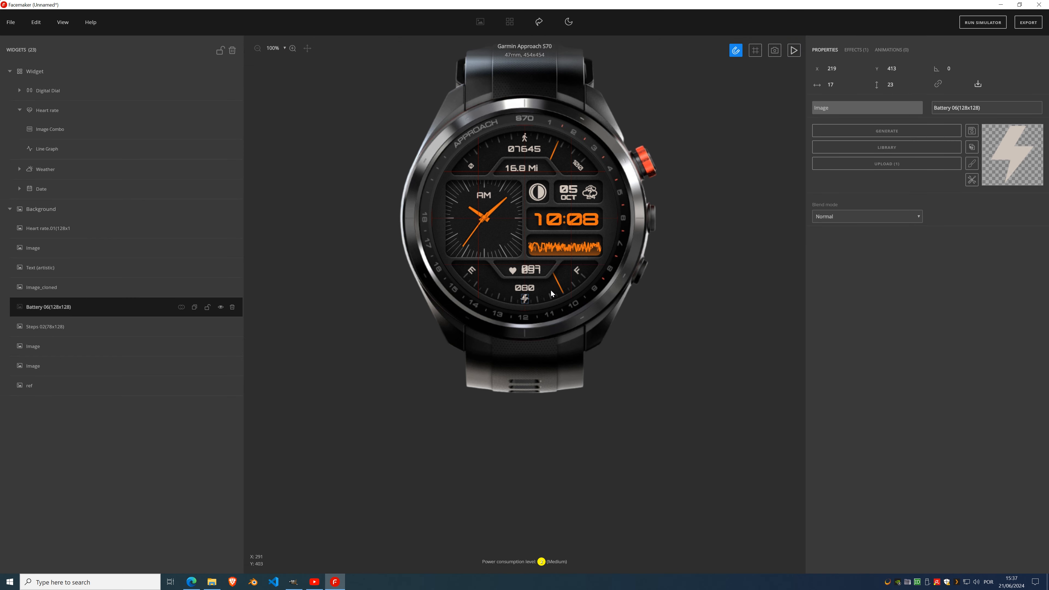
left_click(864, 50)
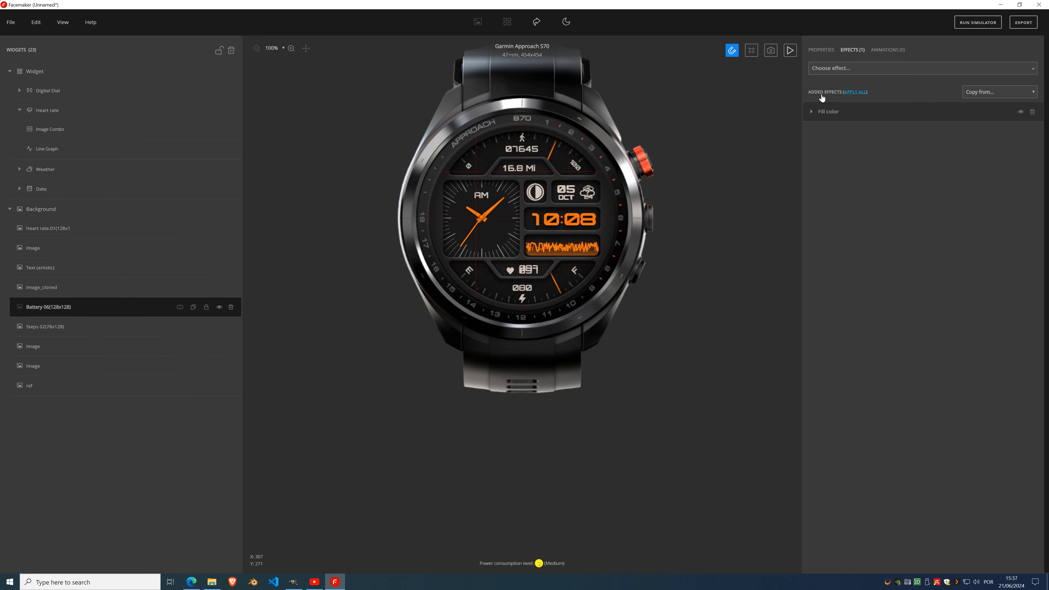
left_click(830, 53)
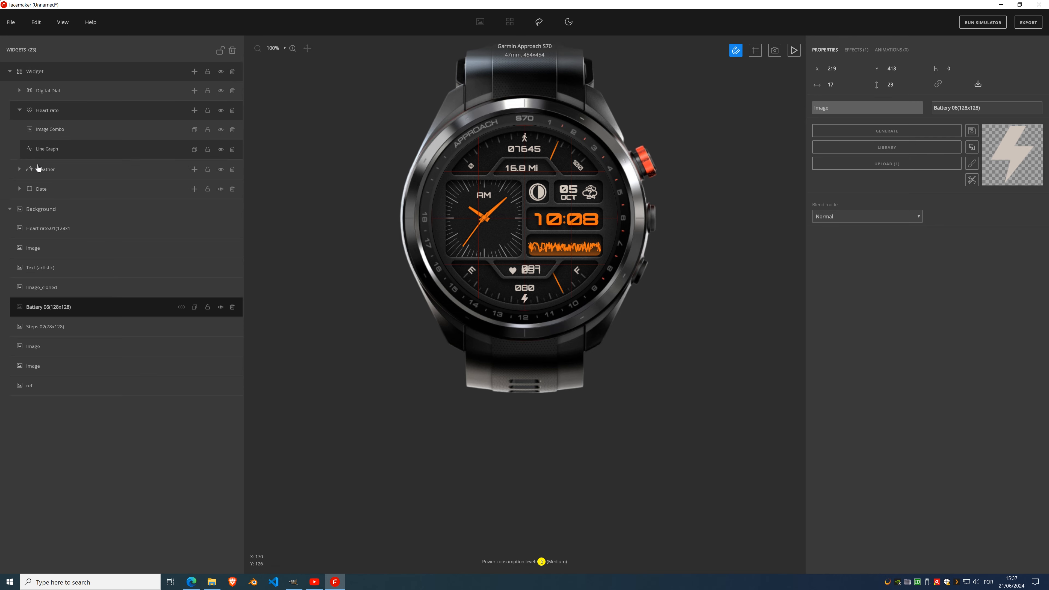
- Collapse the Heart rate widget, add a Steps health widget to the Widget group and place it below Date
left_click(20, 110)
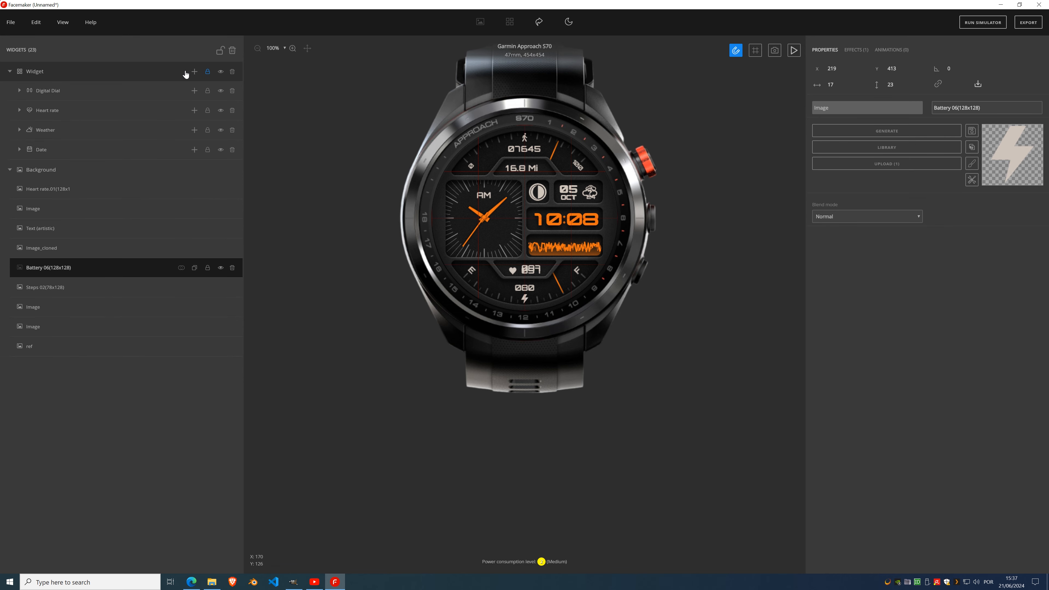
left_click(194, 73)
mouse_move(188, 131)
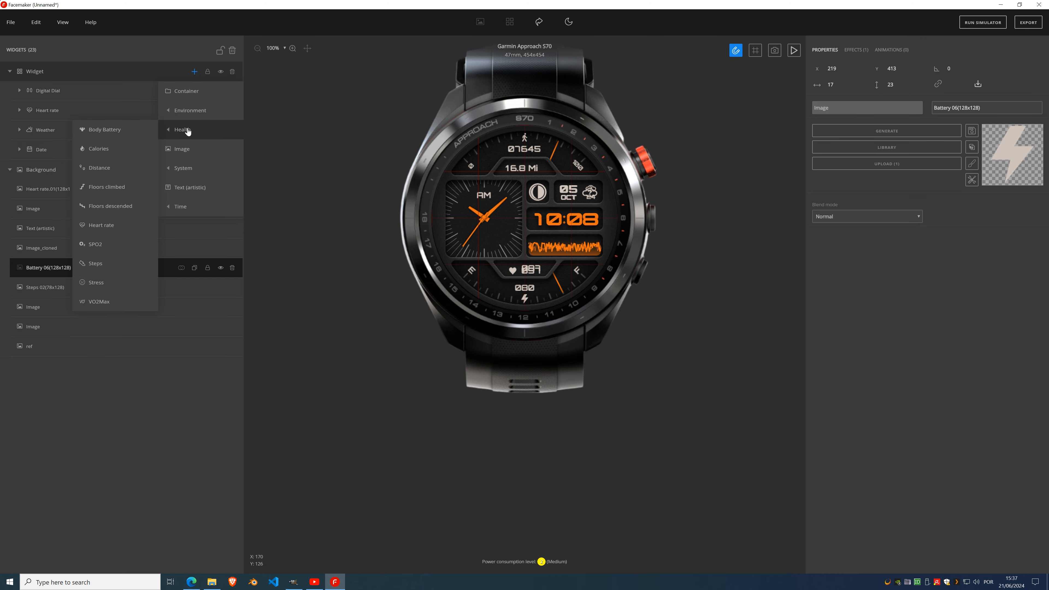
left_click(109, 266)
left_click_drag(48, 94, 58, 173)
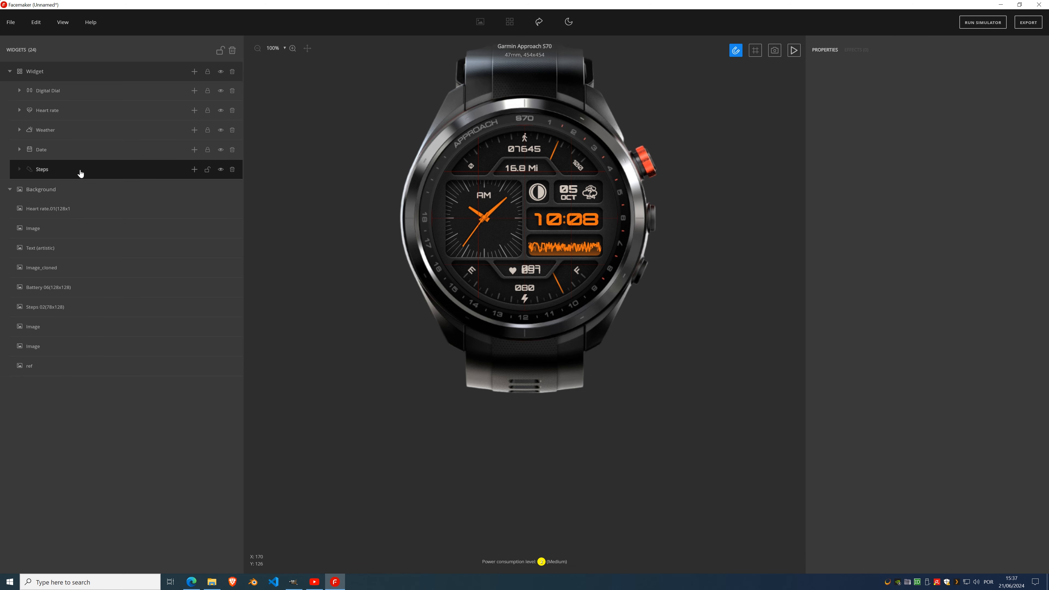
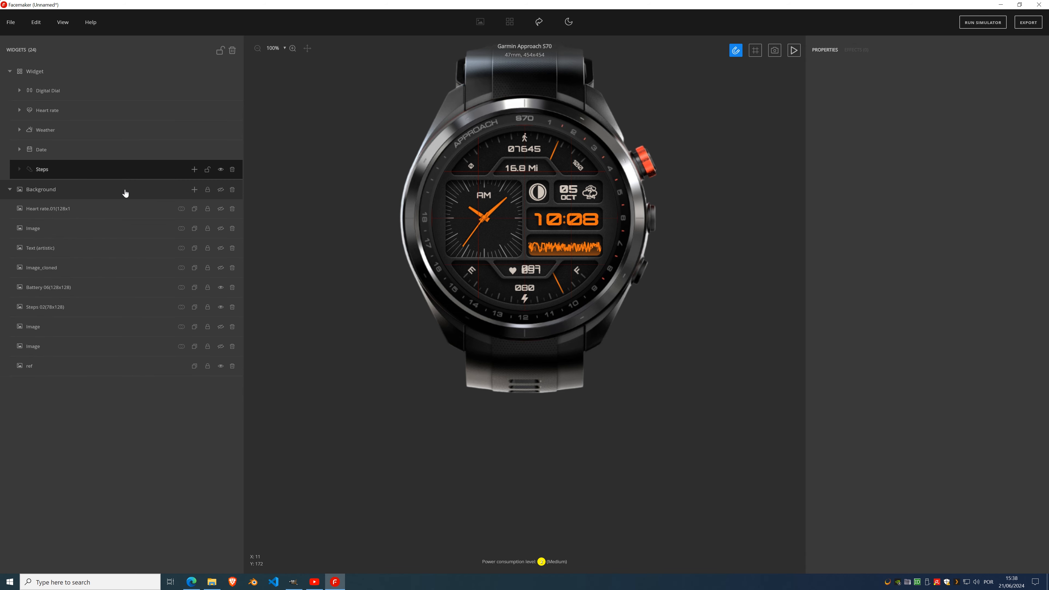
- Add an Image Combo to the Steps widget and generate its digits in Orbitron Bold, size 20
left_click(194, 169)
left_click(195, 233)
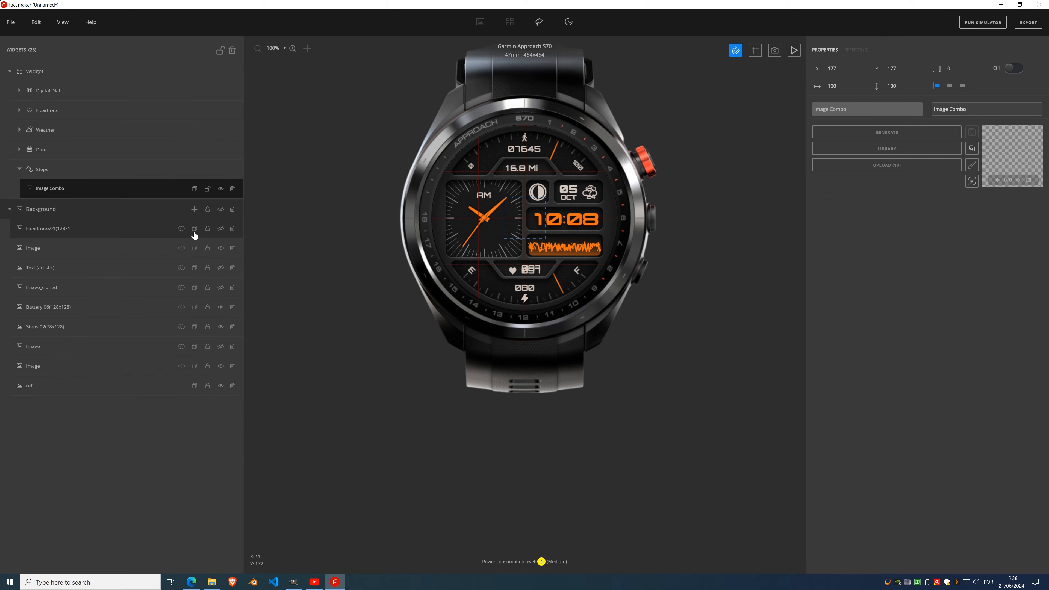
left_click(888, 131)
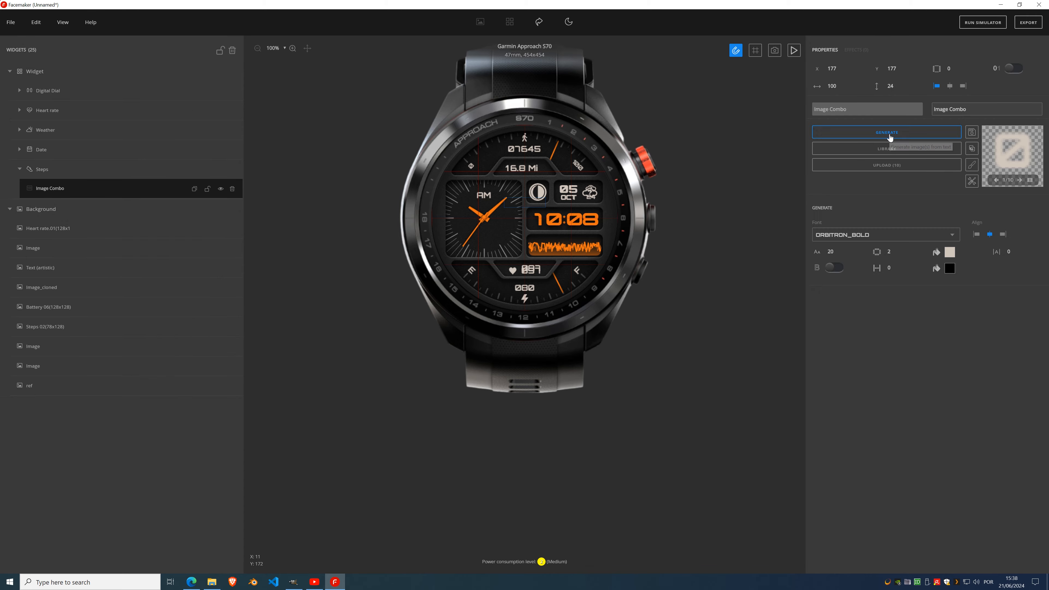
- Move the step digits just below the reference step count and crop them to their content
scroll(482, 170, "up", 7)
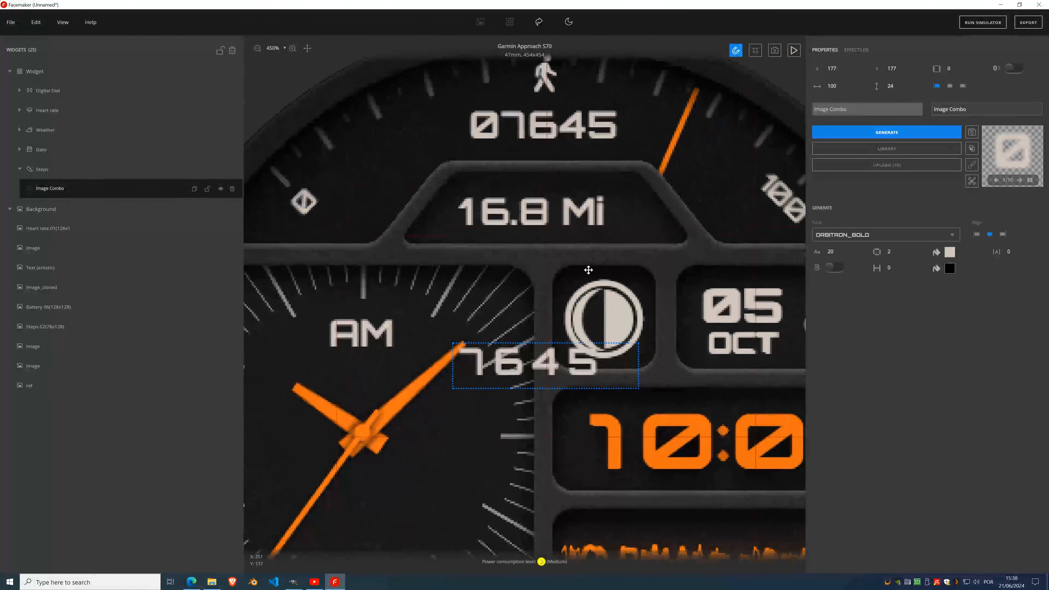
left_click_drag(498, 422, 504, 237)
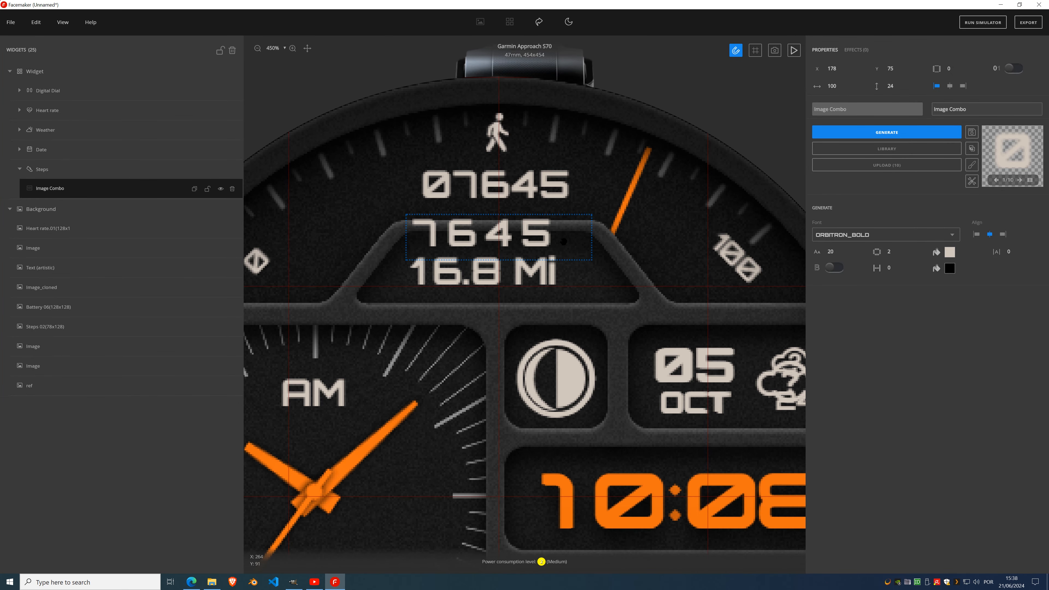
left_click(908, 133)
left_click(972, 182)
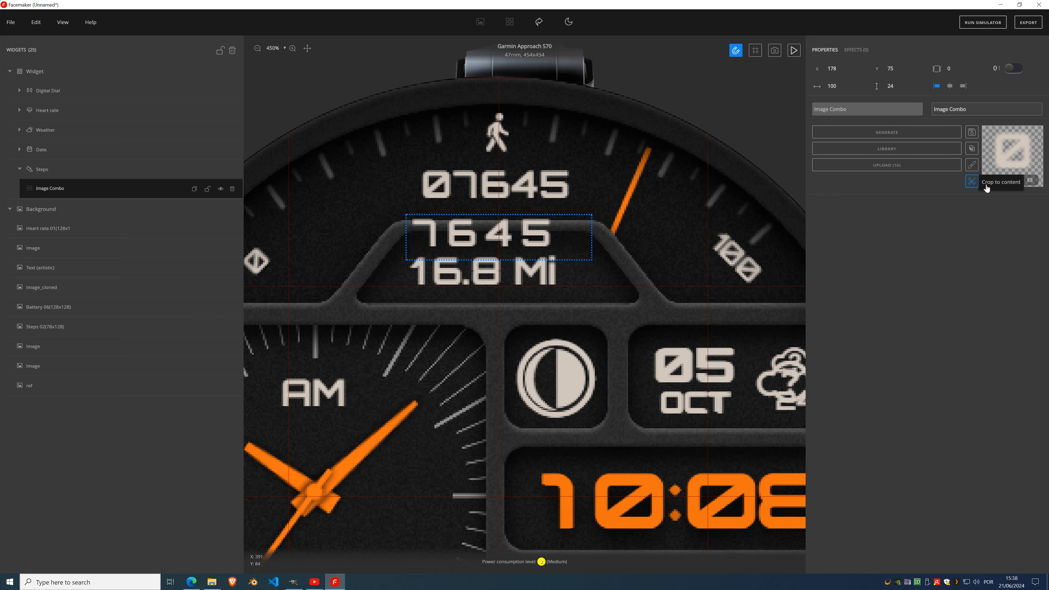
left_click(989, 184)
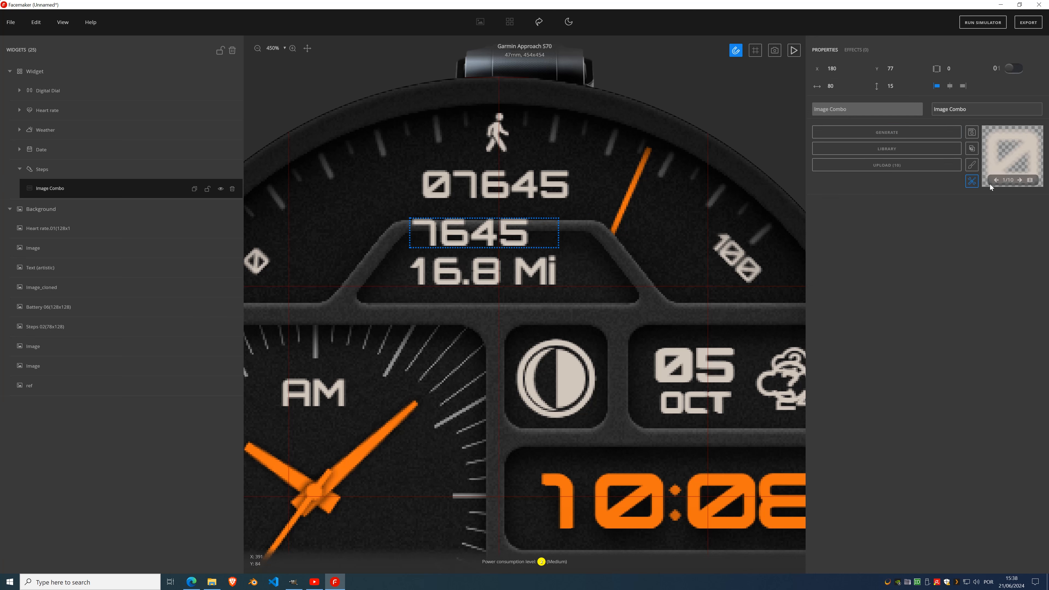
- Turn on leading zeros for the step digits and place them at X 186, Y 51 over the reference step count
left_click(1013, 69)
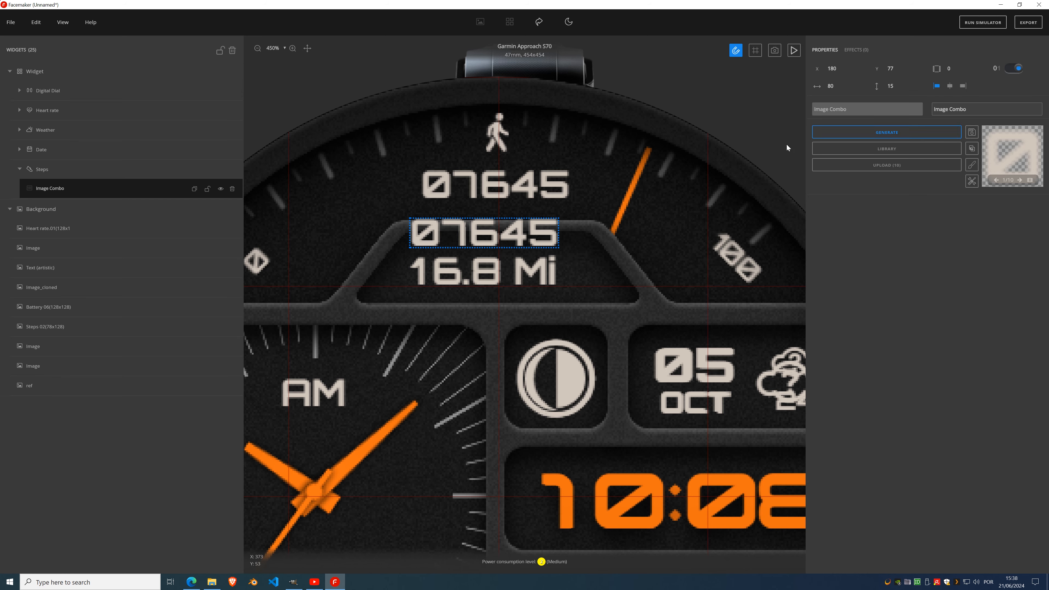
left_click_drag(504, 230, 515, 180)
scroll(495, 227, "down", 5)
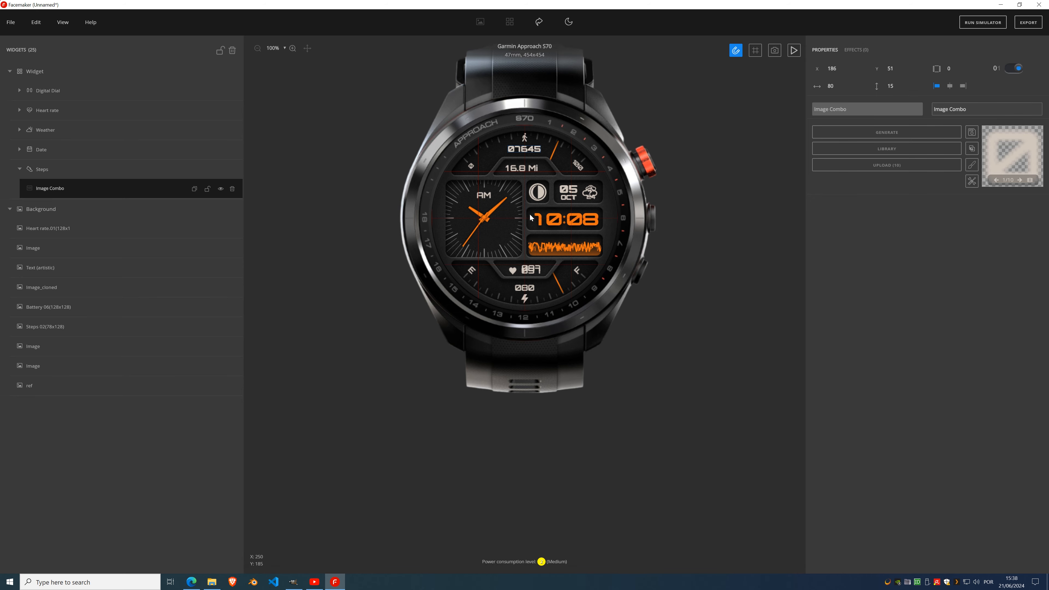
scroll(531, 159, "up", 3)
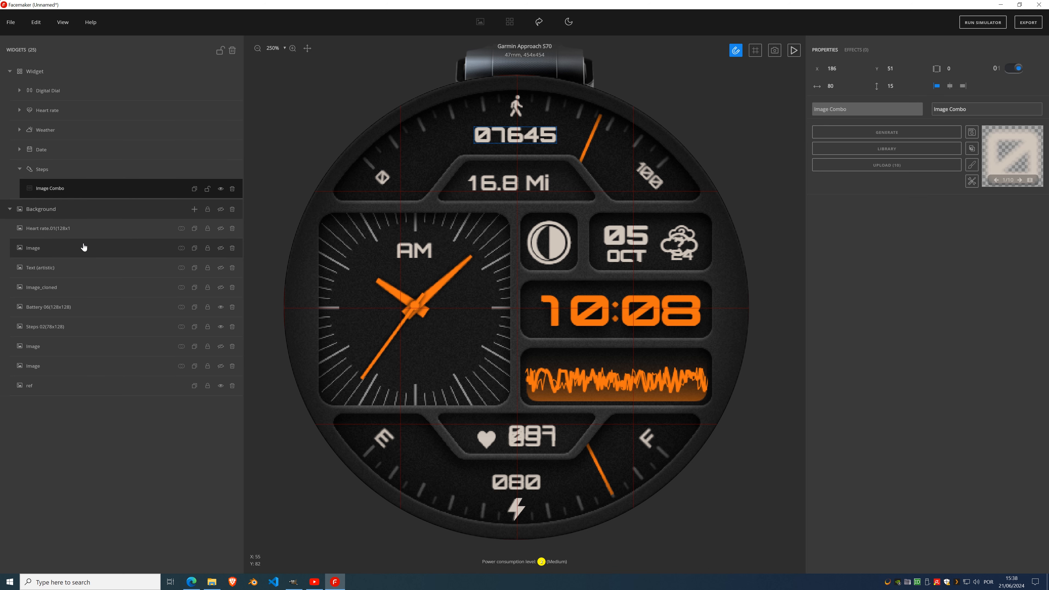
left_click_drag(41, 110, 30, 151)
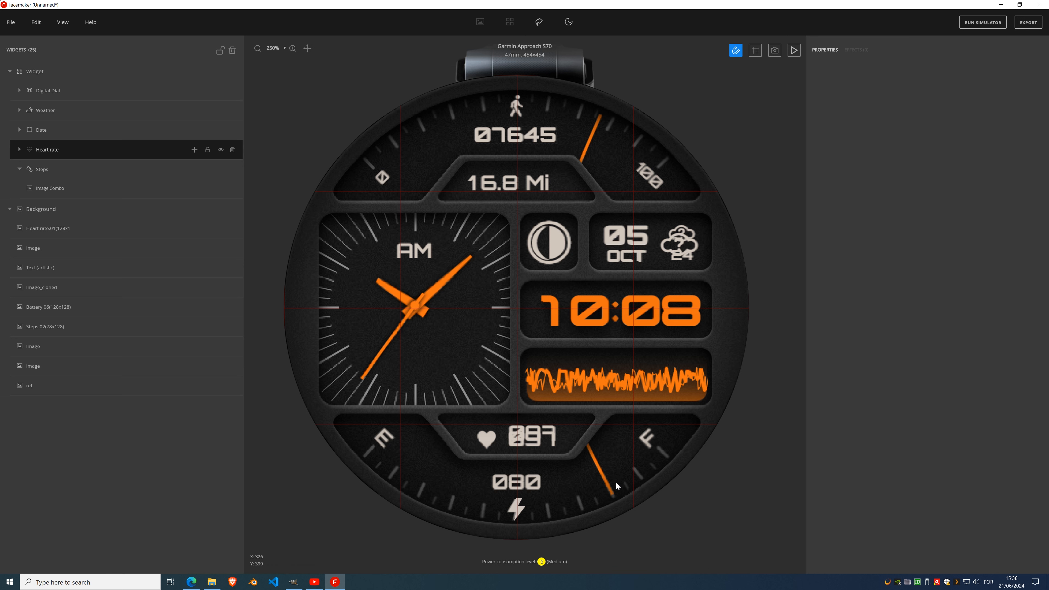
left_click_drag(47, 150, 44, 108)
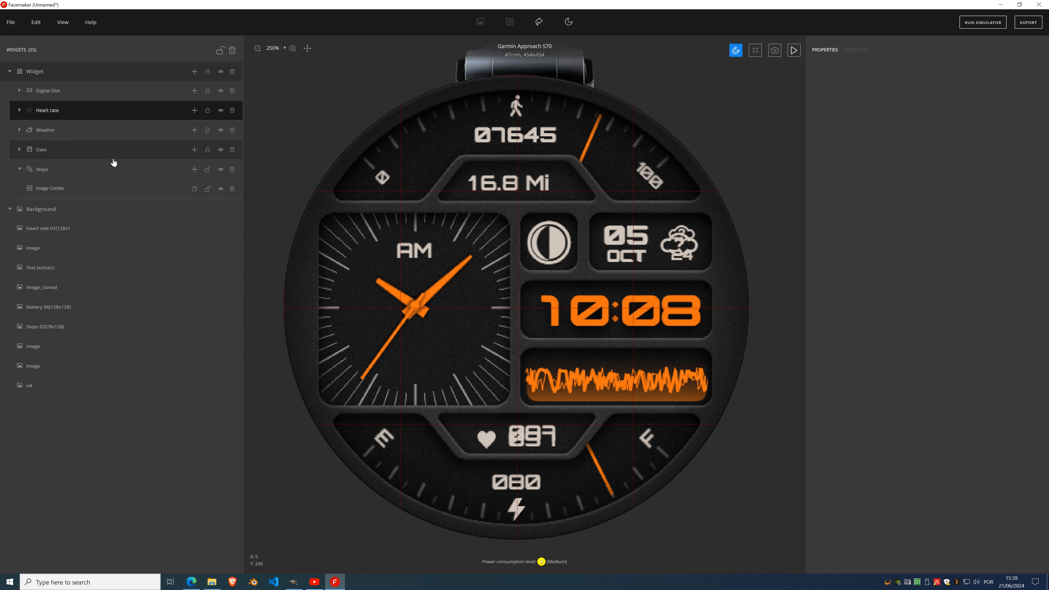
left_click(60, 174)
- Add a Battery system widget to the Widget group and place it between Date and Steps
left_click(195, 71)
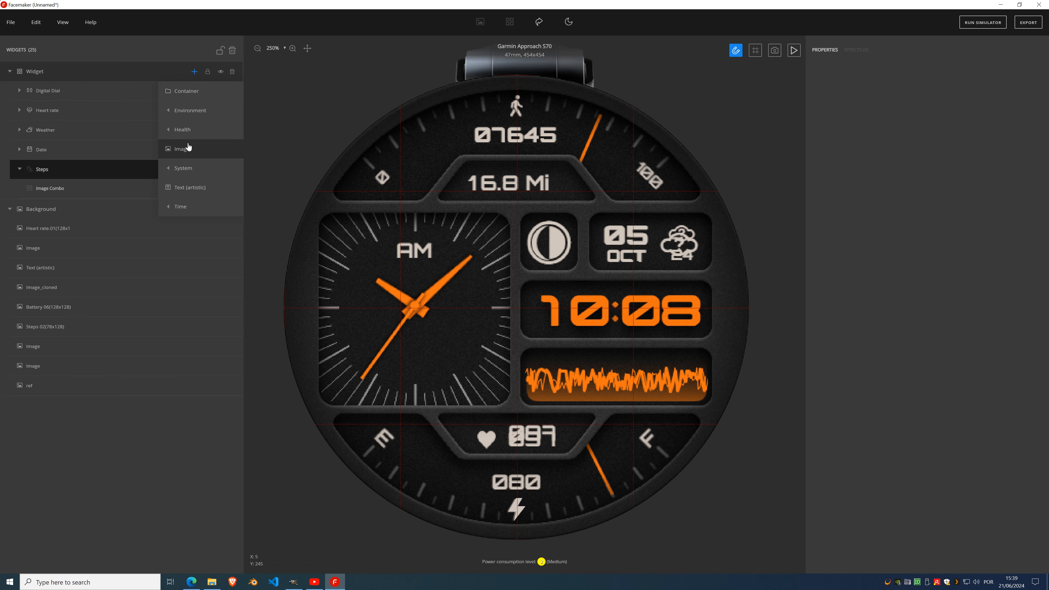
mouse_move(189, 173)
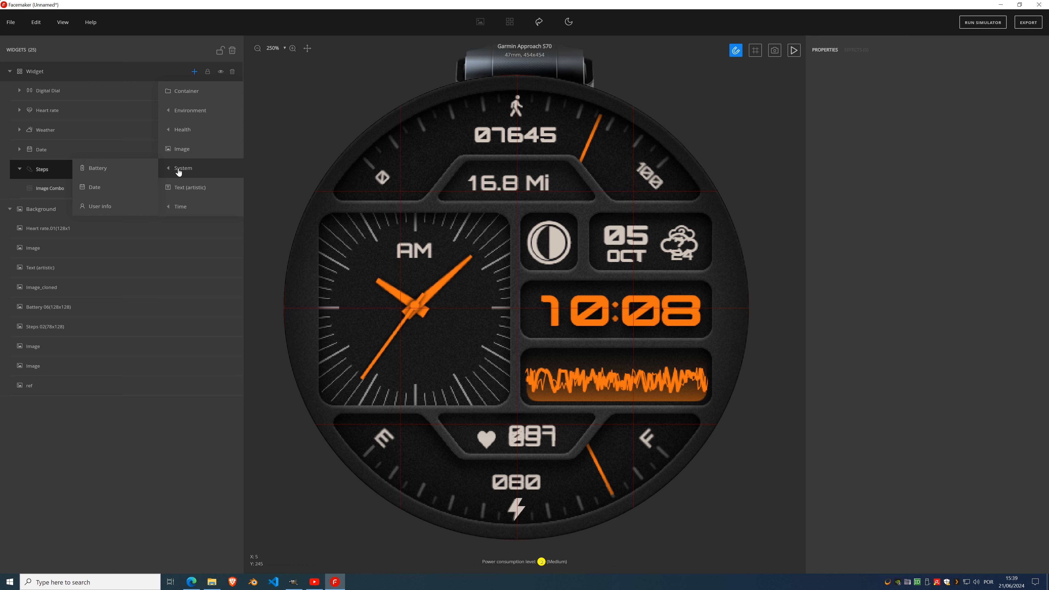
left_click(115, 171)
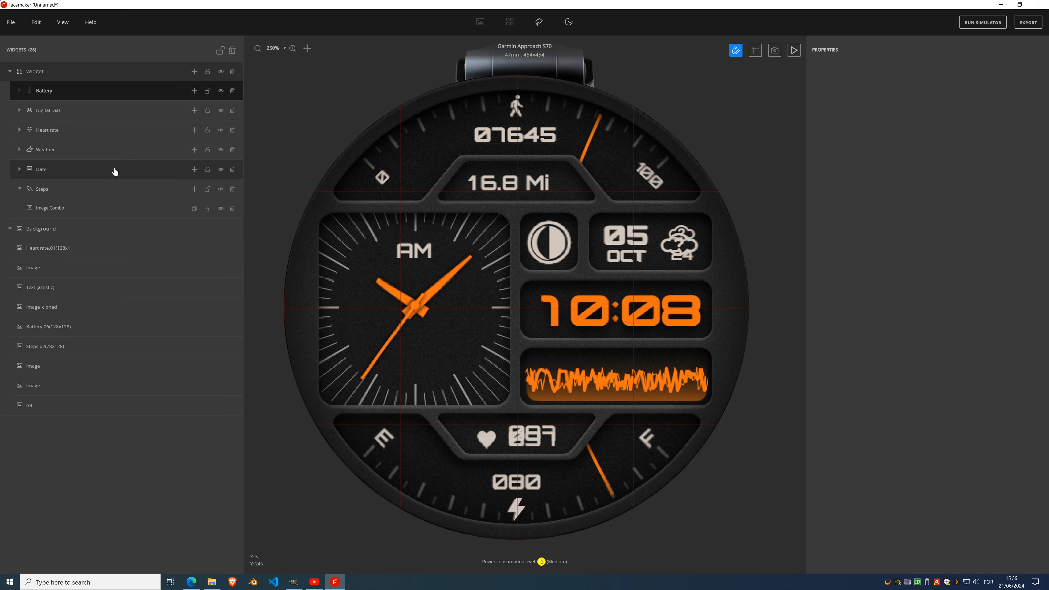
left_click_drag(48, 92, 39, 172)
left_click(48, 177)
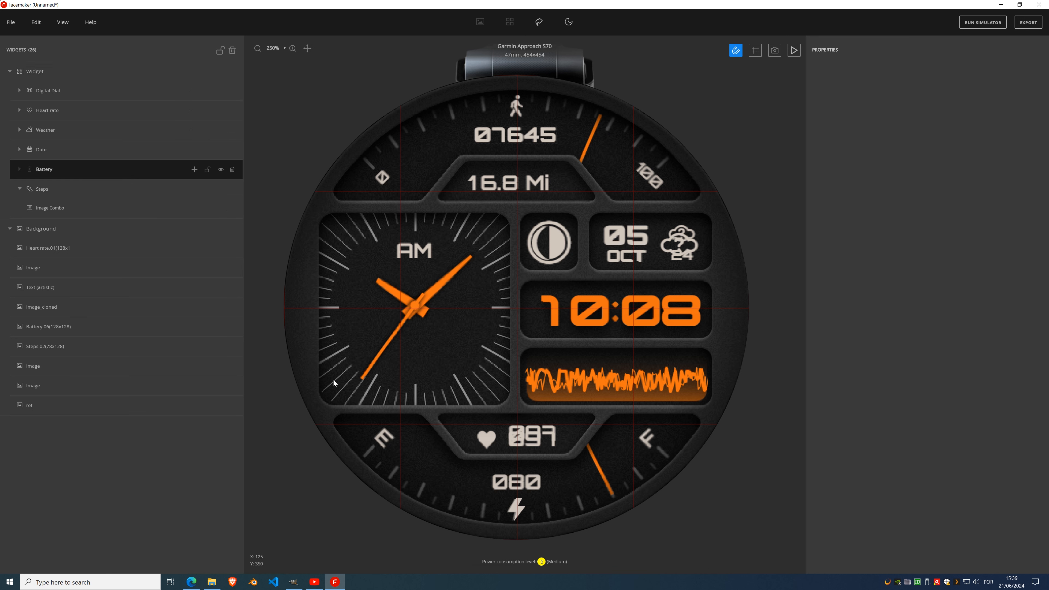
- Add an Image Combo to the Battery widget with digits generated in Orbitron Bold, size 20, and crop them to their content
left_click(195, 169)
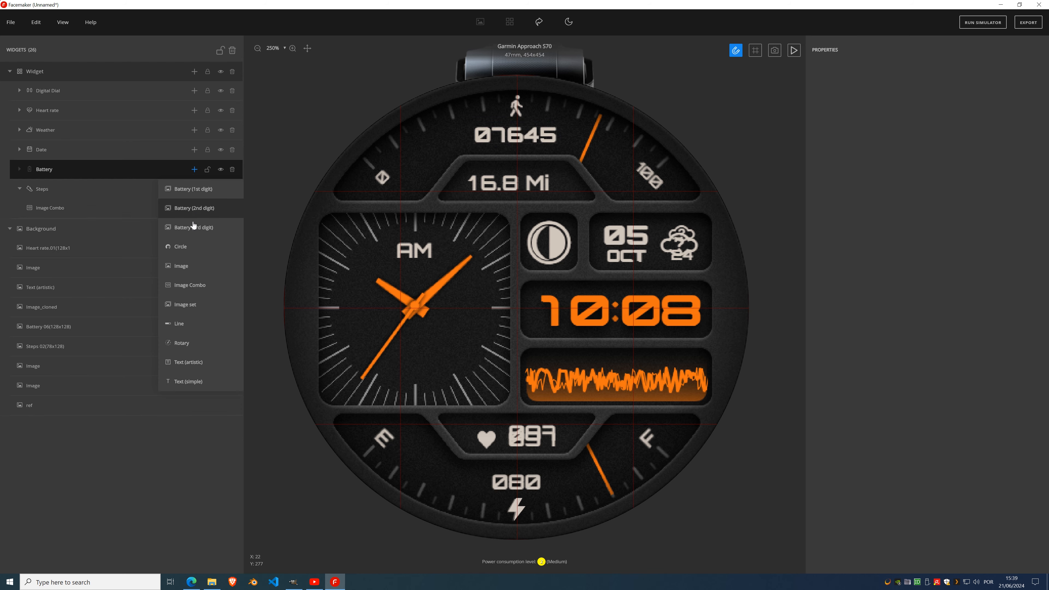
left_click(199, 289)
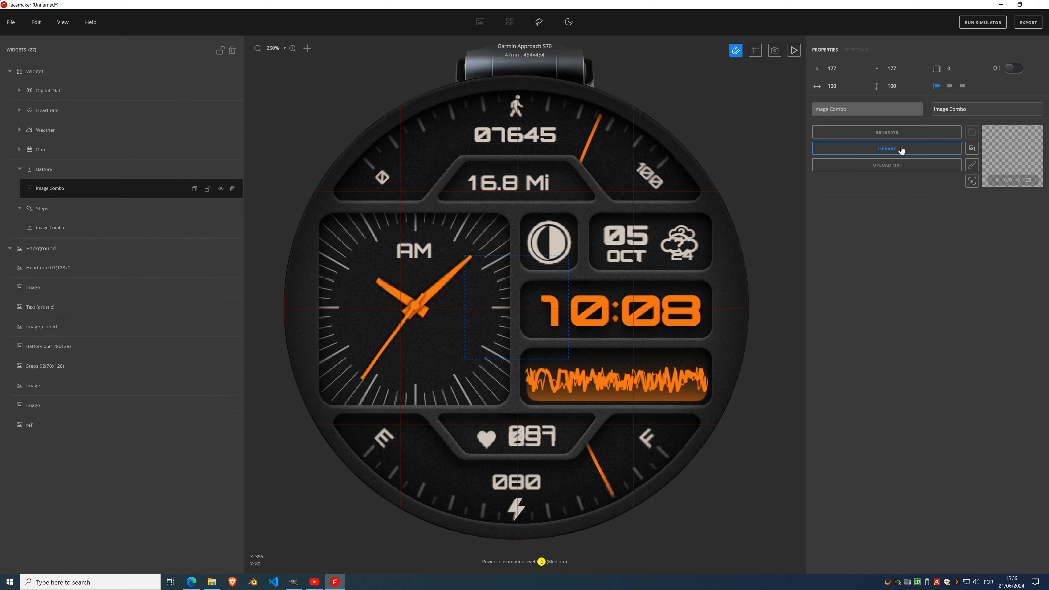
left_click(896, 132)
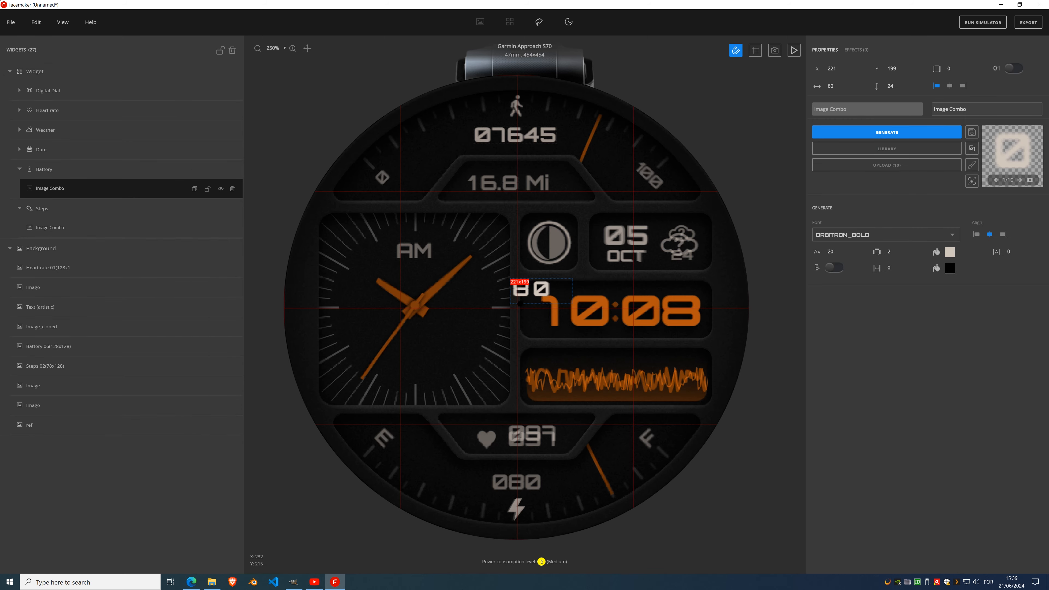
left_click_drag(520, 304, 407, 470)
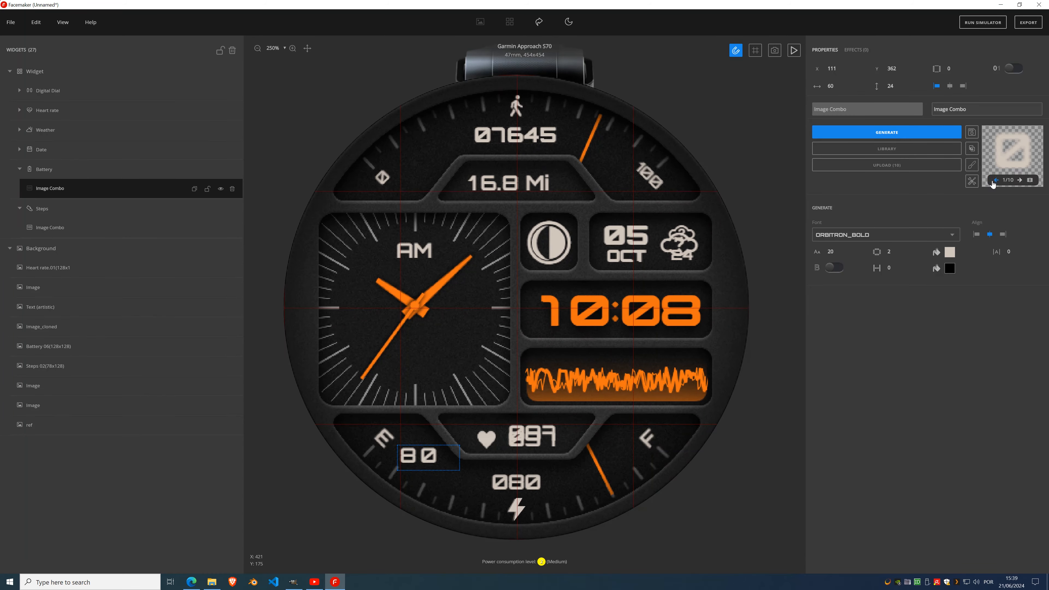
left_click(972, 181)
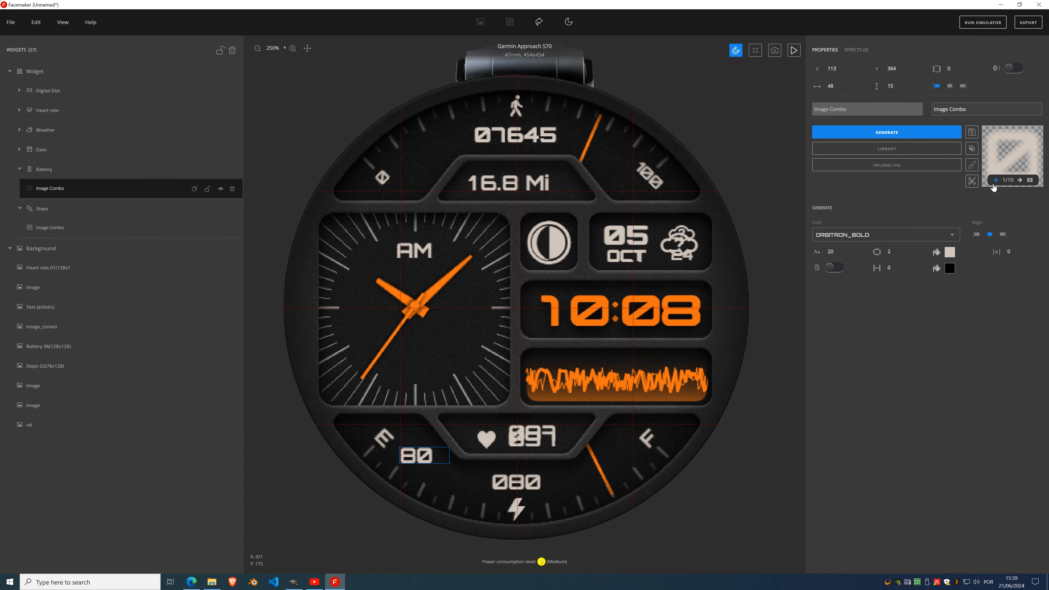
- Turn on leading zeros for the battery digits and place them at X 203, Y 388 over the reference battery value
left_click(1010, 70)
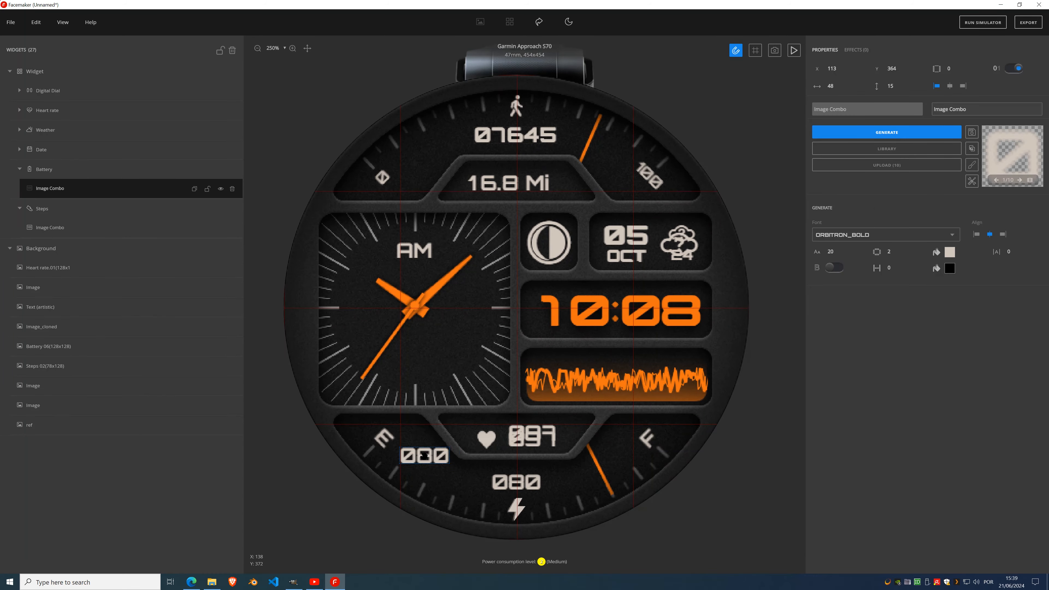
left_click_drag(424, 455, 517, 484)
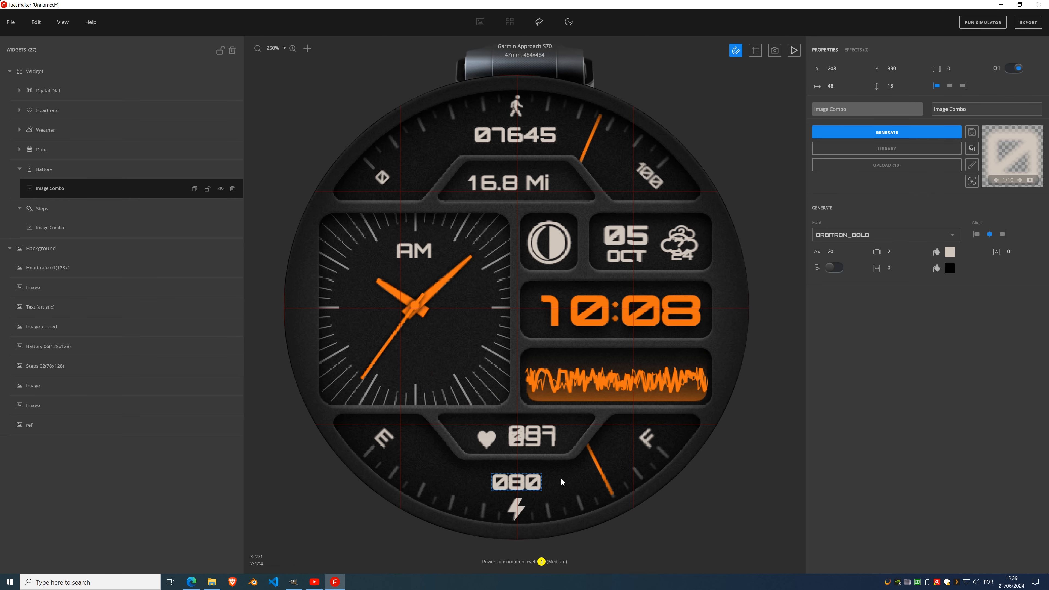
left_click_drag(533, 481, 527, 480)
- Hide the reference image and set the battery digits' Y position to 387
left_click(222, 250)
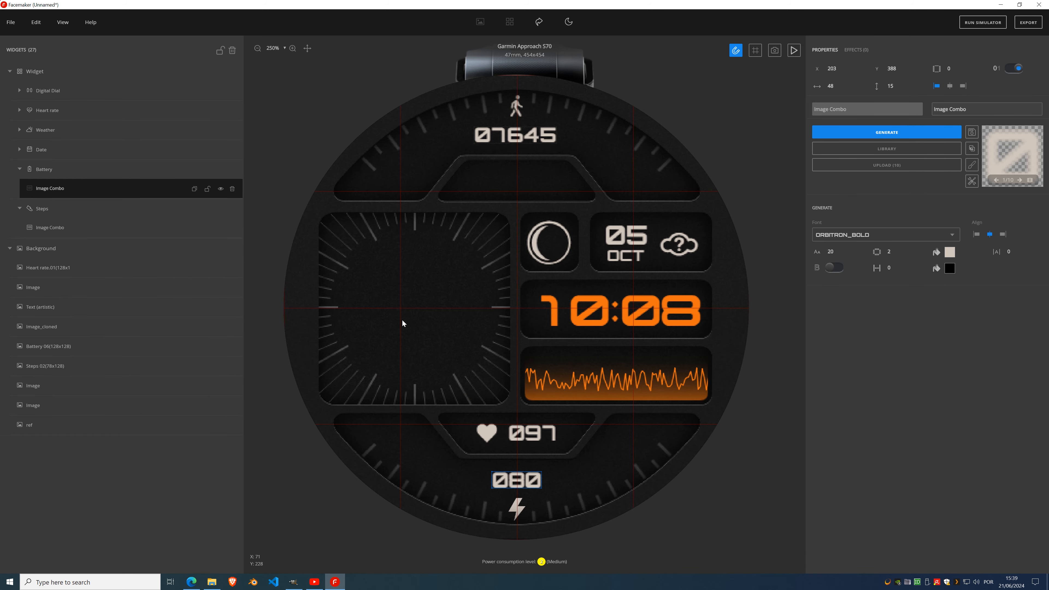
scroll(494, 310, "down", 3)
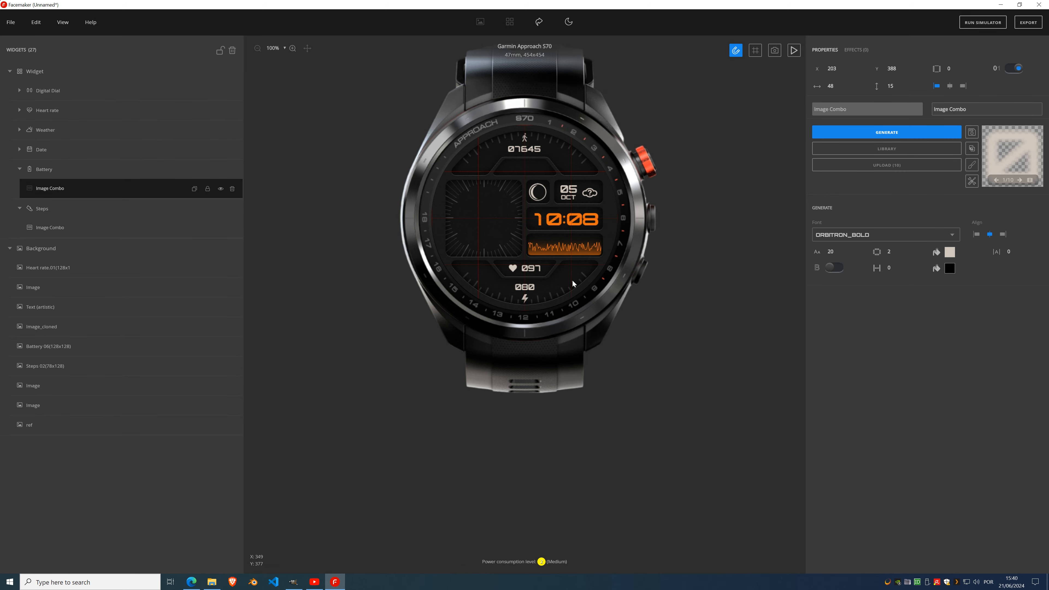
scroll(528, 286, "up", 5)
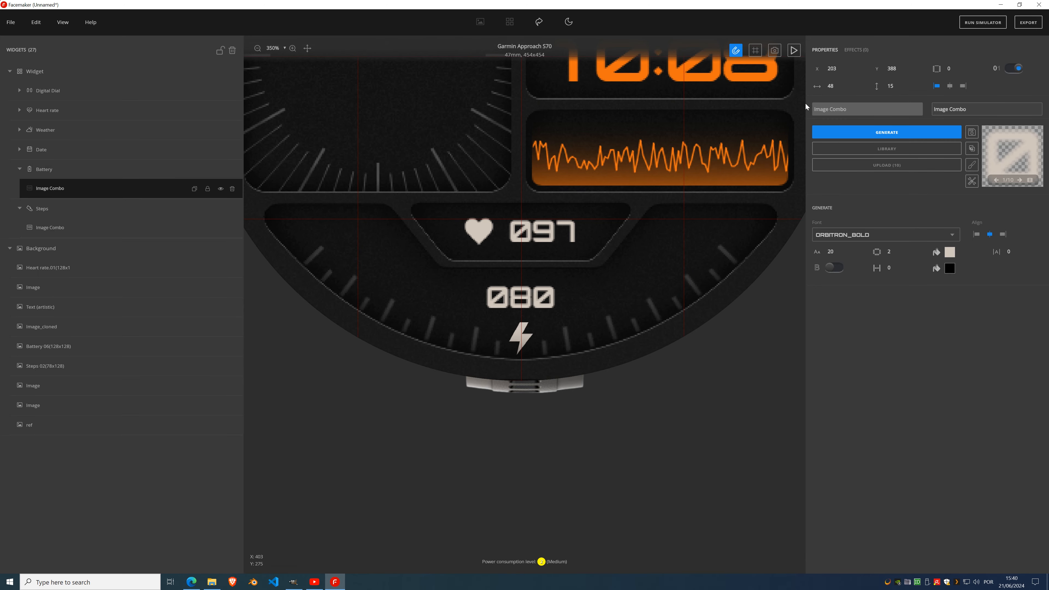
left_click(904, 70)
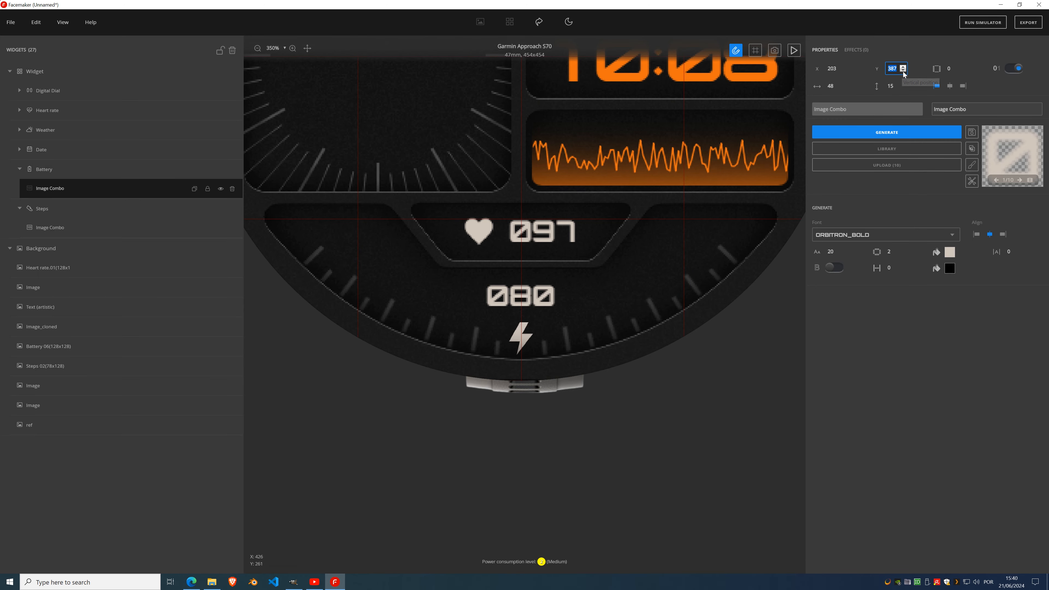
- Set the Y position of the Steps widget's digits to 52
scroll(764, 143, "down", 5)
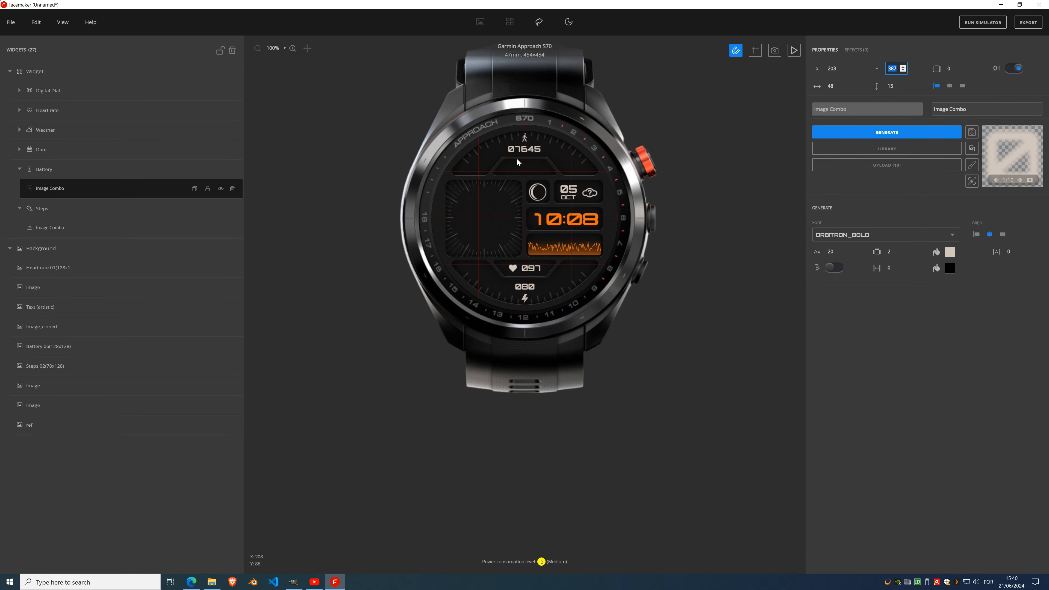
scroll(518, 162, "up", 6)
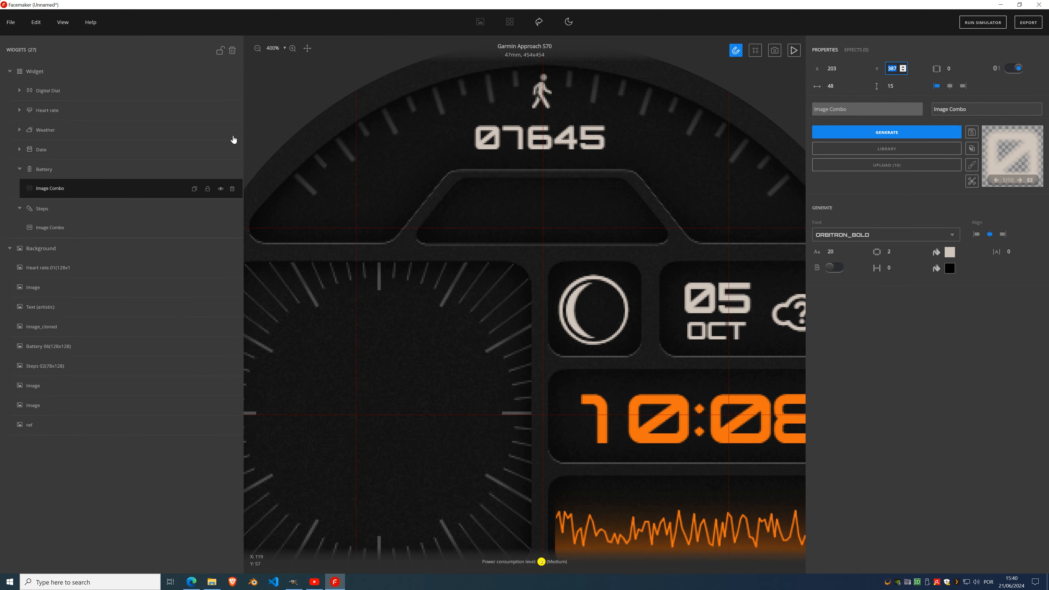
left_click(77, 228)
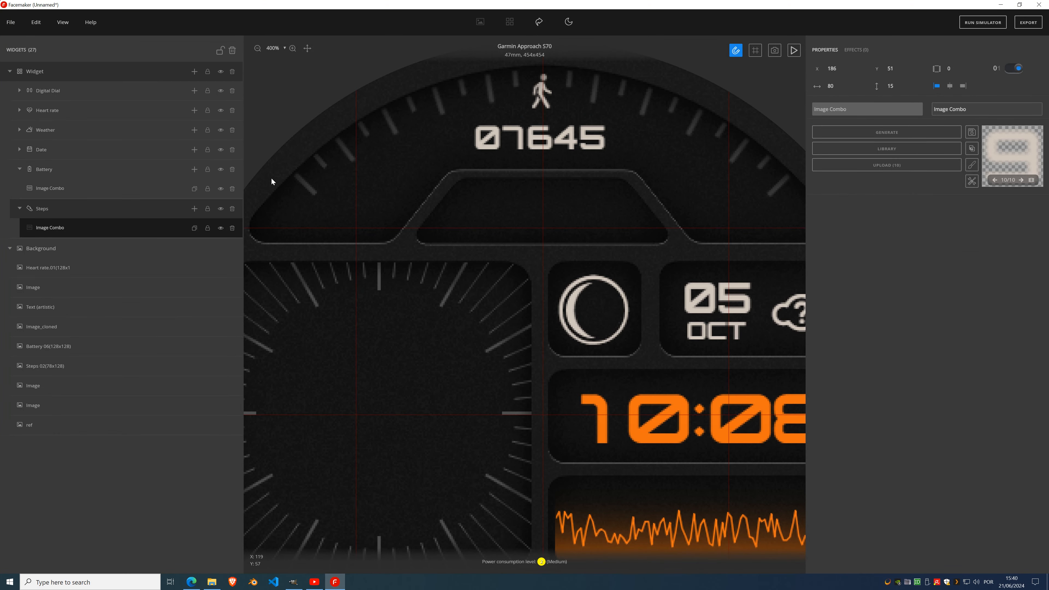
left_click(893, 69)
key("Up")
scroll(489, 236, "down", 6)
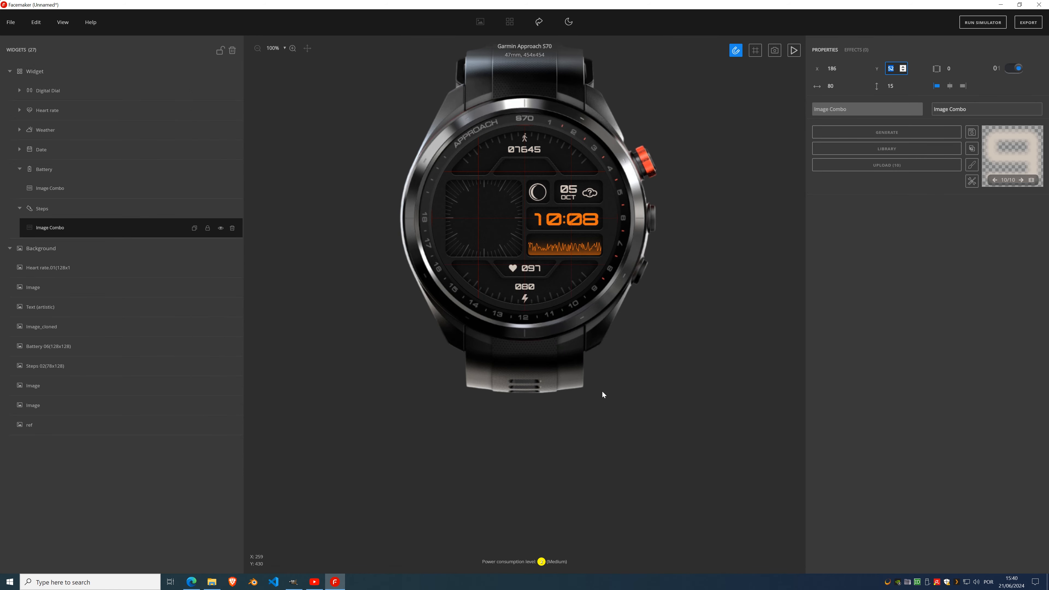
- Add a Rotary element to the Steps widget and generate its default hand
left_click(152, 212)
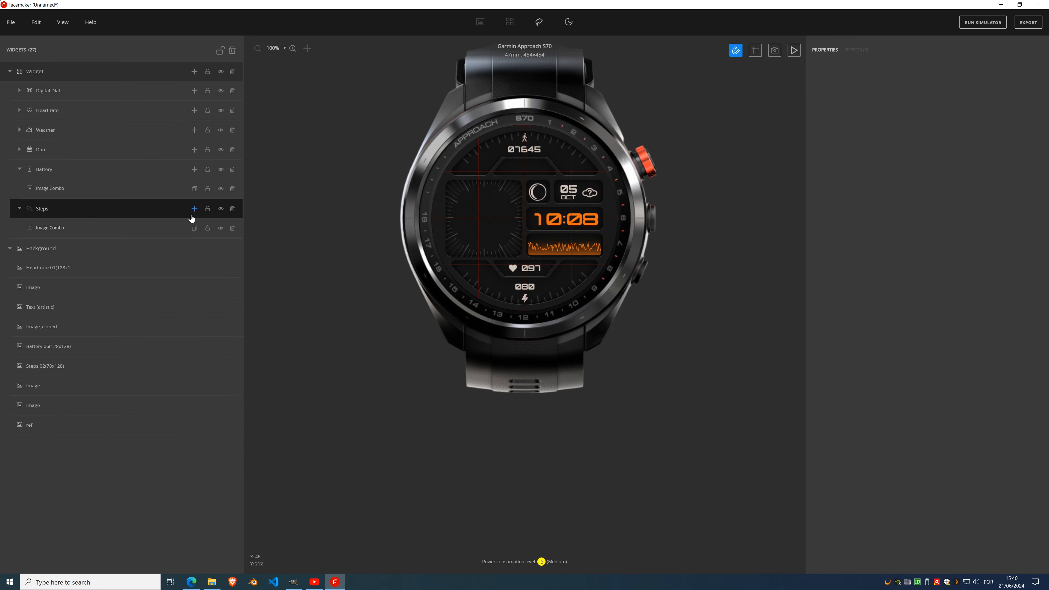
left_click(193, 210)
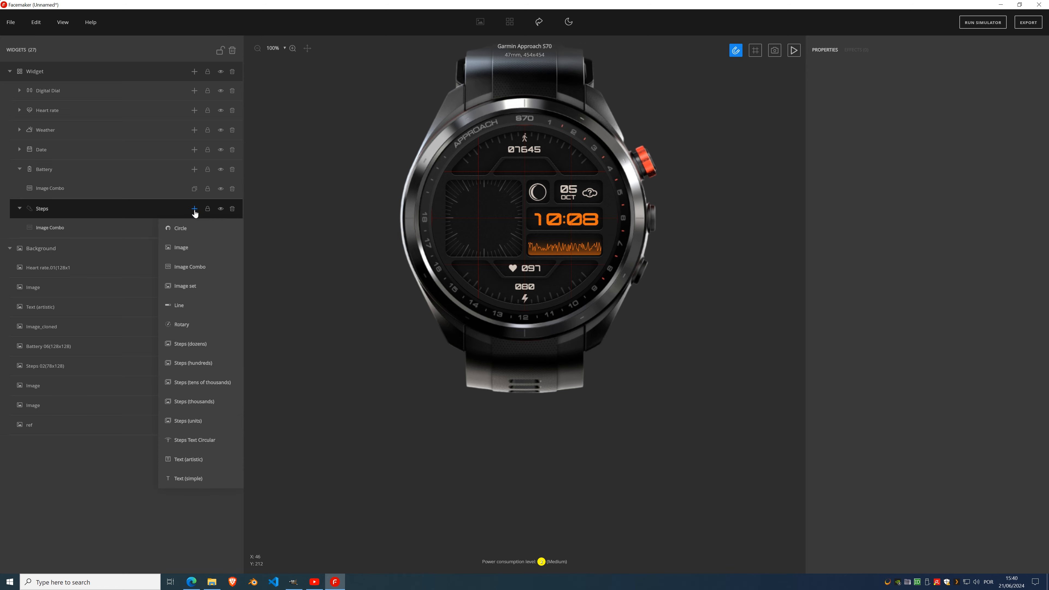
left_click(182, 325)
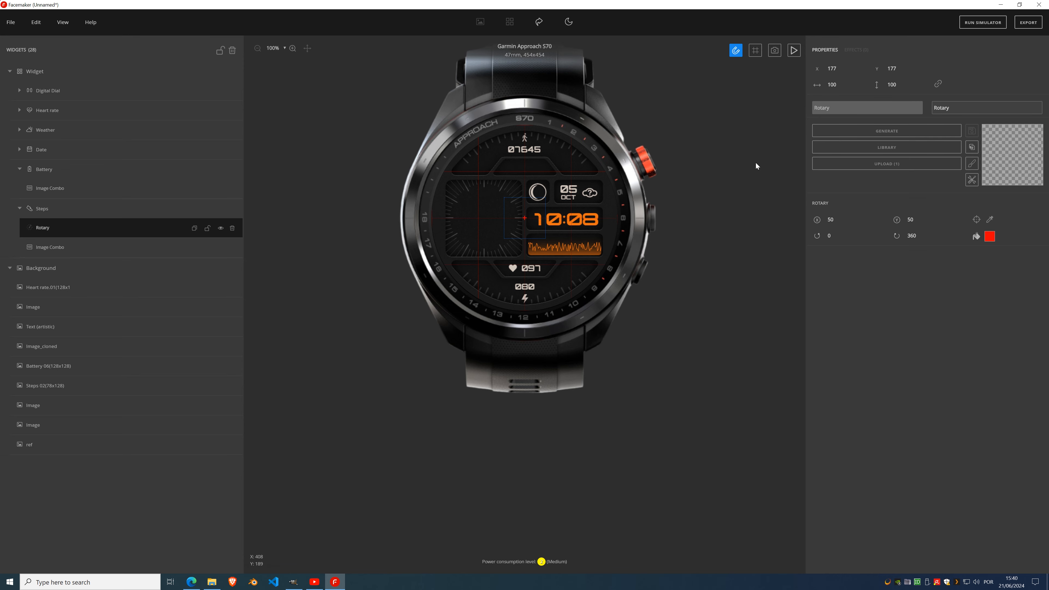
left_click(897, 131)
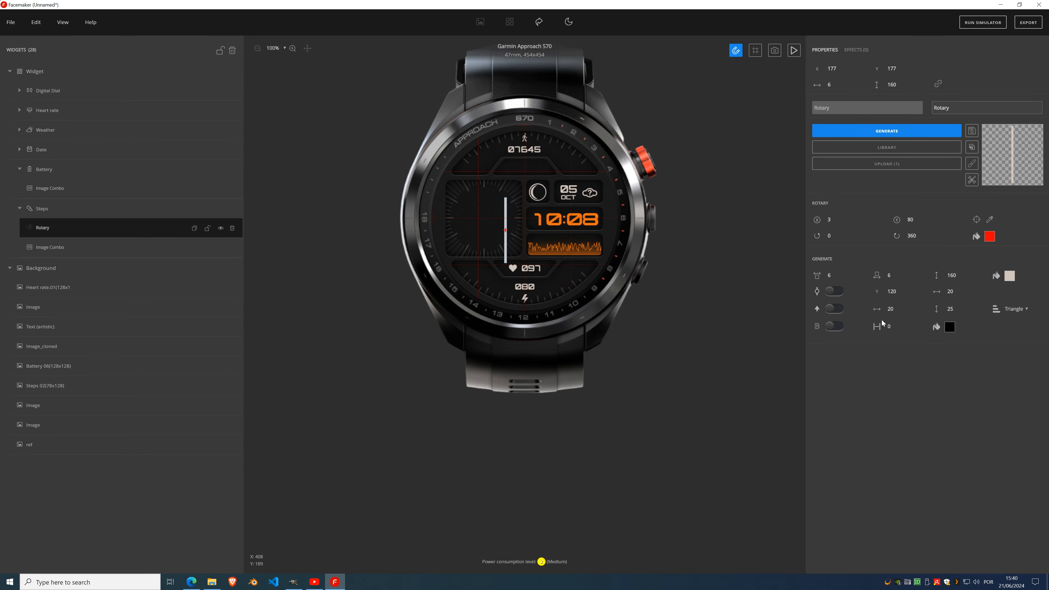
- Place the steps hand upright over the walking icon at X 224, Y 18
scroll(504, 212, "up", 1)
left_click_drag(509, 215, 462, 260)
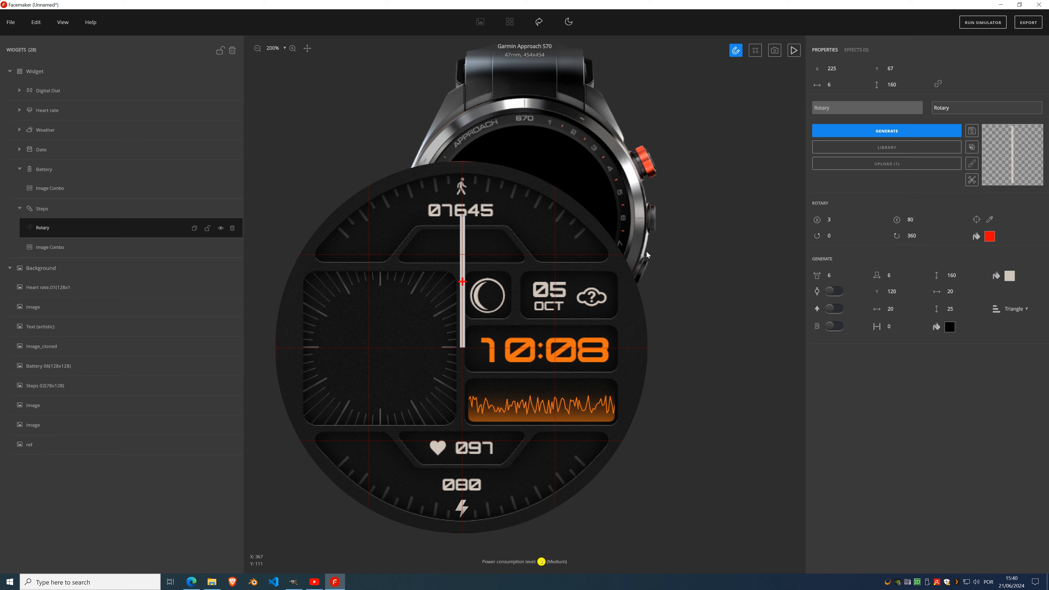
left_click_drag(462, 279, 461, 233)
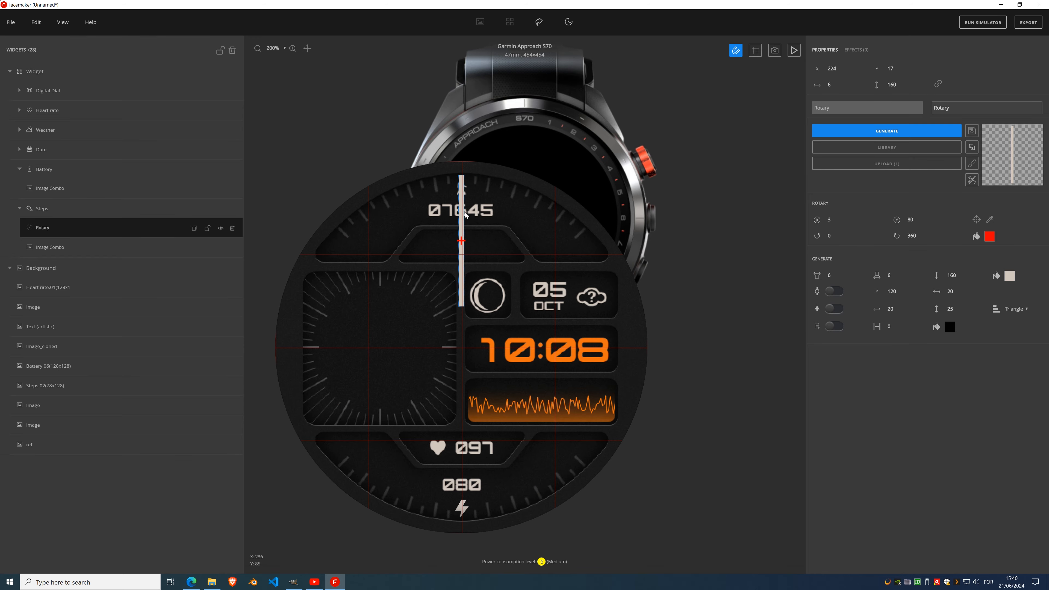
scroll(458, 177, "up", 5)
scroll(454, 252, "up", 1)
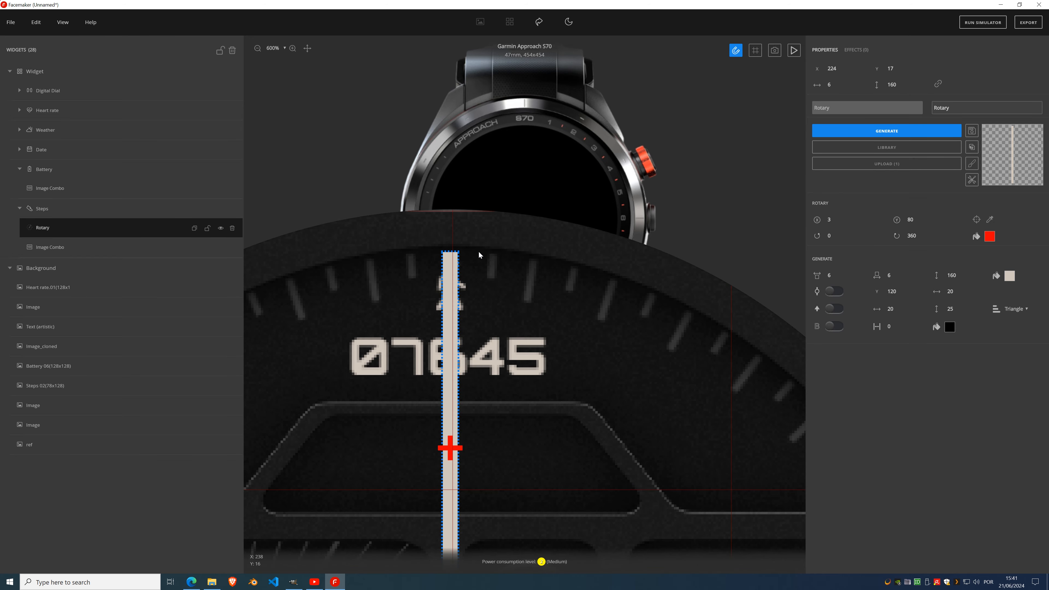
left_click(904, 69)
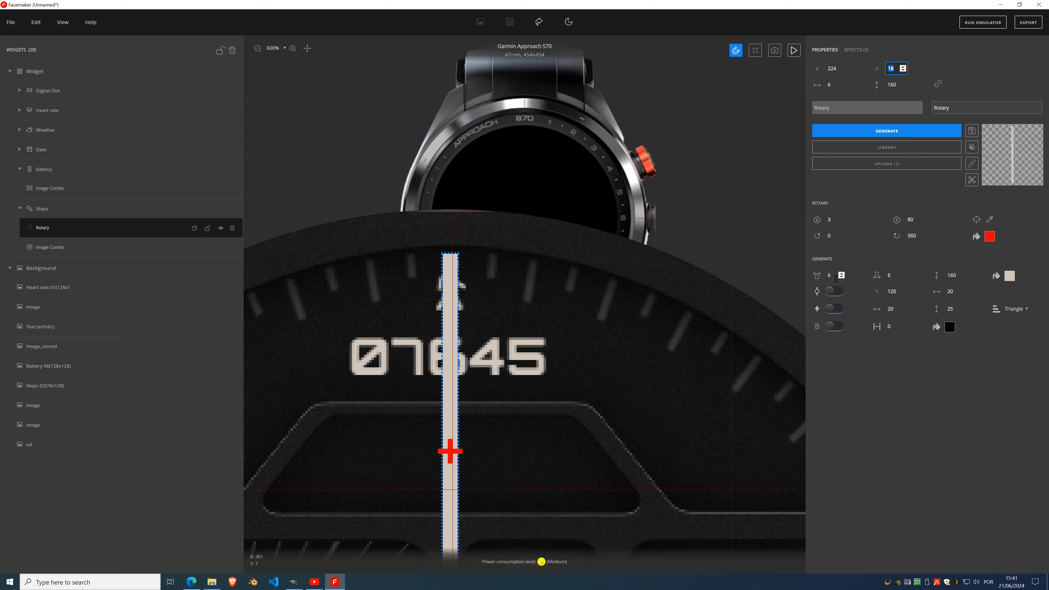
- Set both the top and bottom widths of the steps hand to 3
left_click(842, 278)
left_click(843, 279)
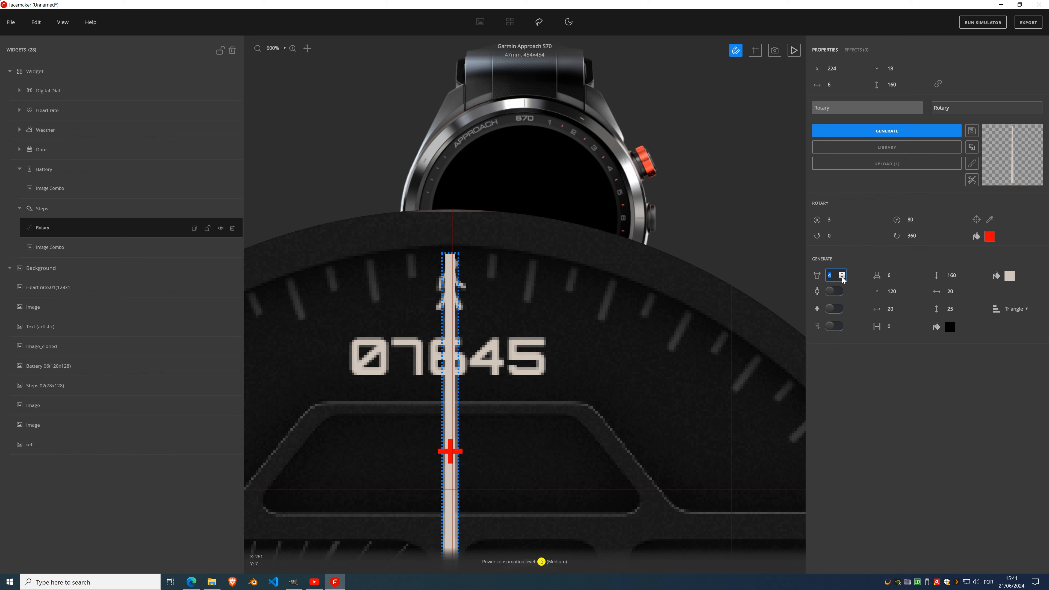
left_click(842, 278)
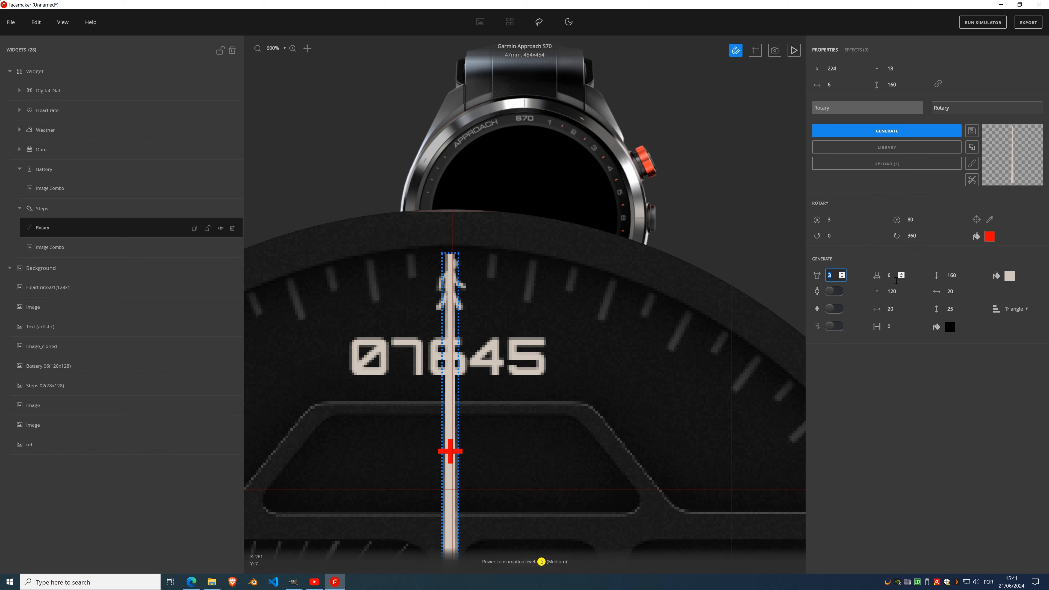
left_click(902, 278)
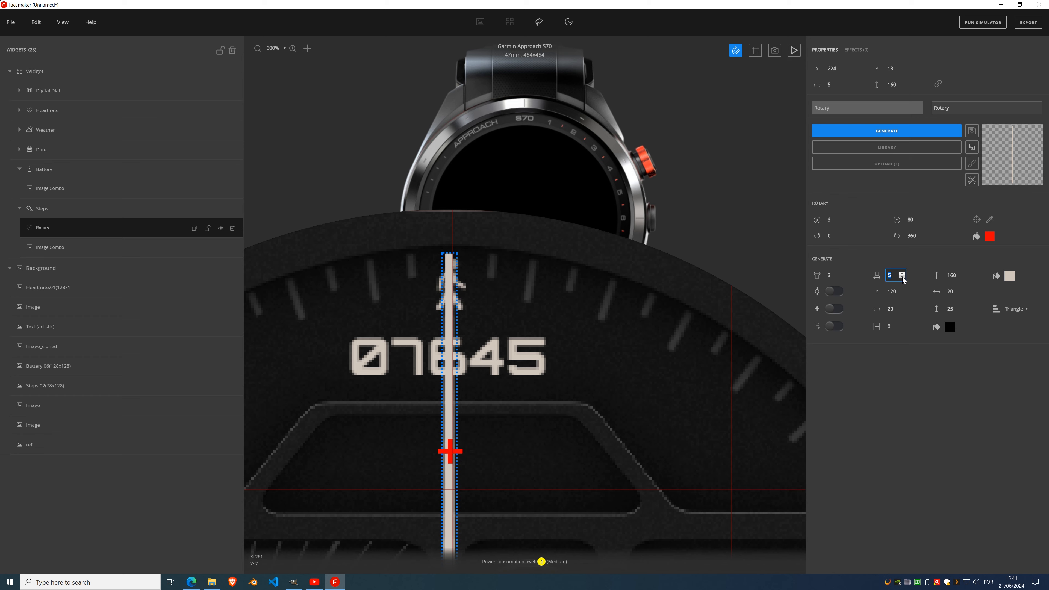
left_click(902, 278)
left_click(902, 279)
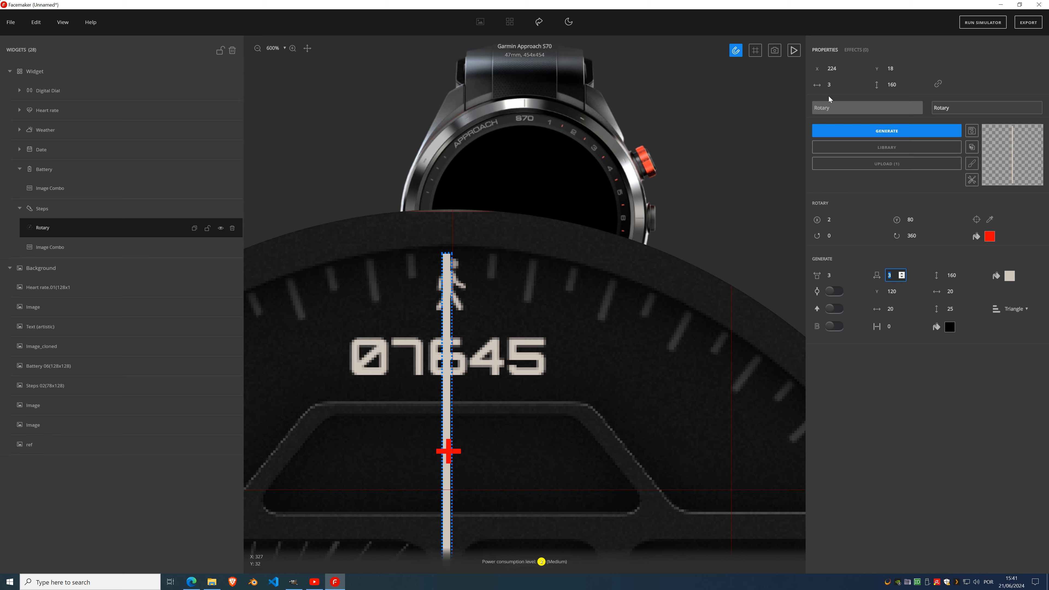
- Set the steps hand's X position to 226 to centre it on the dial
left_click(844, 67)
left_click(843, 67)
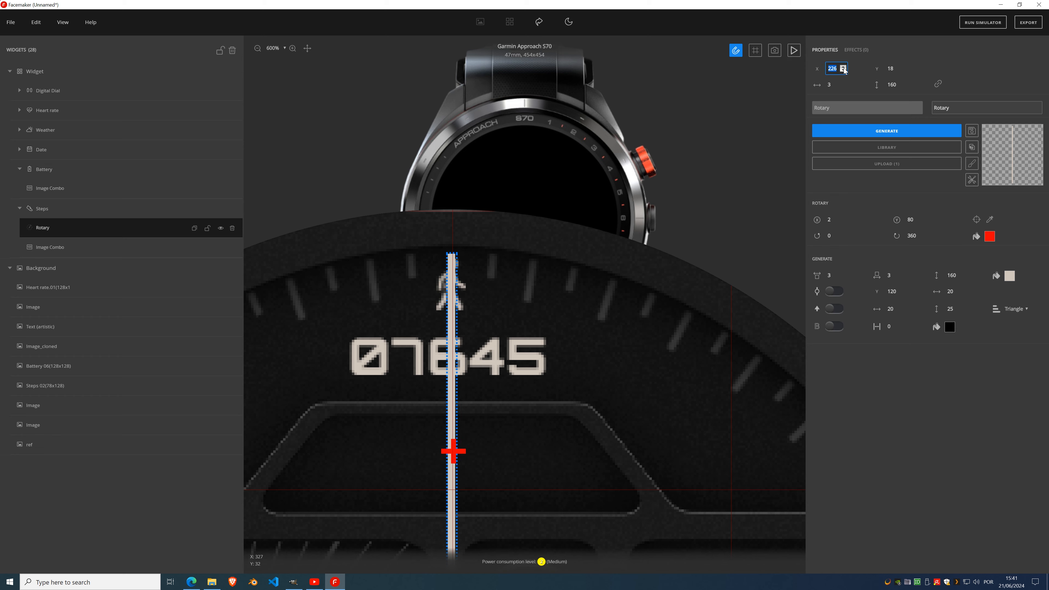
left_click(843, 68)
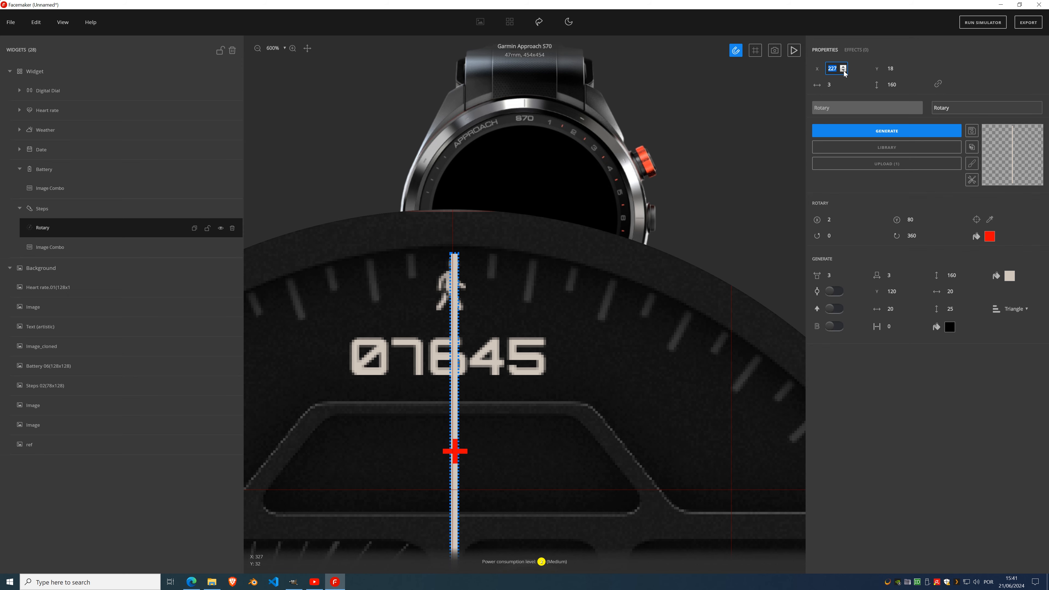
left_click(844, 71)
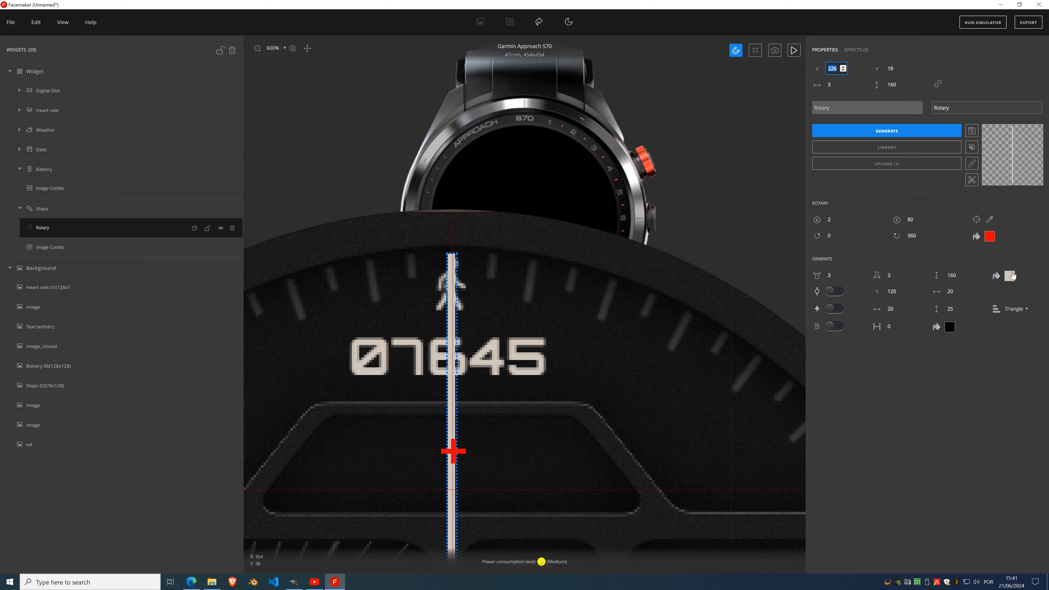
- Fill the steps hand with the saved orange gradient preset
left_click(1011, 276)
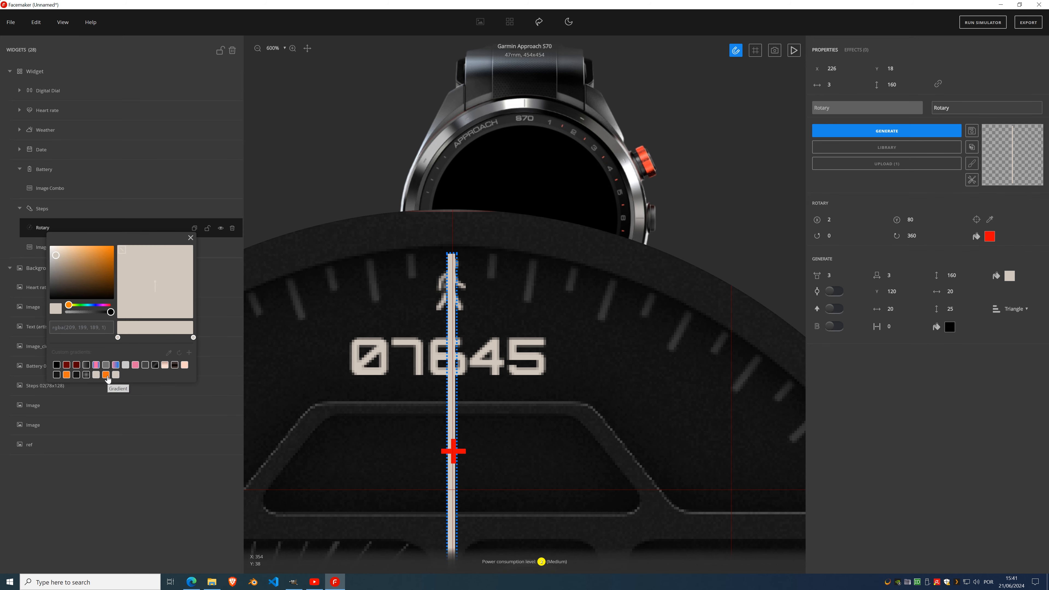
left_click(106, 375)
scroll(421, 394, "down", 5)
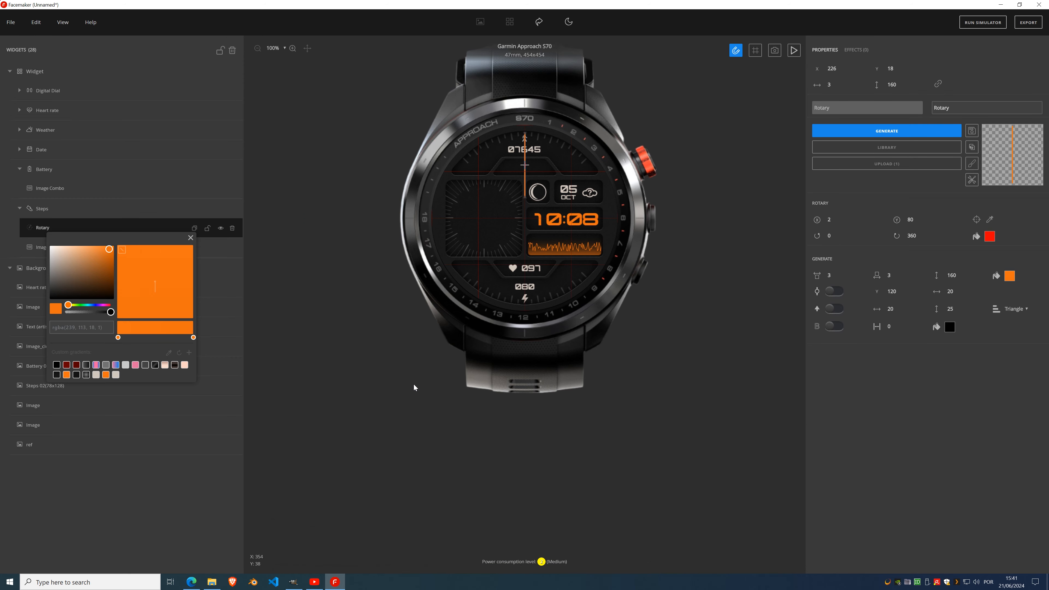
scroll(444, 177, "up", 1)
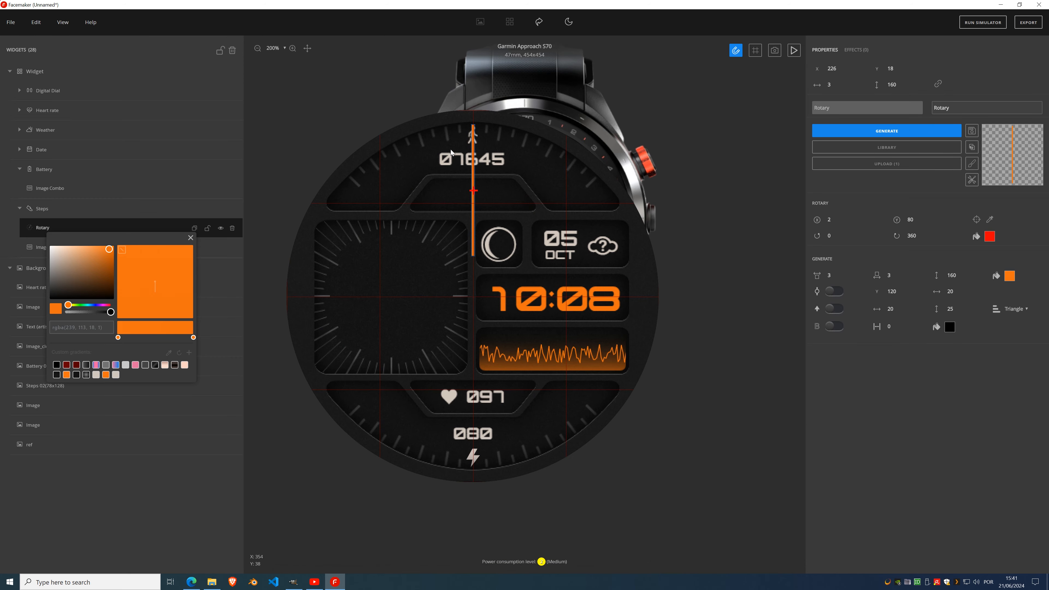
- Add a gradient stop near the start of the steps hand's orange fill and darken the first stop to a deep brown-orange
scroll(451, 153, "up", 1)
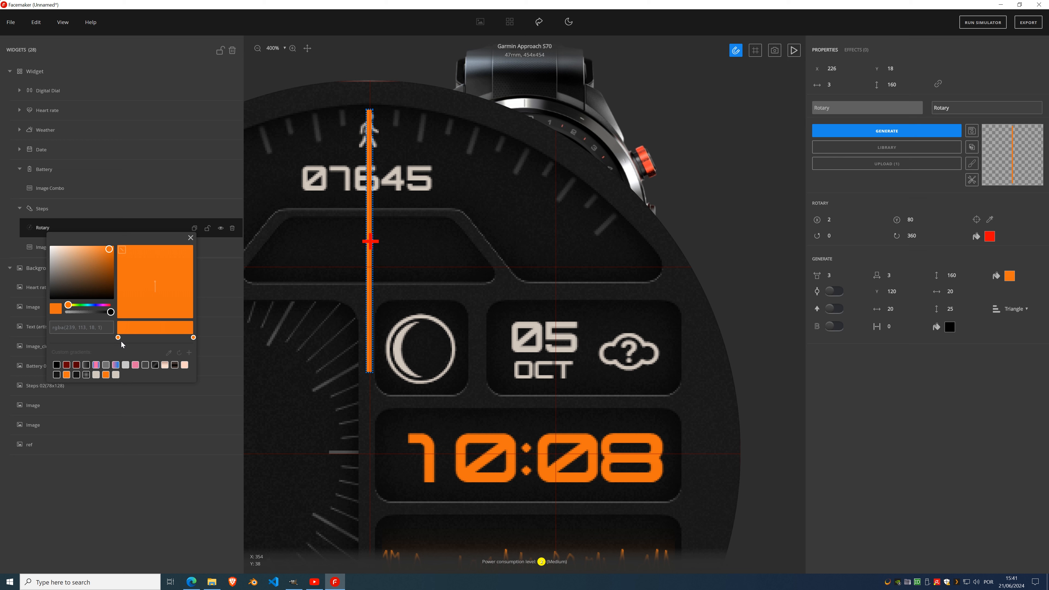
left_click_drag(122, 344, 130, 346)
left_click(119, 334)
left_click_drag(109, 249, 114, 278)
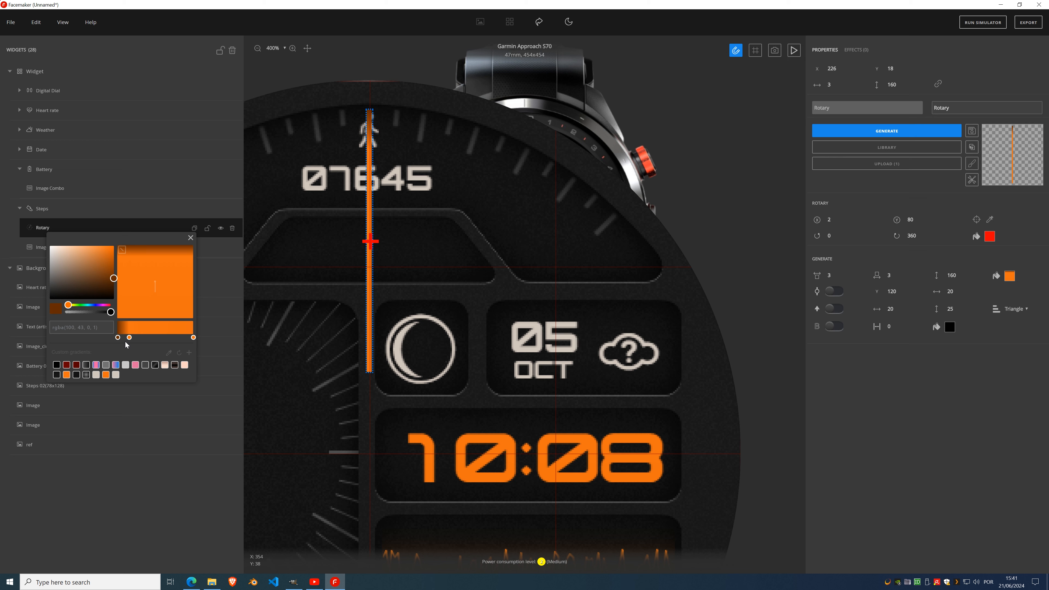
- Move the second gradient stop of the steps hand's orange fill slightly closer to the dark first stop
left_click_drag(129, 337, 125, 338)
left_click(118, 337)
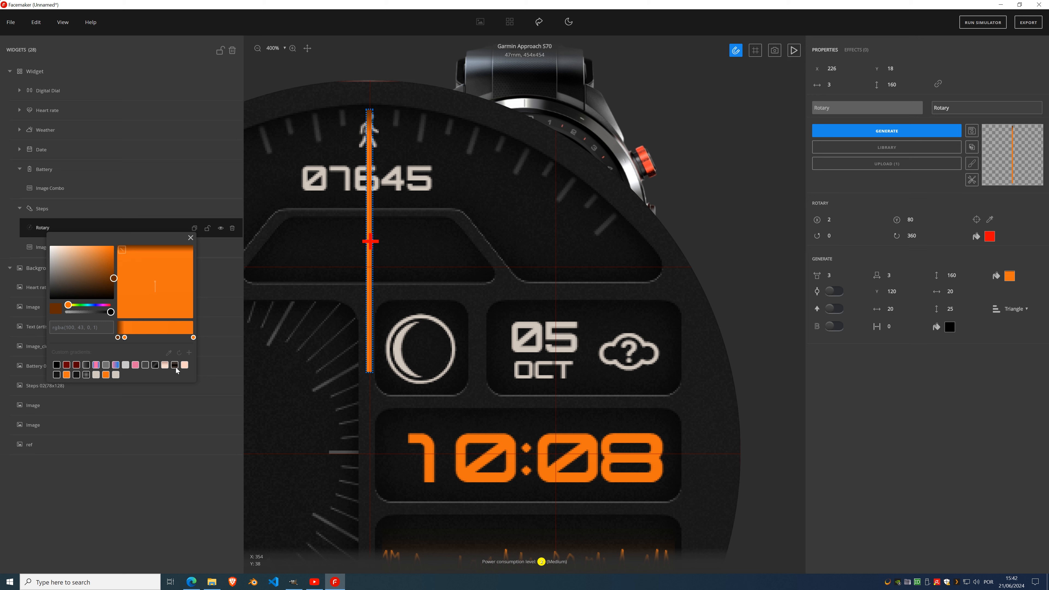
left_click(191, 238)
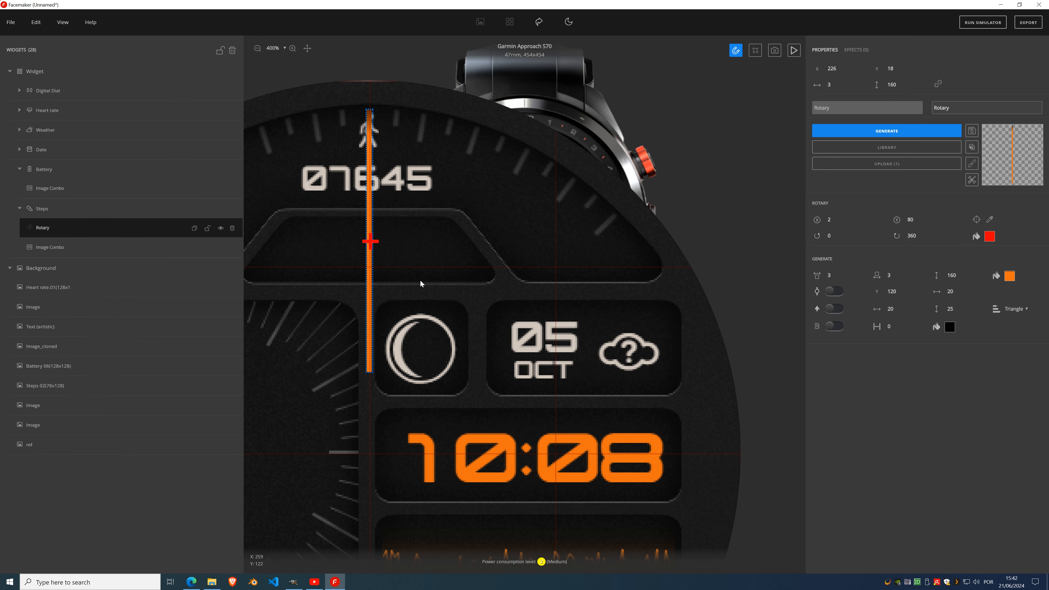
- Lengthen the generated steps hand to 210 and finish generating it
left_click(962, 274)
left_click_drag(963, 276, 963, 276)
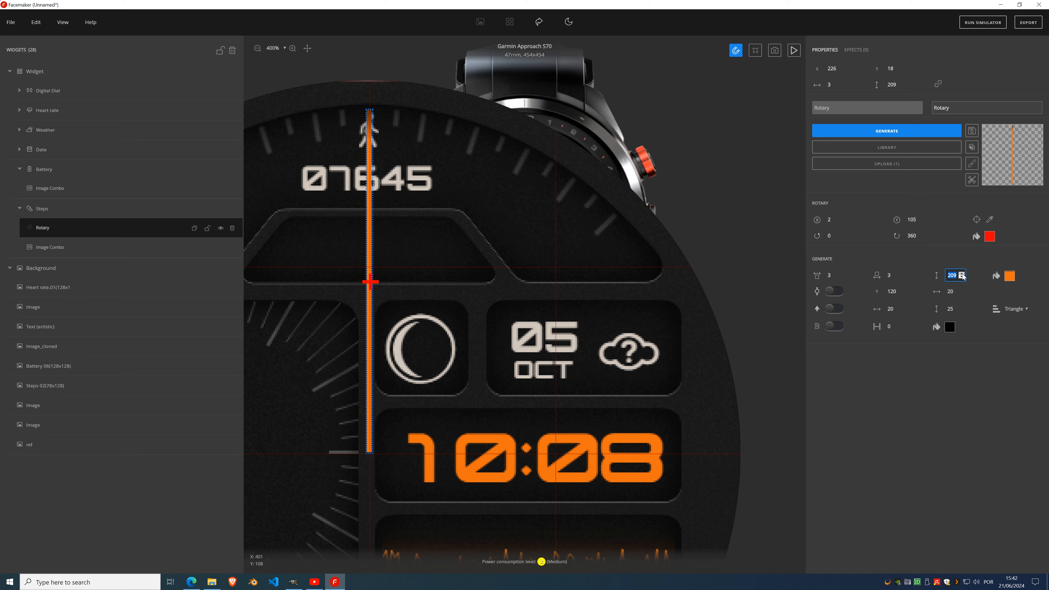
left_click(963, 276)
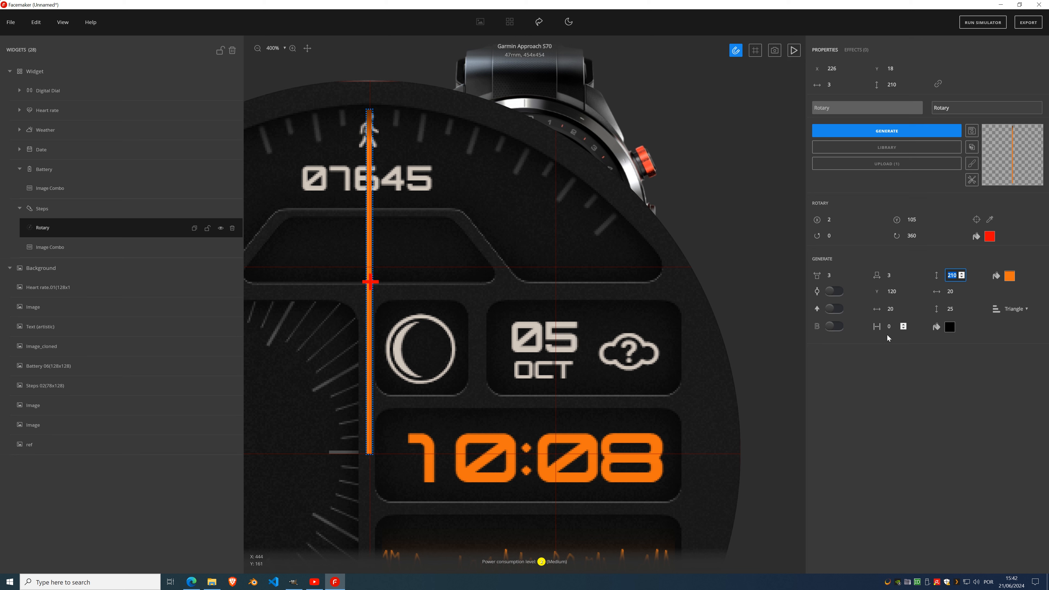
left_click(905, 138)
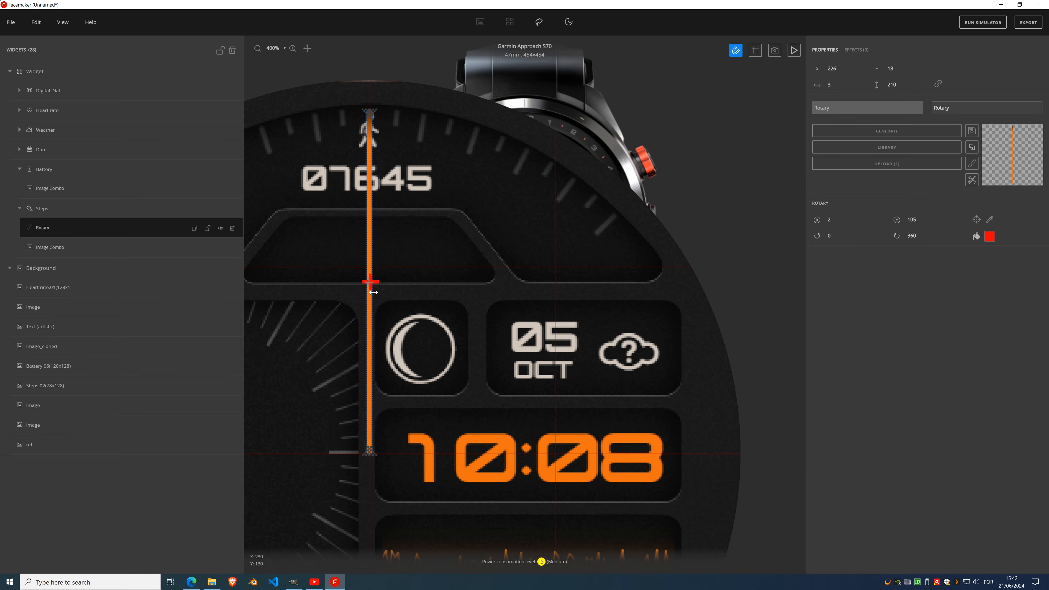
- Place the steps hand's pivot at its lower end with vertical position 210 and horizontal position 1
scroll(373, 292, "down", 3)
scroll(525, 178, "up", 4)
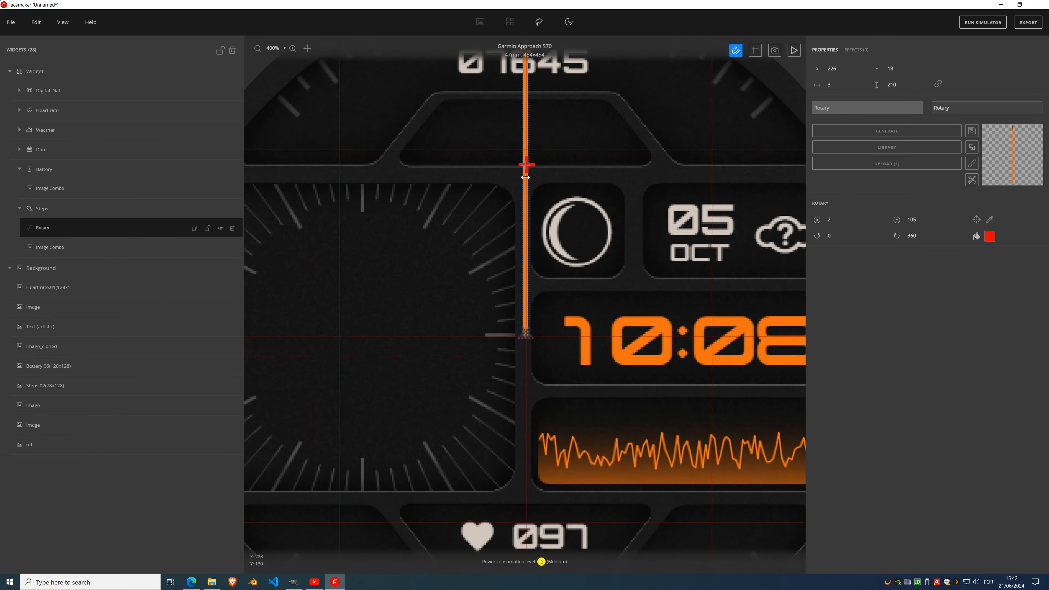
left_click_drag(572, 173, 545, 235)
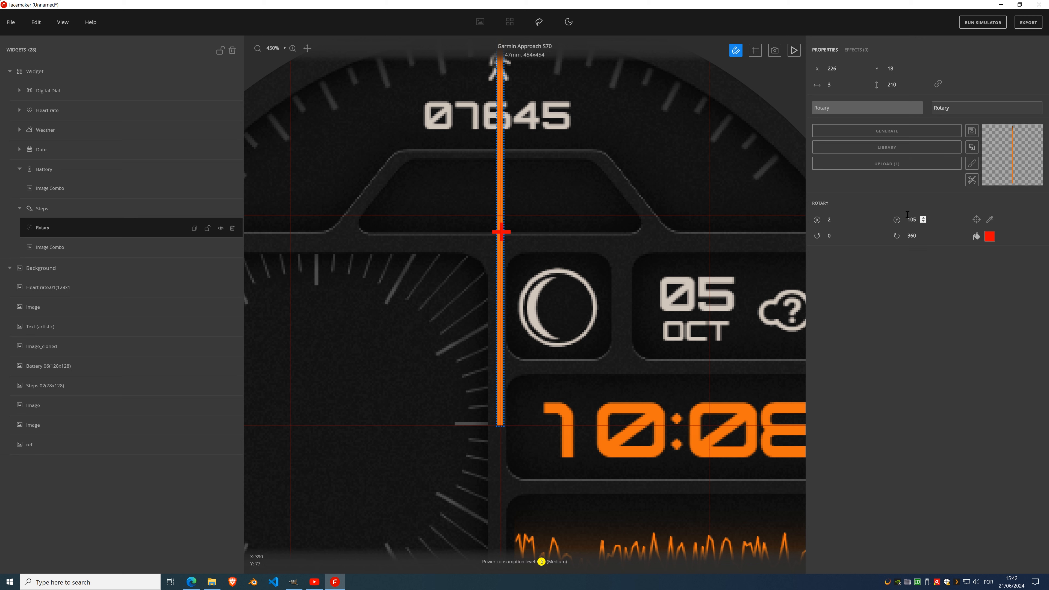
left_click(917, 223)
type("210")
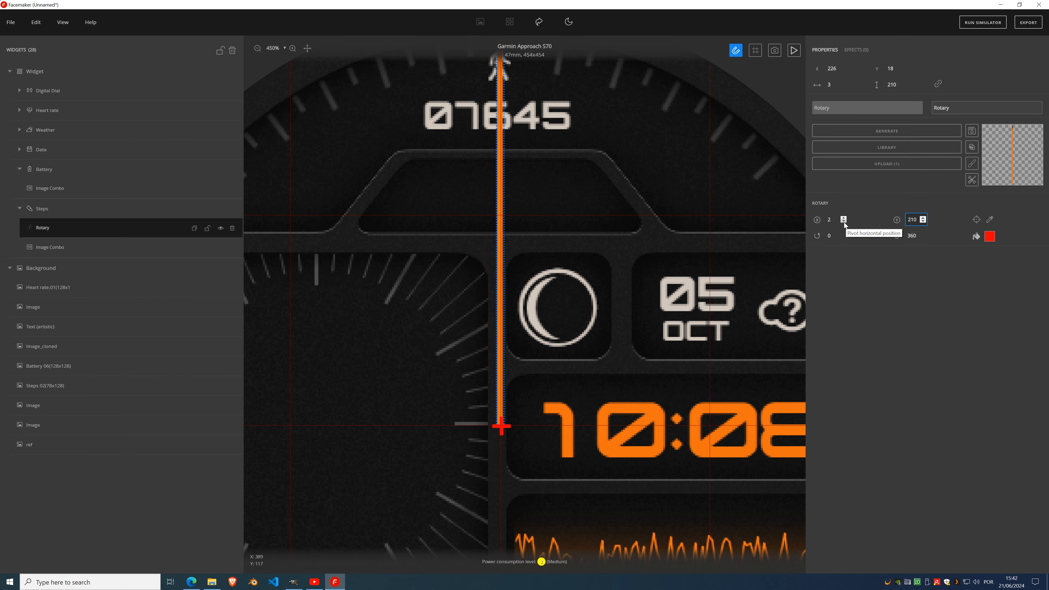
left_click(844, 223)
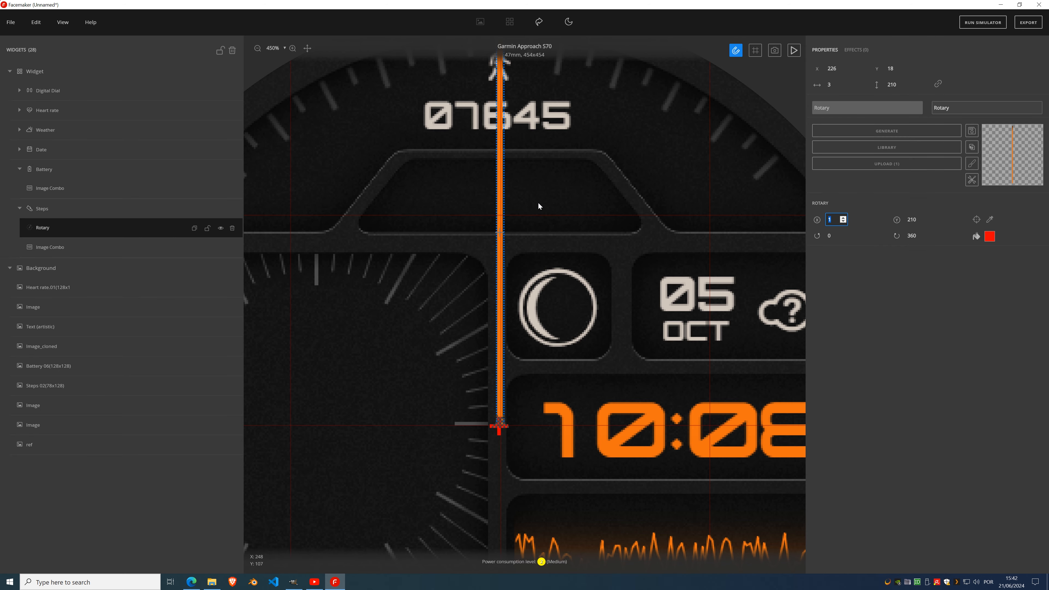
- Set the start angle of the Steps rotary pointer to -46
scroll(538, 205, "down", 7)
scroll(527, 154, "up", 5)
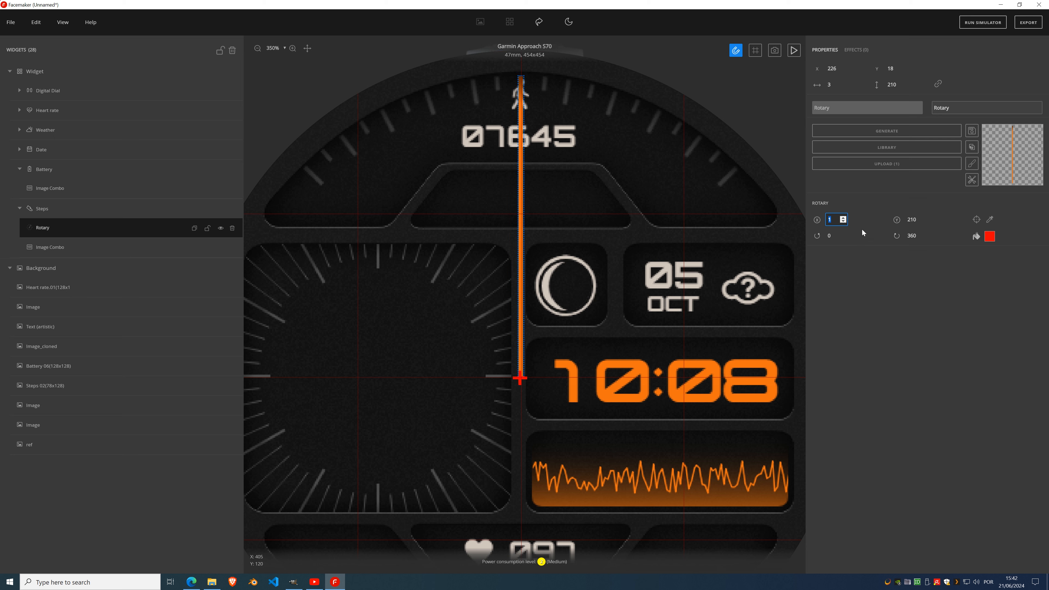
left_click(833, 248)
left_click(844, 240)
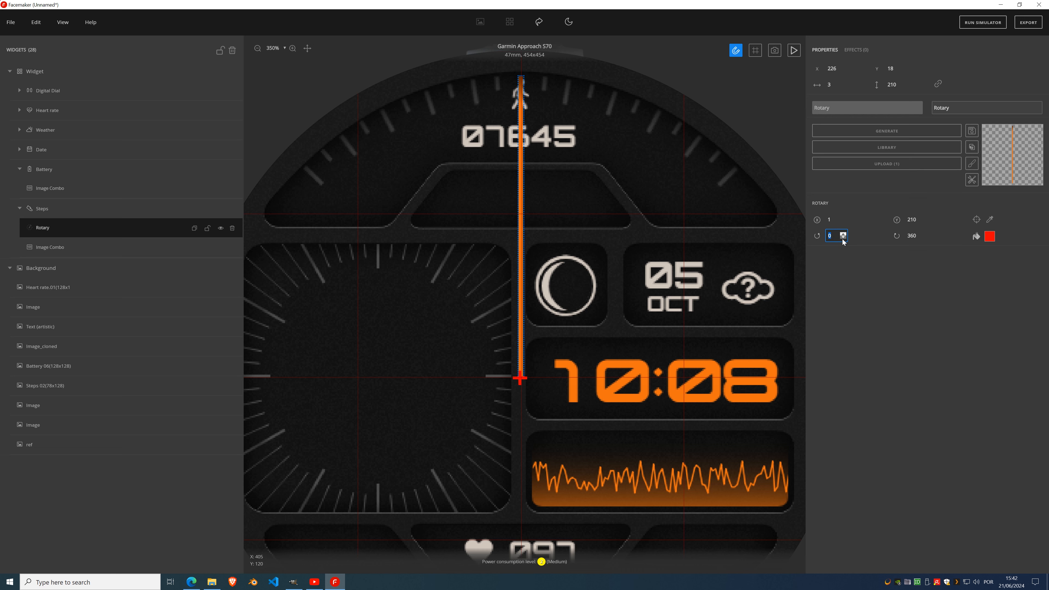
left_click(843, 239)
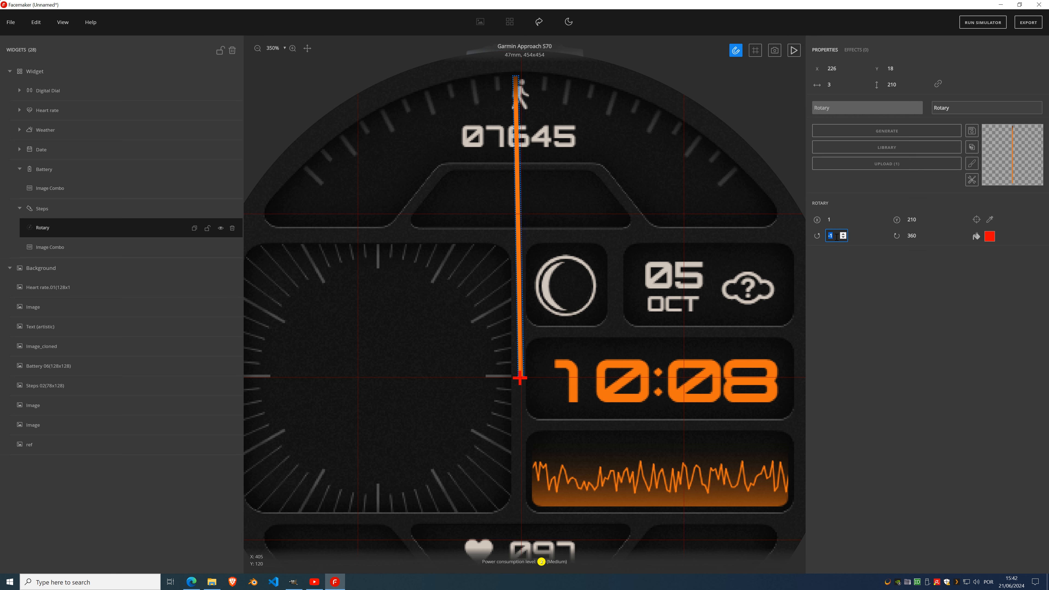
left_click_drag(843, 239, 843, 239)
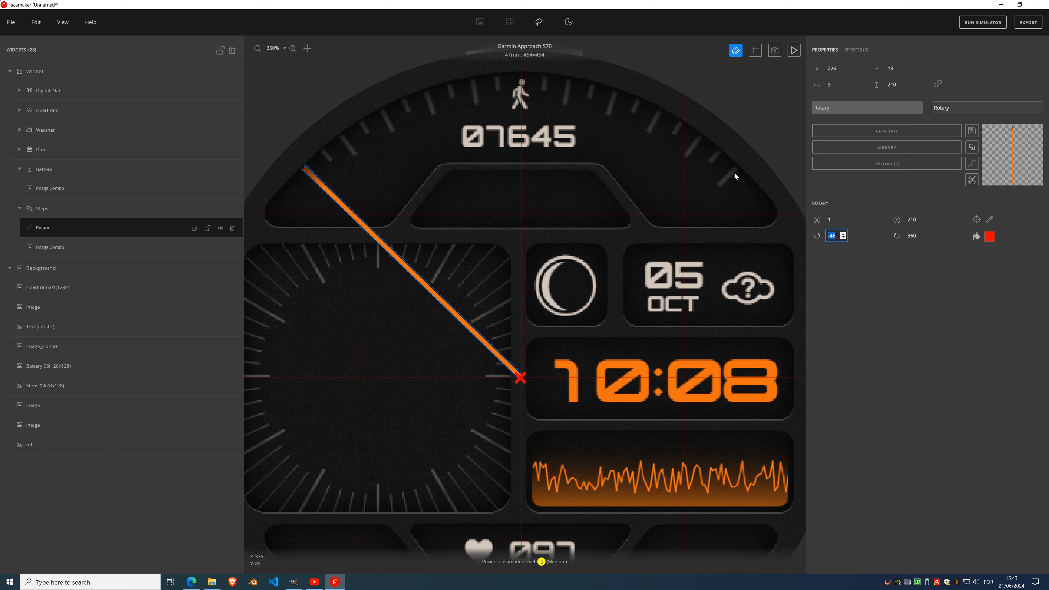
- Set the end angle of the Steps rotary pointer to 46
double_click(917, 236)
key("BackSpace")
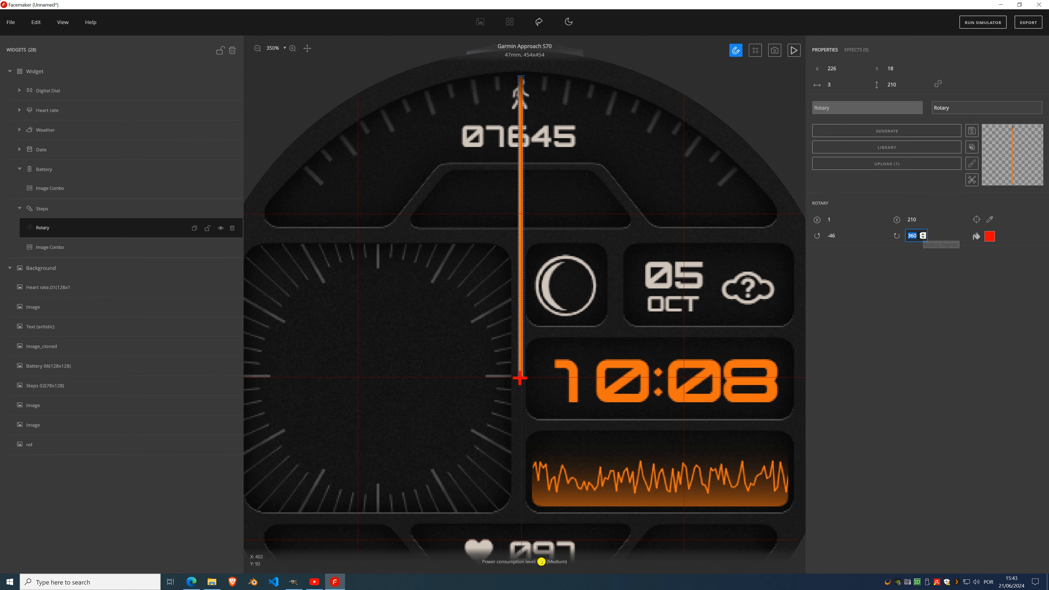
type("46")
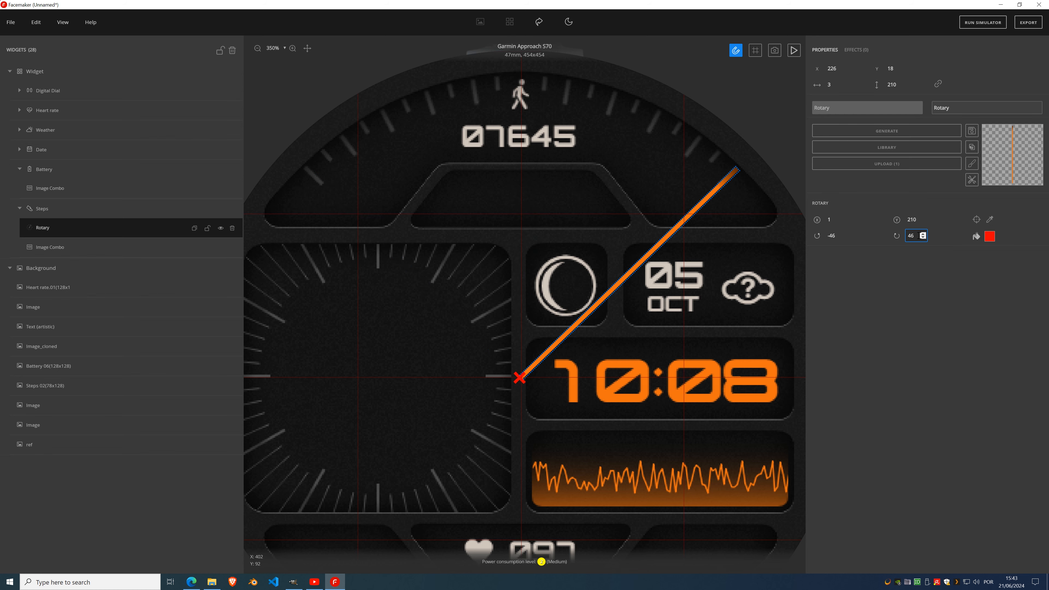
left_click(905, 298)
- Run the watch face preview to check the steps pointer's sweep, and stop it
scroll(448, 229, "down", 5)
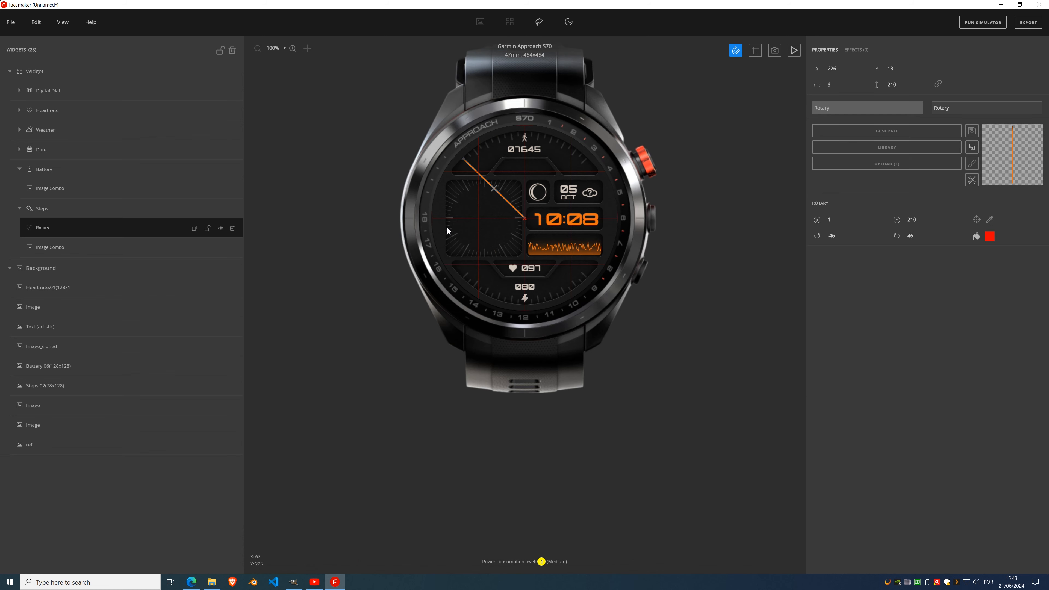
left_click(796, 50)
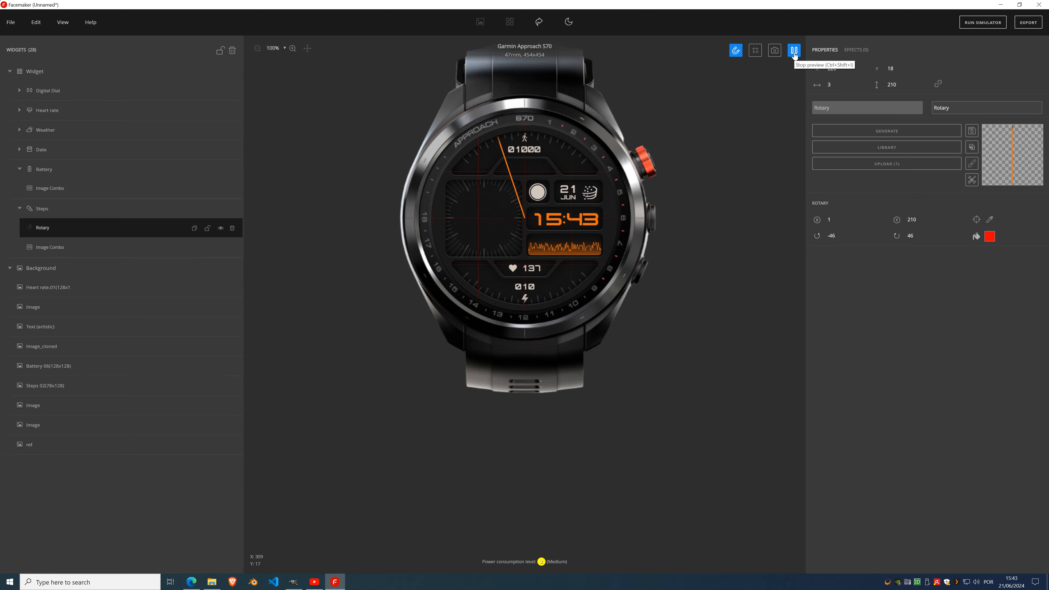
left_click(794, 51)
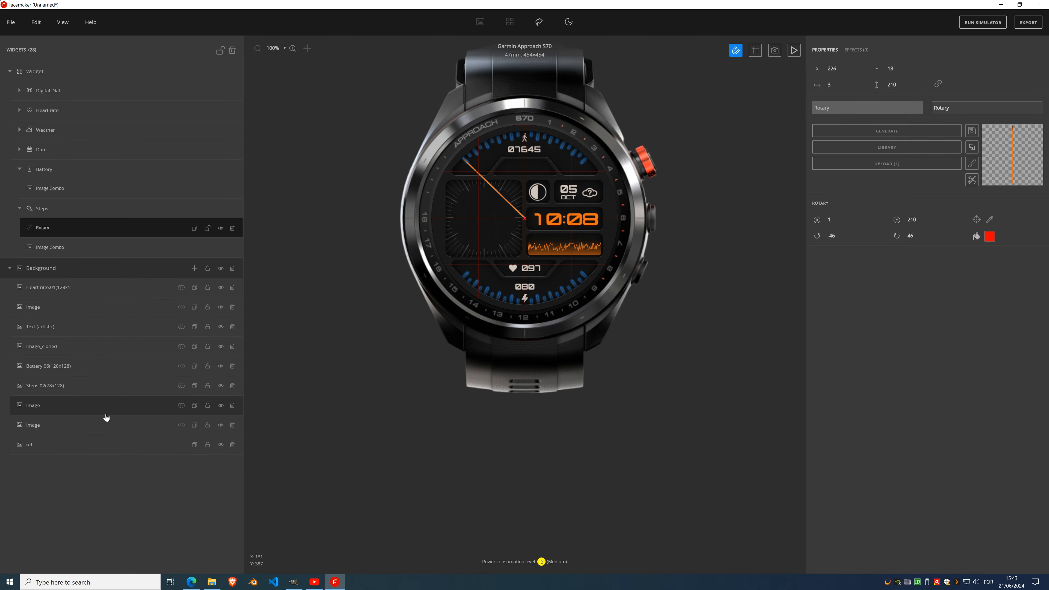
- Examine which parts of the watch face each image layer in the Background group covers
left_click(76, 294)
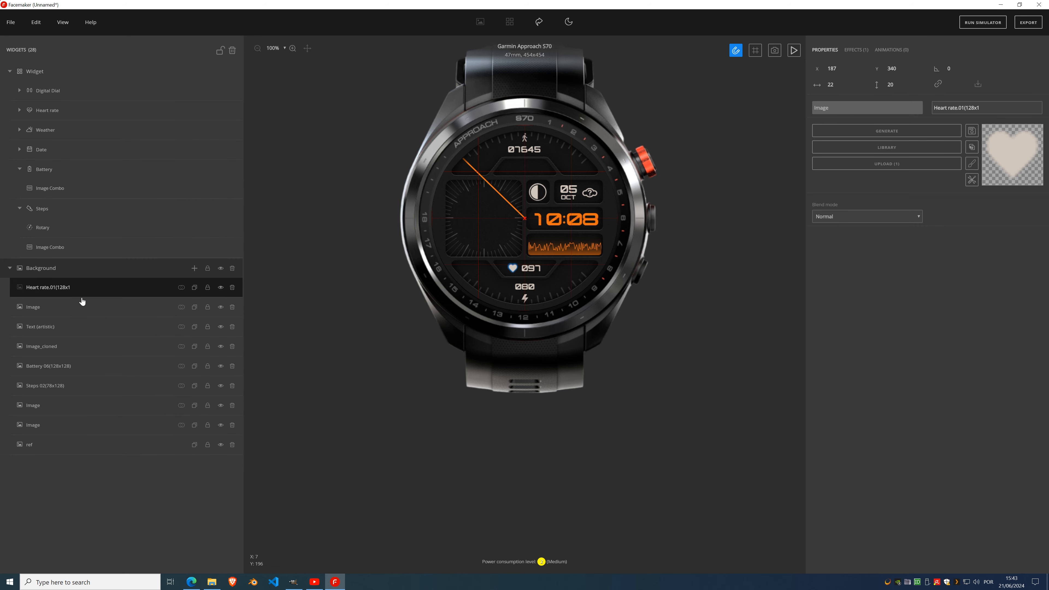
left_click(76, 309)
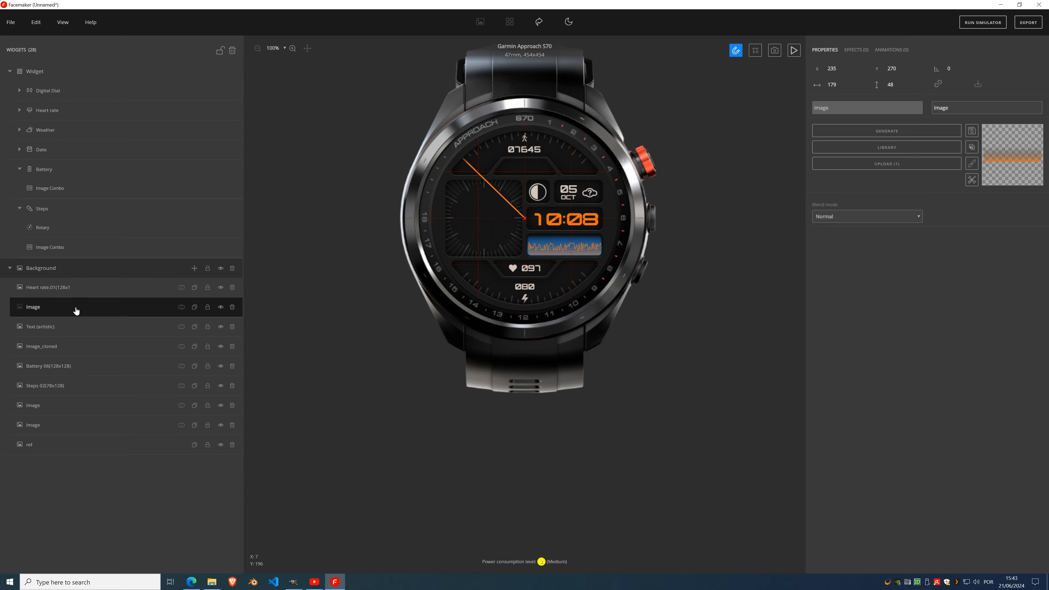
left_click(66, 332)
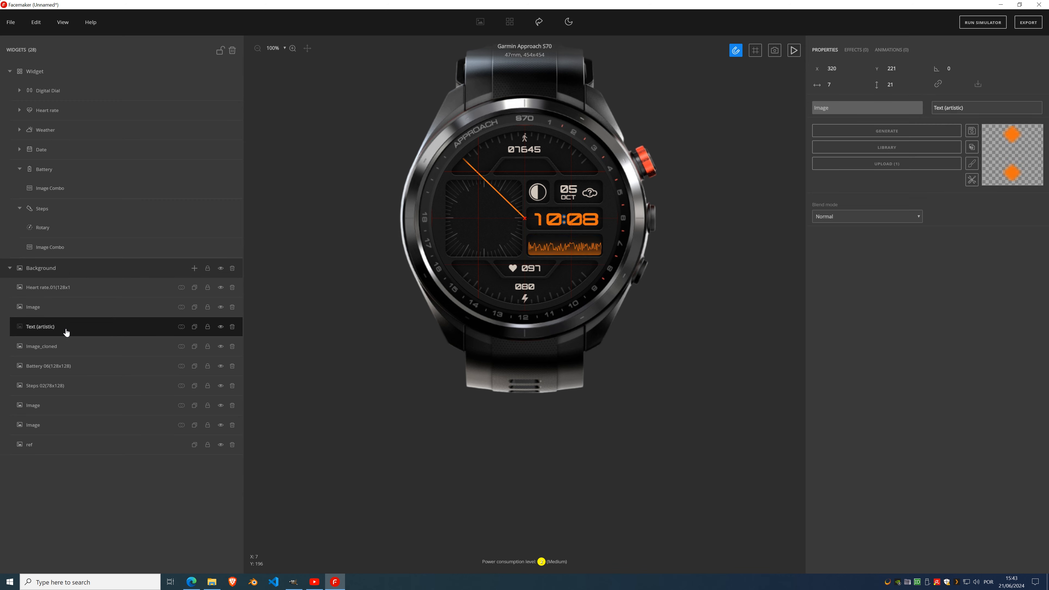
left_click(67, 350)
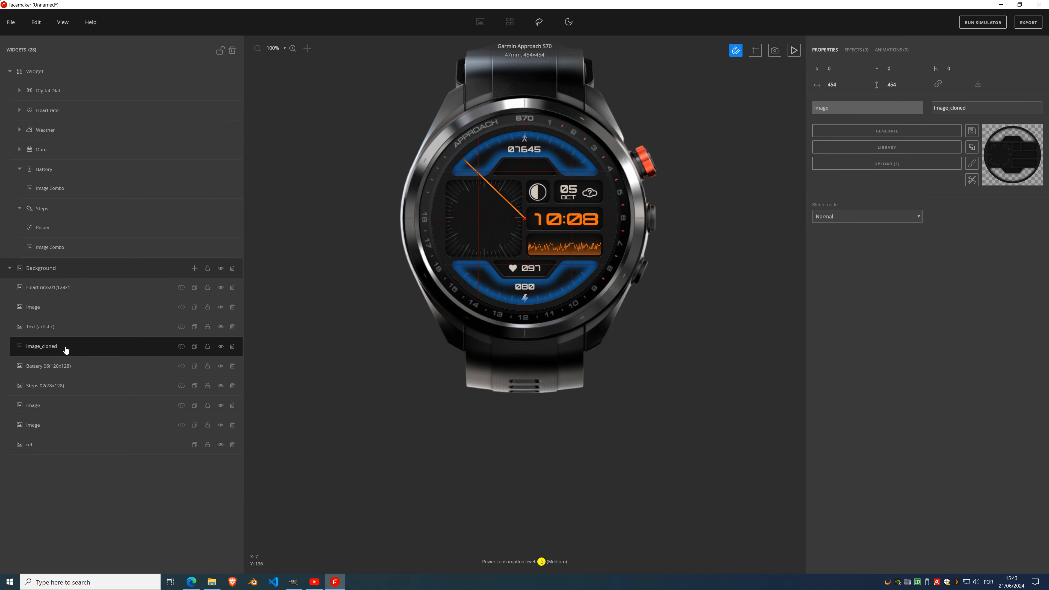
left_click(62, 365)
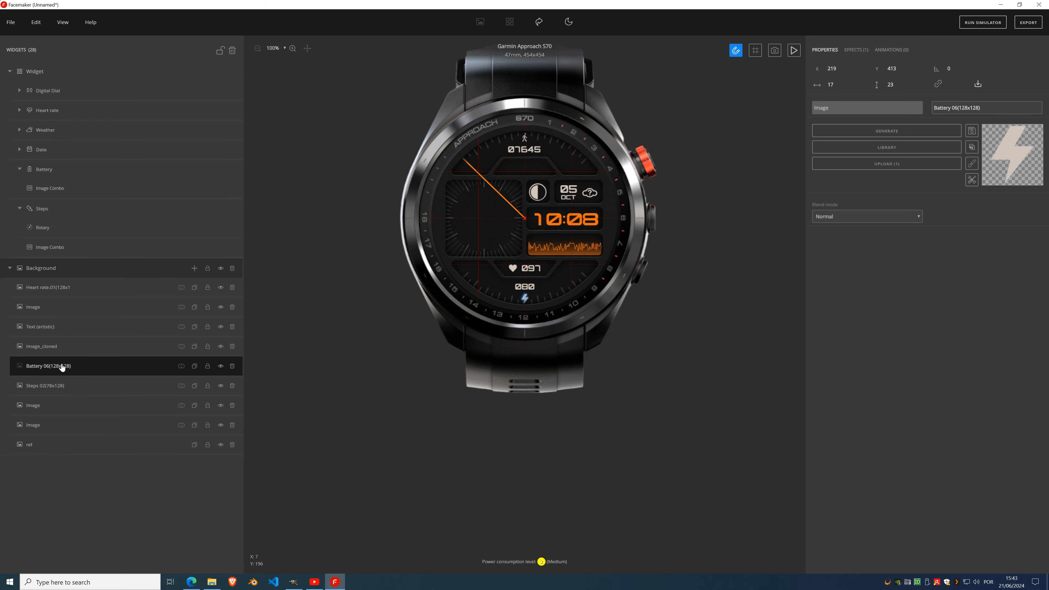
left_click(60, 384)
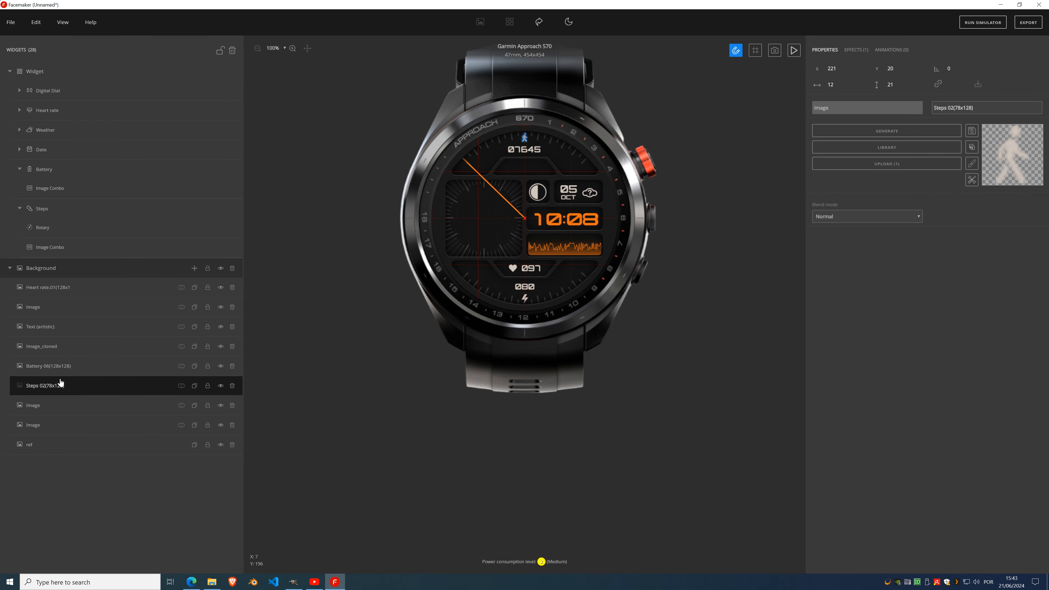
left_click(54, 409)
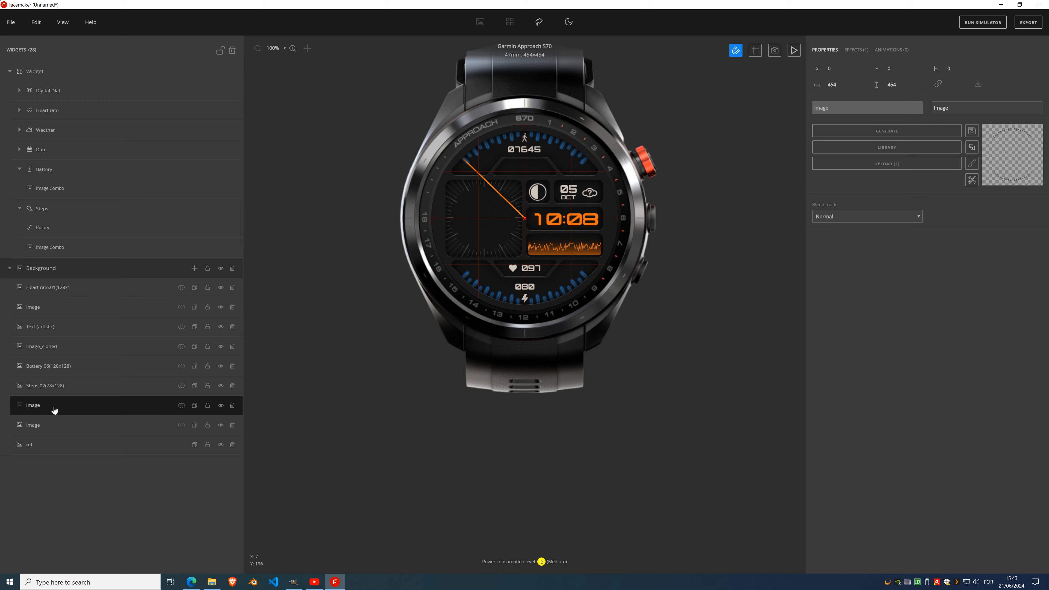
left_click(51, 424)
left_click(54, 343)
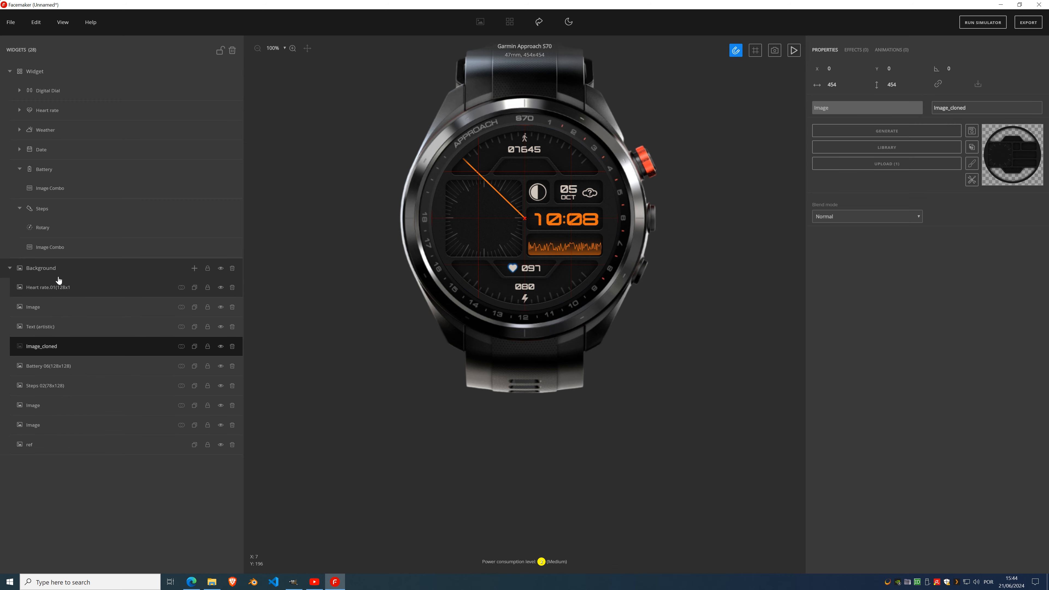
- Merge the heart rate icon in the Background group with the graph image and the Text (artistic) layer below it
left_click(180, 288)
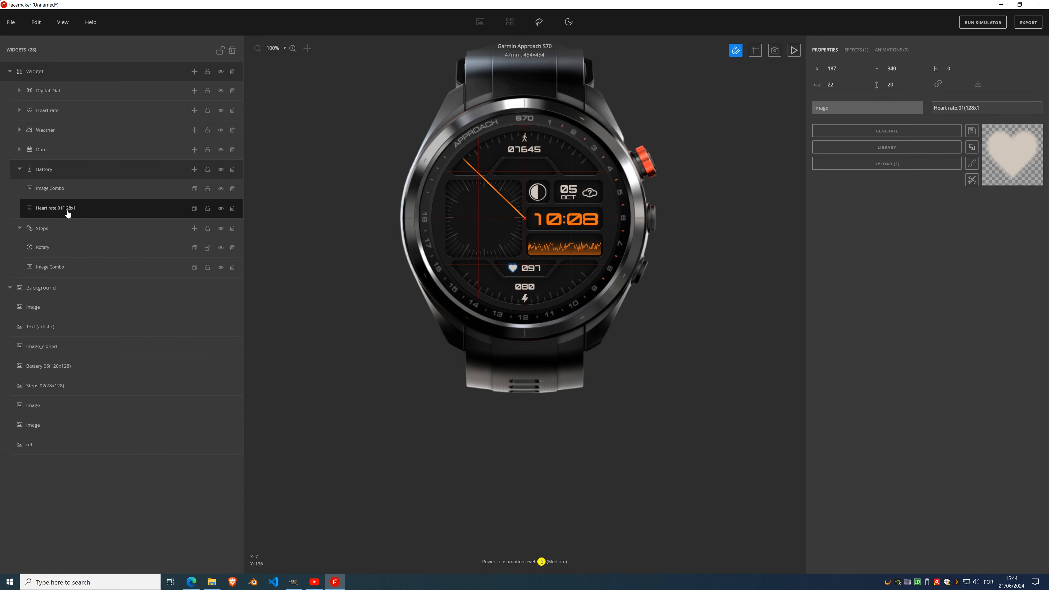
left_click_drag(66, 209, 49, 300)
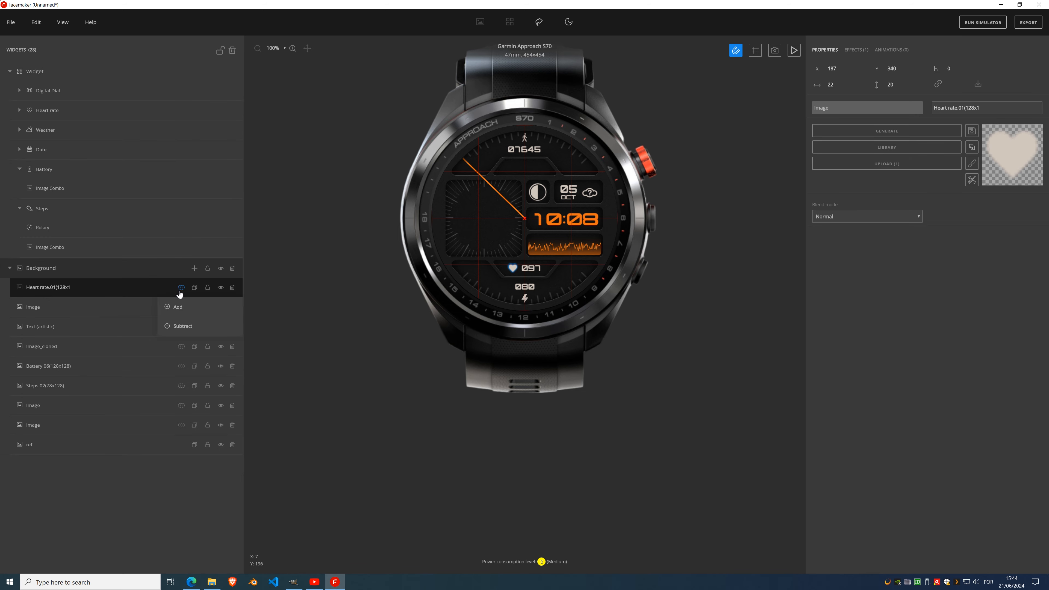
key("Delete")
key("Delete")
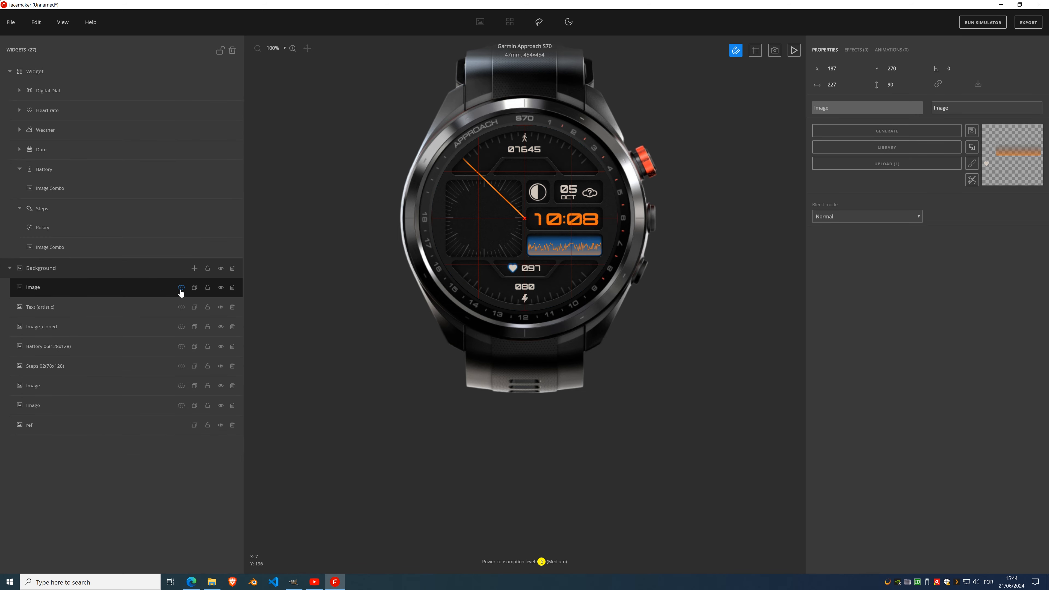
key("ctrl")
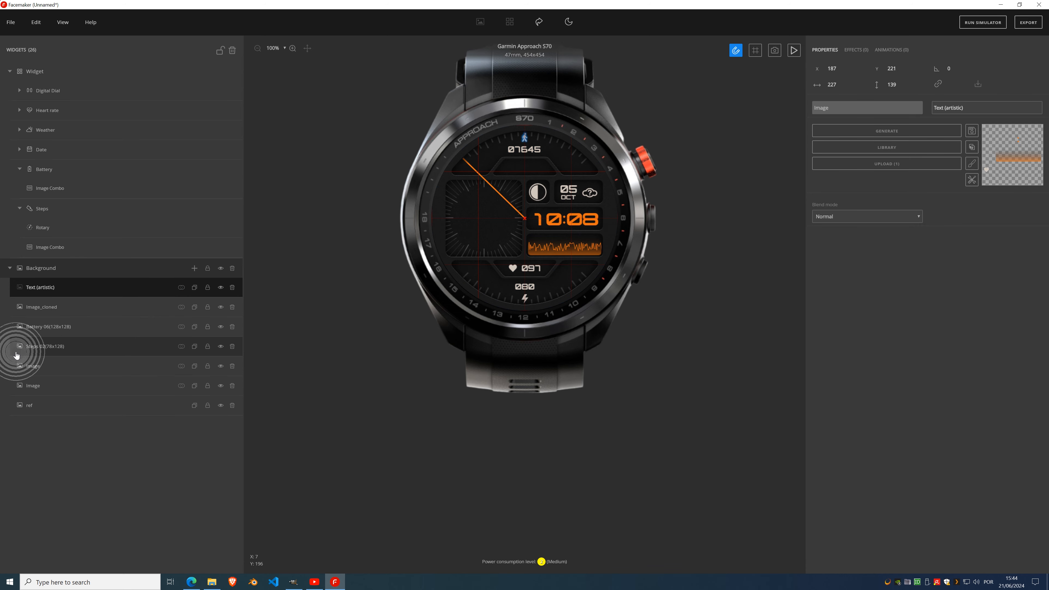
- Merge the combined Text (artistic) layer into the Image_cloned layer using Add
left_click(57, 312)
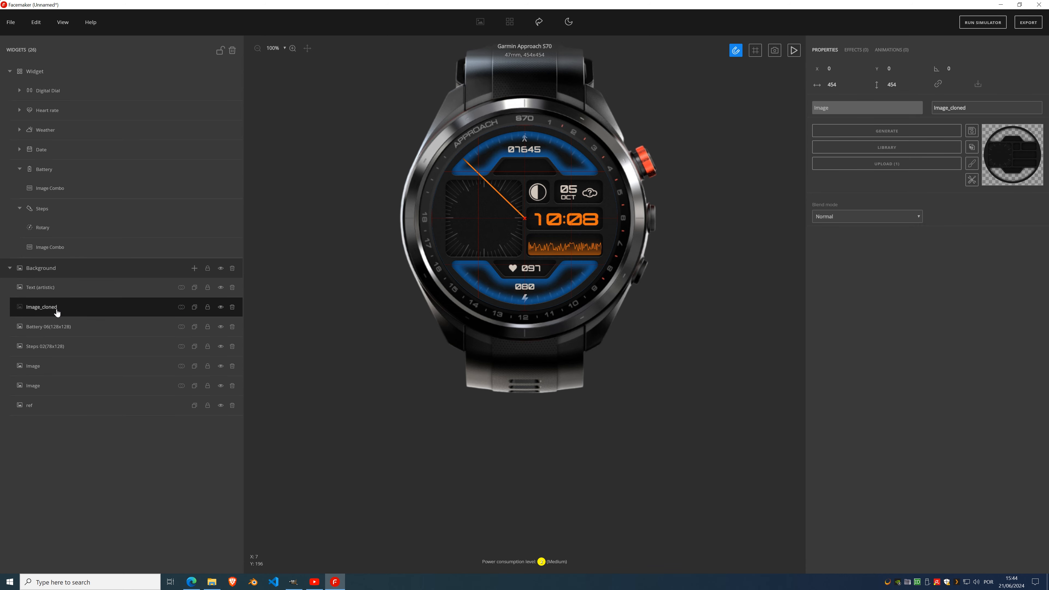
left_click(63, 288)
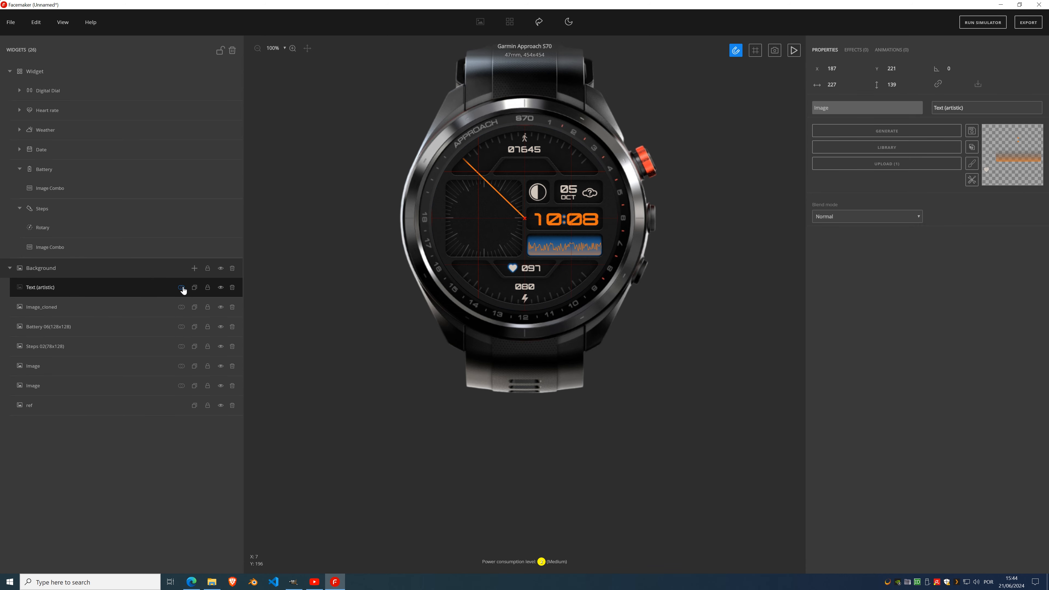
left_click(182, 288)
left_click(180, 306)
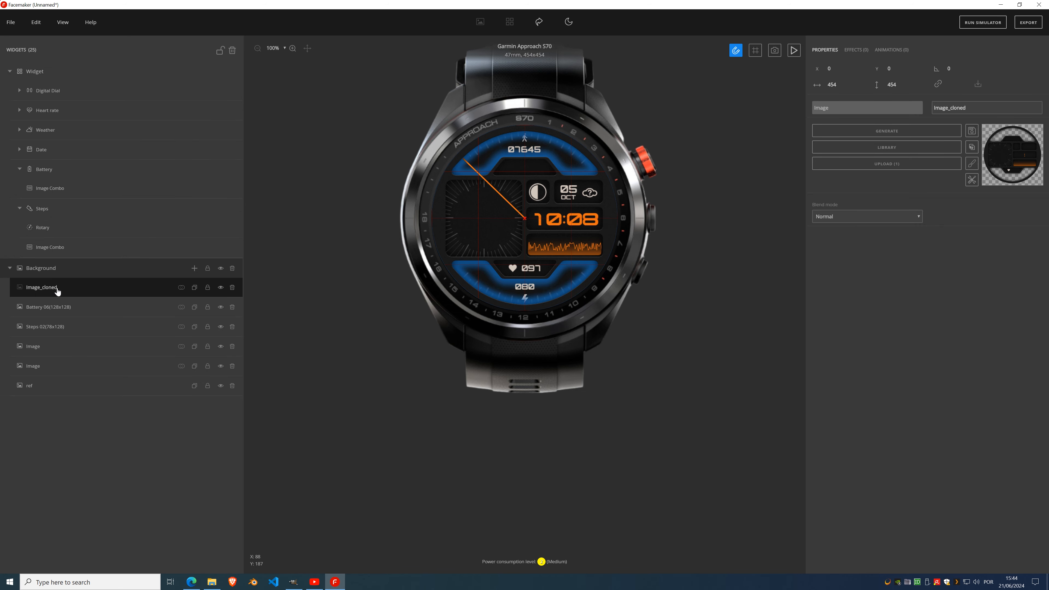
- Move the Image_cloned layer from Background into the Battery group above its Image Combo, and rename it "fg"
left_click_drag(58, 291, 57, 189)
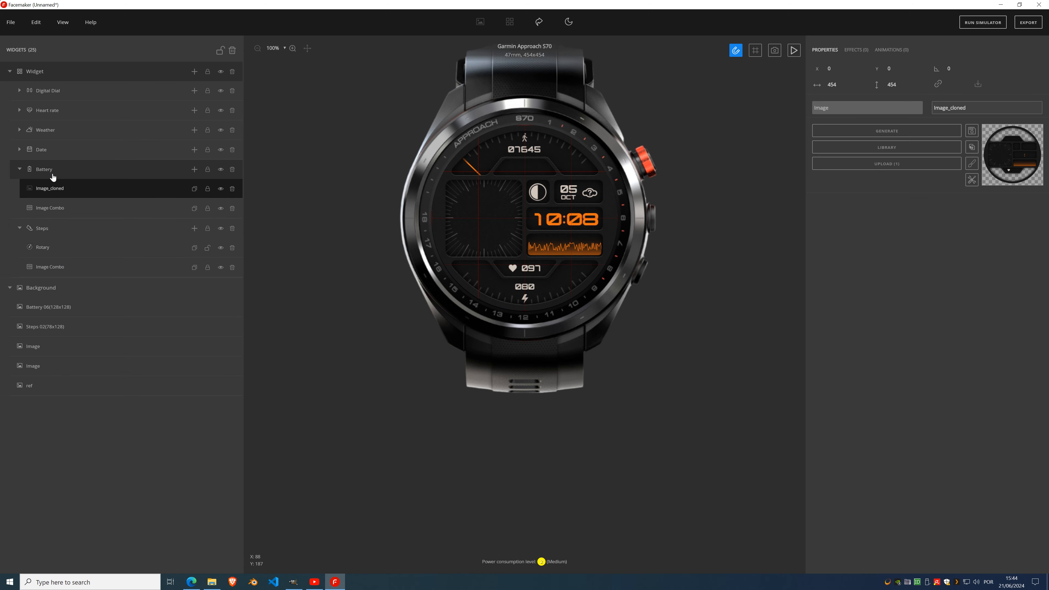
left_click(54, 208)
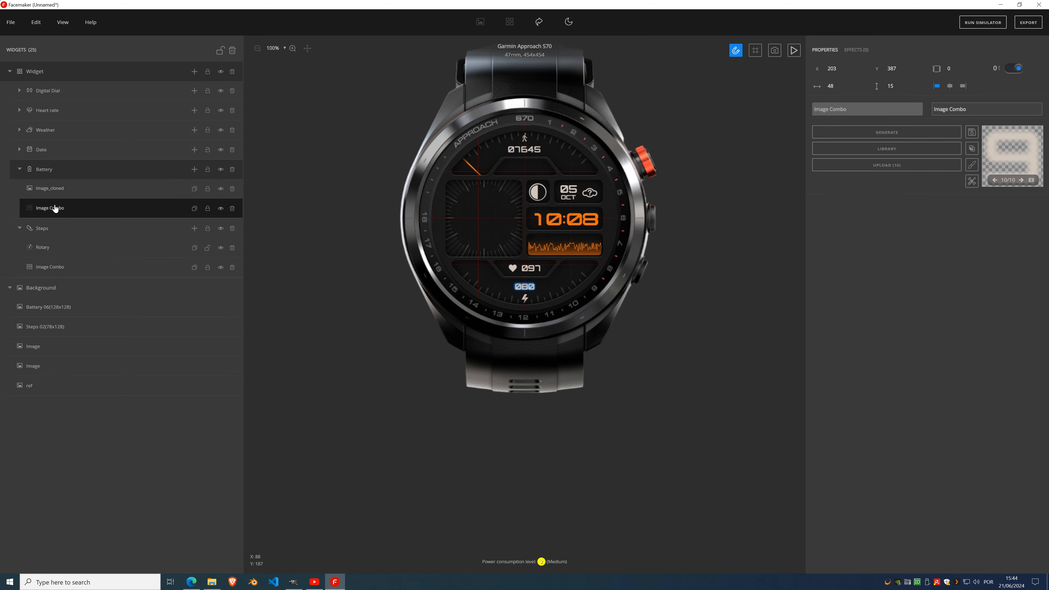
left_click(53, 190)
double_click(58, 190)
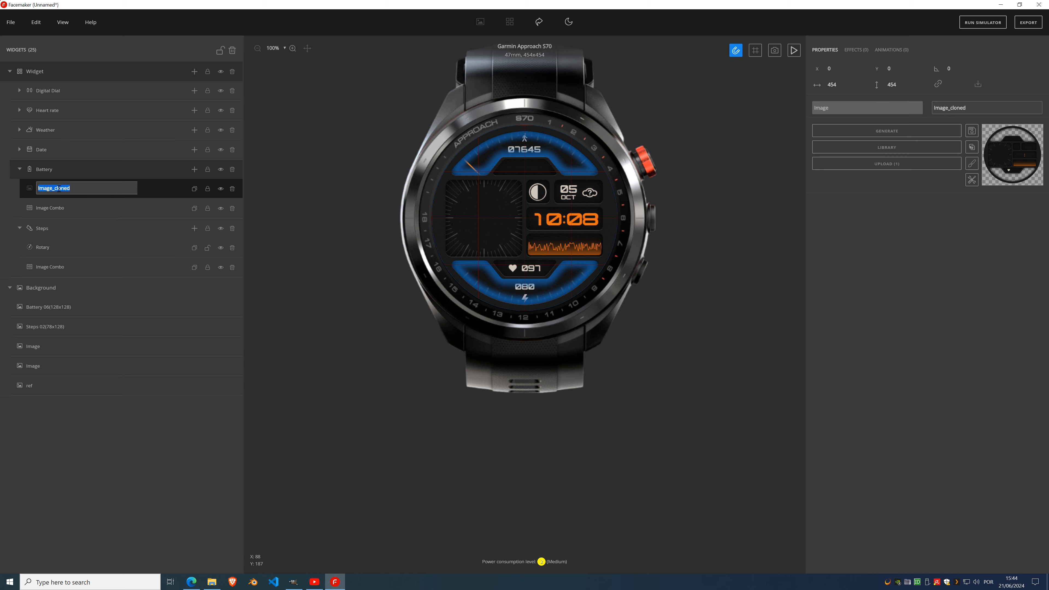
type("fg")
key("Return")
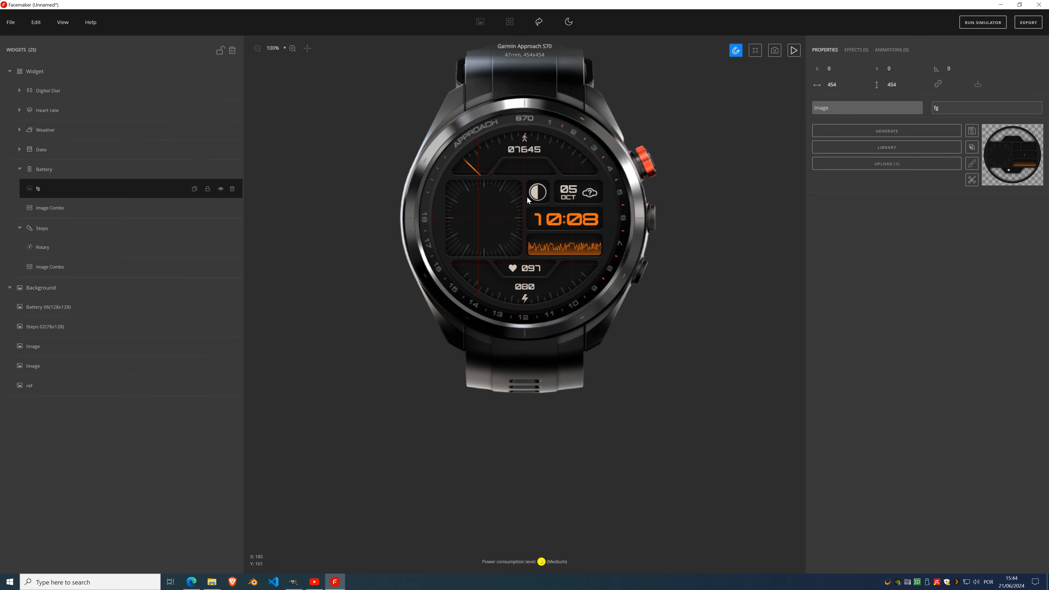
- Run the watch face preview and examine the steps pointer up close around the upper dial
left_click(794, 50)
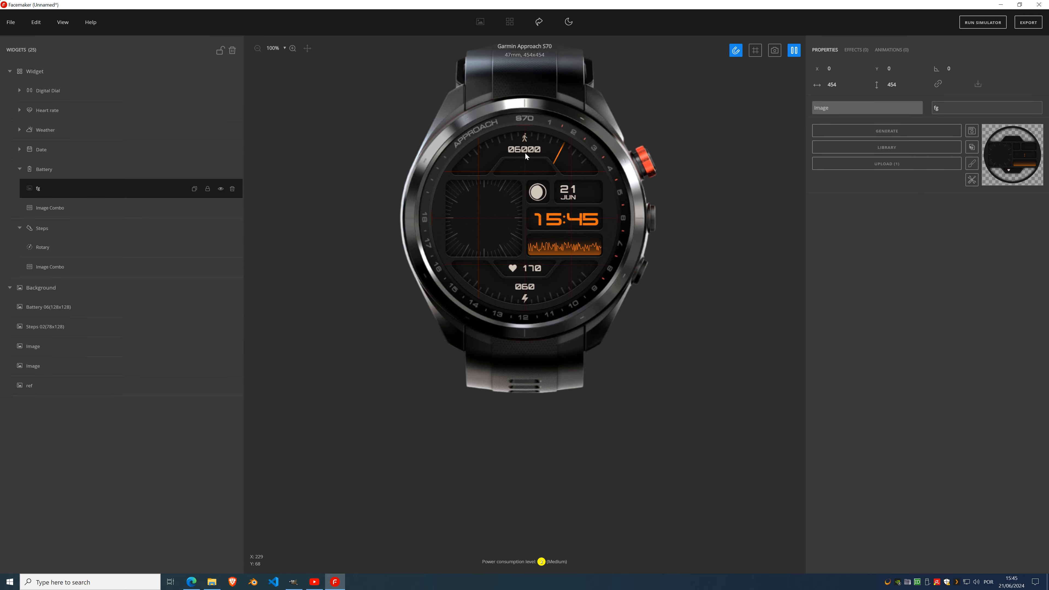
scroll(522, 153, "up", 5)
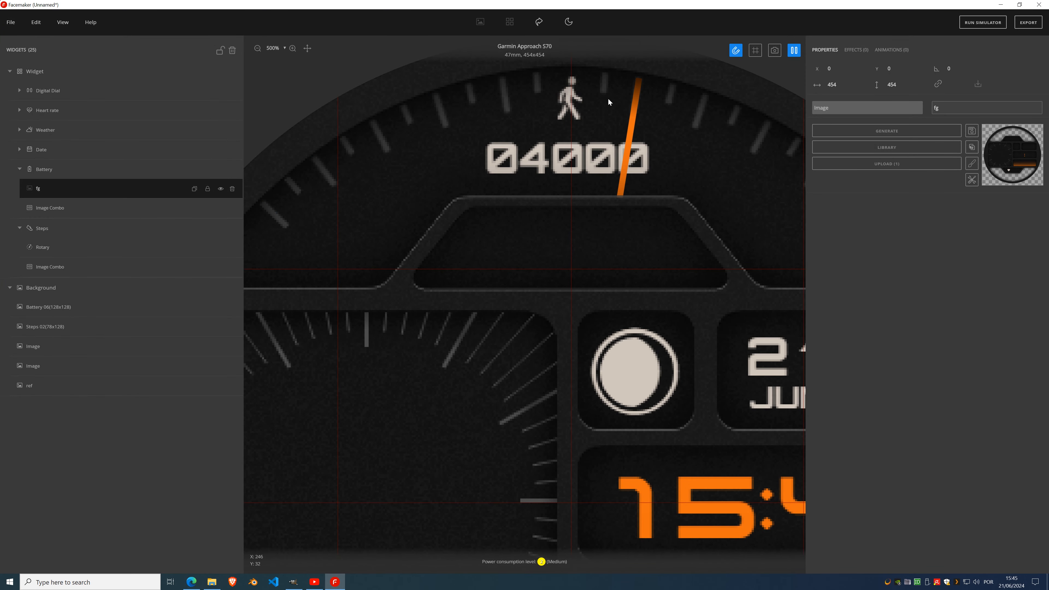
scroll(702, 162, "down", 3)
scroll(545, 141, "up", 3)
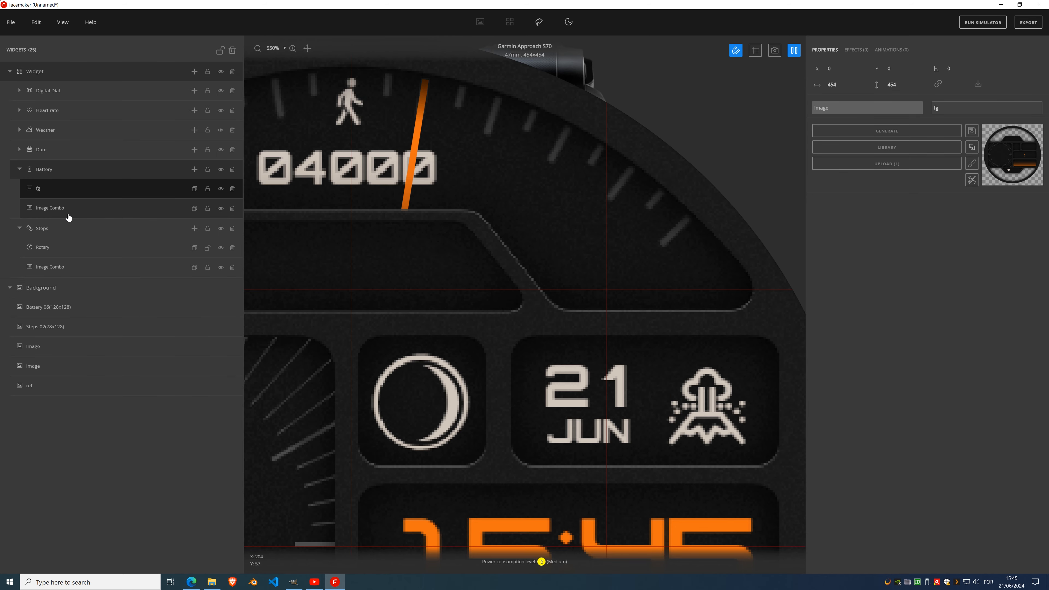
- Add a Fill color effect to the Steps group's Rotary pointer, using the saved orange custom color
left_click(63, 248)
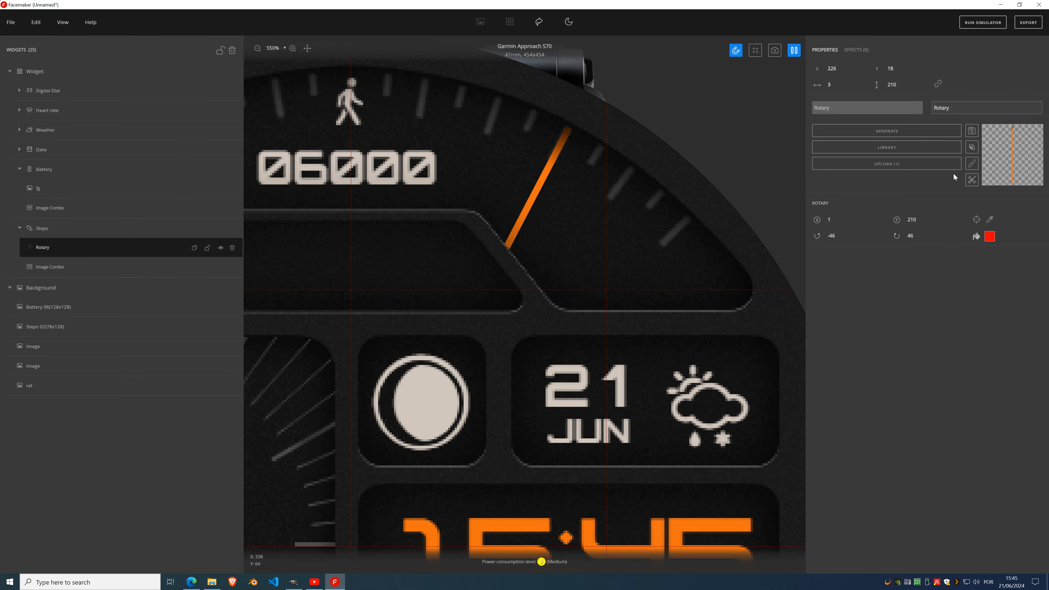
left_click(856, 50)
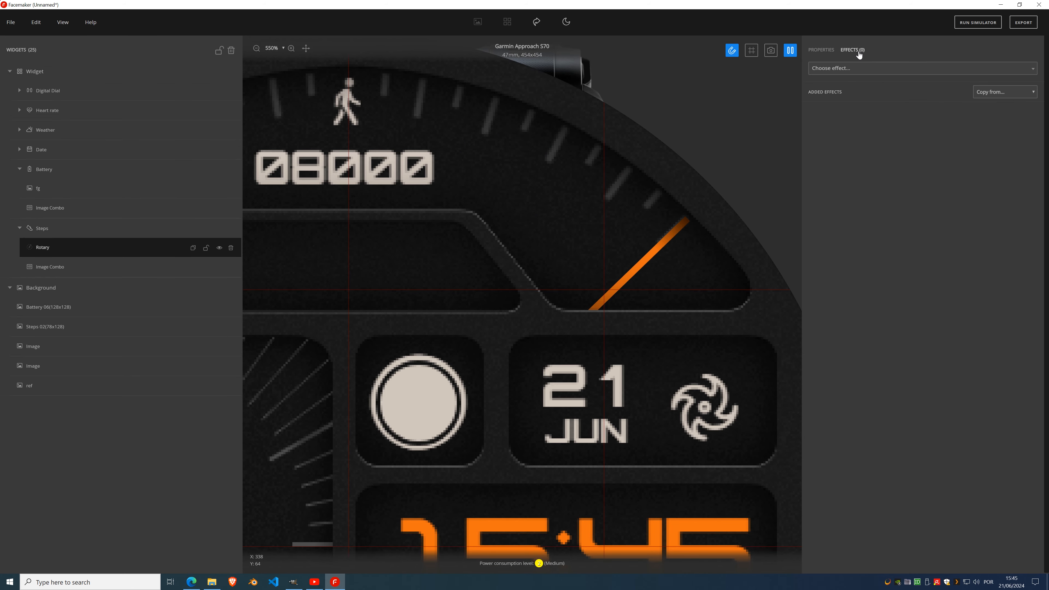
left_click(851, 70)
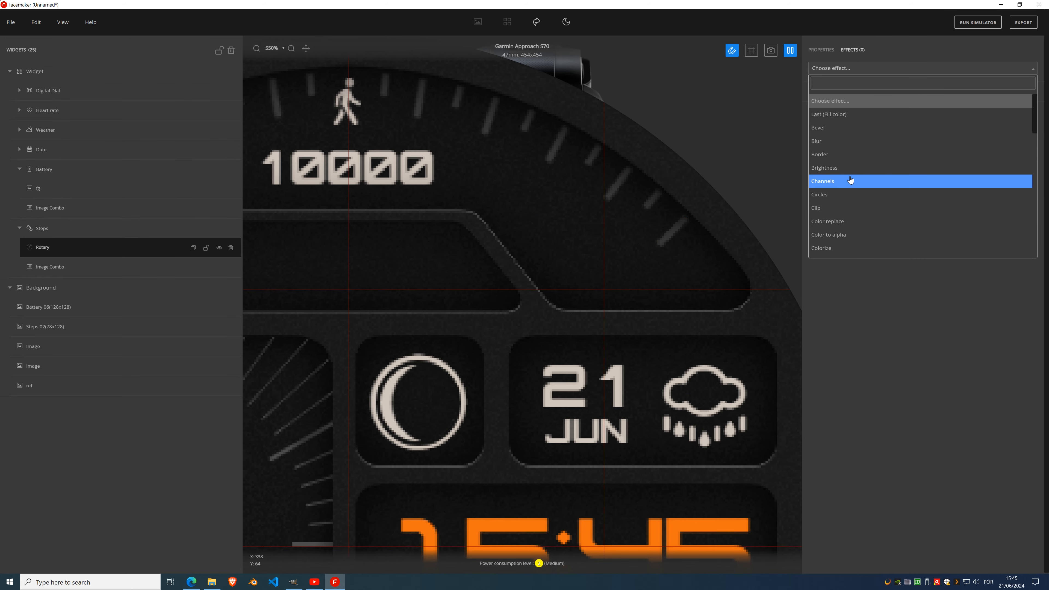
type("fill")
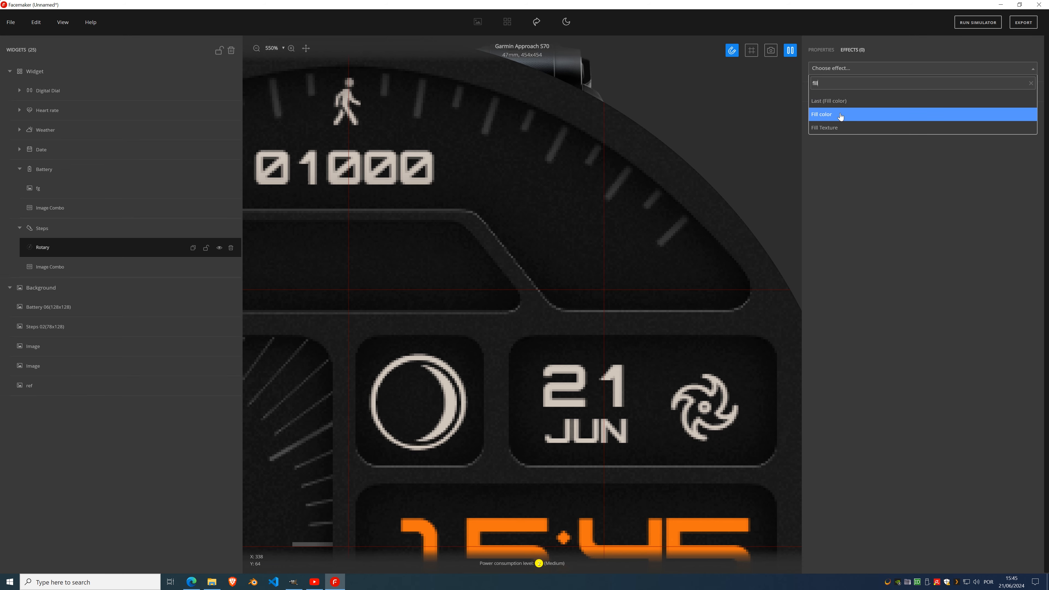
left_click(841, 116)
left_click(843, 133)
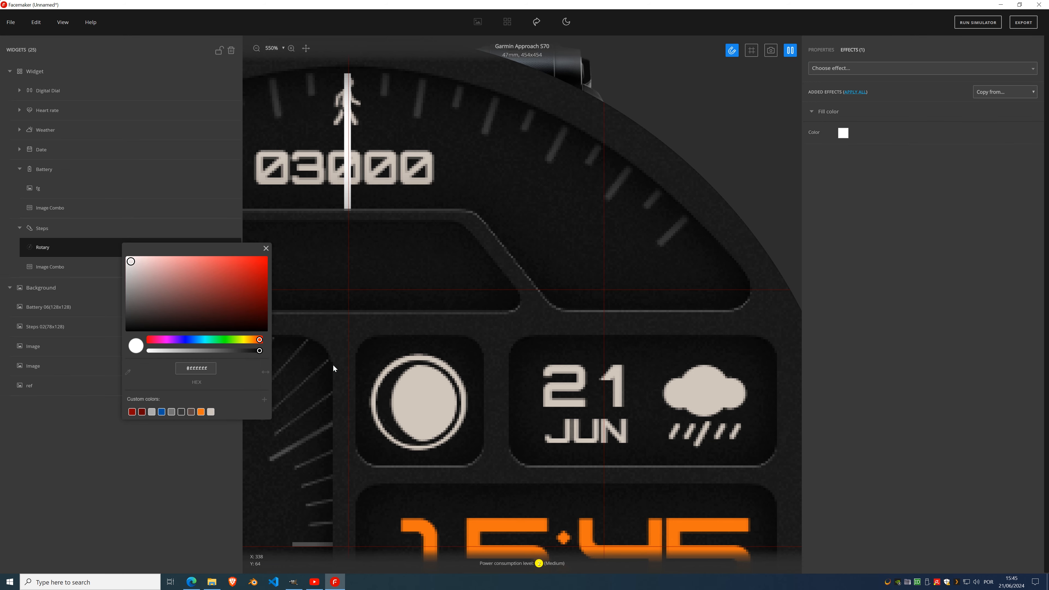
left_click(200, 412)
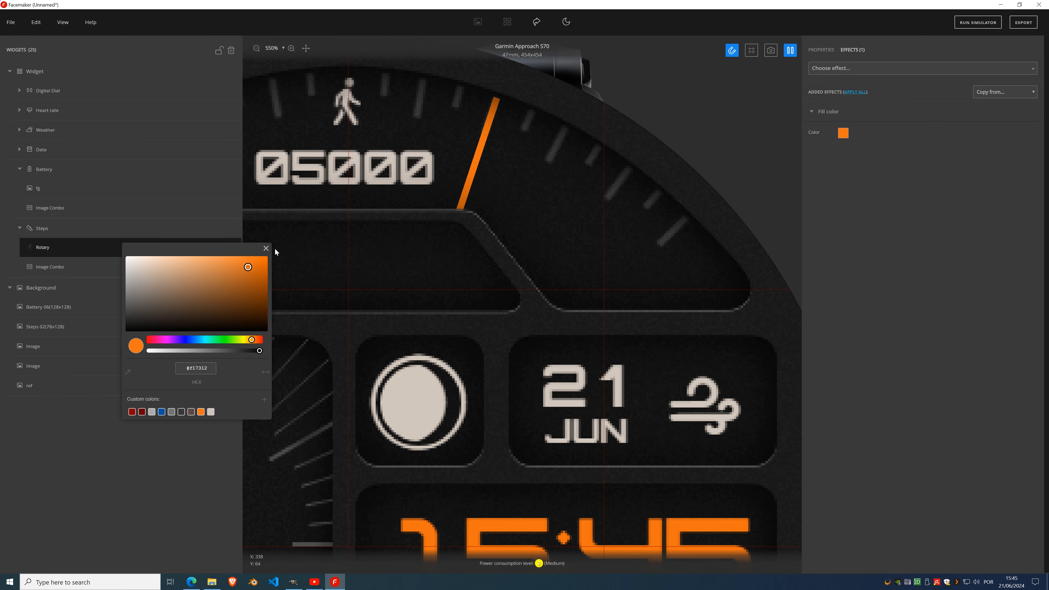
left_click(266, 248)
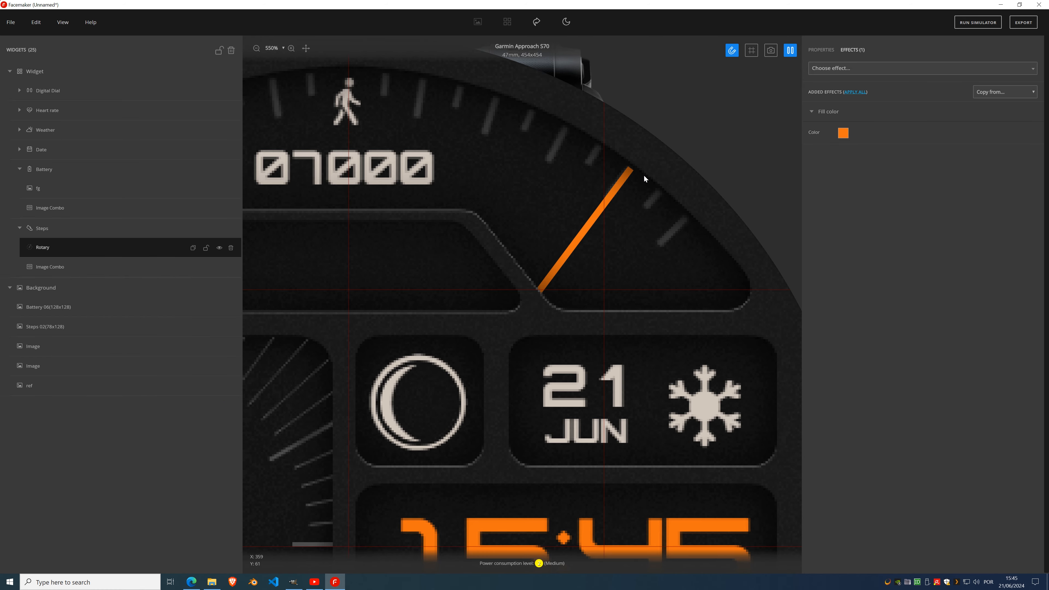
- Apply all added effects permanently to the steps pointer and stop the watch face preview
scroll(487, 217, "down", 6)
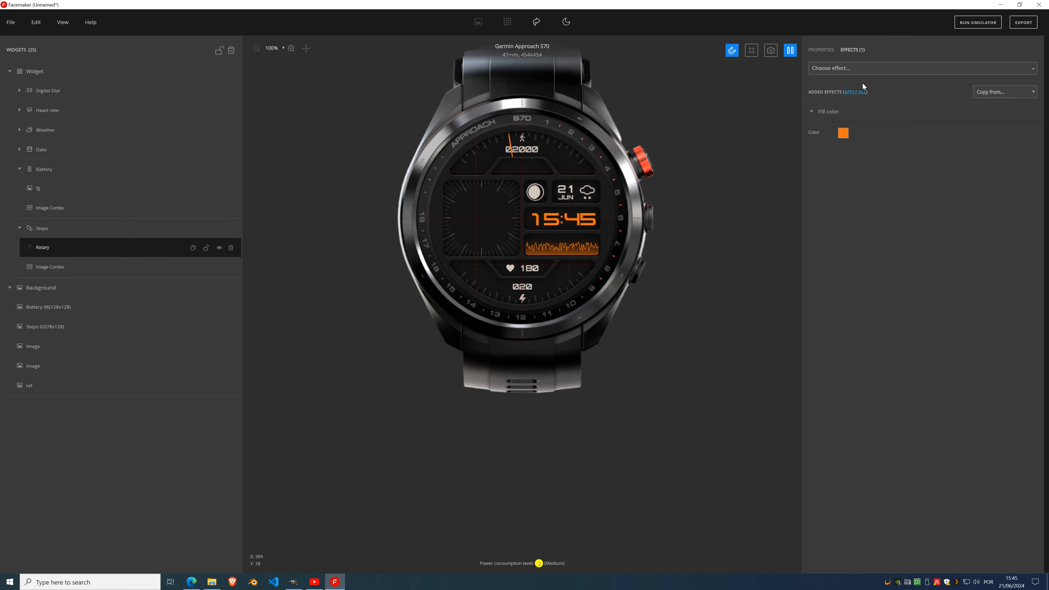
left_click(858, 92)
left_click(823, 52)
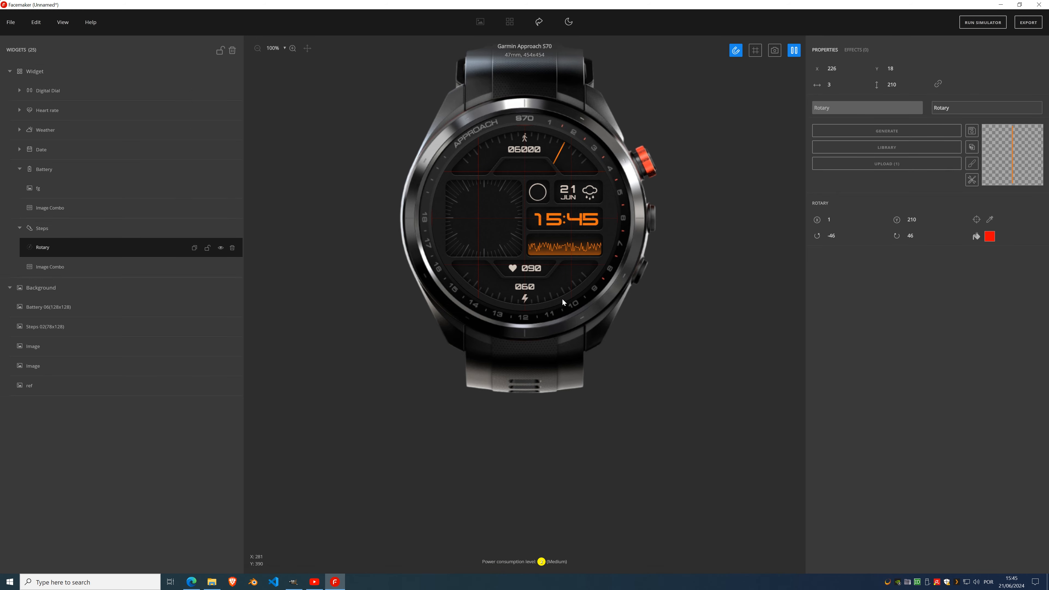
left_click(797, 53)
- Add a Rotary element to the Battery group directly above its Image Combo
left_click(64, 213)
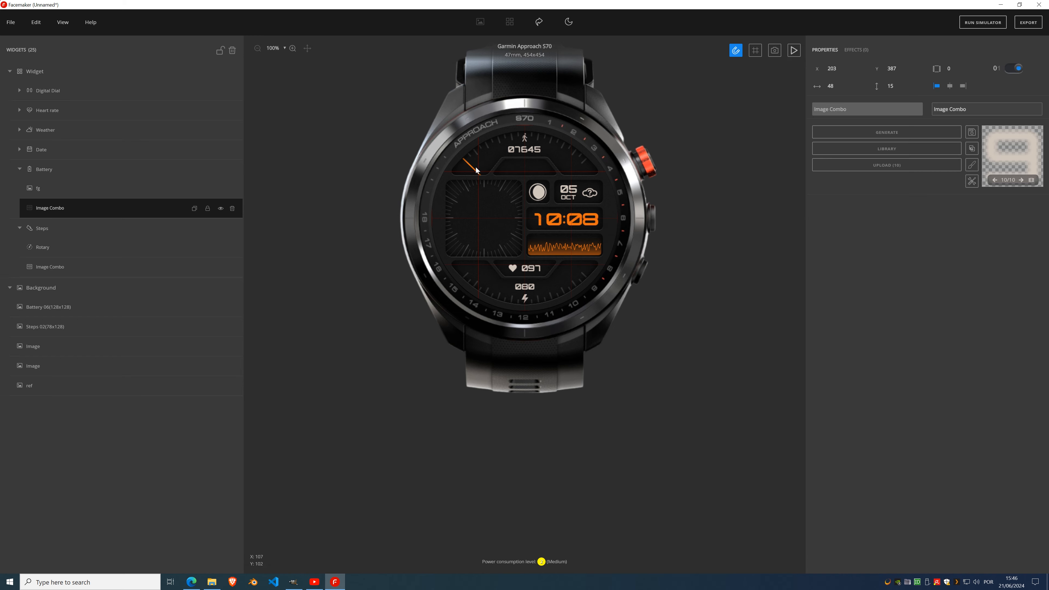
left_click(68, 250)
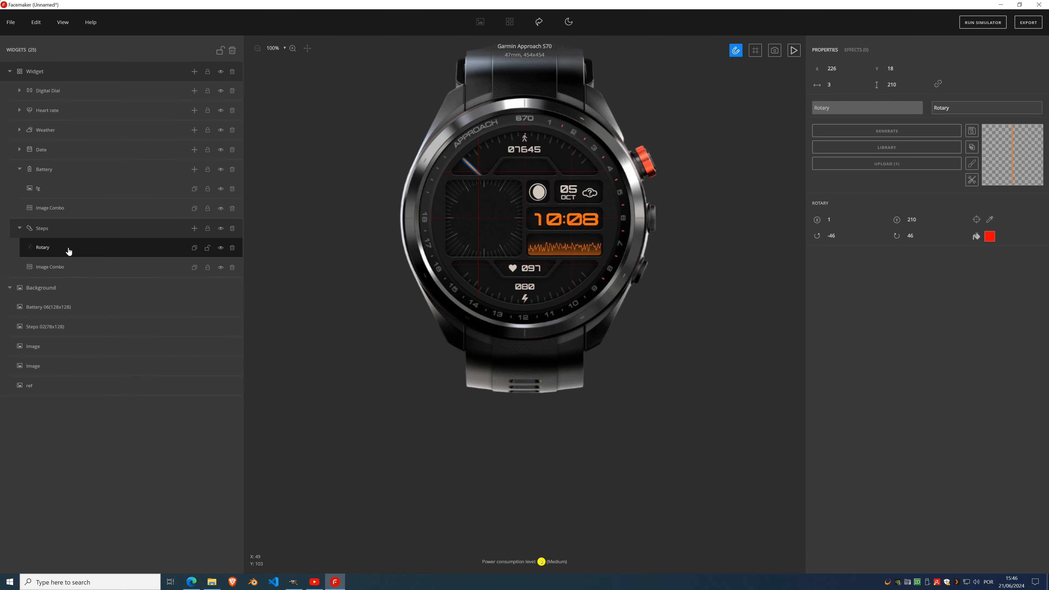
left_click(62, 207)
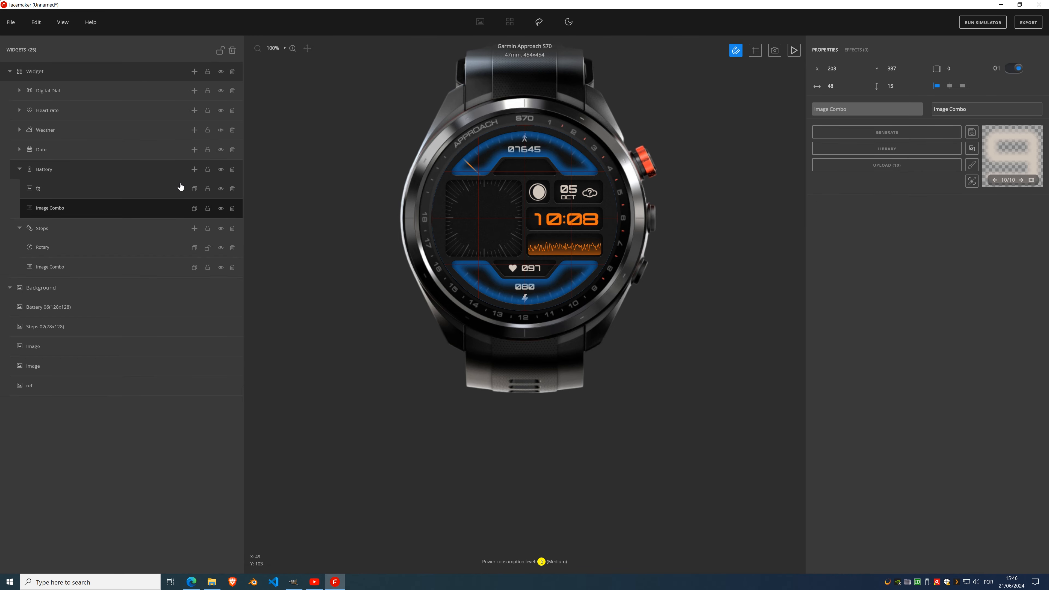
left_click(195, 170)
left_click(189, 345)
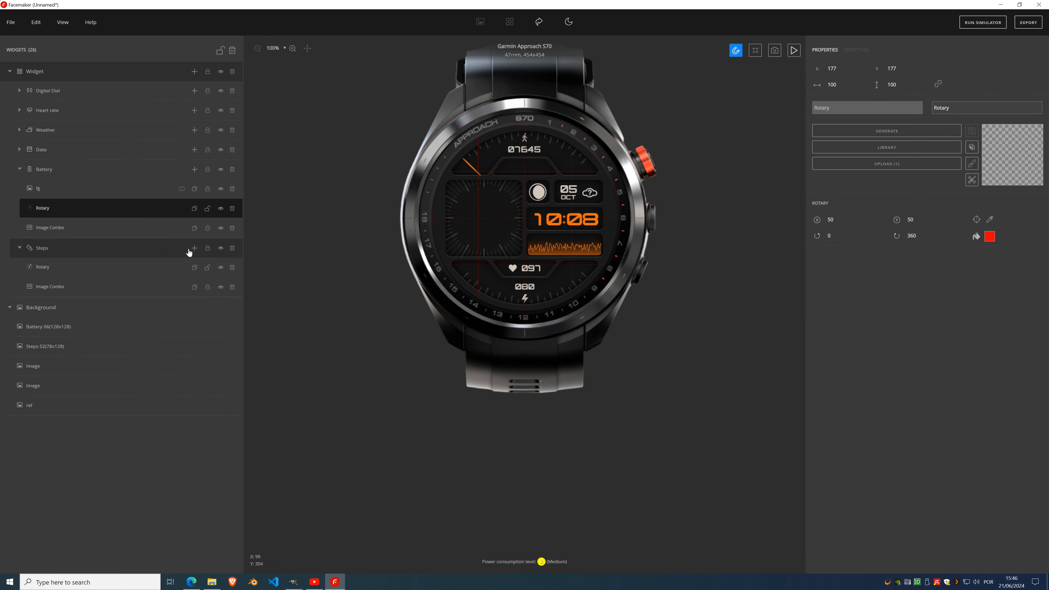
- Copy the orange pointer image from the Steps Rotary into the new Battery Rotary
left_click(74, 271)
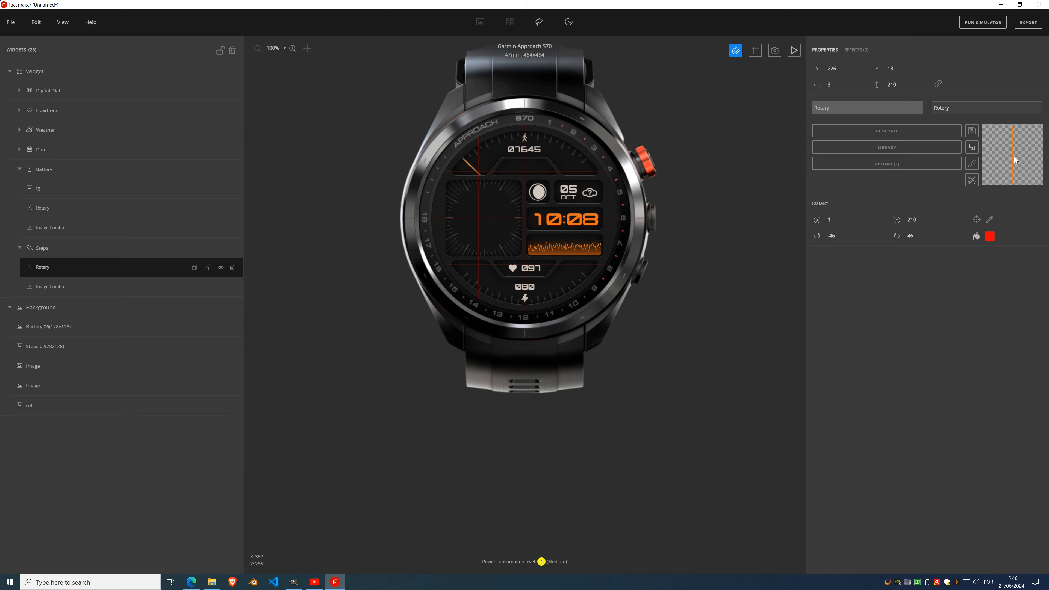
left_click(66, 209)
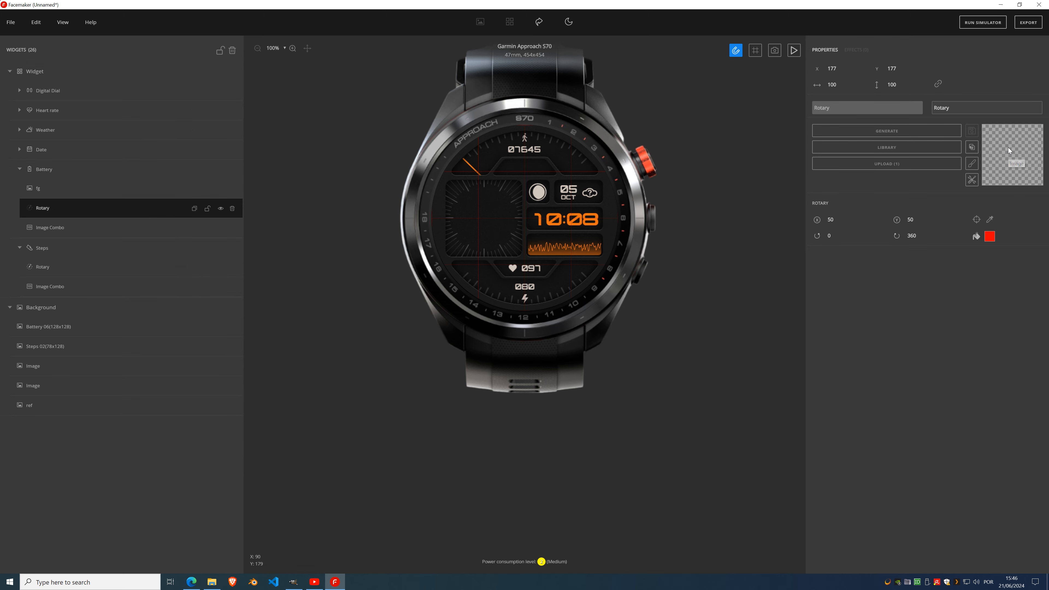
key("ctrl+v")
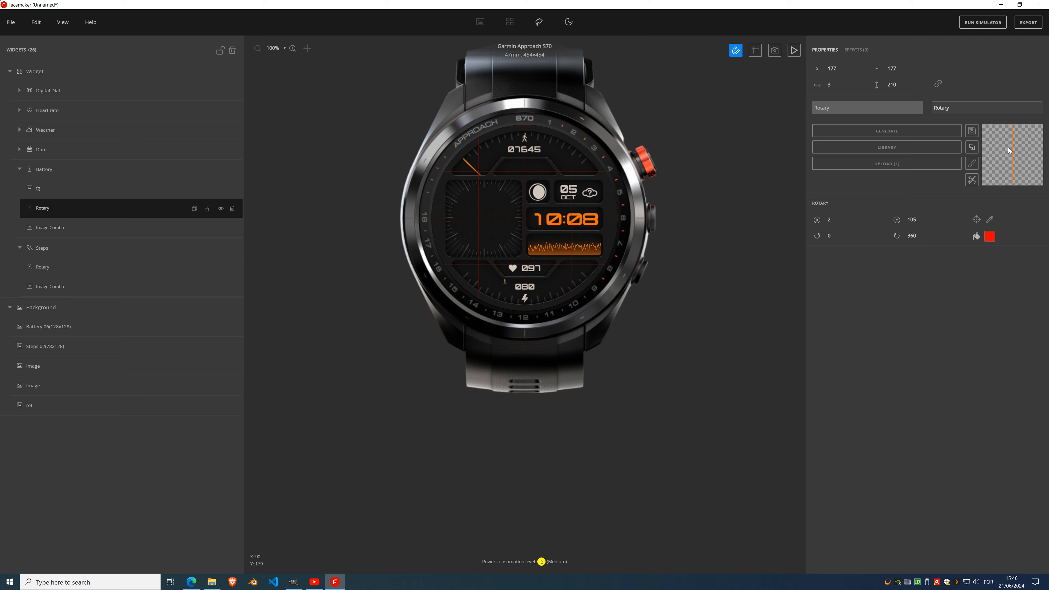
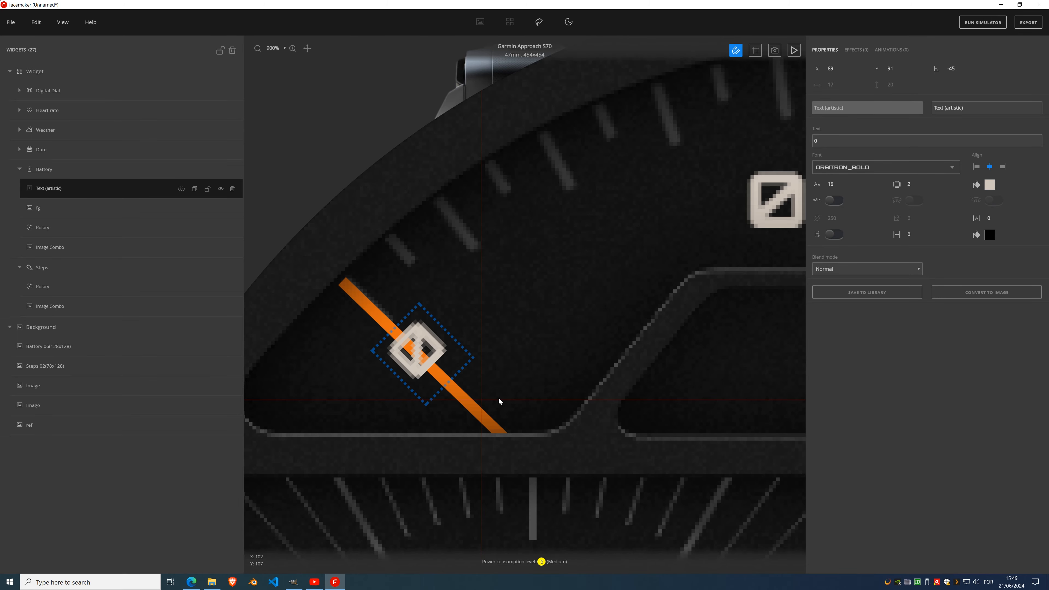
- Duplicate the Text (artistic) "0" label and move the copy to the right end of the upper dial
scroll(461, 351, "down", 3)
scroll(461, 352, "down", 5)
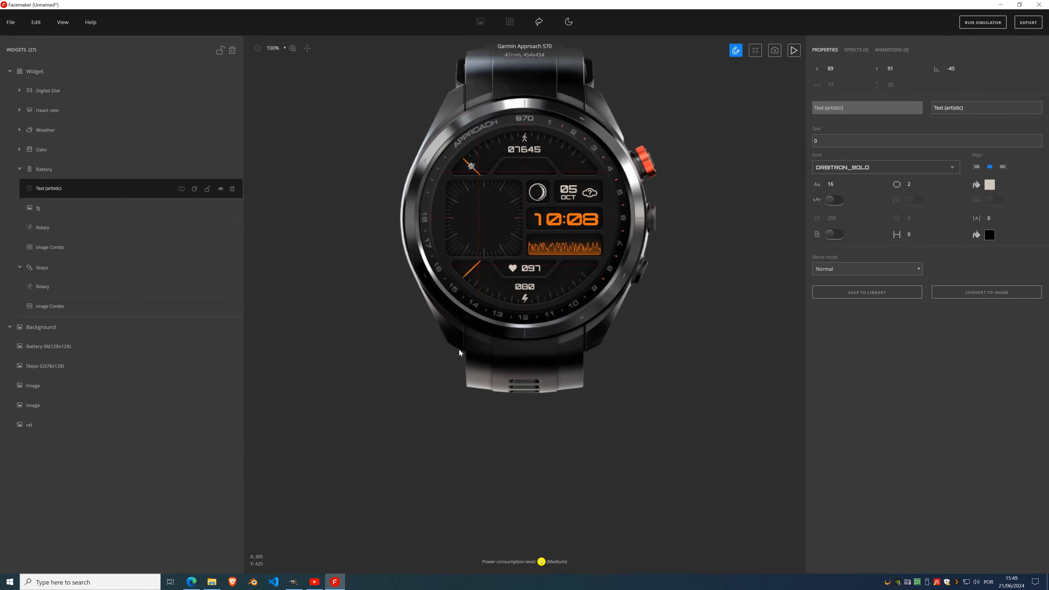
left_click(195, 189)
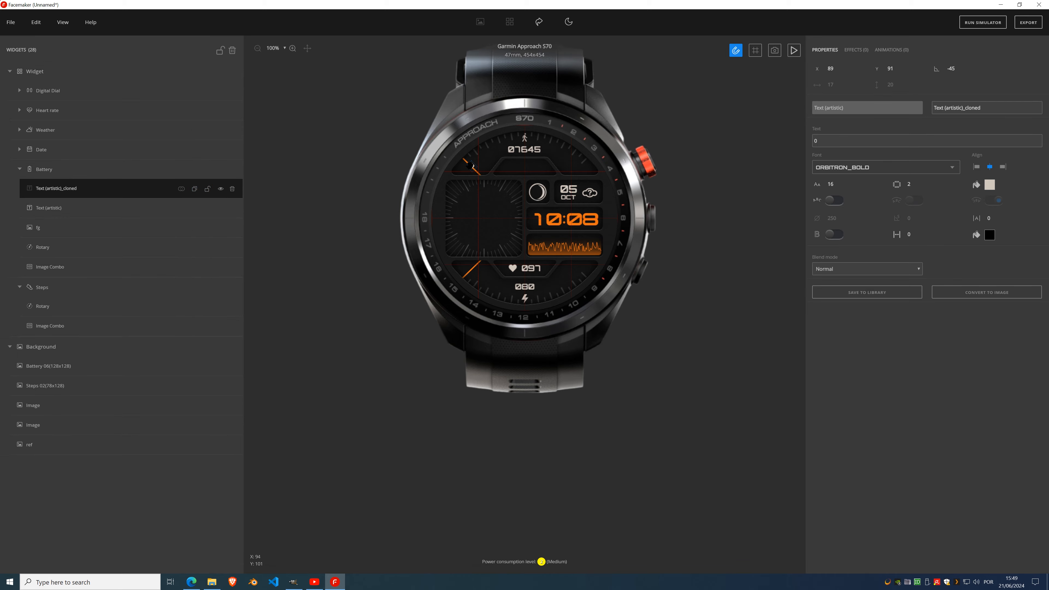
left_click_drag(471, 167, 573, 167)
- Change the cloned label's text to 100, rotate it to 45 degrees, and place it at about X 339, Y 91
scroll(603, 169, "up", 5)
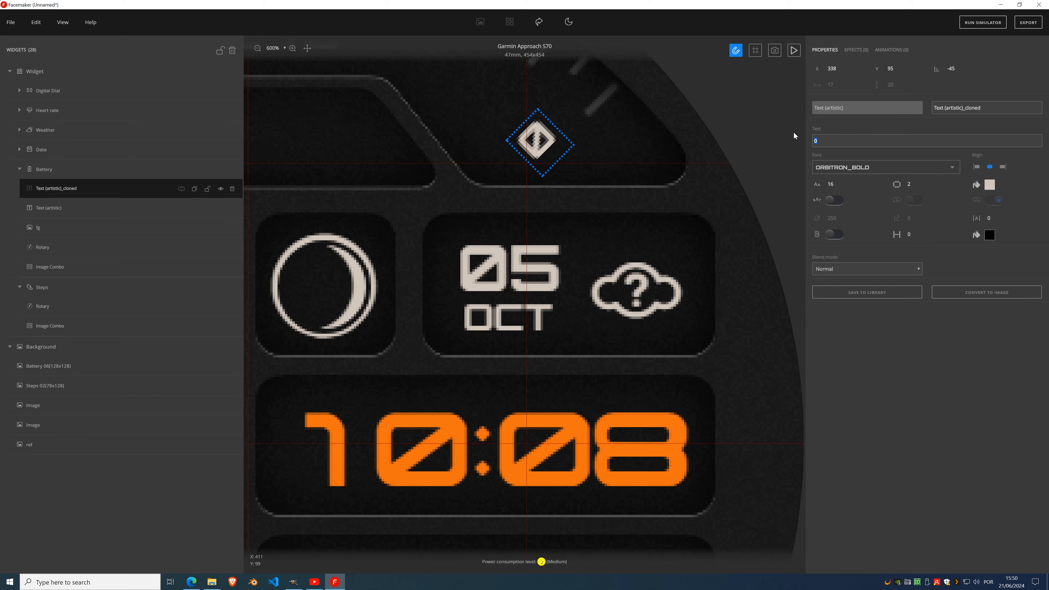
type("100")
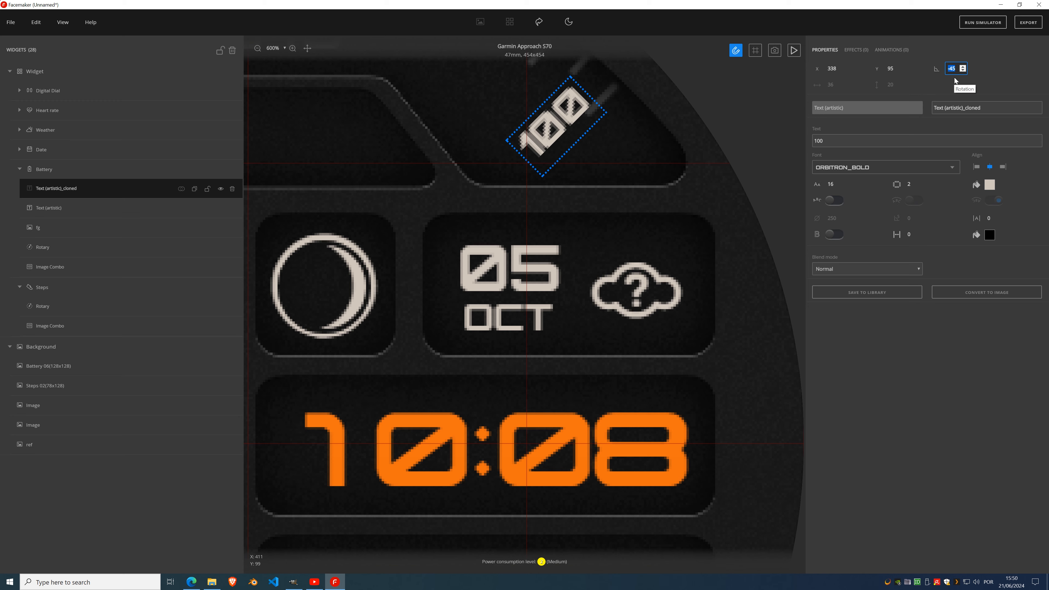
type("45")
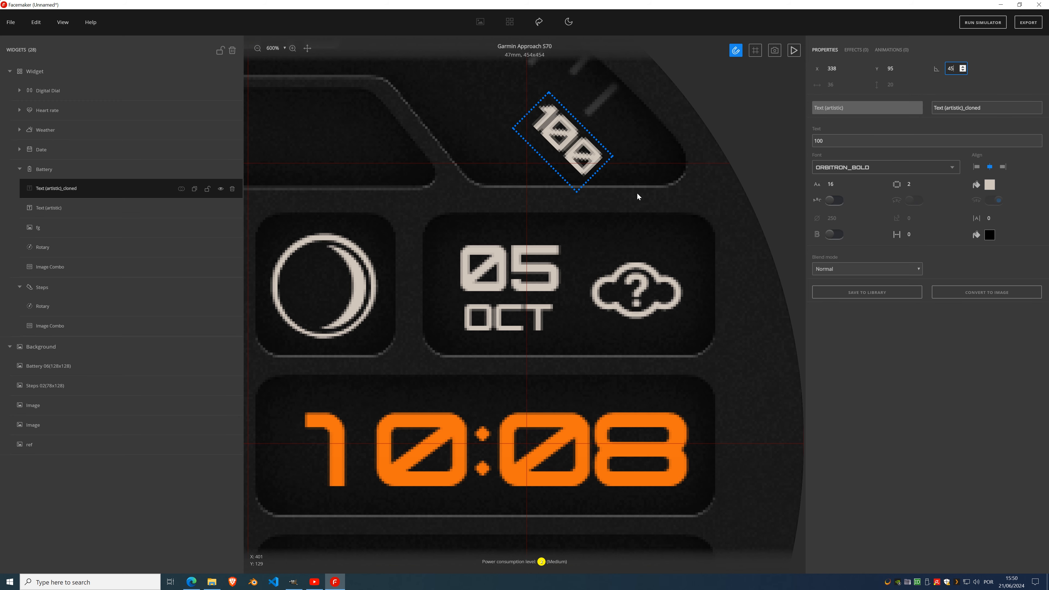
mouse_move(575, 158)
left_mouse_down()
mouse_move(561, 140)
mouse_move(581, 147)
left_mouse_up()
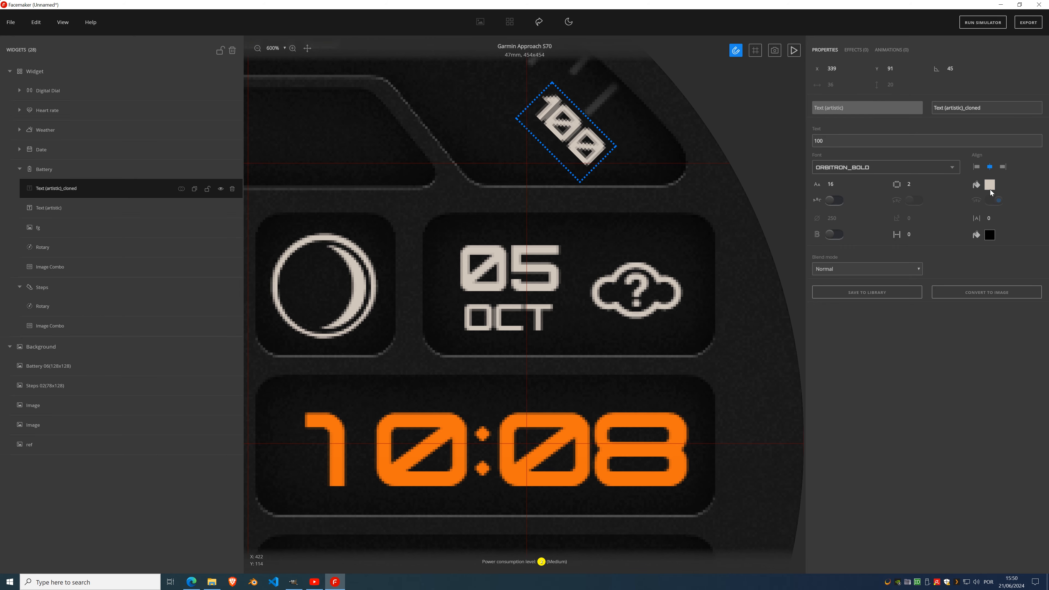
left_click(990, 185)
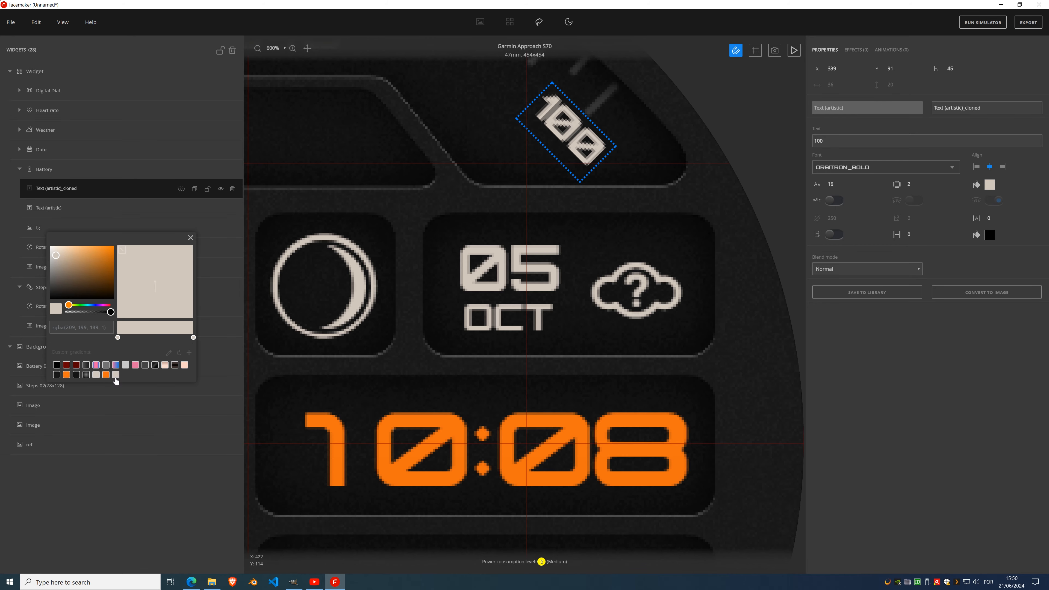
left_click(190, 238)
scroll(406, 248, "down", 5)
scroll(407, 247, "down", 1)
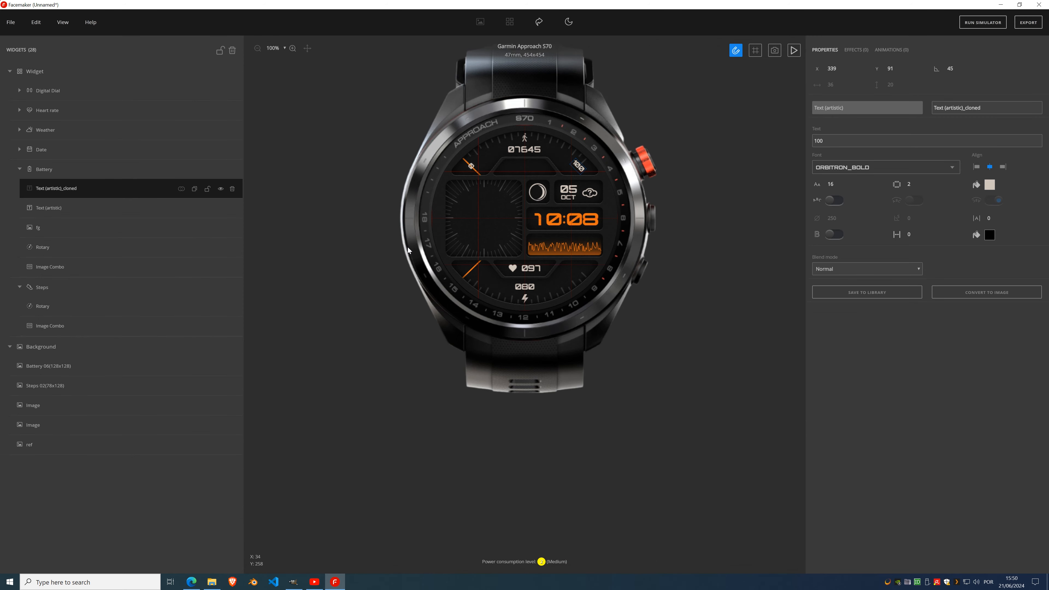
- Set the "100" label's gradient stops to grays of about 124 and 120 per RGB channel, and save the gradient as a custom preset
scroll(546, 159, "up", 3)
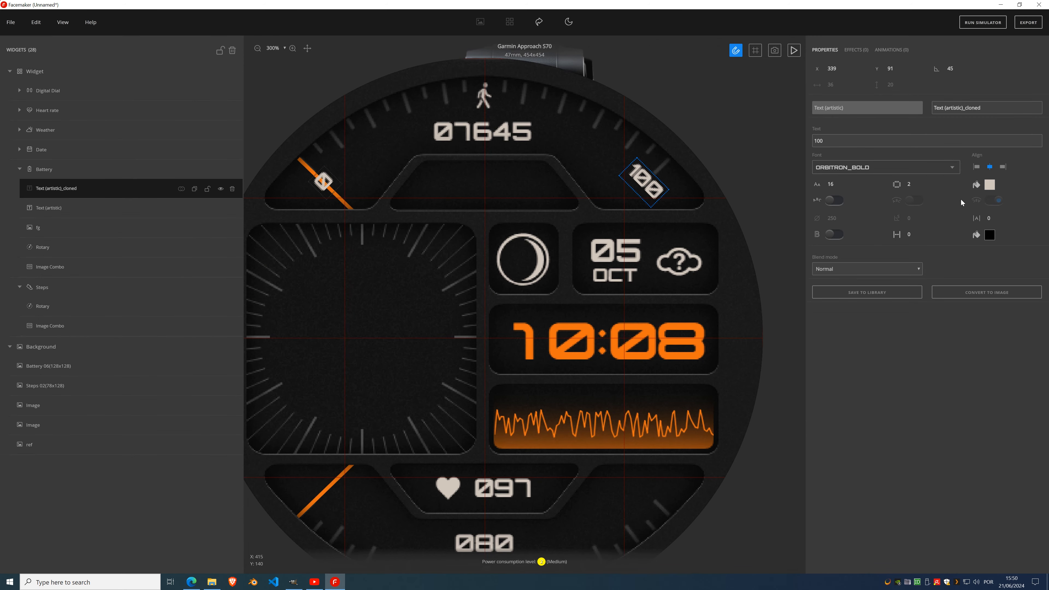
left_click(990, 184)
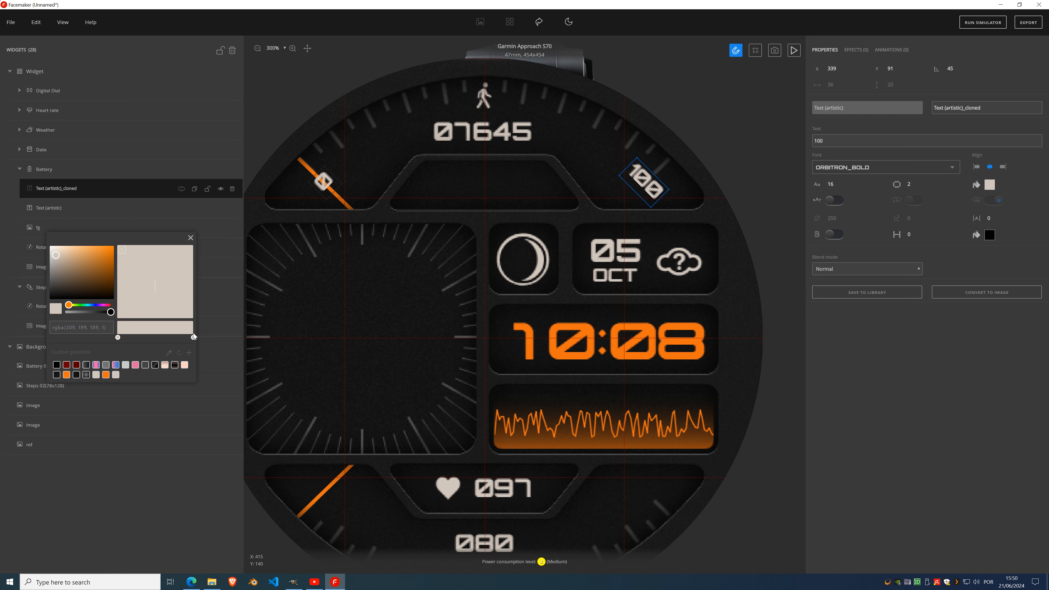
left_click_drag(53, 264, 43, 271)
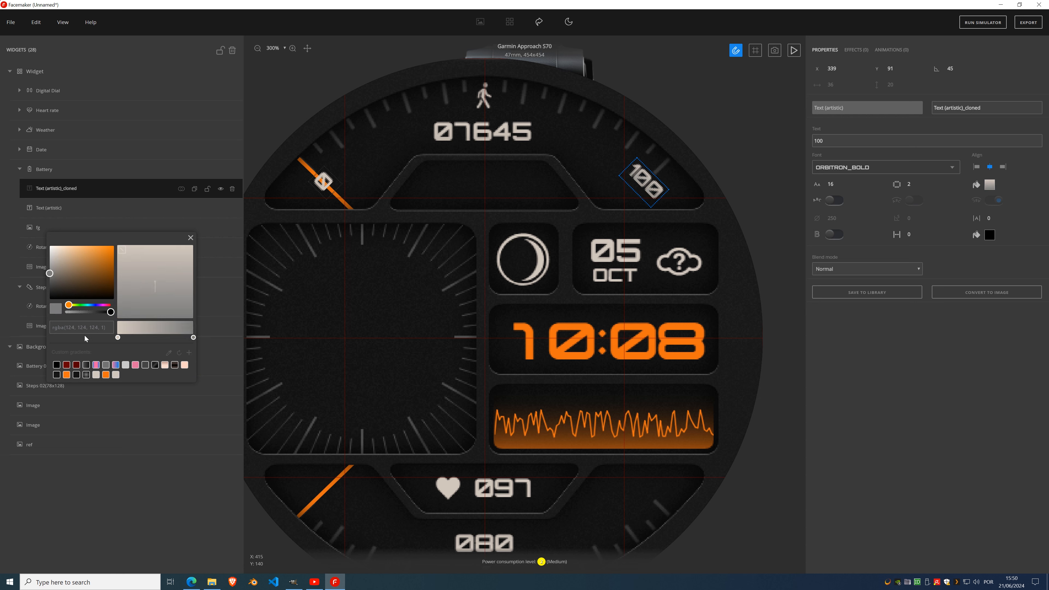
left_click(117, 338)
left_click_drag(57, 259, 43, 274)
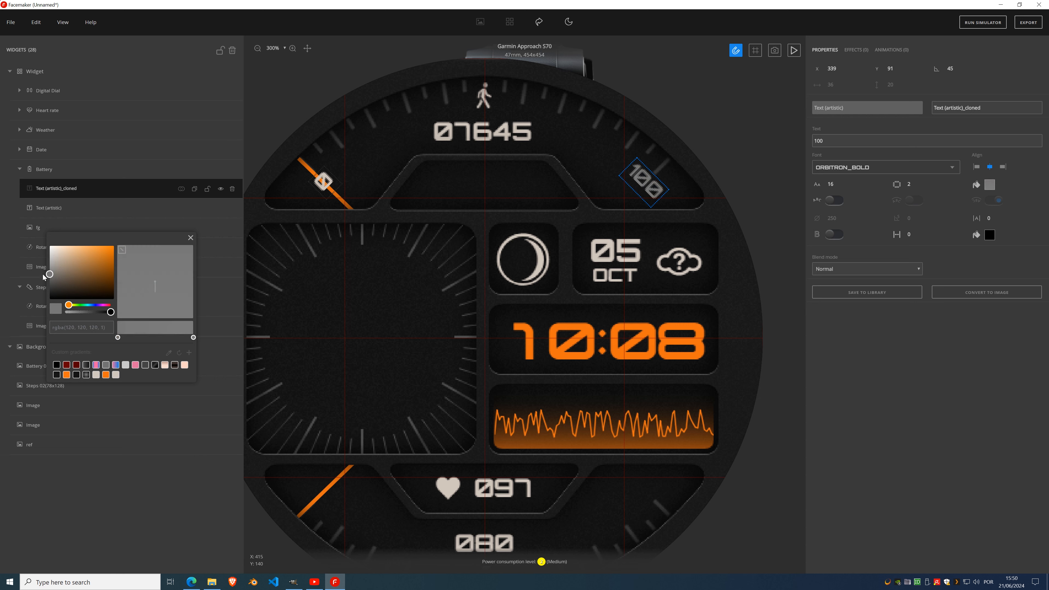
left_click(188, 356)
left_click(190, 237)
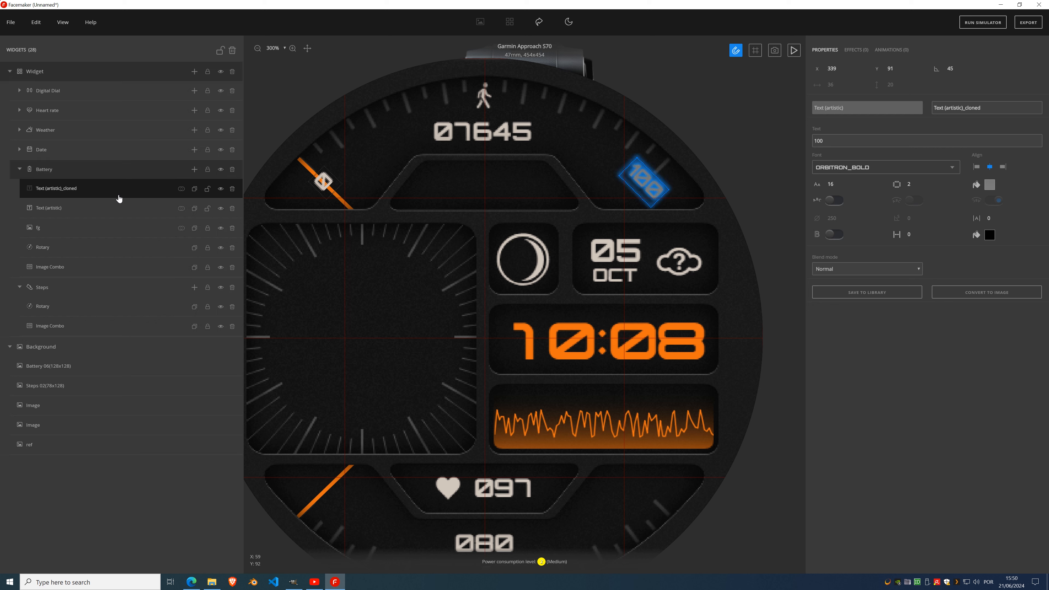
- Apply the saved gray gradient preset to the "0" label on the upper dial
left_click(77, 209)
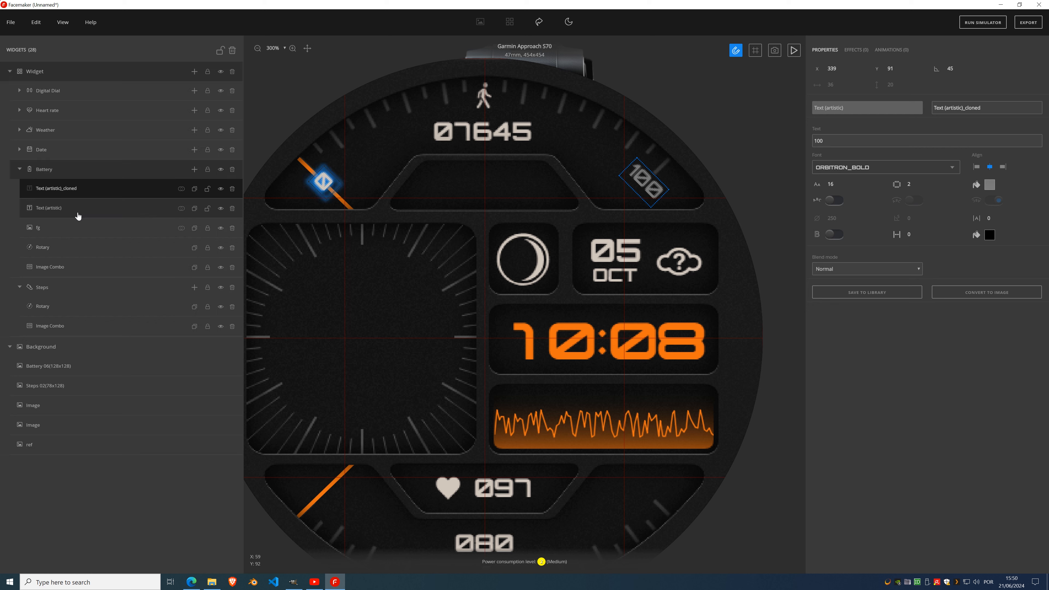
left_click(990, 186)
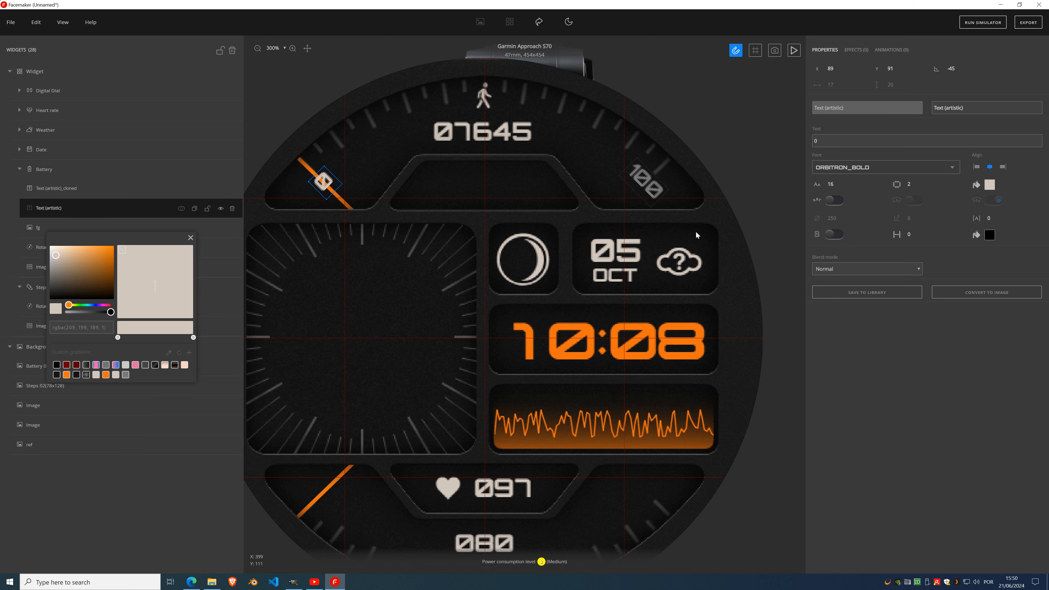
left_click(125, 374)
left_click(190, 239)
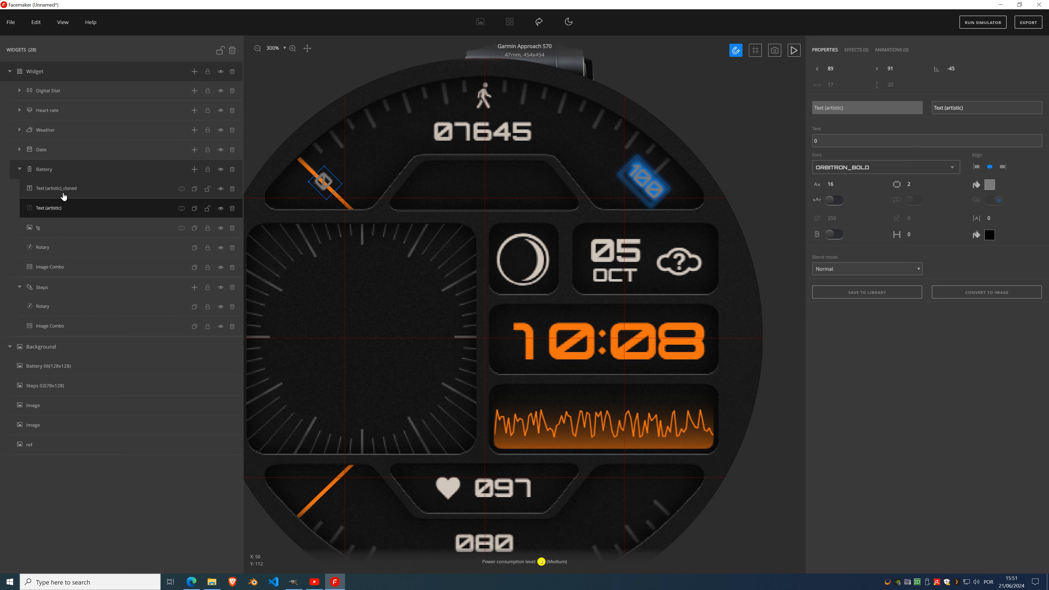
- Move both the "0" and "100" text labels out of the Battery group into the Background group
left_click(63, 196, "ctrl")
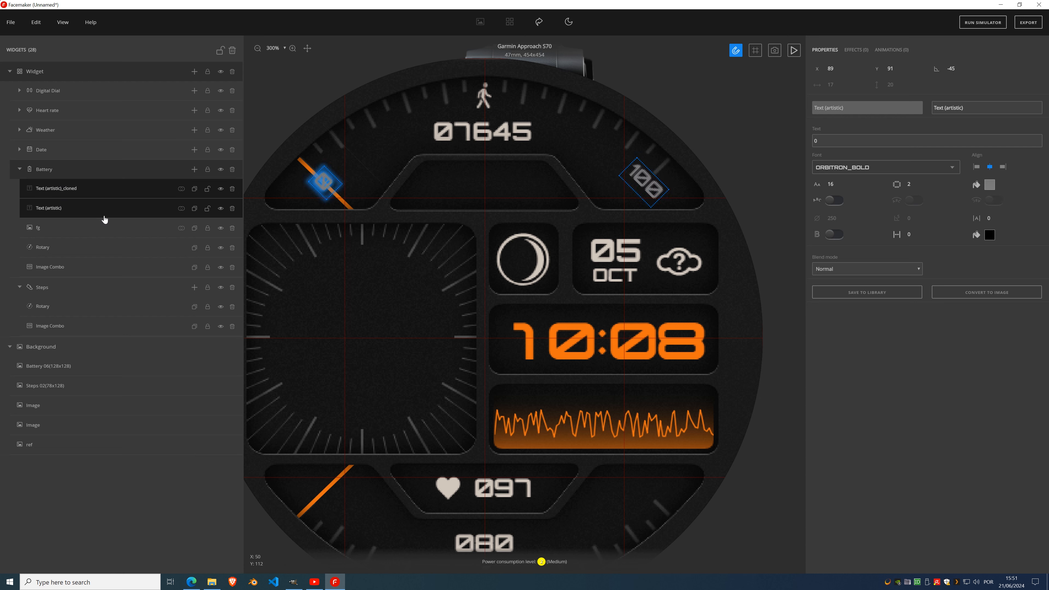
left_click(59, 354)
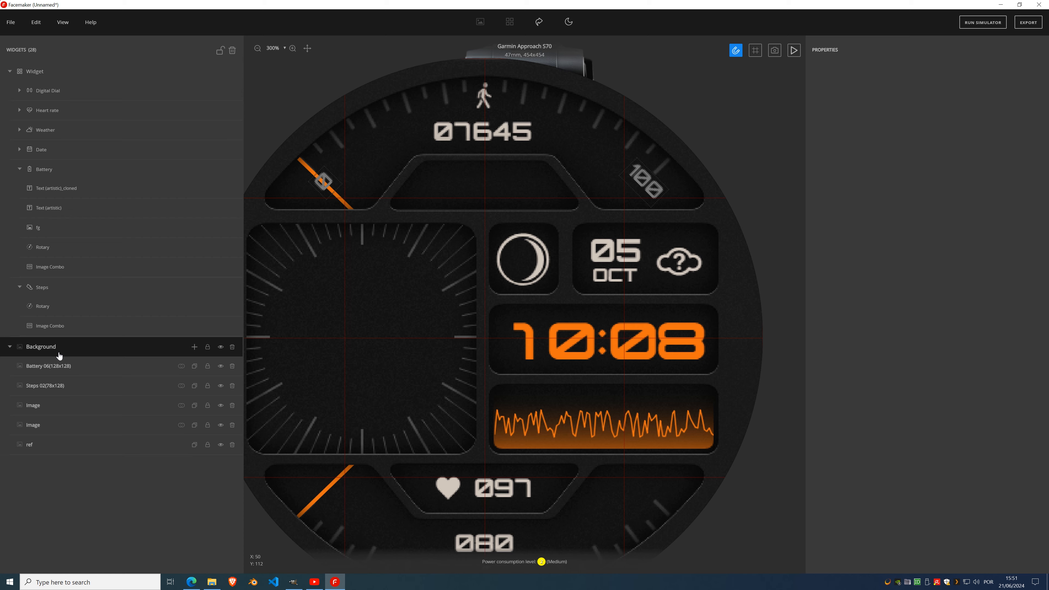
key("ctrl+v")
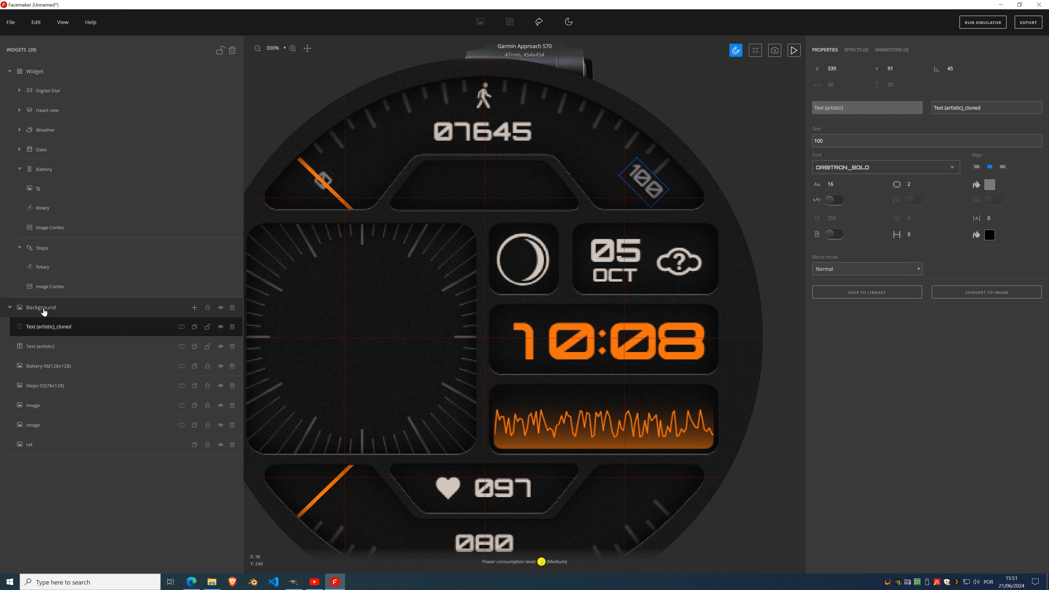
- Reorder the "100" and "0" labels to sit directly beneath the tick-mark image in the Background group, and lock both
left_click(53, 346)
left_click(59, 333)
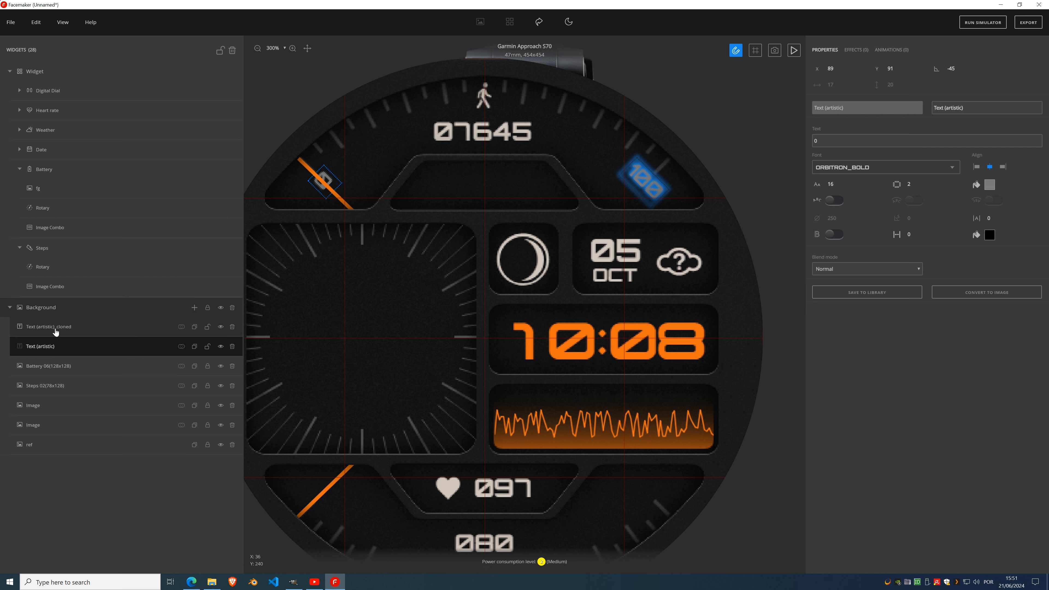
left_click(58, 366)
left_click_drag(52, 346, 45, 405)
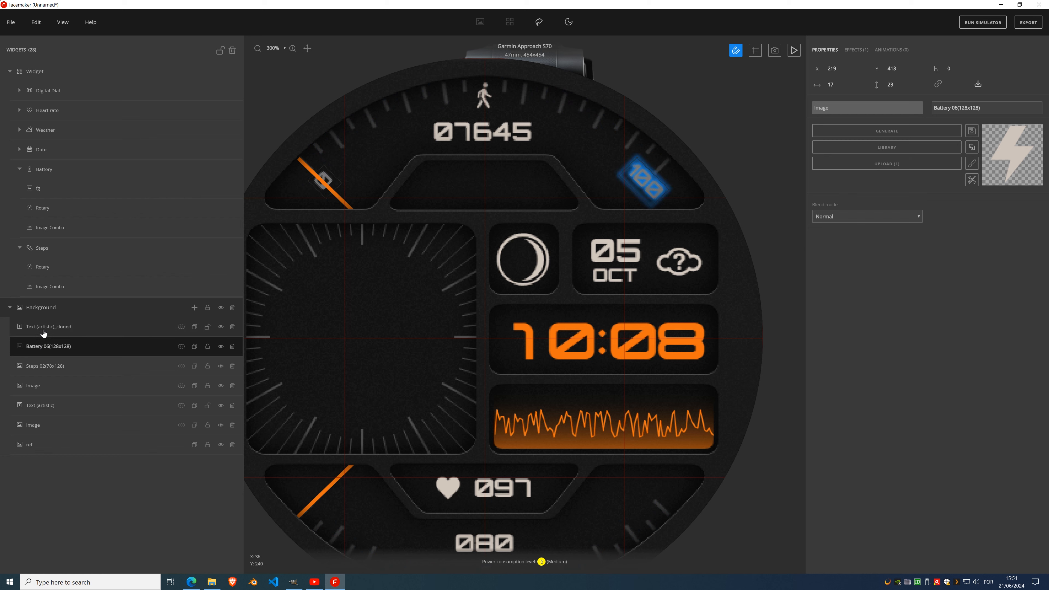
left_click_drag(43, 333, 43, 388)
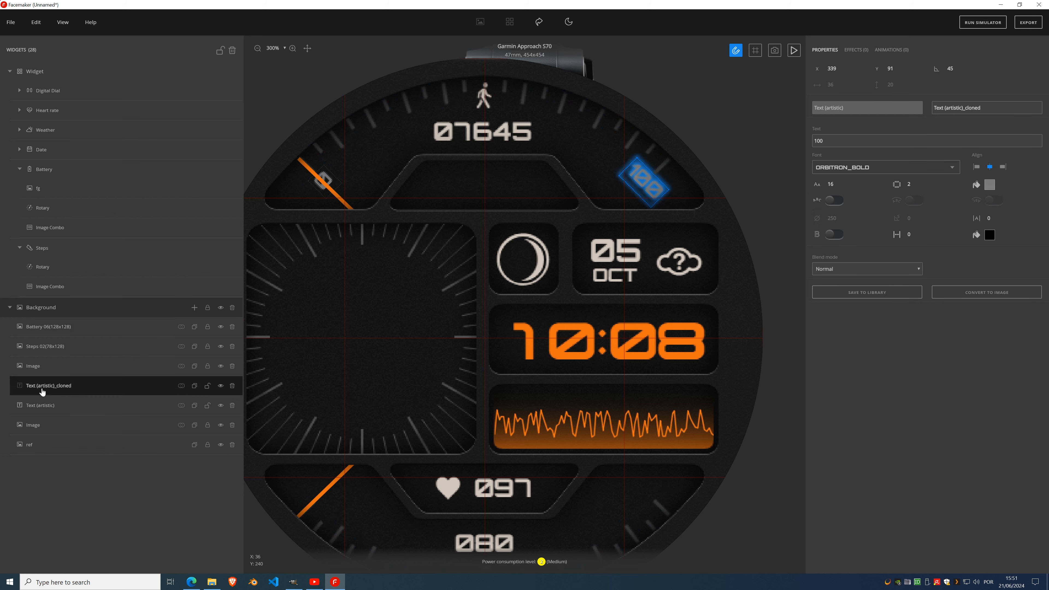
left_click(36, 368)
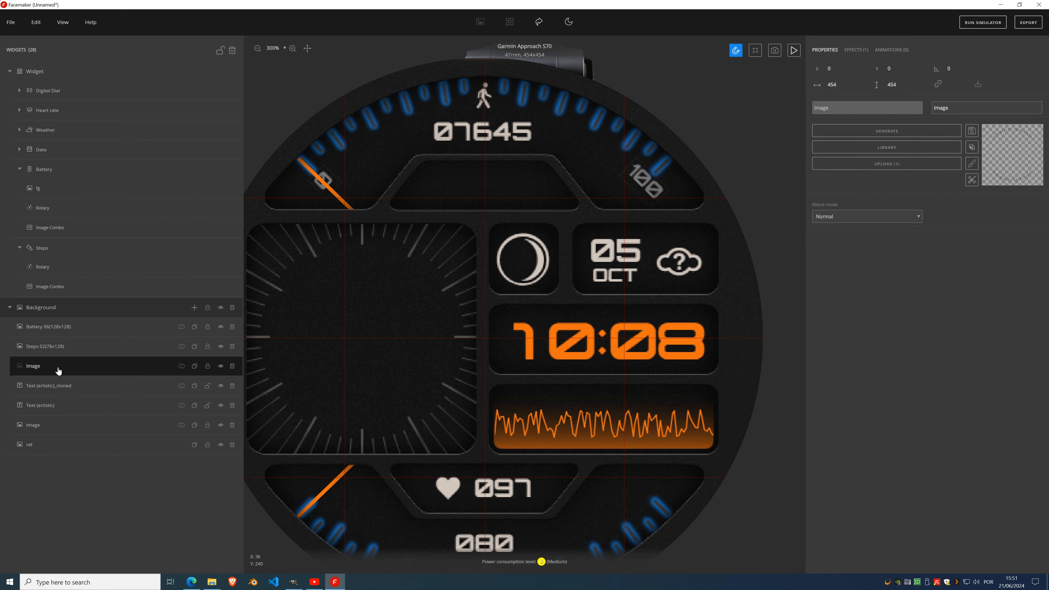
left_click(69, 393)
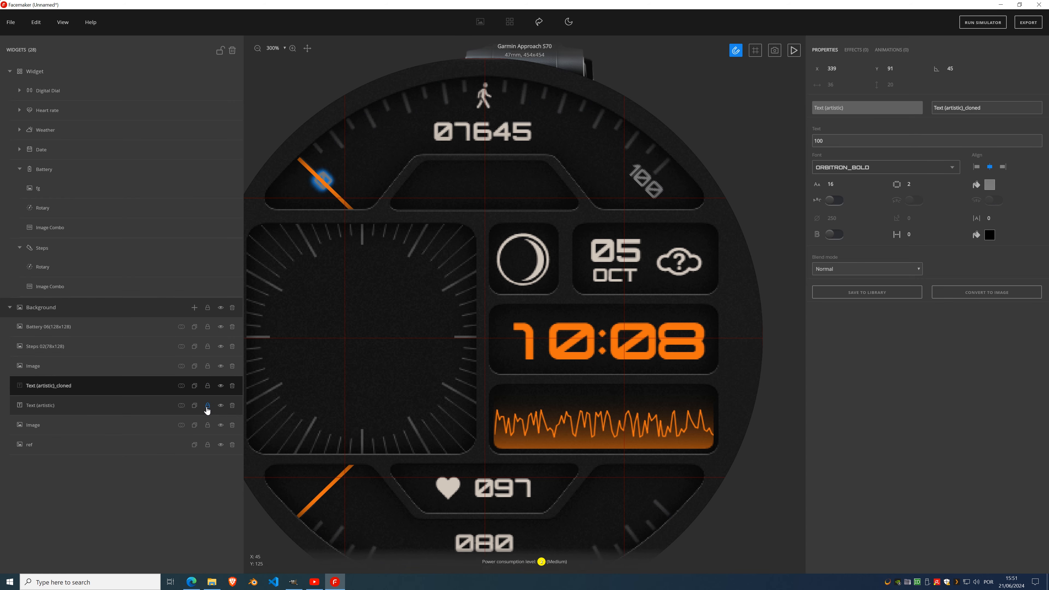
- Add an image to the Background group
scroll(463, 268, "down", 4)
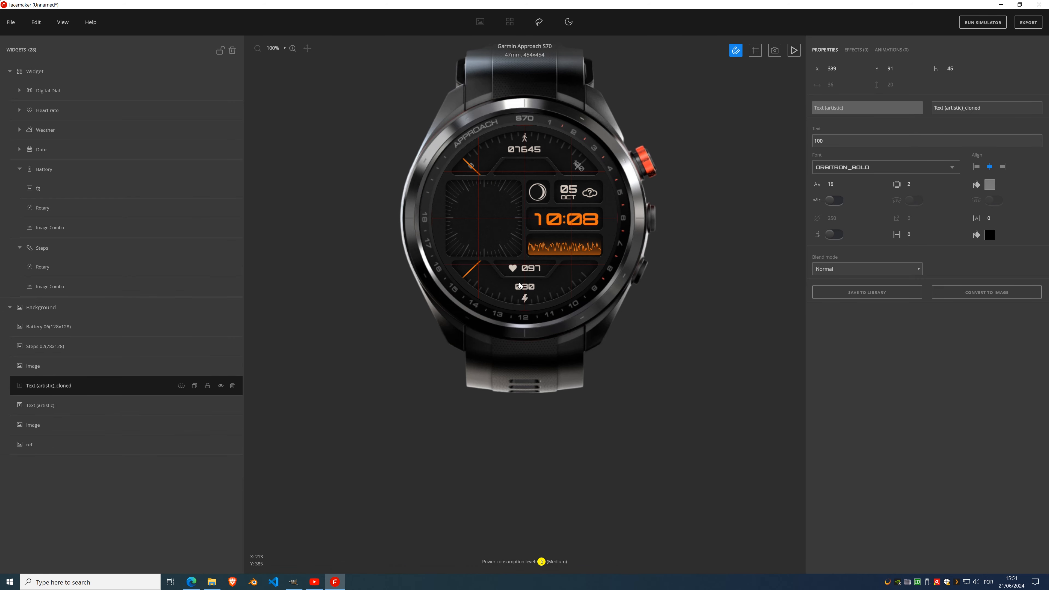
scroll(519, 282, "up", 3)
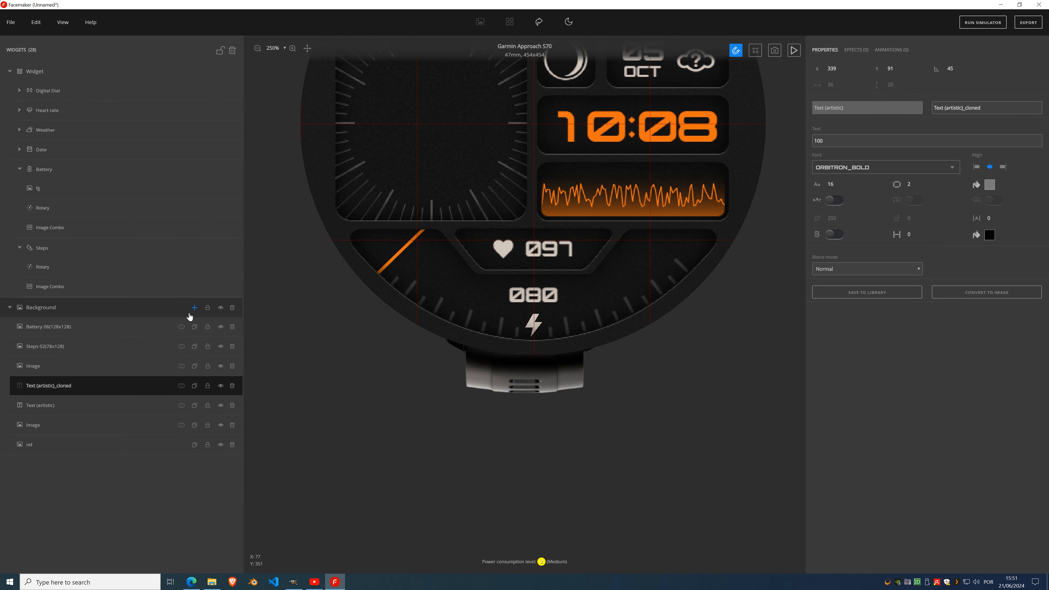
left_click(195, 307)
left_click(182, 327)
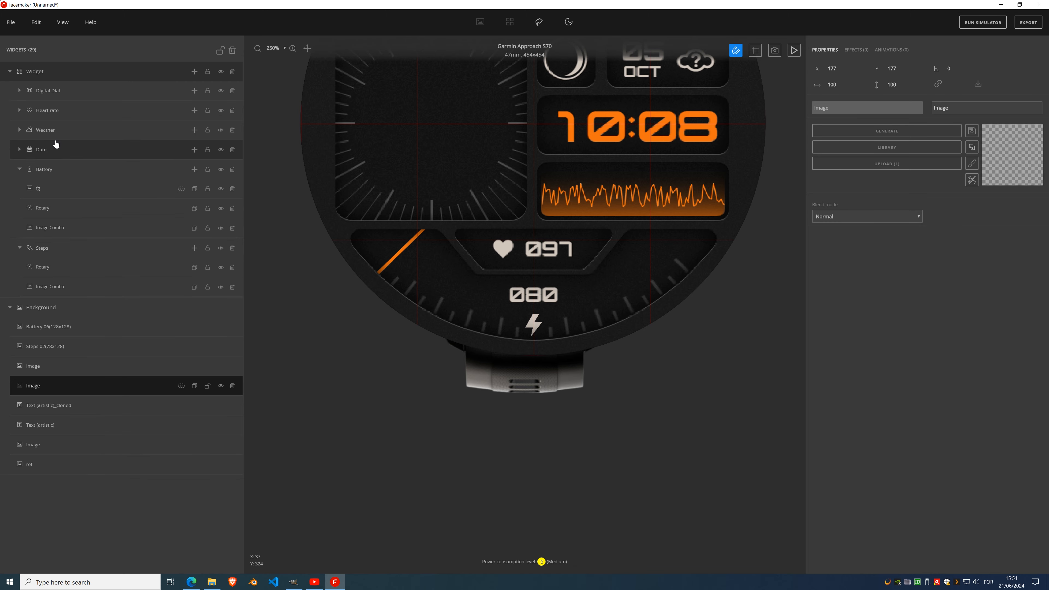
- Collapse the Battery and Steps groups, hide the Widget group, and delete the empty image from the Background group
left_click(20, 169)
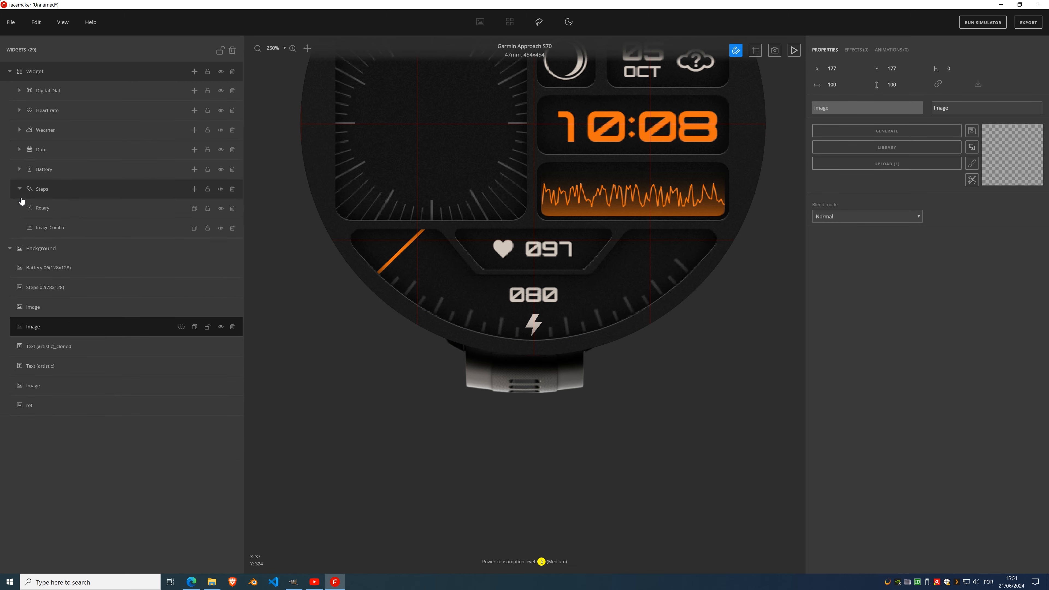
left_click(20, 189)
left_click(19, 169)
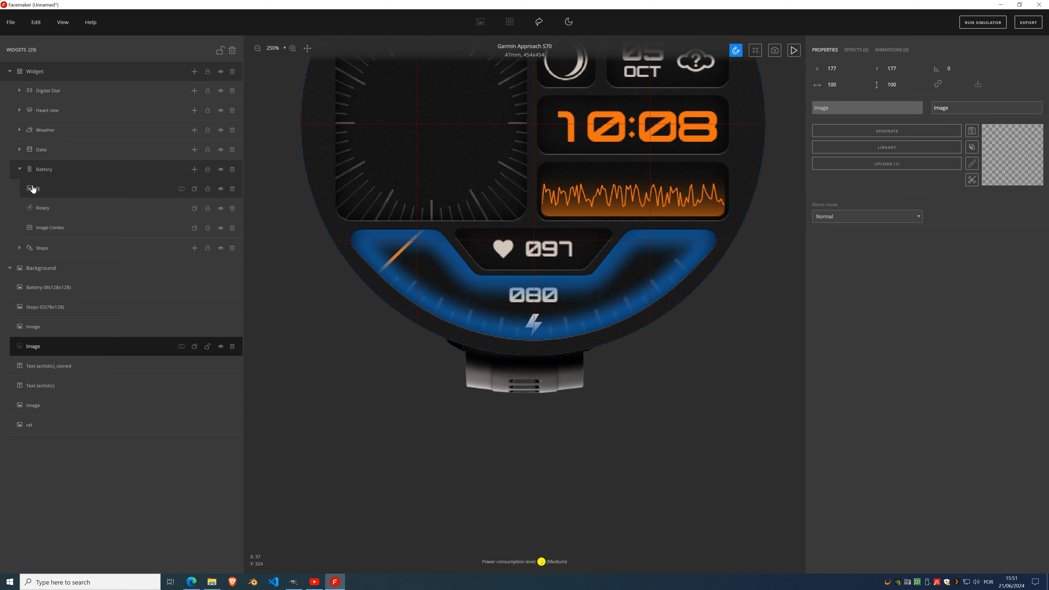
left_click(20, 169)
left_click(221, 71)
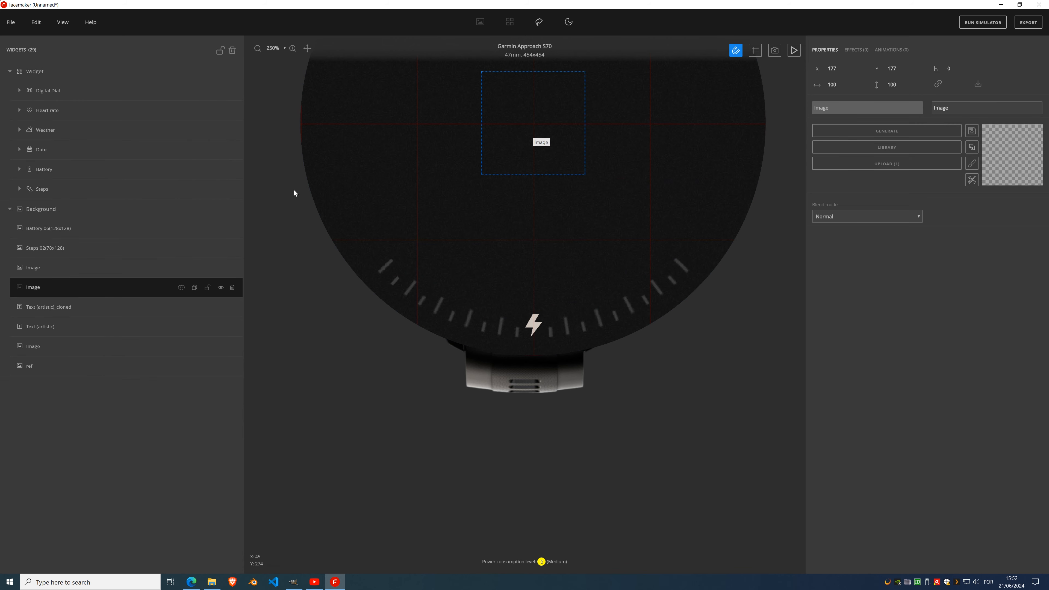
left_click(232, 289)
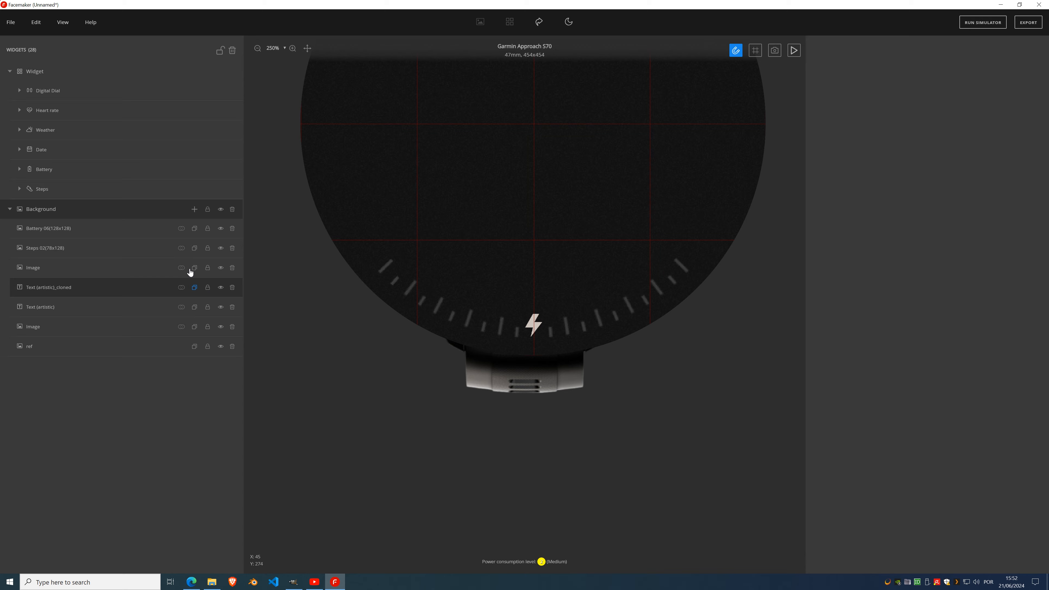
- Add an artistic text reading "E" to the Background group and place it at the left end of the lower dial ticks
left_click(194, 209)
left_click(190, 249)
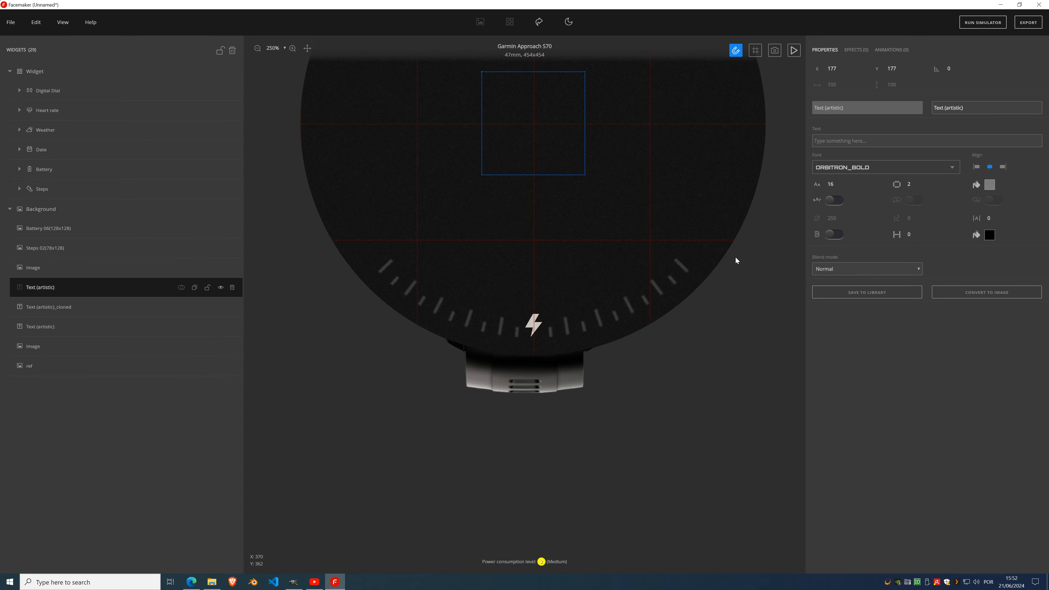
left_click(858, 142)
type("E")
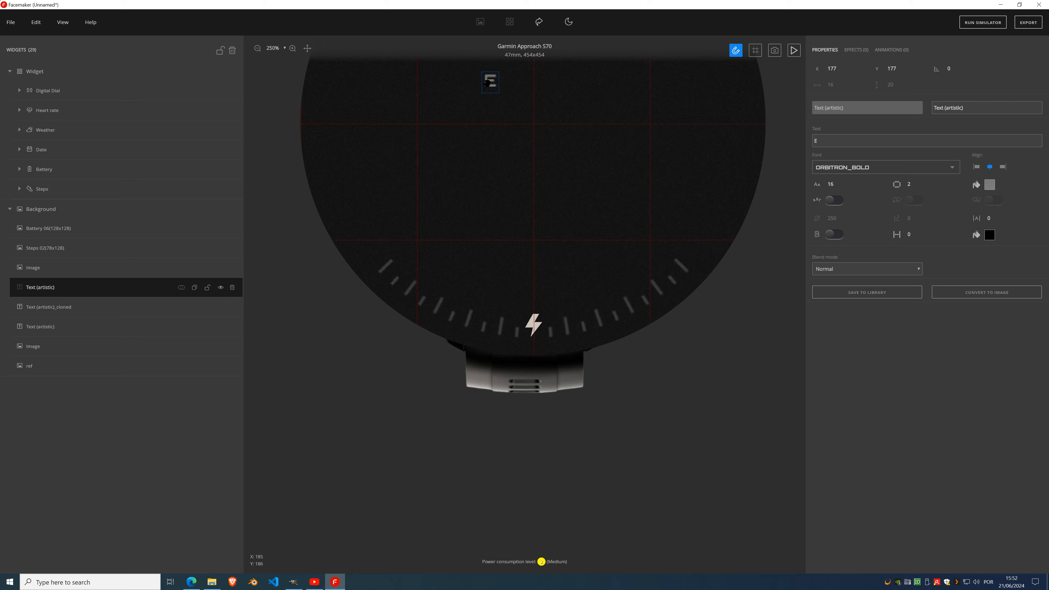
left_click_drag(498, 85, 391, 256)
scroll(398, 254, "up", 4)
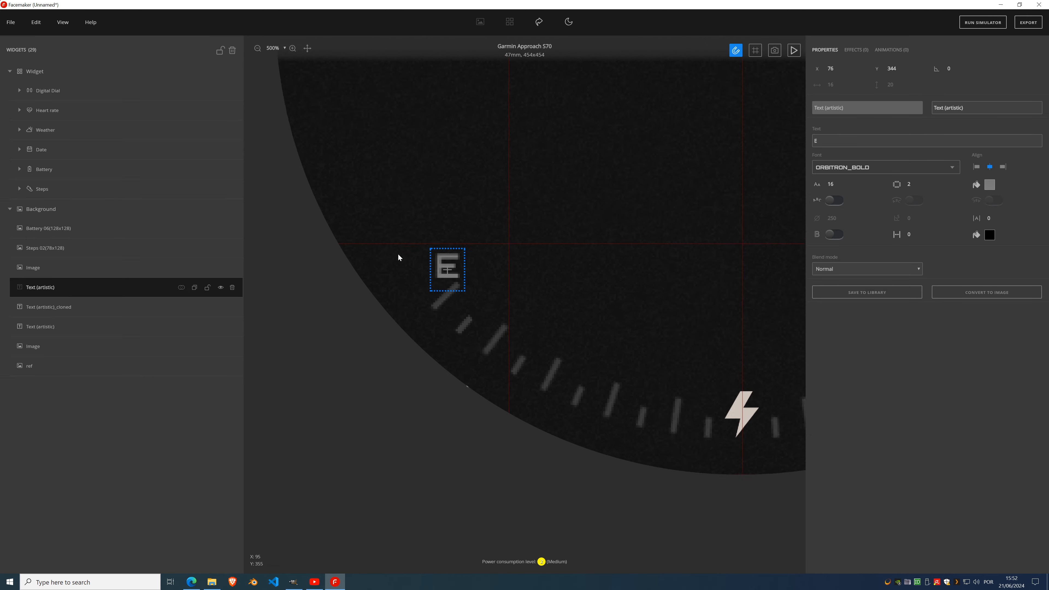
- Set the "E" label's font size to 20 and reposition it at about X 89, Y 345
left_click(844, 182)
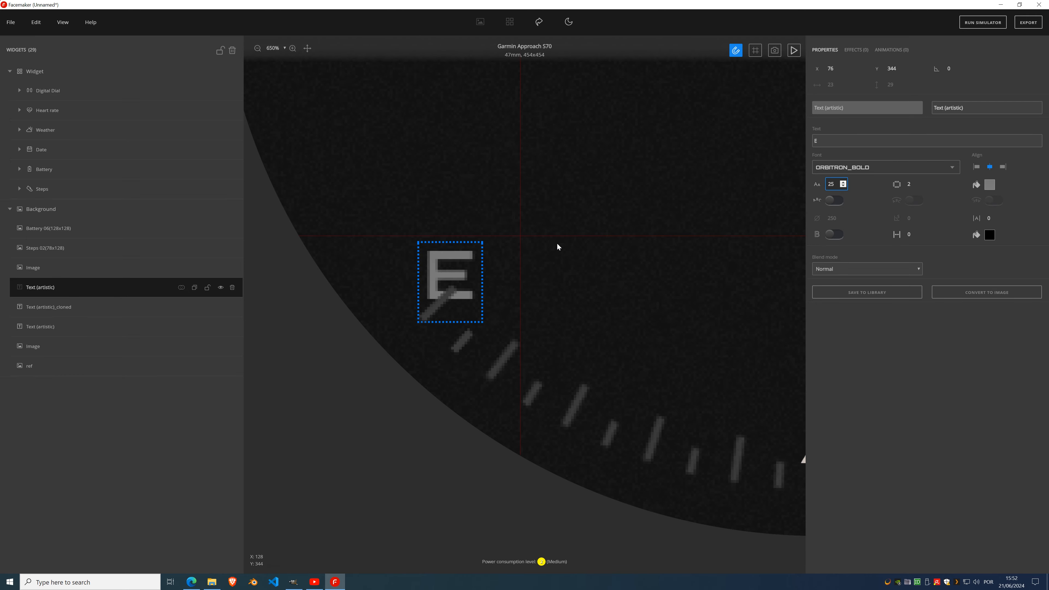
left_click_drag(465, 263, 556, 271)
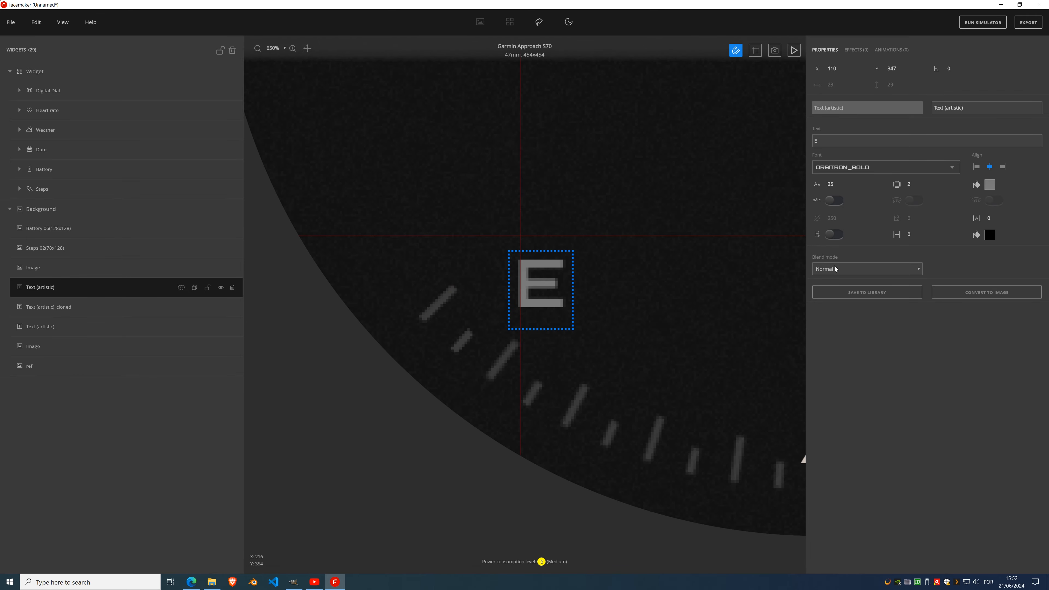
left_click(844, 185)
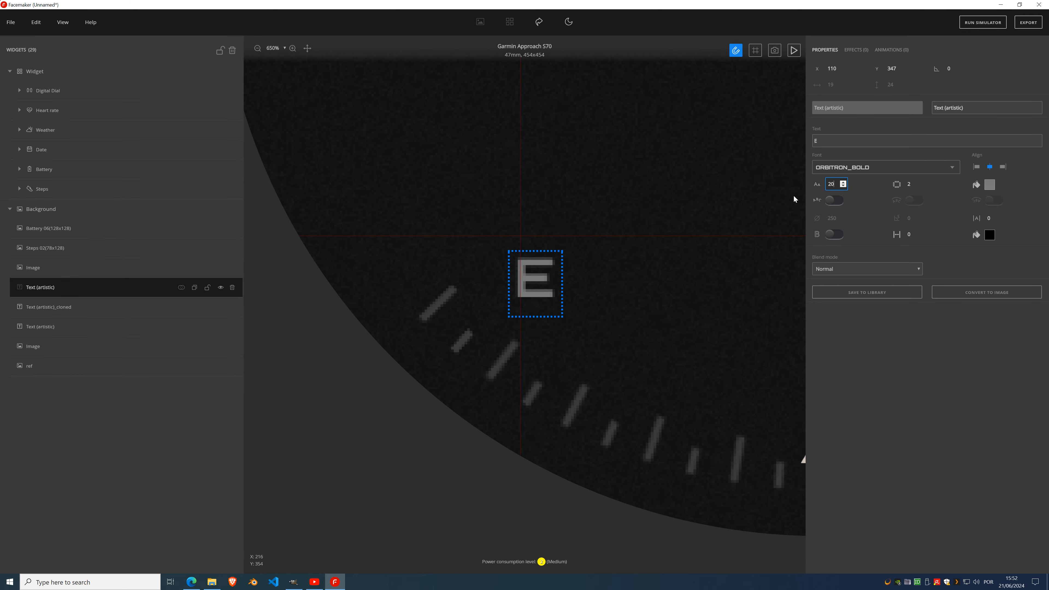
left_click_drag(550, 276, 494, 271)
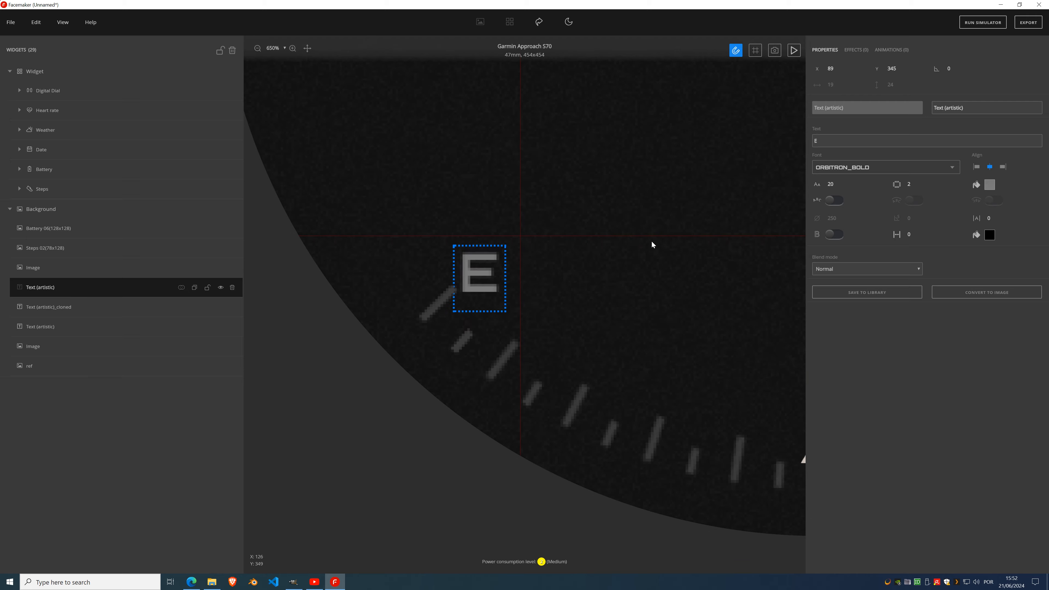
- Rotate the "E" label to 45 degrees and shift it to about X 87, Y 344, keeping its gray gradient
left_click(955, 68)
type("45")
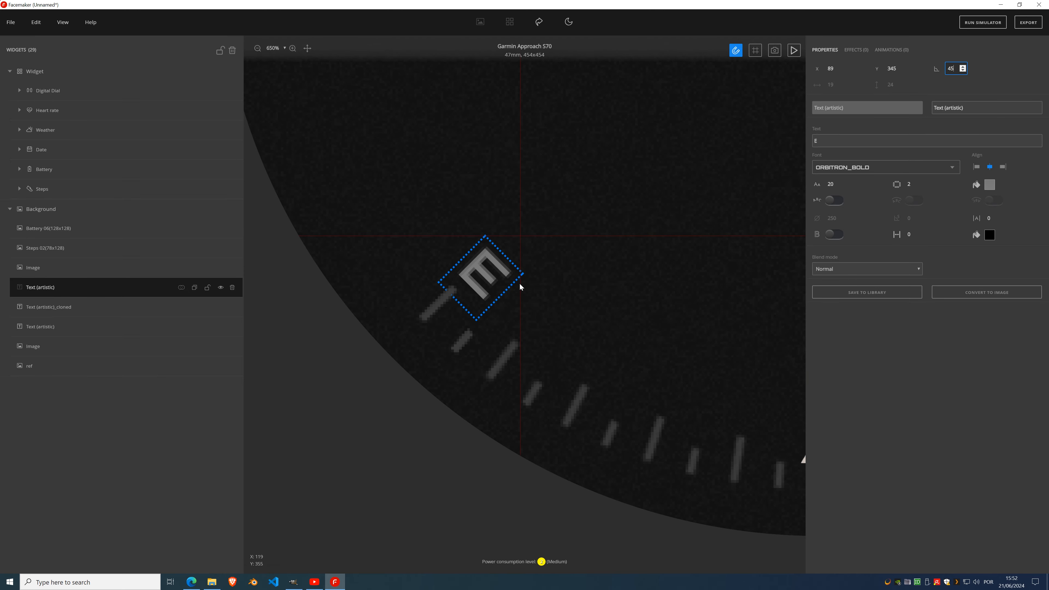
left_click_drag(482, 269, 477, 266)
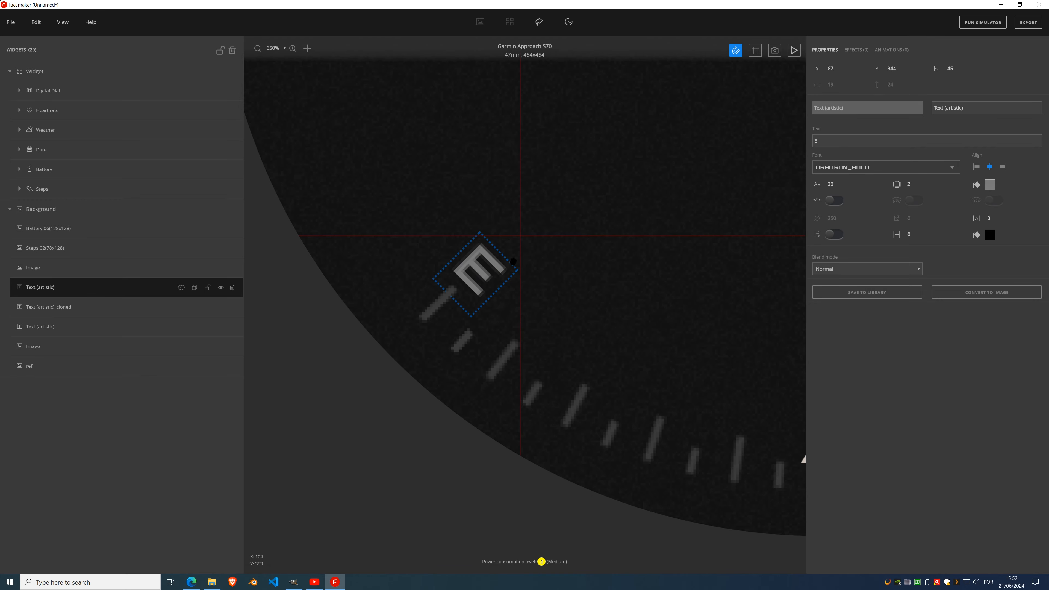
left_click(987, 186)
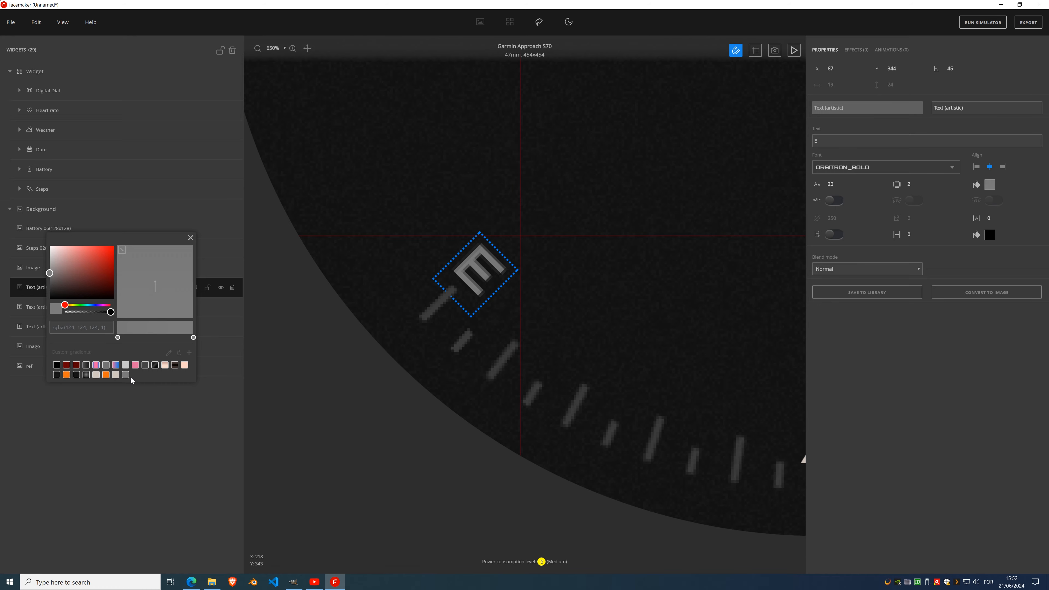
left_click(190, 238)
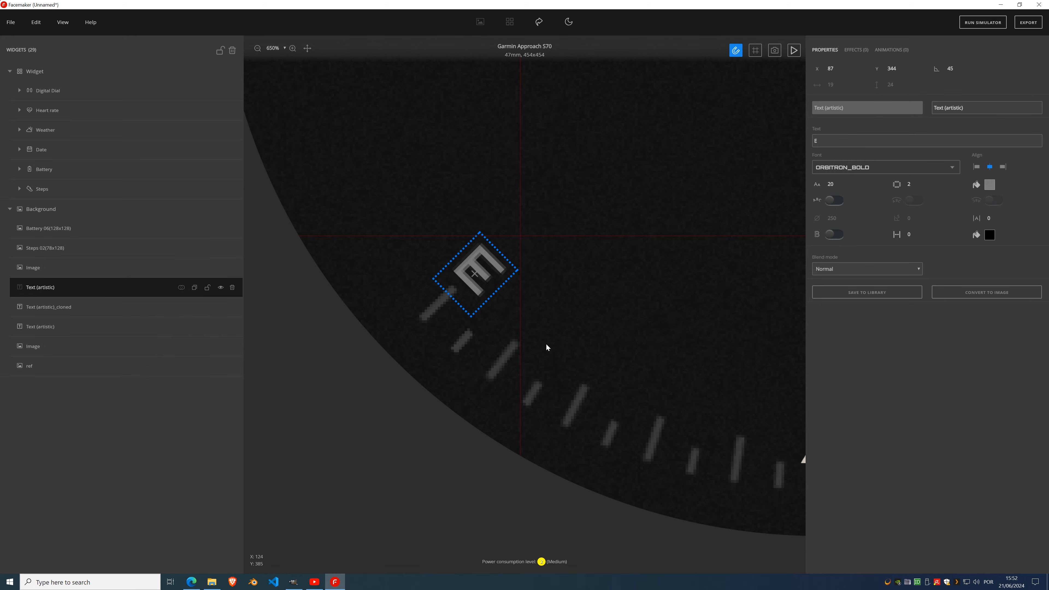
- Duplicate the "E" label, move the copy to the right end of the lower dial, and change its text to F
scroll(547, 344, "down", 6)
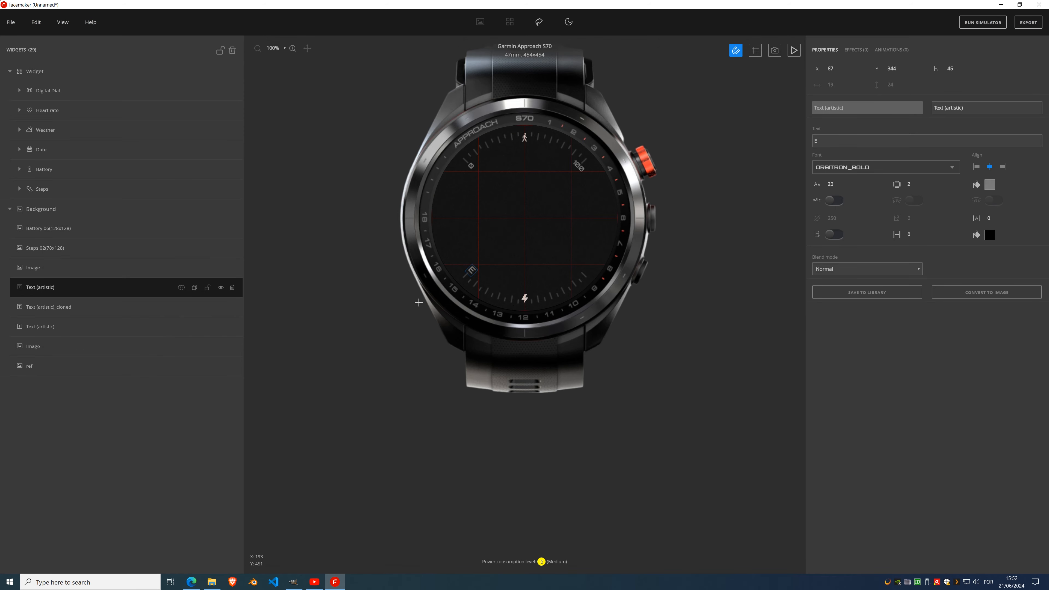
left_click(194, 288)
left_click_drag(471, 270, 576, 266)
scroll(577, 266, "up", 5)
scroll(576, 265, "up", 3)
- Rotate the "F" label to -45 degrees and place it at about X 350, Y 343
left_click(954, 68)
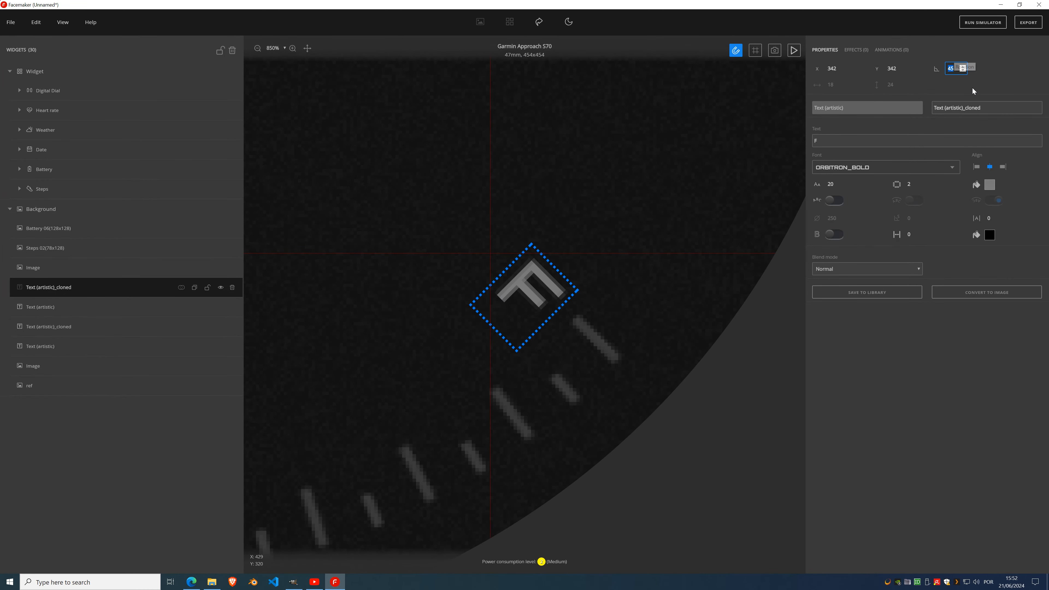
type("-45")
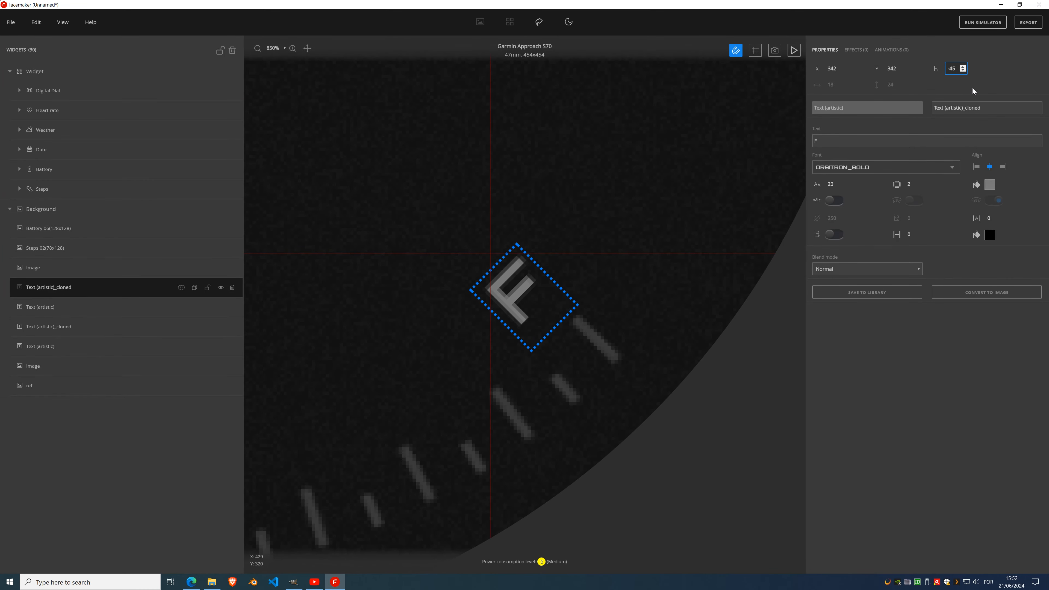
left_click_drag(528, 315, 550, 309)
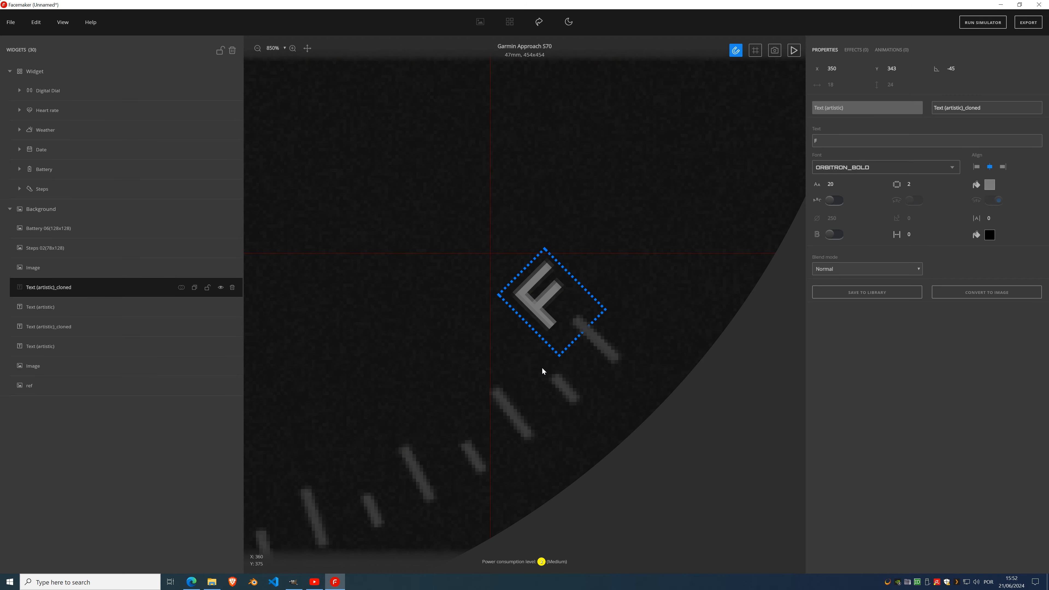
- Unlock the "100" label on the upper dial and nudge it to about X 338, Y 92
scroll(404, 331, "down", 10)
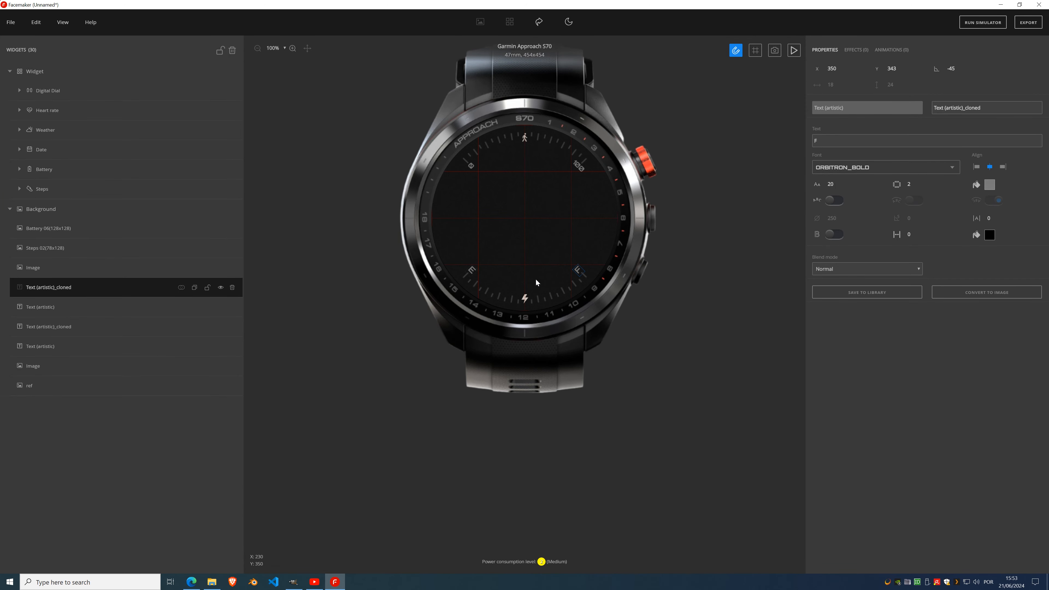
scroll(560, 167, "up", 5)
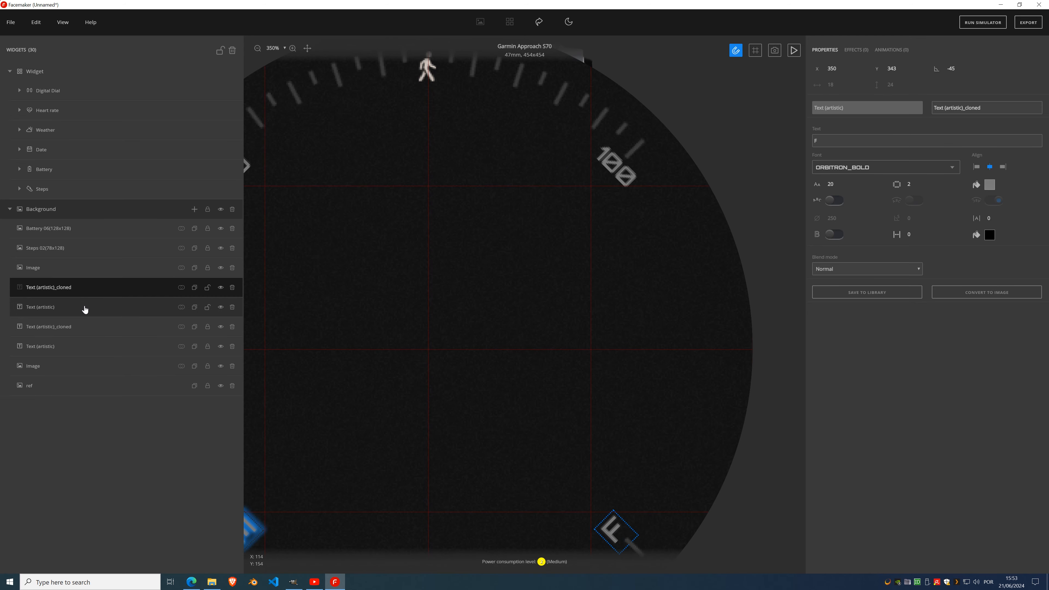
left_click(83, 326)
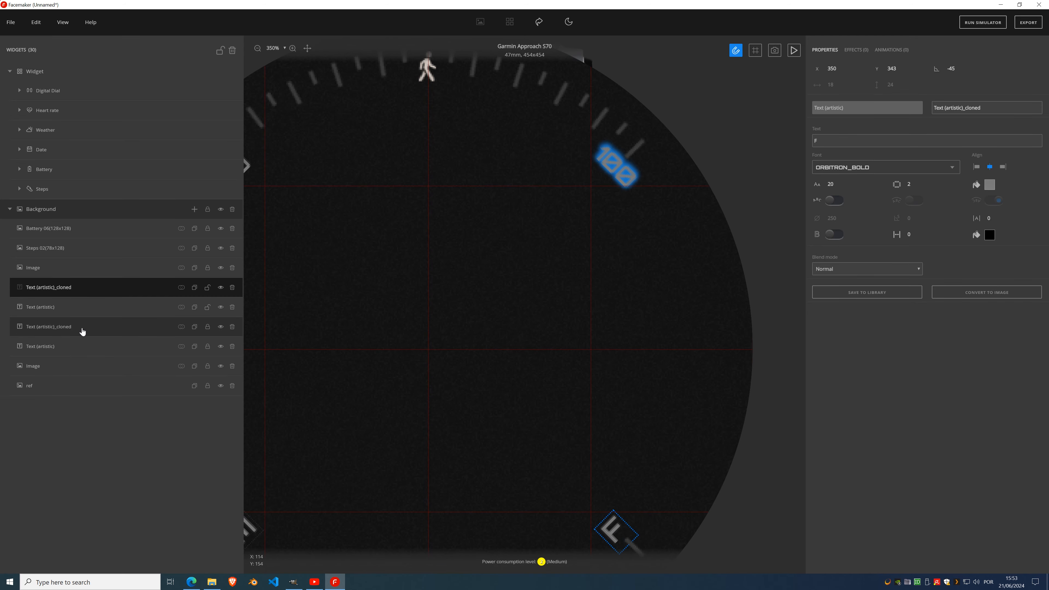
left_click(208, 327)
left_click_drag(530, 281, 548, 273)
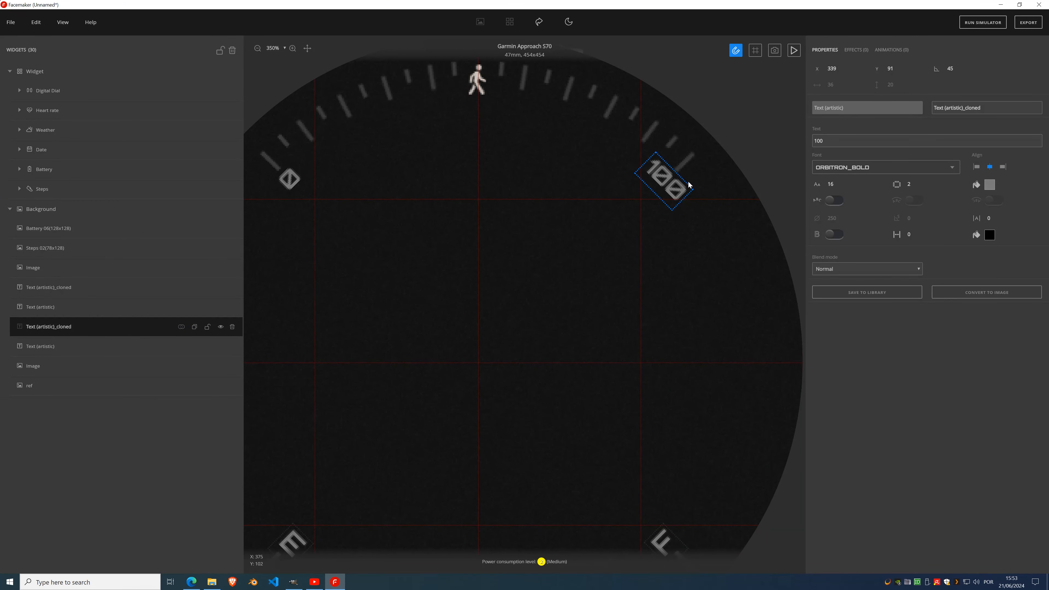
left_click_drag(670, 185, 671, 189)
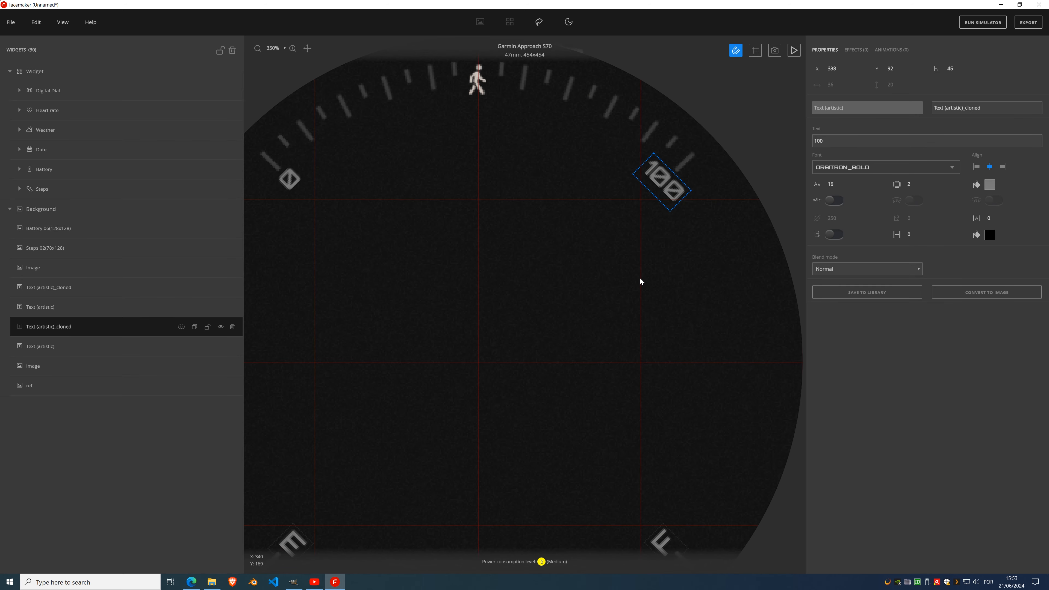
- Lock the "100", "E" and "F" label layers in the background
left_click(207, 327)
left_click(208, 306)
left_click(207, 287)
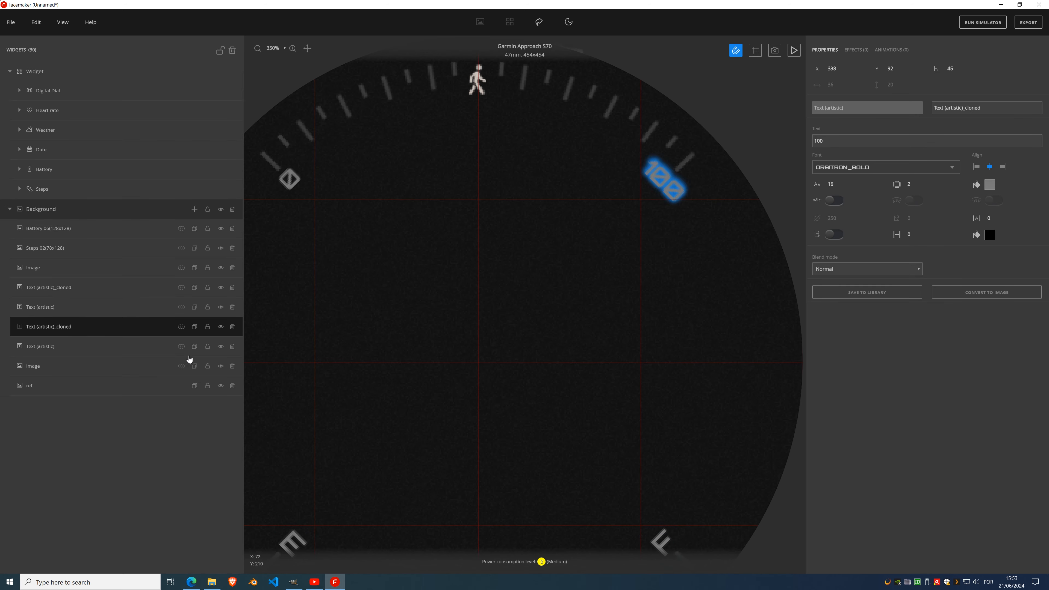
- Merge the battery icon, steps icon, tick-mark image and "F" label of the background into one layer using Add
scroll(410, 352, "down", 5)
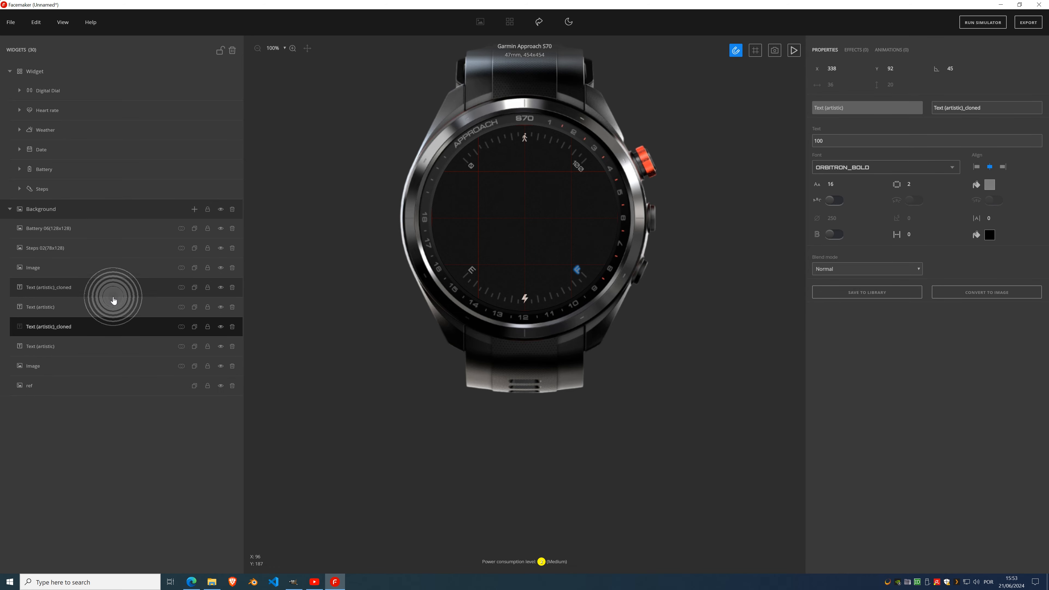
left_click(45, 268)
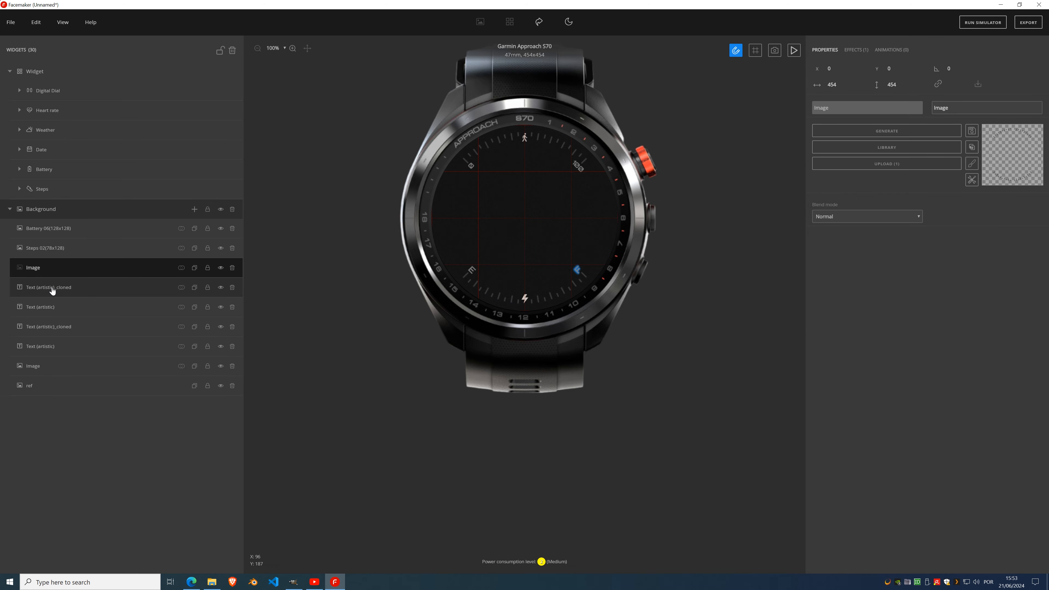
left_click(47, 287)
left_click(52, 267)
left_click(55, 252)
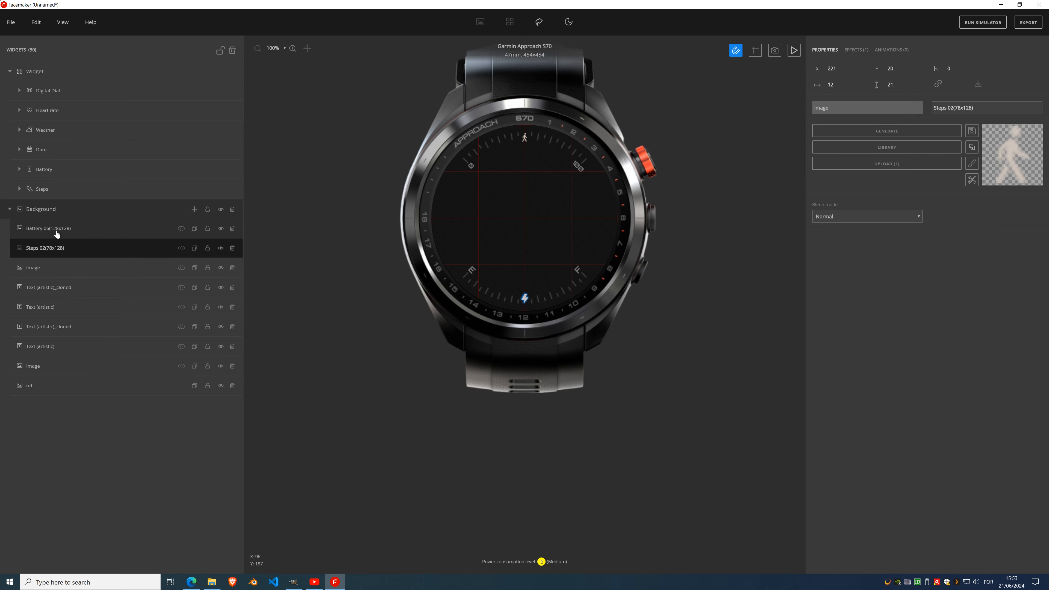
left_click(57, 235)
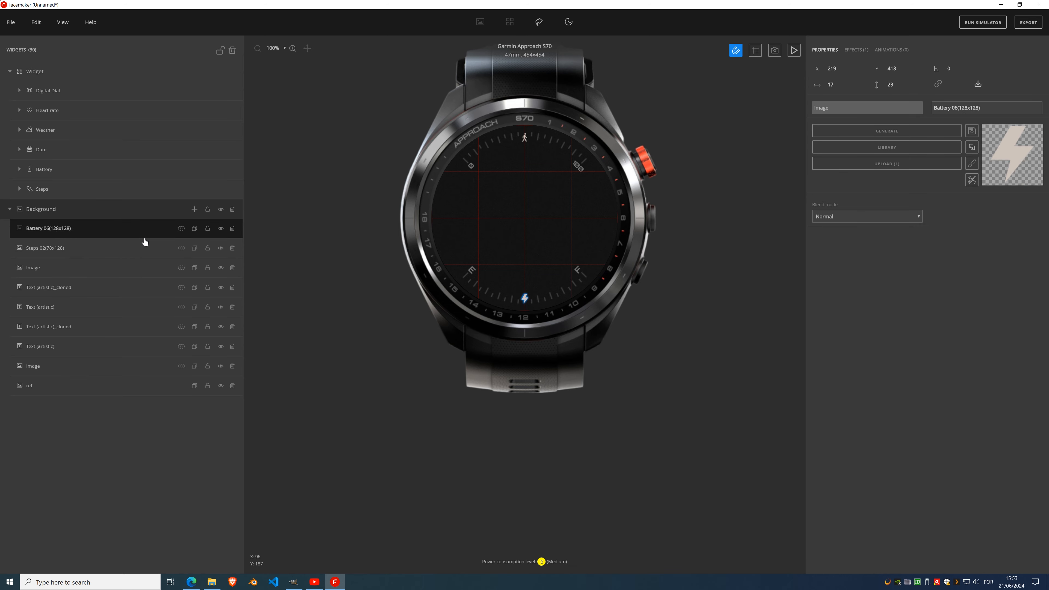
left_click(184, 234)
left_click(178, 248)
left_click(178, 248)
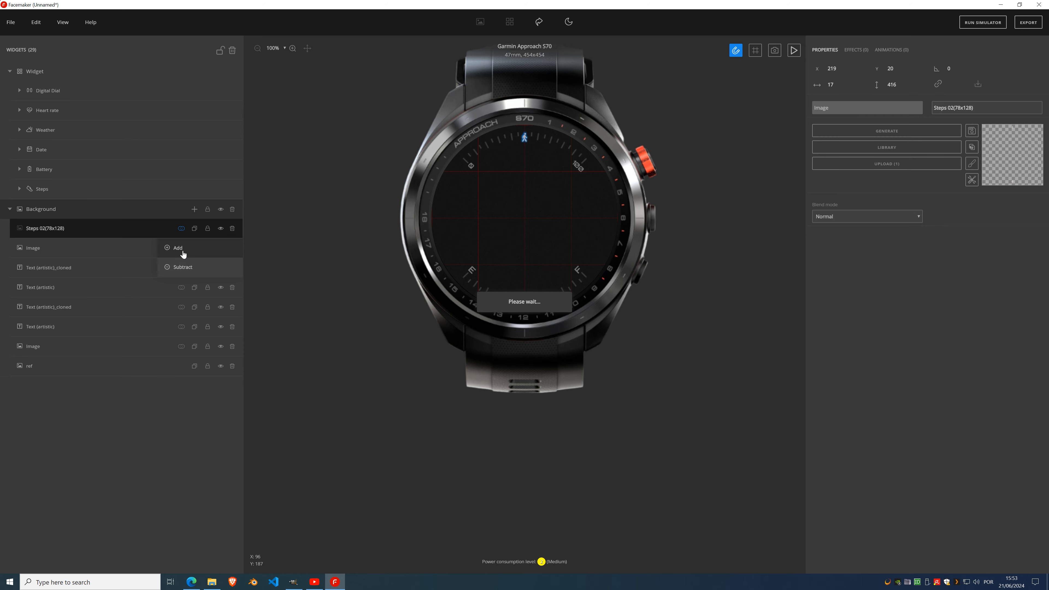
left_click(181, 229)
left_click(181, 248)
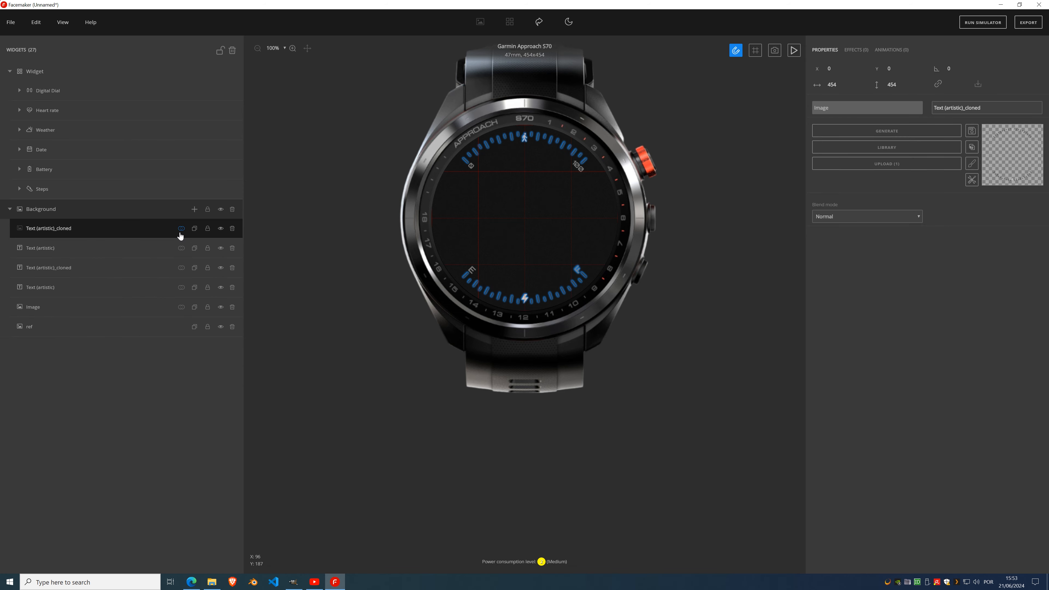
- Merge the combined background layer with the "E", "100" and "0" labels using Add
left_click(181, 228)
left_click(181, 247)
left_click(181, 229)
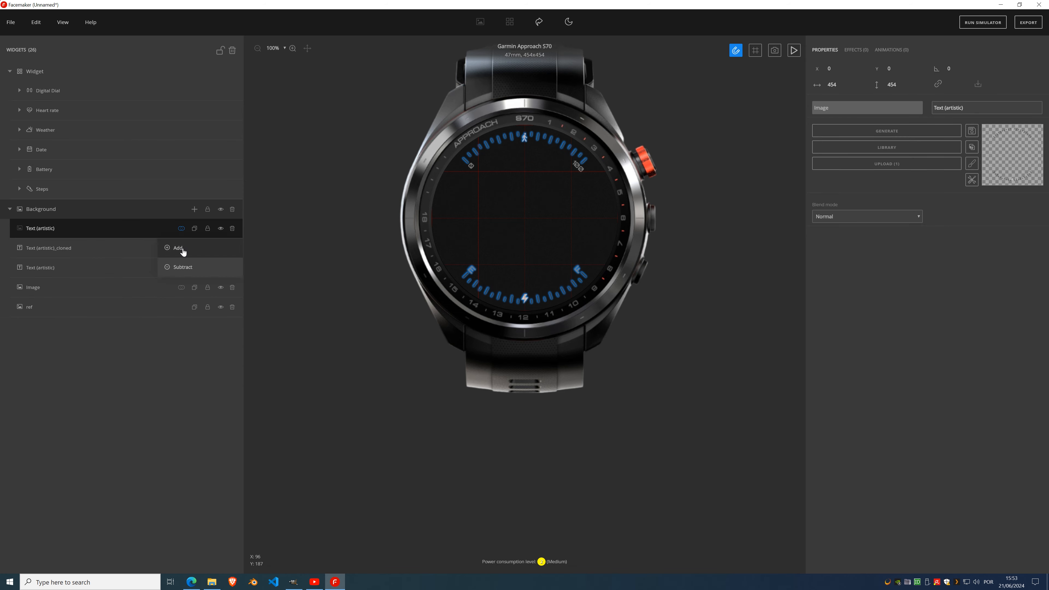
left_click(181, 248)
left_click(181, 229)
left_click(182, 248)
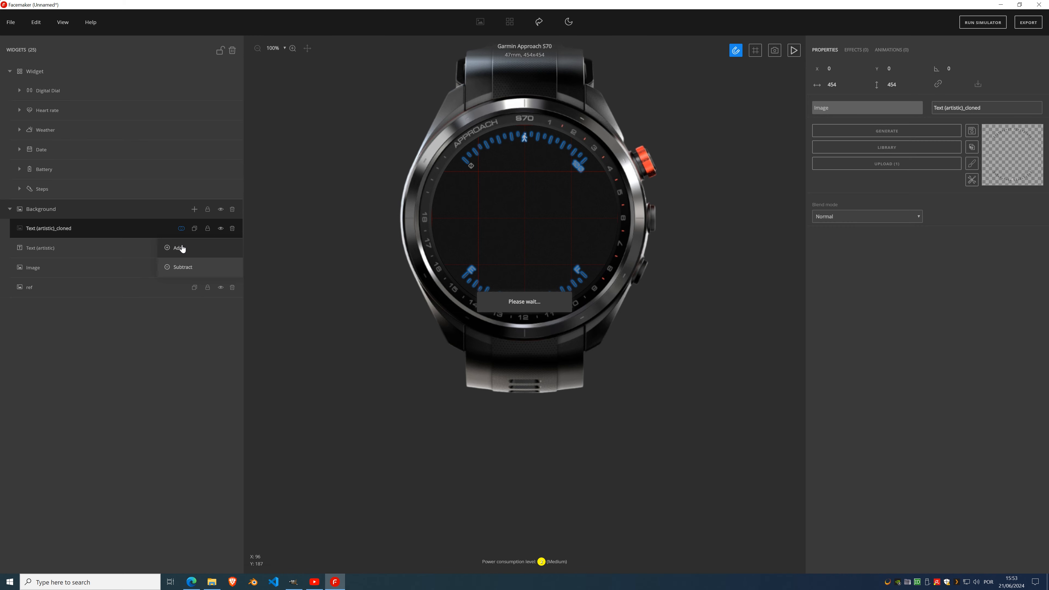
- Merge the combined dial artwork into the background texture image with Add and rename the resulting layer "bg"
left_click(109, 248)
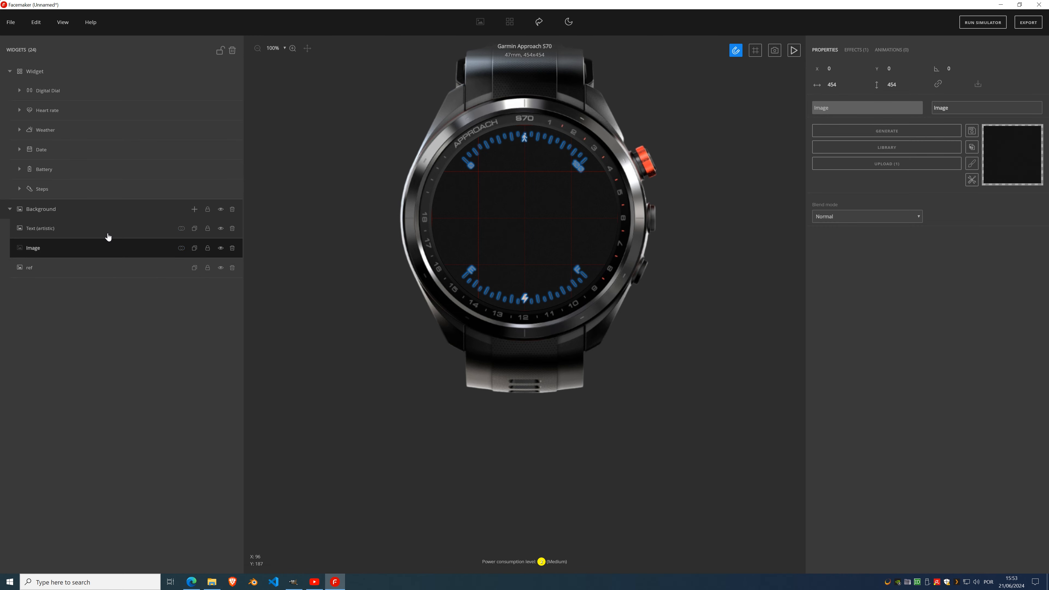
left_click(171, 230)
left_click(181, 228)
left_click(182, 248)
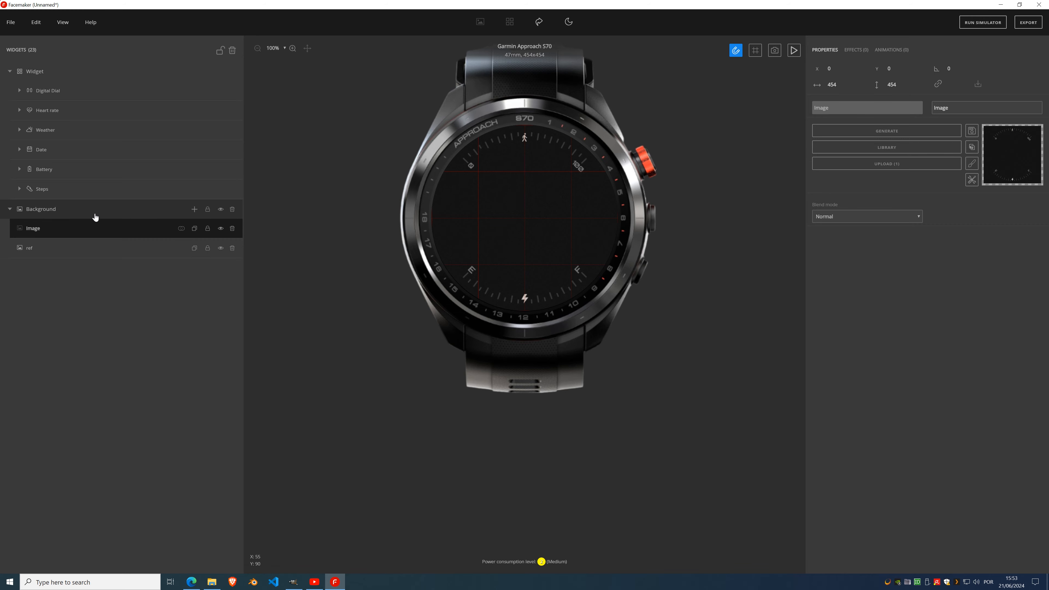
double_click(35, 230)
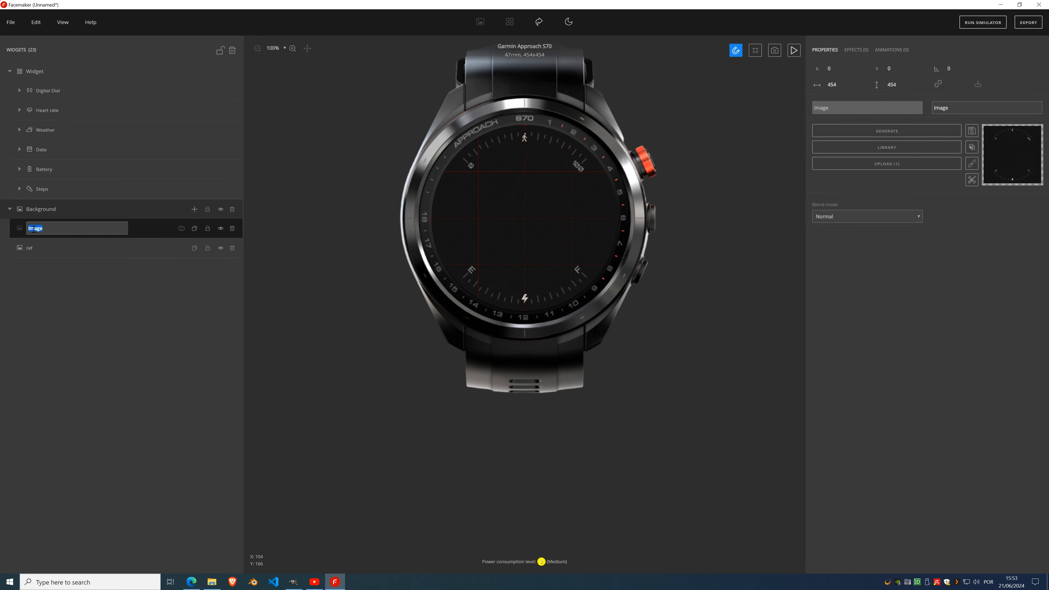
type("bg")
key("Return")
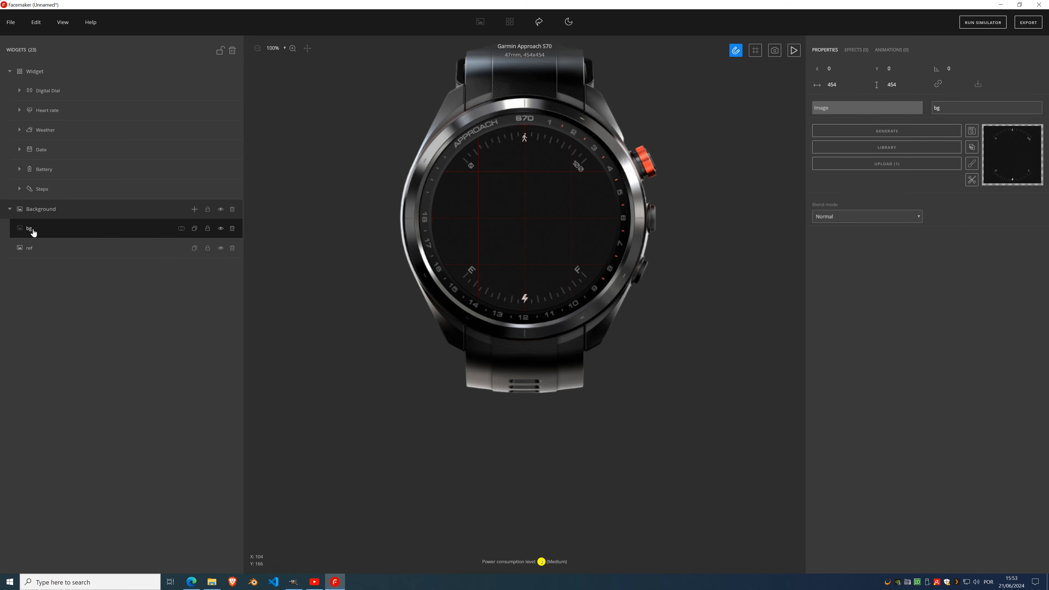
- Make the whole Widget group visible on the watch face
left_click(19, 169)
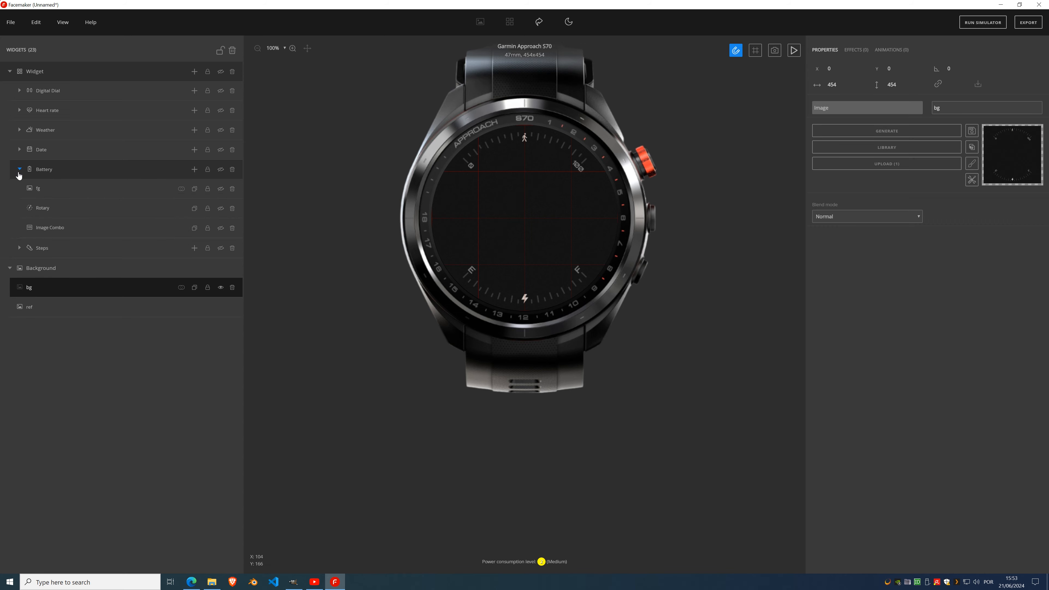
left_click(19, 169)
left_click(221, 71)
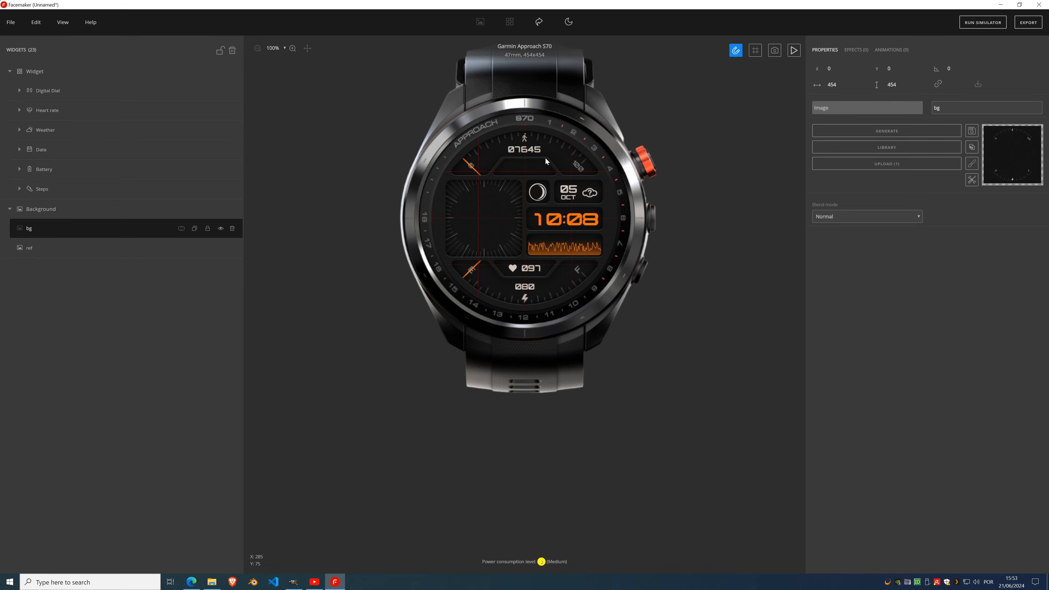
scroll(518, 161, "up", 5)
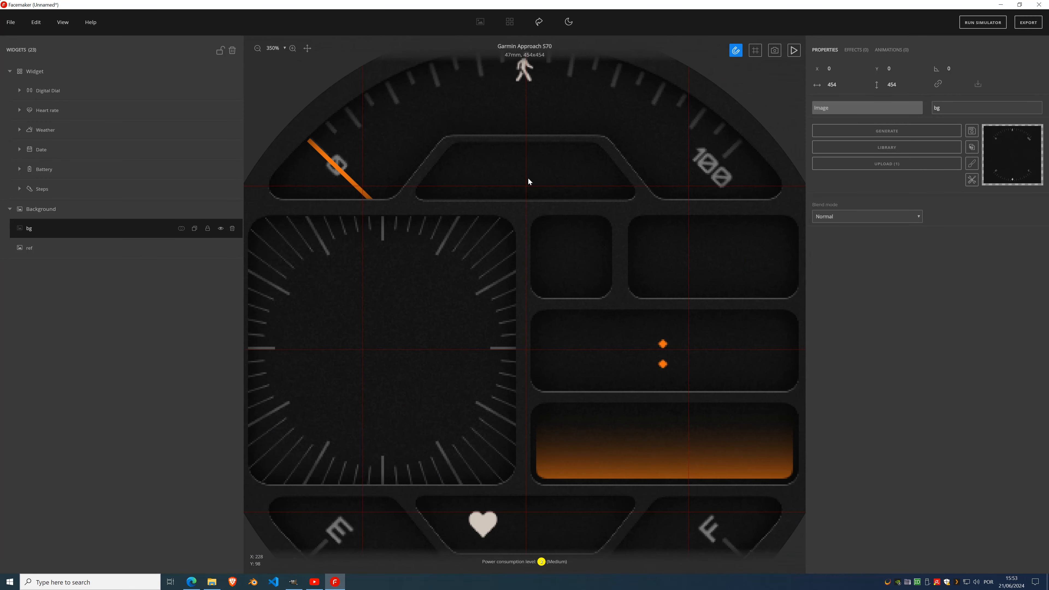
- Add a Distance health widget to the Widget group
left_click(106, 96)
left_click(195, 71)
mouse_move(191, 118)
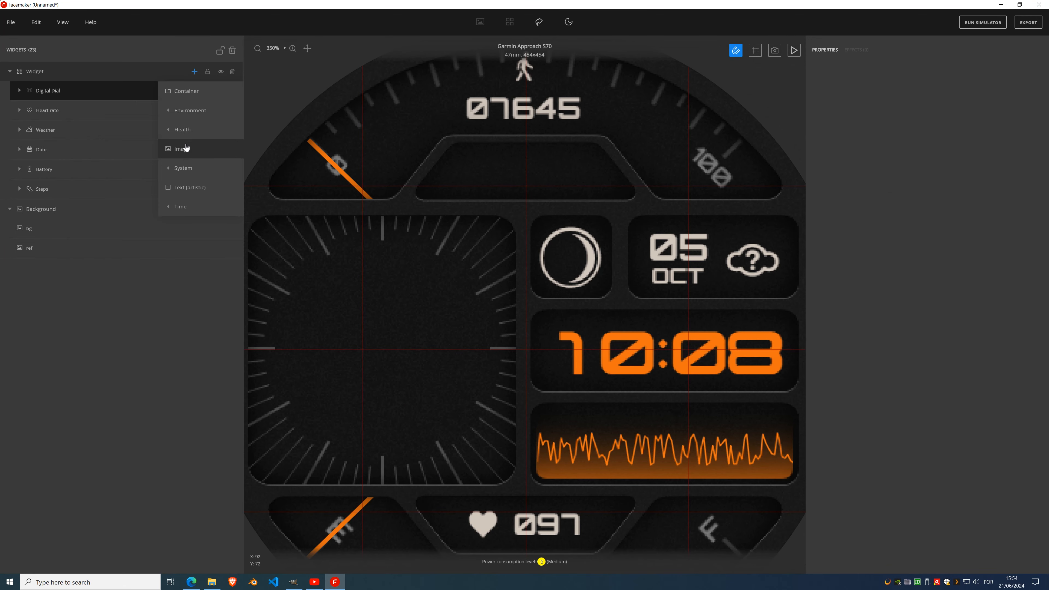
left_click(192, 77)
mouse_move(186, 130)
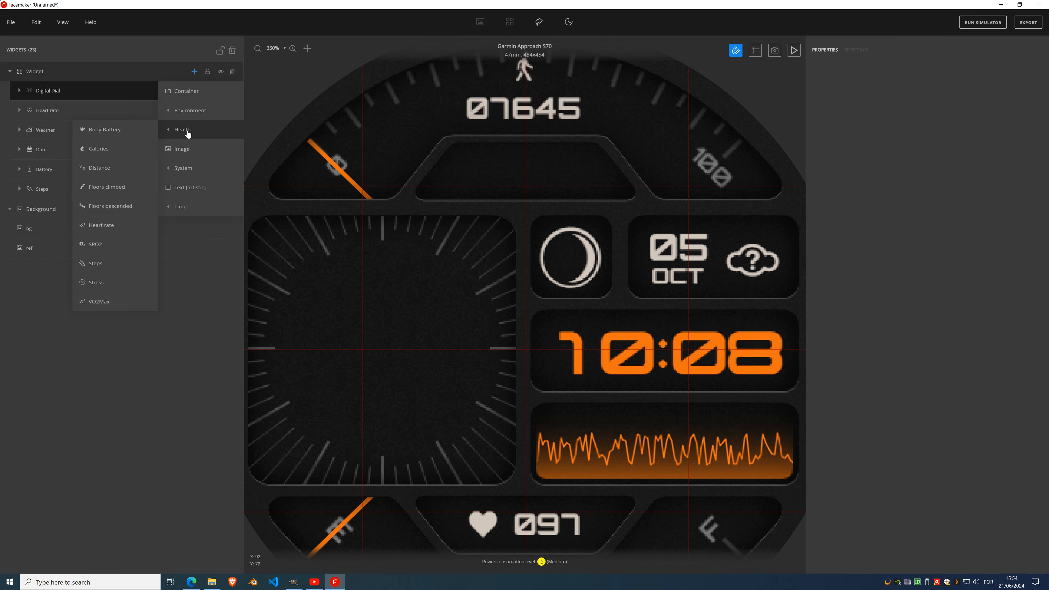
left_click(108, 168)
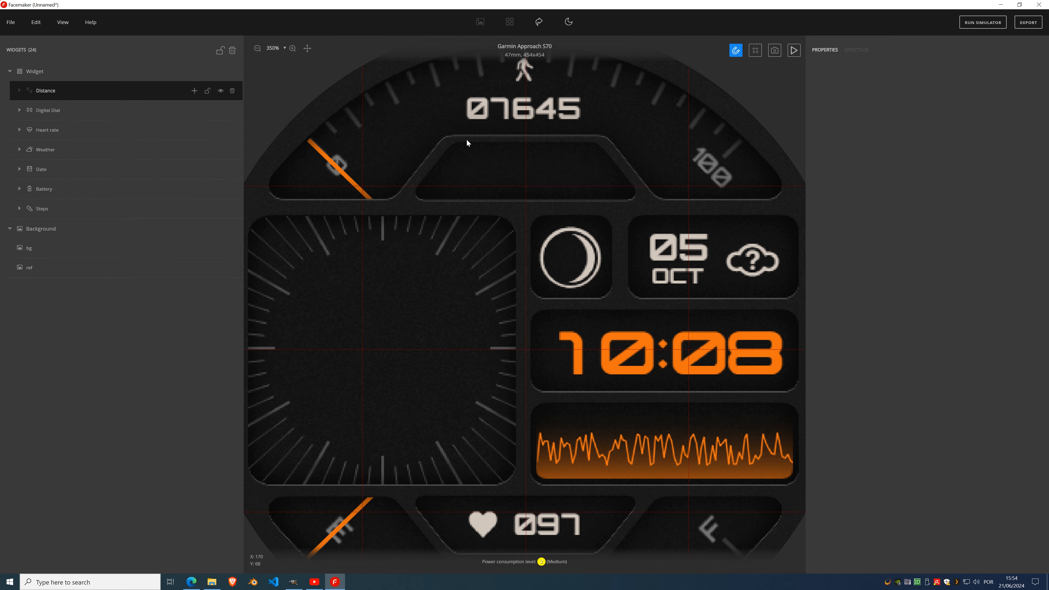
- Add an Image Combo to the Distance widget, generate its digits, and move it into the upper central panel at about X 163, Y 96
left_click(194, 90)
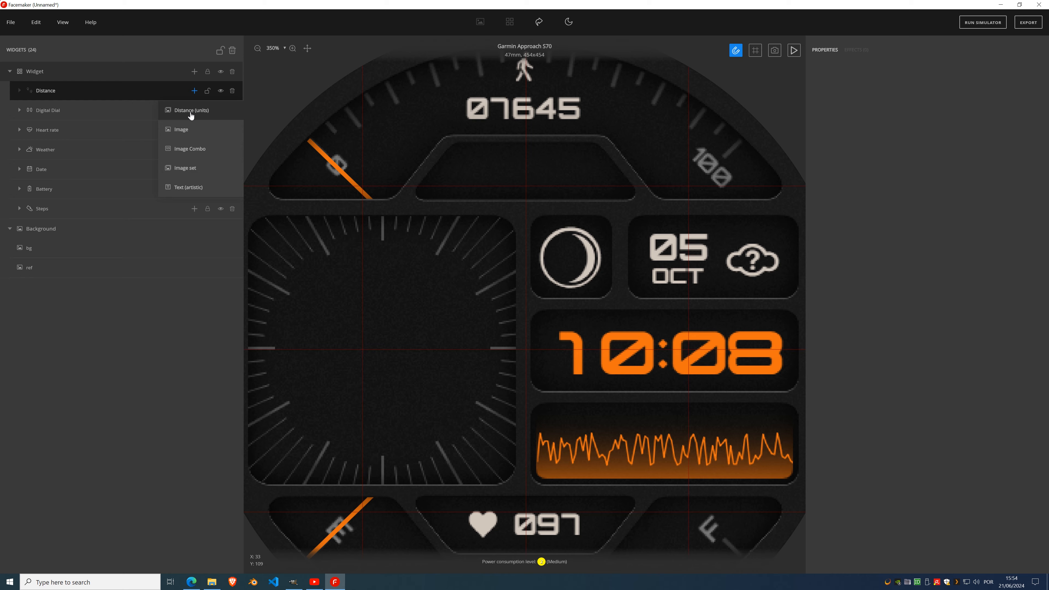
left_click(195, 150)
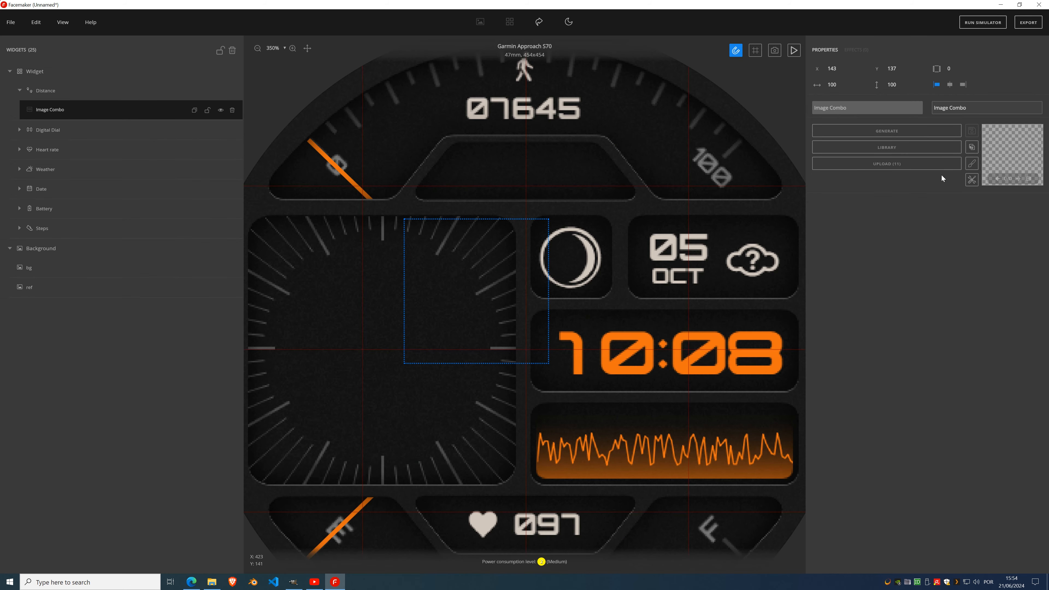
left_click(892, 132)
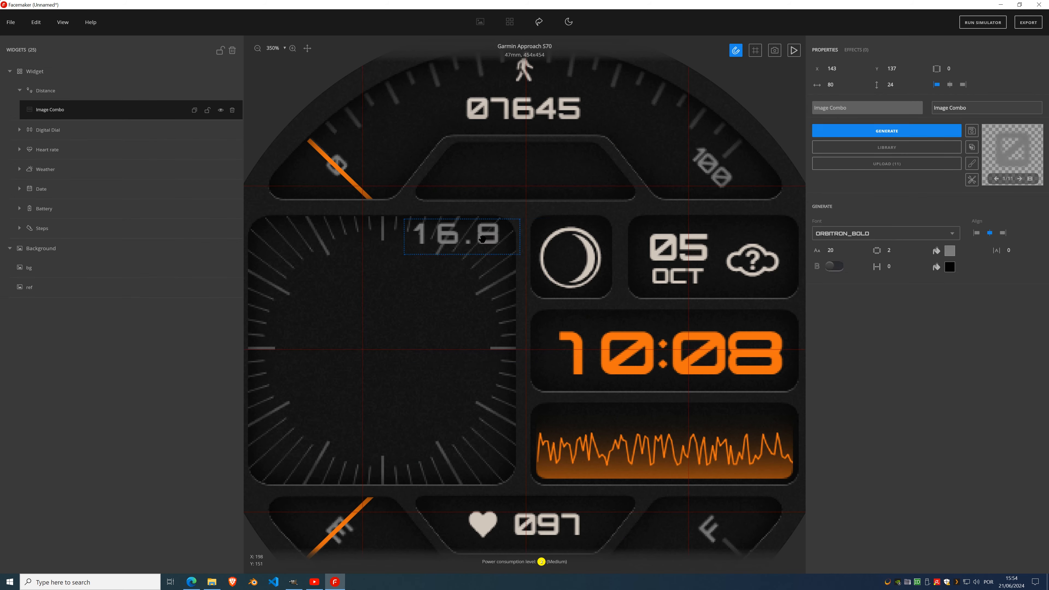
left_click_drag(482, 240, 512, 180)
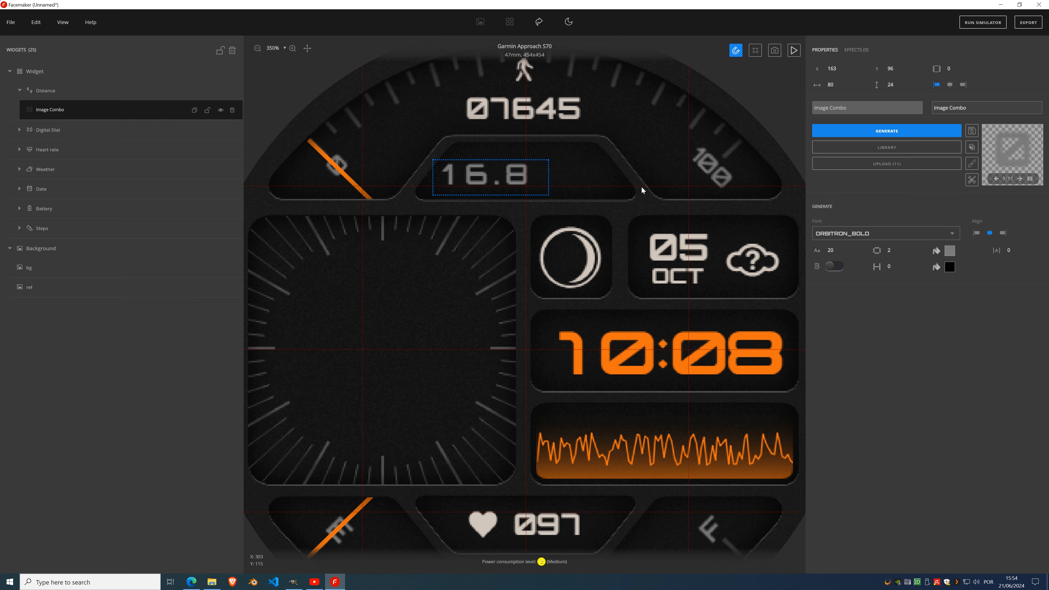
- Recolor the distance digits with the saved light beige preset and crop their images to content
left_click(951, 252)
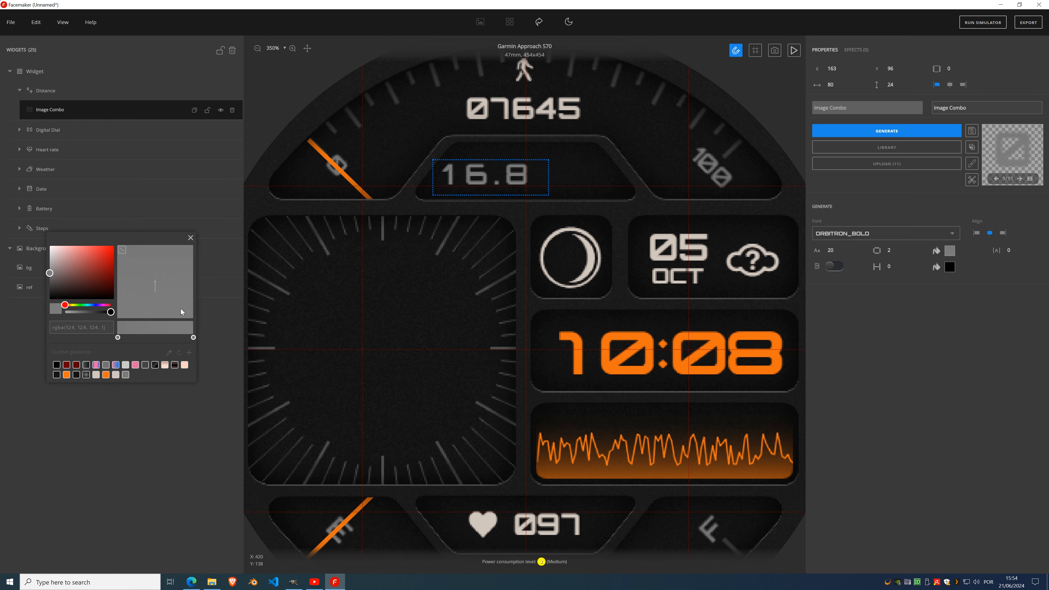
left_click(117, 374)
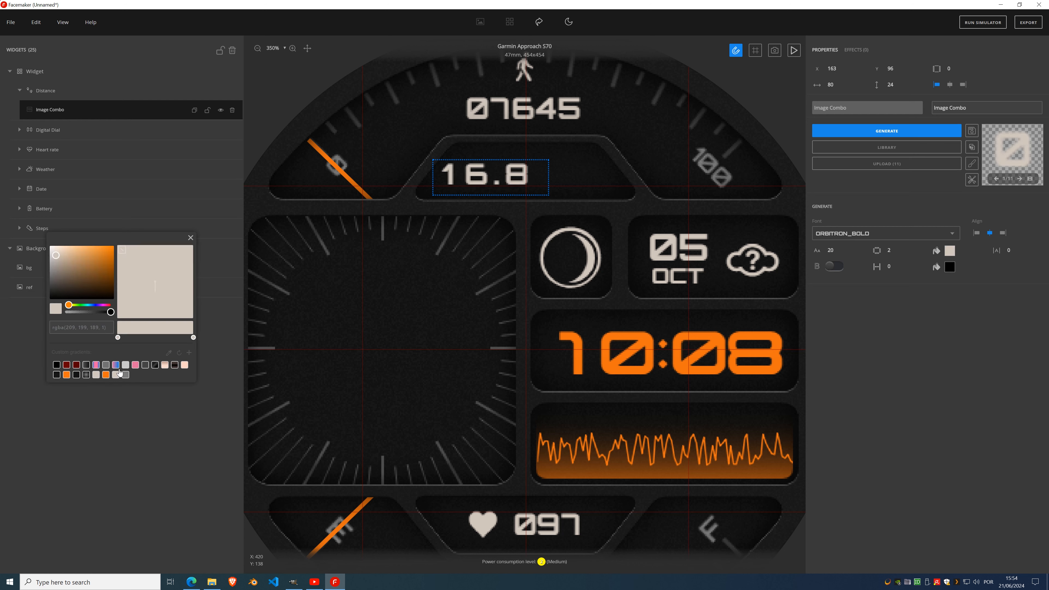
left_click(190, 238)
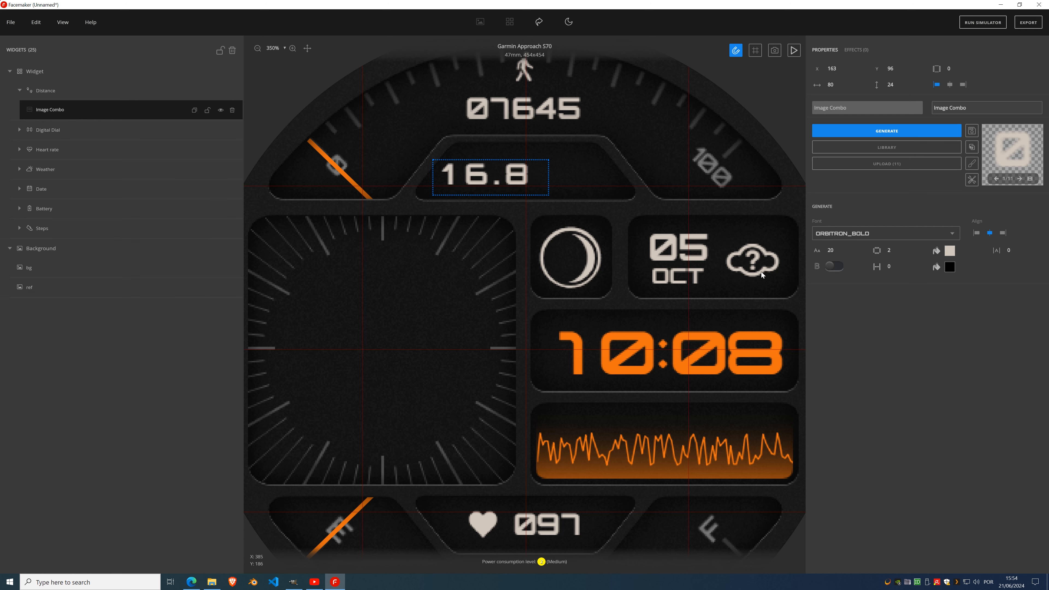
left_click(892, 133)
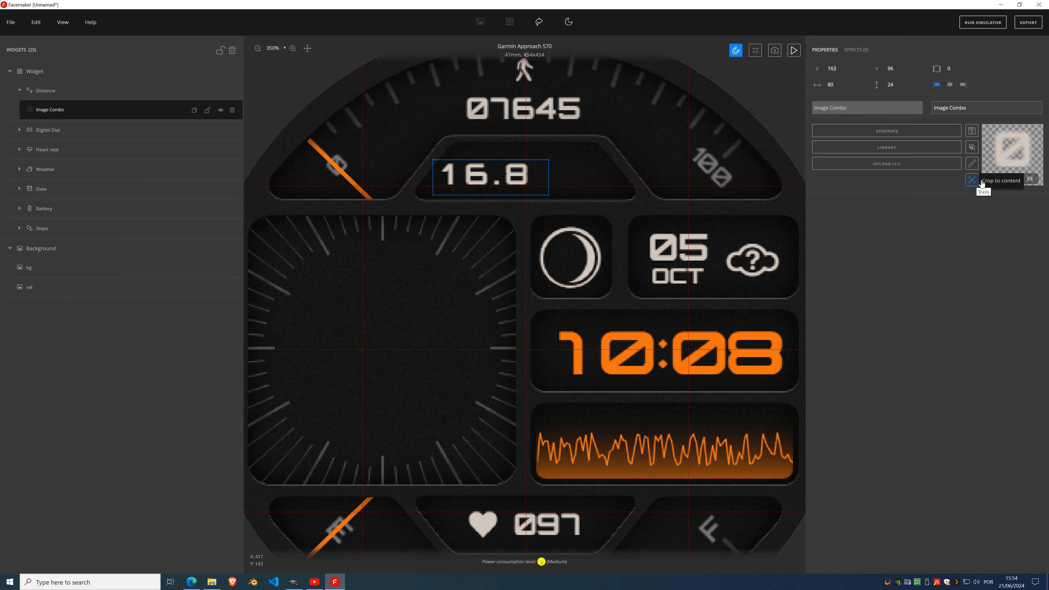
left_click(990, 181)
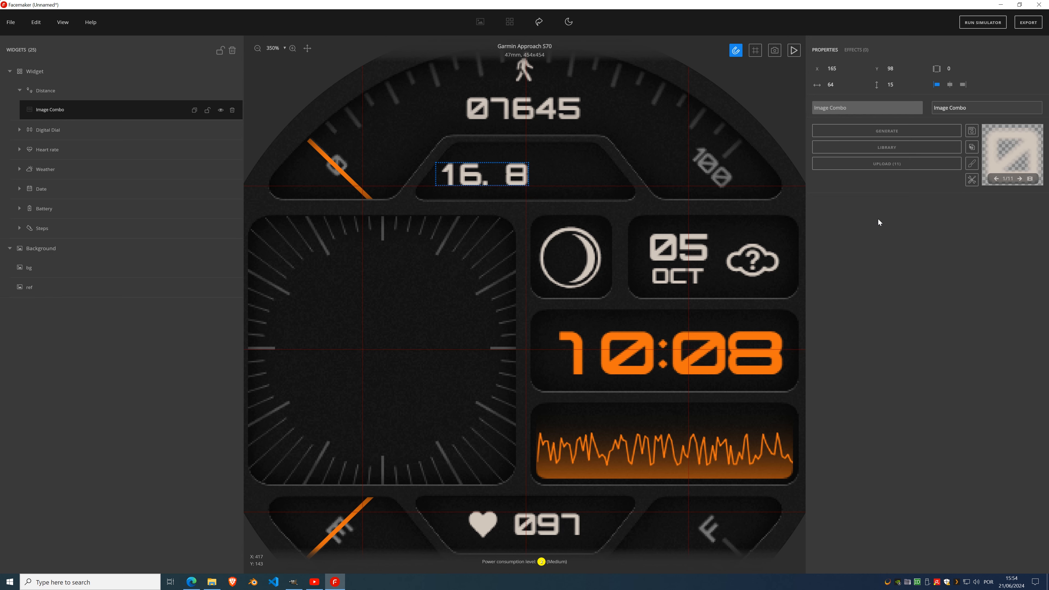
- Move the distance digits to the lower edge of the upper central panel, at about X 164, Y 117
left_click_drag(506, 174, 523, 142)
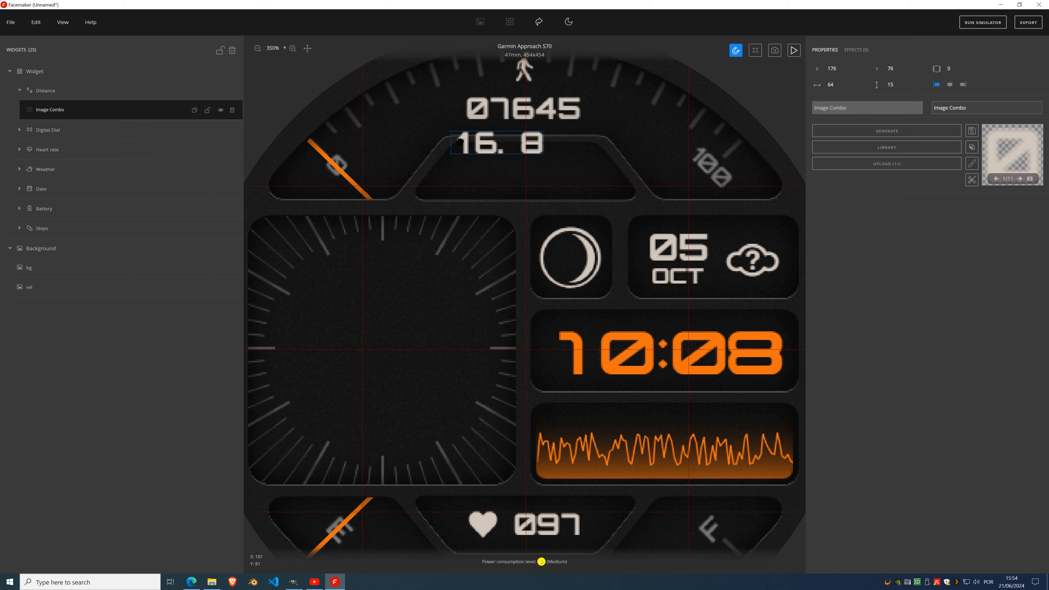
left_click_drag(490, 133, 458, 199)
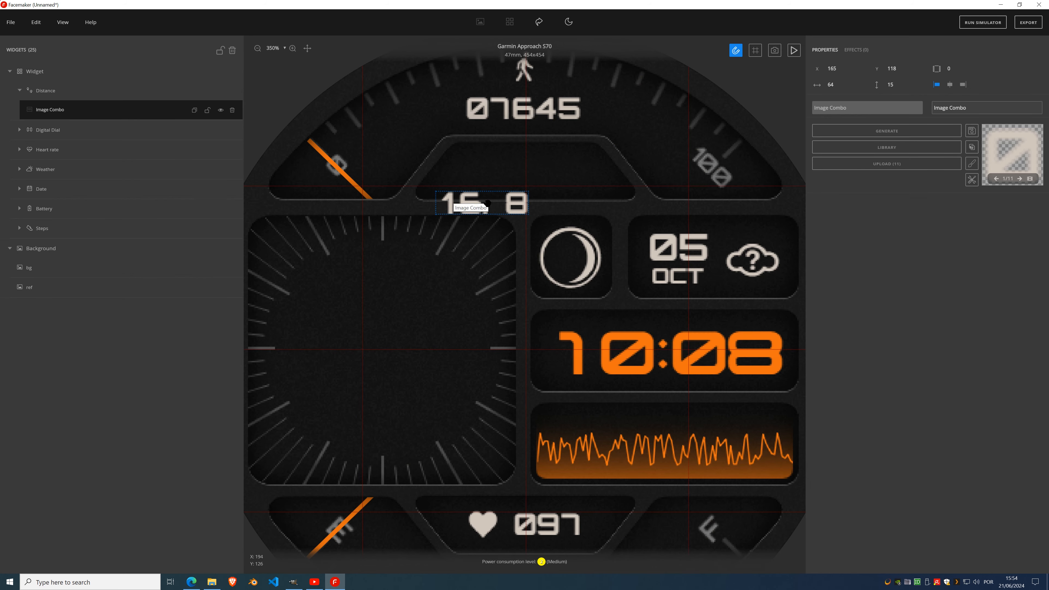
left_click_drag(482, 202, 481, 200)
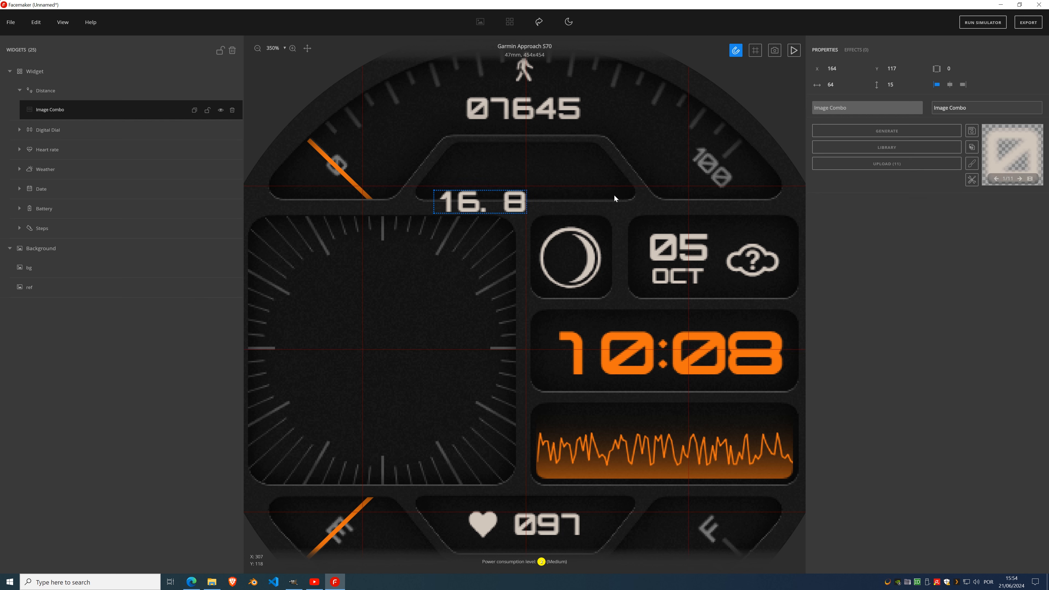
- Examine the distance digit frames, especially the width of the decimal point frame
left_click(1030, 179)
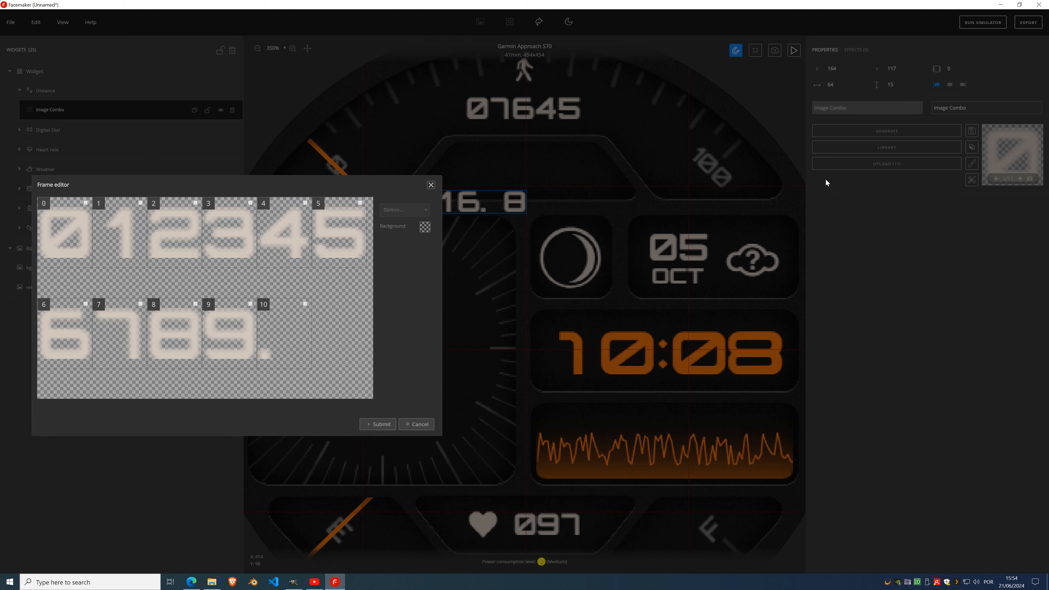
mouse_move(270, 359)
left_click(430, 185)
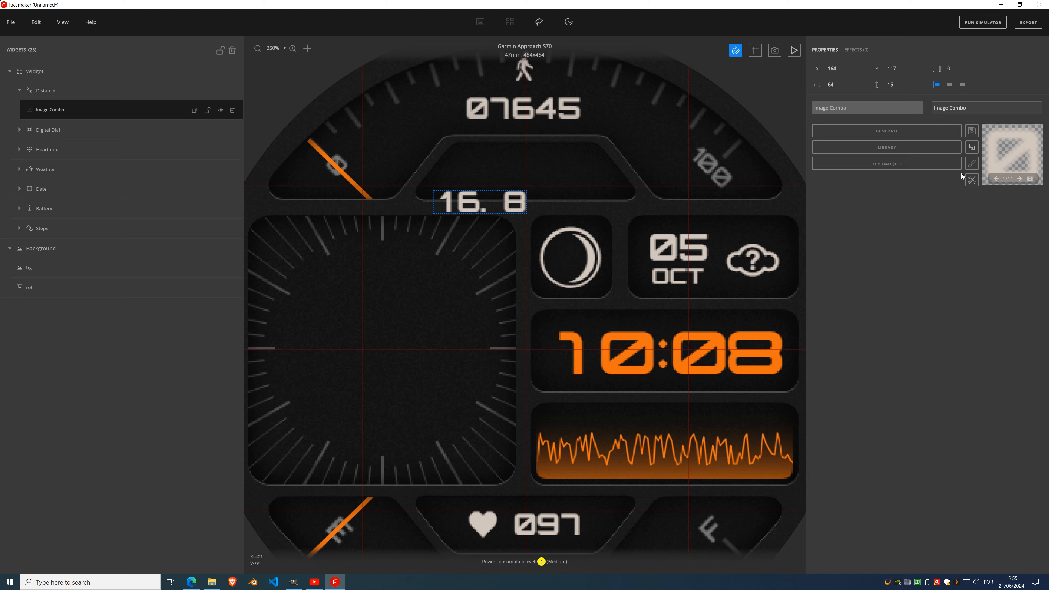
left_click(995, 180)
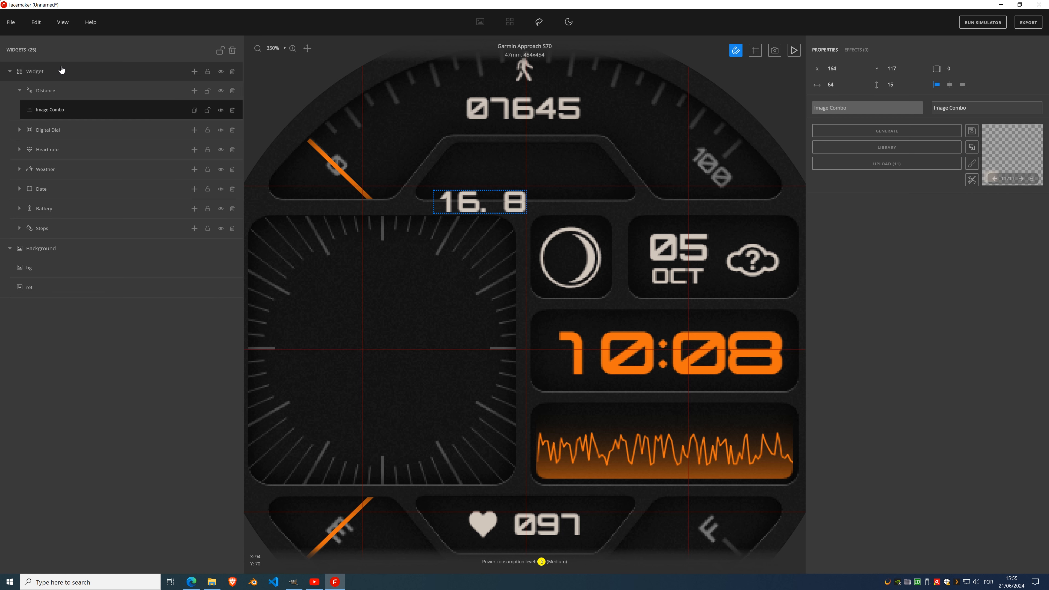
- Check which graphics editor executable is set in the general preferences
left_click(37, 23)
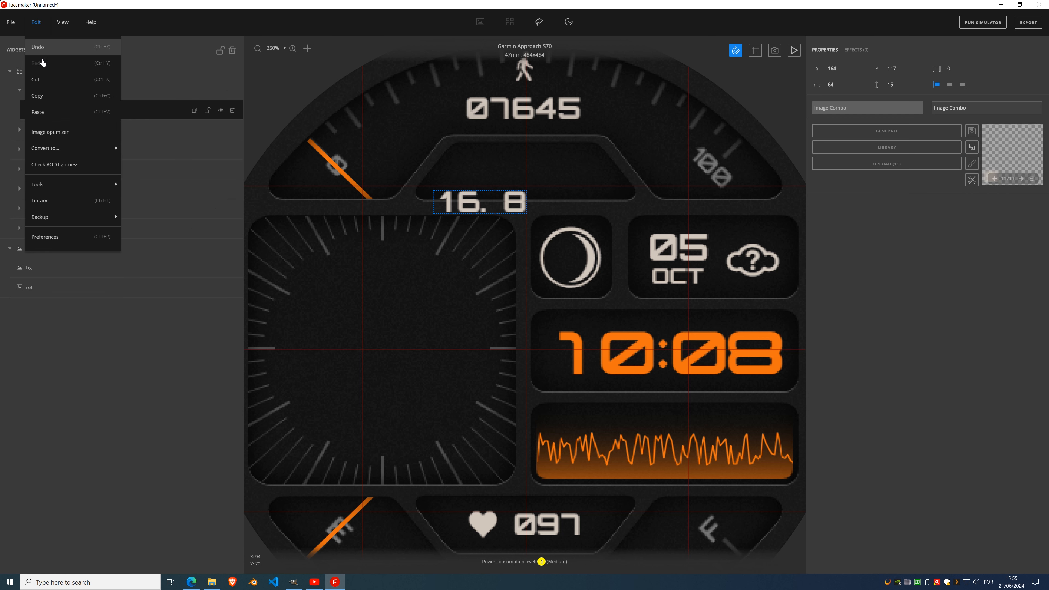
left_click(73, 236)
left_click(343, 172)
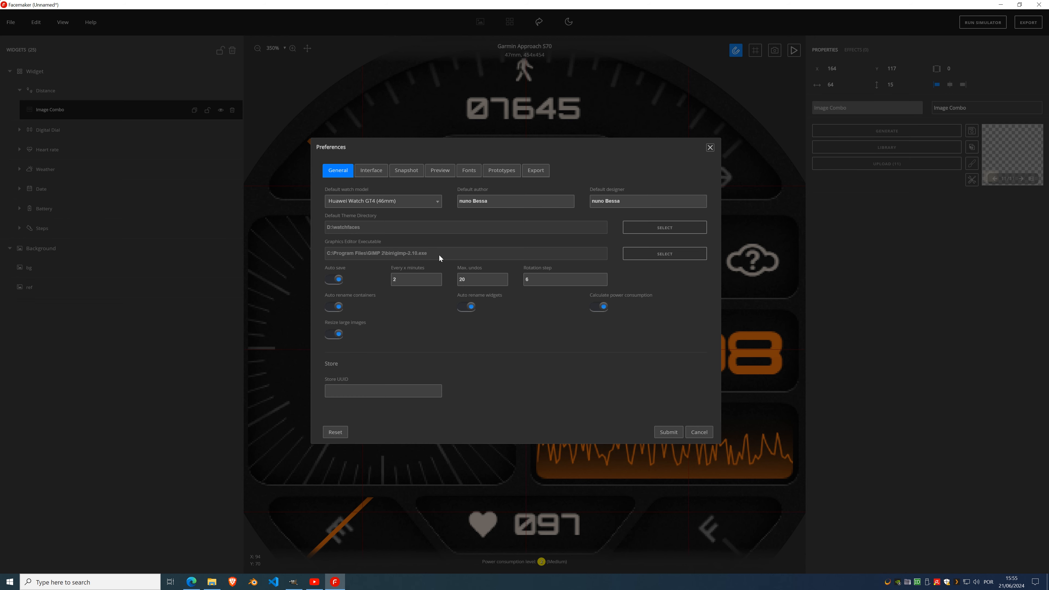
left_click(677, 431)
- Open the decimal point image in GIMP as the external editor and crop it to a 5 px wide strip around the point
left_click(972, 163)
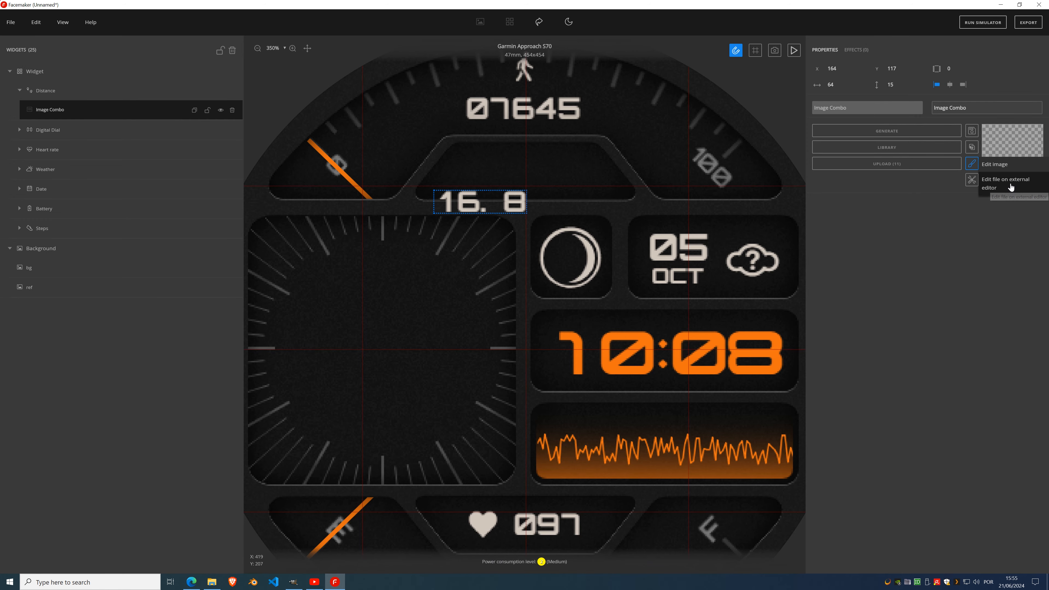
left_click(1002, 185)
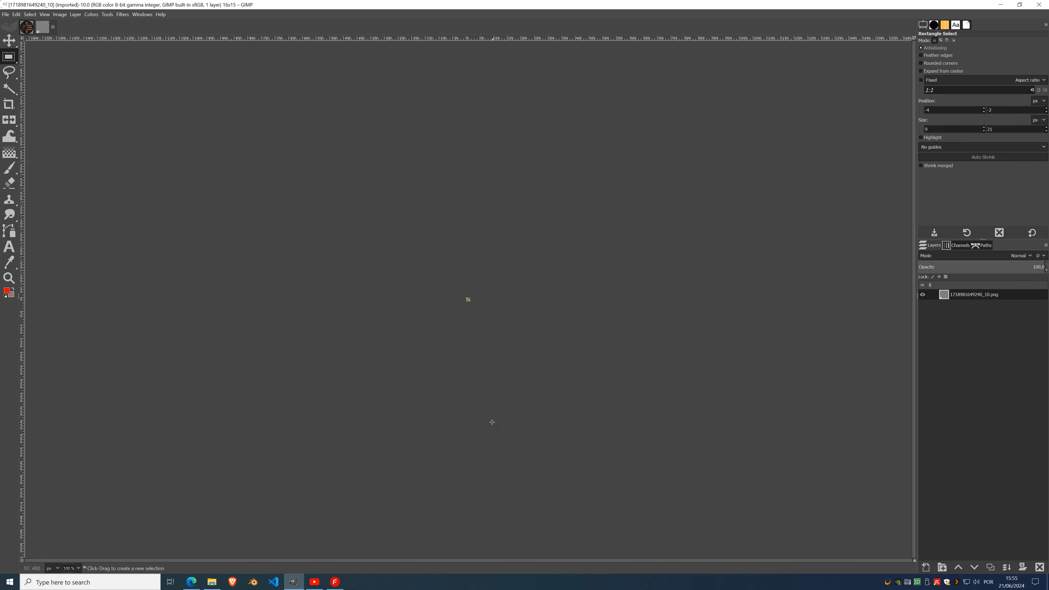
scroll(469, 295, "up", 12)
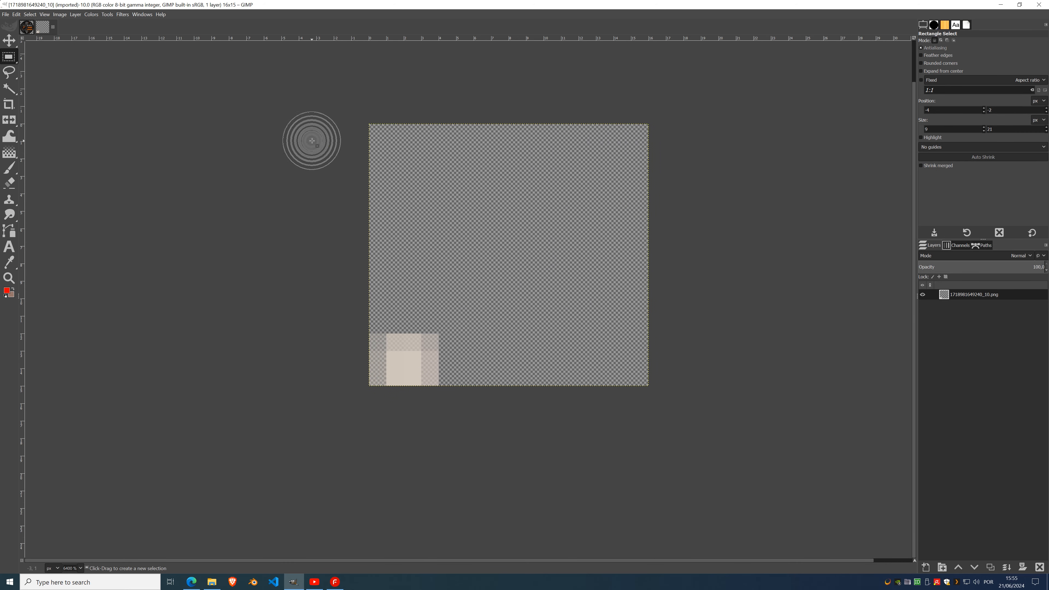
left_click(348, 99)
left_click_drag(348, 100, 456, 421)
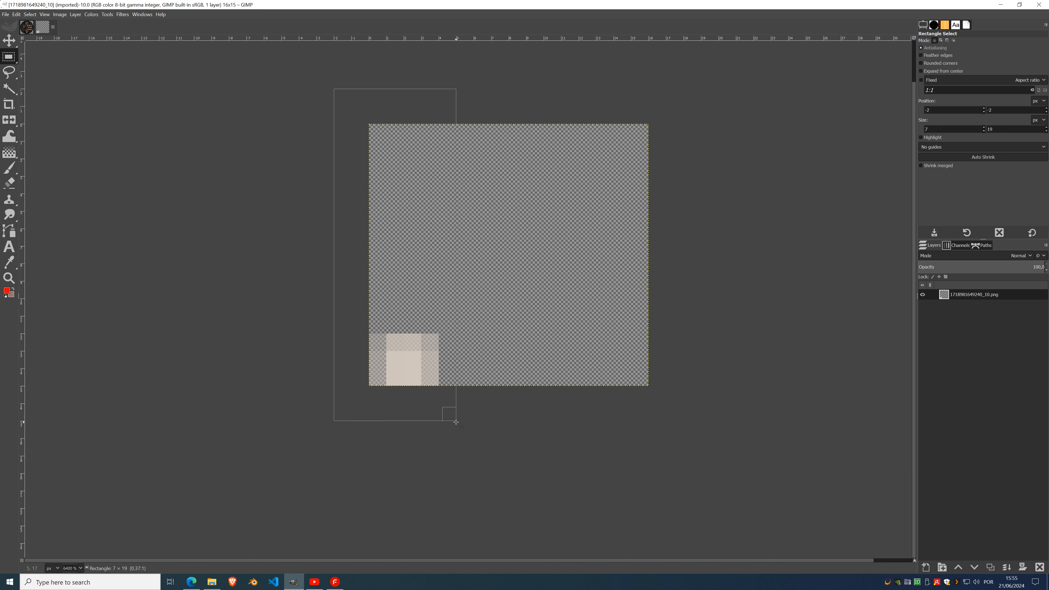
left_click(62, 16)
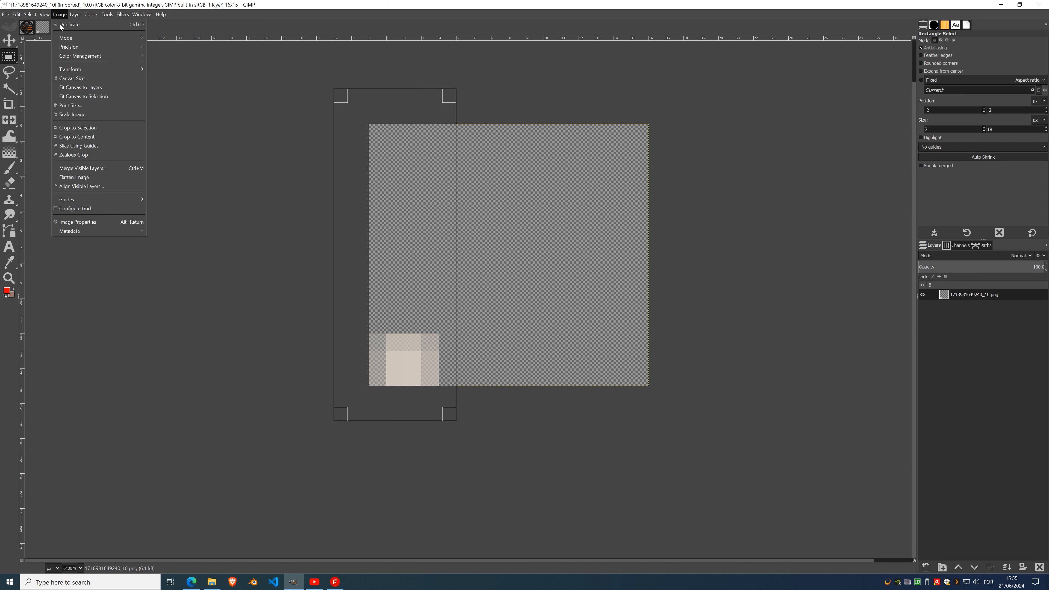
left_click(83, 128)
- Overwrite the original decimal point PNG with the cropped version and return to Facemaker
left_click(8, 16)
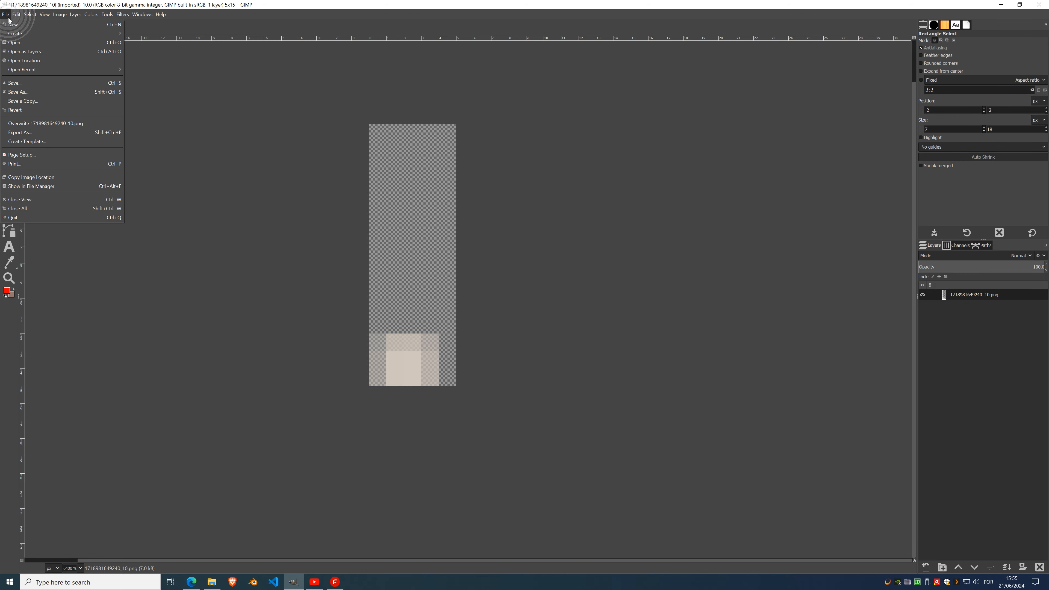
left_click(37, 121)
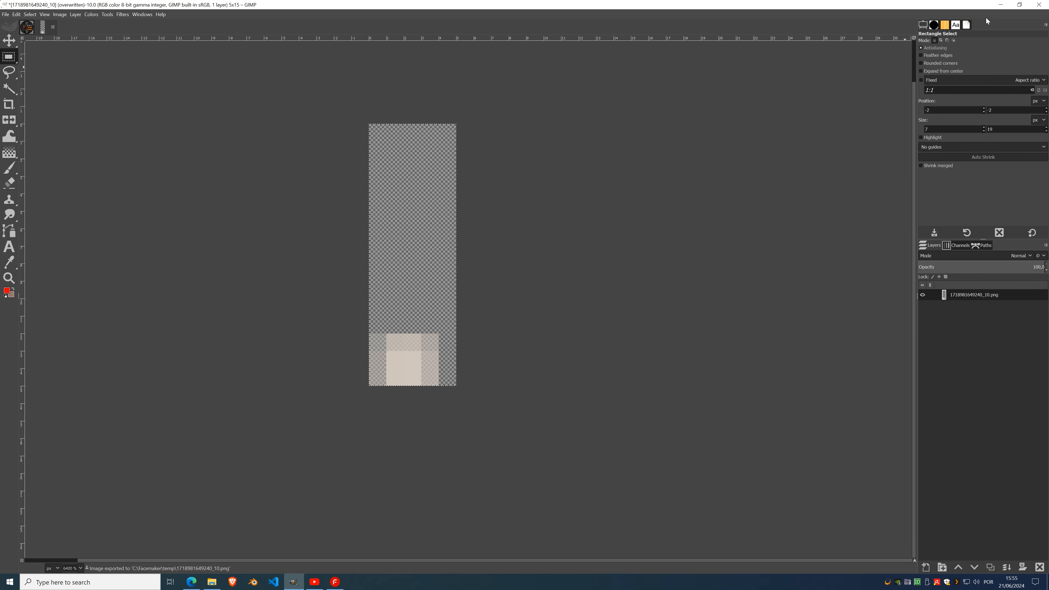
left_click(1002, 5)
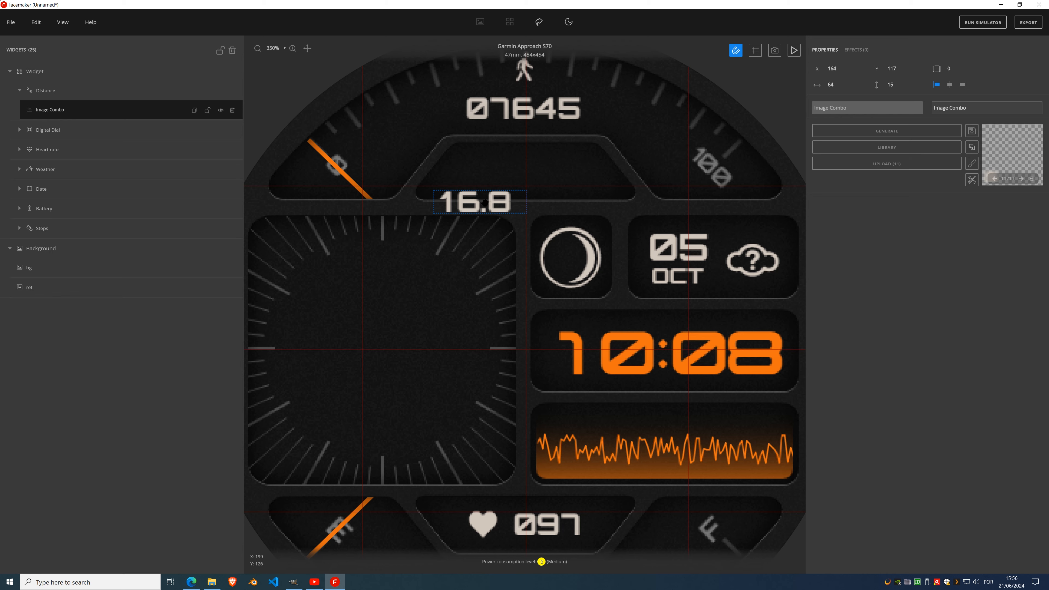
- Move the distance digits inside the upper central panel to X 165, Y 98 and align them right
left_click_drag(489, 204, 500, 175)
left_click(965, 89)
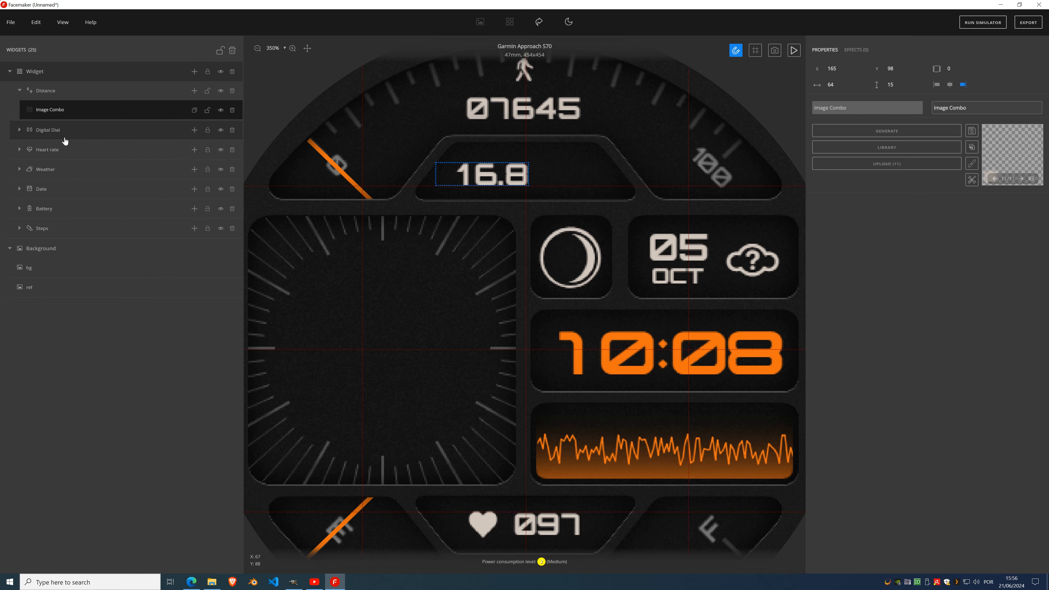
- Add a Distance (units) element to the Distance widget and generate its Km and Mi labels in ORBITRON_BOLD, size 20
left_click(194, 91)
left_click(198, 113)
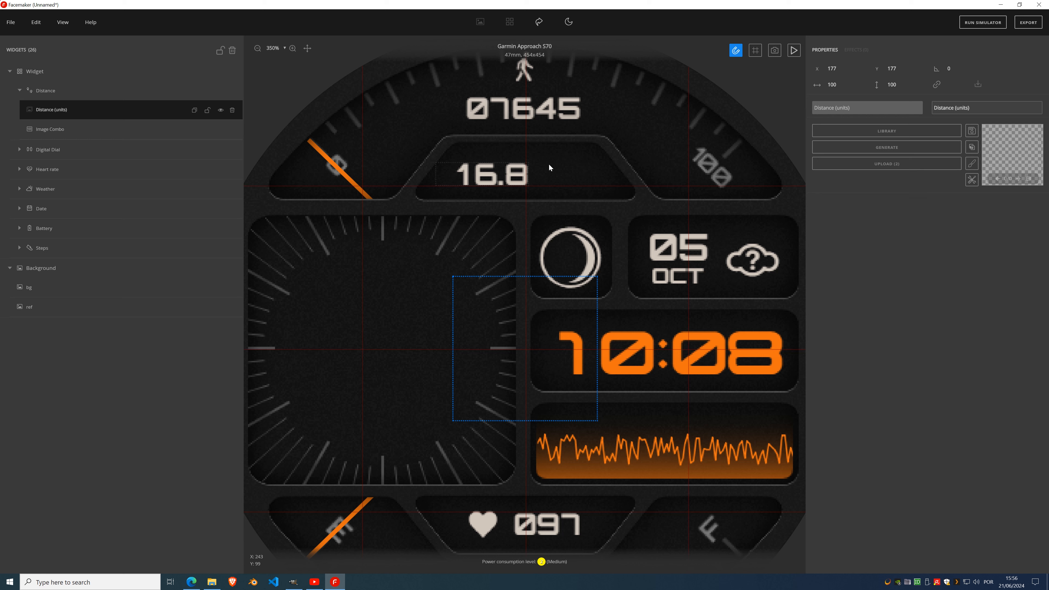
left_click(894, 150)
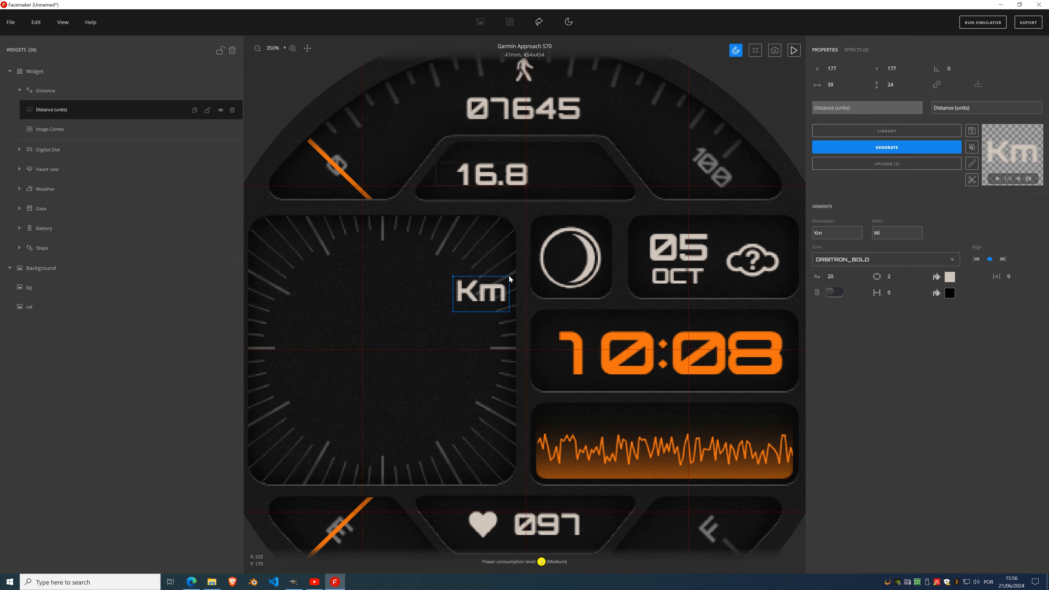
- Place the Km label directly beside the distance digits at X 232, Y 96
left_click_drag(483, 296, 564, 183)
scroll(613, 200, "up", 2)
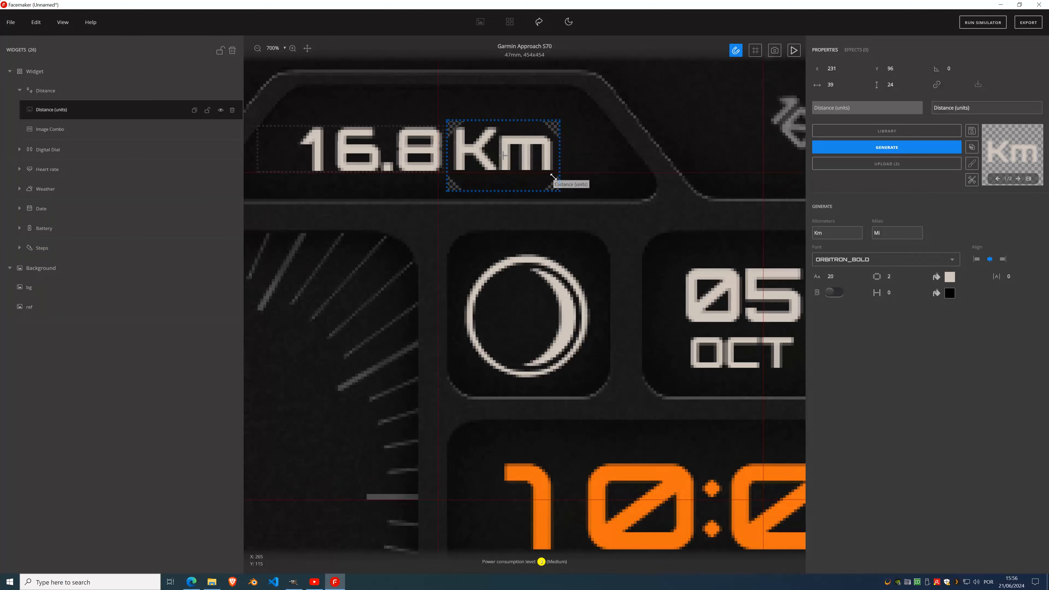
key("Right")
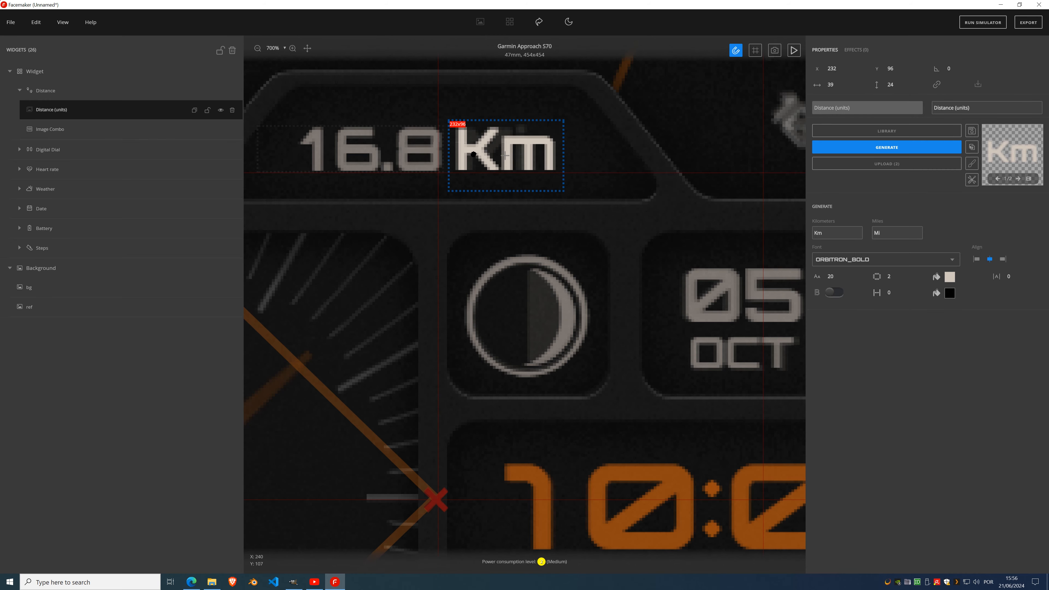
key("Down")
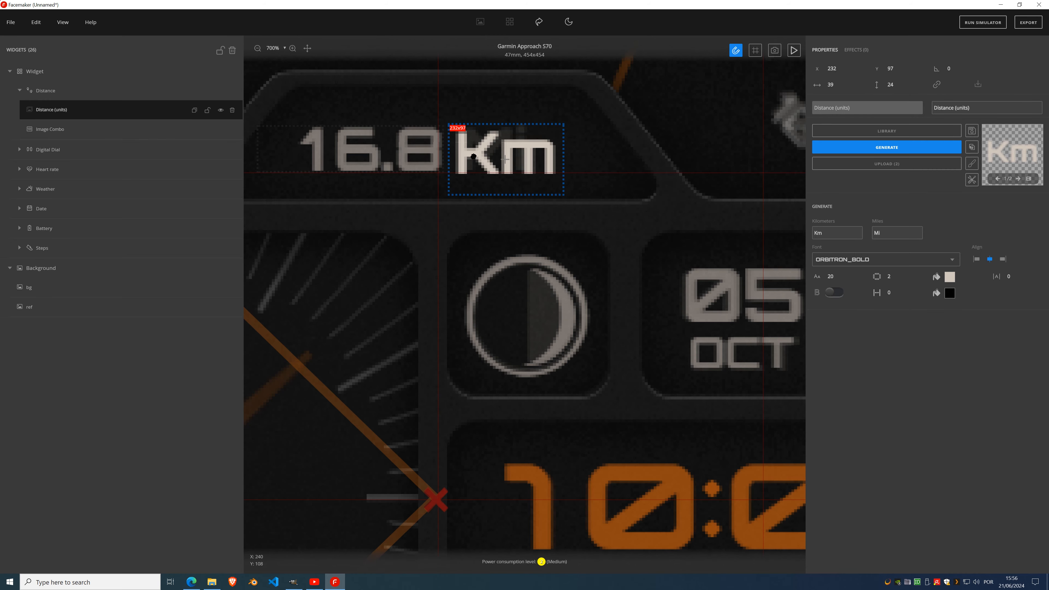
key("Up")
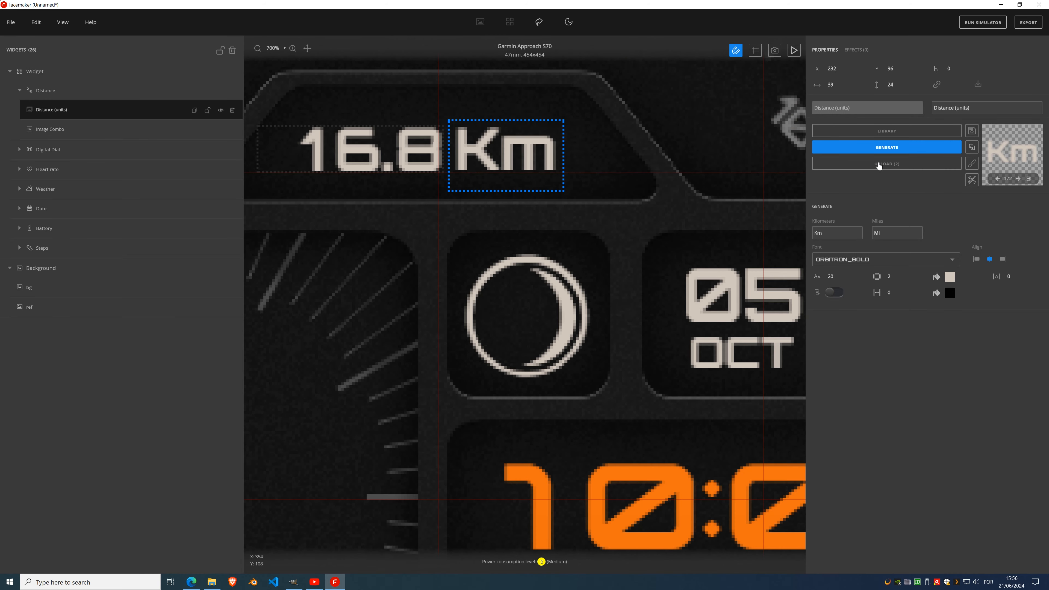
- Crop the unit label images to content and lock the Distance widget
left_click(972, 180)
left_click(1002, 186)
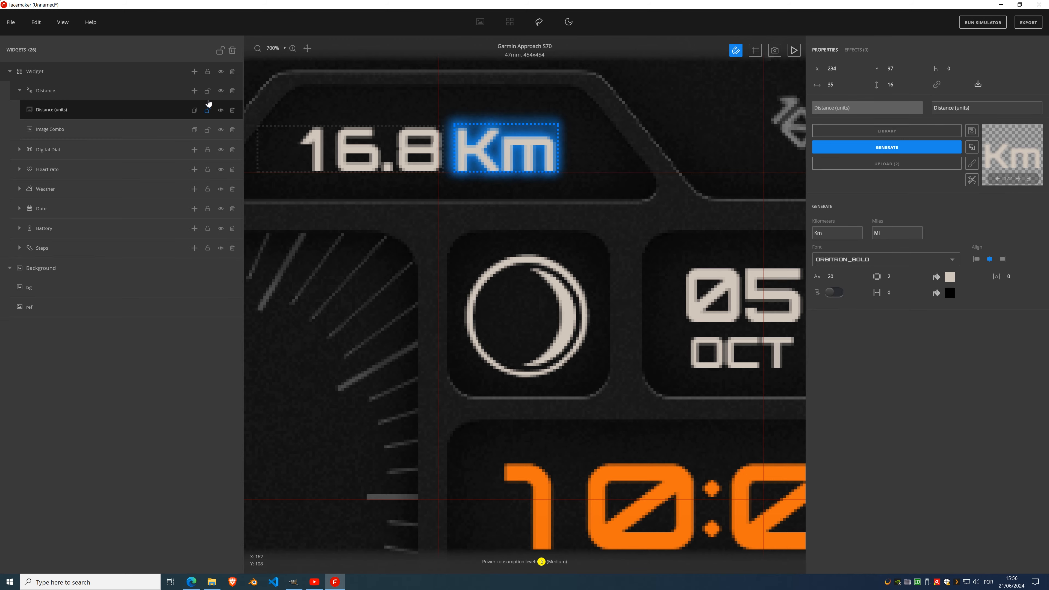
left_click(207, 94)
- Preview the animated watch face to check the distance digits and unit label, and stop the preview
scroll(517, 233, "down", 6)
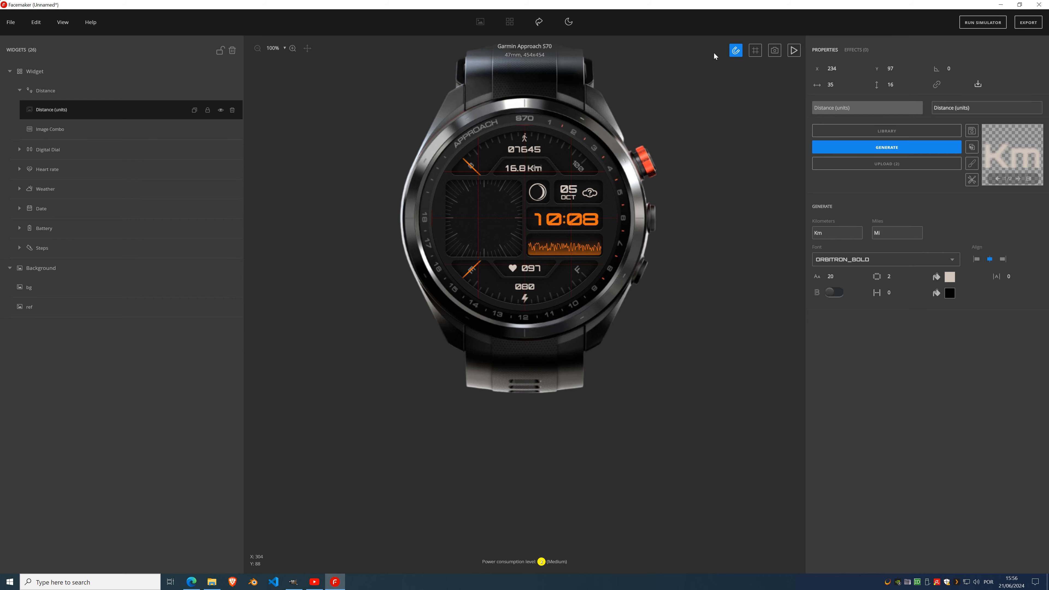
left_click(794, 50)
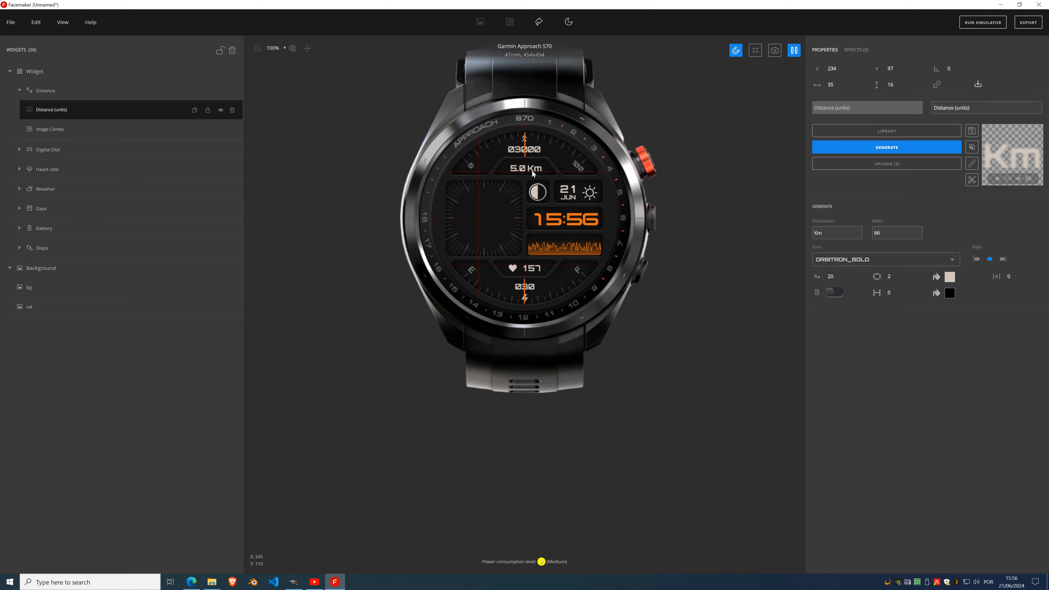
left_click(794, 50)
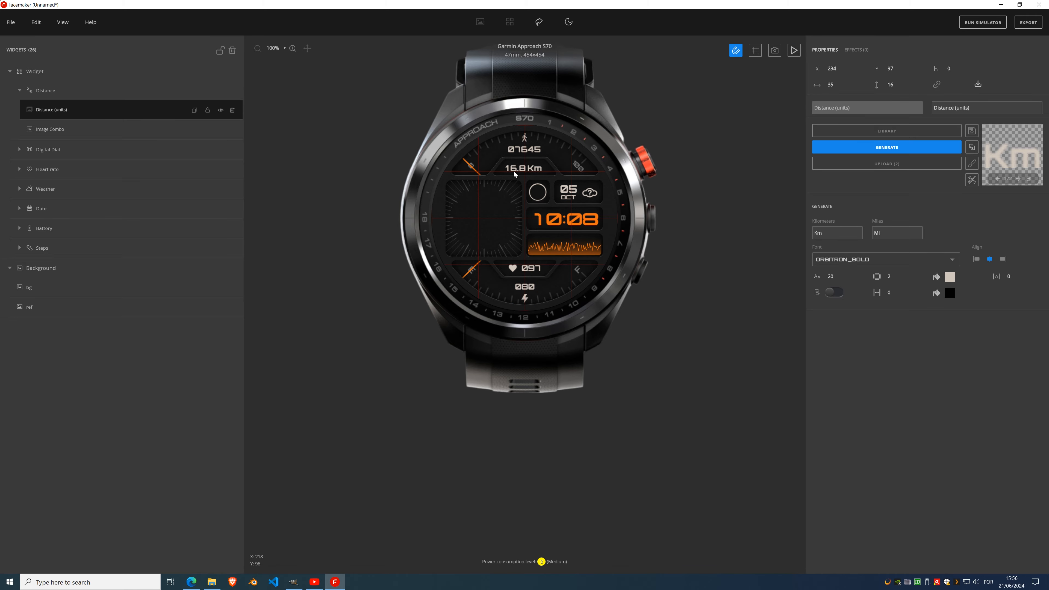
- Regenerate the Km and Mi unit labels, display the Mi frame, and align the label text left
scroll(531, 172, "up", 5)
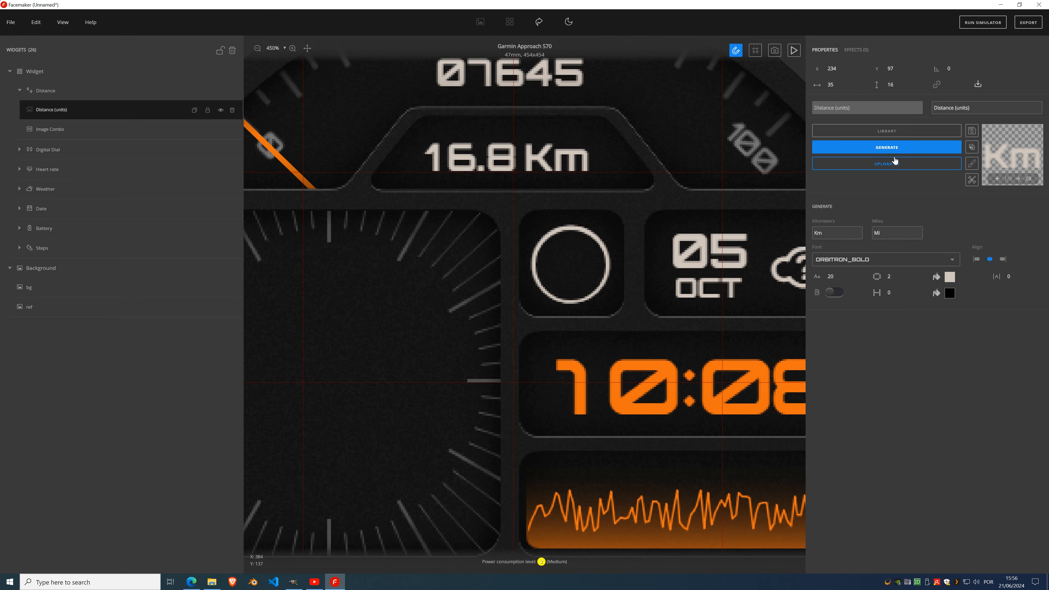
left_click(880, 153)
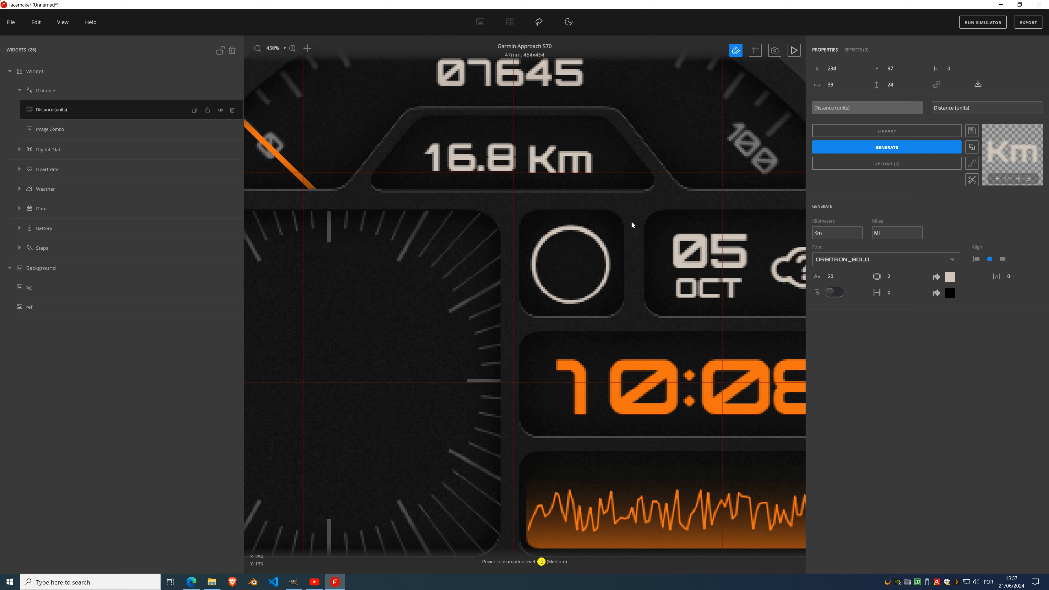
key("Page_Down")
key("Page_Down")
key("Page_Down")
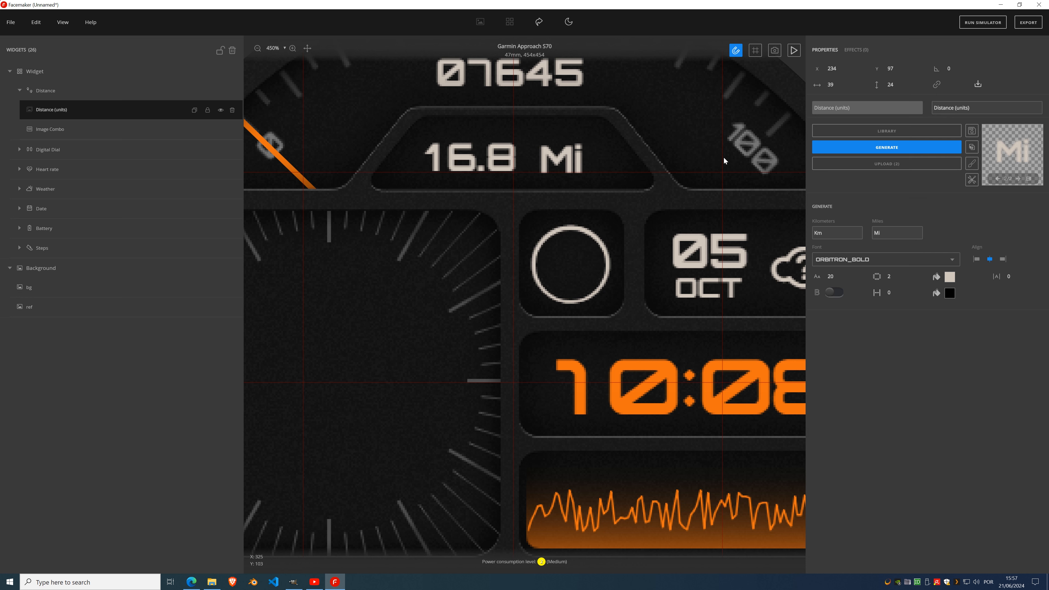
left_click(976, 260)
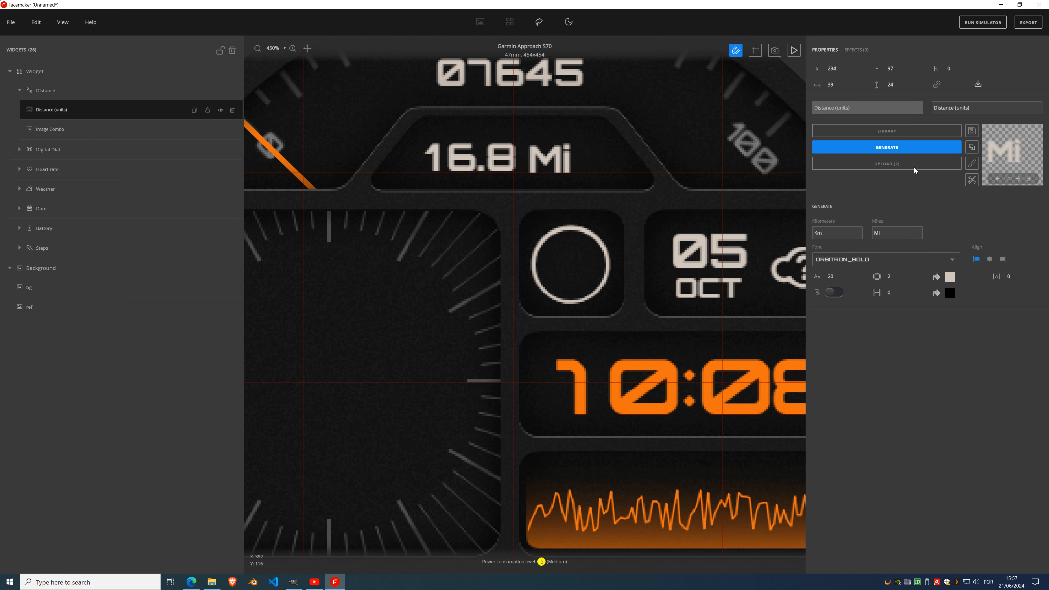
- Crop the left-aligned unit labels to content and set their Y position to 97
left_click(905, 149)
left_click(972, 179)
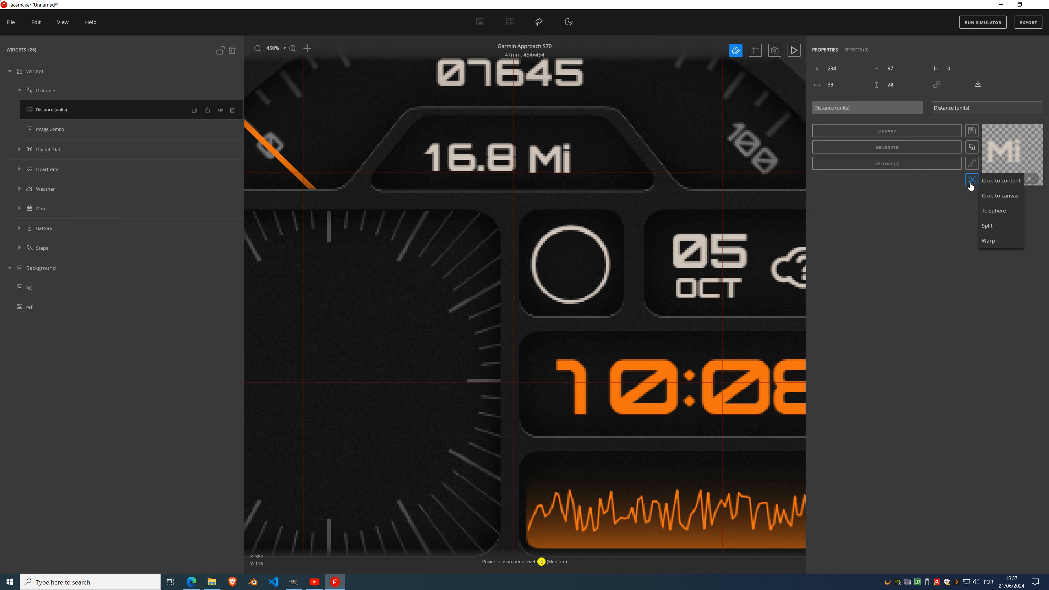
left_click(1002, 181)
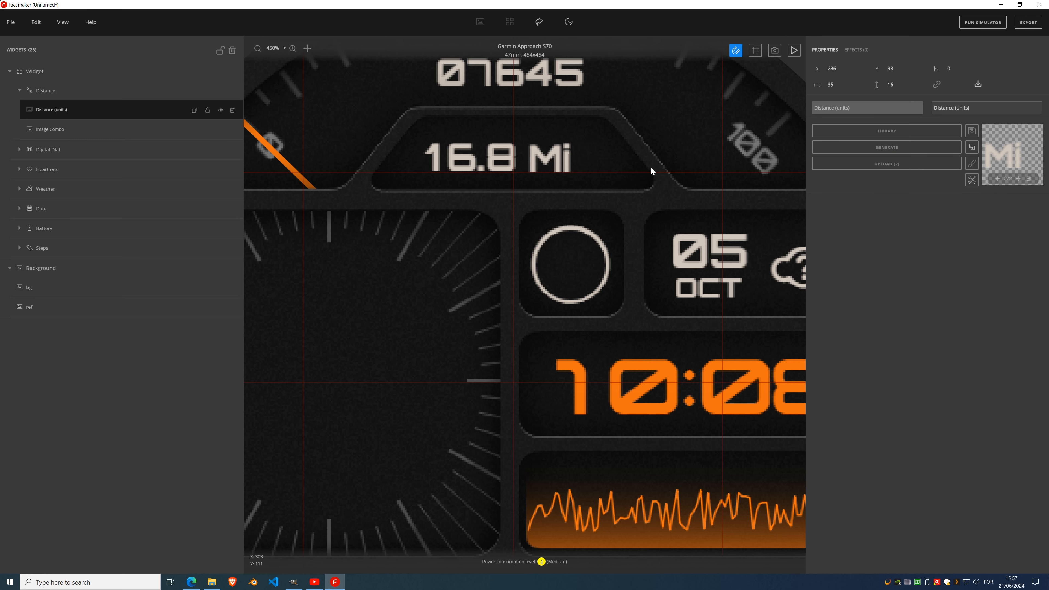
left_click(901, 69)
left_click(903, 70)
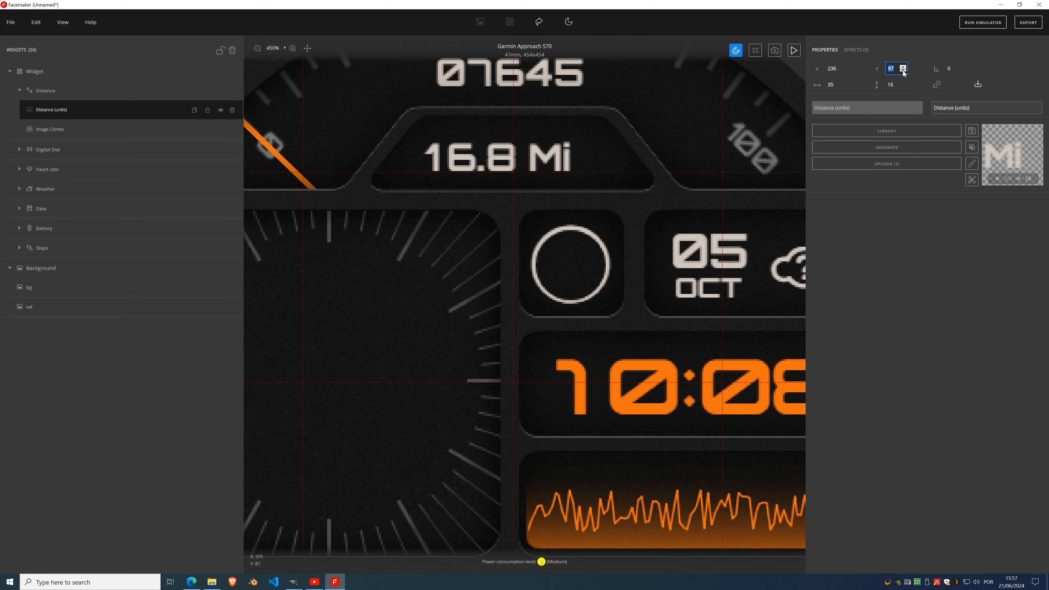
- Run the watch face preview again to examine the spacing between distance value and unit, and stop it
scroll(600, 149, "down", 7)
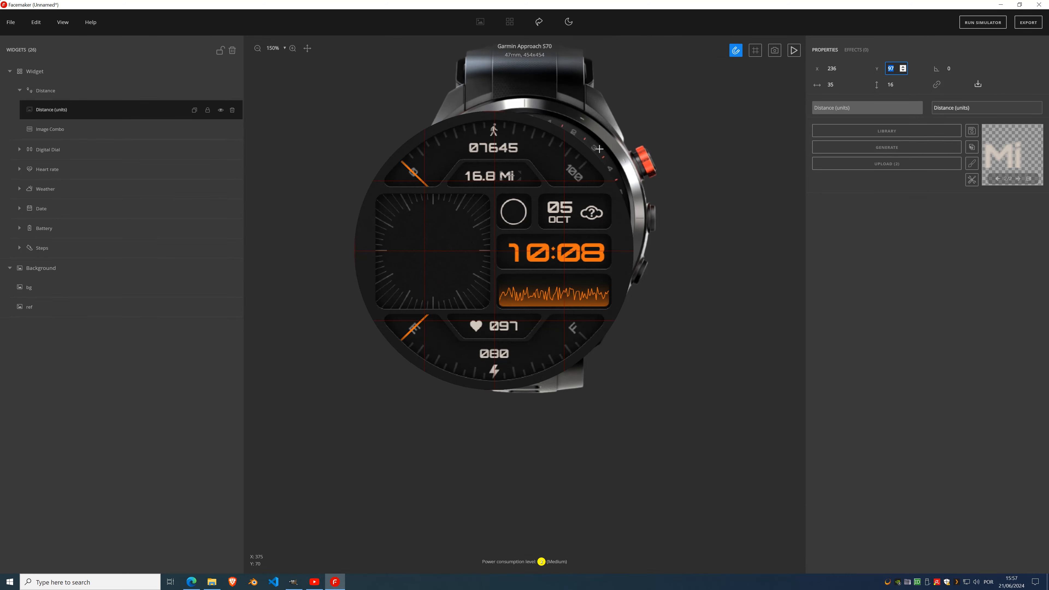
scroll(535, 170, "up", 4)
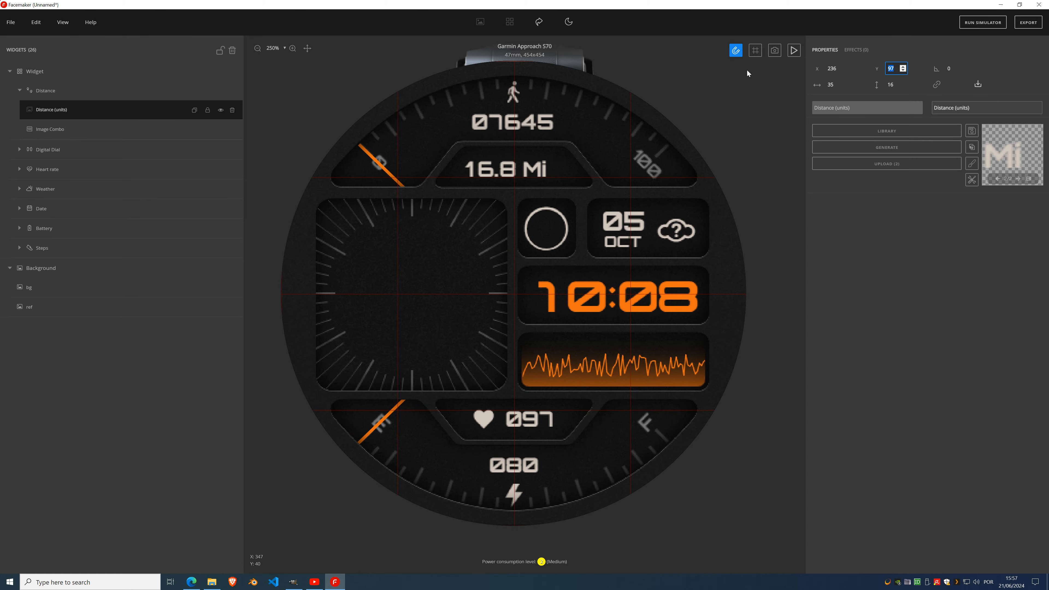
left_click(794, 50)
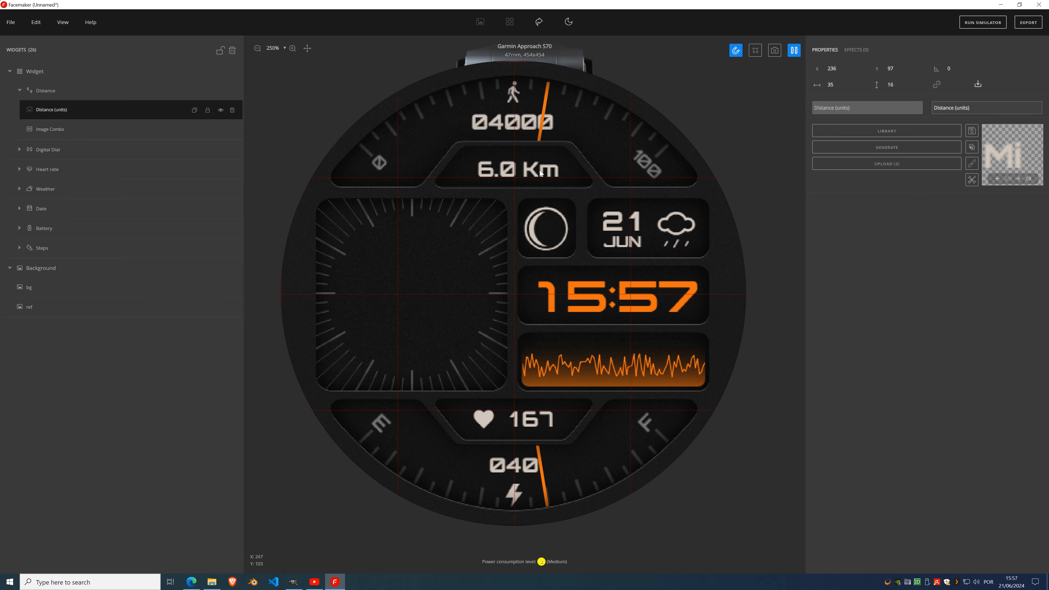
scroll(495, 197, "down", 3)
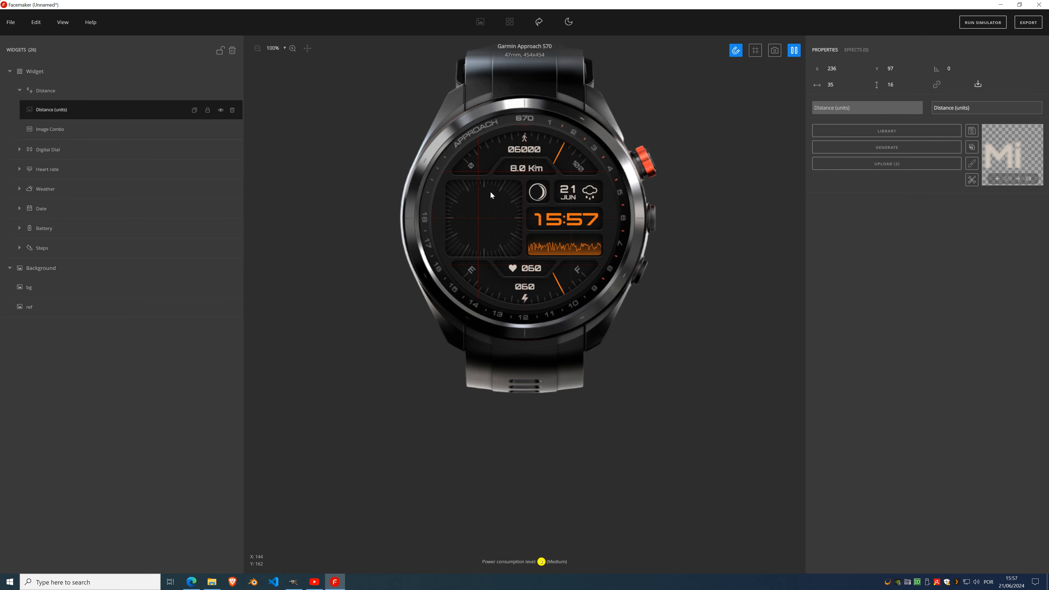
left_click(794, 50)
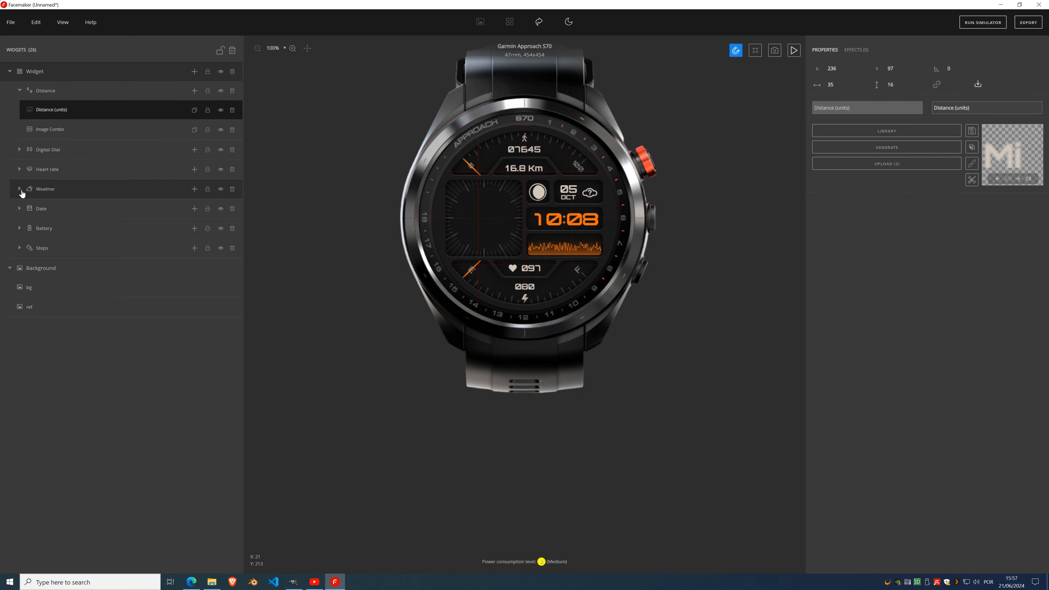
- Add an AM/PM/24 element to the Digital Dial group
left_click(20, 149)
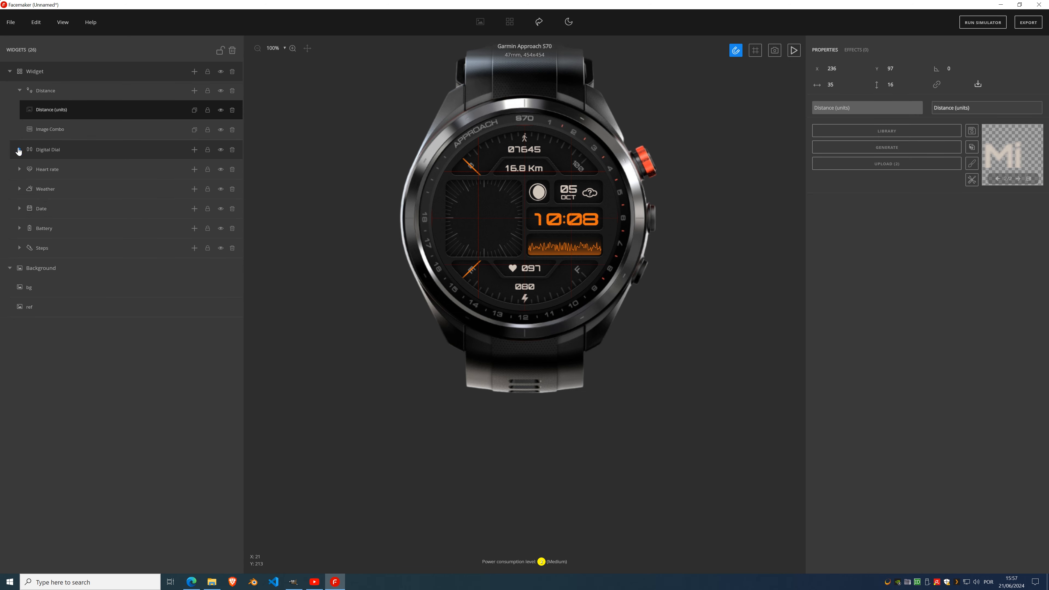
left_click(195, 149)
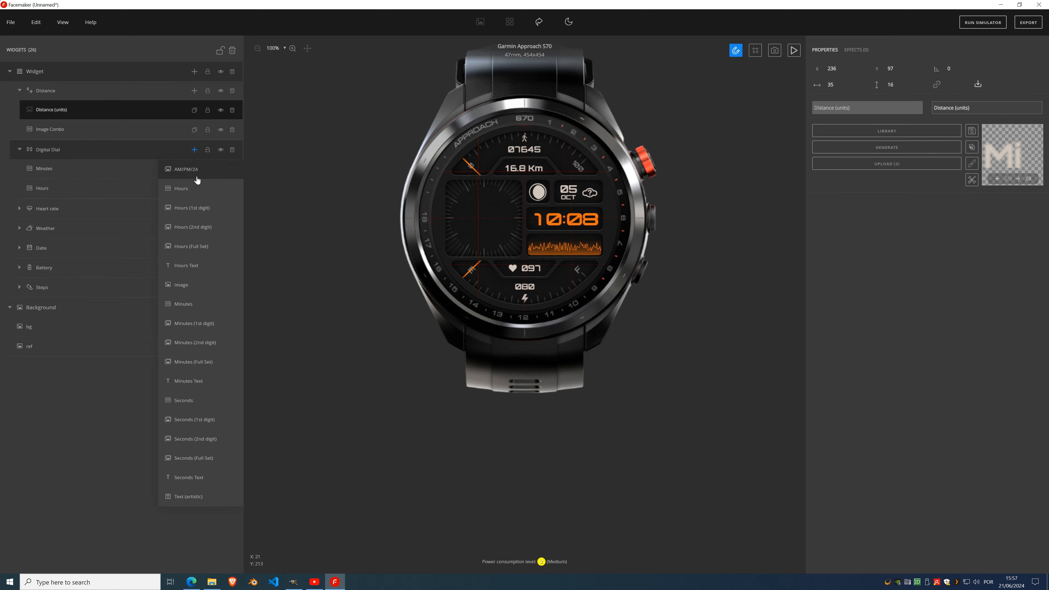
left_click(196, 173)
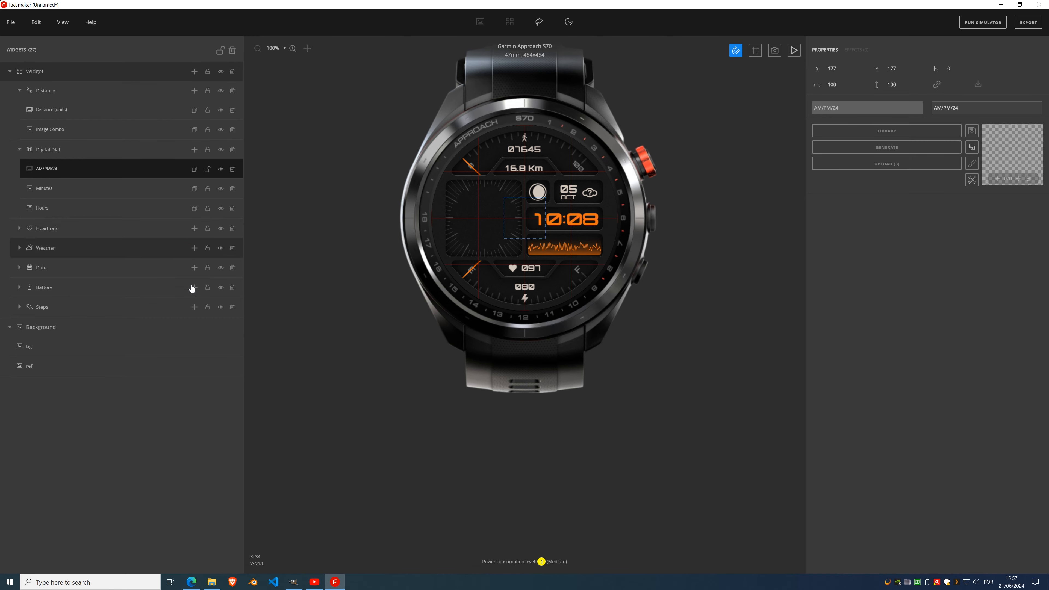
- Hide the background and battery to reveal the reference, generate the AM/PM/24 label, and lock it over the reference AM at X 108, Y 162
left_click(220, 327)
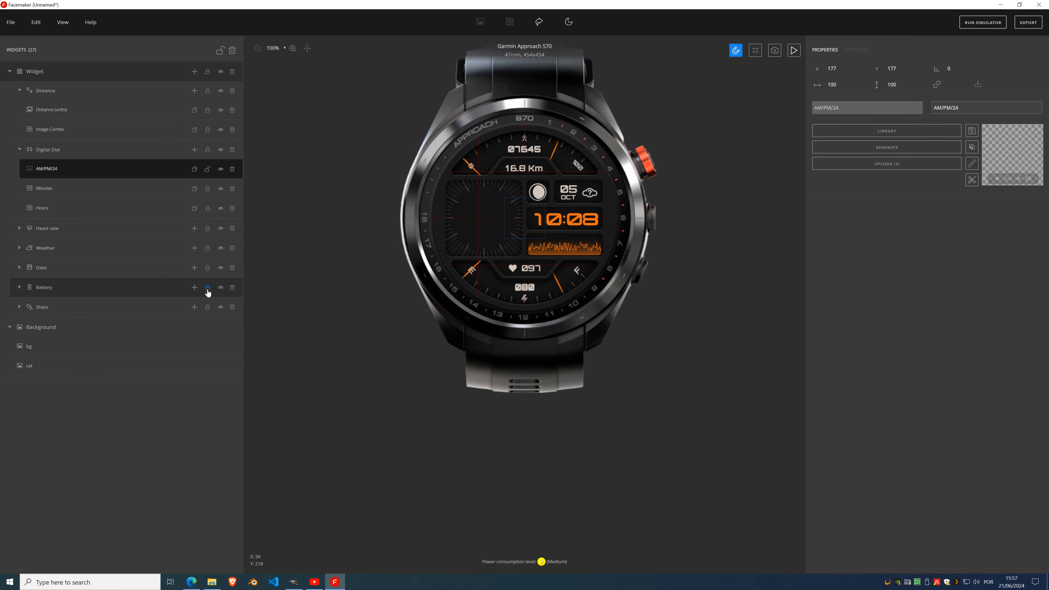
left_click(220, 289)
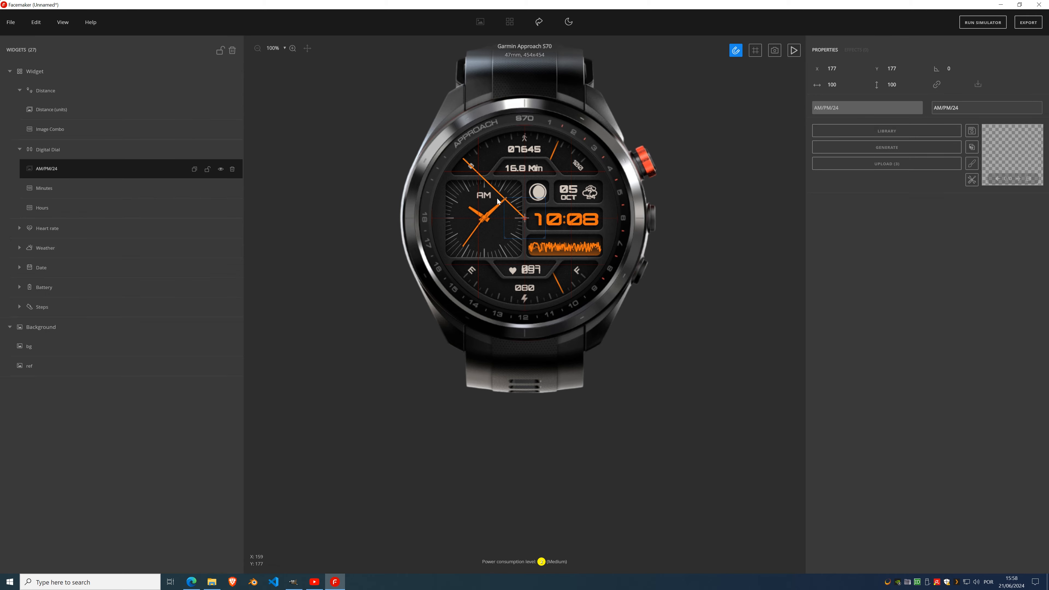
scroll(498, 202, "up", 7)
left_click_drag(605, 280, 409, 289)
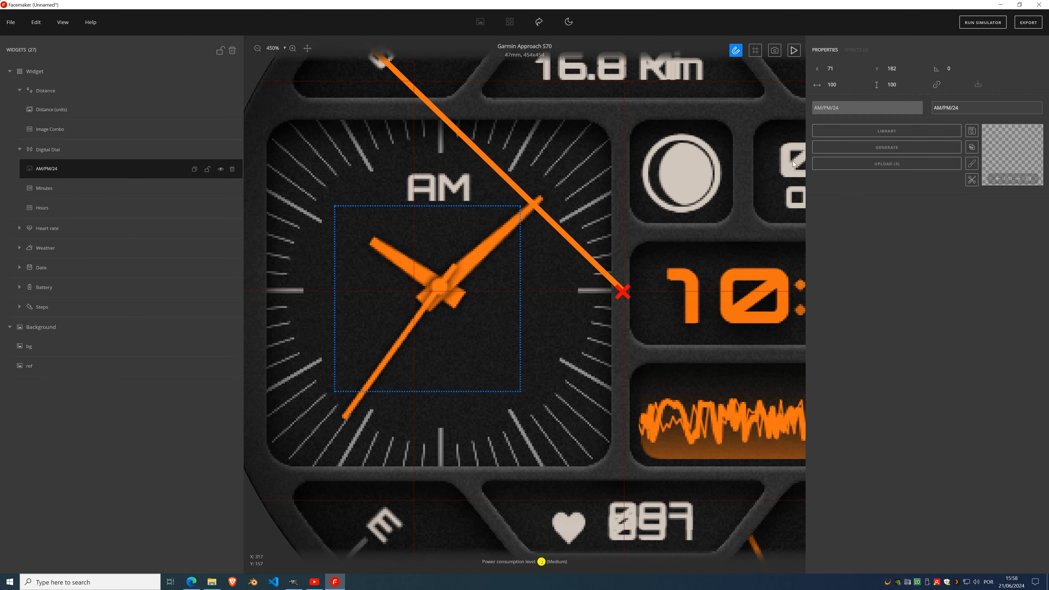
left_click(895, 149)
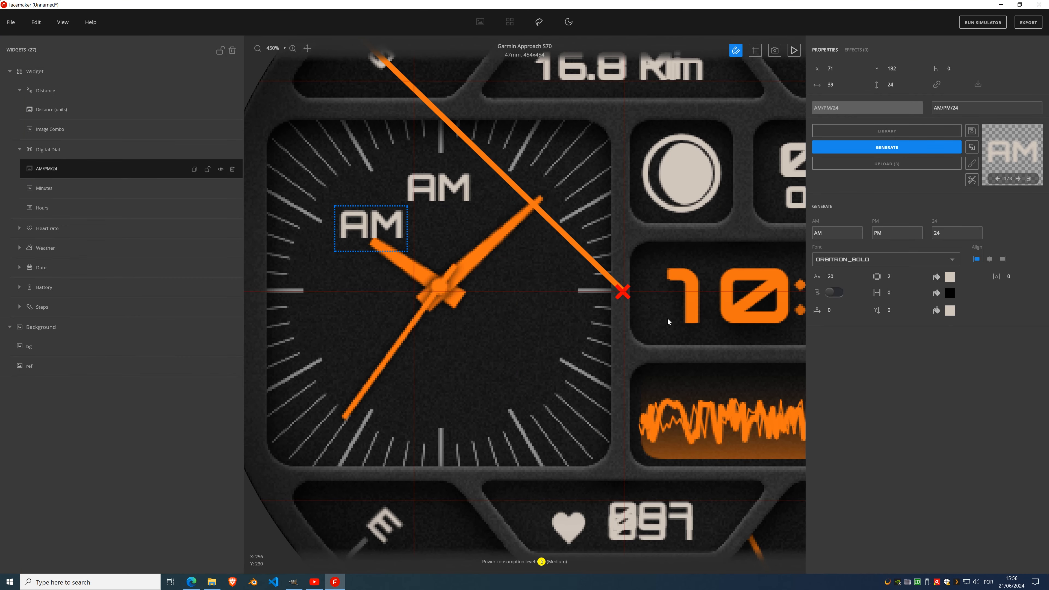
left_click_drag(376, 225, 444, 195)
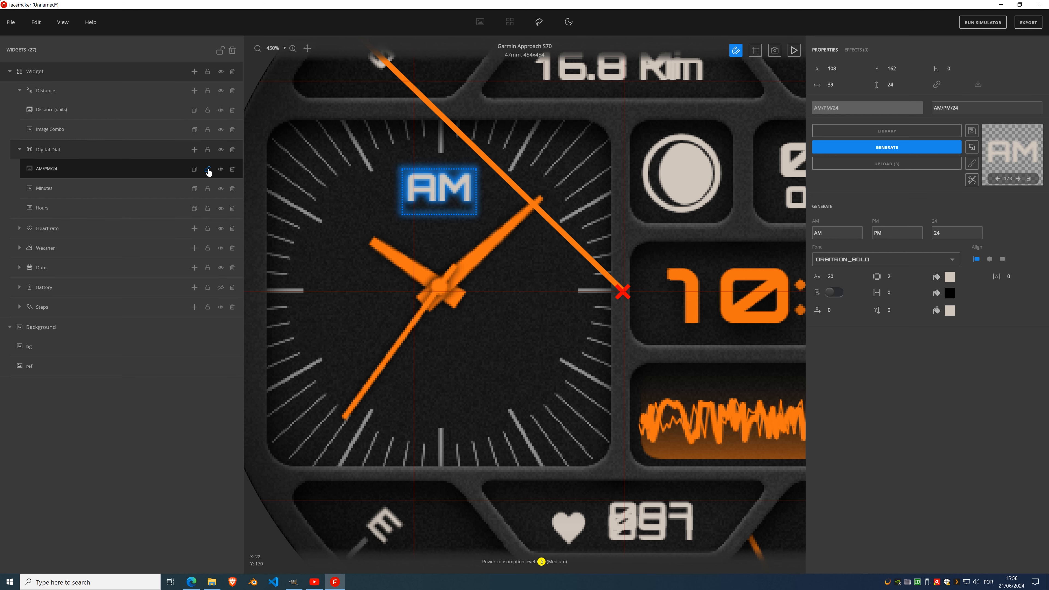
key("ctrl")
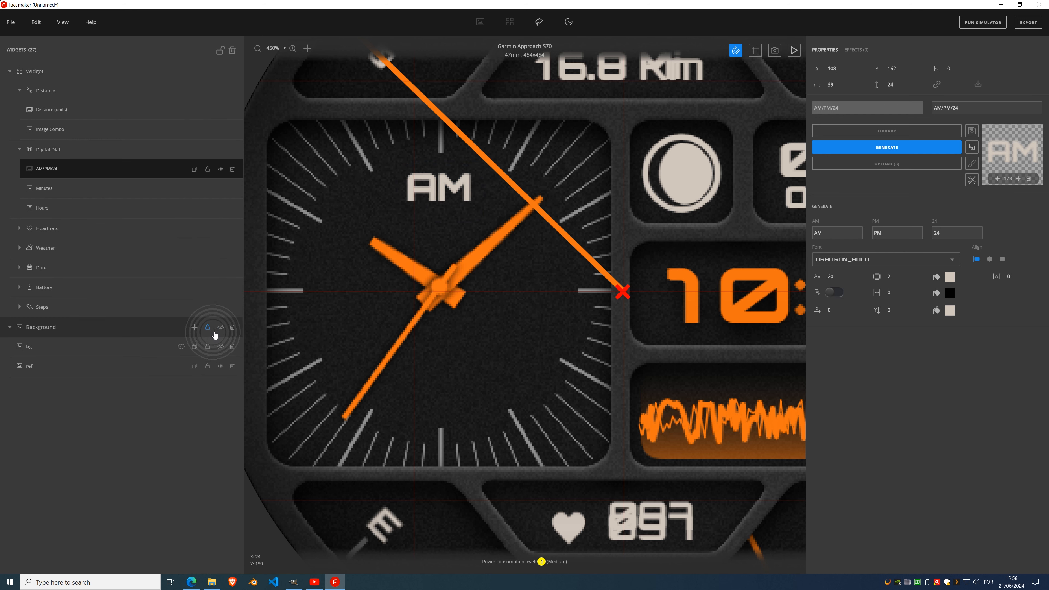
- Restore the background and battery visibility and check the AM label on the whole watch face
left_click(218, 330)
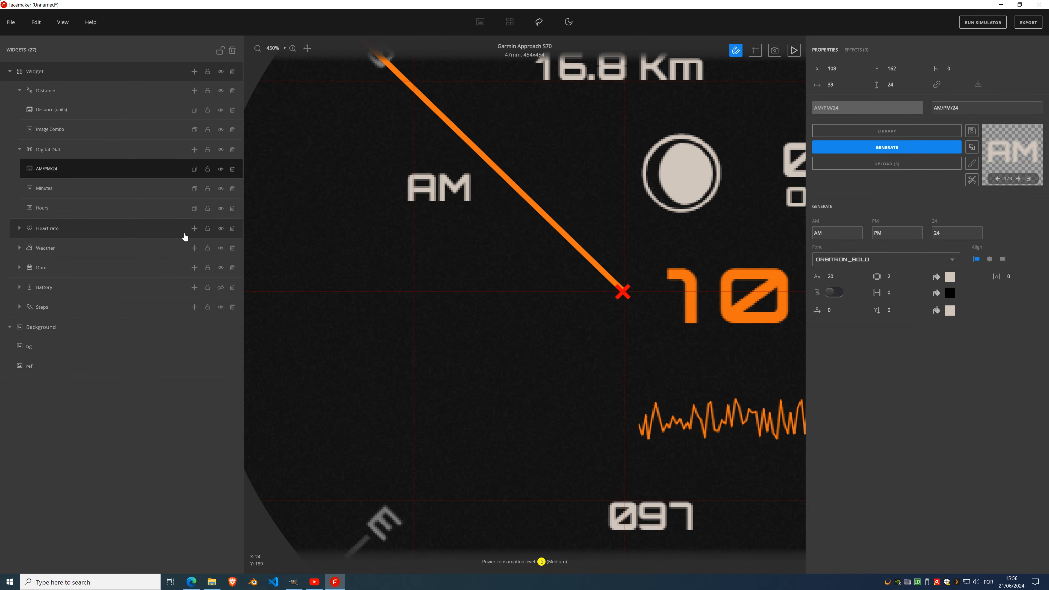
left_click(221, 288)
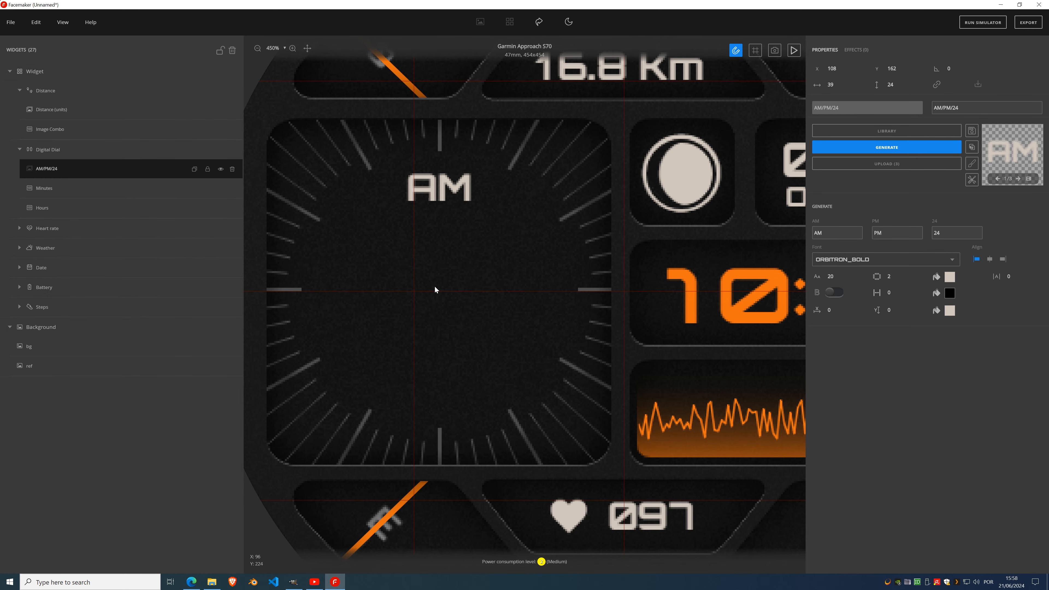
scroll(436, 287, "down", 7)
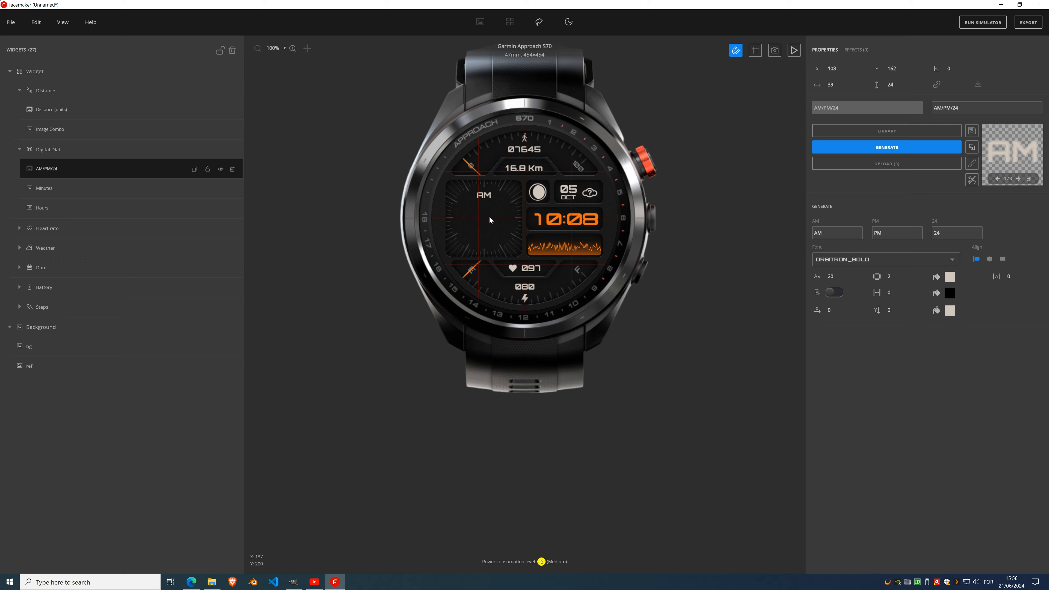
scroll(489, 195, "up", 3)
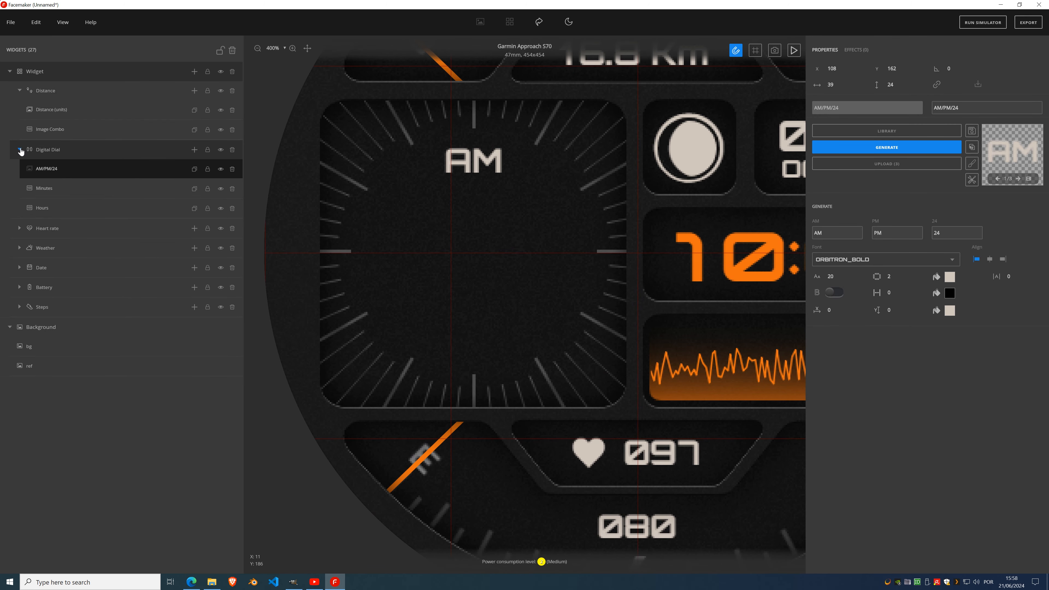
- Collapse the Digital Dial and Distance groups and add an Analog Dial widget with an Hours hand
left_click(20, 149)
left_click(20, 92)
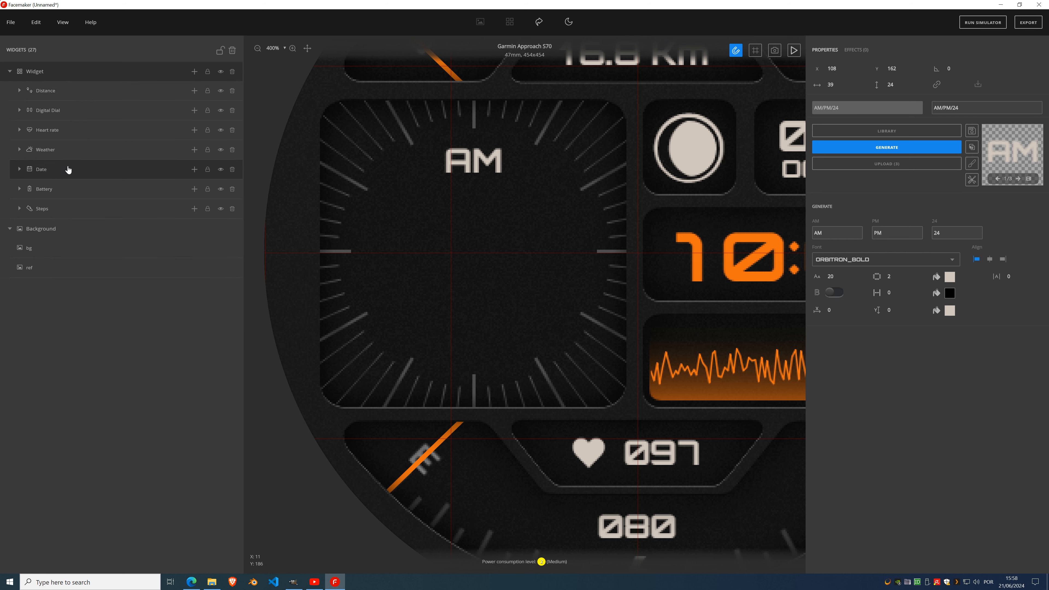
left_click(194, 73)
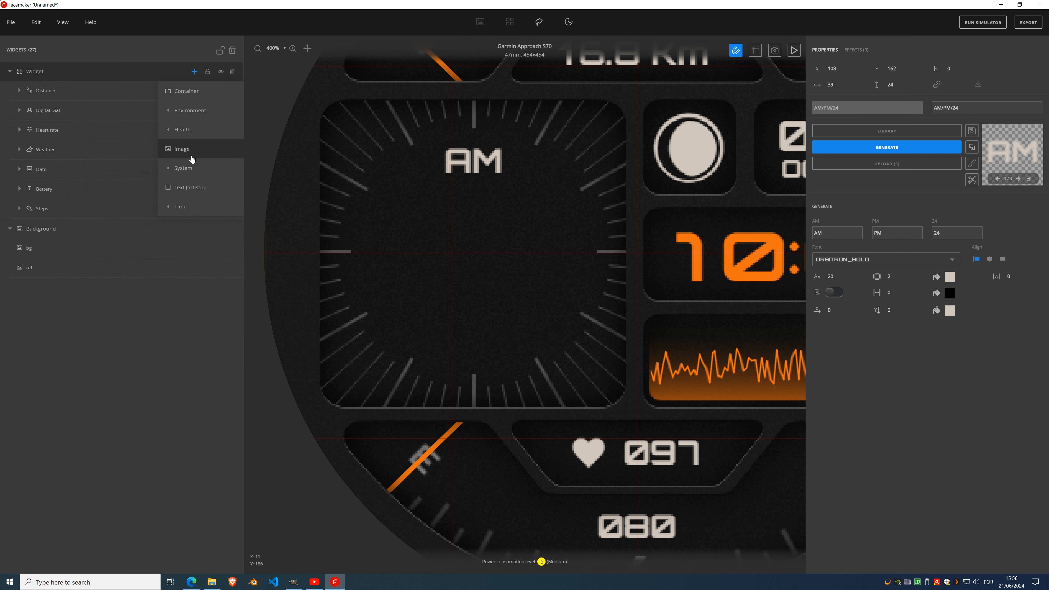
mouse_move(190, 209)
left_click(106, 209)
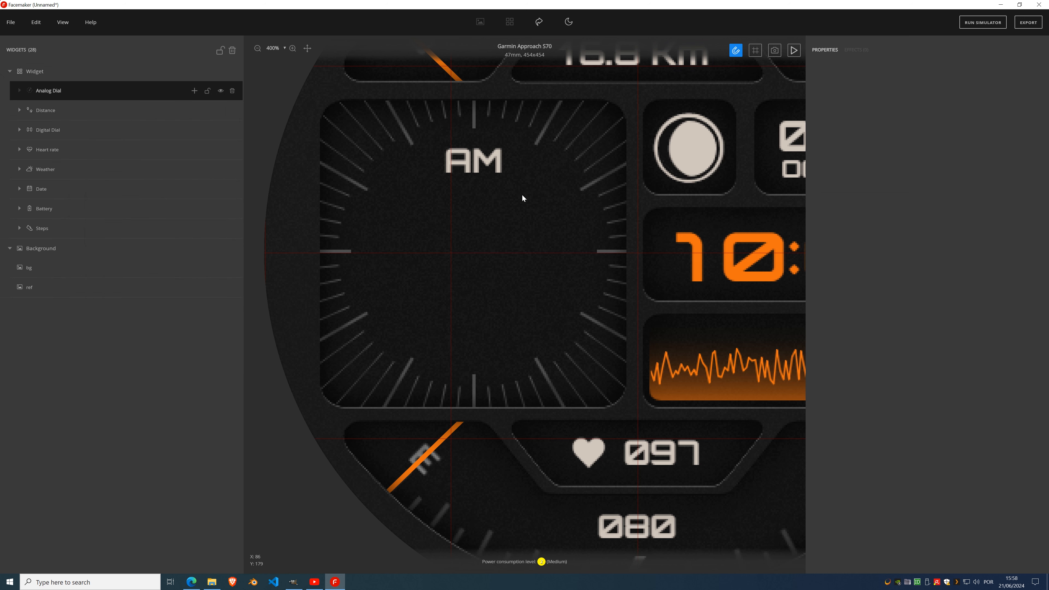
left_click(192, 93)
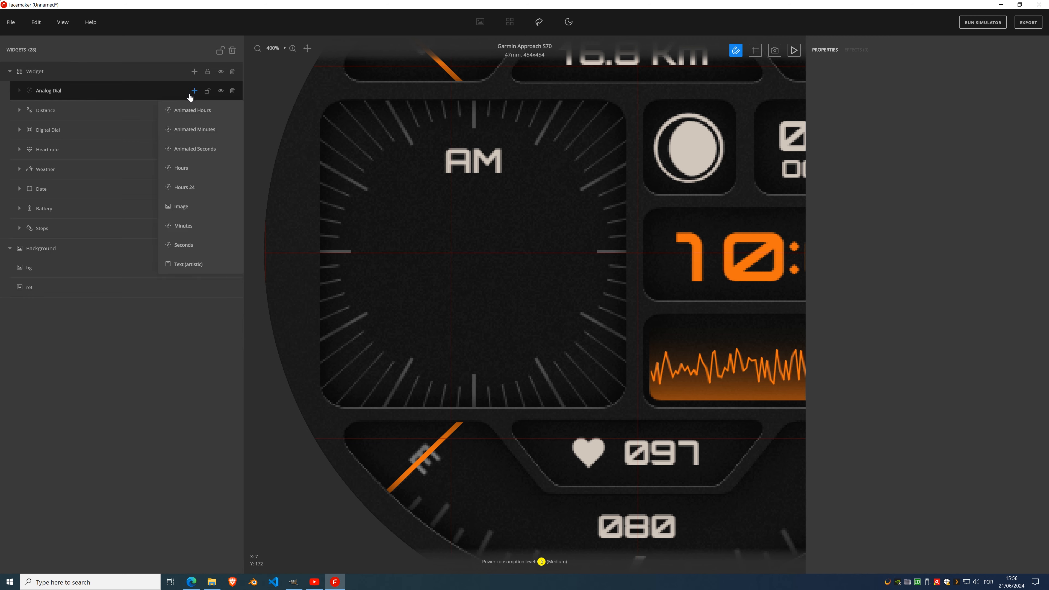
left_click(189, 169)
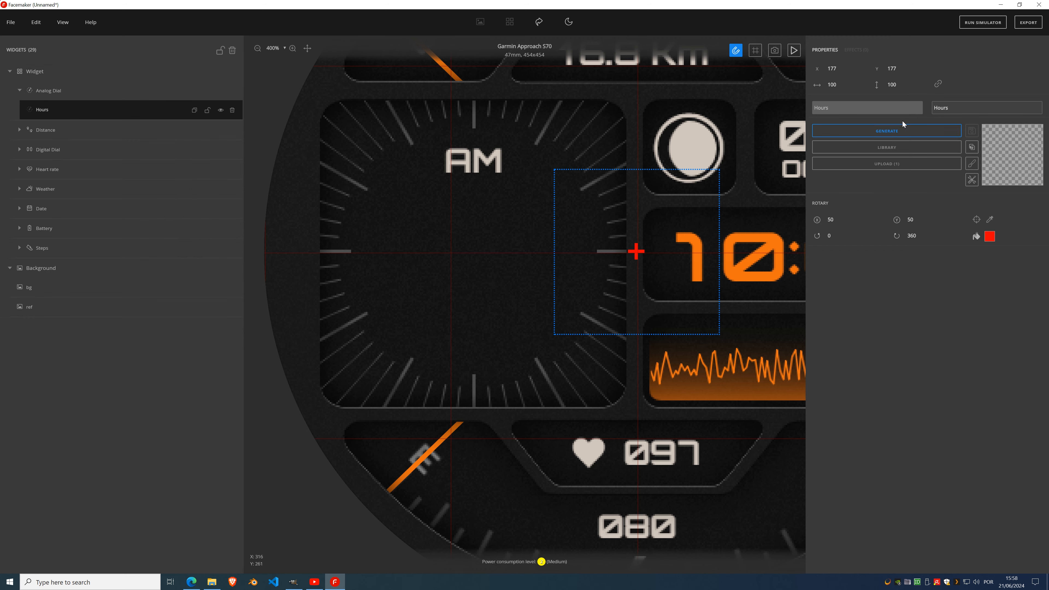
- Generate the hour hand, reveal the reference image, and place the hand over the reference analog dial at X 125, Y 181
left_click(904, 130)
left_click_drag(558, 274, 474, 276)
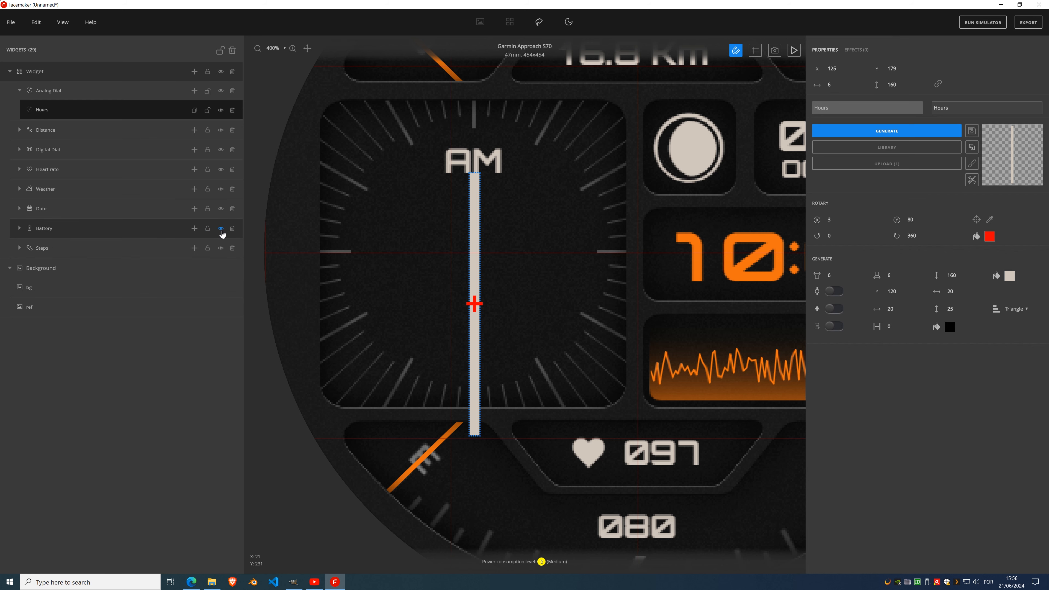
left_click(221, 231)
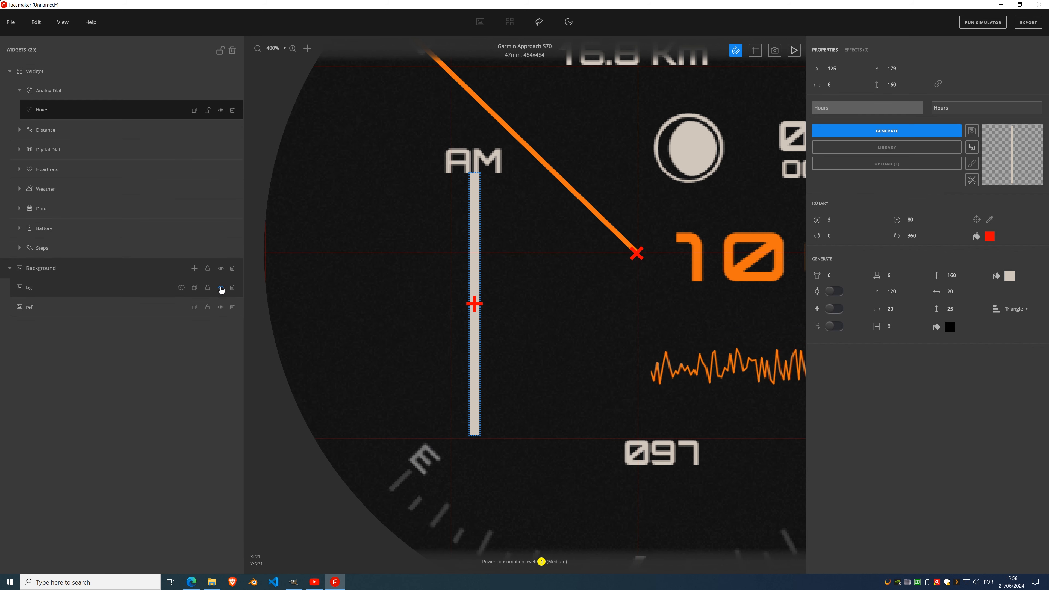
left_click(221, 290)
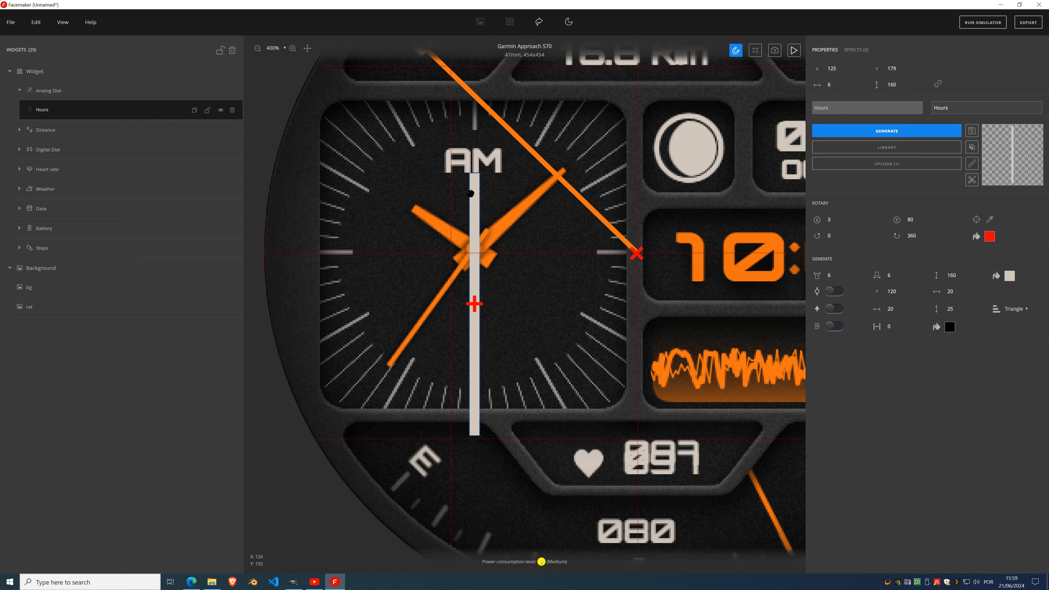
left_click_drag(475, 193, 474, 195)
- Taper the hour hand by setting its top width to 5 and its bottom width to 9
left_click(842, 278)
left_click(841, 277)
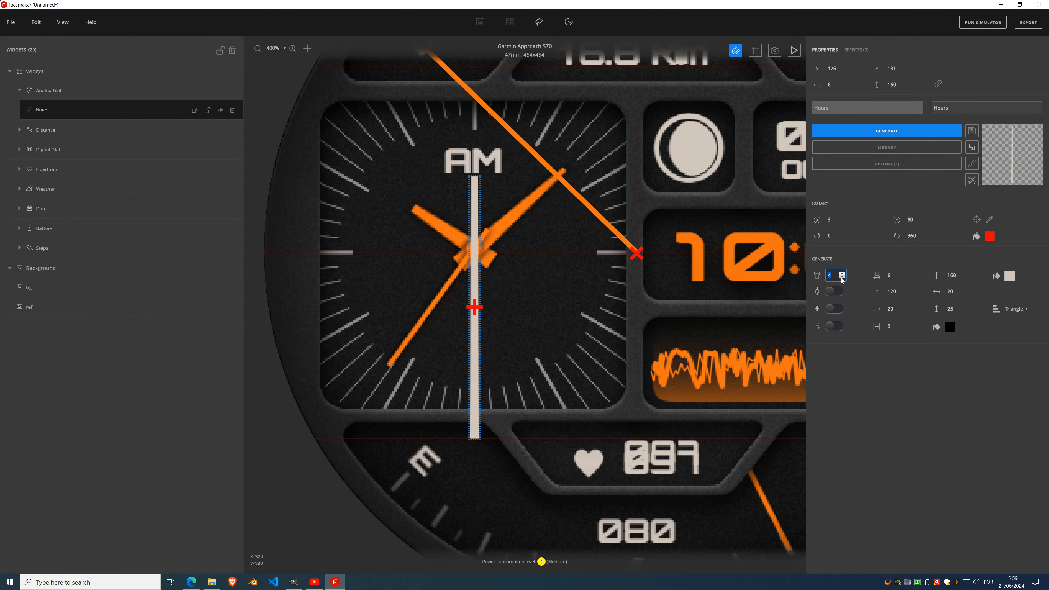
left_click(842, 277)
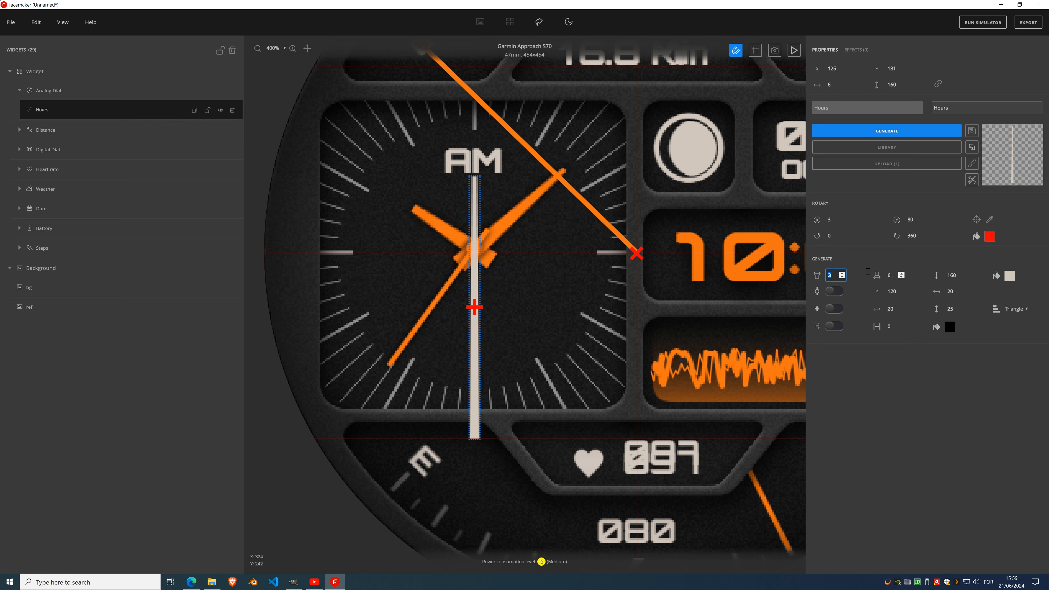
left_click(842, 275)
left_click(842, 274)
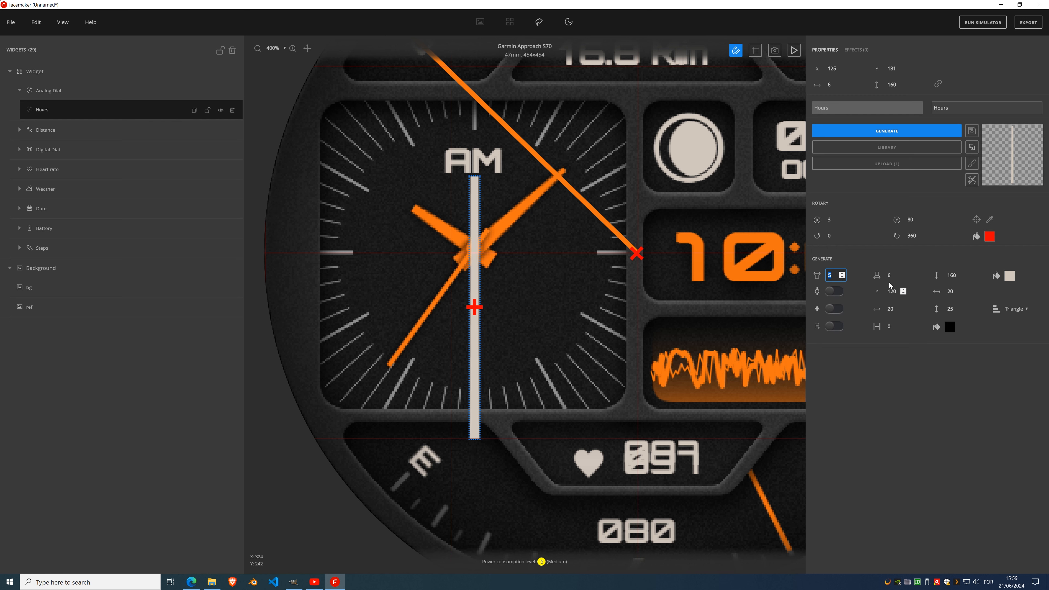
left_click(902, 274)
left_click(902, 274)
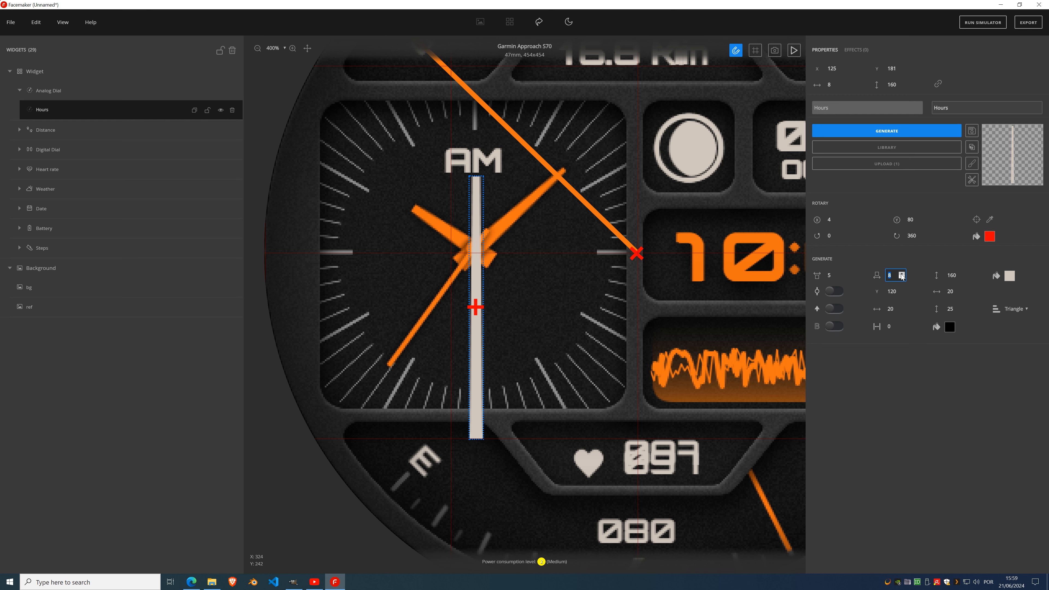
left_click(903, 274)
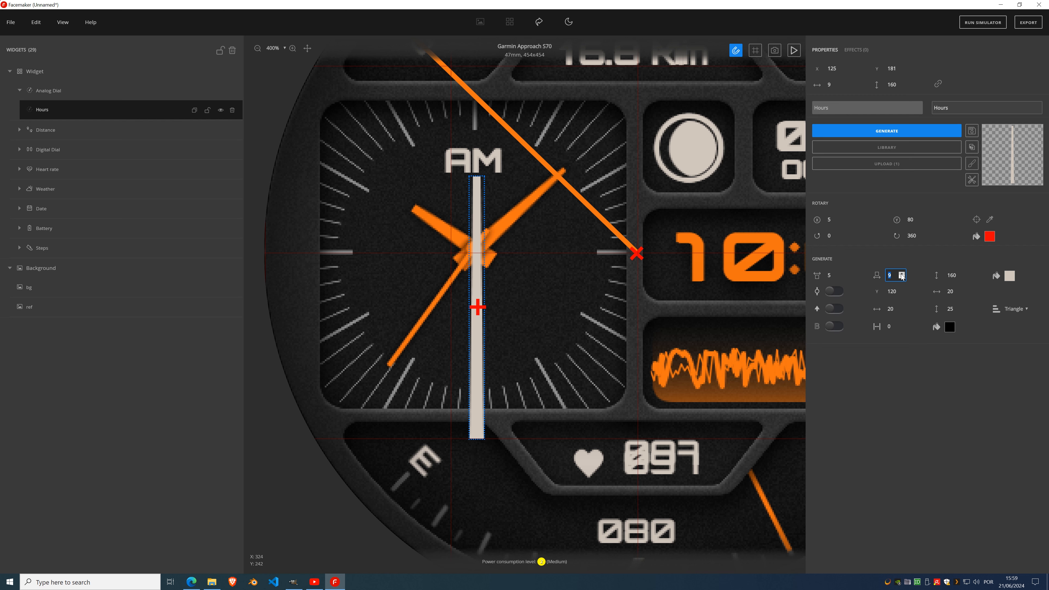
- Shorten the hour hand to a length of 59
left_click(962, 277)
left_click(962, 277)
left_click(963, 277)
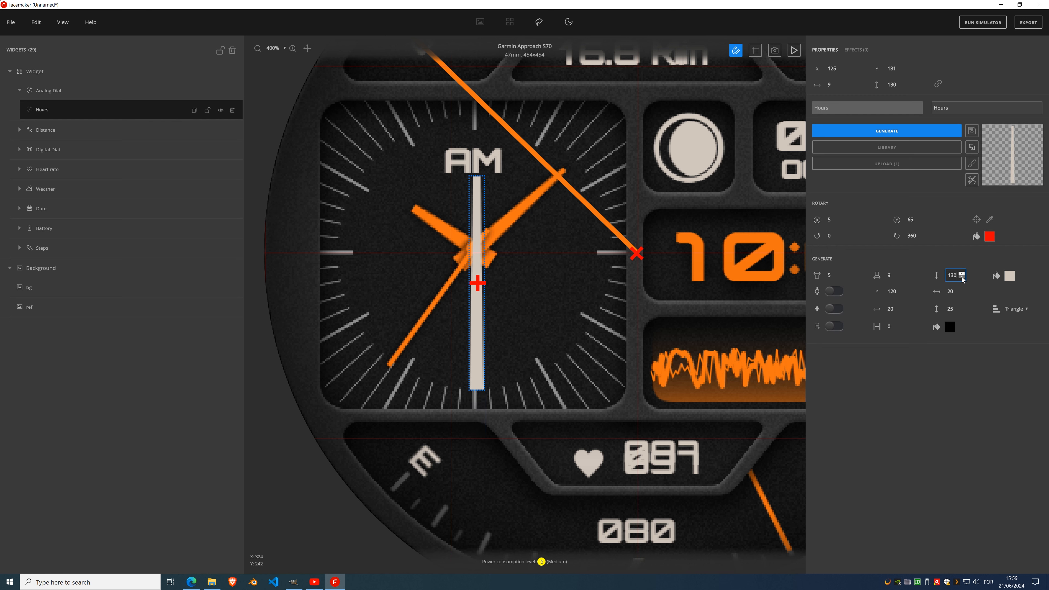
left_click(962, 277)
left_click(962, 276)
left_click(962, 277)
left_click_drag(962, 277, 962, 277)
left_click(962, 276)
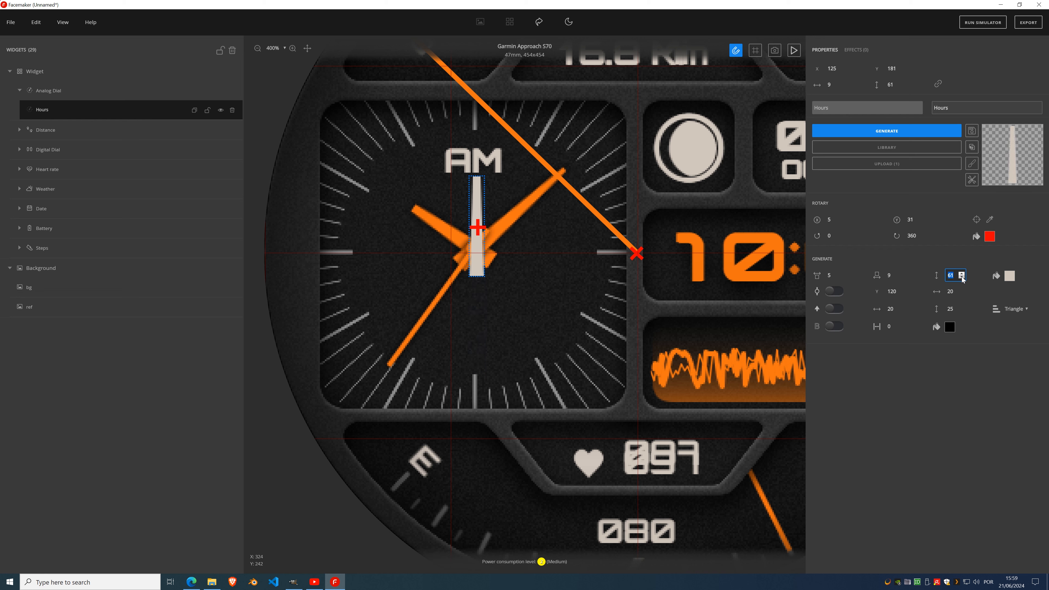
left_click(962, 277)
left_click(962, 276)
- Move the vertical guide to the analog dial's centre line and align the hour hand with it at X 124, Y 180
left_click(755, 52)
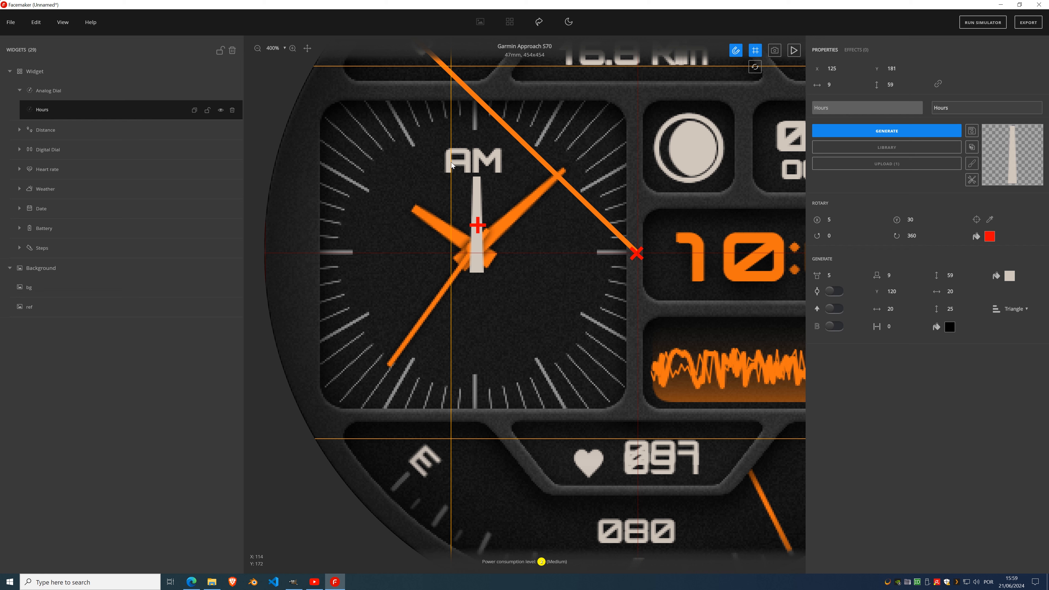
left_click_drag(450, 161, 477, 165)
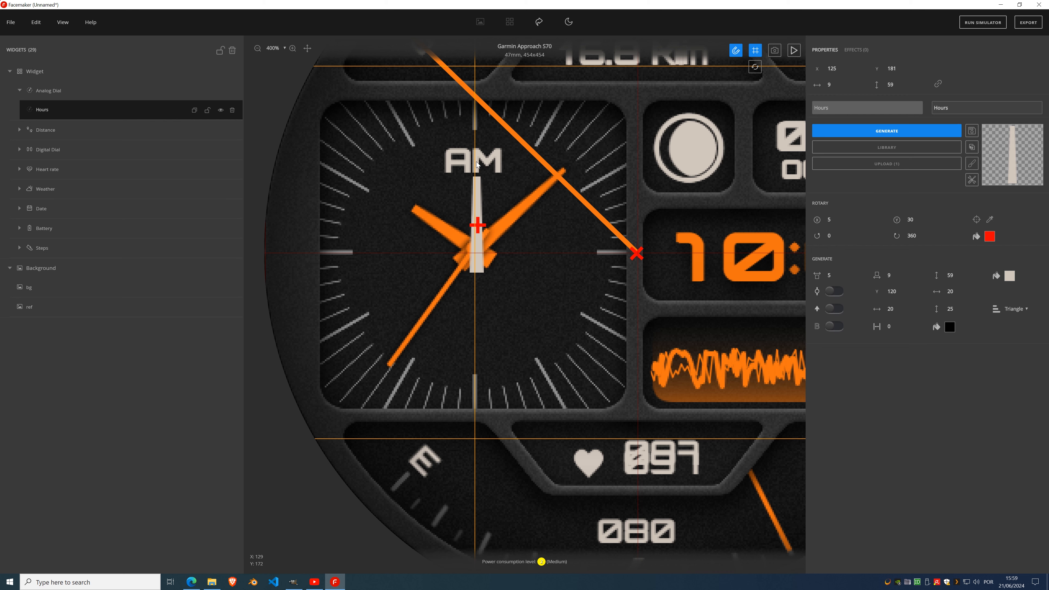
left_click(756, 50)
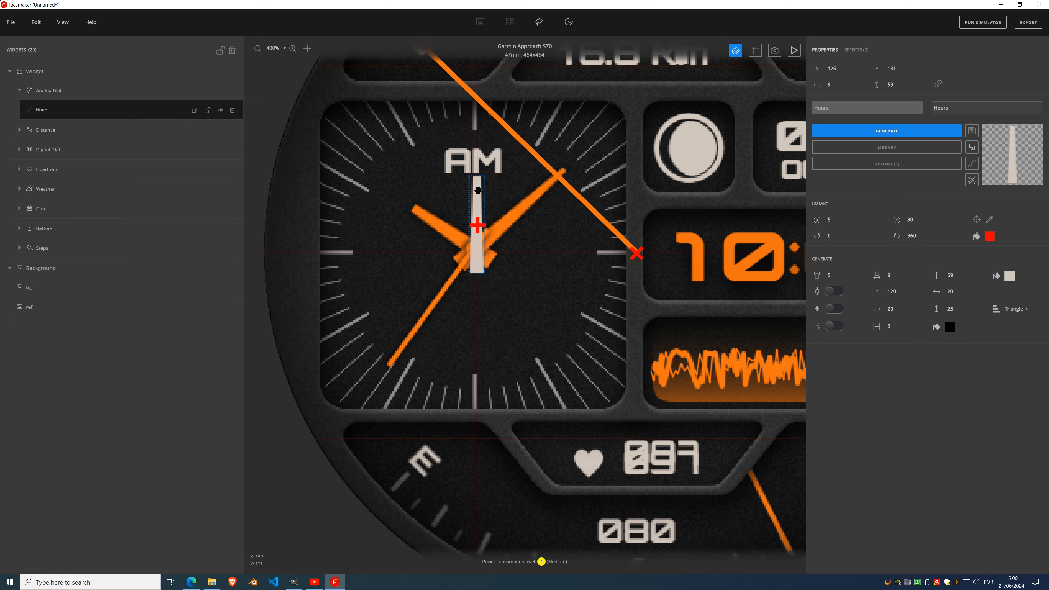
left_click_drag(478, 195, 476, 193)
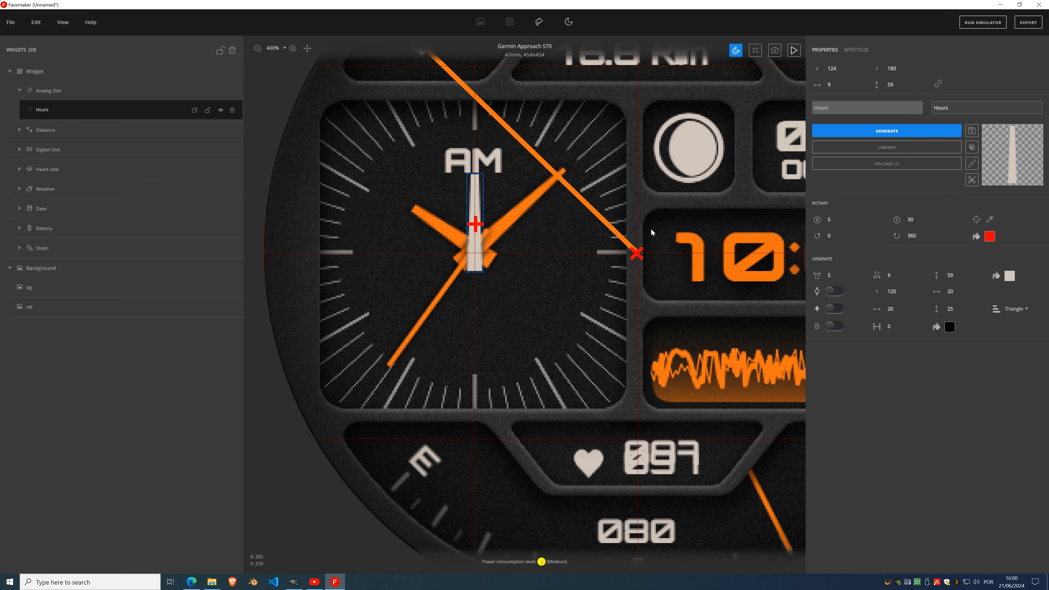
- Fill the hour hand with the saved orange colour and close its generation settings
left_click(1013, 276)
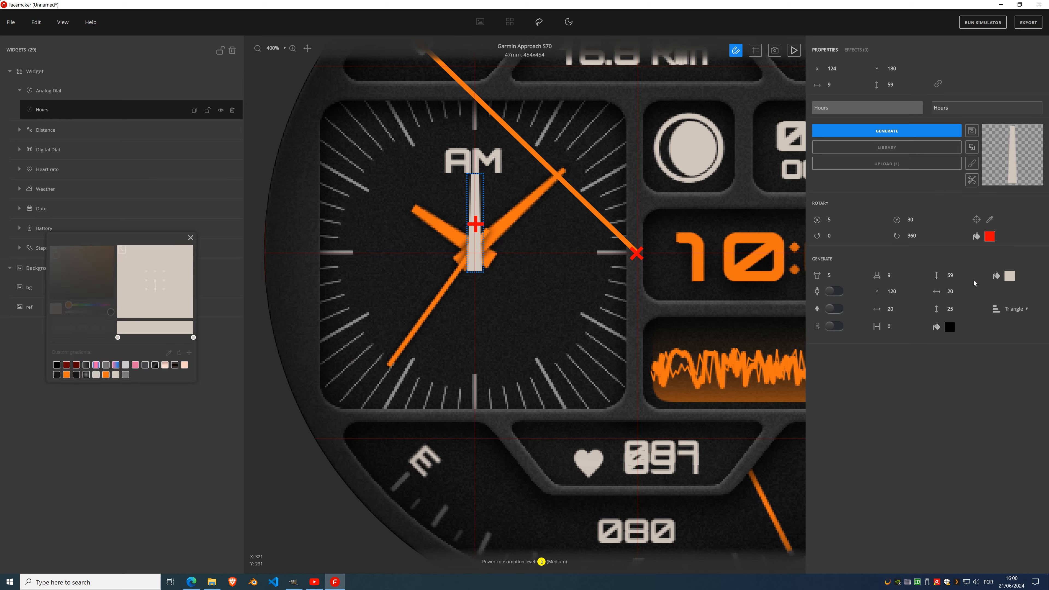
left_click(107, 375)
left_click(190, 239)
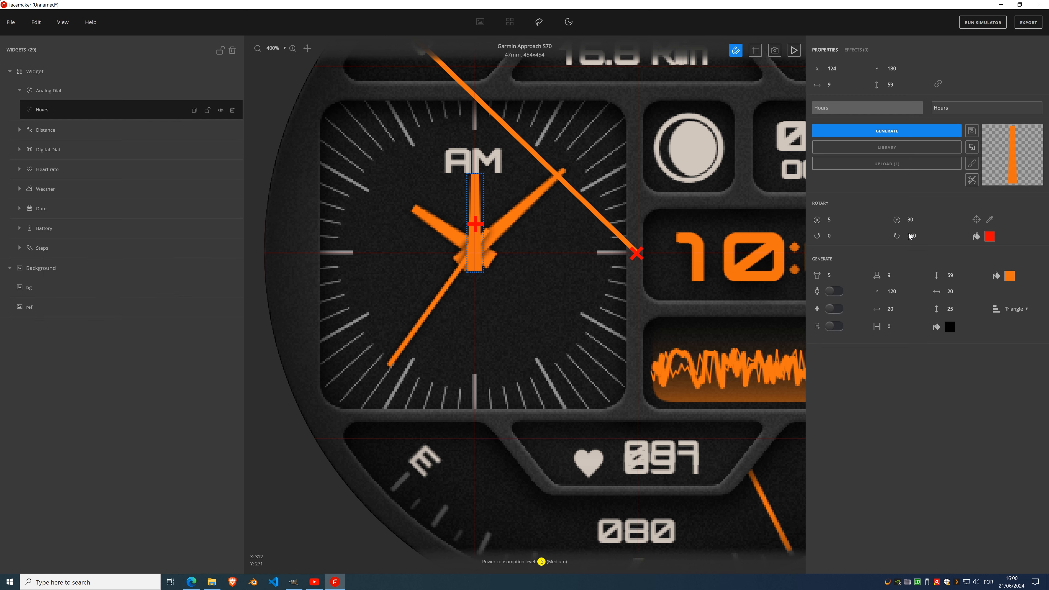
left_click(888, 134)
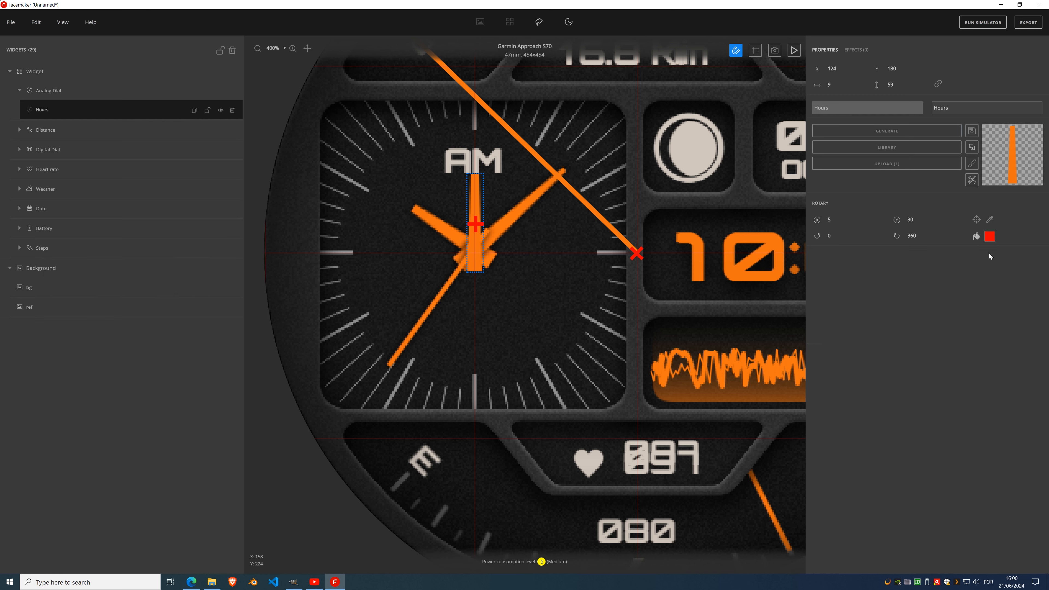
- Set the hour hand's vertical rotation centre to 48
scroll(924, 218, "up", 12)
scroll(924, 220, "up", 6)
- Add a minute hand to the analog dial, generate its pointer shape, and move it near the dial's centre at X 142, Y 164
left_click(195, 93)
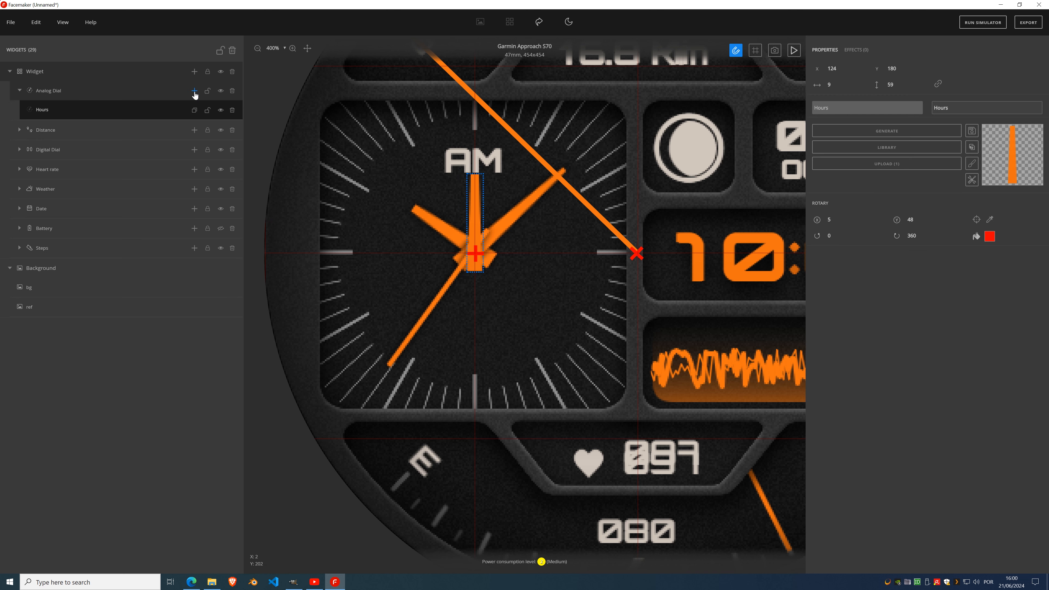
left_click(197, 226)
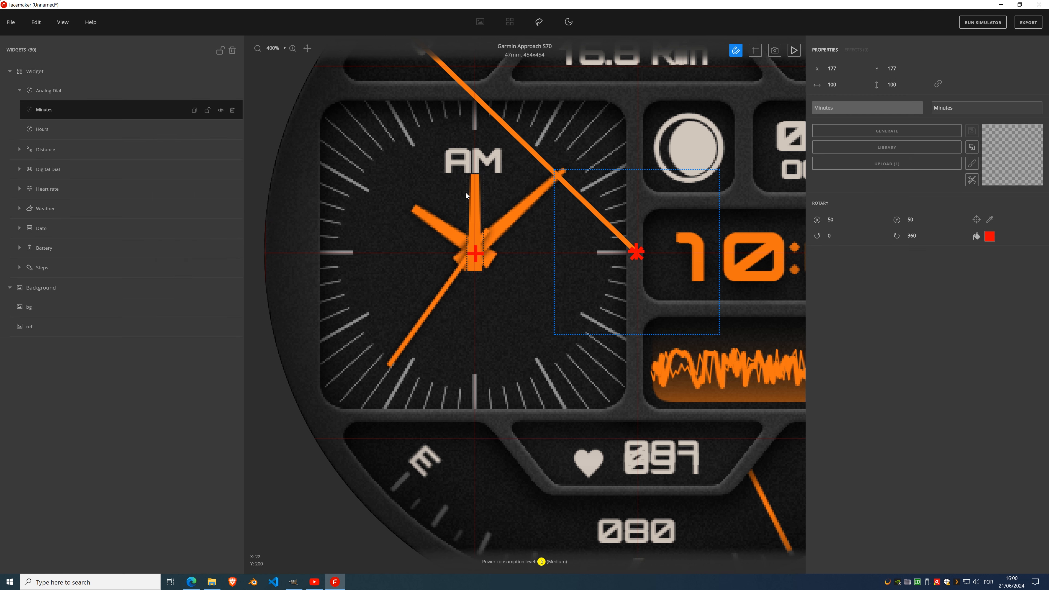
left_click(888, 133)
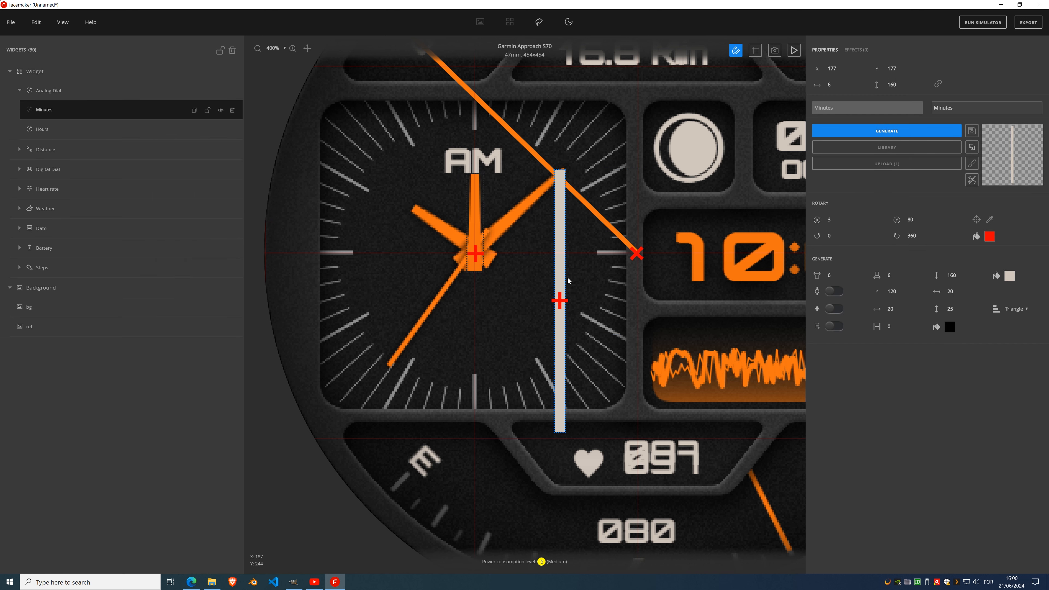
left_click_drag(555, 268, 498, 248)
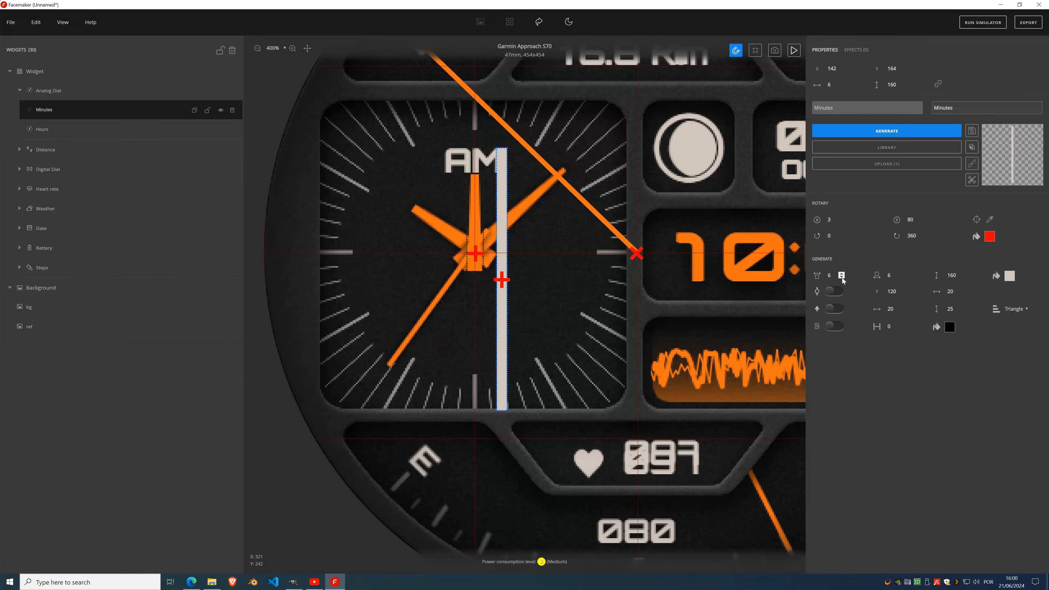
- Set the minute hand's top width to 5 and its bottom width to 9
left_click(842, 277)
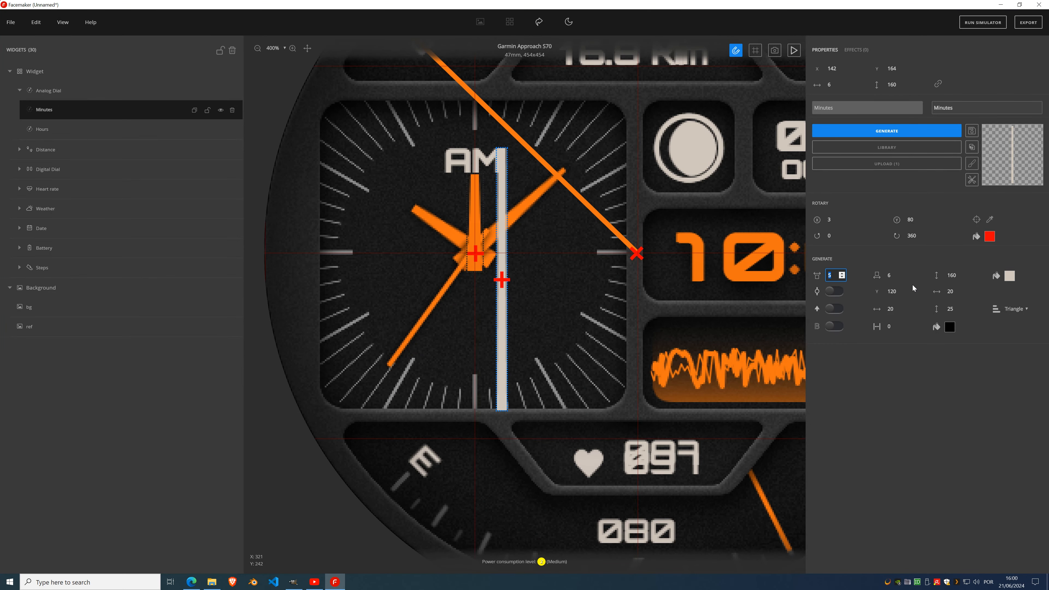
left_click(901, 274)
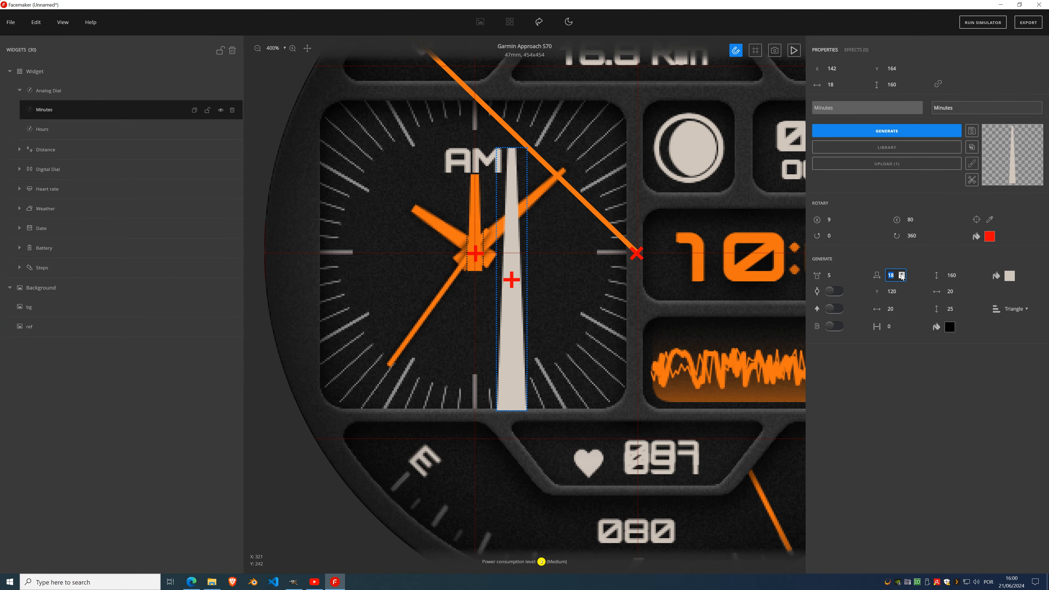
left_click(903, 278)
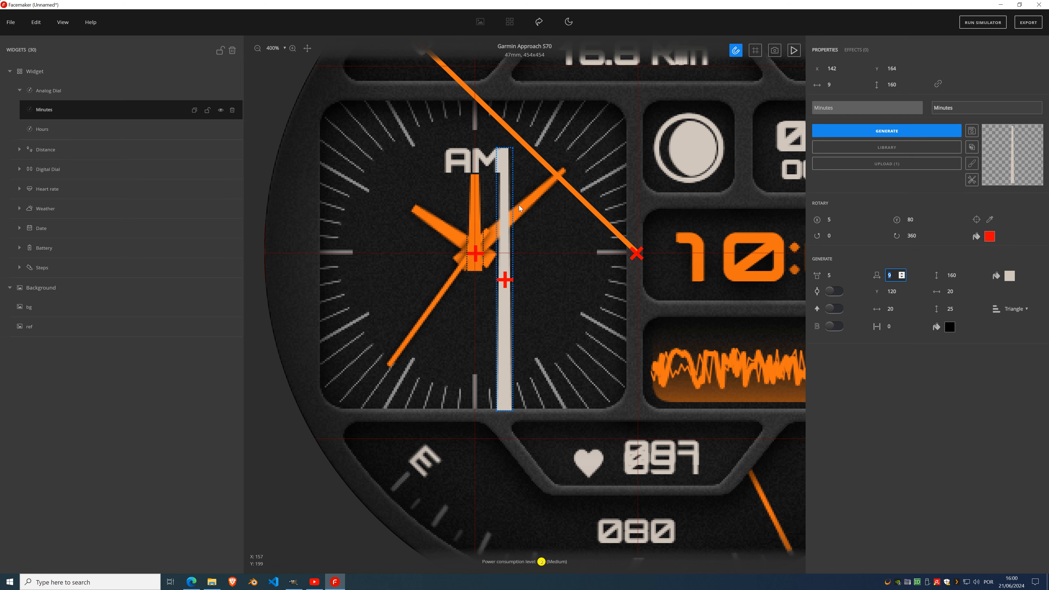
- Align the minute hand with the dial's vertical centre line at X 124, Y 155 and shorten it to a length of 83
left_click_drag(503, 203, 473, 189)
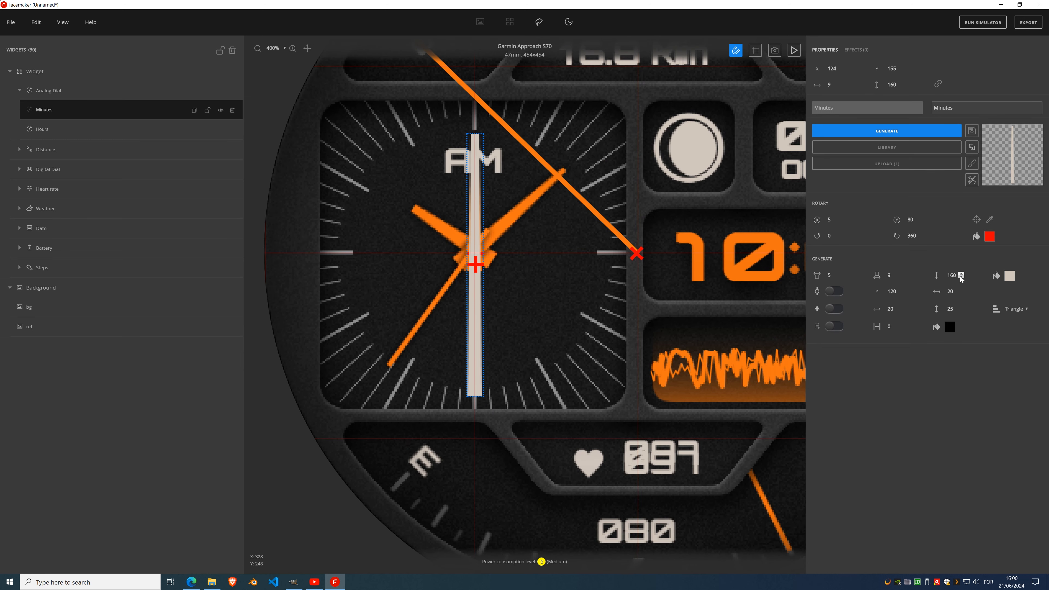
left_click_drag(961, 277, 962, 280)
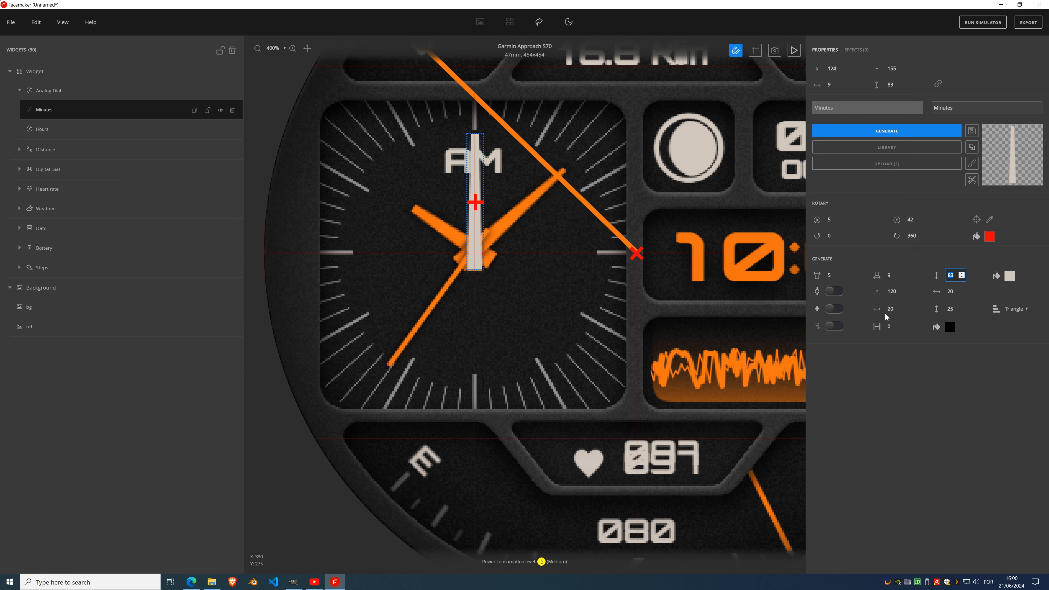
- Narrow the minute hand's top width to 3, try a wider base, and return the bottom width to 9
left_click(842, 277)
left_click(841, 277)
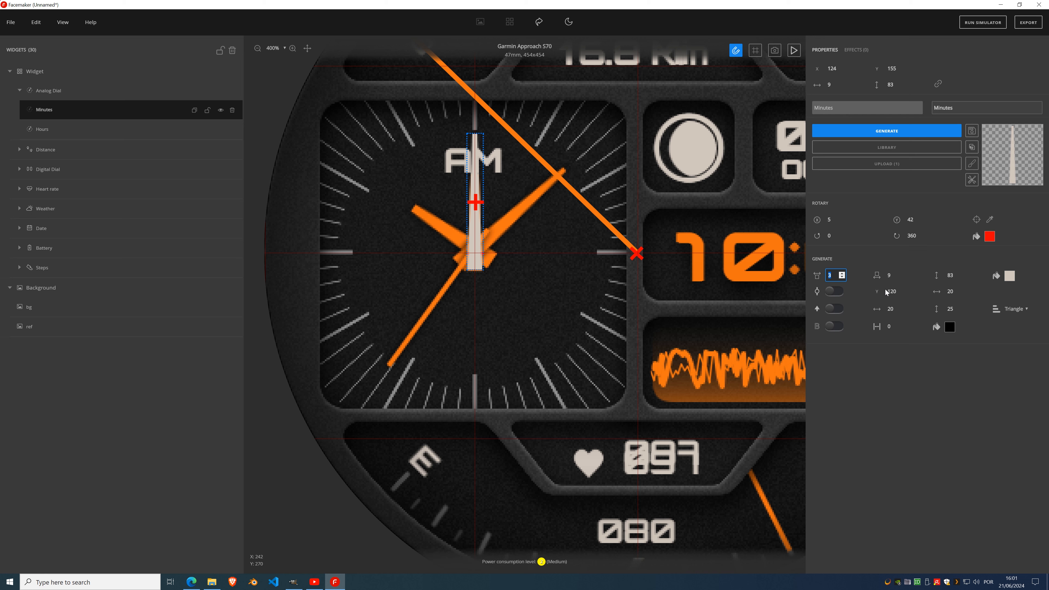
left_click(902, 274)
left_click(901, 274)
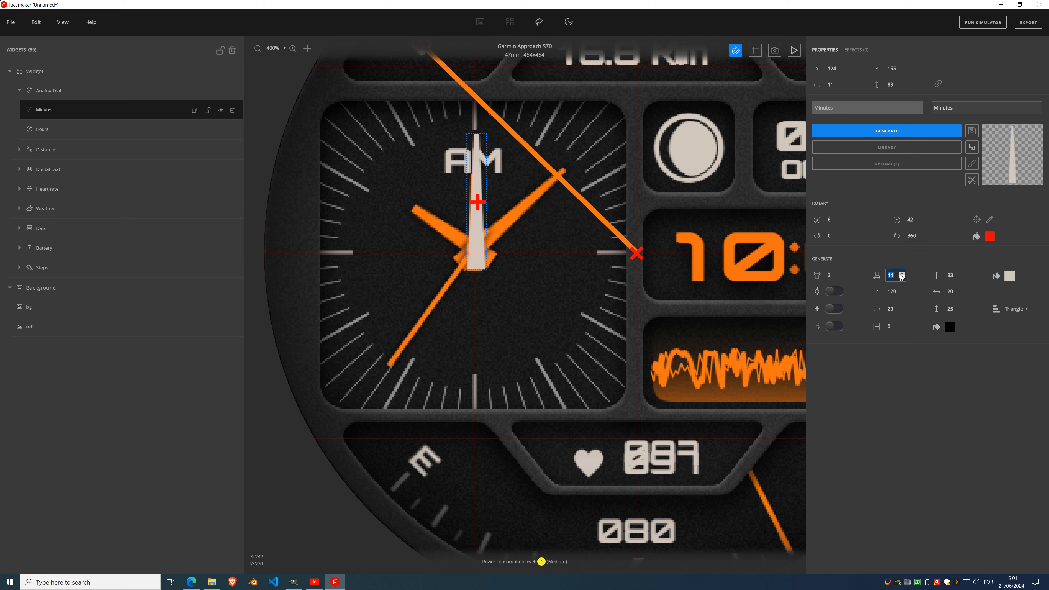
left_click(902, 278)
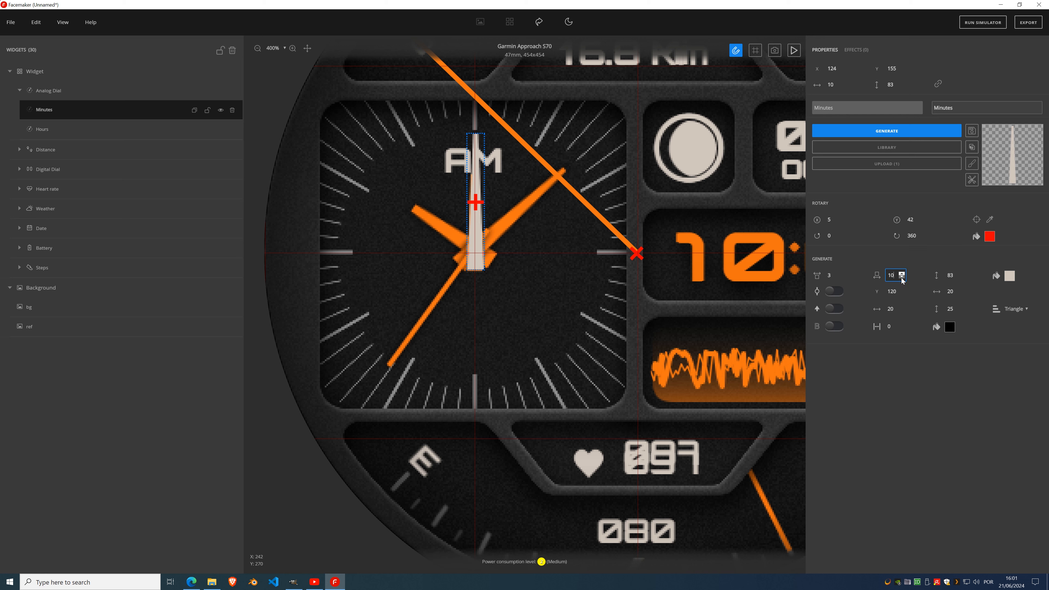
left_click(903, 278)
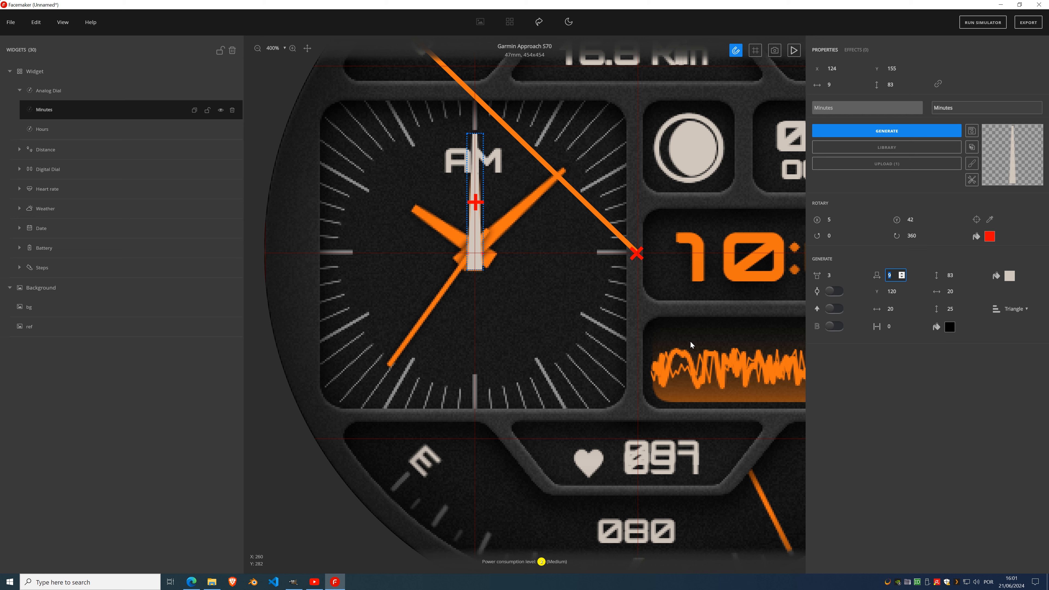
- Close the minute hand's generation settings and set its vertical rotation centre to 73
left_click(917, 129)
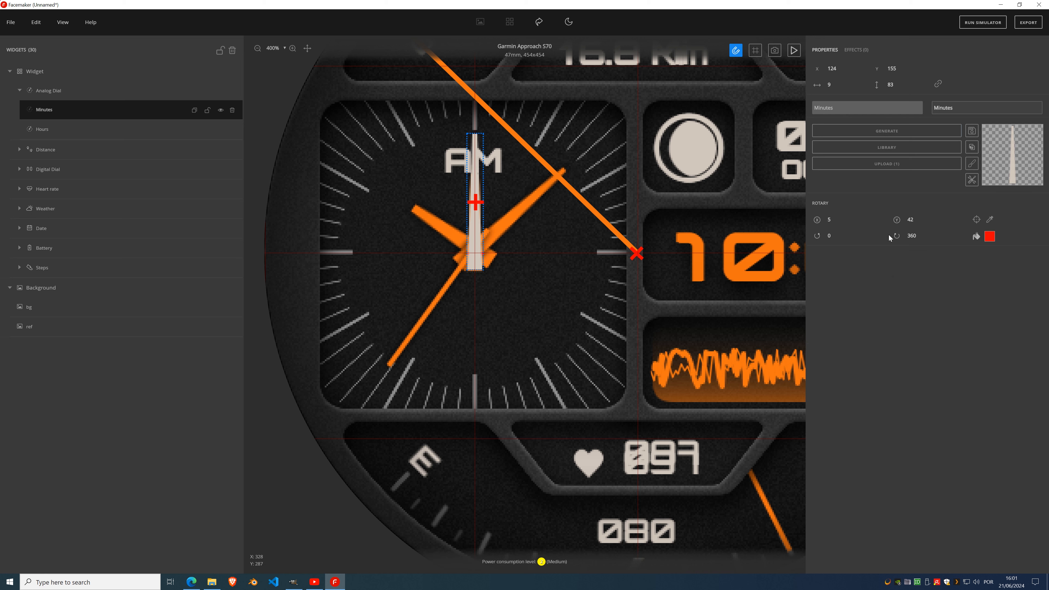
left_click(922, 218)
scroll(922, 218, "up", 4)
scroll(923, 220, "up", 20)
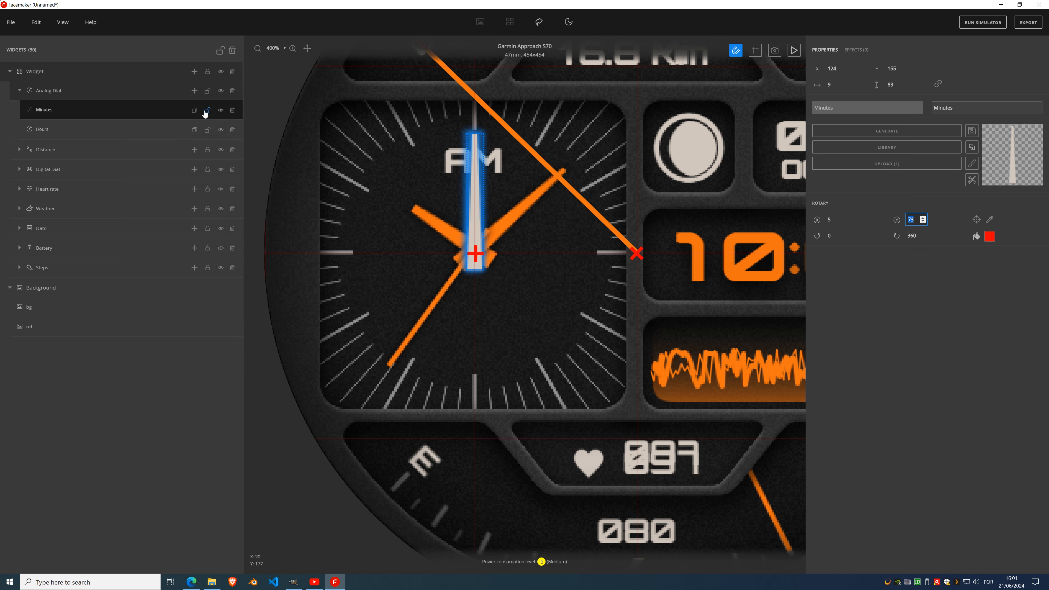
- Hide and show the minute hand repeatedly to compare its shape and base with the hour hand beneath
left_click(220, 110)
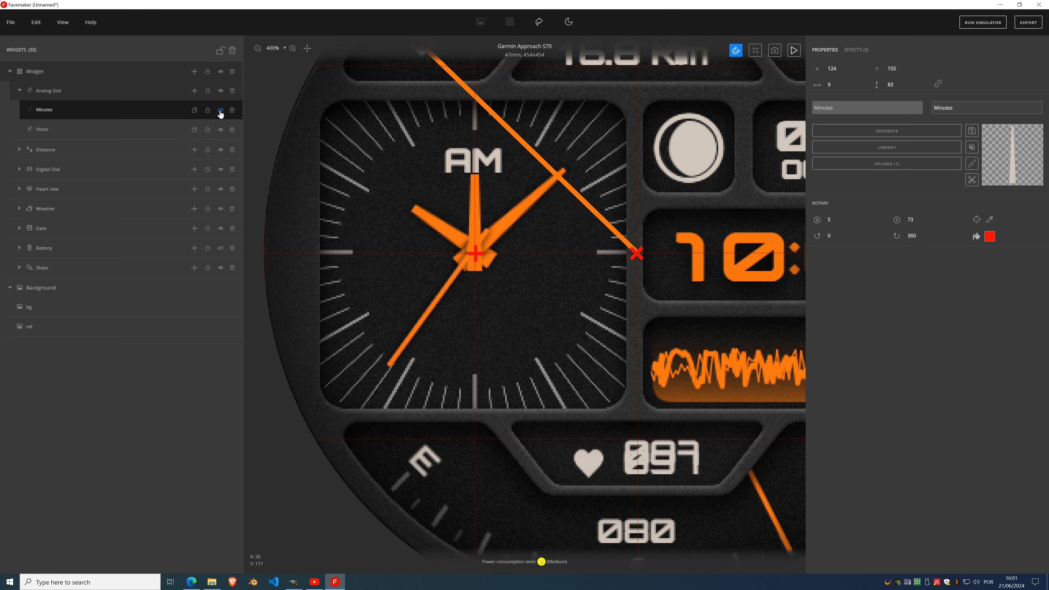
left_click(220, 111)
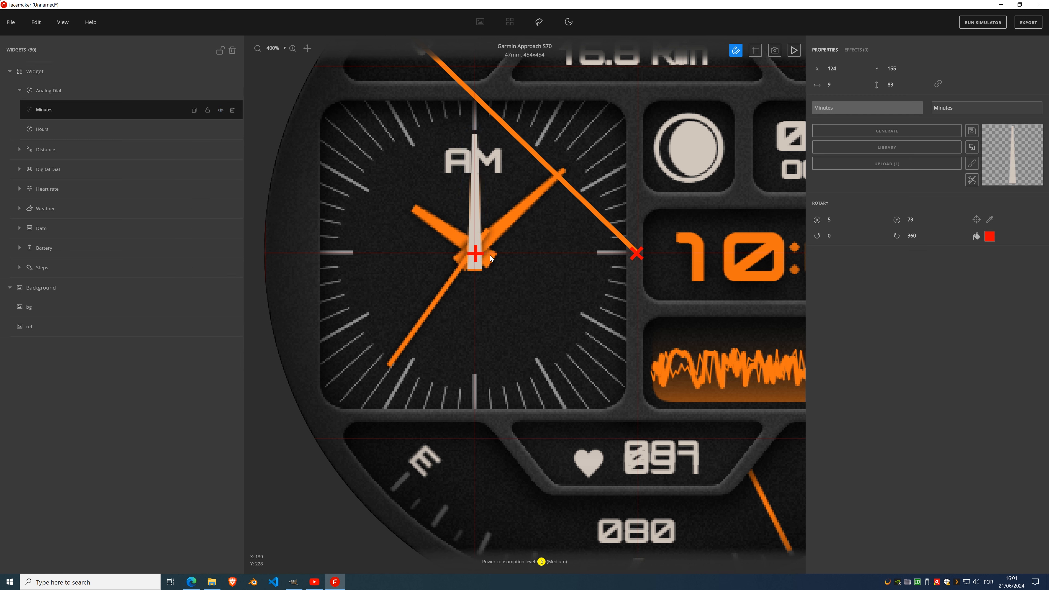
left_click(220, 111)
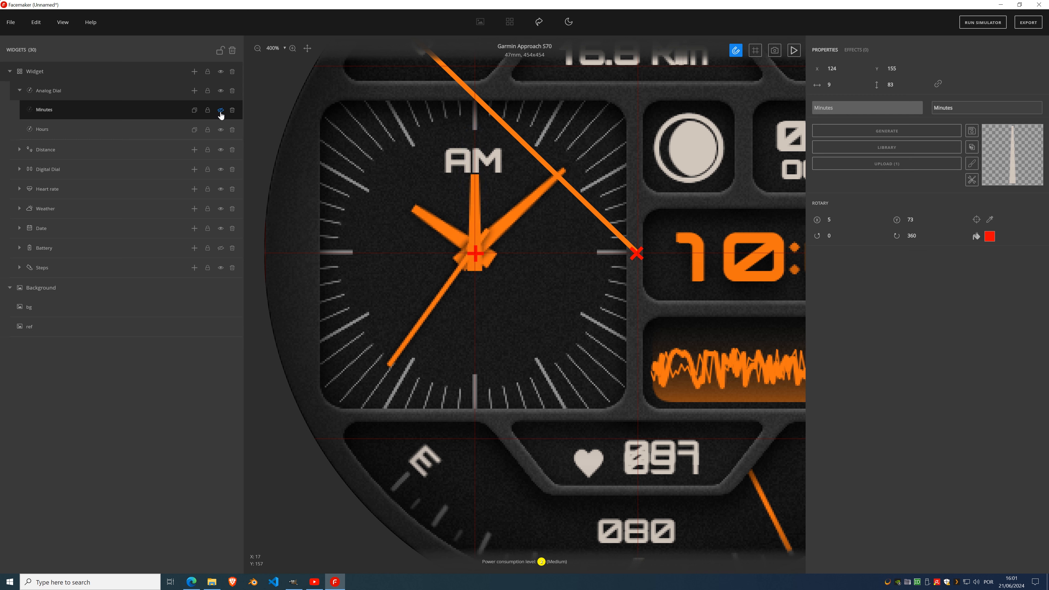
left_click(221, 111)
left_click(221, 111)
left_click(221, 111)
left_click(221, 111)
left_click(220, 110)
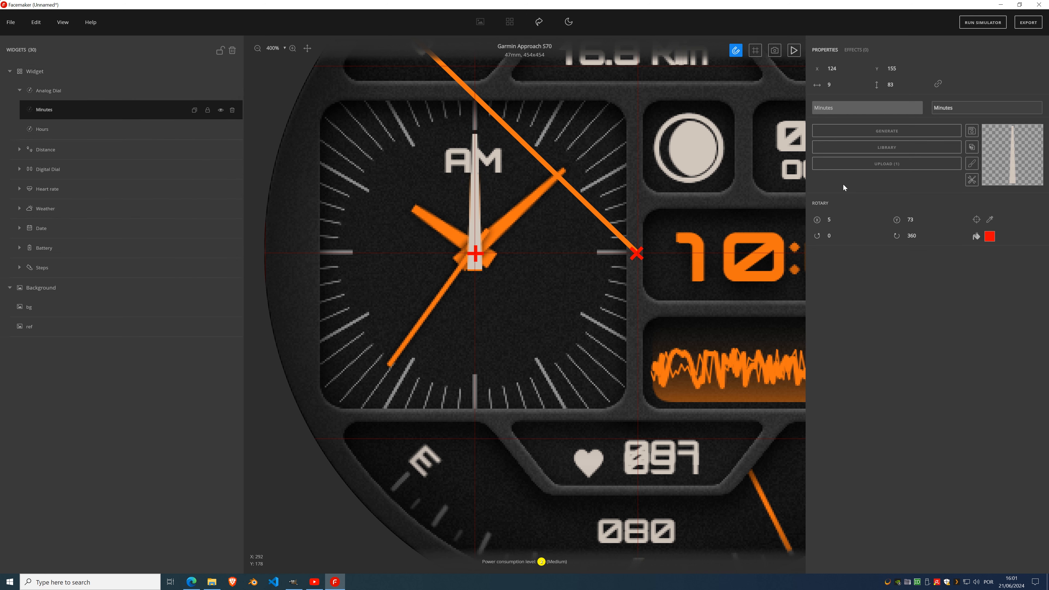
- Apply a Fill color effect to the minute hand using the saved orange colour
left_click(857, 50)
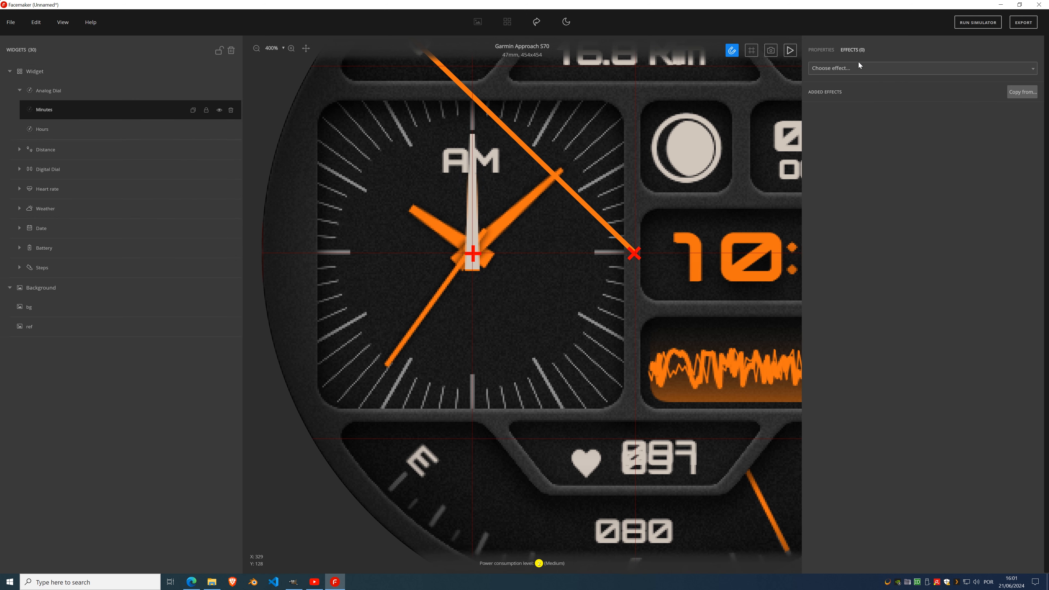
left_click(851, 69)
type("fill")
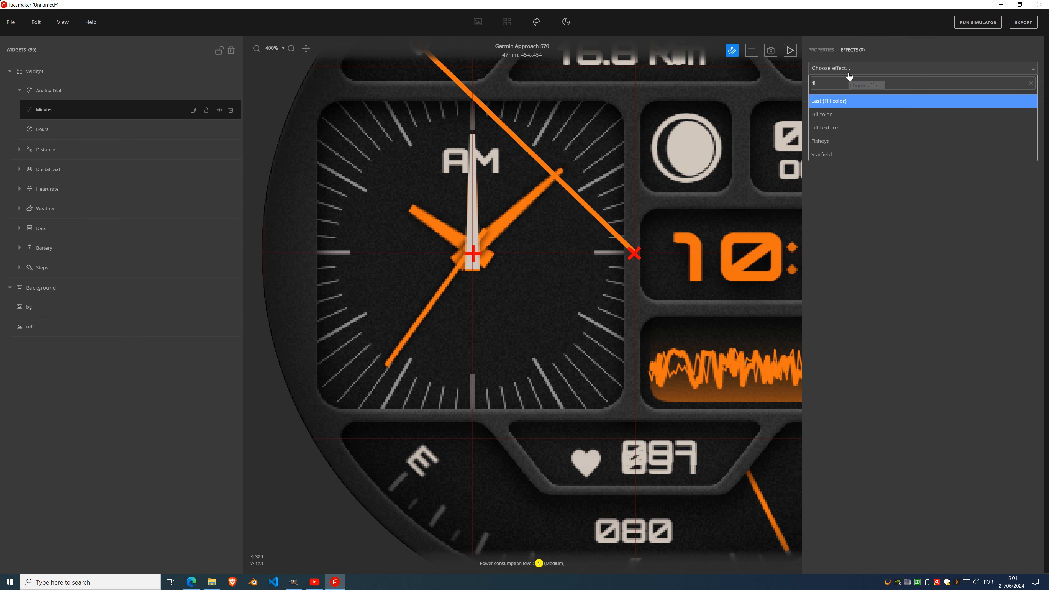
left_click(843, 114)
left_click(843, 133)
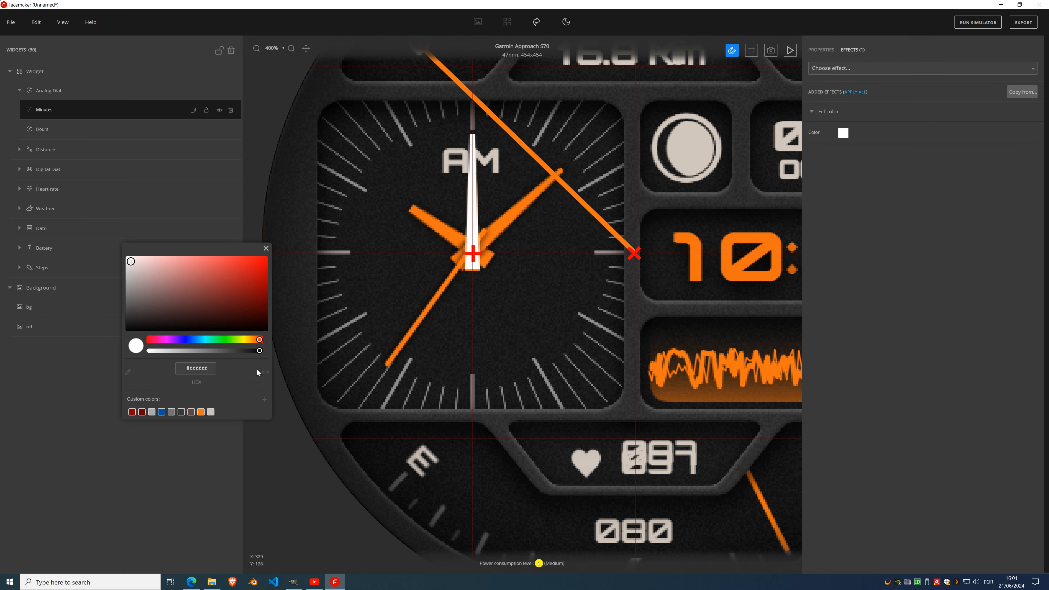
left_click(200, 413)
left_click(266, 249)
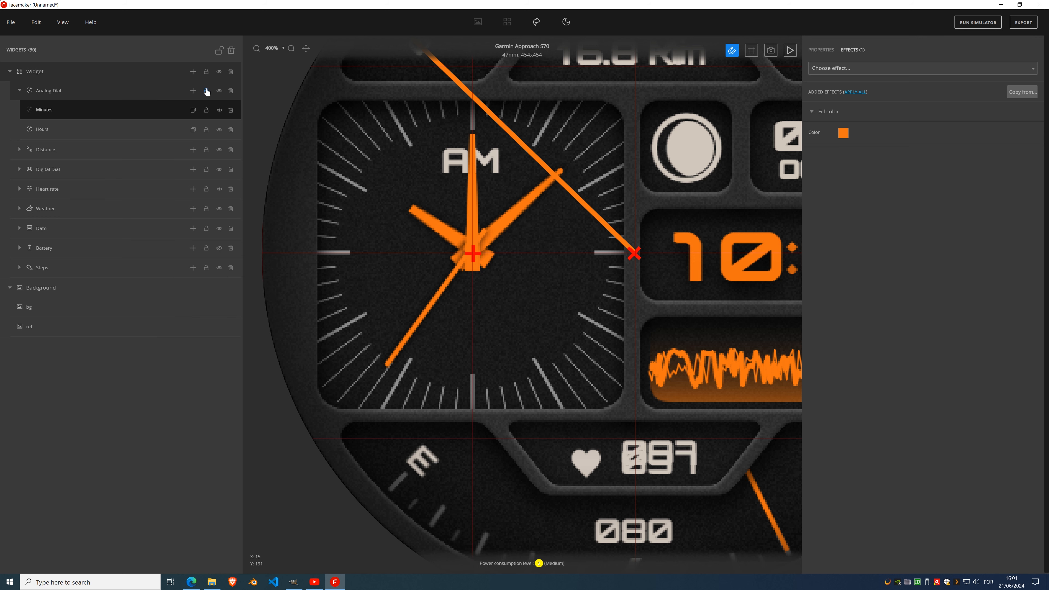
- Add a second hand to the analog dial and generate its pointer shape
left_click(193, 91)
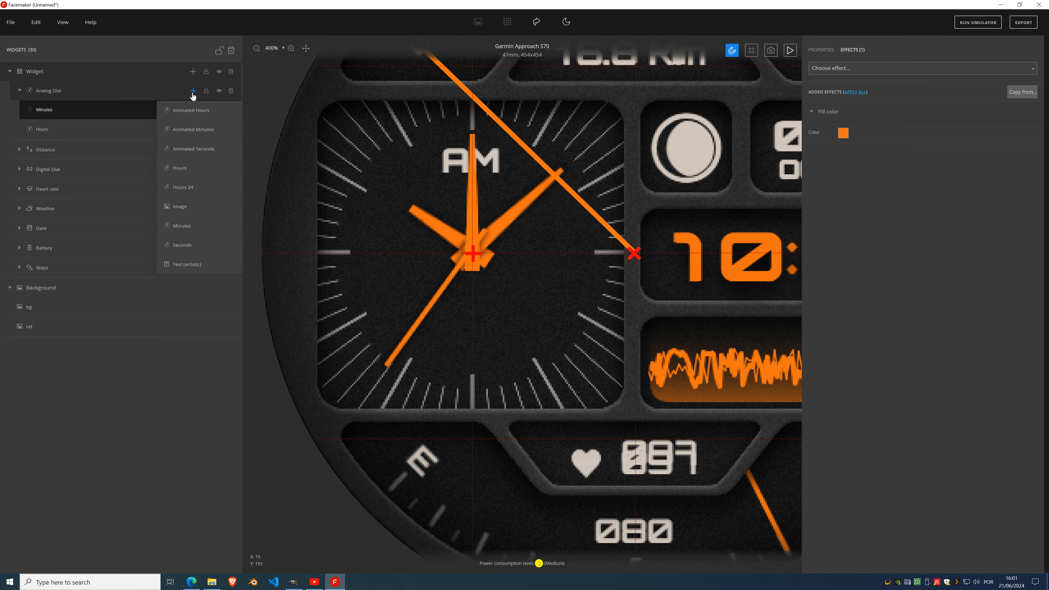
left_click(201, 246)
left_click(884, 135)
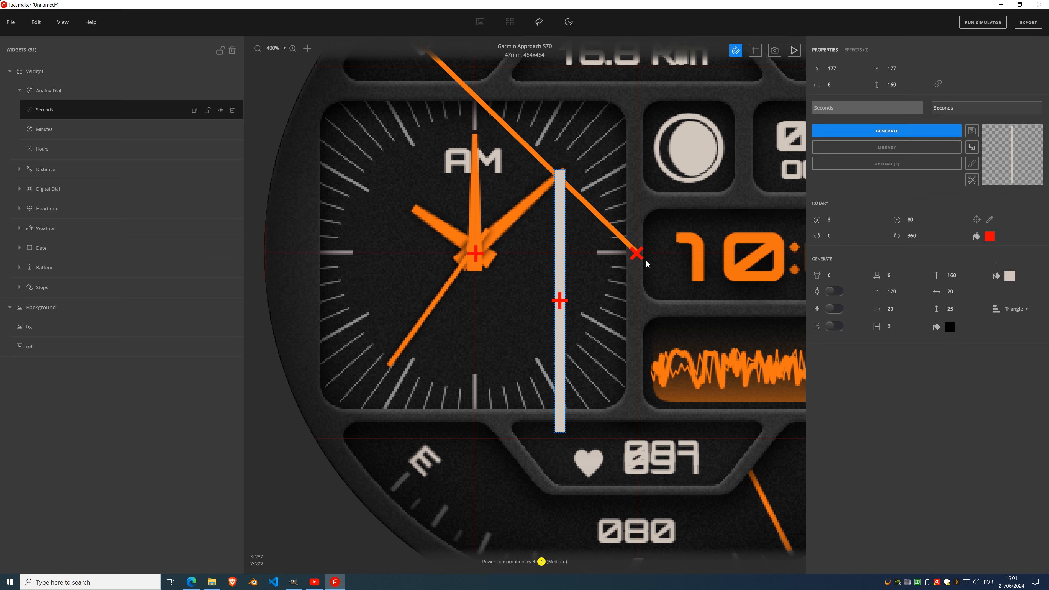
- Thin the second hand by setting both its top width and its bottom width to 3
left_click(842, 278)
left_click(842, 278)
left_click(842, 277)
left_click(842, 278)
left_click(842, 277)
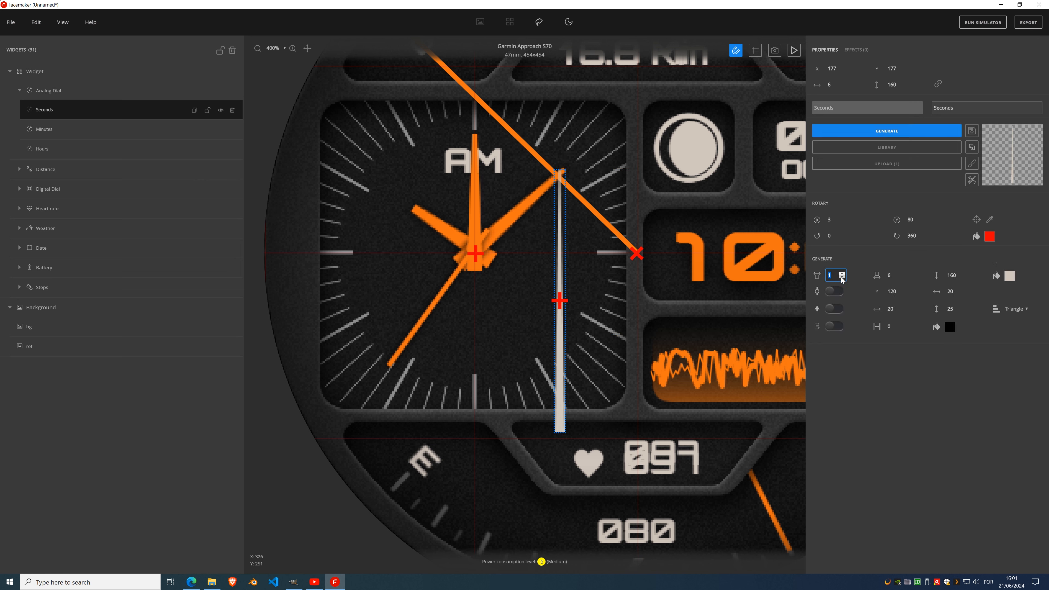
left_click(842, 274)
left_click(842, 273)
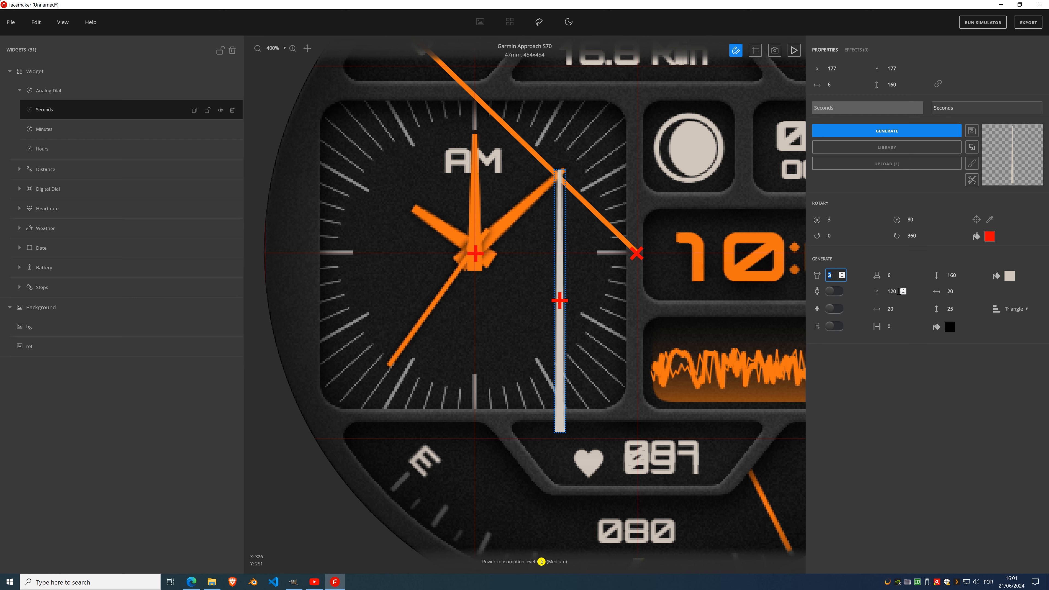
left_click(902, 278)
left_click(902, 277)
left_click(901, 277)
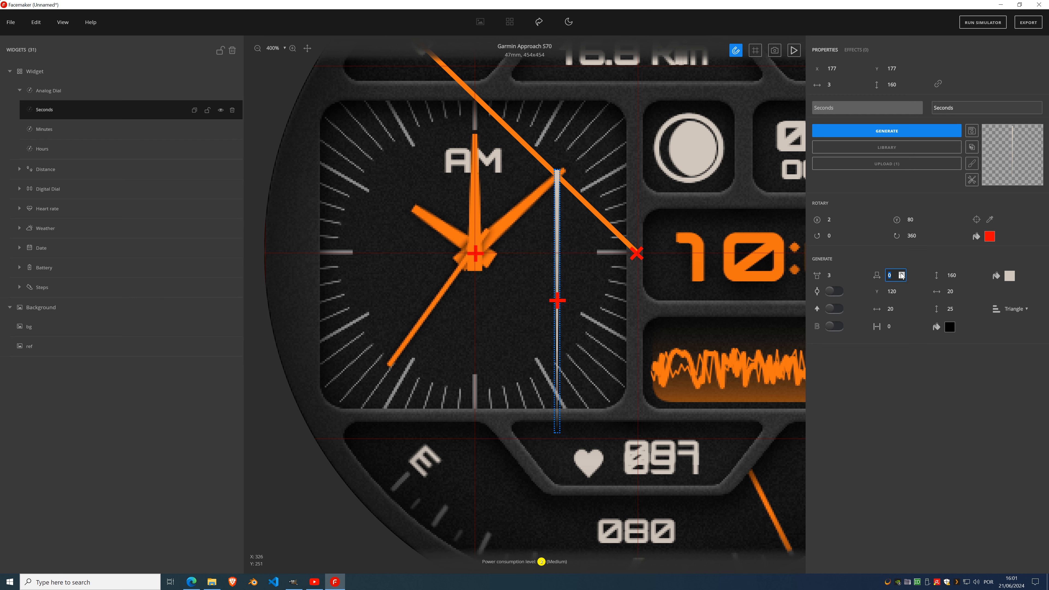
left_click(901, 277)
left_click(902, 273)
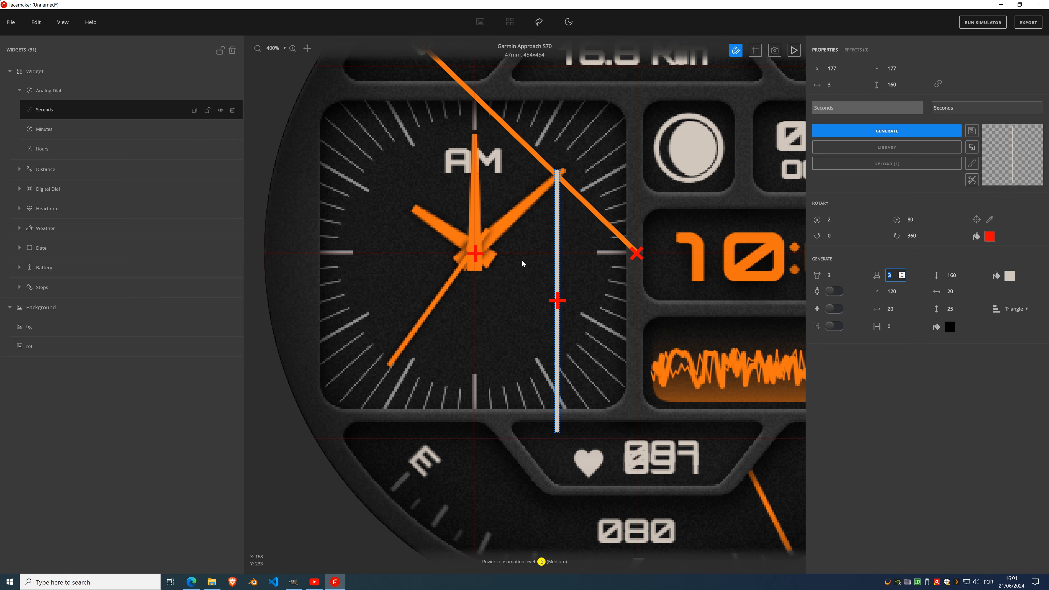
- Align the second hand with the dial's vertical centre line at X 127, Y 142 and shorten it to a length of 102
left_click_drag(557, 261, 475, 207)
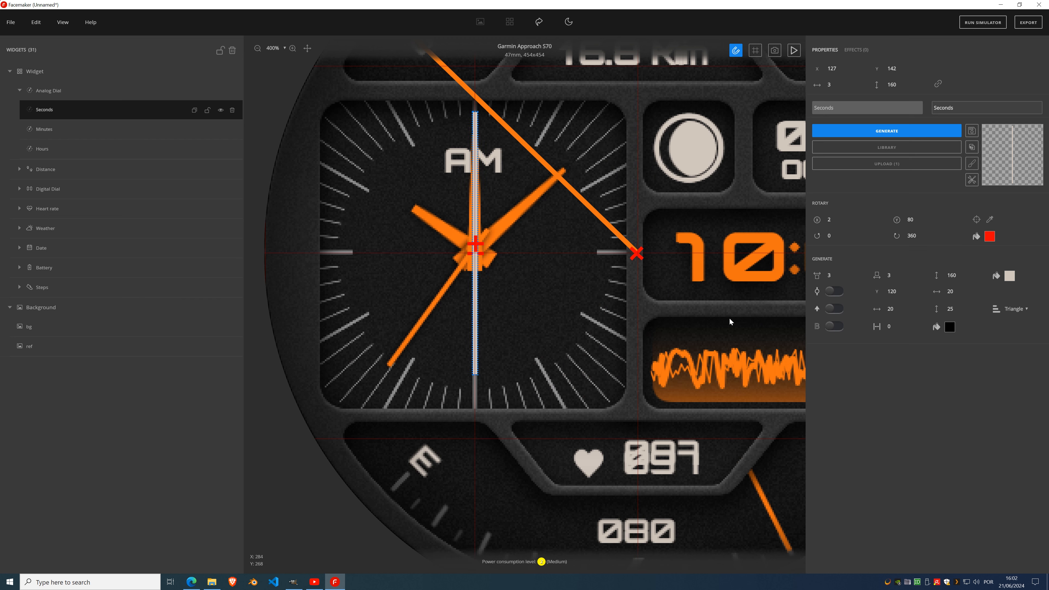
left_click(962, 277)
left_click_drag(963, 277, 963, 277)
left_click(963, 276)
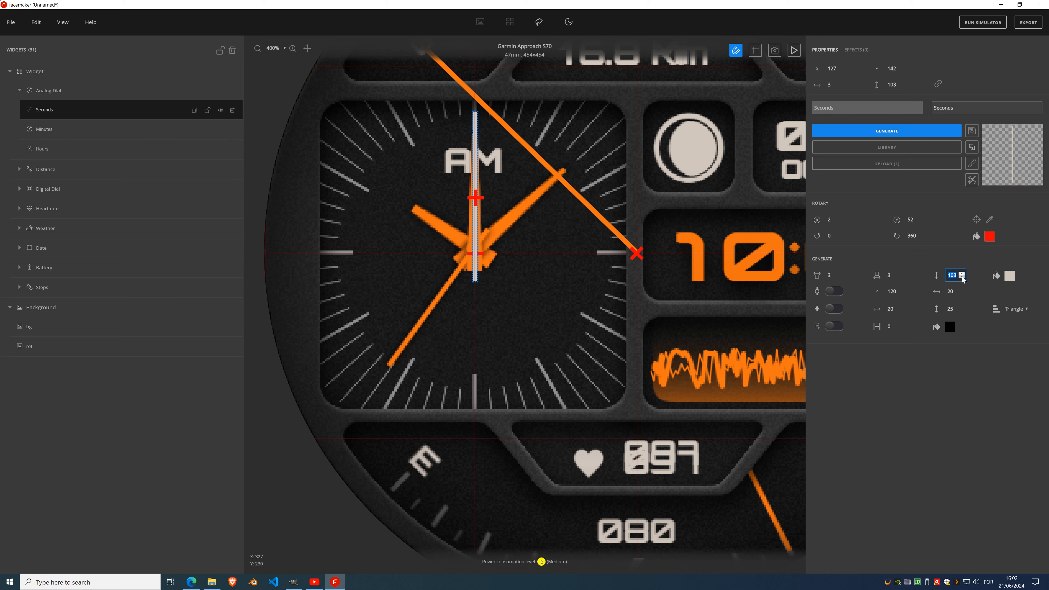
left_click(962, 276)
- Add a circle to the second hand, with a diameter of 11 and a vertical position of 80
left_click(834, 292)
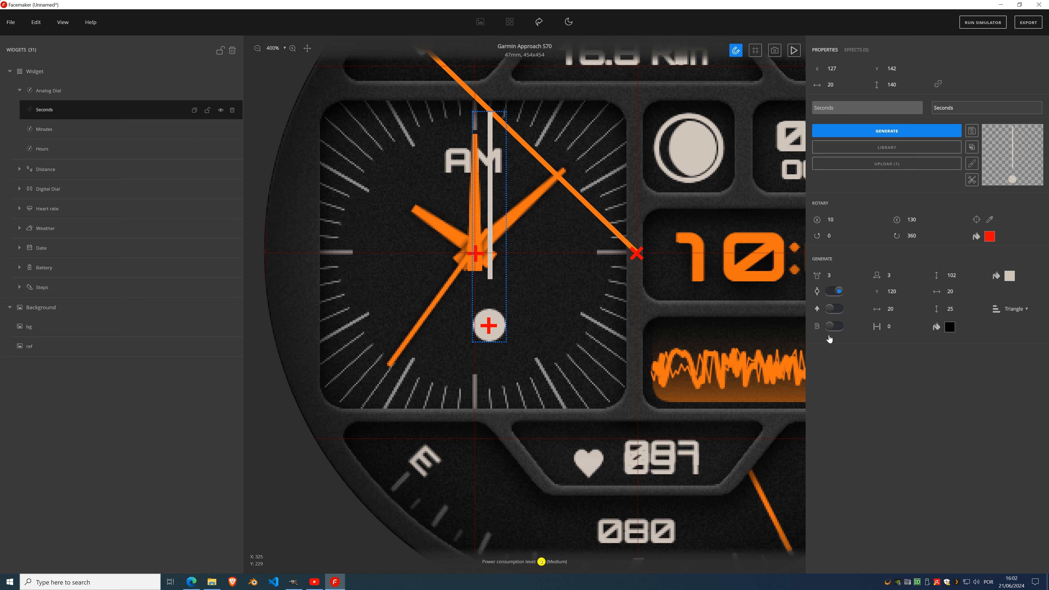
left_click(963, 293)
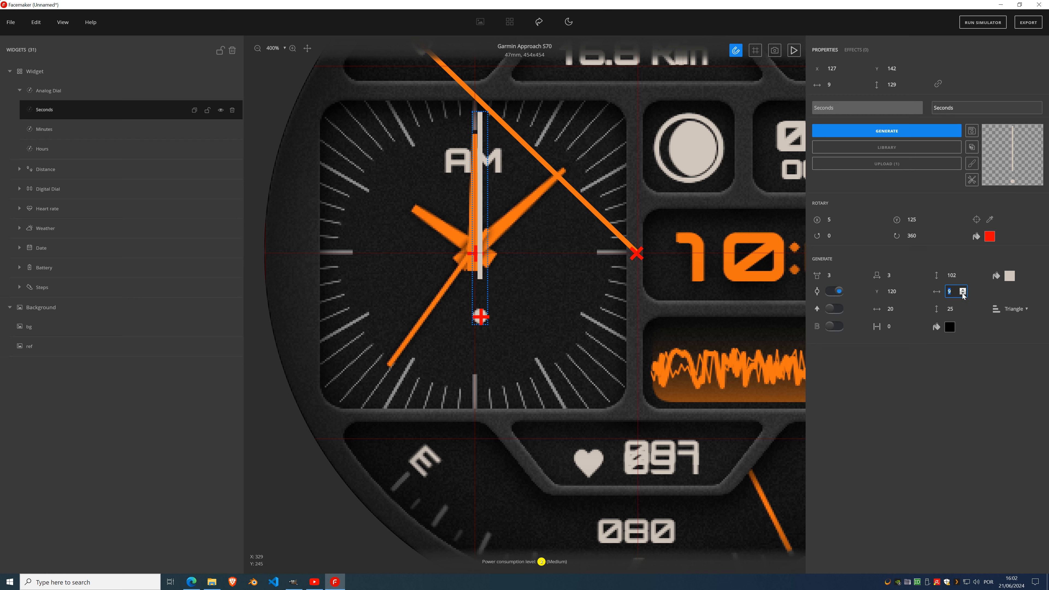
left_click(963, 291)
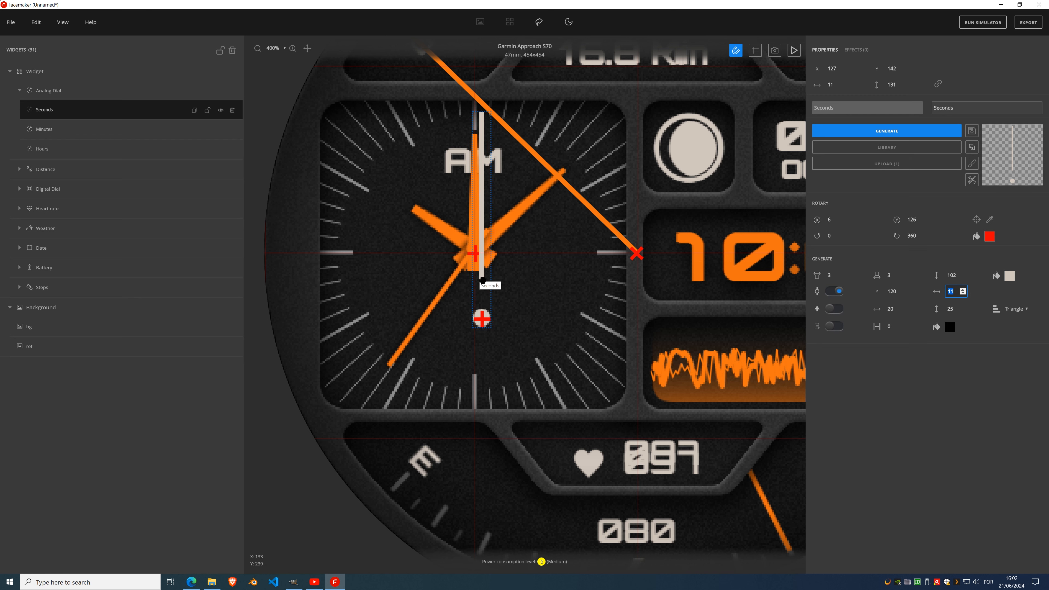
left_click(904, 293)
left_click(904, 293)
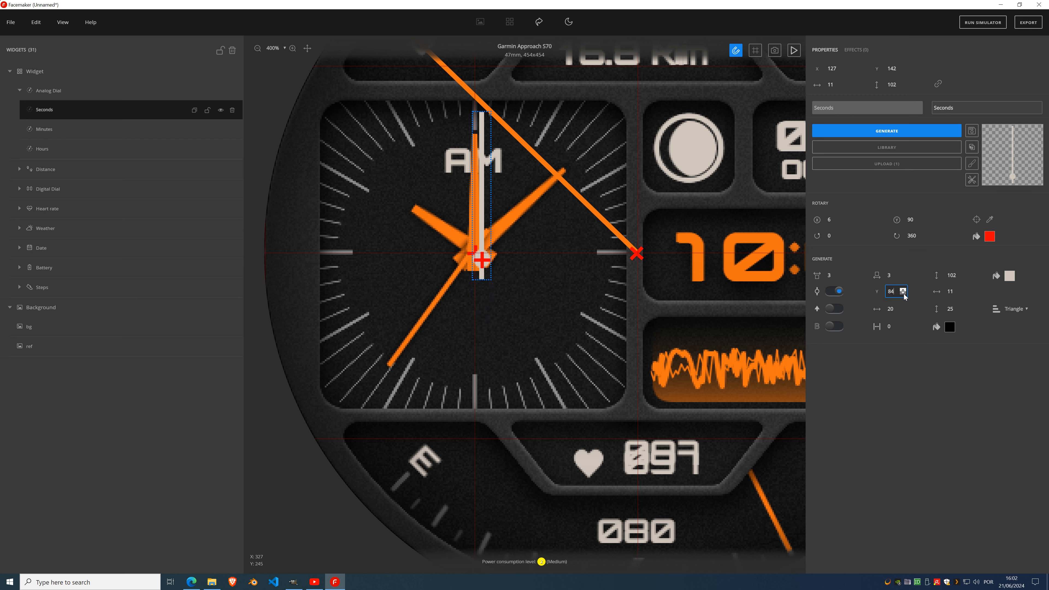
left_click(904, 293)
- Set the second hand's X position to 123 and colour the pointer with the saved orange
left_click(843, 70)
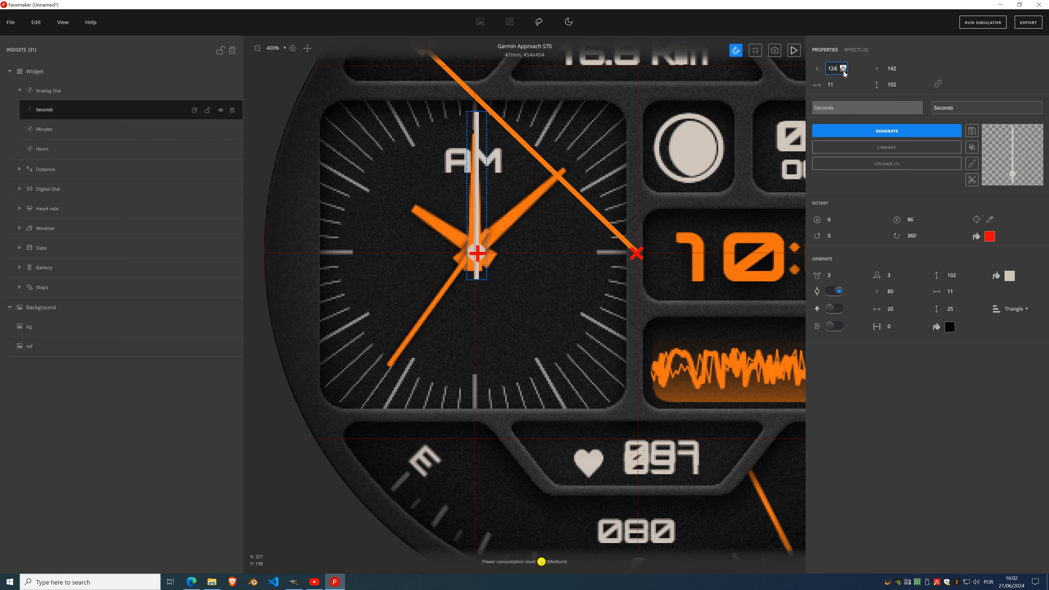
left_click(844, 71)
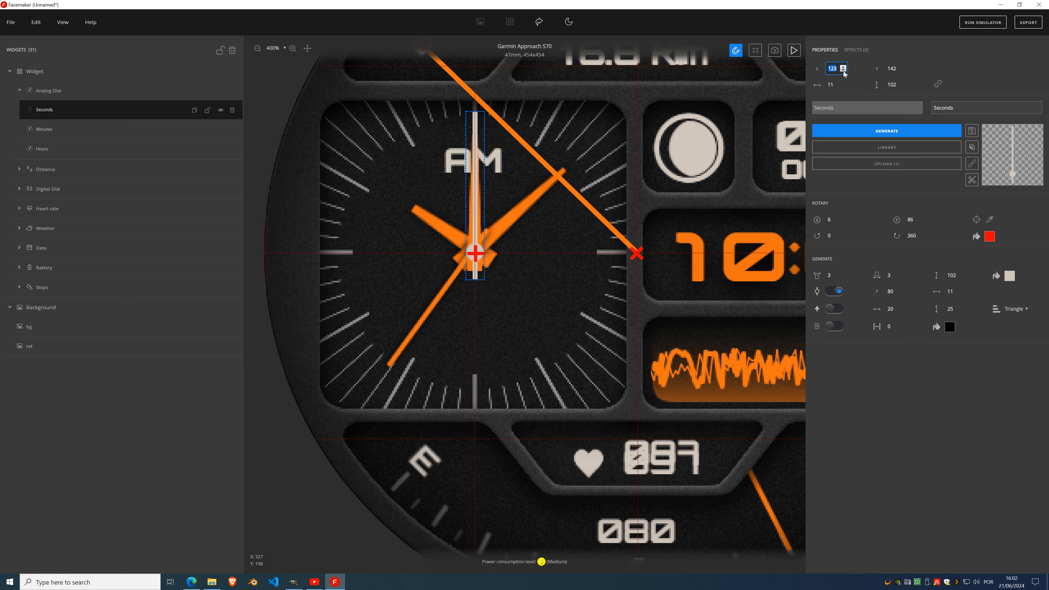
left_click(1009, 278)
left_click(106, 374)
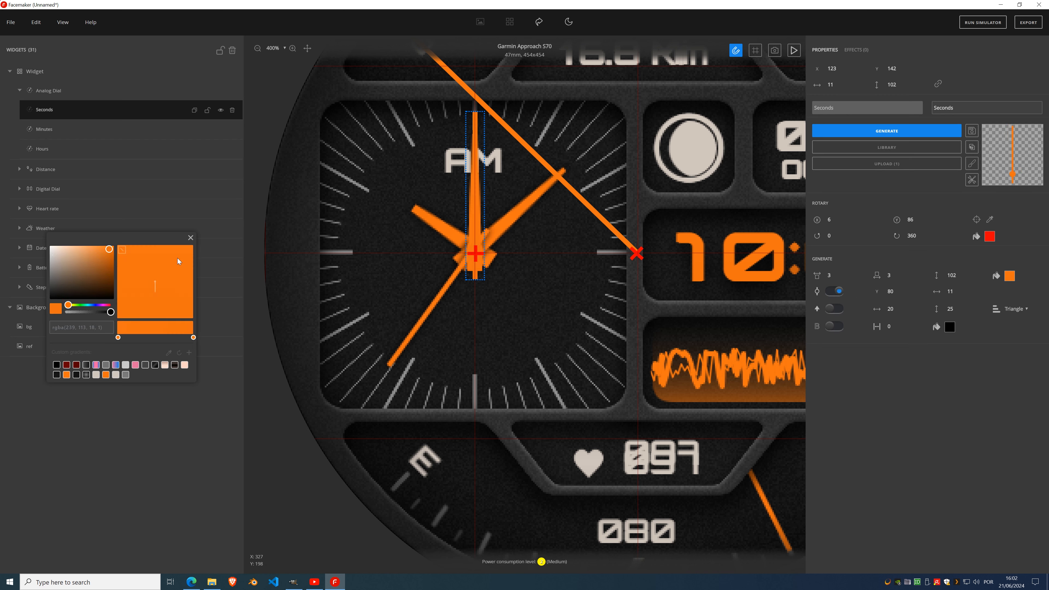
left_click(189, 238)
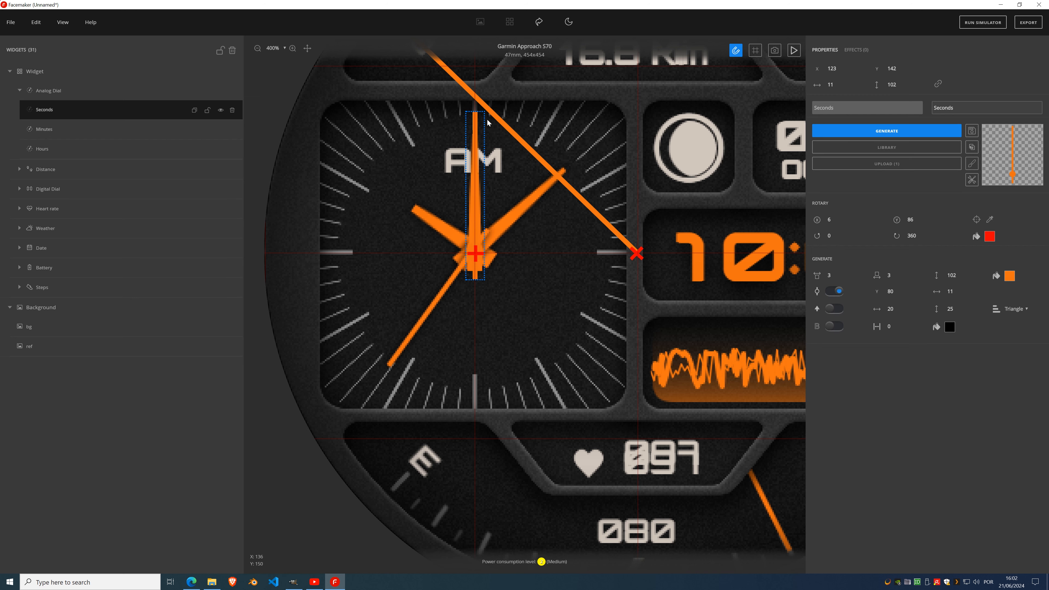
left_click(893, 132)
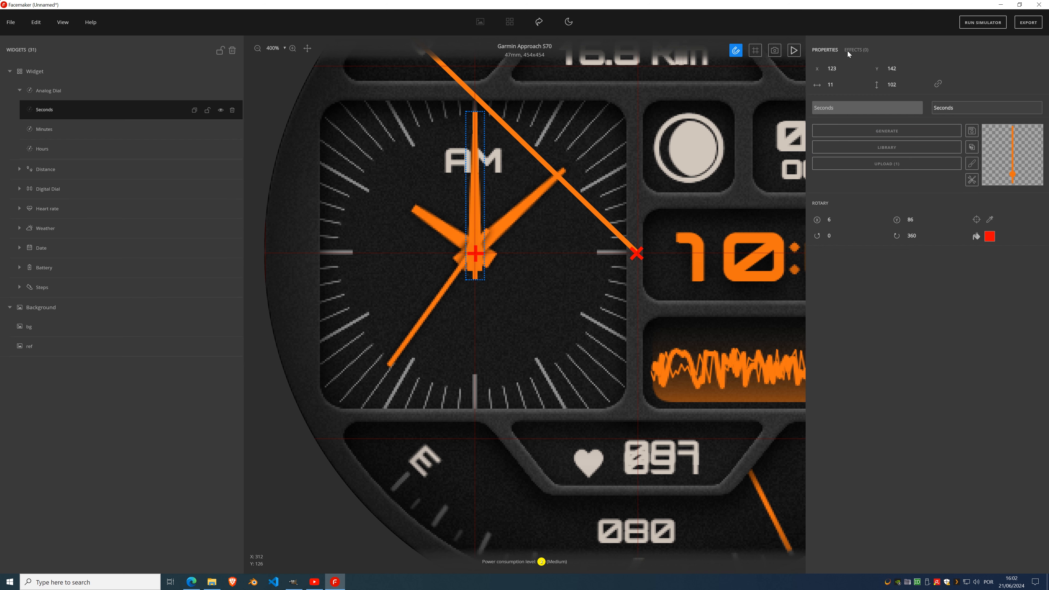
- Add a Shadow effect to the second hand with blur 4, hiding the Background group to see the shadow area
left_click(862, 51)
left_click(845, 70)
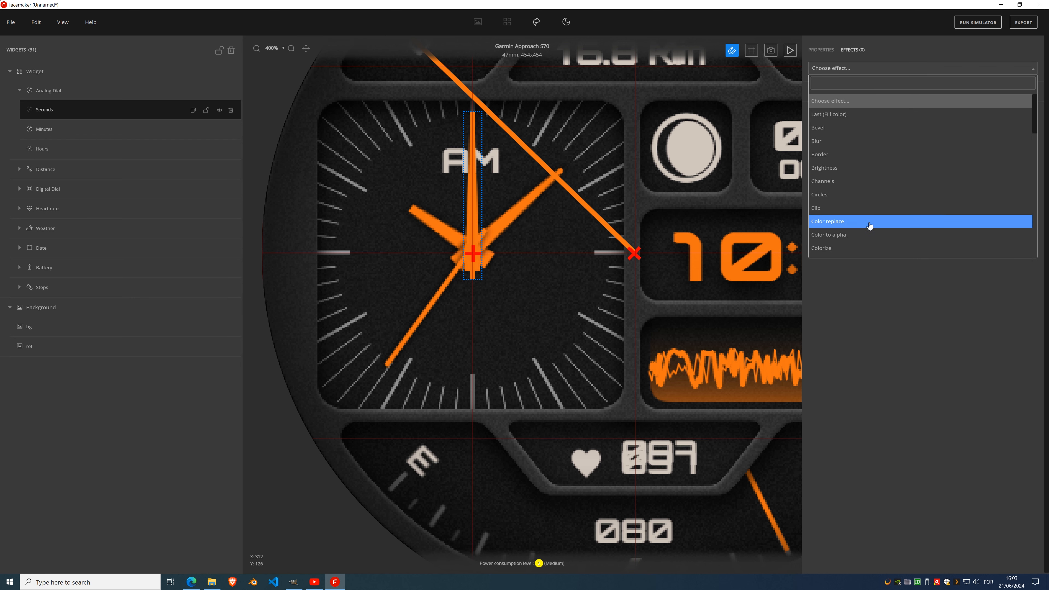
type("shado")
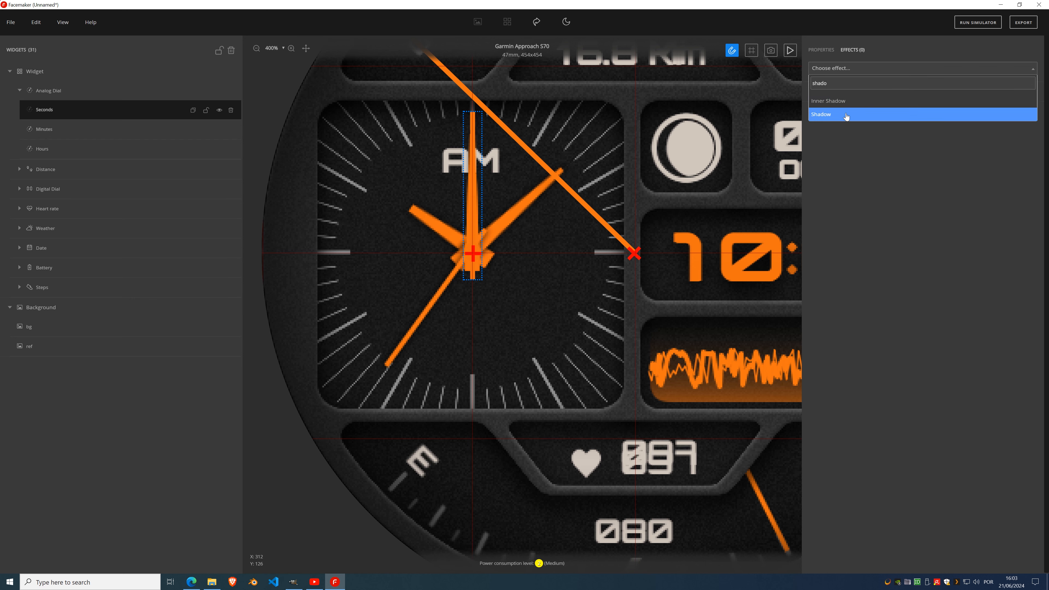
left_click(817, 115)
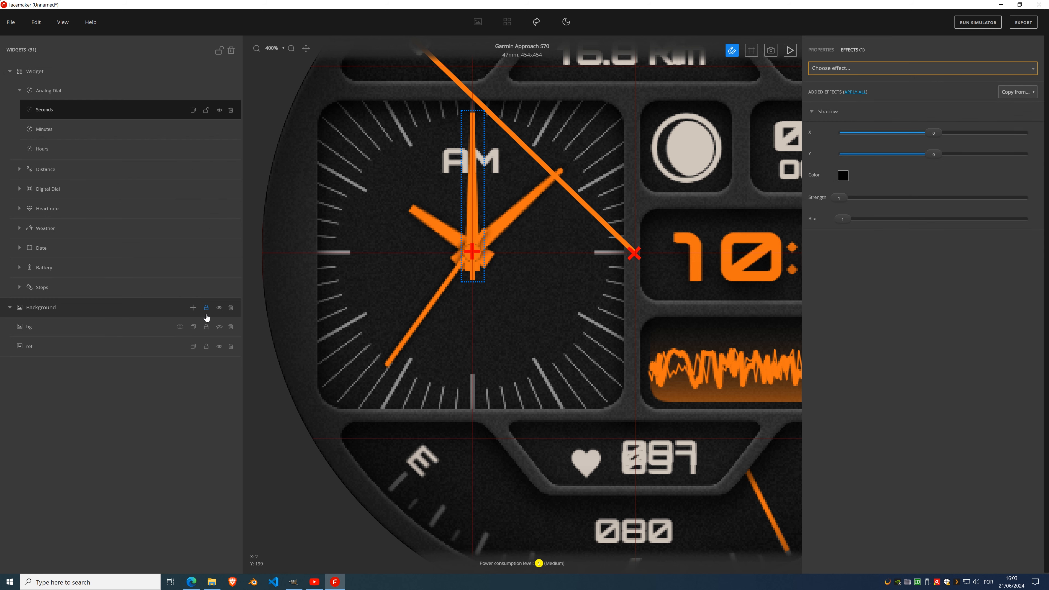
left_click(220, 307)
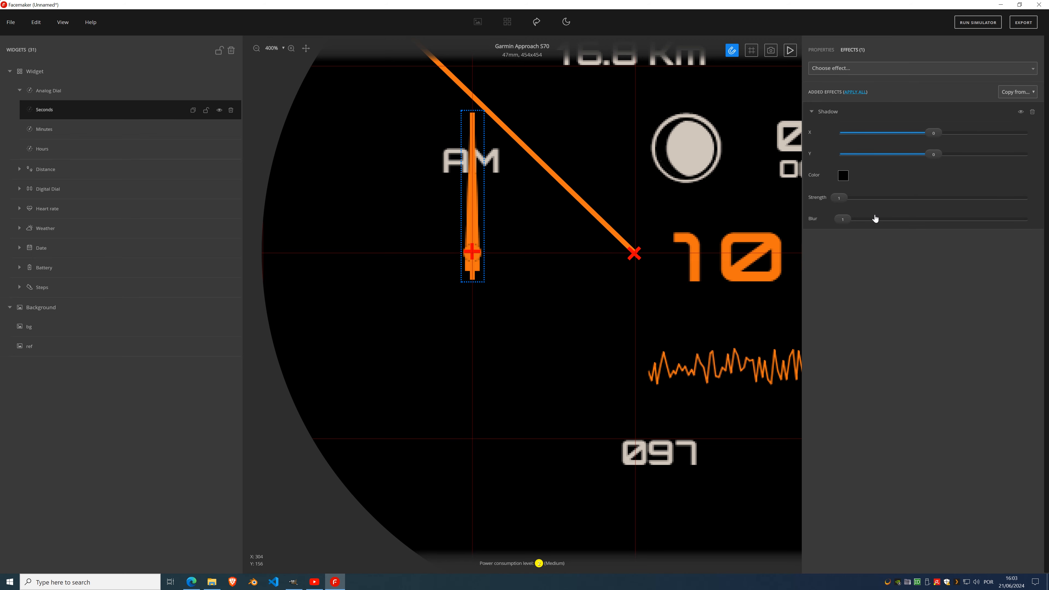
left_click_drag(844, 220, 857, 223)
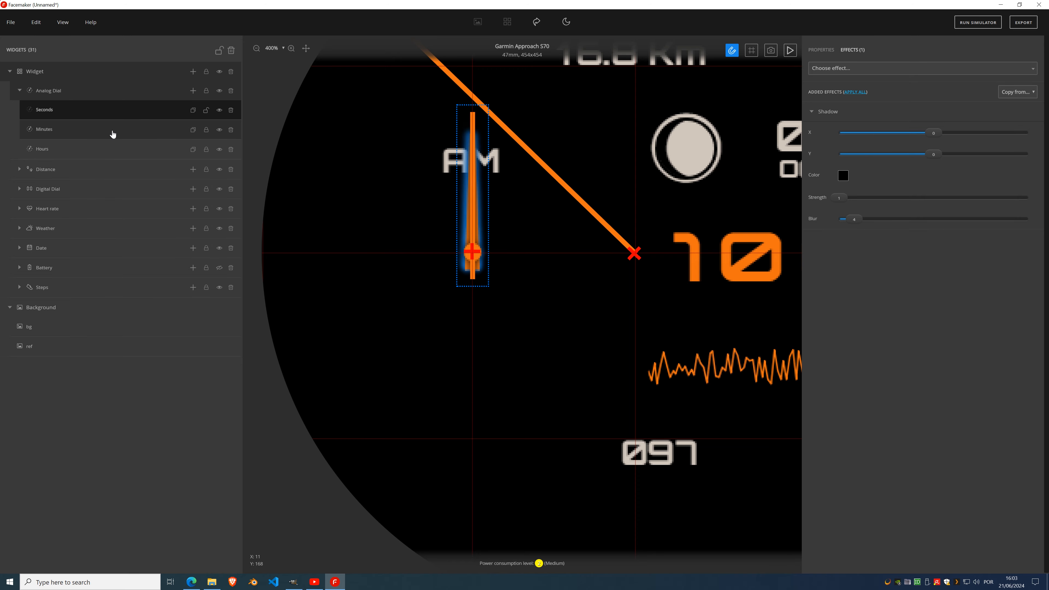
- Permanently apply the minute hand's Fill color effect and add the last-used Shadow effect to that hand
left_click(150, 133)
left_click(862, 53)
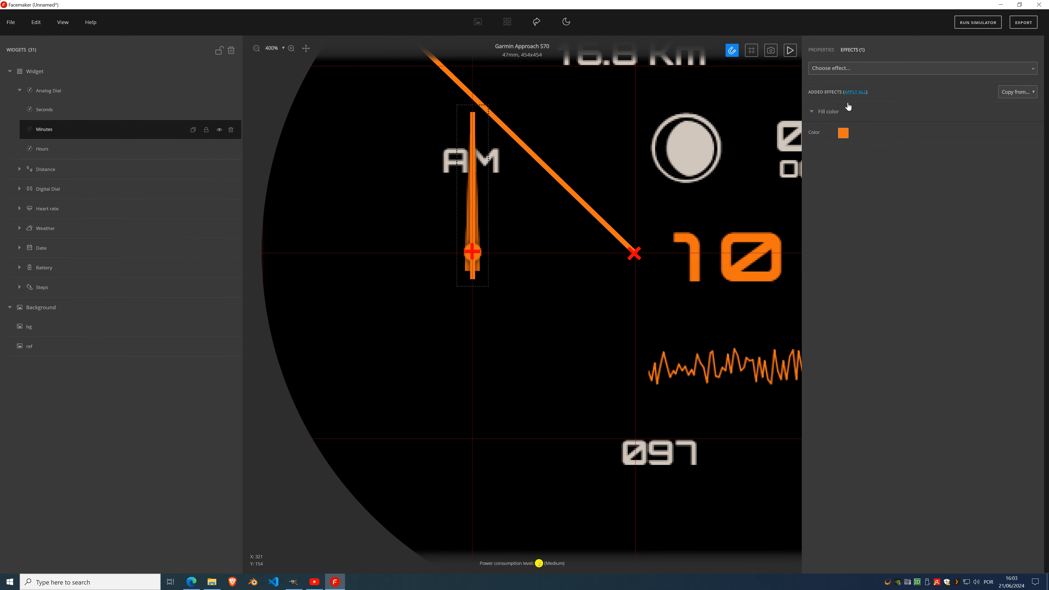
left_click(854, 92)
left_click(840, 70)
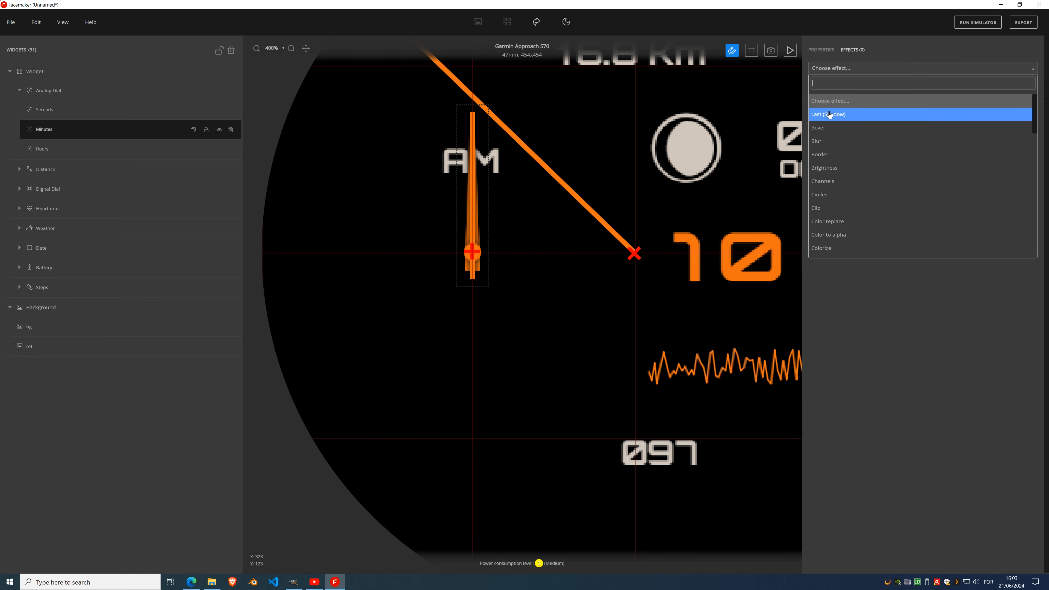
left_click(847, 118)
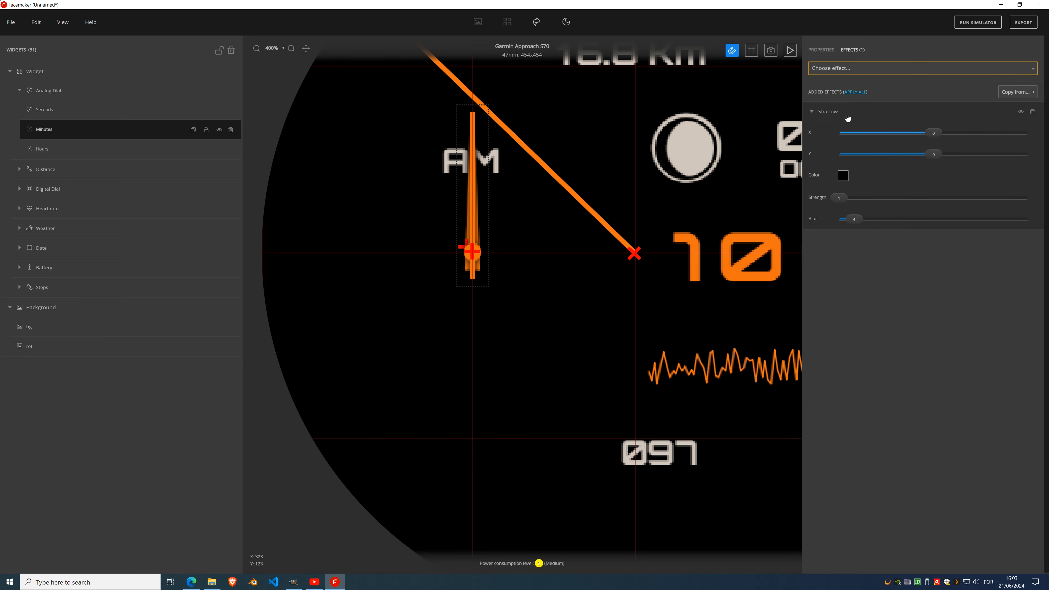
- Add the last-used Shadow effect to the hour hand
left_click(66, 149)
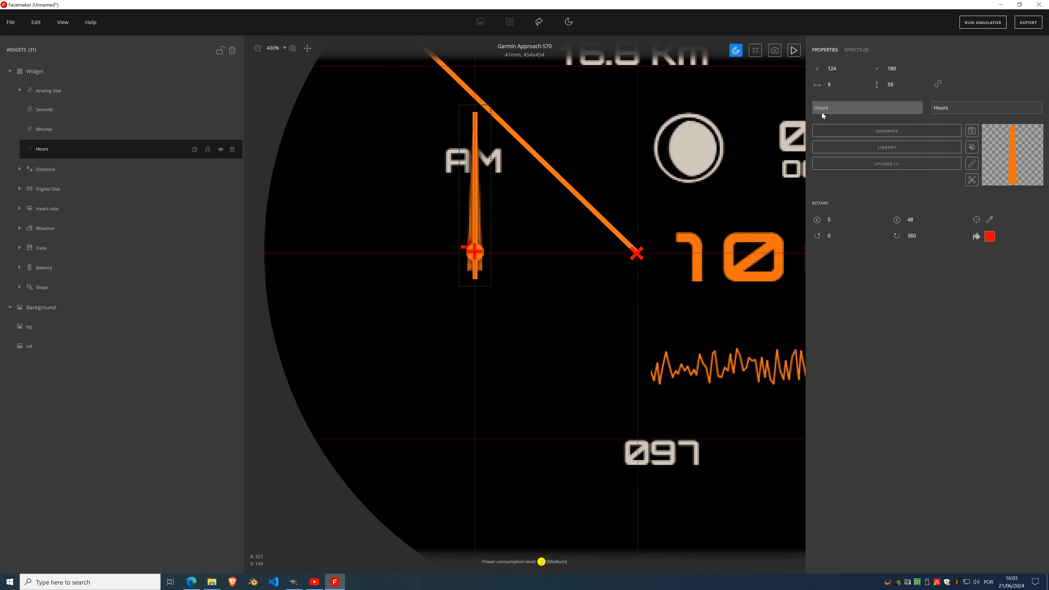
left_click(855, 50)
left_click(850, 70)
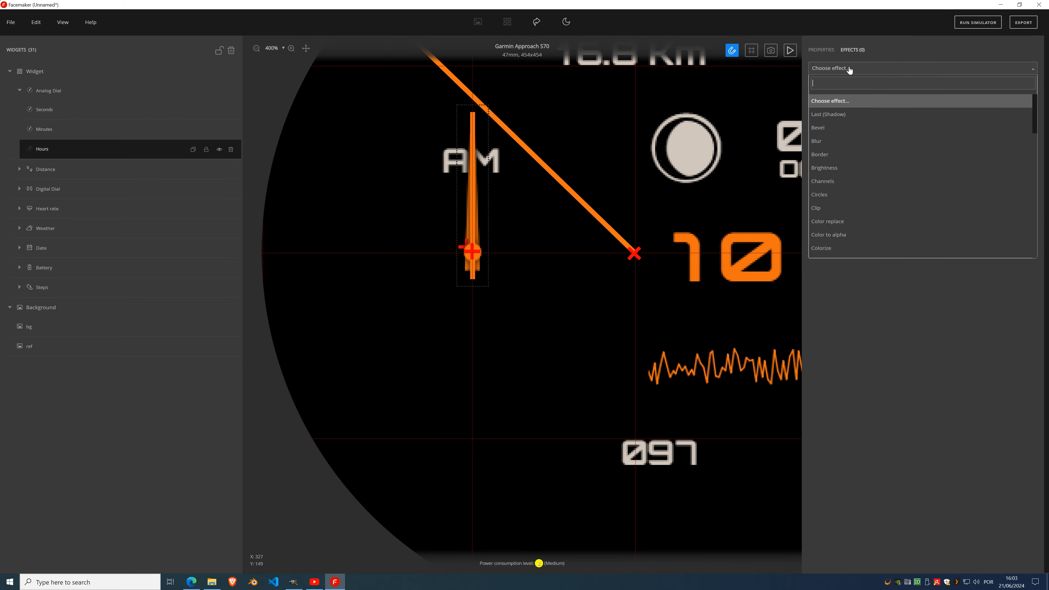
left_click(849, 120)
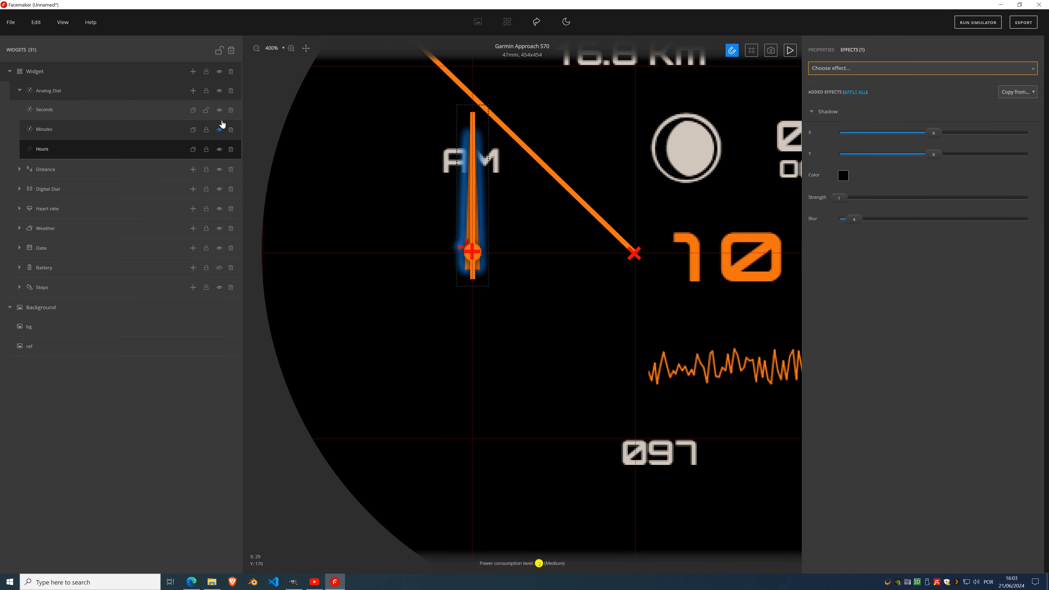
- Hide the second hand and move the minute hand's rotation pivot onto the dial's centre
left_click(220, 111)
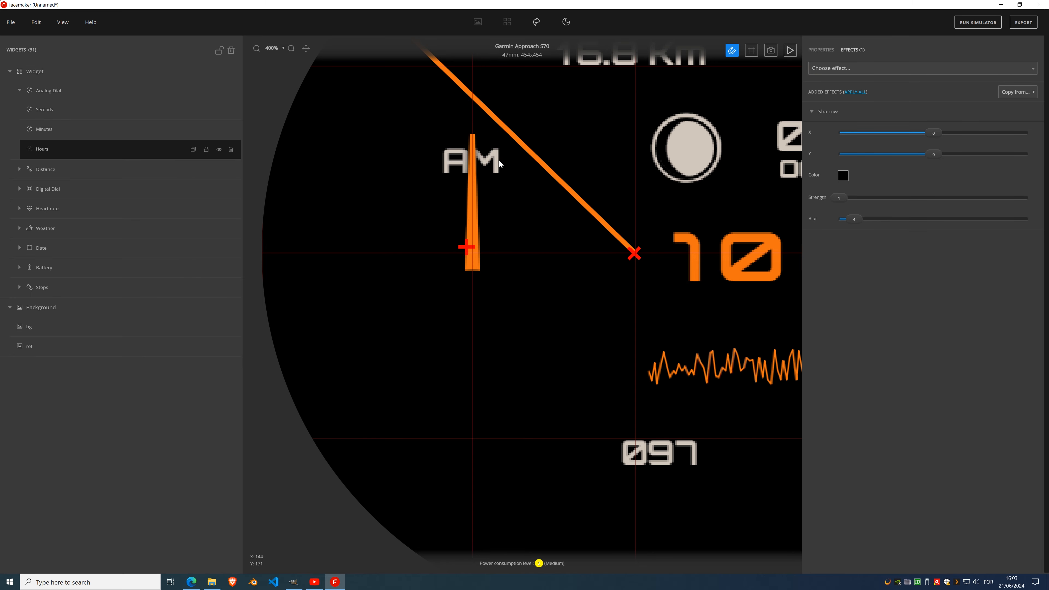
left_click(66, 132)
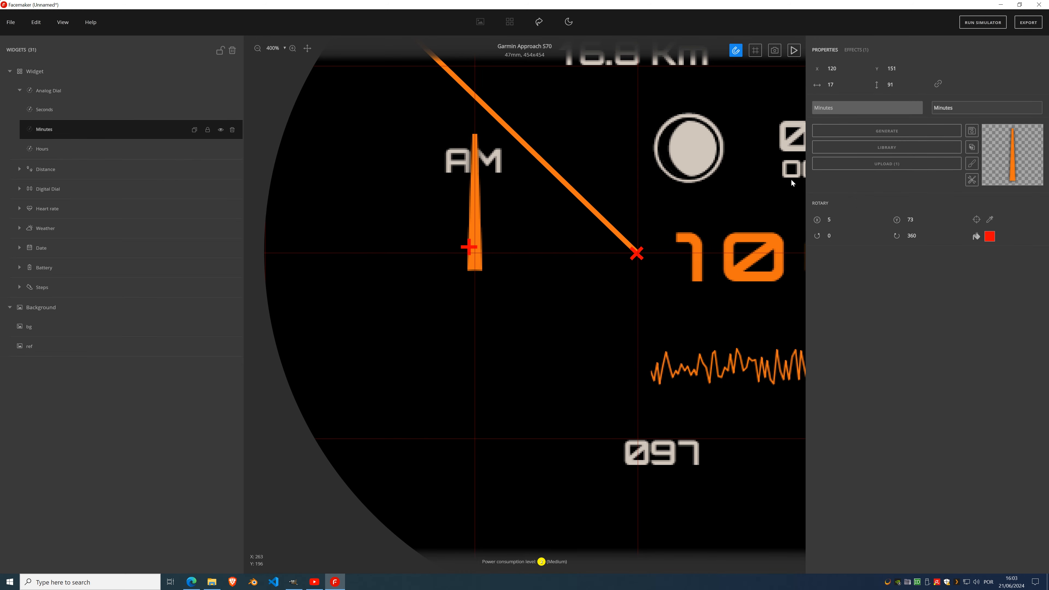
left_click(844, 219)
left_click(843, 219)
left_click(844, 219)
left_click(923, 217)
left_click(923, 218)
left_click(923, 218)
left_click(923, 217)
- Set the hour hand's rotation pivot to 8, 52 with the minute hand hidden, and show the minute and second hands again
left_click(67, 148)
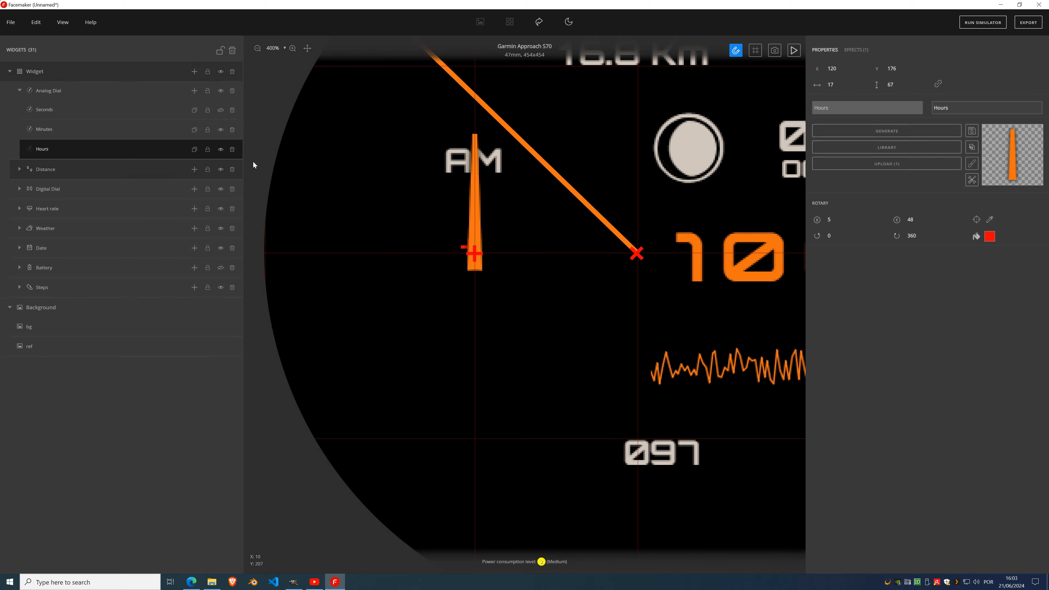
left_click(221, 130)
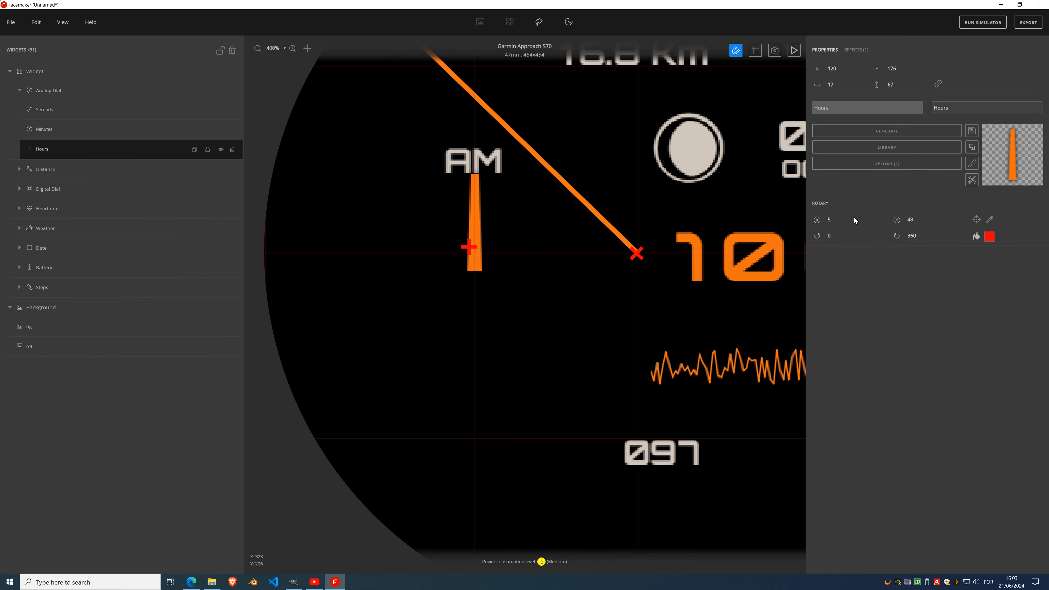
left_click(843, 218)
left_click(843, 218)
left_click(843, 217)
left_click(924, 217)
left_click(923, 218)
left_click(923, 218)
left_click(923, 218)
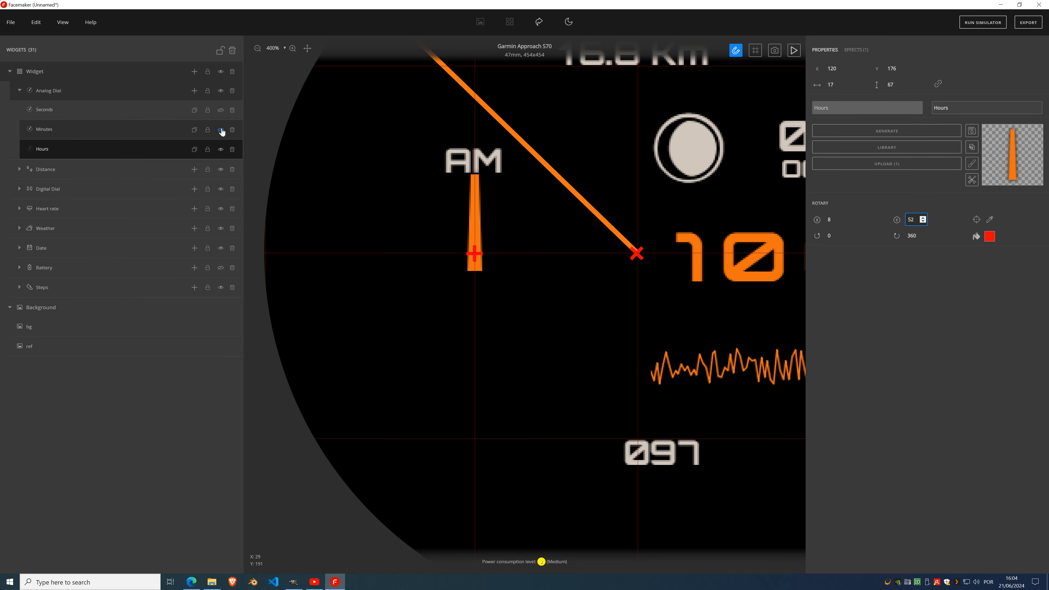
left_click(221, 131)
left_click(221, 110)
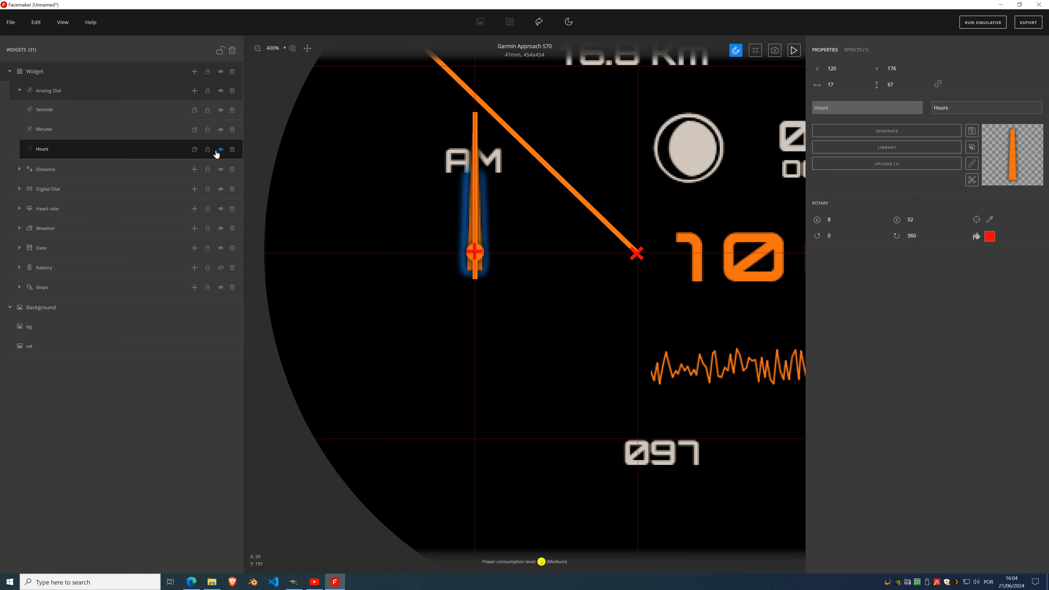
- Set the second hand's Y position to 139 and its horizontal pivot to 9, comparing it with the other hands by toggling its visibility
left_click(103, 115)
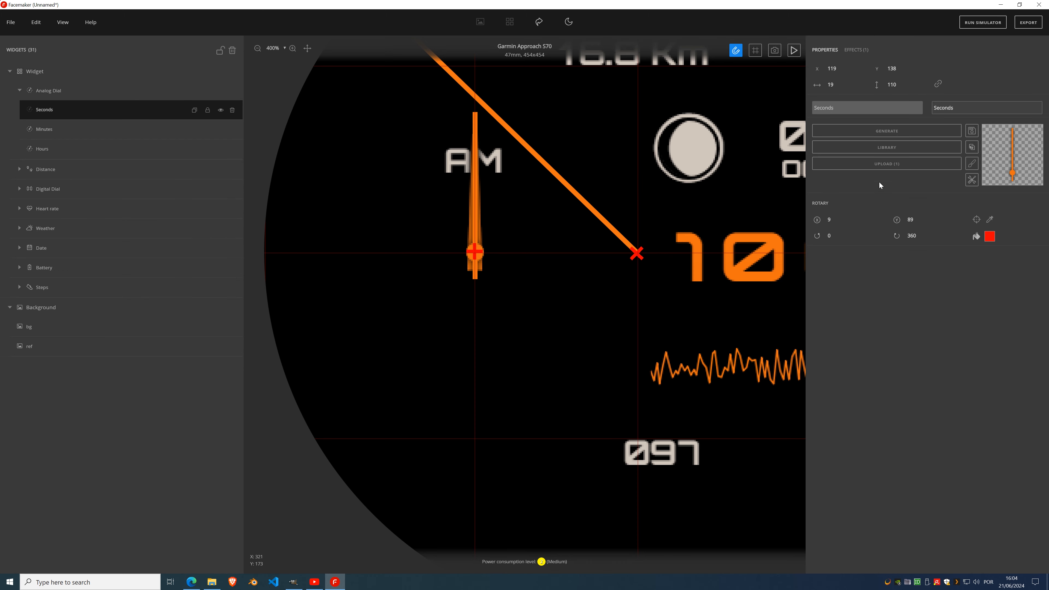
left_click(904, 67)
left_click(843, 217)
left_click(221, 109)
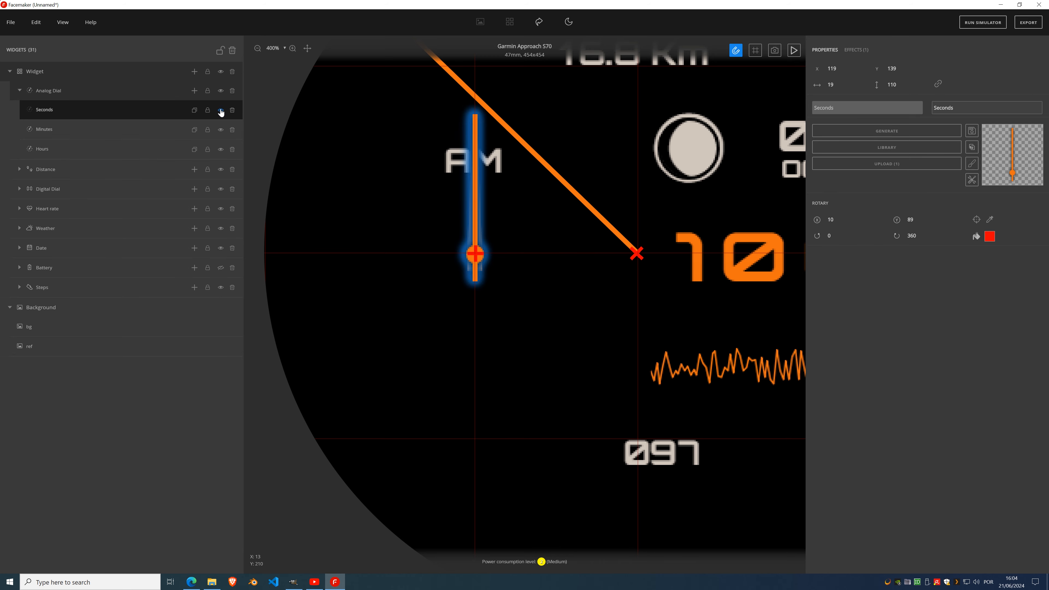
left_click(220, 110)
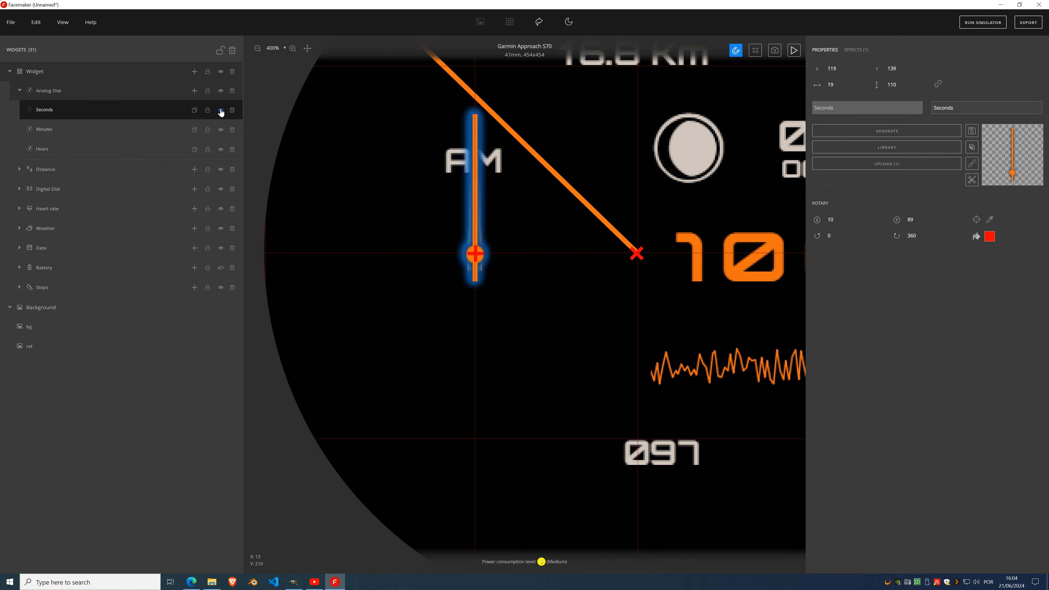
left_click(844, 222)
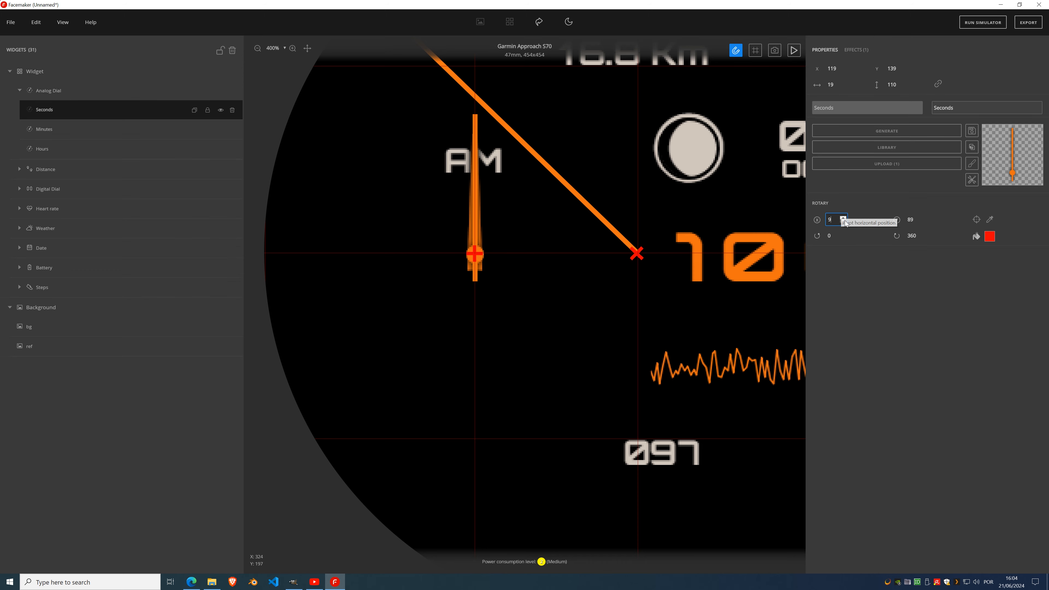
left_click(221, 110)
left_click(221, 110)
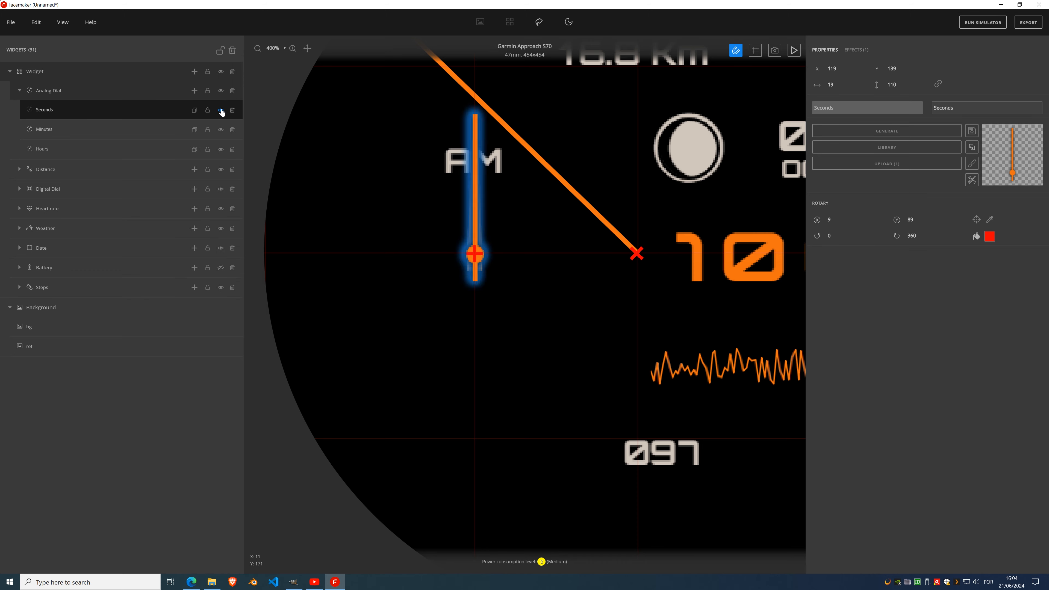
- Show the Background and Battery groups again and turn off the guidelines while previewing the whole watch
left_click(220, 308)
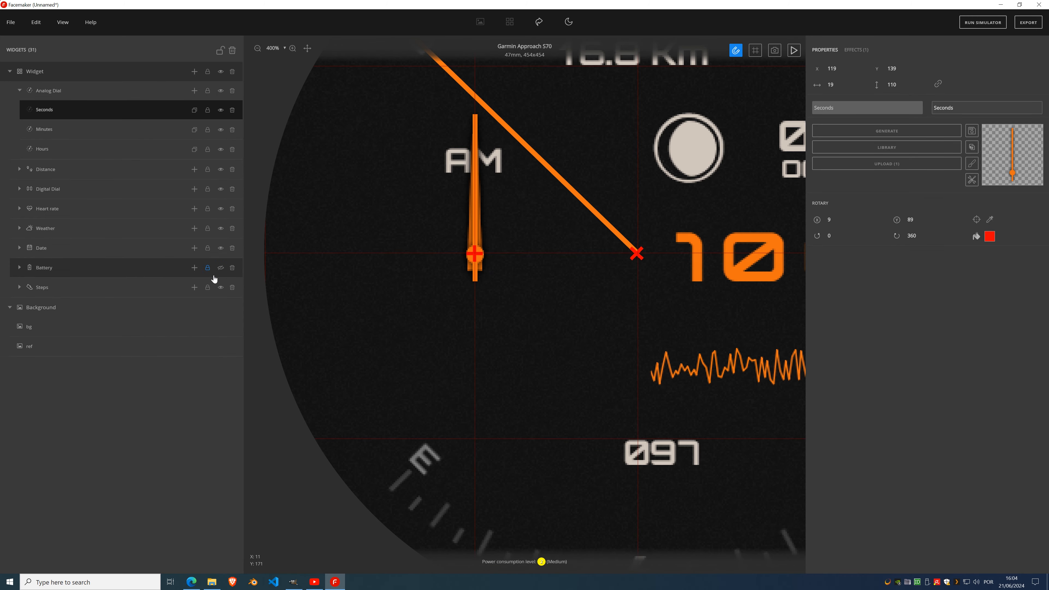
left_click(221, 268)
scroll(533, 292, "down", 4)
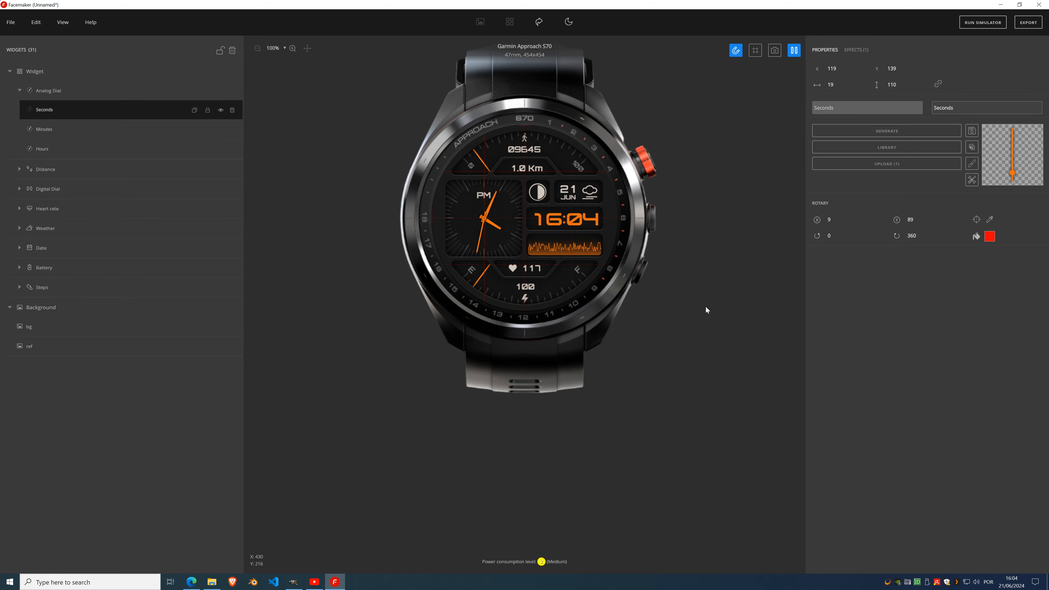
left_click(65, 25)
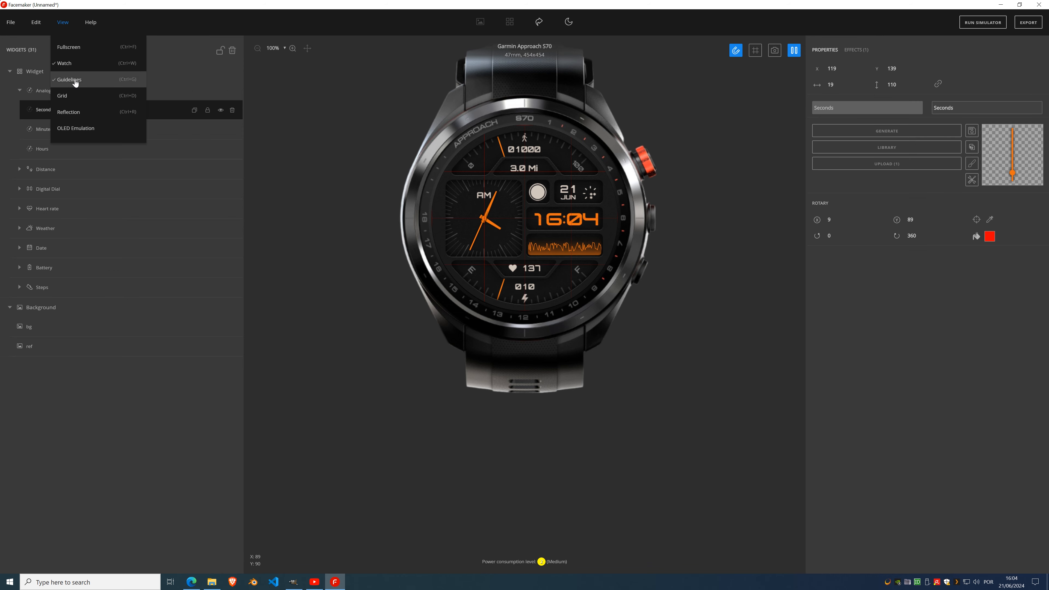
left_click(75, 81)
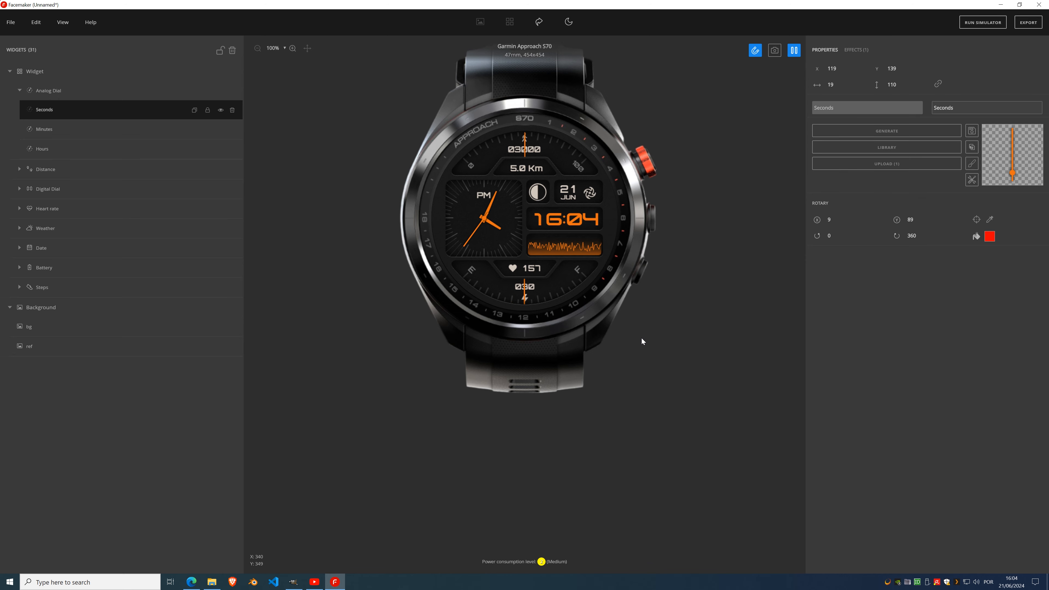
- Stop the preview and name the watch face GarminYoutubeS70 in the face info
left_click(793, 52)
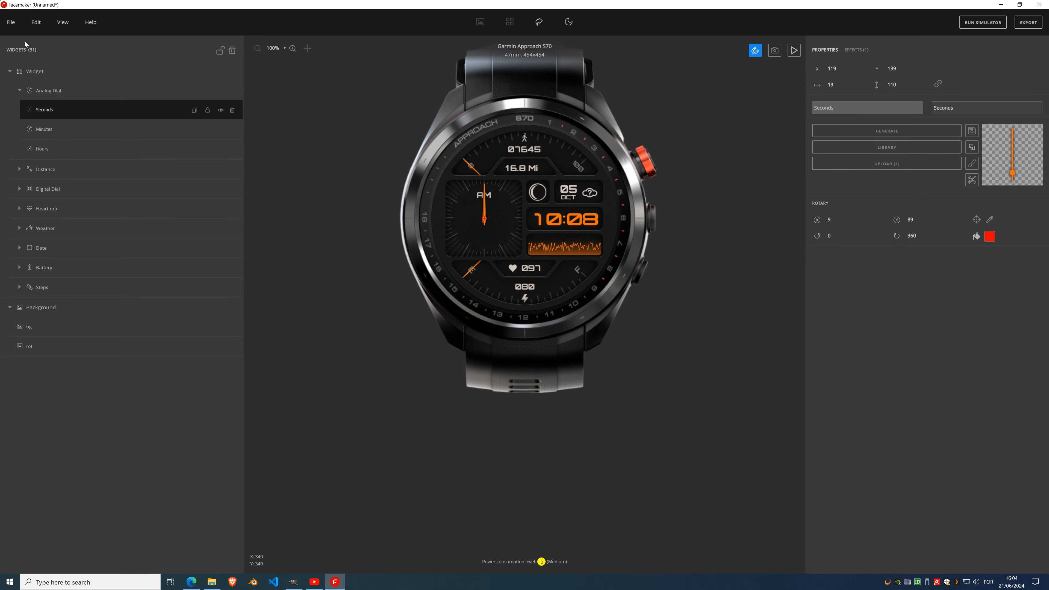
left_click(11, 24)
left_click(36, 132)
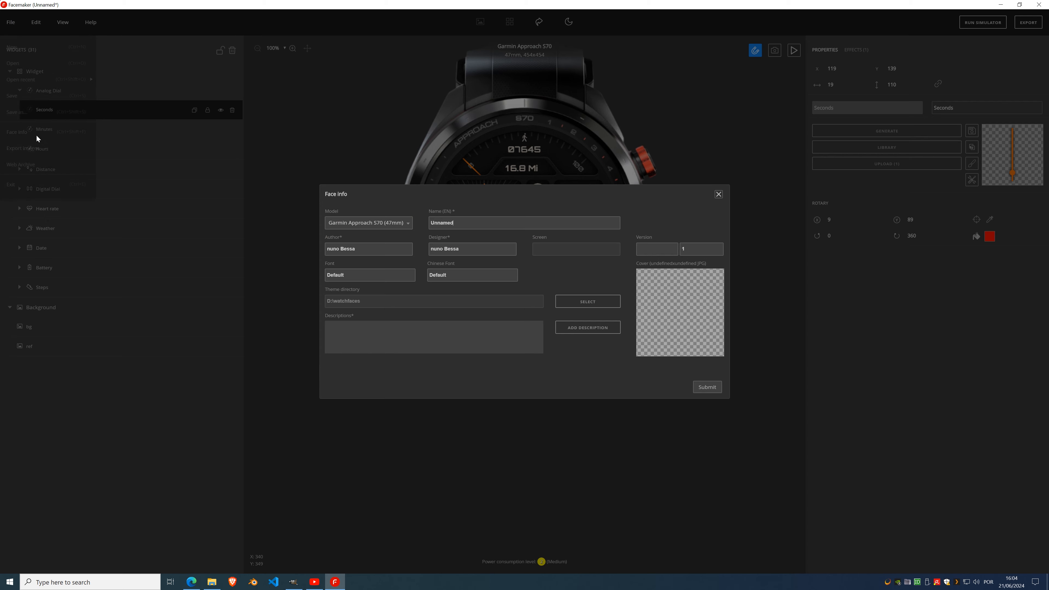
double_click(444, 225)
type("GarminYoutubeS70")
left_click(709, 390)
- Save the project to the Desktop as GarminYoutubeS70.hfm
left_click(10, 23)
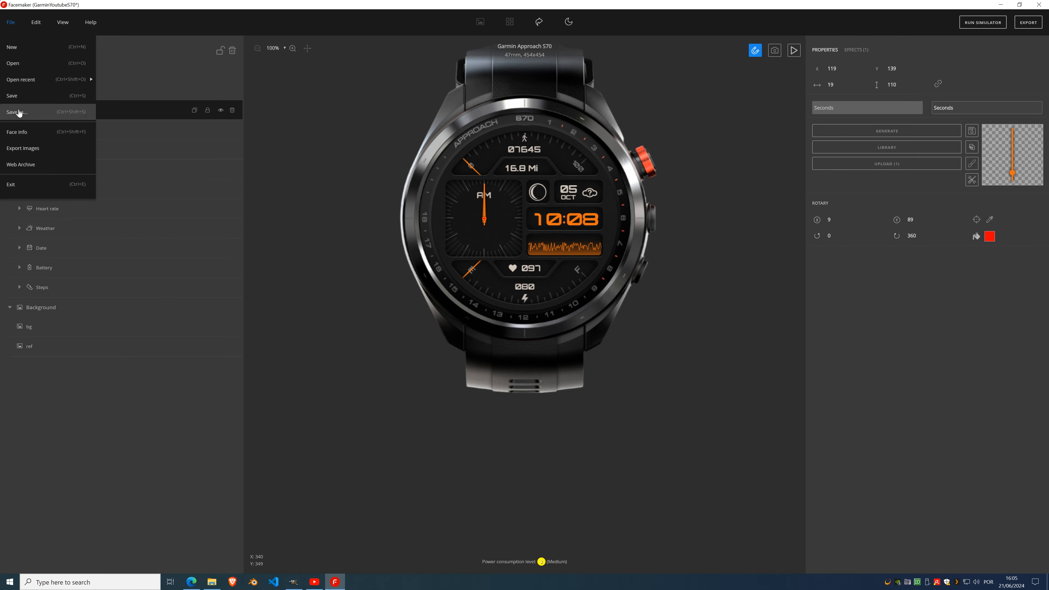
left_click(27, 120)
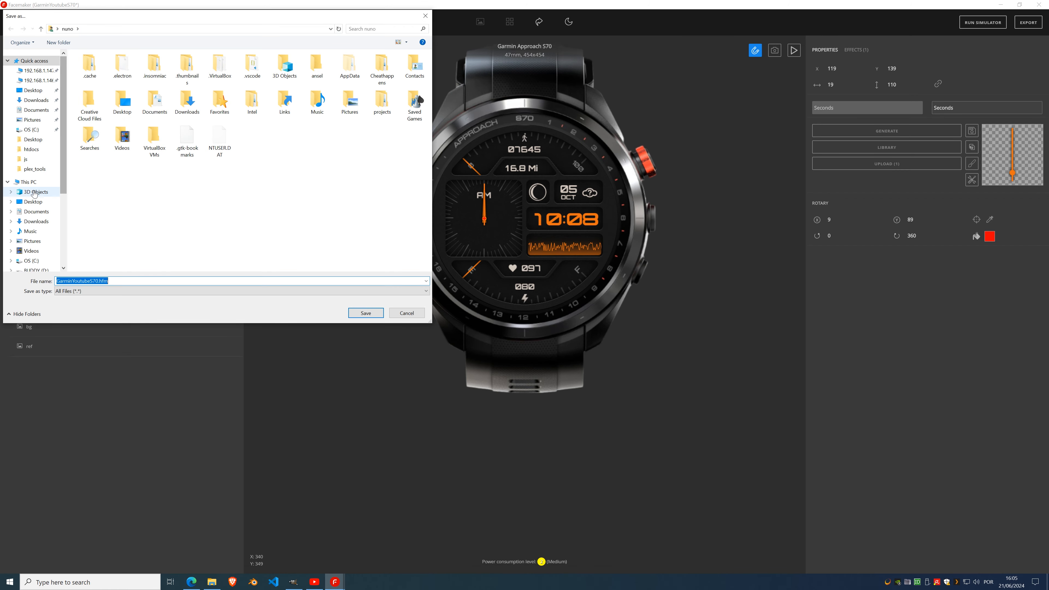
left_click(32, 187)
left_click(29, 183)
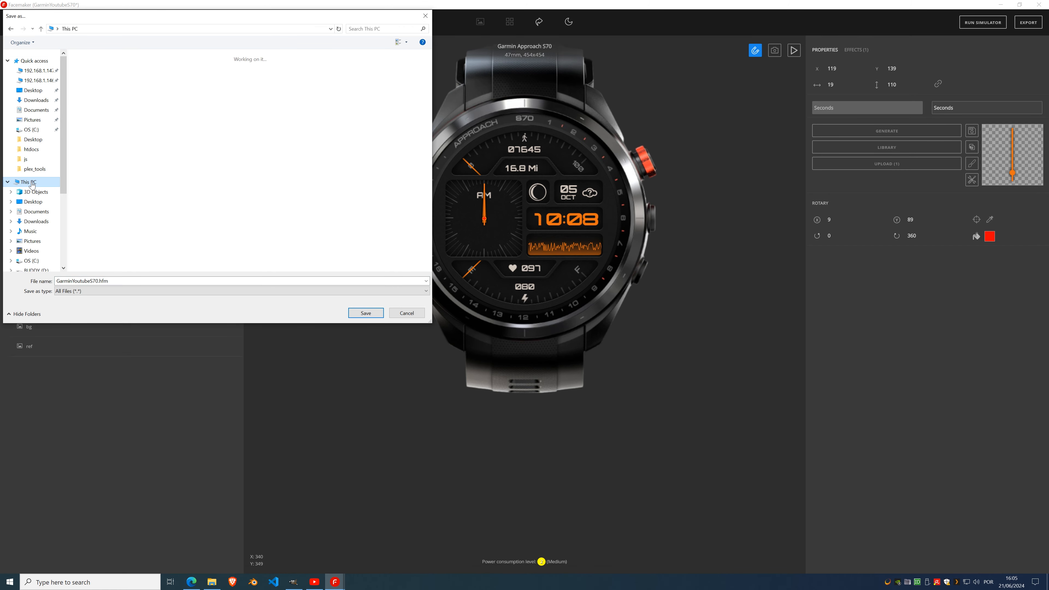
left_click(33, 202)
left_click(366, 313)
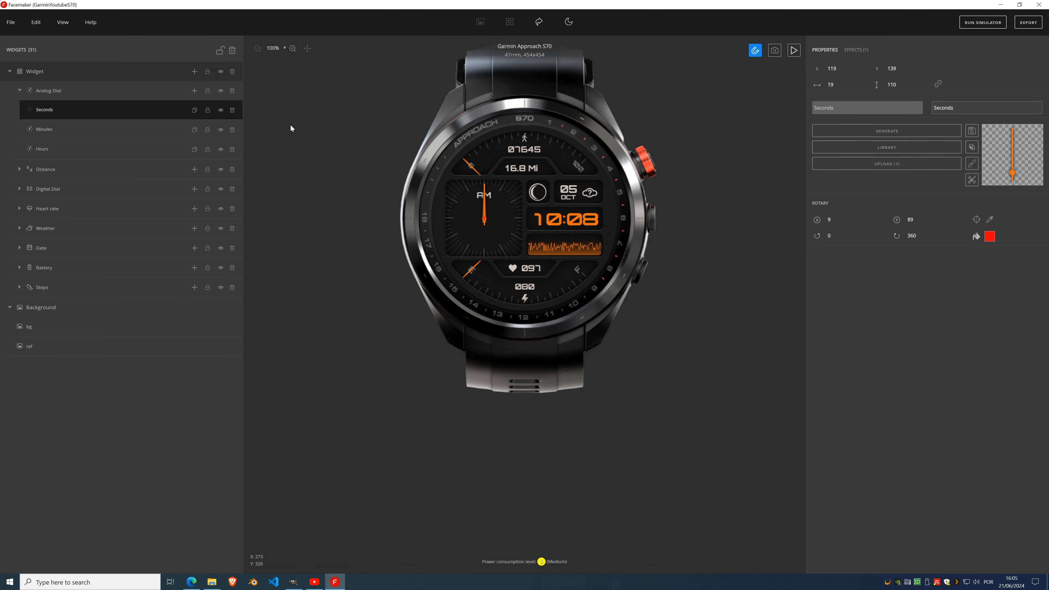
- Add an Always-on display group to the watch face, with the Widget and Background groups collapsed
left_click(19, 90)
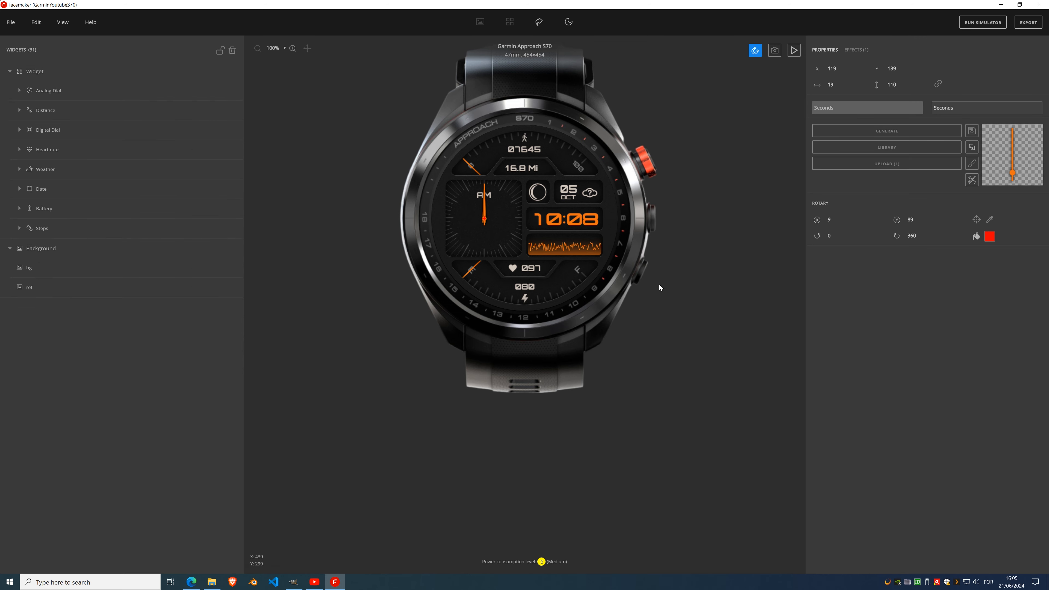
left_click(10, 71)
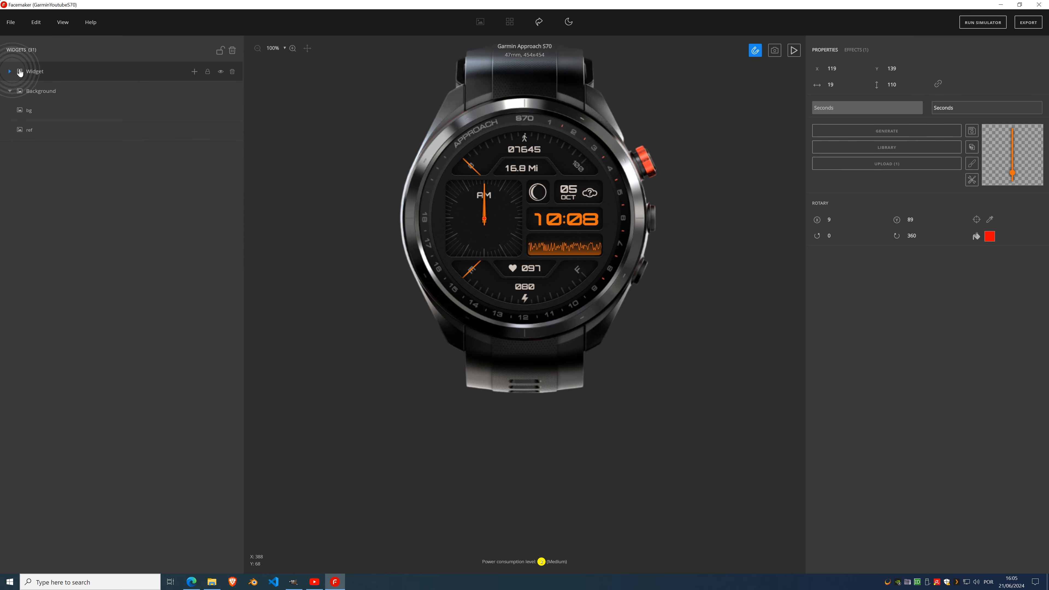
left_click(570, 26)
left_click(11, 112)
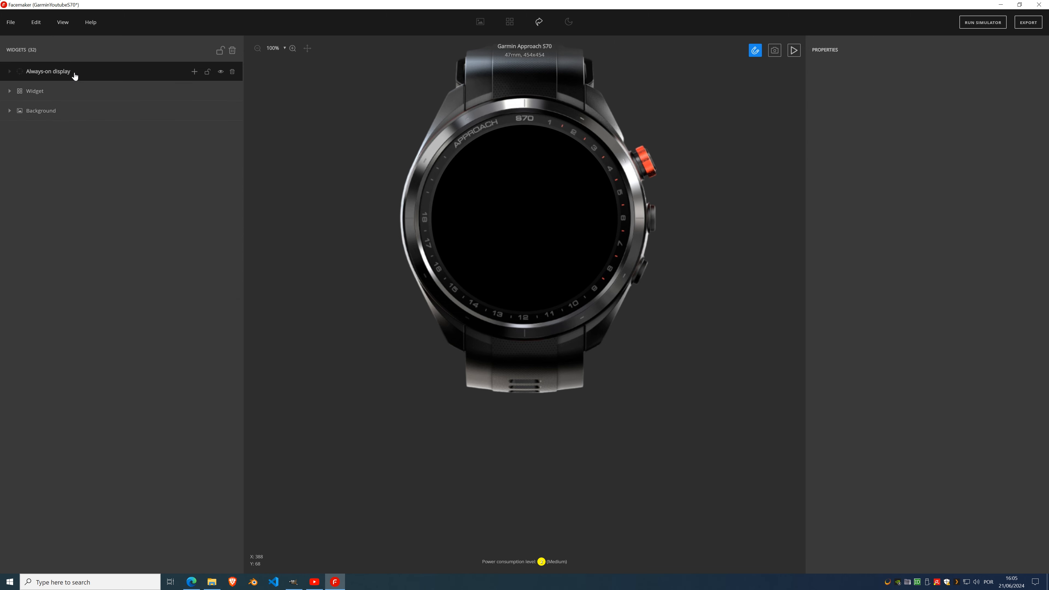
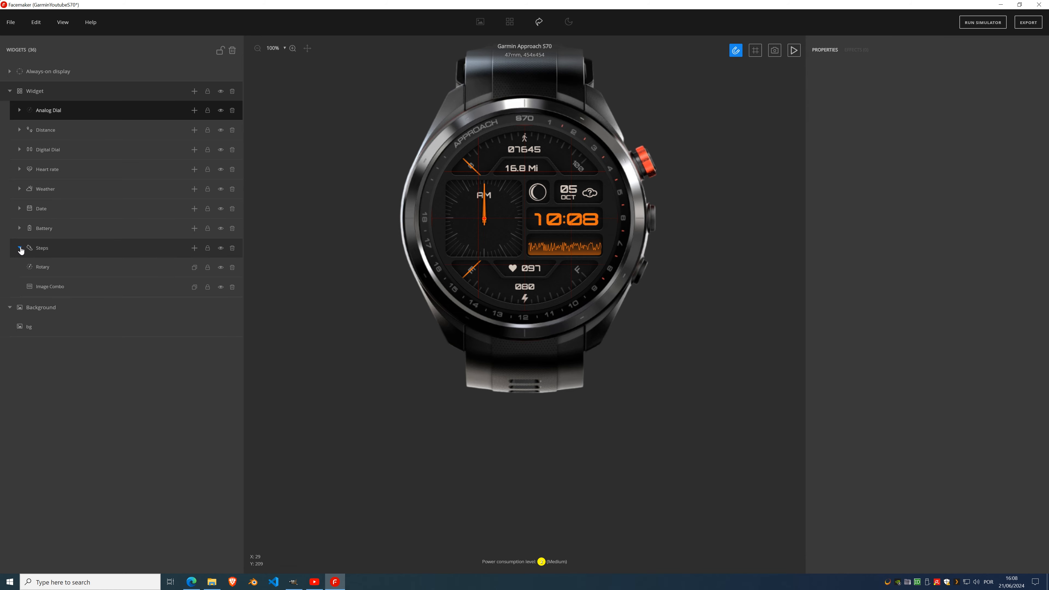
- Collapse the Steps group and save the project under its existing name
left_click(20, 247)
left_click(9, 23)
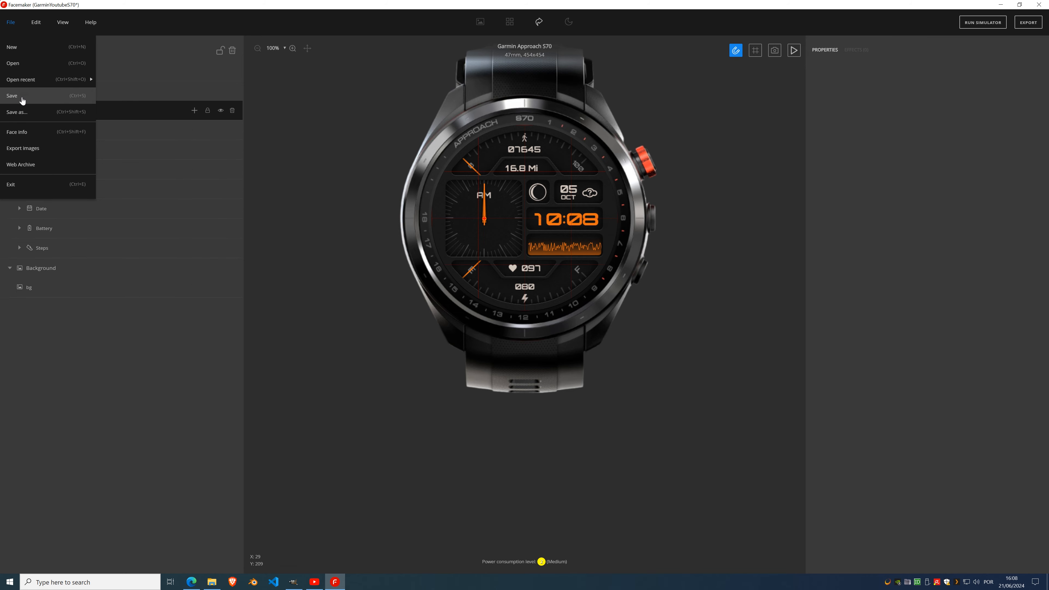
left_click(23, 102)
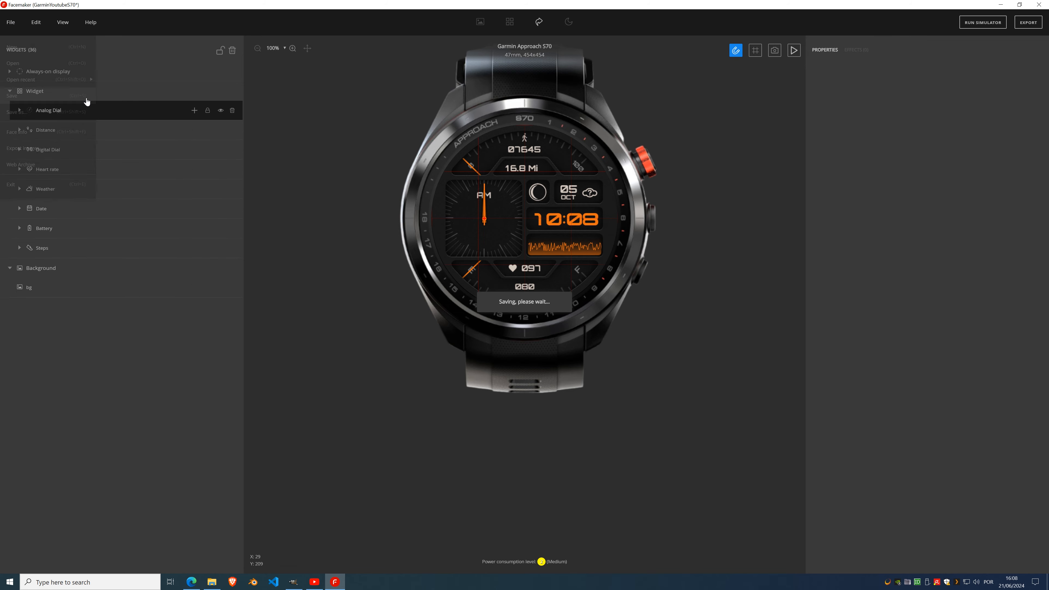
- Run the watch face in the simulator, examine its hands and readouts beside the editor's design, and close the simulator
left_click(984, 25)
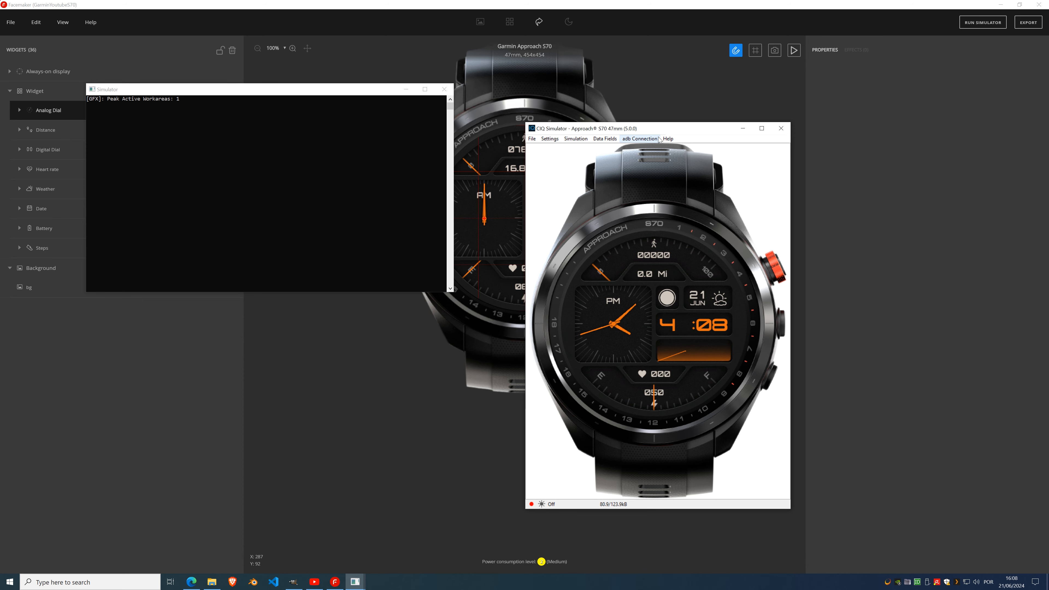
left_click_drag(654, 131, 806, 78)
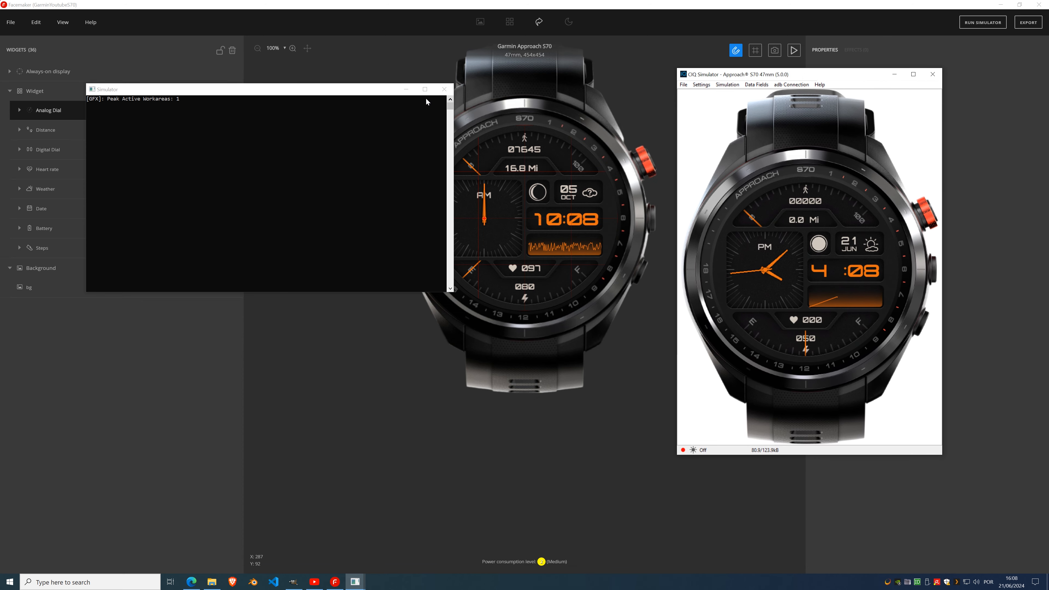
left_click(406, 88)
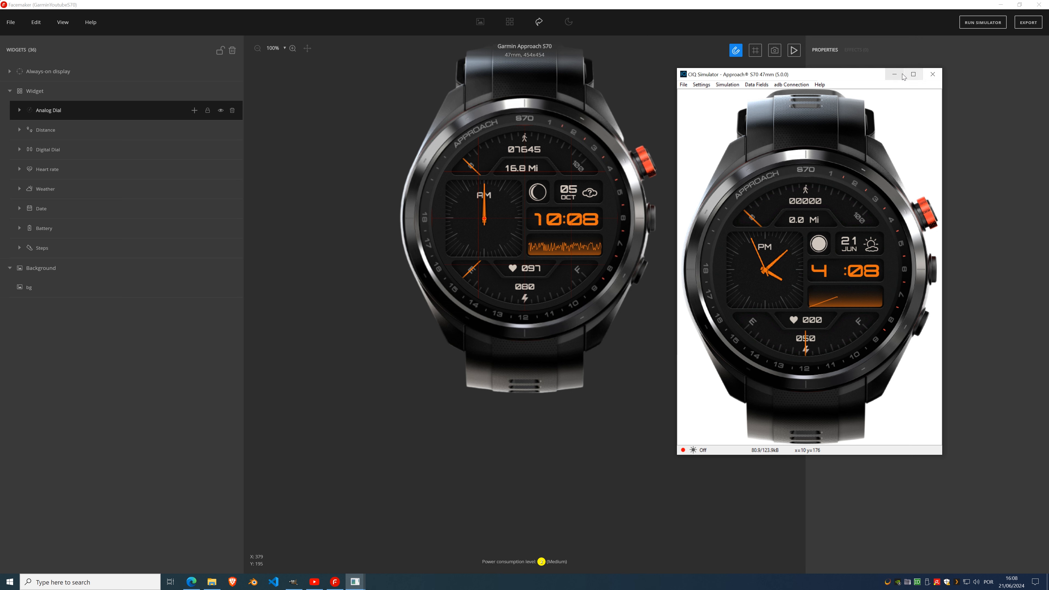
left_click(930, 75)
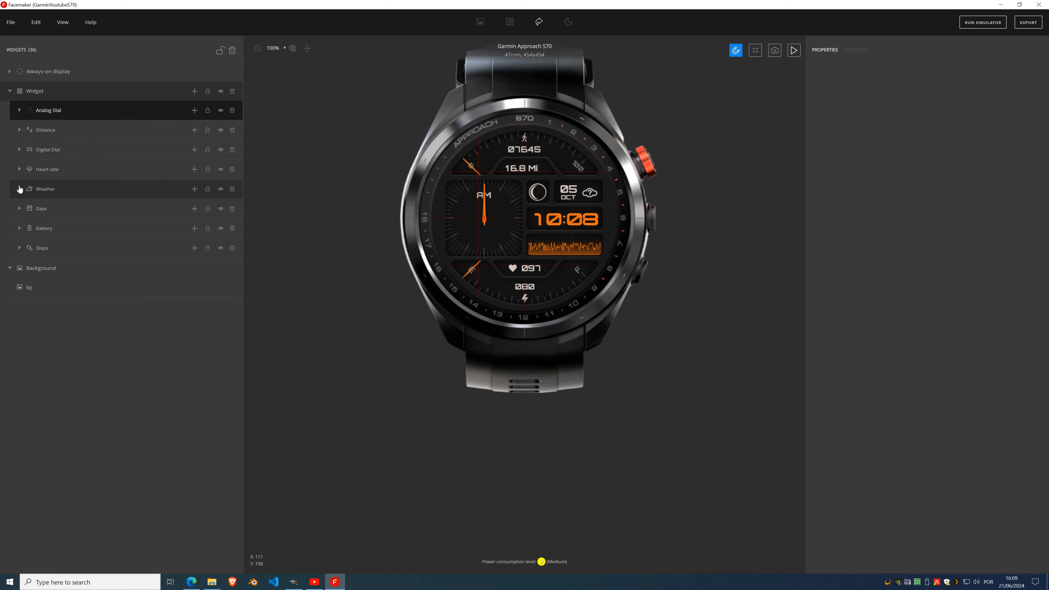
- Turn on the leading zero for the Digital Dial's Hours and check the same setting on its Minutes
left_click(21, 150)
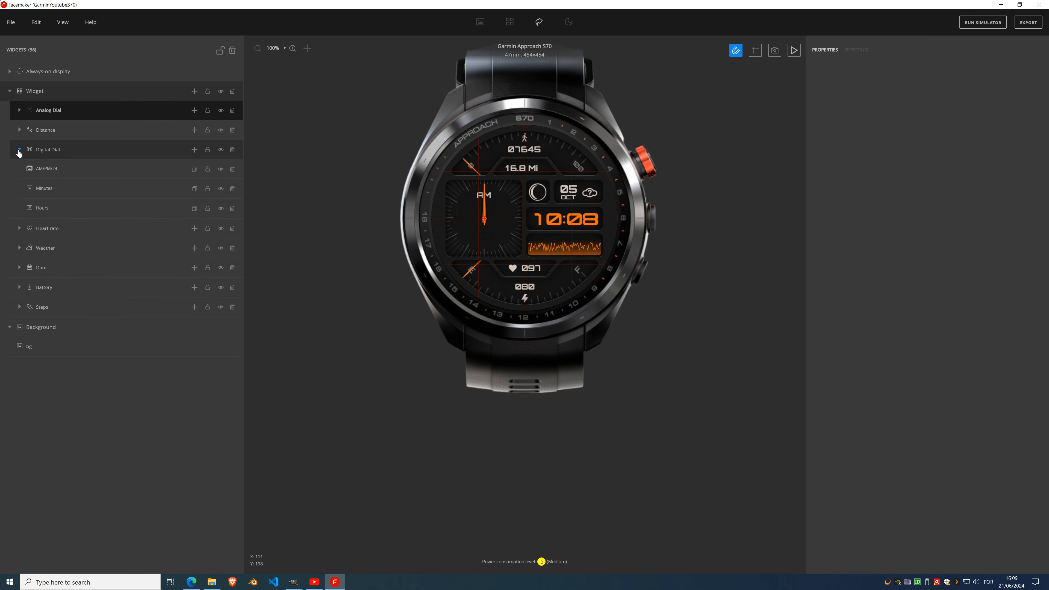
left_click(53, 209)
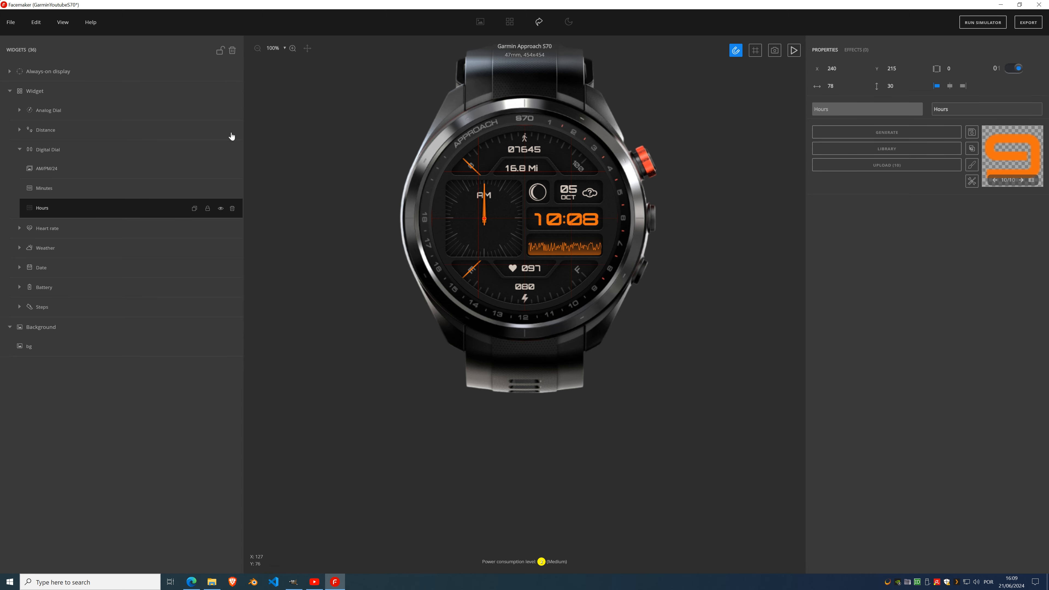
left_click(63, 192)
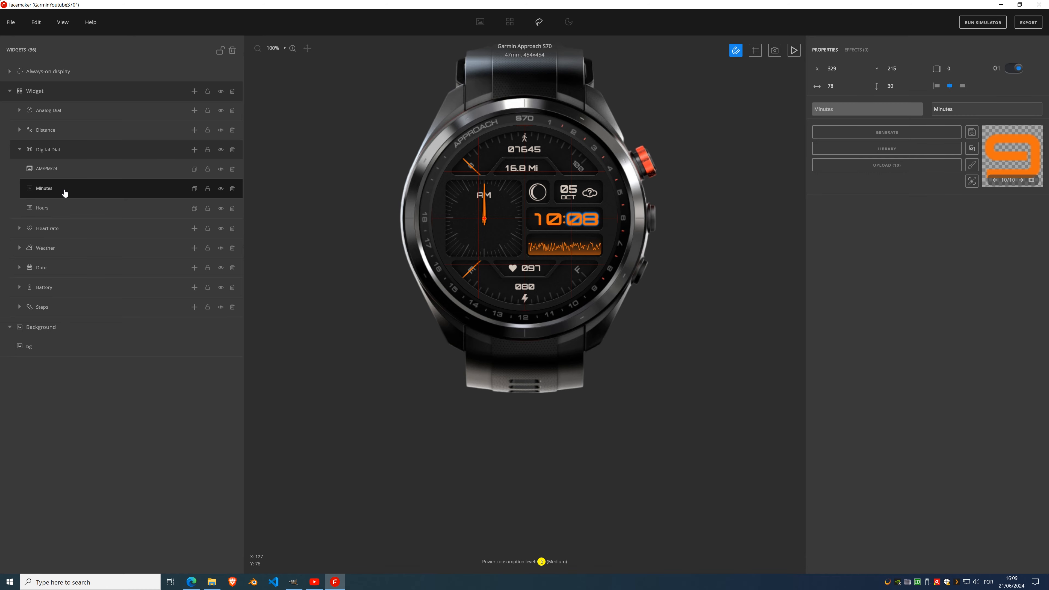
- Save the project and run the simulator again to check the digital time
left_click(11, 24)
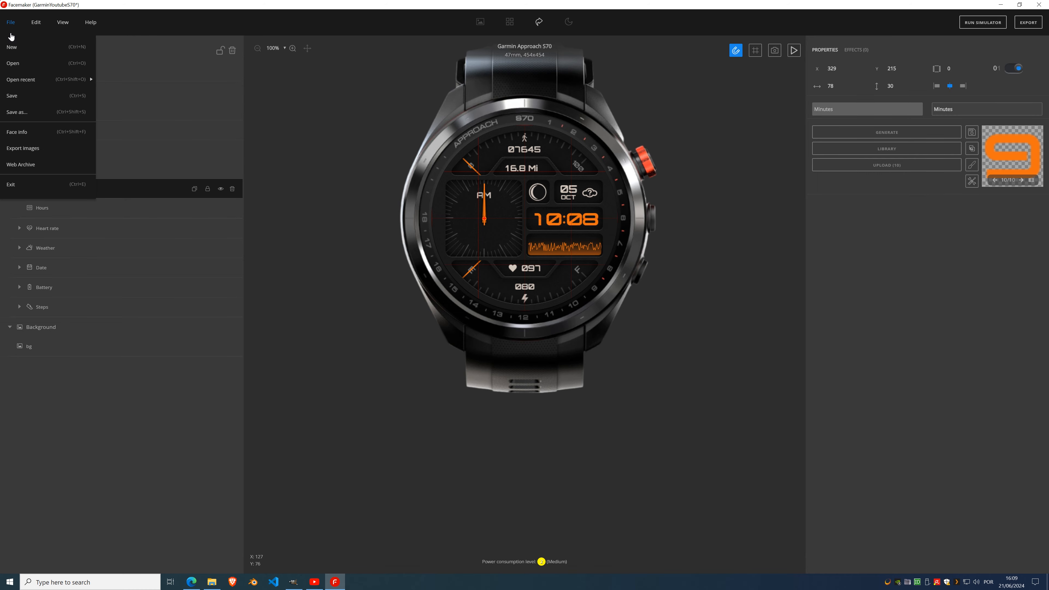
left_click(11, 95)
left_click(984, 22)
left_click(969, 145)
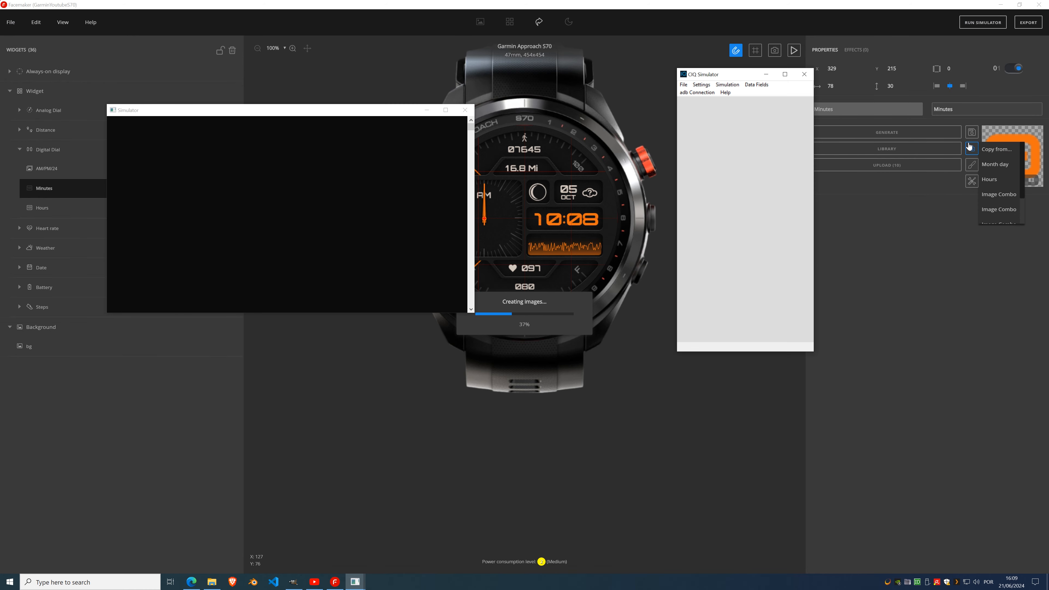
left_click(969, 140)
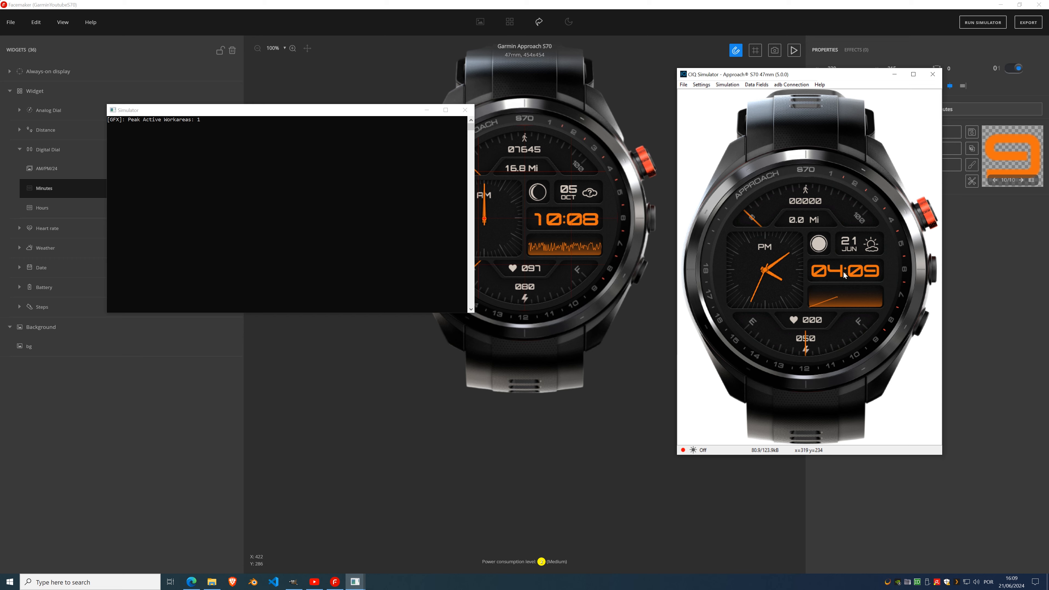
- Set the simulator's time display to 24 Hour
left_click(701, 86)
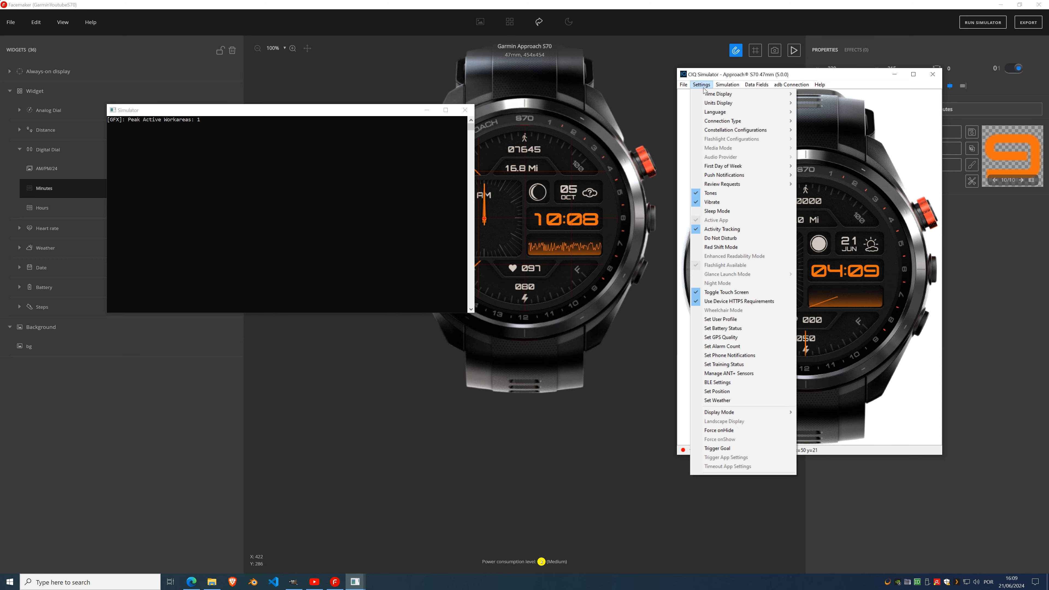
mouse_move(716, 100)
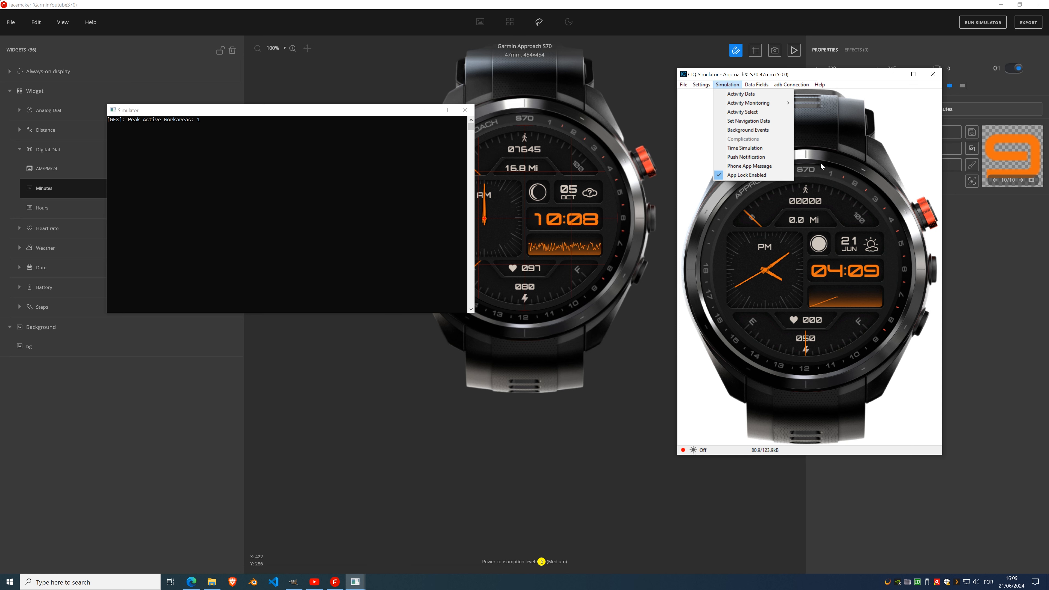
left_click(836, 117)
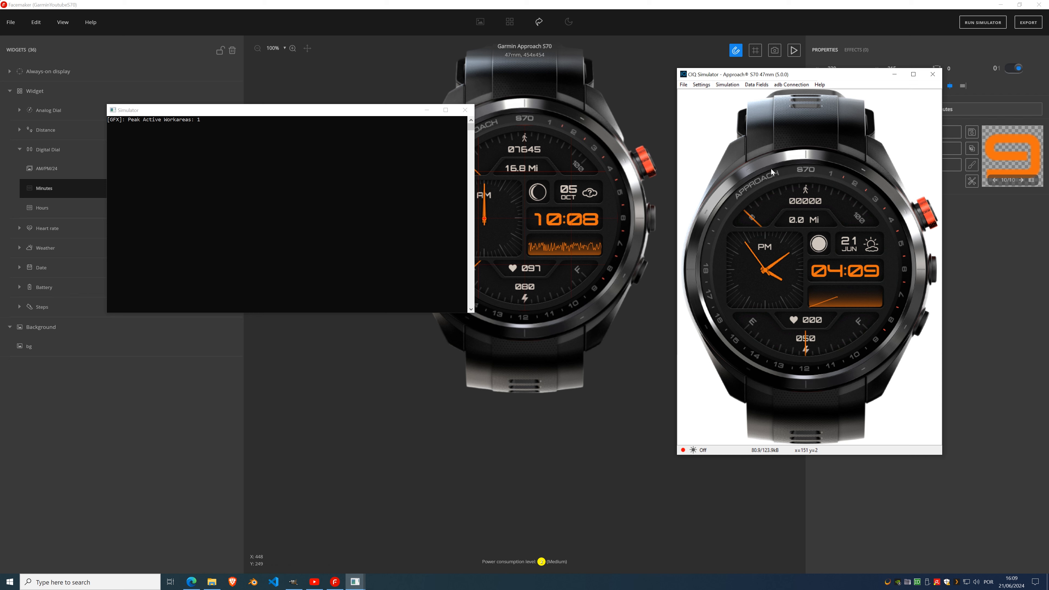
left_click(704, 85)
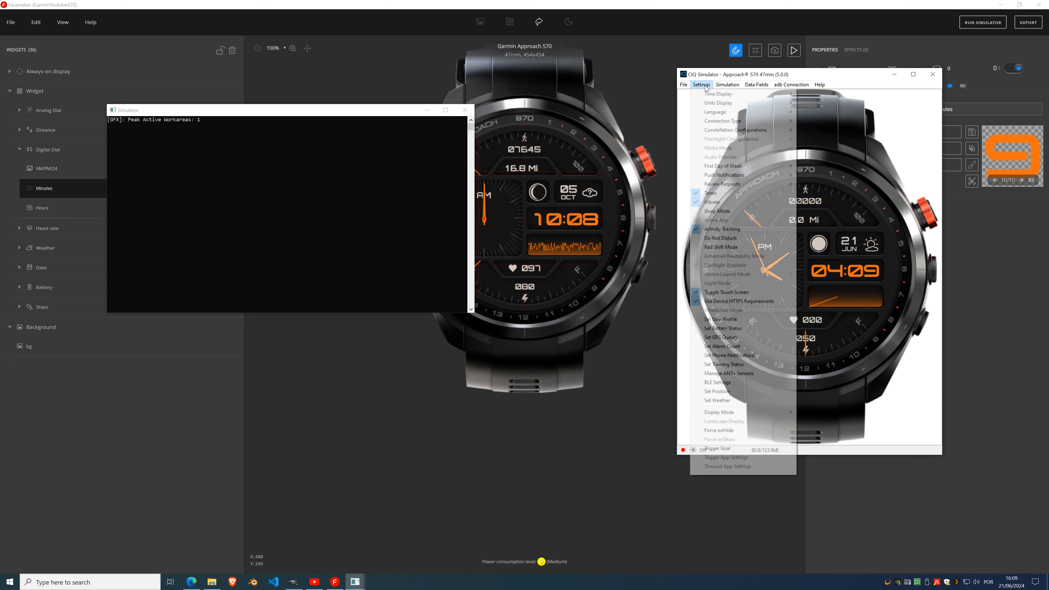
mouse_move(718, 96)
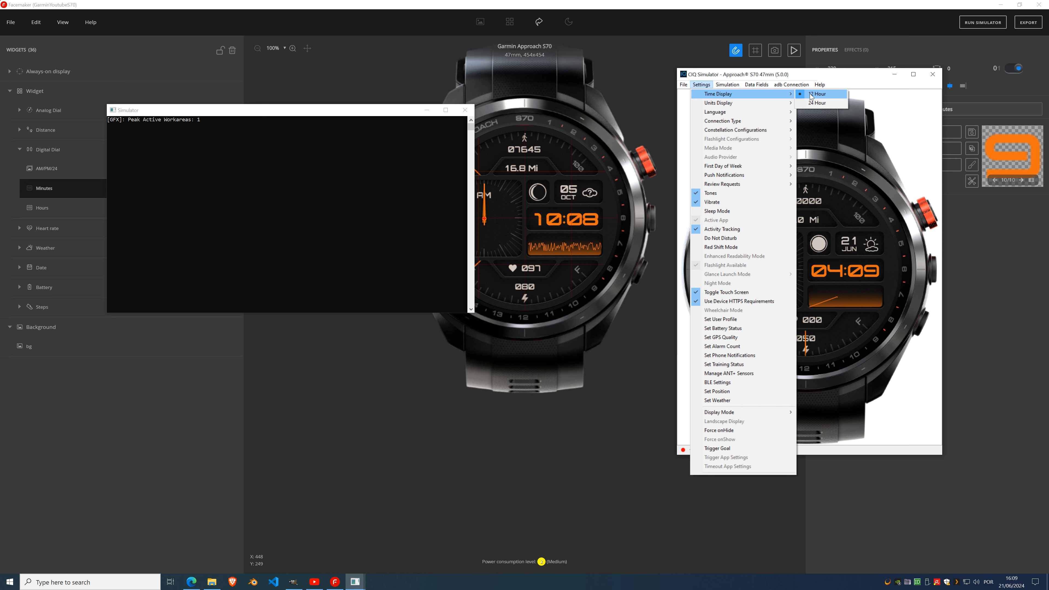
left_click(825, 105)
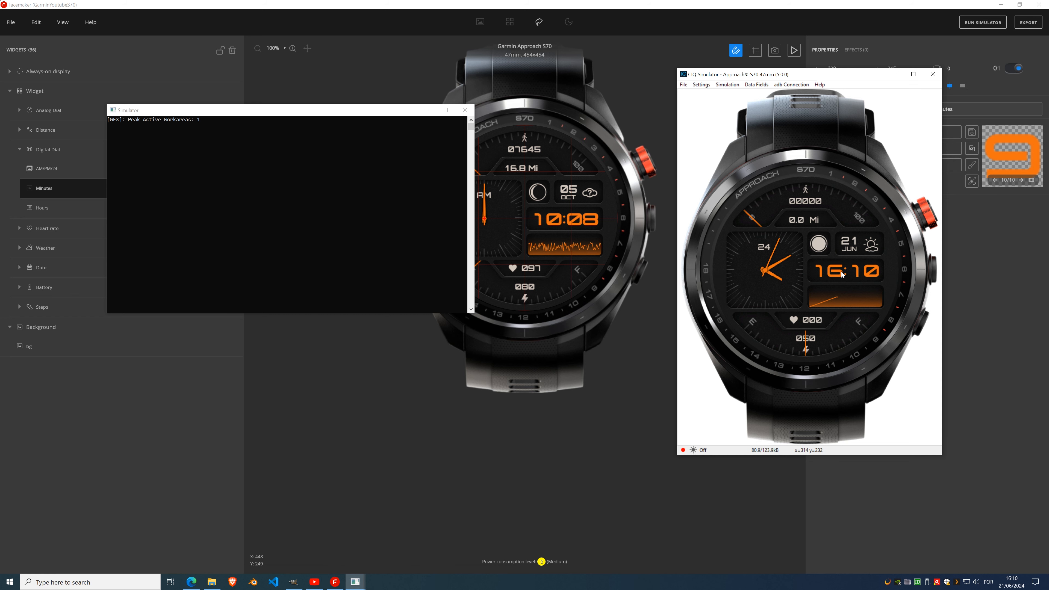
- Play the live preview in the editor and bring the simulator back to the front to compare the two
left_click(792, 51)
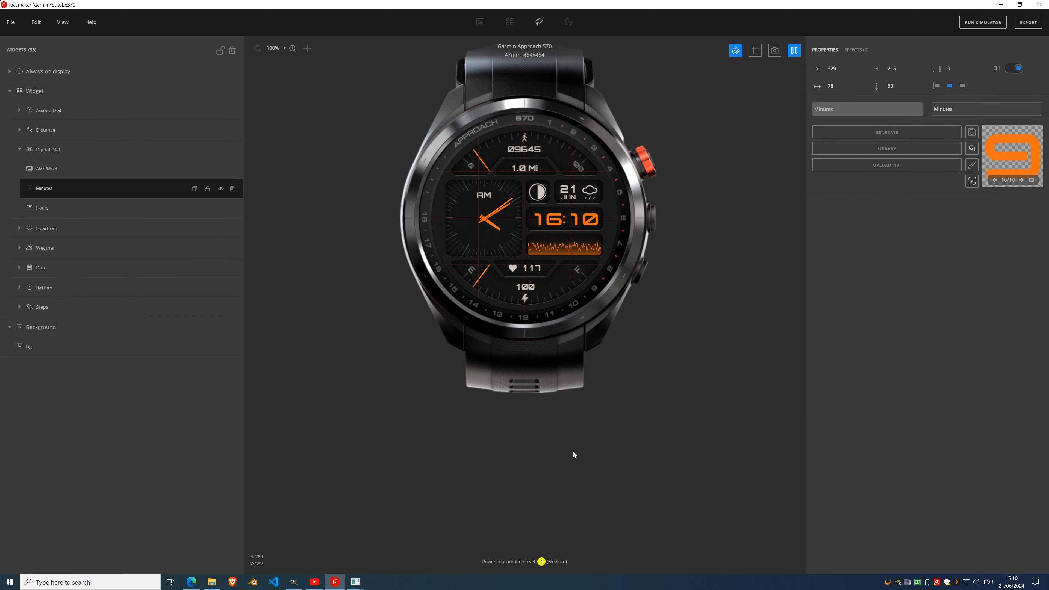
left_click(356, 582)
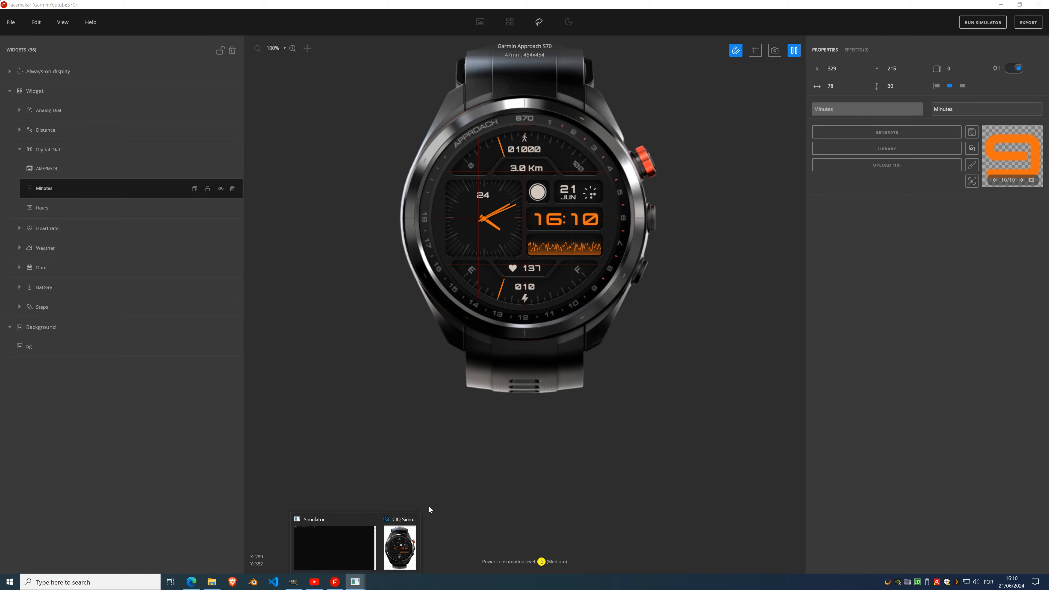
left_click(396, 549)
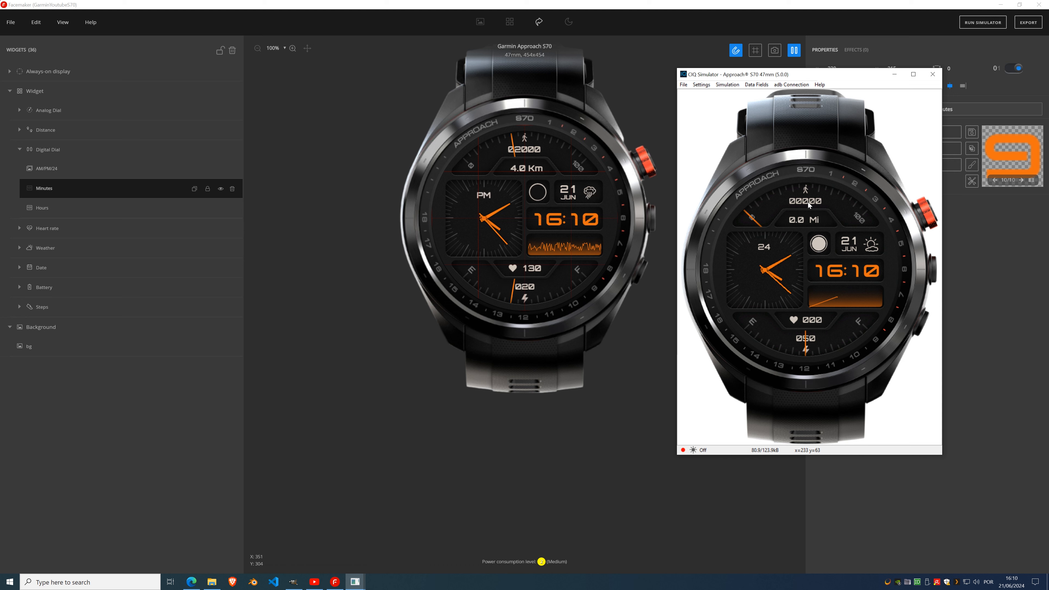
- Set today's steps to 5000 in the simulator's activity monitor info and apply the change
left_click(728, 85)
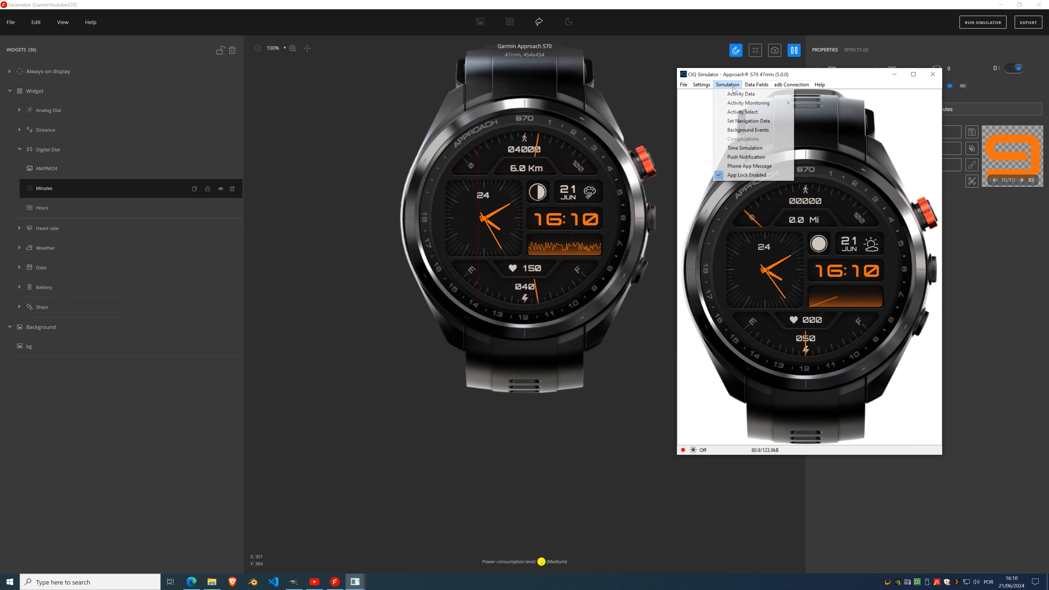
mouse_move(739, 106)
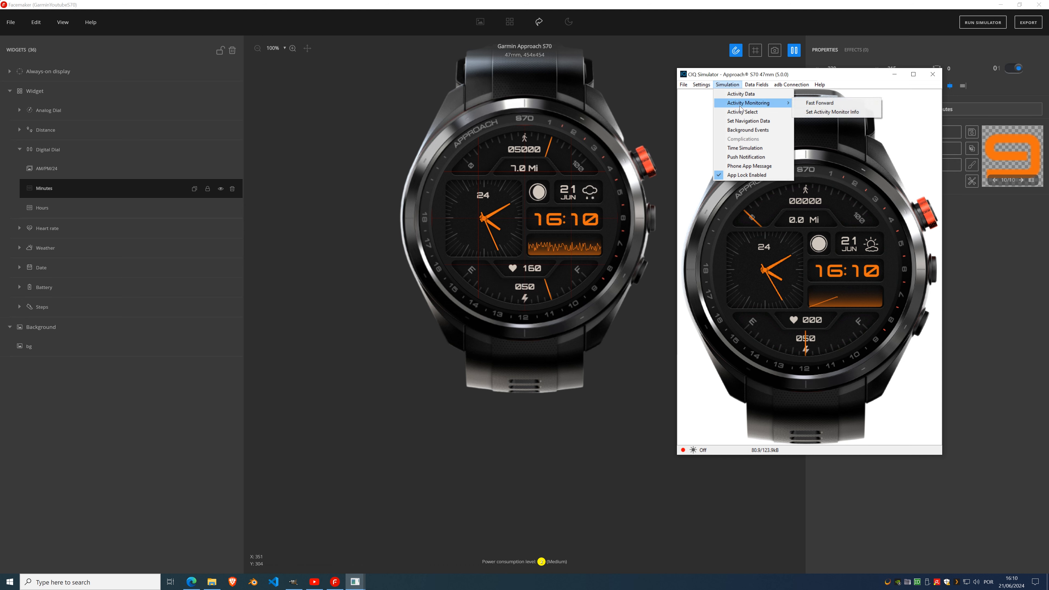
left_click(838, 111)
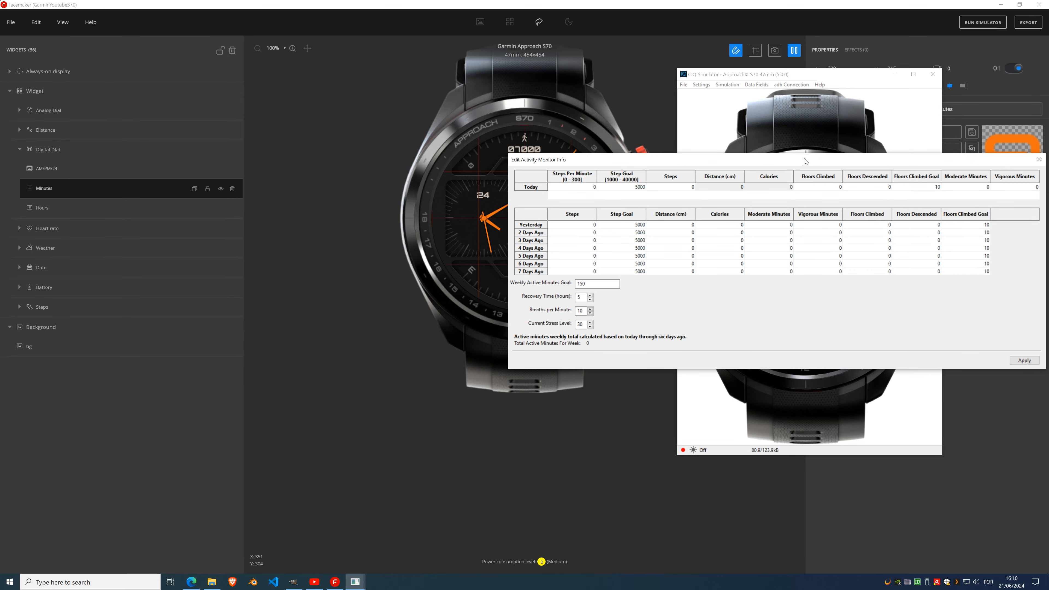
left_click_drag(808, 159, 365, 153)
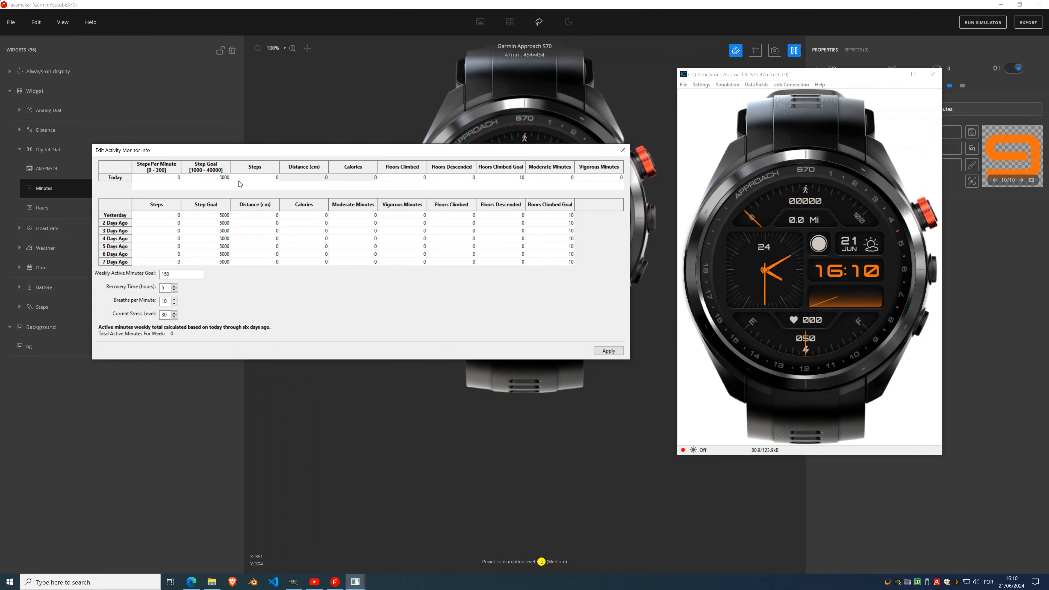
double_click(246, 178)
type("000")
key("Return")
left_click(609, 351)
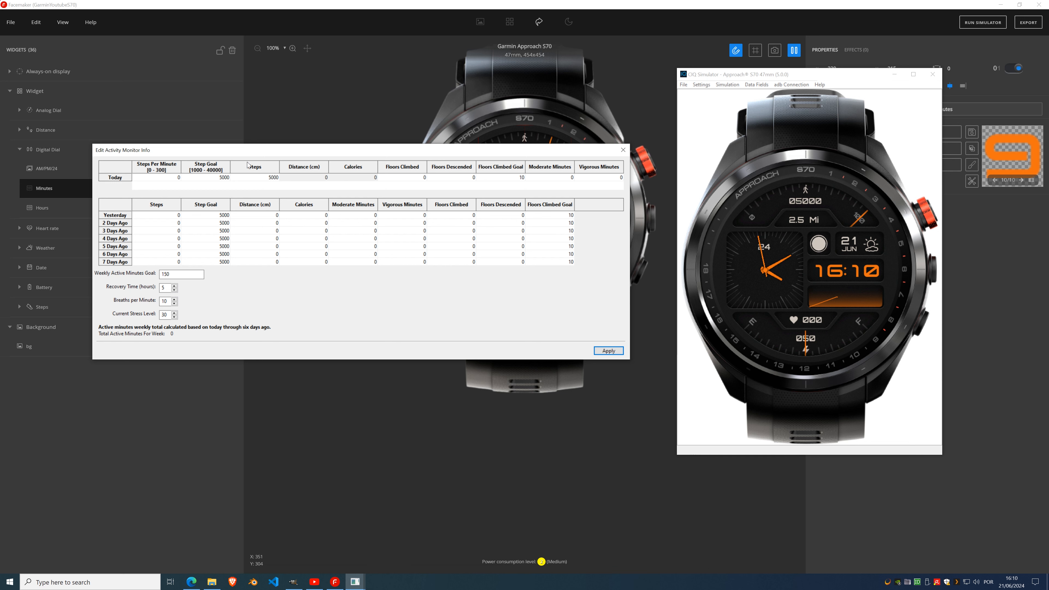
- Set today's step goal to 10000, apply it and close the activity monitor info
left_click(215, 180)
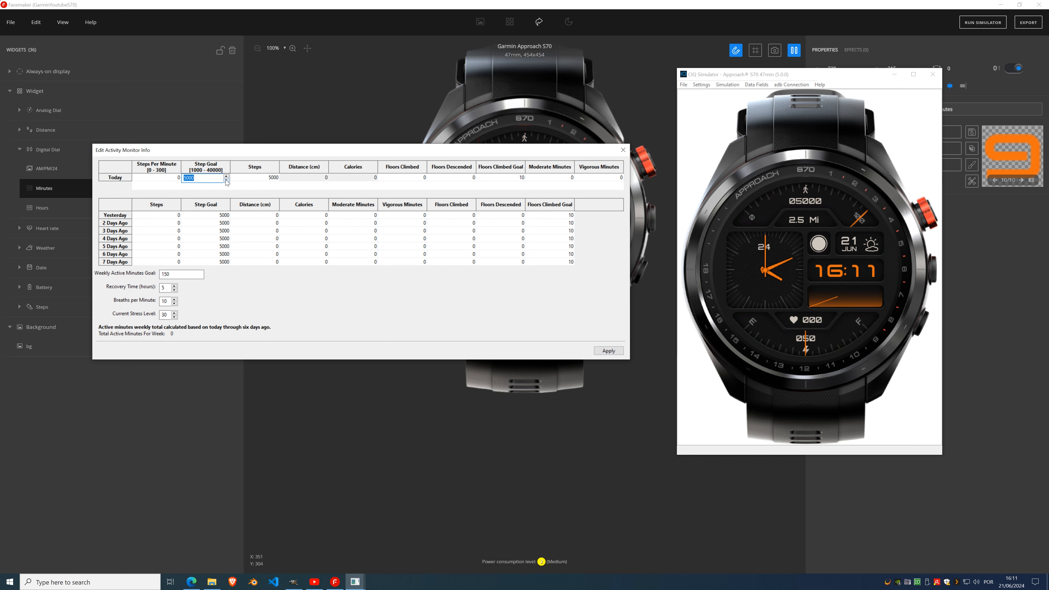
type("1000")
key("Return")
left_click(618, 352)
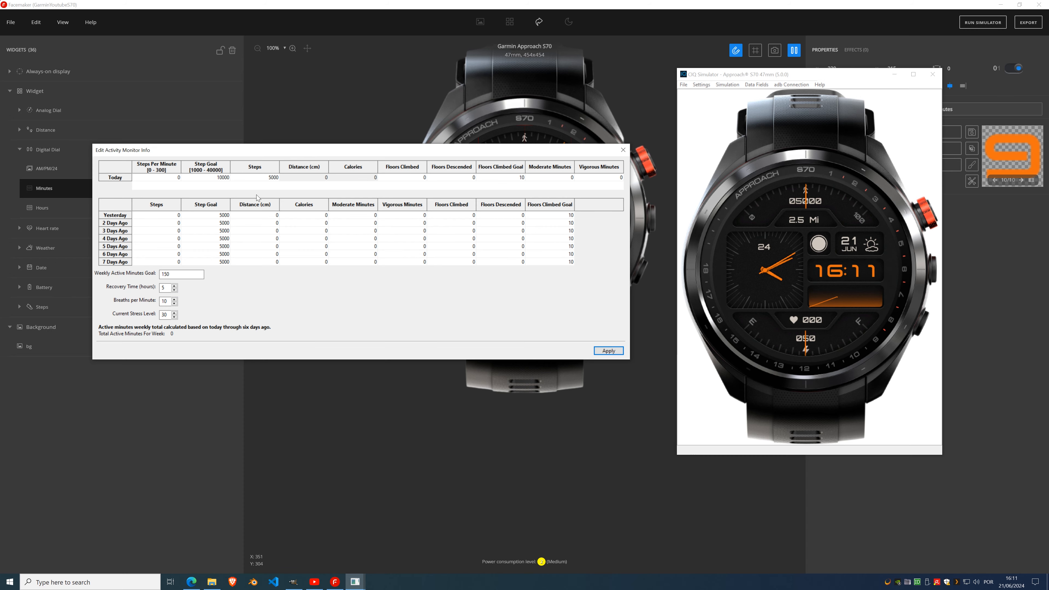
left_click(623, 150)
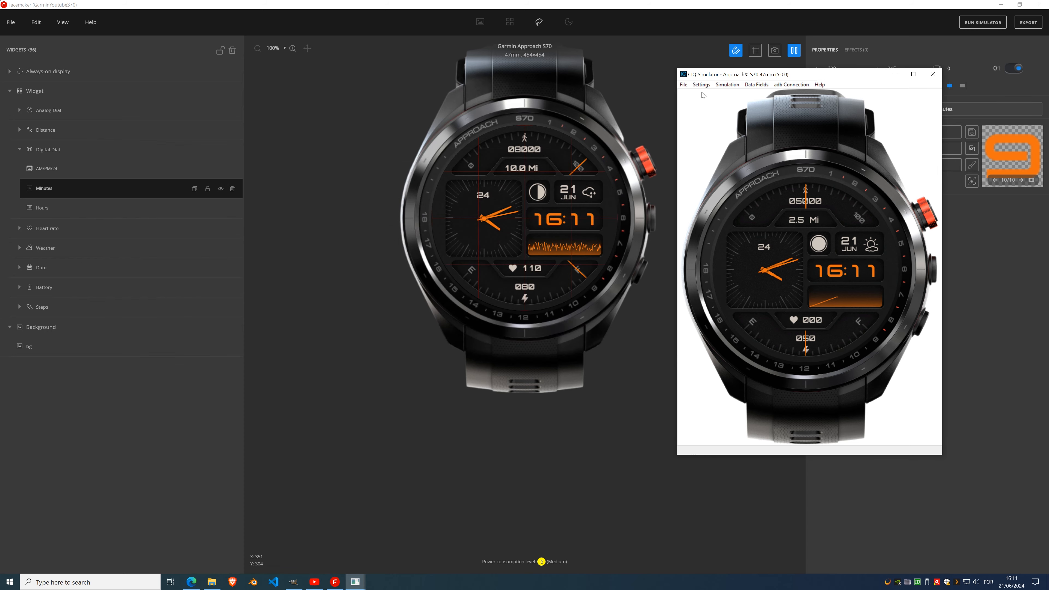
- Set the simulator's battery percentage to 85.0
left_click(702, 85)
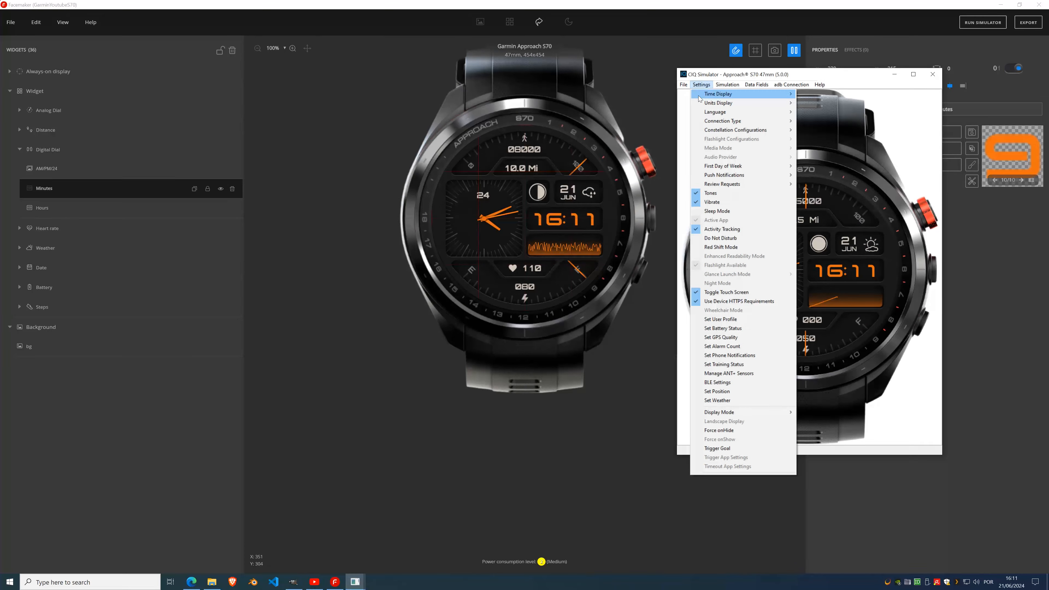
left_click(724, 328)
left_click_drag(795, 235, 341, 248)
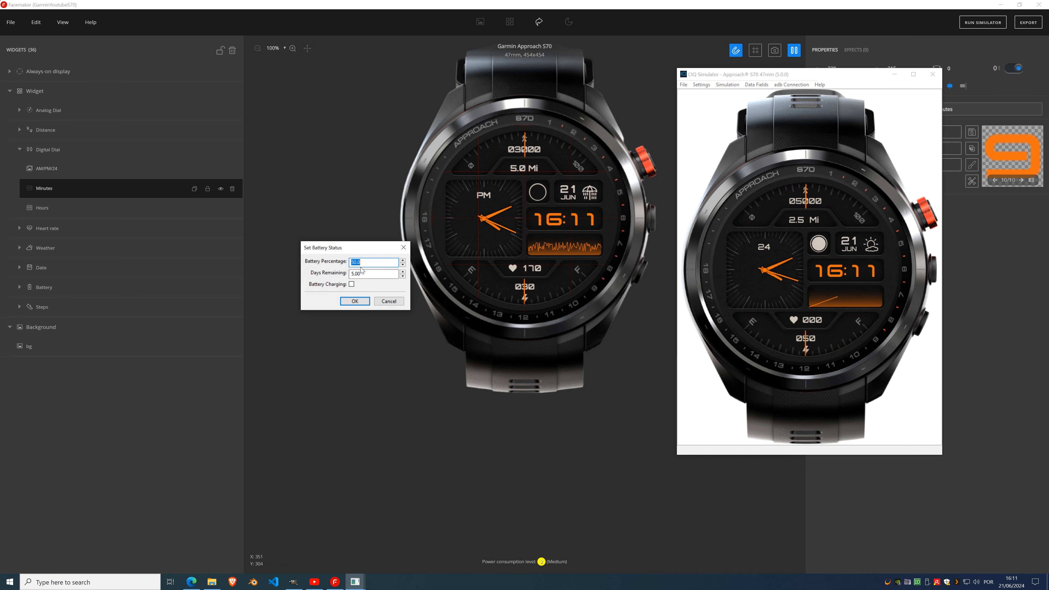
type("85.0")
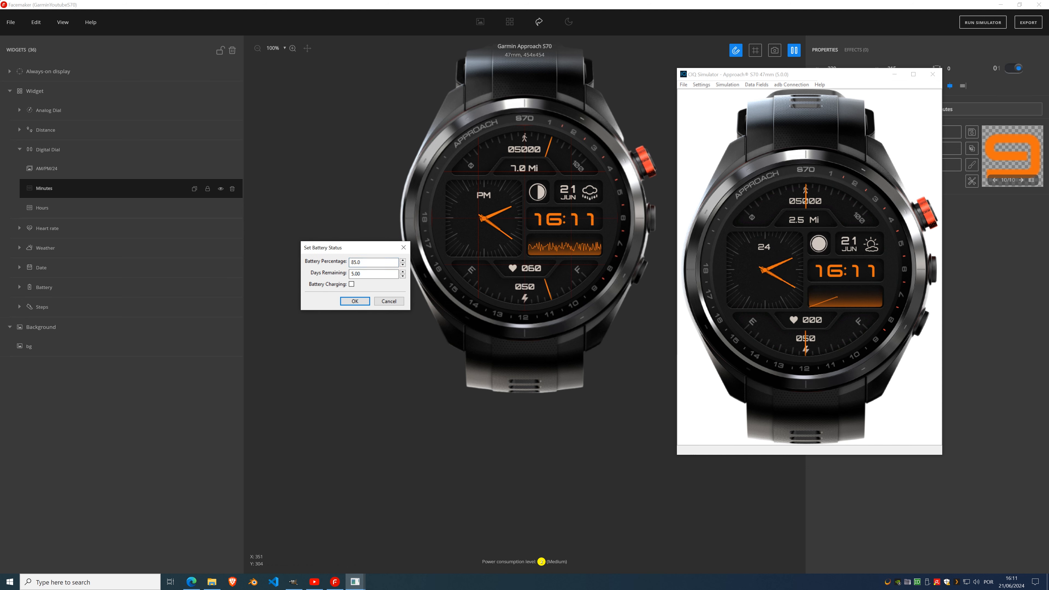
left_click(366, 304)
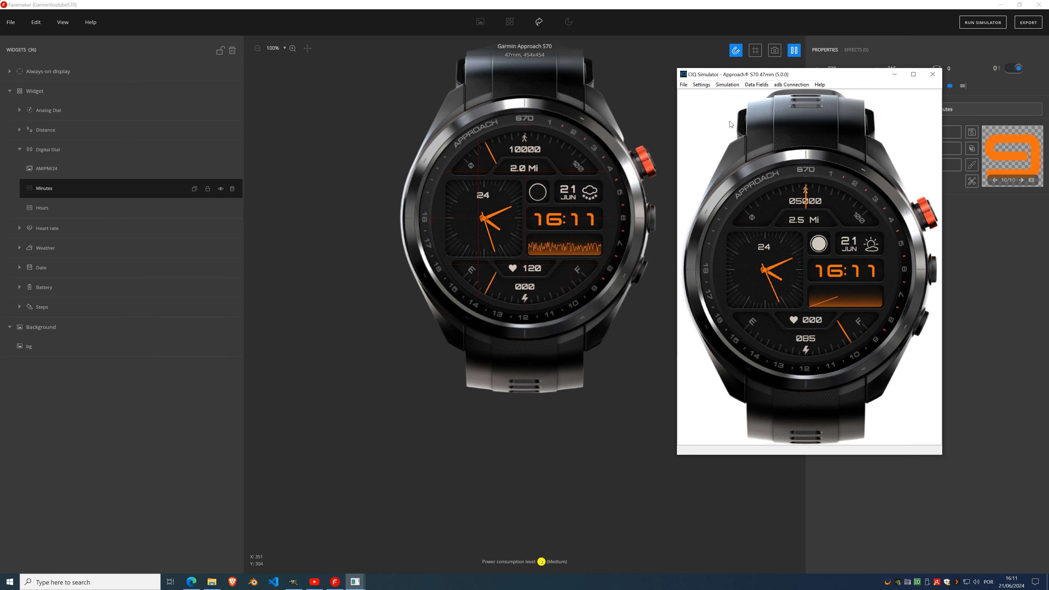
- Play the simulator's activity data with Data Simulation as the source, keeping its controls clear of both watches
left_click(728, 85)
left_click(741, 94)
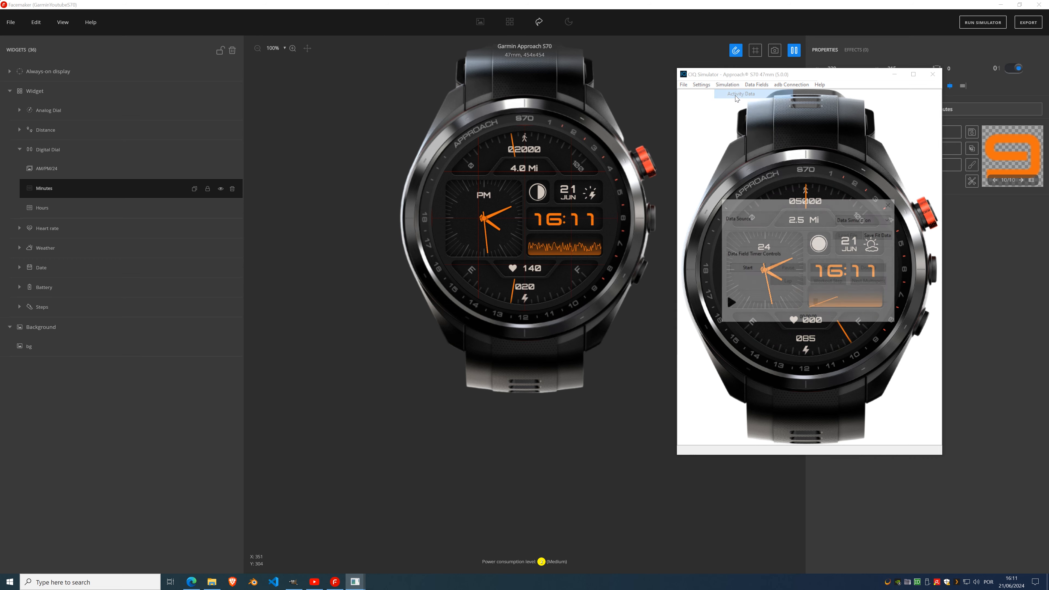
left_click_drag(681, 219, 489, 289)
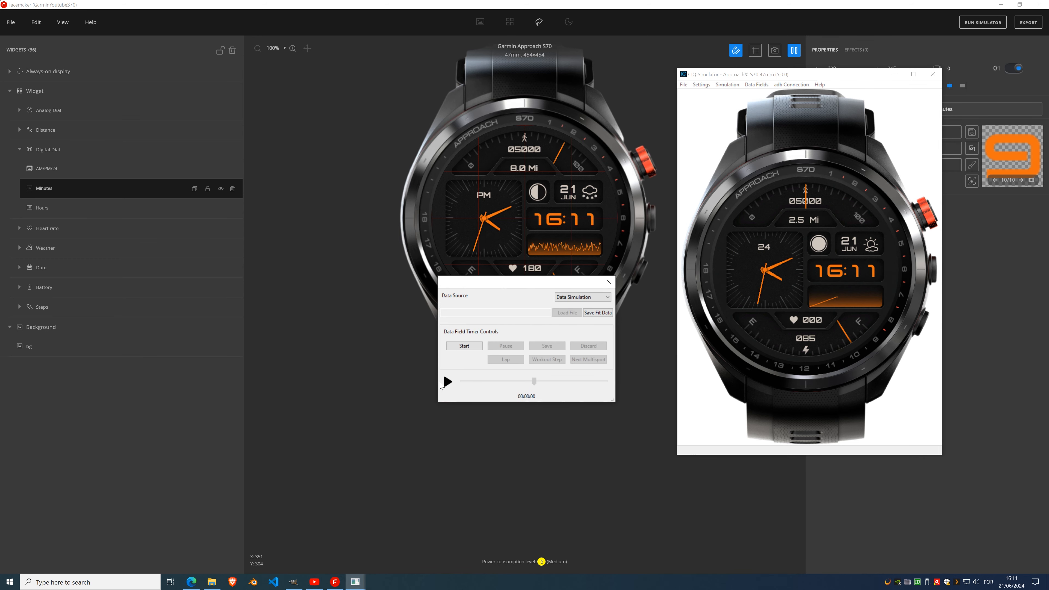
left_click(447, 381)
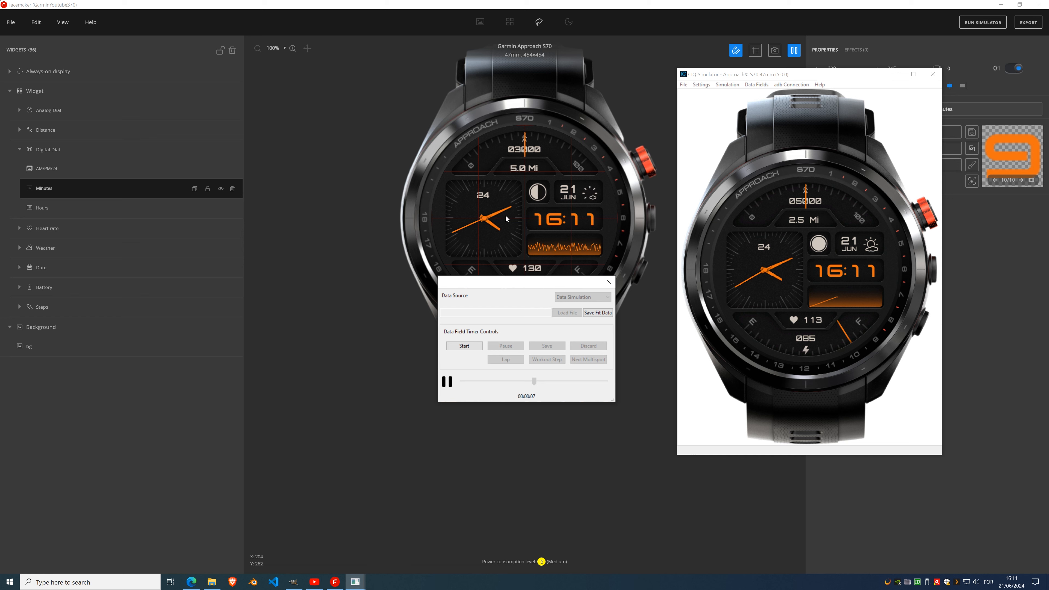
left_click_drag(578, 354, 570, 416)
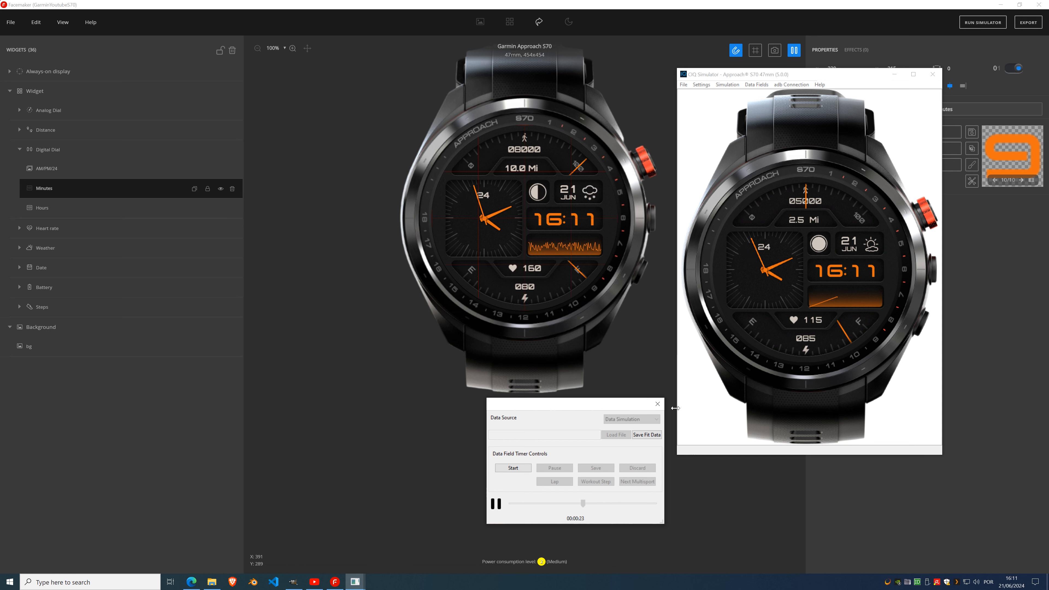
- Close the activity data controls and place the simulator window beside the editor's watch preview for comparison
left_click(658, 404)
left_click_drag(823, 78, 233, 119)
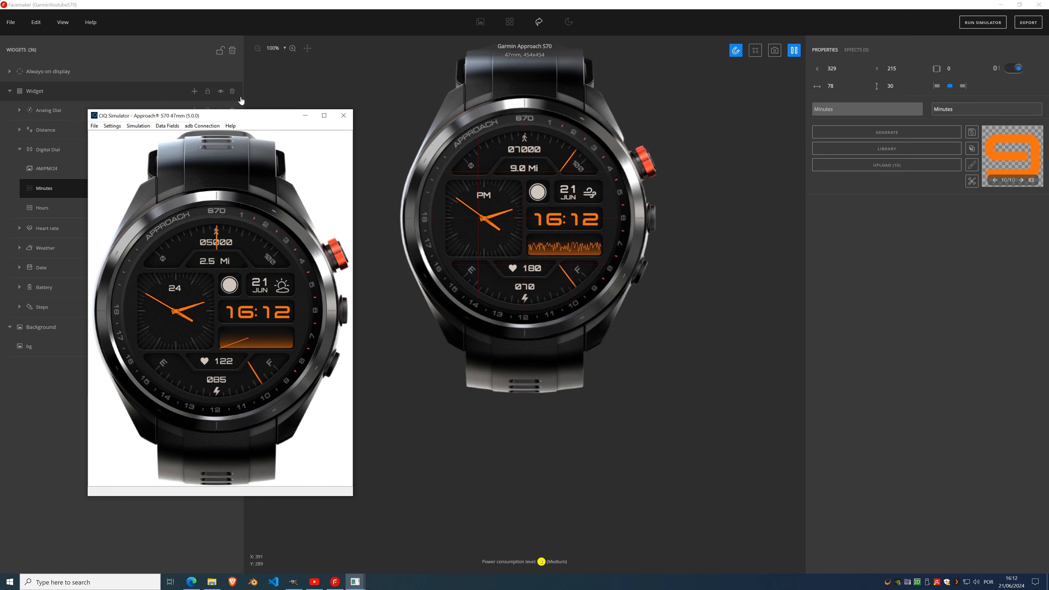
left_click_drag(240, 118, 271, 66)
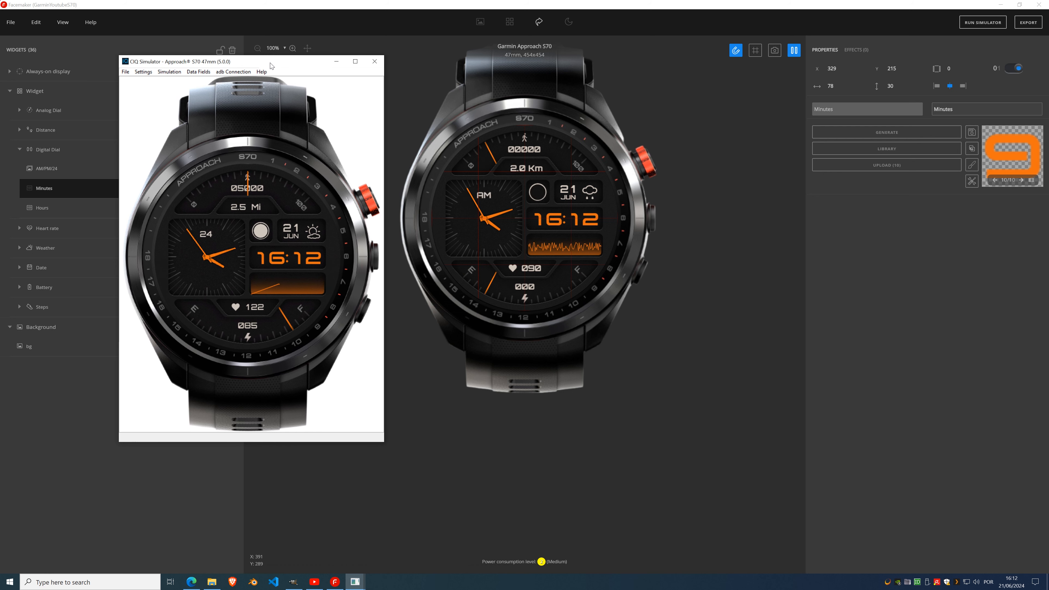